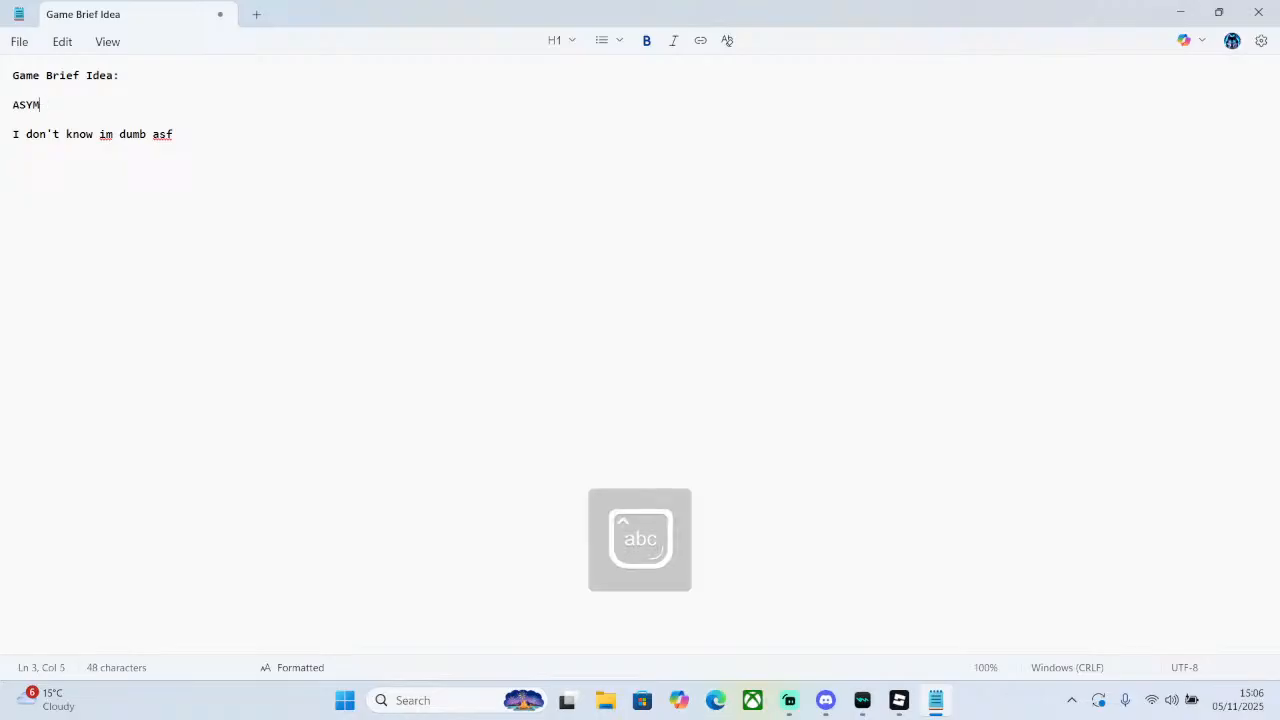
# - Replace the "ASYM" line with "1 killer/monster/entity I don't really know" and add "everyone else a survivor" on the line below
pyautogui.press('BackSpace')
pyautogui.press('BackSpace')
pyautogui.press('BackSpace')
pyautogui.press('BackSpace')
pyautogui.write('1 killer/')
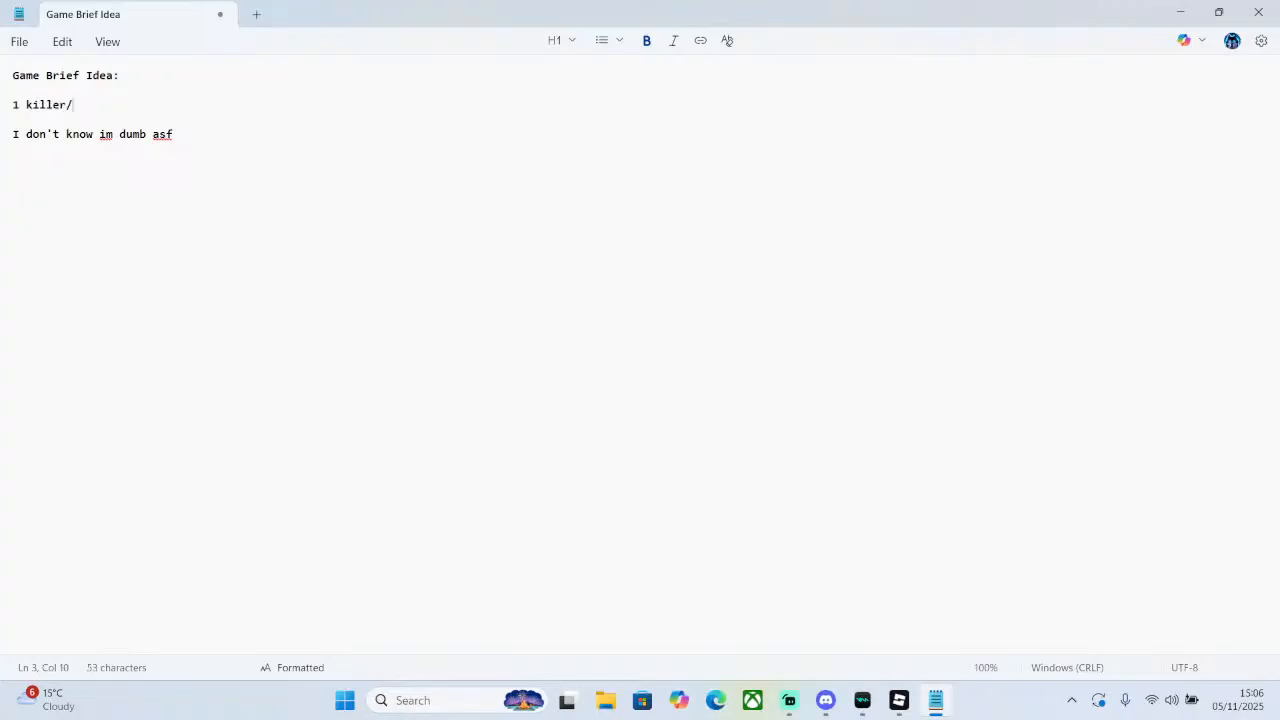
pyautogui.write("monster/entity I don't really ")
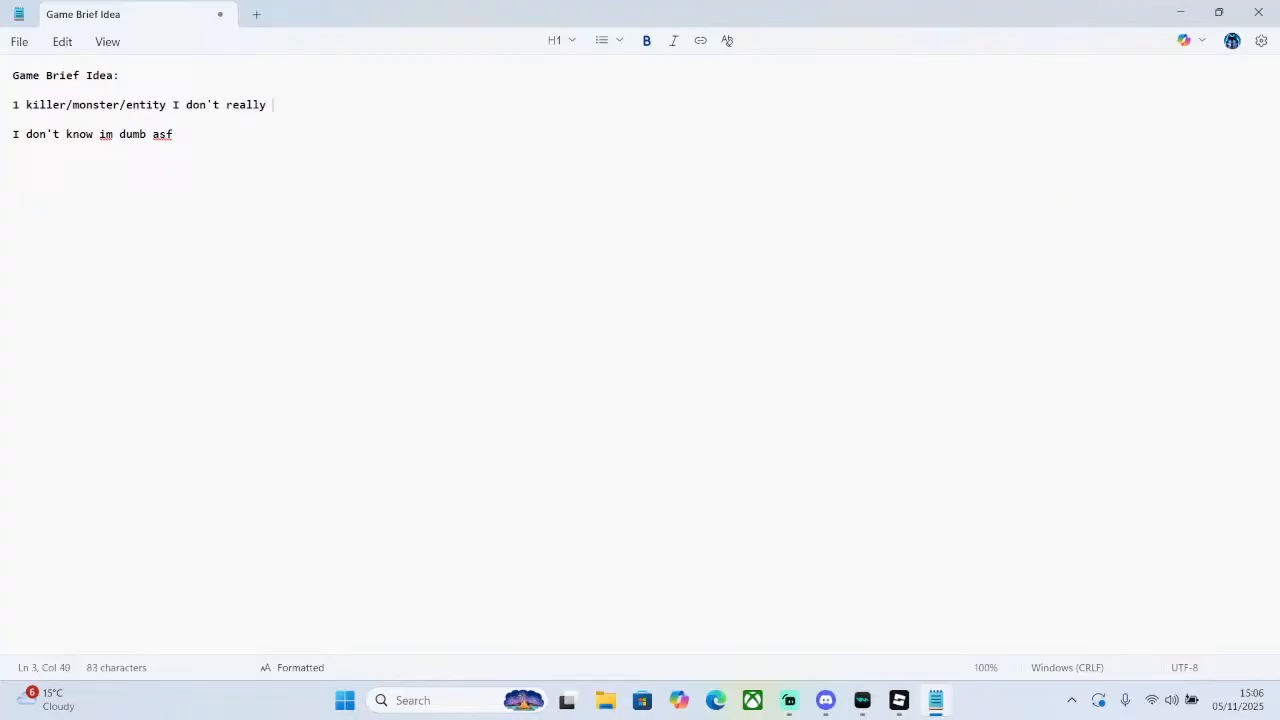
pyautogui.write('know]')
pyautogui.press('BackSpace')
pyautogui.press('Return')
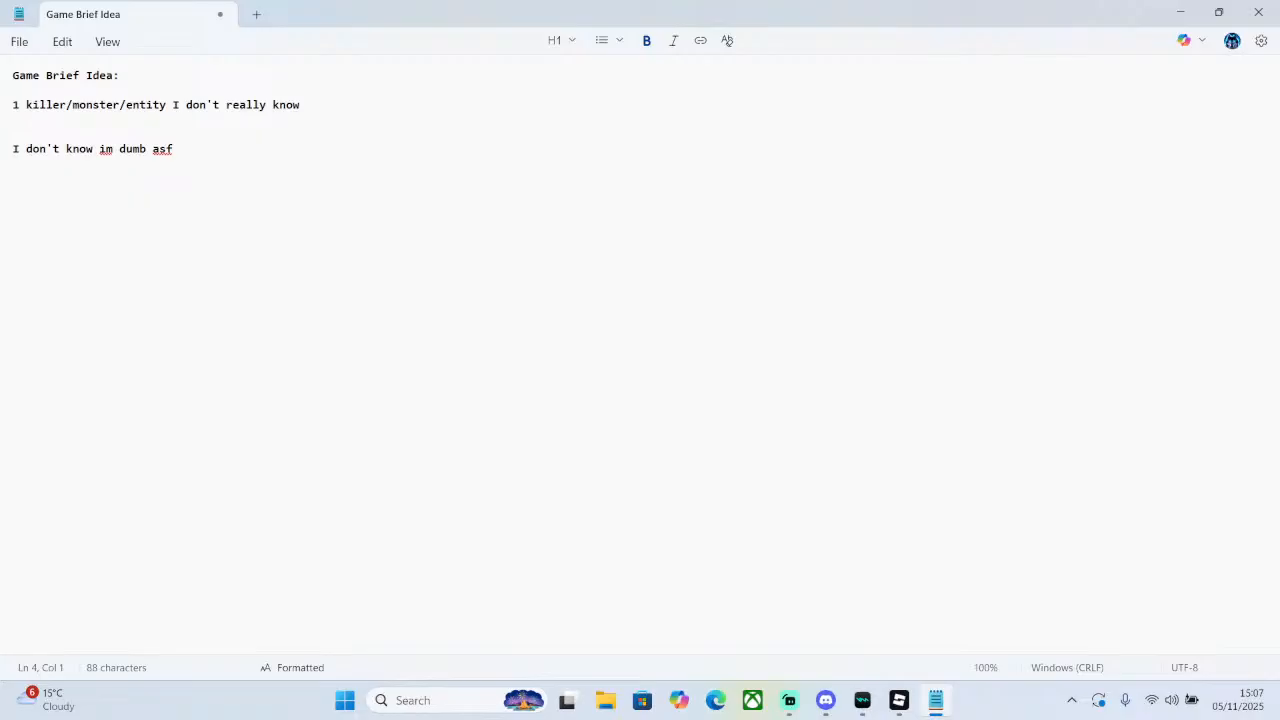
pyautogui.write('everyone else a')
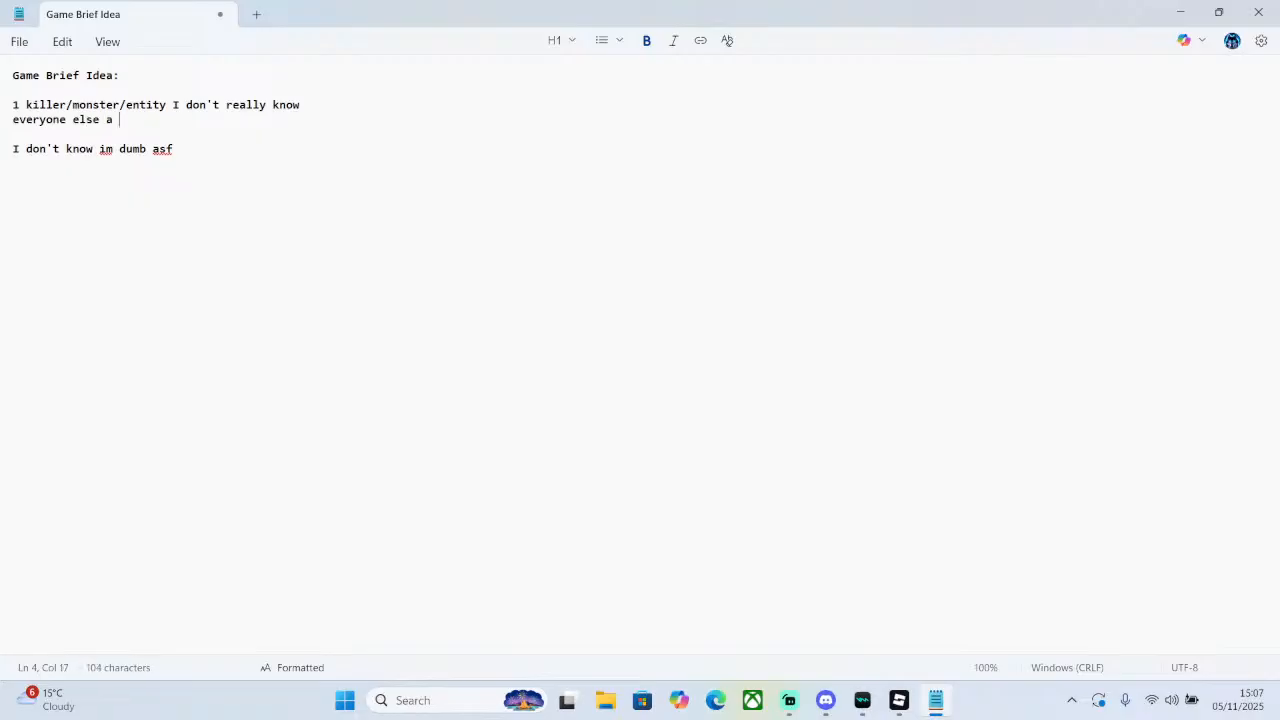
pyautogui.write(' survivor')
pyautogui.moveTo(176, 150); pyautogui.dragTo(13, 90)
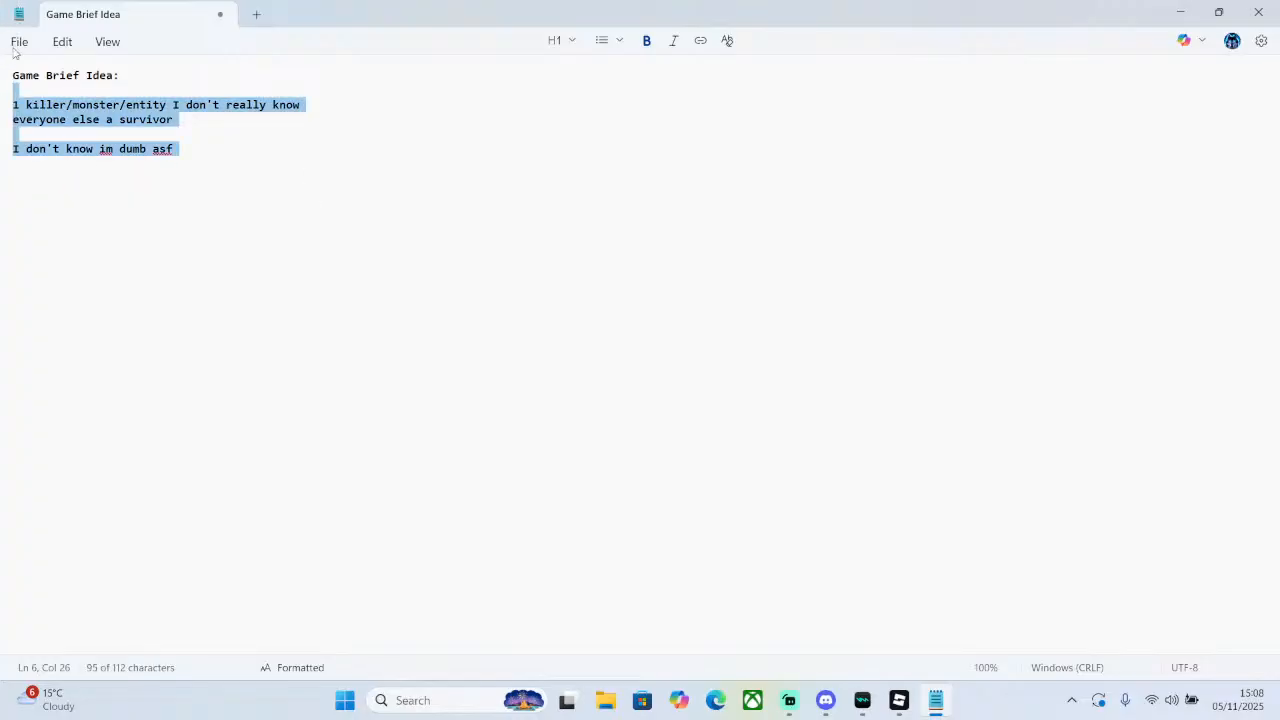
pyautogui.click(353, 144)
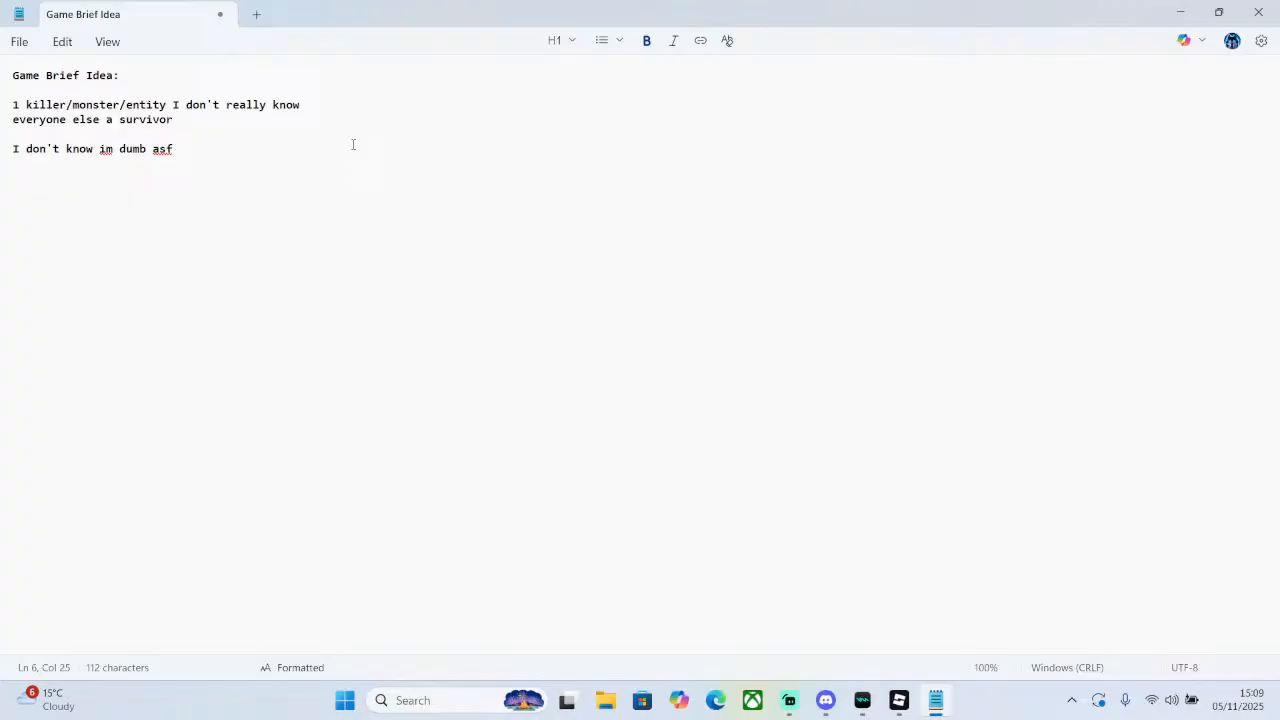
pyautogui.moveTo(351, 146); pyautogui.dragTo(66, 76)
pyautogui.moveTo(250, 163); pyautogui.dragTo(1, 75)
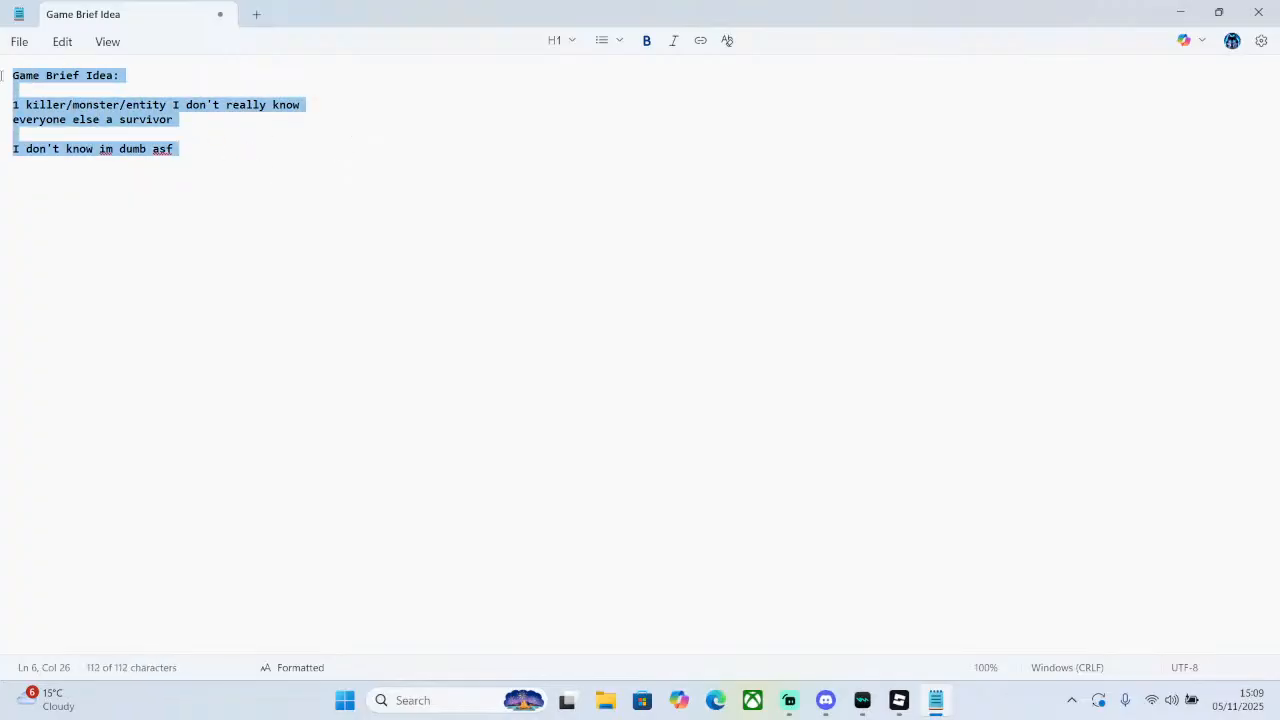
pyautogui.click(565, 41)
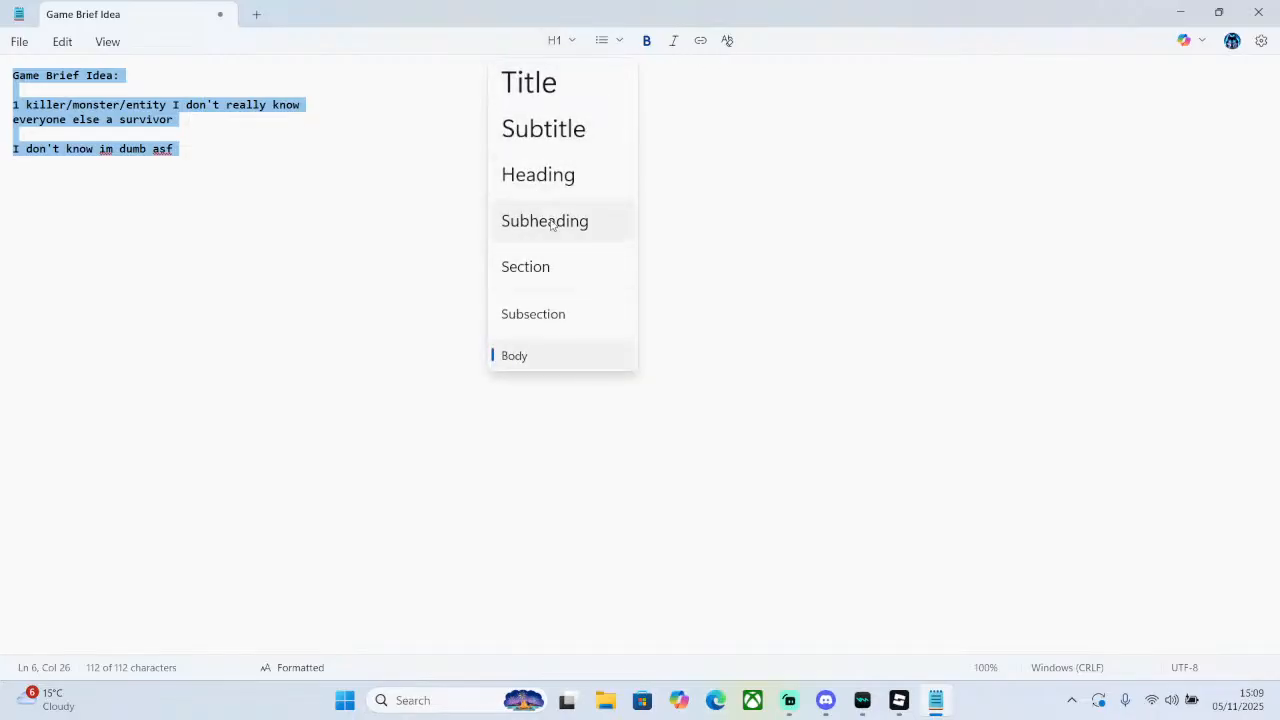
pyautogui.click(498, 122)
# - Apply the Title style to the "Game Brief Idea:" line
pyautogui.moveTo(317, 68); pyautogui.dragTo(1, 72)
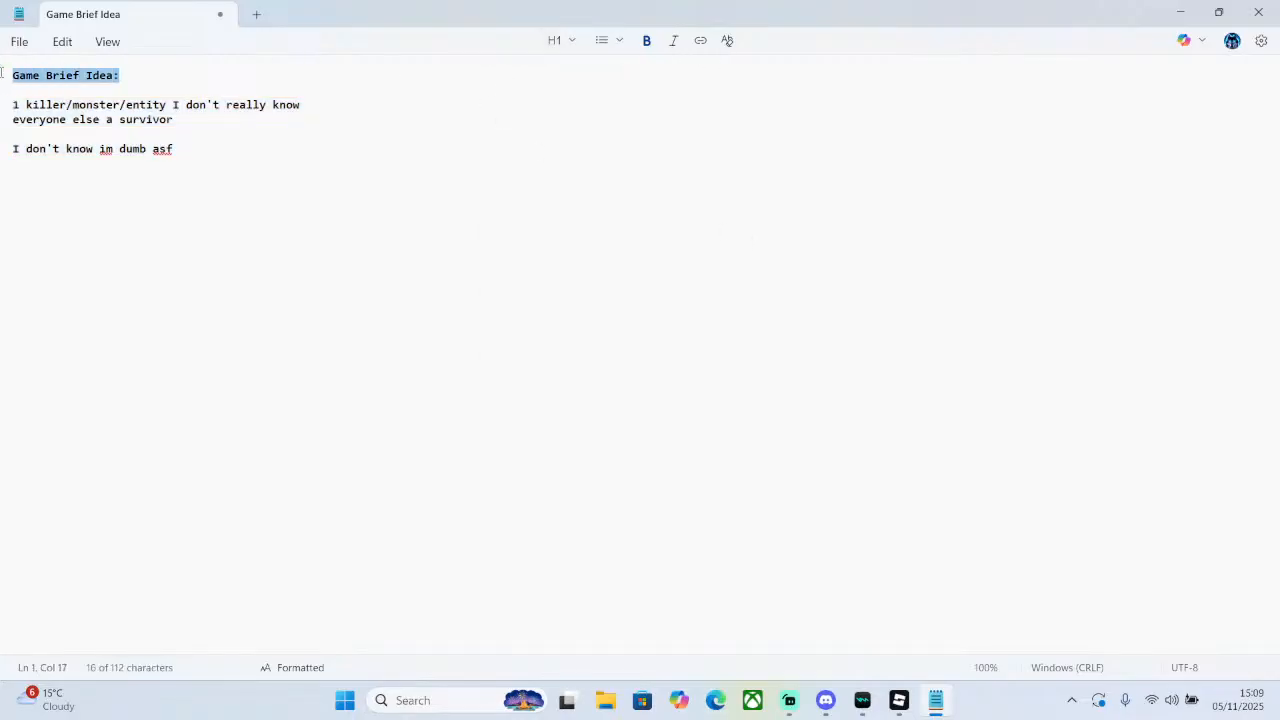
pyautogui.click(556, 41)
pyautogui.click(540, 82)
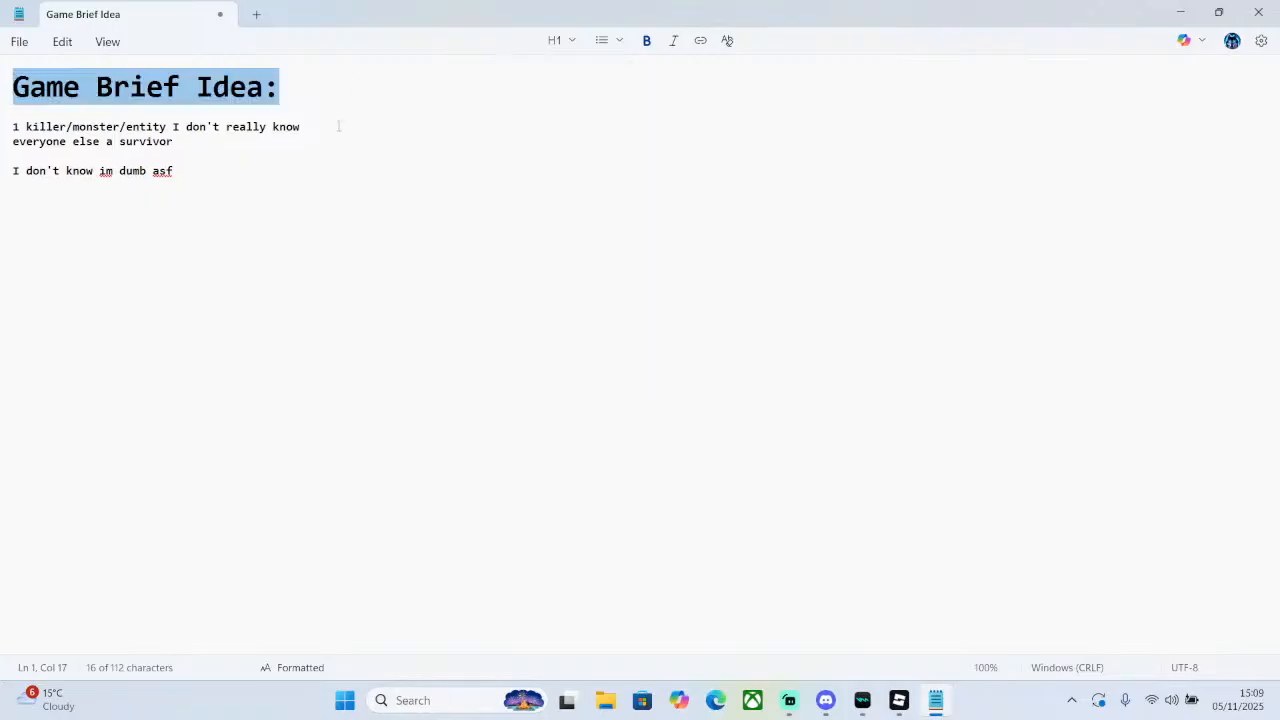
pyautogui.moveTo(320, 127); pyautogui.dragTo(131, 162)
pyautogui.moveTo(358, 156); pyautogui.dragTo(11, 127)
pyautogui.moveTo(178, 171); pyautogui.dragTo(34, 126)
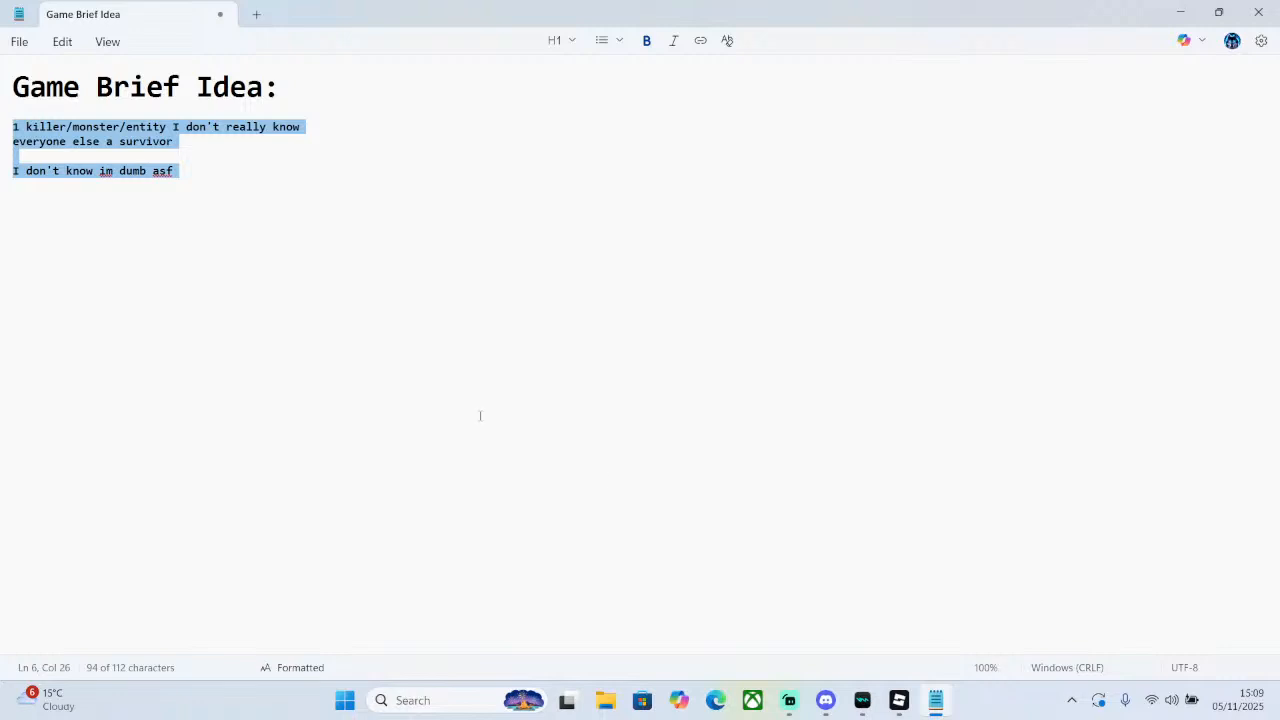
pyautogui.click(313, 407)
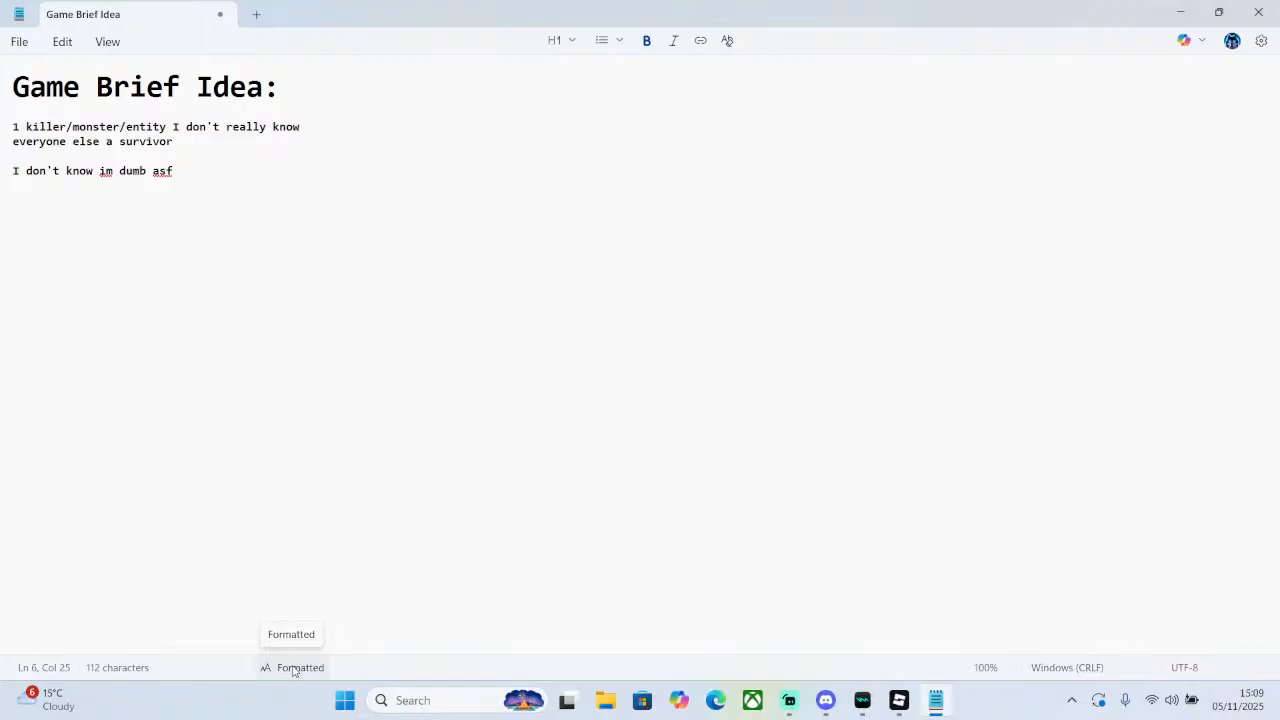
# - Apply the Subheading style to all the text lines below the "Game Brief Idea:" title
pyautogui.moveTo(385, 195); pyautogui.dragTo(13, 126)
pyautogui.click(565, 40)
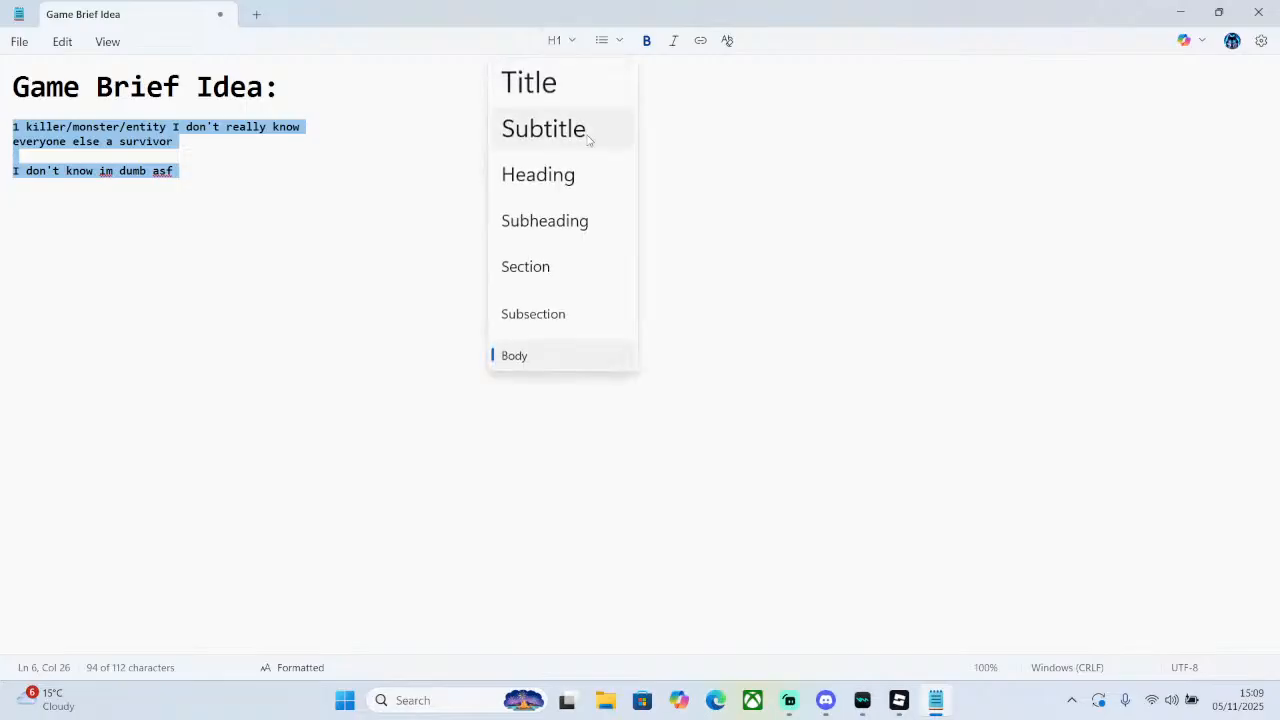
pyautogui.click(573, 174)
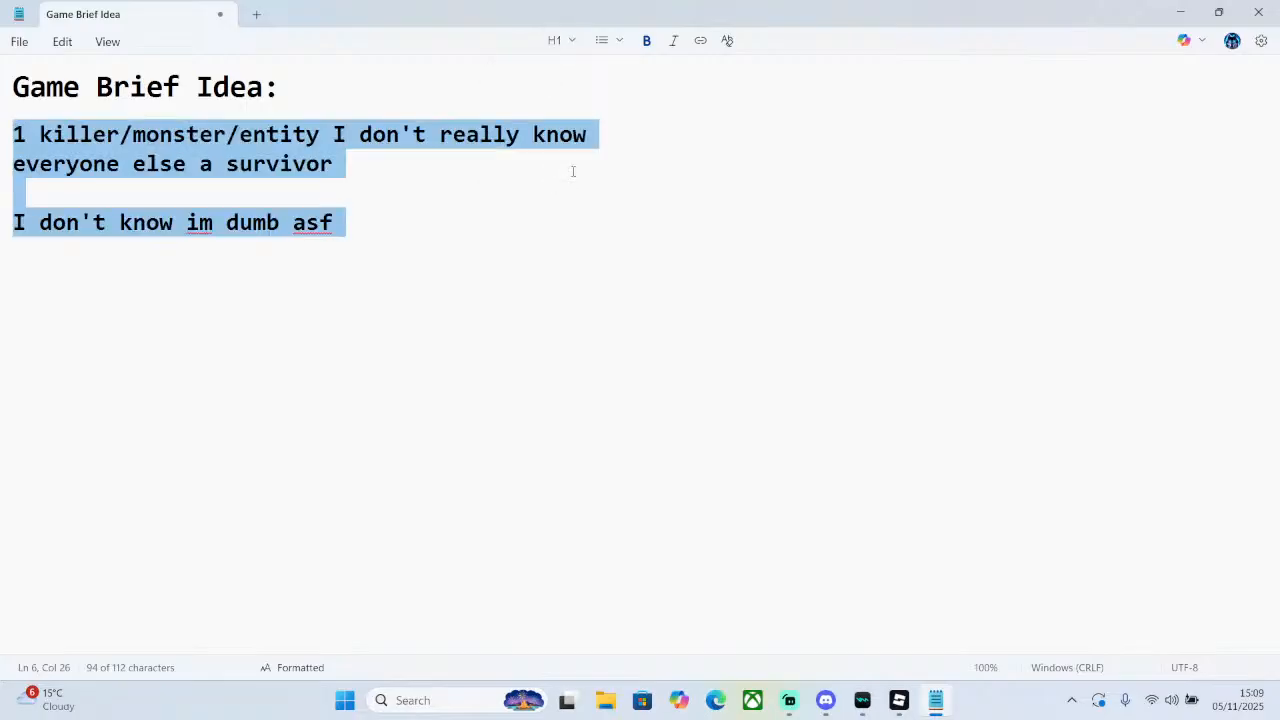
pyautogui.click(572, 45)
pyautogui.click(563, 222)
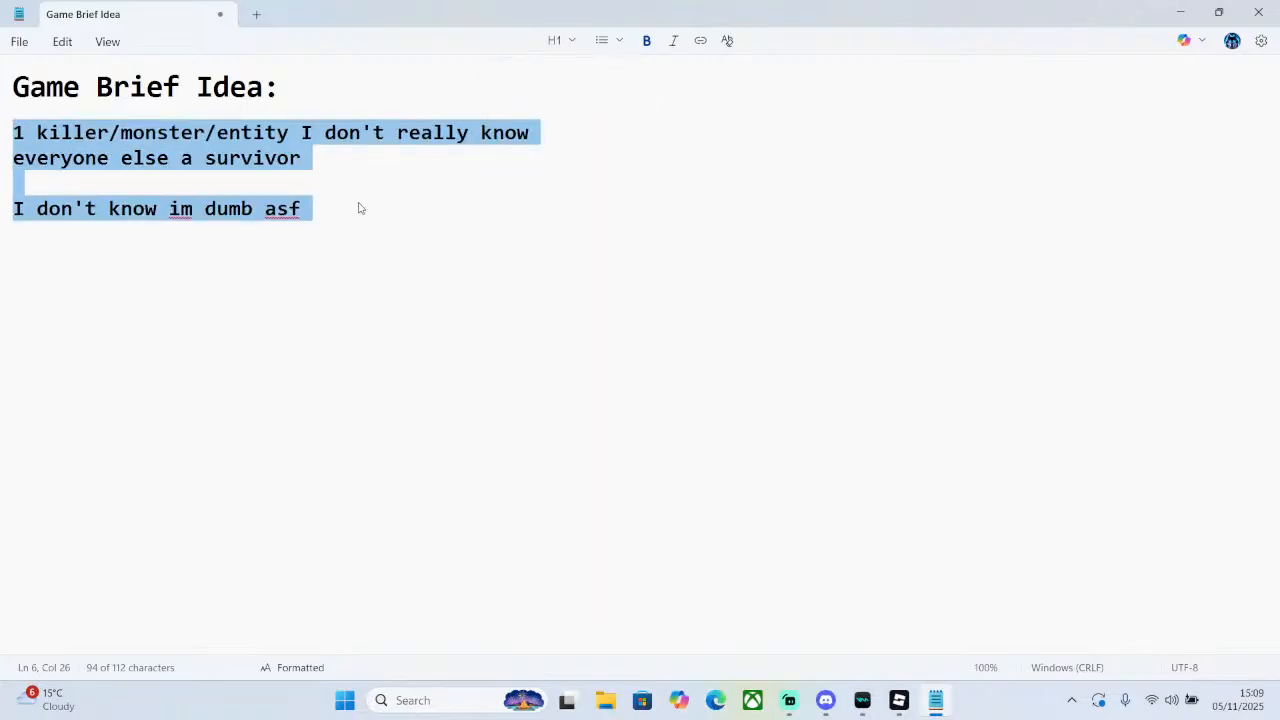
# - Add the line "I AM A MODELLER" at the end of the document, with two blank lines above it
pyautogui.click(434, 237)
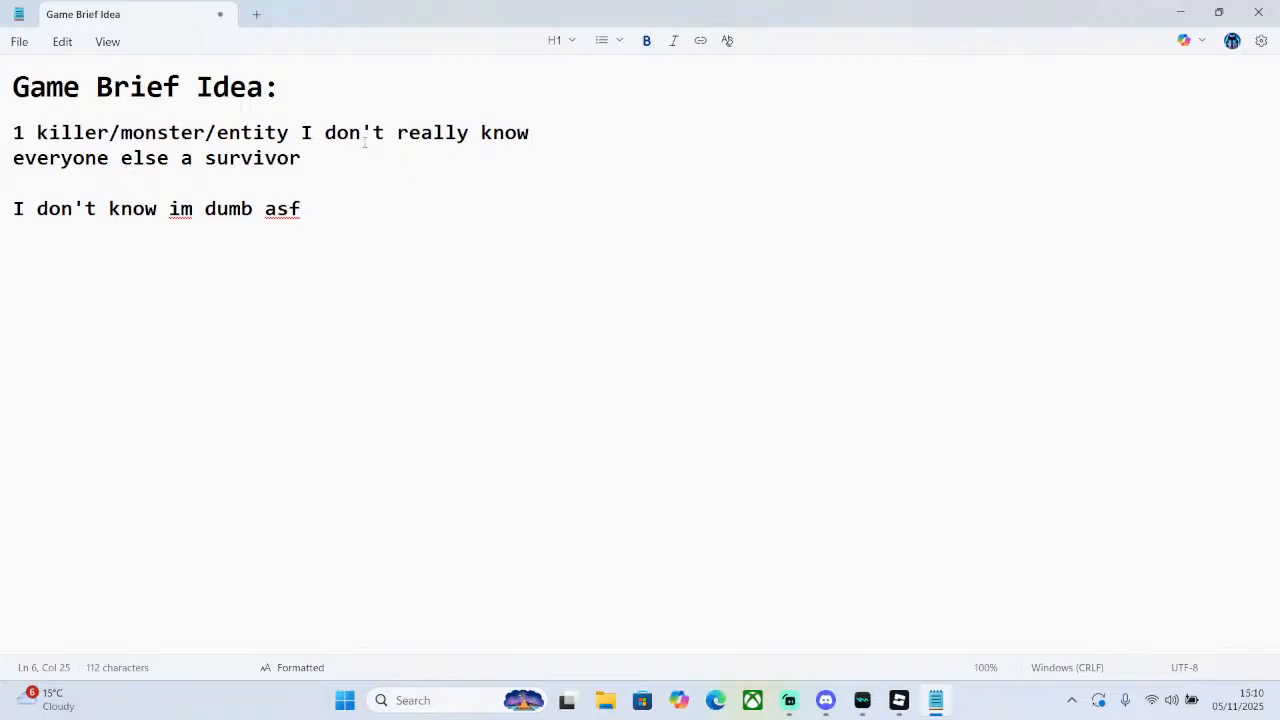
pyautogui.write('I')
pyautogui.press('capslock')
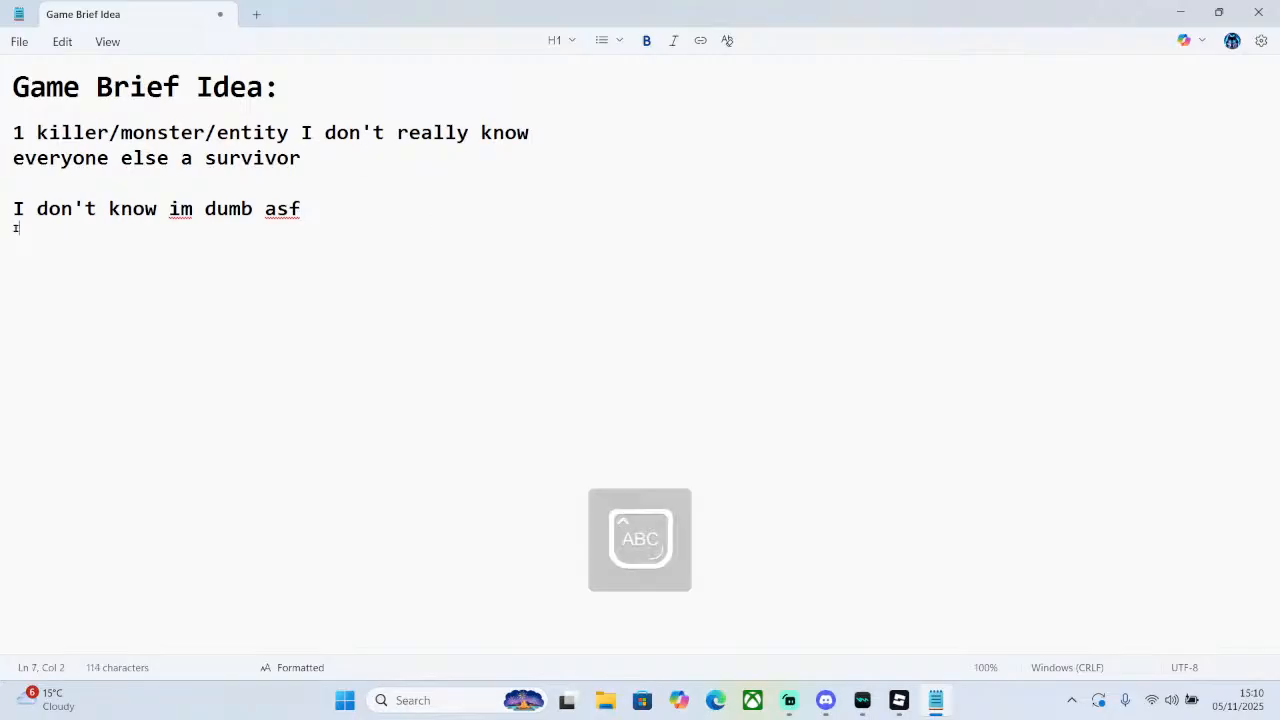
pyautogui.write('AM A MODE')
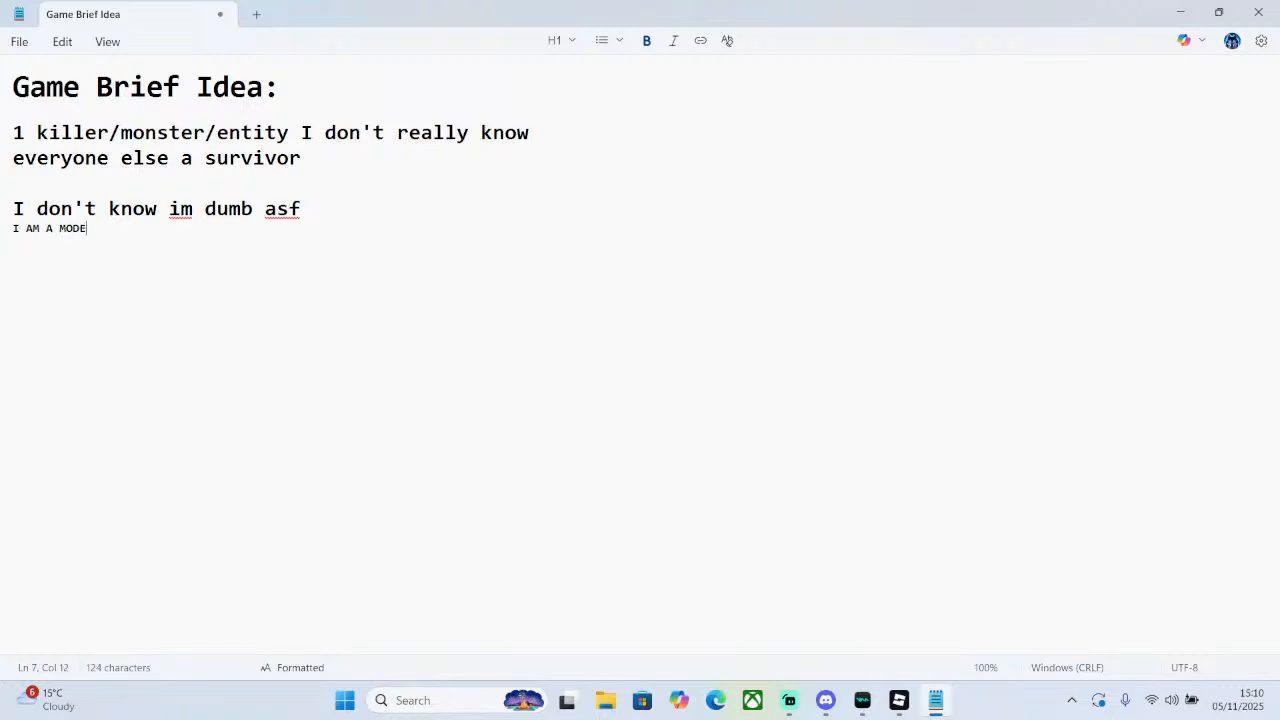
pyautogui.write('LLER')
pyautogui.press('Home')
pyautogui.press('Return')
pyautogui.press('Return')
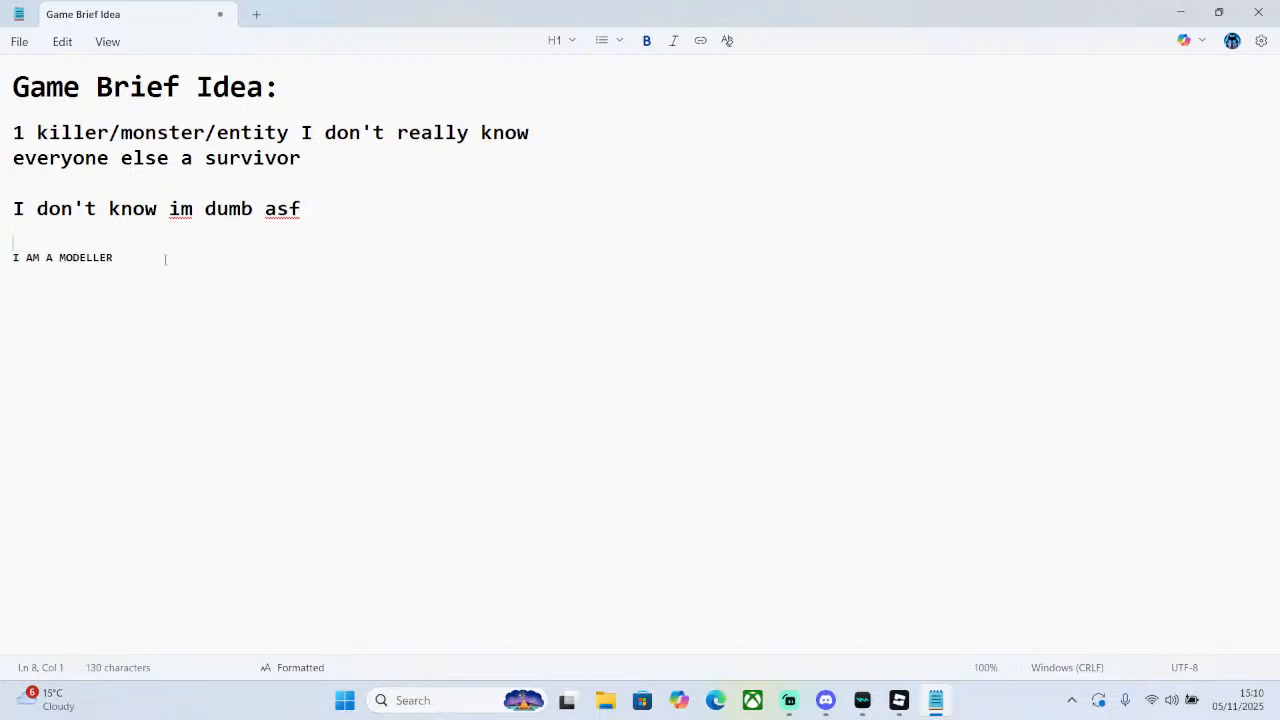
# - Apply the Title style to the "I AM A MODELLER" line and keep it bold
pyautogui.hotkey('shift', 'End')
pyautogui.click(647, 42)
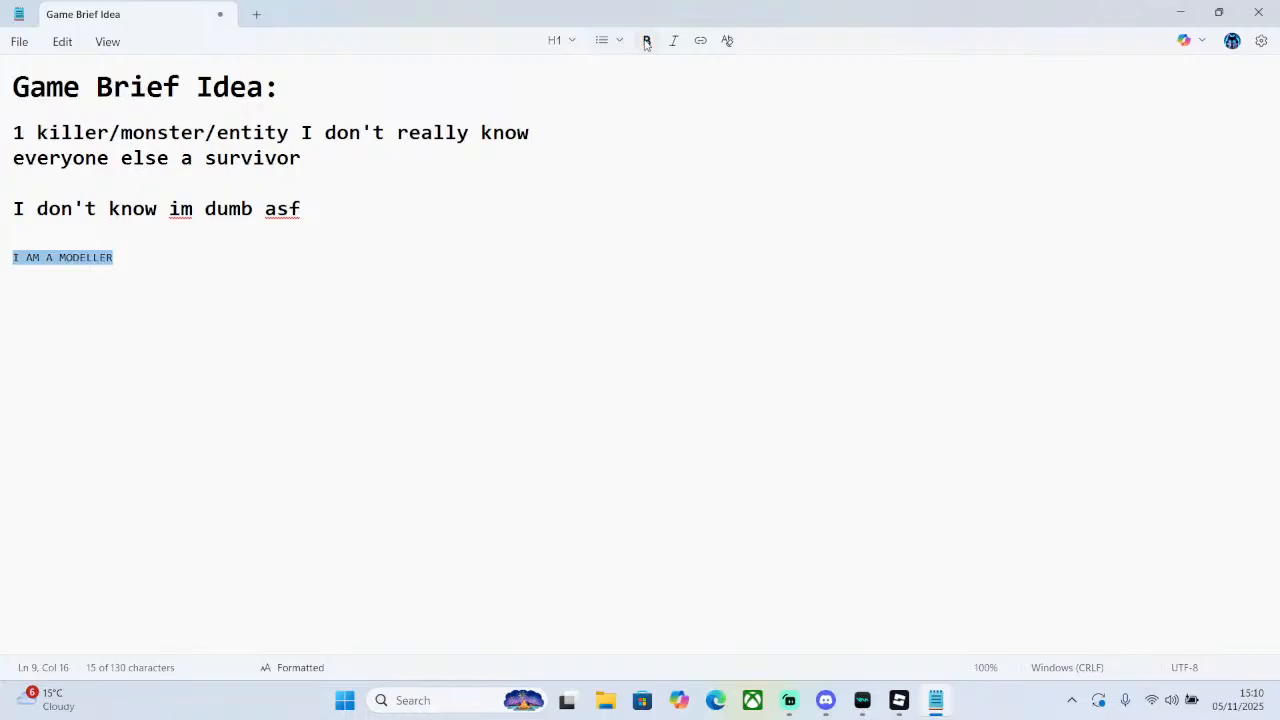
pyautogui.click(647, 42)
pyautogui.click(554, 40)
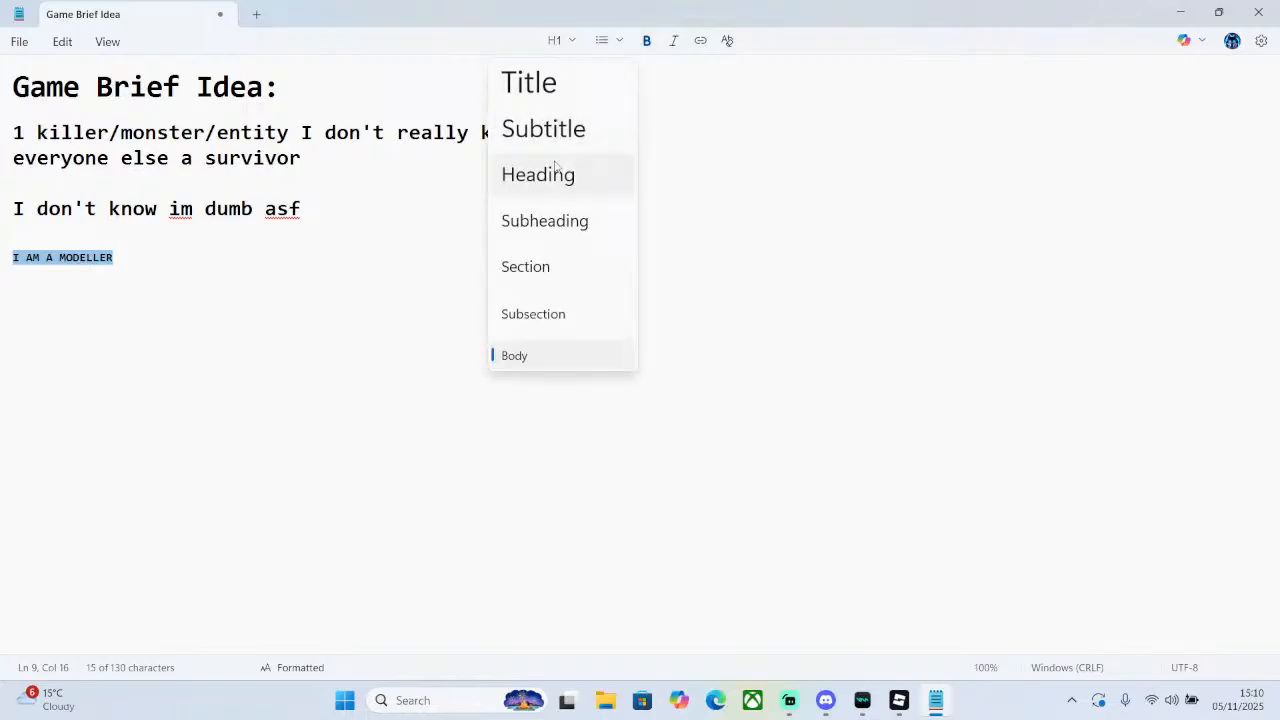
pyautogui.click(563, 86)
pyautogui.click(47, 275)
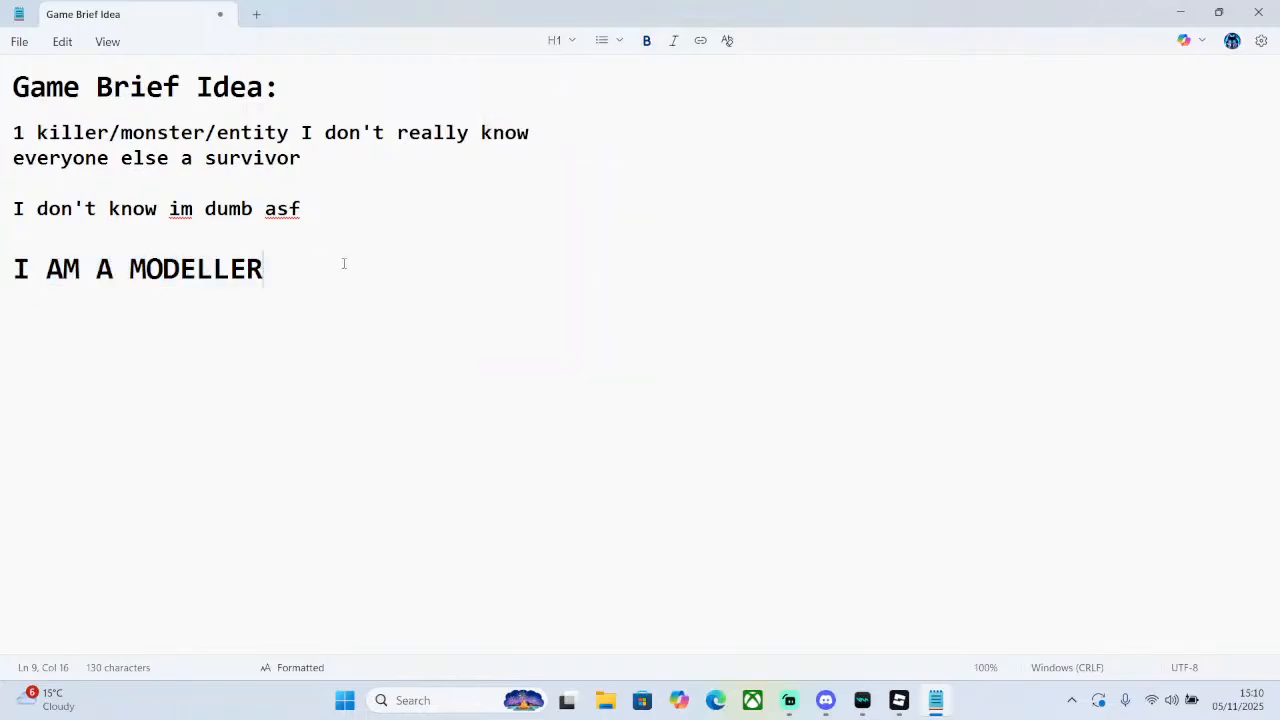
pyautogui.moveTo(343, 263); pyautogui.dragTo(1, 268)
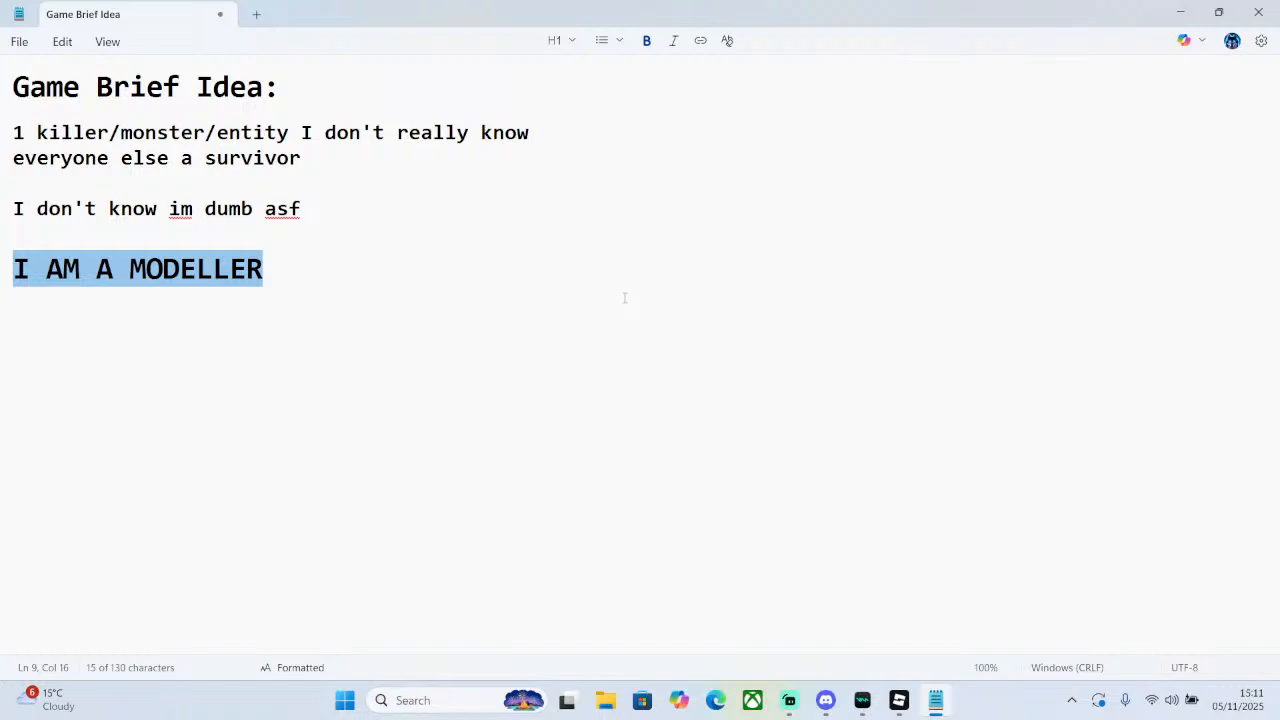
pyautogui.moveTo(571, 269); pyautogui.dragTo(375, 266)
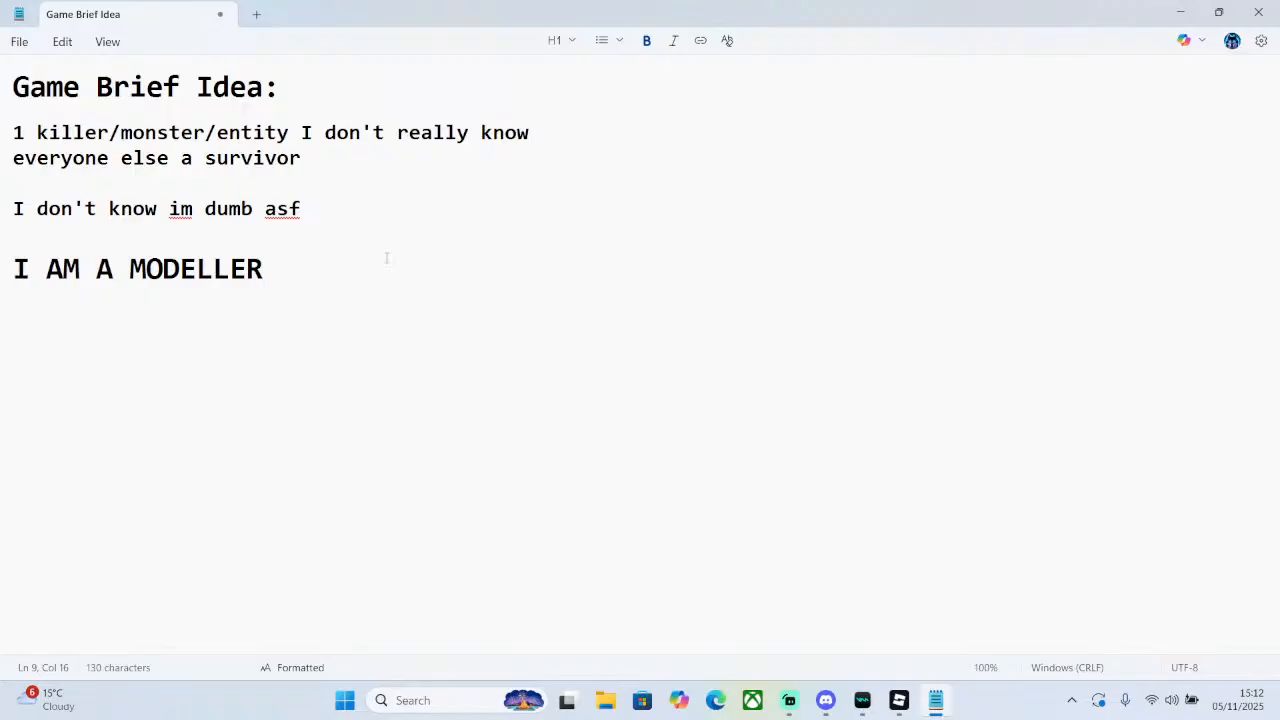
# - Switch to Roblox Studio and look over the spawn location in Place1 and the available Window and Edit commands
pyautogui.click(899, 700)
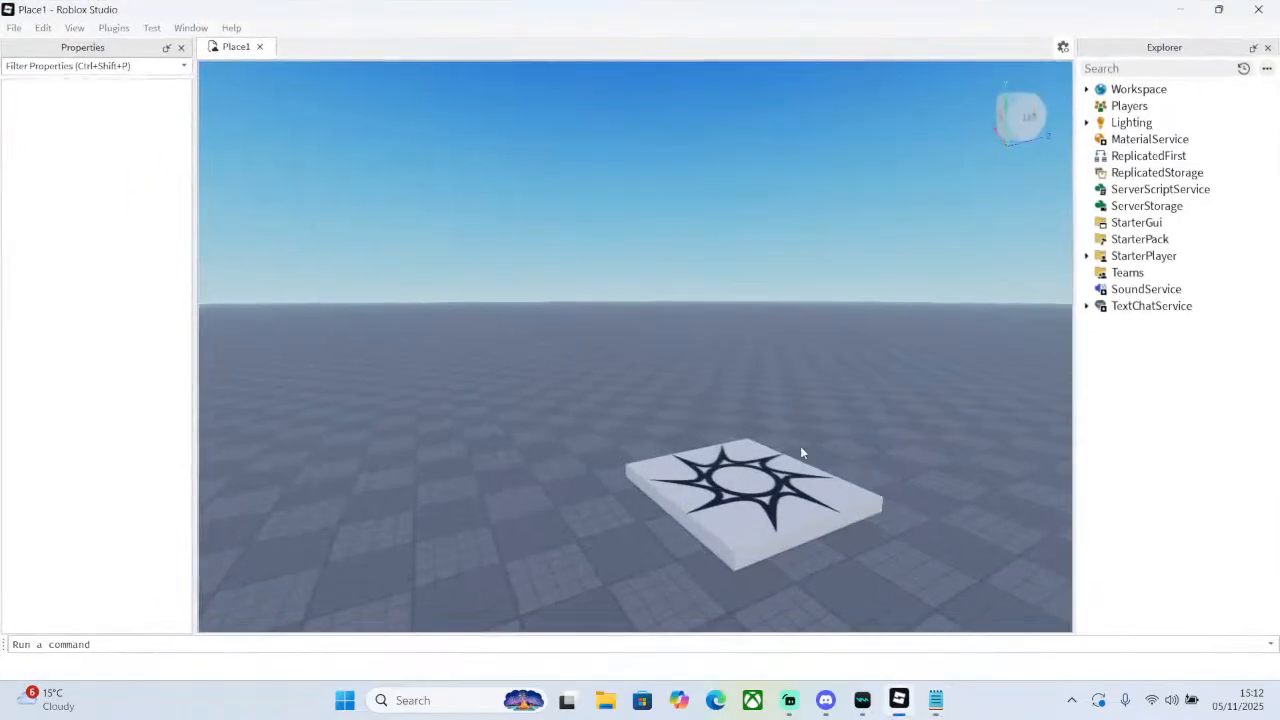
pyautogui.moveTo(649, 330); pyautogui.dragTo(649, 328, button='right')
pyautogui.moveTo(825, 330); pyautogui.dragTo(826, 331, button='right')
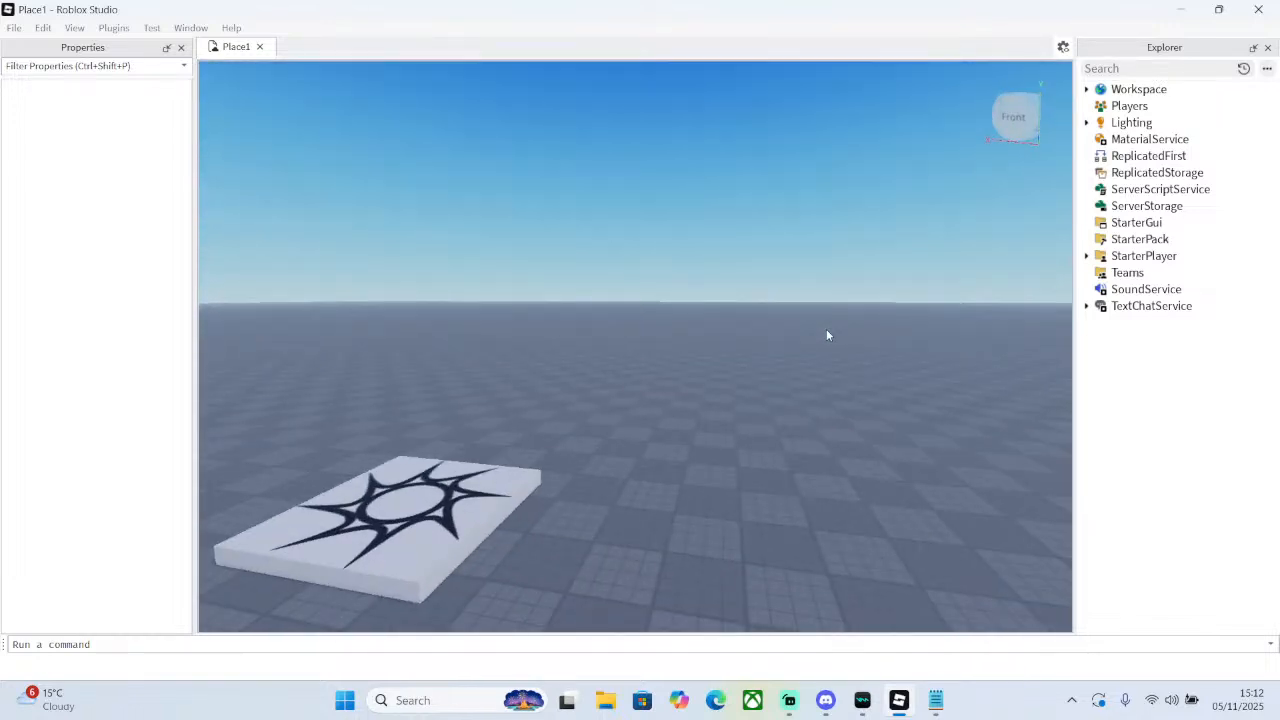
pyautogui.click(128, 30)
pyautogui.click(128, 30)
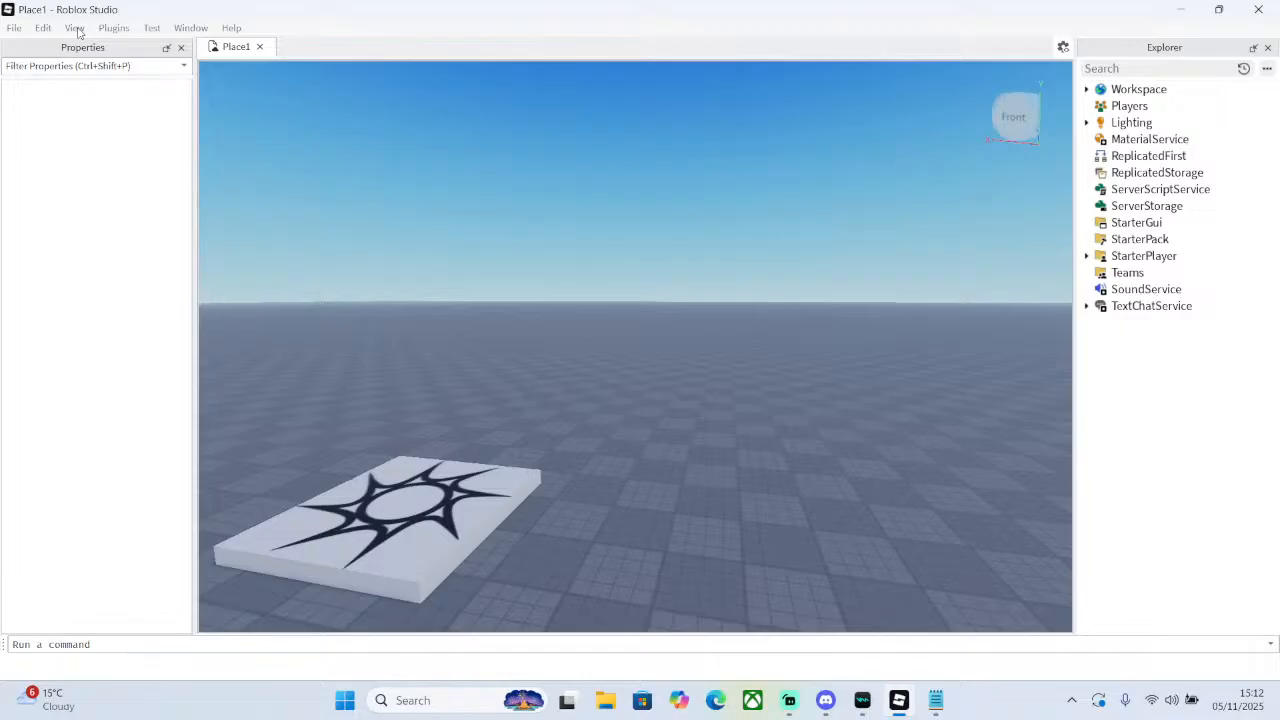
pyautogui.click(190, 28)
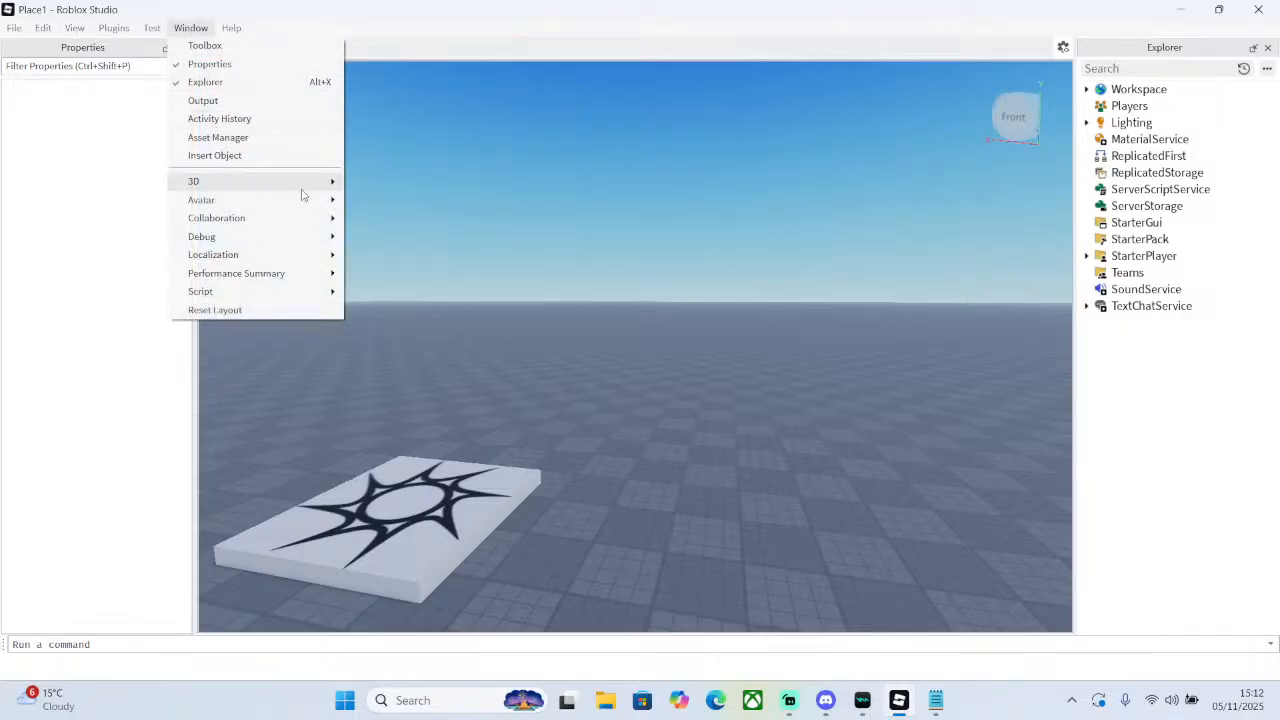
pyautogui.click(466, 149)
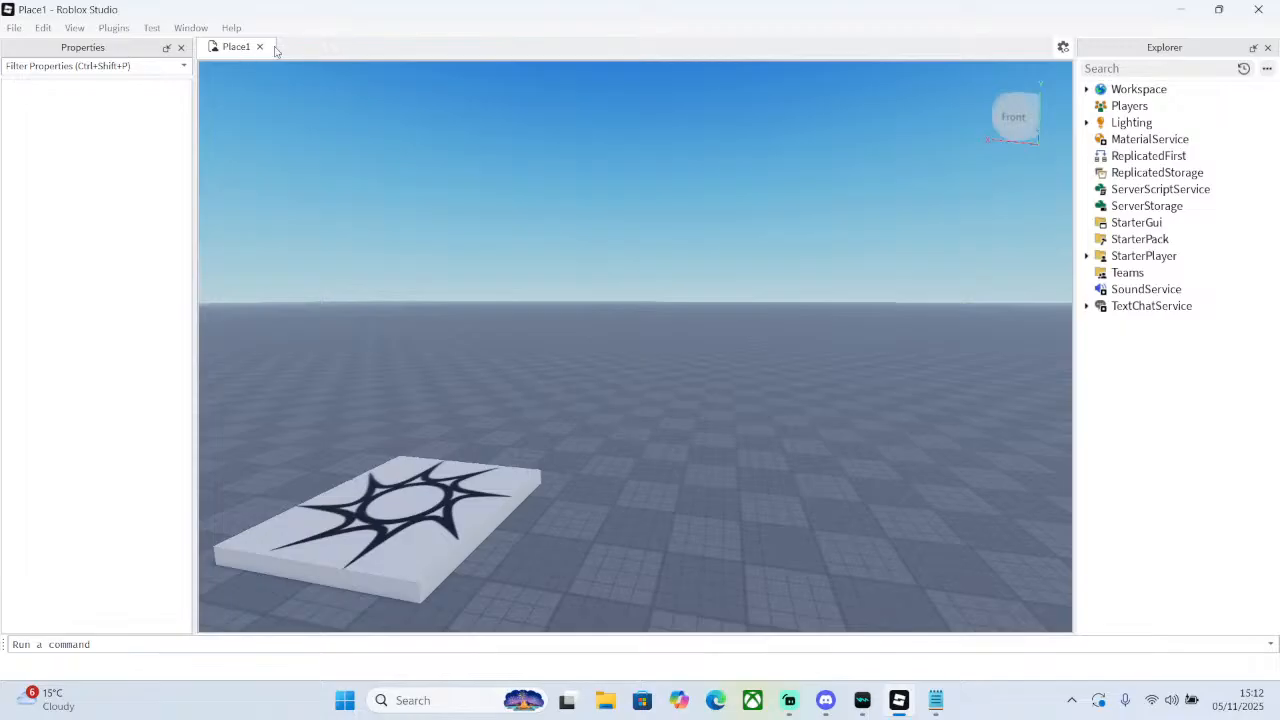
pyautogui.click(20, 29)
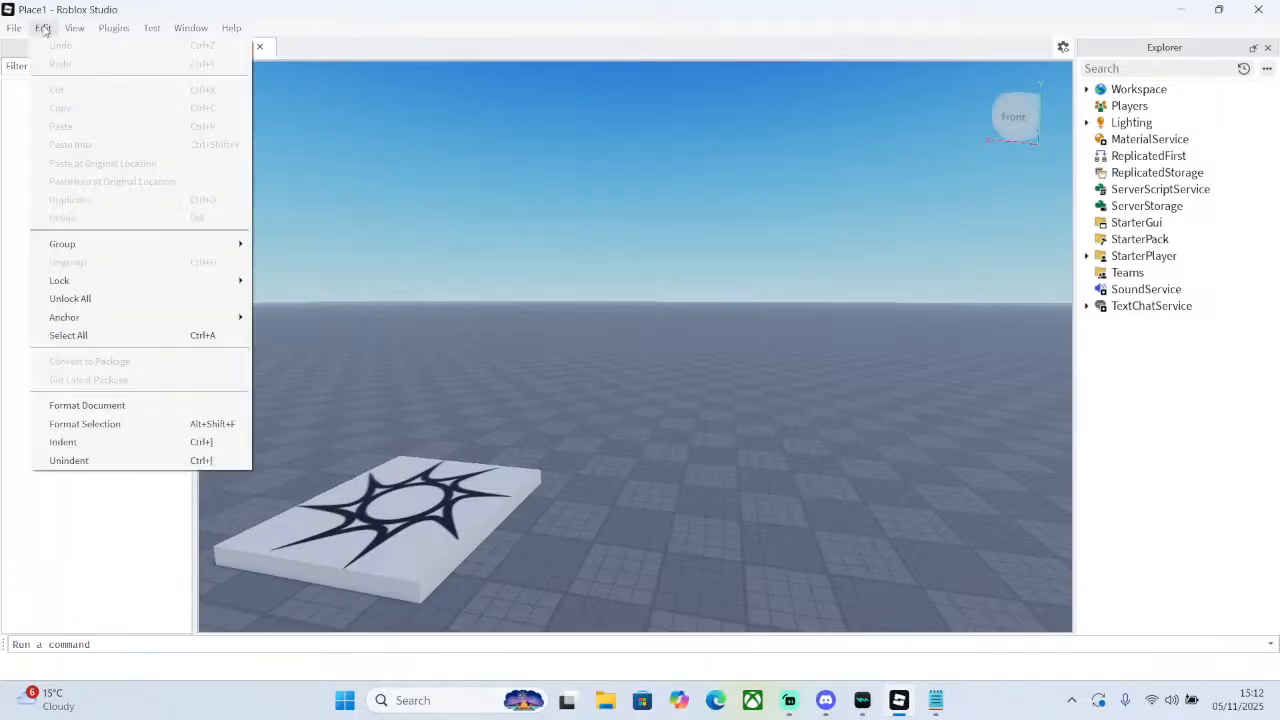
pyautogui.click(553, 171)
pyautogui.moveTo(553, 177); pyautogui.dragTo(530, 168, button='right')
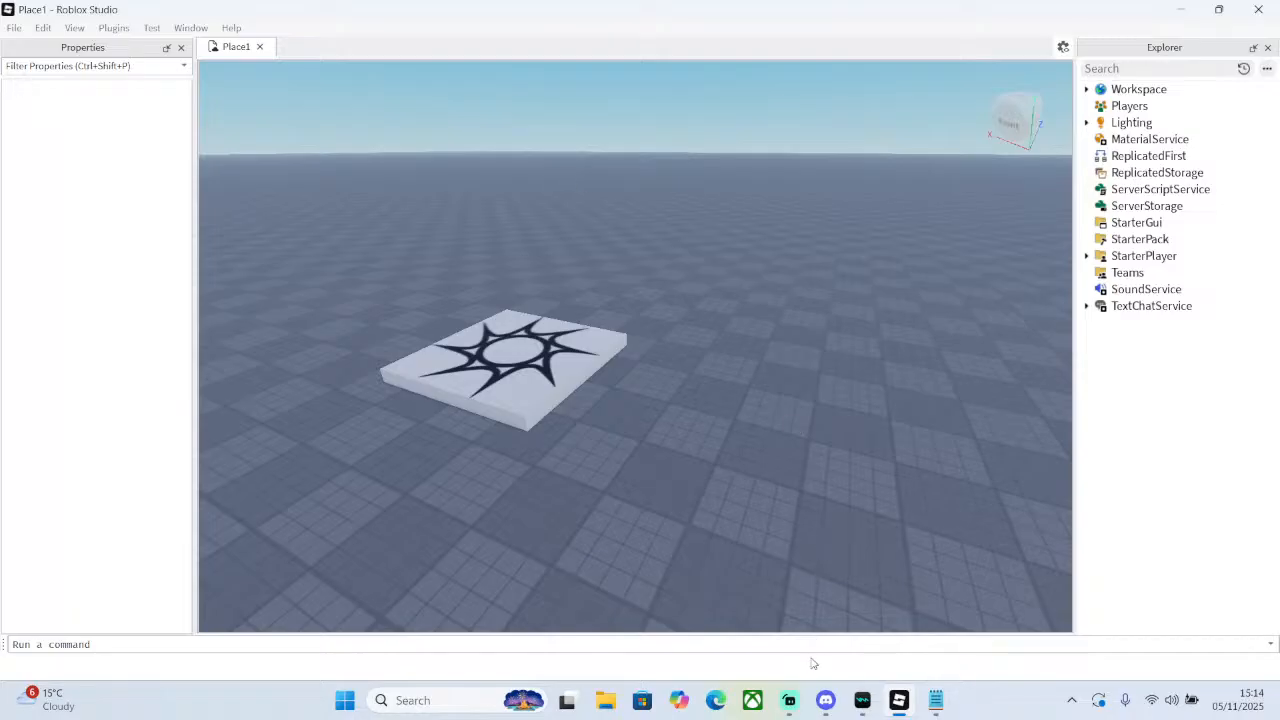
# - Glance at the game brief in Notepad, return to Roblox Studio, and try to open the Toolbox and the Asset Manager
pyautogui.click(935, 700)
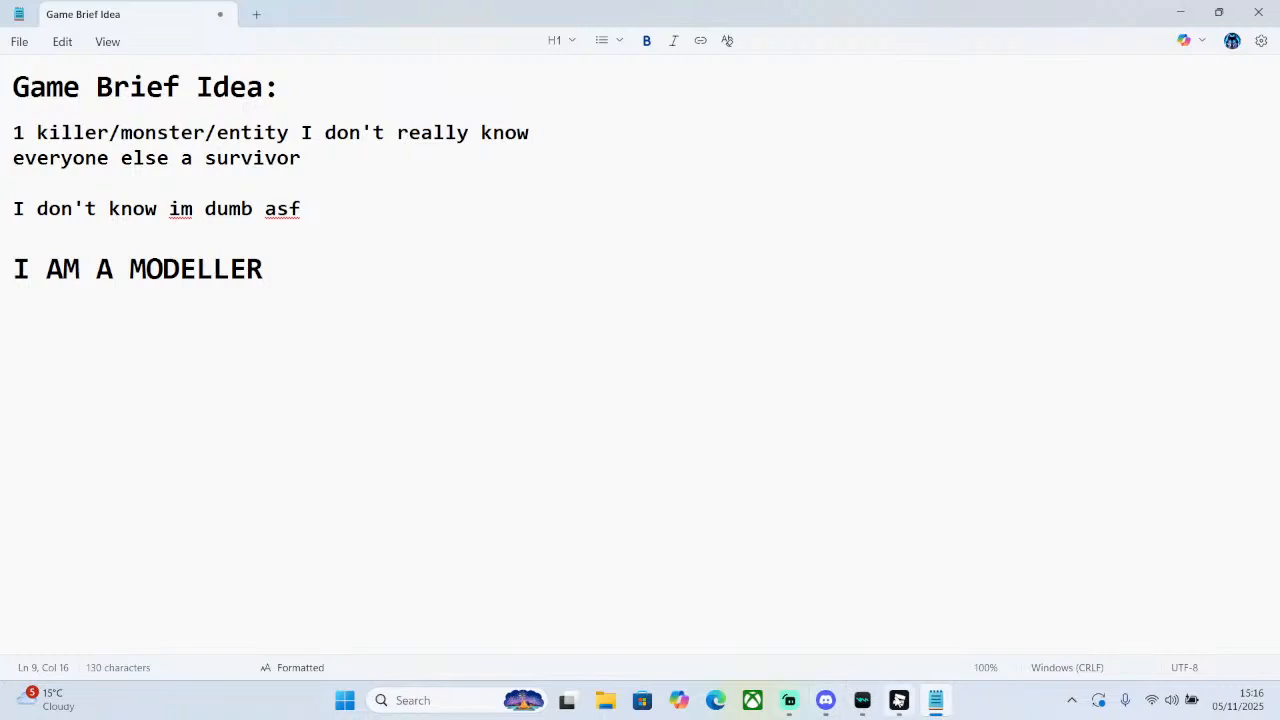
pyautogui.click(898, 700)
pyautogui.click(190, 28)
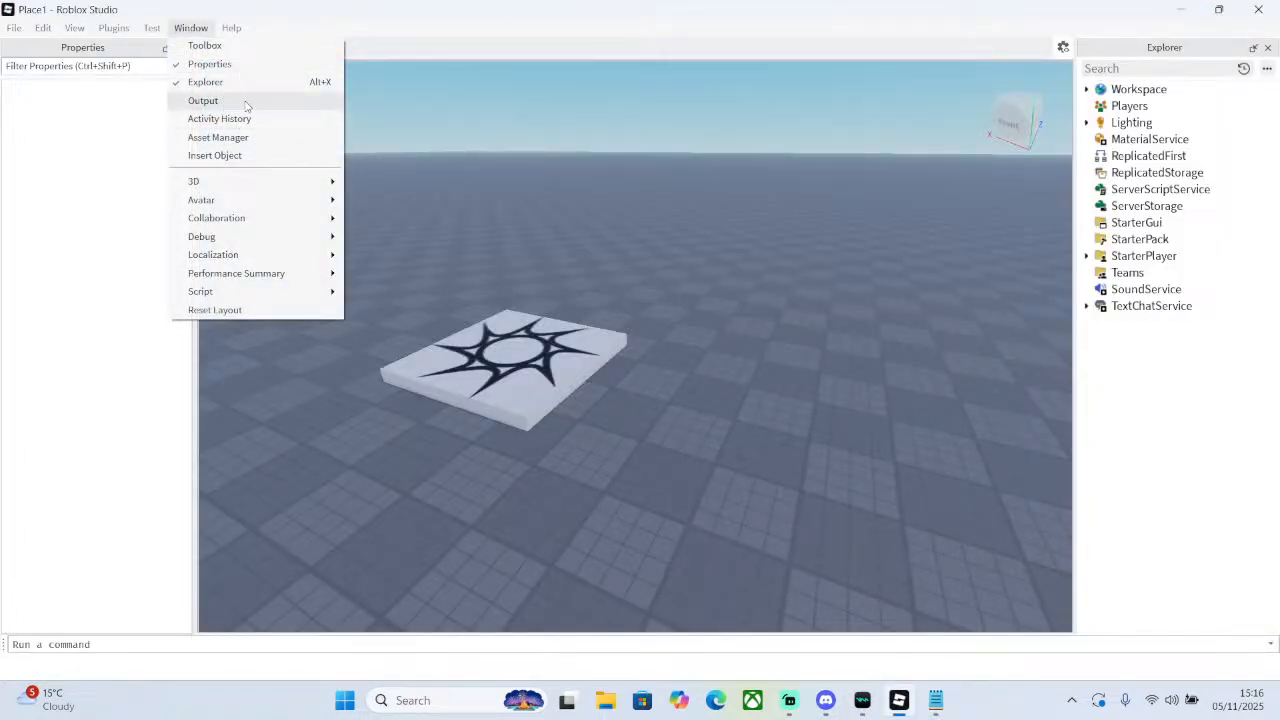
pyautogui.click(210, 45)
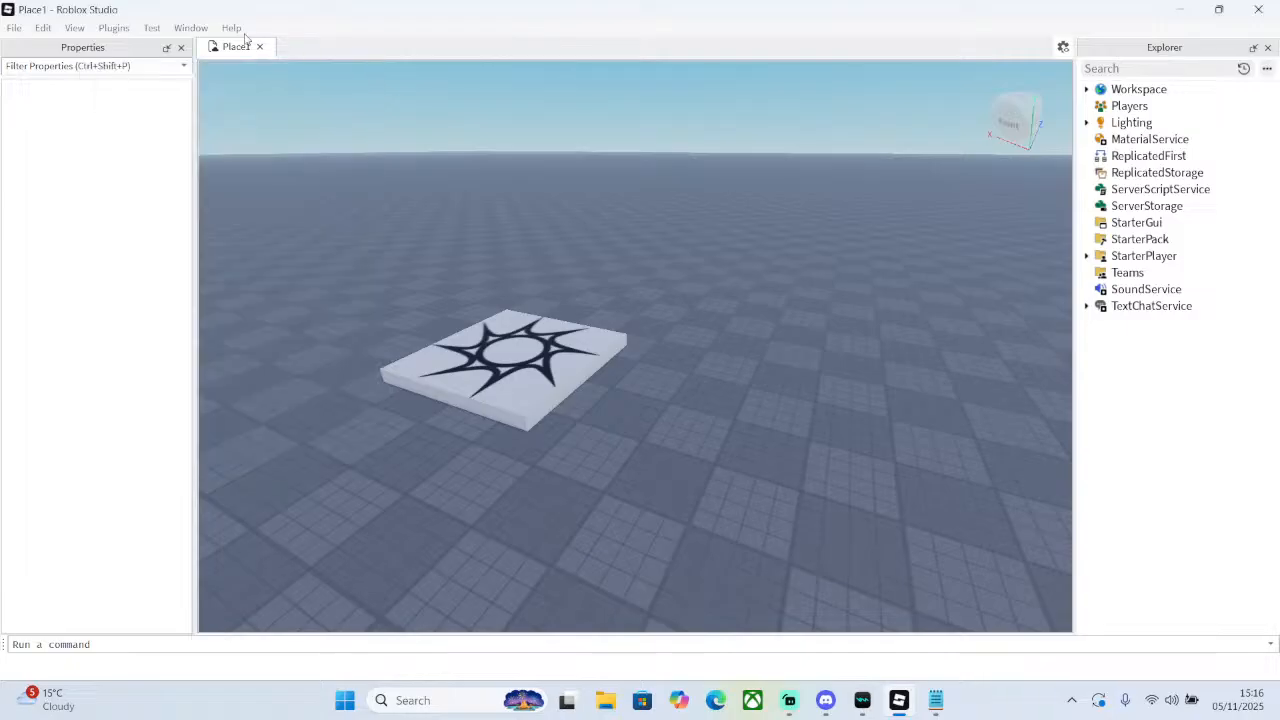
pyautogui.click(195, 28)
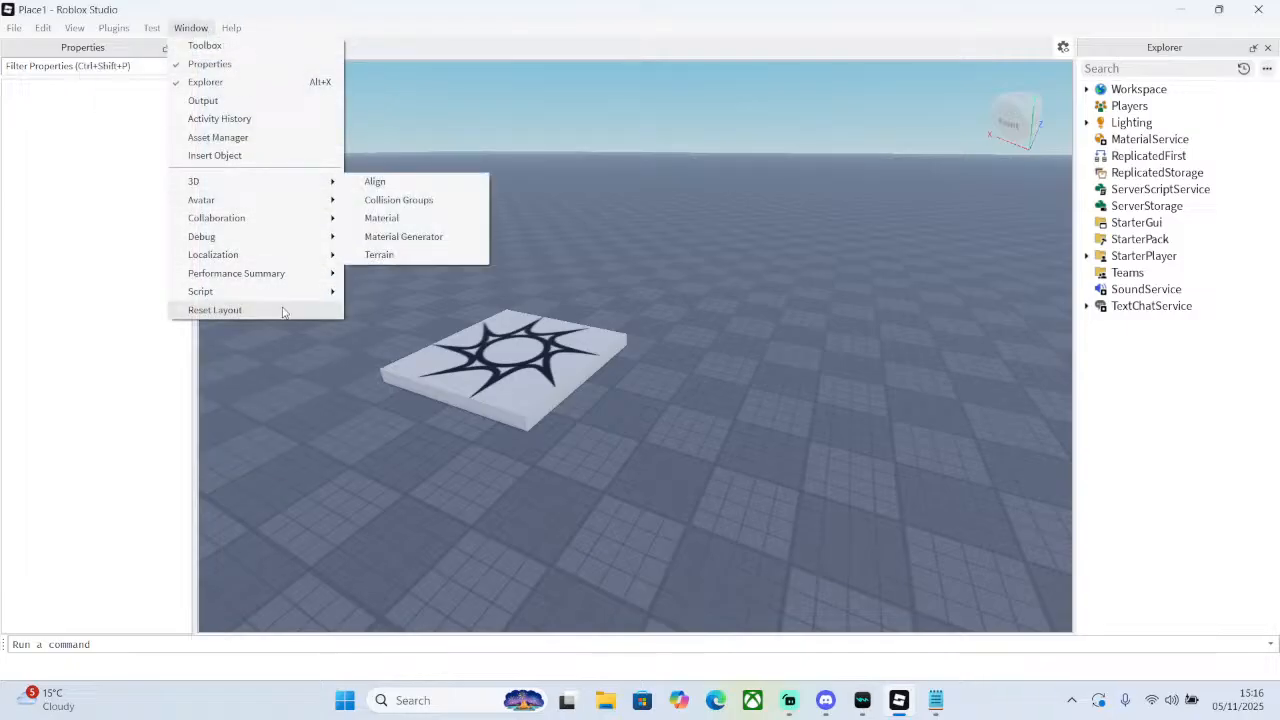
pyautogui.click(252, 142)
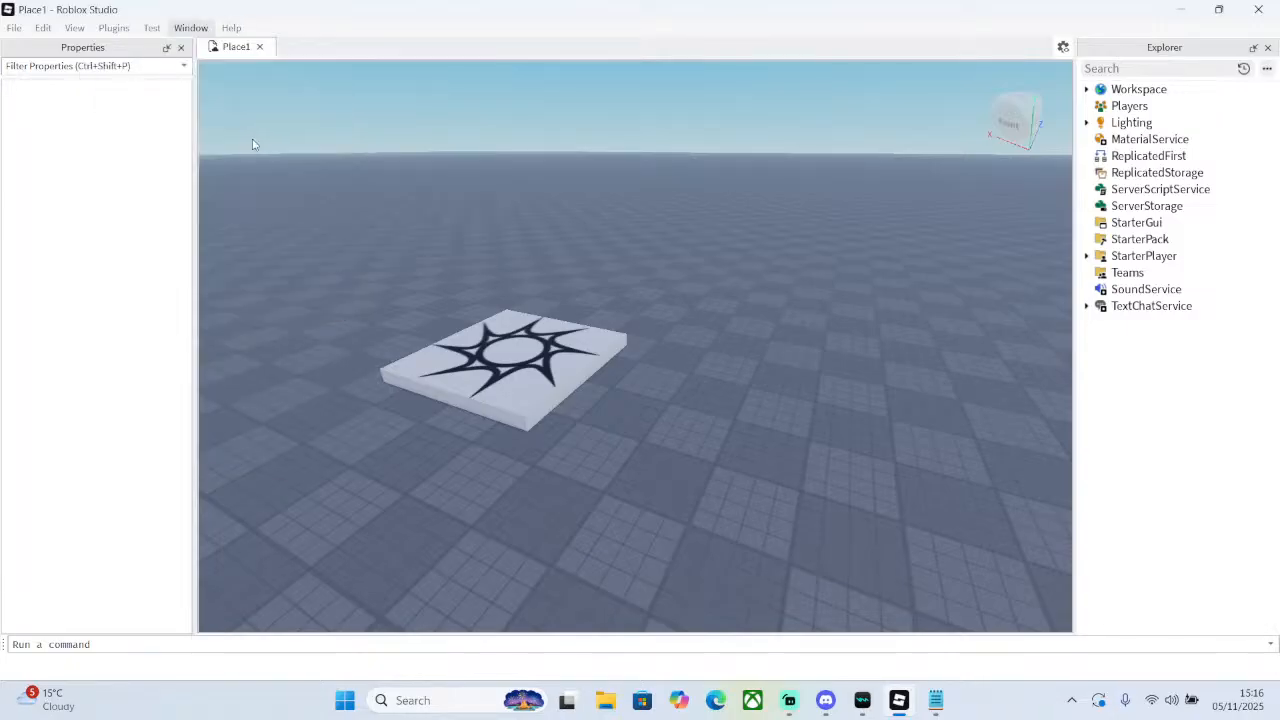
pyautogui.click(182, 400)
pyautogui.click(191, 28)
pyautogui.moveTo(152, 28)
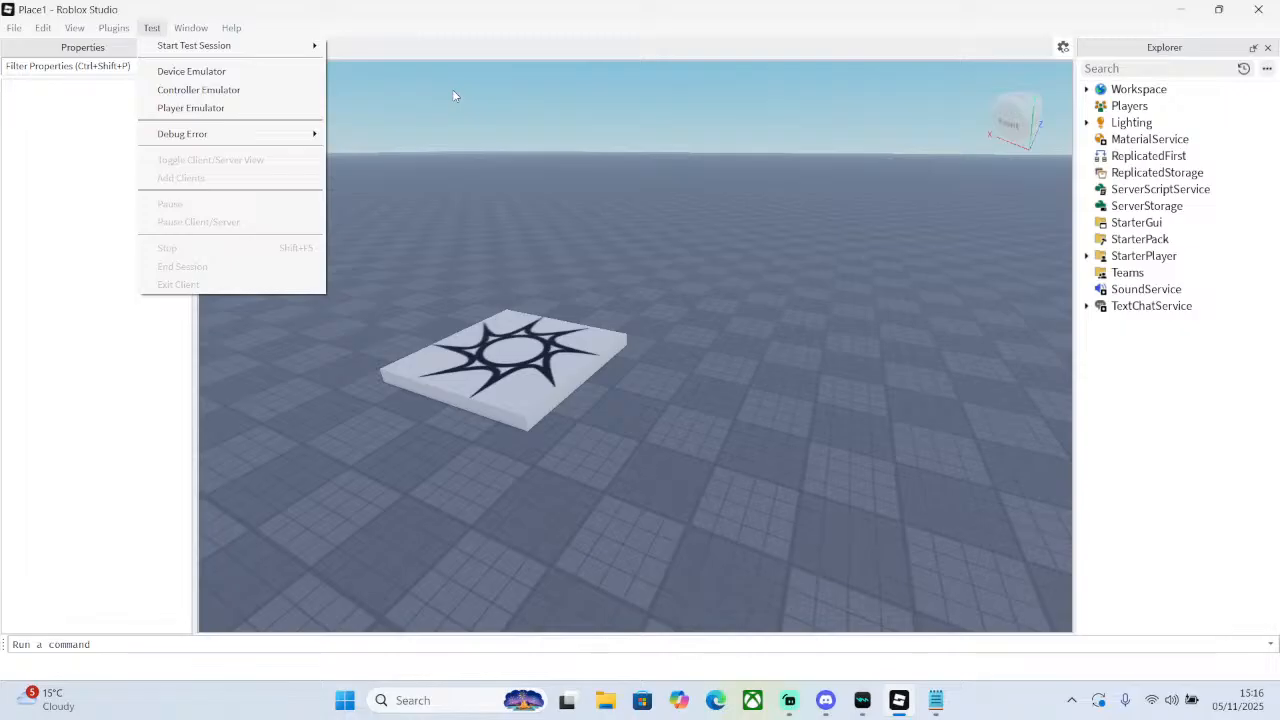
pyautogui.moveTo(208, 28)
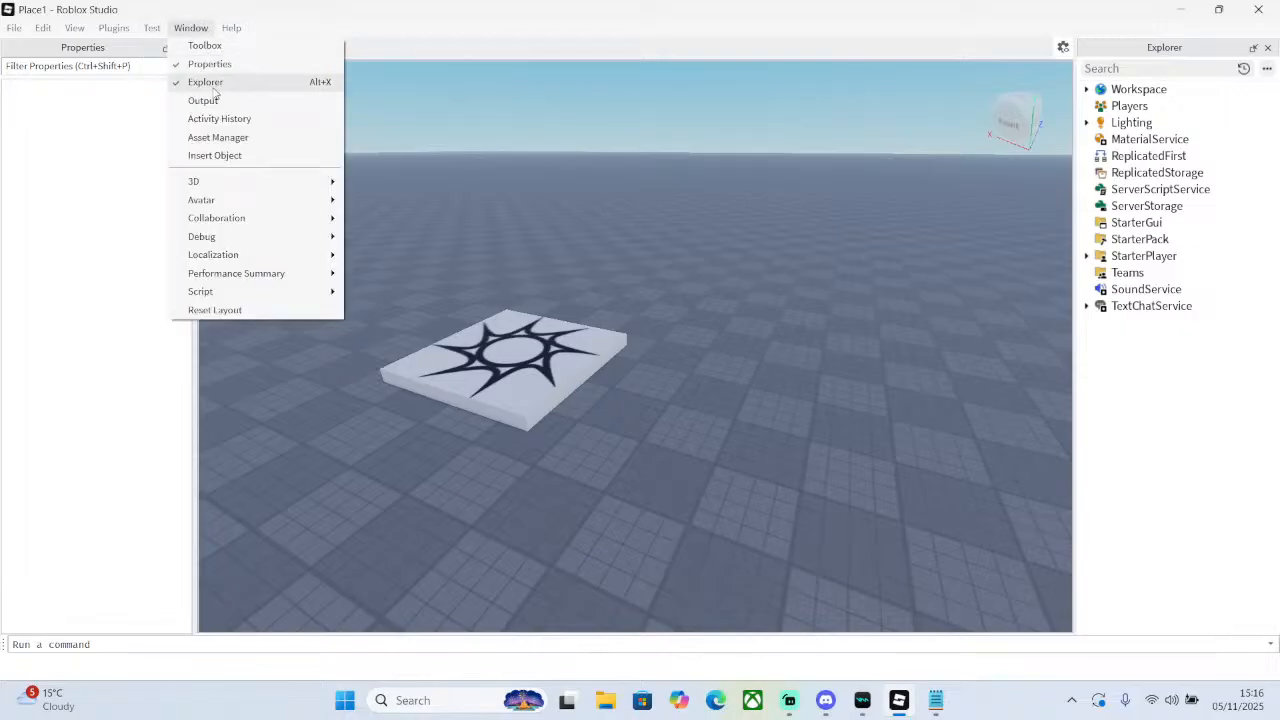
# - Inspect the properties of Workspace, Players and Lighting, and clear the selection
pyautogui.click(1138, 90)
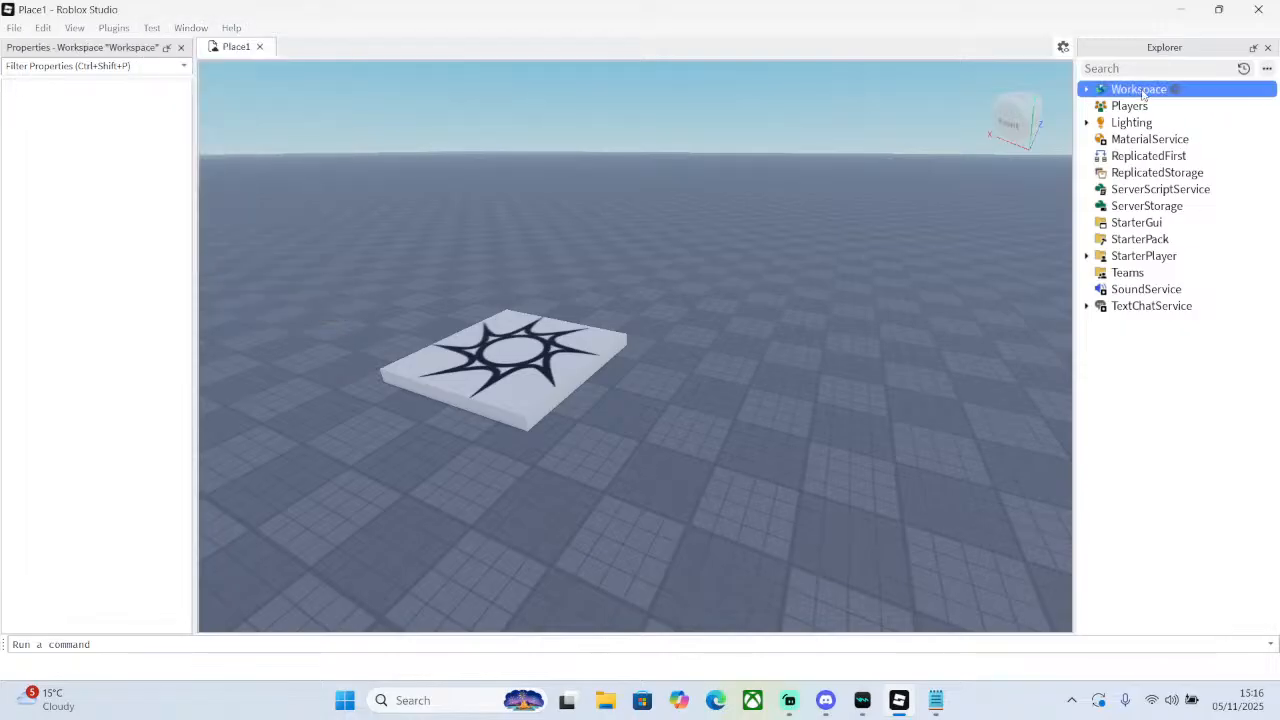
pyautogui.click(1115, 107)
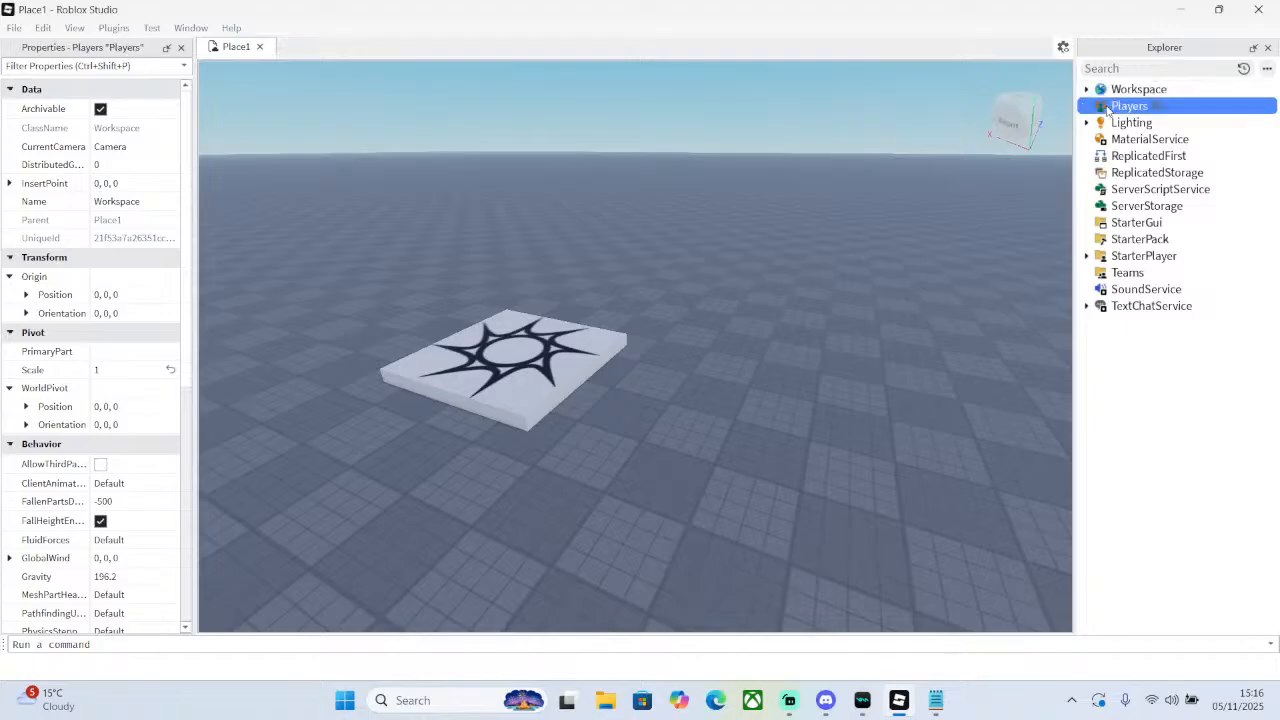
pyautogui.click(1113, 123)
pyautogui.click(826, 168)
pyautogui.moveTo(826, 168); pyautogui.dragTo(826, 171, button='right')
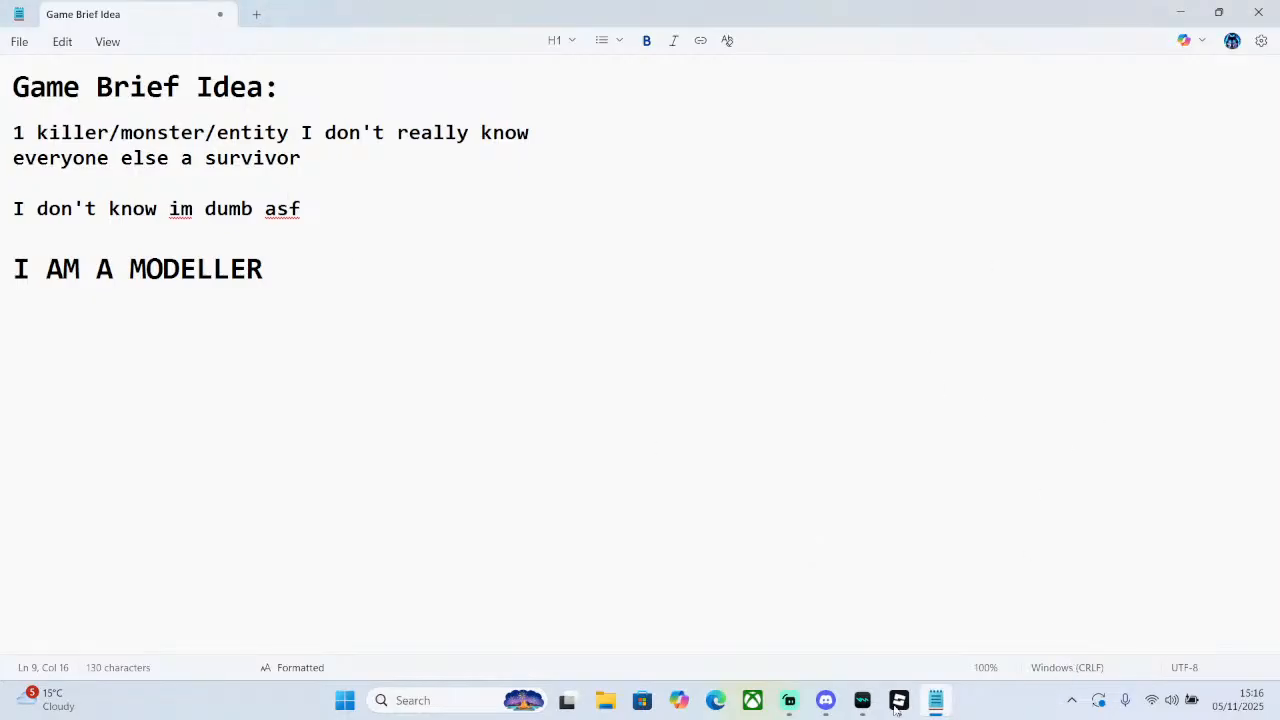
# - Return to Roblox Studio, start a play test session of Place1 and walk the avatar off the spawn location
pyautogui.click(891, 644)
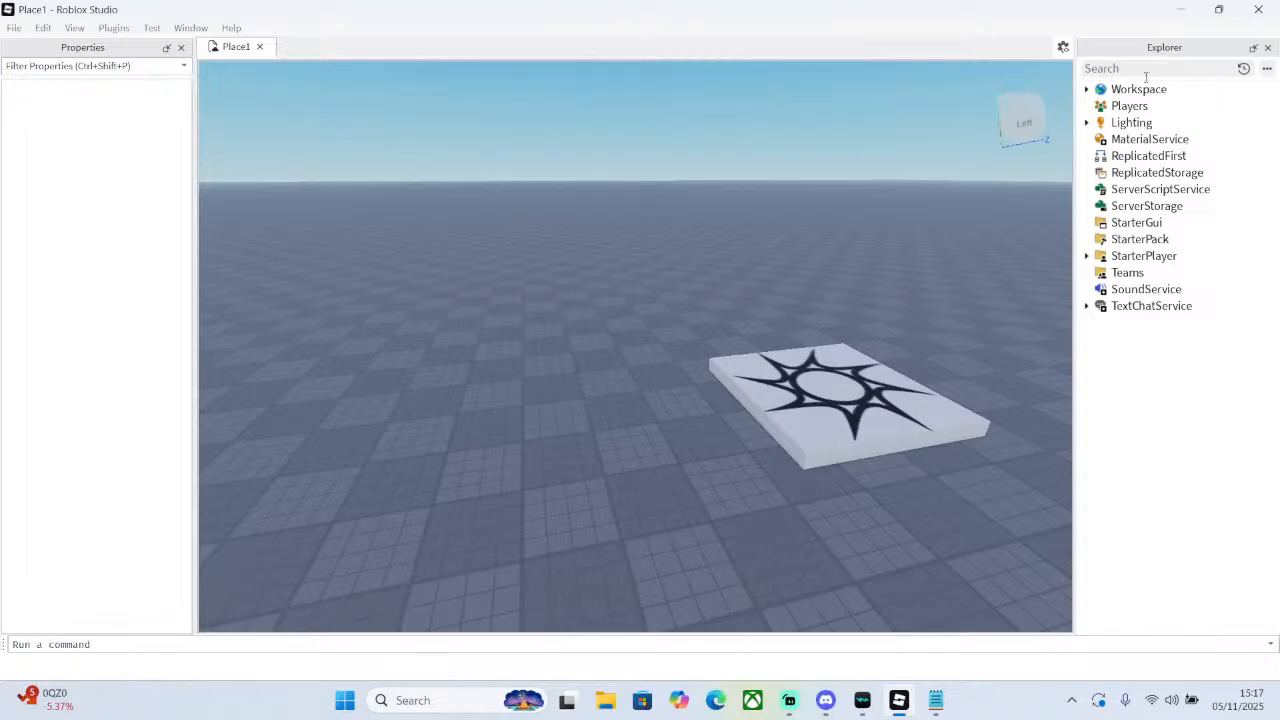
pyautogui.click(14, 27)
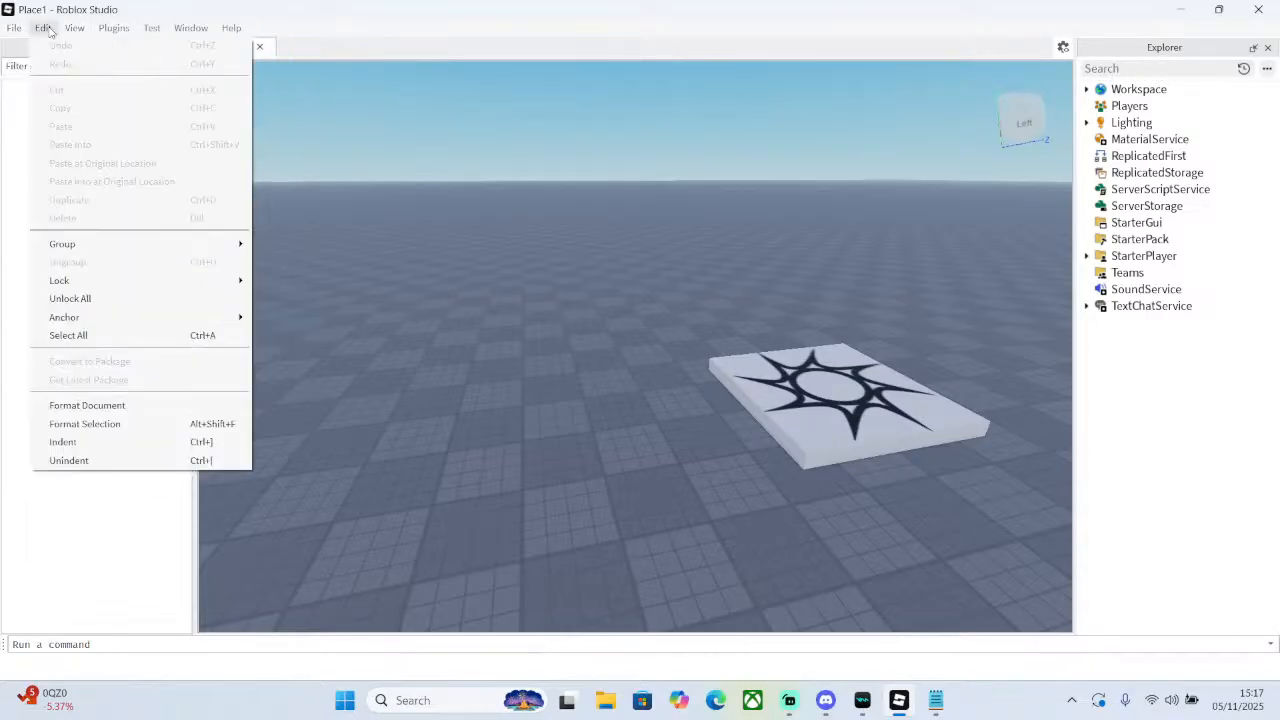
pyautogui.moveTo(80, 33)
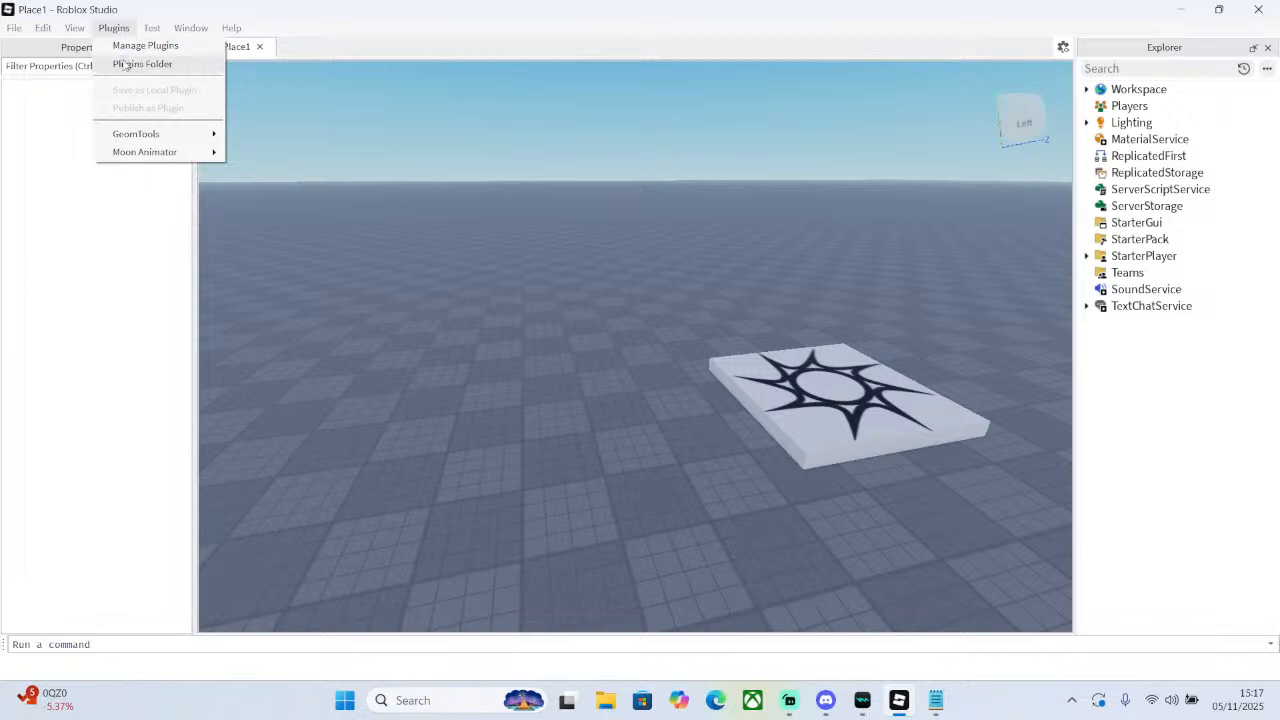
pyautogui.moveTo(159, 40)
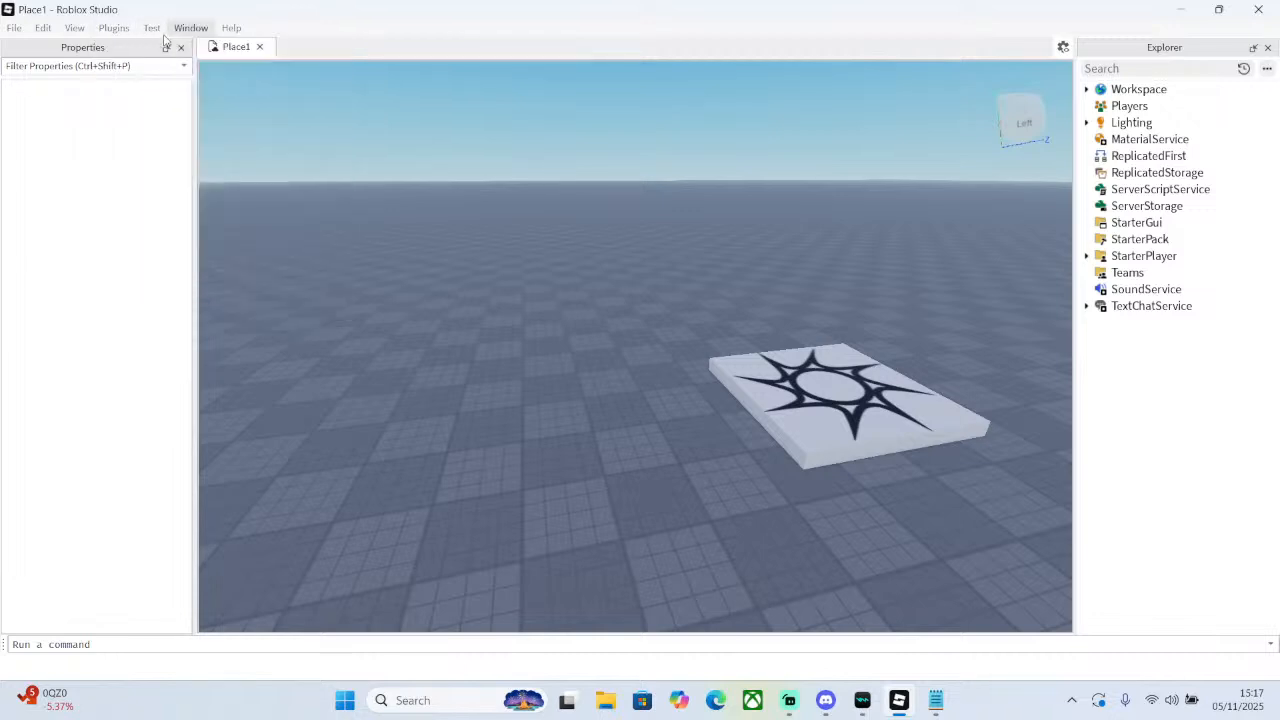
pyautogui.moveTo(231, 28)
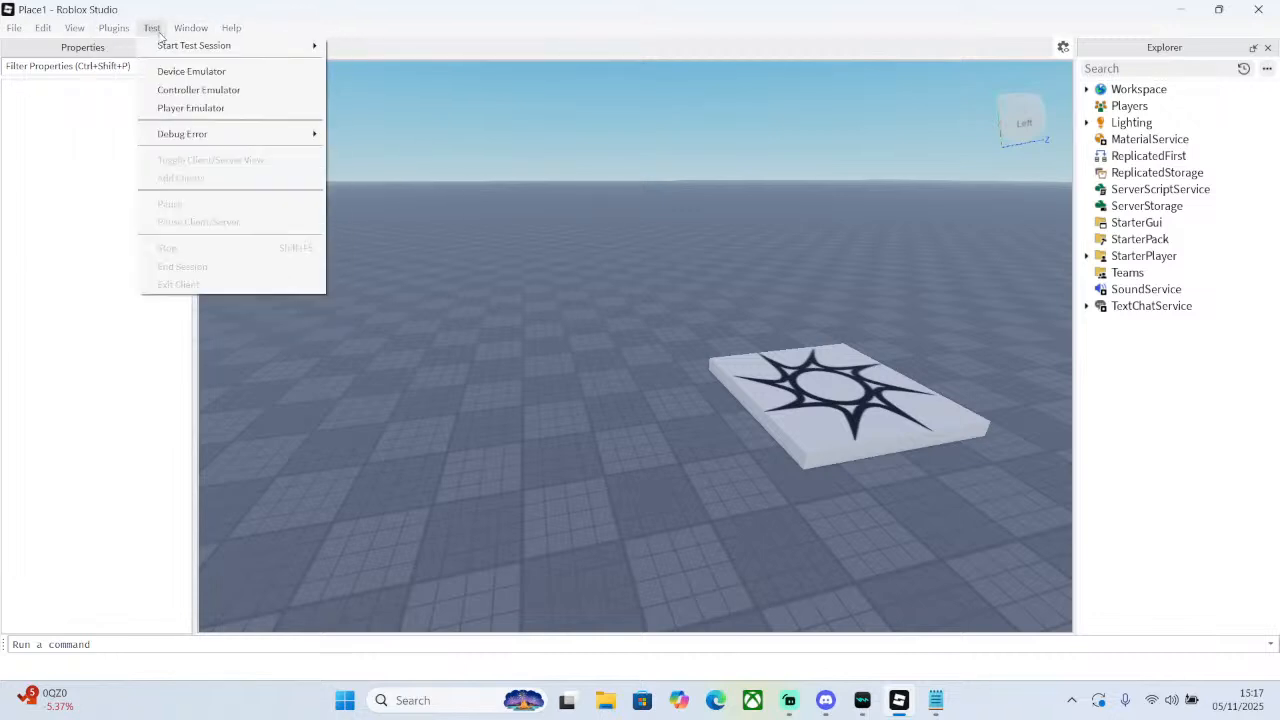
pyautogui.moveTo(310, 45)
pyautogui.click(366, 61)
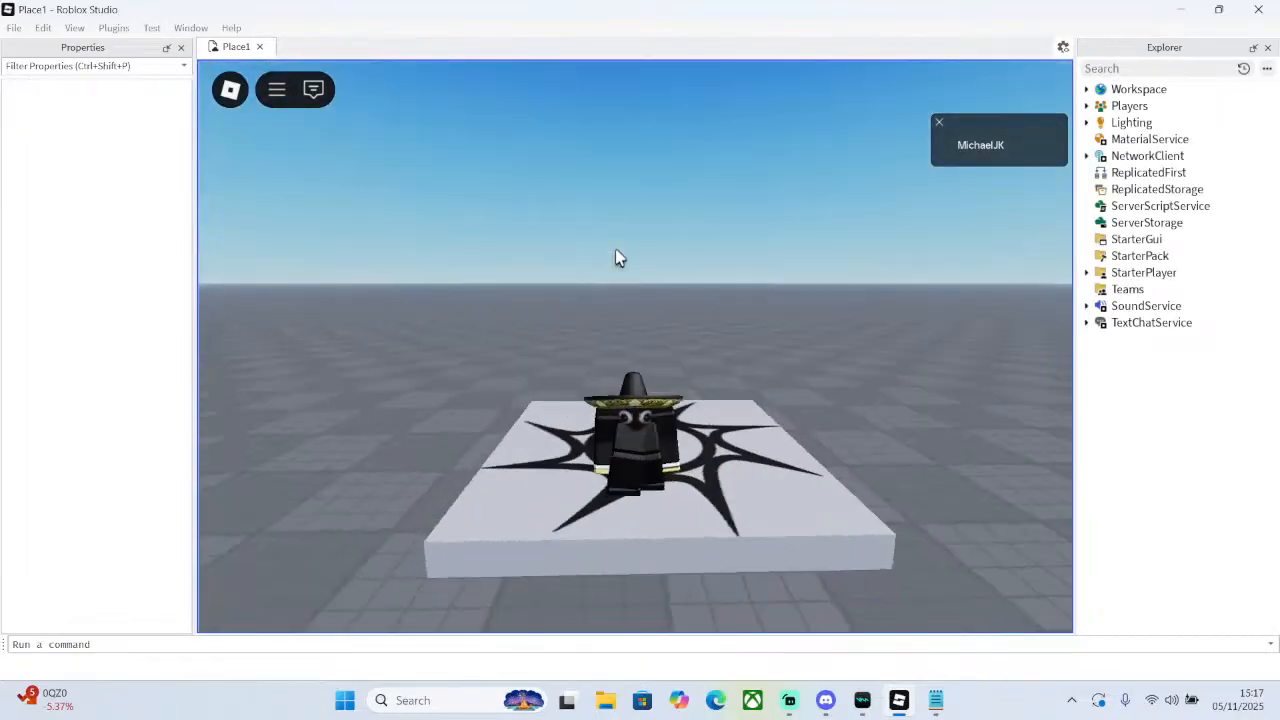
pyautogui.press('s')
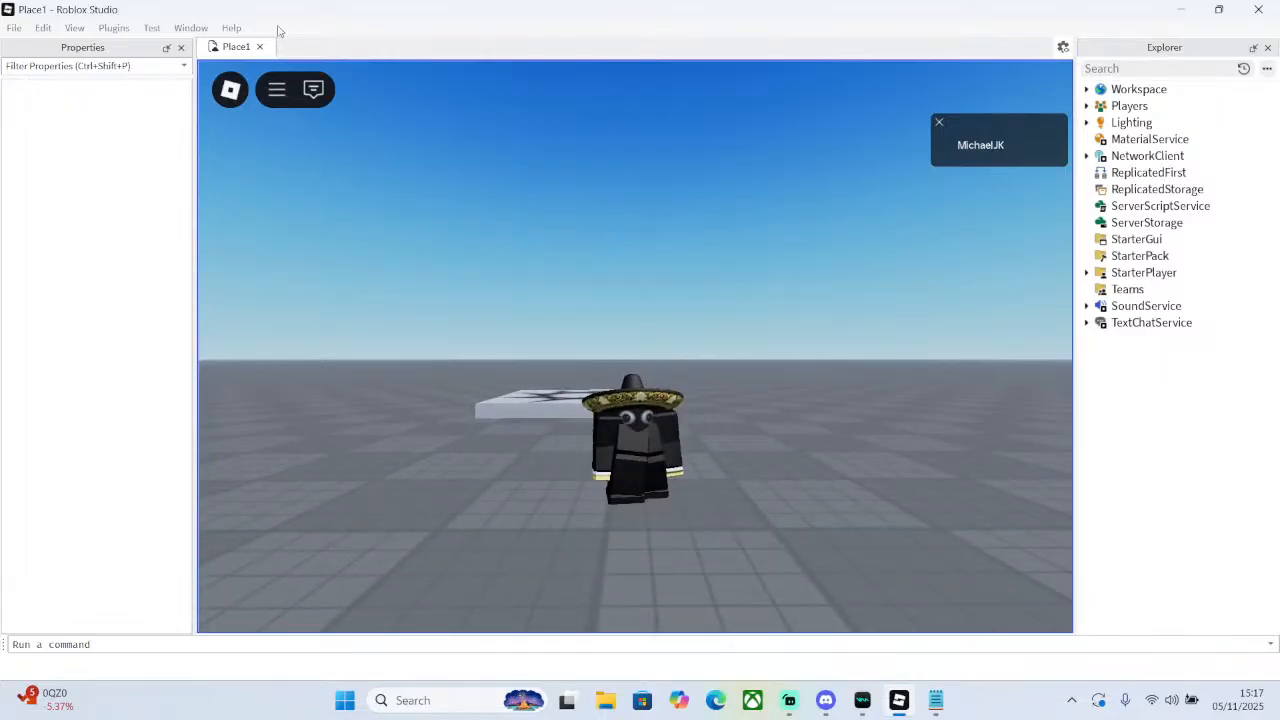
# - Set the volume to the second level in the test session's in-game settings and close the settings
pyautogui.click(230, 89)
pyautogui.click(488, 146)
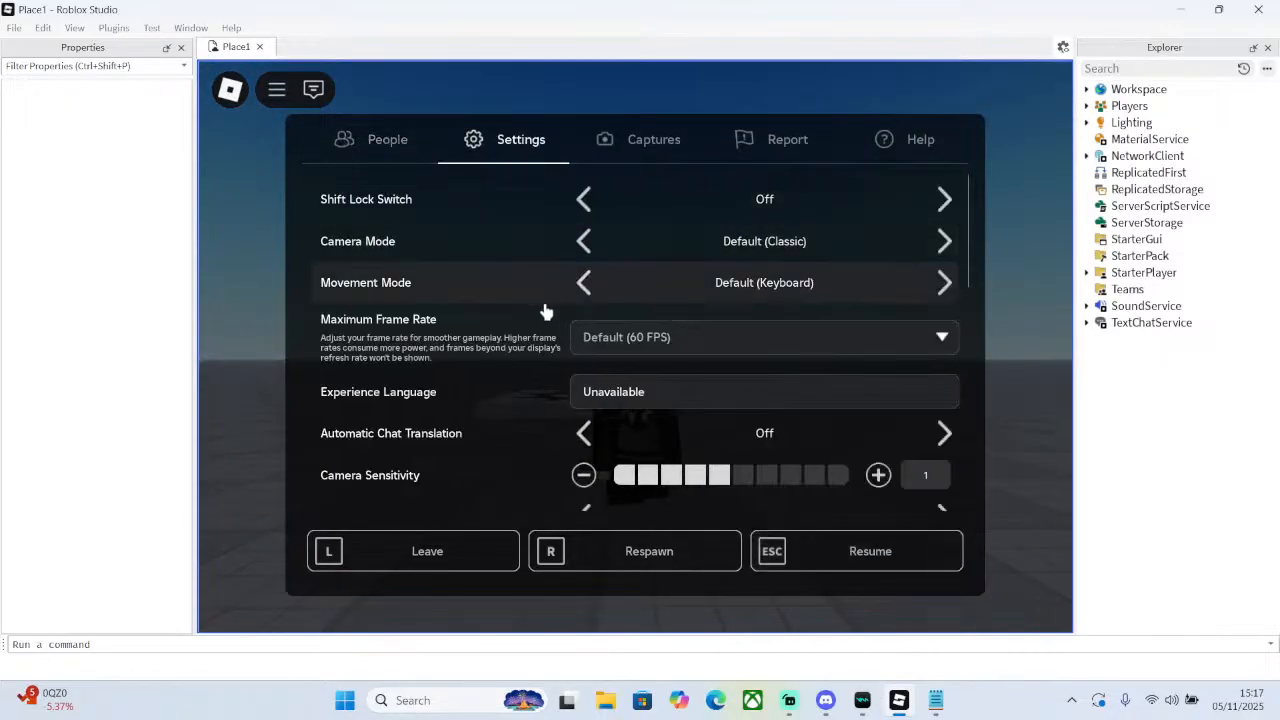
pyautogui.scroll(-10, 563, 294)
pyautogui.scroll(5, 563, 294)
pyautogui.click(657, 362)
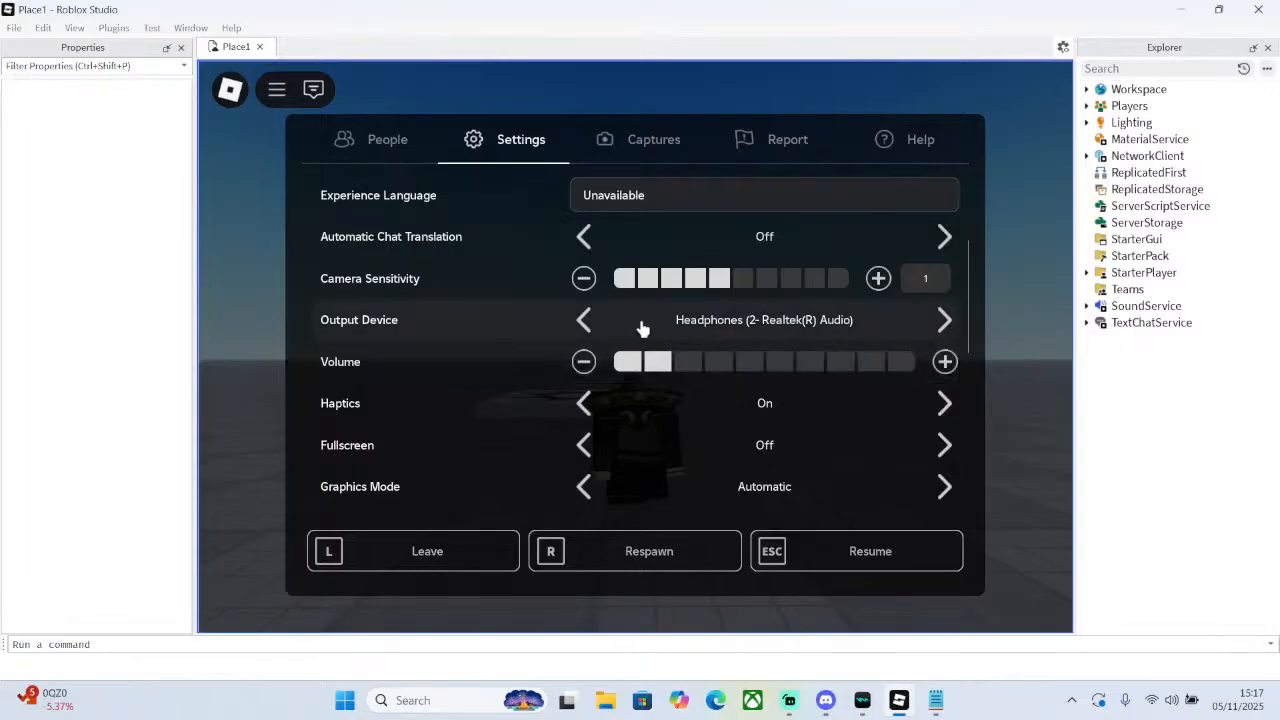
pyautogui.click(272, 95)
# - Test the avatar's movement and the camera by walking onto the spawn location and back off it
pyautogui.moveTo(577, 223); pyautogui.dragTo(583, 232, button='right')
pyautogui.scroll(5, 583, 232)
pyautogui.scroll(-5, 583, 232)
pyautogui.press('capslock')
pyautogui.press('capslock')
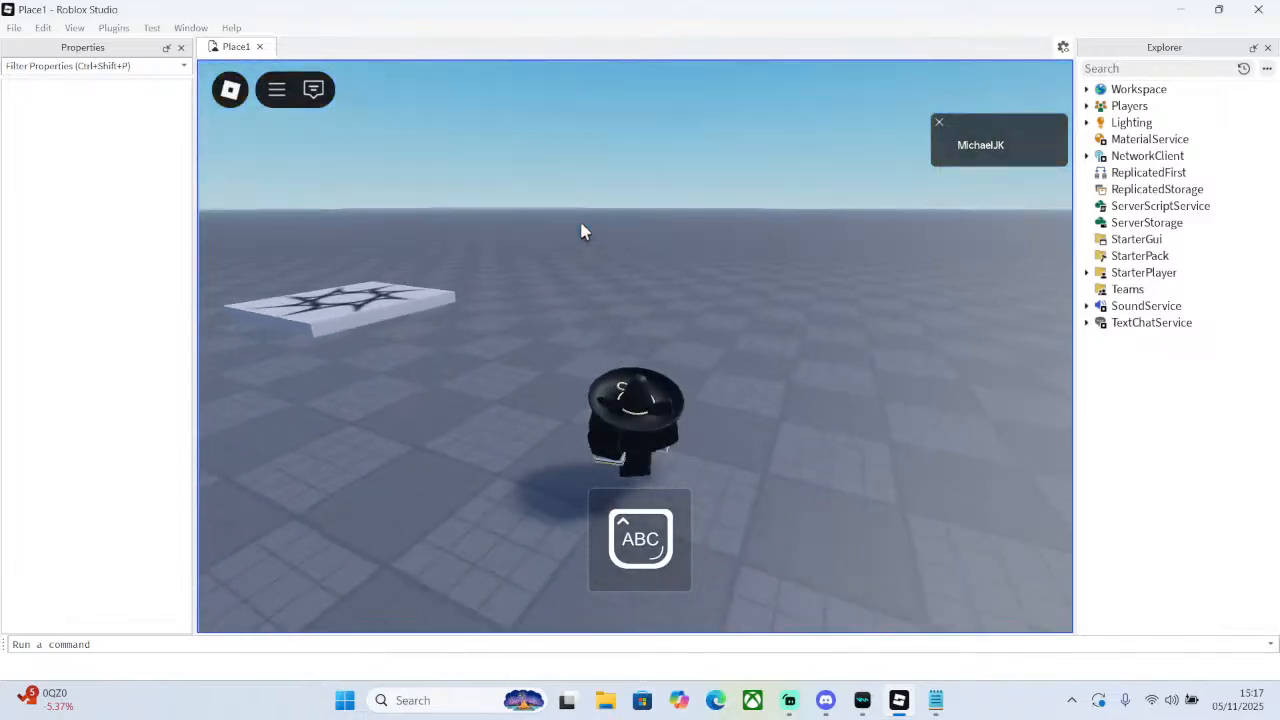
pyautogui.press('capslock')
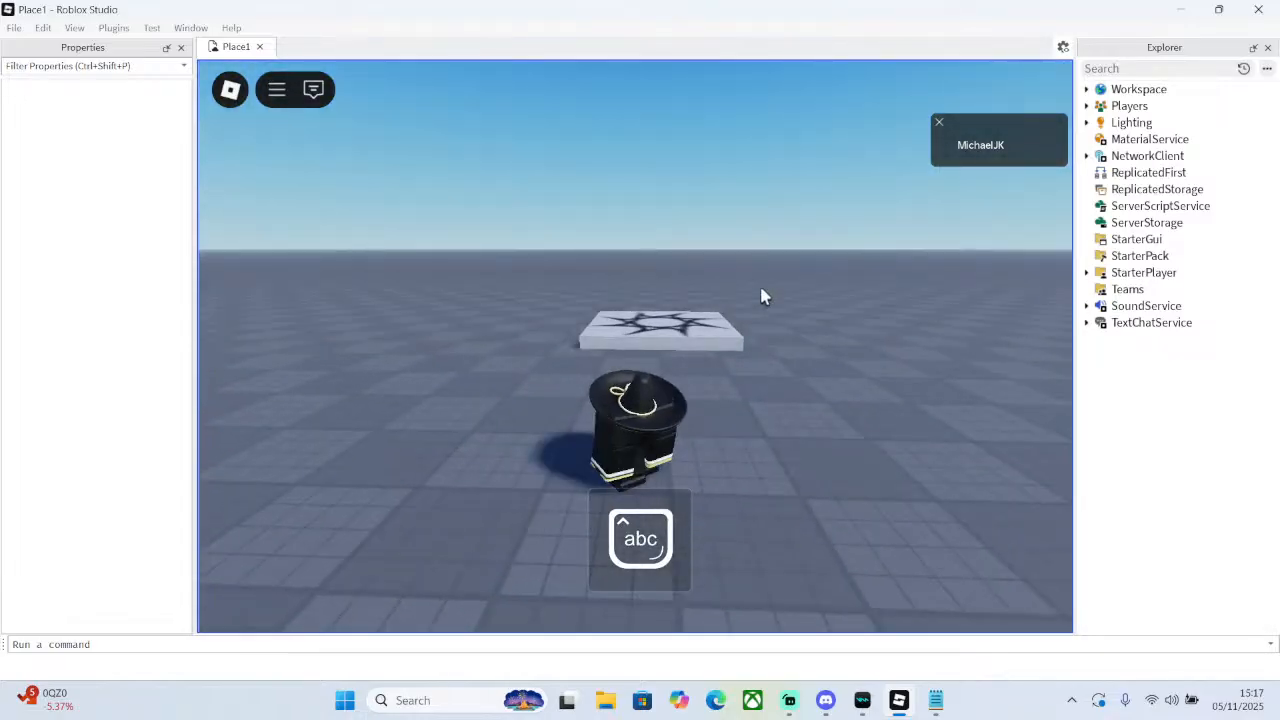
pyautogui.press('w')
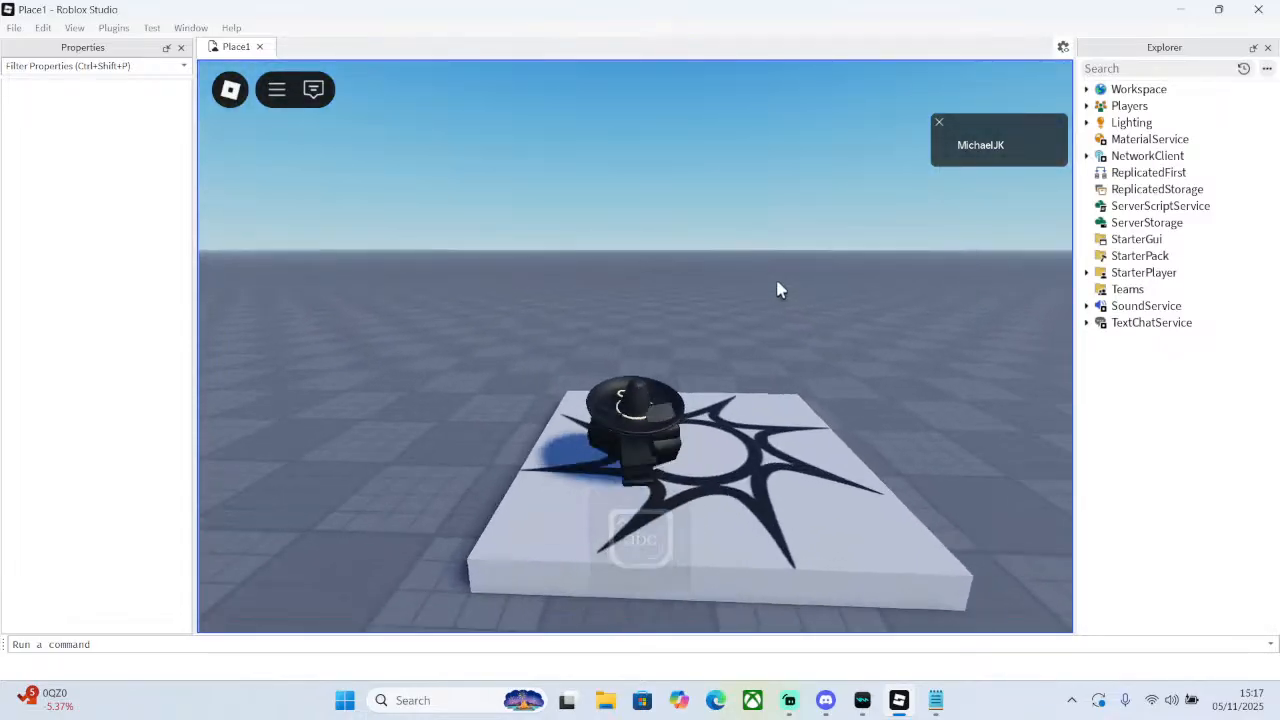
pyautogui.press('w')
pyautogui.press('s')
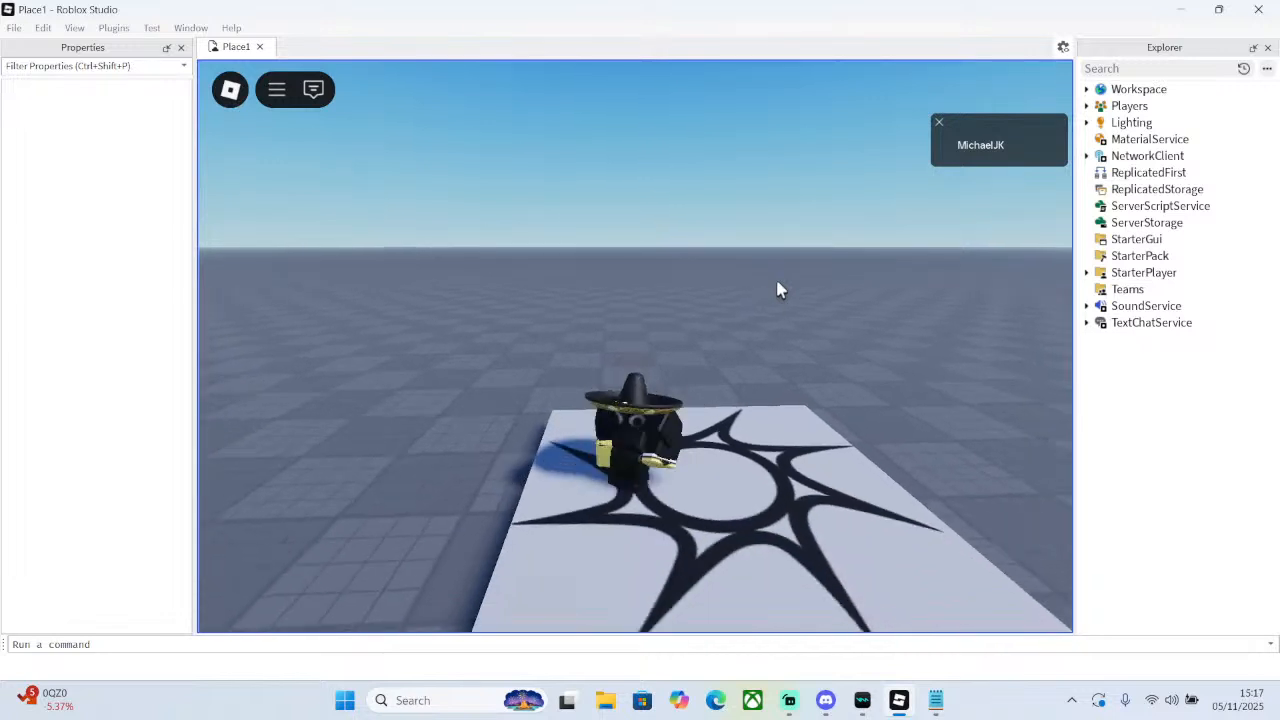
pyautogui.press('s')
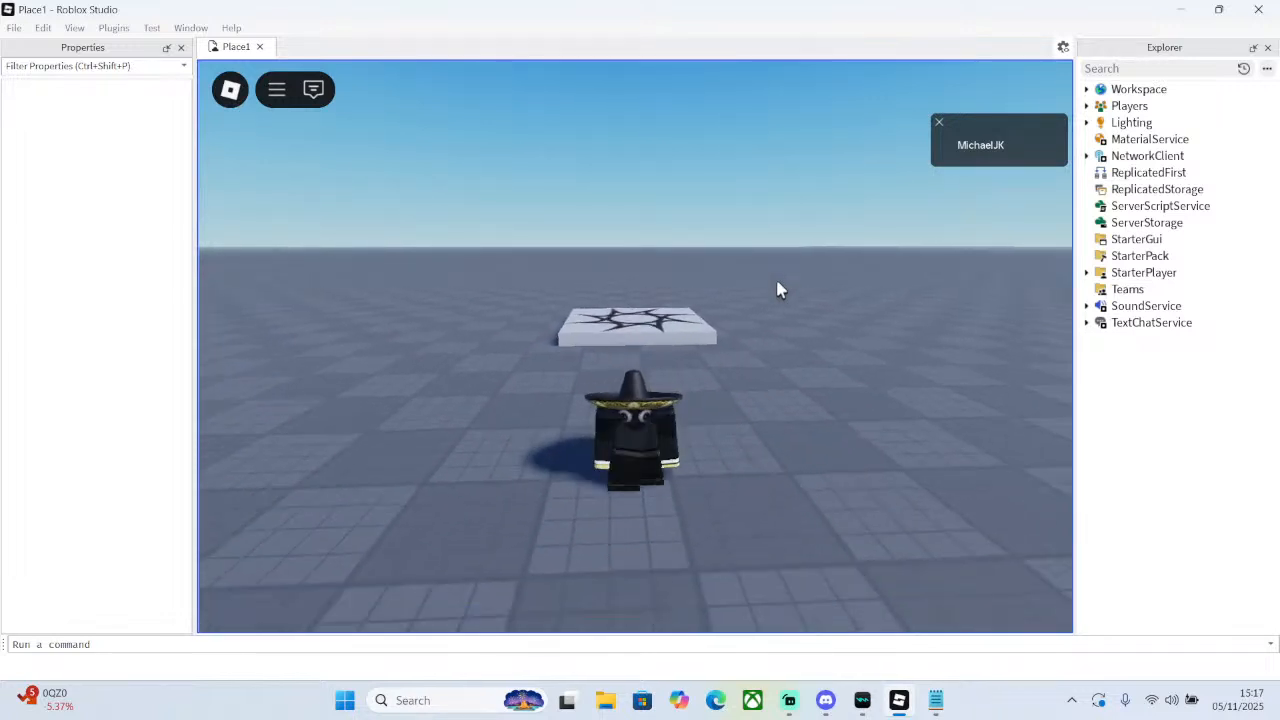
# - Stop the running test session and return to editing Place1
pyautogui.click(113, 27)
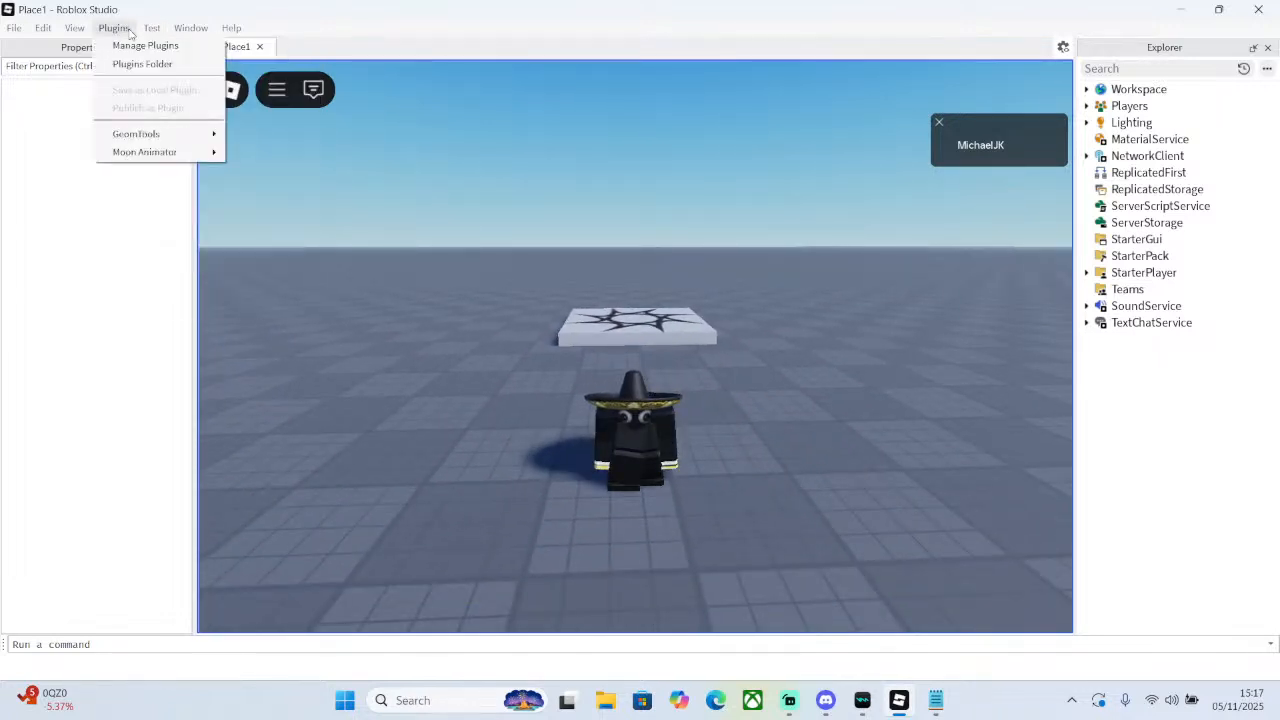
pyautogui.moveTo(152, 27)
pyautogui.moveTo(257, 50)
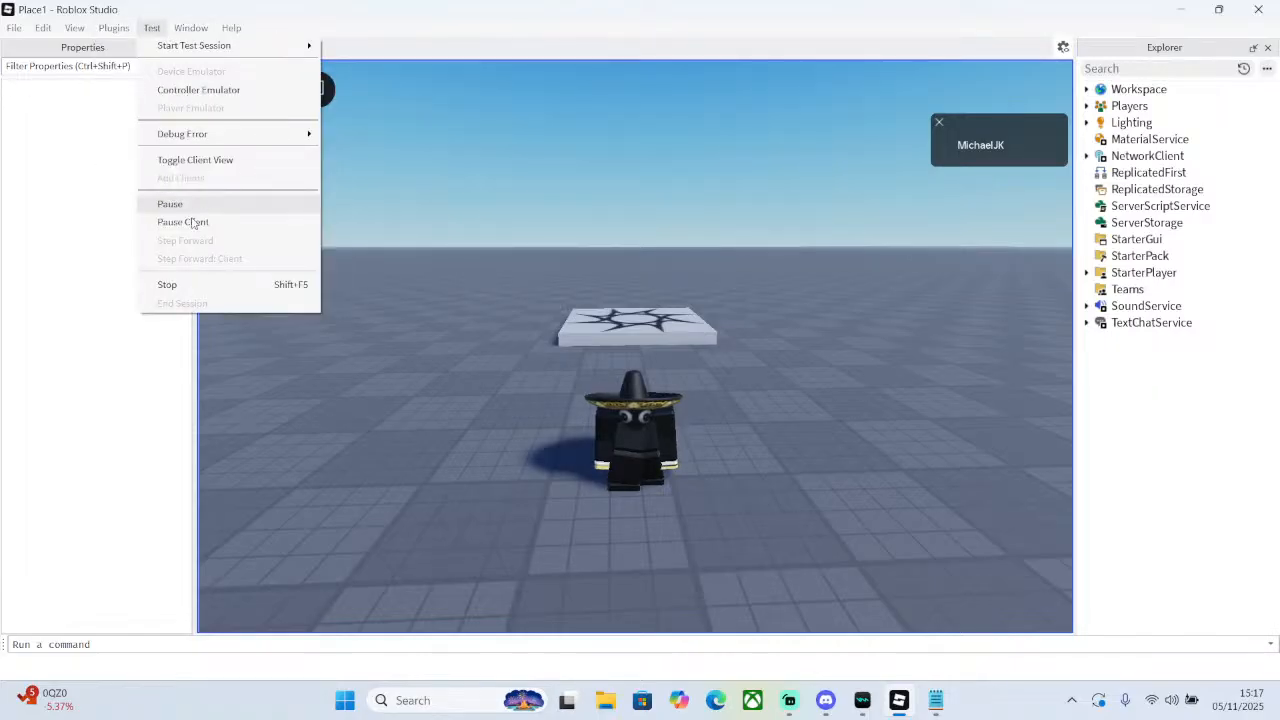
pyautogui.click(168, 284)
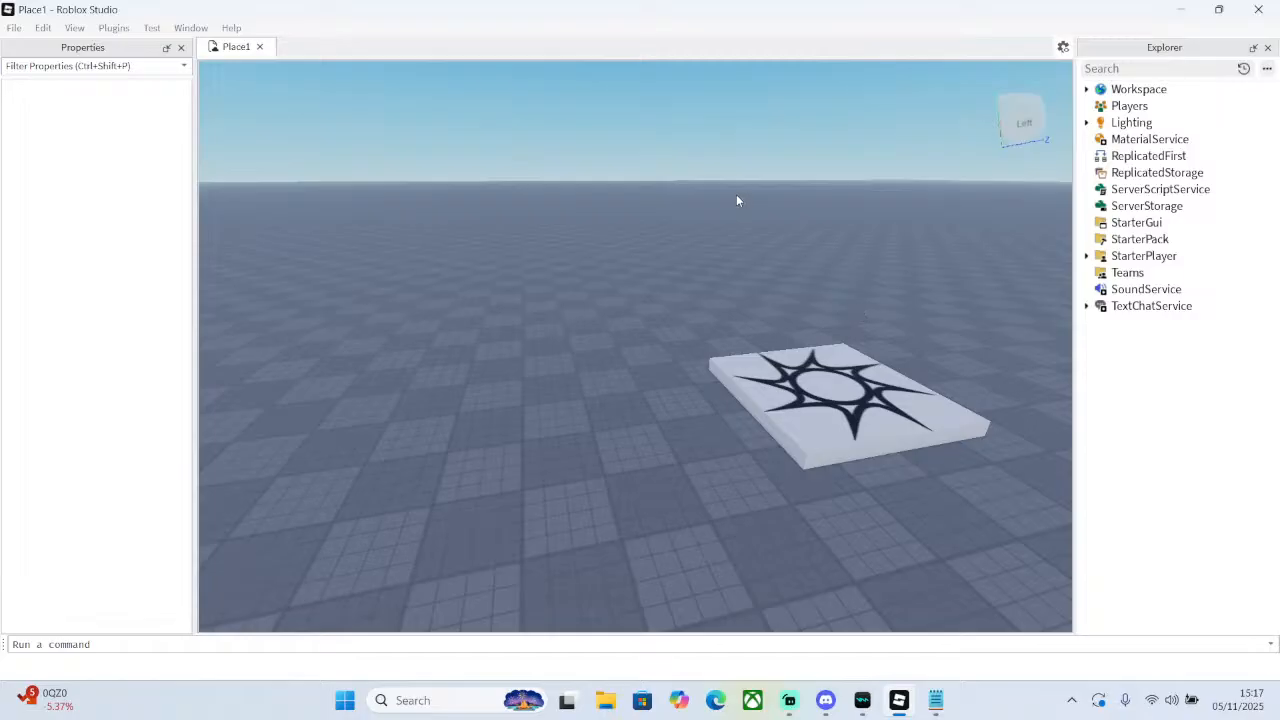
# - View the spawn location from another angle, check the Output window's messages and close that window
pyautogui.moveTo(296, 92); pyautogui.dragTo(692, 172, button='right')
pyautogui.press('w')
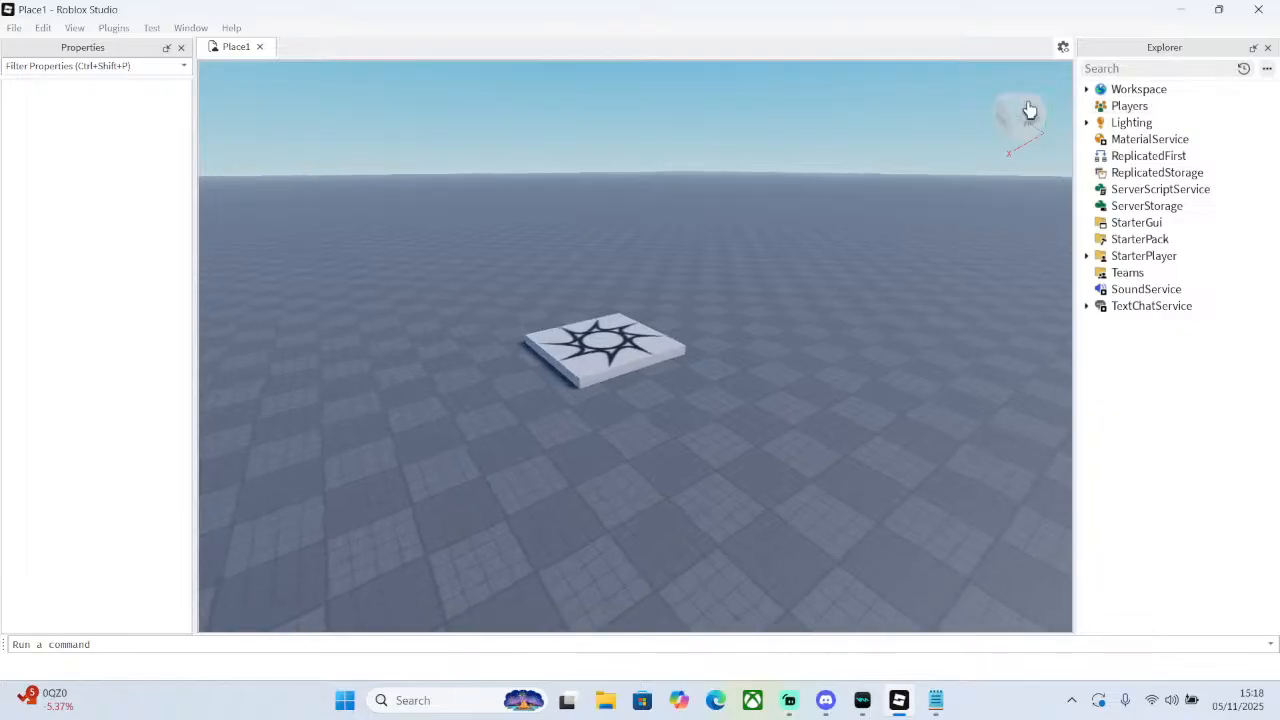
pyautogui.click(151, 27)
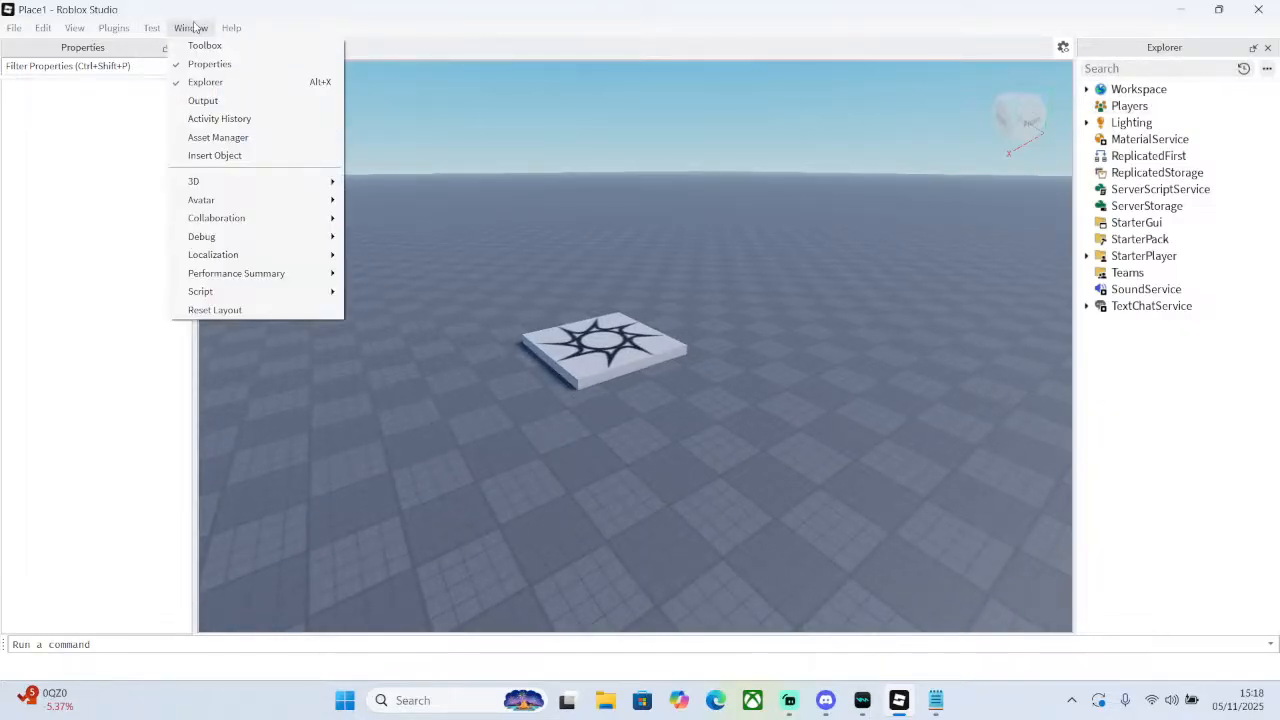
pyautogui.click(203, 100)
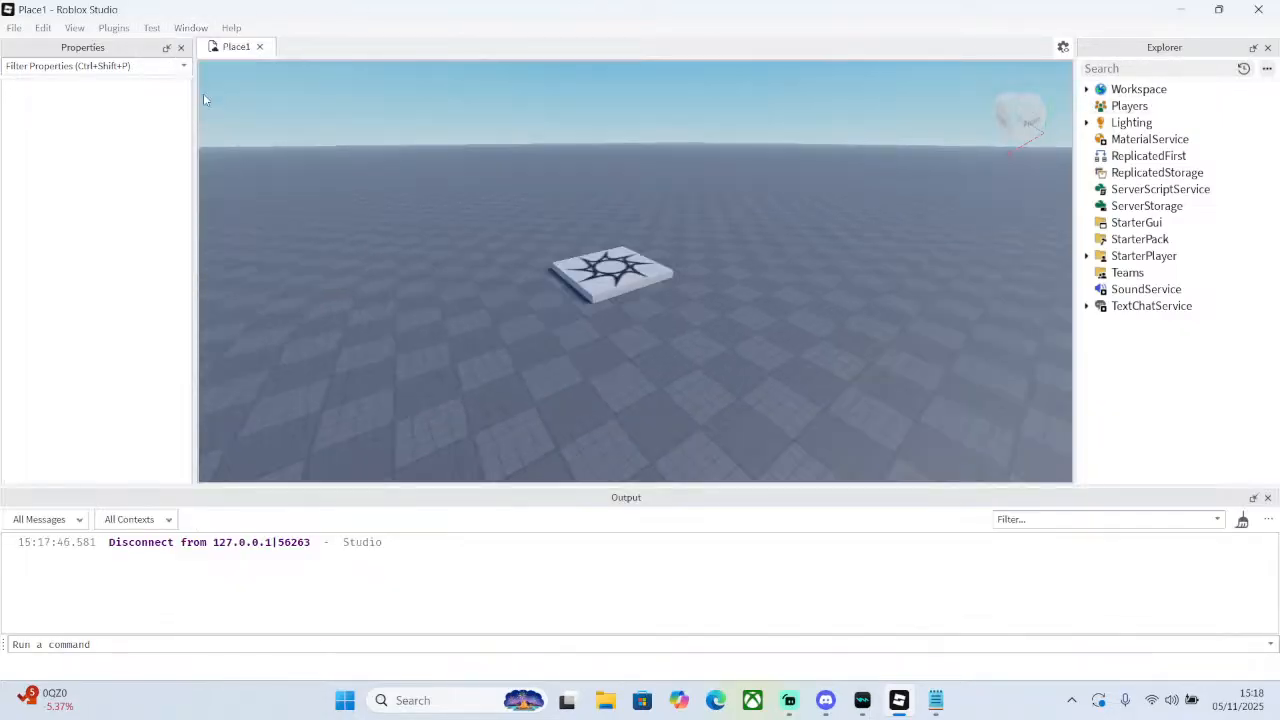
pyautogui.click(1267, 498)
pyautogui.click(190, 27)
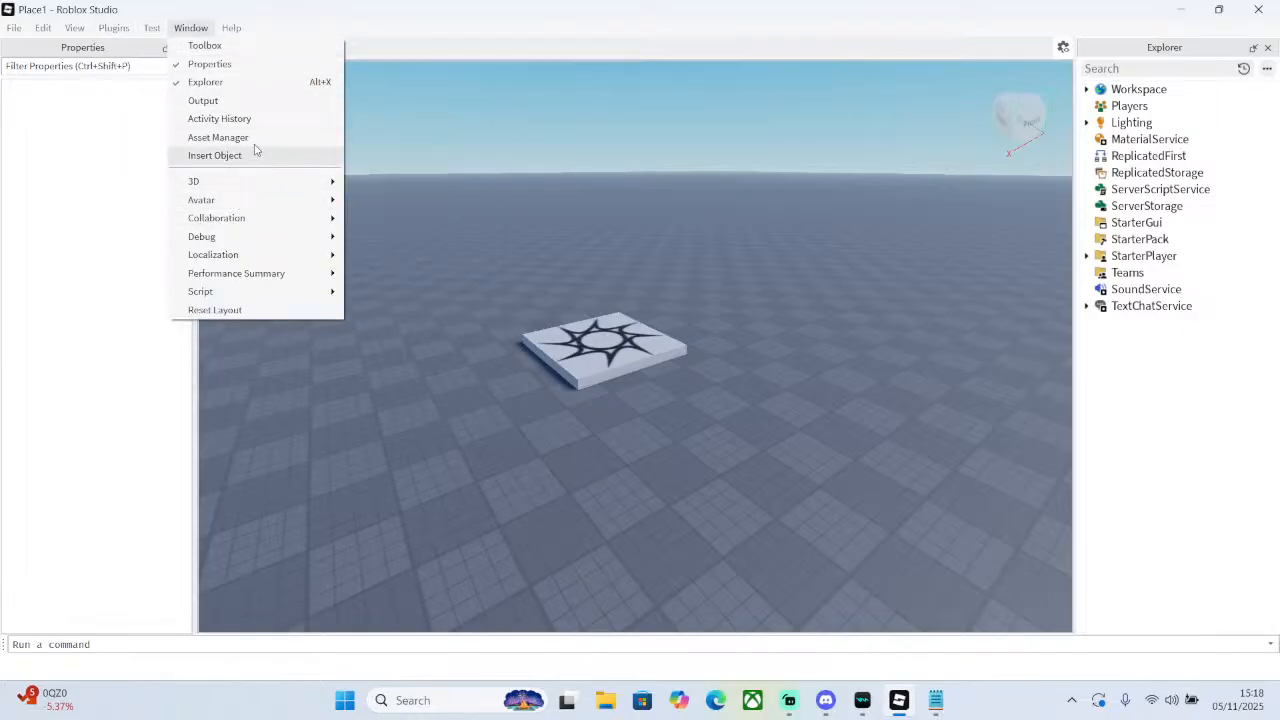
pyautogui.moveTo(151, 28)
pyautogui.moveTo(75, 28)
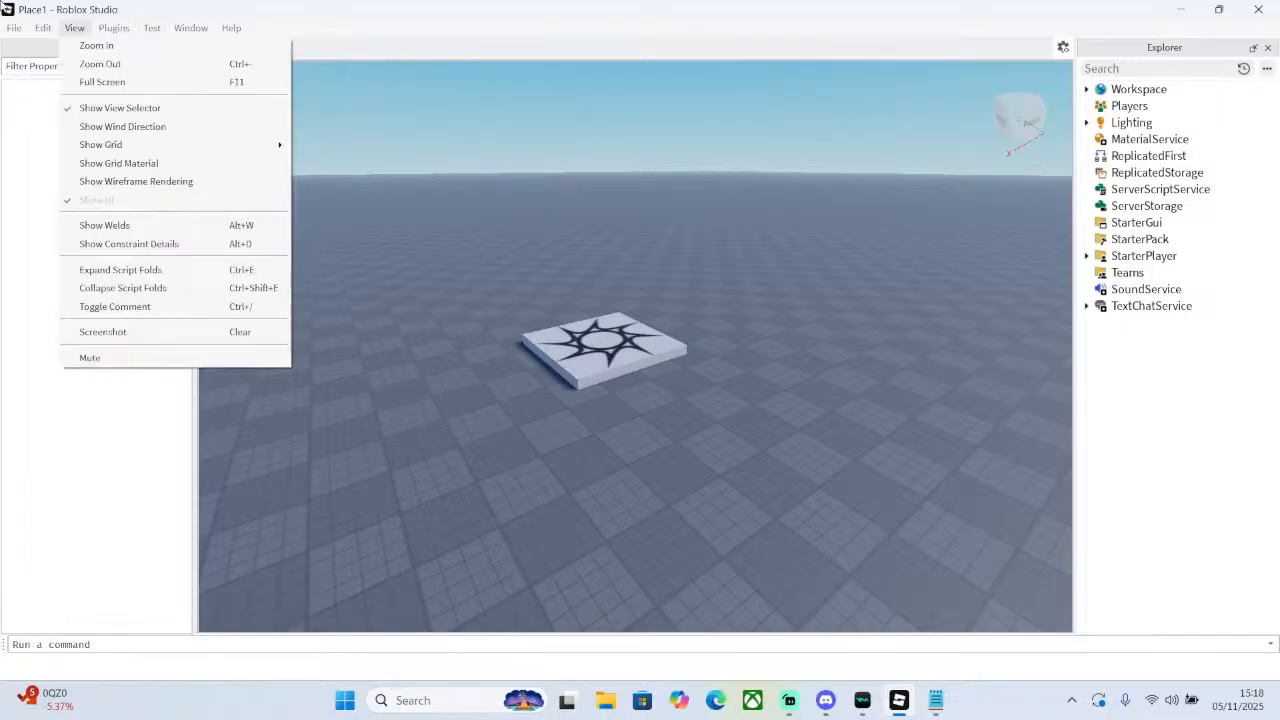
pyautogui.moveTo(195, 28)
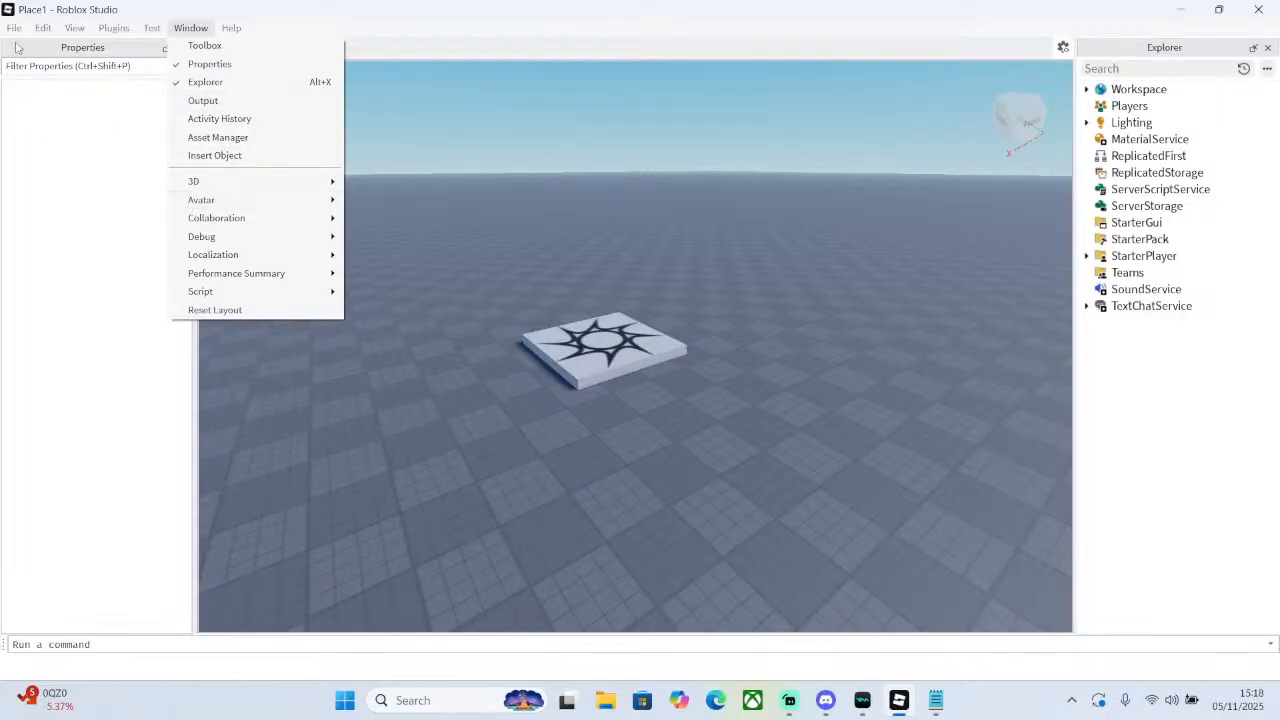
pyautogui.moveTo(17, 28)
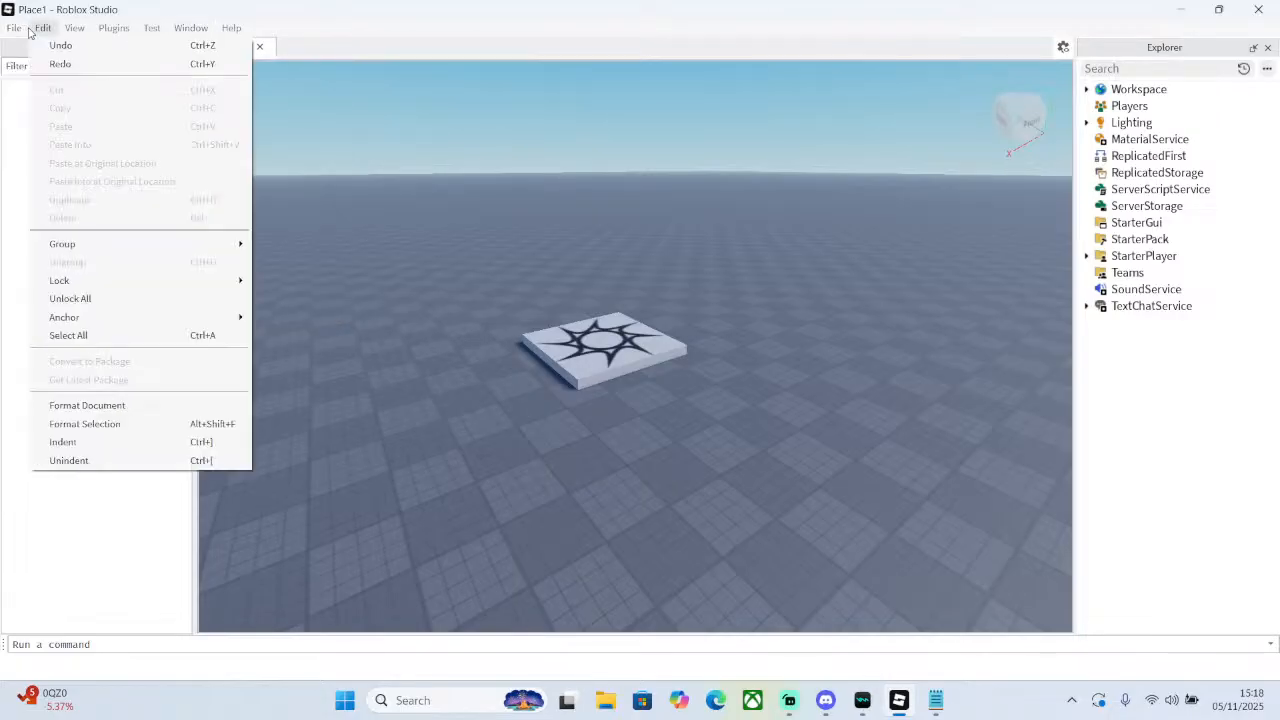
pyautogui.click(444, 62)
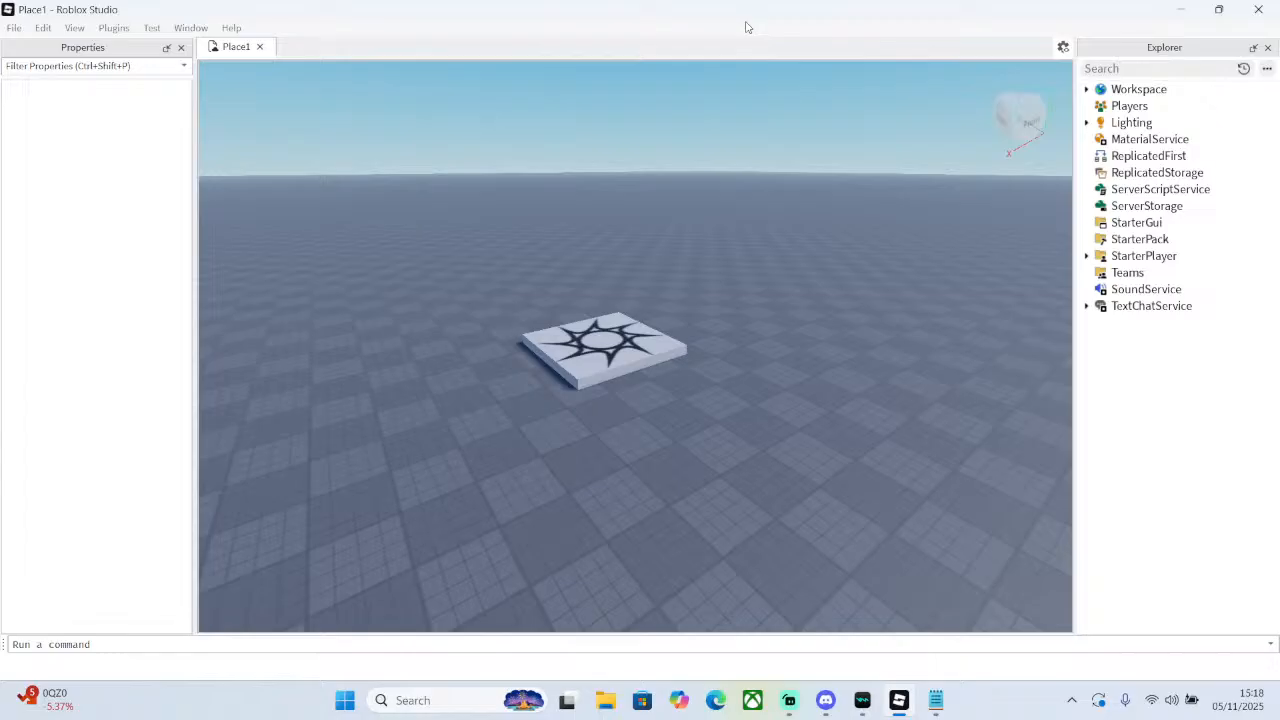
# - Examine the available viewport visualization modes, including the recent ones, and close the list
pyautogui.click(1063, 47)
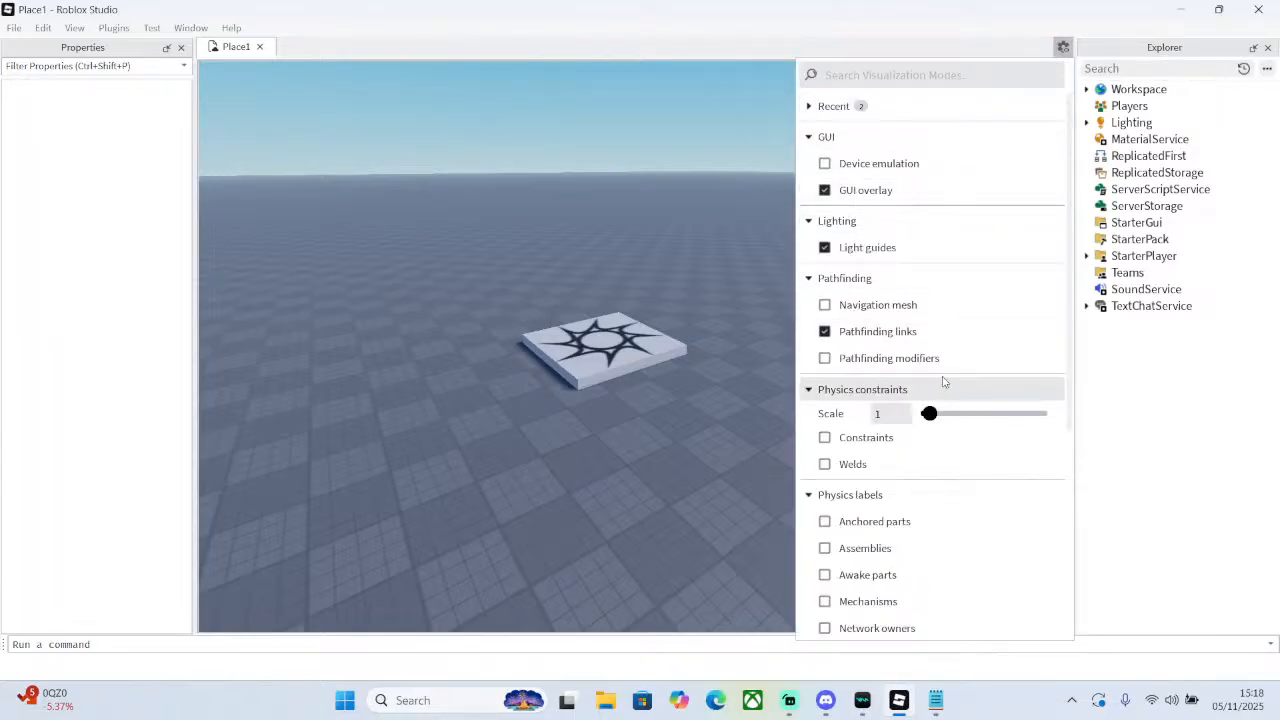
pyautogui.scroll(-5, 950, 400)
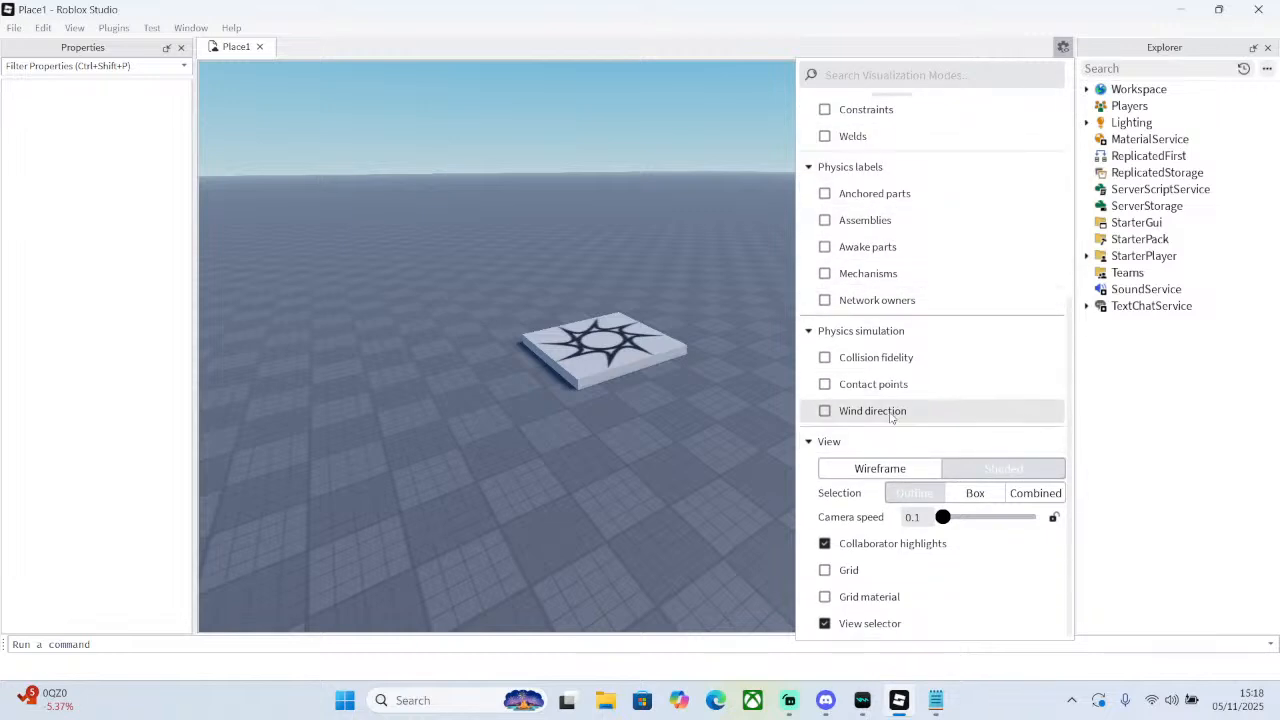
pyautogui.scroll(5, 942, 474)
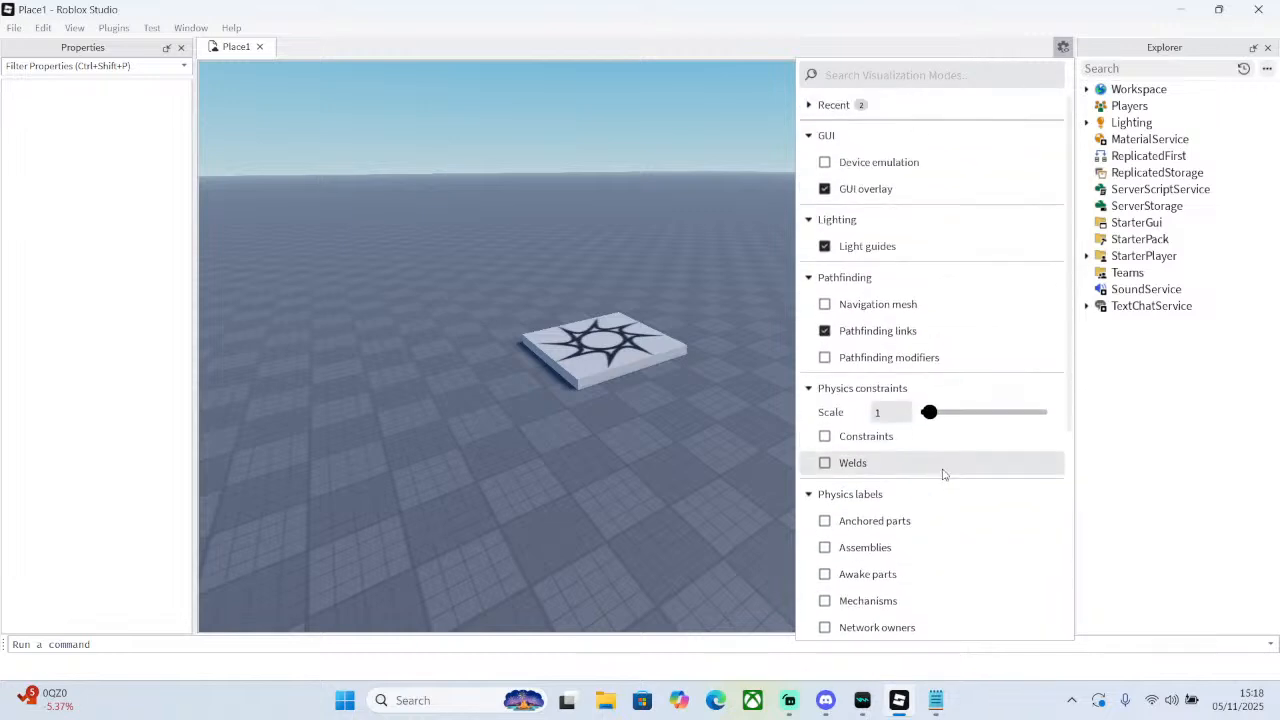
pyautogui.click(830, 105)
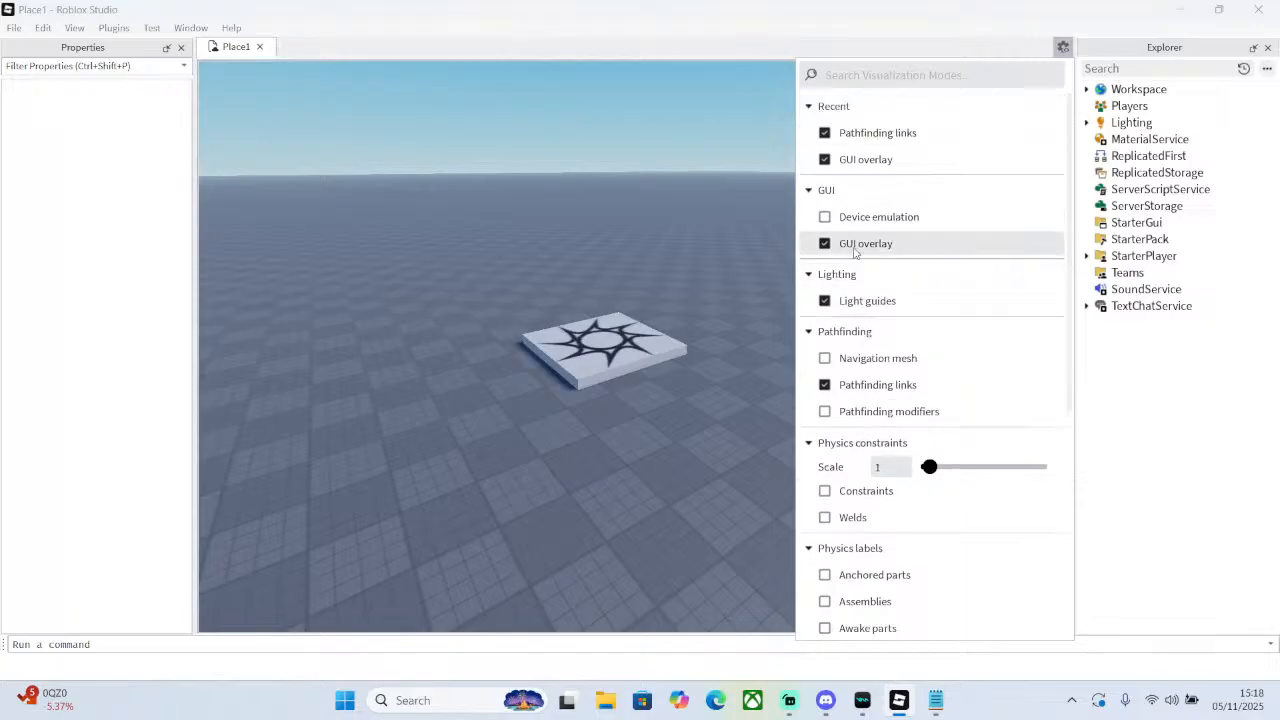
pyautogui.click(816, 108)
pyautogui.scroll(-5, 862, 225)
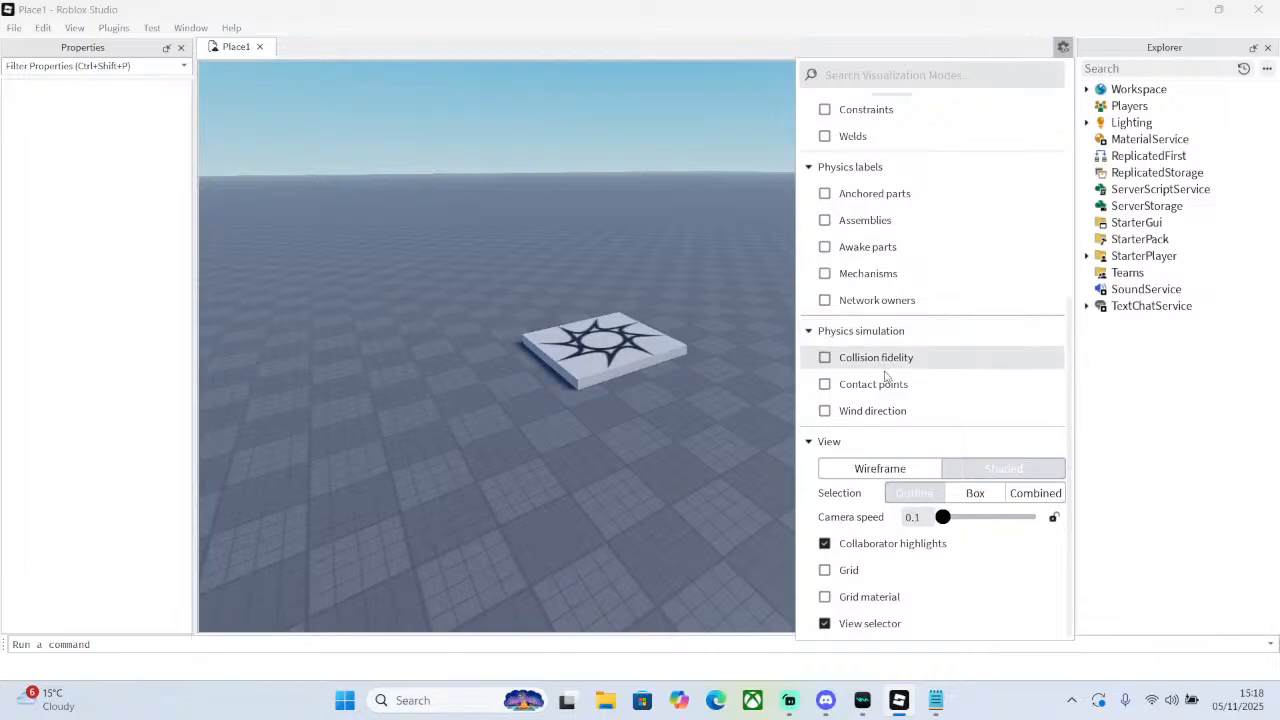
pyautogui.scroll(5, 852, 264)
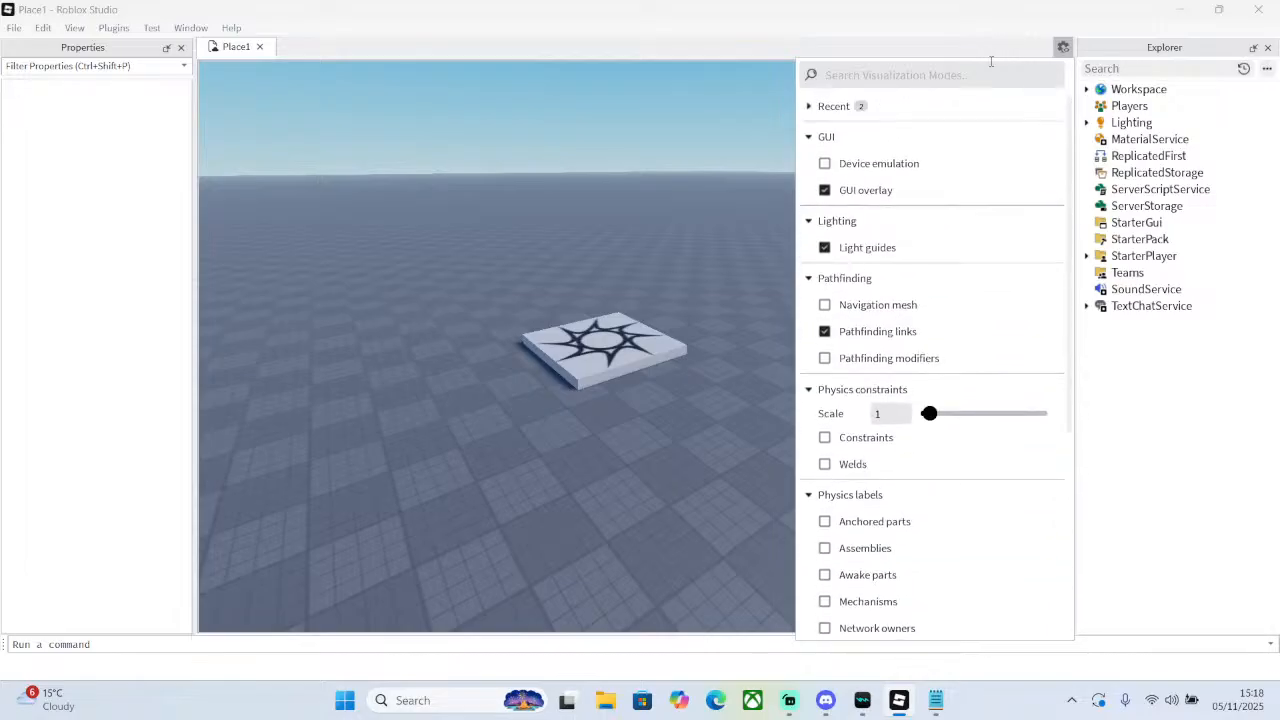
pyautogui.click(1064, 46)
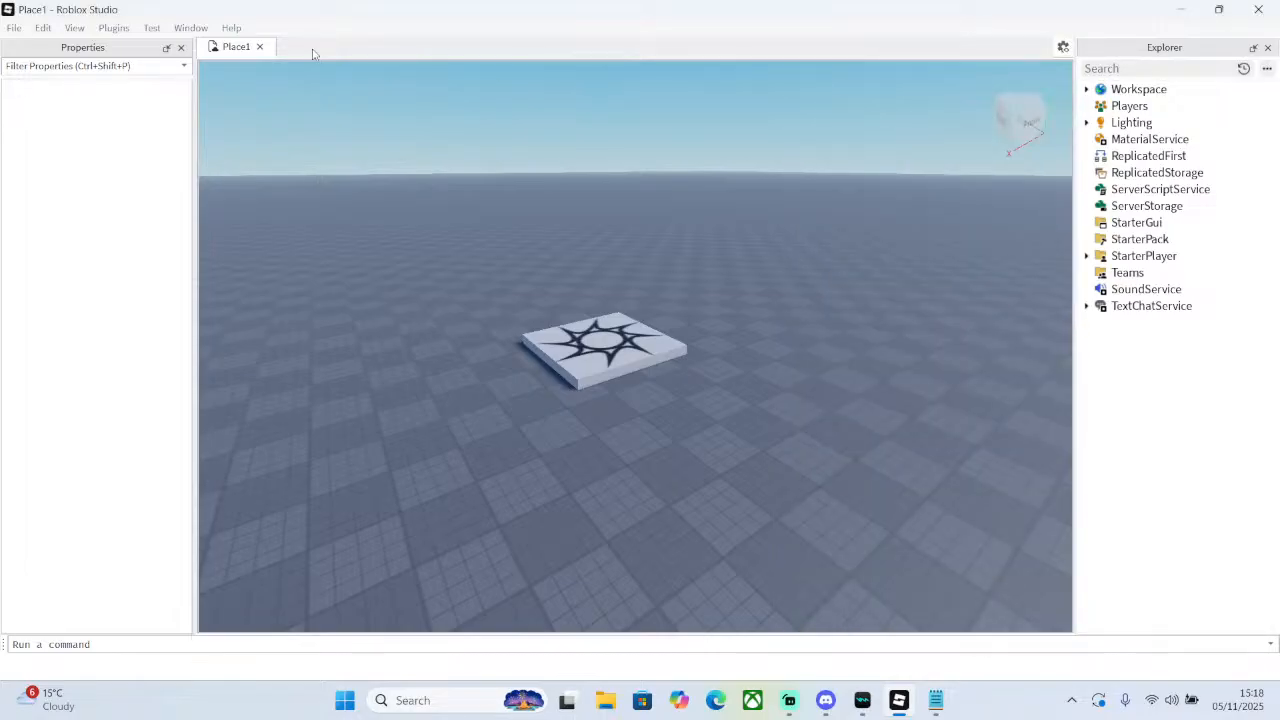
pyautogui.click(230, 30)
pyautogui.click(700, 95)
pyautogui.click(155, 30)
pyautogui.moveTo(175, 35)
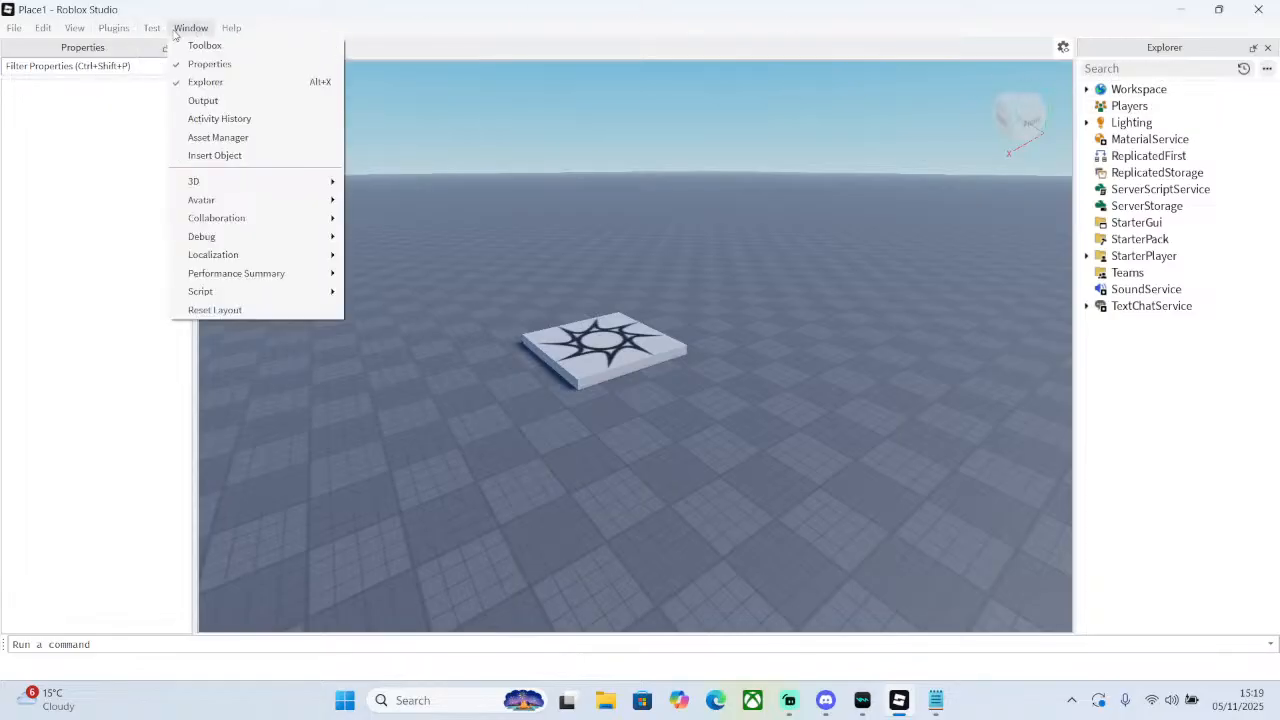
pyautogui.click(113, 28)
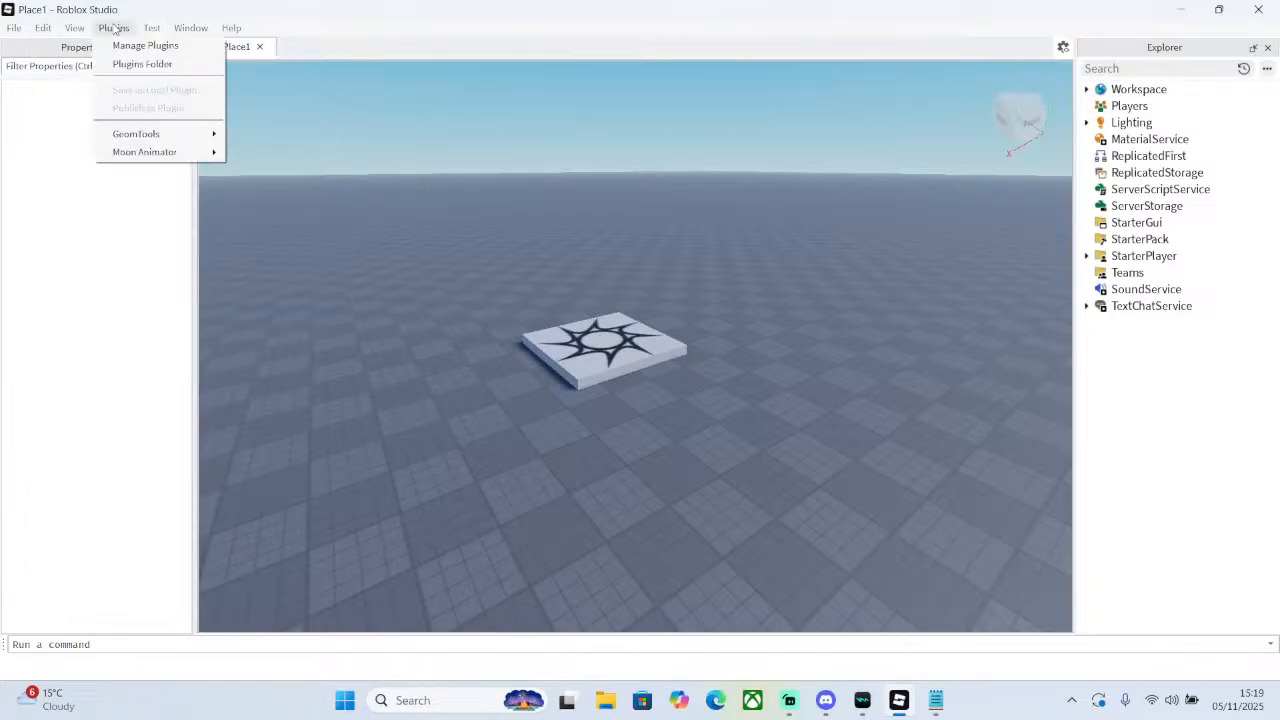
pyautogui.moveTo(190, 28)
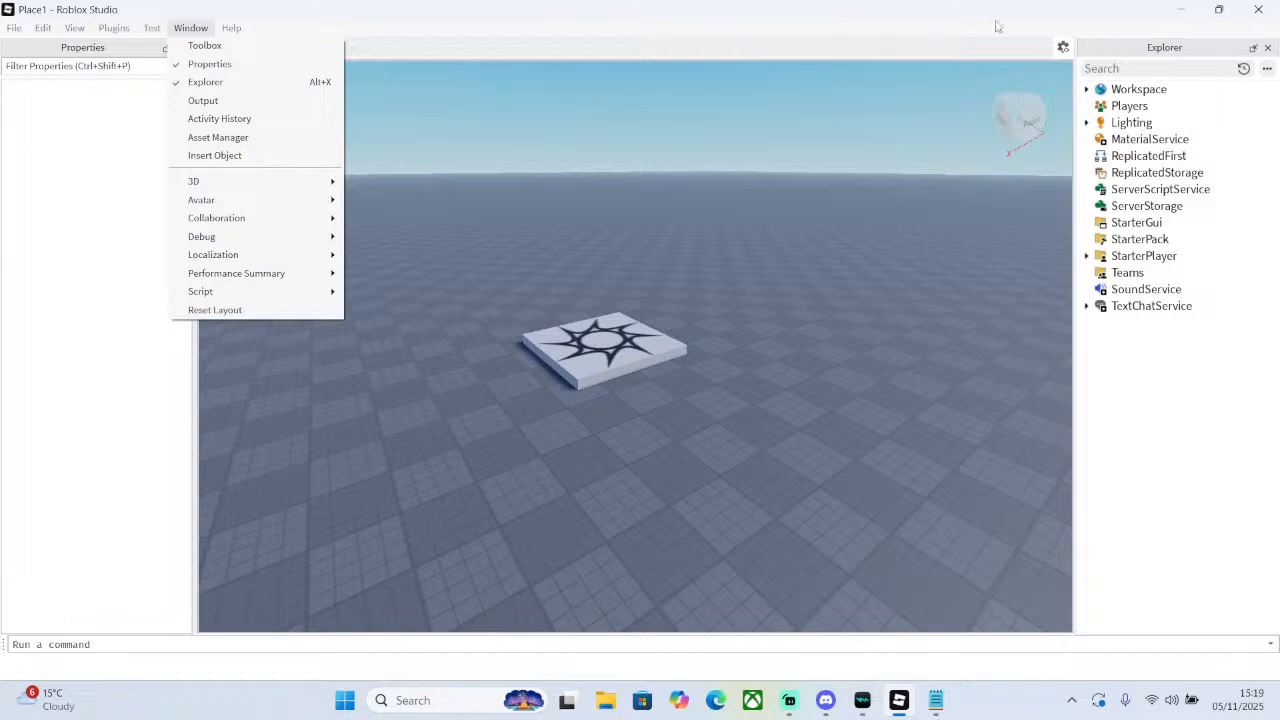
pyautogui.click(1150, 92)
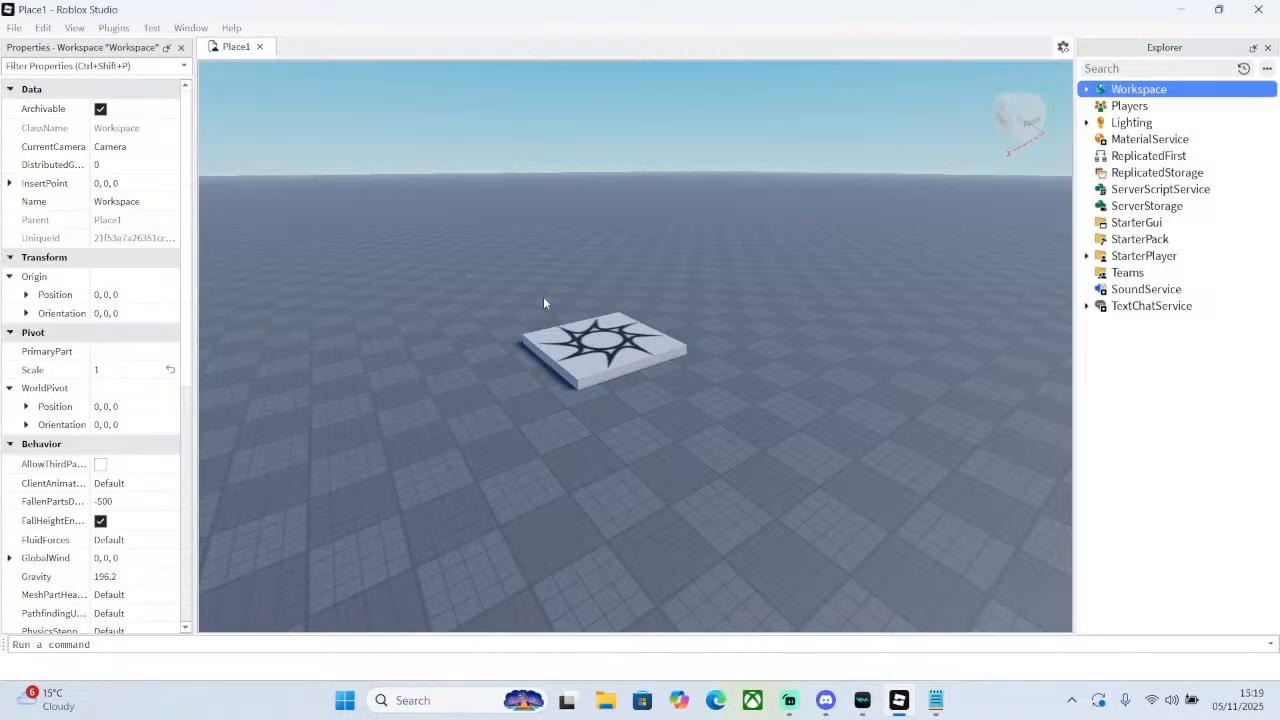
pyautogui.click(711, 236)
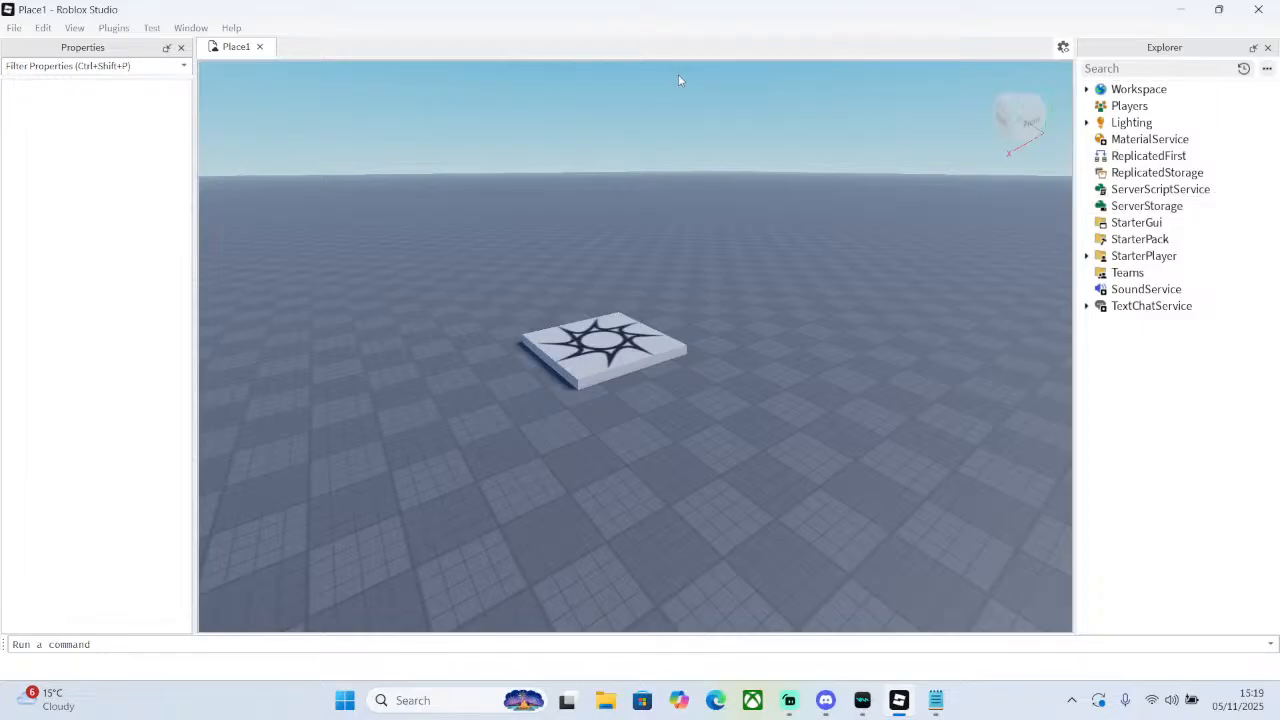
pyautogui.click(190, 27)
pyautogui.moveTo(231, 27)
pyautogui.moveTo(170, 28)
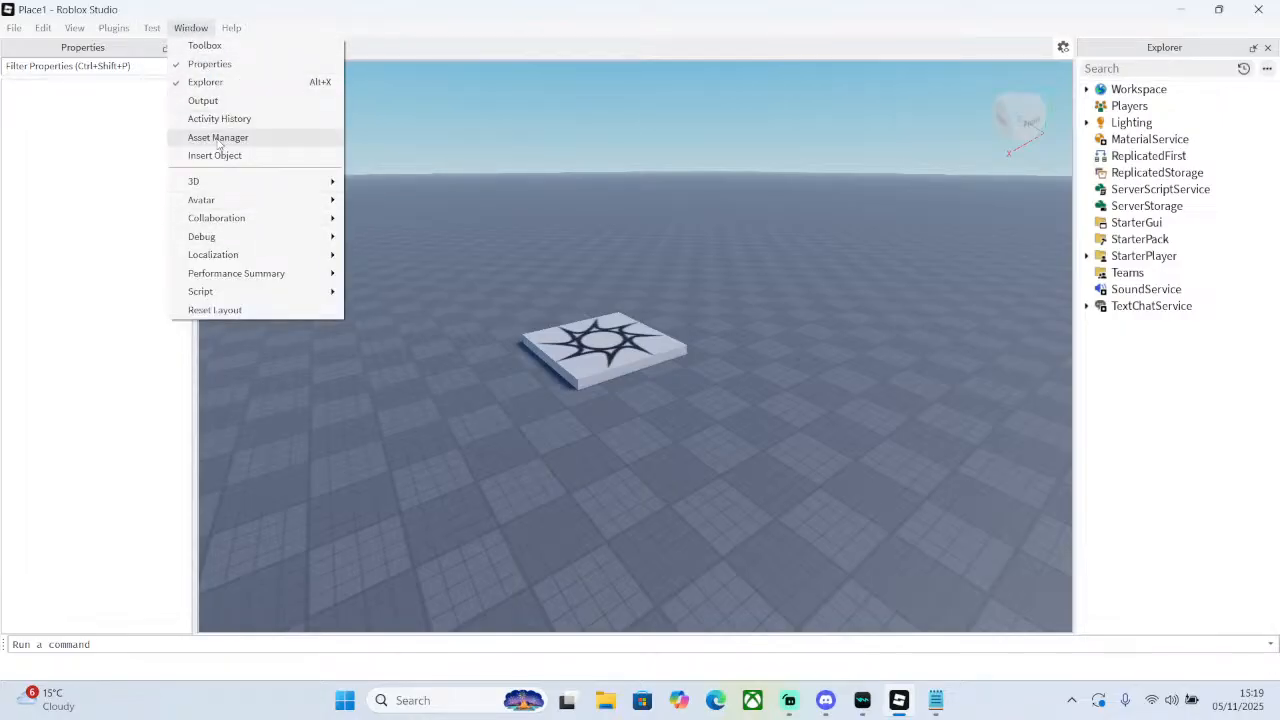
pyautogui.moveTo(220, 182)
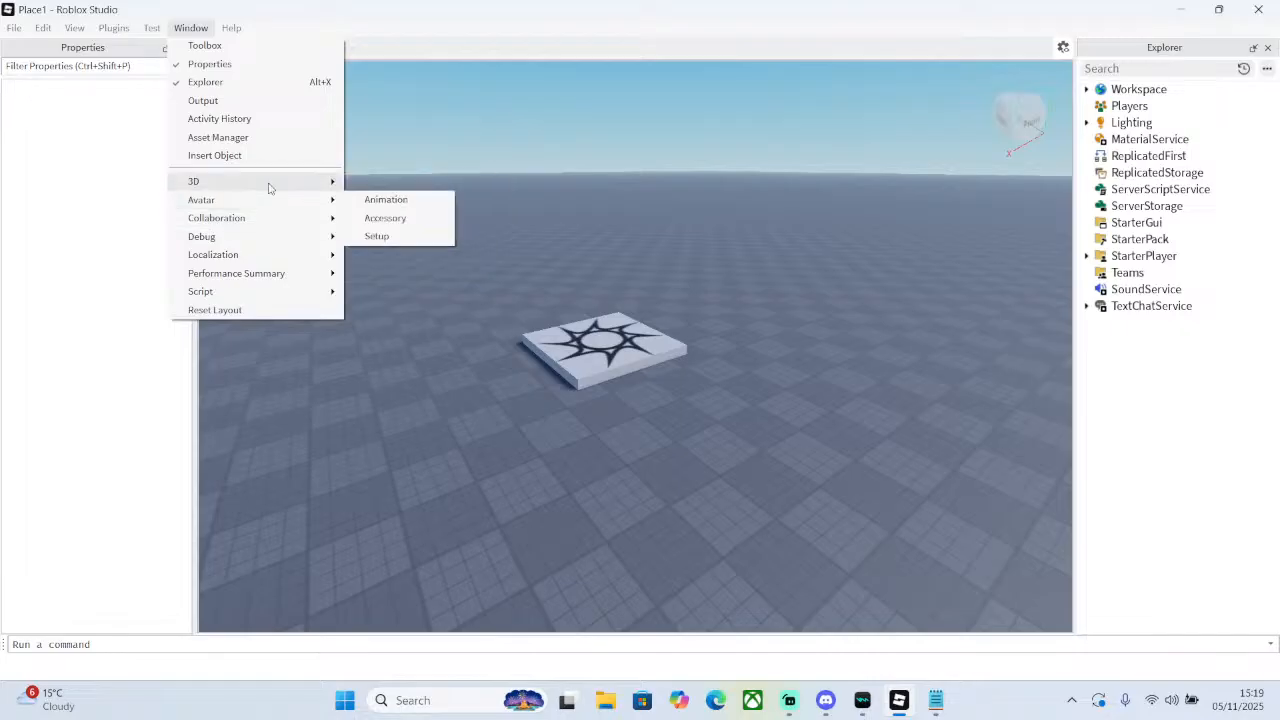
# - Show the wind direction indicator, look around the baseplate with it, and hide it again
pyautogui.click(150, 28)
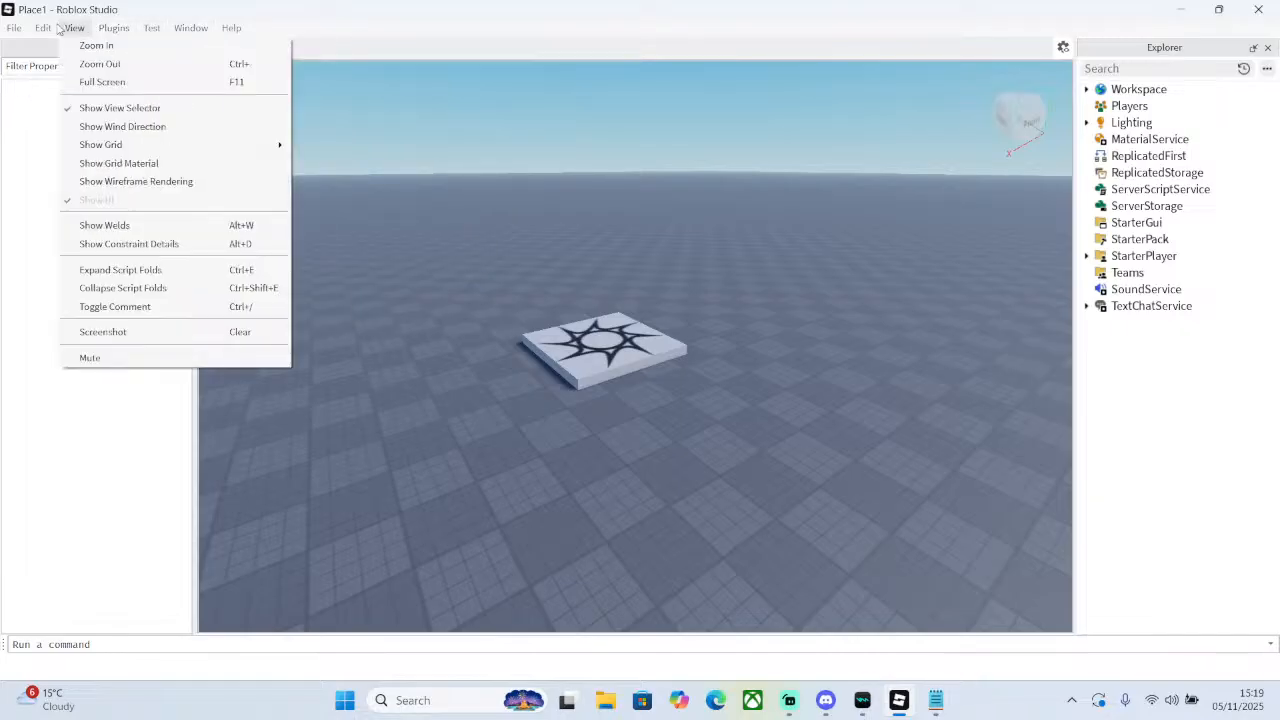
pyautogui.moveTo(44, 28)
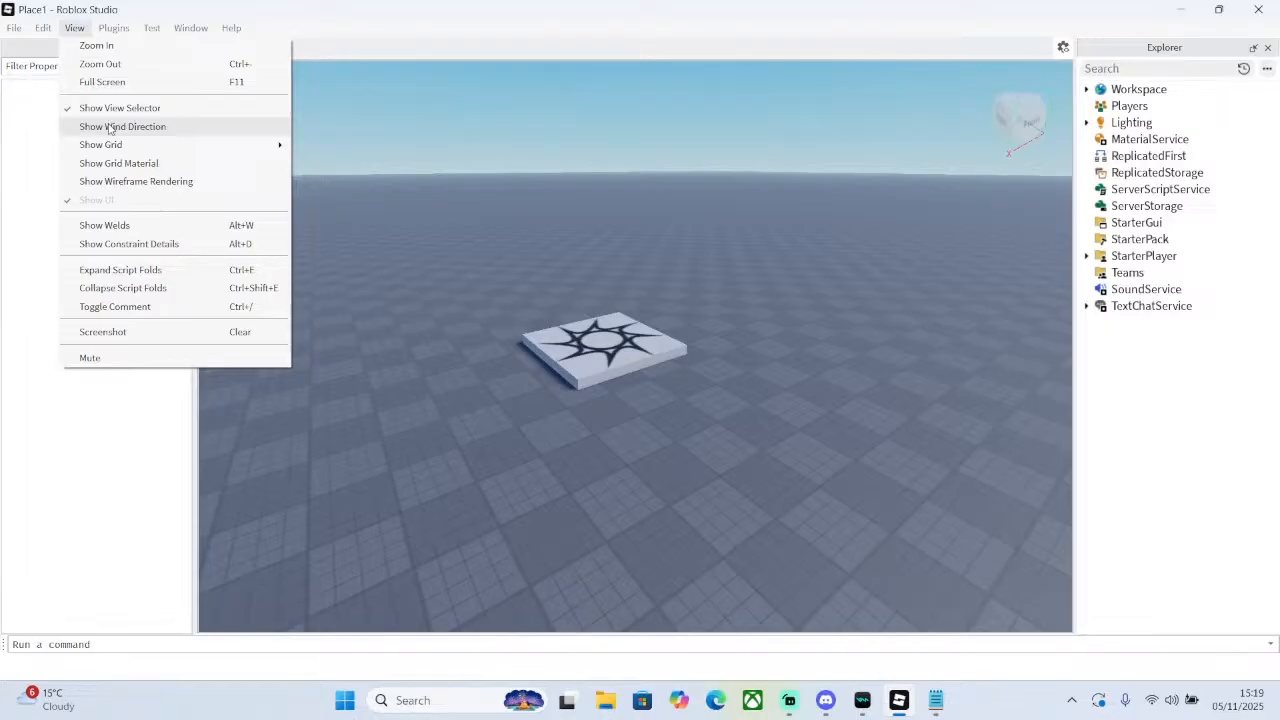
pyautogui.click(110, 128)
pyautogui.press('w')
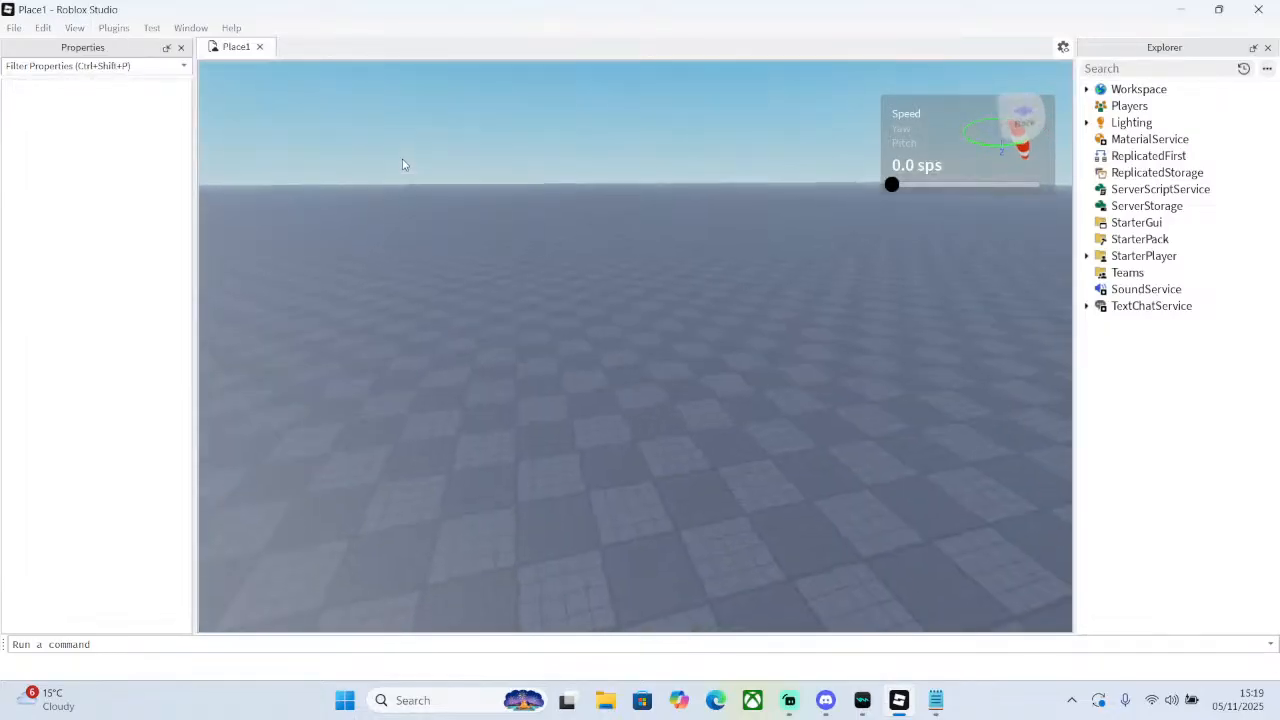
pyautogui.moveTo(402, 158); pyautogui.dragTo(399, 157, button='right')
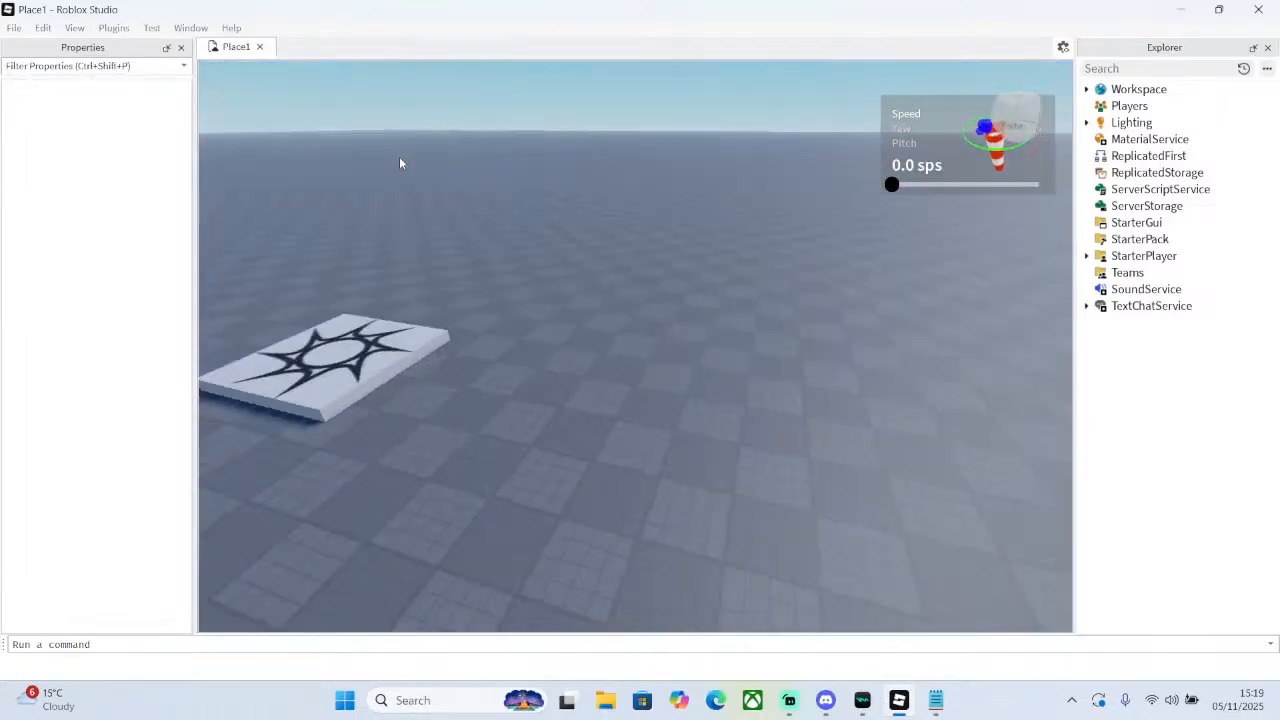
pyautogui.click(152, 28)
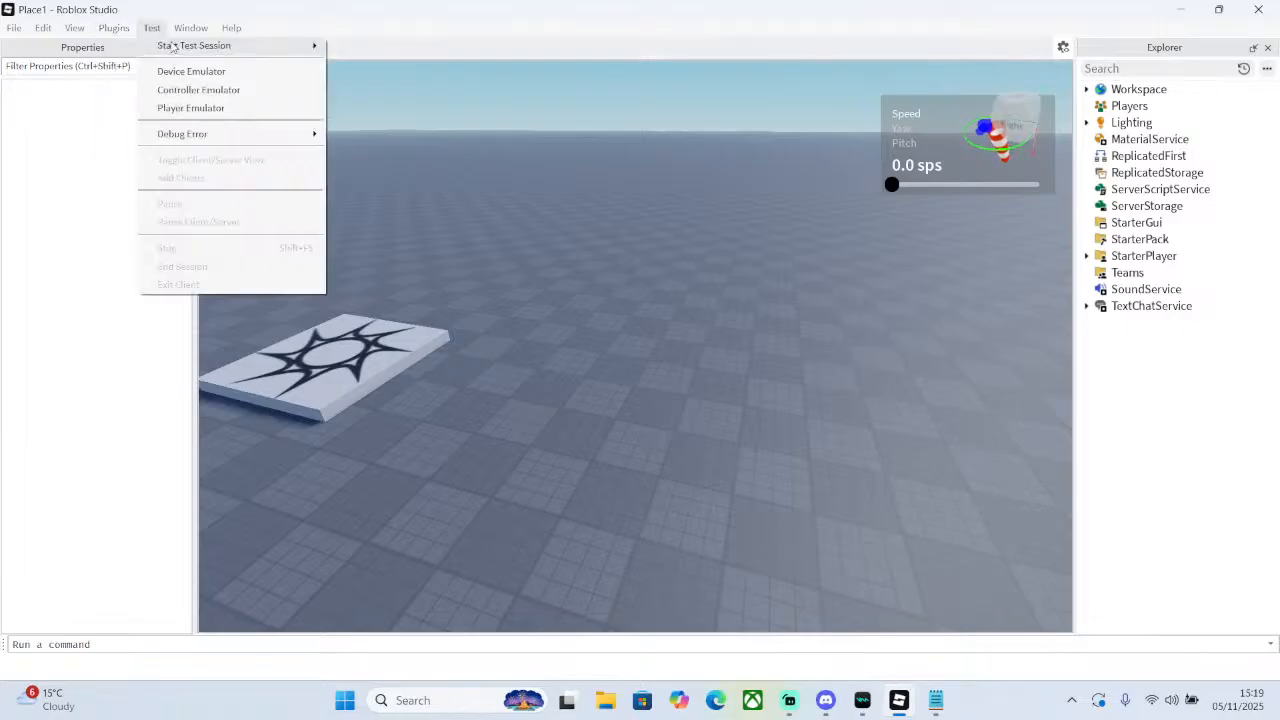
pyautogui.moveTo(74, 28)
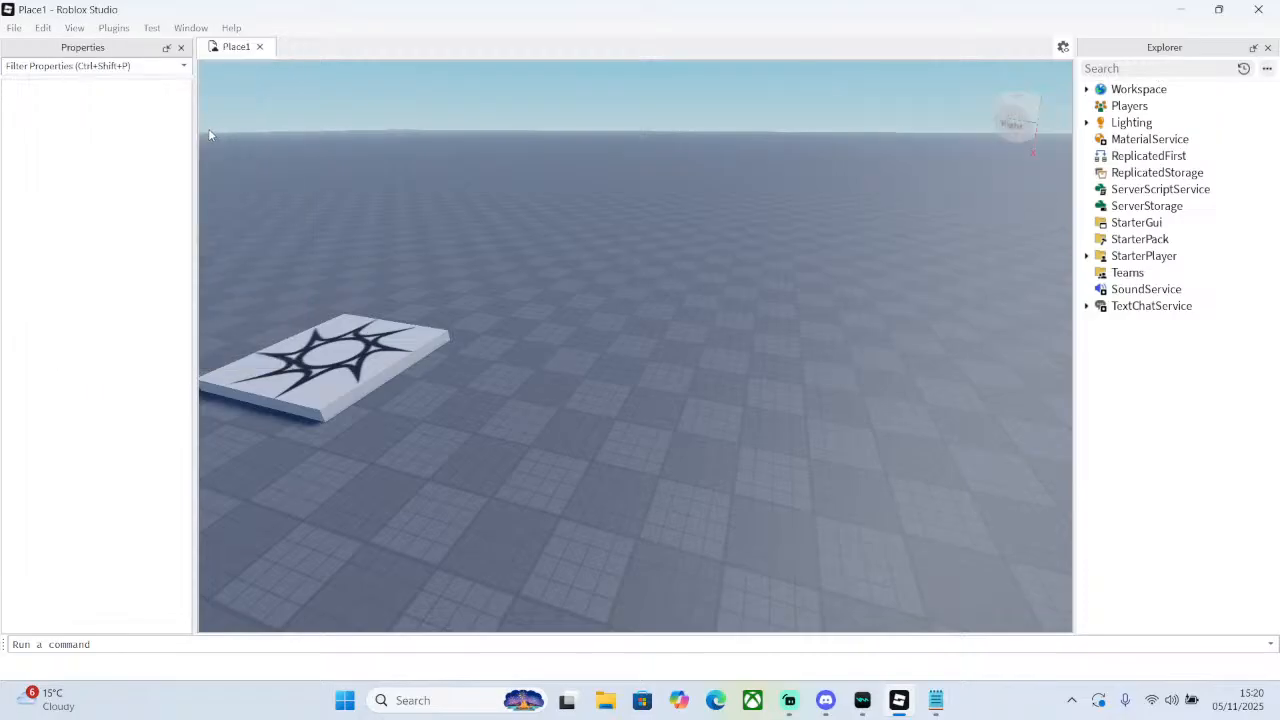
pyautogui.click(113, 27)
pyautogui.click(76, 29)
pyautogui.click(79, 34)
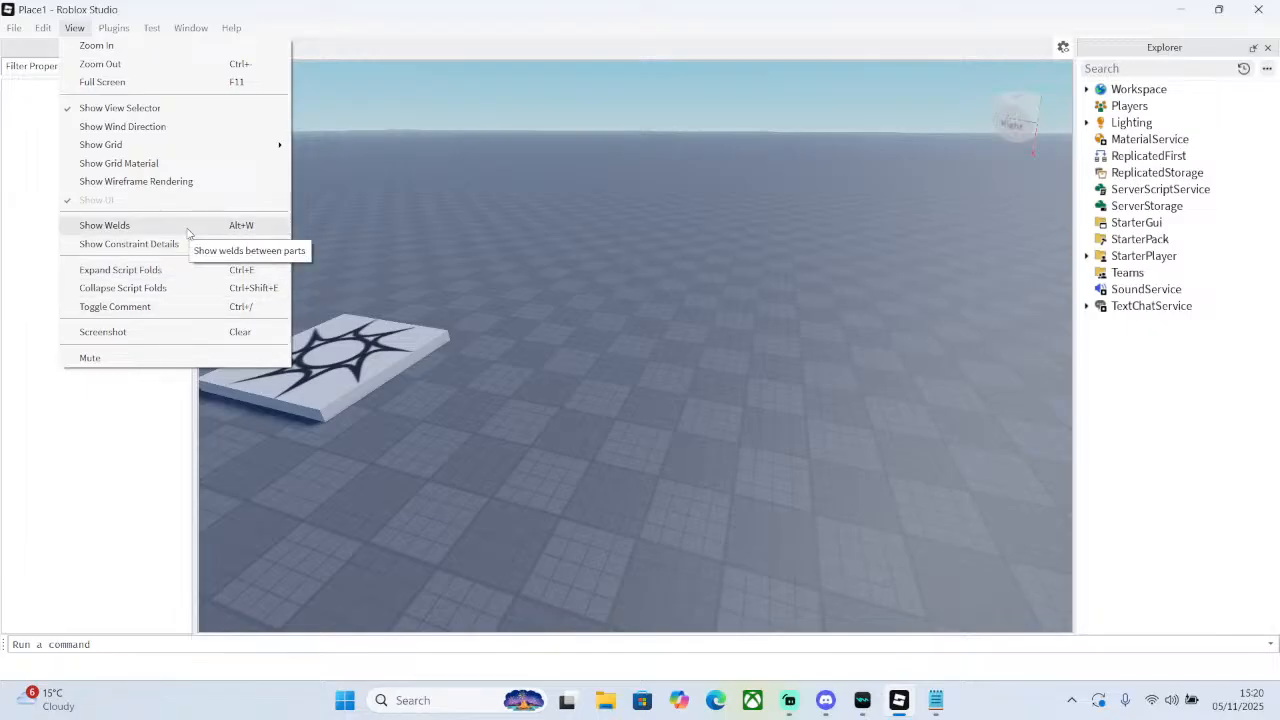
pyautogui.moveTo(173, 147)
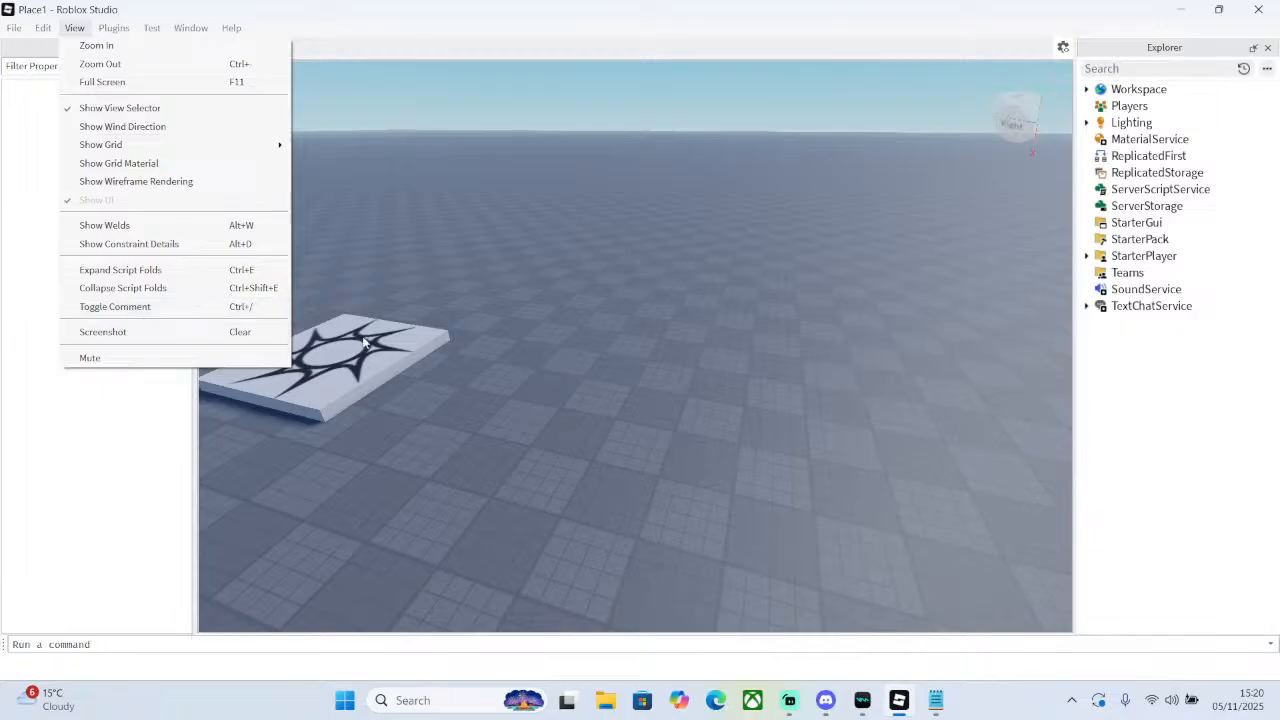
# - Insert a new Part into the Workspace from the basic objects and close the Insert Basic Objects window
pyautogui.moveTo(169, 35)
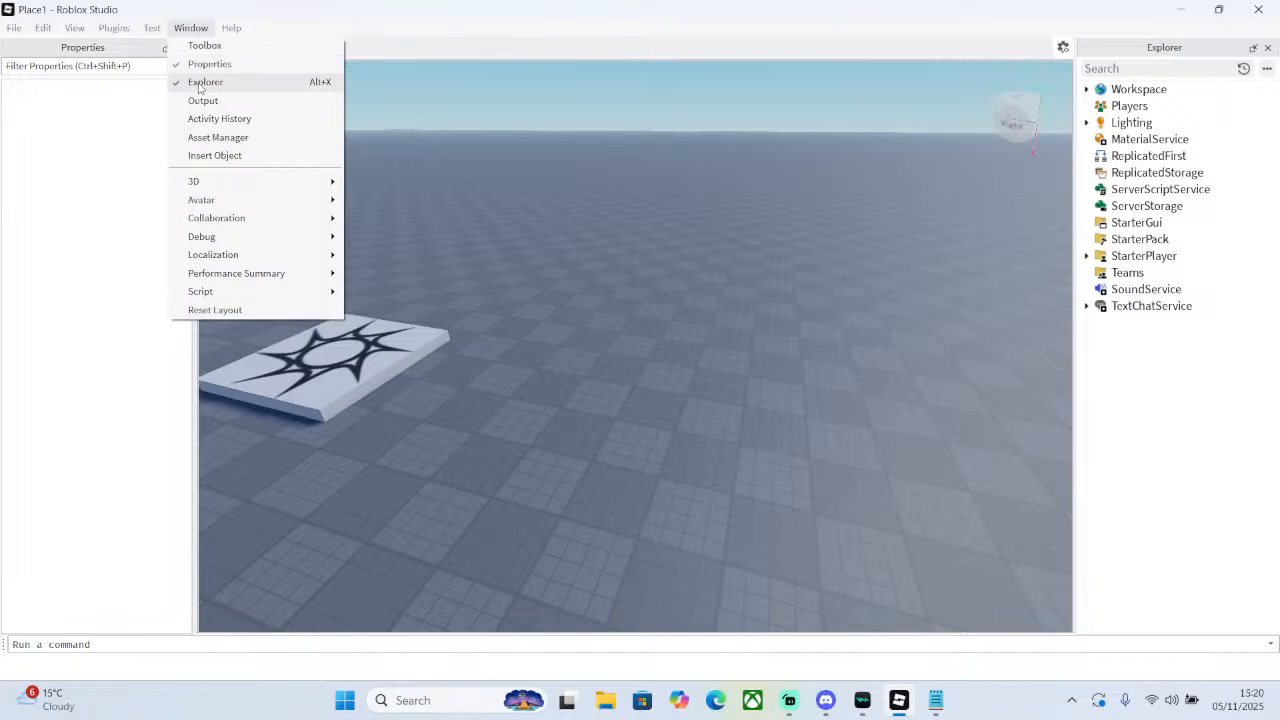
pyautogui.click(215, 156)
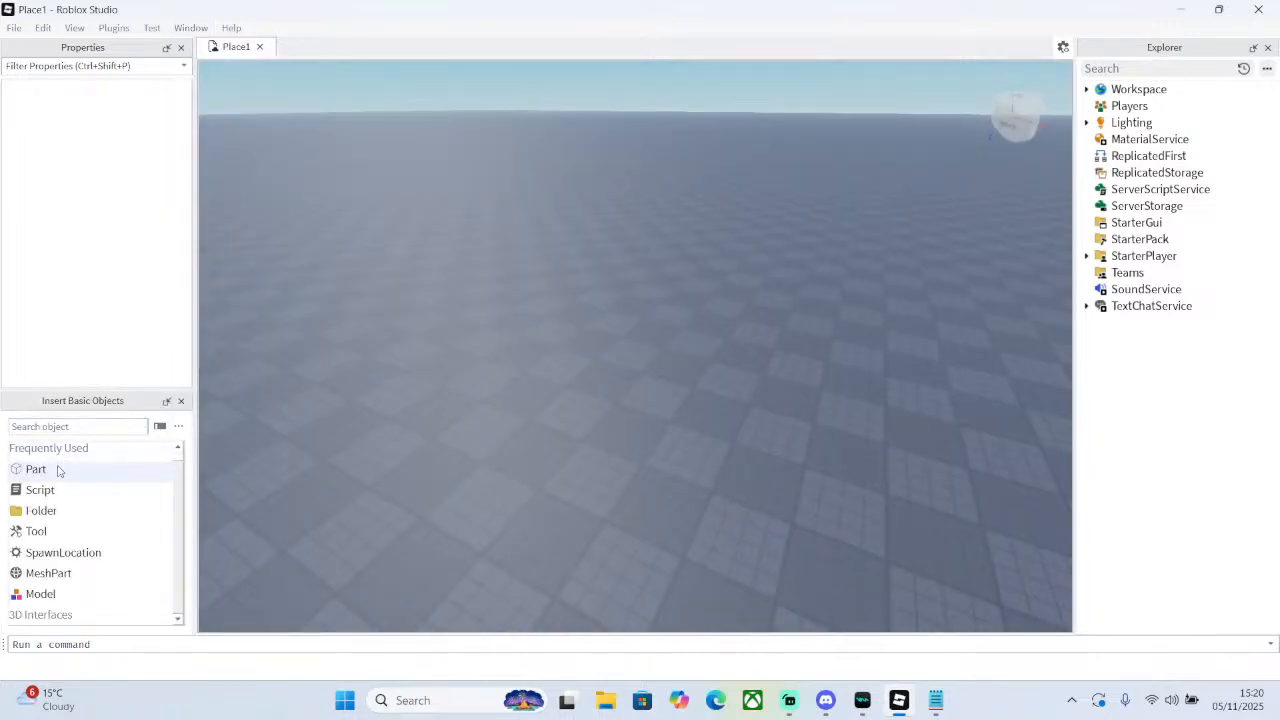
pyautogui.click(50, 469)
pyautogui.press('w')
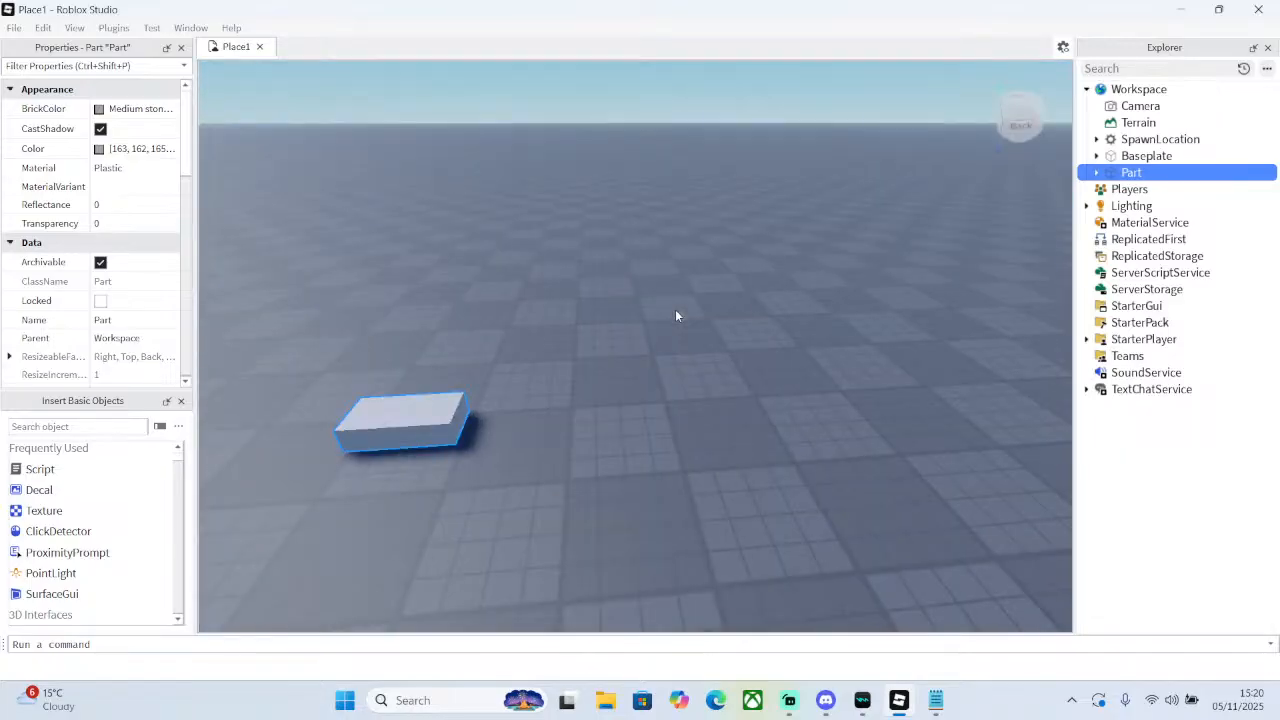
pyautogui.moveTo(675, 315); pyautogui.dragTo(602, 315, button='right')
pyautogui.click(181, 401)
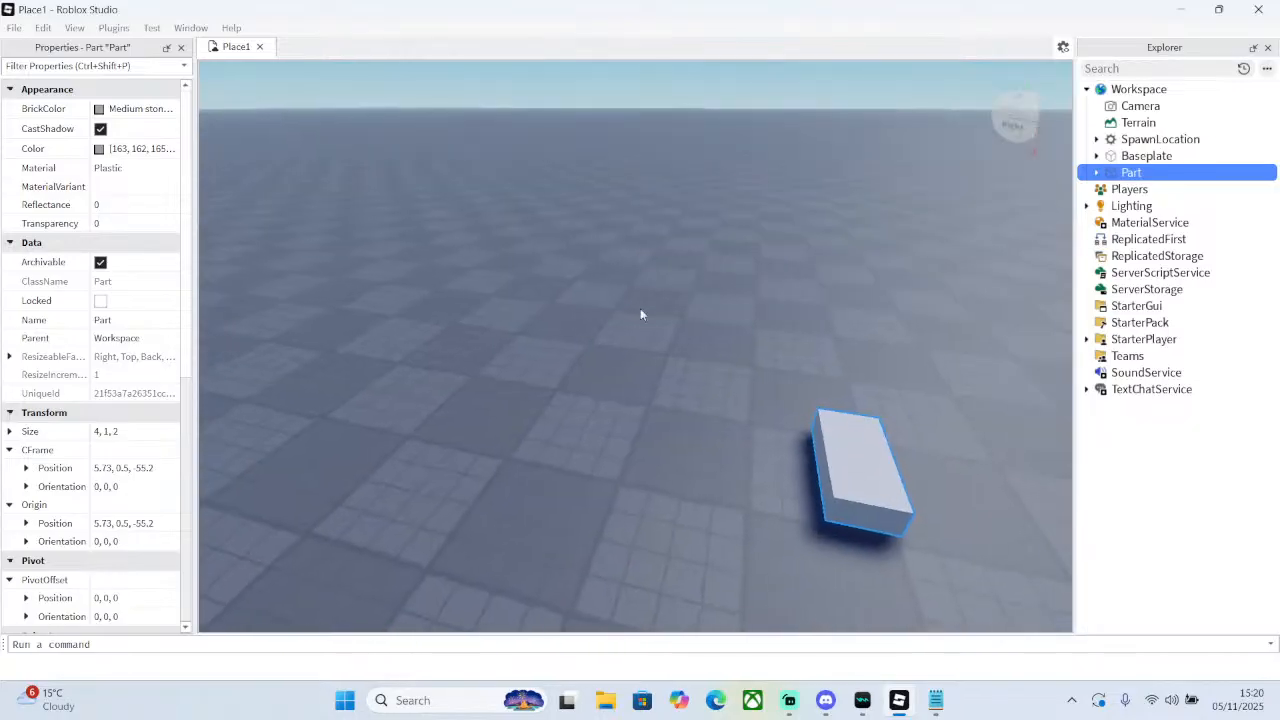
# - Set the camera speed to its maximum of 20 and try it by flying around the new part
pyautogui.moveTo(867, 234); pyautogui.dragTo(808, 268, button='right')
pyautogui.scroll(-5, 860, 235)
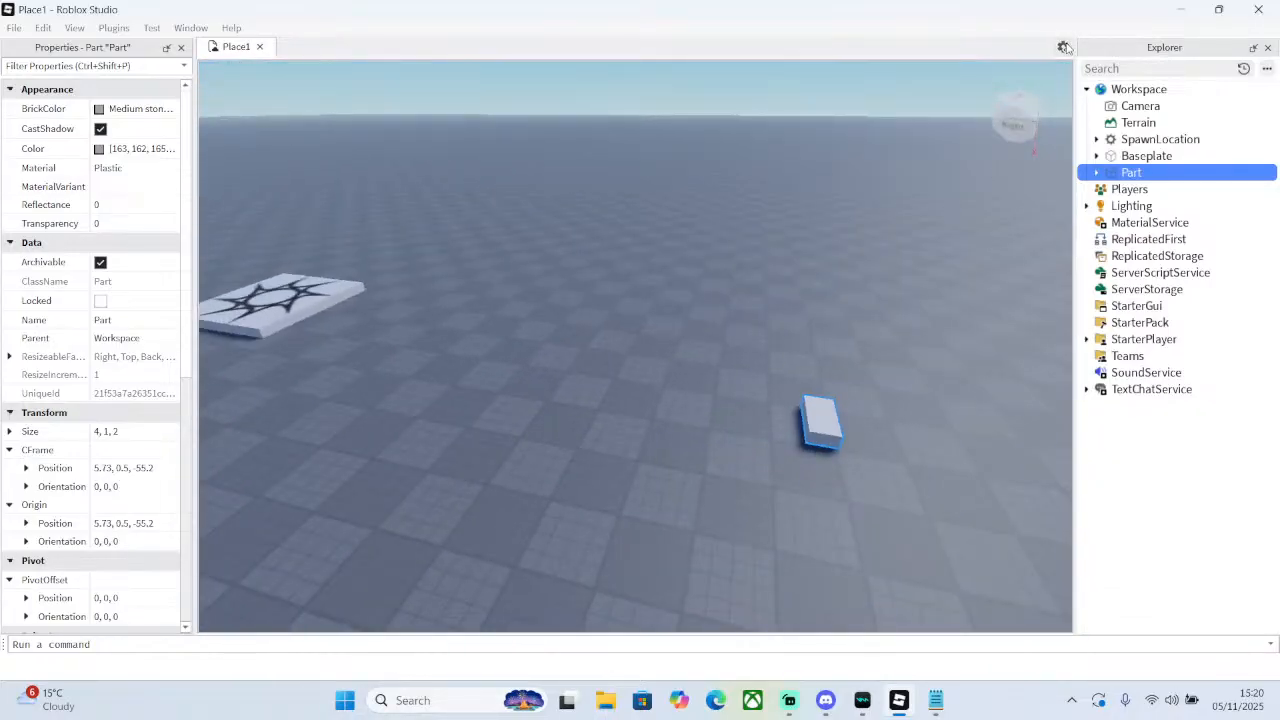
pyautogui.click(1063, 47)
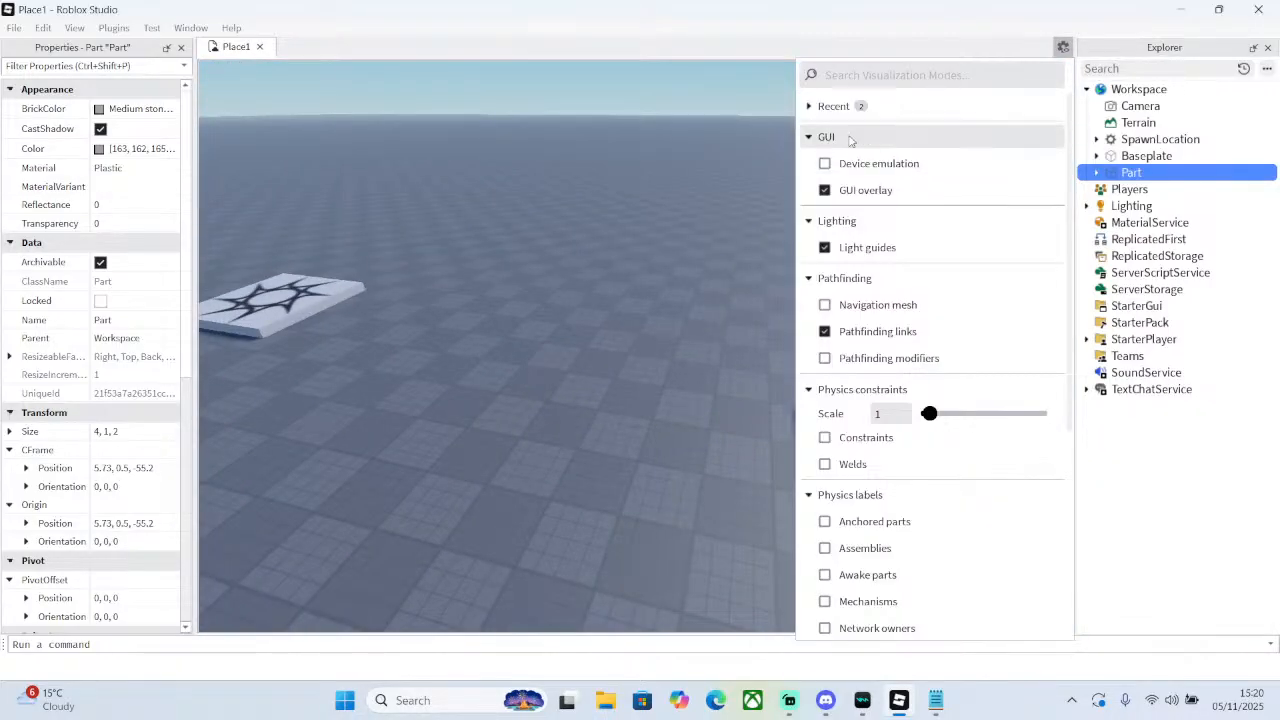
pyautogui.scroll(-5, 937, 200)
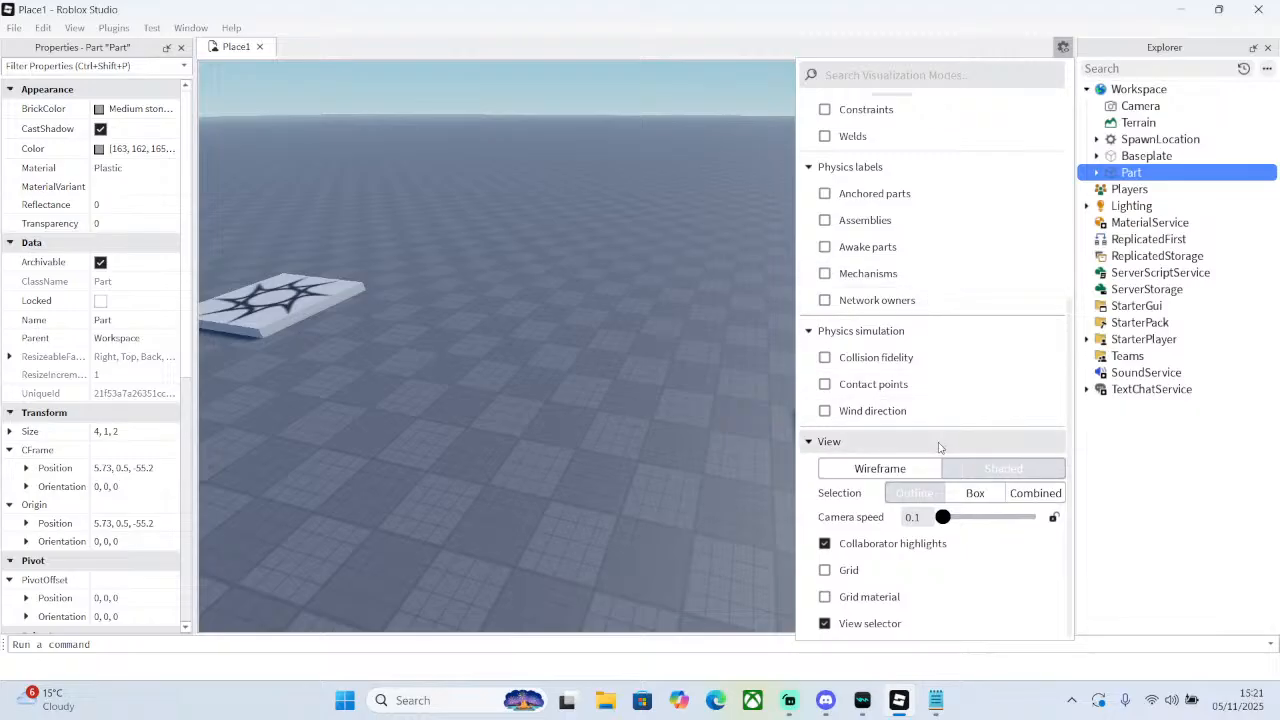
pyautogui.moveTo(943, 517); pyautogui.dragTo(1035, 517)
pyautogui.click(774, 351)
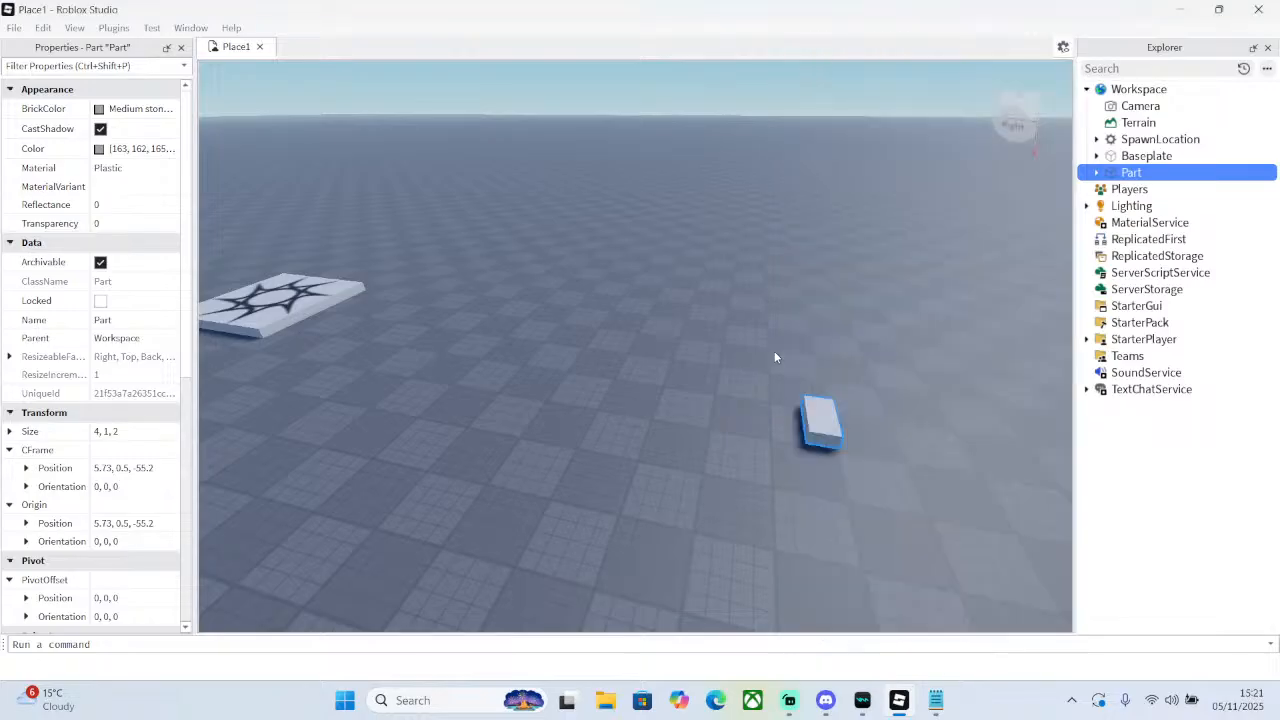
pyautogui.moveTo(774, 351); pyautogui.dragTo(786, 357, button='right')
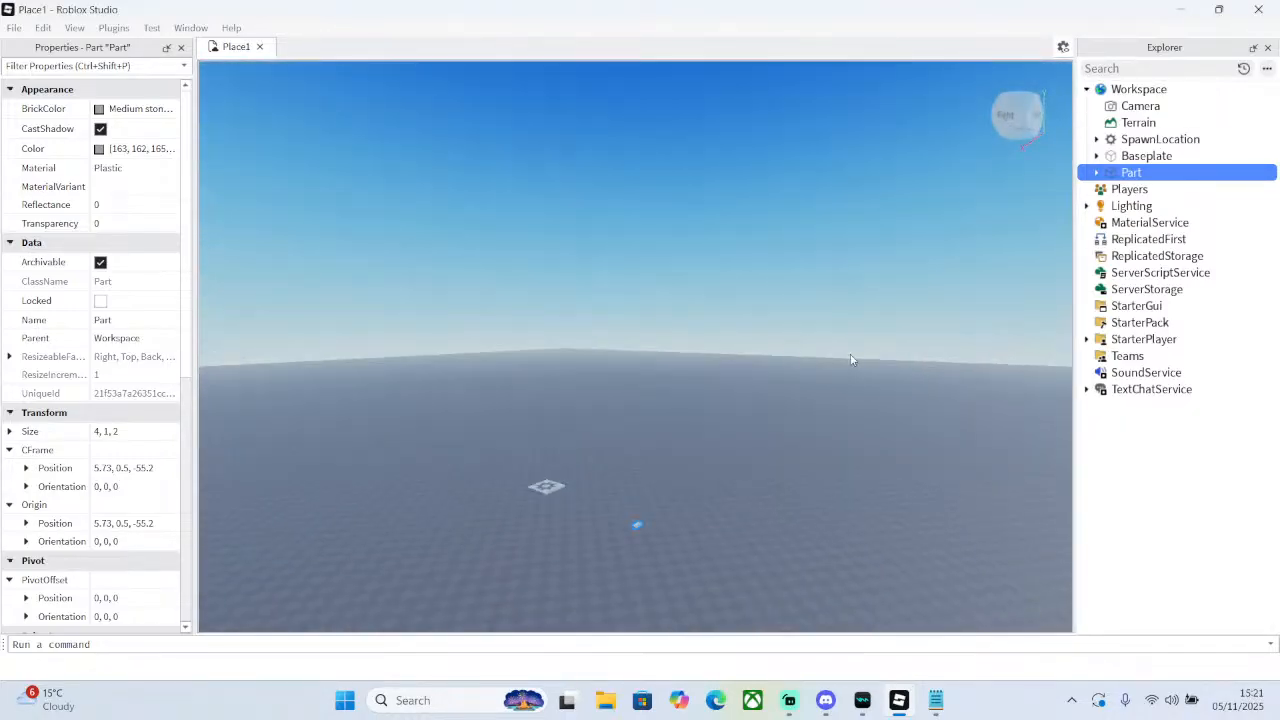
# - Set the camera speed to 5 and test it by flying back to a close view of the part
pyautogui.click(1063, 48)
pyautogui.scroll(-5, 963, 420)
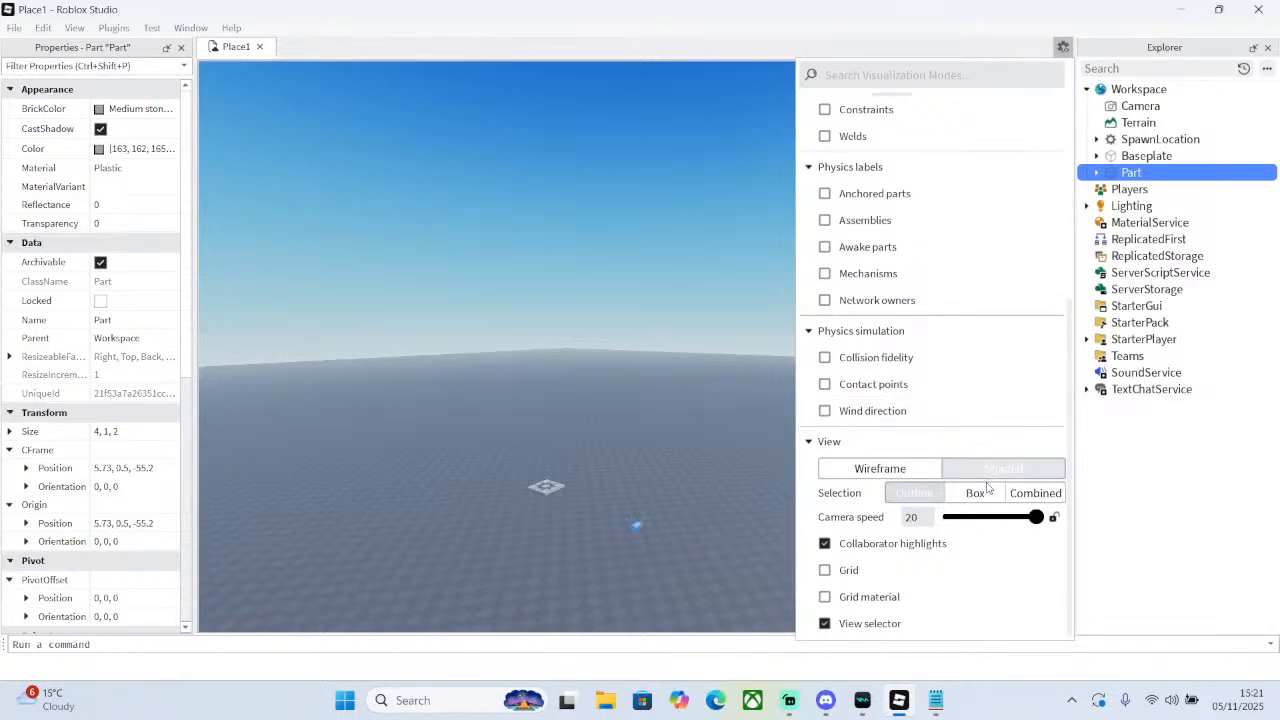
pyautogui.click(990, 516)
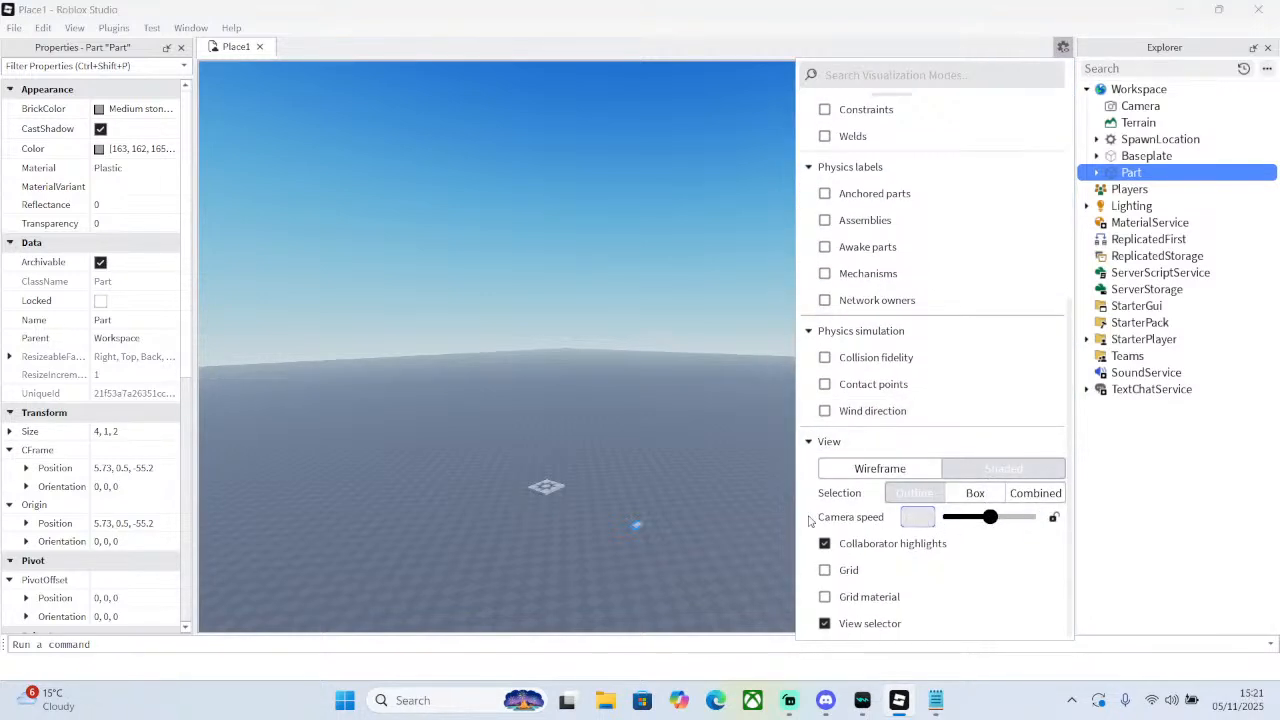
pyautogui.write('5')
pyautogui.press('Return')
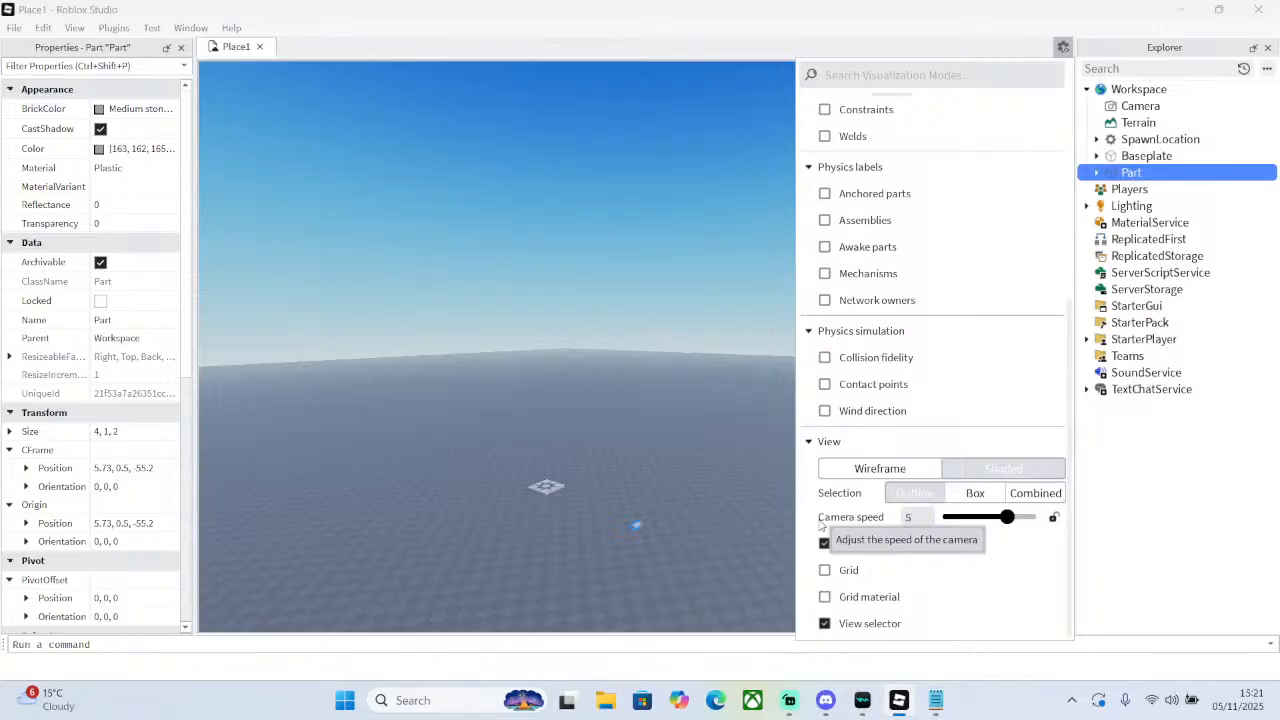
pyautogui.click(581, 371)
pyautogui.moveTo(656, 384); pyautogui.dragTo(650, 375, button='right')
pyautogui.scroll(5, 656, 376)
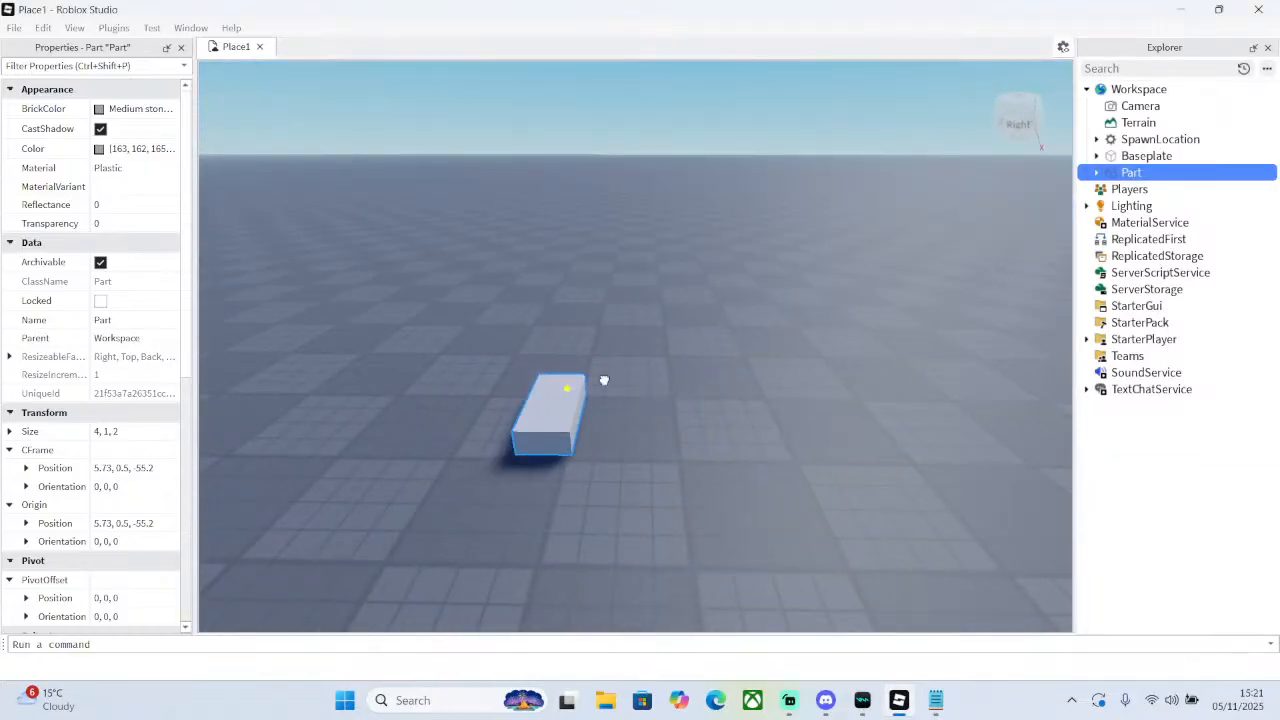
# - Move the part across the baseplate to about -14.2, 0.5, -44.6
pyautogui.moveTo(560, 395); pyautogui.dragTo(535, 288)
pyautogui.scroll(3, 535, 288)
pyautogui.moveTo(535, 288); pyautogui.dragTo(534, 294, button='right')
pyautogui.moveTo(545, 337); pyautogui.dragTo(590, 320)
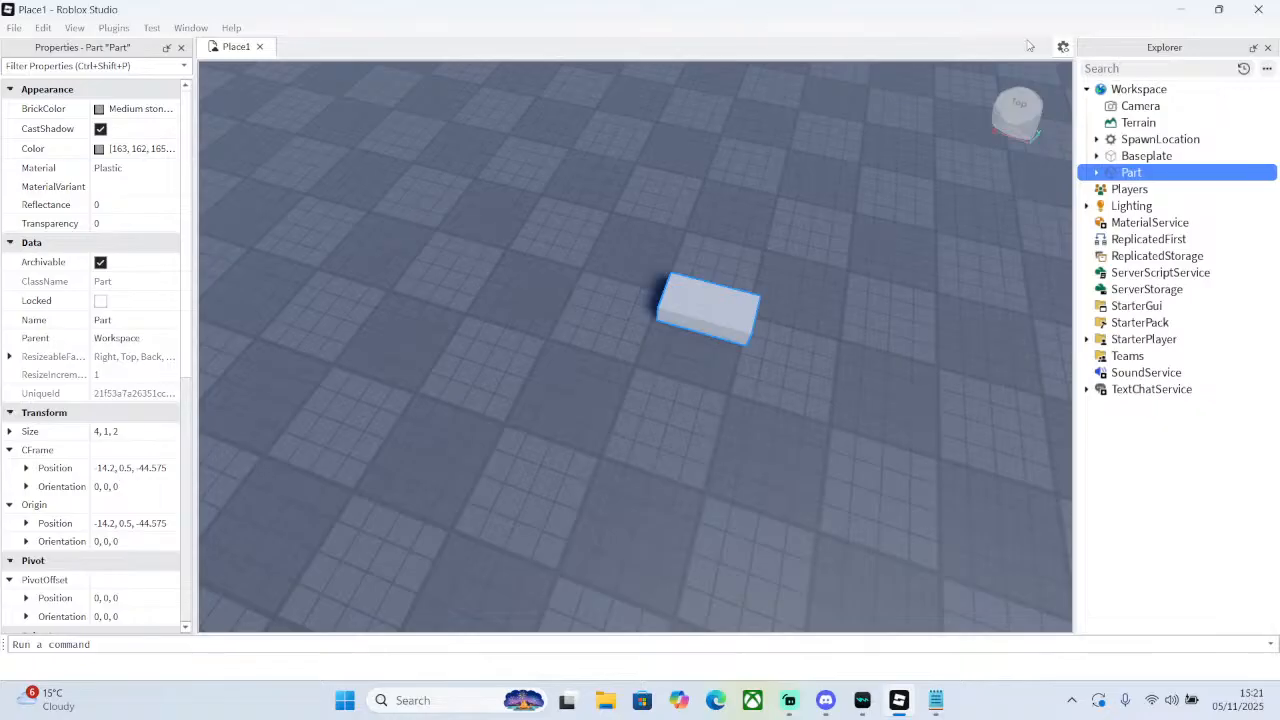
# - Look through the viewport's visualization modes, including the recently used ones, and close the list without changing any option
pyautogui.click(1063, 47)
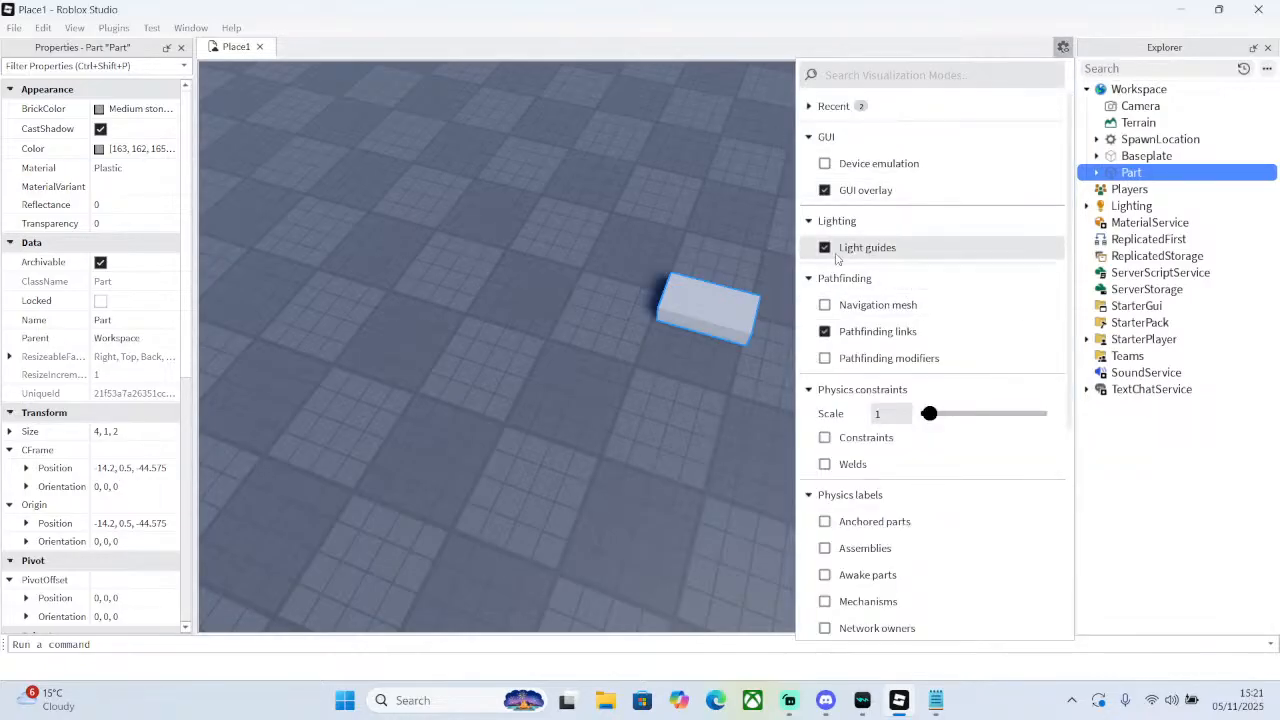
pyautogui.scroll(-5, 940, 390)
pyautogui.scroll(5, 940, 438)
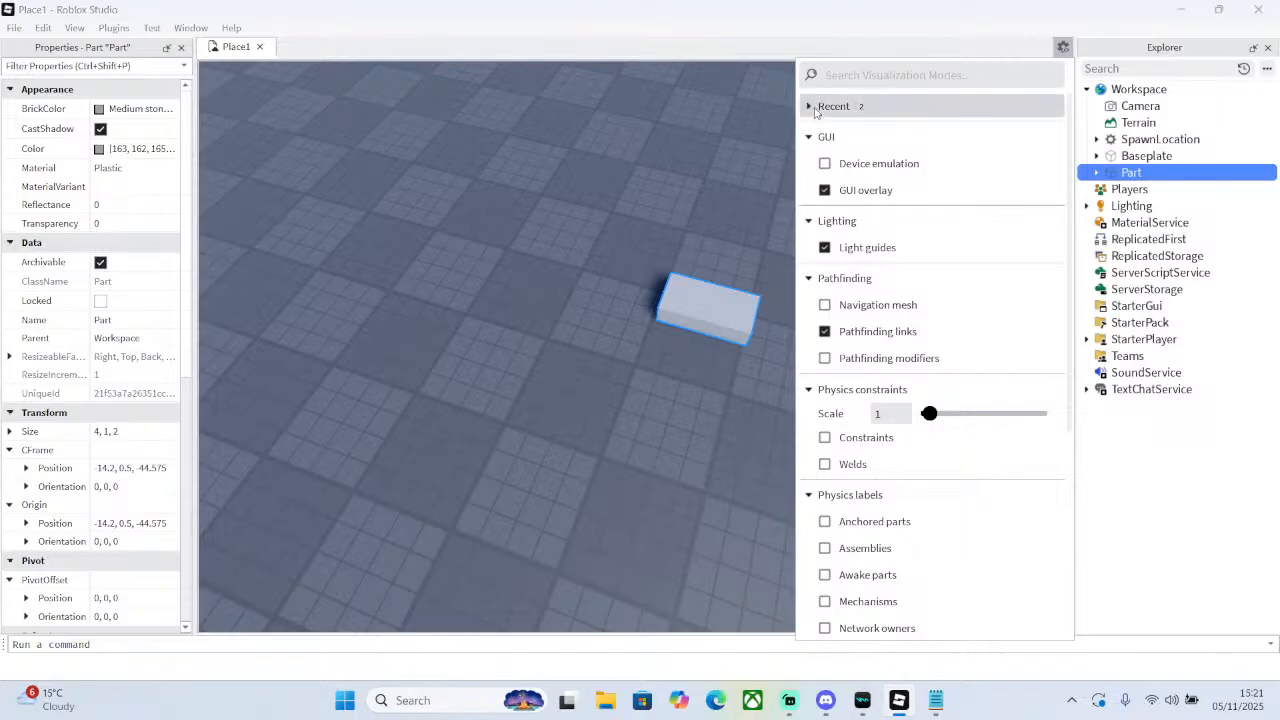
pyautogui.click(816, 107)
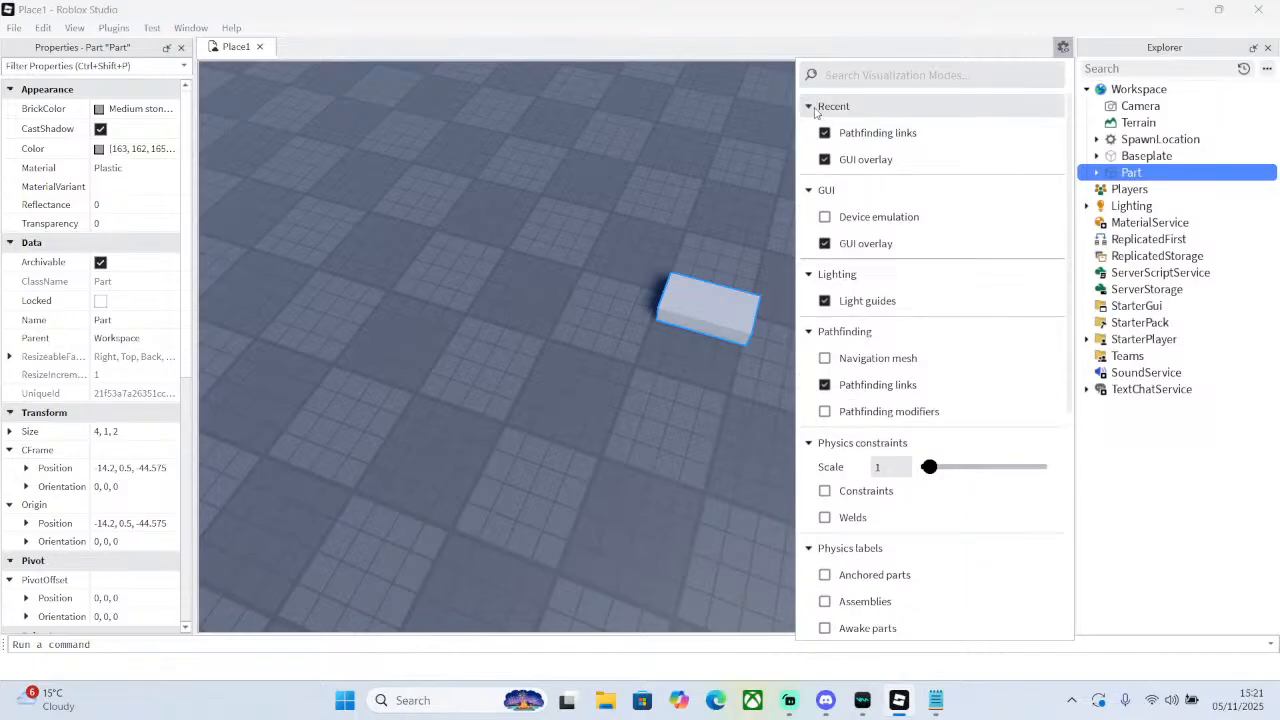
pyautogui.click(816, 108)
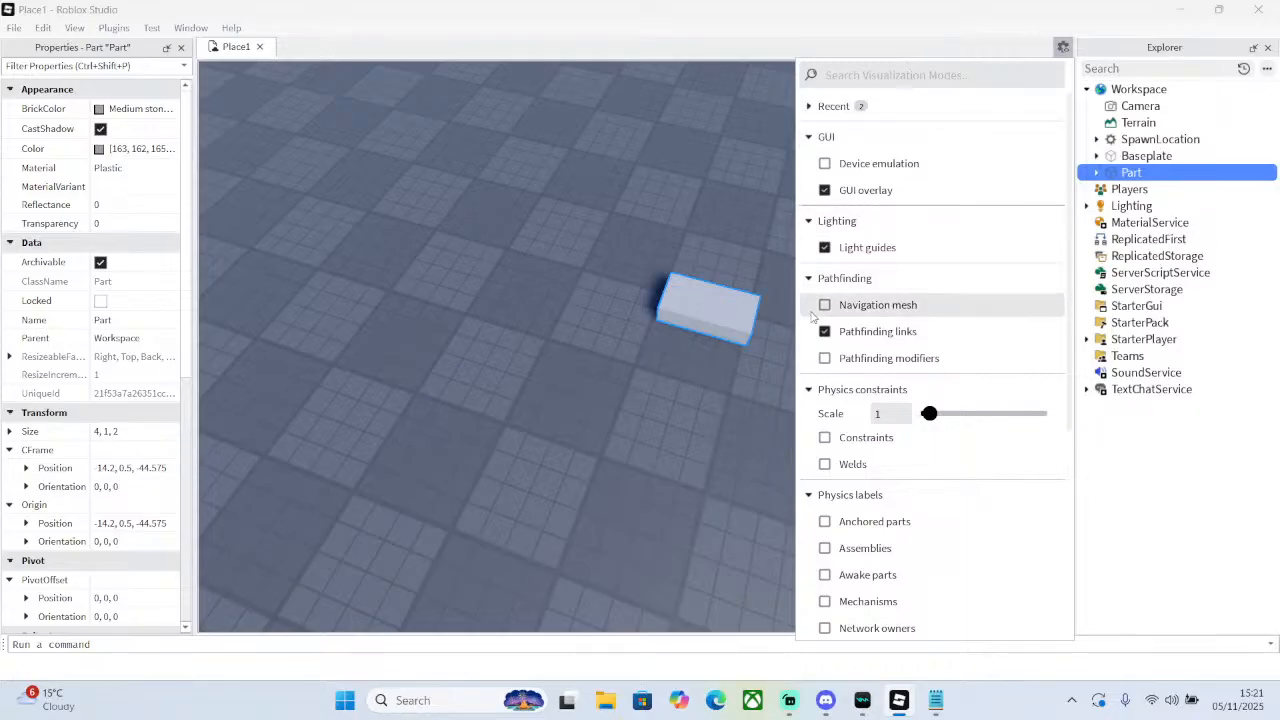
pyautogui.click(720, 248)
# - Reposition the part on the baseplate at about -12.2, 0.5, -46.8
pyautogui.moveTo(654, 366); pyautogui.dragTo(633, 321, button='right')
pyautogui.moveTo(571, 207); pyautogui.dragTo(519, 251, button='right')
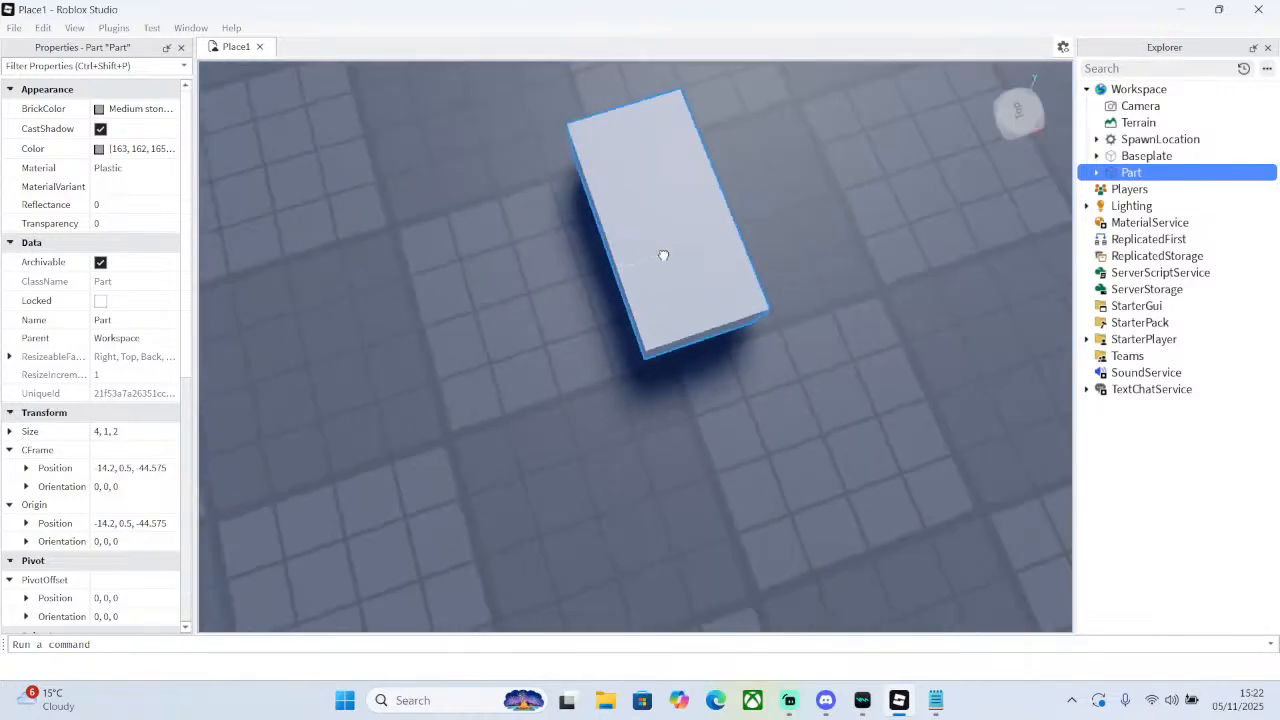
pyautogui.moveTo(615, 250); pyautogui.dragTo(830, 300)
# - Fly the camera around the part to examine it from near, from afar and from several sides
pyautogui.click(191, 27)
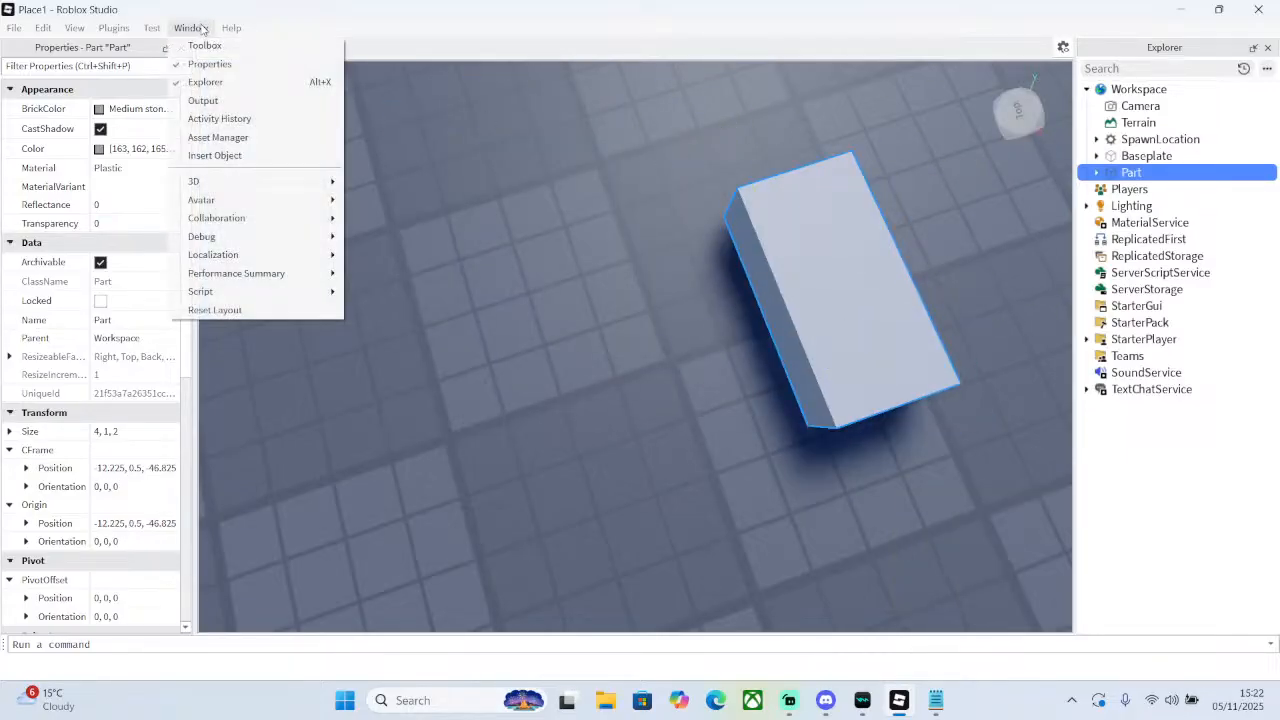
pyautogui.moveTo(222, 28)
pyautogui.moveTo(580, 231); pyautogui.dragTo(580, 232, button='right')
pyautogui.press('s')
pyautogui.press('w')
pyautogui.press('s')
pyautogui.press('w')
pyautogui.press('d')
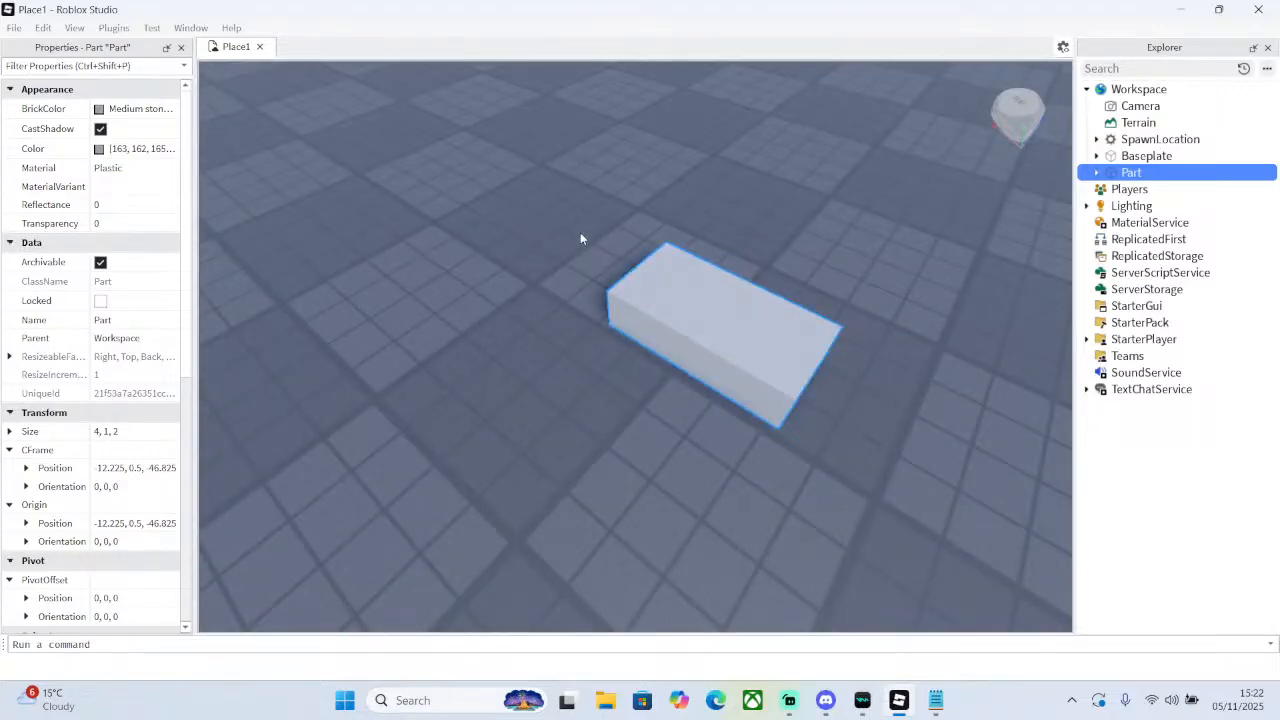
pyautogui.scroll(-5, 580, 232)
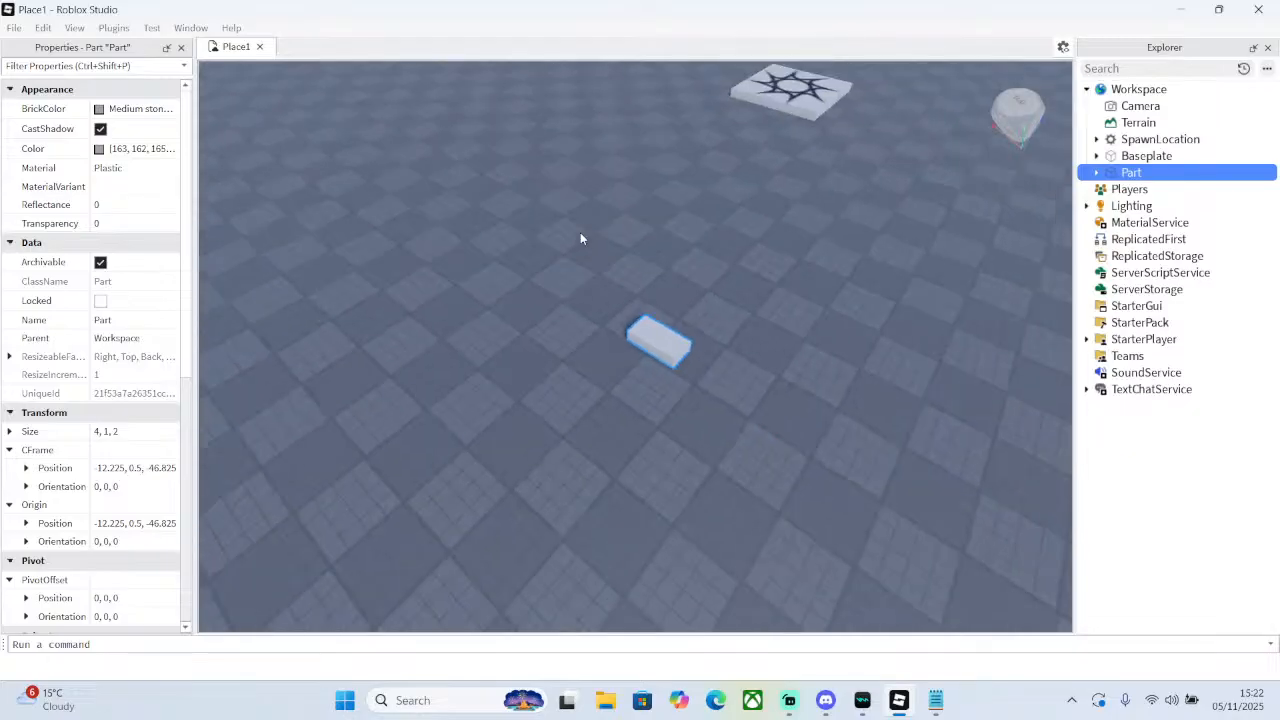
pyautogui.scroll(3, 580, 232)
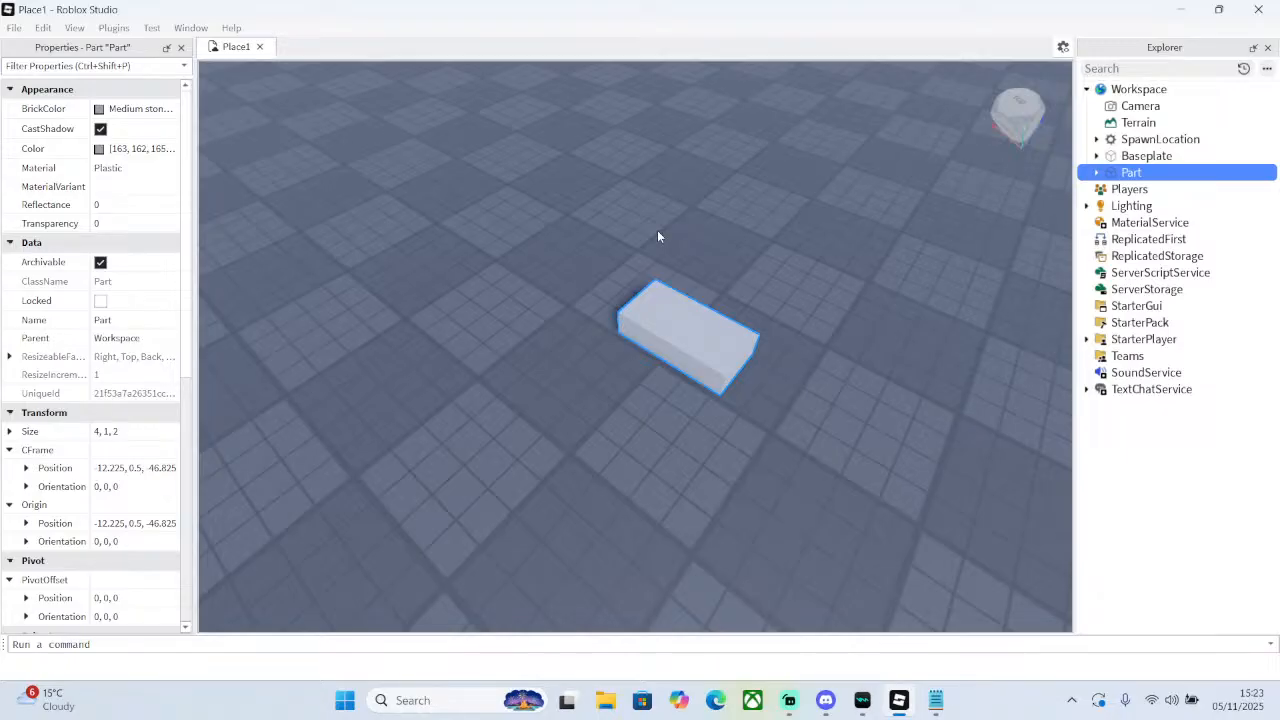
pyautogui.press('w')
pyautogui.moveTo(679, 218); pyautogui.dragTo(679, 219, button='right')
pyautogui.press('d')
pyautogui.press('a')
pyautogui.press('d')
pyautogui.press('a')
pyautogui.press('d')
pyautogui.press('w')
pyautogui.press('a')
pyautogui.press('d')
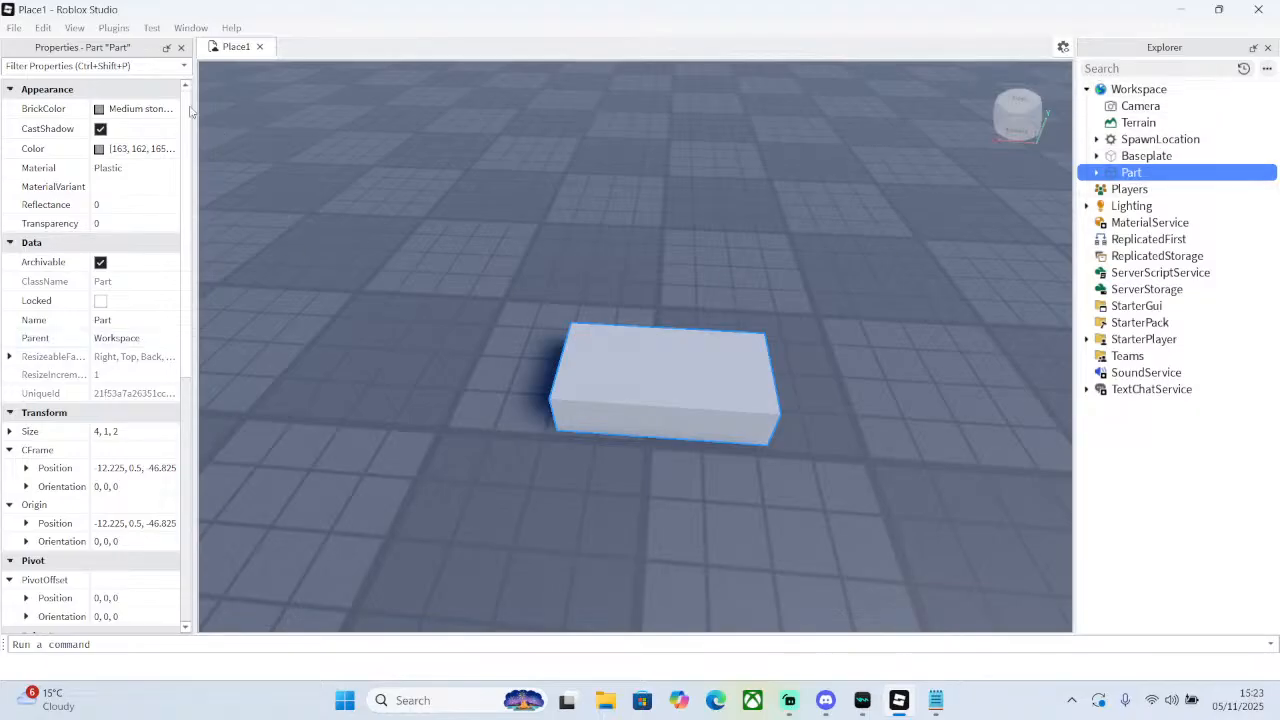
# - Open the Terrain Editor, view its Generate settings, and close the editor again
pyautogui.click(150, 28)
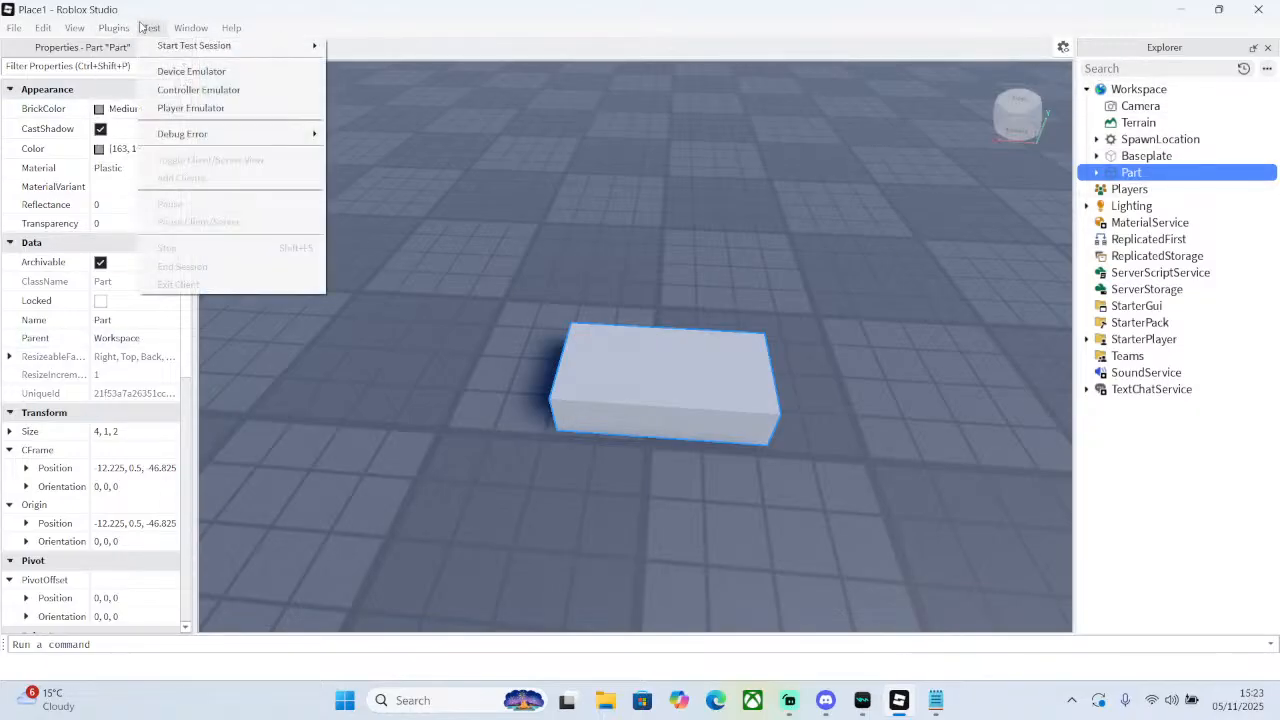
pyautogui.moveTo(190, 28)
pyautogui.moveTo(223, 182)
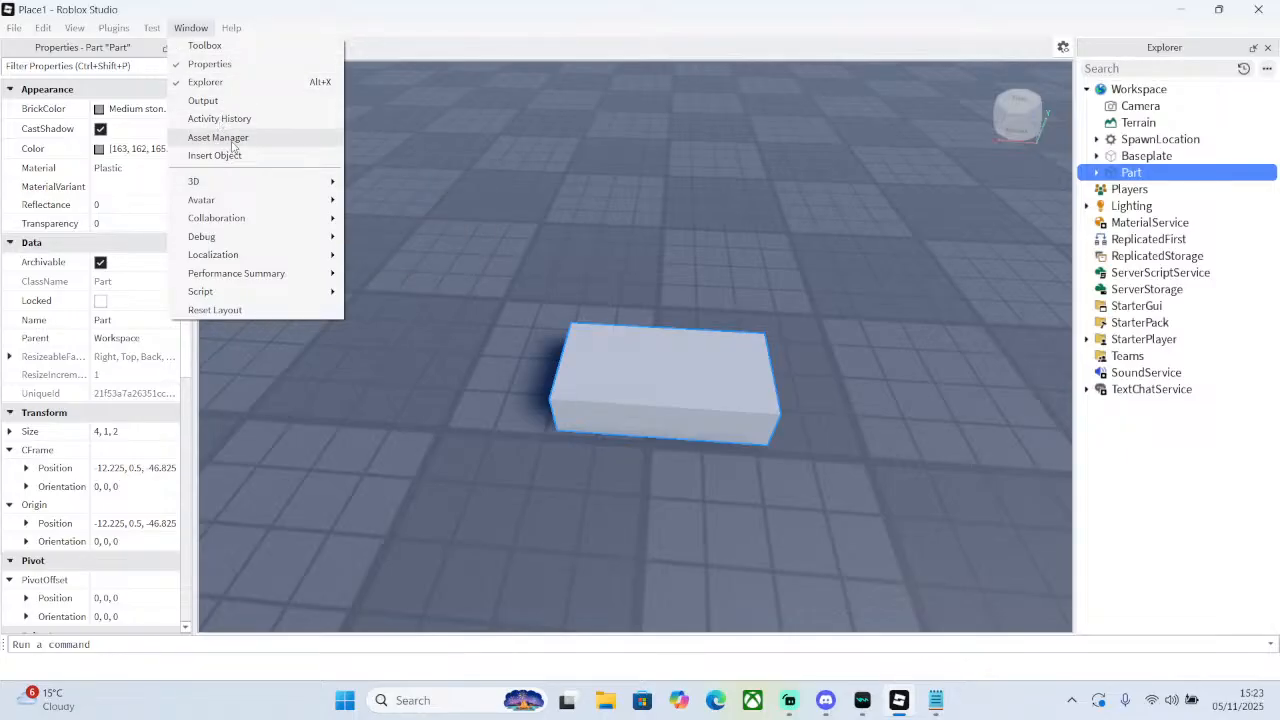
pyautogui.moveTo(242, 187)
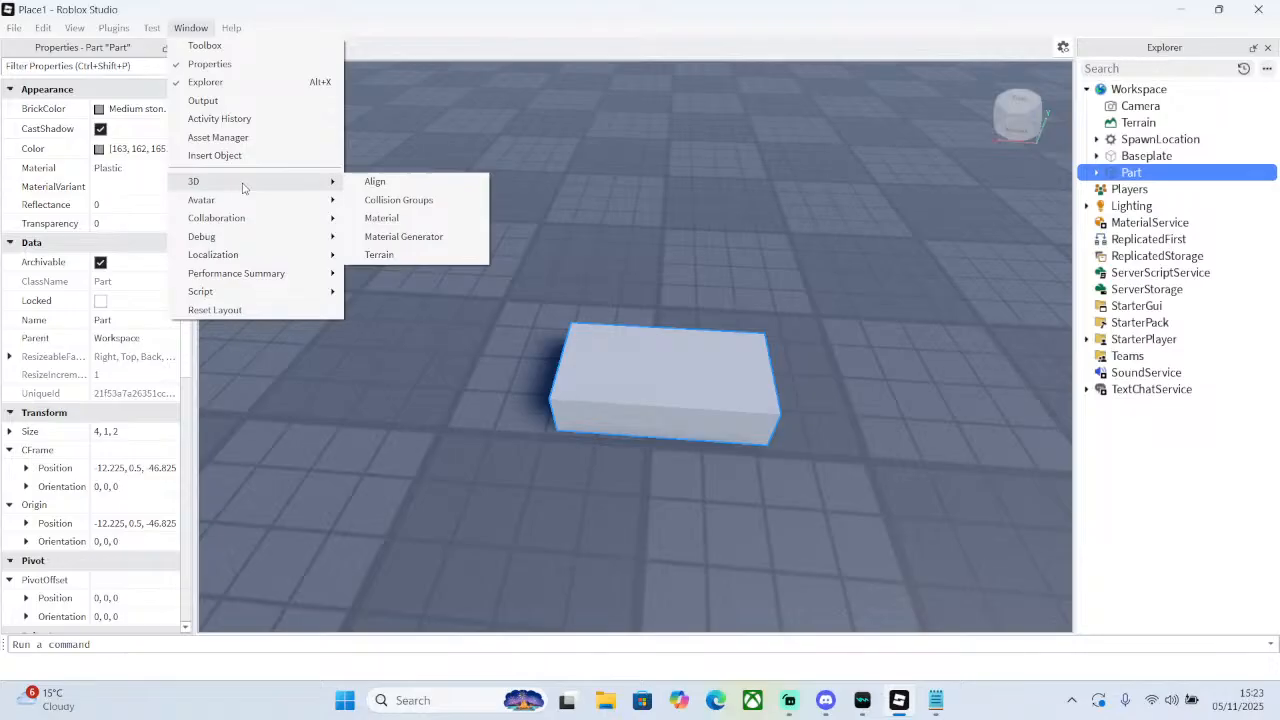
pyautogui.click(395, 255)
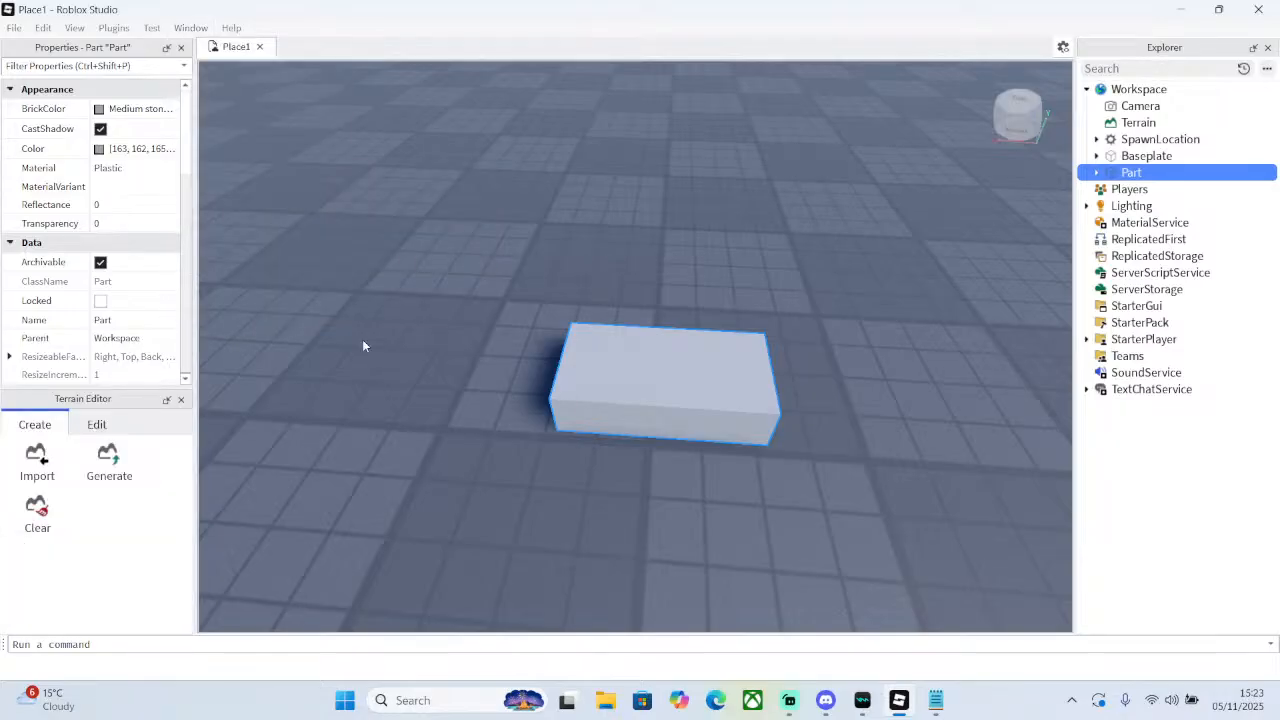
pyautogui.moveTo(363, 346); pyautogui.dragTo(348, 374, button='right')
pyautogui.click(109, 462)
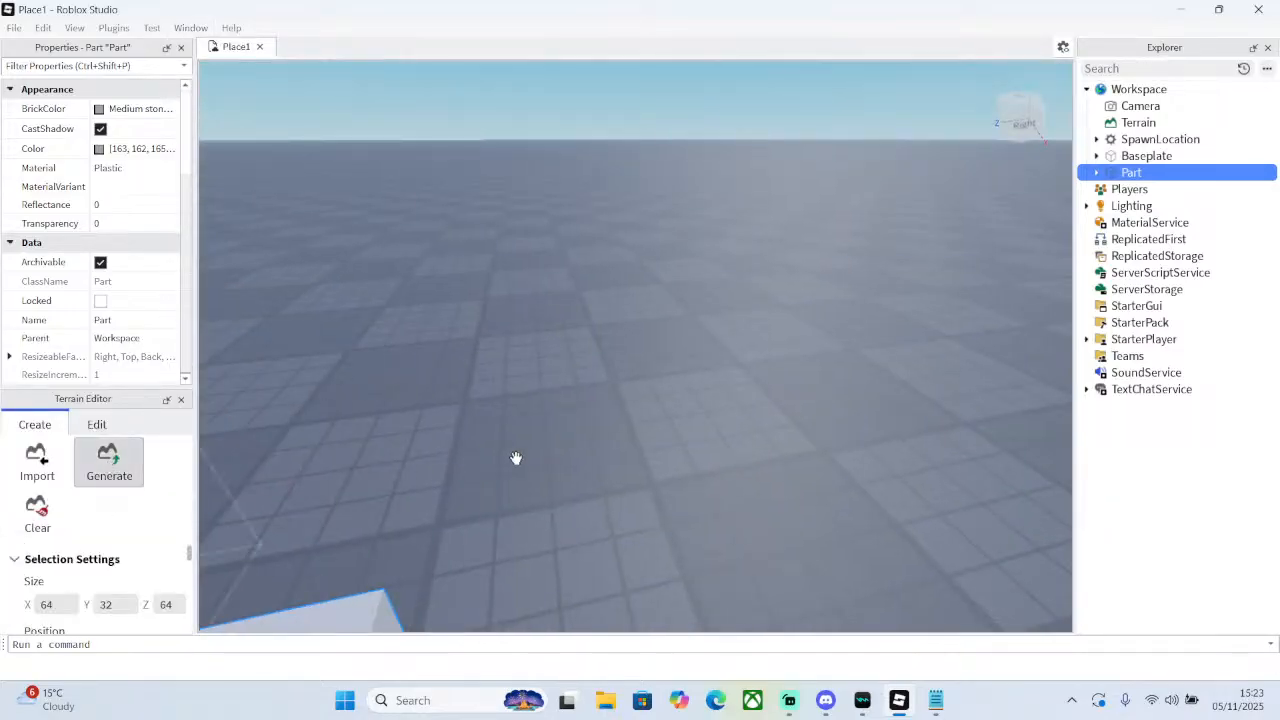
pyautogui.moveTo(516, 458); pyautogui.dragTo(216, 420, button='right')
pyautogui.click(180, 399)
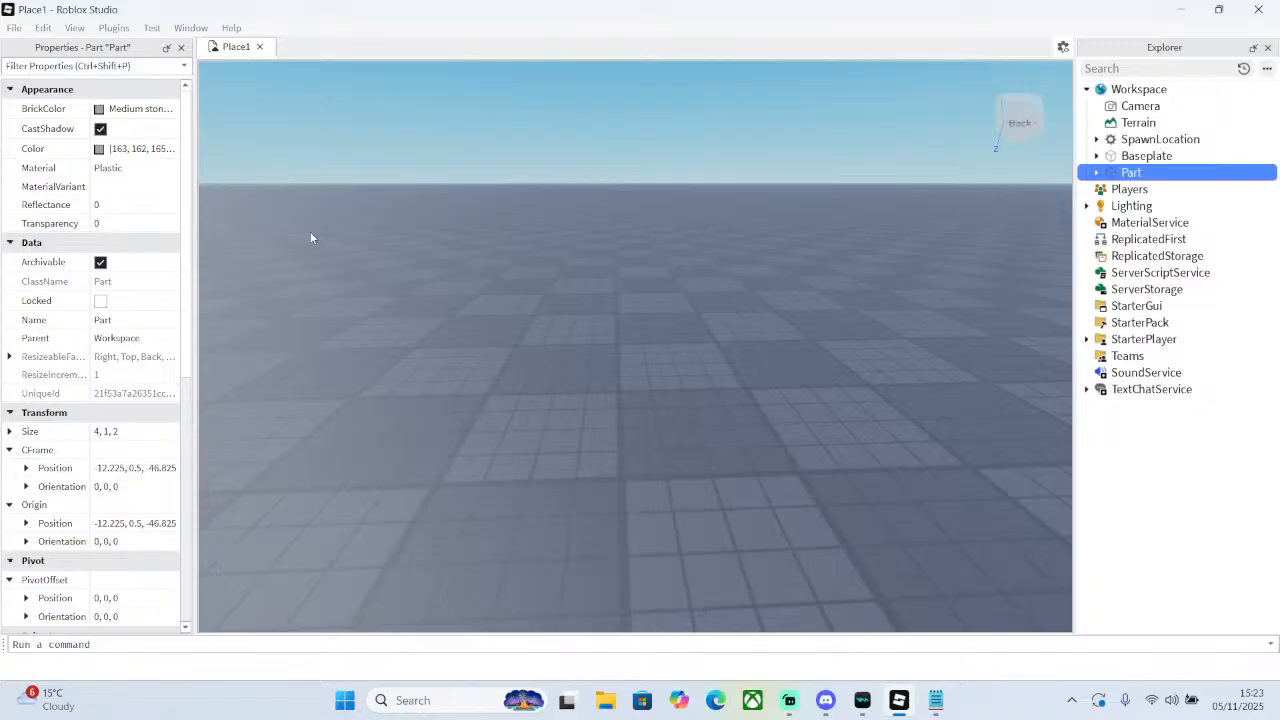
# - Focus the view on the part and shift it to about -10.1, 0.5, -46.8
pyautogui.press('f')
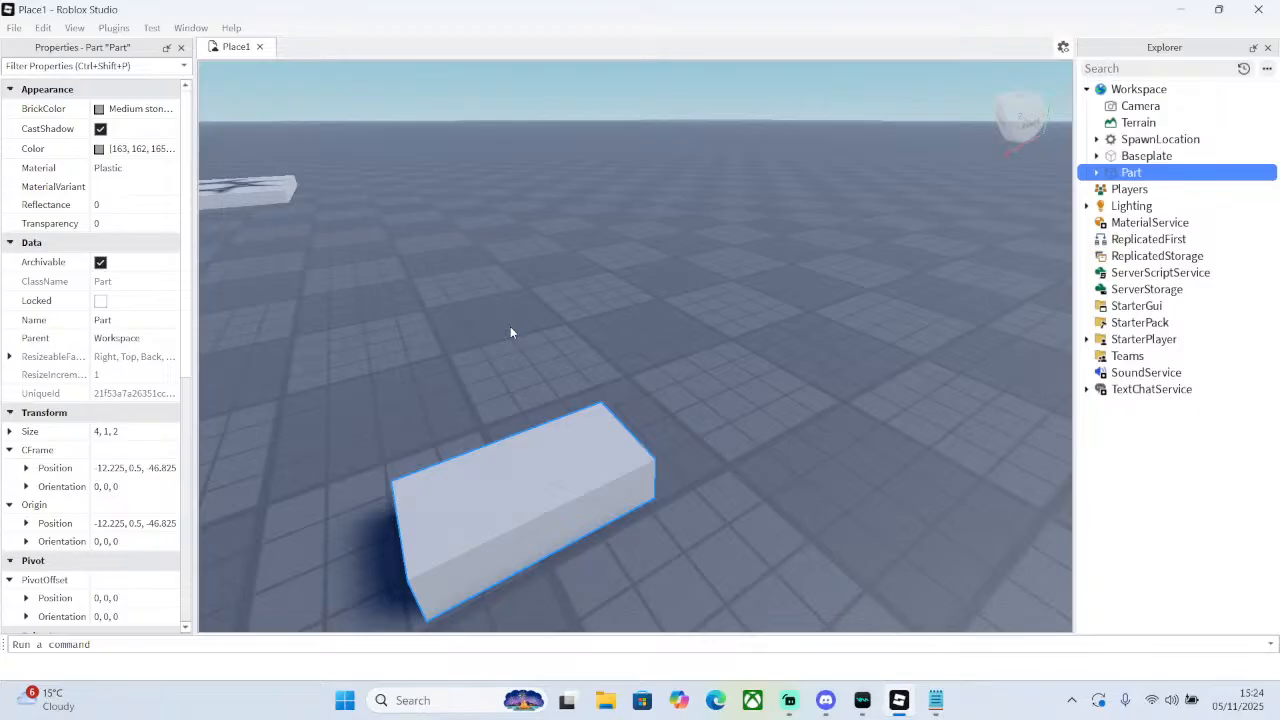
pyautogui.moveTo(597, 380); pyautogui.dragTo(597, 383, button='right')
pyautogui.moveTo(590, 300); pyautogui.dragTo(510, 369)
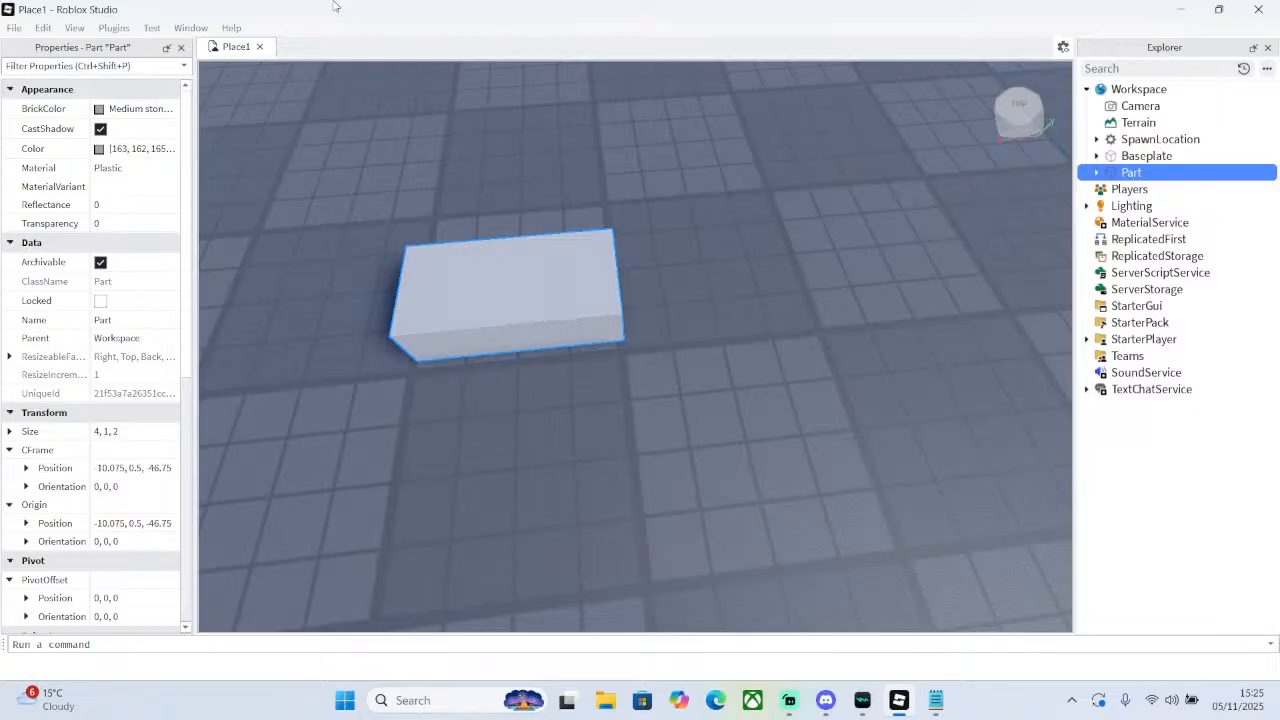
pyautogui.click(190, 27)
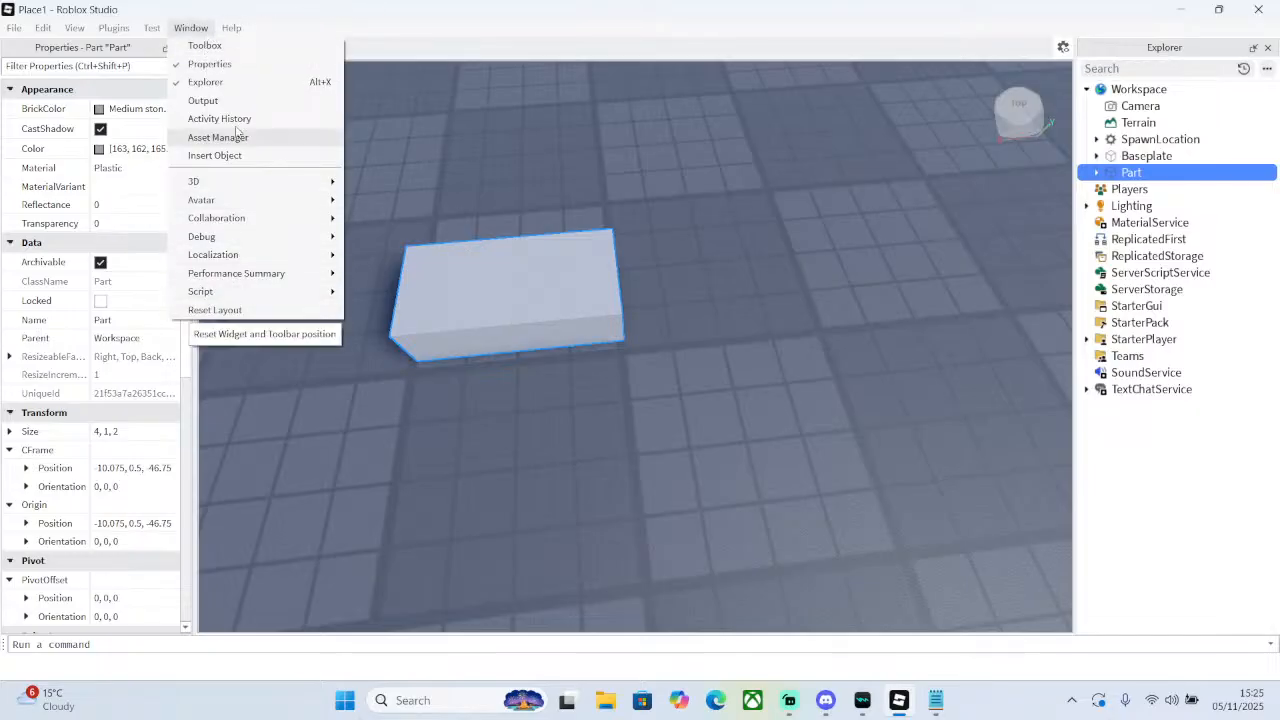
pyautogui.moveTo(163, 32)
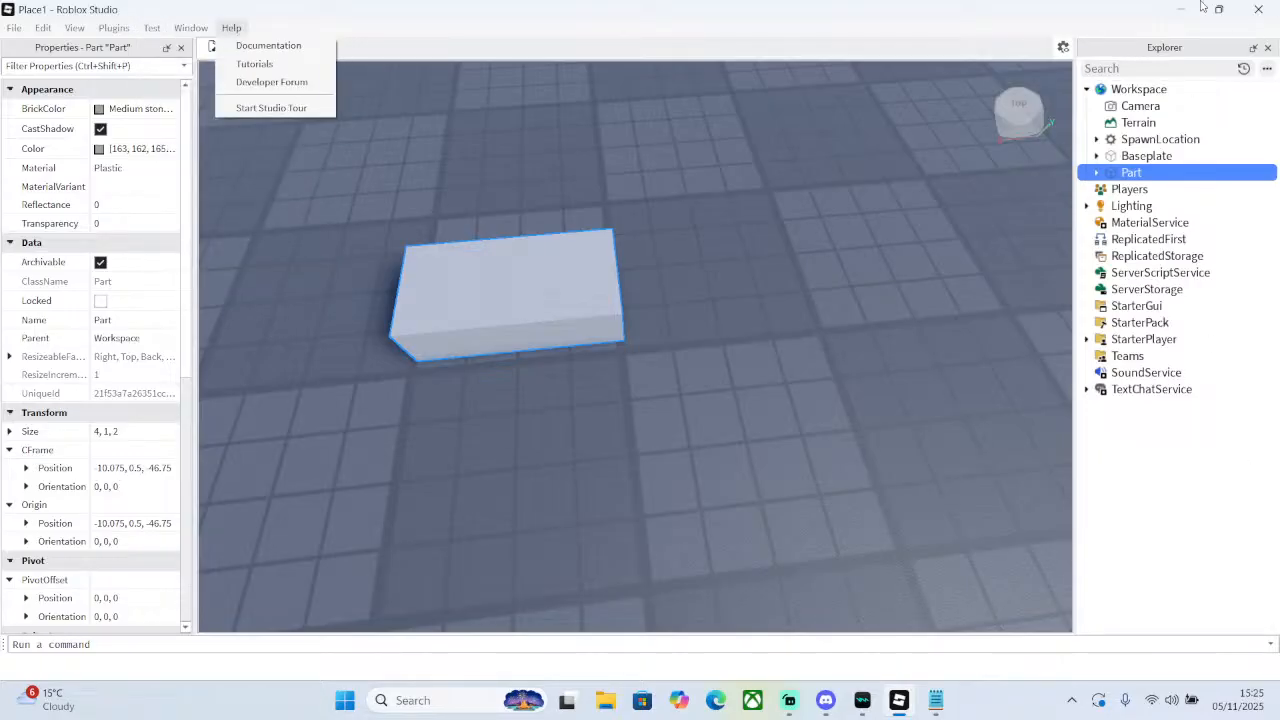
pyautogui.click(455, 25)
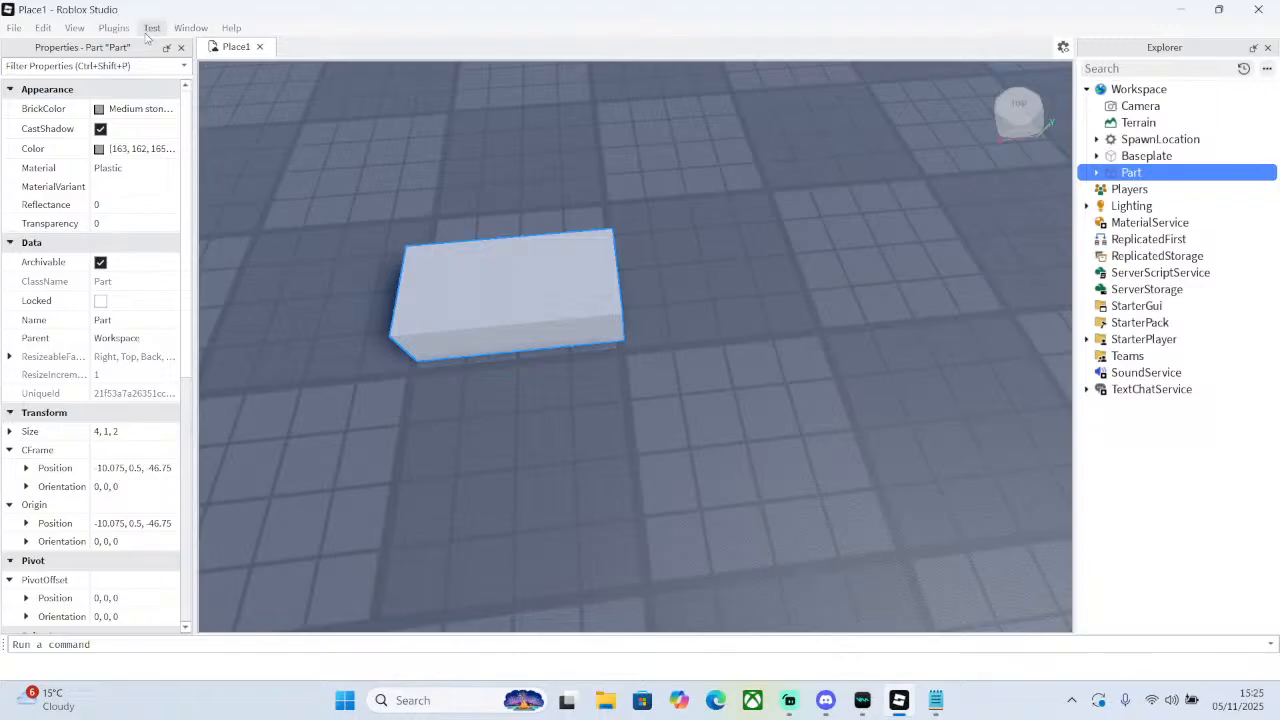
pyautogui.click(105, 28)
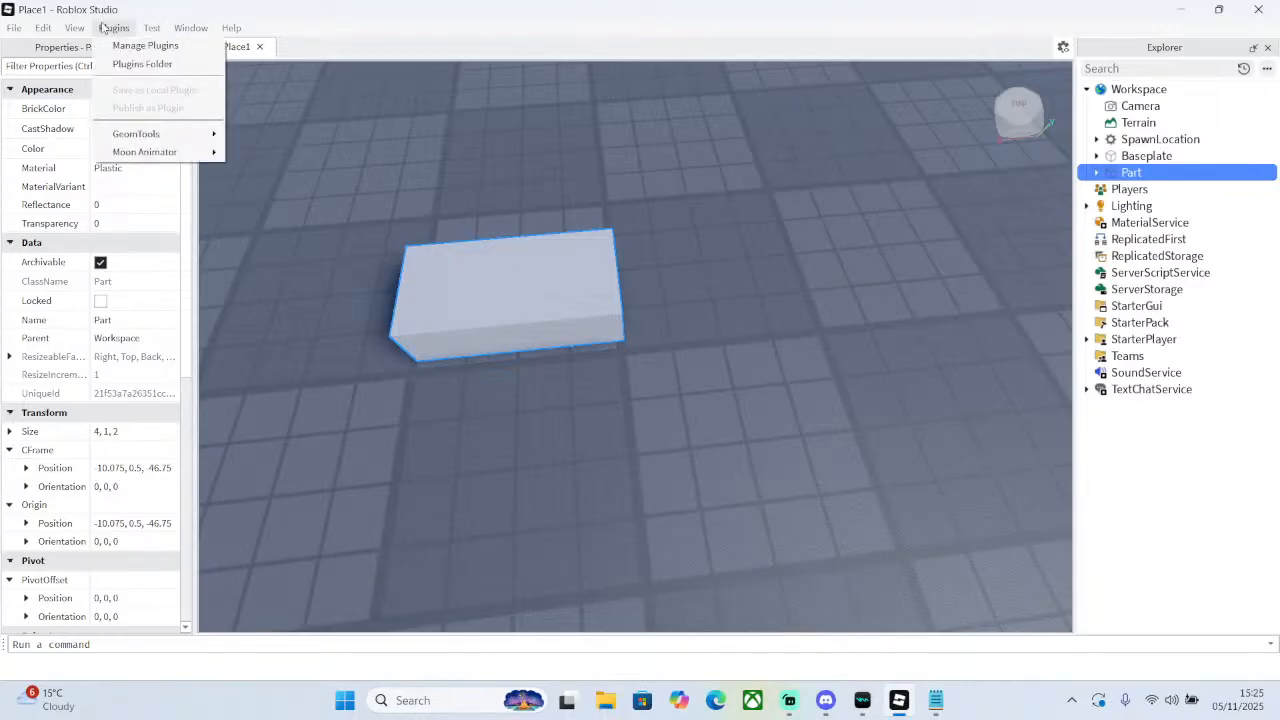
pyautogui.moveTo(66, 27)
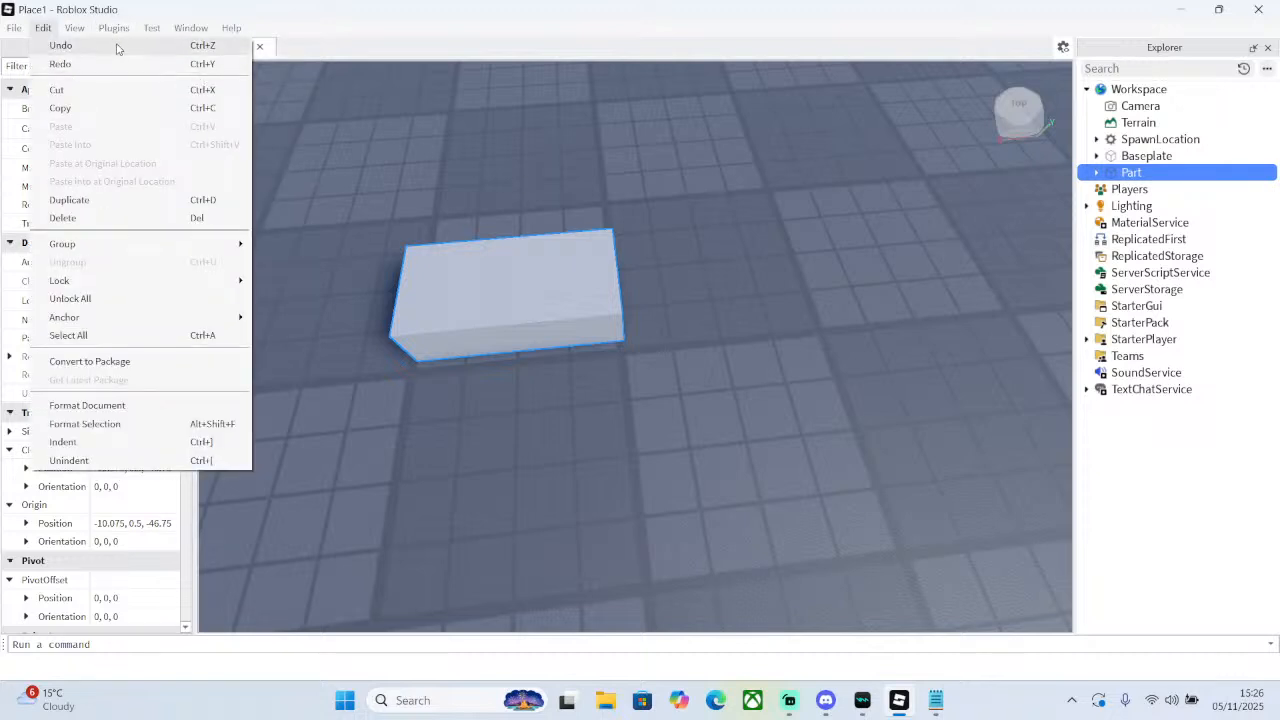
pyautogui.moveTo(204, 28)
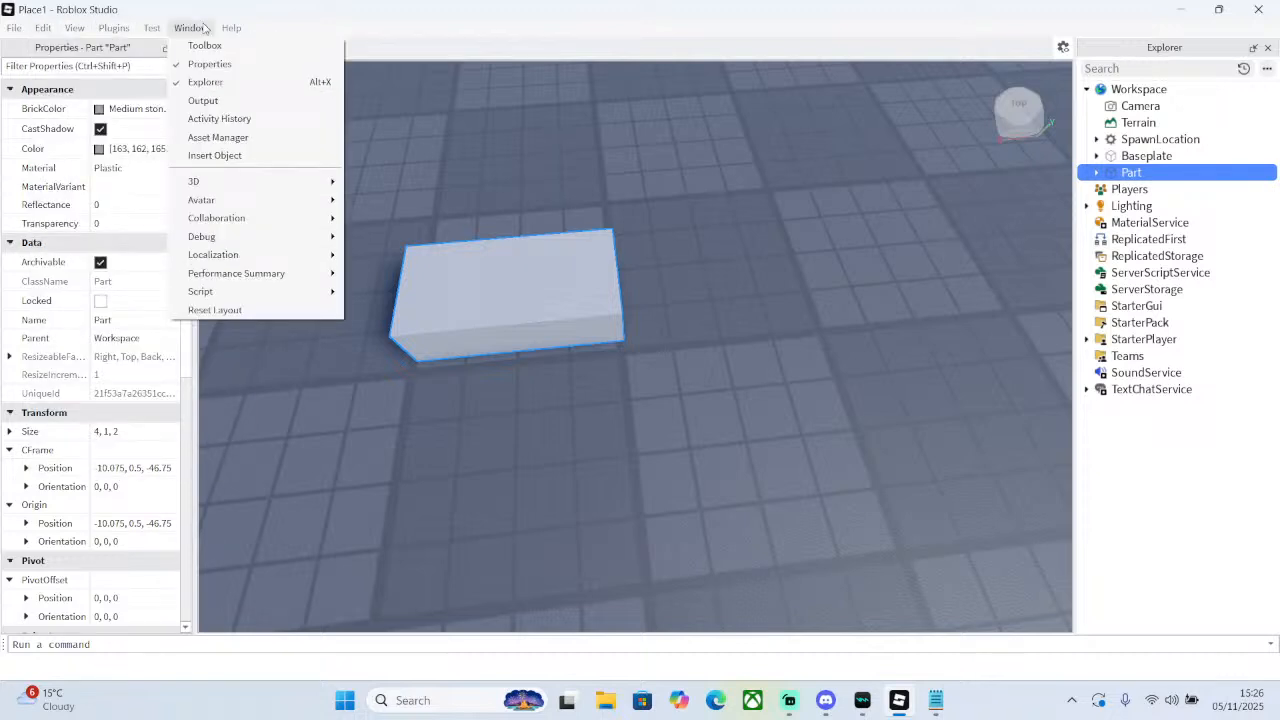
# - Delete the selected part from the Workspace
pyautogui.click(540, 268)
pyautogui.rightClick(540, 268)
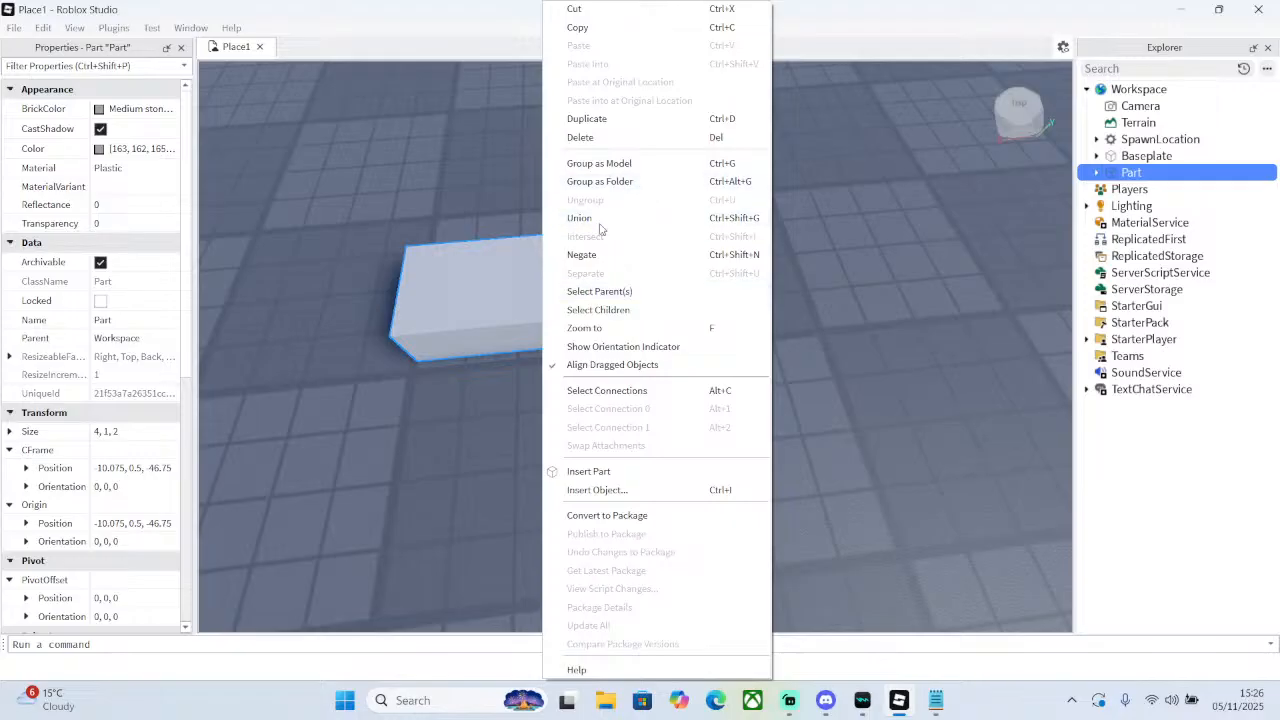
pyautogui.click(614, 140)
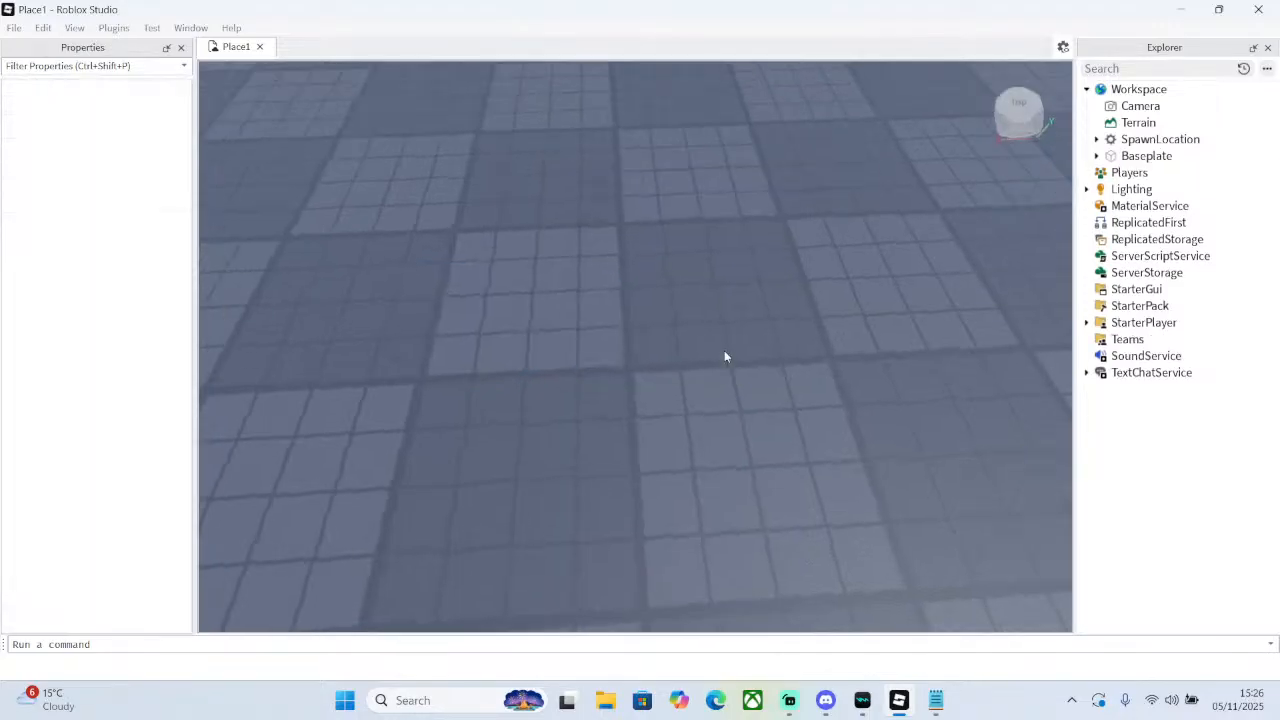
# - Select the SpawnLocation on the baseplate and delete it
pyautogui.moveTo(724, 350); pyautogui.dragTo(724, 350, button='right')
pyautogui.click(734, 492)
pyautogui.moveTo(702, 418); pyautogui.dragTo(702, 418, button='right')
pyautogui.rightClick(672, 436)
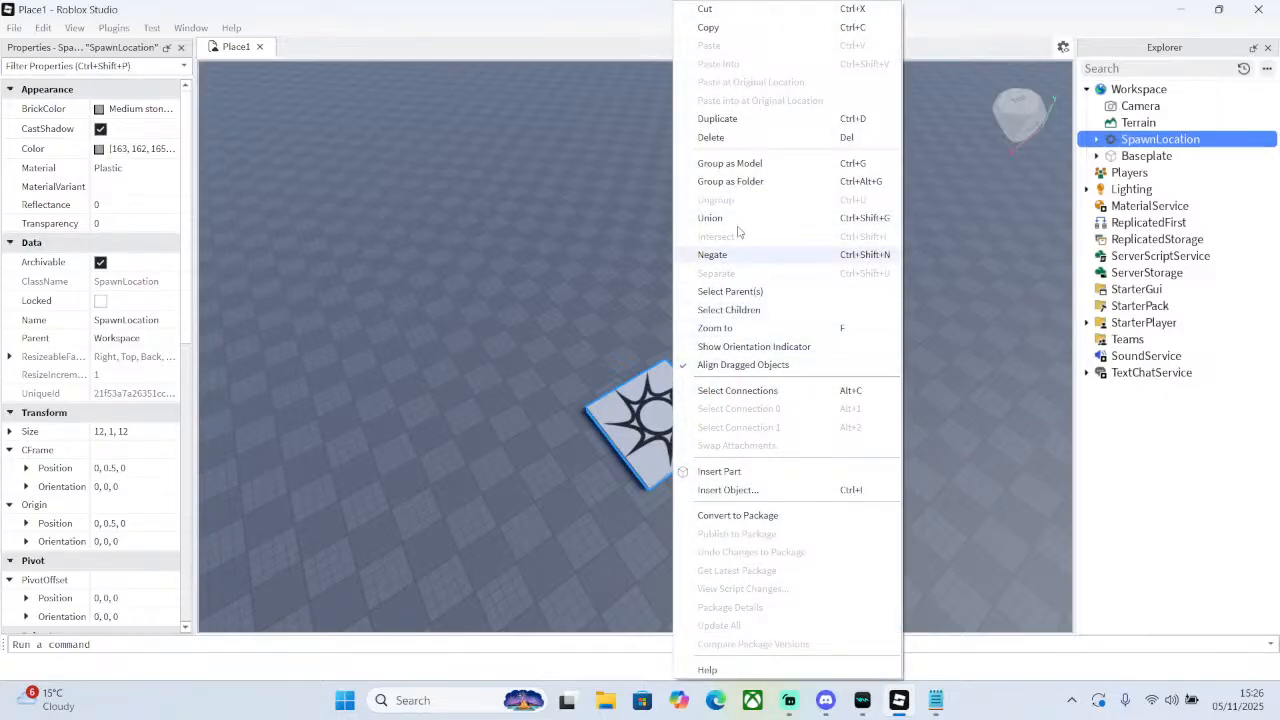
pyautogui.click(718, 139)
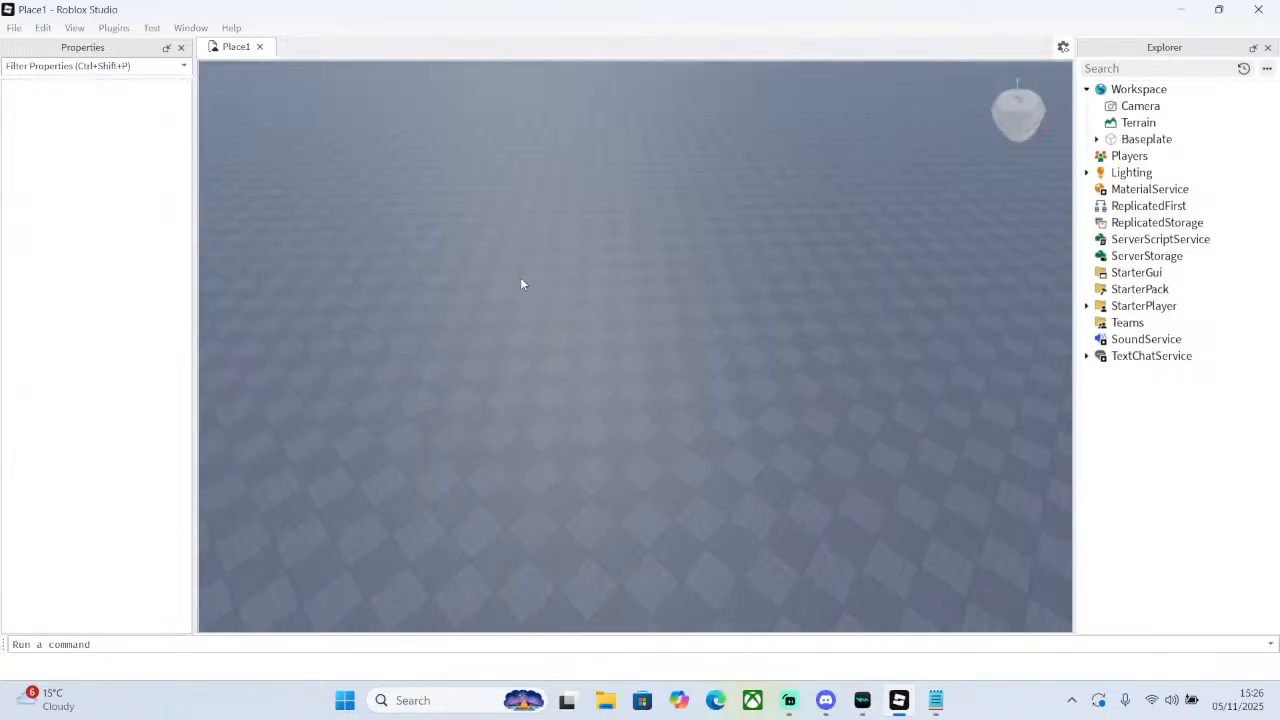
pyautogui.moveTo(728, 391); pyautogui.dragTo(729, 397, button='right')
pyautogui.scroll(5, 729, 391)
pyautogui.click(113, 27)
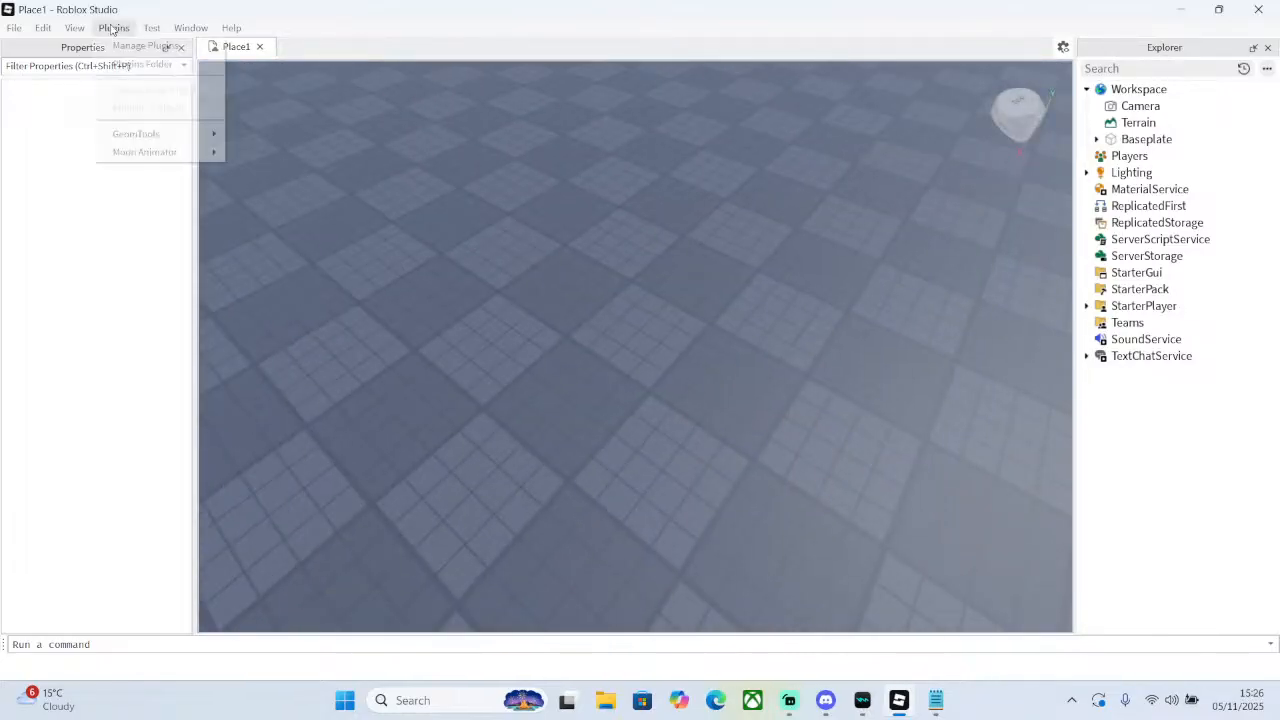
pyautogui.click(190, 27)
pyautogui.click(231, 27)
pyautogui.moveTo(191, 30)
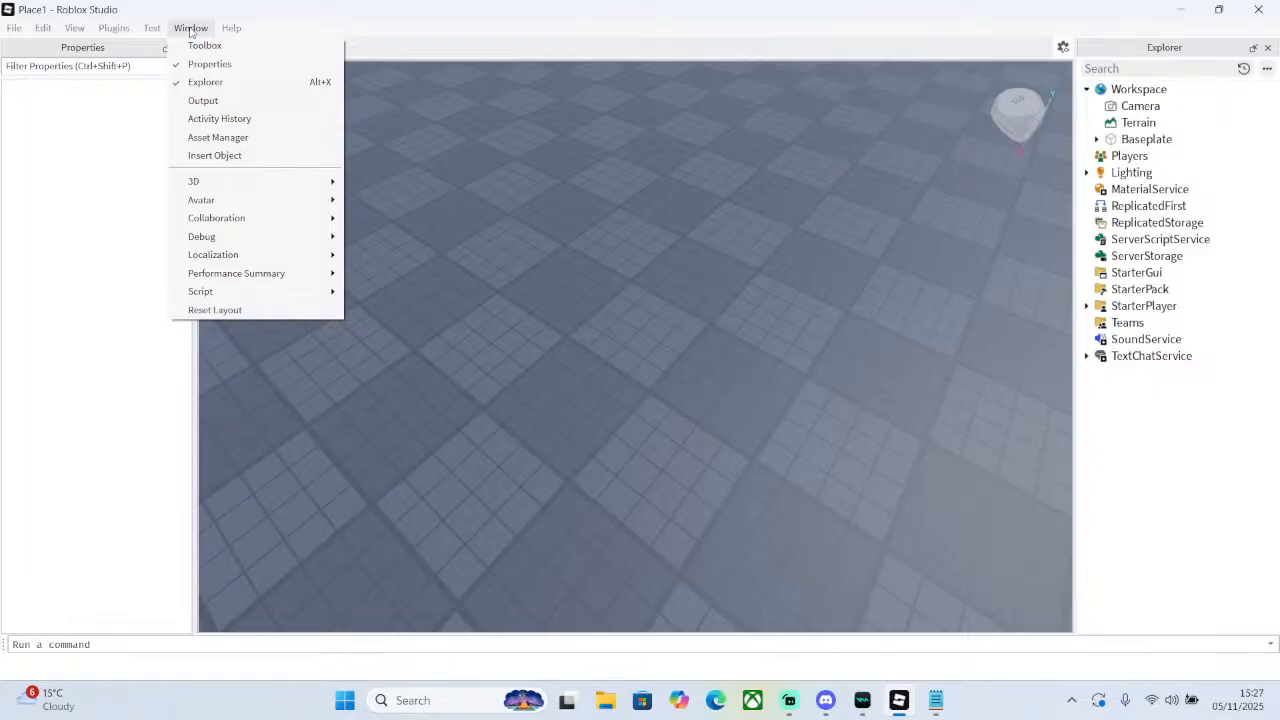
pyautogui.moveTo(113, 32)
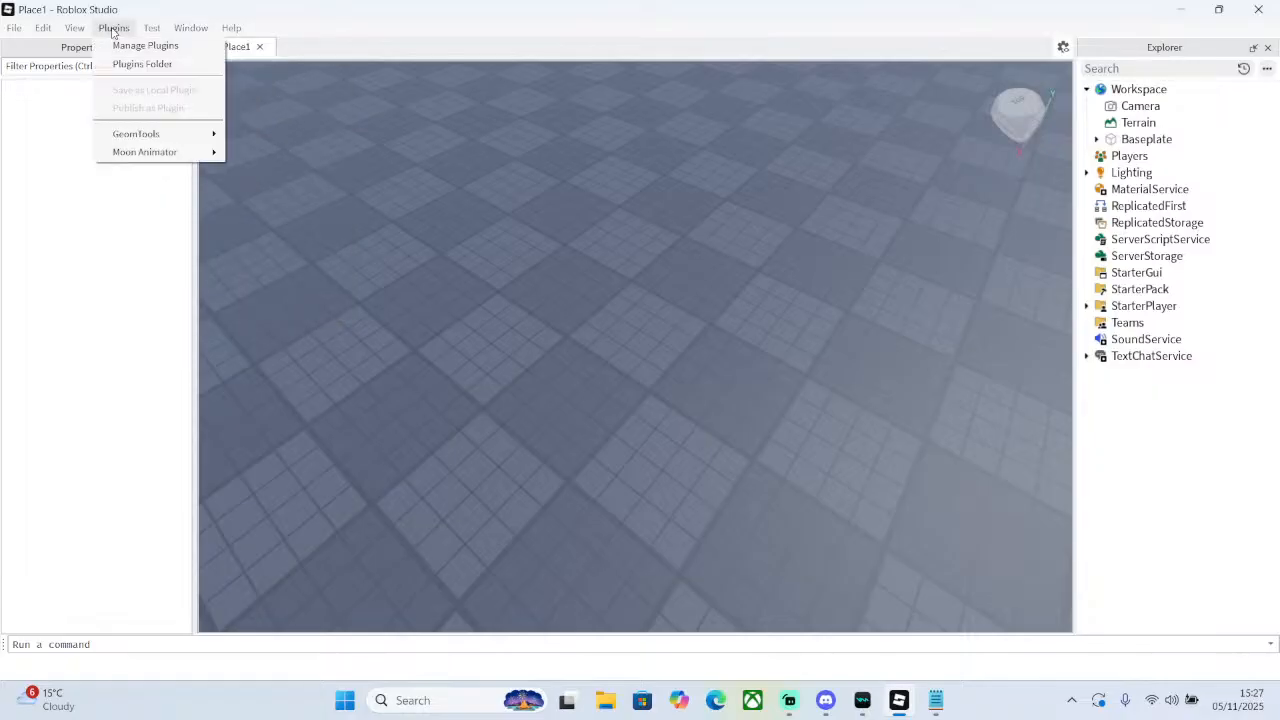
pyautogui.click(113, 28)
pyautogui.click(113, 28)
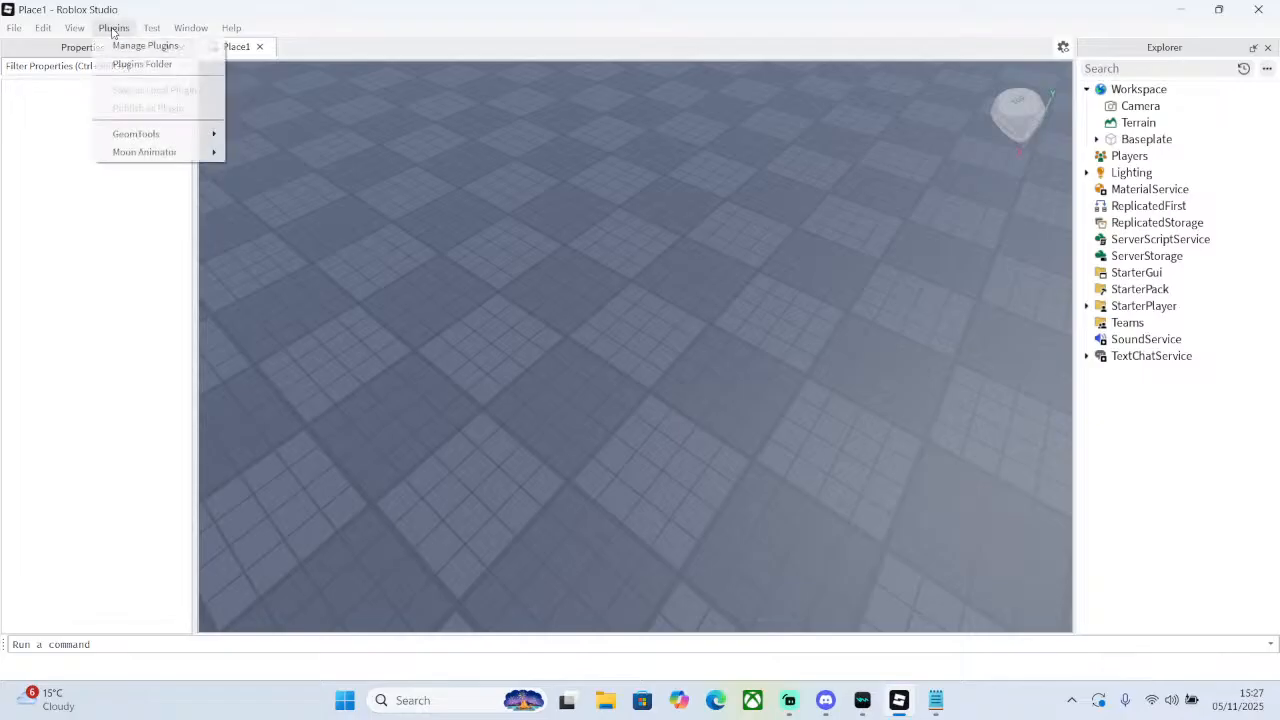
pyautogui.click(113, 30)
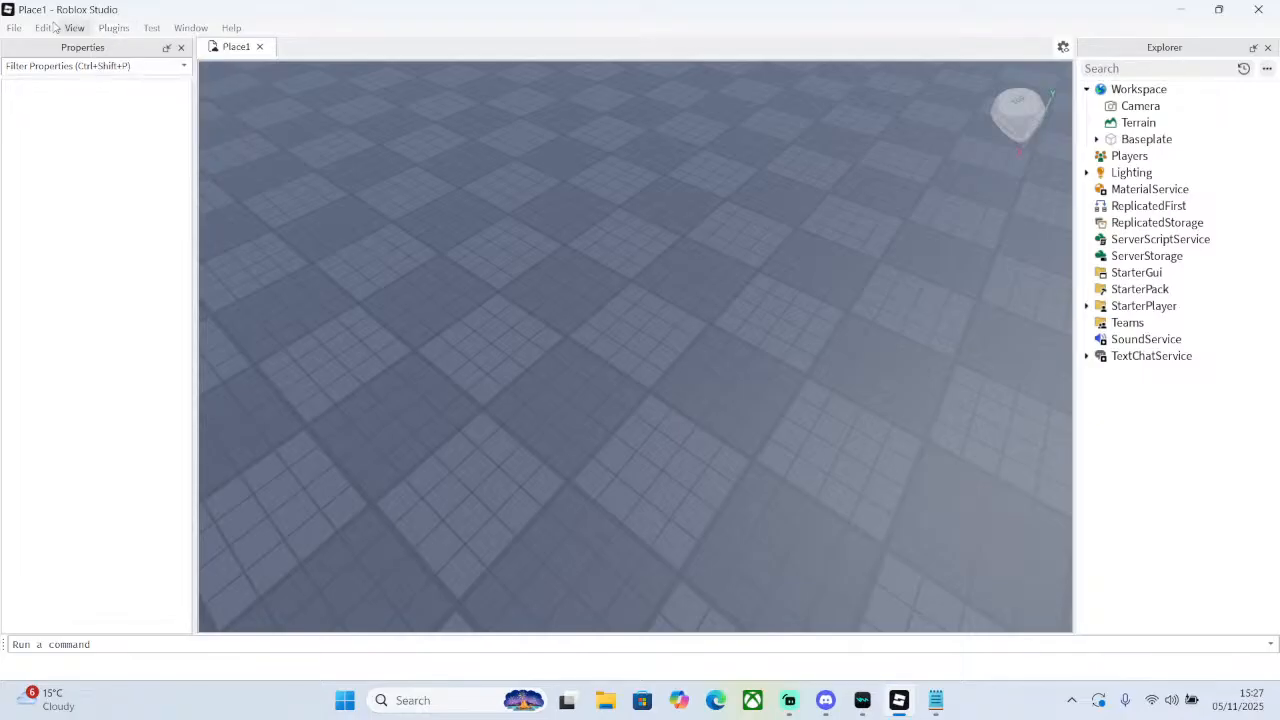
pyautogui.click(73, 28)
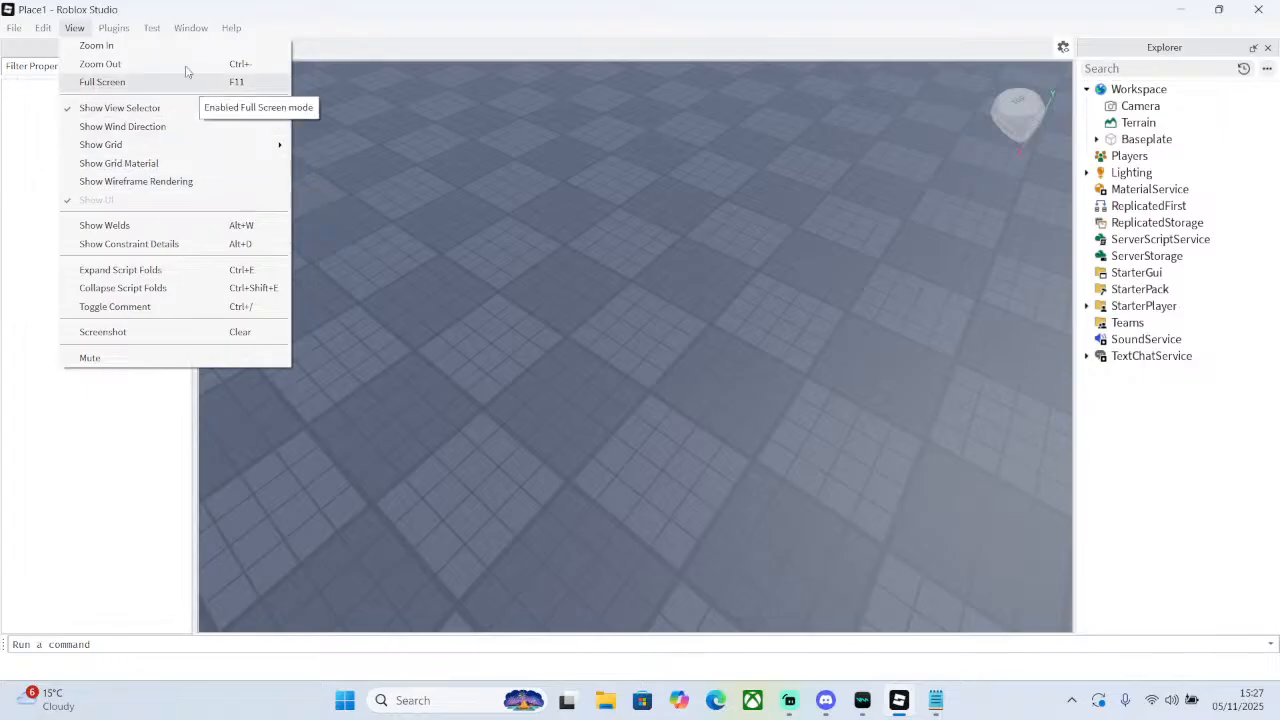
# - Look through the view options, then close Roblox Studio without saving the changes to Place1
pyautogui.moveTo(223, 145)
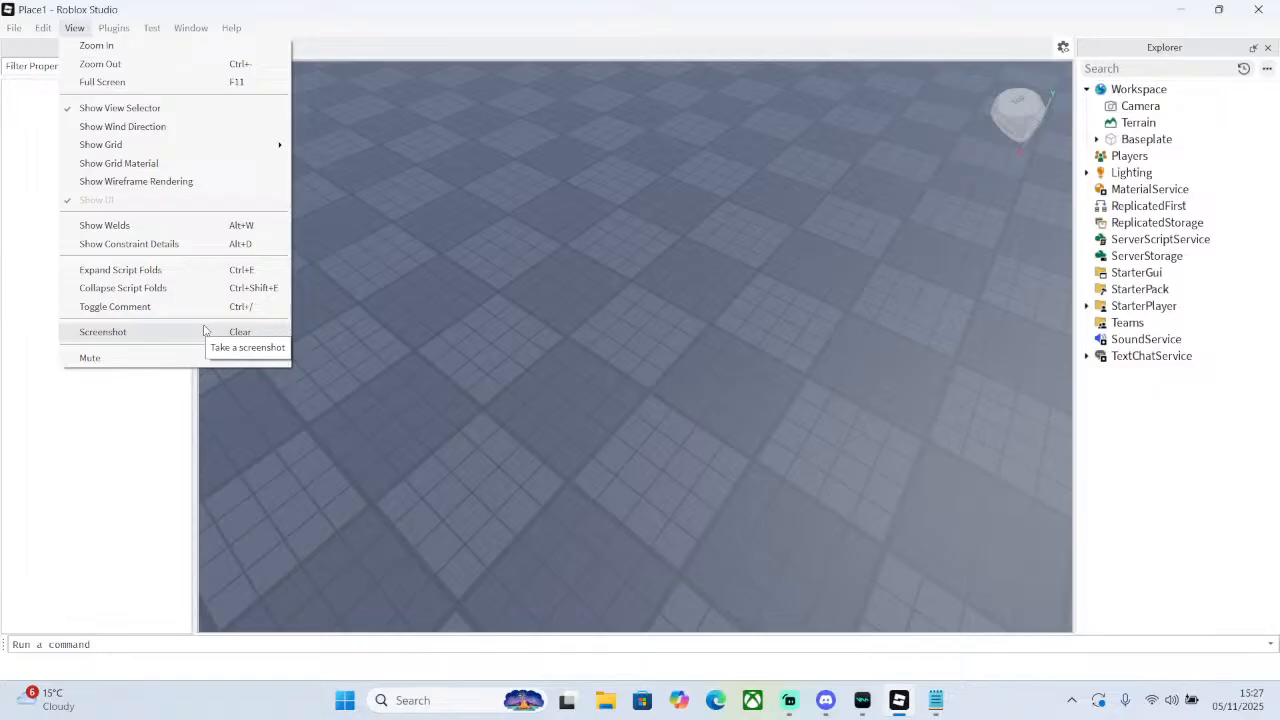
pyautogui.click(643, 277)
pyautogui.click(1258, 9)
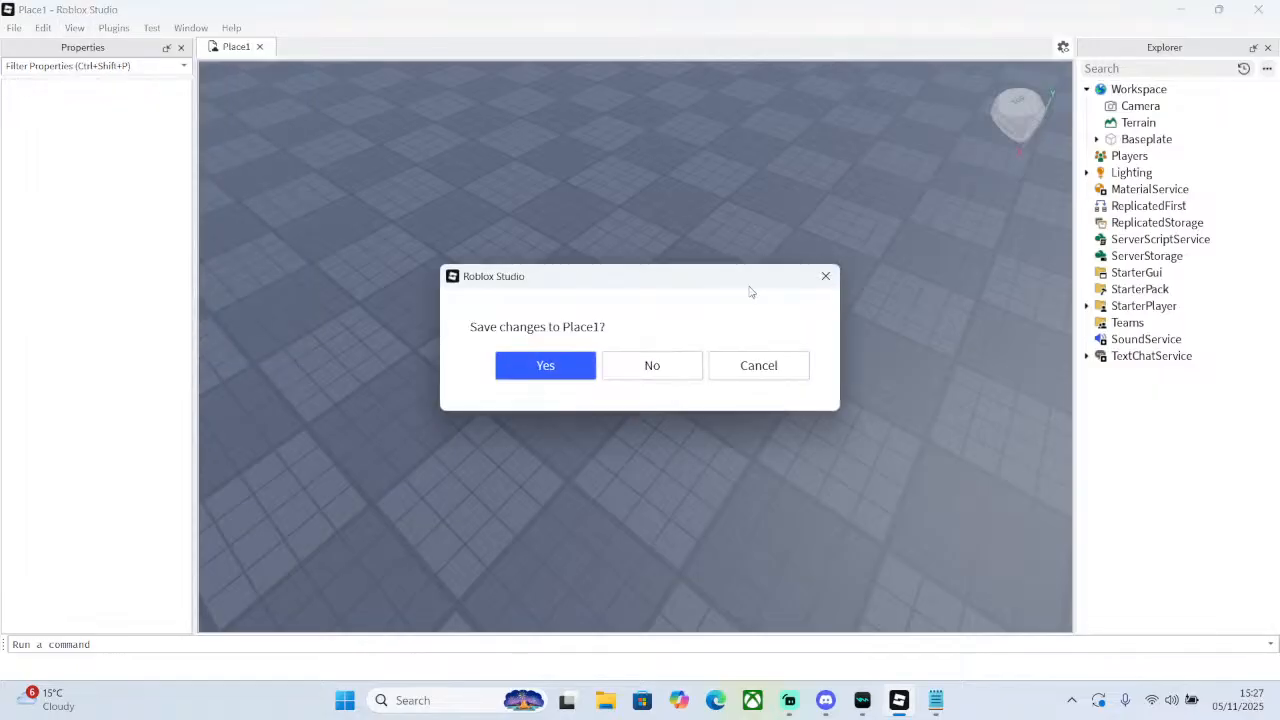
pyautogui.click(646, 358)
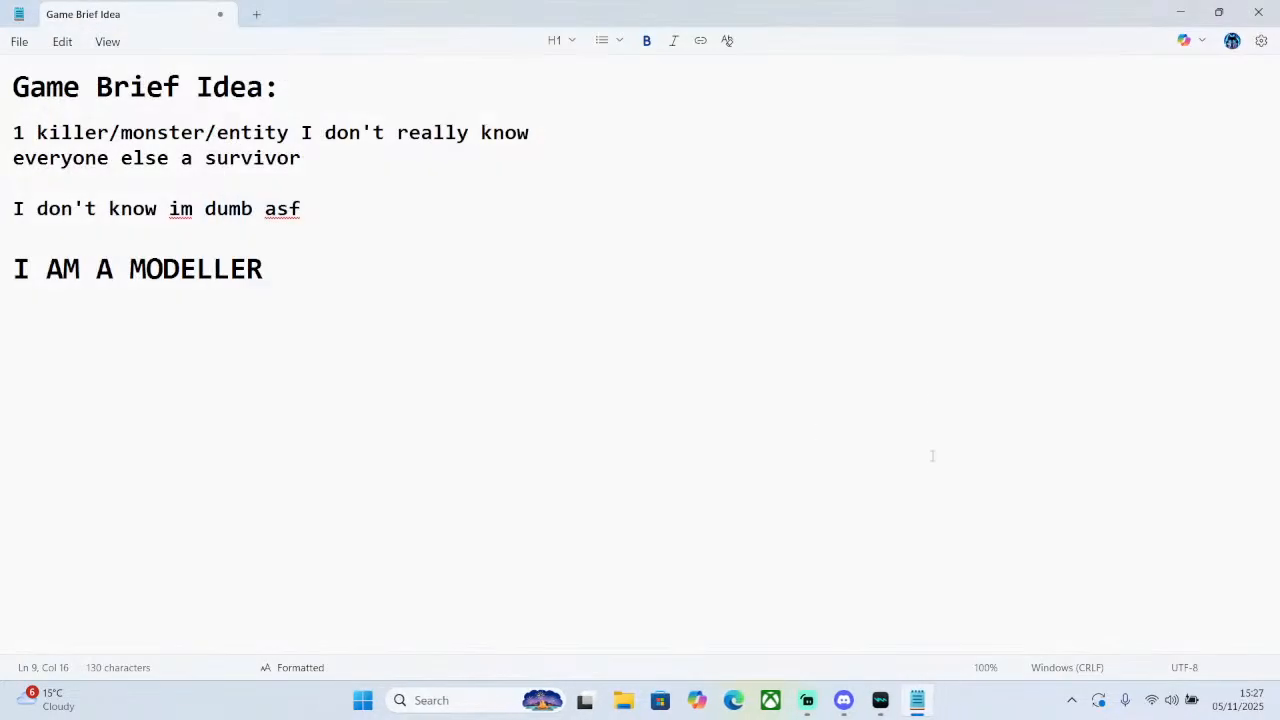
# - Clear the open windows off the desktop, relaunch Roblox Studio and create a new place from the Baseplate template
pyautogui.click(1180, 11)
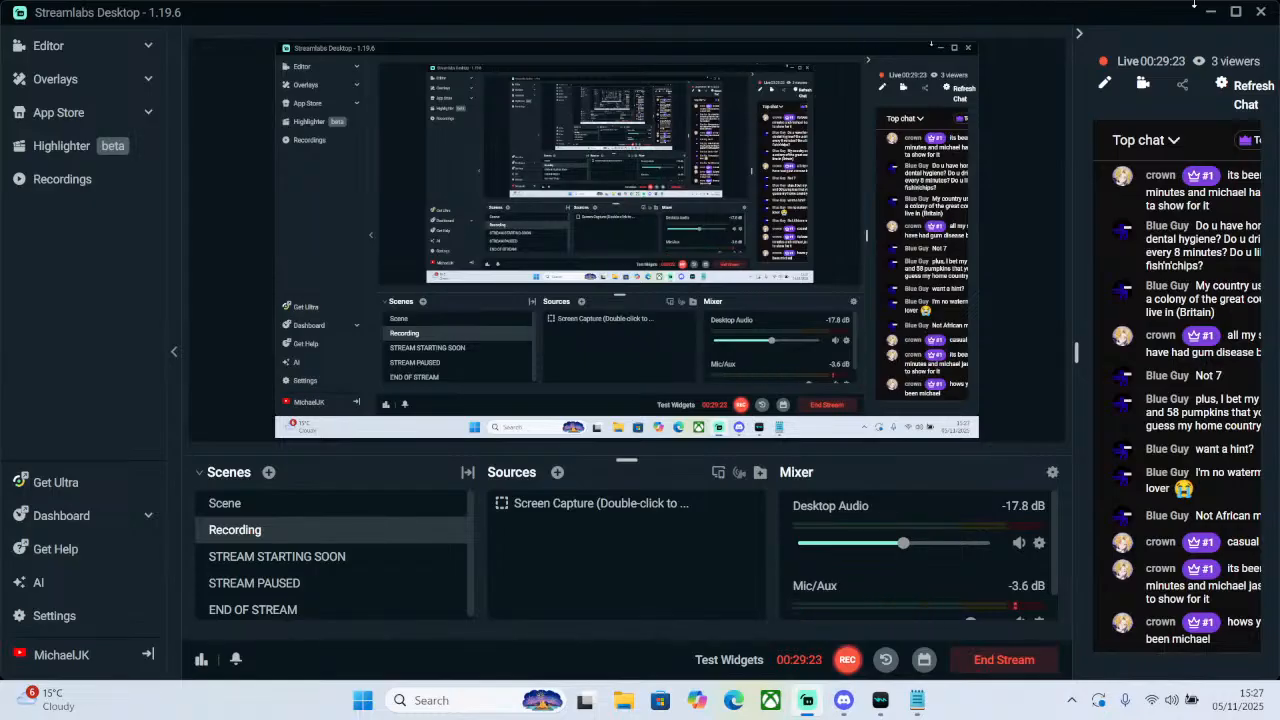
pyautogui.click(845, 705)
pyautogui.click(1216, 11)
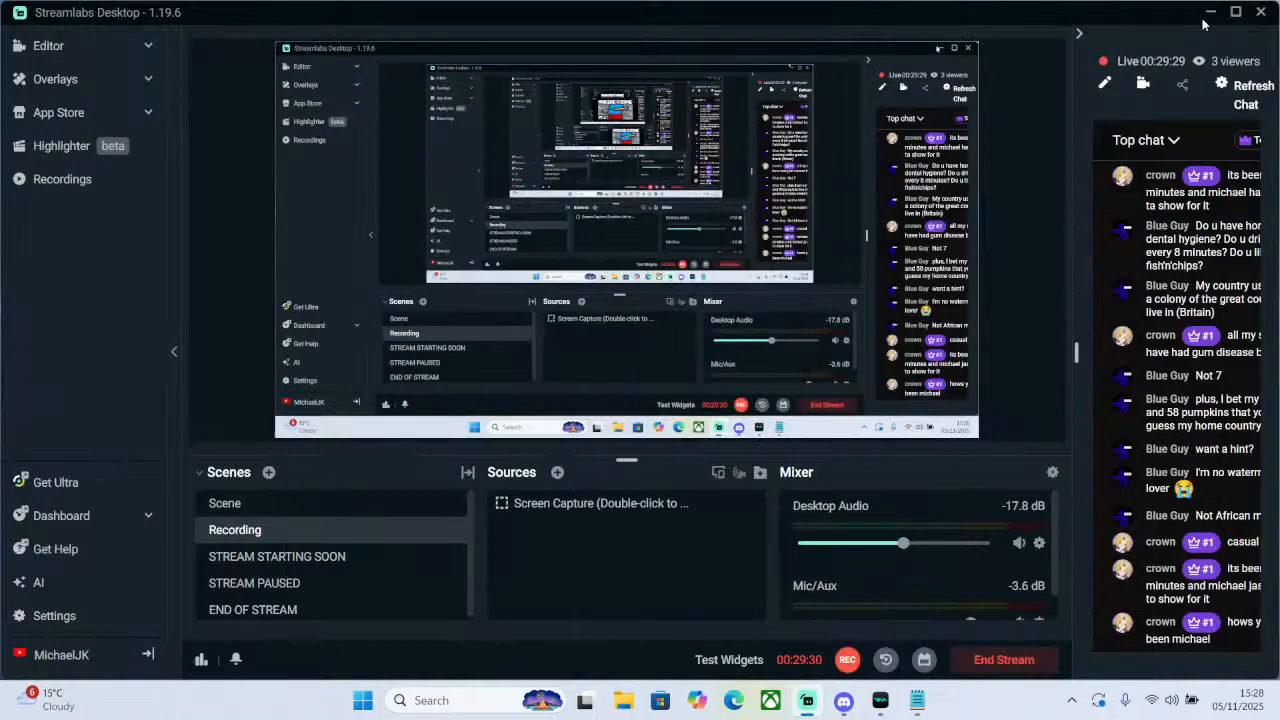
pyautogui.click(1212, 13)
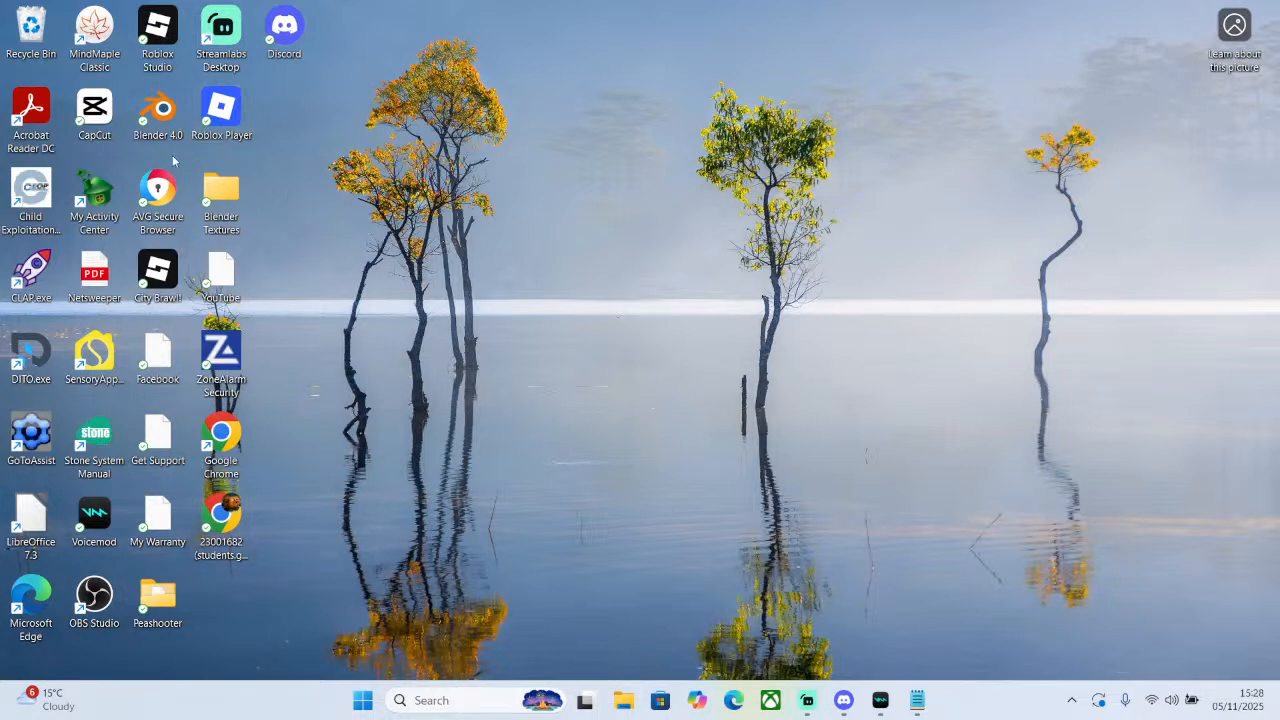
pyautogui.doubleClick(142, 37)
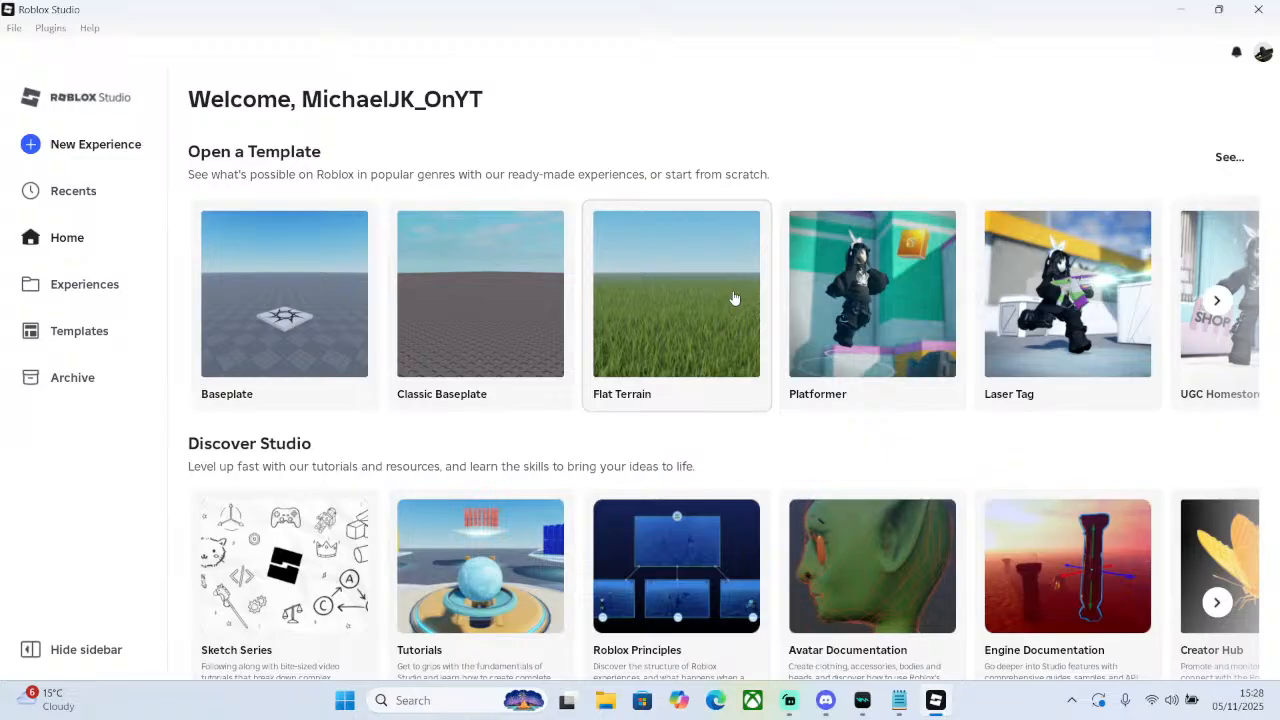
pyautogui.click(330, 286)
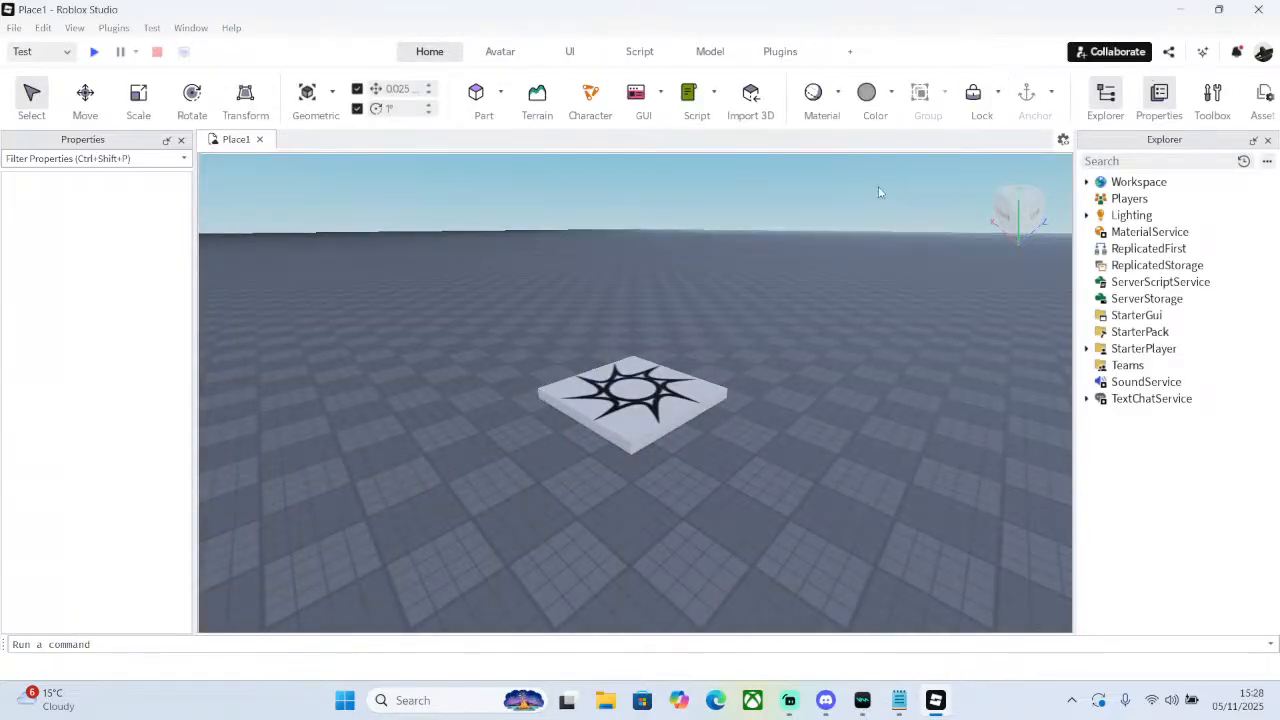
# - Select the SpawnLocation on the new baseplate and delete it
pyautogui.moveTo(384, 163); pyautogui.dragTo(469, 198, button='right')
pyautogui.click(740, 410)
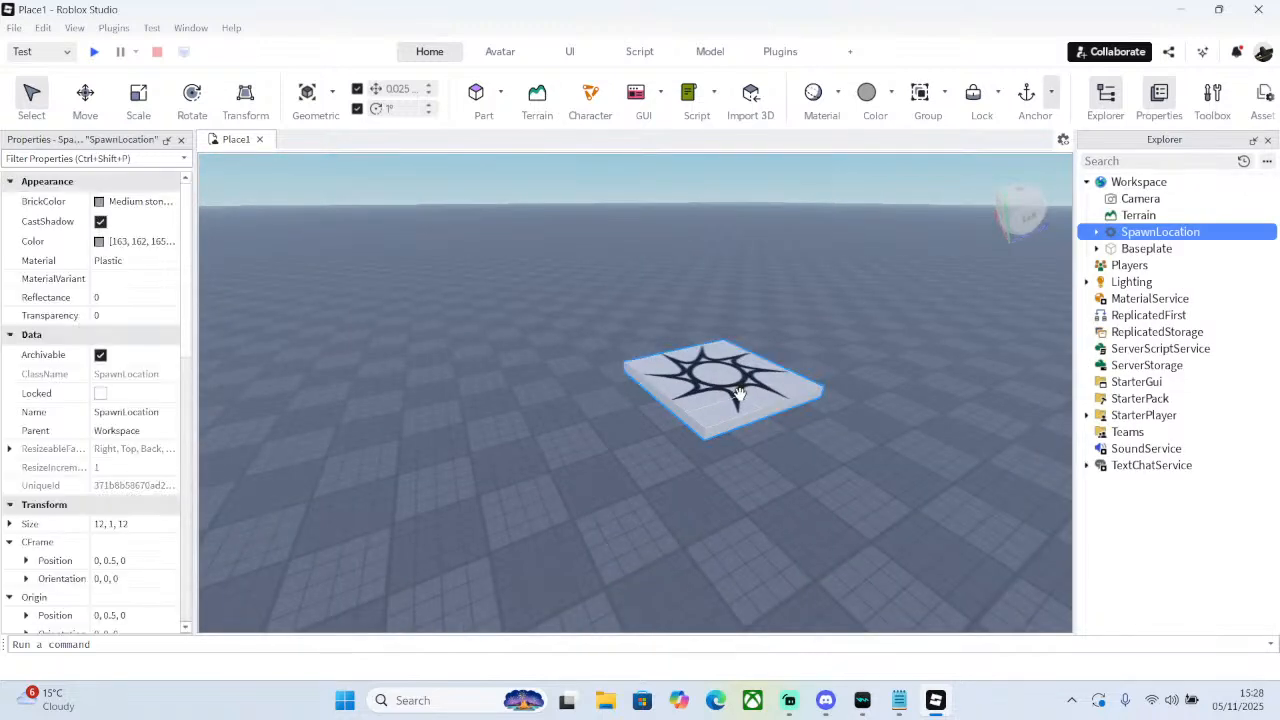
pyautogui.rightClick(757, 425)
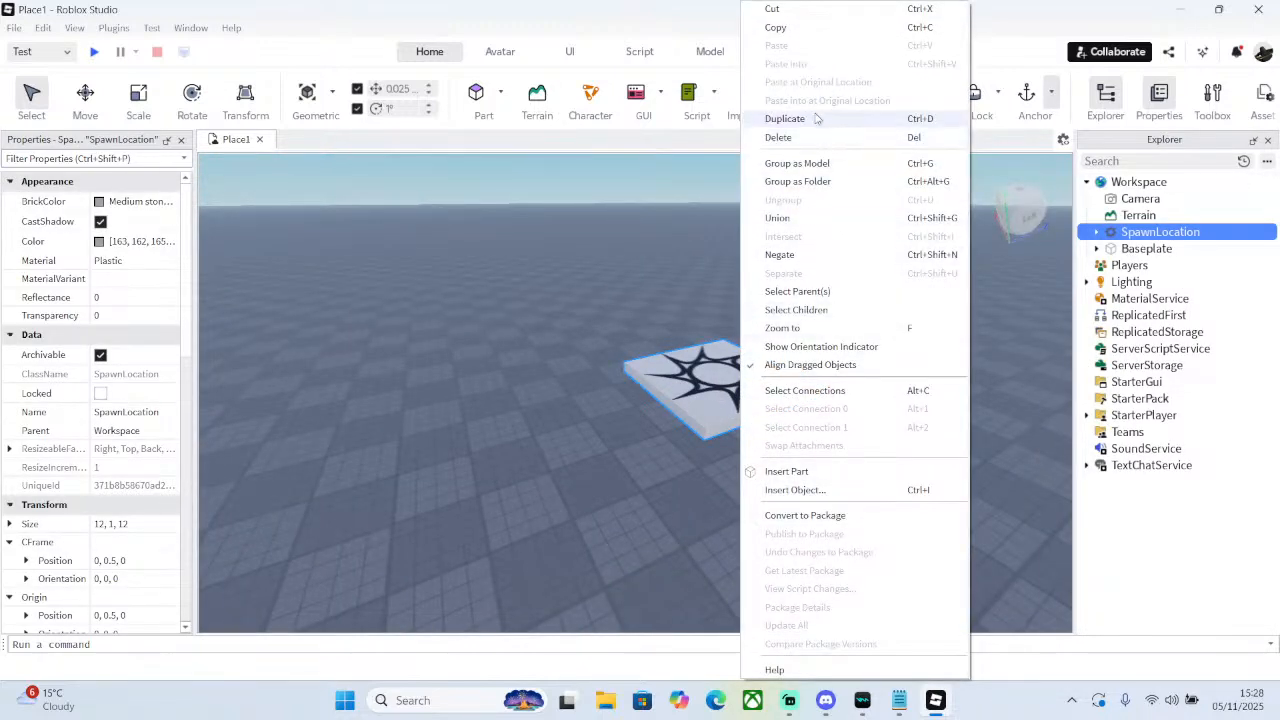
pyautogui.click(788, 137)
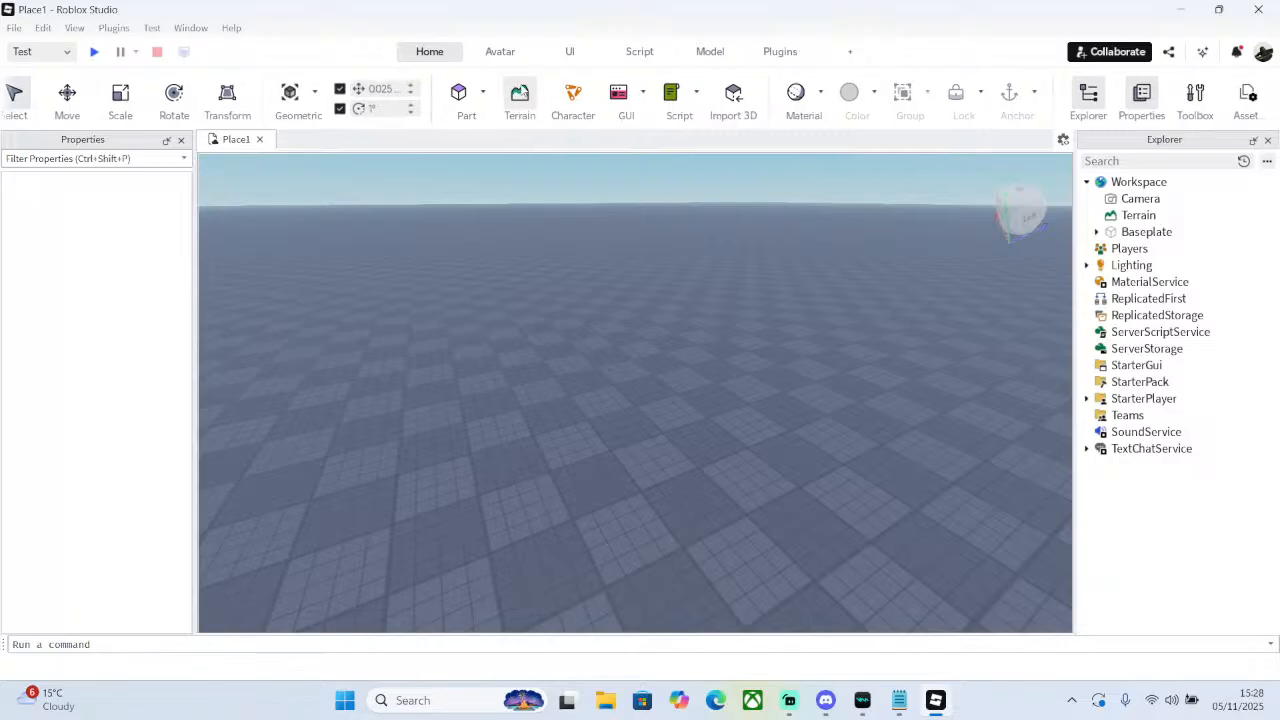
# - Insert a part and set the snapping increments to 1 stud for movement and 45° for rotation
pyautogui.click(464, 93)
pyautogui.moveTo(700, 357); pyautogui.dragTo(700, 357, button='right')
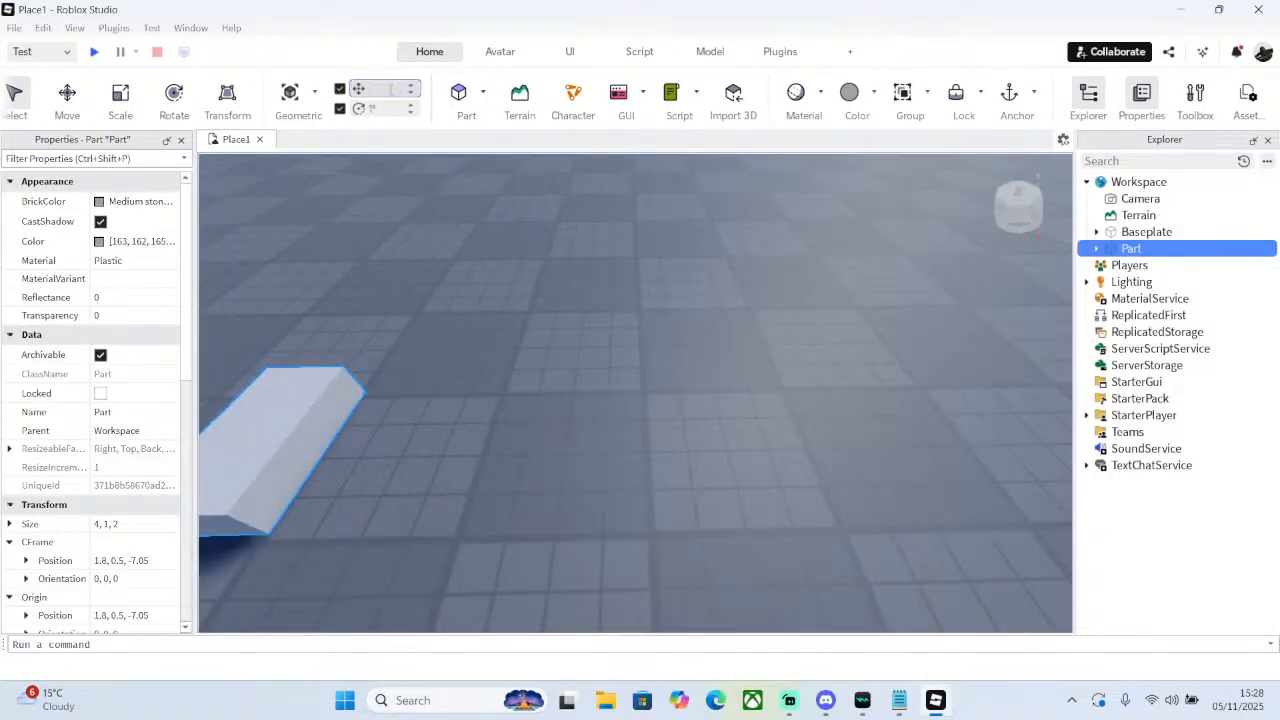
pyautogui.click(375, 107)
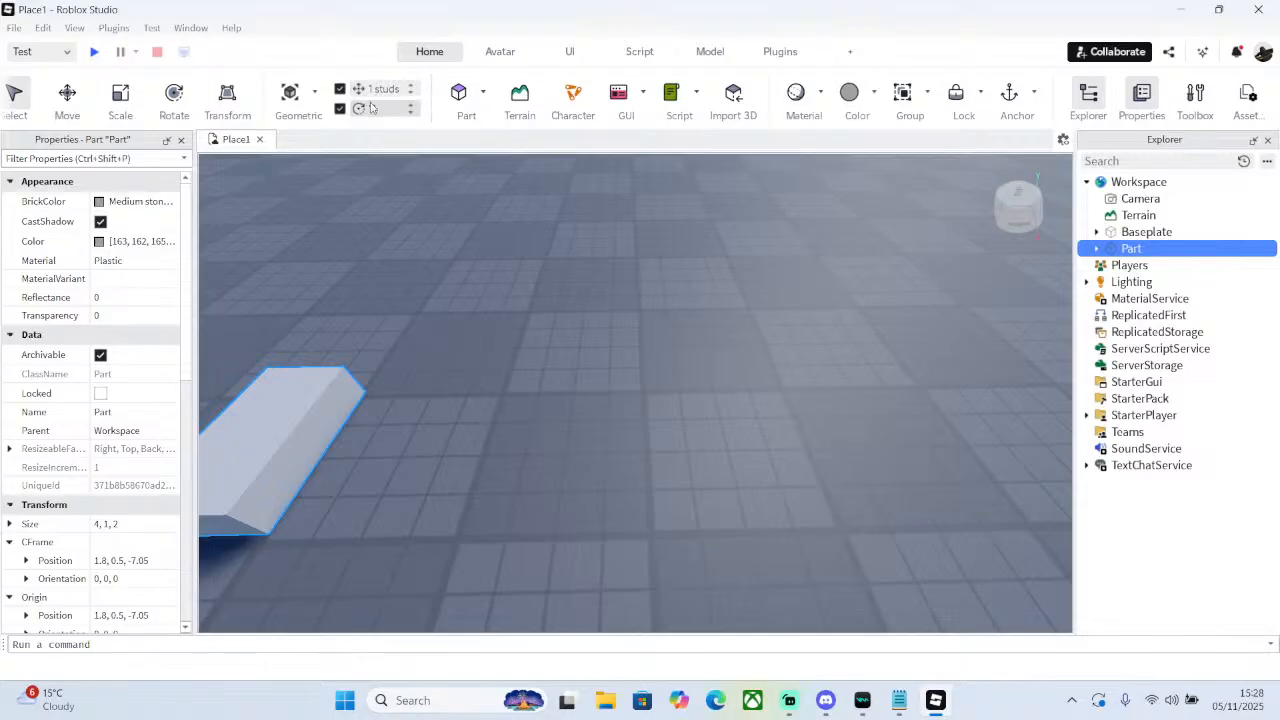
pyautogui.write('45')
pyautogui.press('Return')
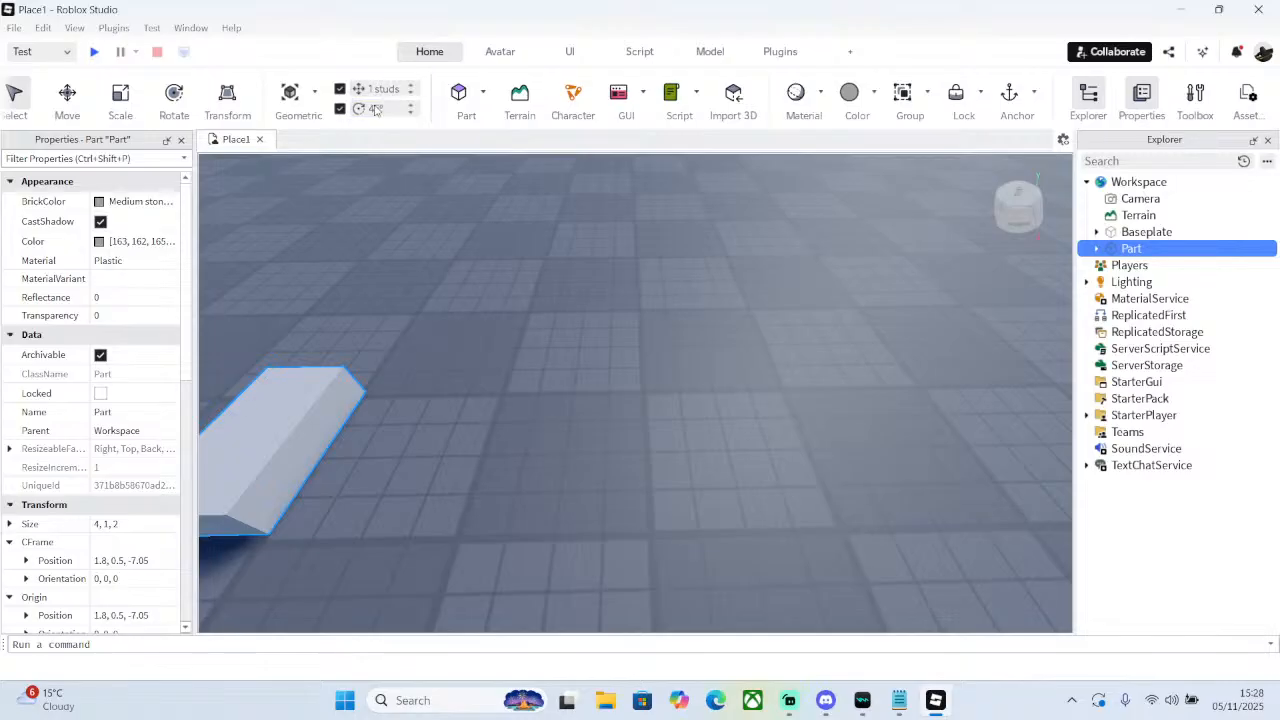
# - Activate the Scale tool for the part and shift the part to 2, 0.5, -9 on the baseplate
pyautogui.scroll(-5, 660, 362)
pyautogui.moveTo(662, 362); pyautogui.dragTo(662, 362, button='right')
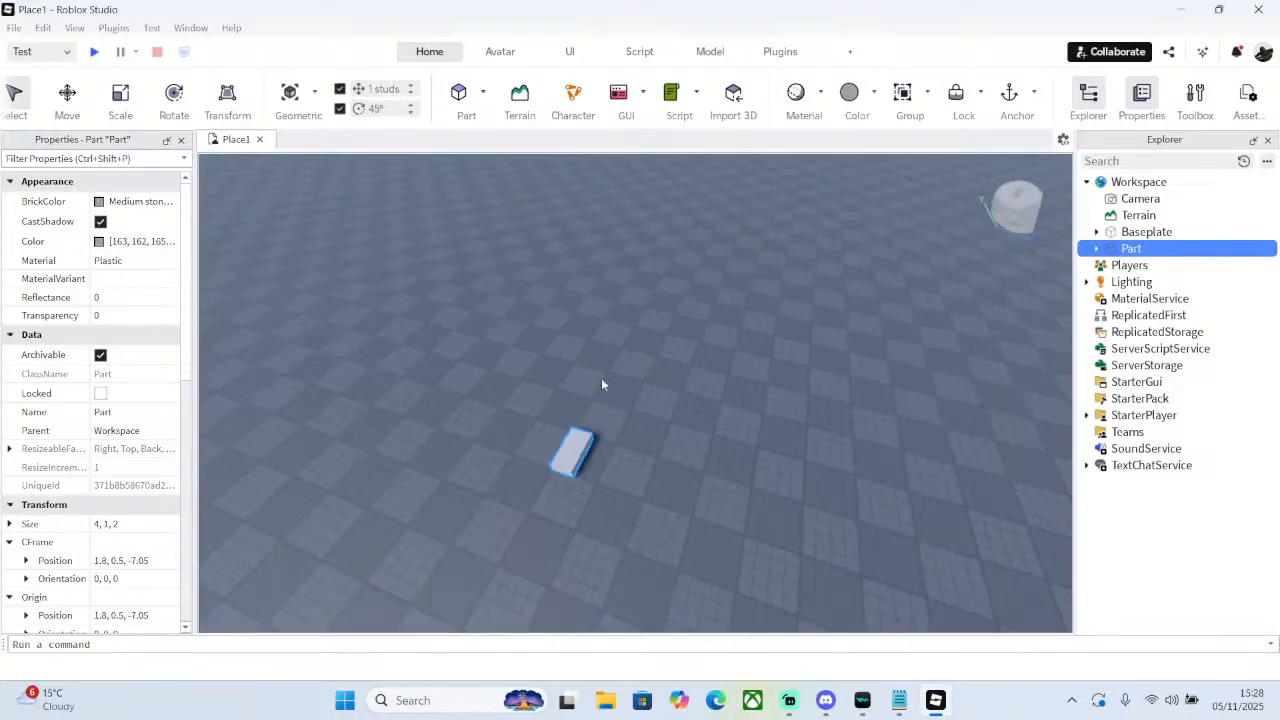
pyautogui.scroll(5, 738, 322)
pyautogui.moveTo(738, 322); pyautogui.dragTo(738, 322, button='right')
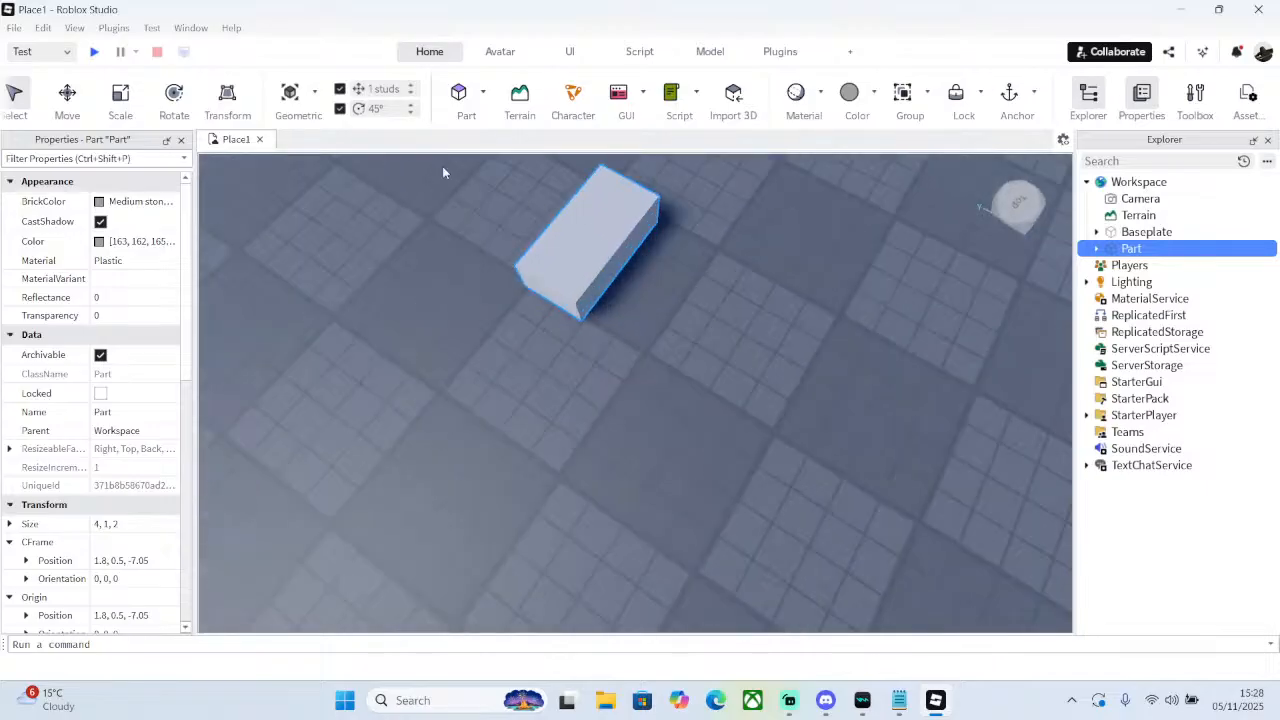
pyautogui.click(126, 110)
pyautogui.moveTo(742, 234); pyautogui.dragTo(740, 232, button='right')
pyautogui.scroll(-4, 740, 234)
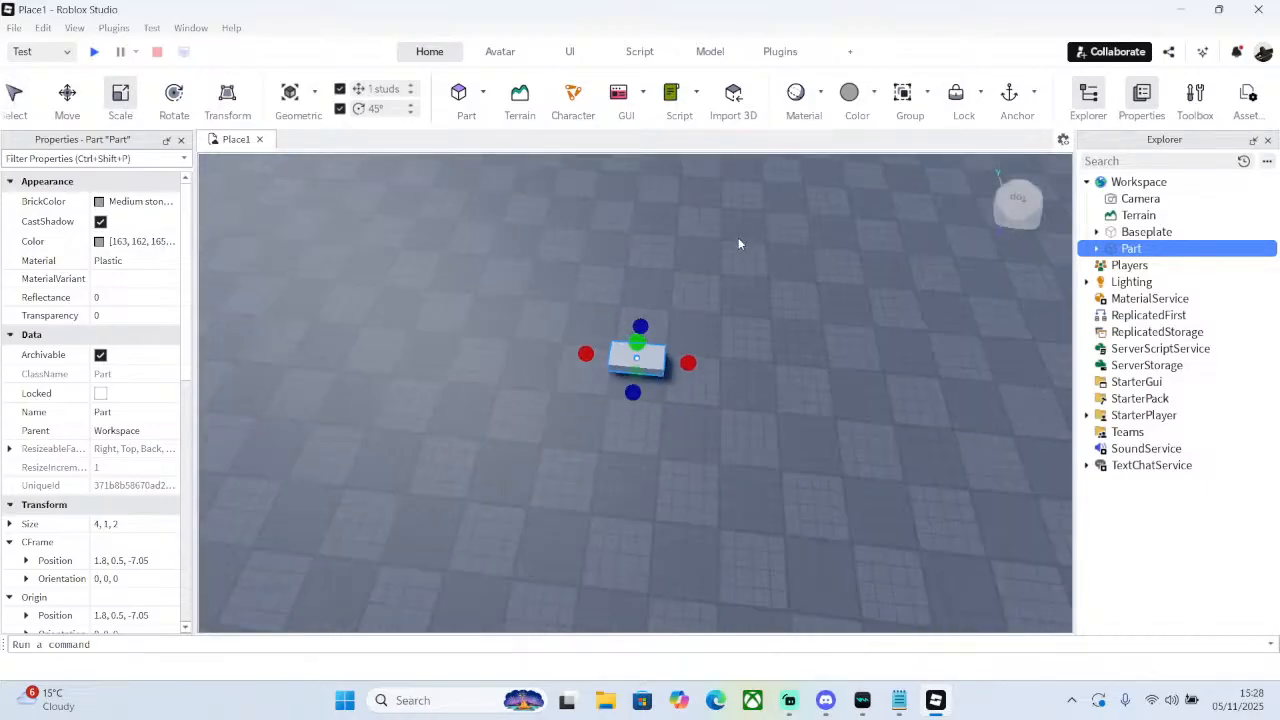
pyautogui.scroll(3, 686, 320)
pyautogui.moveTo(686, 320); pyautogui.dragTo(686, 320, button='right')
pyautogui.moveTo(600, 368); pyautogui.dragTo(592, 313)
pyautogui.moveTo(592, 313); pyautogui.dragTo(592, 313, button='right')
pyautogui.scroll(-3, 592, 313)
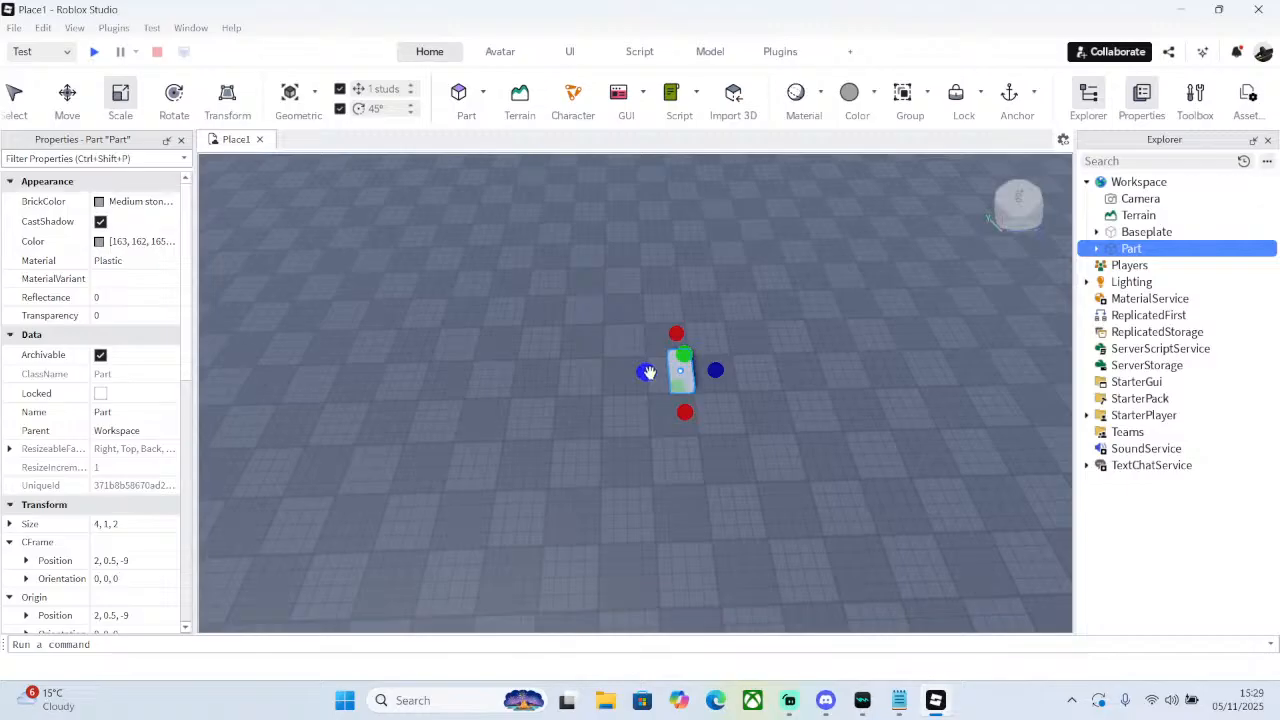
# - Scale the part along Z to 12 studs and along X to 50 studs, and deselect it
pyautogui.moveTo(646, 370); pyautogui.dragTo(537, 367)
pyautogui.moveTo(615, 343); pyautogui.dragTo(615, 343, button='right')
pyautogui.scroll(-3, 615, 343)
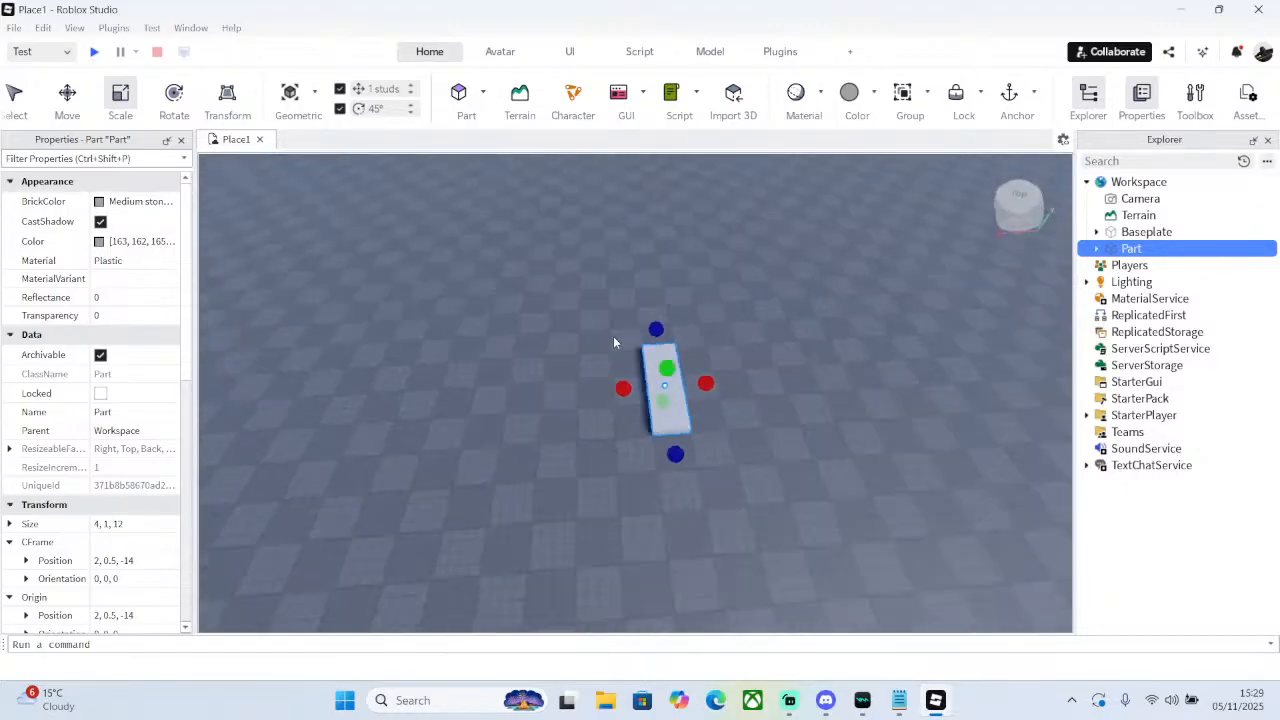
pyautogui.moveTo(613, 389); pyautogui.dragTo(300, 423)
pyautogui.click(586, 357)
# - Examine the enlarged slab on the baseplate from several angles and distances
pyautogui.moveTo(586, 357); pyautogui.dragTo(586, 357, button='right')
pyautogui.press('w')
pyautogui.press('s')
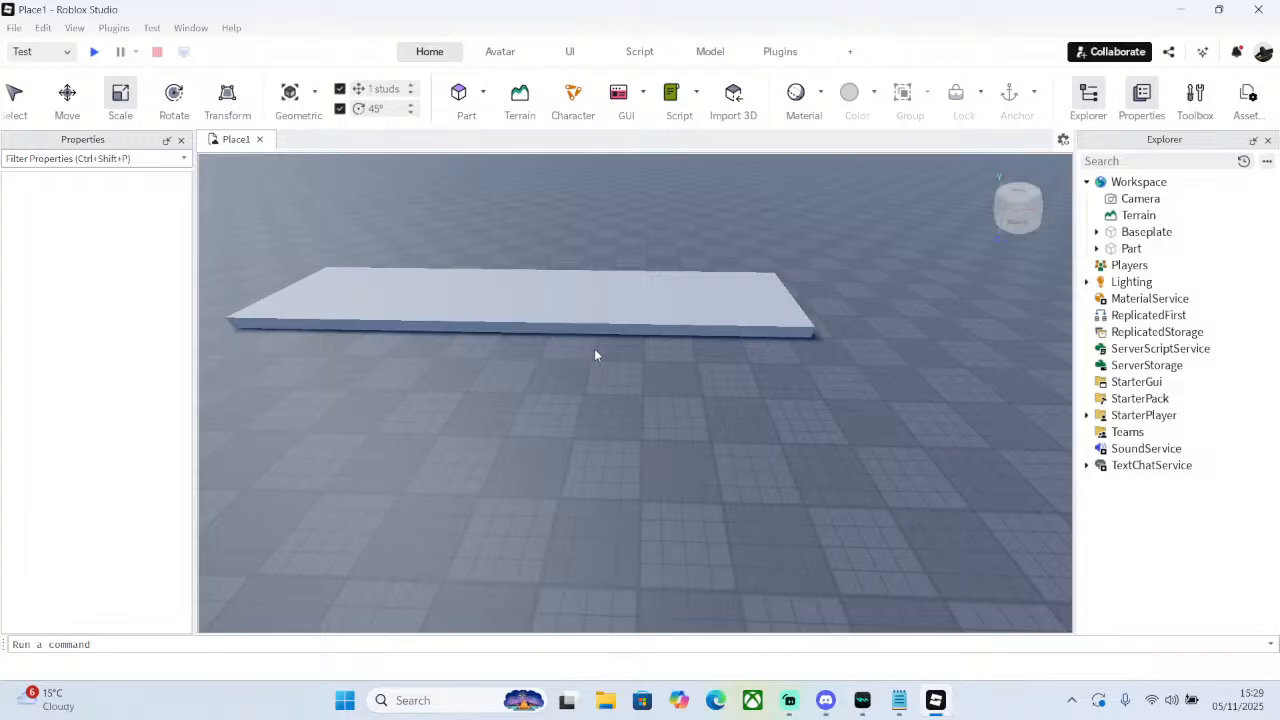
pyautogui.moveTo(554, 255); pyautogui.dragTo(553, 254, button='right')
pyautogui.scroll(-3, 553, 254)
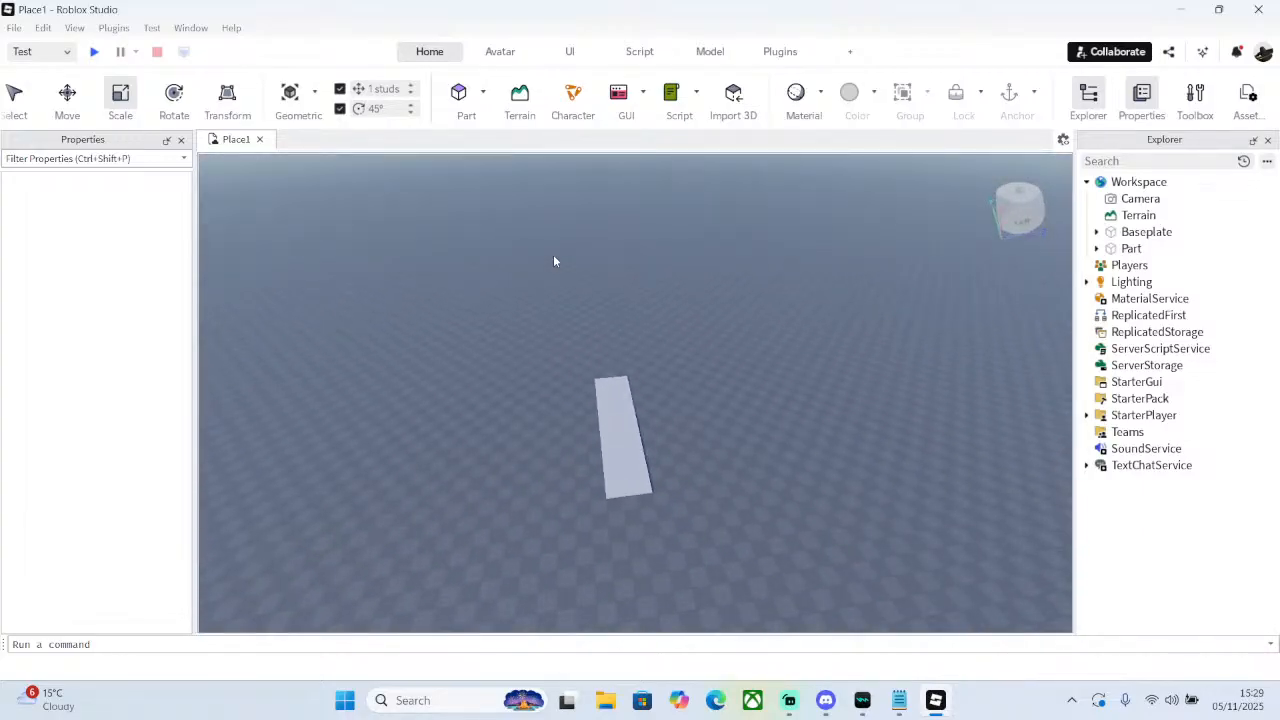
pyautogui.click(630, 400)
pyautogui.moveTo(776, 425); pyautogui.dragTo(776, 425, button='right')
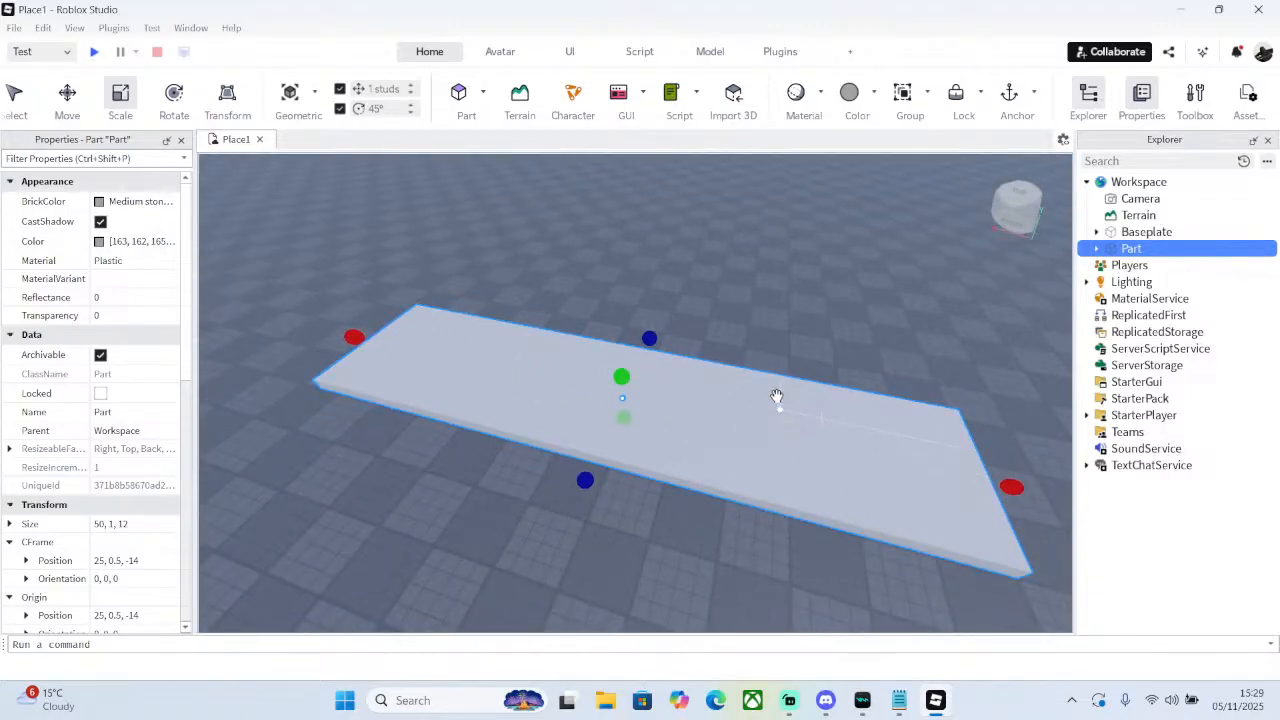
pyautogui.moveTo(944, 212); pyautogui.dragTo(943, 212, button='right')
pyautogui.moveTo(806, 264); pyautogui.dragTo(790, 245, button='right')
pyautogui.scroll(-5, 806, 260)
pyautogui.click(787, 254)
pyautogui.scroll(3, 783, 250)
# - Add a script to the Workspace and replace its "Hello world!" print text with "power sucks"
pyautogui.click(671, 95)
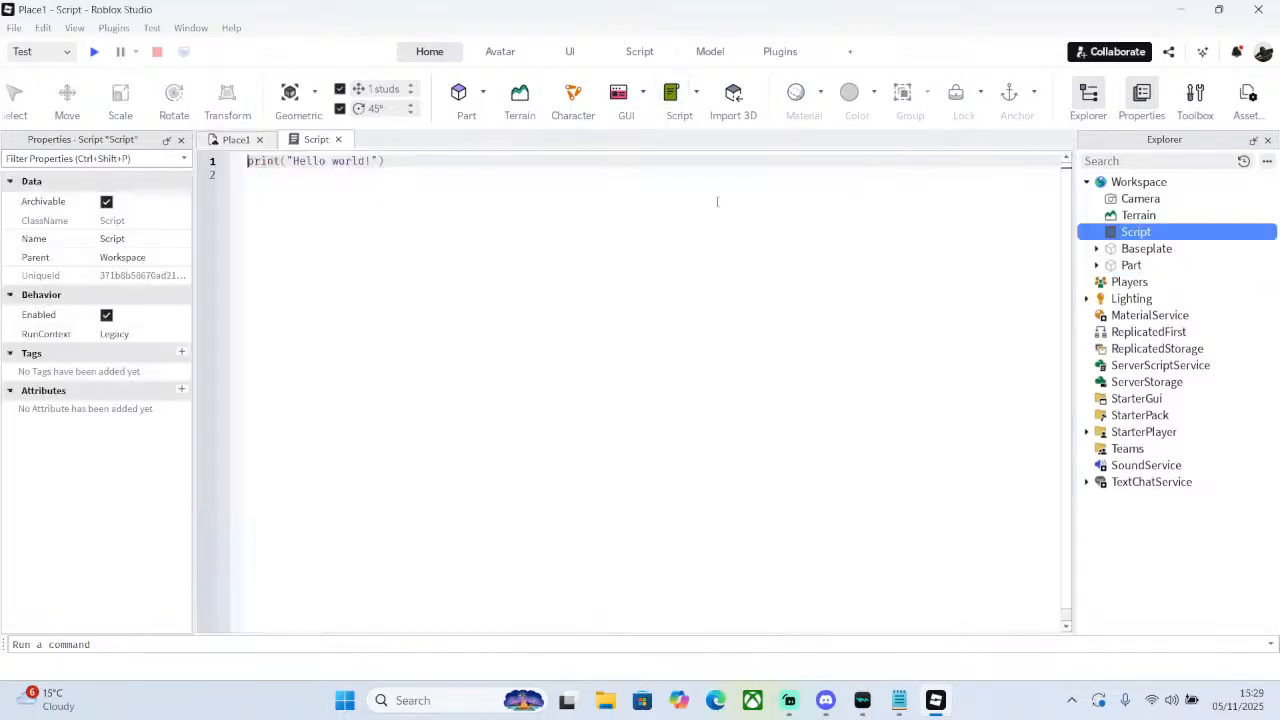
pyautogui.click(321, 176)
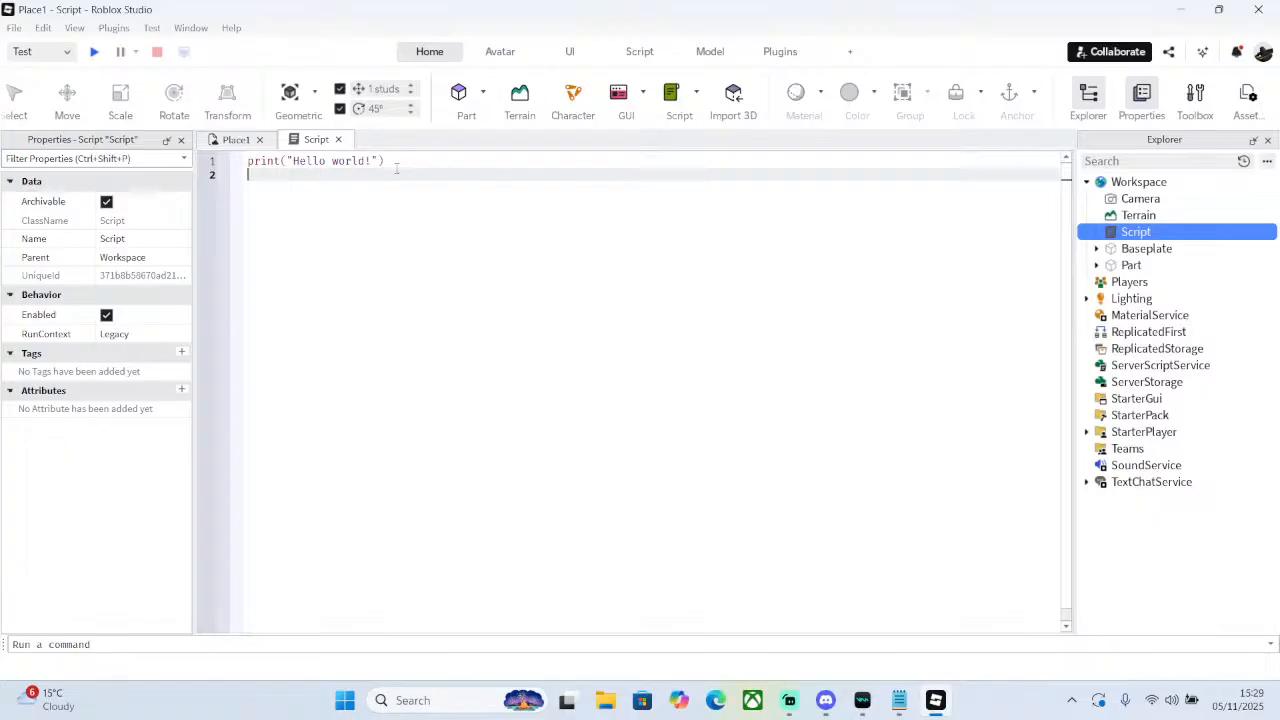
pyautogui.moveTo(388, 162); pyautogui.dragTo(248, 162)
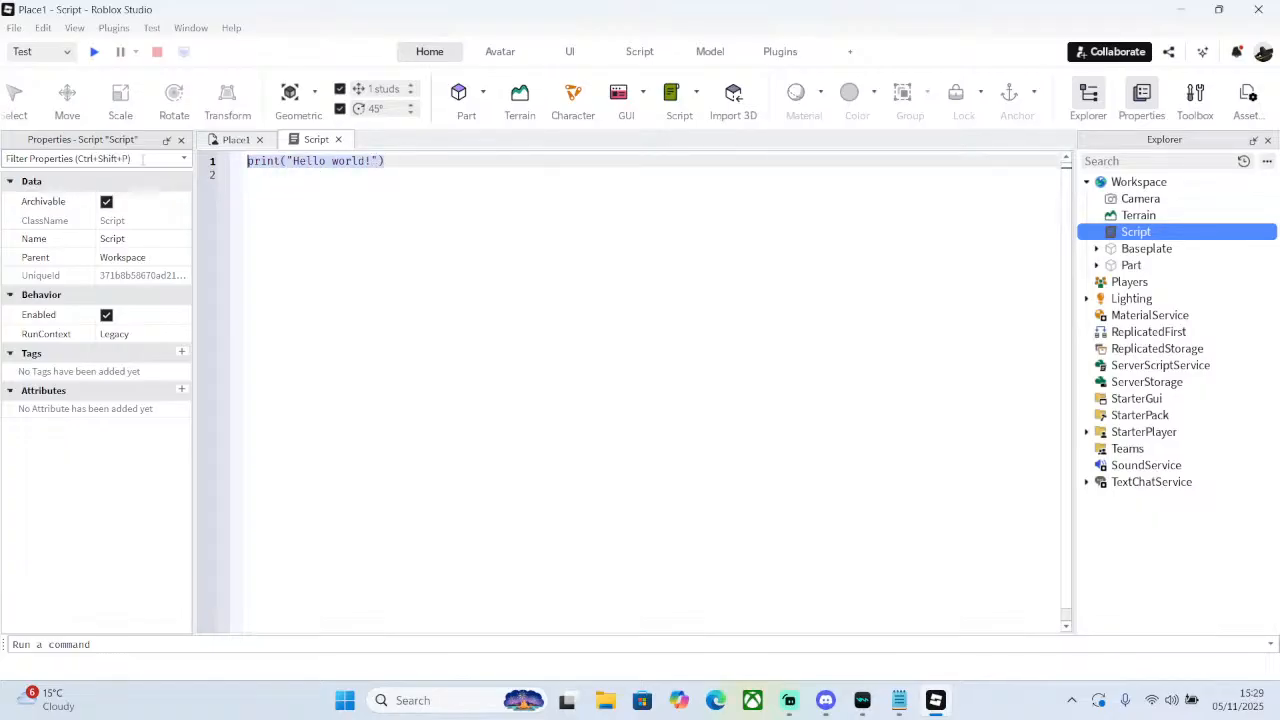
pyautogui.click(376, 161)
pyautogui.moveTo(375, 161); pyautogui.dragTo(293, 161)
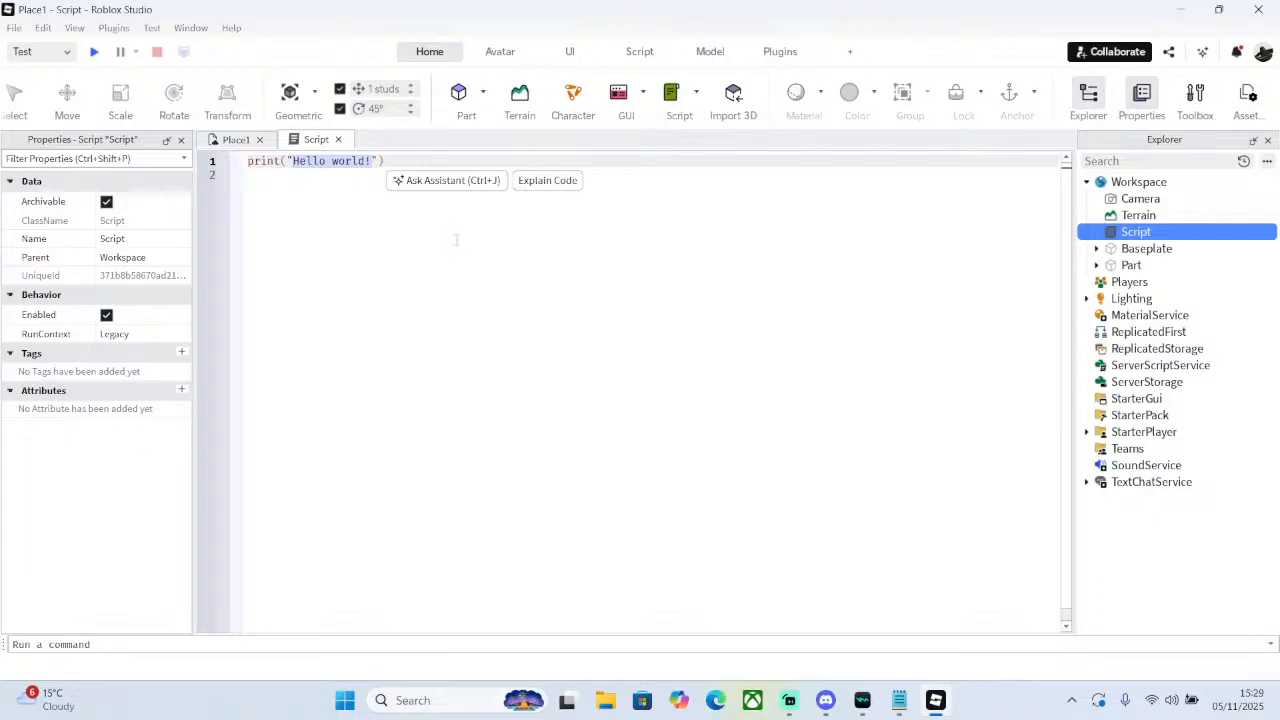
pyautogui.write('power s')
pyautogui.write('ucks')
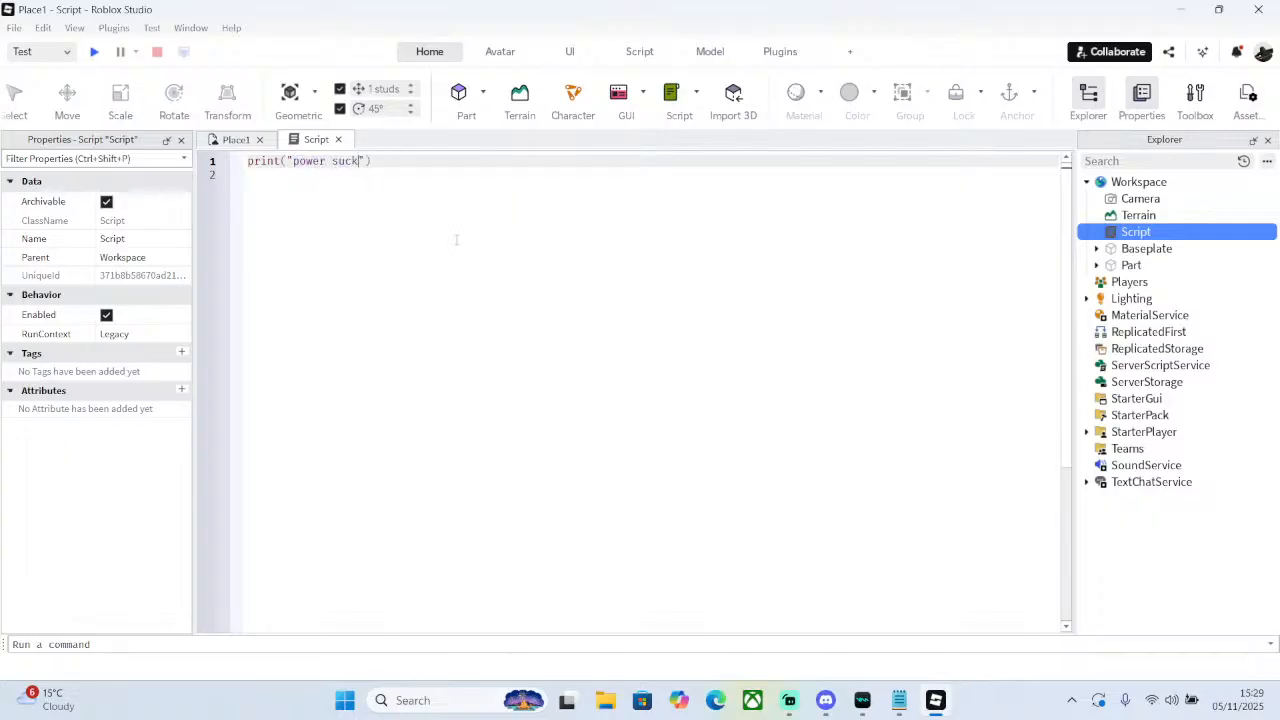
pyautogui.press('Return')
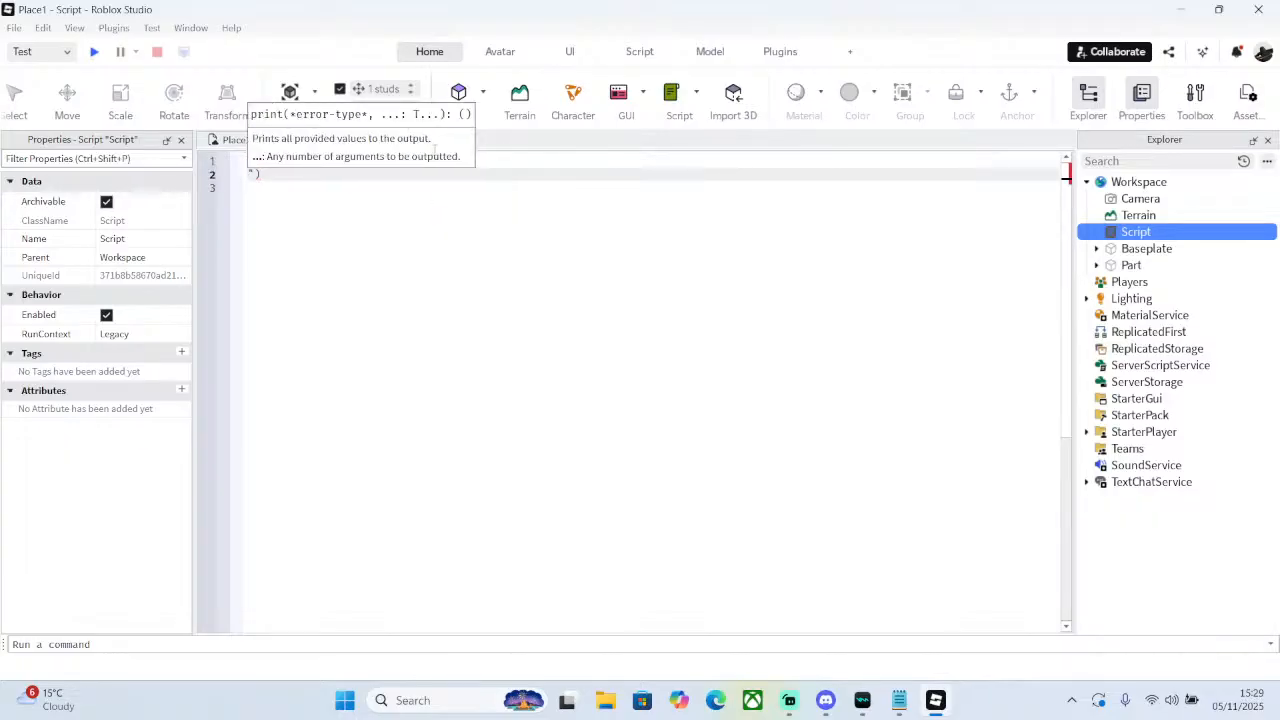
pyautogui.hotkey('ctrl', 'z')
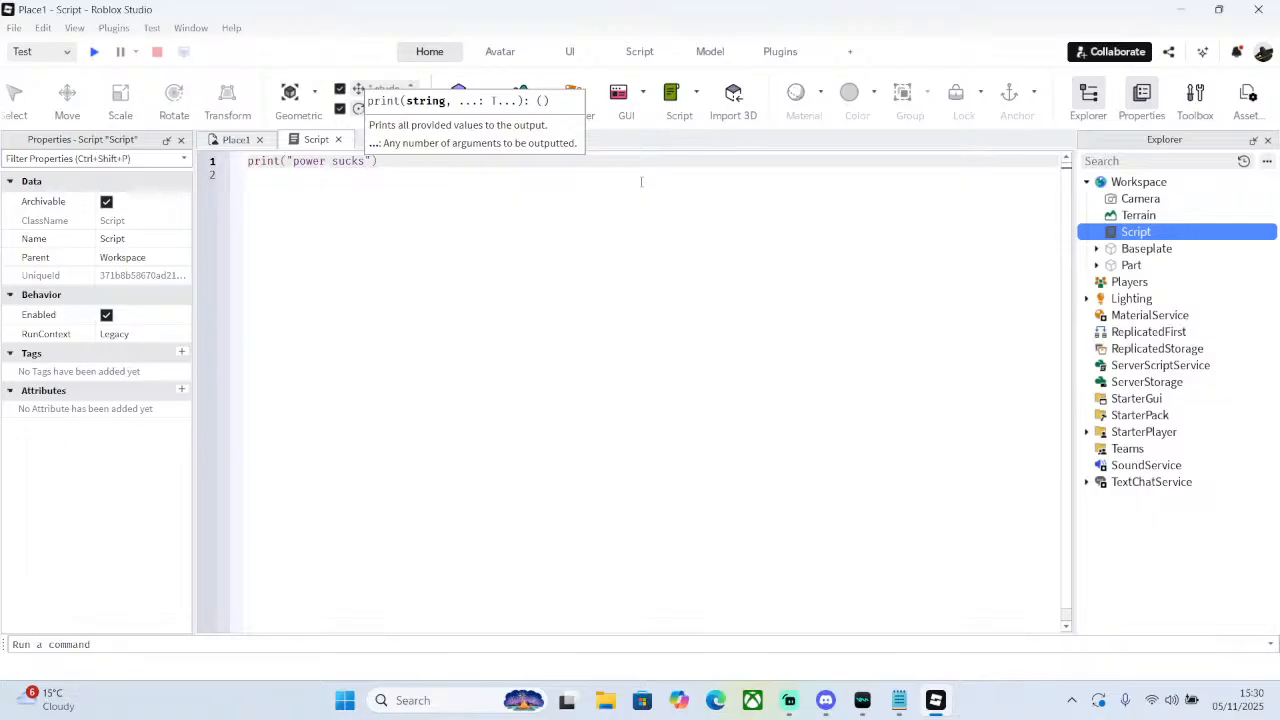
pyautogui.click(702, 160)
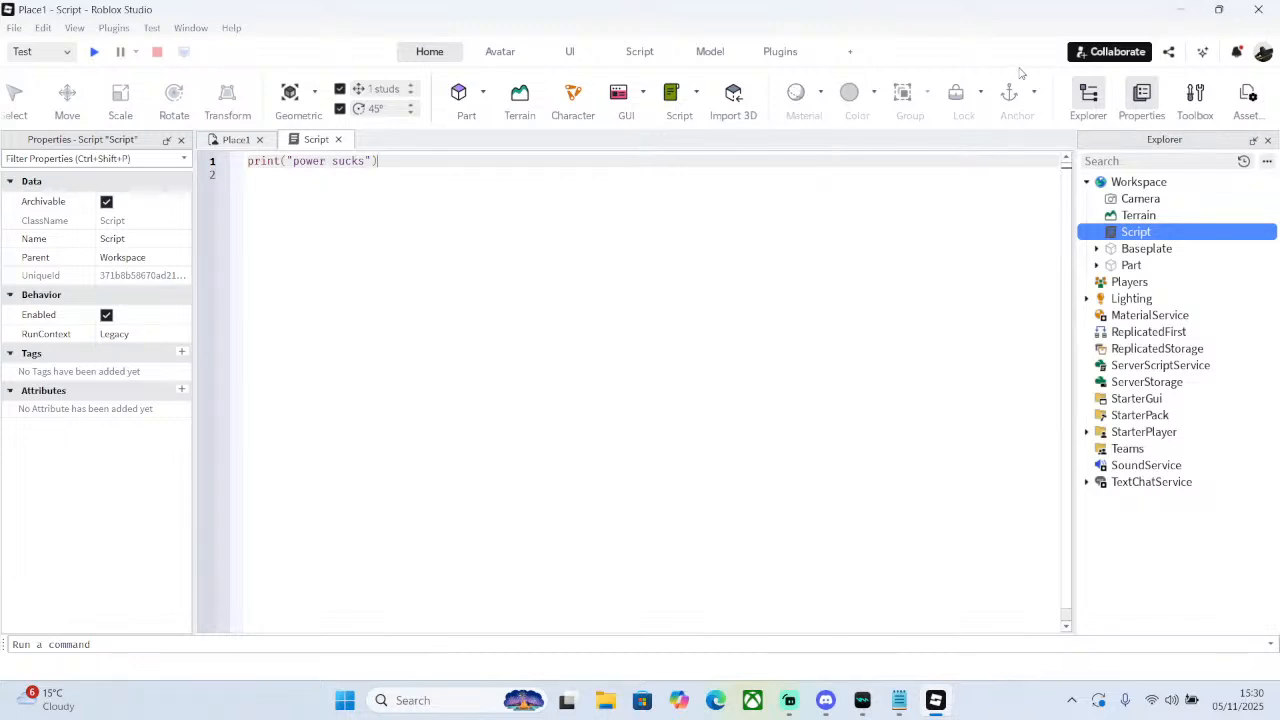
pyautogui.click(1180, 9)
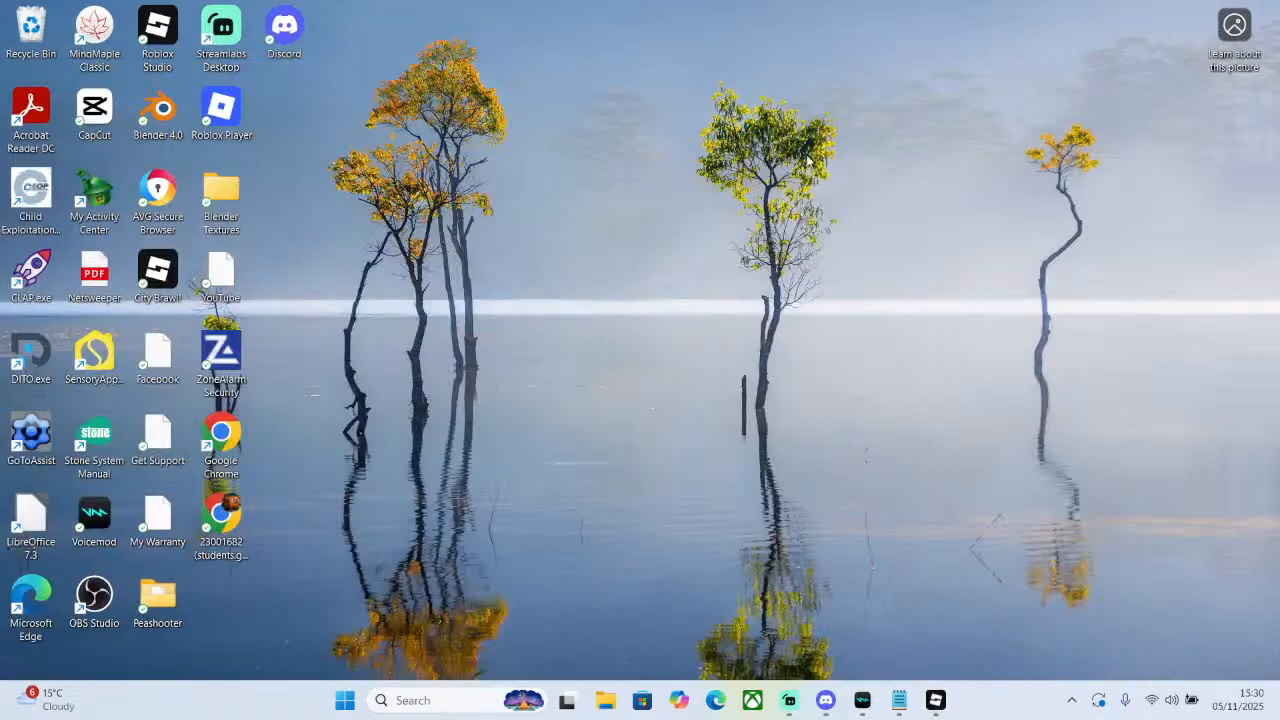
pyautogui.click(937, 700)
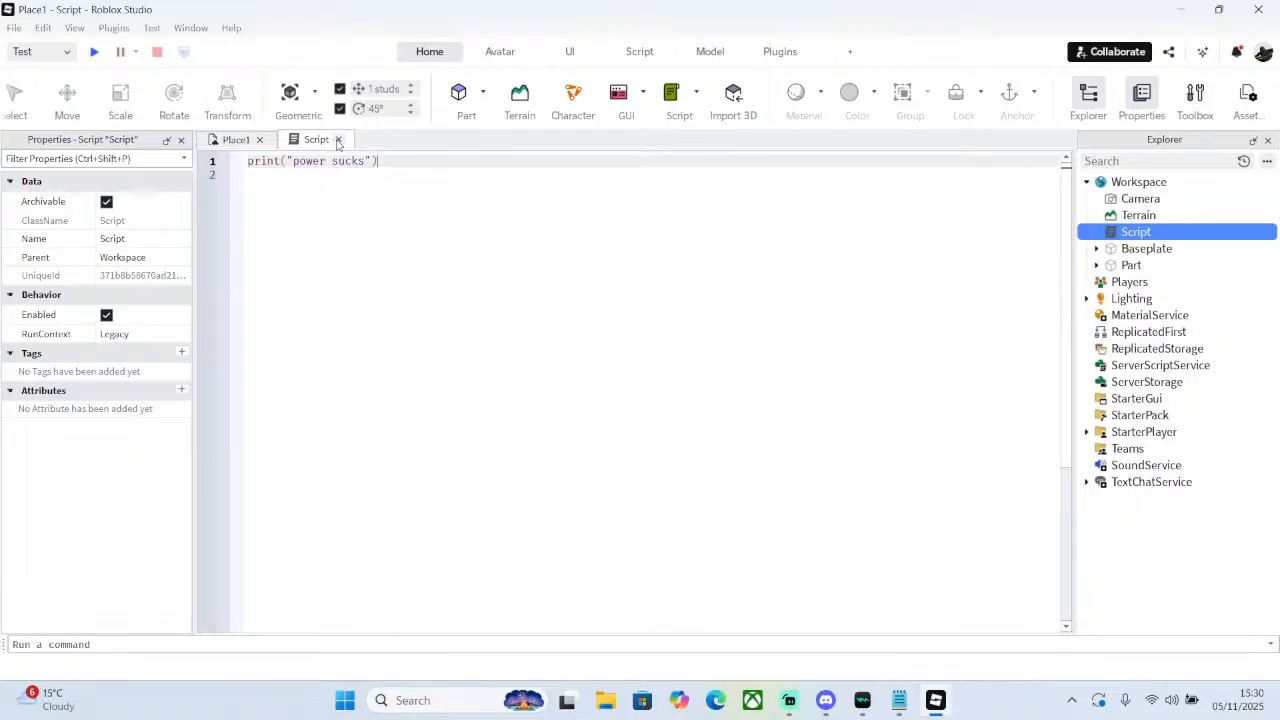
# - Close the script editor and select the large slab part on the baseplate
pyautogui.click(338, 139)
pyautogui.moveTo(820, 386); pyautogui.dragTo(852, 389, button='right')
pyautogui.click(823, 266)
pyautogui.moveTo(823, 266); pyautogui.dragTo(827, 268, button='right')
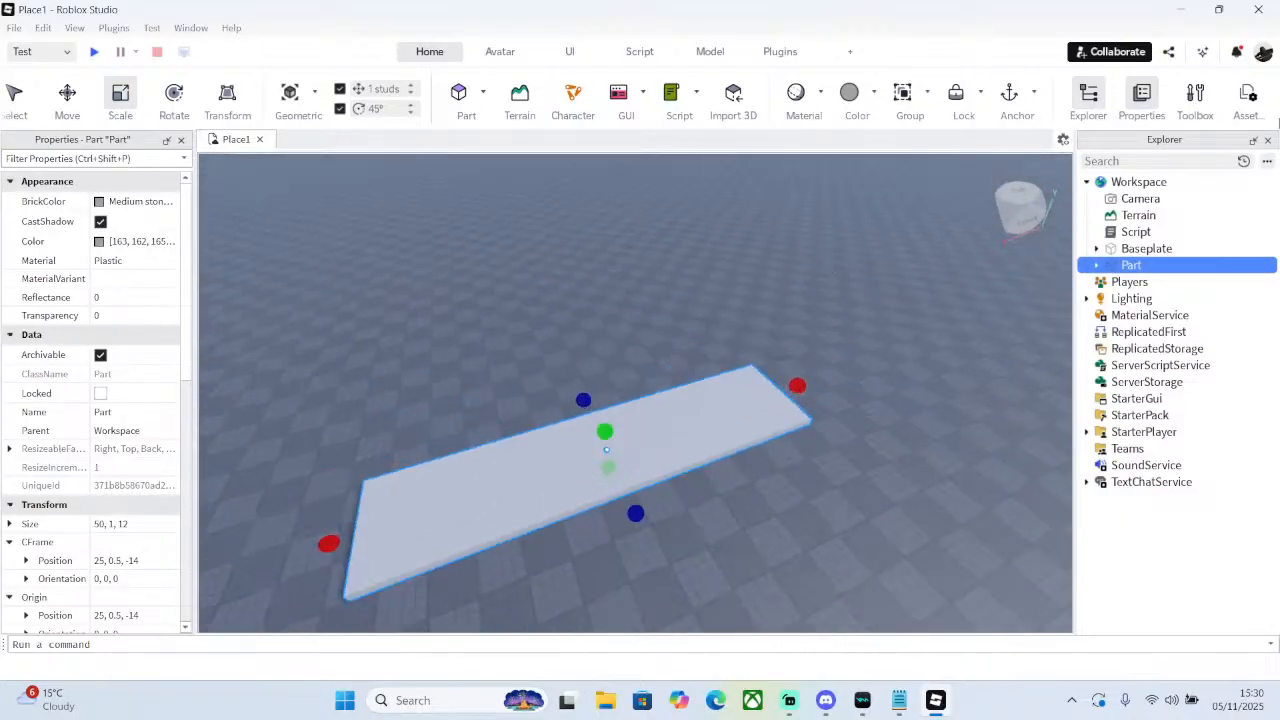
# - Open the Toolbox of ready-made models and place its window over the 3D view
pyautogui.click(1195, 97)
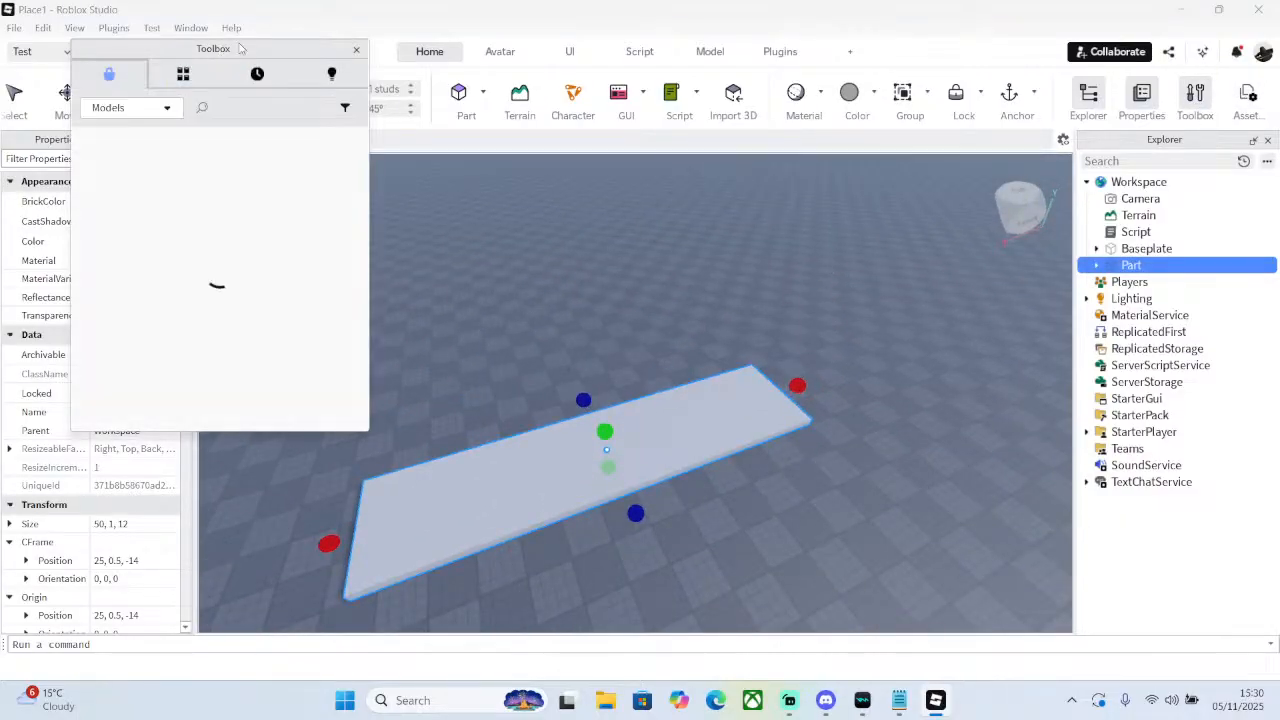
pyautogui.moveTo(240, 48); pyautogui.dragTo(706, 86)
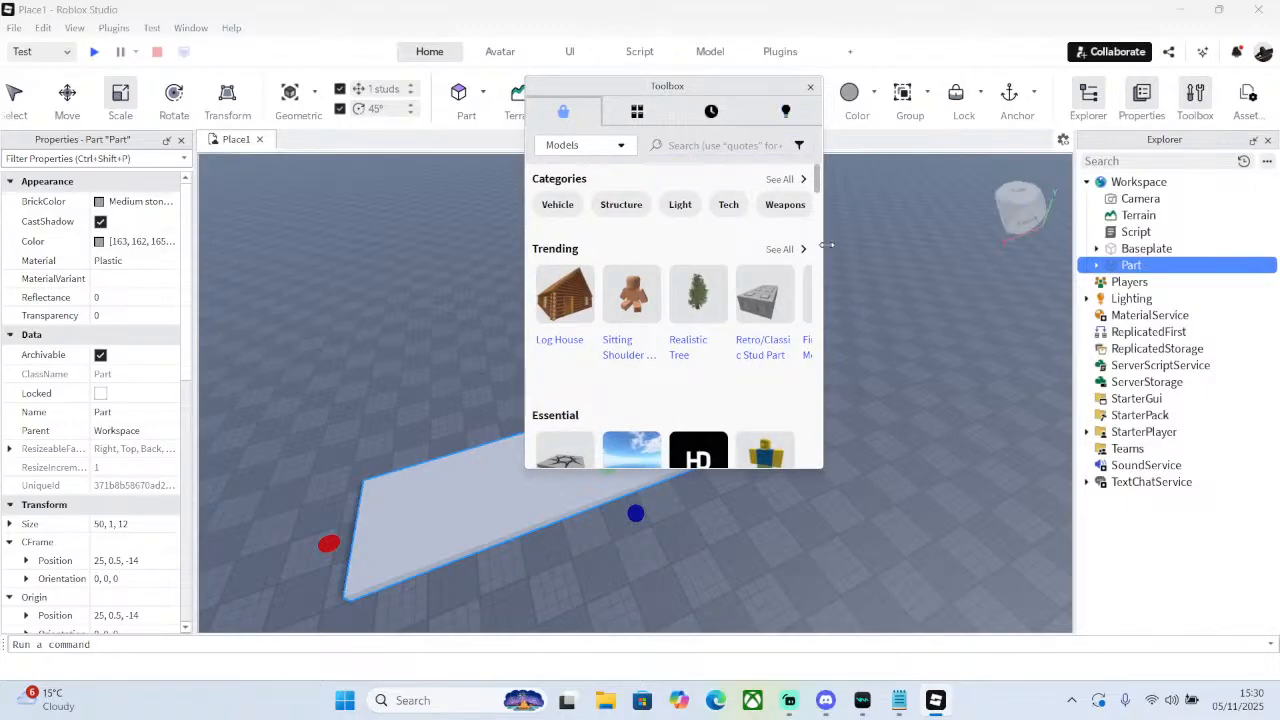
# - Enlarge and reposition the Toolbox window over the 3D view and browse its trending and essential models
pyautogui.moveTo(827, 244); pyautogui.dragTo(1034, 246)
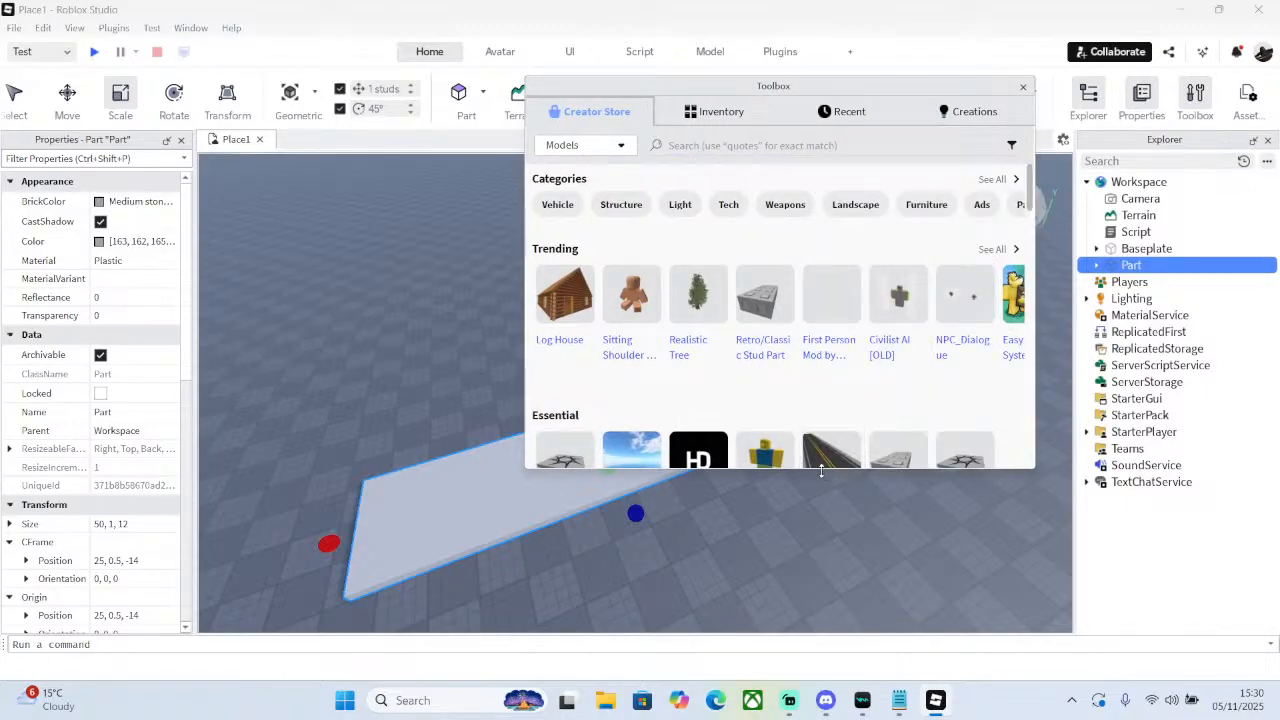
pyautogui.moveTo(826, 469); pyautogui.dragTo(826, 618)
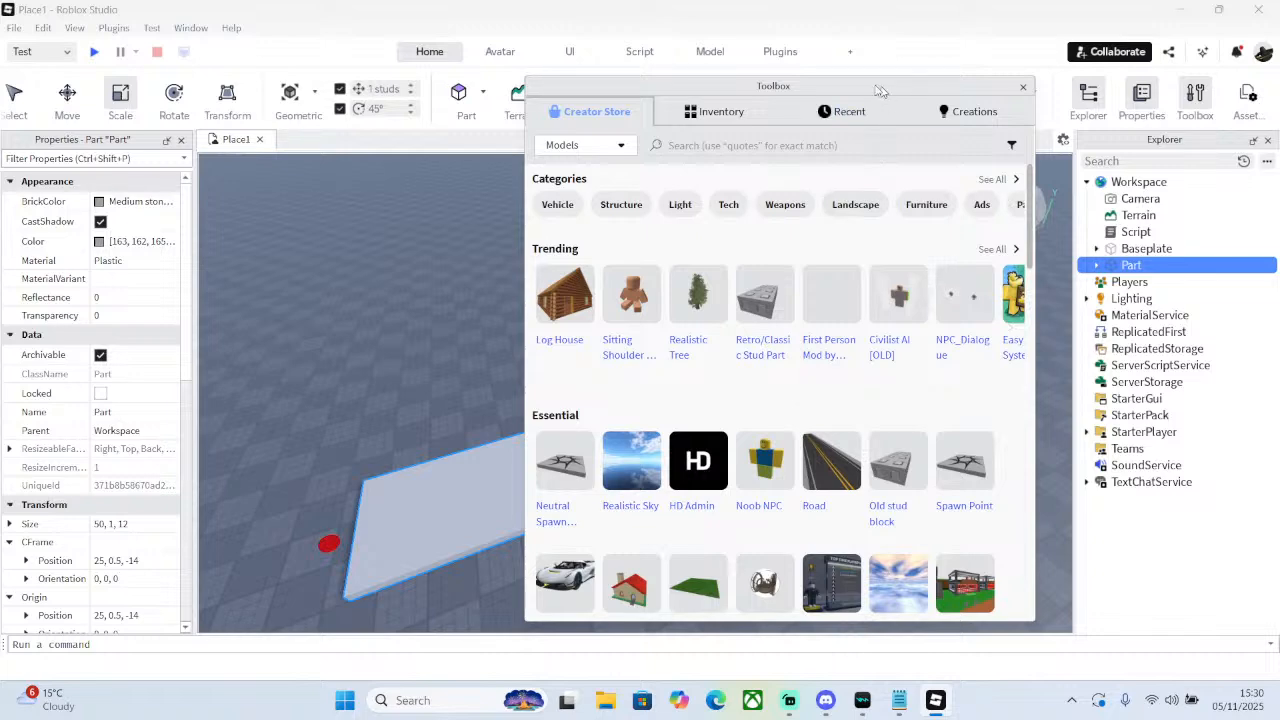
pyautogui.moveTo(884, 90); pyautogui.dragTo(774, 96)
pyautogui.scroll(-5, 640, 305)
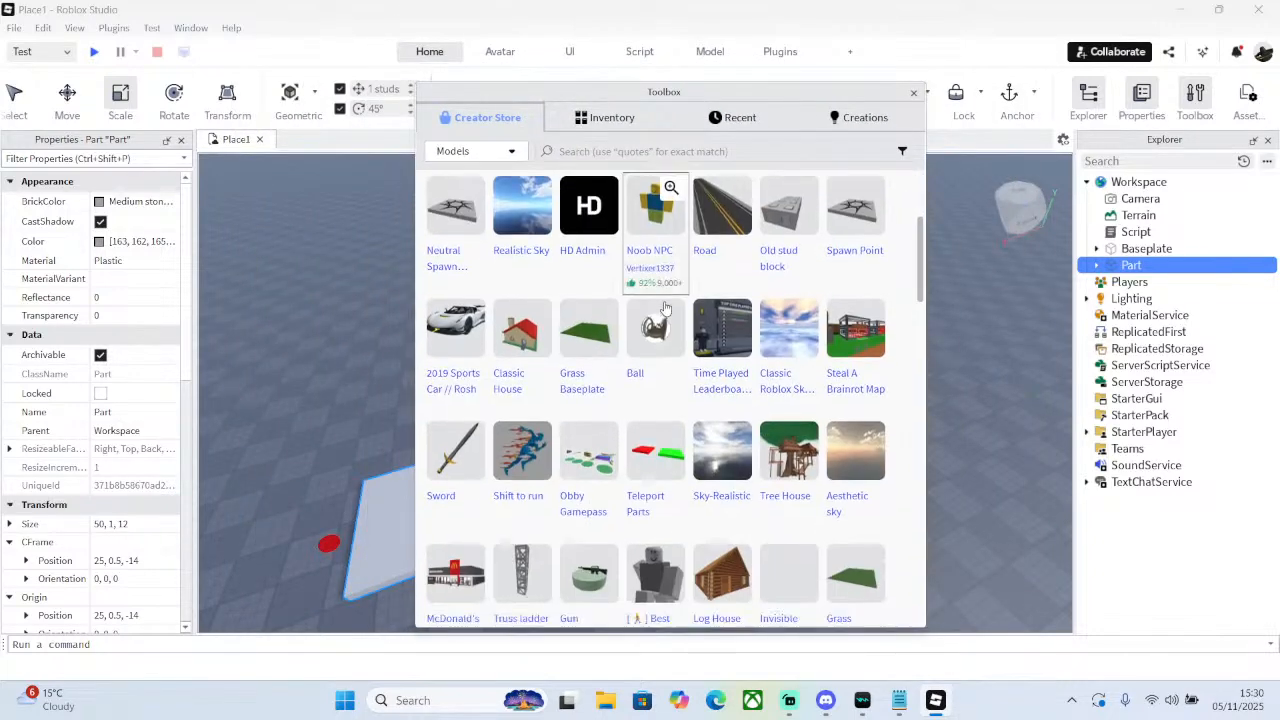
pyautogui.scroll(6, 690, 328)
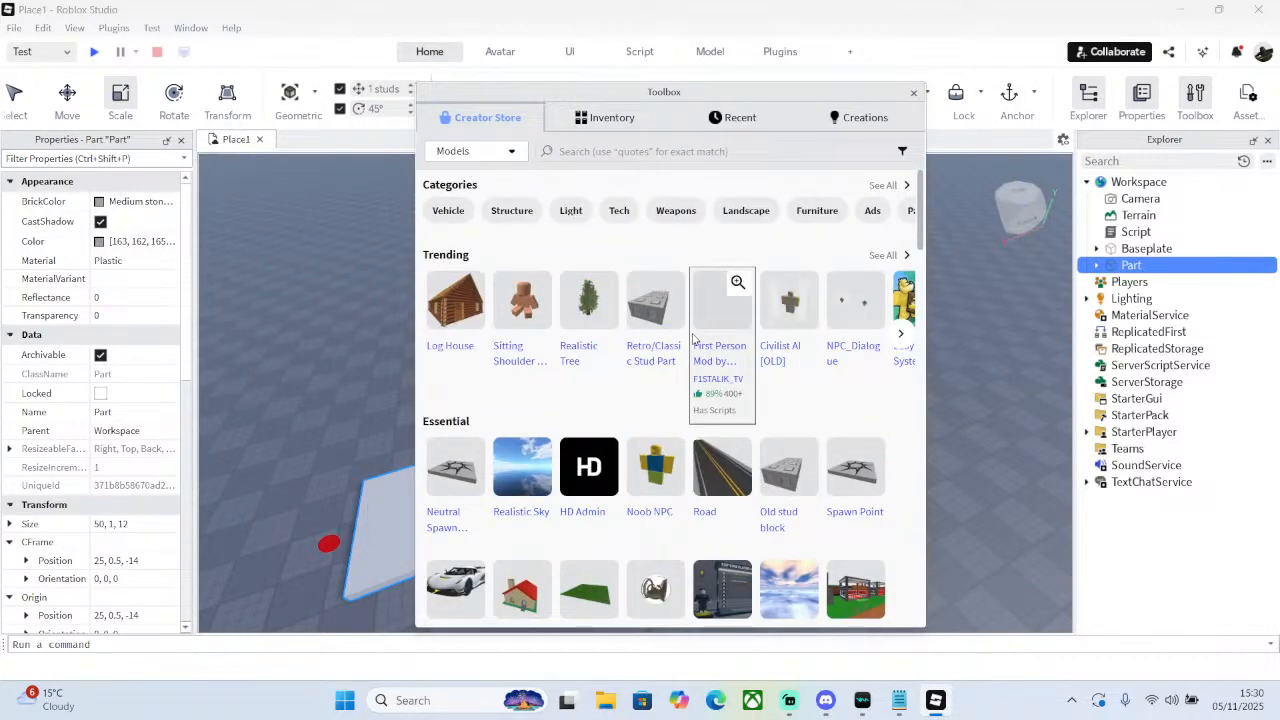
pyautogui.scroll(-8, 690, 335)
pyautogui.scroll(7, 590, 320)
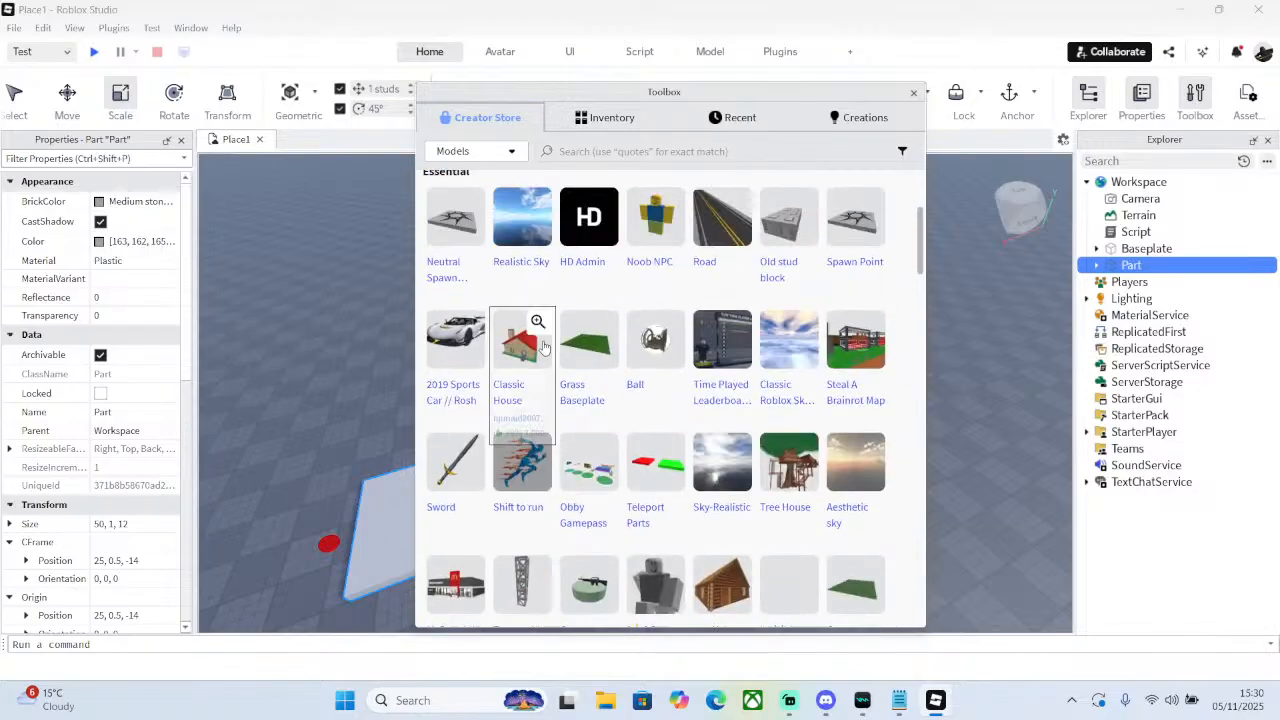
# - Insert the 2019 Sports Car // Rosh model, accept its script notice, and close the Toolbox to view the car
pyautogui.click(456, 338)
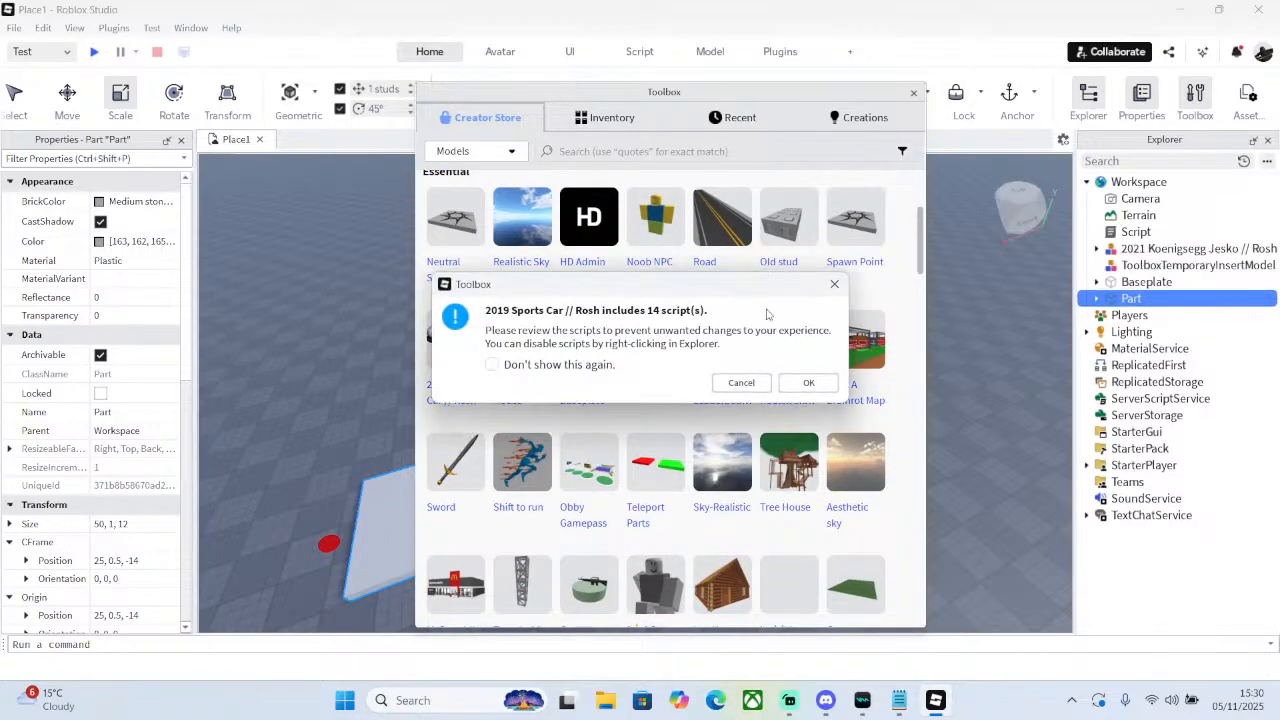
pyautogui.click(808, 382)
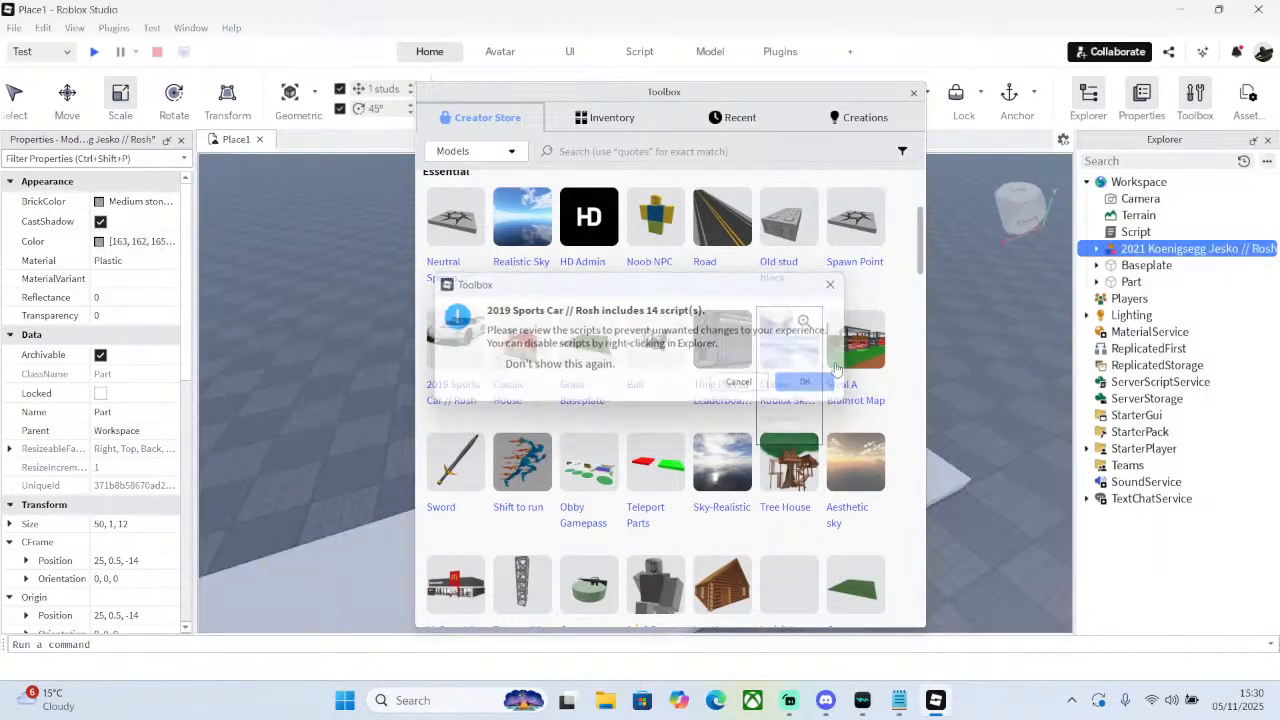
pyautogui.click(913, 92)
pyautogui.press('f')
pyautogui.moveTo(888, 277); pyautogui.dragTo(888, 277, button='right')
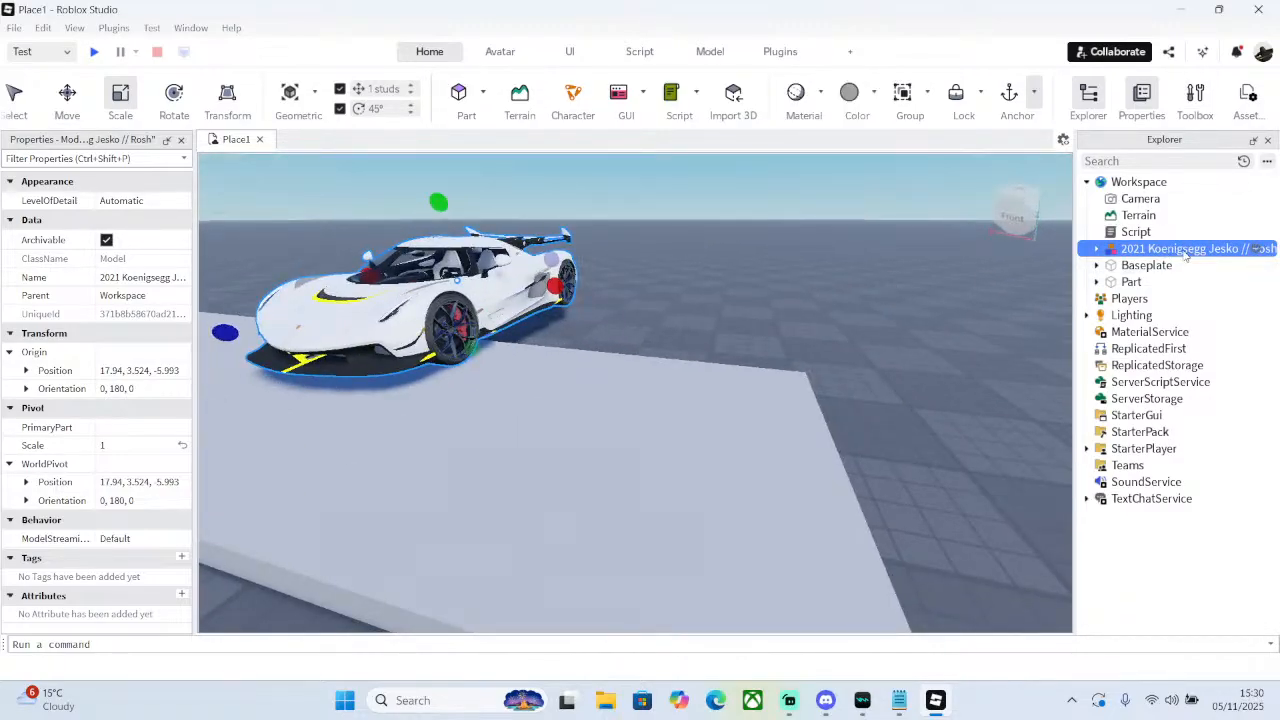
# - Open the README module inside the car model's A-Chassis Tune, read through it, and close it
pyautogui.click(1098, 249)
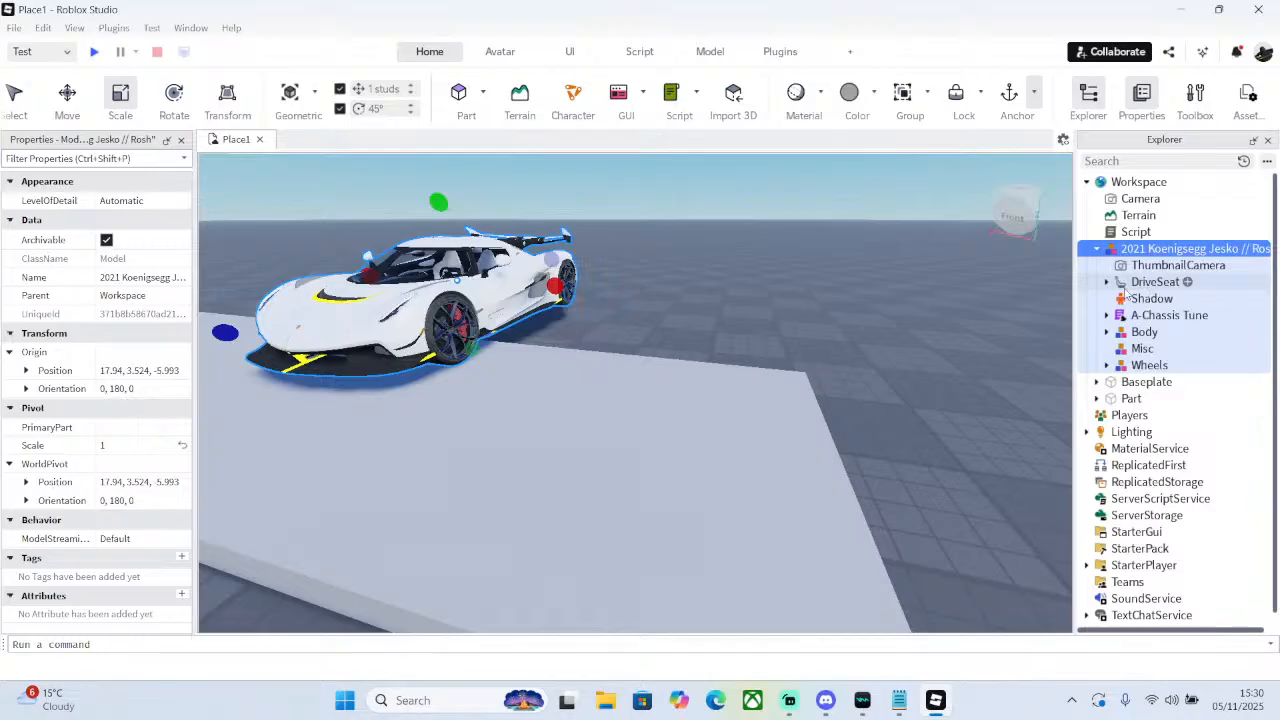
pyautogui.click(1106, 315)
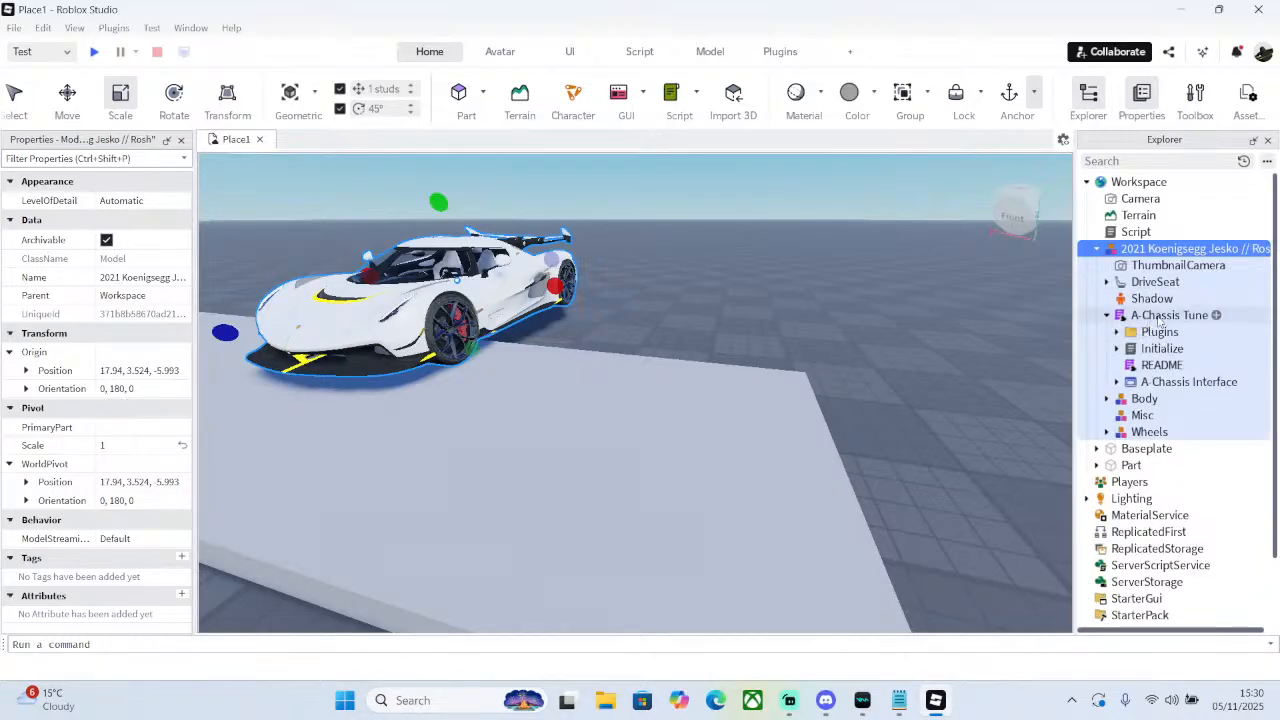
pyautogui.doubleClick(1161, 365)
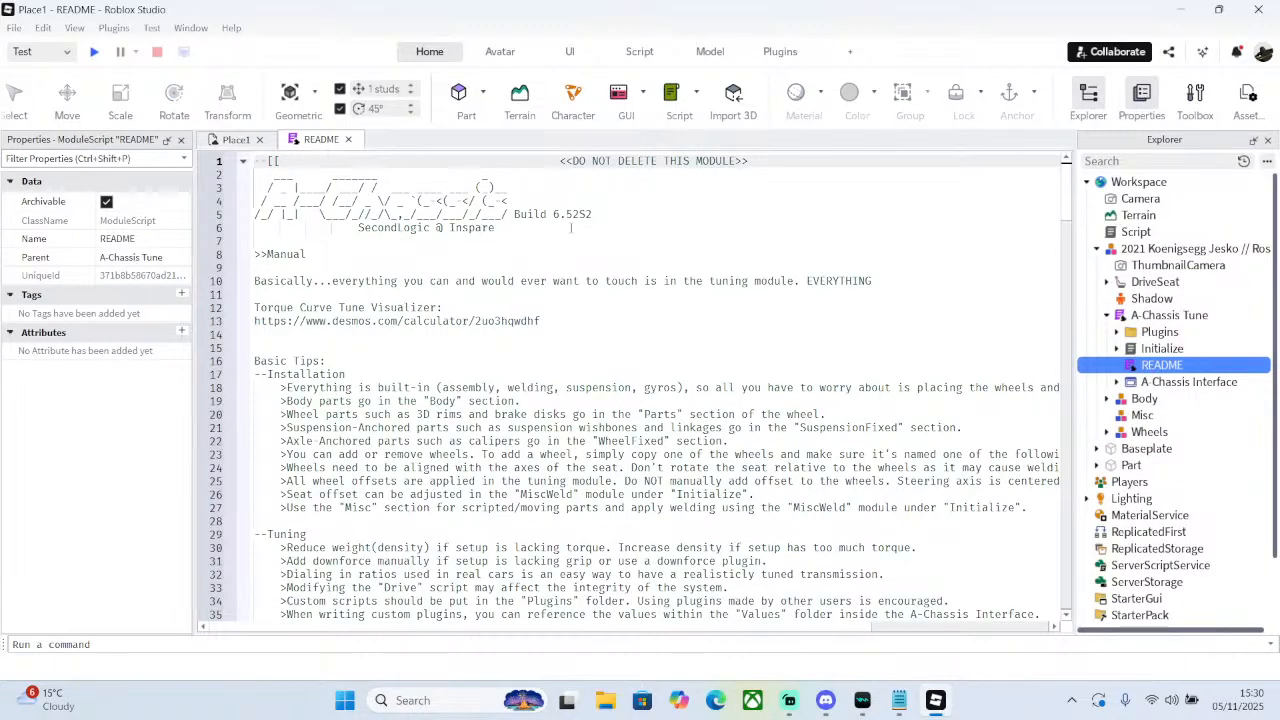
pyautogui.scroll(-20, 425, 240)
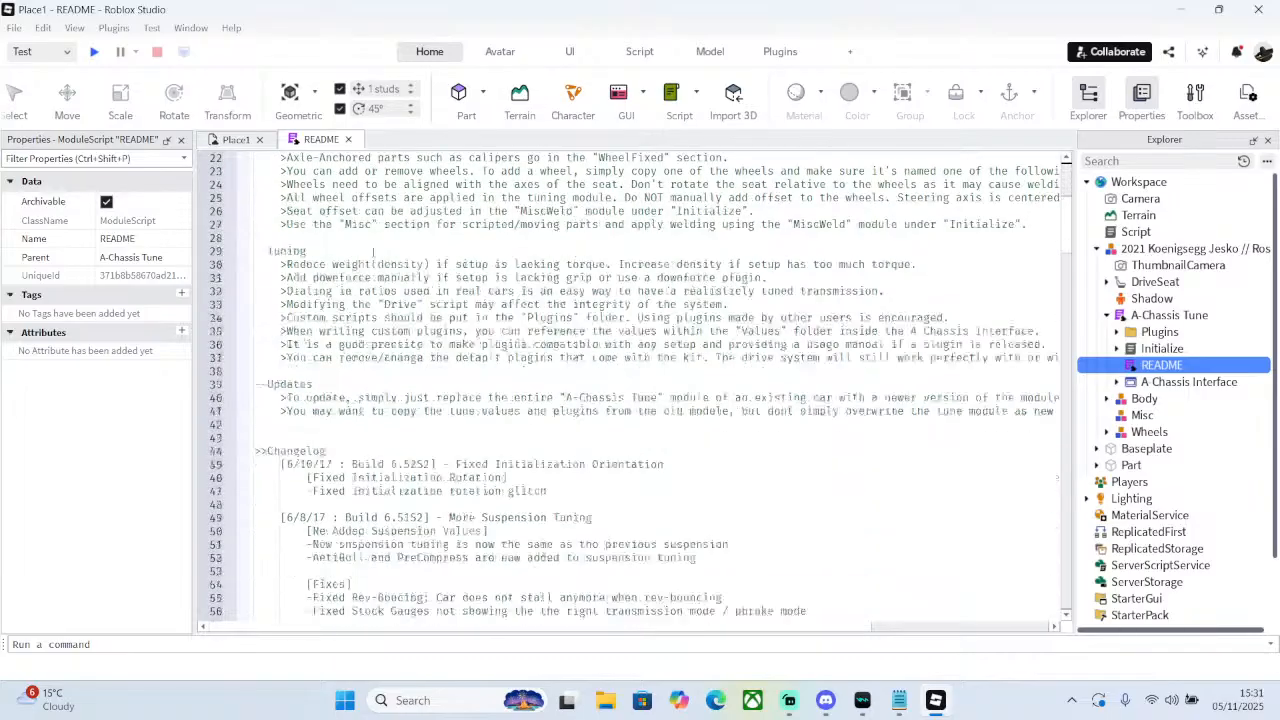
pyautogui.scroll(-20, 378, 255)
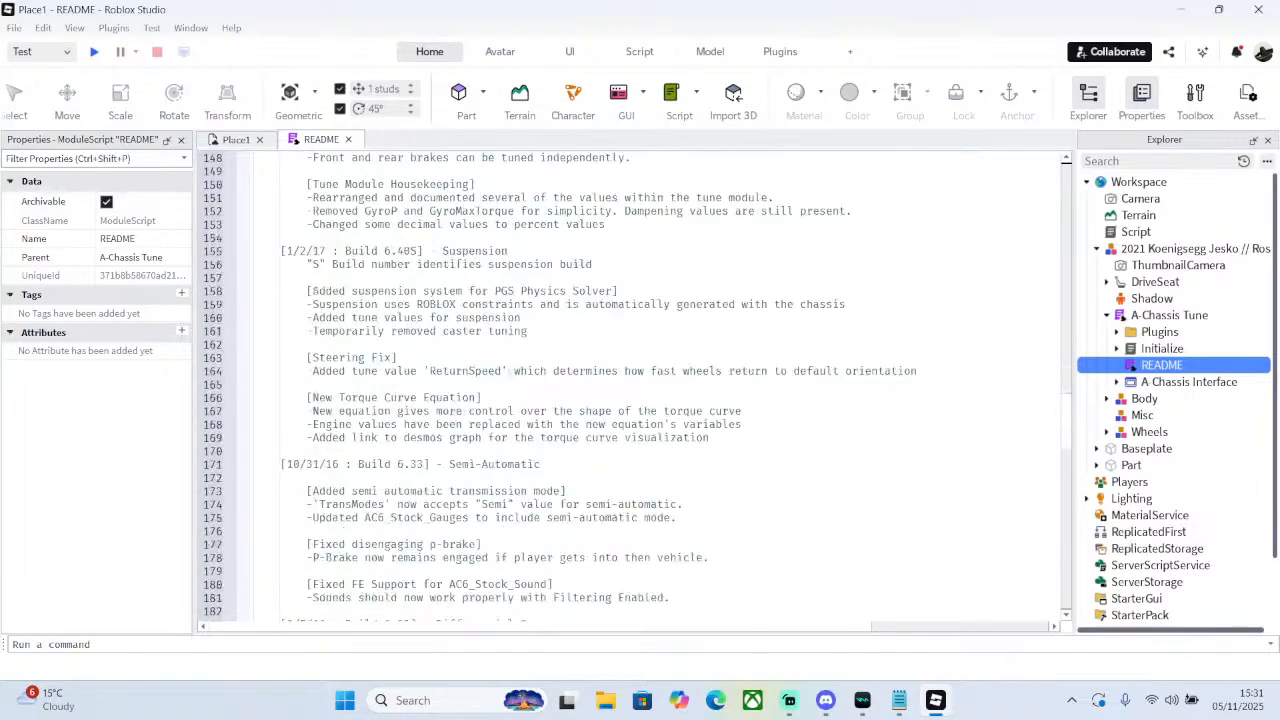
pyautogui.scroll(-20, 670, 276)
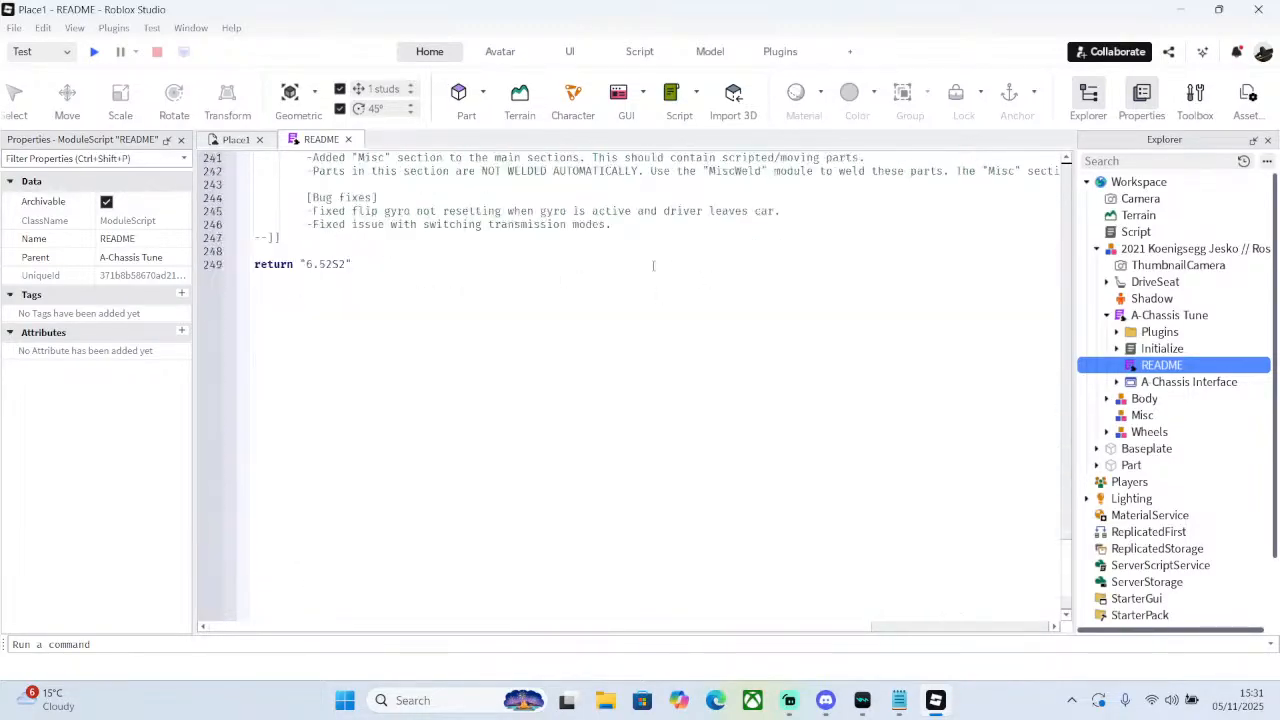
pyautogui.scroll(20, 889, 357)
pyautogui.scroll(9, 889, 357)
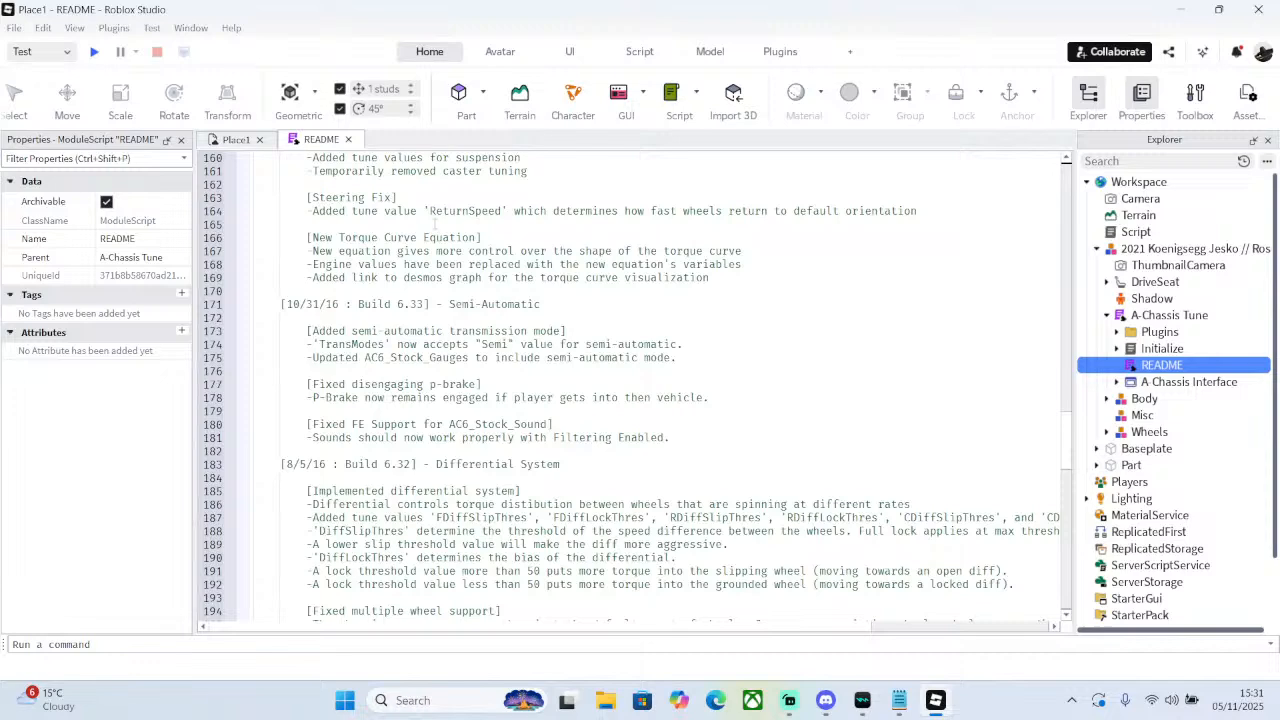
pyautogui.click(348, 139)
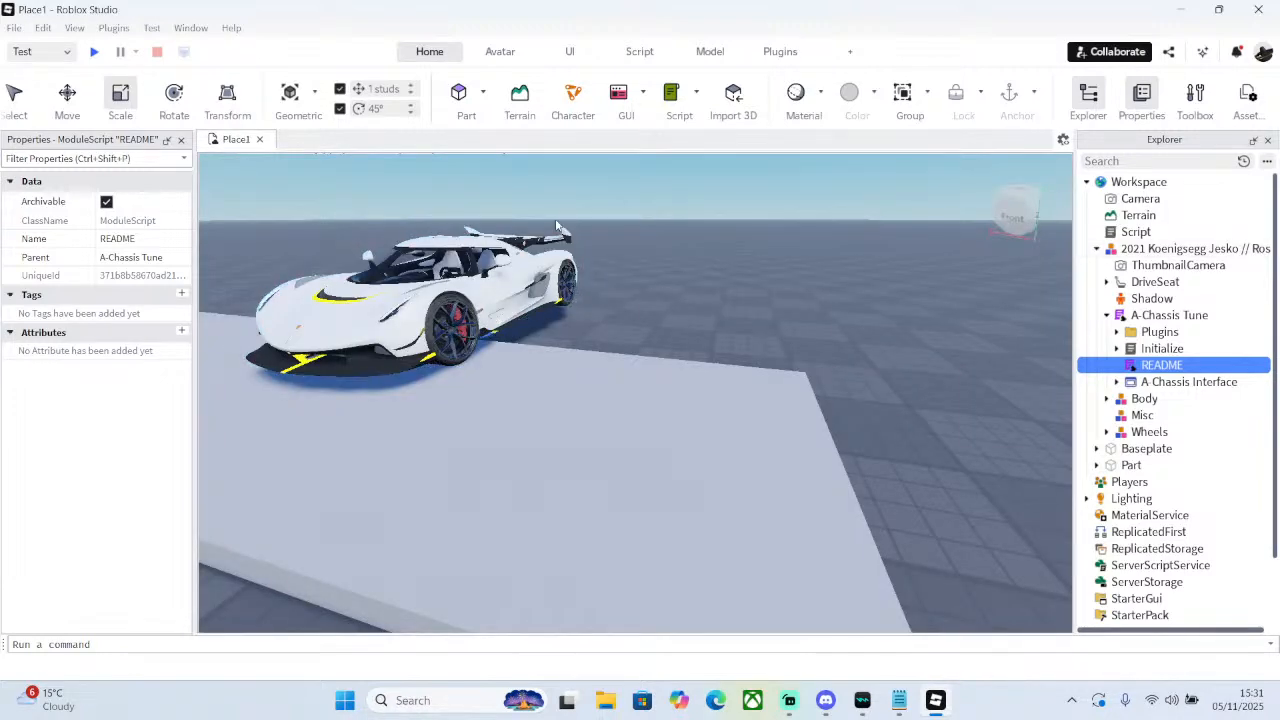
# - Delete the sports car model from the Workspace
pyautogui.moveTo(642, 225); pyautogui.dragTo(645, 232, button='right')
pyautogui.click(1162, 250)
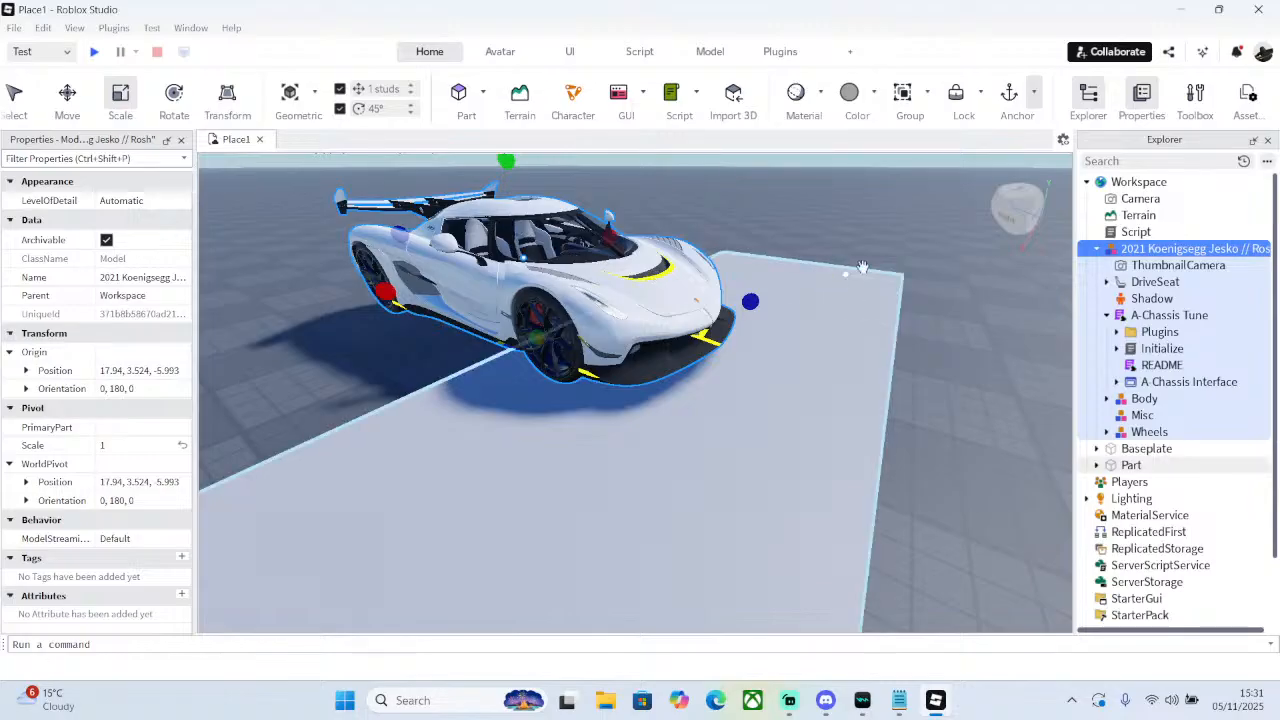
pyautogui.rightClick(1162, 250)
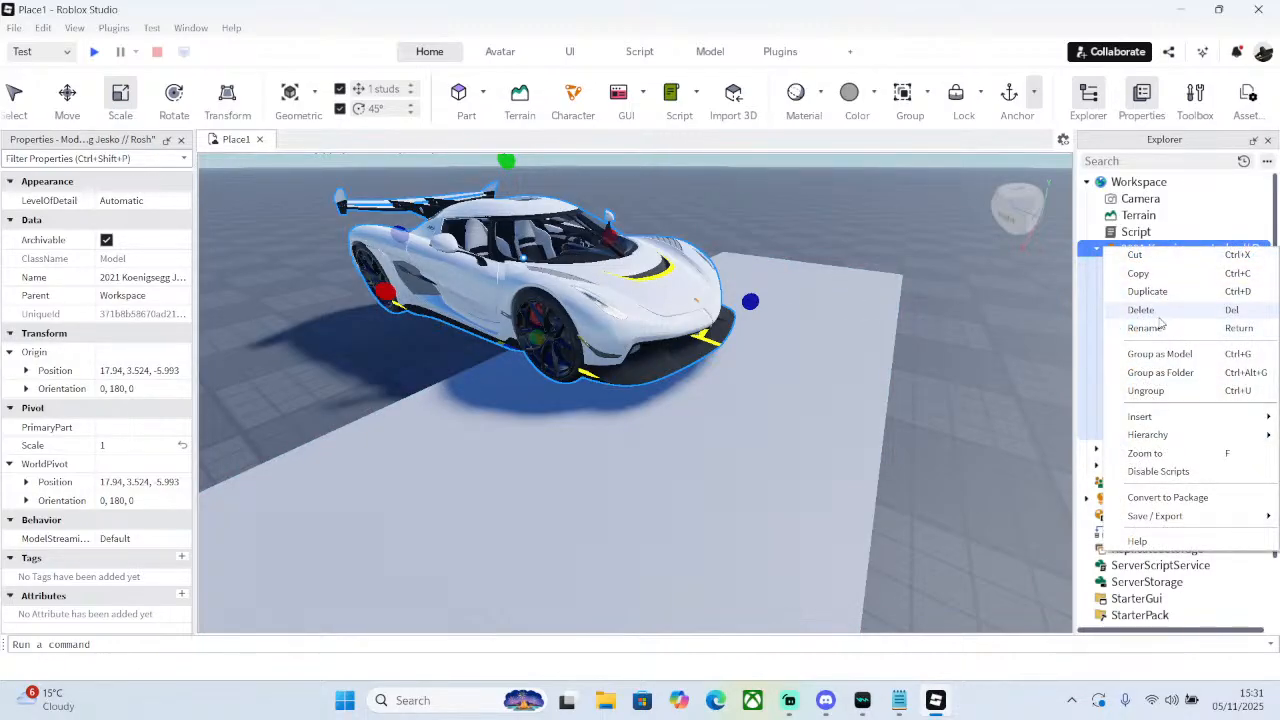
pyautogui.click(1158, 312)
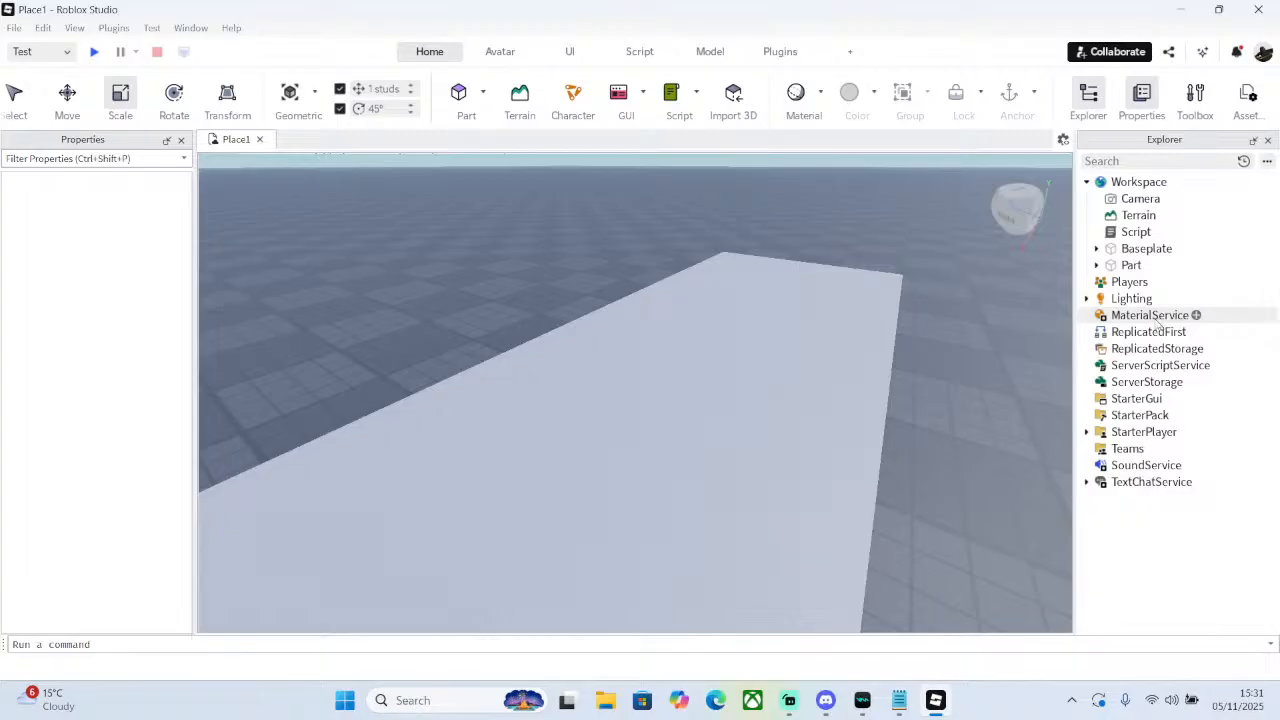
pyautogui.moveTo(901, 252); pyautogui.dragTo(907, 256, button='right')
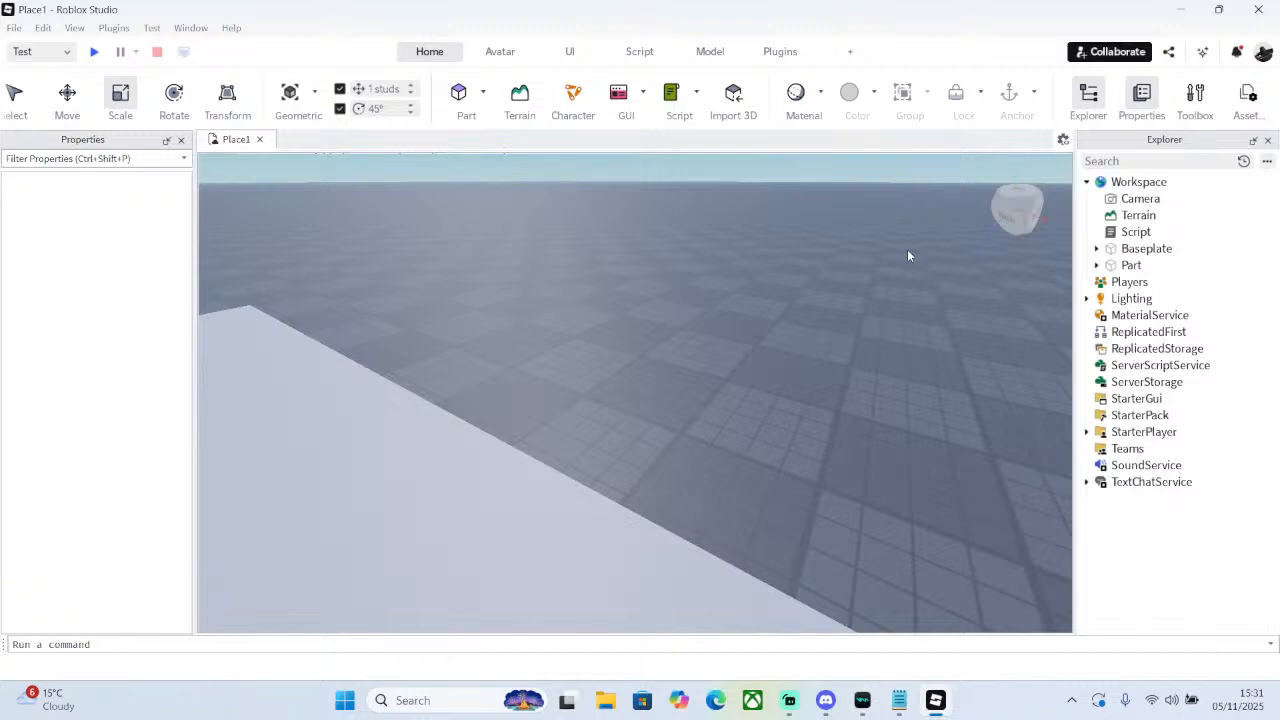
pyautogui.press('s')
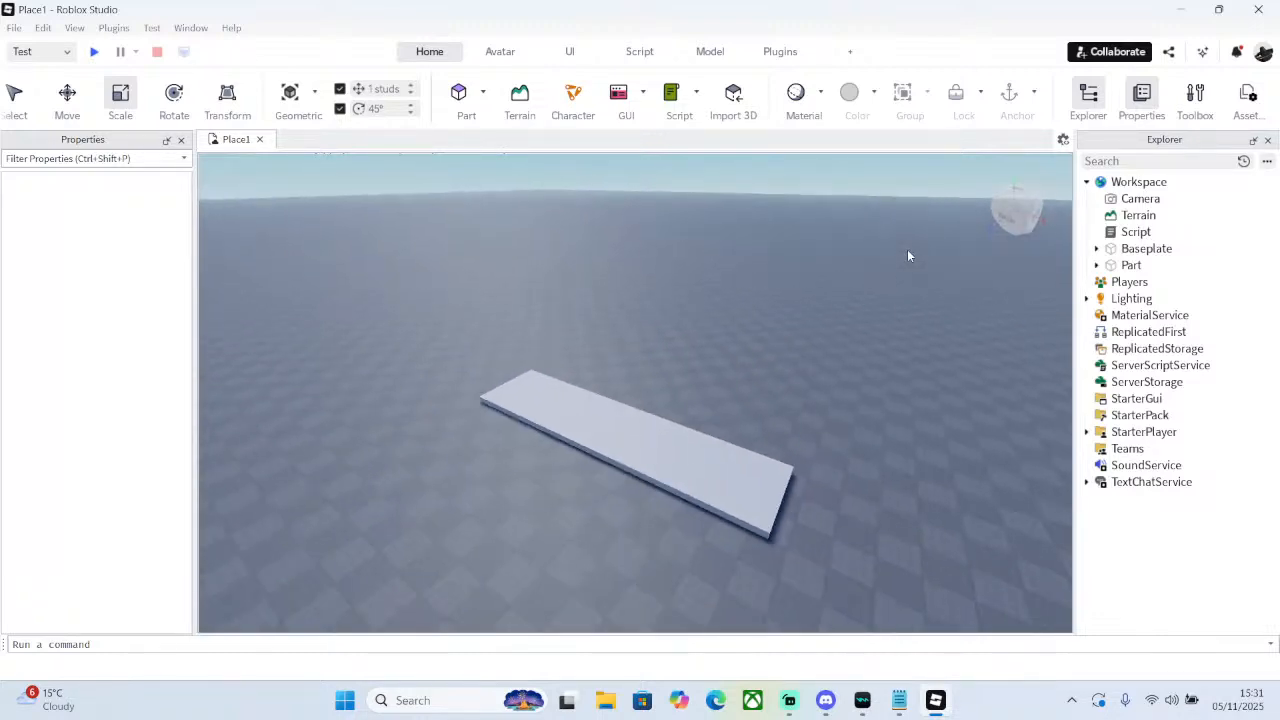
pyautogui.press('w')
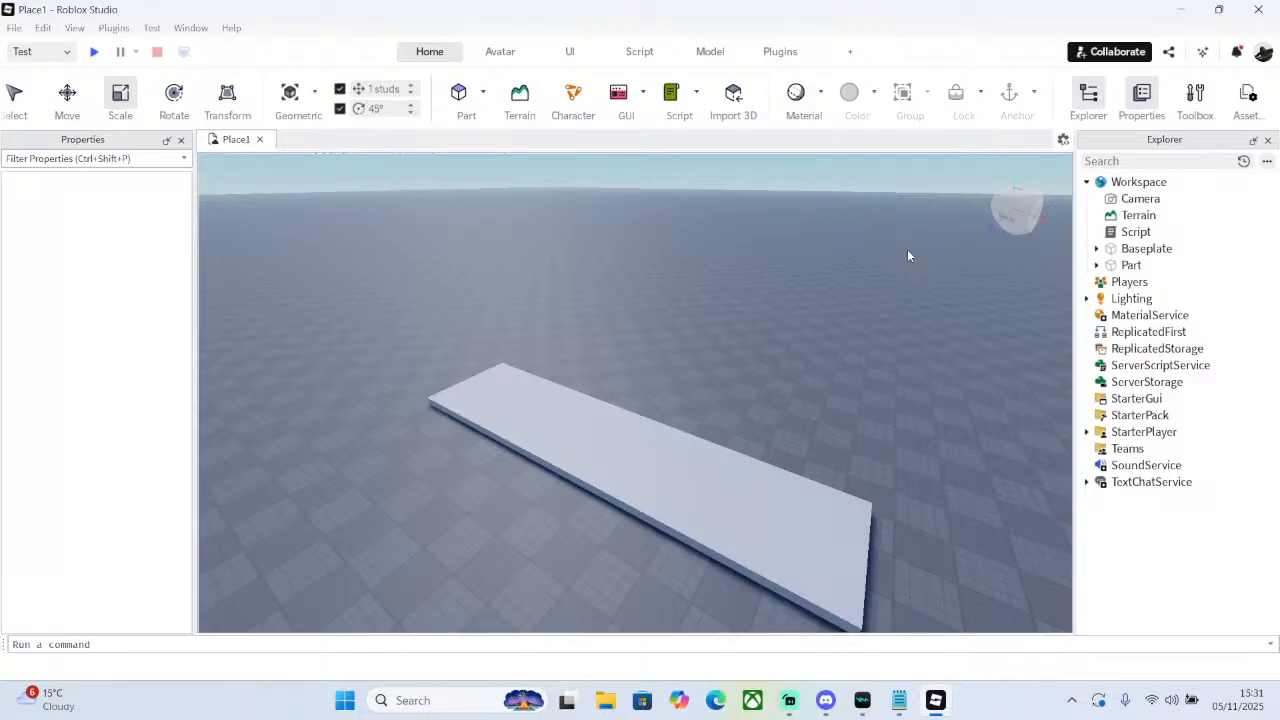
pyautogui.moveTo(907, 256); pyautogui.dragTo(867, 251, button='right')
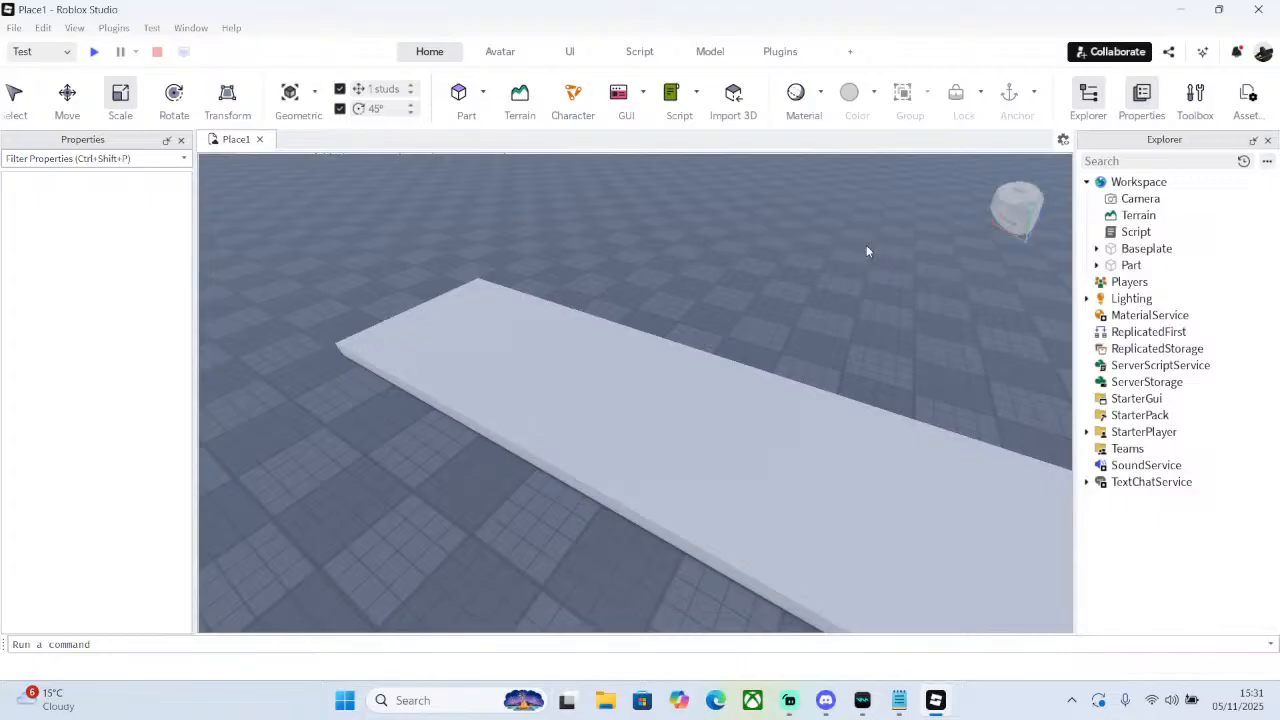
# - Open the Avatar Settings for a look and close them again
pyautogui.click(500, 51)
pyautogui.click(484, 95)
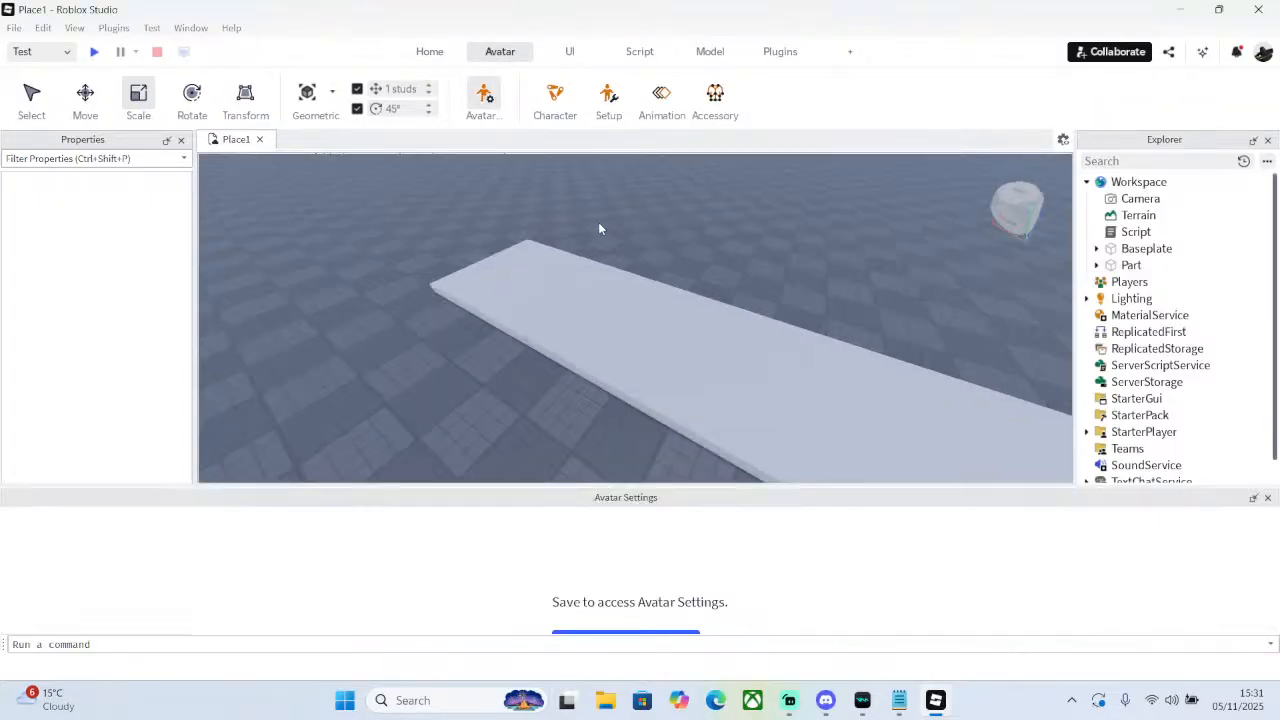
pyautogui.moveTo(598, 222); pyautogui.dragTo(584, 218, button='right')
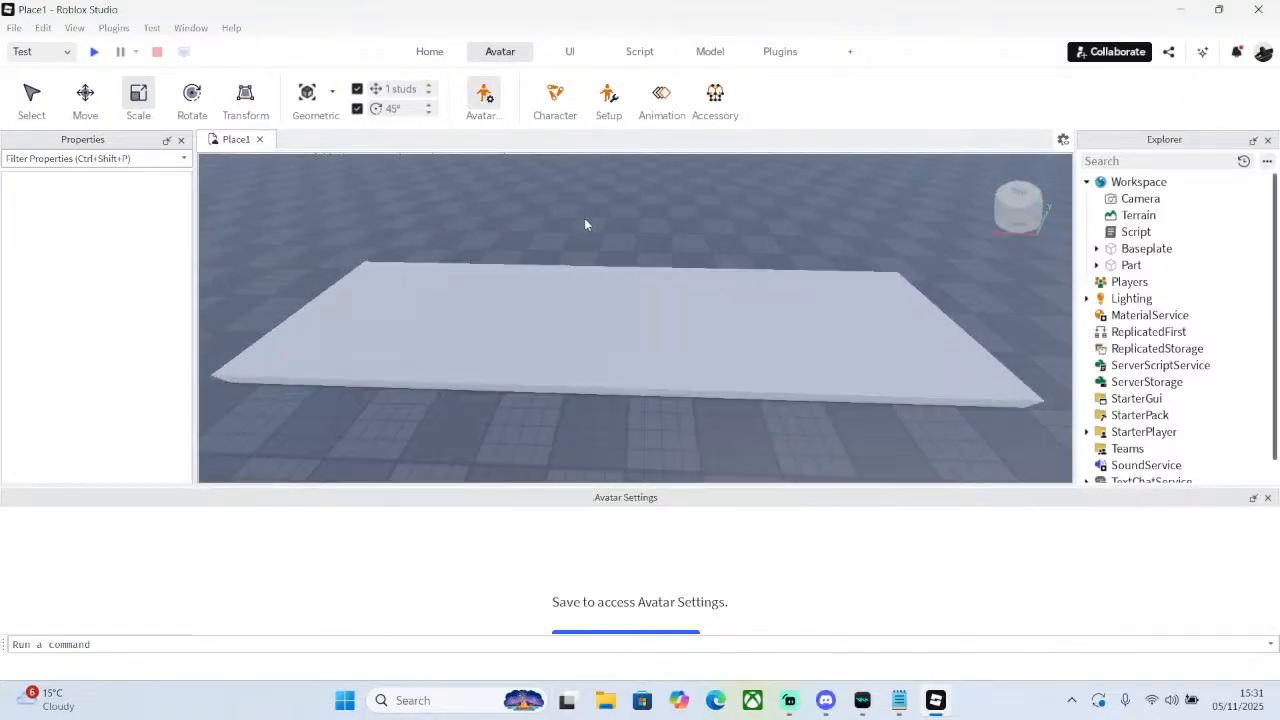
pyautogui.click(1268, 498)
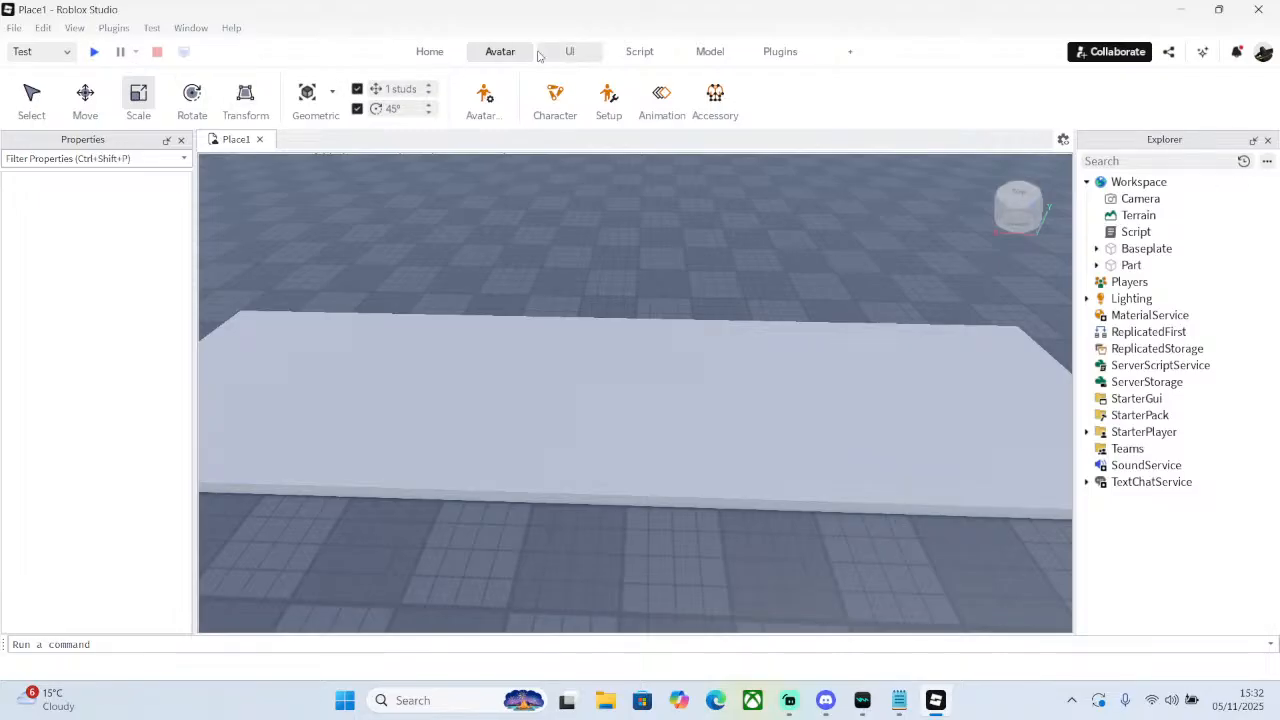
pyautogui.click(430, 51)
pyautogui.click(595, 56)
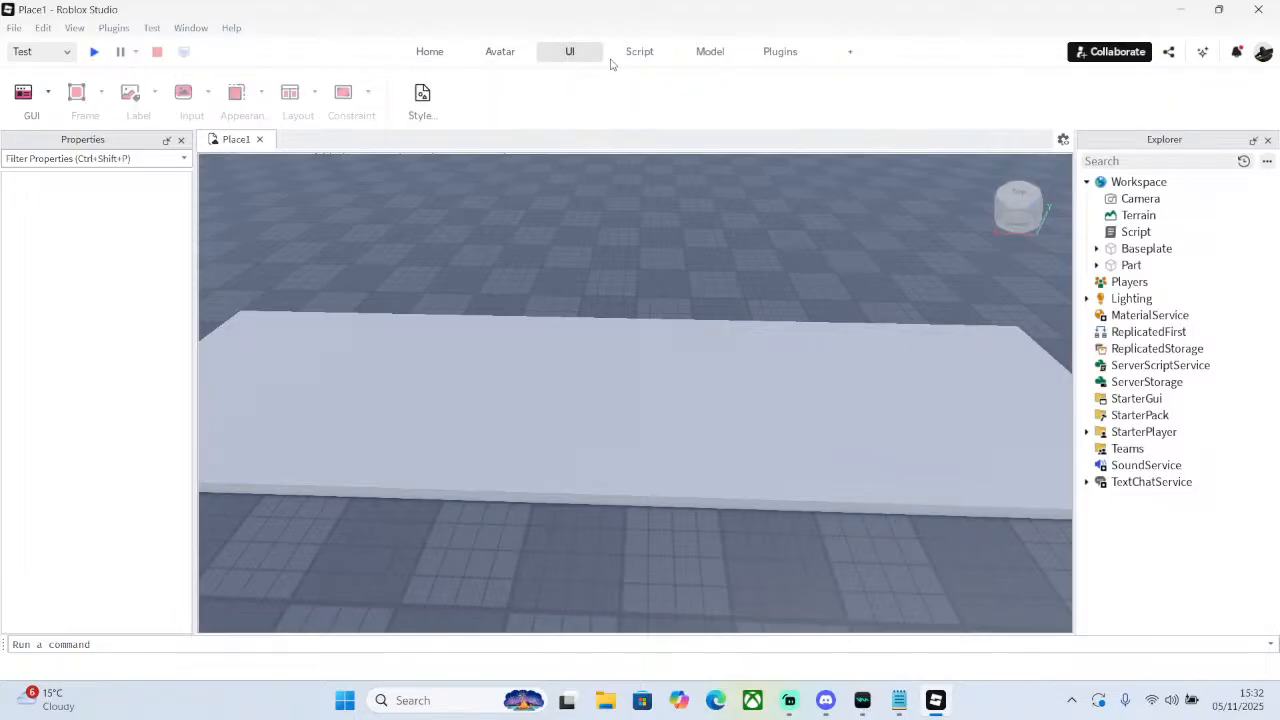
pyautogui.click(482, 58)
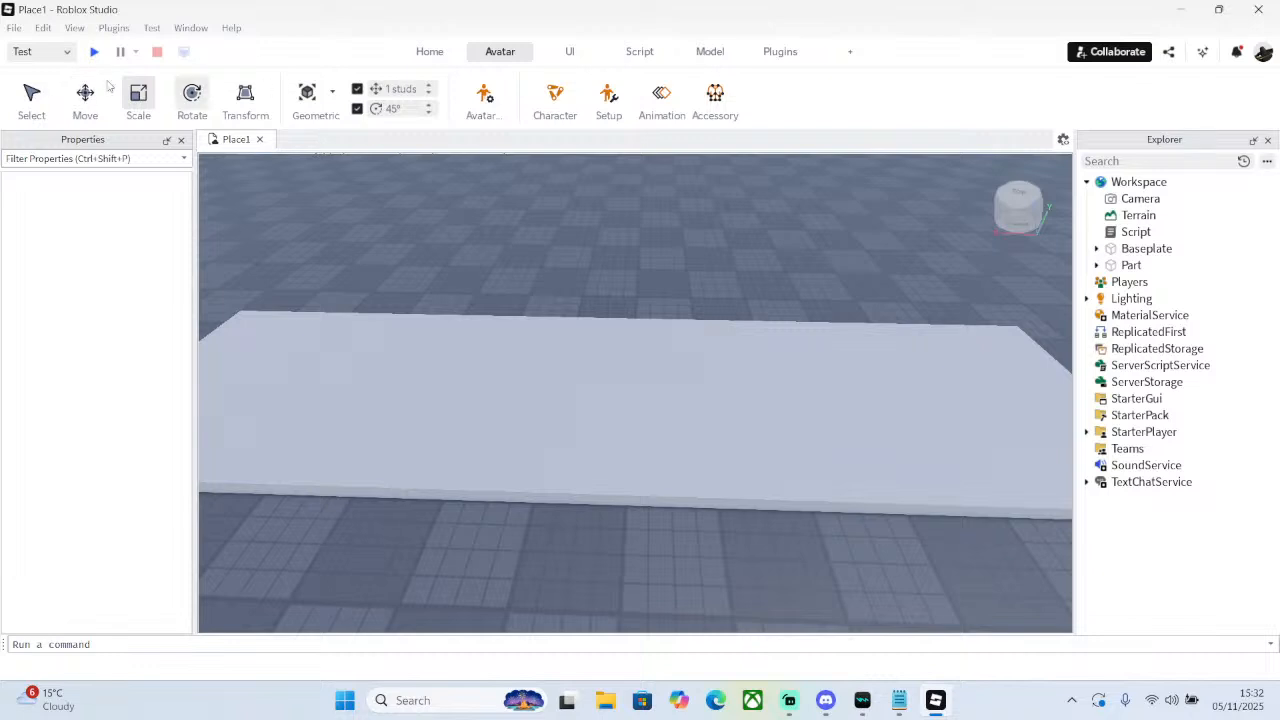
pyautogui.click(570, 52)
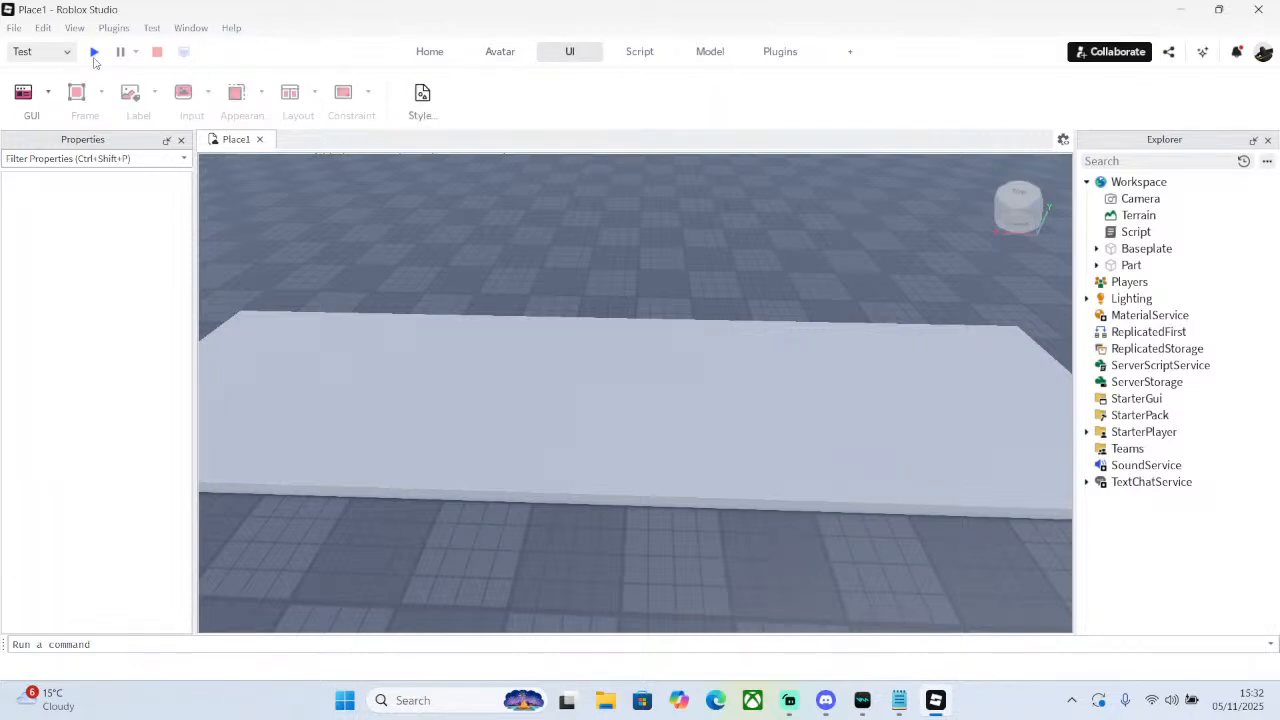
pyautogui.click(47, 92)
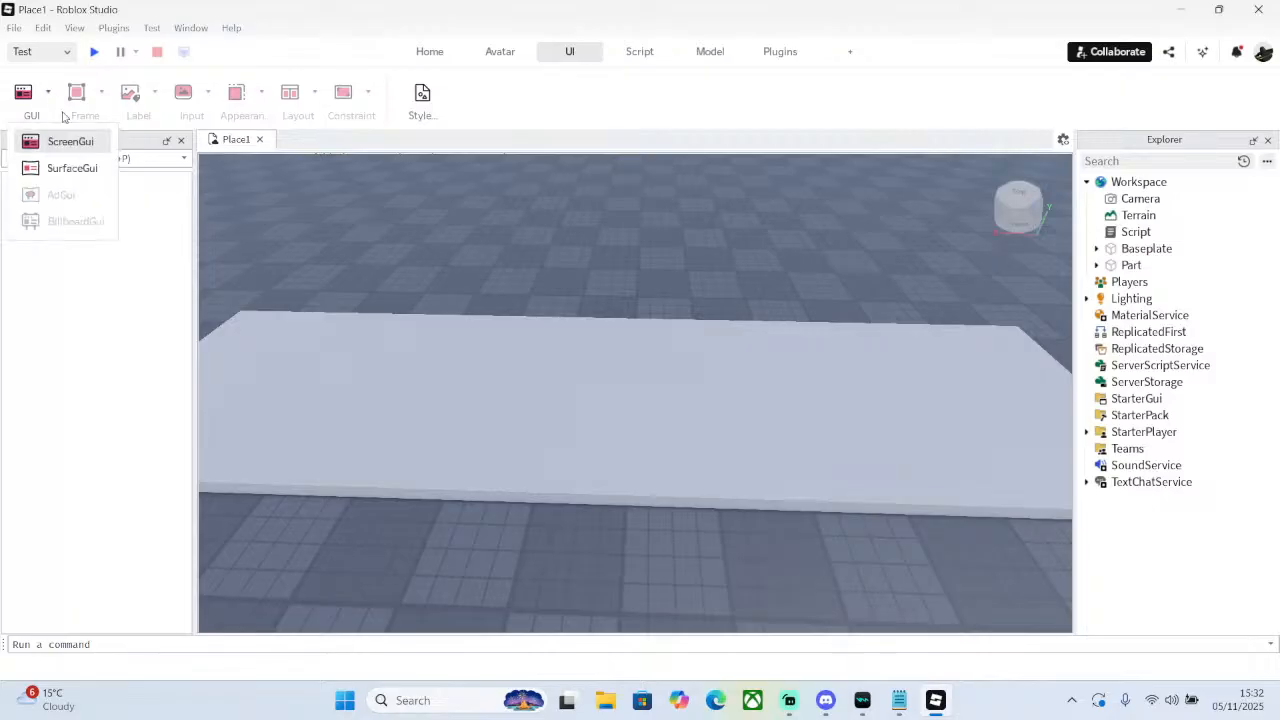
pyautogui.click(511, 201)
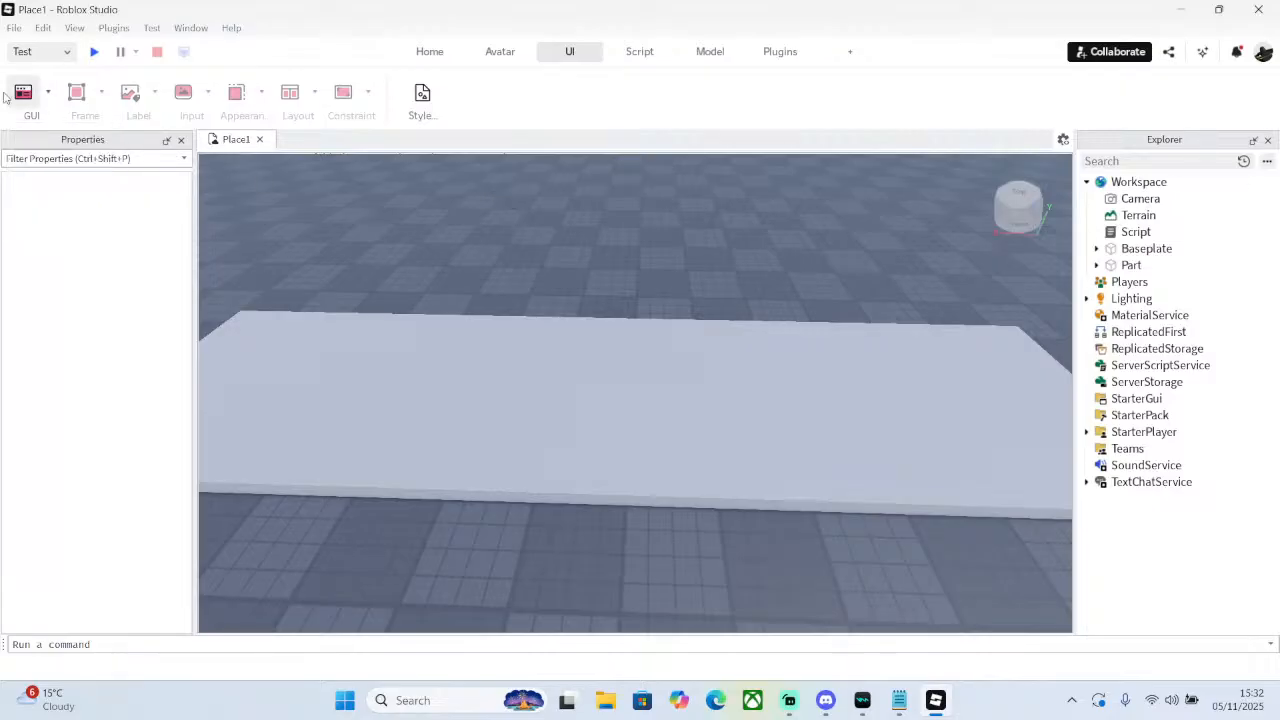
# - Add a SurfaceGui to the Workspace and delete it again
pyautogui.click(47, 92)
pyautogui.click(62, 165)
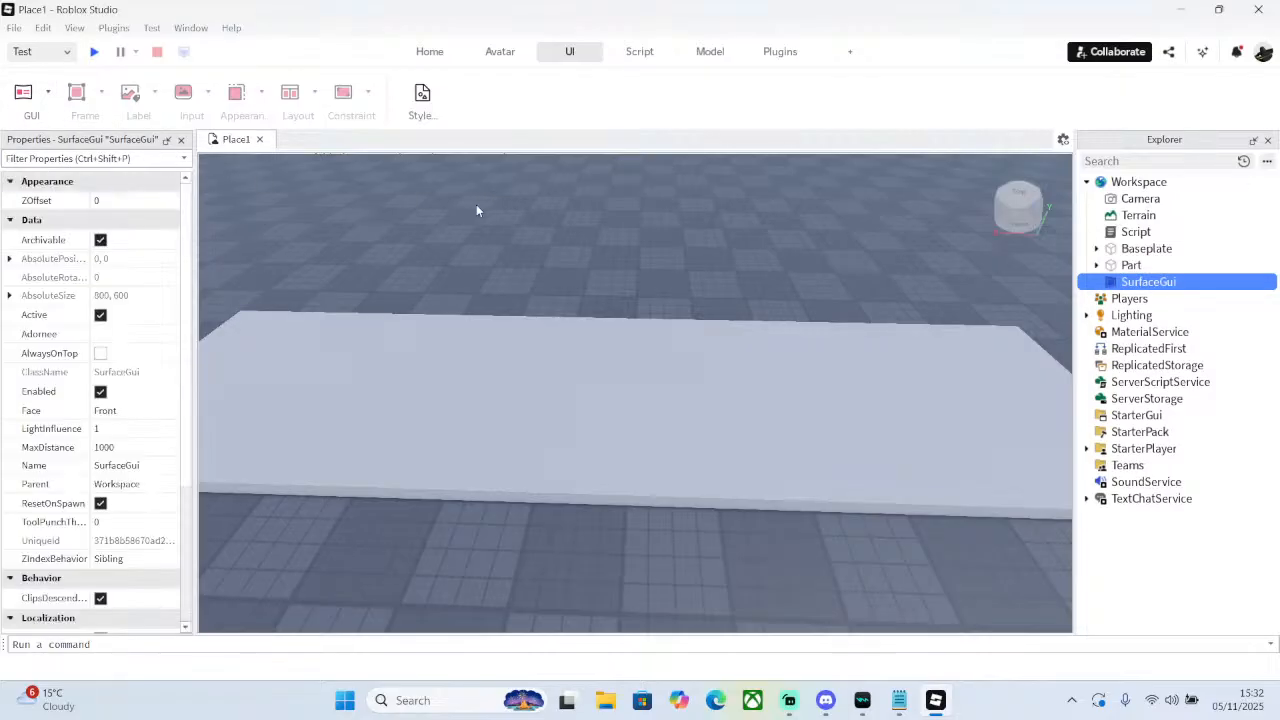
pyautogui.moveTo(306, 204); pyautogui.dragTo(308, 206, button='right')
pyautogui.rightClick(1148, 284)
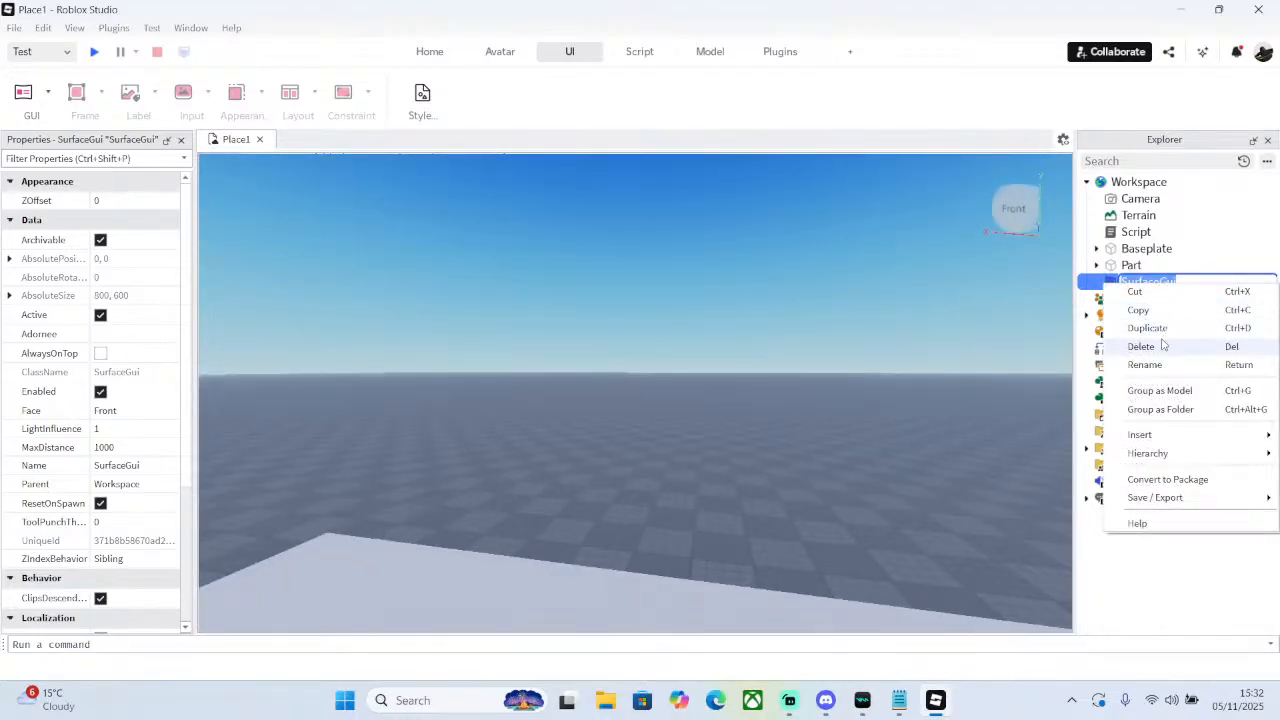
pyautogui.click(1162, 345)
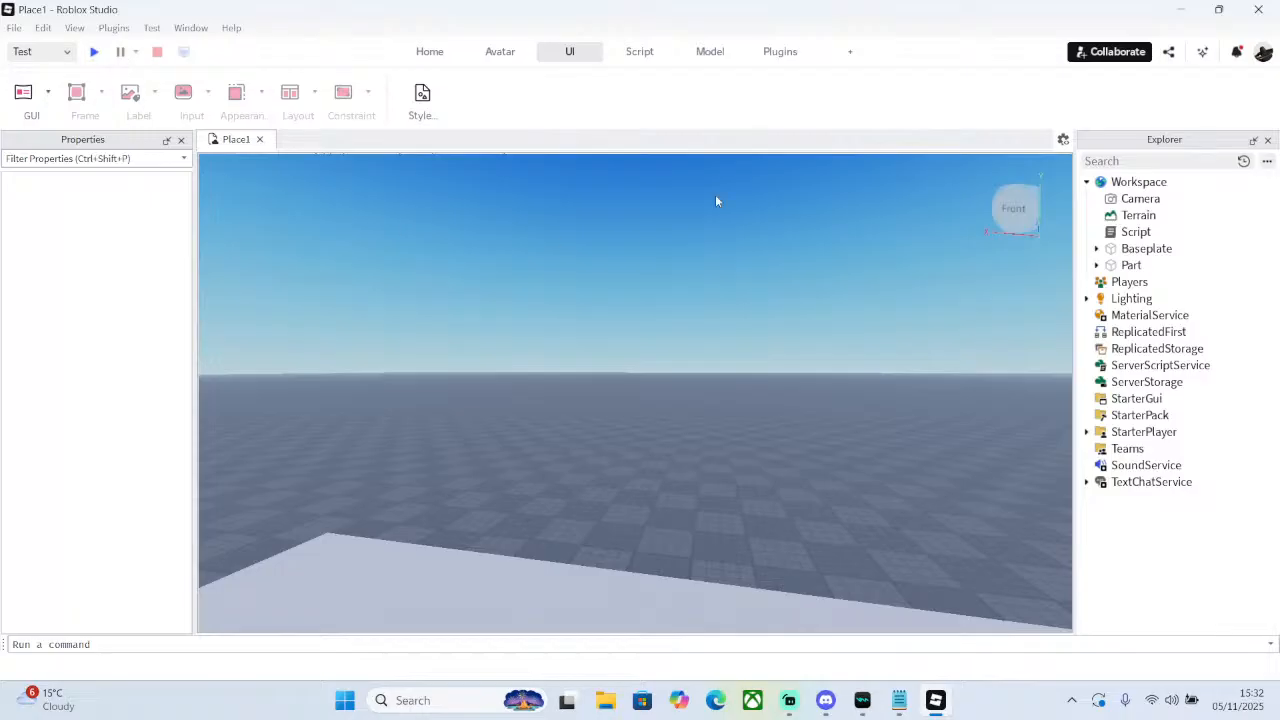
pyautogui.click(639, 51)
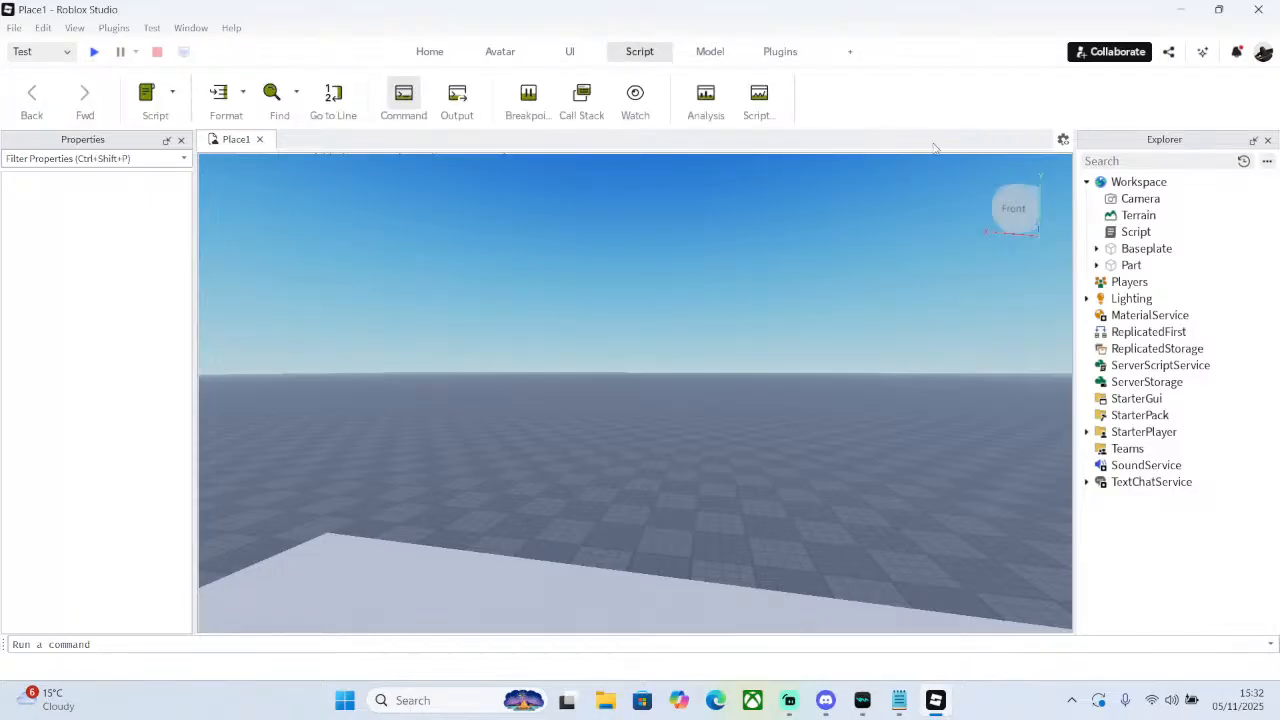
# - Delete the Script object from the Workspace
pyautogui.moveTo(551, 180); pyautogui.dragTo(550, 229, button='right')
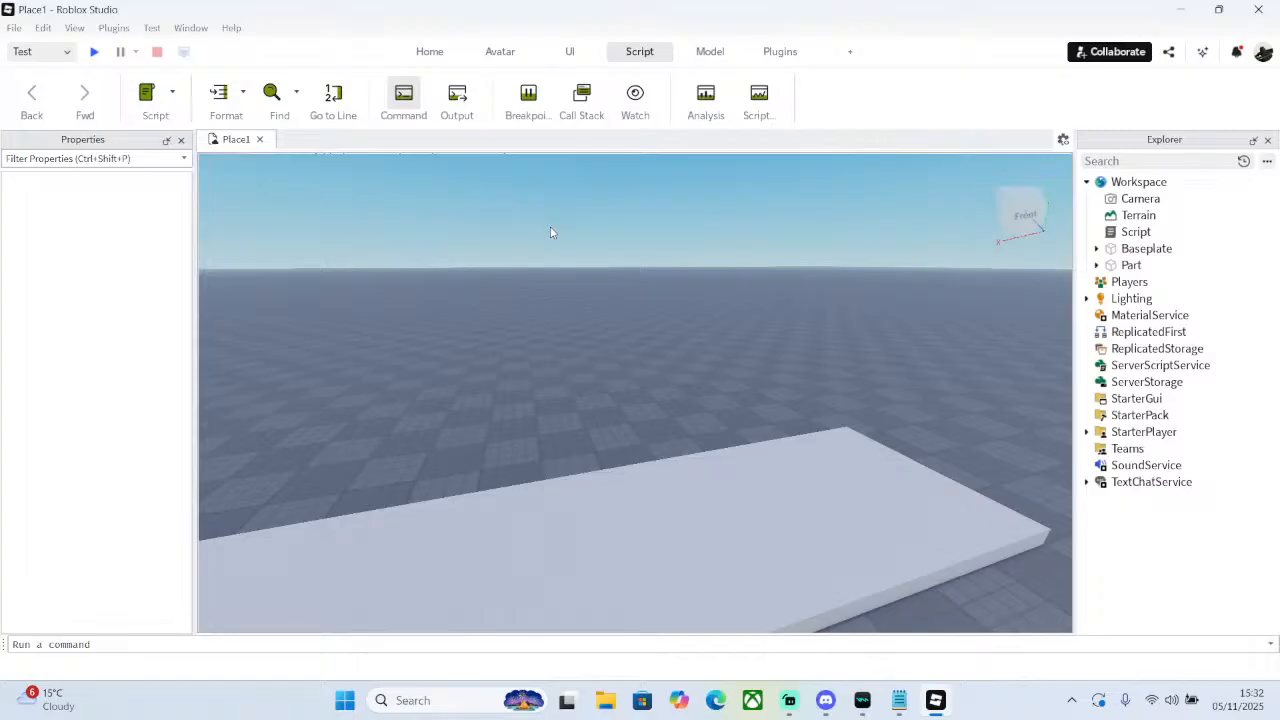
pyautogui.moveTo(591, 221); pyautogui.dragTo(591, 214, button='right')
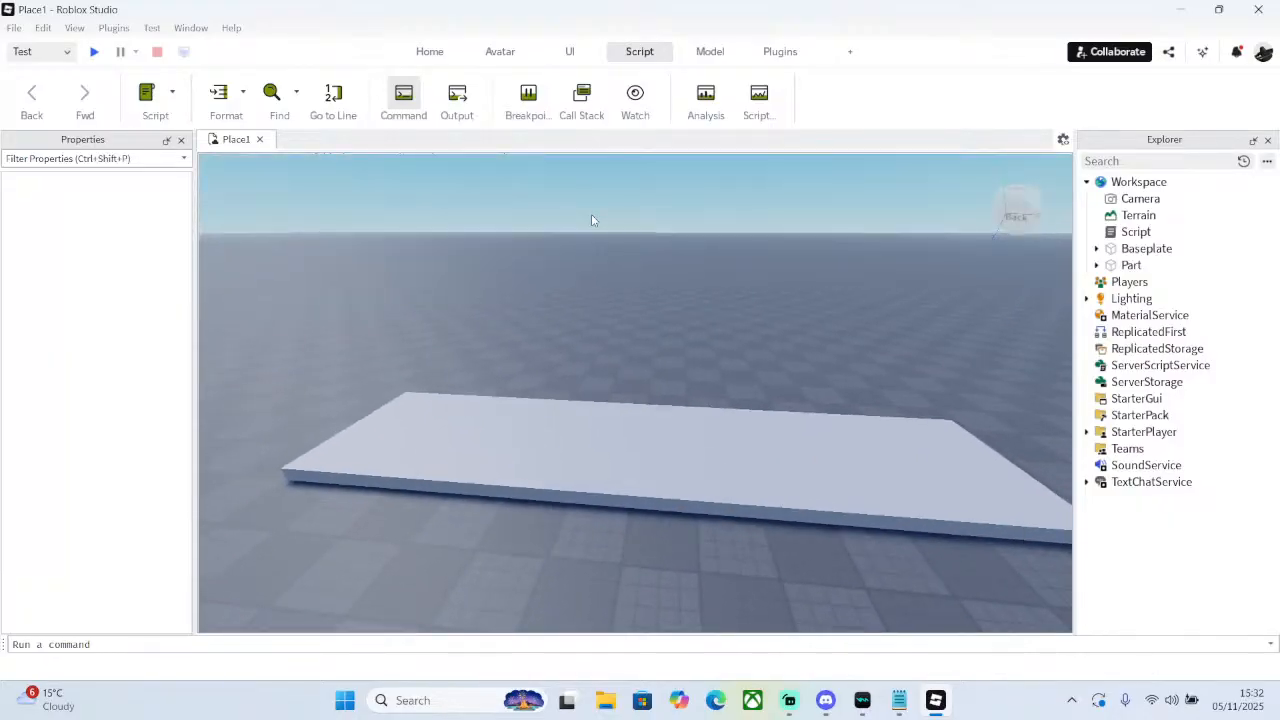
pyautogui.moveTo(766, 298); pyautogui.dragTo(763, 298, button='right')
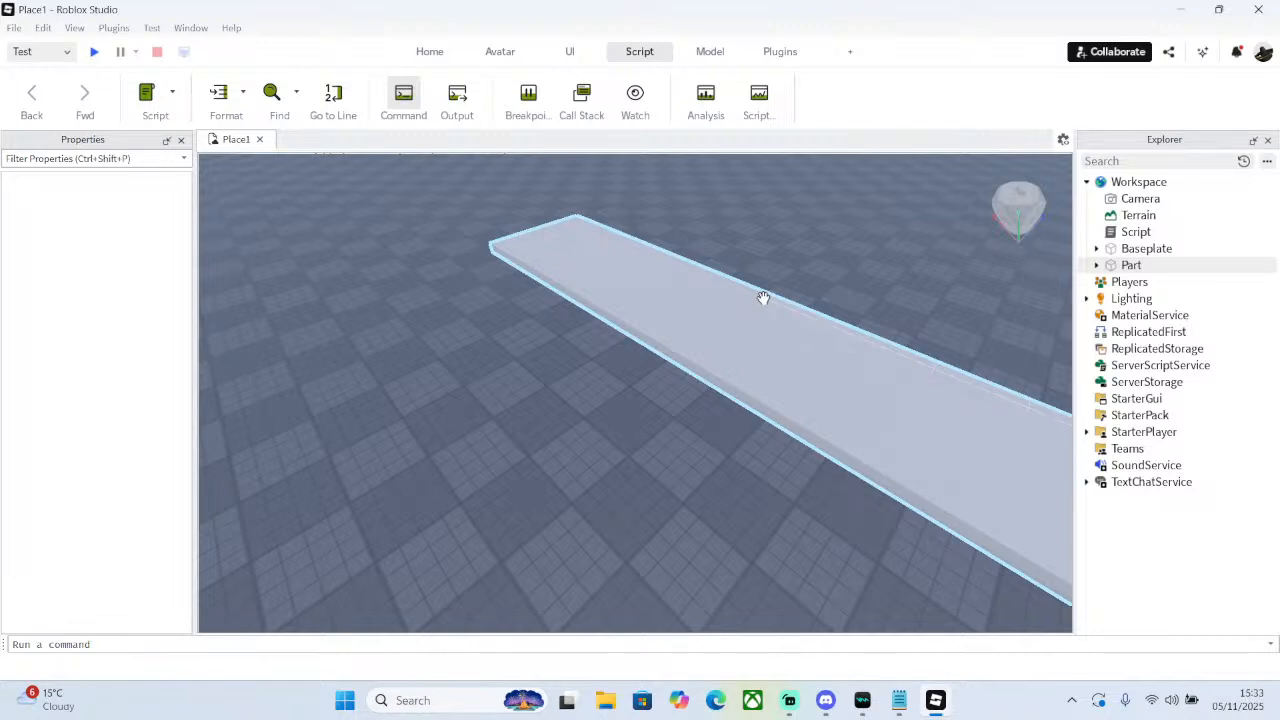
pyautogui.moveTo(586, 271); pyautogui.dragTo(640, 290, button='right')
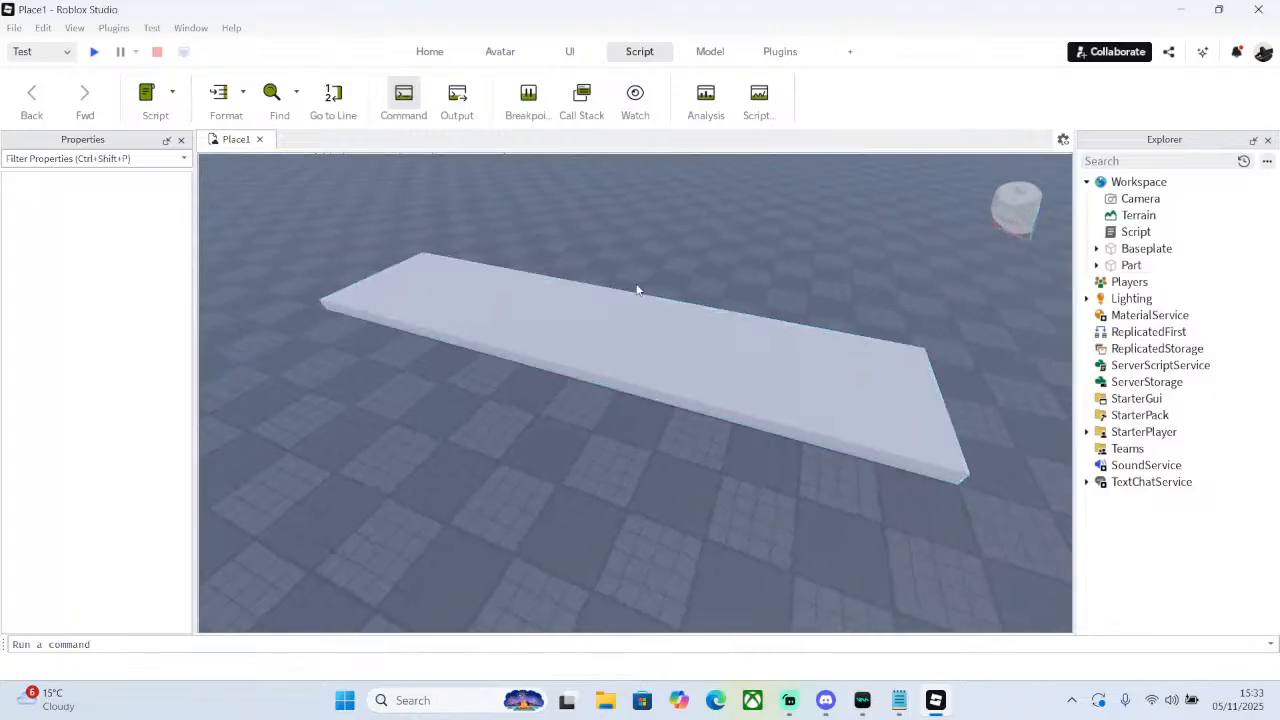
pyautogui.click(1150, 233)
pyautogui.rightClick(1140, 231)
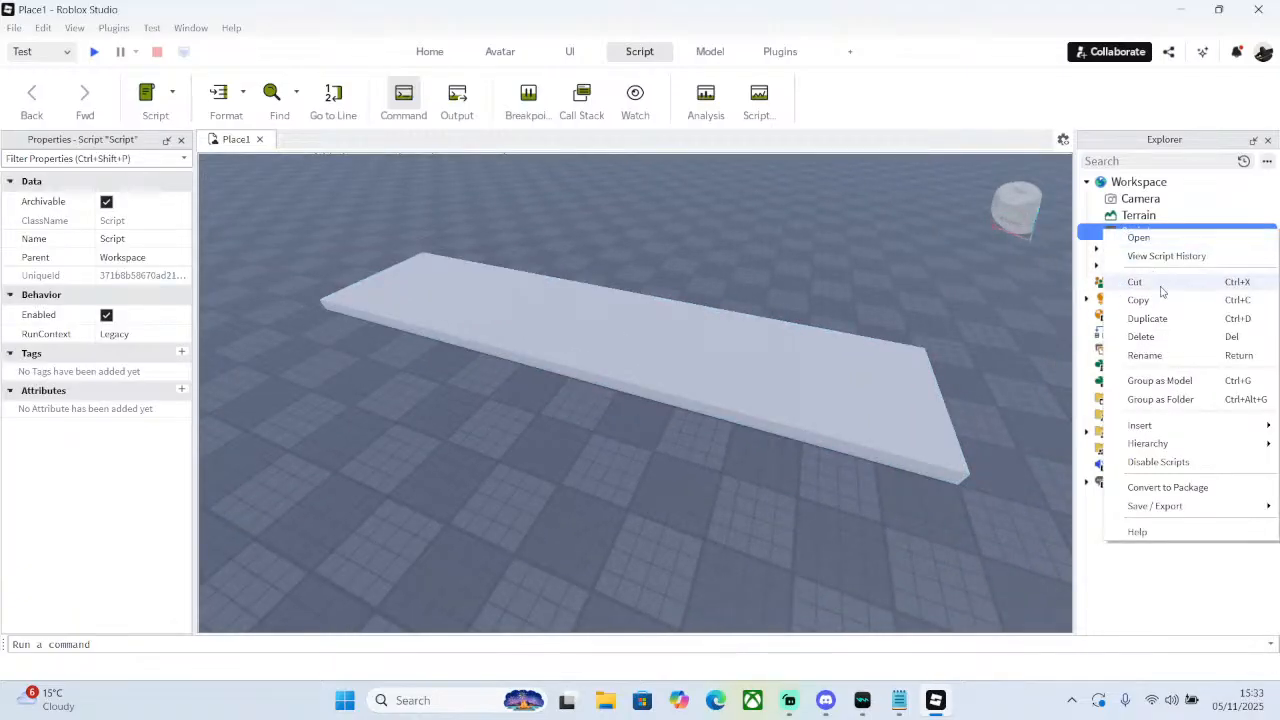
pyautogui.click(1141, 336)
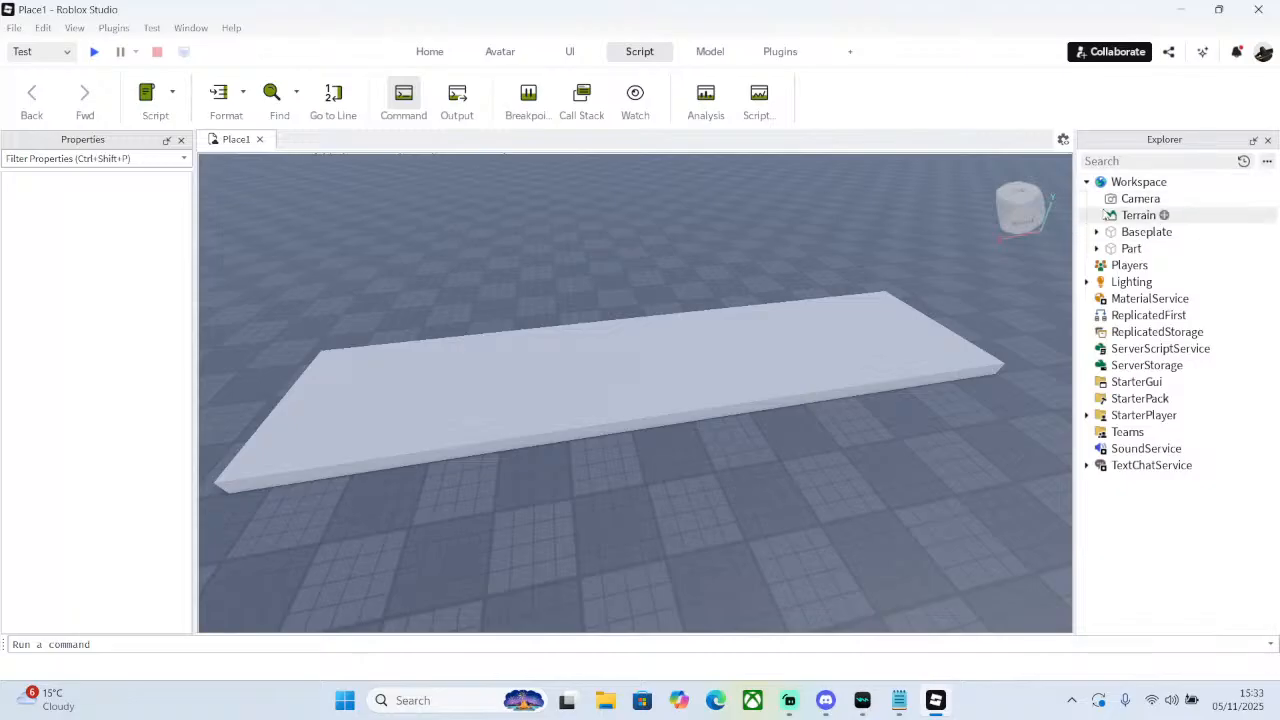
pyautogui.click(1138, 182)
pyautogui.rightClick(1138, 185)
pyautogui.click(1030, 254)
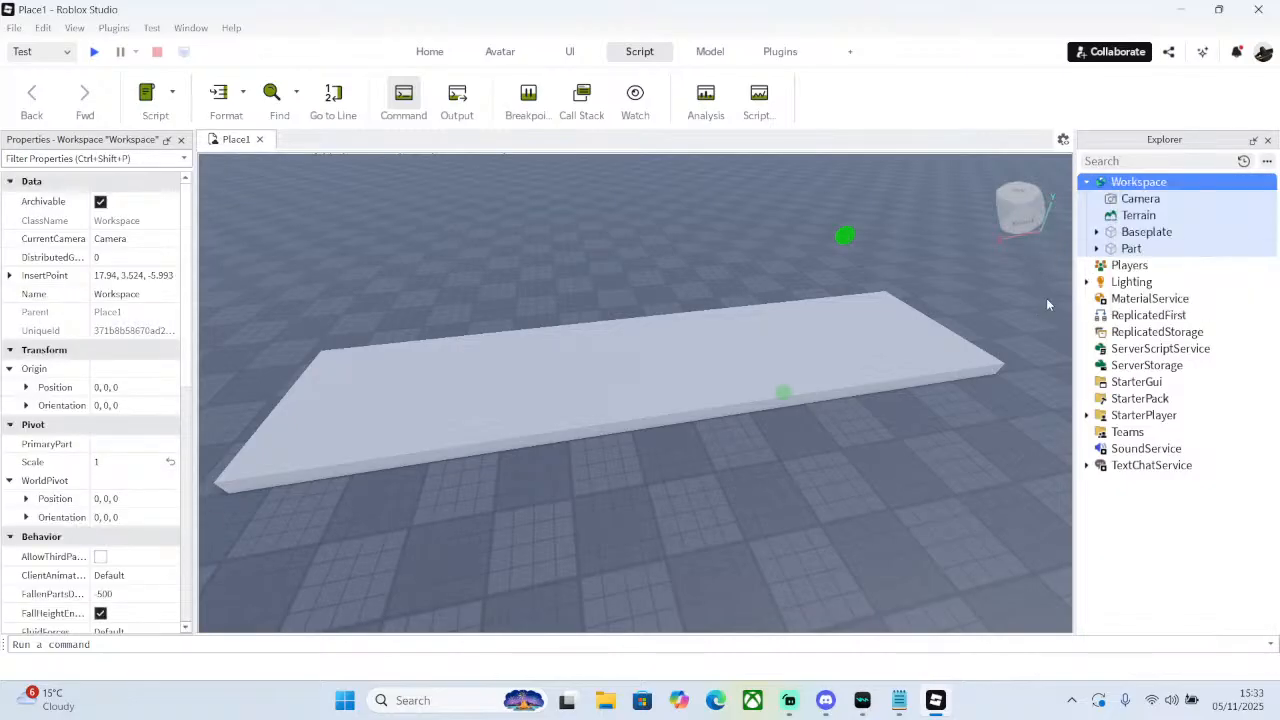
pyautogui.click(1040, 313)
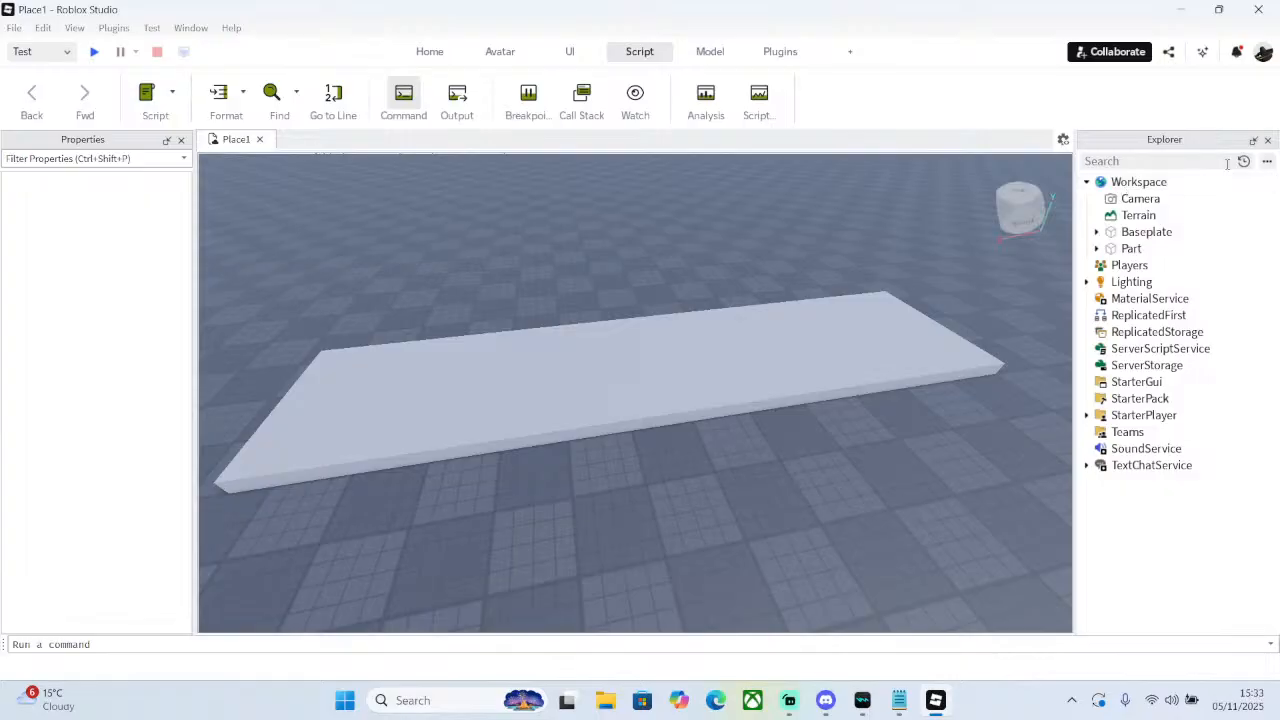
pyautogui.click(1087, 183)
pyautogui.click(1087, 183)
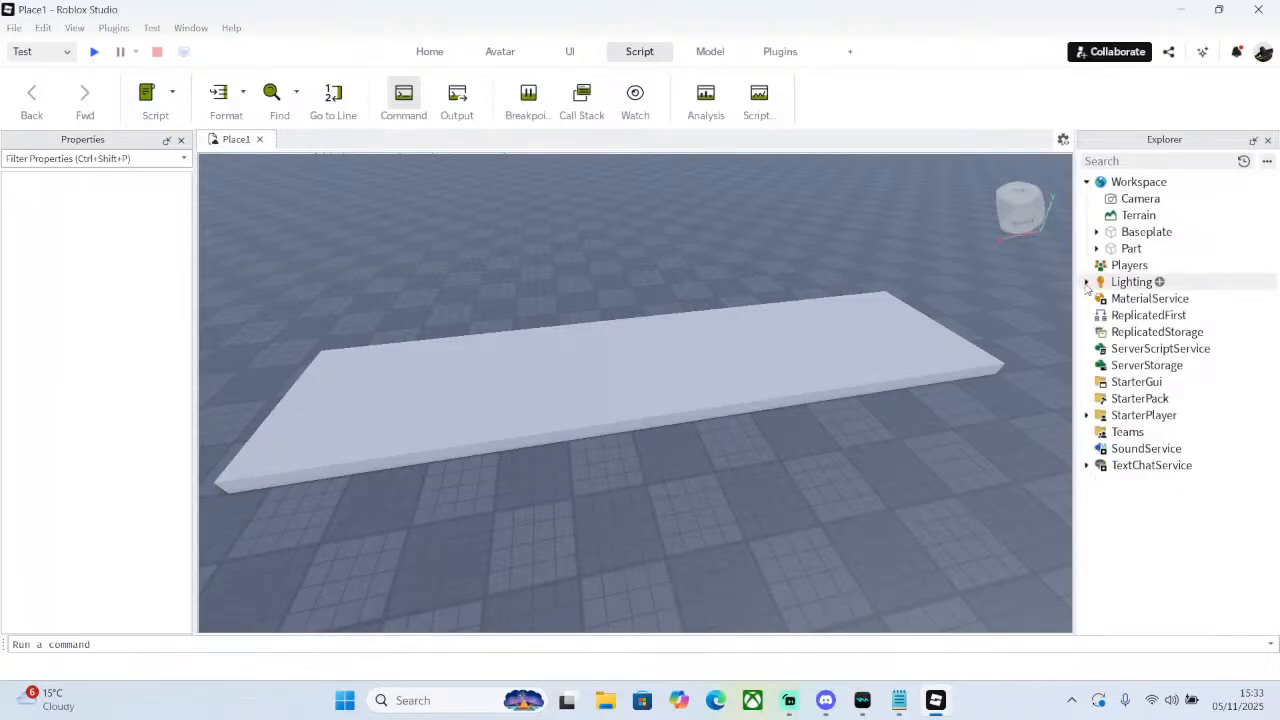
pyautogui.scroll(3, 880, 235)
pyautogui.click(717, 391)
pyautogui.scroll(3, 665, 205)
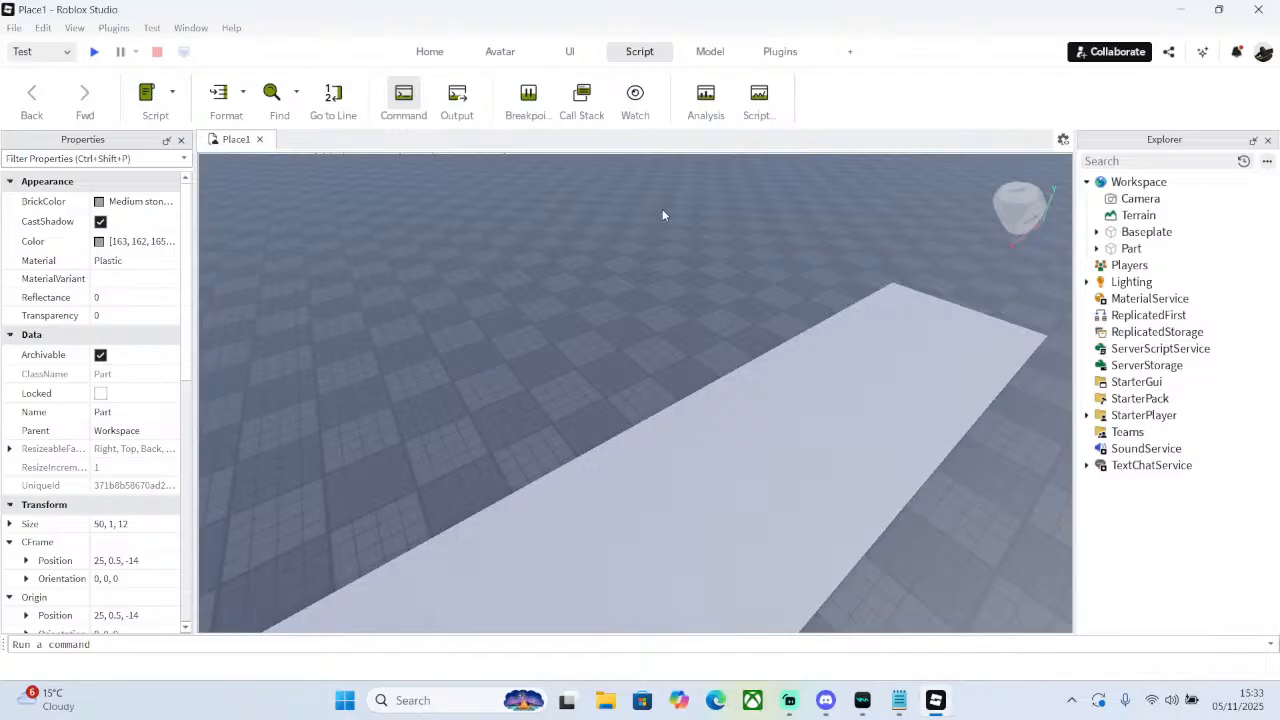
pyautogui.click(662, 215)
pyautogui.scroll(2, 743, 242)
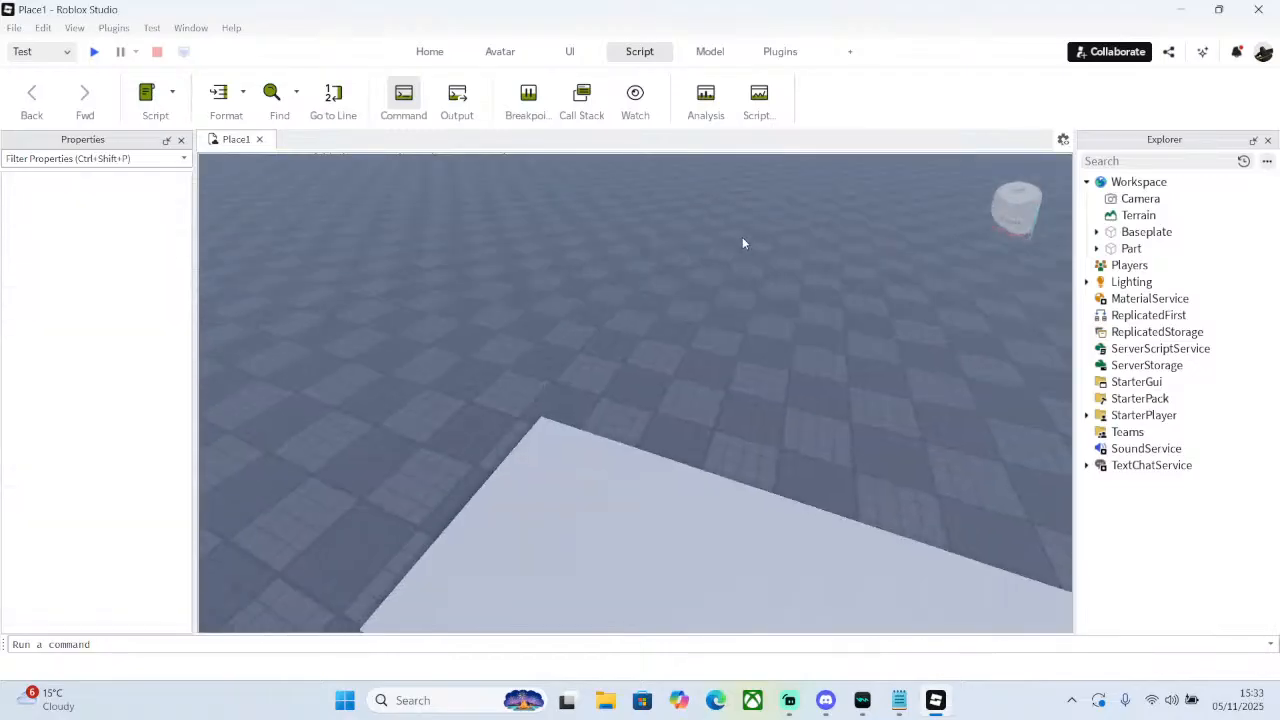
# - Look through the modelling tools and the installed plugins, and return to the scripting tools
pyautogui.click(710, 51)
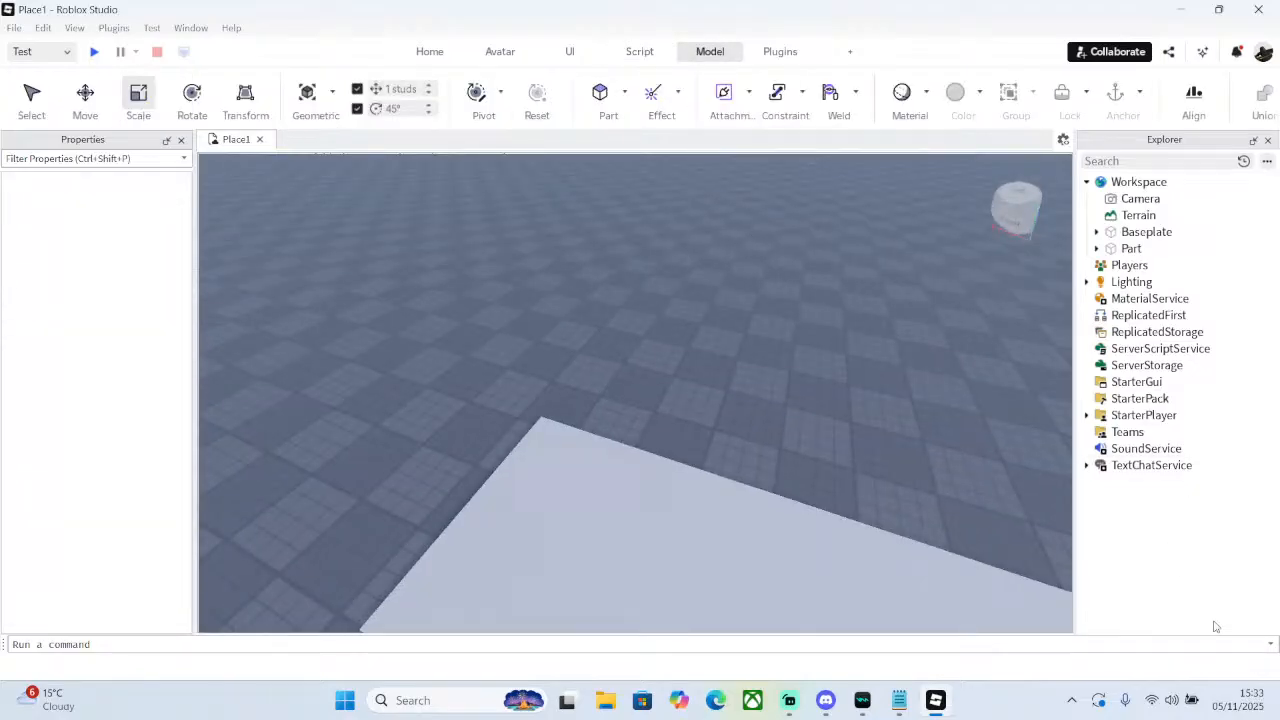
pyautogui.moveTo(776, 343); pyautogui.dragTo(774, 343, button='right')
pyautogui.scroll(-5, 776, 343)
pyautogui.scroll(8, 776, 343)
pyautogui.scroll(-4, 776, 343)
pyautogui.click(779, 52)
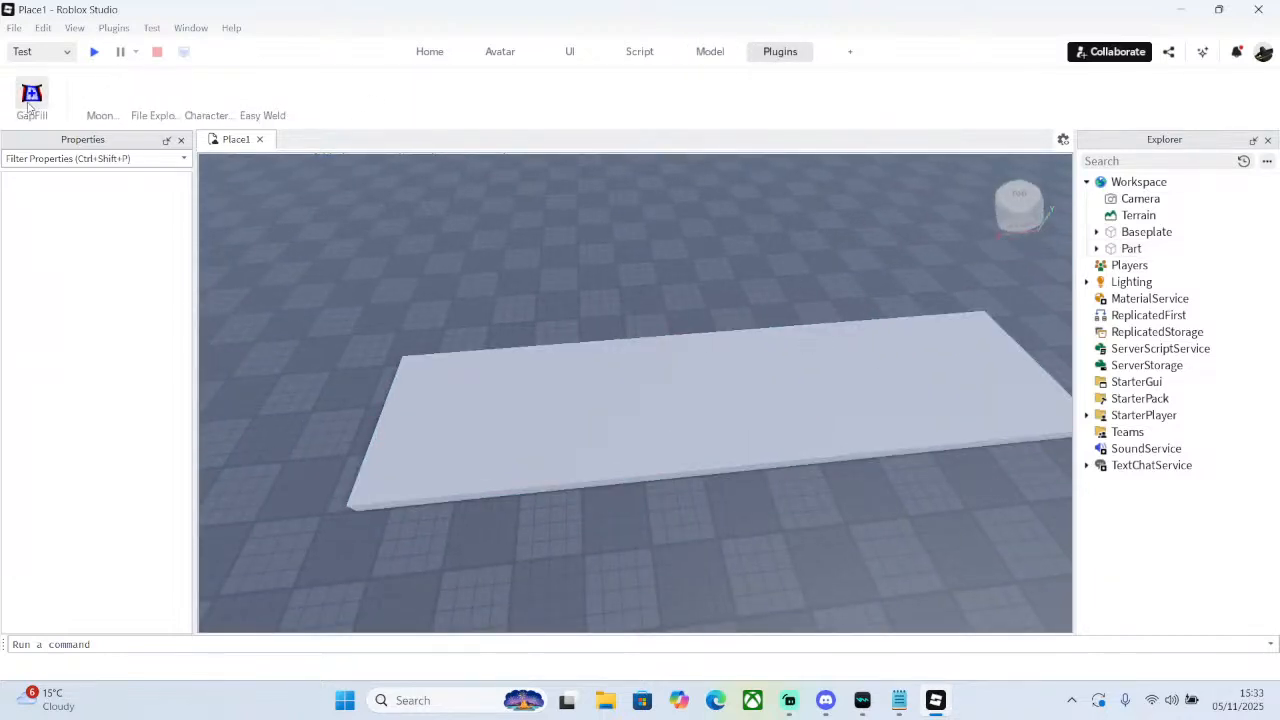
pyautogui.click(710, 51)
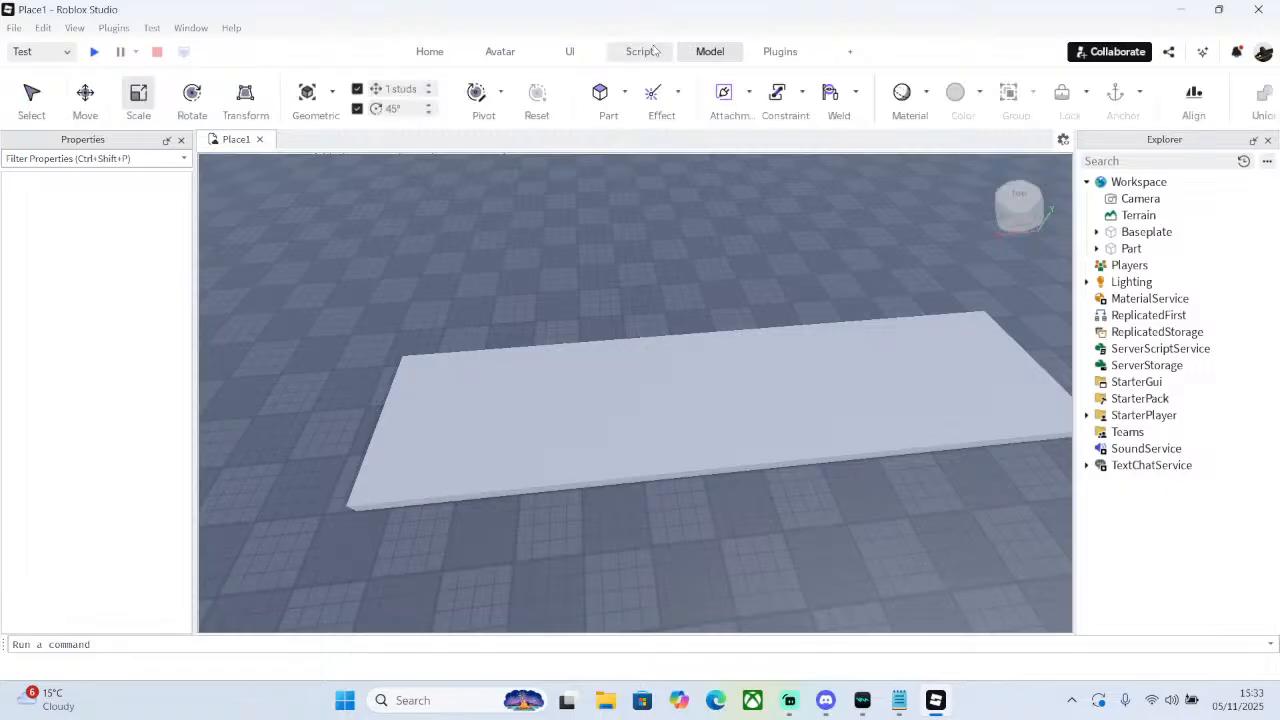
pyautogui.hscroll(2, 742, 95)
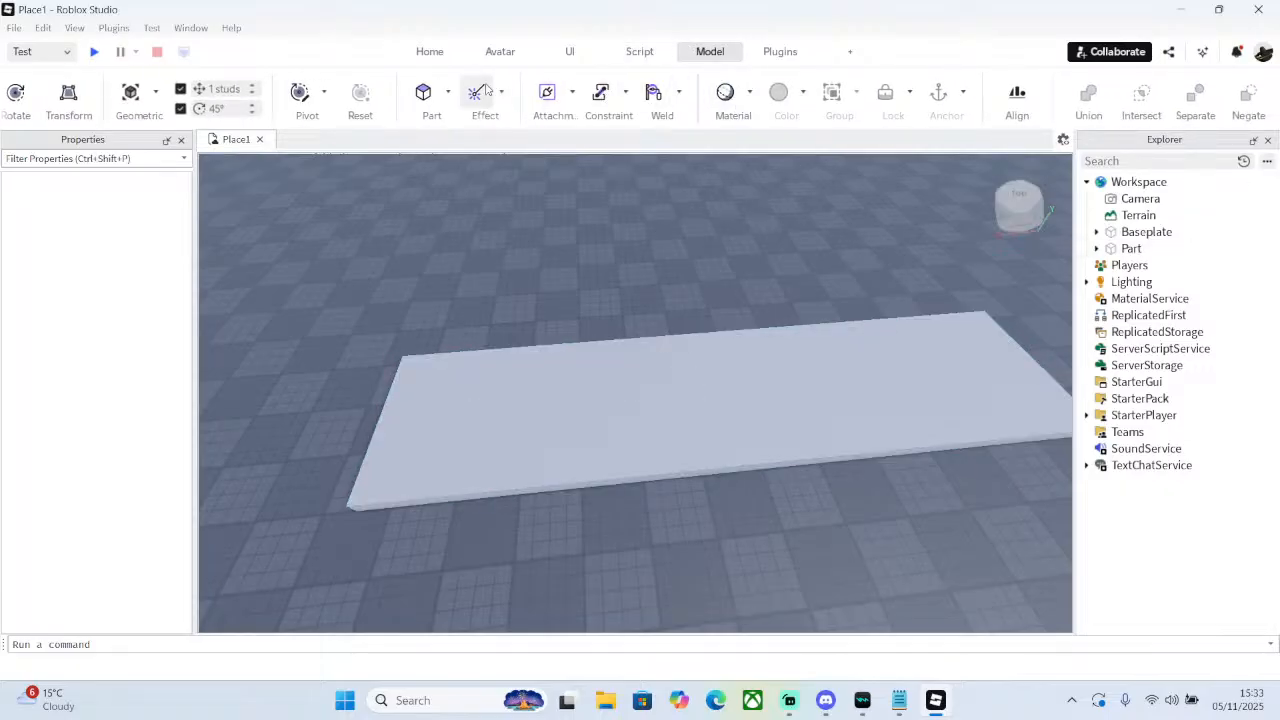
pyautogui.hscroll(-2, 510, 93)
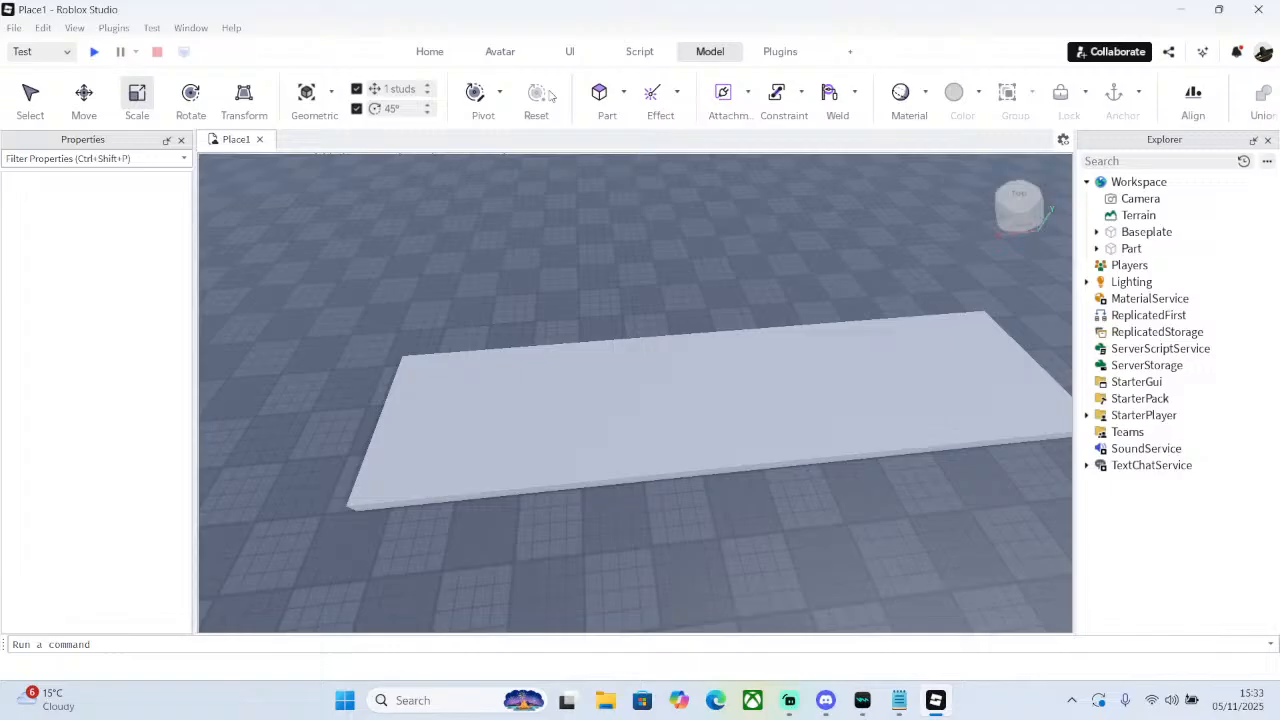
pyautogui.click(666, 49)
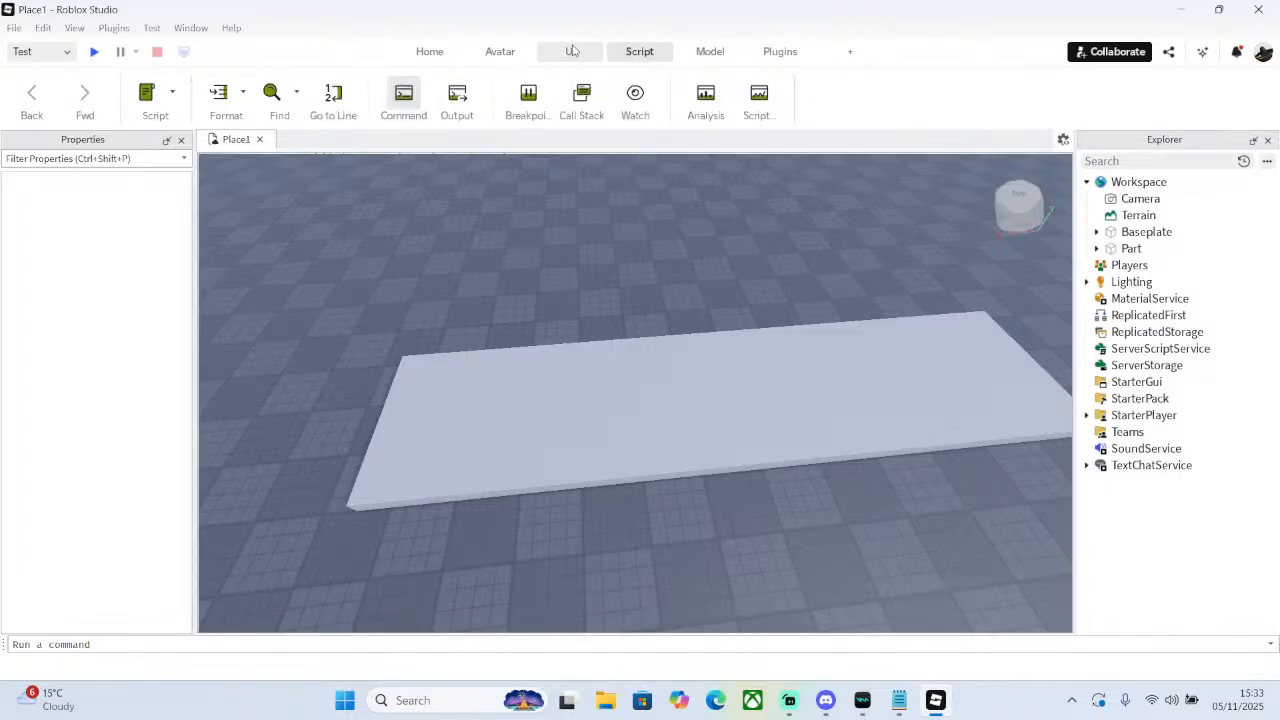
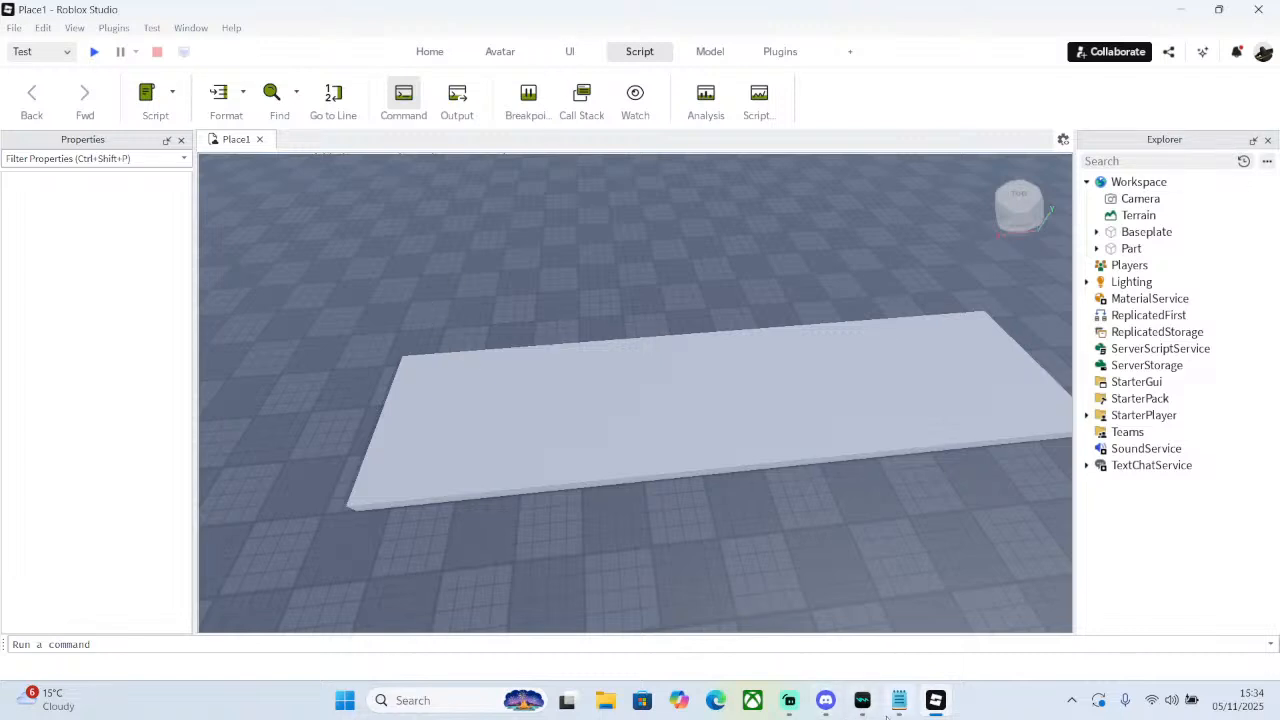
# - Switch to Notepad to reread the Game Brief Idea text, and return to Roblox Studio
pyautogui.click(898, 702)
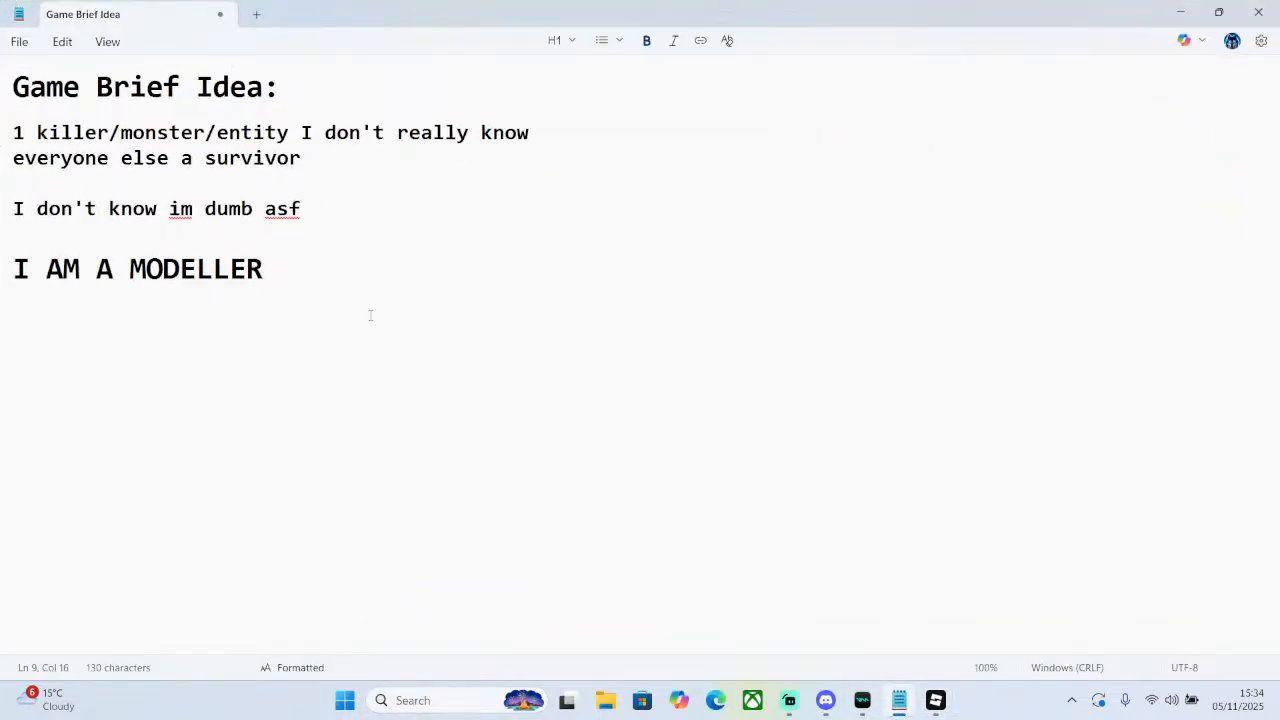
pyautogui.moveTo(365, 293); pyautogui.dragTo(3, 85)
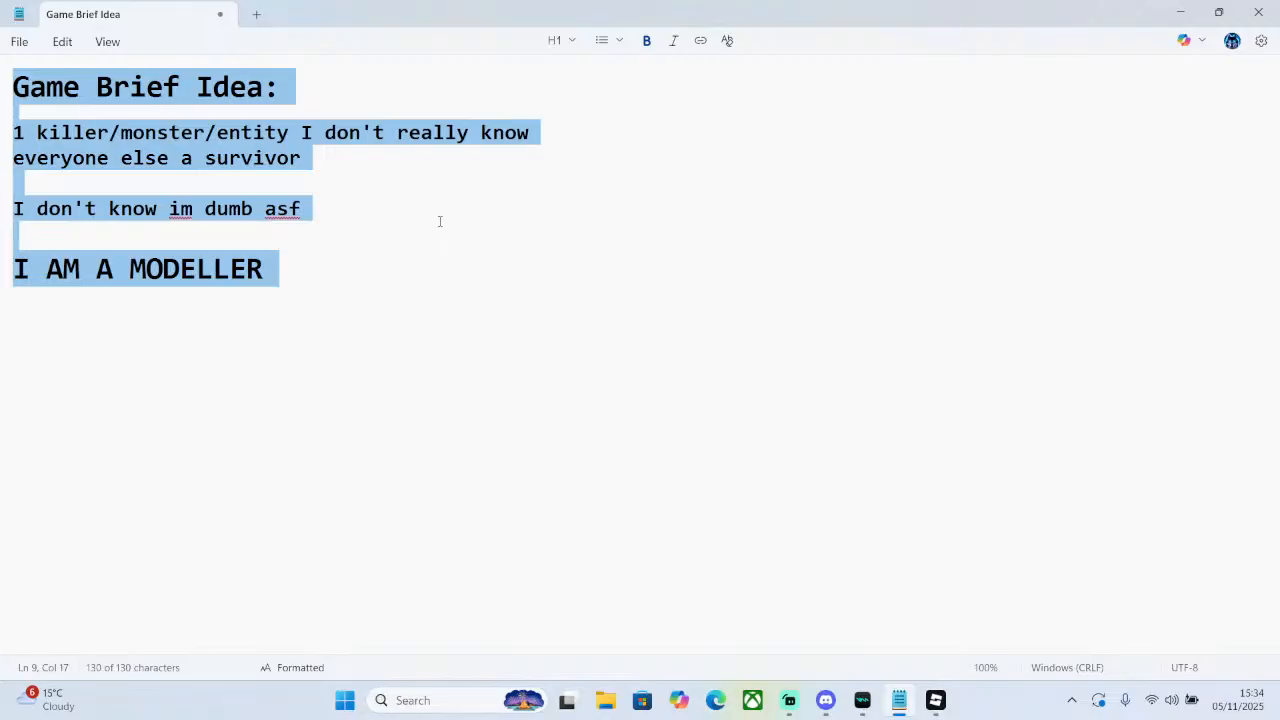
pyautogui.click(545, 334)
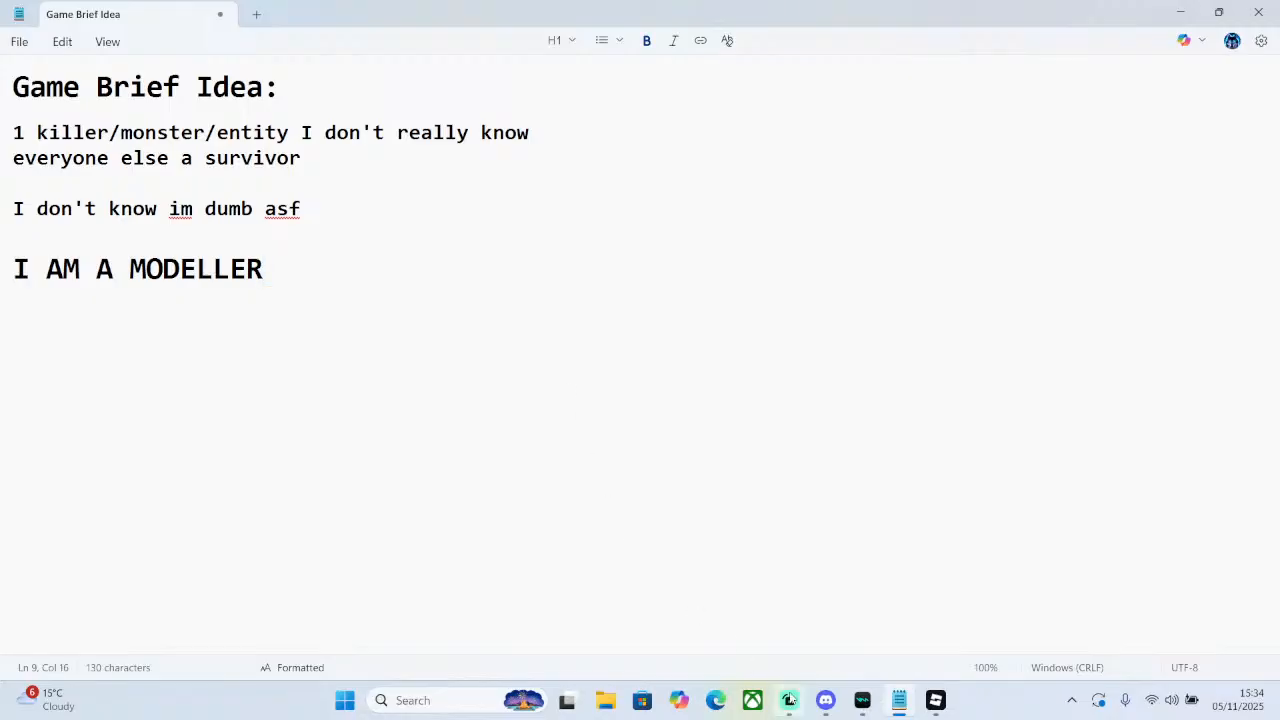
pyautogui.moveTo(800, 691)
pyautogui.click(935, 700)
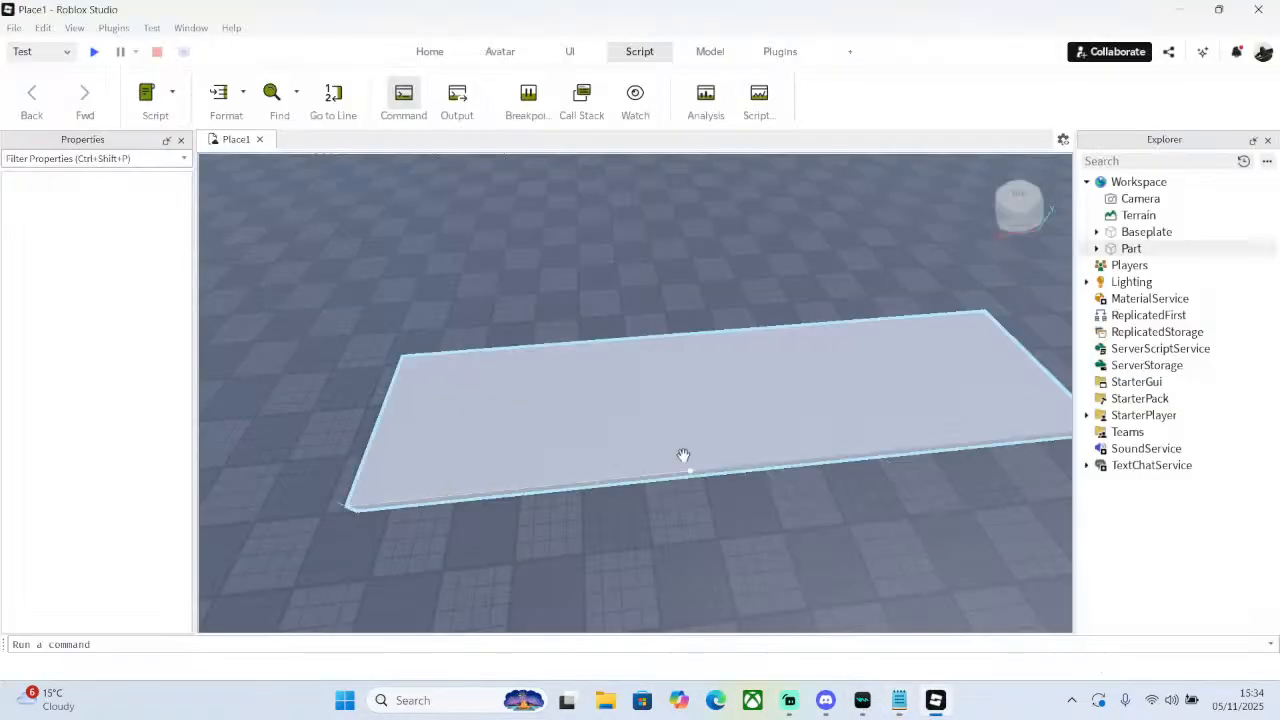
pyautogui.click(788, 702)
pyautogui.click(899, 703)
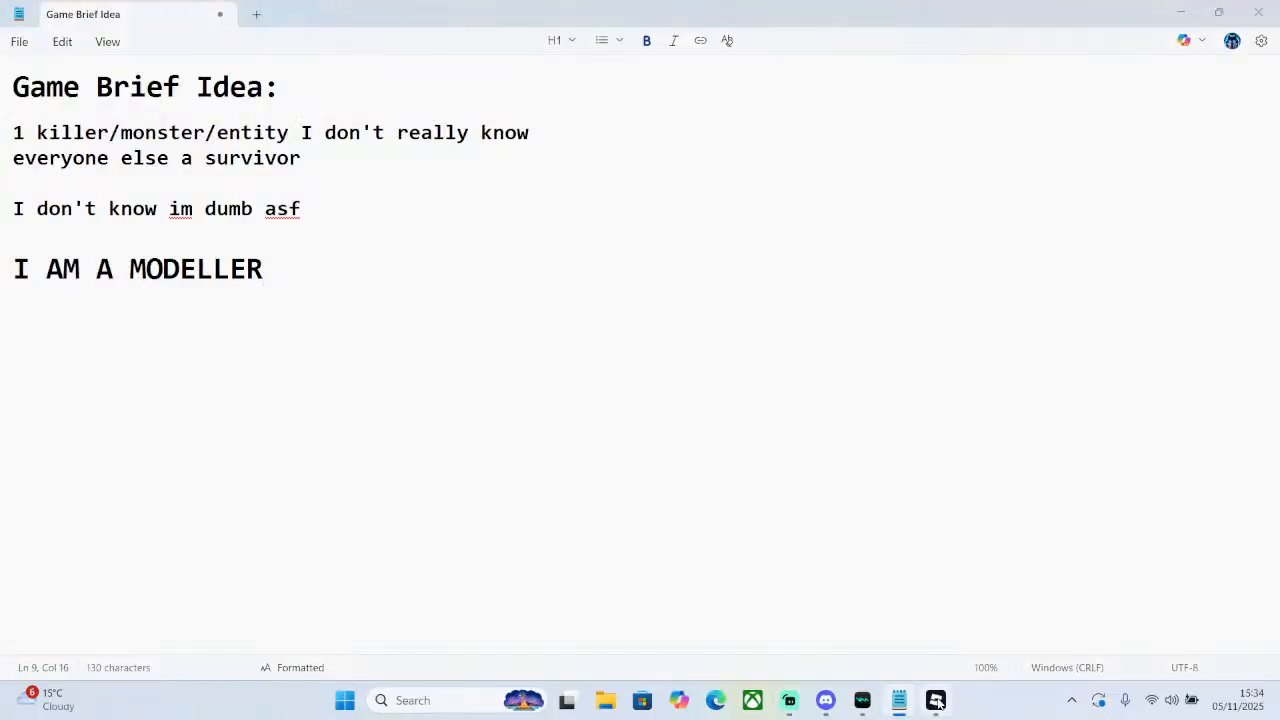
pyautogui.click(937, 701)
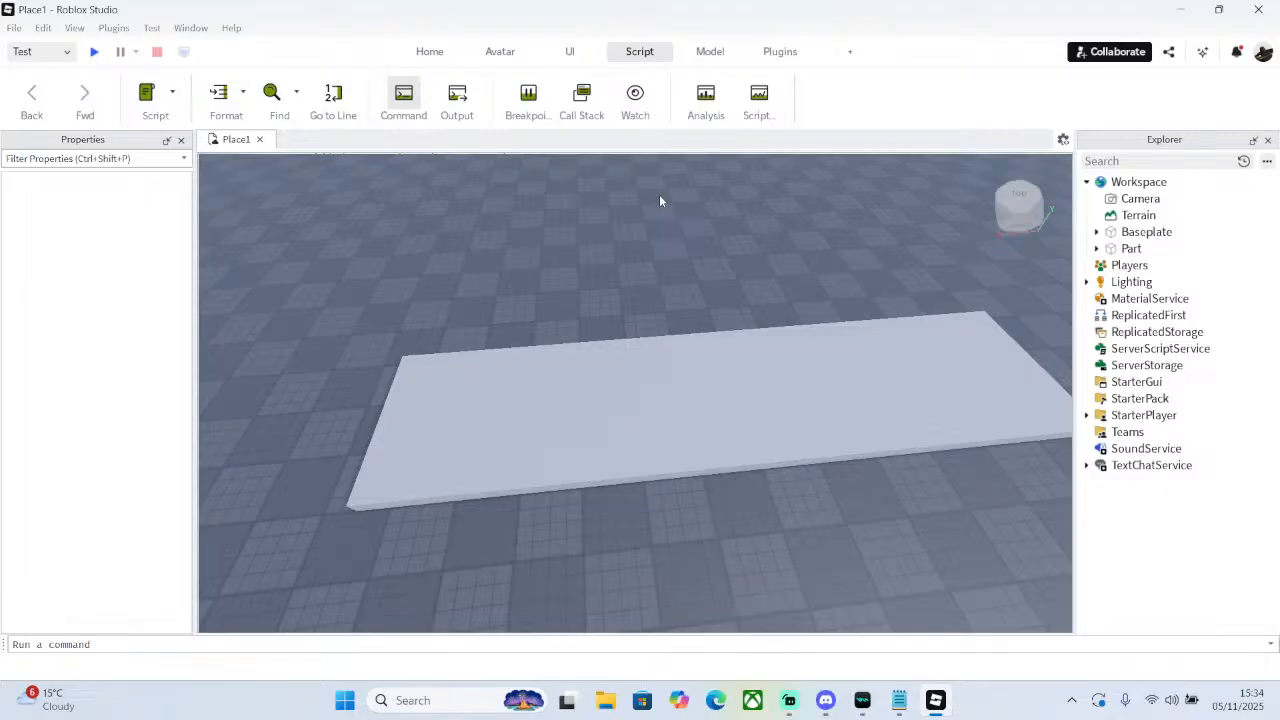
# - Open the Manage Collaborators window for a look and close it without saving the game
pyautogui.moveTo(743, 308); pyautogui.dragTo(792, 318, button='right')
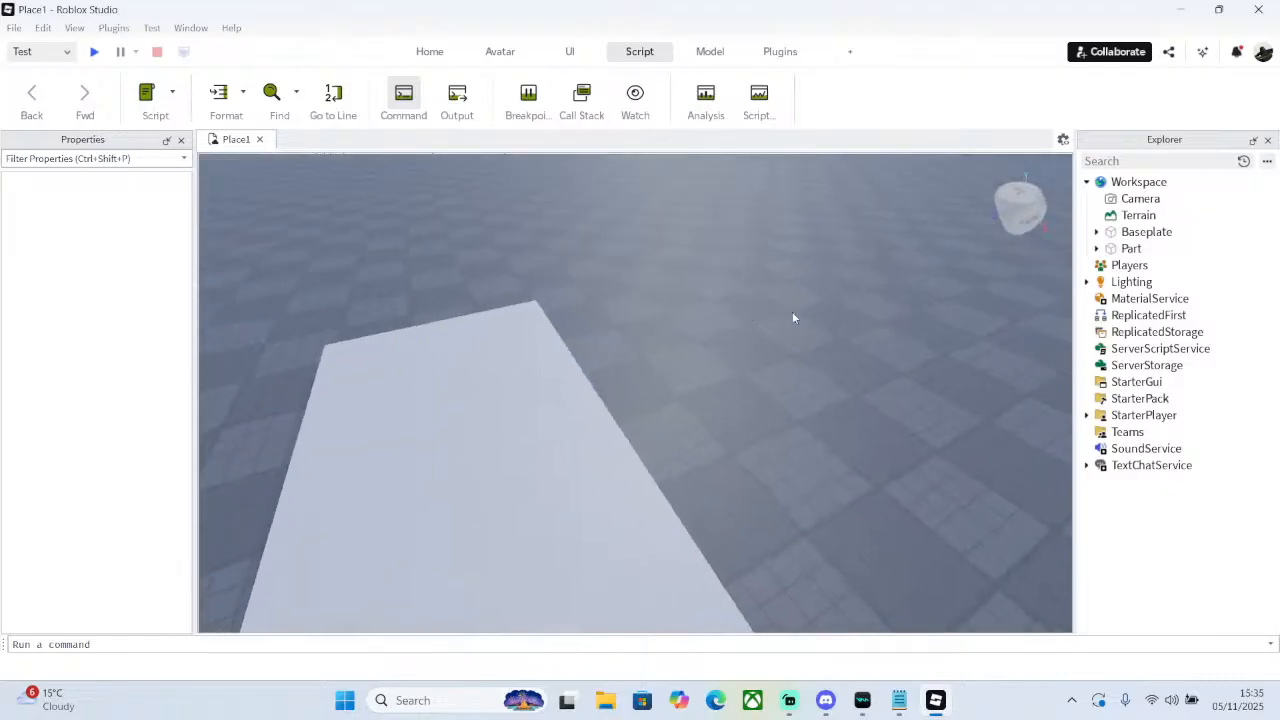
pyautogui.click(1118, 52)
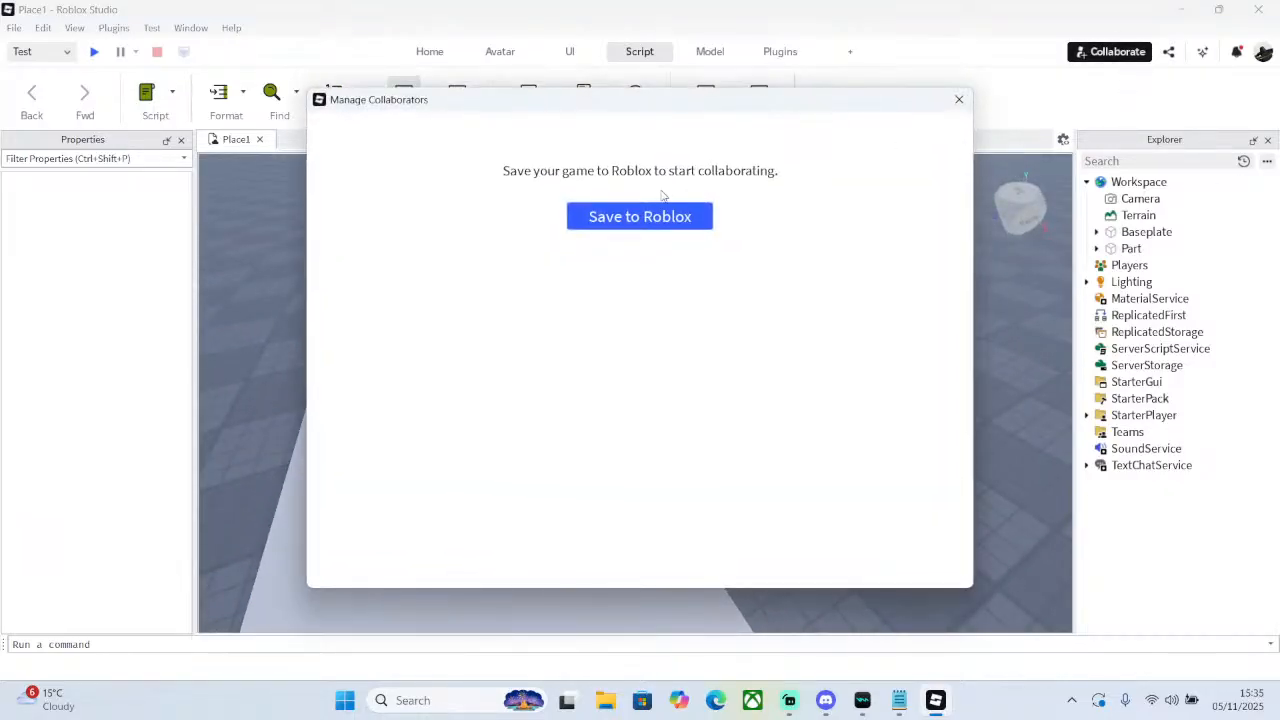
pyautogui.click(962, 98)
pyautogui.moveTo(860, 305); pyautogui.dragTo(864, 325, button='right')
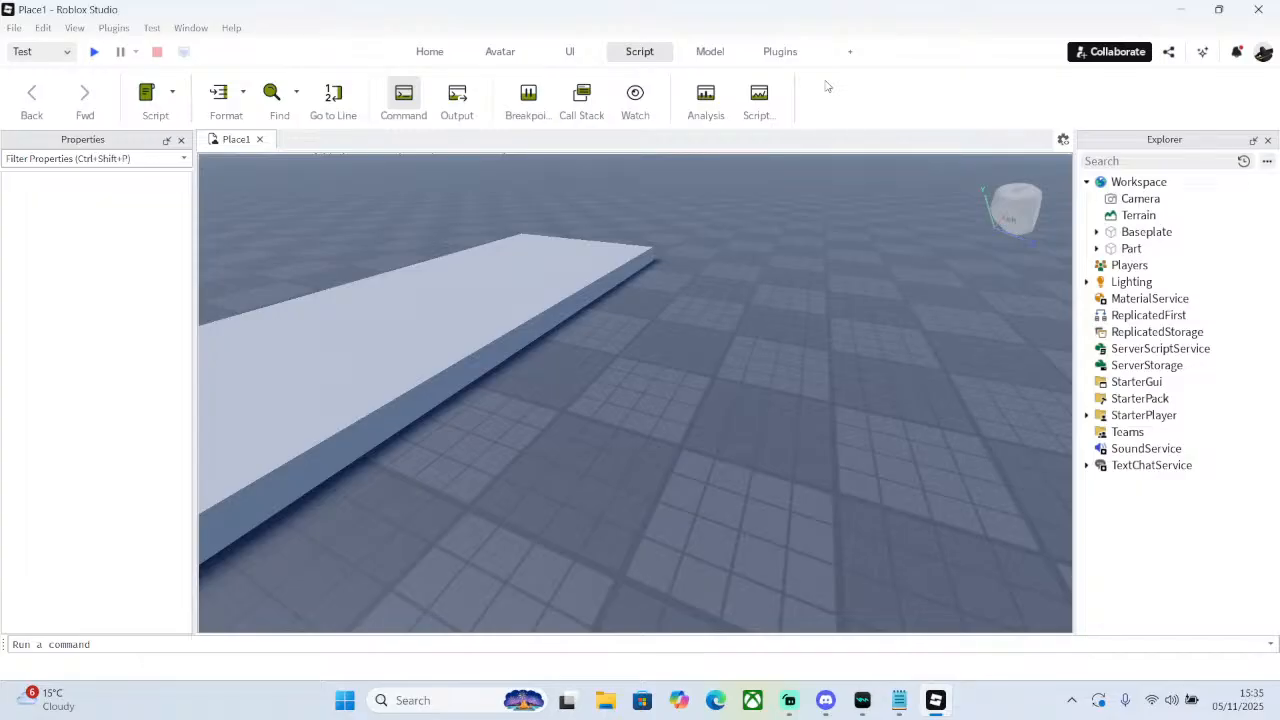
# - Look over the UI and scripting tool sets, and bring up the modelling tools
pyautogui.moveTo(782, 299); pyautogui.dragTo(781, 299, button='right')
pyautogui.click(569, 51)
pyautogui.click(646, 52)
pyautogui.click(694, 52)
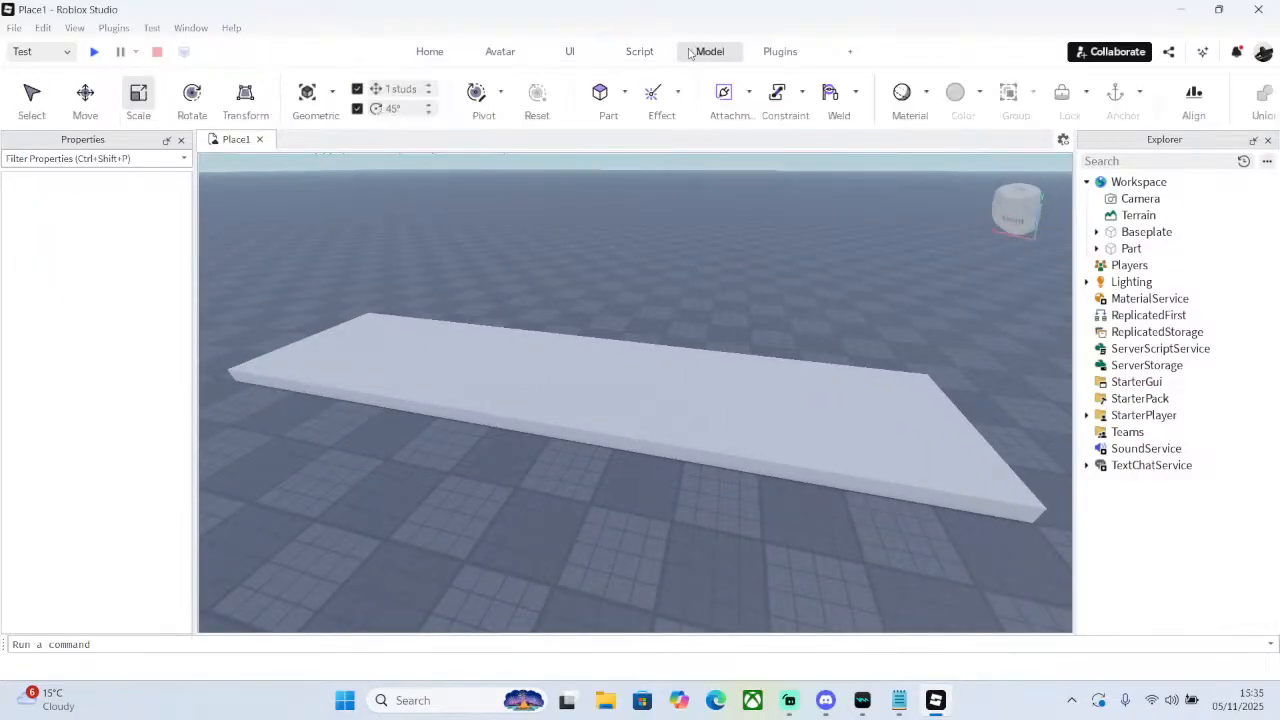
pyautogui.moveTo(615, 170); pyautogui.dragTo(598, 212, button='right')
pyautogui.click(647, 256)
pyautogui.click(823, 240)
pyautogui.moveTo(824, 240); pyautogui.dragTo(824, 235, button='right')
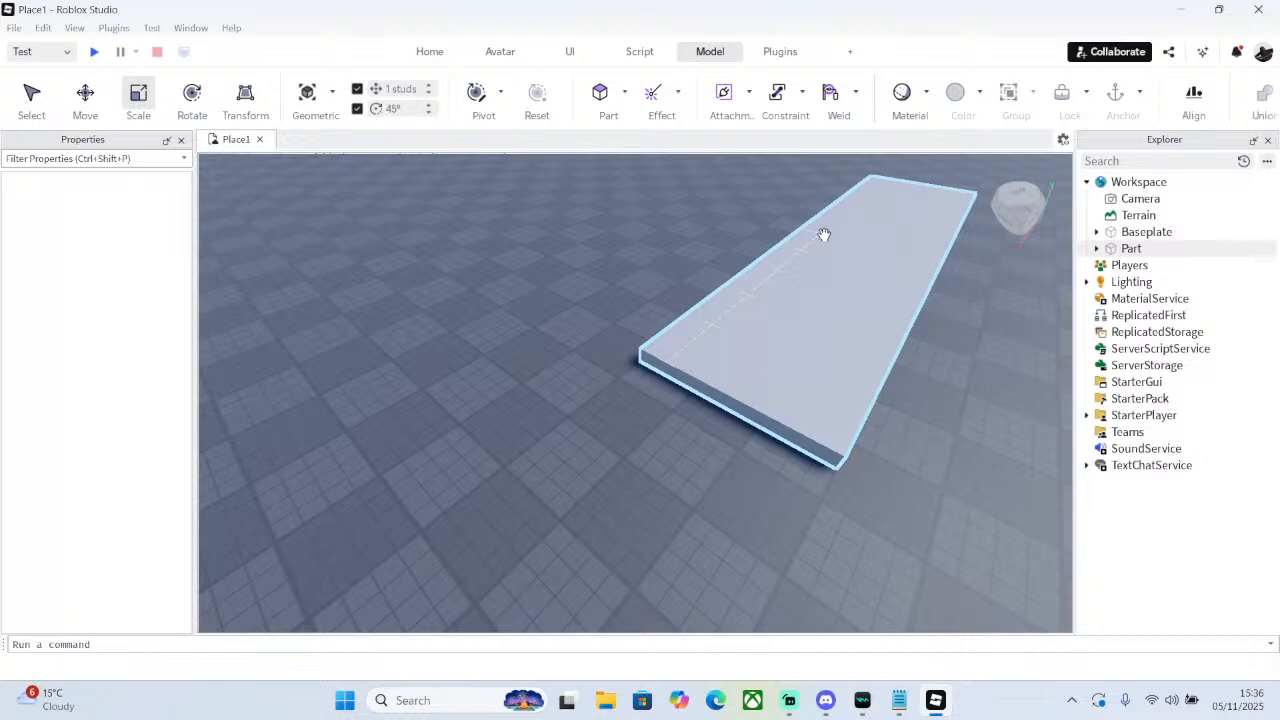
pyautogui.press('w')
pyautogui.moveTo(871, 366); pyautogui.dragTo(871, 366, button='right')
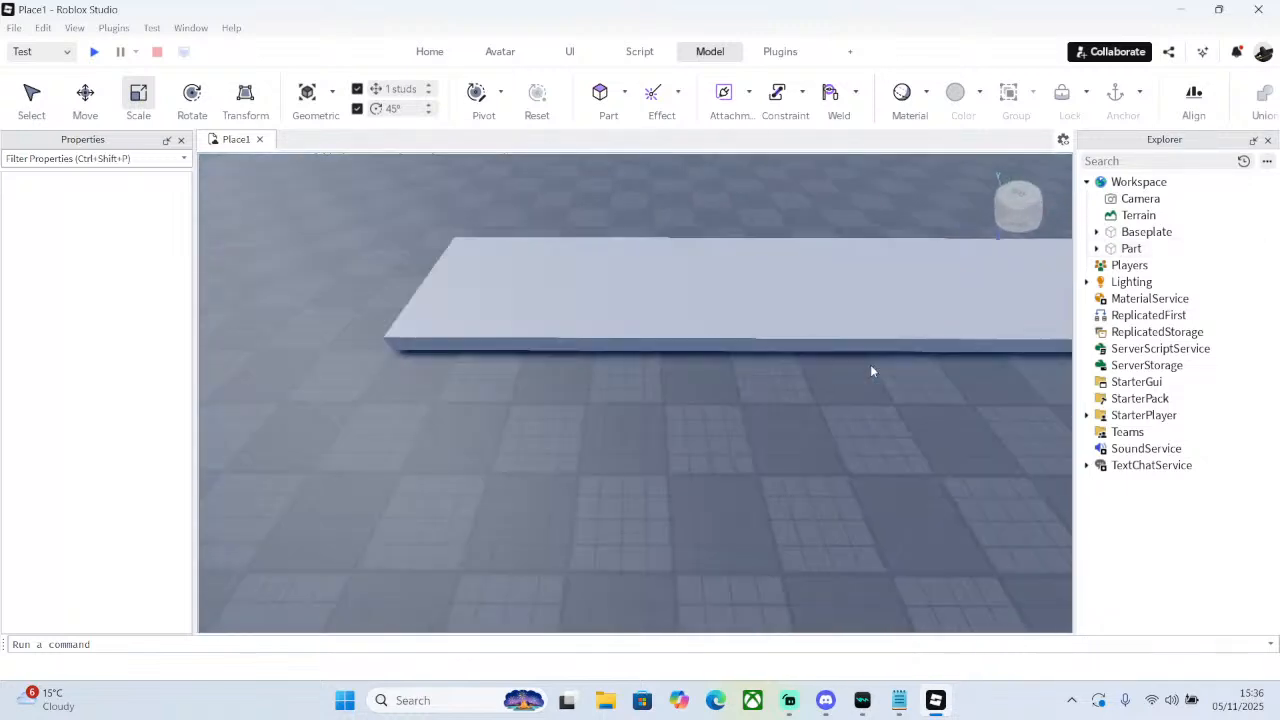
pyautogui.click(720, 345)
pyautogui.moveTo(695, 364); pyautogui.dragTo(668, 337, button='right')
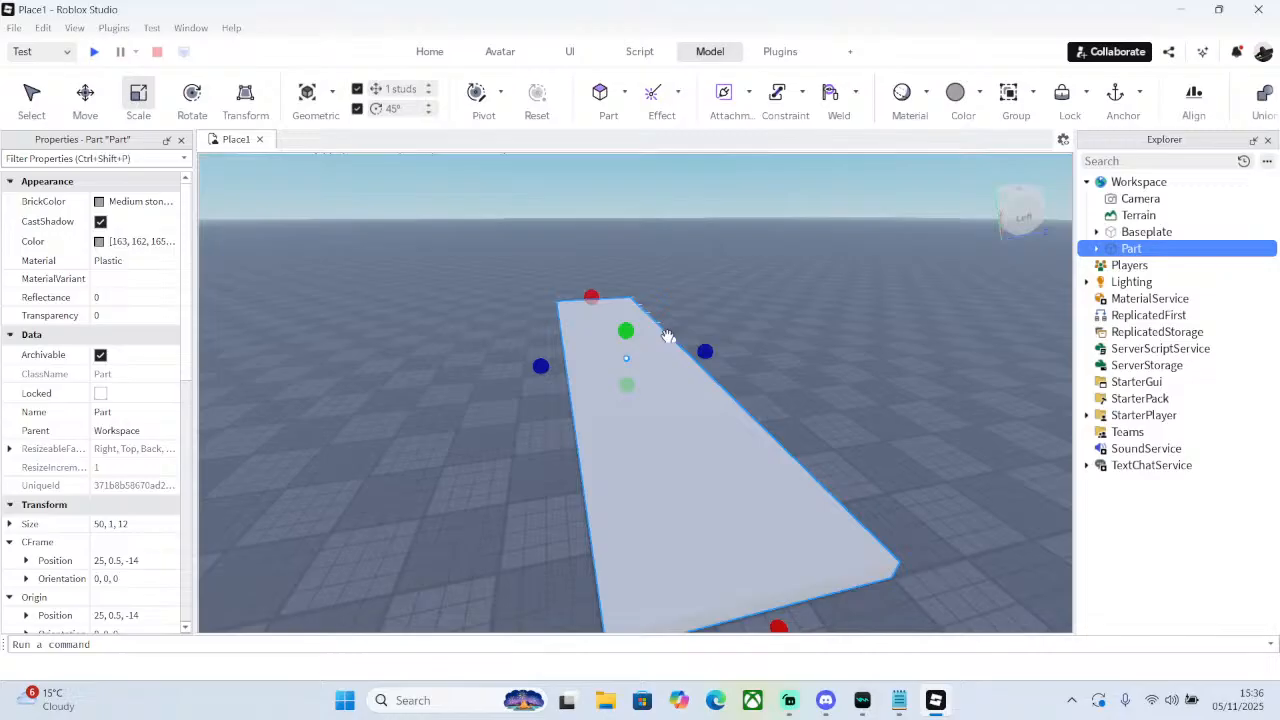
pyautogui.click(906, 338)
pyautogui.moveTo(504, 387); pyautogui.dragTo(505, 386, button='right')
pyautogui.scroll(3, 504, 386)
pyautogui.moveTo(715, 419); pyautogui.dragTo(715, 419, button='right')
pyautogui.scroll(3, 715, 418)
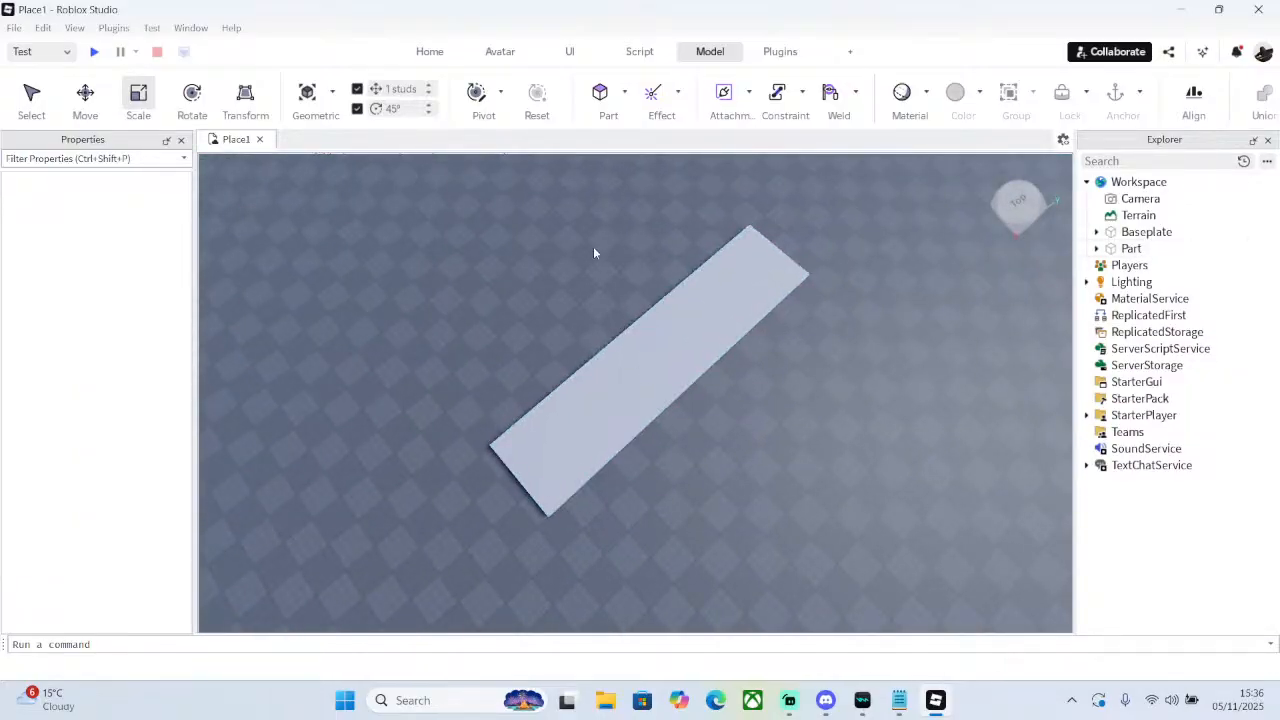
pyautogui.moveTo(590, 360); pyautogui.dragTo(600, 380, button='right')
pyautogui.moveTo(795, 264); pyautogui.dragTo(795, 264, button='right')
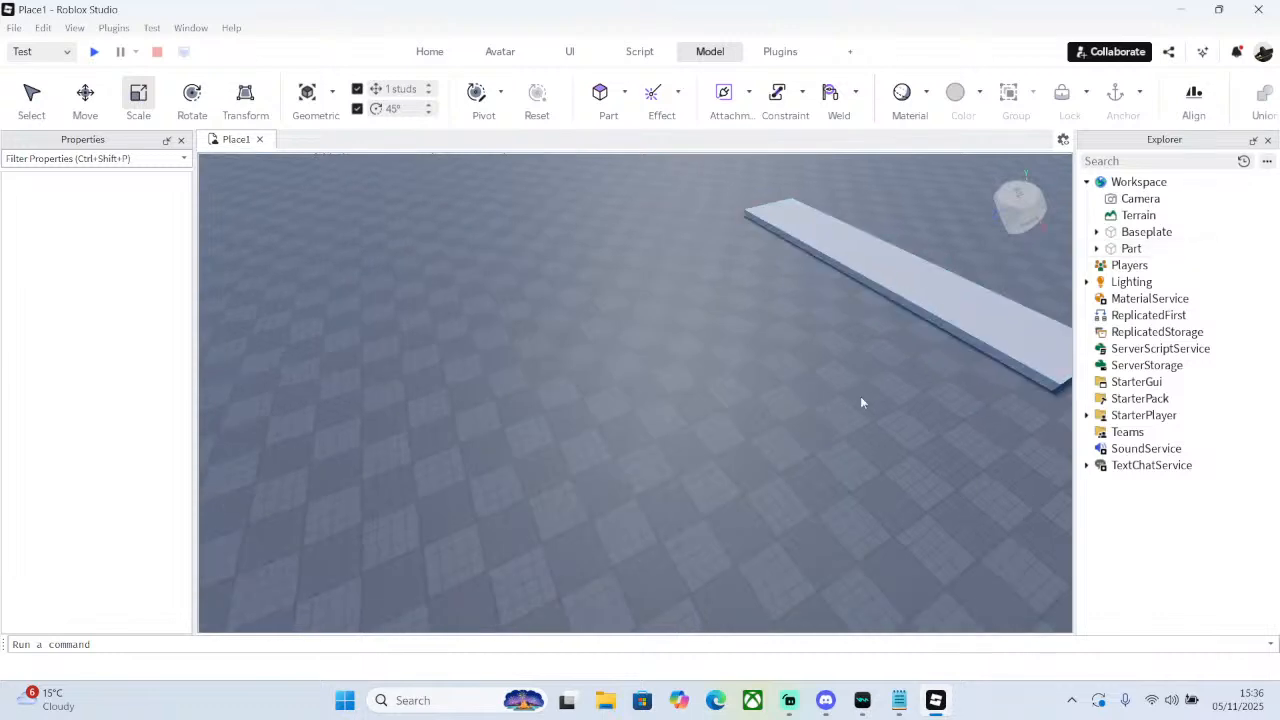
pyautogui.moveTo(759, 351)
pyautogui.mouseDown(button='right')
pyautogui.moveTo(770, 353)
pyautogui.moveTo(761, 344)
pyautogui.mouseUp(button='right')
pyautogui.scroll(-3, 755, 354)
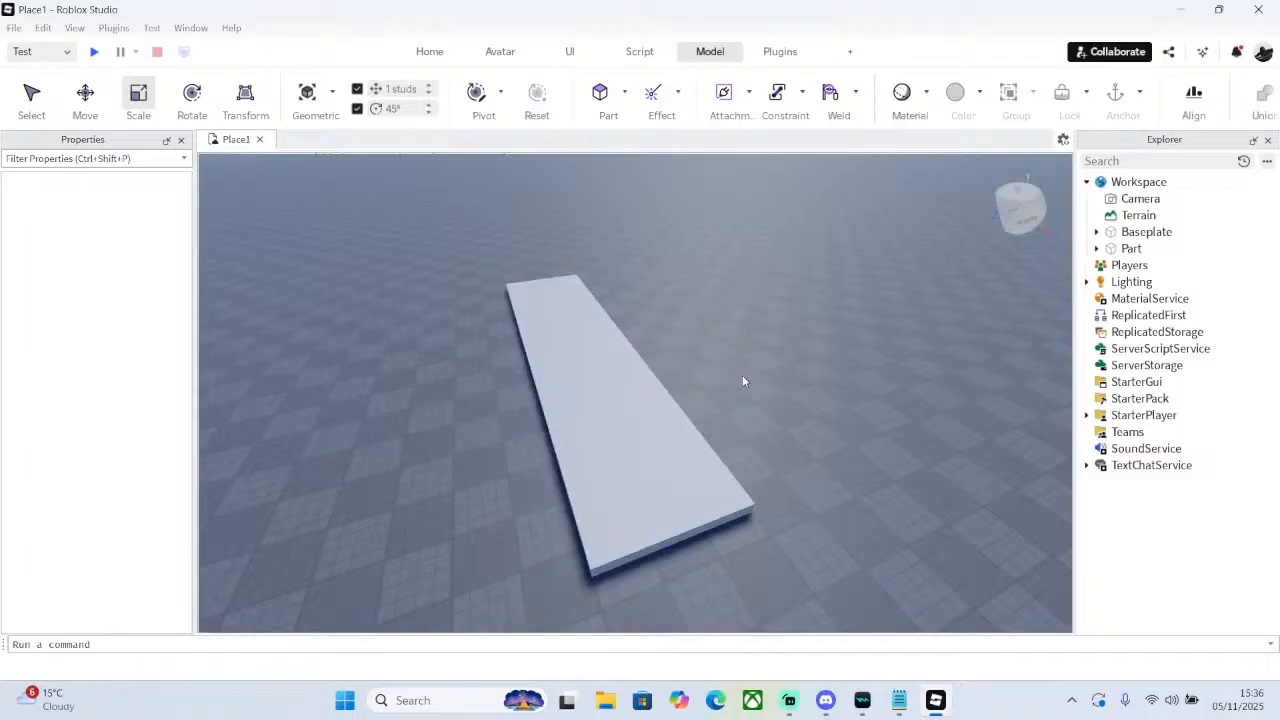
pyautogui.press('w')
pyautogui.moveTo(742, 376); pyautogui.dragTo(742, 376, button='right')
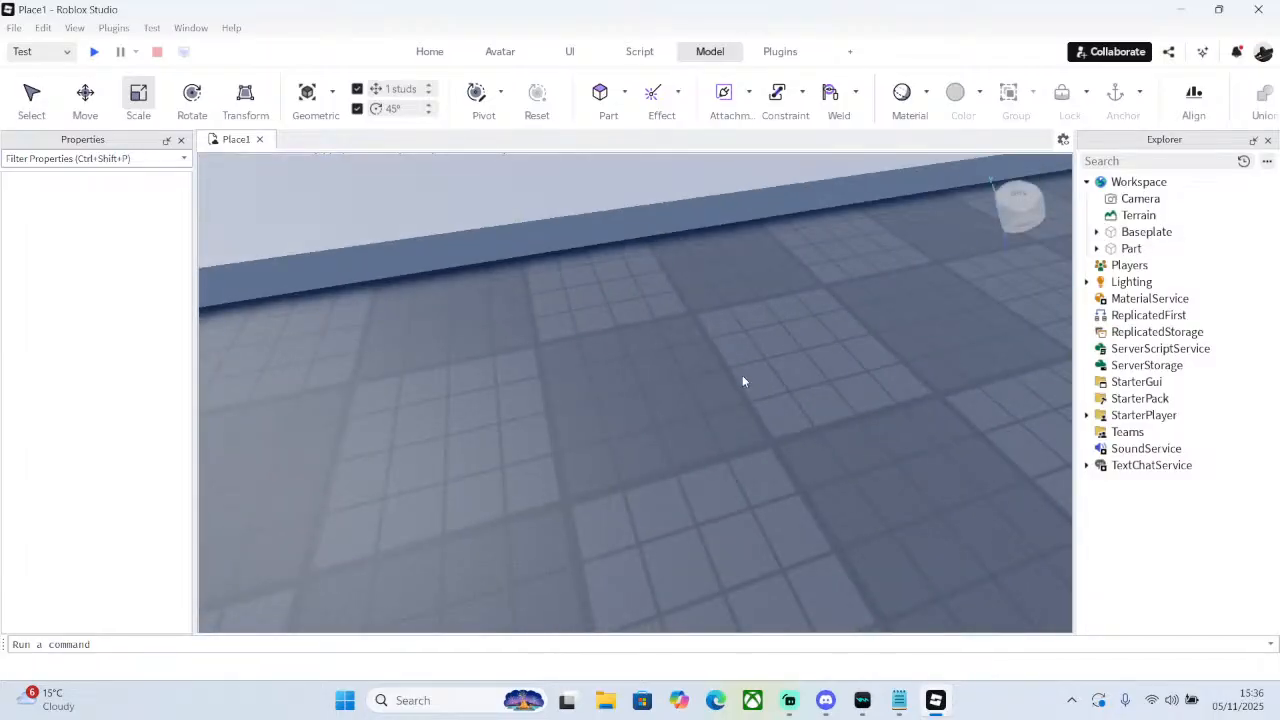
# - Stretch the flat slab lengthwise to about 70 studs
pyautogui.scroll(-5, 742, 376)
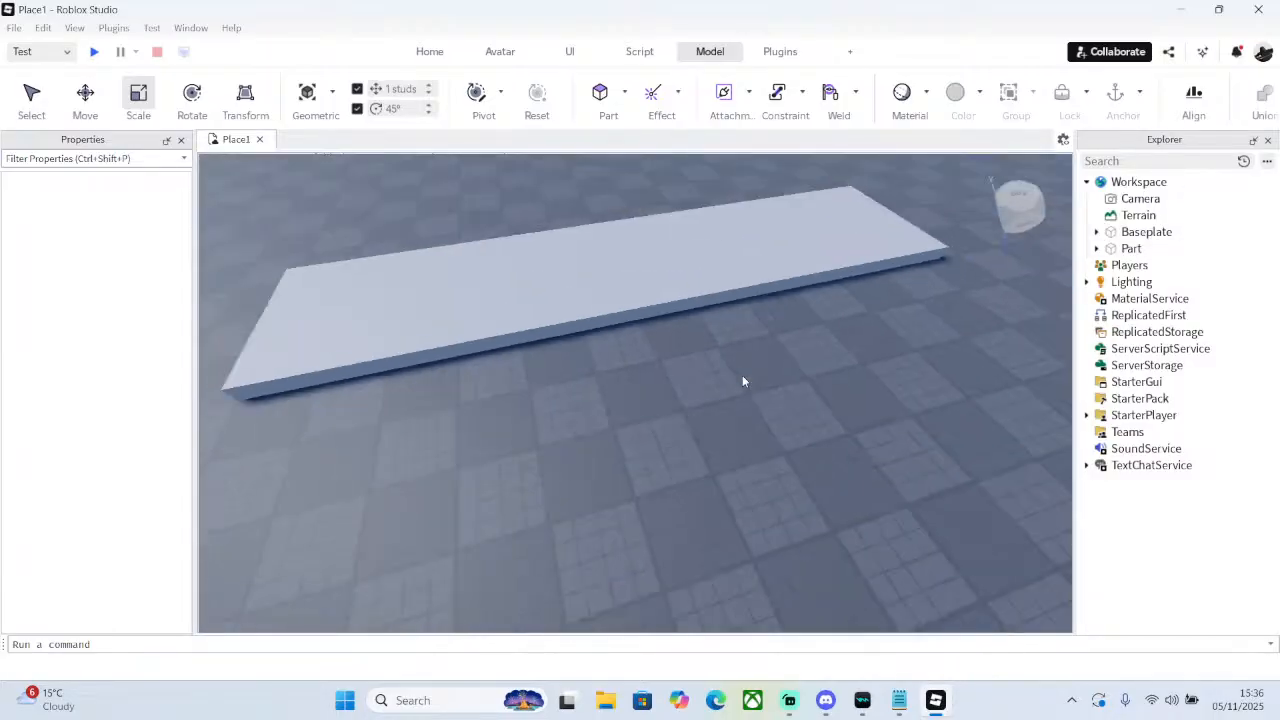
pyautogui.moveTo(585, 463); pyautogui.dragTo(586, 468, button='right')
pyautogui.click(790, 366)
pyautogui.click(896, 240)
pyautogui.scroll(-5, 846, 234)
pyautogui.moveTo(846, 234); pyautogui.dragTo(617, 334, button='right')
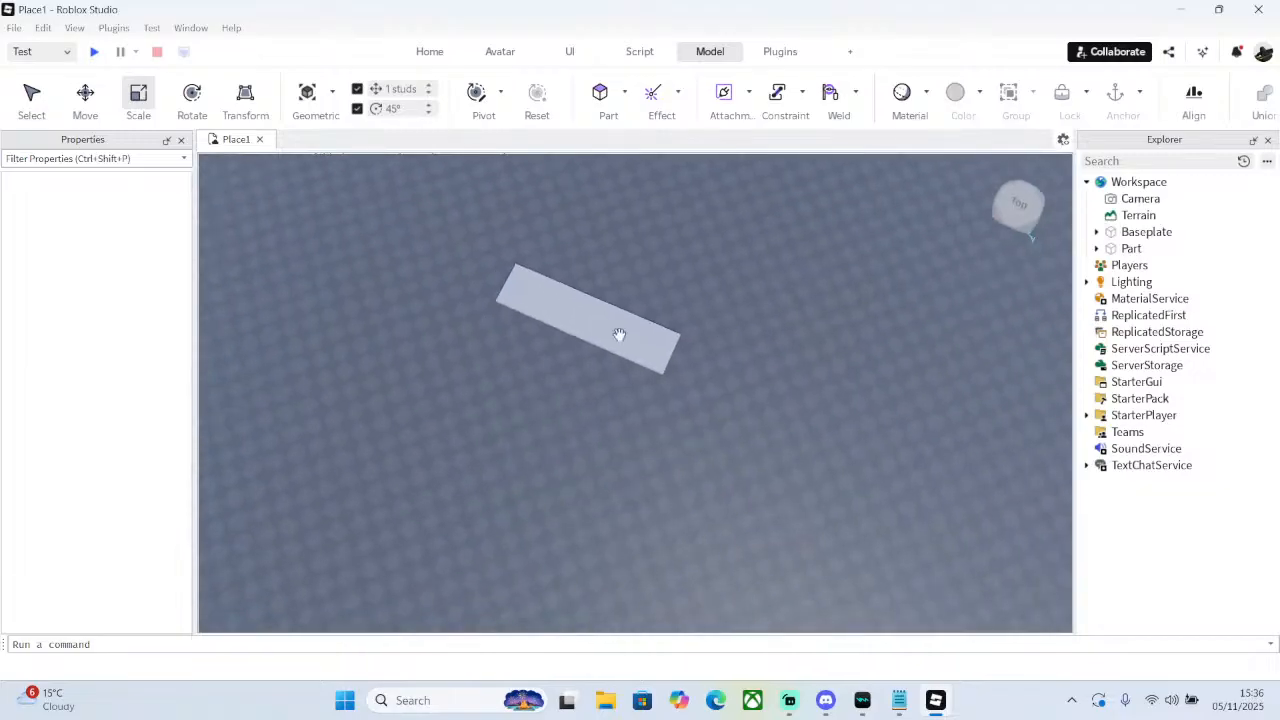
pyautogui.click(617, 334)
pyautogui.moveTo(683, 358); pyautogui.dragTo(720, 373)
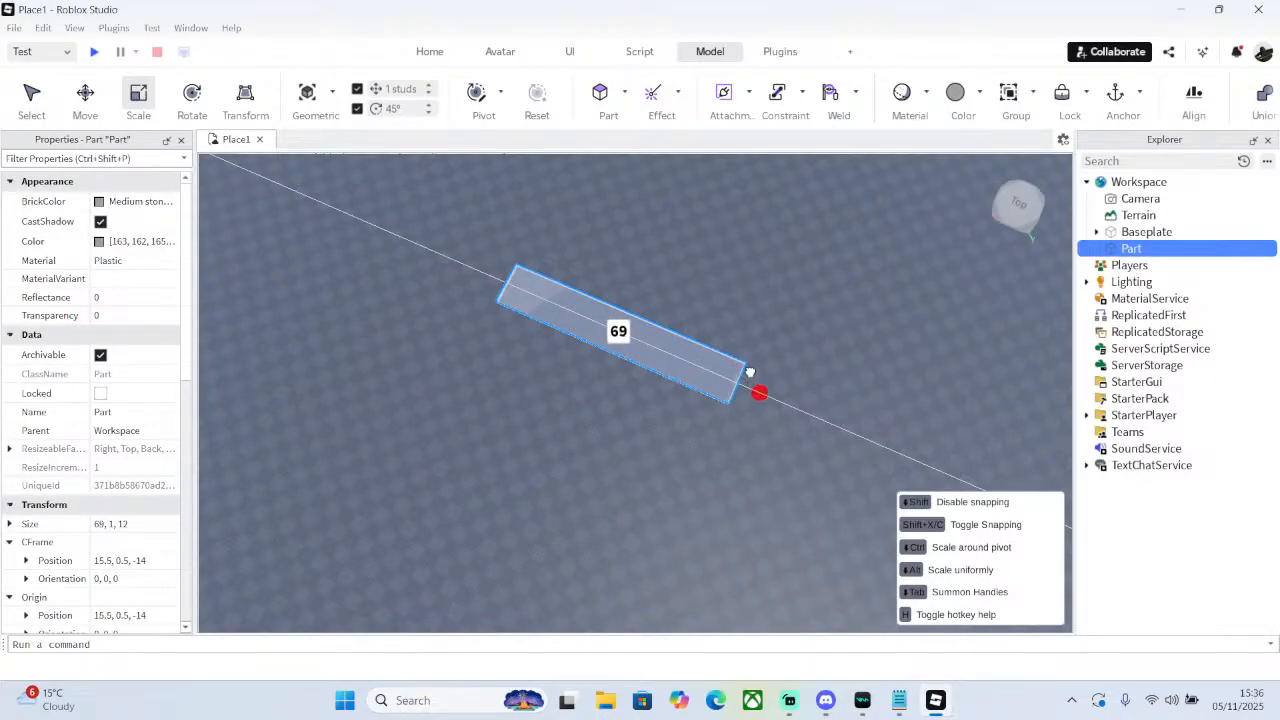
pyautogui.click(946, 384)
pyautogui.moveTo(930, 386); pyautogui.dragTo(627, 250, button='right')
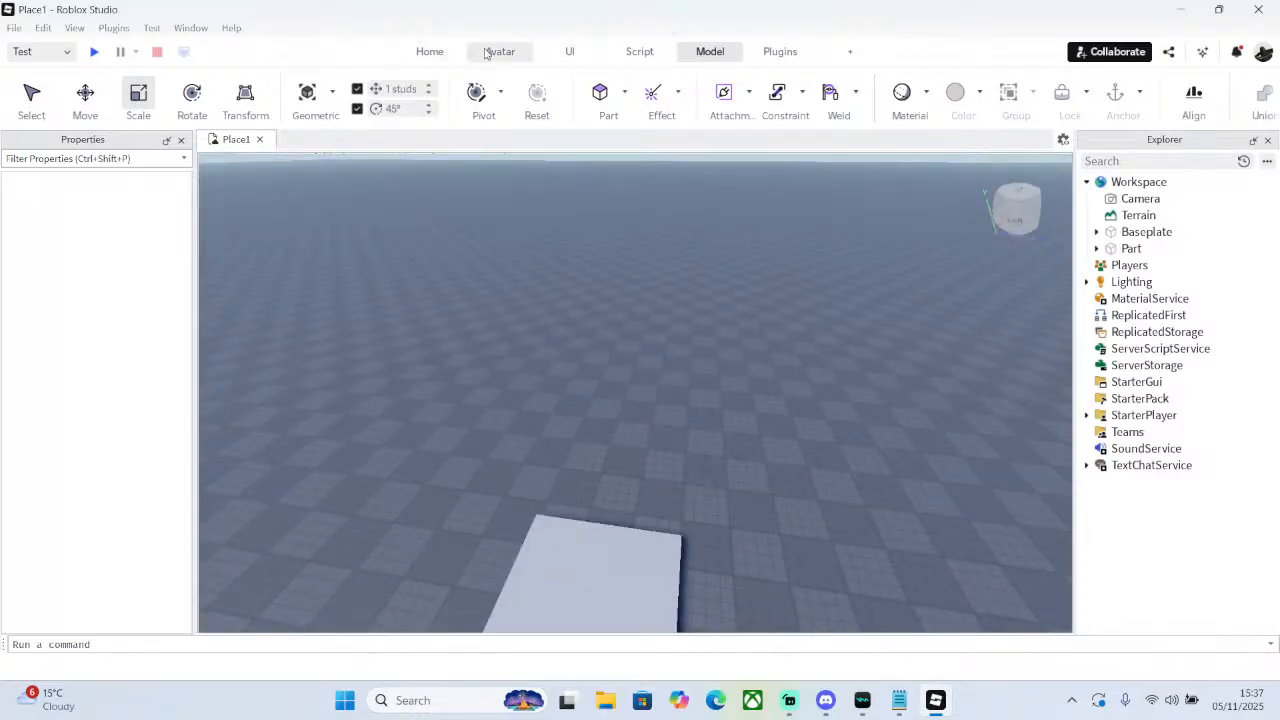
# - Insert a wedge part and place it at the corner of the slab
pyautogui.moveTo(553, 216); pyautogui.dragTo(557, 211, button='right')
pyautogui.click(624, 91)
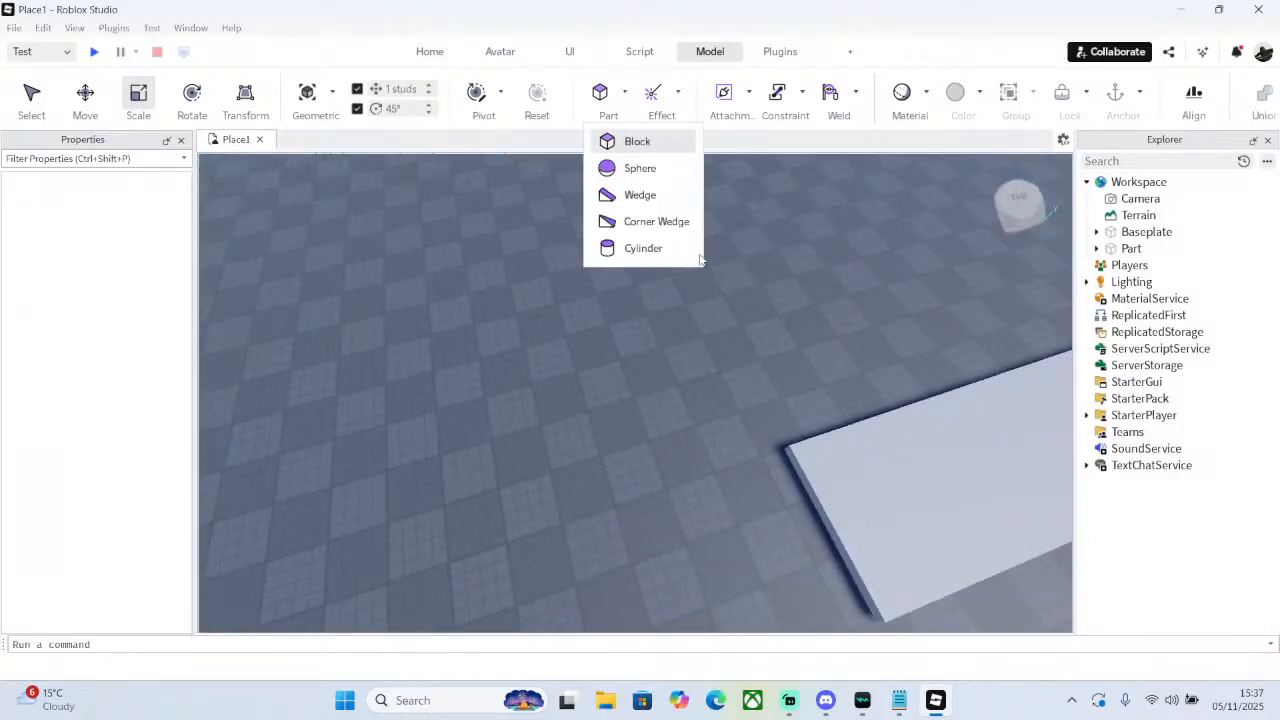
pyautogui.click(640, 195)
pyautogui.moveTo(764, 276); pyautogui.dragTo(736, 330, button='right')
pyautogui.moveTo(503, 365); pyautogui.dragTo(661, 529)
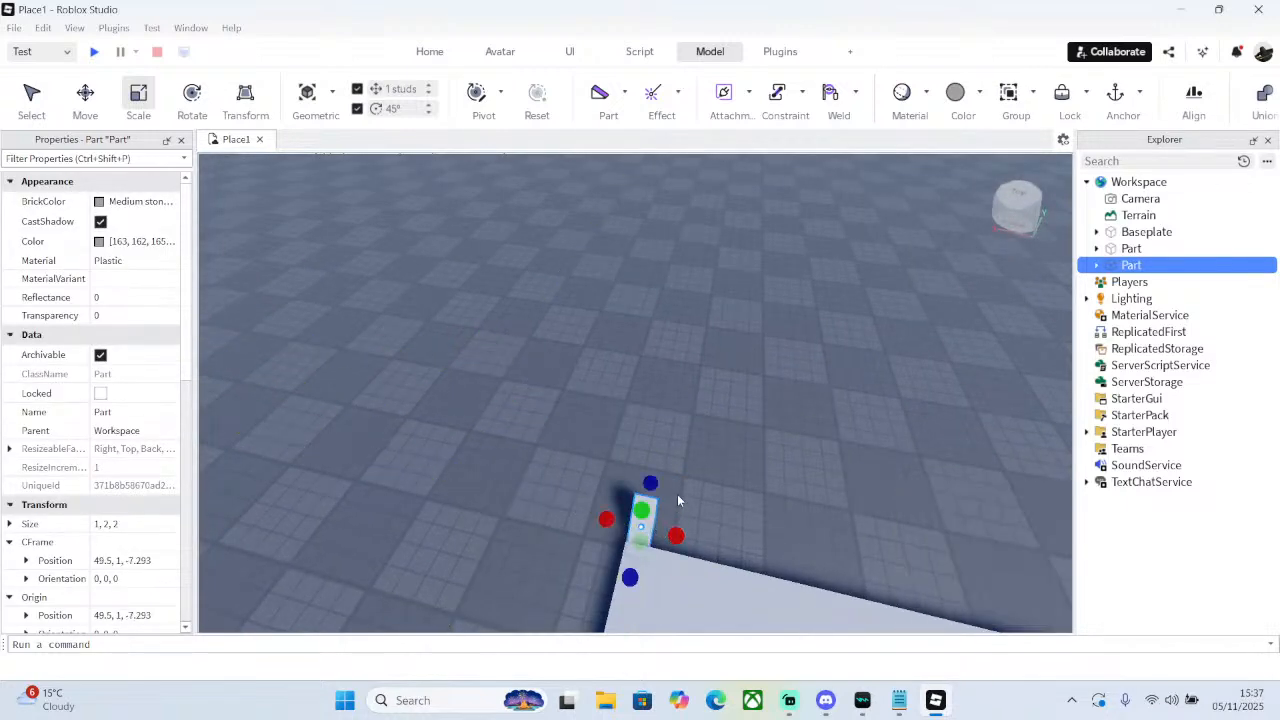
# - Scale the wedge up to 10 × 10 × 20 studs to form a ramp
pyautogui.moveTo(747, 446); pyautogui.dragTo(747, 446, button='right')
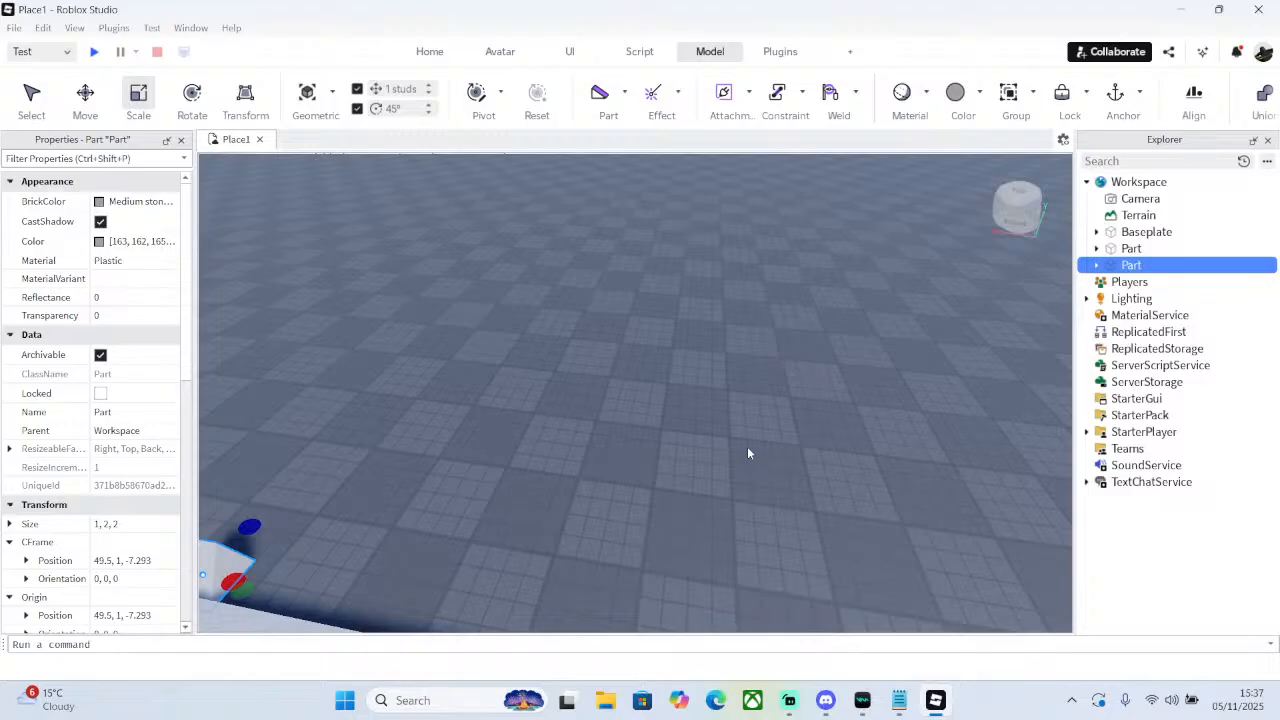
pyautogui.press('f')
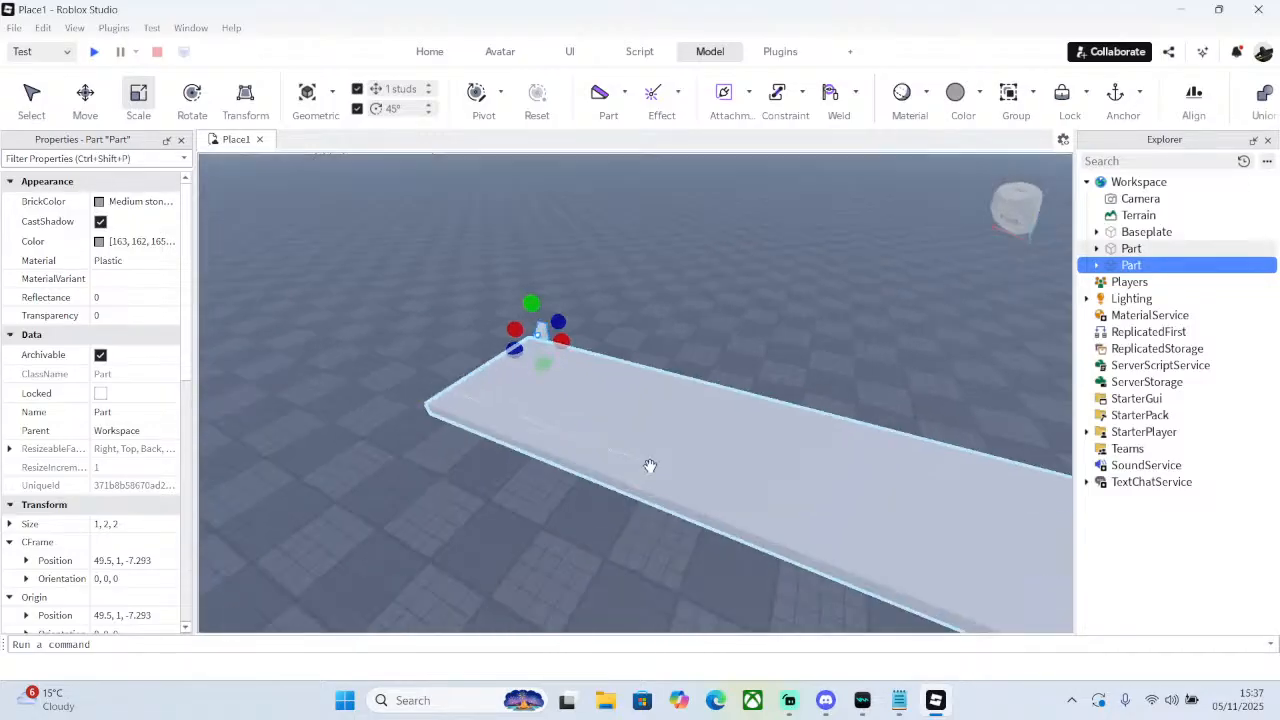
pyautogui.moveTo(648, 466); pyautogui.dragTo(656, 425)
pyautogui.moveTo(656, 424); pyautogui.dragTo(655, 425, button='right')
pyautogui.moveTo(593, 432); pyautogui.dragTo(666, 422)
pyautogui.moveTo(739, 414); pyautogui.dragTo(739, 414, button='right')
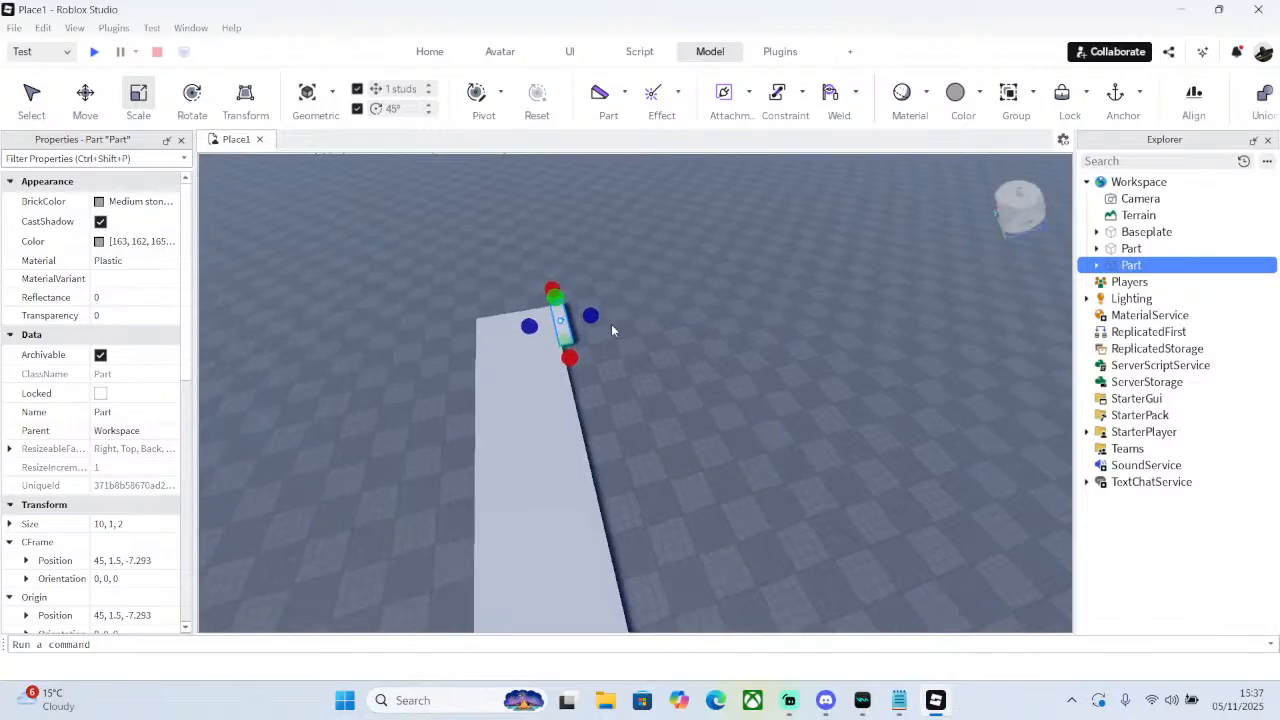
pyautogui.moveTo(611, 324); pyautogui.dragTo(698, 296)
pyautogui.moveTo(611, 281); pyautogui.dragTo(612, 232)
pyautogui.moveTo(596, 271); pyautogui.dragTo(596, 278, button='right')
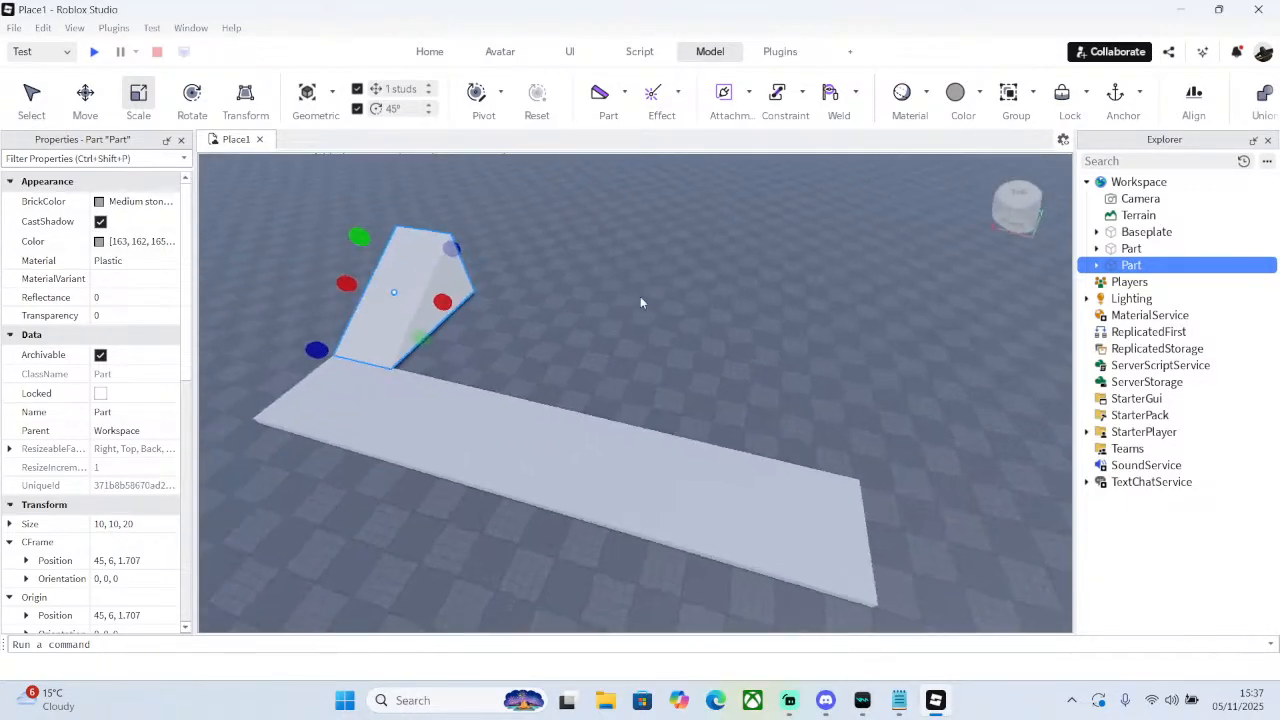
# - Move the ramp wedge 10 studs inward along the slab's 70-stud side
pyautogui.click(82, 94)
pyautogui.press('f')
pyautogui.moveTo(673, 317); pyautogui.dragTo(750, 310)
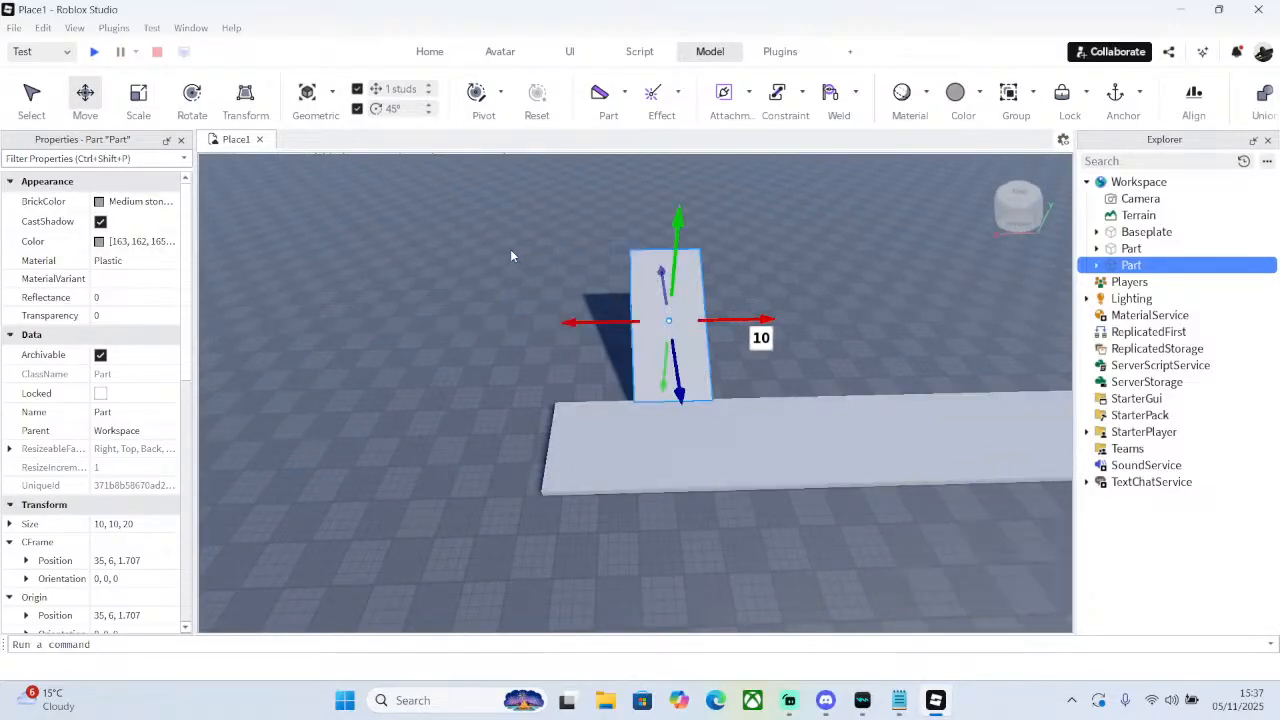
pyautogui.click(510, 249)
pyautogui.moveTo(396, 204); pyautogui.dragTo(396, 208, button='right')
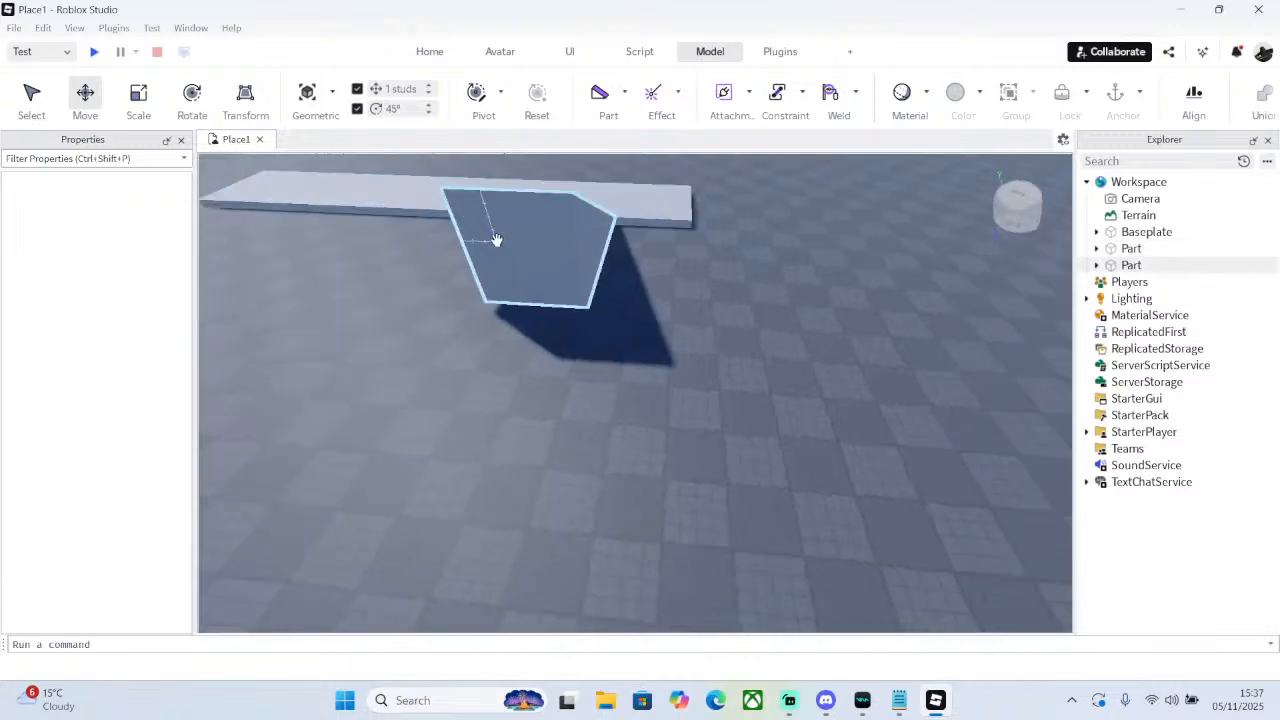
# - Widen the slab to 106 studs so that it extends under the whole ramp
pyautogui.click(497, 240)
pyautogui.moveTo(694, 400); pyautogui.dragTo(606, 368, button='right')
pyautogui.click(138, 95)
pyautogui.moveTo(629, 434); pyautogui.dragTo(334, 420)
pyautogui.click(666, 313)
pyautogui.moveTo(666, 313); pyautogui.dragTo(666, 313, button='right')
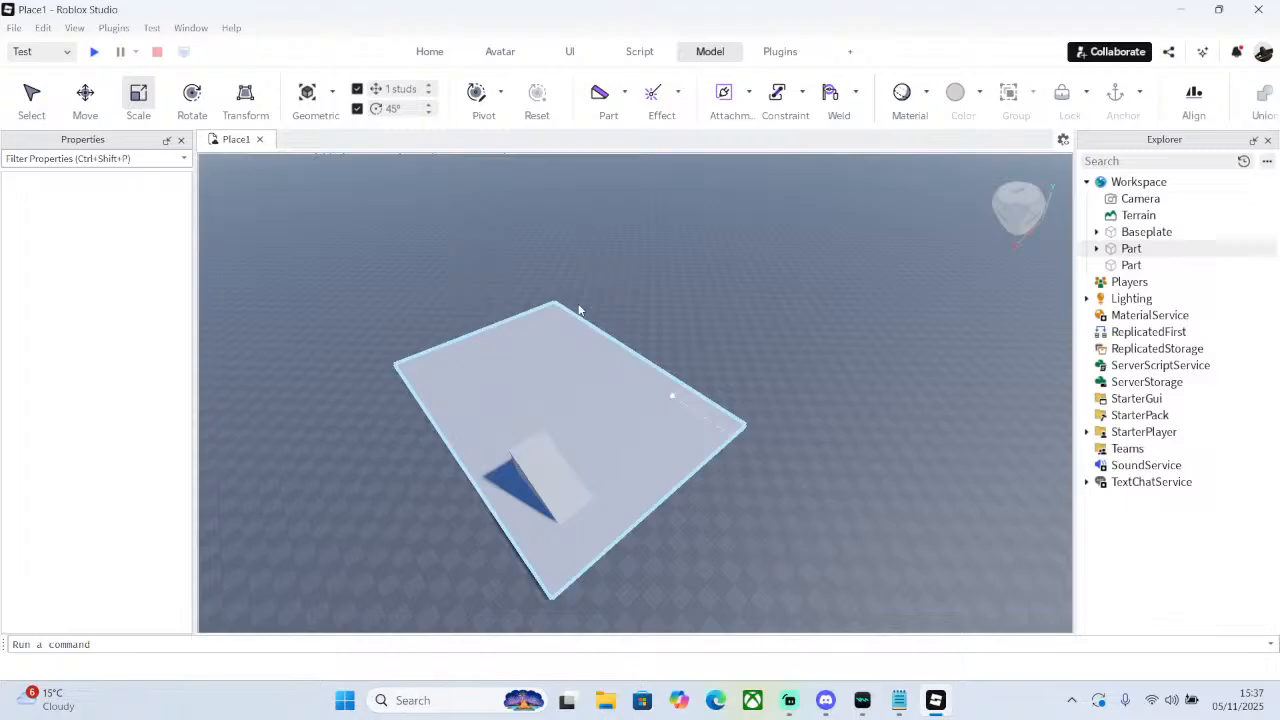
pyautogui.moveTo(755, 316); pyautogui.dragTo(751, 312, button='right')
pyautogui.click(751, 313)
# - Insert a block against the ramp's outer side and scale it to 10 × 10 × 19.707 studs
pyautogui.click(624, 91)
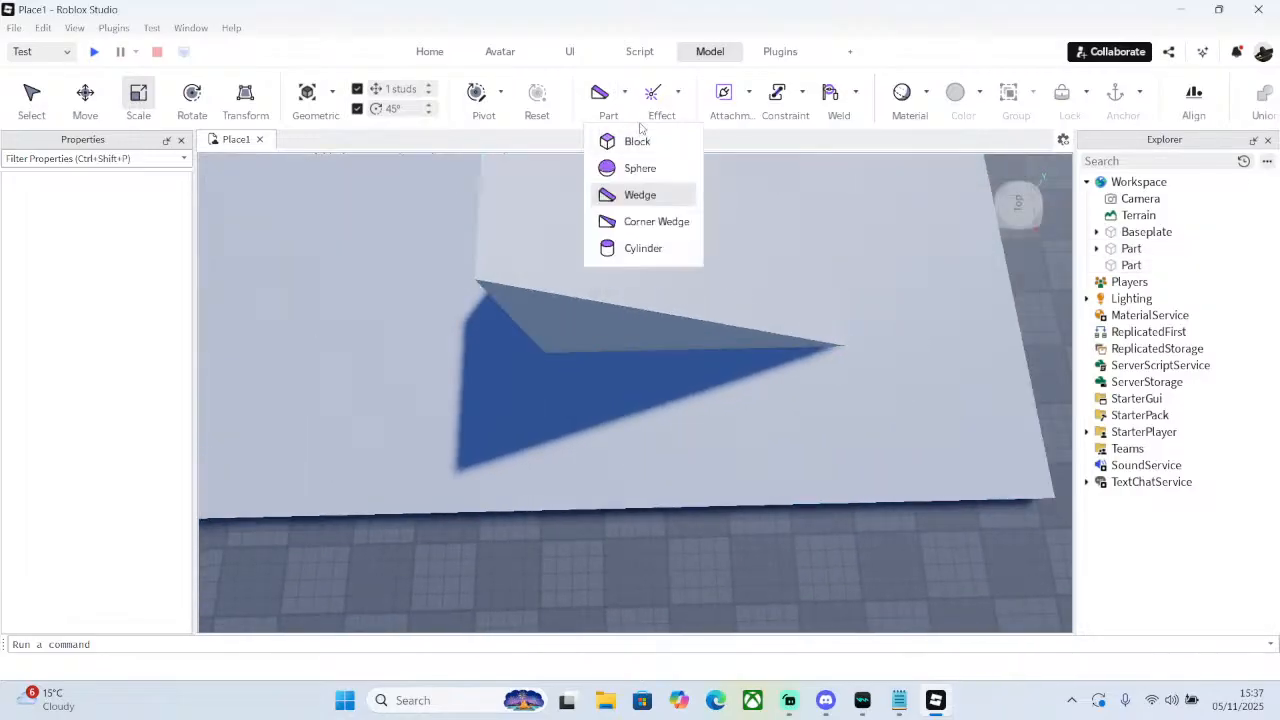
pyautogui.click(643, 140)
pyautogui.moveTo(636, 410); pyautogui.dragTo(518, 377)
pyautogui.moveTo(700, 434); pyautogui.dragTo(703, 533)
pyautogui.scroll(-5, 834, 437)
pyautogui.moveTo(834, 437); pyautogui.dragTo(766, 400, button='right')
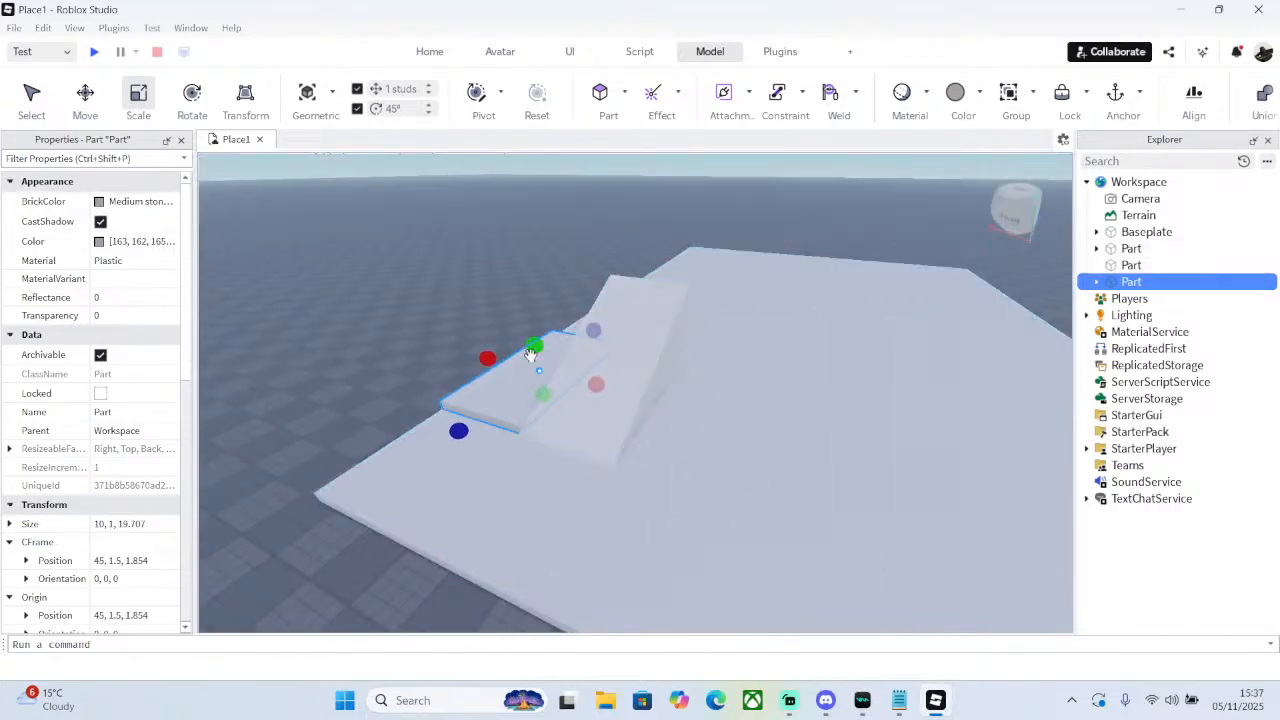
pyautogui.moveTo(530, 347); pyautogui.dragTo(522, 268)
pyautogui.moveTo(522, 268); pyautogui.dragTo(808, 316, button='right')
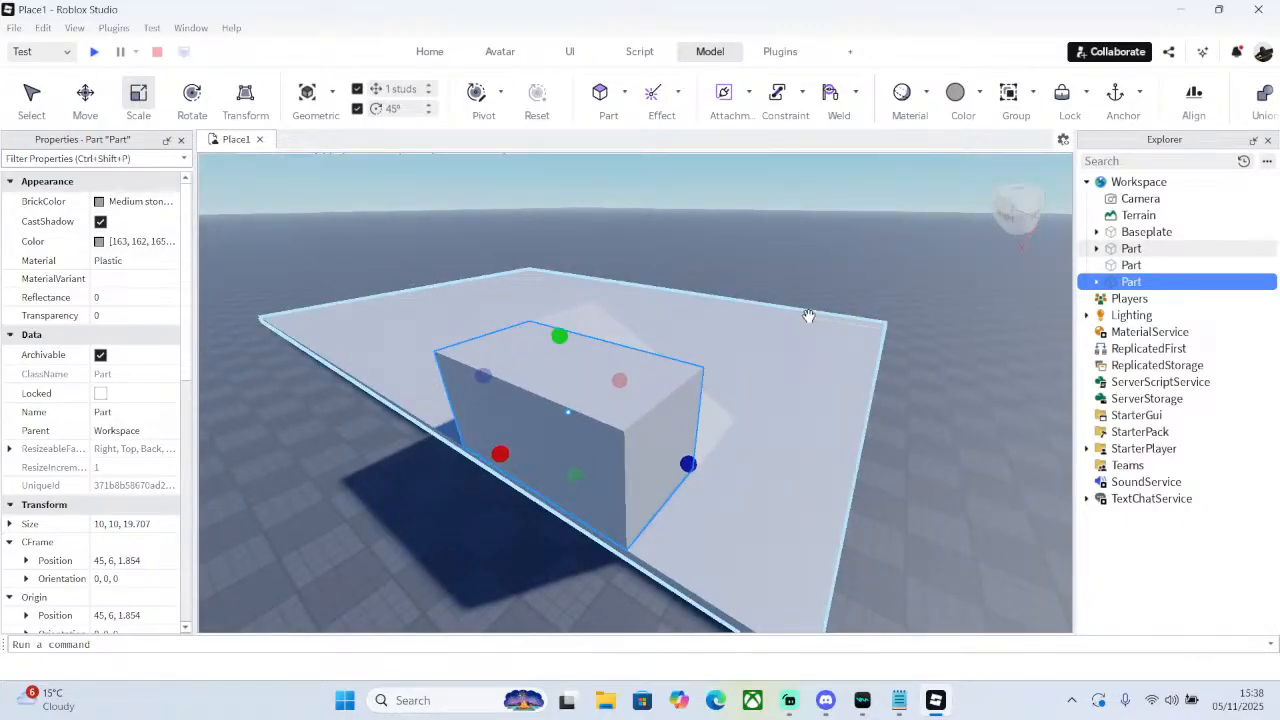
# - Insert a second block on the ramp's inner side and scale it to 4 × 10 × 19.707 studs
pyautogui.moveTo(808, 316); pyautogui.dragTo(743, 294, button='right')
pyautogui.scroll(5, 746, 298)
pyautogui.scroll(3, 745, 296)
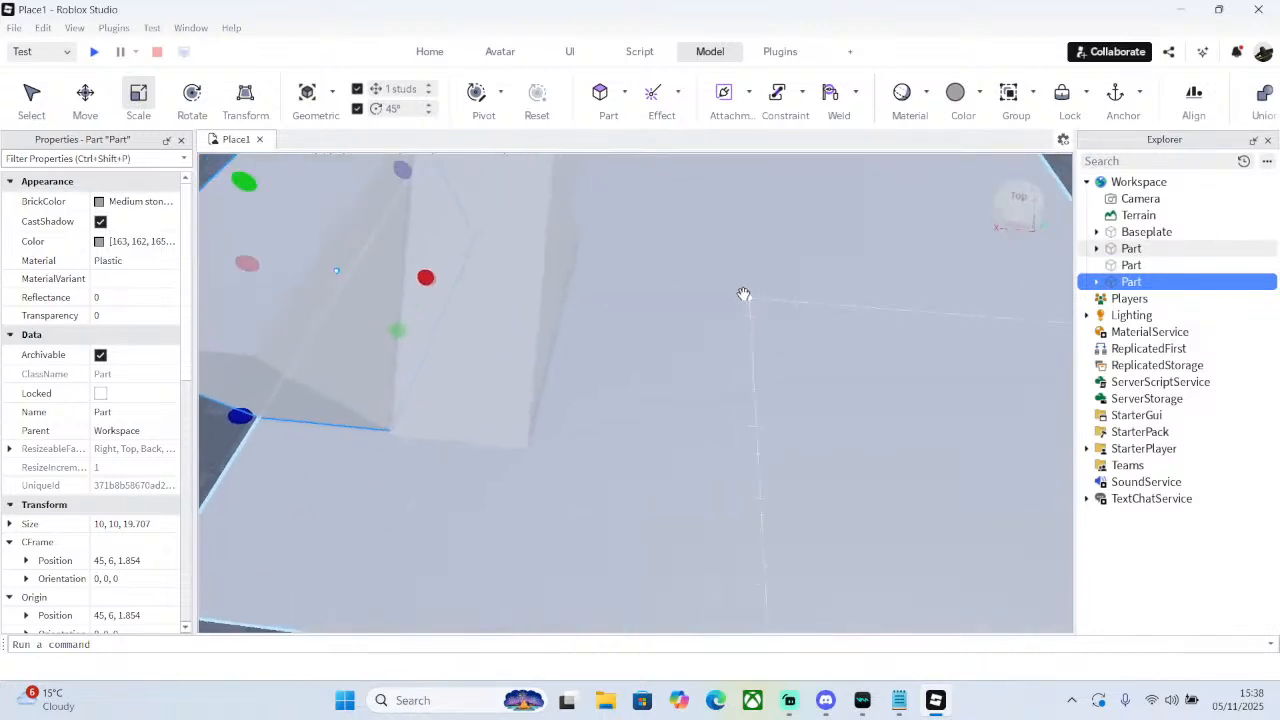
pyautogui.click(600, 92)
pyautogui.moveTo(640, 412); pyautogui.dragTo(614, 423)
pyautogui.scroll(-5, 614, 423)
pyautogui.moveTo(529, 400); pyautogui.dragTo(705, 385)
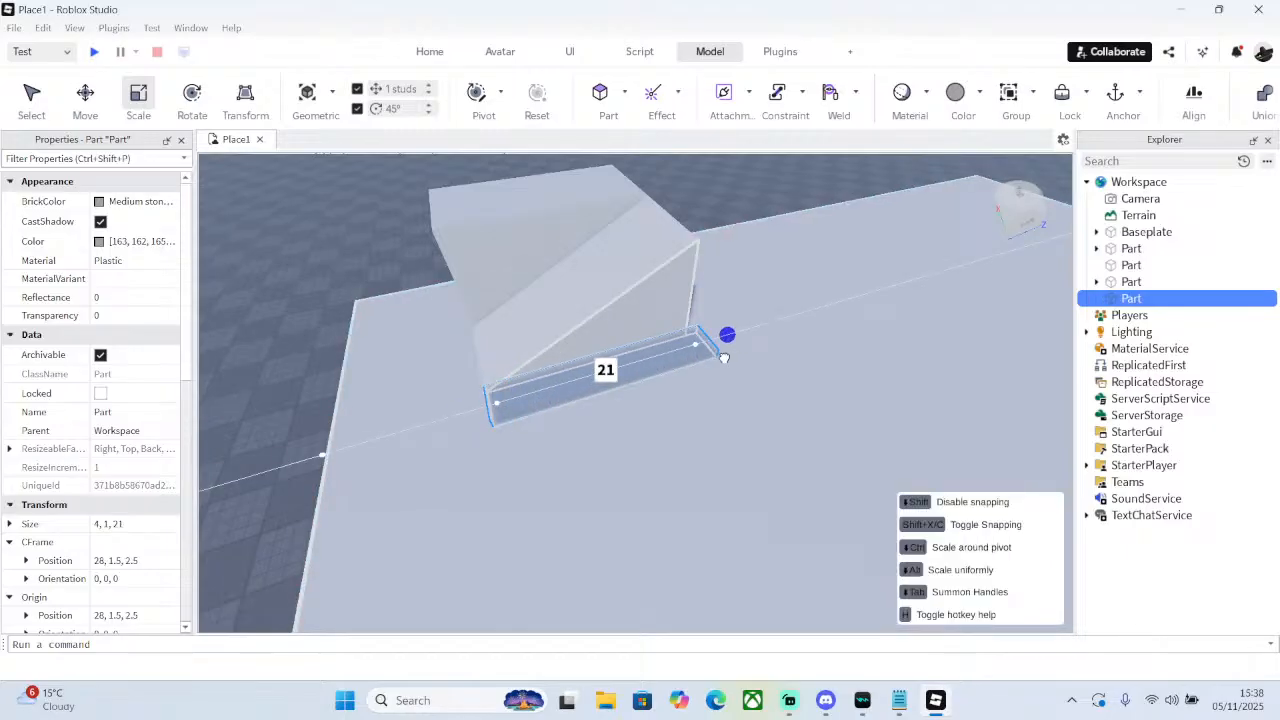
pyautogui.moveTo(597, 351); pyautogui.dragTo(586, 245)
pyautogui.scroll(3, 802, 299)
pyautogui.scroll(-3, 802, 299)
pyautogui.moveTo(802, 299); pyautogui.dragTo(591, 380, button='right')
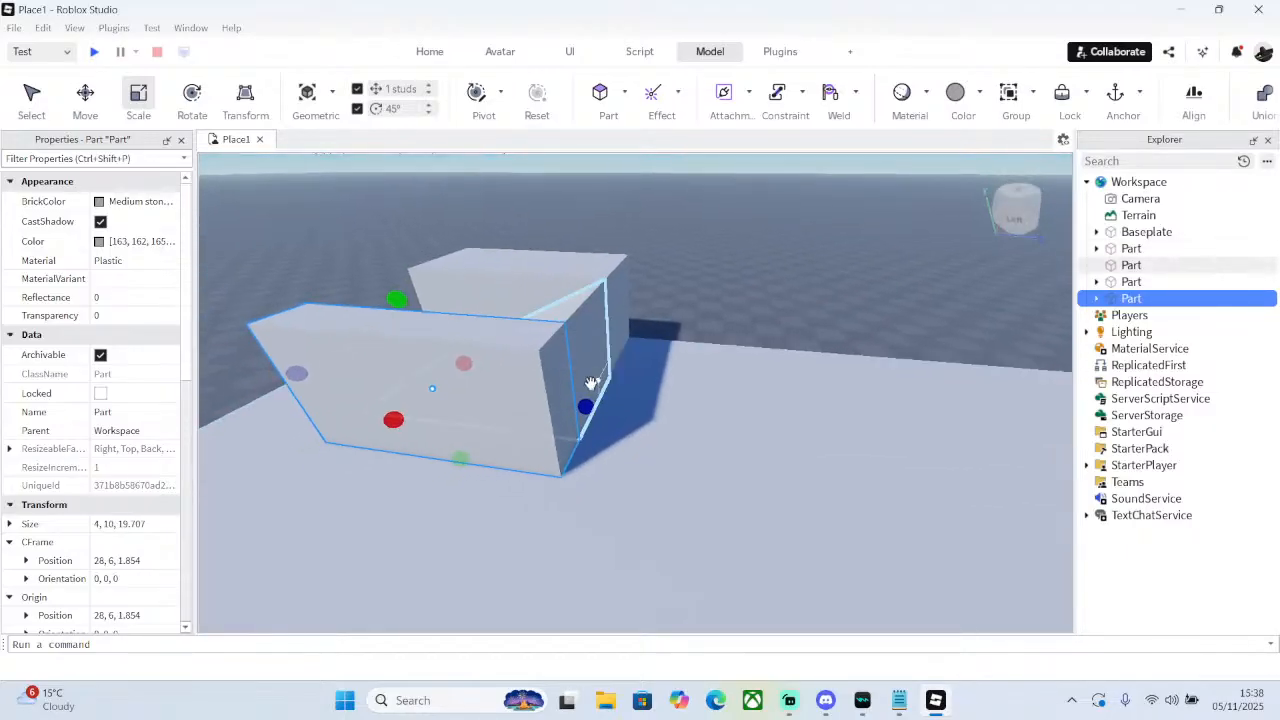
# - Try to line up the inner block's ends with the ramp, and delete that block
pyautogui.moveTo(575, 400); pyautogui.dragTo(577, 403)
pyautogui.moveTo(577, 403); pyautogui.dragTo(566, 334, button='right')
pyautogui.moveTo(566, 334); pyautogui.dragTo(541, 372)
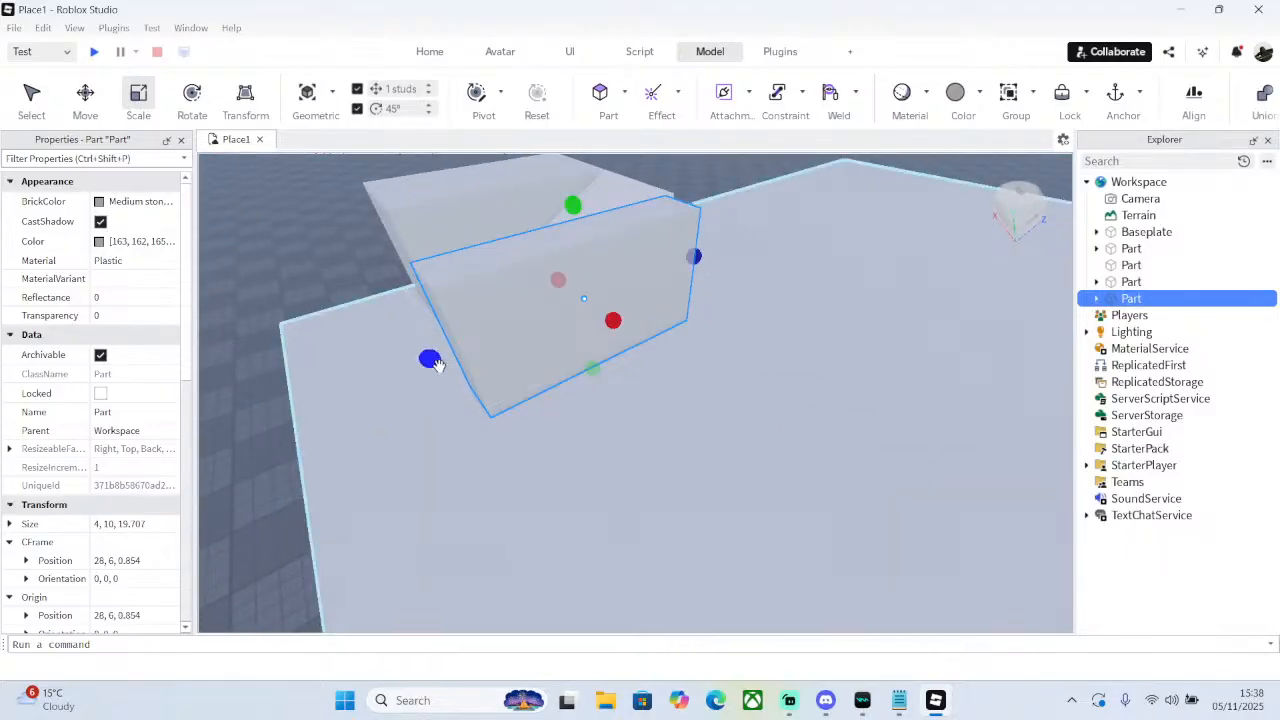
pyautogui.moveTo(430, 359)
pyautogui.mouseDown()
pyautogui.moveTo(494, 343)
pyautogui.moveTo(432, 358)
pyautogui.mouseUp()
pyautogui.moveTo(466, 337); pyautogui.dragTo(558, 334, button='right')
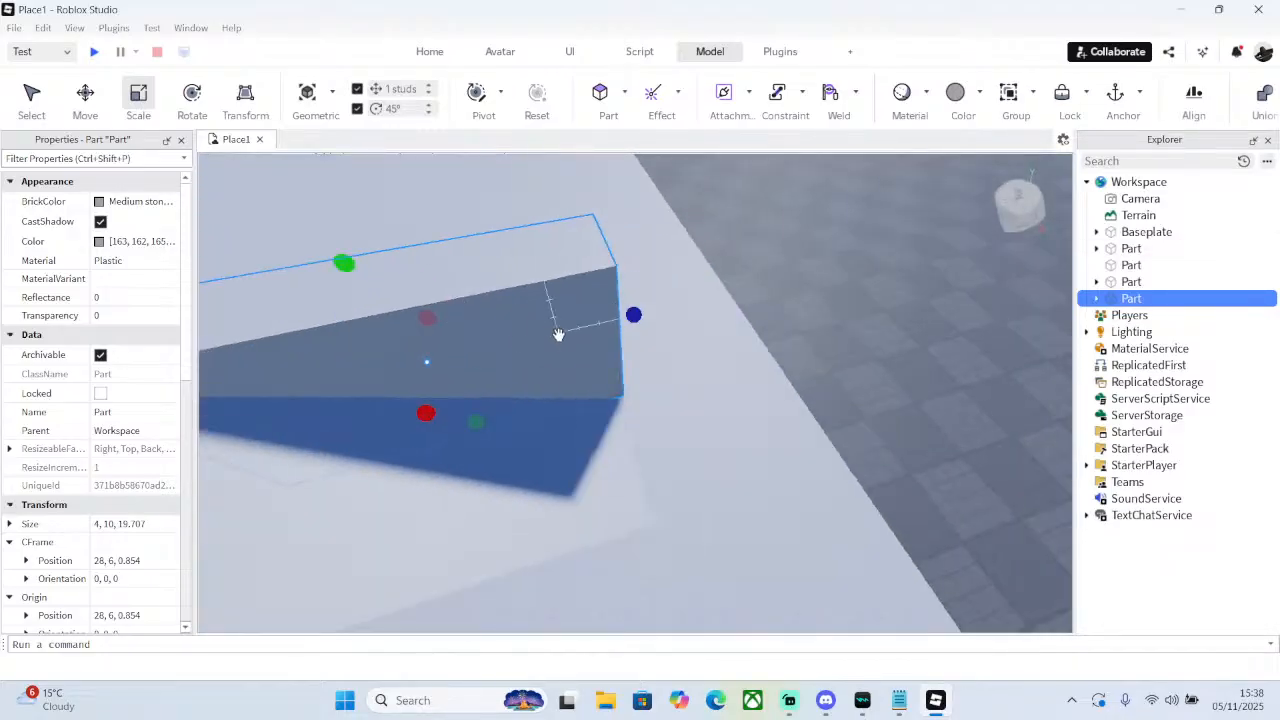
pyautogui.press('Delete')
# - Select the remaining large block beside the ramp and delete it
pyautogui.click(849, 380)
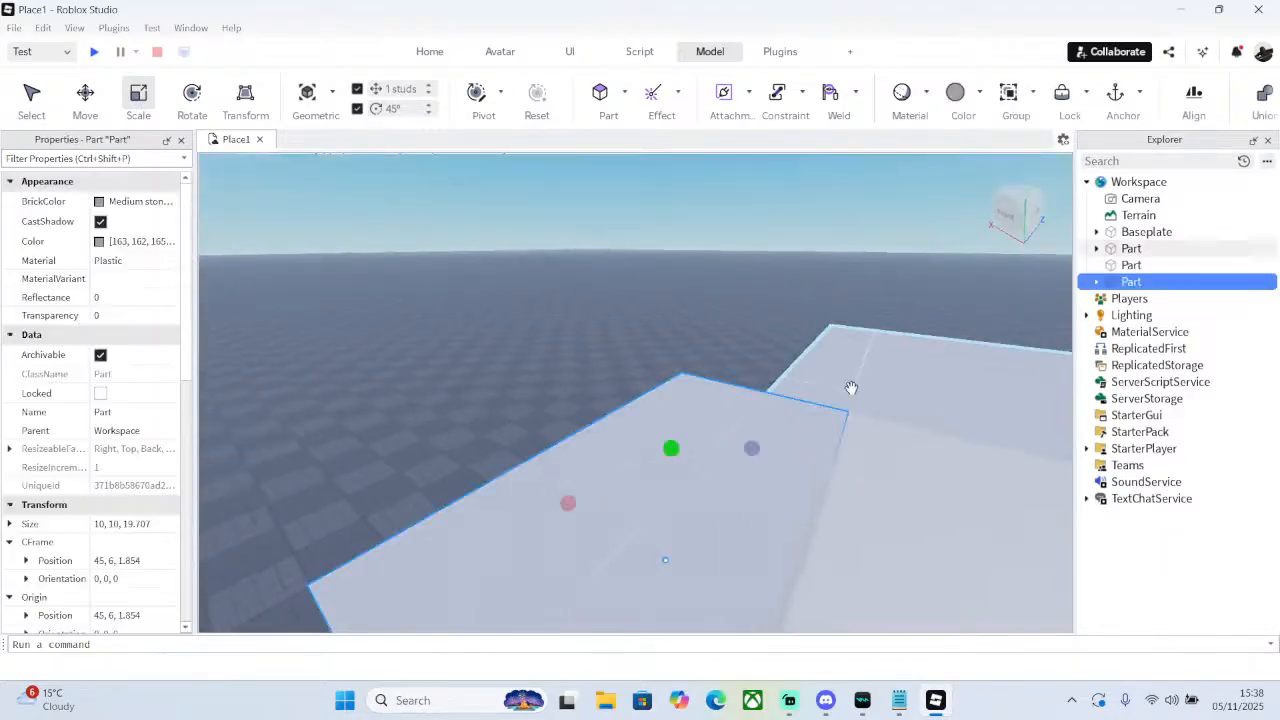
pyautogui.press('f')
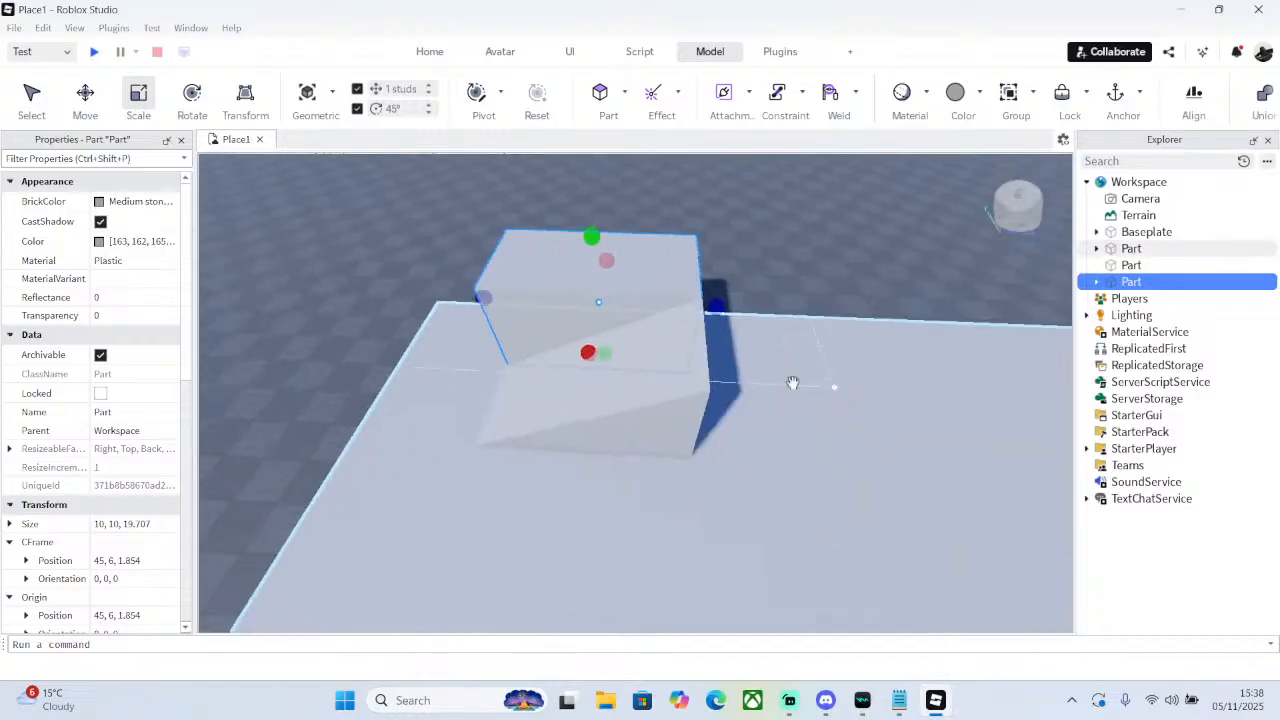
pyautogui.click(679, 392)
pyautogui.click(534, 297)
pyautogui.scroll(4, 591, 306)
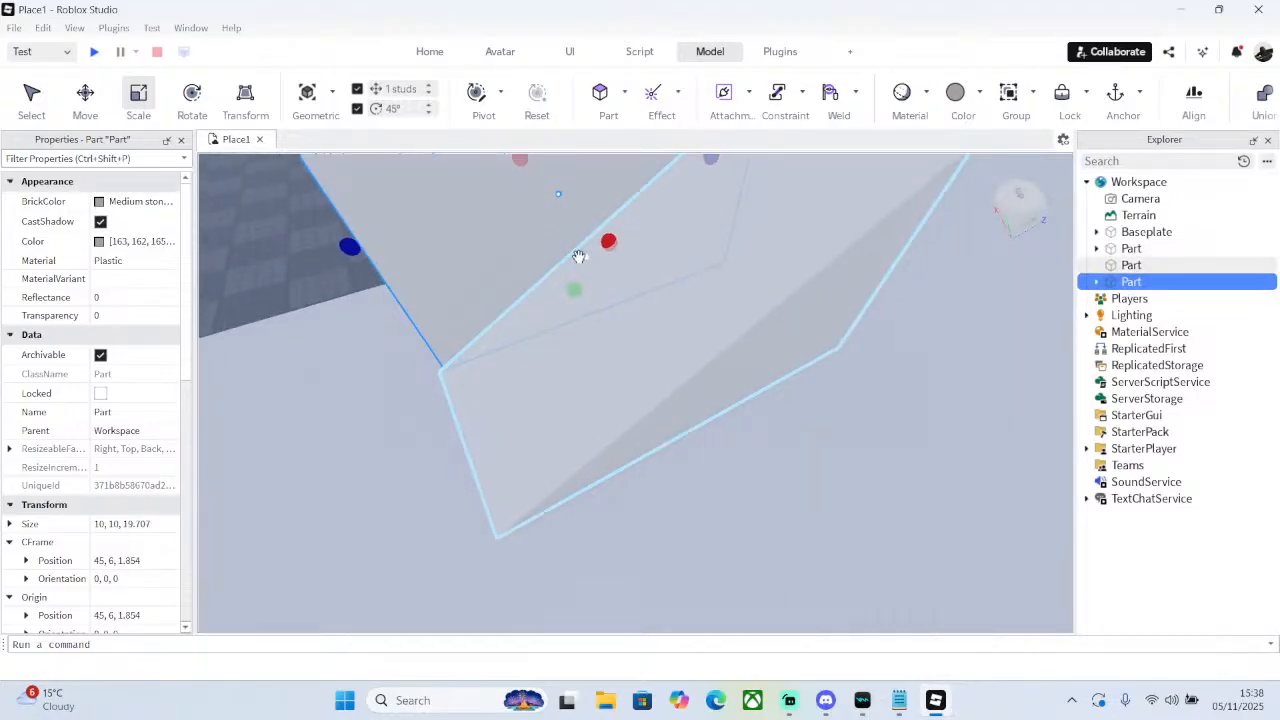
pyautogui.press('Delete')
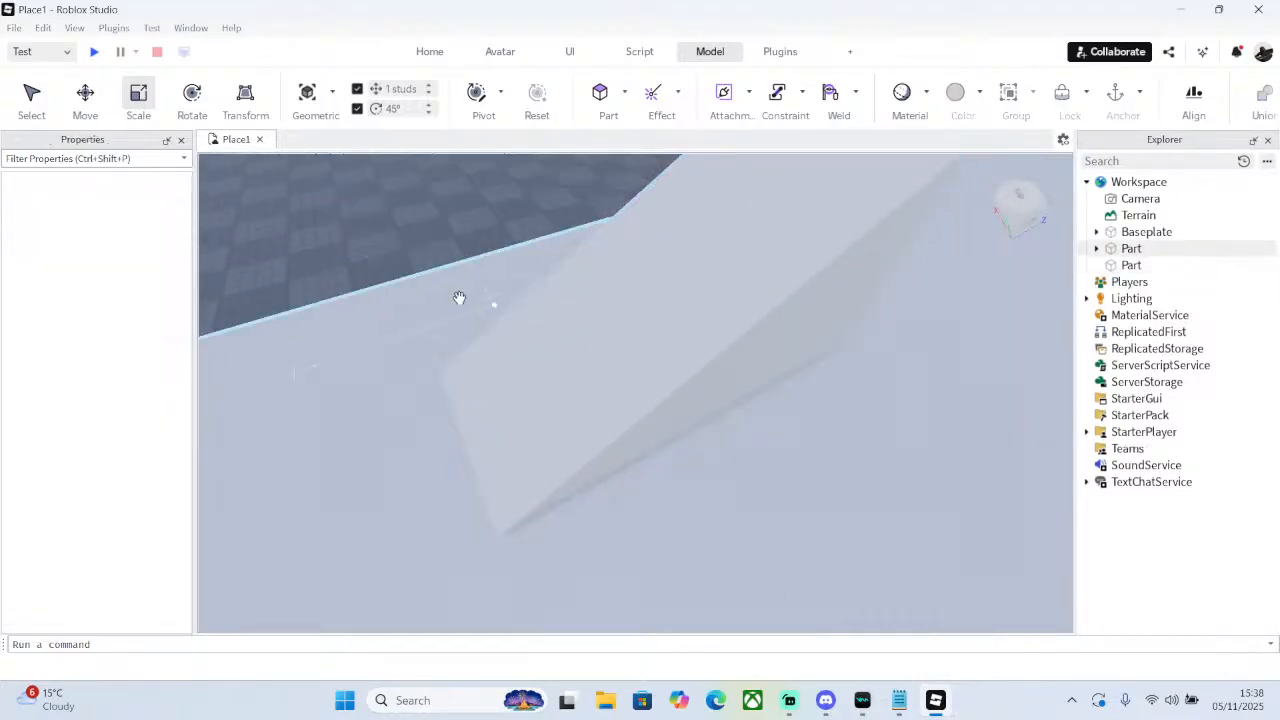
# - Insert a new block on the slab beside the ramp's outer side and stretch it to about 19.3 studs long
pyautogui.click(466, 294)
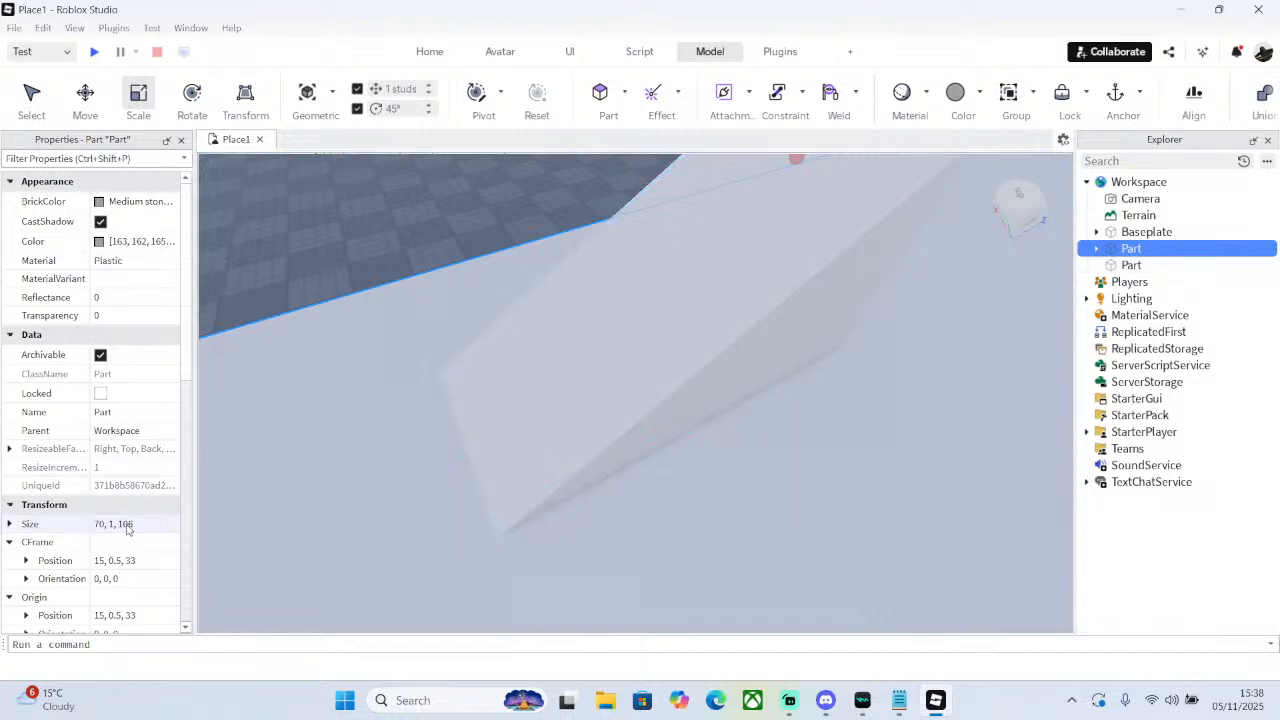
pyautogui.scroll(-1, 120, 527)
pyautogui.moveTo(332, 437); pyautogui.dragTo(332, 437, button='right')
pyautogui.click(451, 513)
pyautogui.scroll(5, 649, 351)
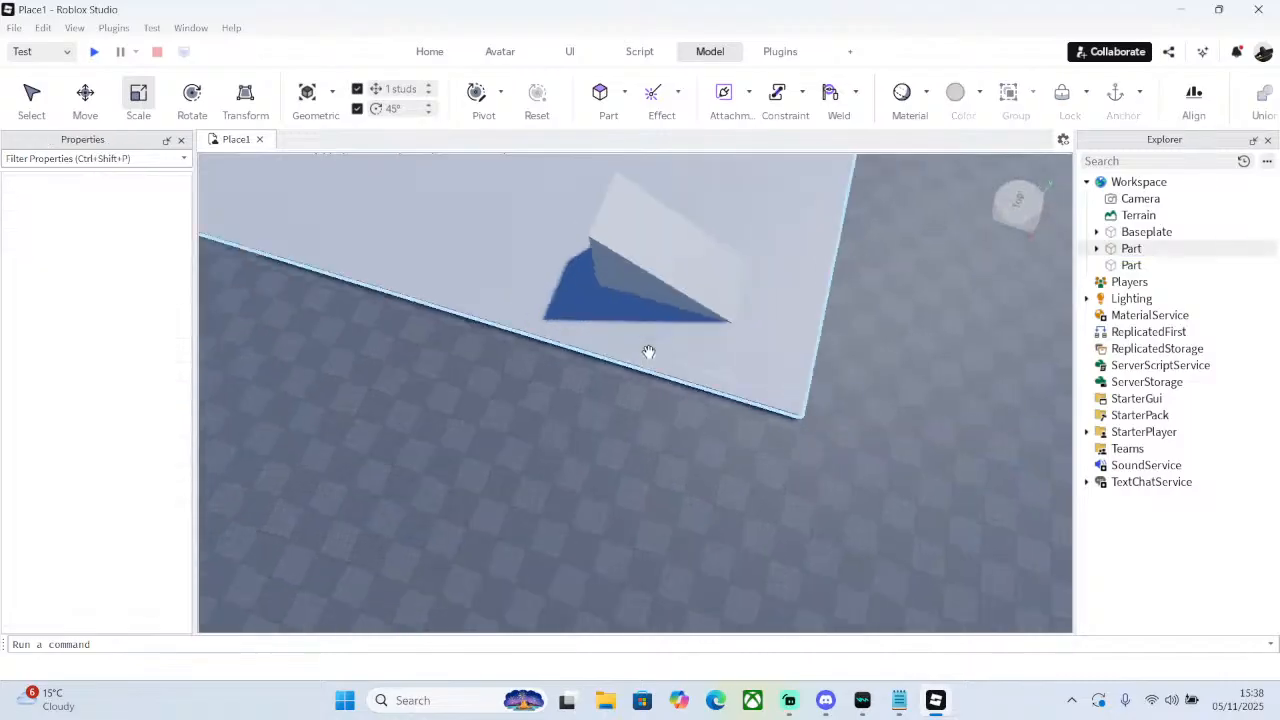
pyautogui.click(599, 101)
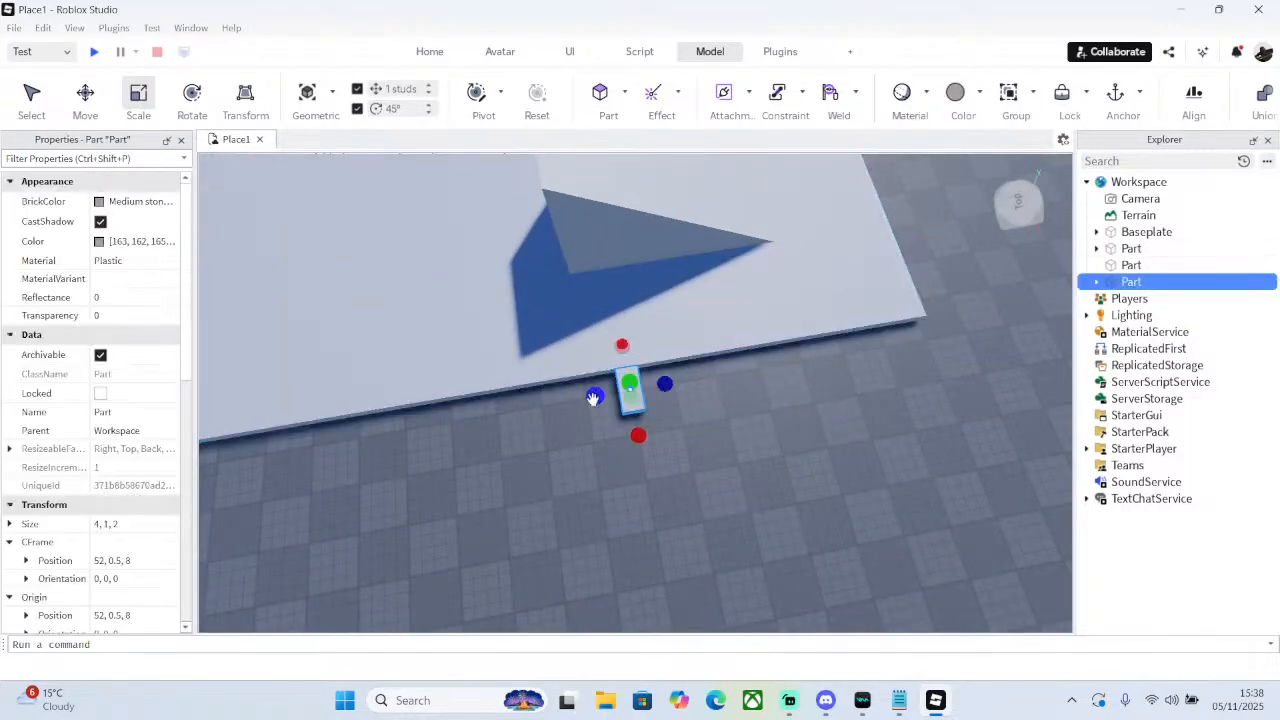
pyautogui.moveTo(629, 401); pyautogui.dragTo(791, 266)
# - Undo the last length change and scale the block beside the ramp to 10 × 10 × 20 studs
pyautogui.scroll(6, 791, 266)
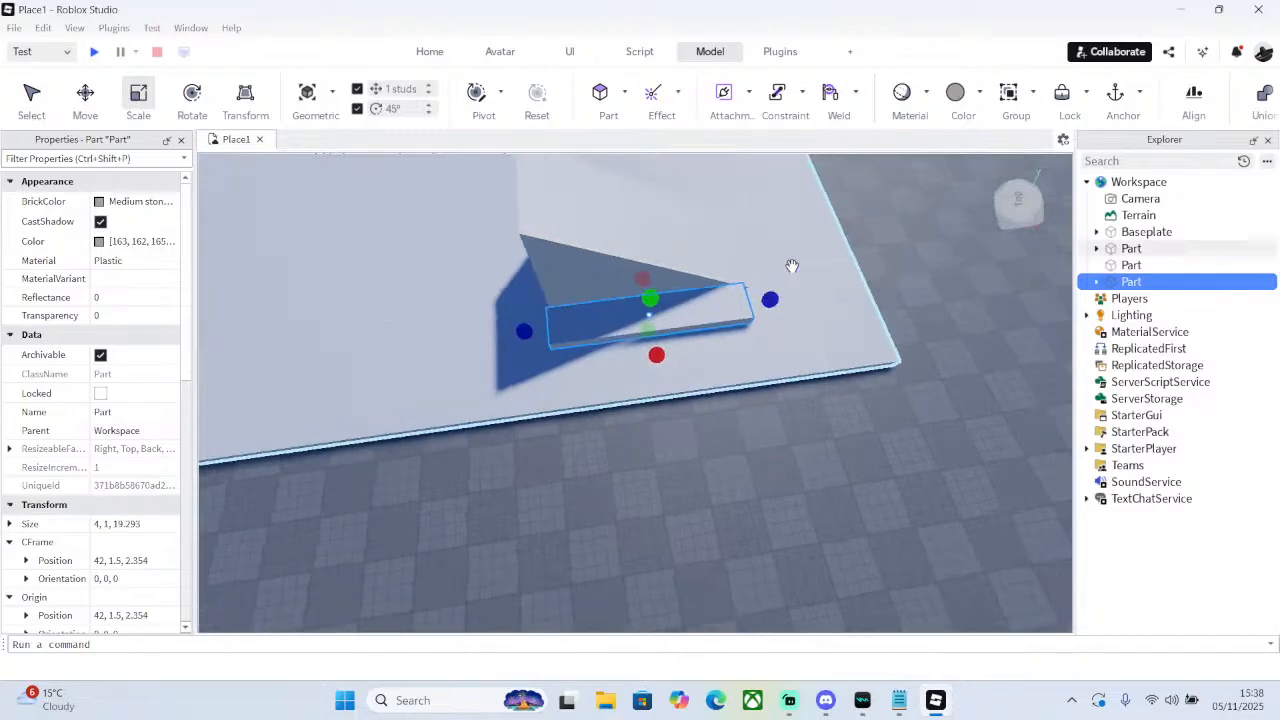
pyautogui.moveTo(658, 342); pyautogui.dragTo(659, 342)
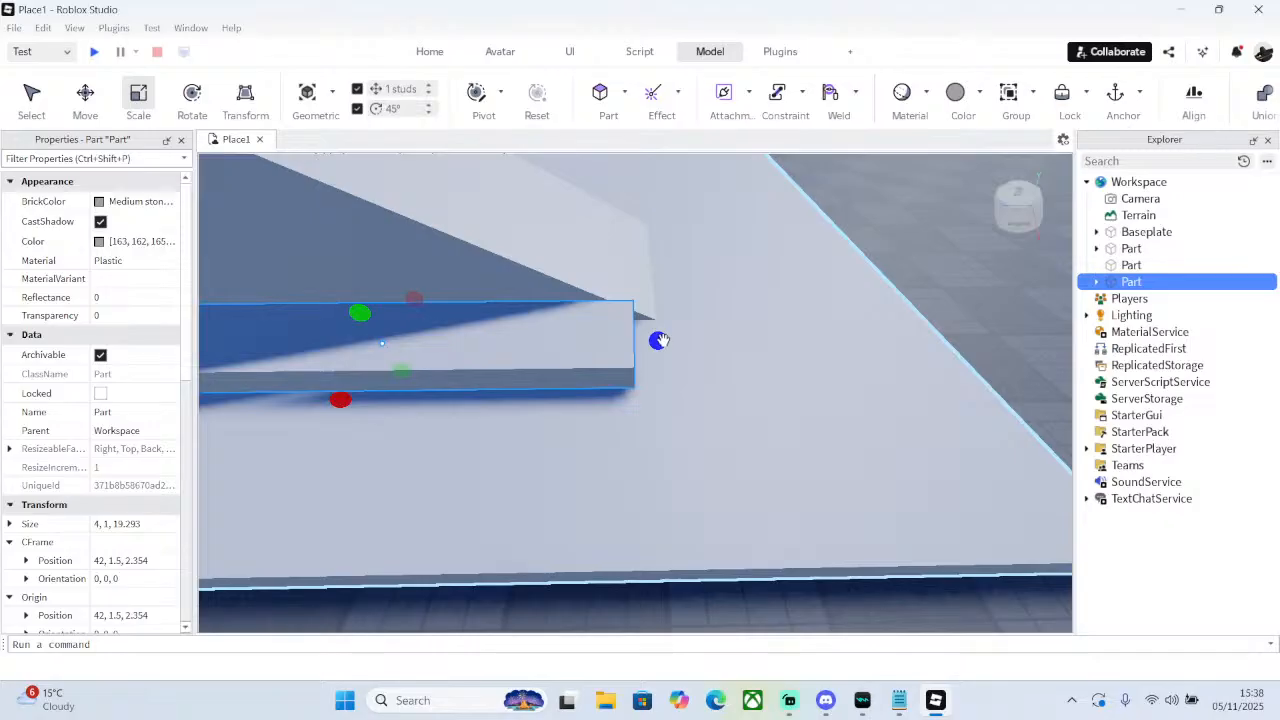
pyautogui.hotkey('ctrl', 'z')
pyautogui.moveTo(635, 348); pyautogui.dragTo(620, 350, button='right')
pyautogui.moveTo(511, 284); pyautogui.dragTo(847, 415)
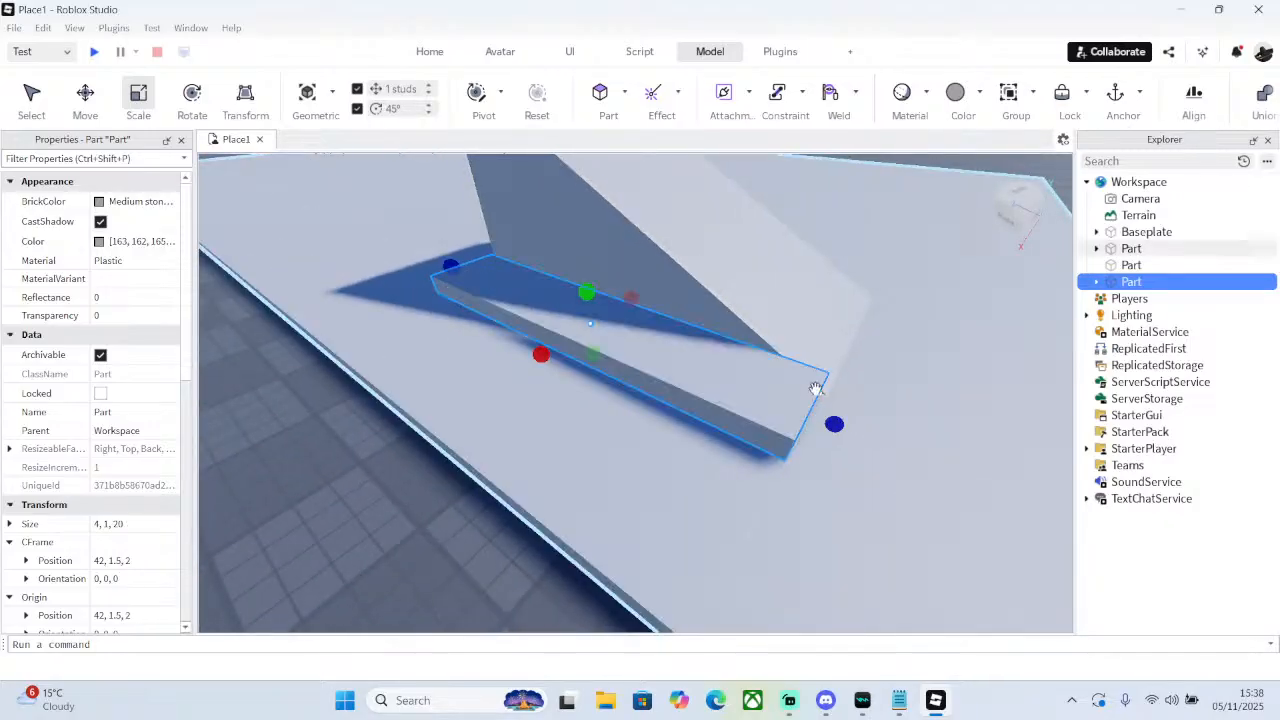
pyautogui.moveTo(815, 386); pyautogui.dragTo(817, 386, button='right')
pyautogui.moveTo(678, 363); pyautogui.dragTo(617, 360)
pyautogui.moveTo(697, 338); pyautogui.dragTo(727, 247)
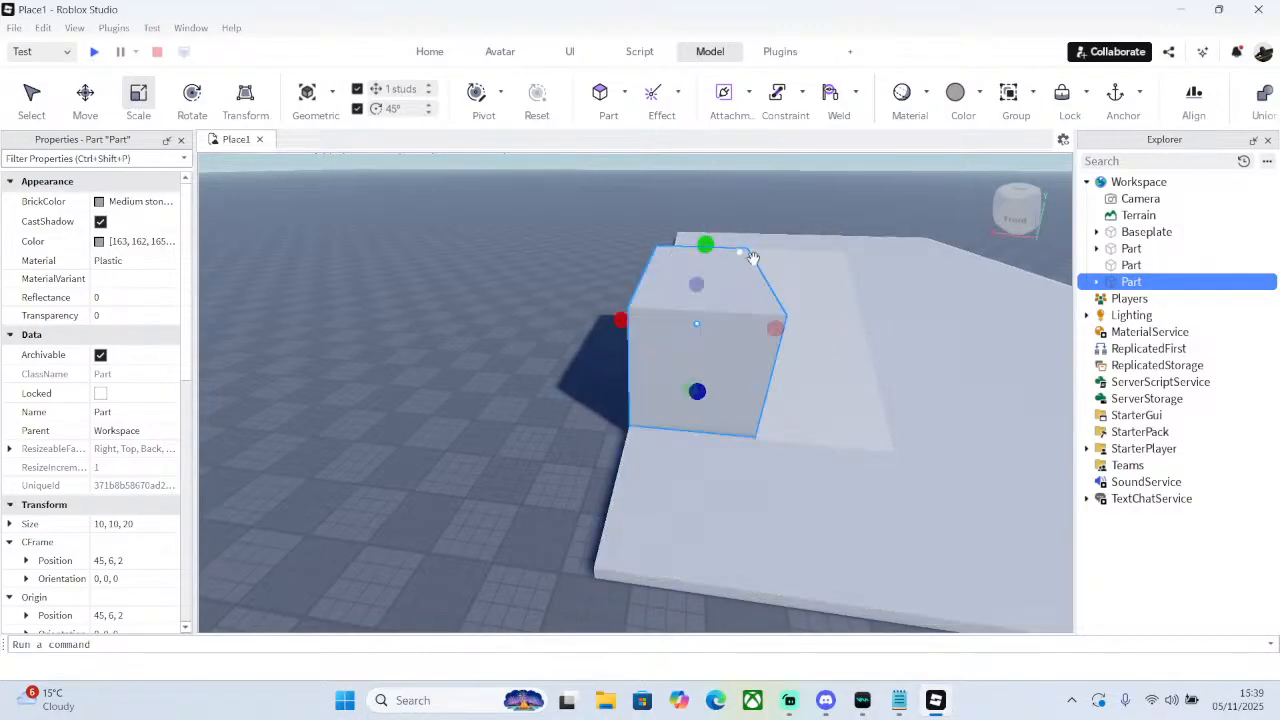
# - Inspect from several angles how the block fits against the ramp
pyautogui.moveTo(673, 270); pyautogui.dragTo(673, 270, button='right')
pyautogui.press('d')
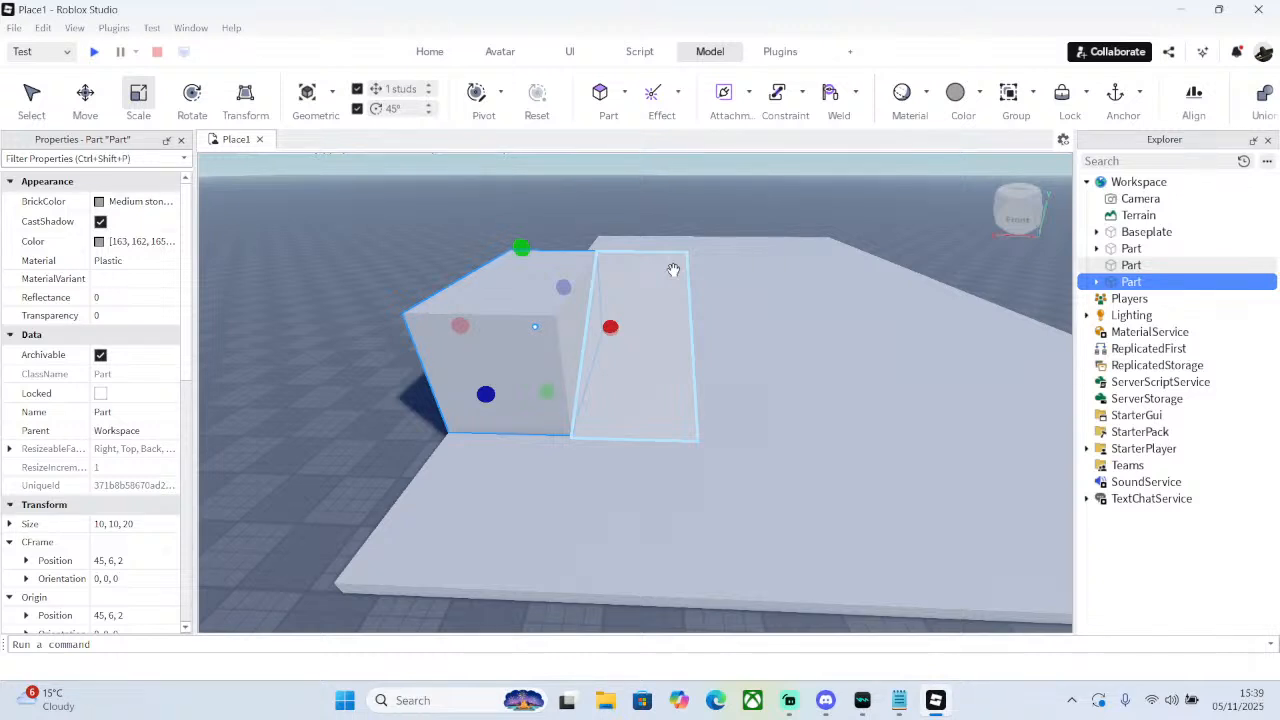
pyautogui.moveTo(615, 255); pyautogui.dragTo(614, 255, button='right')
pyautogui.press('w')
pyautogui.moveTo(526, 395); pyautogui.dragTo(527, 395, button='right')
pyautogui.scroll(-5, 526, 395)
pyautogui.scroll(5, 526, 395)
pyautogui.scroll(-5, 526, 395)
pyautogui.scroll(5, 526, 395)
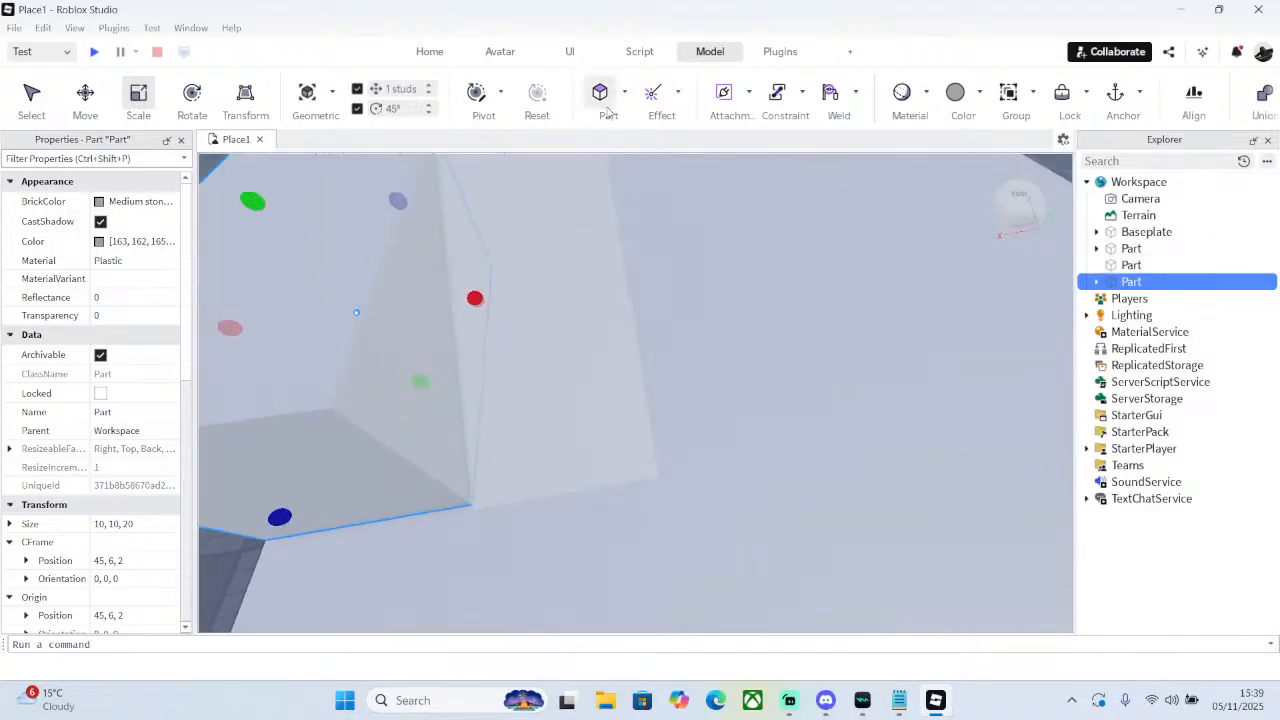
# - Insert a new block on the slab next to the ramp and delete the ramp
pyautogui.click(607, 112)
pyautogui.moveTo(663, 371); pyautogui.dragTo(711, 448)
pyautogui.moveTo(731, 409); pyautogui.dragTo(720, 401, button='right')
pyautogui.click(643, 422)
pyautogui.press('s')
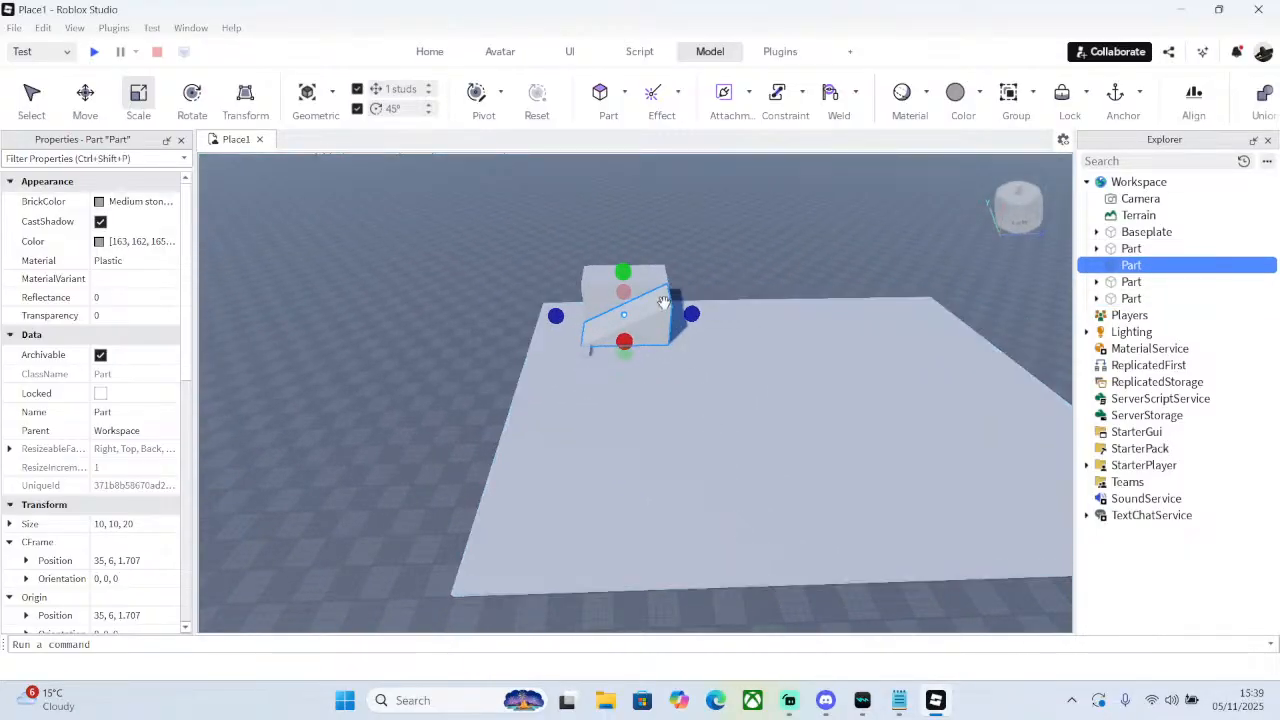
pyautogui.press('Delete')
pyautogui.hotkey('ctrl', 'z')
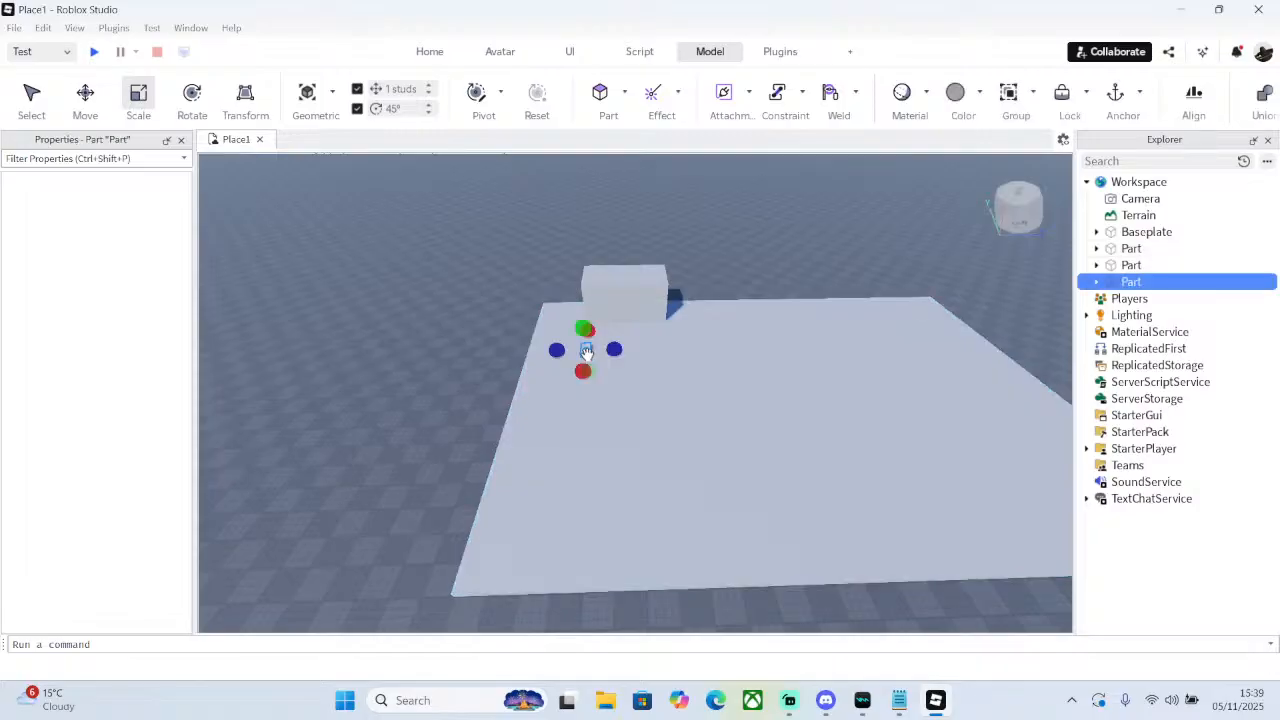
# - Scale the new block to 50 × 10 × 20 studs, running across the slab to its opposite edge
pyautogui.moveTo(611, 349); pyautogui.dragTo(655, 614)
pyautogui.moveTo(648, 517); pyautogui.dragTo(714, 429, button='right')
pyautogui.scroll(3, 711, 474)
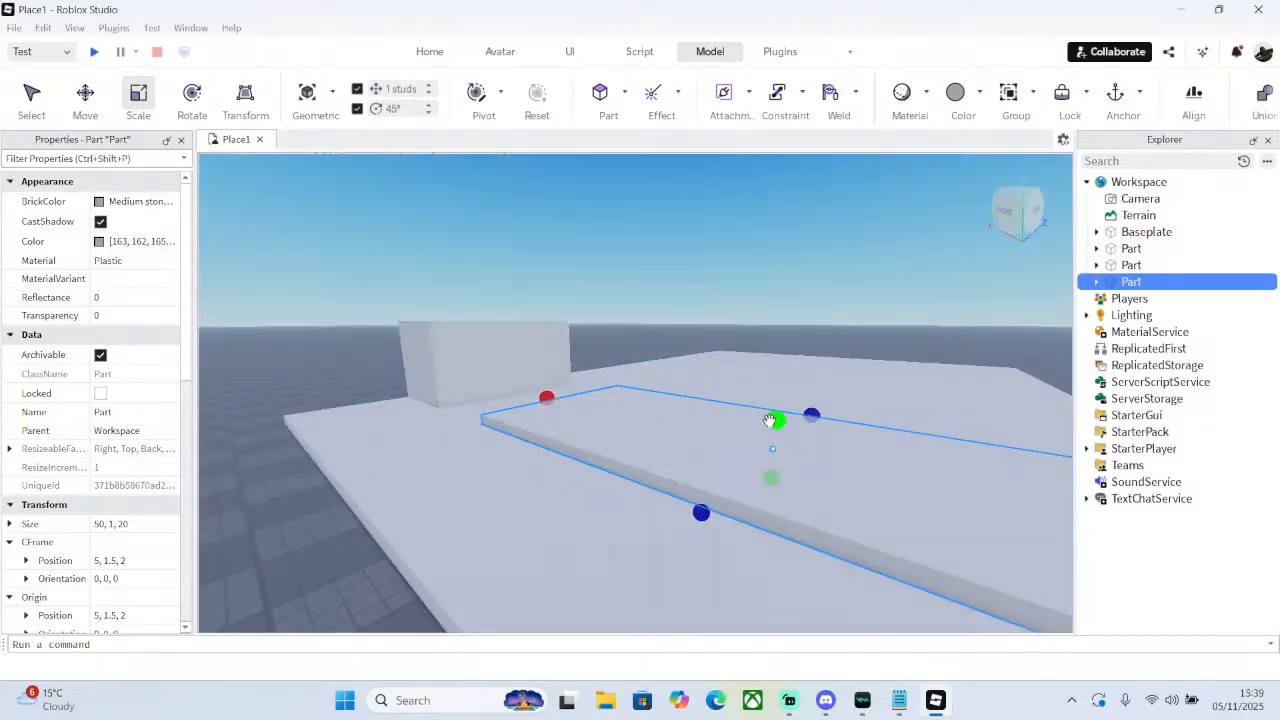
pyautogui.moveTo(772, 420); pyautogui.dragTo(777, 301)
pyautogui.moveTo(777, 301); pyautogui.dragTo(777, 301, button='right')
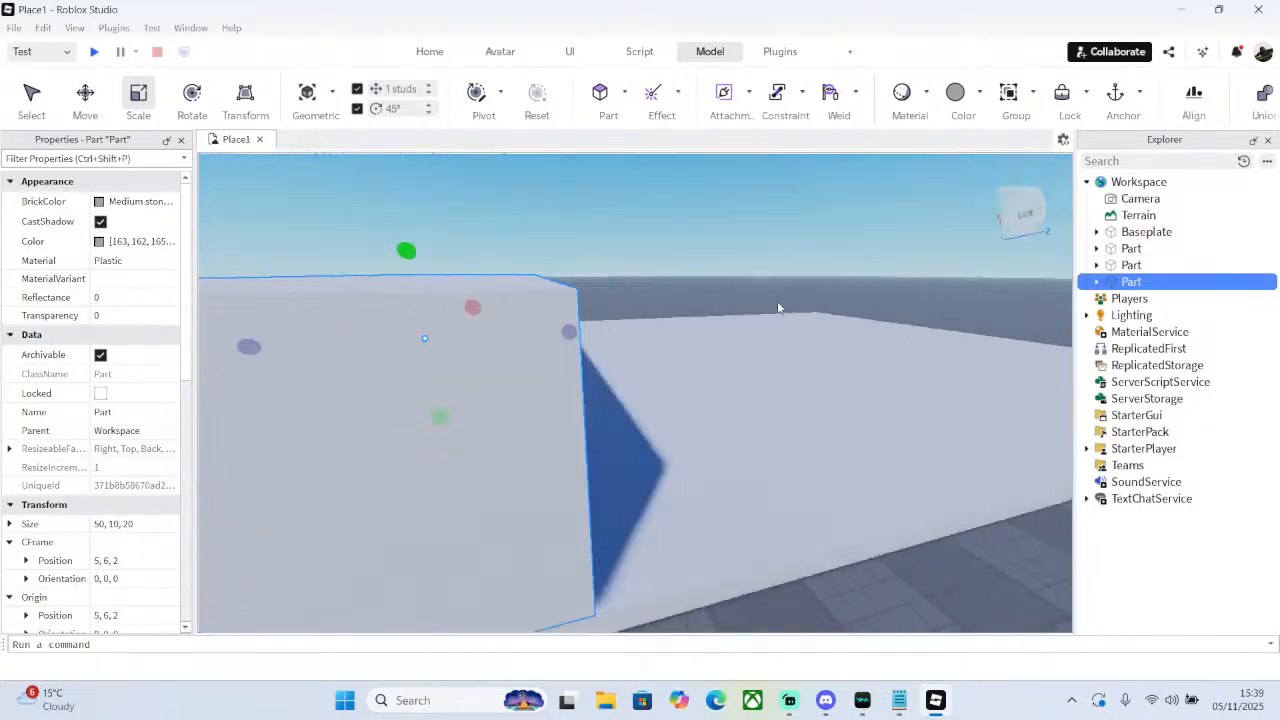
# - Lengthen the large block to 94 studs so it reaches the slab's far end
pyautogui.press('f')
pyautogui.moveTo(560, 355); pyautogui.dragTo(823, 384)
pyautogui.moveTo(823, 384); pyautogui.dragTo(856, 362, button='right')
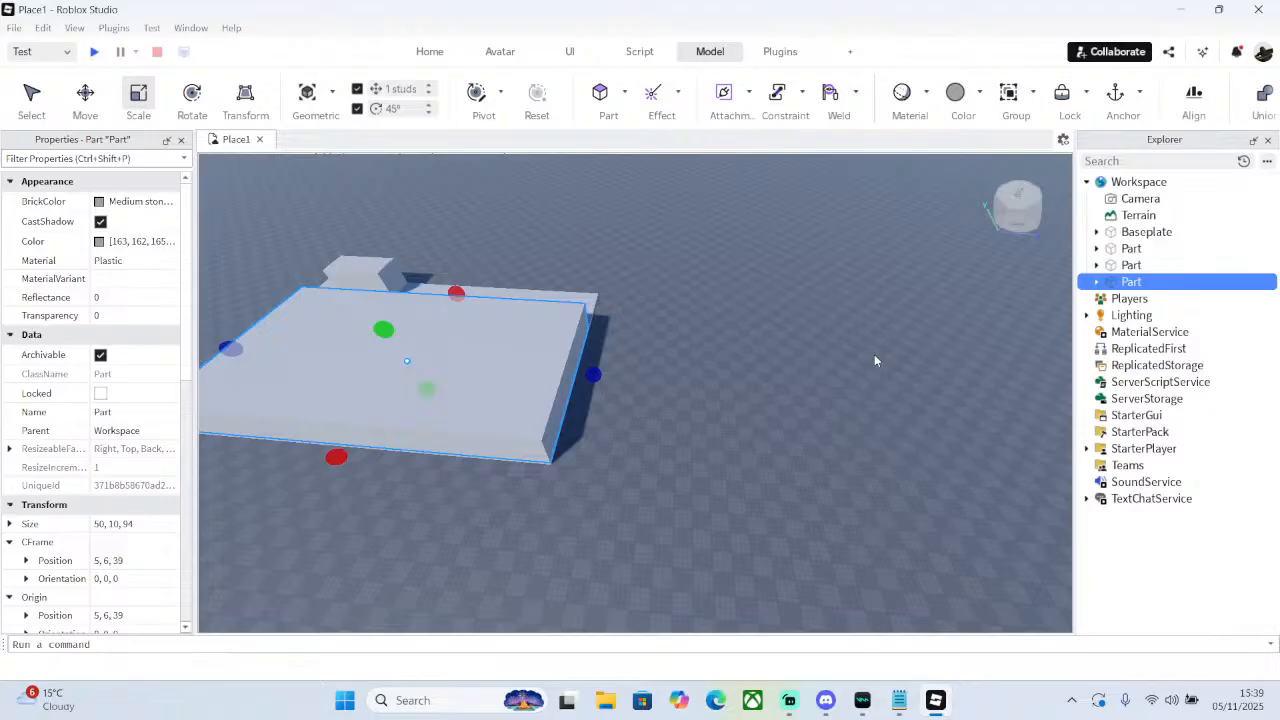
pyautogui.press('w')
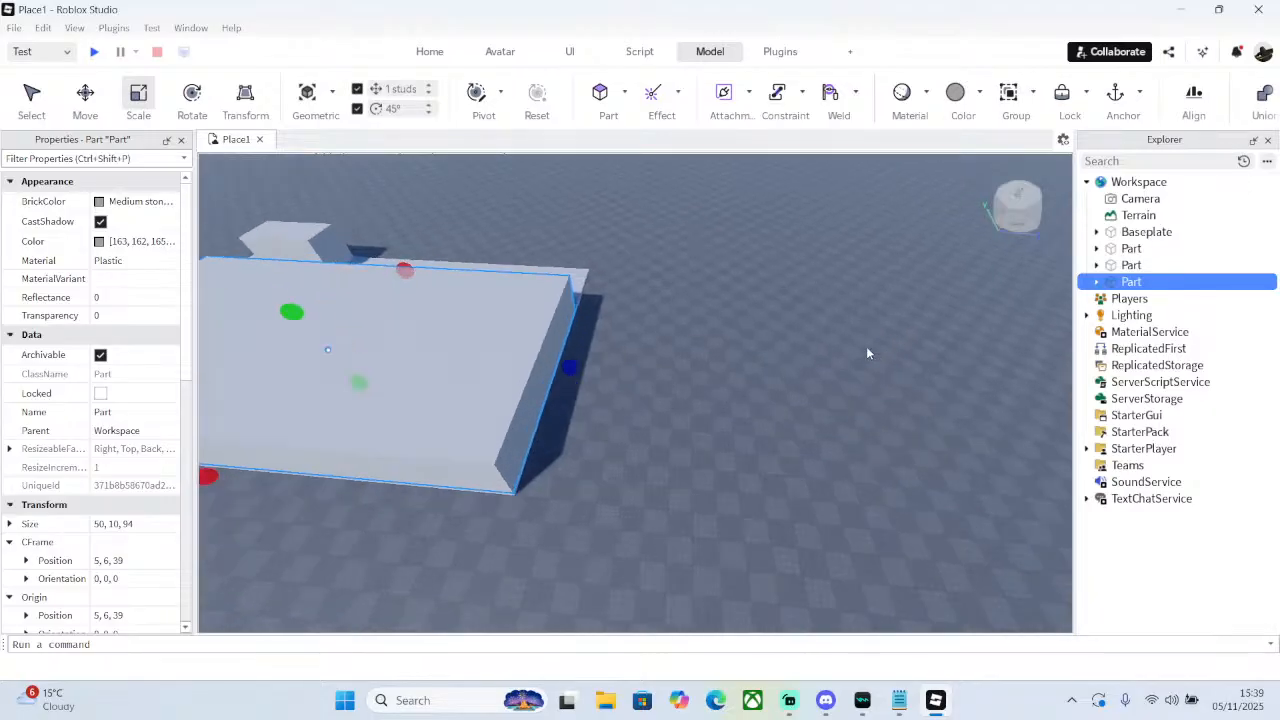
pyautogui.moveTo(866, 346); pyautogui.dragTo(867, 347, button='right')
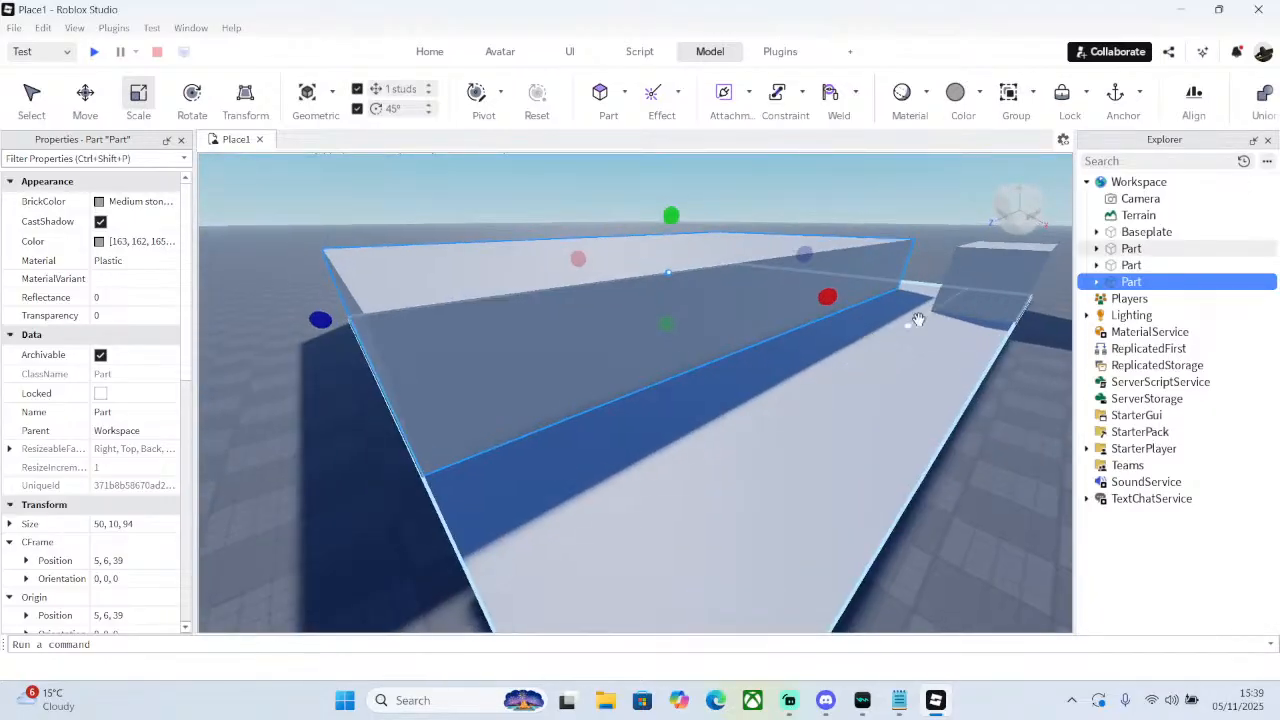
pyautogui.press('e')
pyautogui.moveTo(848, 286); pyautogui.dragTo(848, 286, button='right')
pyautogui.press('d')
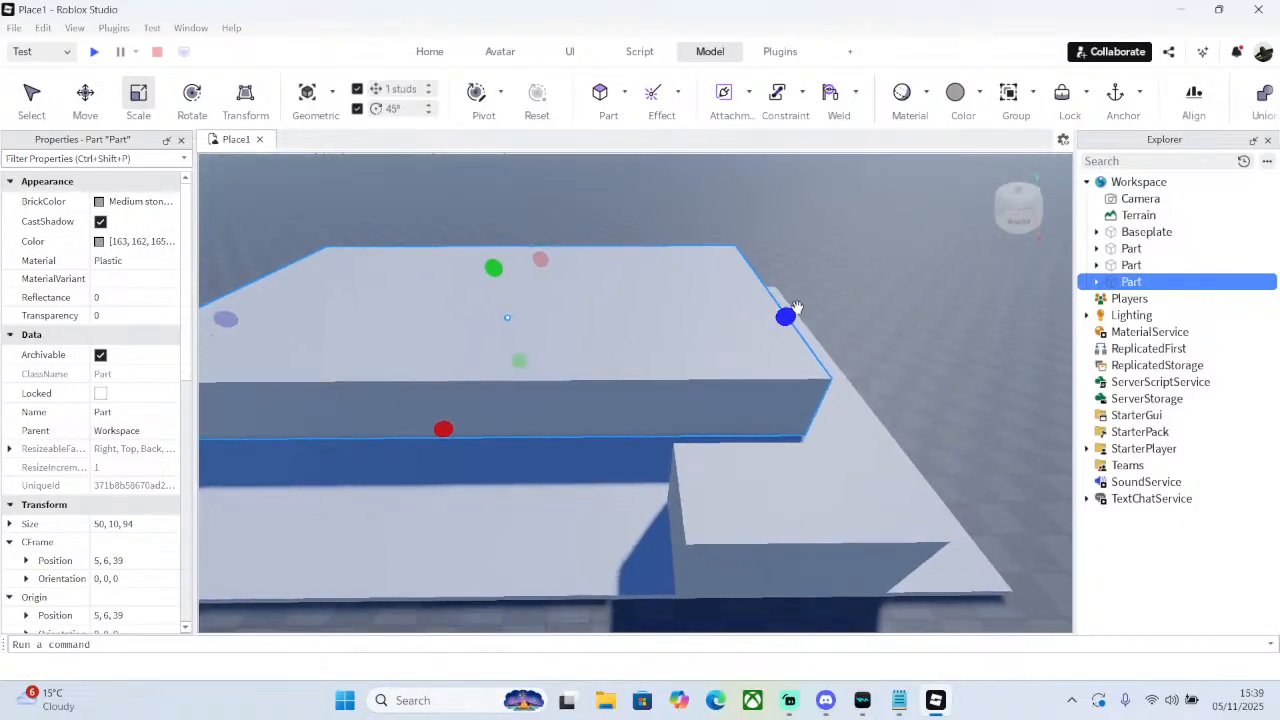
# - Shorten the large block to start level with the small block's inner end and widen it across the slab's full width
pyautogui.moveTo(866, 314); pyautogui.dragTo(690, 313)
pyautogui.moveTo(698, 303); pyautogui.dragTo(692, 298, button='right')
pyautogui.moveTo(510, 313); pyautogui.dragTo(377, 378)
pyautogui.moveTo(804, 306); pyautogui.dragTo(804, 306, button='right')
# - Duplicate the small 10 × 10 × 20 block and move the copy directly beside it to position 35, 6, 2
pyautogui.click(543, 346)
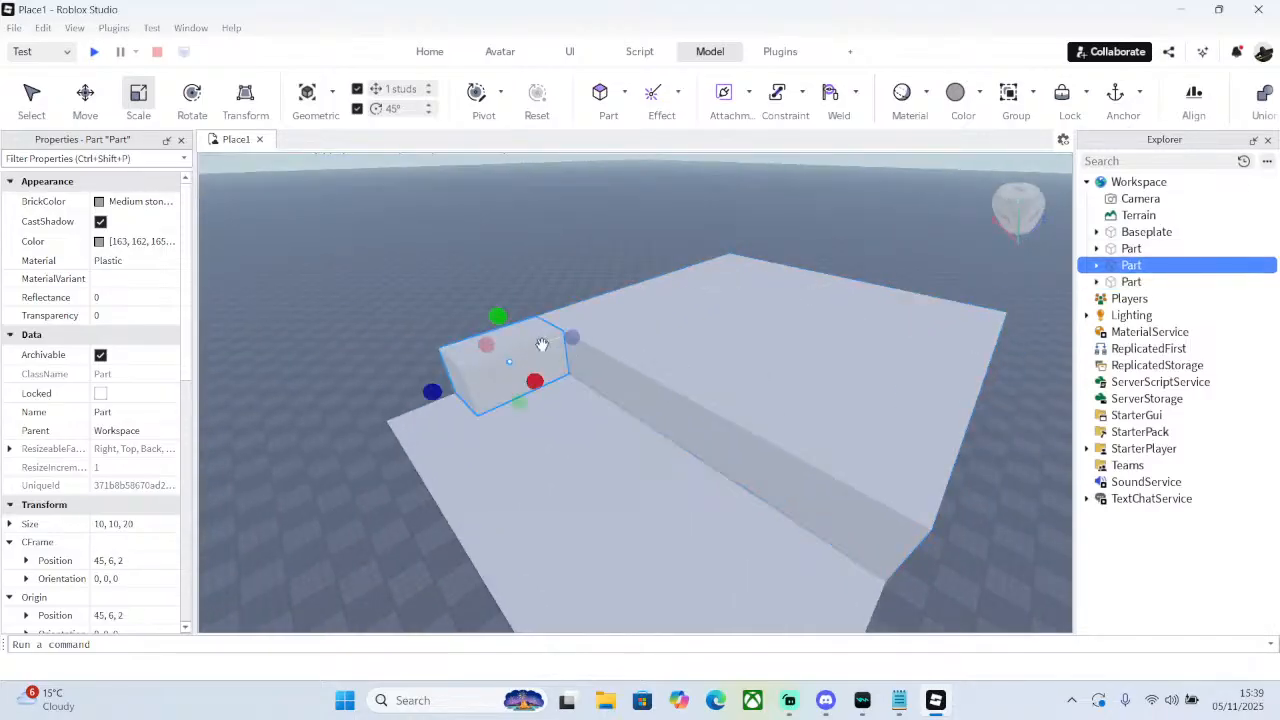
pyautogui.rightClick(543, 346)
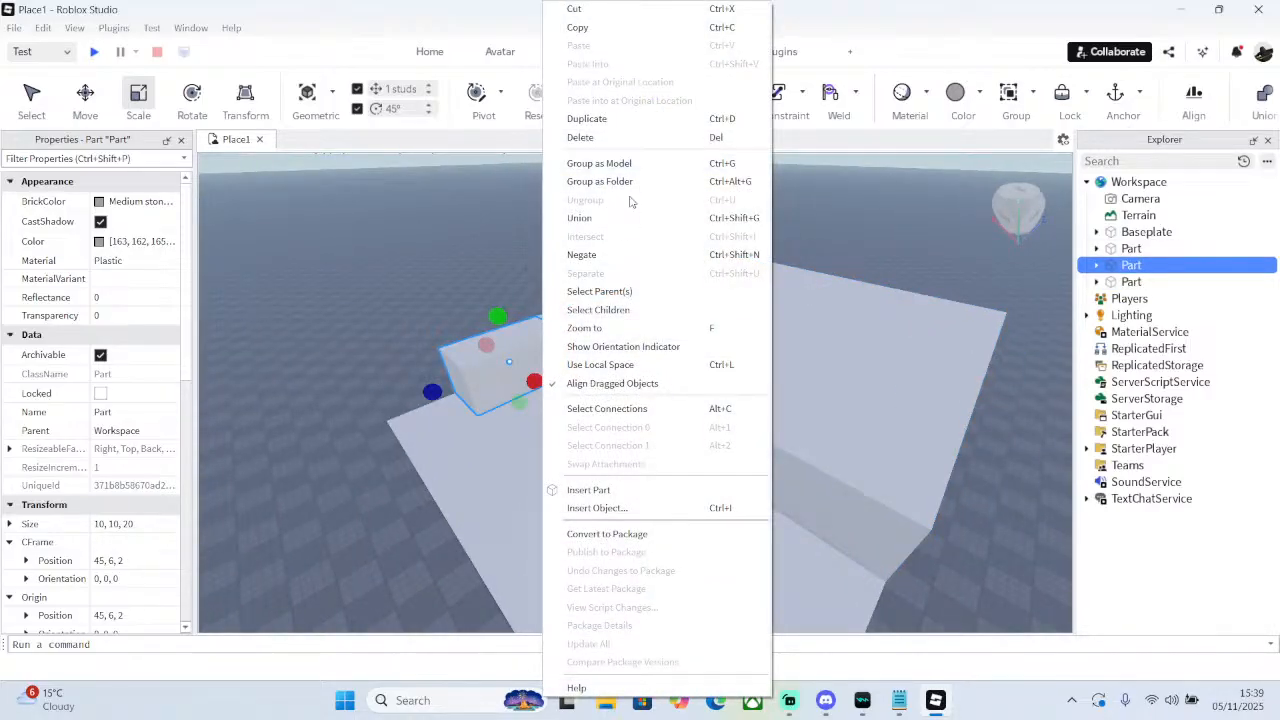
pyautogui.click(620, 118)
pyautogui.moveTo(623, 286); pyautogui.dragTo(591, 277, button='right')
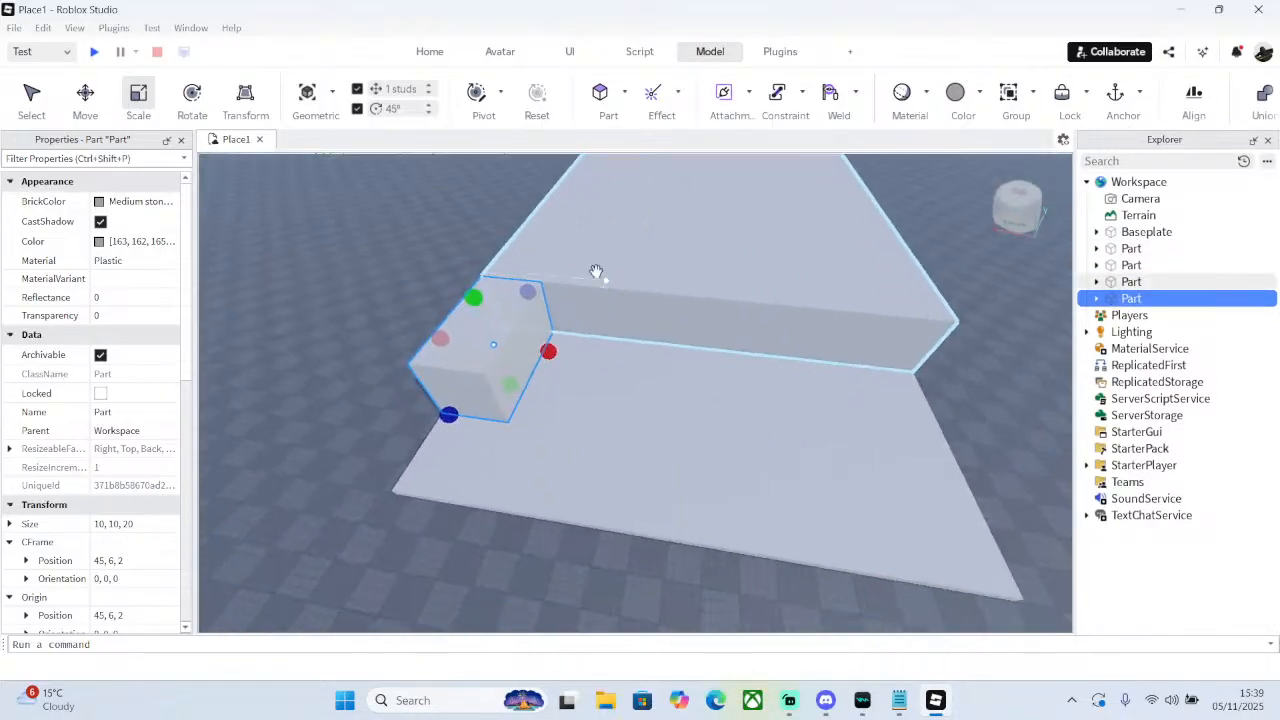
pyautogui.click(80, 97)
pyautogui.scroll(4, 554, 345)
pyautogui.moveTo(598, 348); pyautogui.dragTo(709, 337)
# - Place another duplicate on the copy's inner side and delete the middle block to leave a one-block gap
pyautogui.rightClick(719, 316)
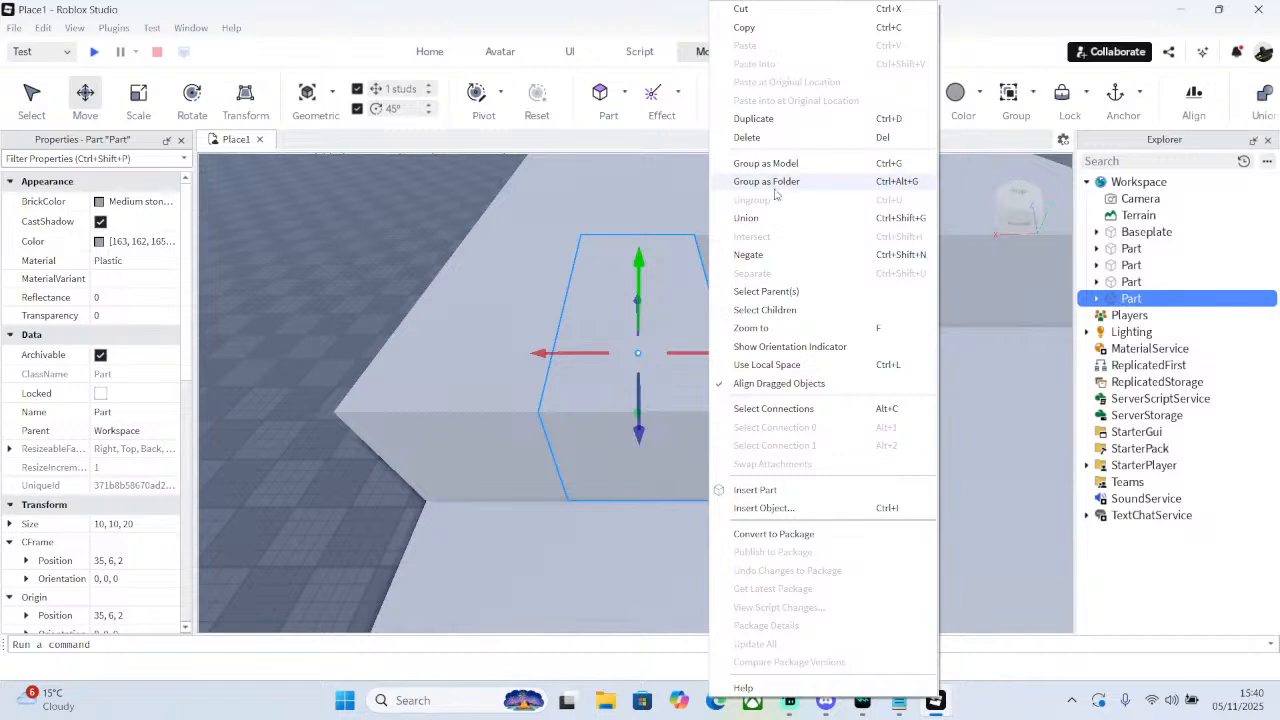
pyautogui.click(745, 122)
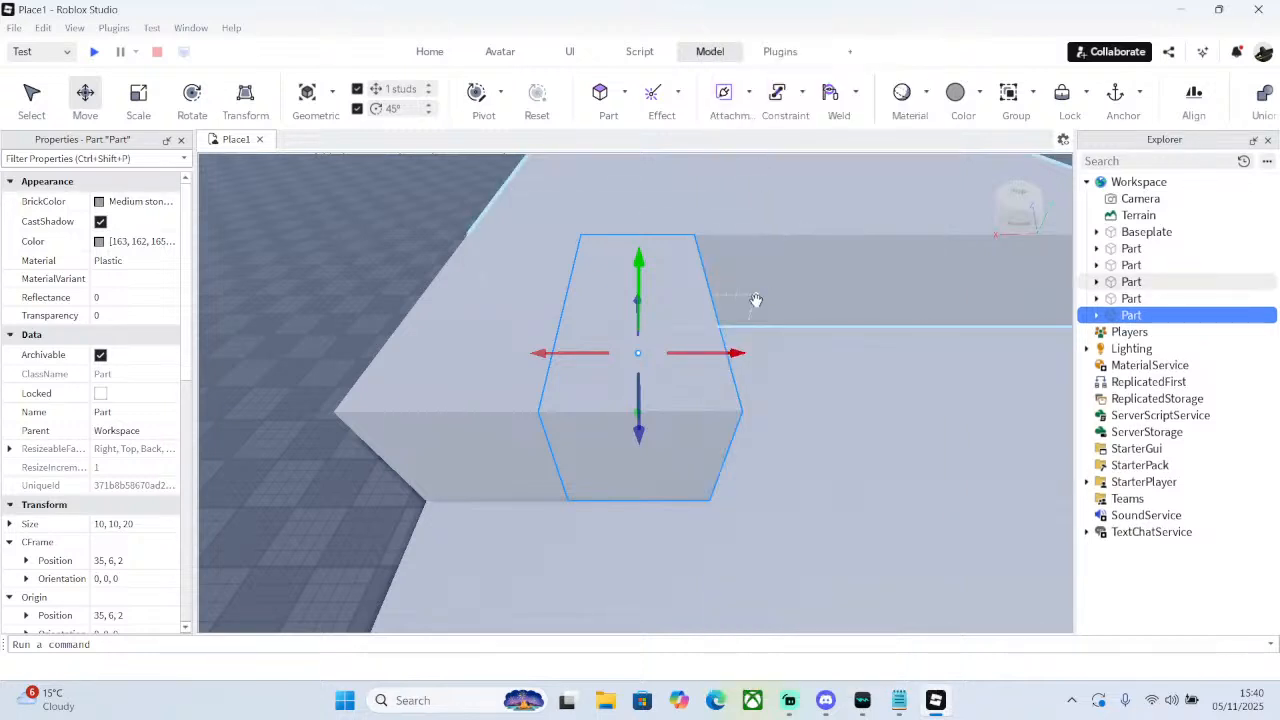
pyautogui.moveTo(720, 348); pyautogui.dragTo(856, 348)
pyautogui.click(673, 381)
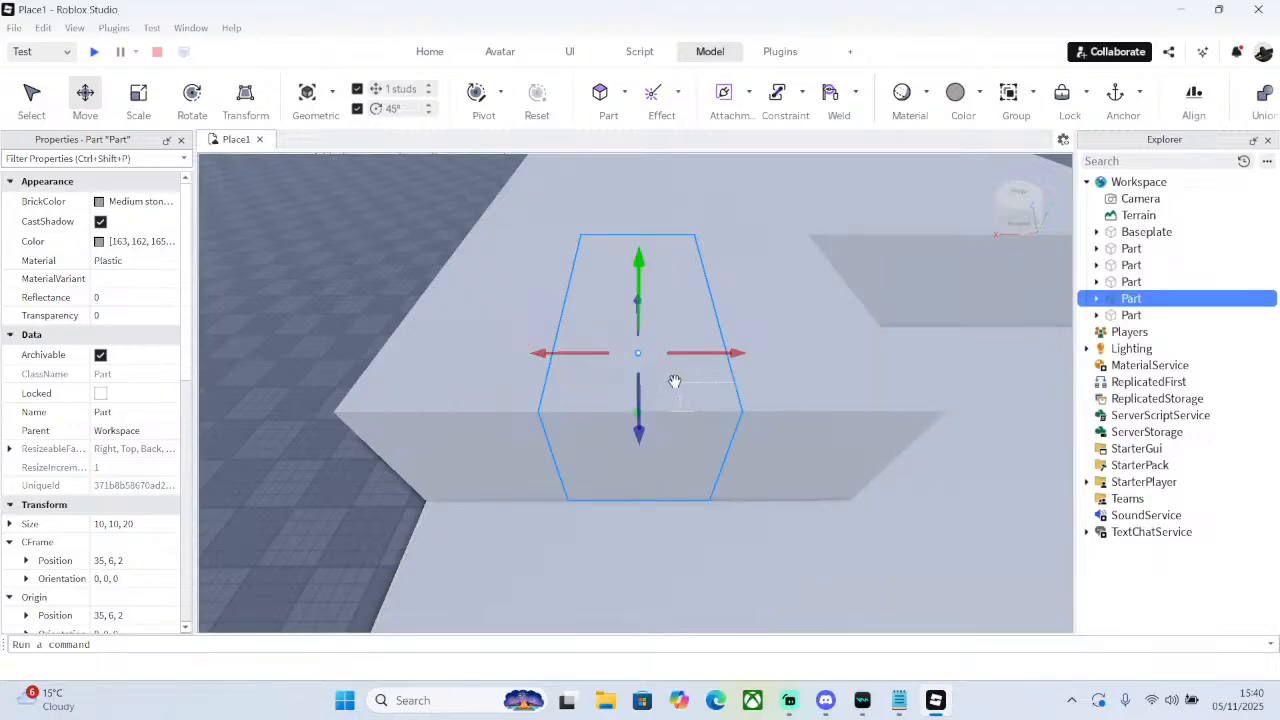
pyautogui.hotkey('ctrl', 'z')
pyautogui.hotkey('ctrl', 'z')
# - Widen the remaining copy to 50 studs so it extends from the gap to the slab's opposite edge
pyautogui.scroll(-5, 450, 250)
pyautogui.moveTo(760, 370); pyautogui.dragTo(757, 329, button='right')
pyautogui.moveTo(600, 394); pyautogui.dragTo(824, 414)
pyautogui.scroll(5, 824, 414)
pyautogui.scroll(-5, 824, 414)
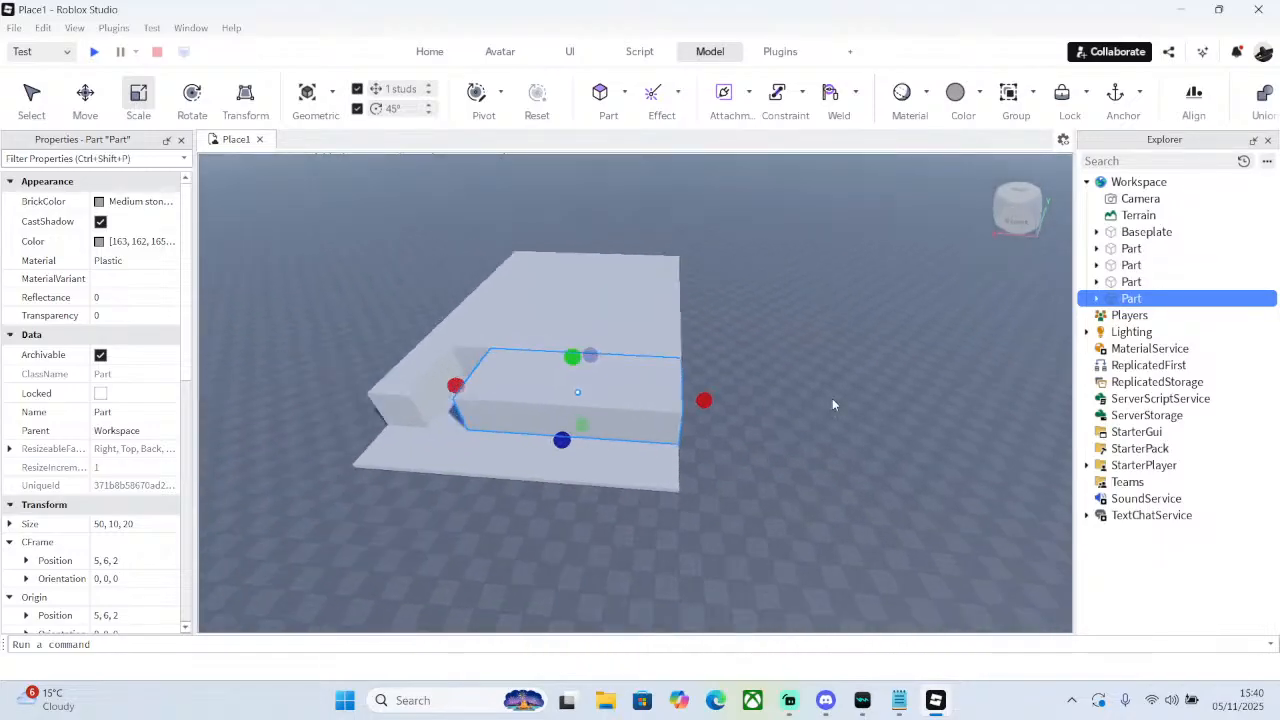
pyautogui.click(832, 398)
# - Select the slab and the three blocks and raise them together until the slab's Y position is 9.5
pyautogui.moveTo(832, 398); pyautogui.dragTo(820, 264, button='right')
pyautogui.moveTo(820, 264); pyautogui.dragTo(317, 460)
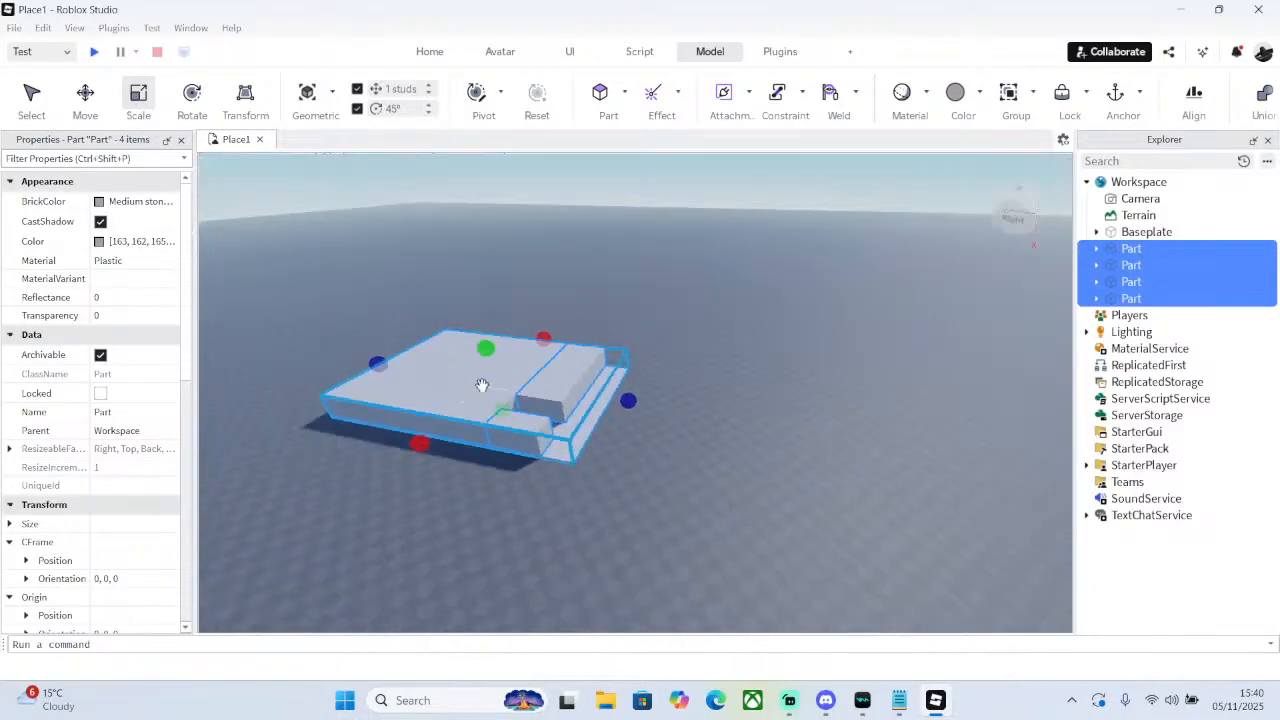
pyautogui.moveTo(482, 385); pyautogui.dragTo(486, 392, button='right')
pyautogui.moveTo(419, 365); pyautogui.dragTo(681, 480)
pyautogui.moveTo(537, 333)
pyautogui.mouseDown()
pyautogui.moveTo(528, 305)
pyautogui.moveTo(530, 325)
pyautogui.mouseUp()
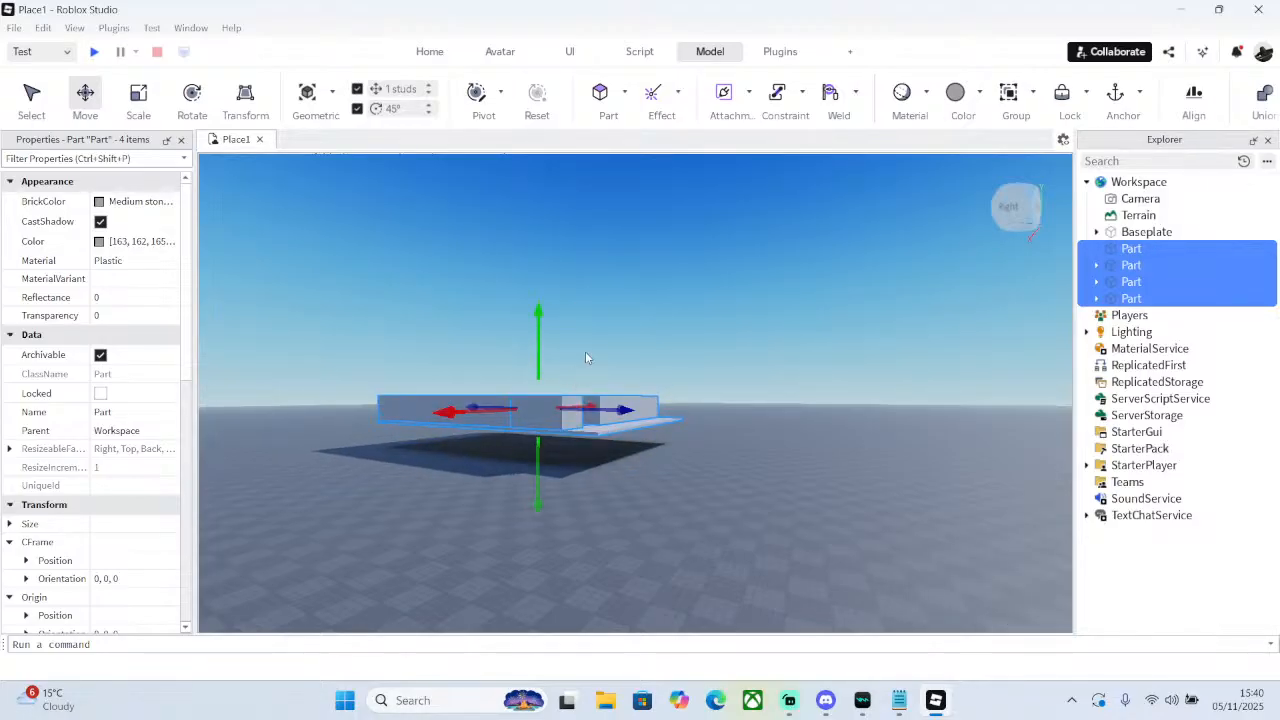
pyautogui.scroll(2, 585, 358)
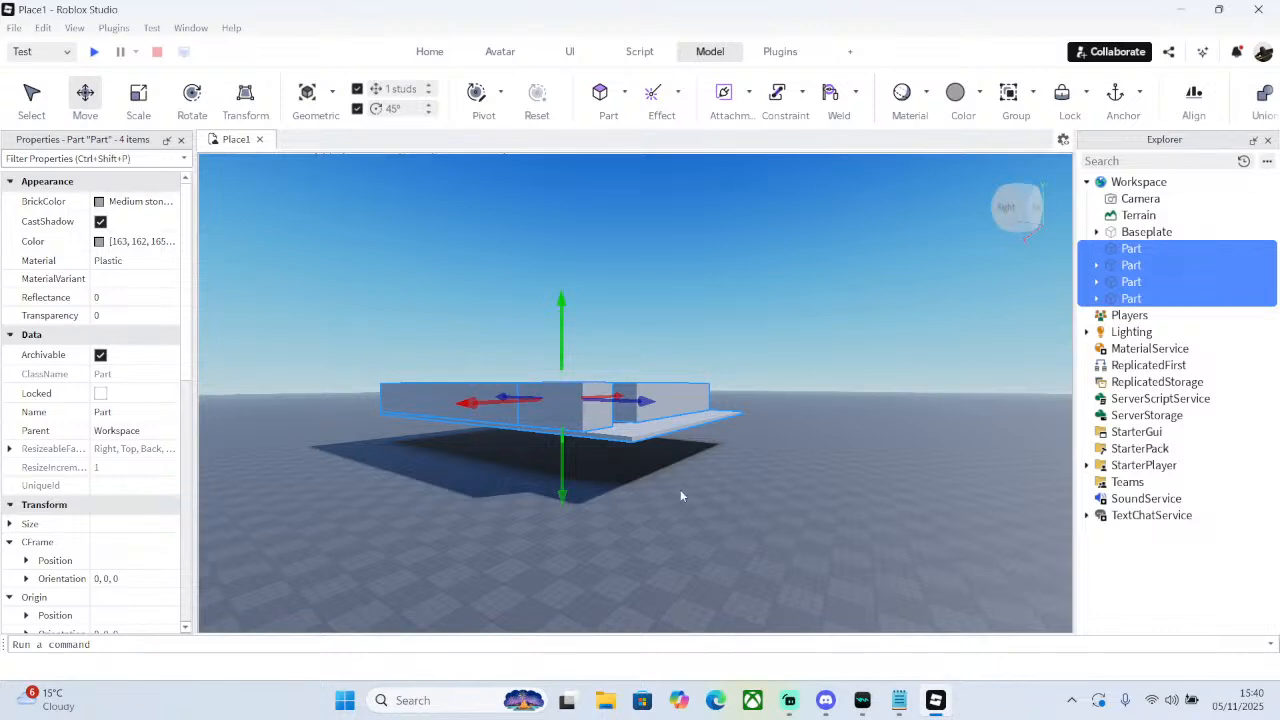
pyautogui.moveTo(577, 360); pyautogui.dragTo(580, 325)
# - Thicken the raised slab downward to 10 studs so it reaches the baseplate
pyautogui.click(705, 407)
pyautogui.click(704, 417)
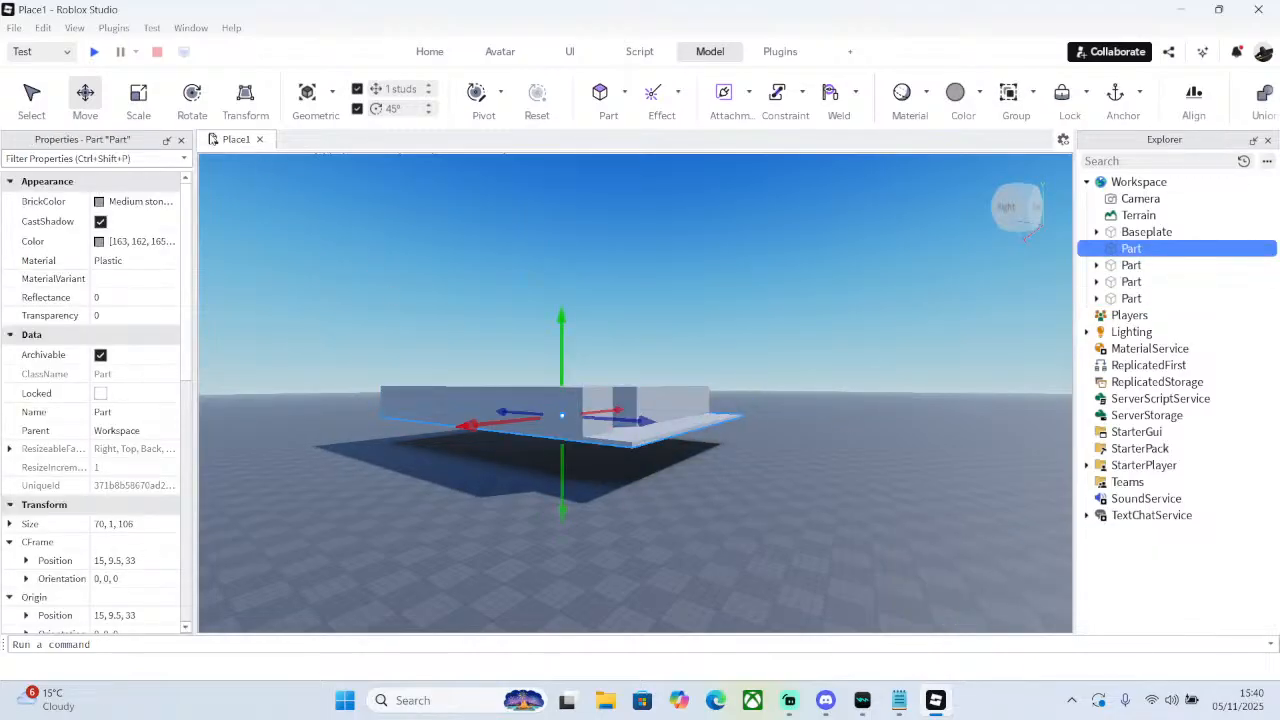
pyautogui.moveTo(560, 444); pyautogui.dragTo(563, 405)
pyautogui.click(789, 411)
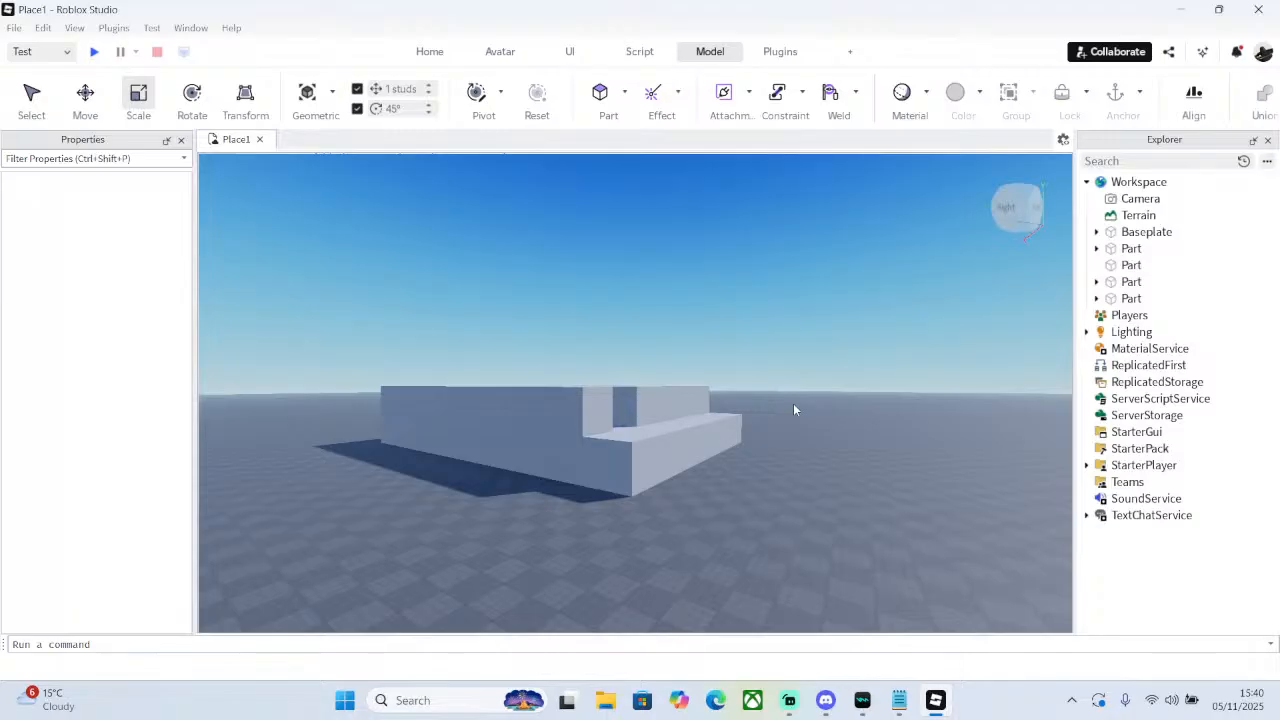
# - Try widening the thick base slab to 85 studs, past the side of the blocks above
pyautogui.moveTo(793, 410); pyautogui.dragTo(828, 464, button='right')
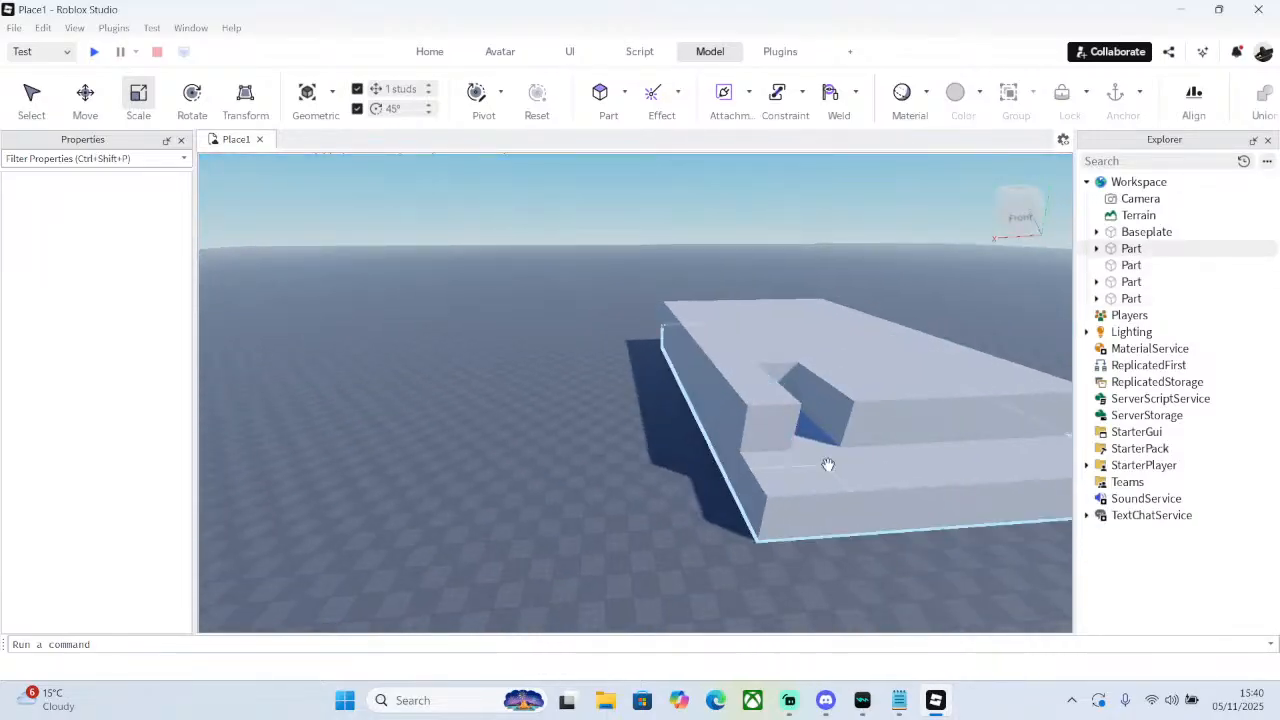
pyautogui.click(828, 464)
pyautogui.moveTo(667, 396); pyautogui.dragTo(631, 395)
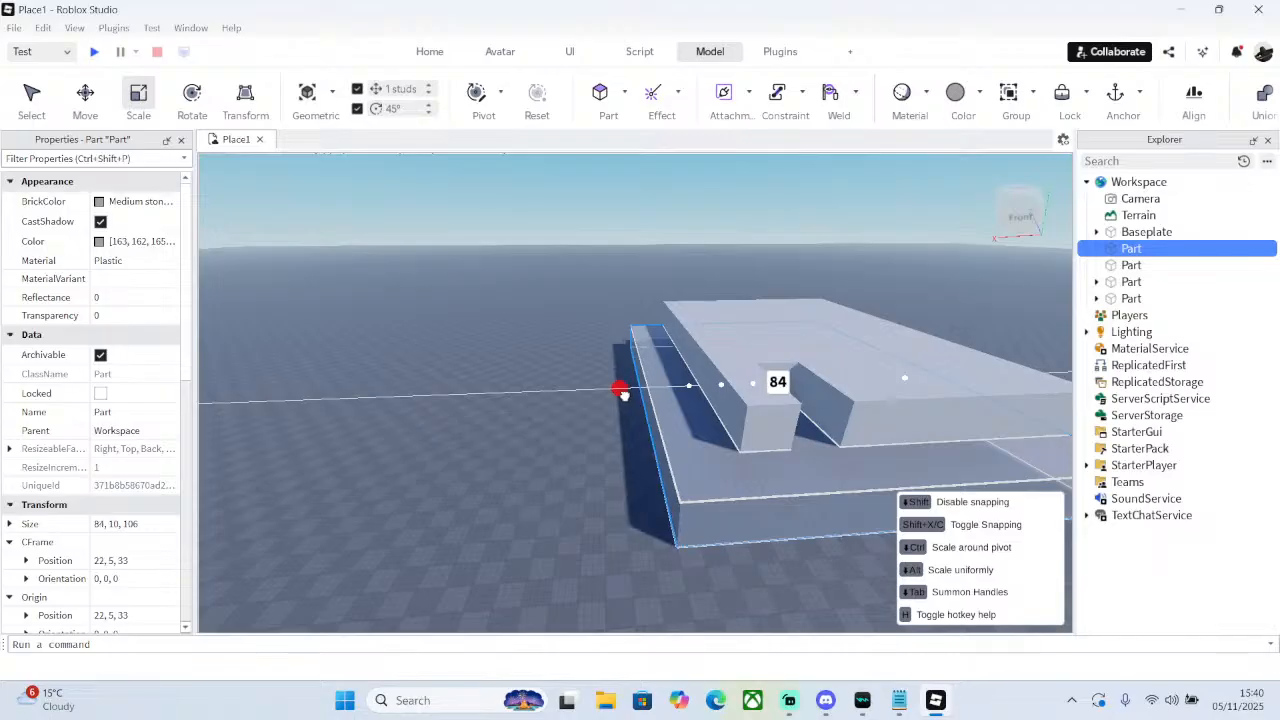
pyautogui.press('f')
pyautogui.scroll(-5, 630, 395)
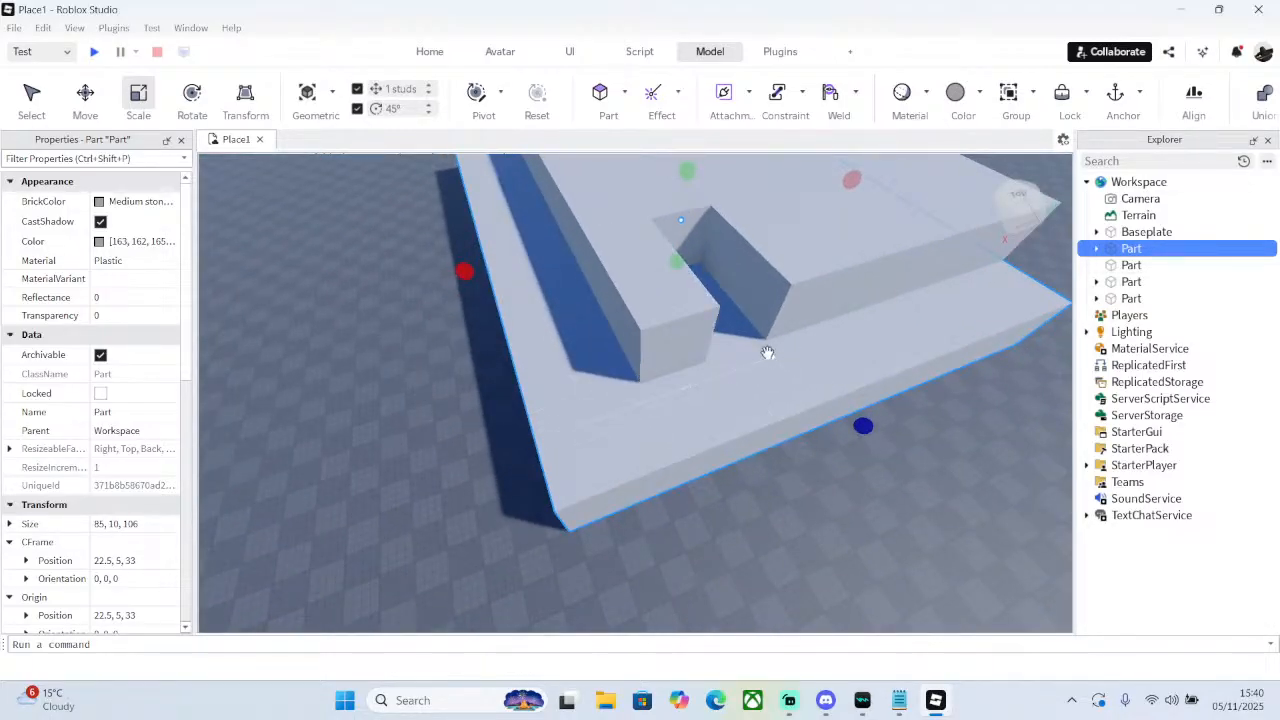
# - Shorten the base slab to 94 studs and narrow it to 70 studs, flush with the blocks above
pyautogui.moveTo(767, 352)
pyautogui.mouseDown(button='right')
pyautogui.moveTo(863, 370)
pyautogui.moveTo(764, 357)
pyautogui.mouseUp(button='right')
pyautogui.moveTo(742, 343); pyautogui.dragTo(667, 331)
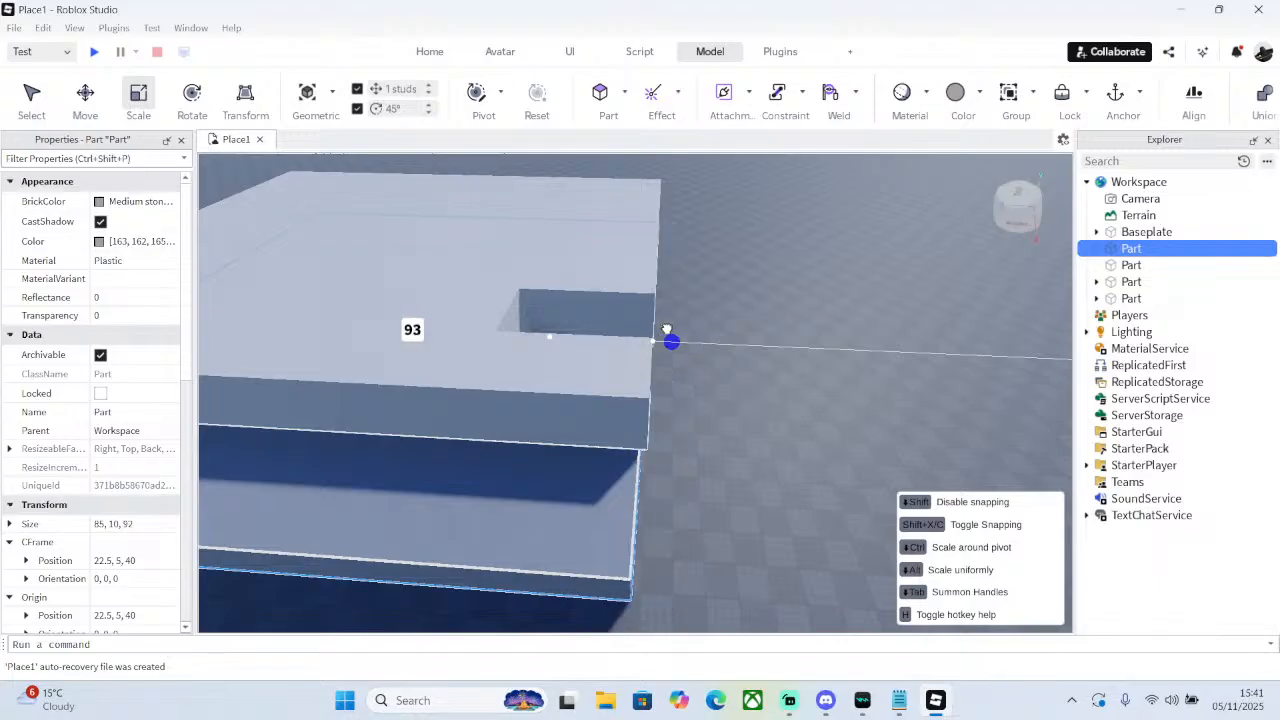
pyautogui.scroll(-5, 671, 329)
pyautogui.moveTo(600, 330); pyautogui.dragTo(548, 326, button='right')
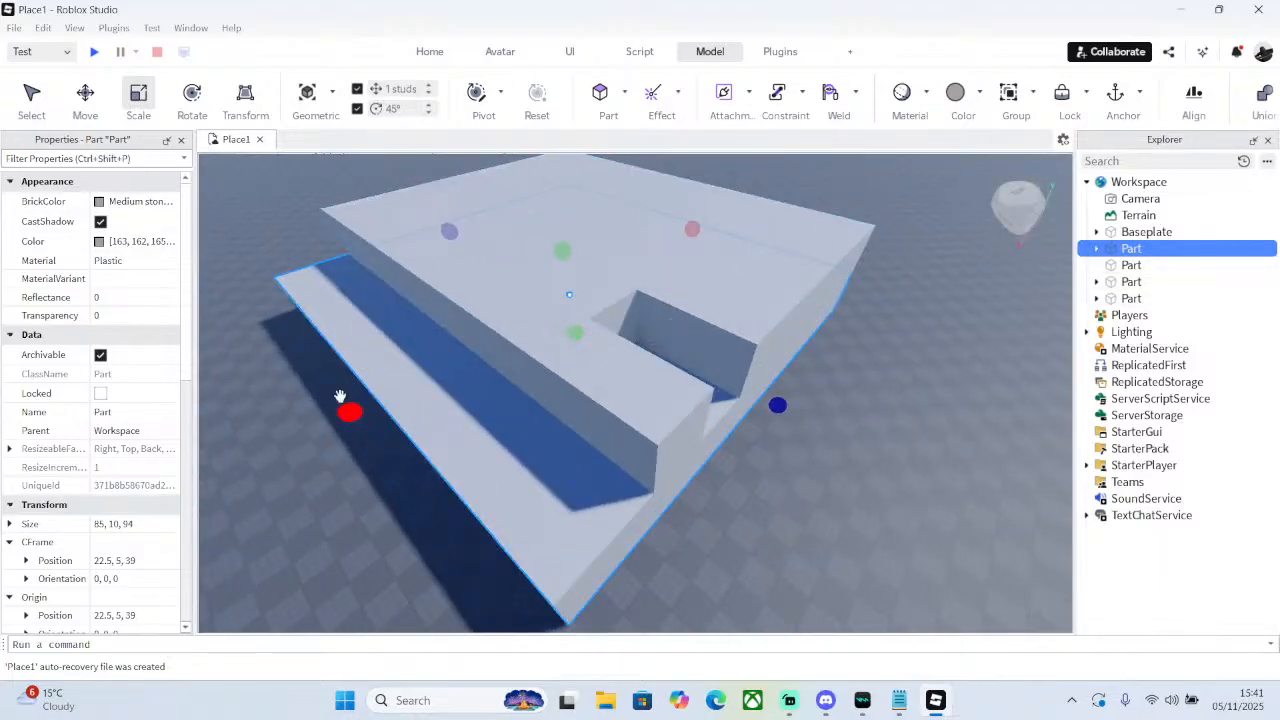
pyautogui.moveTo(340, 397); pyautogui.dragTo(409, 334)
pyautogui.scroll(8, 409, 334)
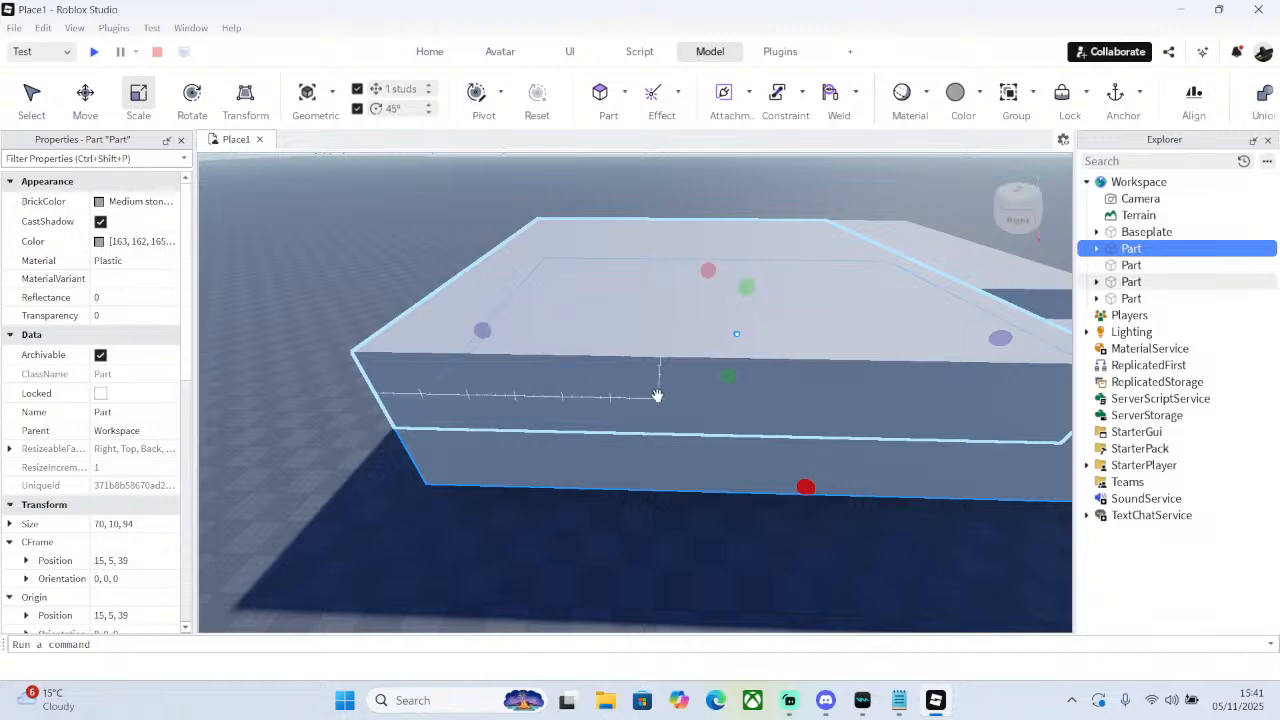
pyautogui.moveTo(657, 395); pyautogui.dragTo(662, 391, button='right')
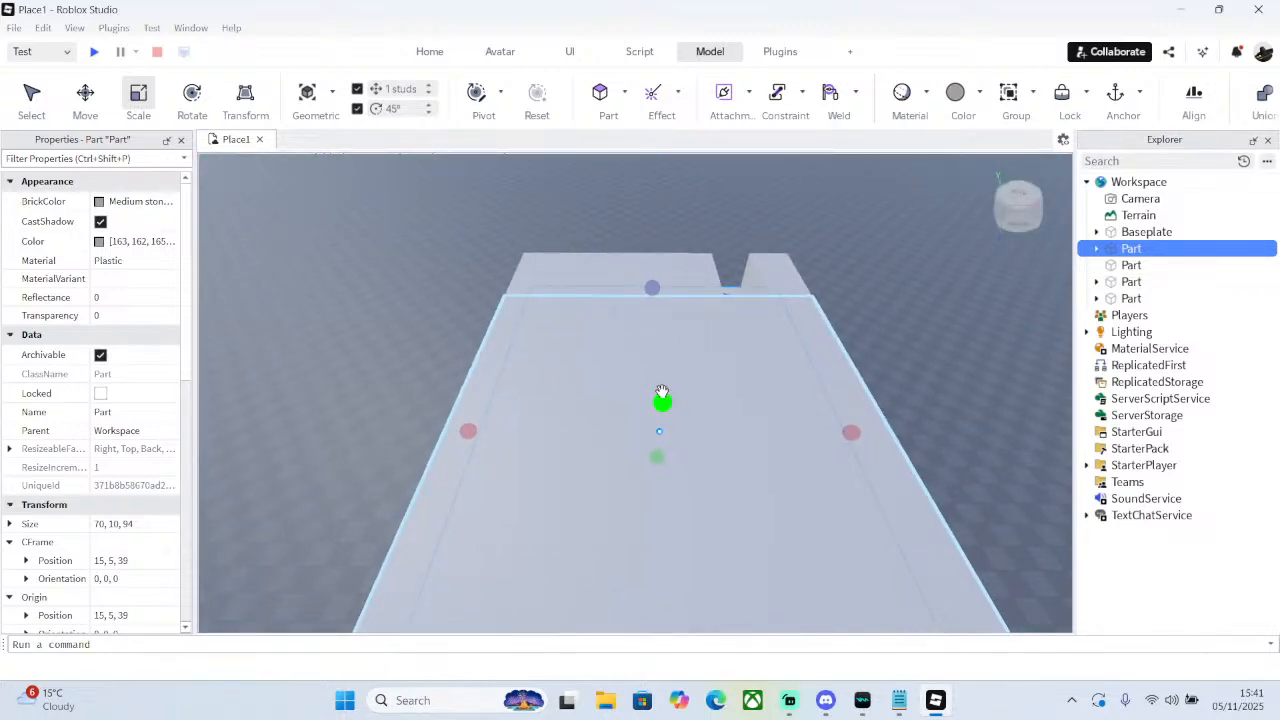
pyautogui.moveTo(662, 392); pyautogui.dragTo(803, 337, button='right')
pyautogui.scroll(5, 661, 397)
pyautogui.click(794, 386)
pyautogui.moveTo(803, 337); pyautogui.dragTo(798, 340)
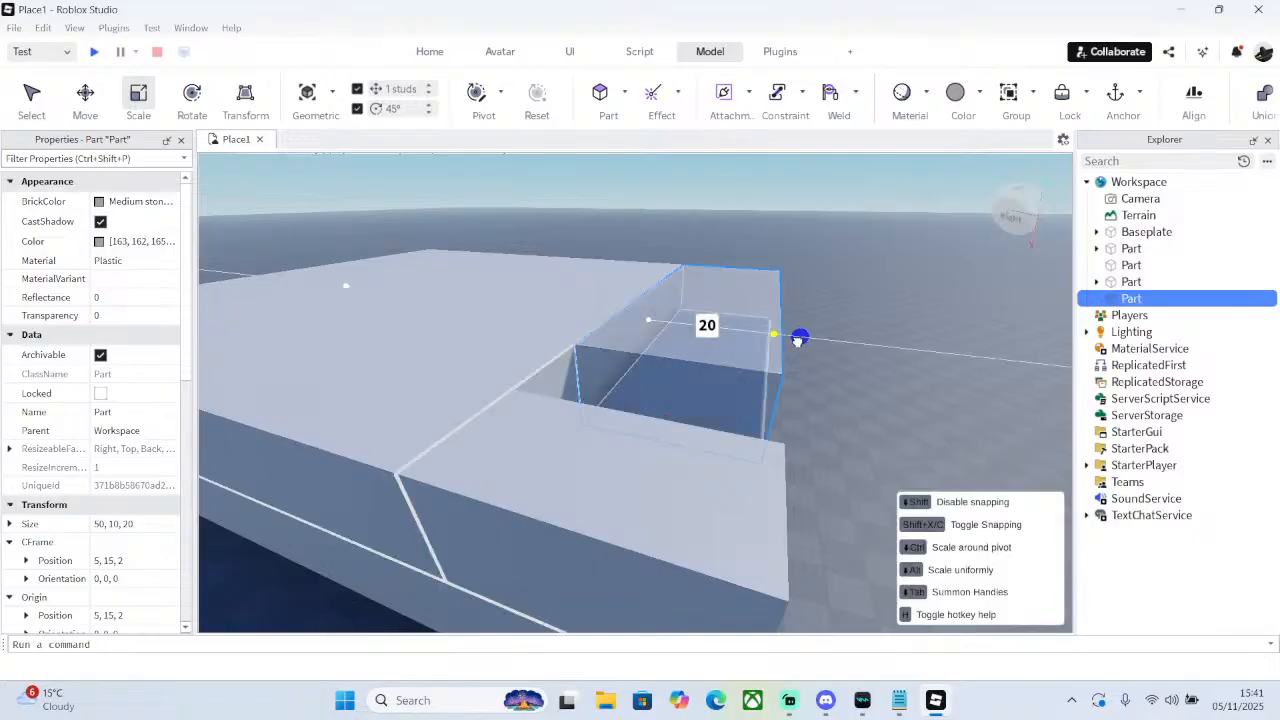
# - Widen the base slab to 100 studs along X, keeping its height and depth
pyautogui.moveTo(798, 340); pyautogui.dragTo(626, 418, button='right')
pyautogui.click(591, 404)
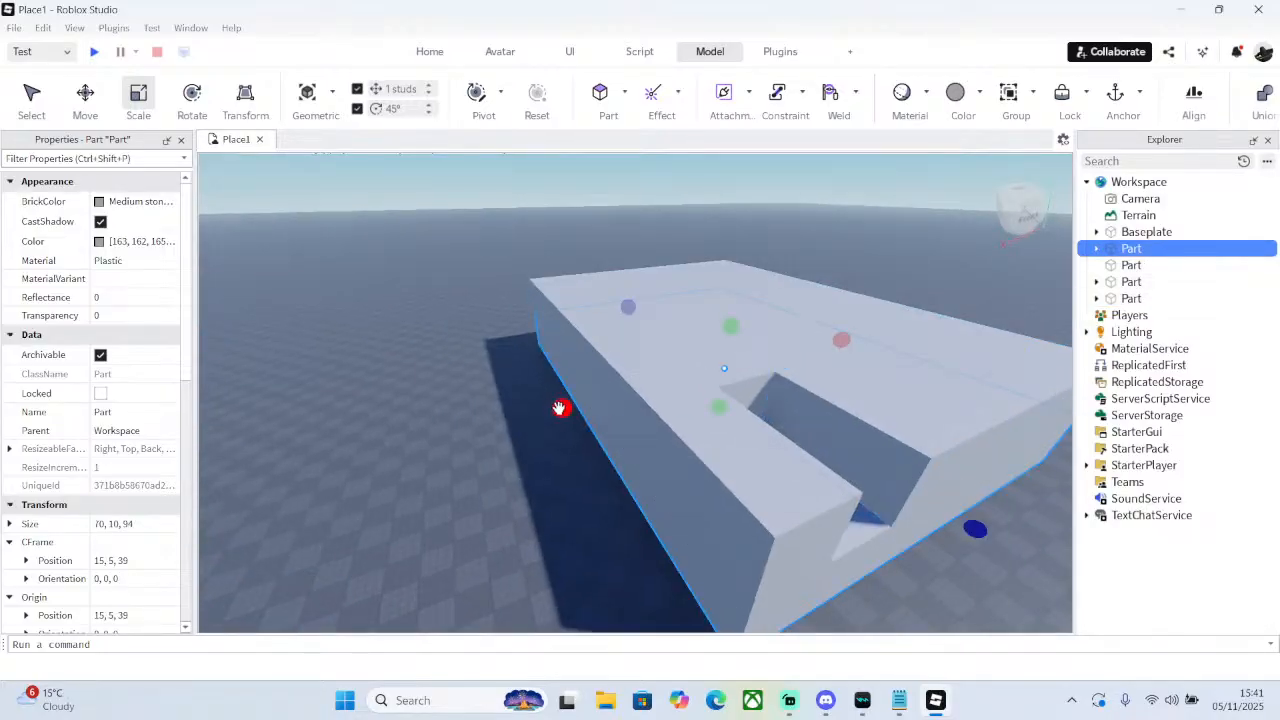
pyautogui.moveTo(560, 408); pyautogui.dragTo(442, 398)
pyautogui.moveTo(442, 398); pyautogui.dragTo(467, 405, button='right')
pyautogui.moveTo(510, 390); pyautogui.dragTo(478, 390)
pyautogui.moveTo(478, 390); pyautogui.dragTo(489, 386, button='right')
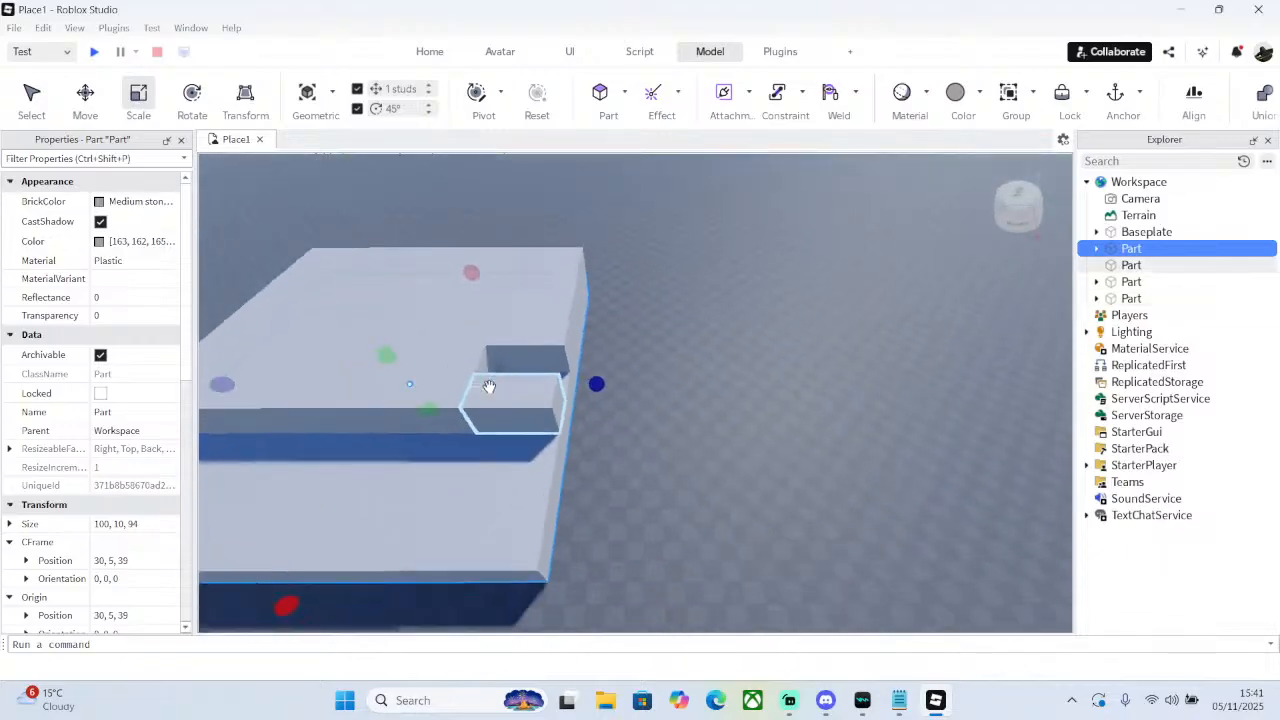
# - Shorten the large upper slab to a depth of 70 studs from its outer end
pyautogui.moveTo(598, 382)
pyautogui.mouseDown()
pyautogui.moveTo(703, 378)
pyautogui.moveTo(594, 360)
pyautogui.mouseUp()
pyautogui.scroll(10, 594, 360)
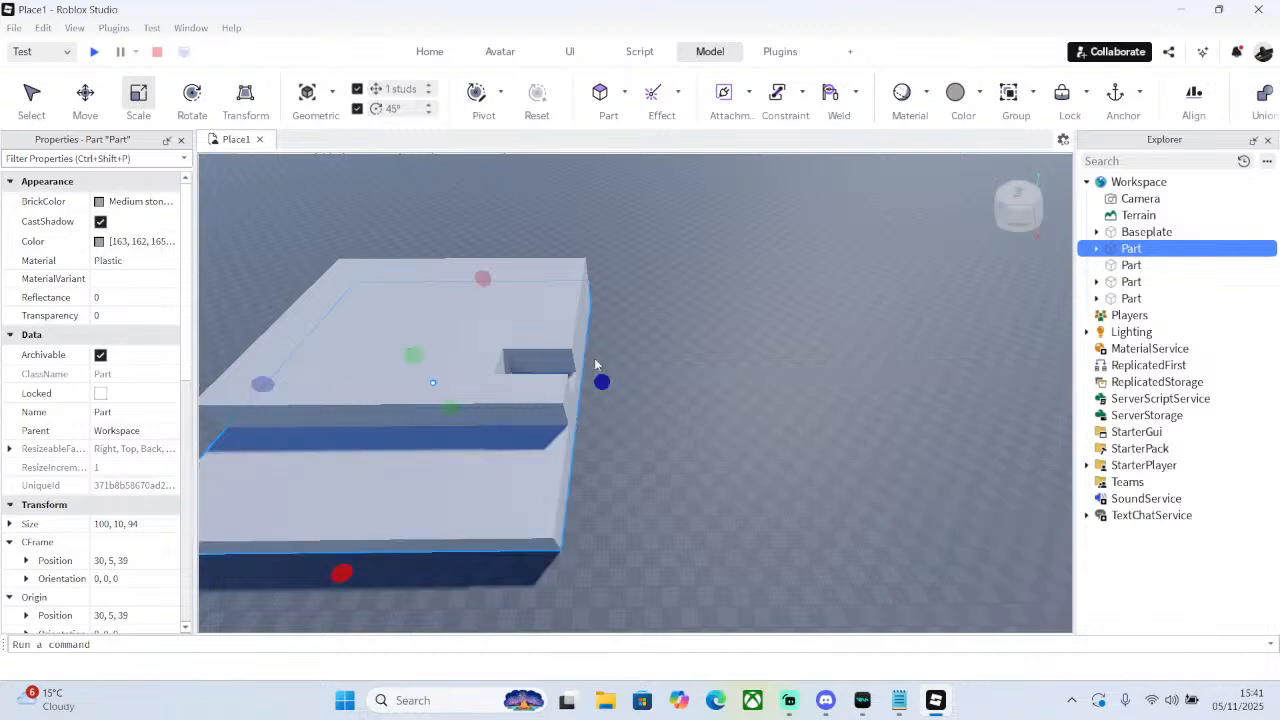
pyautogui.moveTo(553, 315); pyautogui.dragTo(576, 316)
pyautogui.click(600, 296)
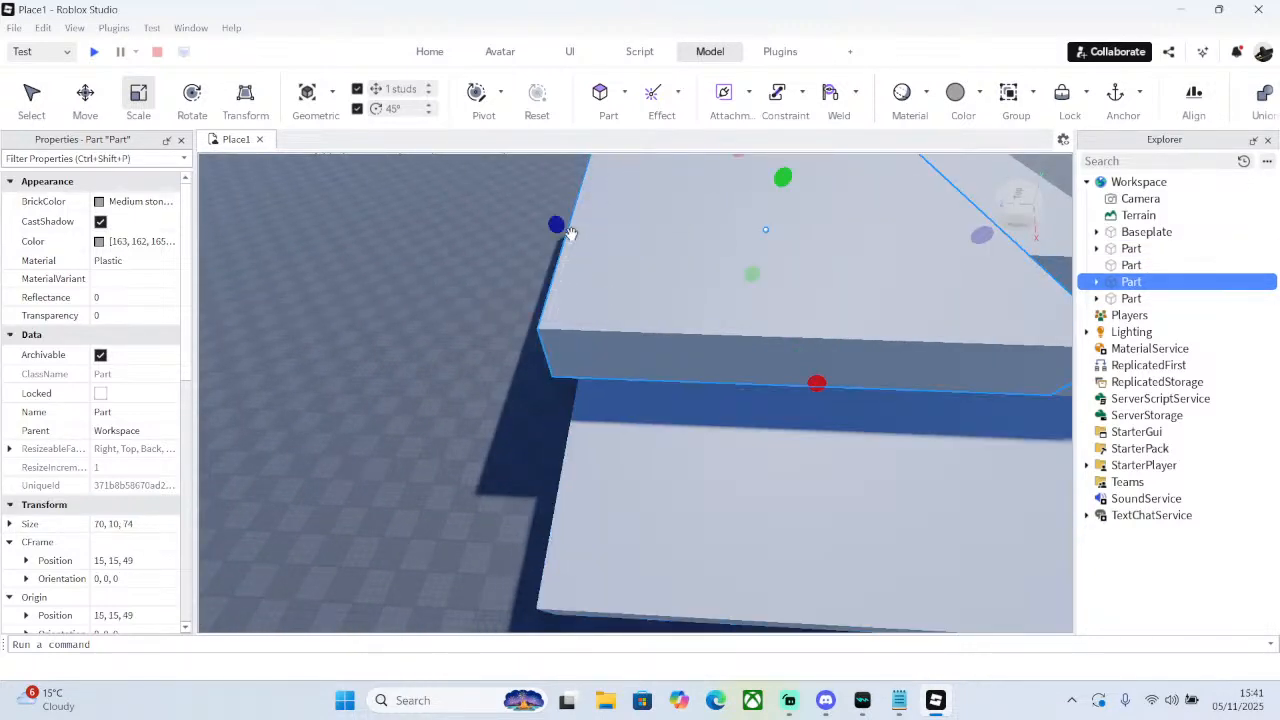
pyautogui.moveTo(563, 229); pyautogui.dragTo(619, 256)
pyautogui.scroll(-5, 619, 256)
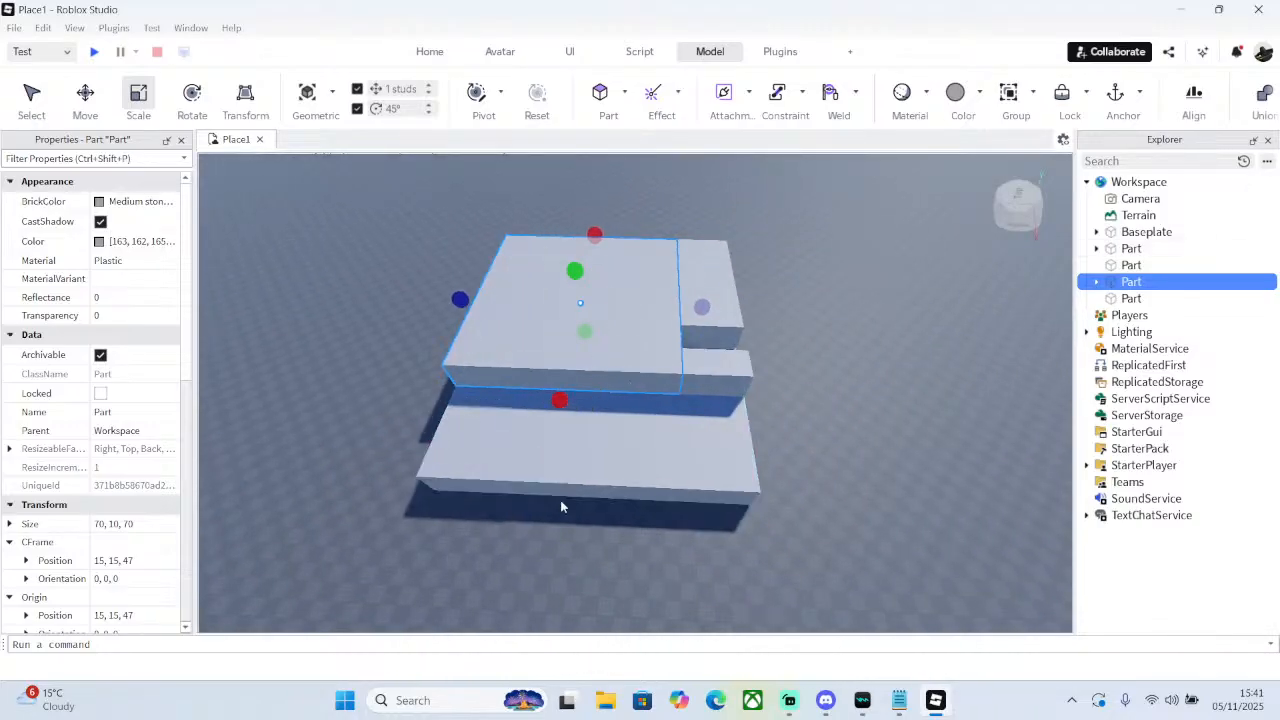
# - Extend the base slab to a depth of 120 studs on the side with the smaller upper blocks
pyautogui.click(663, 437)
pyautogui.moveTo(663, 437); pyautogui.dragTo(670, 412, button='right')
pyautogui.moveTo(649, 384); pyautogui.dragTo(760, 369)
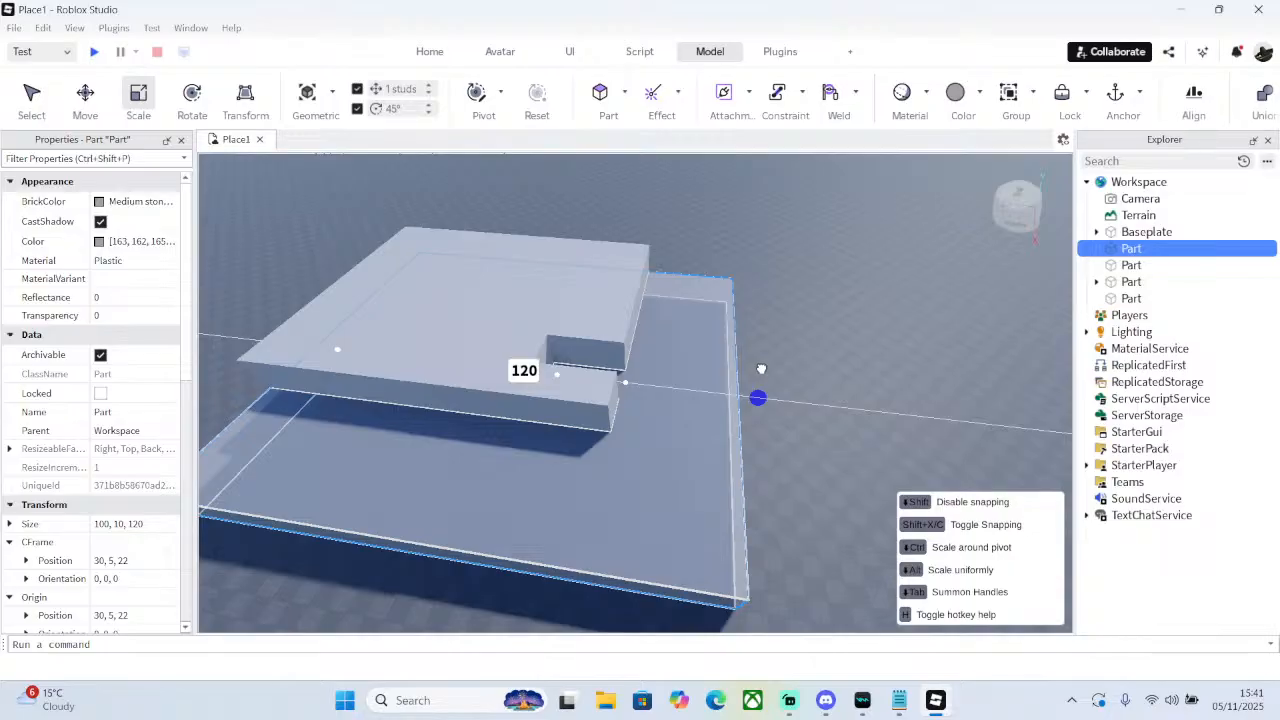
pyautogui.click(848, 340)
# - Insert a part near the extended base's corner and scale it into a strip 1 stud wide and 20 studs long
pyautogui.moveTo(848, 340); pyautogui.dragTo(777, 260, button='right')
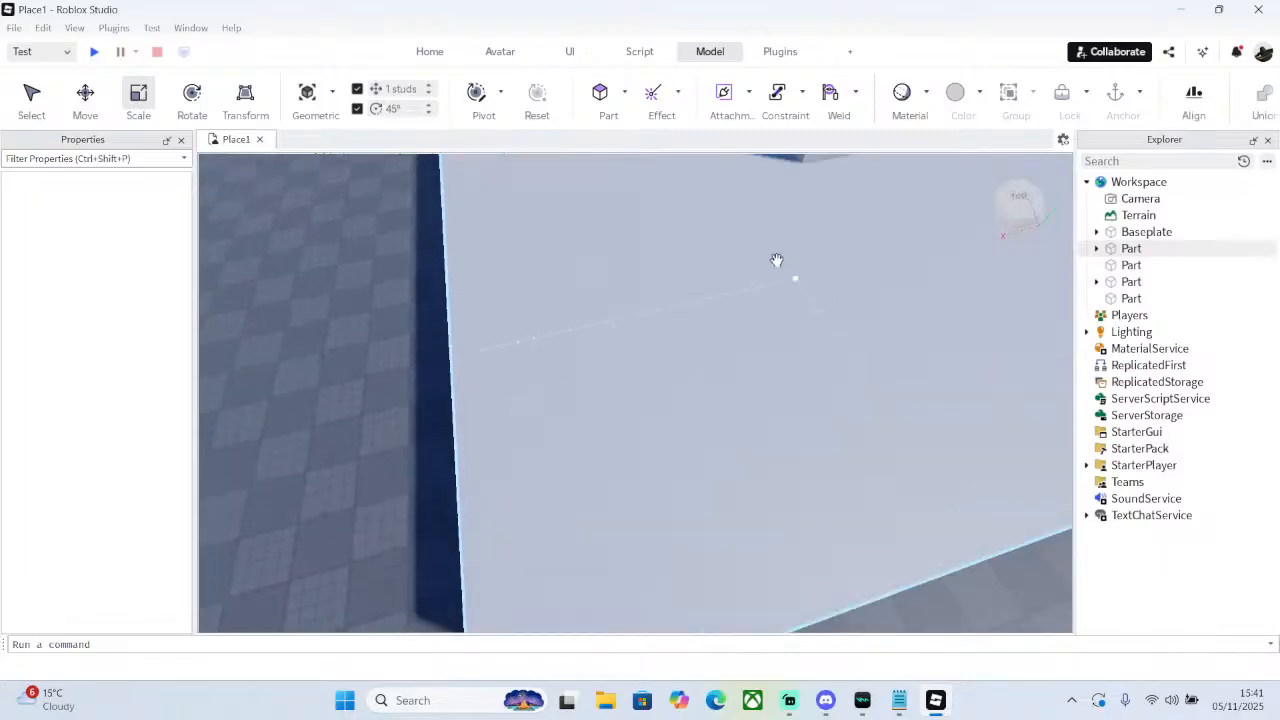
pyautogui.click(603, 93)
pyautogui.moveTo(832, 306); pyautogui.dragTo(832, 306, button='right')
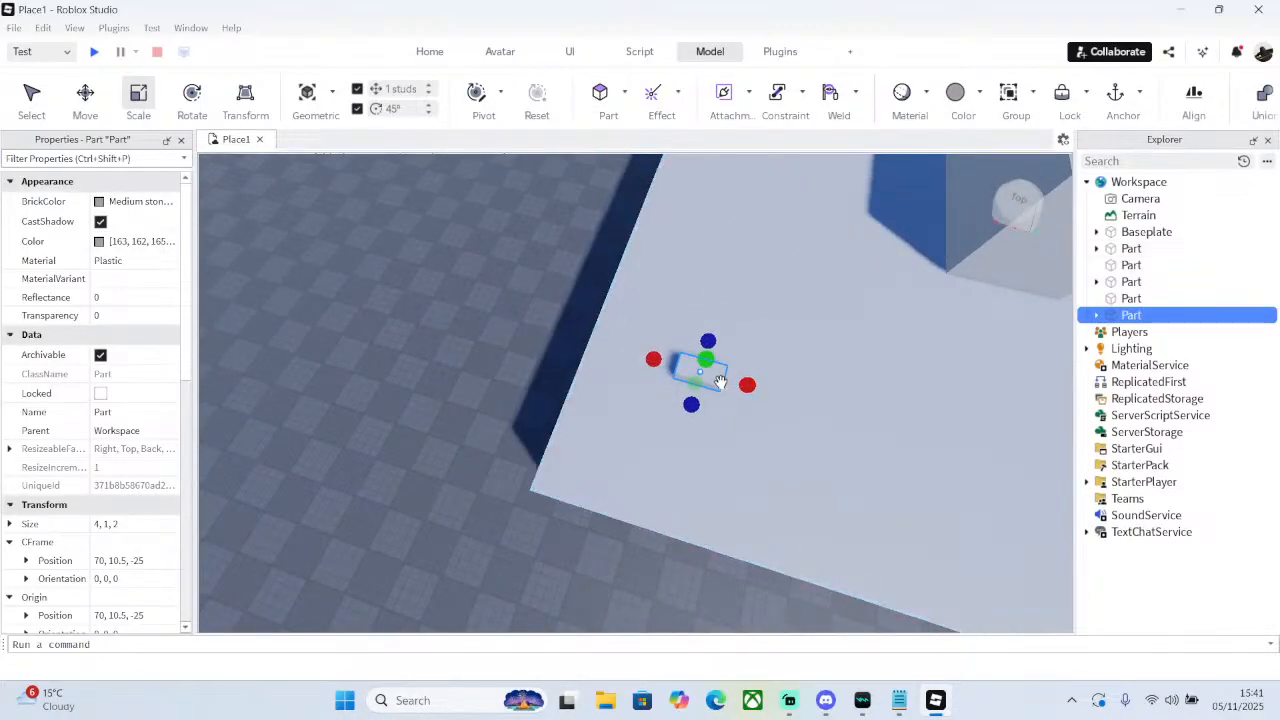
pyautogui.moveTo(720, 383); pyautogui.dragTo(656, 334)
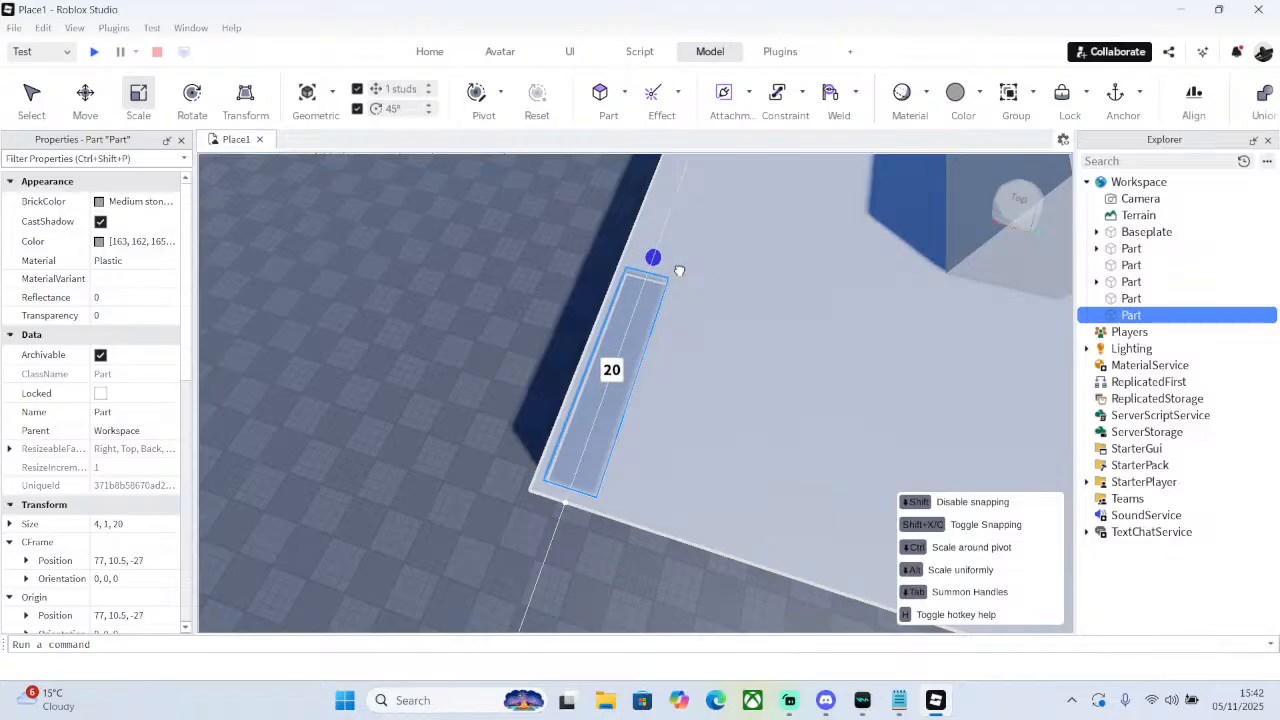
pyautogui.moveTo(679, 271); pyautogui.dragTo(679, 271)
pyautogui.moveTo(664, 376)
pyautogui.mouseDown()
pyautogui.moveTo(861, 426)
pyautogui.moveTo(645, 360)
pyautogui.mouseUp()
pyautogui.moveTo(697, 315); pyautogui.dragTo(695, 317, button='right')
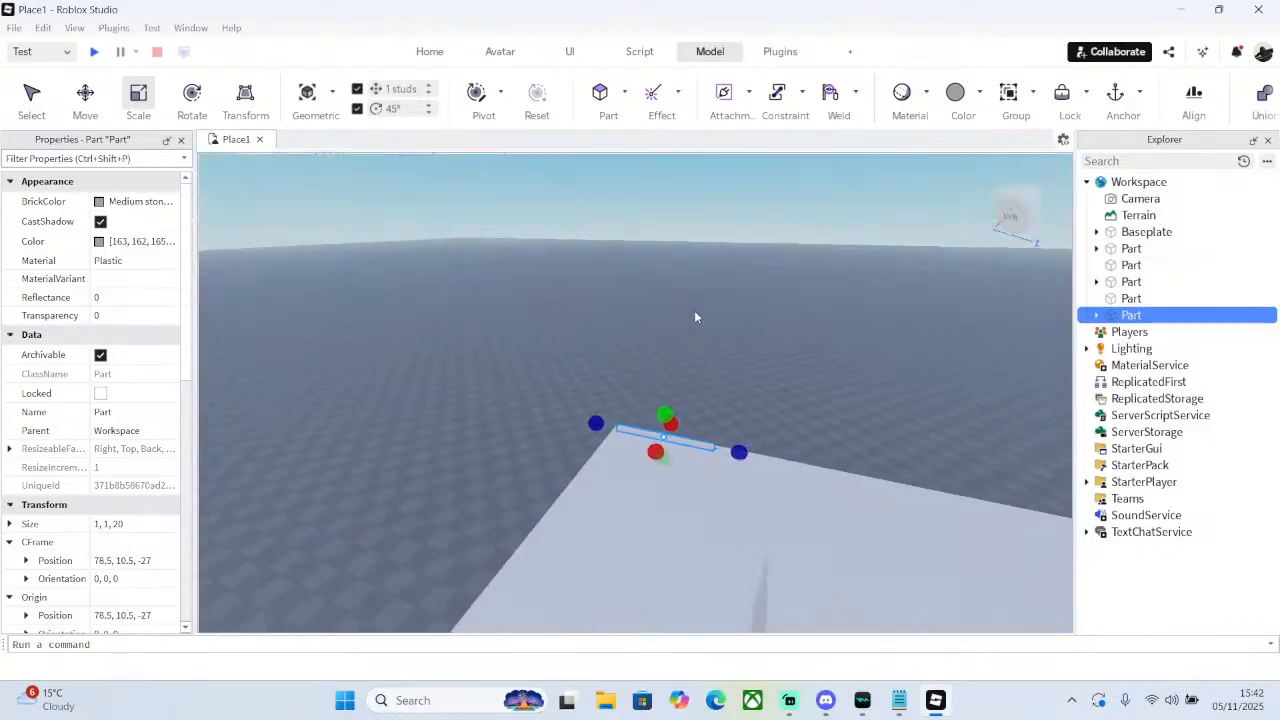
# - Raise the strip at the base's corner into a wall 50 studs tall
pyautogui.moveTo(665, 414); pyautogui.dragTo(686, 152)
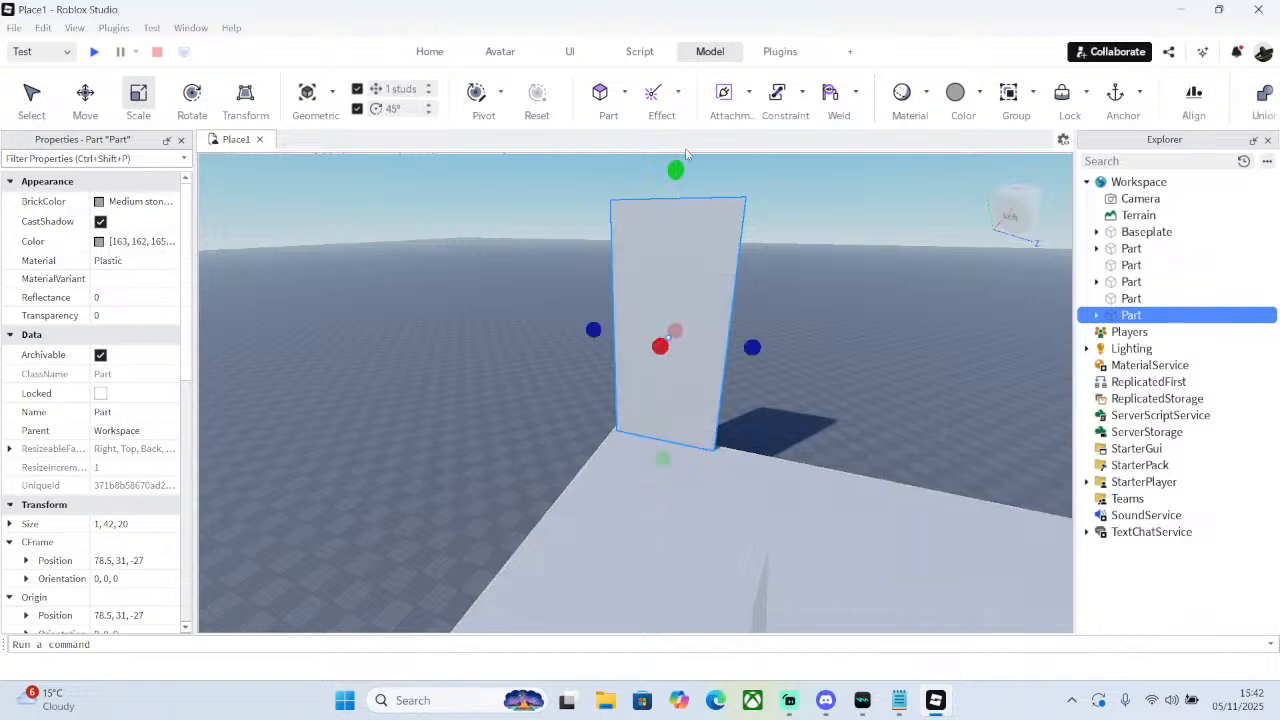
pyautogui.moveTo(686, 152); pyautogui.dragTo(683, 266, button='right')
pyautogui.moveTo(634, 285); pyautogui.dragTo(641, 236)
pyautogui.moveTo(790, 270); pyautogui.dragTo(774, 291, button='right')
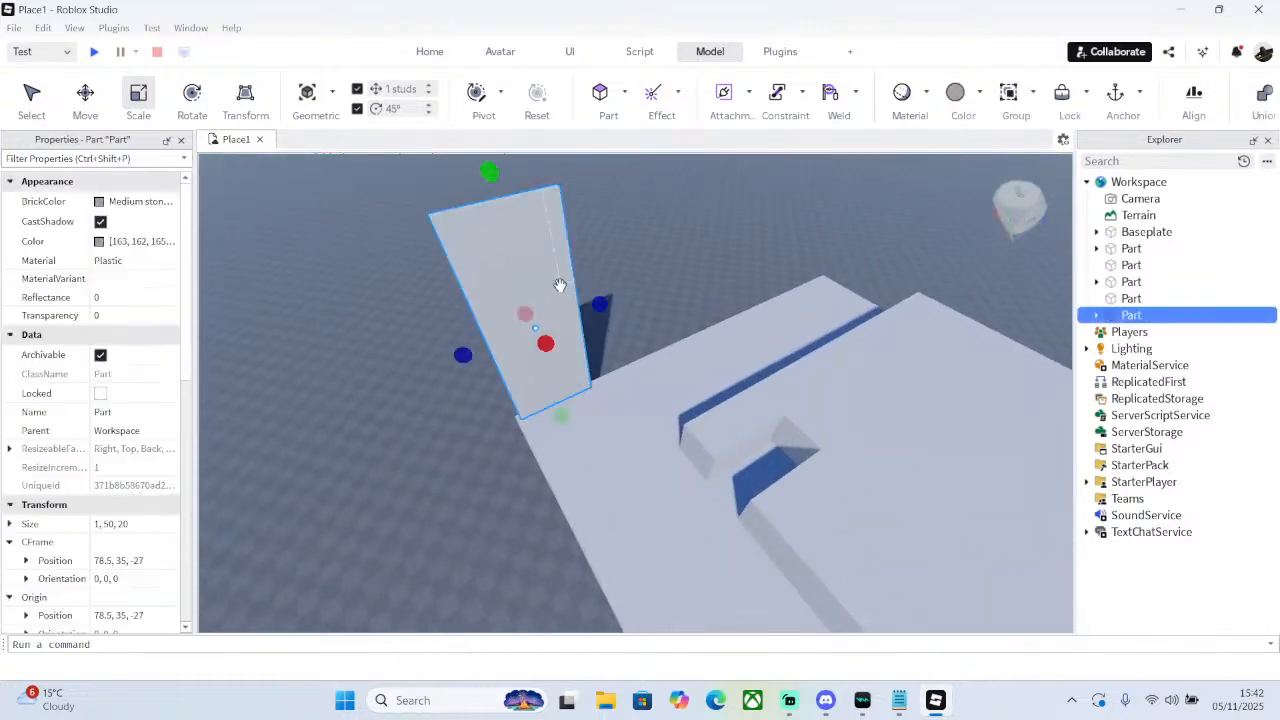
# - Duplicate the wall and reshape the copy into an adjoining perpendicular wall measuring 19 by 50 by 1 studs
pyautogui.rightClick(560, 285)
pyautogui.click(614, 121)
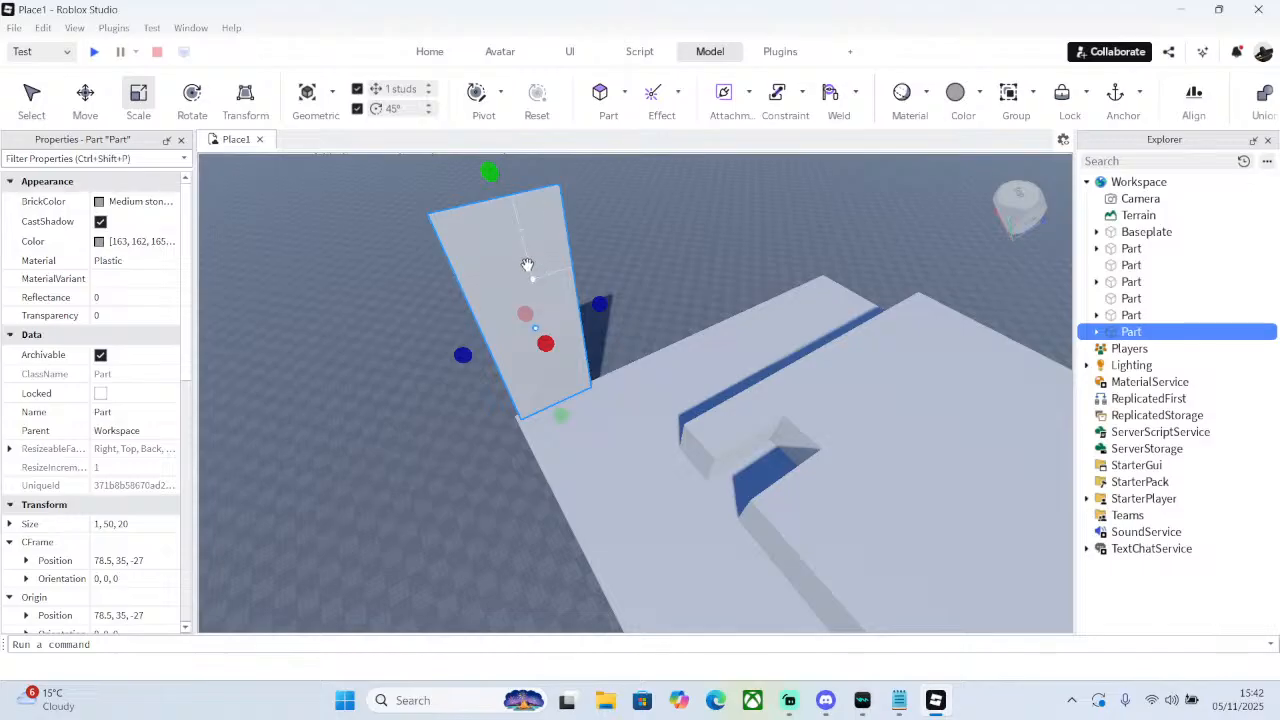
pyautogui.moveTo(527, 265); pyautogui.dragTo(462, 493, button='right')
pyautogui.moveTo(451, 616); pyautogui.dragTo(636, 401)
pyautogui.moveTo(445, 435); pyautogui.dragTo(452, 430)
pyautogui.moveTo(452, 430); pyautogui.dragTo(557, 410, button='right')
# - Duplicate the perpendicular wall and reshape the copy into a third wall facing the first, 1 stud thick and 50 studs tall
pyautogui.rightClick(557, 410)
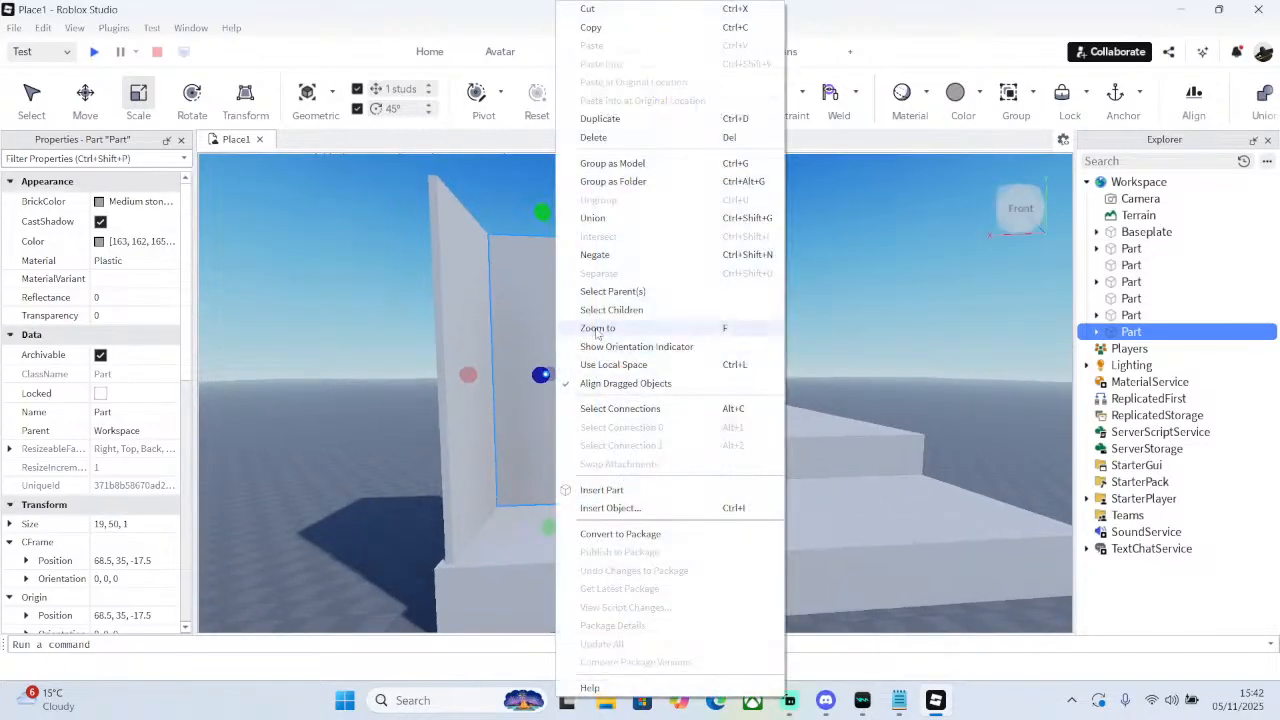
pyautogui.click(622, 119)
pyautogui.moveTo(622, 119); pyautogui.dragTo(603, 271, button='right')
pyautogui.moveTo(488, 259); pyautogui.dragTo(648, 238)
pyautogui.moveTo(694, 258); pyautogui.dragTo(690, 258, button='right')
pyautogui.moveTo(548, 317); pyautogui.dragTo(663, 333)
pyautogui.moveTo(494, 307); pyautogui.dragTo(502, 309)
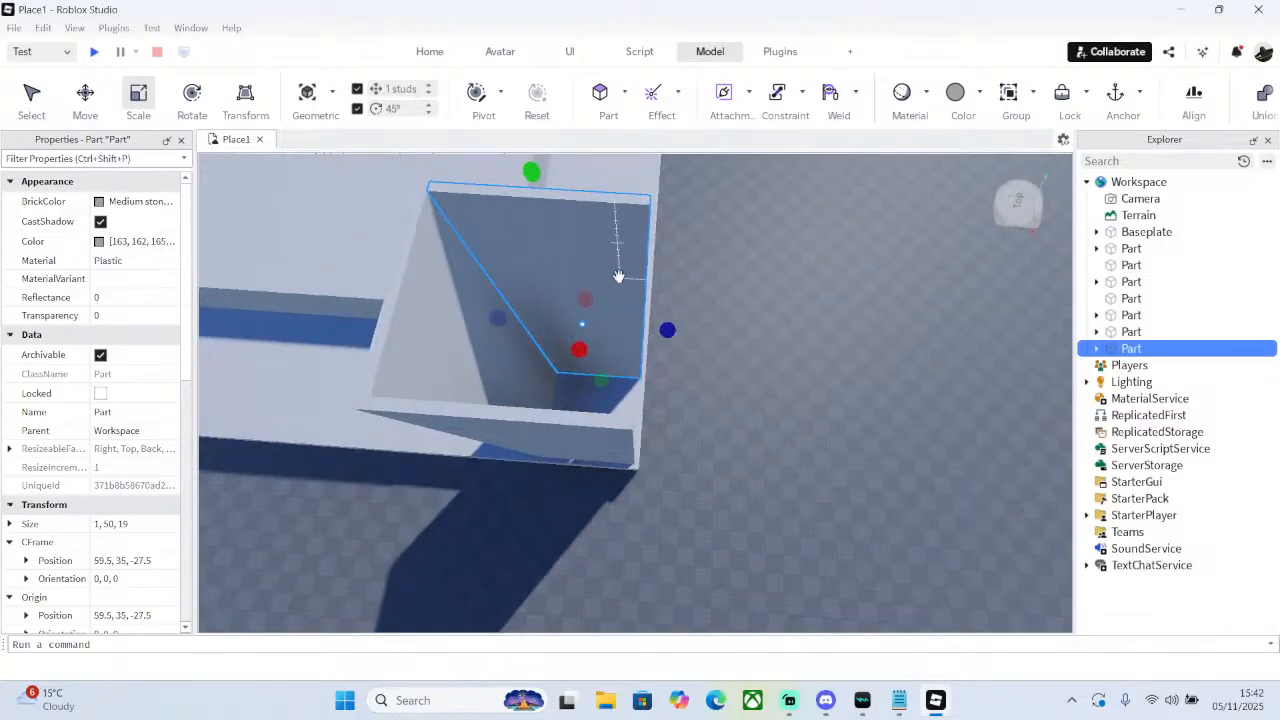
pyautogui.moveTo(667, 330); pyautogui.dragTo(660, 329)
# - Duplicate the 19 by 50 by 1 wall and move the copy to the open side to close the tower
pyautogui.click(470, 286)
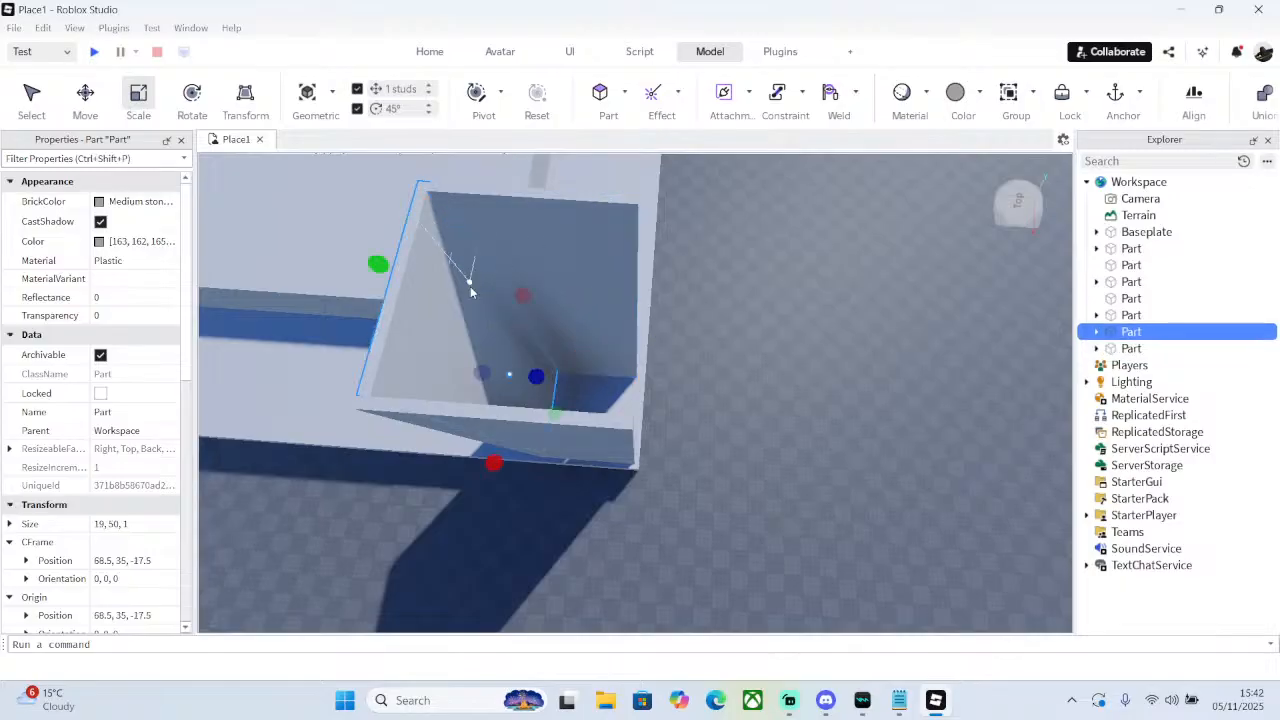
pyautogui.rightClick(470, 286)
pyautogui.click(489, 121)
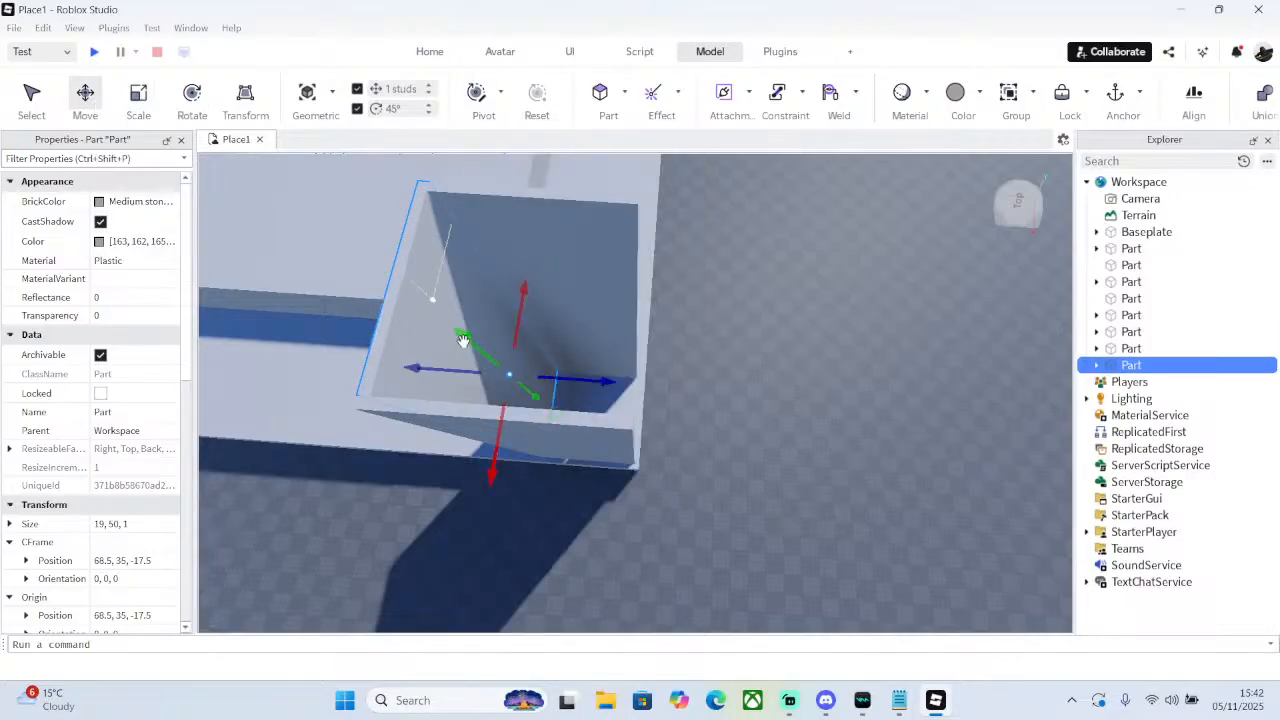
pyautogui.moveTo(594, 383); pyautogui.dragTo(774, 382)
pyautogui.click(795, 373)
# - Select the four tower walls and move them together 4 studs inward from the base's edges along both horizontal axes
pyautogui.moveTo(797, 371); pyautogui.dragTo(798, 369, button='right')
pyautogui.scroll(-5, 798, 369)
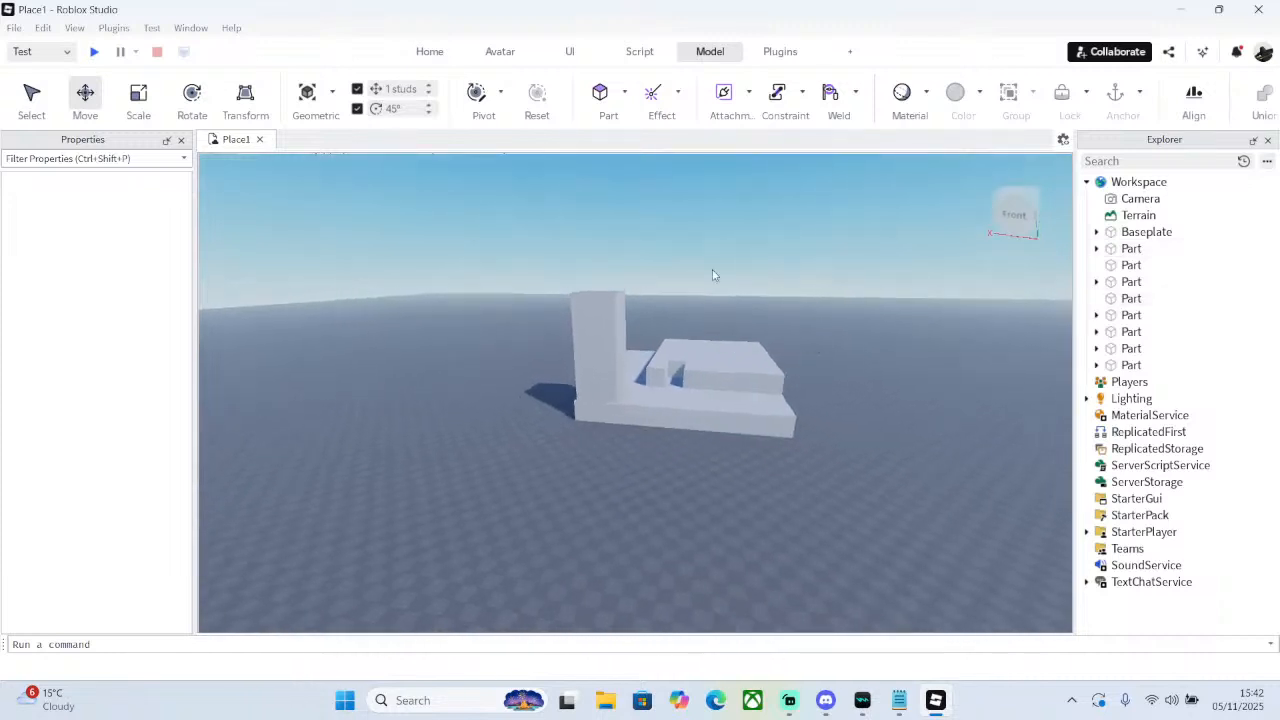
pyautogui.scroll(6, 640, 371)
pyautogui.moveTo(429, 263); pyautogui.dragTo(625, 306)
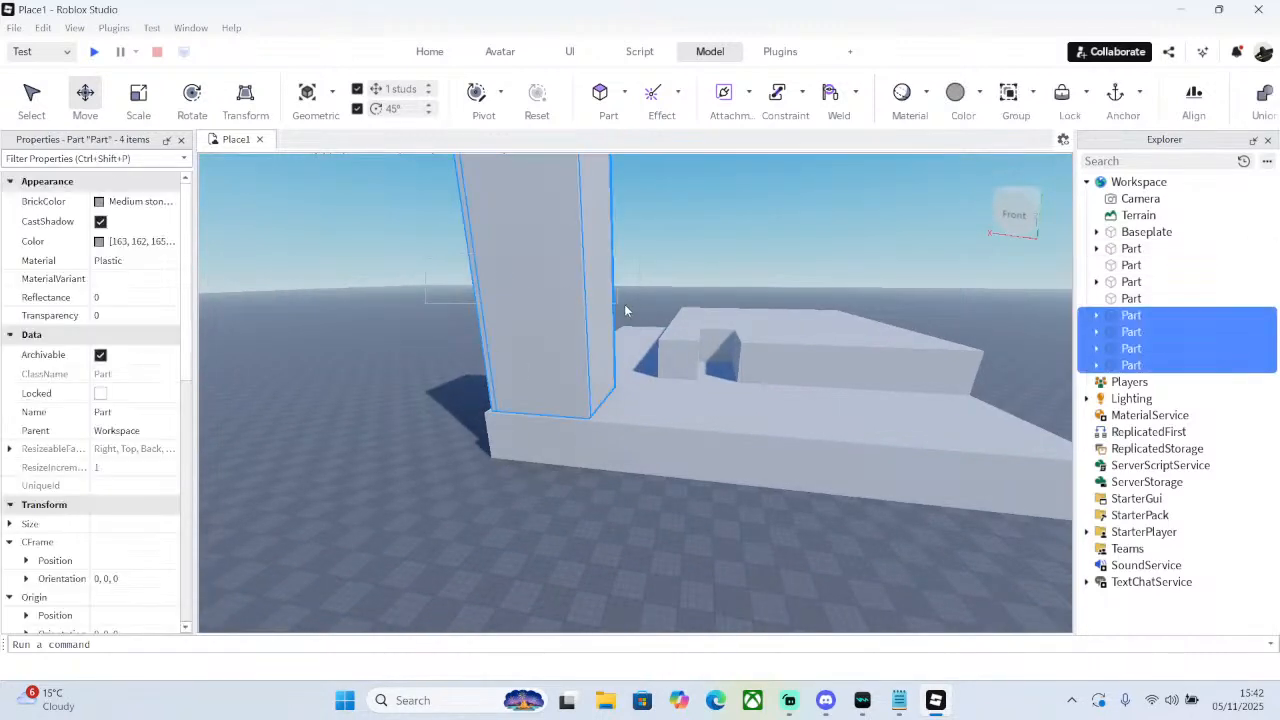
pyautogui.moveTo(632, 306); pyautogui.dragTo(688, 348, button='right')
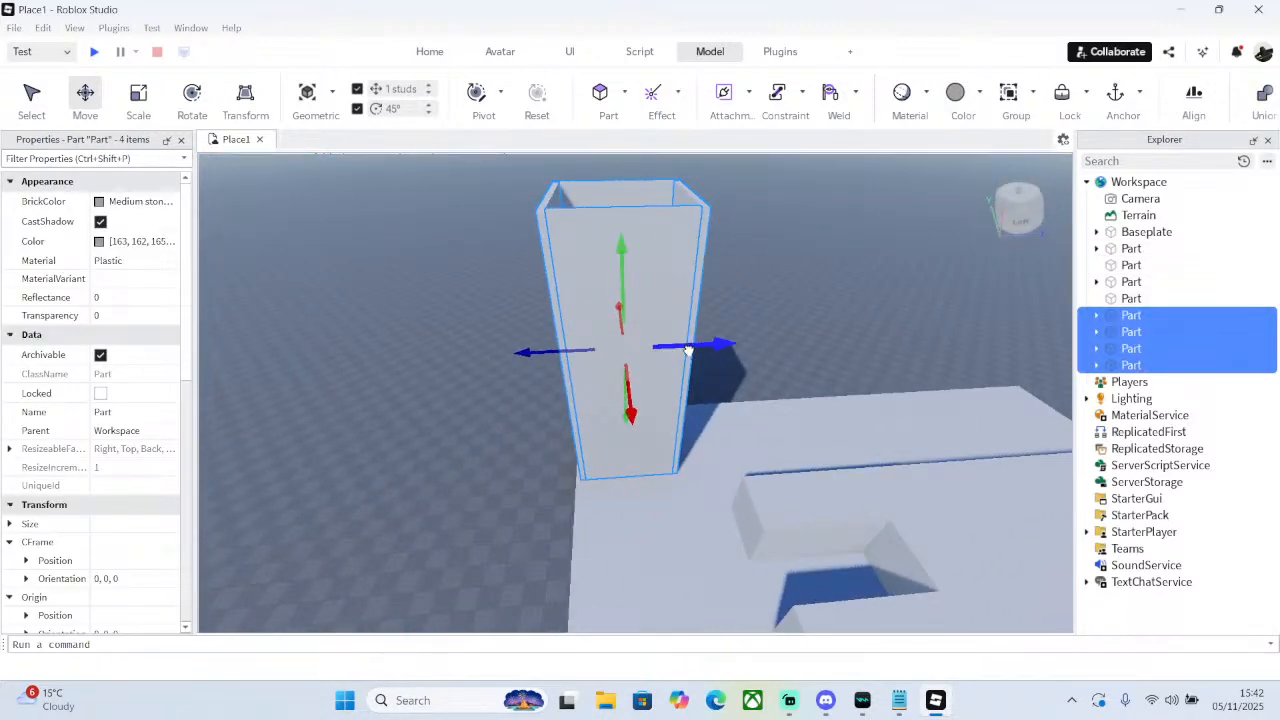
pyautogui.moveTo(688, 350); pyautogui.dragTo(708, 350)
pyautogui.moveTo(708, 350); pyautogui.dragTo(708, 350, button='right')
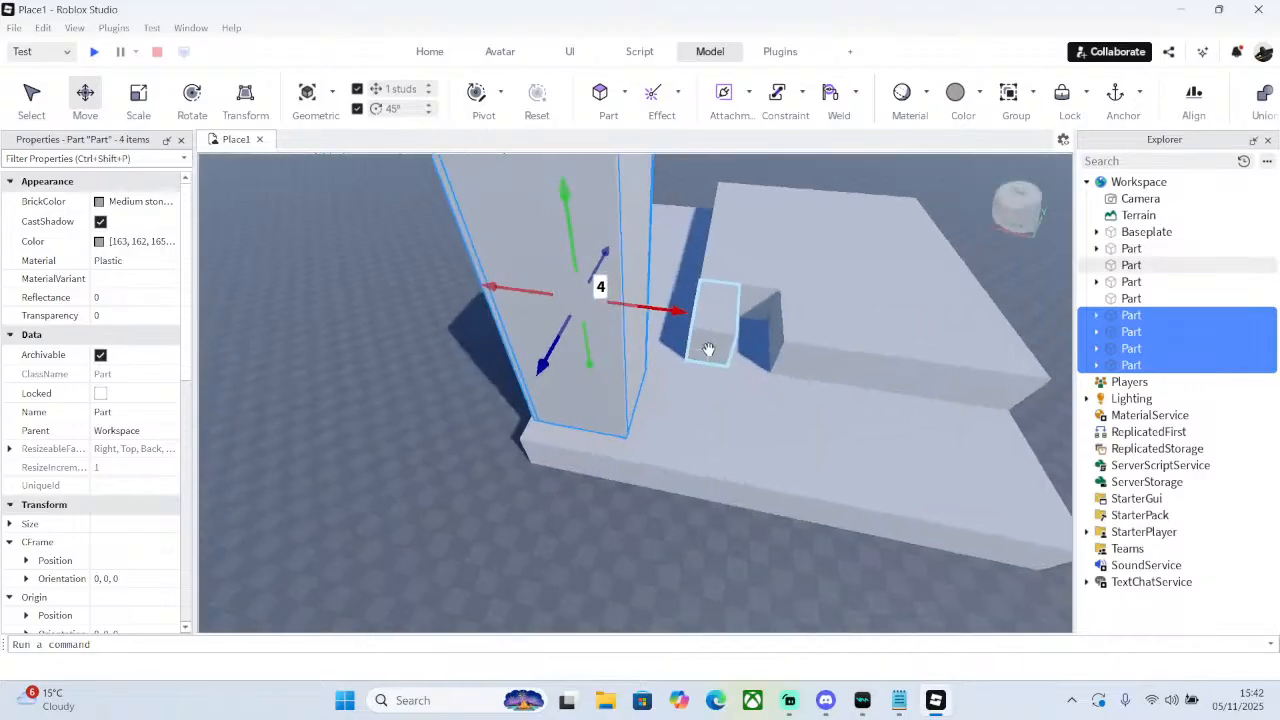
pyautogui.moveTo(672, 316); pyautogui.dragTo(695, 318)
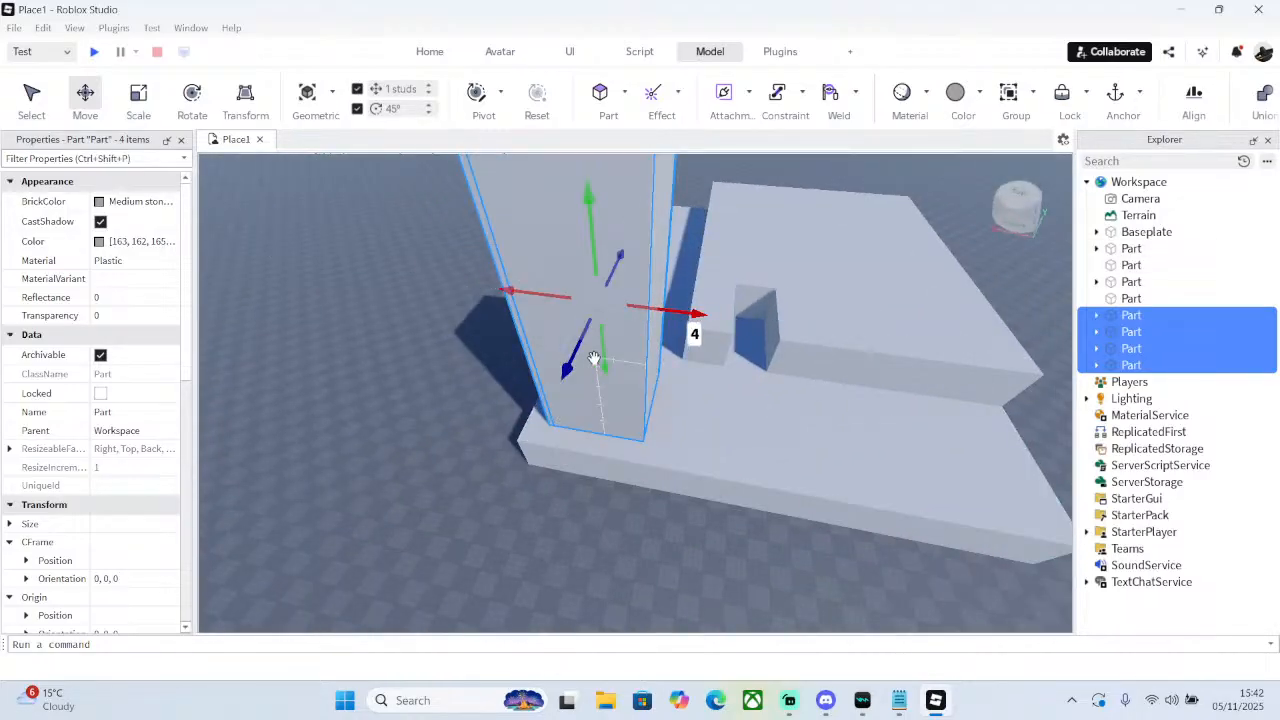
pyautogui.click(475, 438)
# - Move the 10-stud-wide upper block to the opposite end of its row and shift the 50-stud-wide block to X position 25
pyautogui.moveTo(651, 394); pyautogui.dragTo(651, 394, button='right')
pyautogui.press('s')
pyautogui.press('w')
pyautogui.click(537, 411)
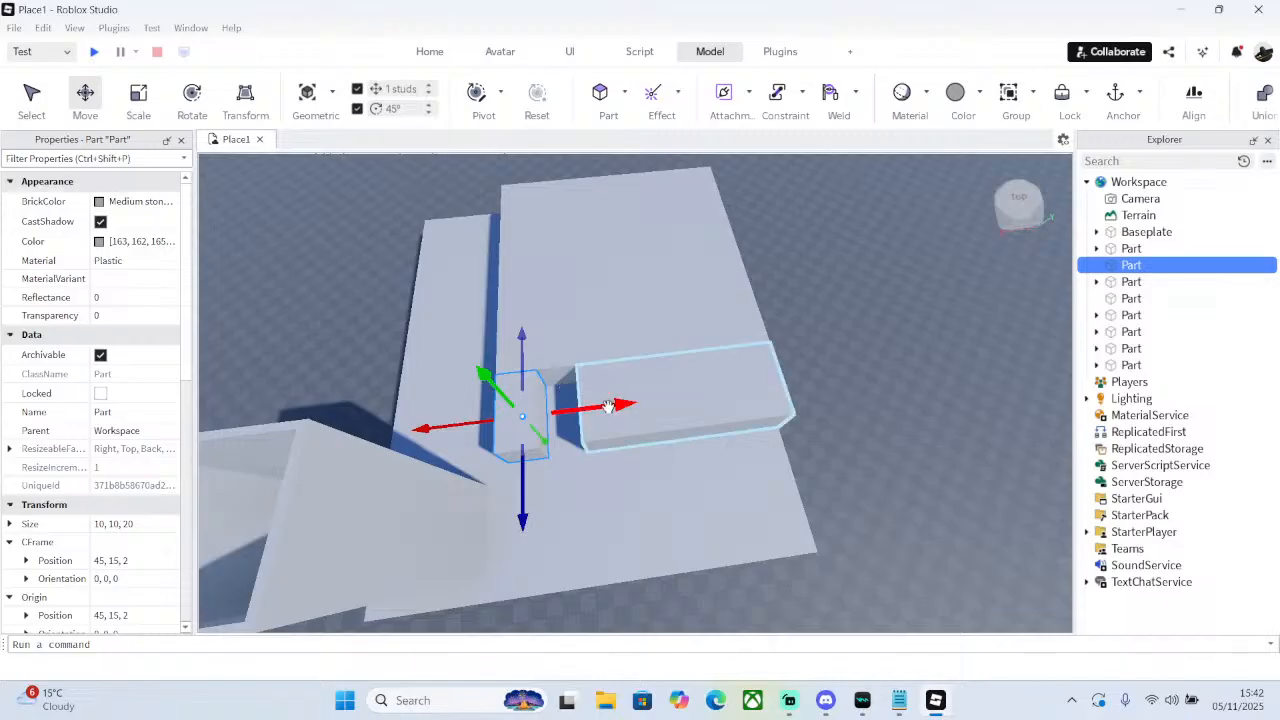
pyautogui.moveTo(608, 407); pyautogui.dragTo(701, 390)
pyautogui.click(773, 385)
pyautogui.press('a')
pyautogui.moveTo(701, 390); pyautogui.dragTo(702, 390, button='right')
# - Narrow the large upper slab from its long side facing the exposed strip of the base
pyautogui.click(531, 338)
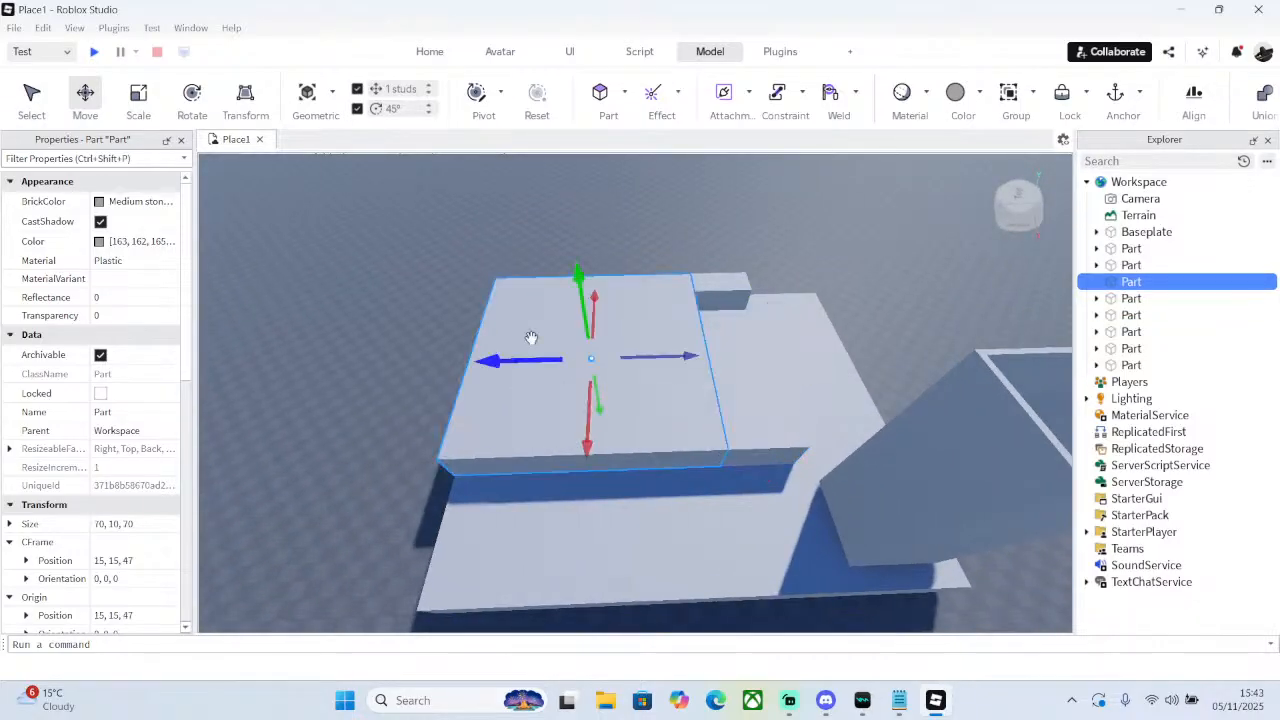
pyautogui.click(140, 100)
pyautogui.moveTo(421, 270); pyautogui.dragTo(420, 265, button='right')
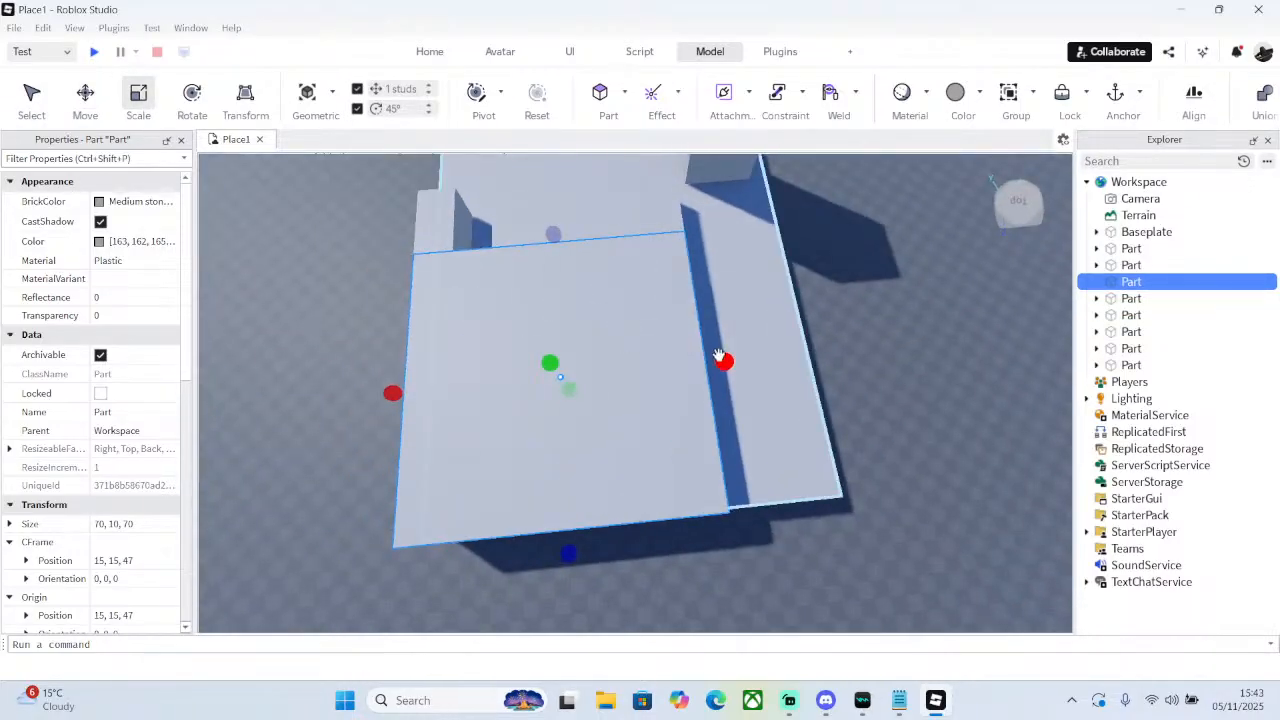
pyautogui.moveTo(719, 357); pyautogui.dragTo(632, 300)
# - Duplicate the 50-stud-wide block and reshape the copy into a 20 by 10 by 10 block at the large upper slab's far corner
pyautogui.click(627, 218)
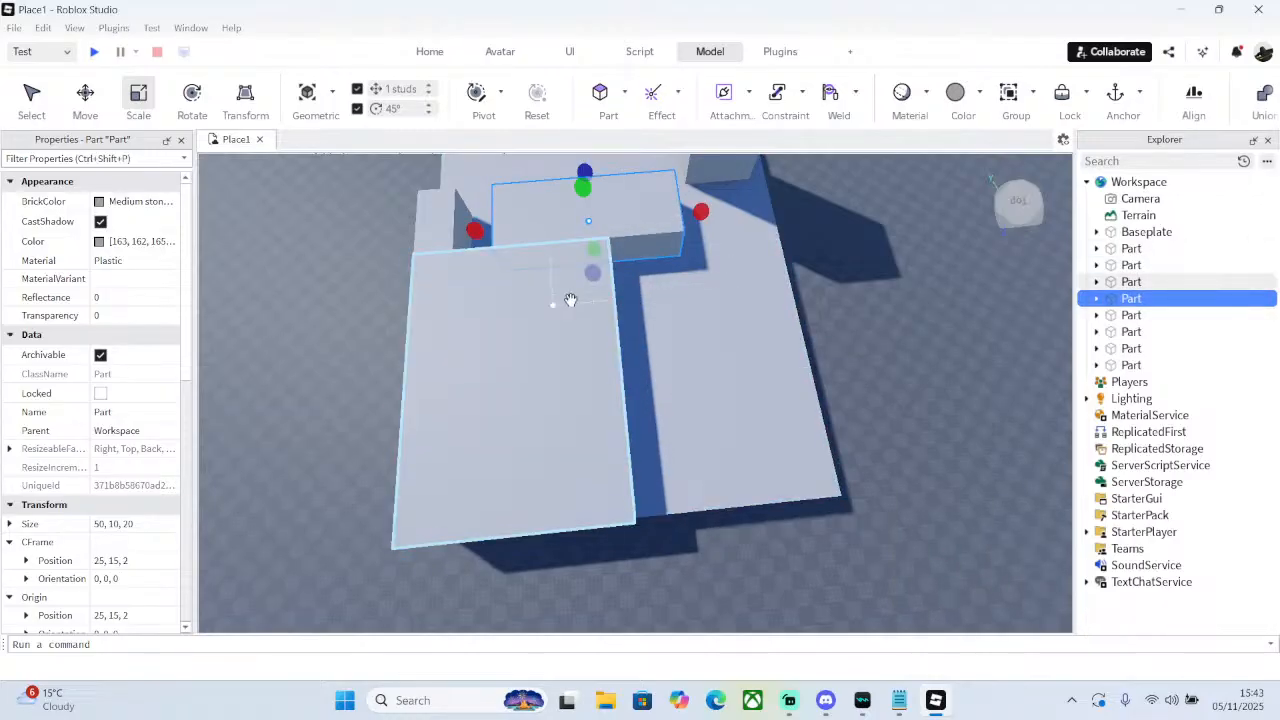
pyautogui.rightClick(638, 255)
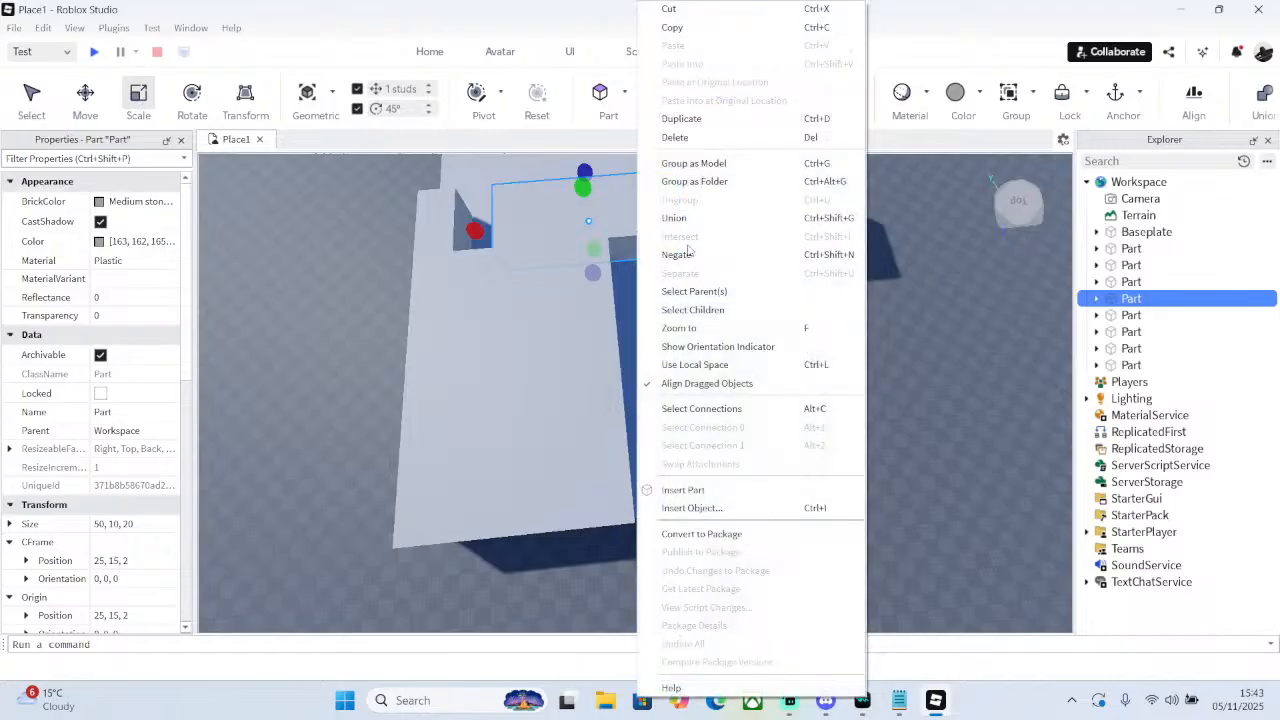
pyautogui.click(686, 117)
pyautogui.moveTo(573, 280); pyautogui.dragTo(573, 281, button='right')
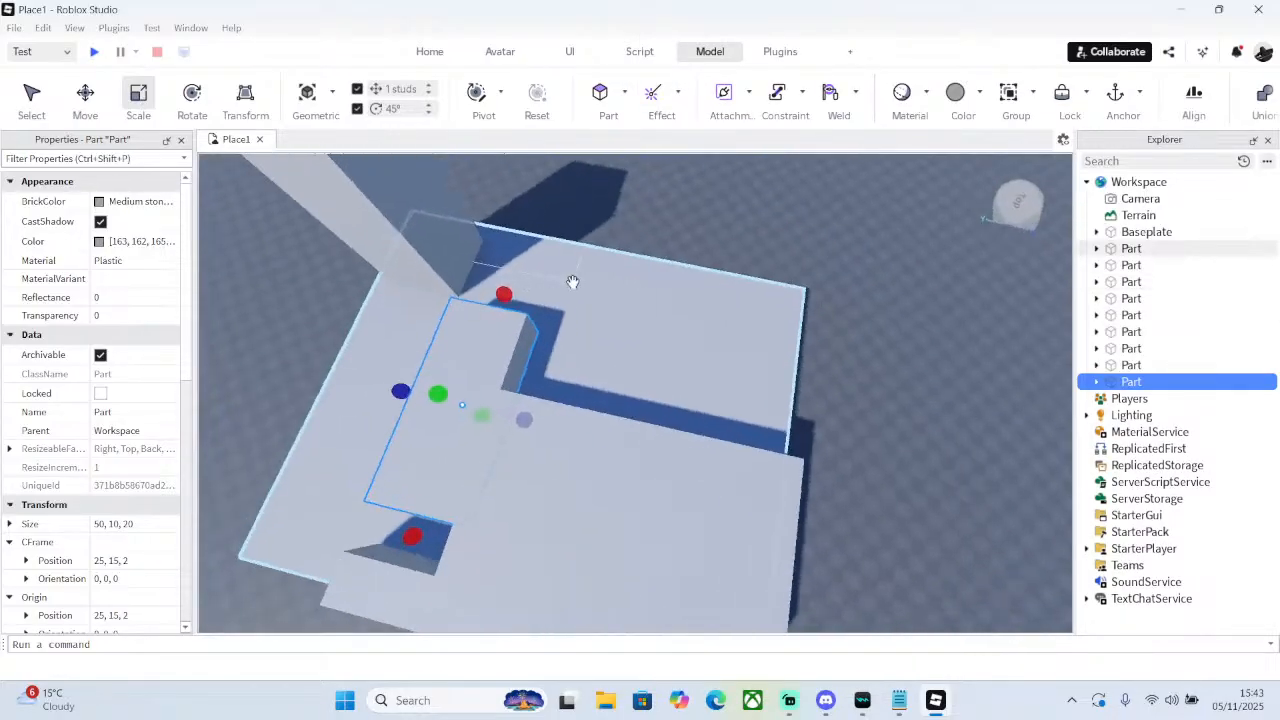
pyautogui.moveTo(452, 440); pyautogui.dragTo(455, 410)
pyautogui.moveTo(537, 360); pyautogui.dragTo(826, 414)
pyautogui.moveTo(410, 338); pyautogui.dragTo(765, 403)
# - Duplicate the corner block and stretch the copy along the large slab's narrowed side, leaving a gap before the corner block
pyautogui.rightClick(795, 405)
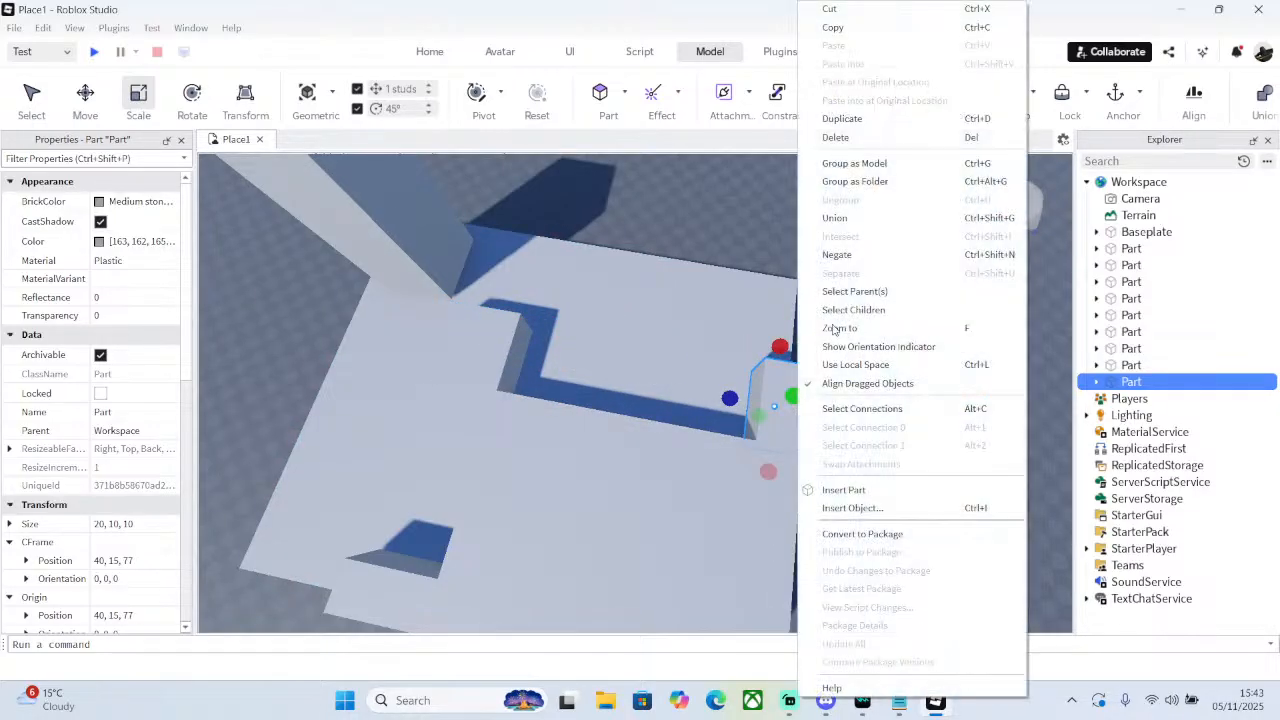
pyautogui.click(835, 114)
pyautogui.moveTo(730, 398); pyautogui.dragTo(490, 363)
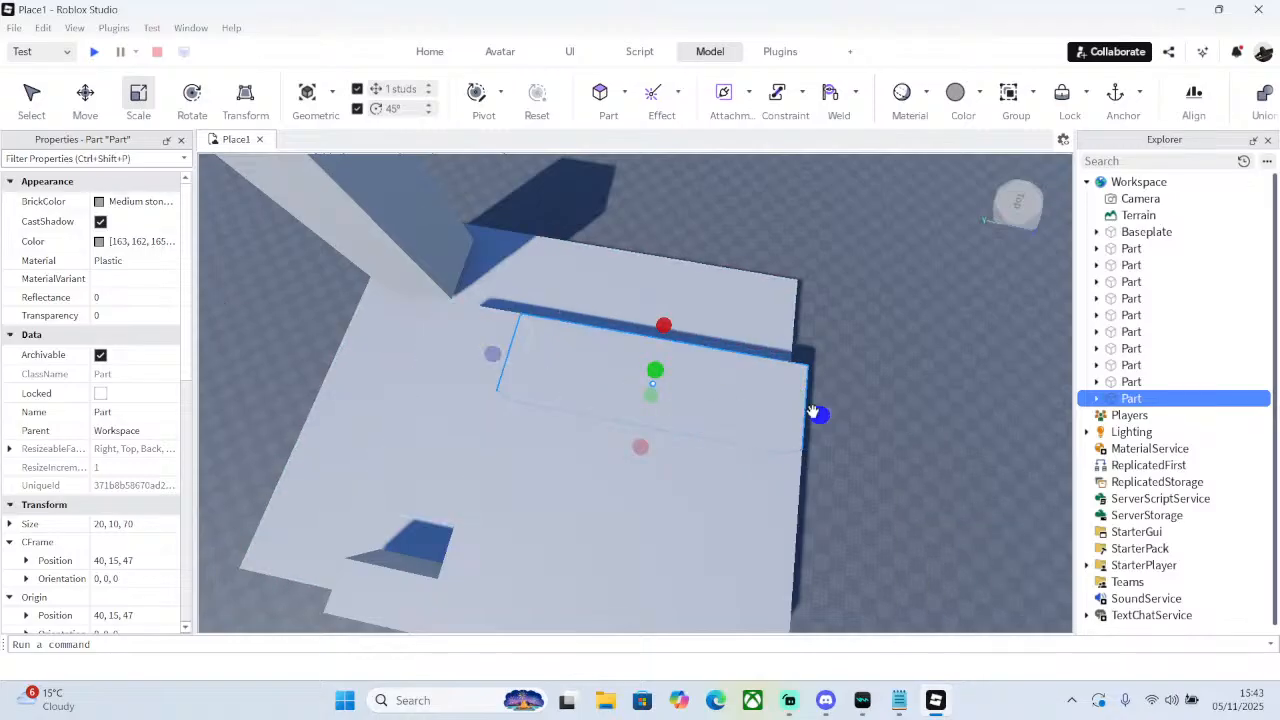
pyautogui.moveTo(818, 414); pyautogui.dragTo(736, 353)
pyautogui.click(838, 311)
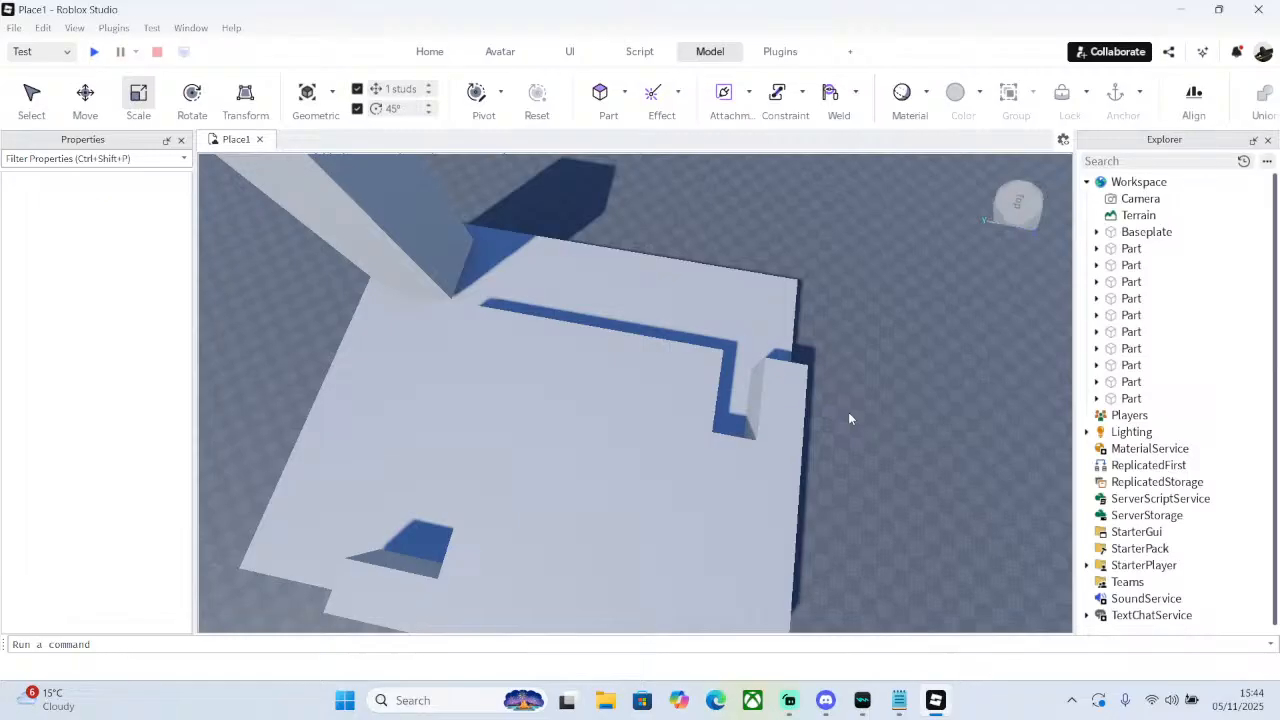
# - Delete all the wall parts of the hollow corner tower standing on the base slab
pyautogui.moveTo(853, 437); pyautogui.dragTo(457, 298, button='right')
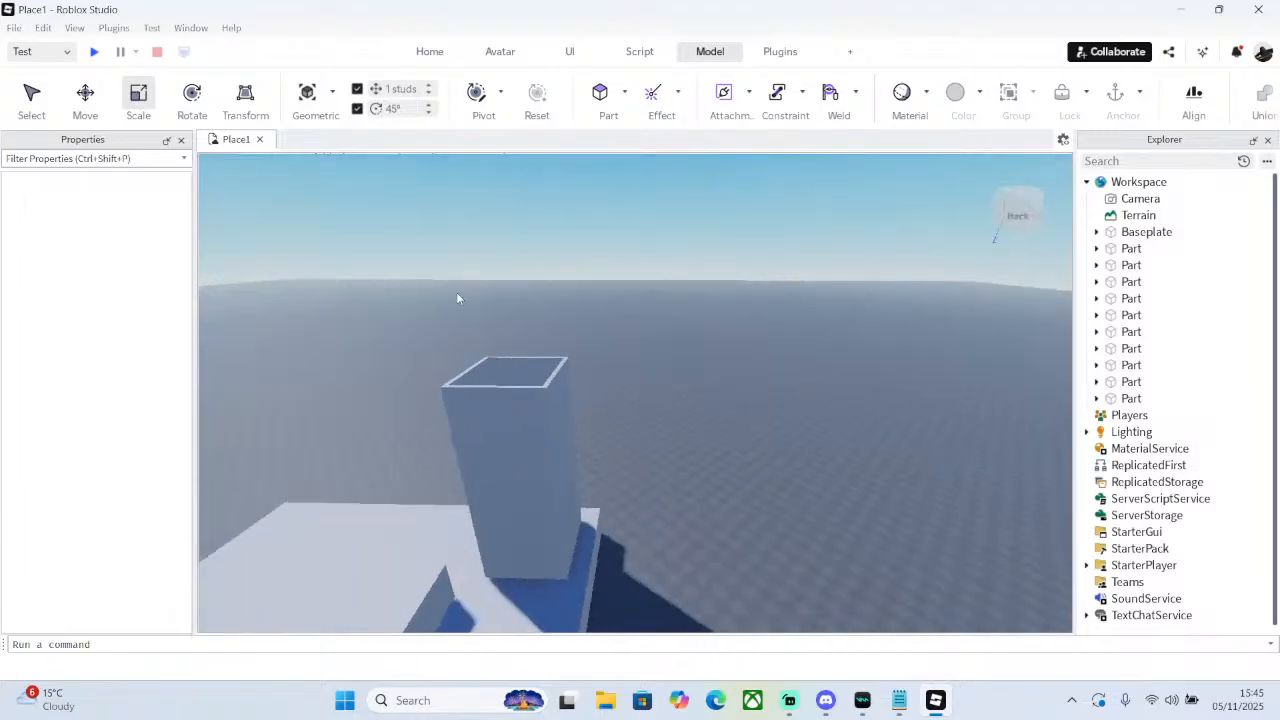
pyautogui.moveTo(322, 317); pyautogui.dragTo(594, 476)
pyautogui.press('Delete')
pyautogui.click(532, 450)
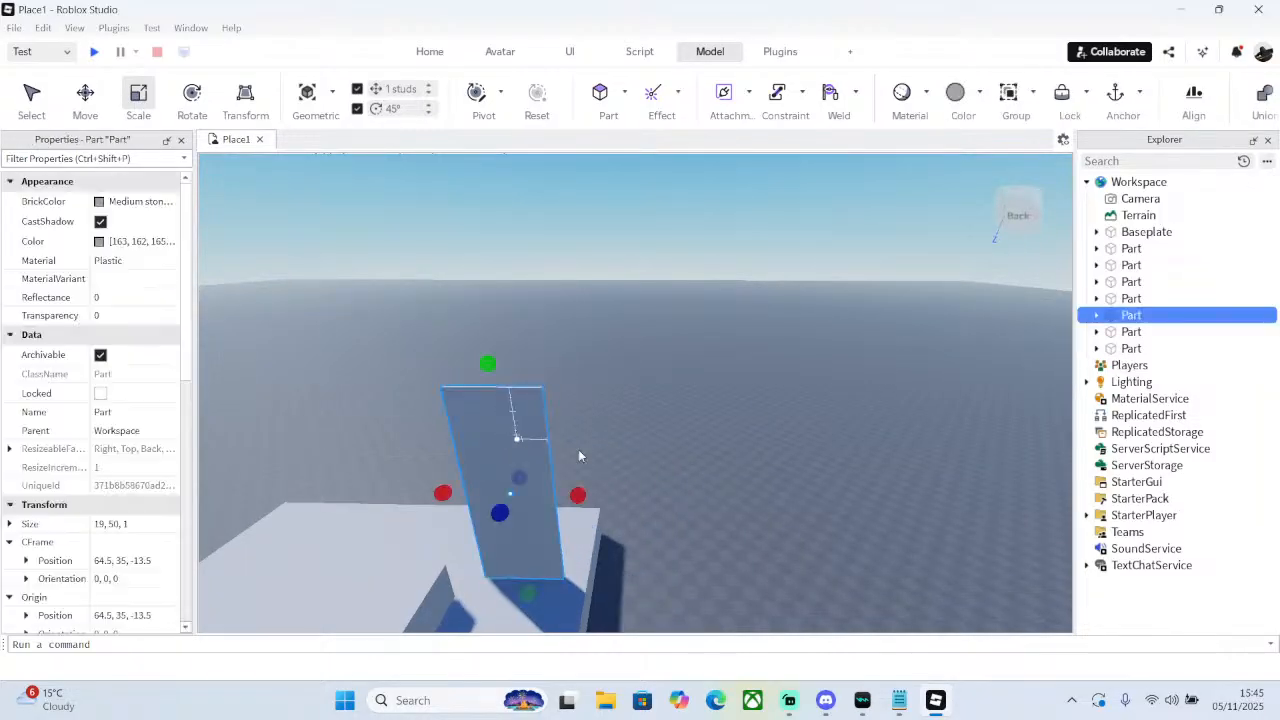
pyautogui.press('Delete')
pyautogui.moveTo(671, 439); pyautogui.dragTo(658, 435, button='right')
# - Stretch the large 50 by 10 by 70 upper slab past the base's edge to 70 by 10 by 70 studs
pyautogui.click(558, 375)
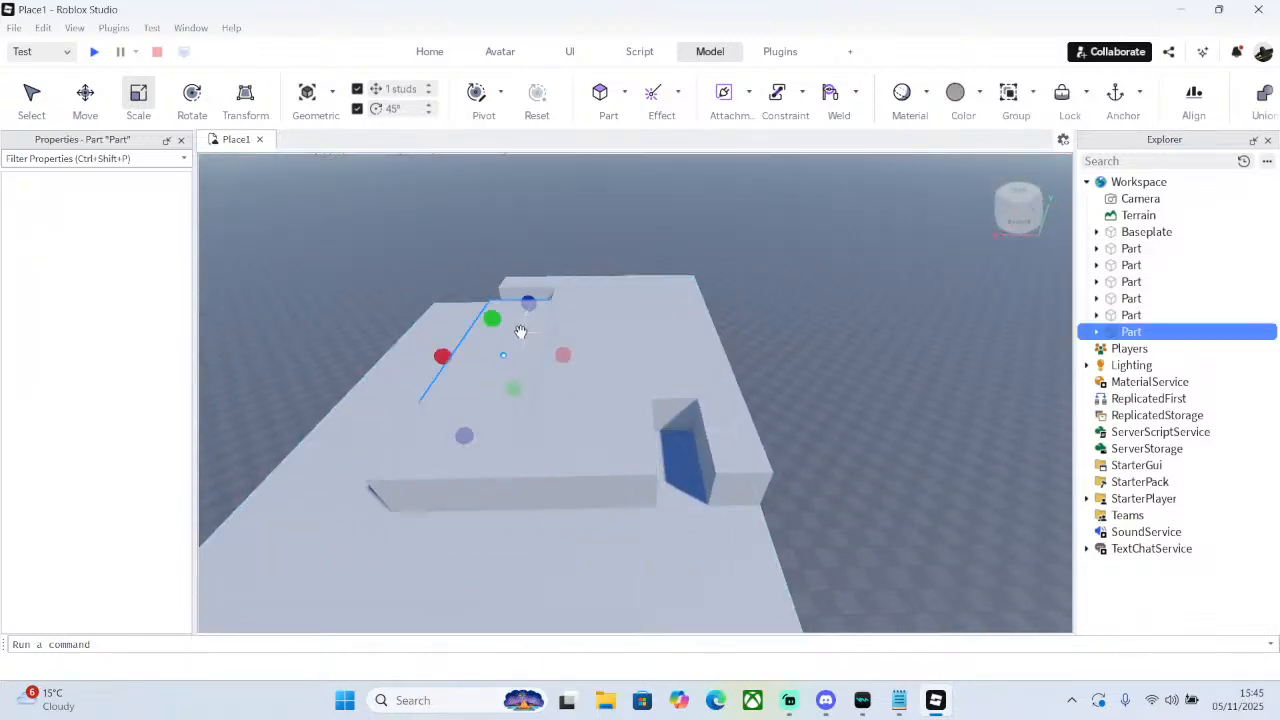
pyautogui.moveTo(623, 357); pyautogui.dragTo(623, 349, button='right')
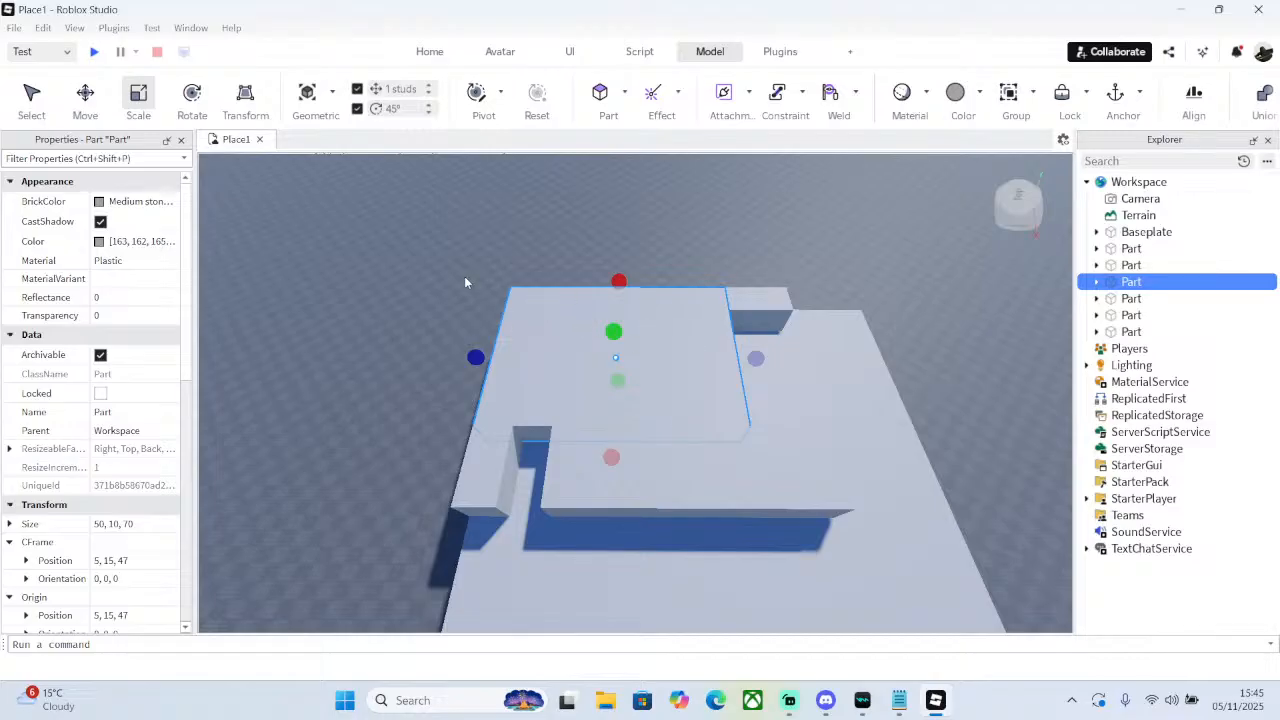
pyautogui.moveTo(766, 300); pyautogui.dragTo(766, 298, button='right')
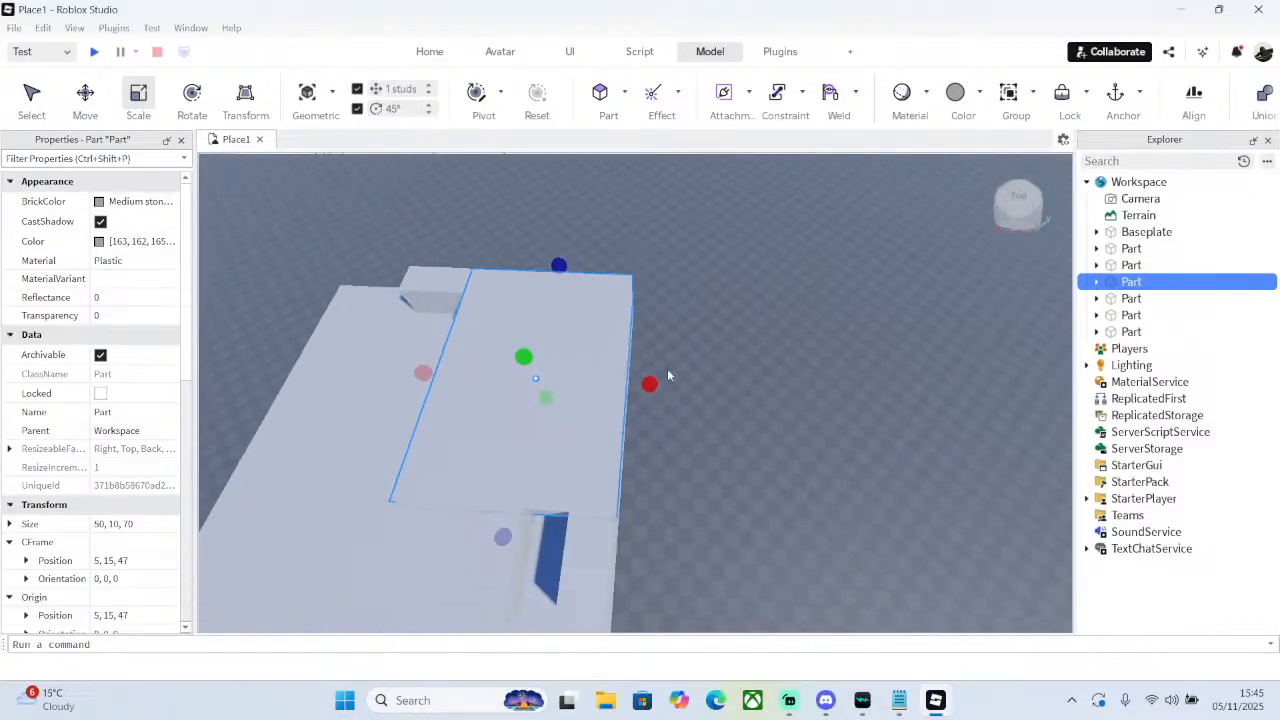
pyautogui.moveTo(655, 383); pyautogui.dragTo(722, 384)
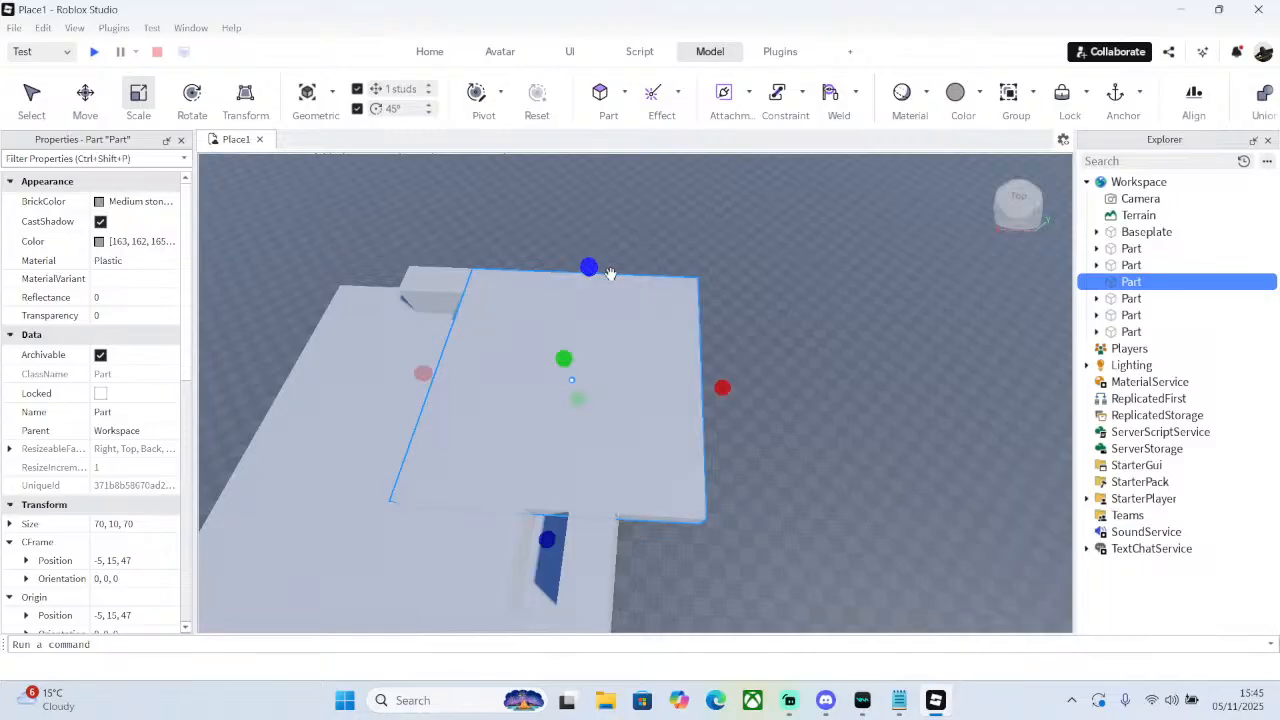
# - Extend the base slab on the side under the overhanging upper slab to 120 by 10 by 120 studs
pyautogui.scroll(-3, 749, 314)
pyautogui.moveTo(749, 314); pyautogui.dragTo(586, 351, button='right')
pyautogui.click(586, 352)
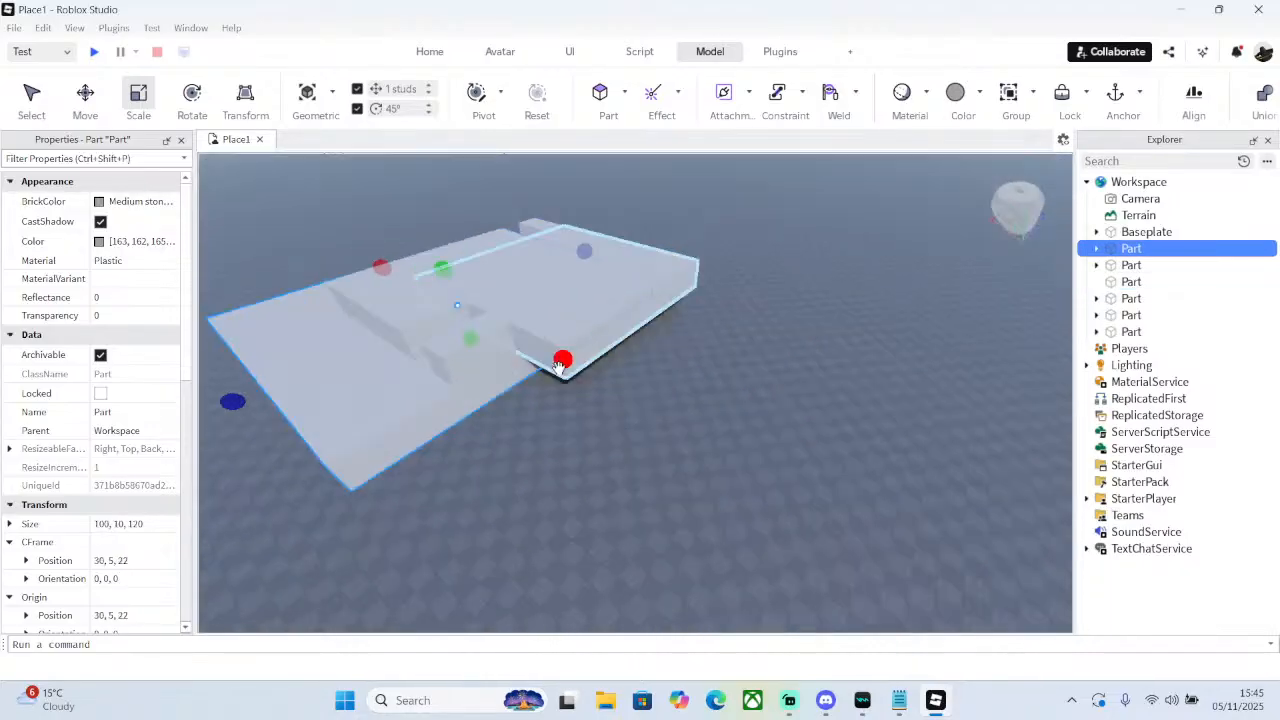
pyautogui.scroll(5, 605, 368)
pyautogui.moveTo(625, 374); pyautogui.dragTo(757, 403)
# - Move the 10-stud-wide upper block to X position -35 and stretch the 50-stud-wide block in its row to 70 studs
pyautogui.click(572, 386)
pyautogui.hotkey('ctrl', '2')
pyautogui.click(480, 366)
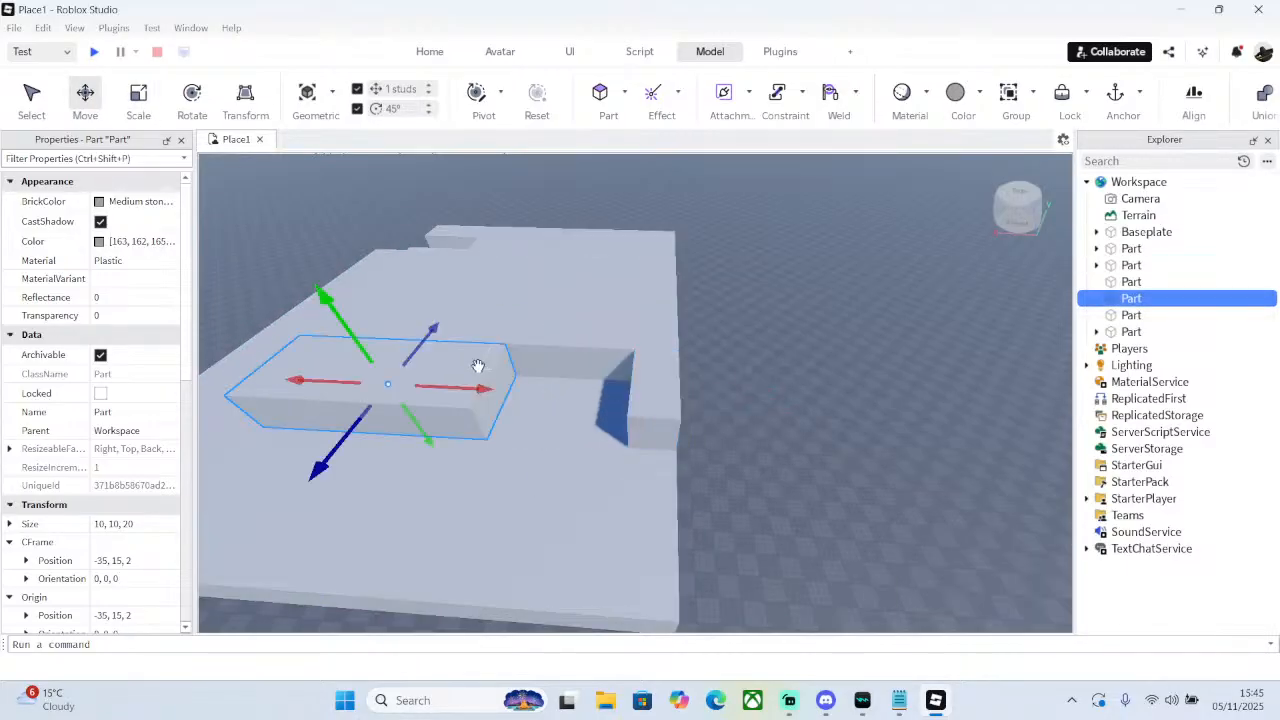
pyautogui.hotkey('ctrl', '3')
pyautogui.moveTo(519, 390); pyautogui.dragTo(611, 402)
pyautogui.click(811, 350)
# - Delete the 20 by 10 by 50 upper block between the corner block and the 70-stud-wide block
pyautogui.moveTo(747, 351); pyautogui.dragTo(745, 351, button='right')
pyautogui.scroll(3, 745, 348)
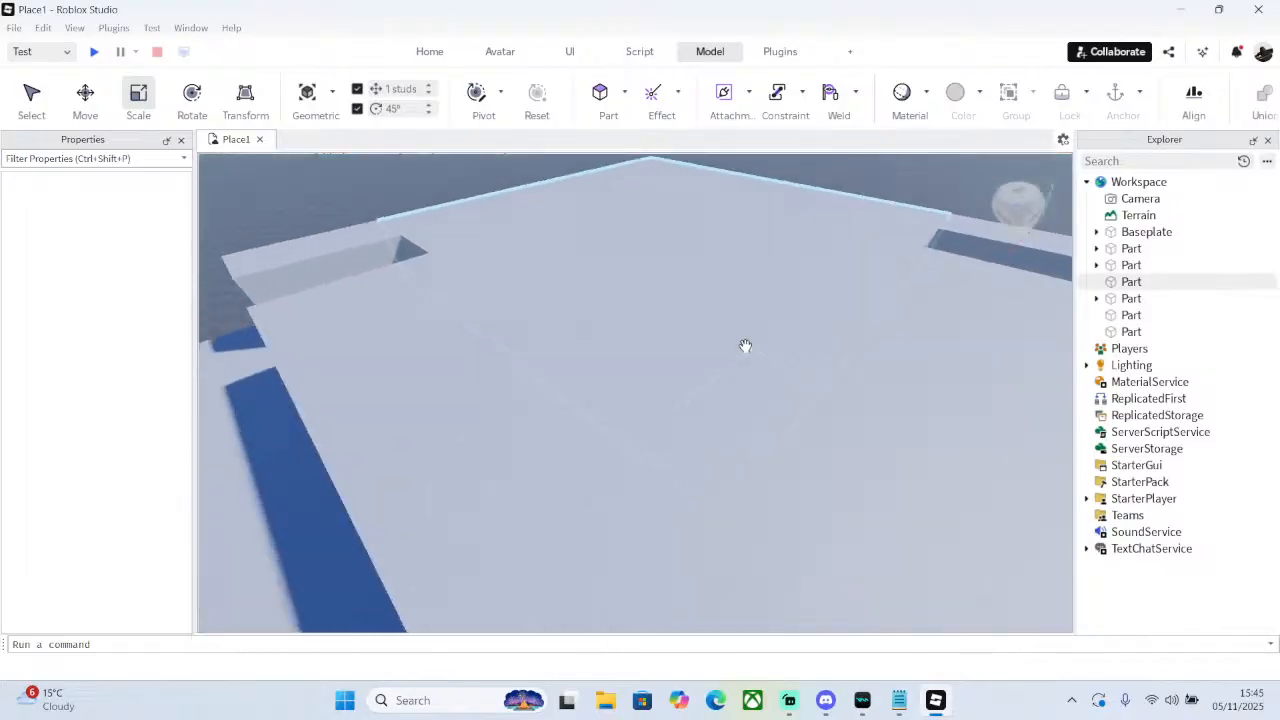
pyautogui.scroll(-2, 745, 348)
pyautogui.scroll(-3, 575, 421)
pyautogui.moveTo(572, 422); pyautogui.dragTo(573, 422, button='right')
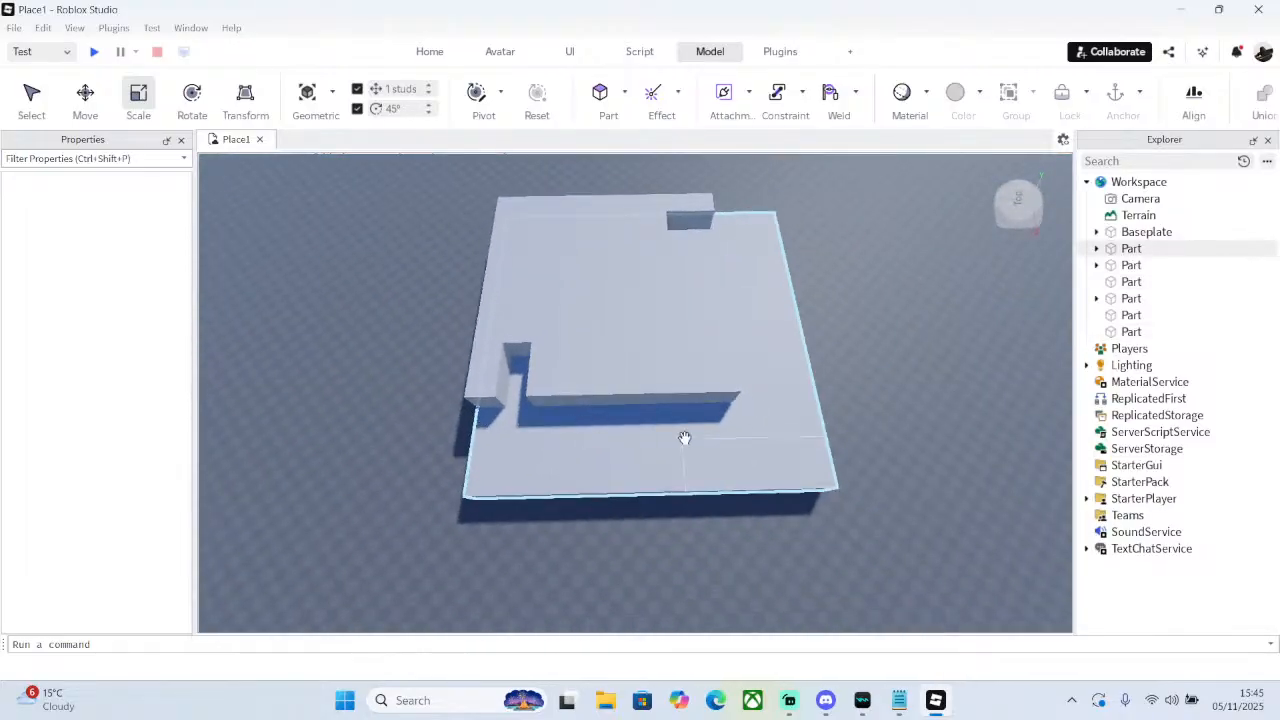
pyautogui.click(729, 458)
pyautogui.scroll(-1, 722, 466)
pyautogui.press('a')
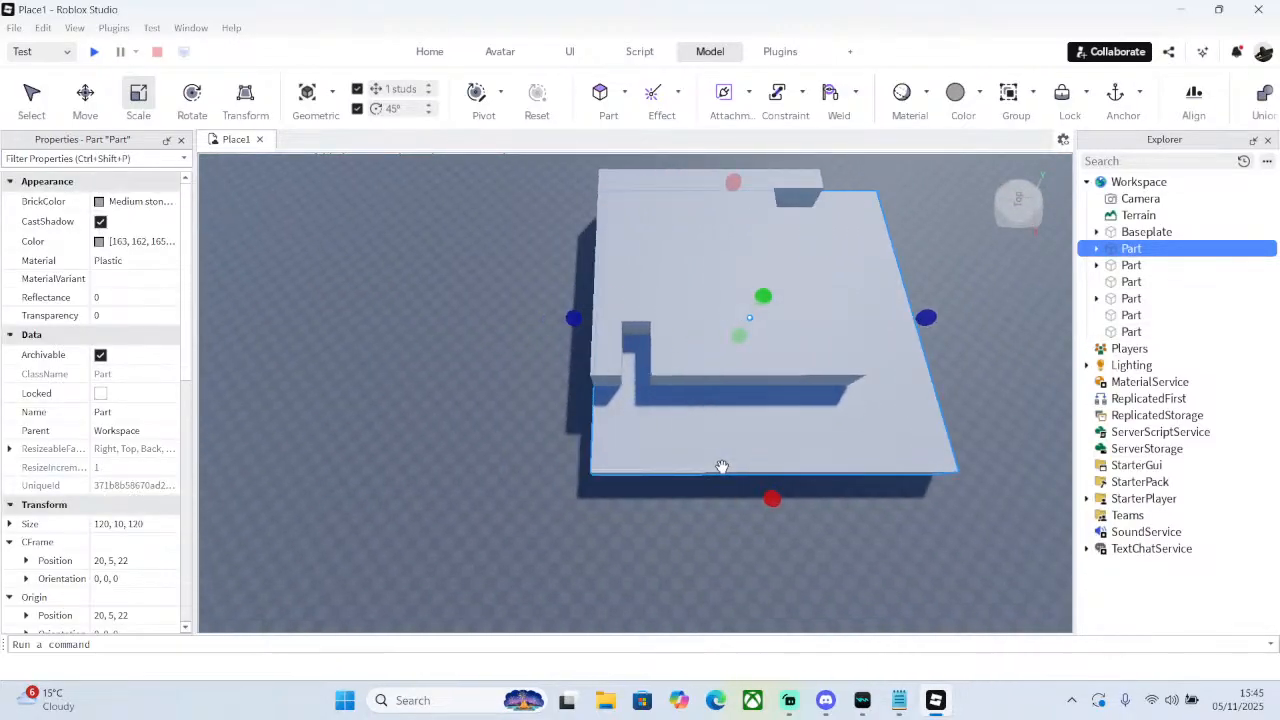
pyautogui.press('d')
pyautogui.click(655, 303)
pyautogui.click(639, 352)
pyautogui.click(707, 352)
pyautogui.moveTo(730, 346); pyautogui.dragTo(730, 346, button='right')
pyautogui.press('w')
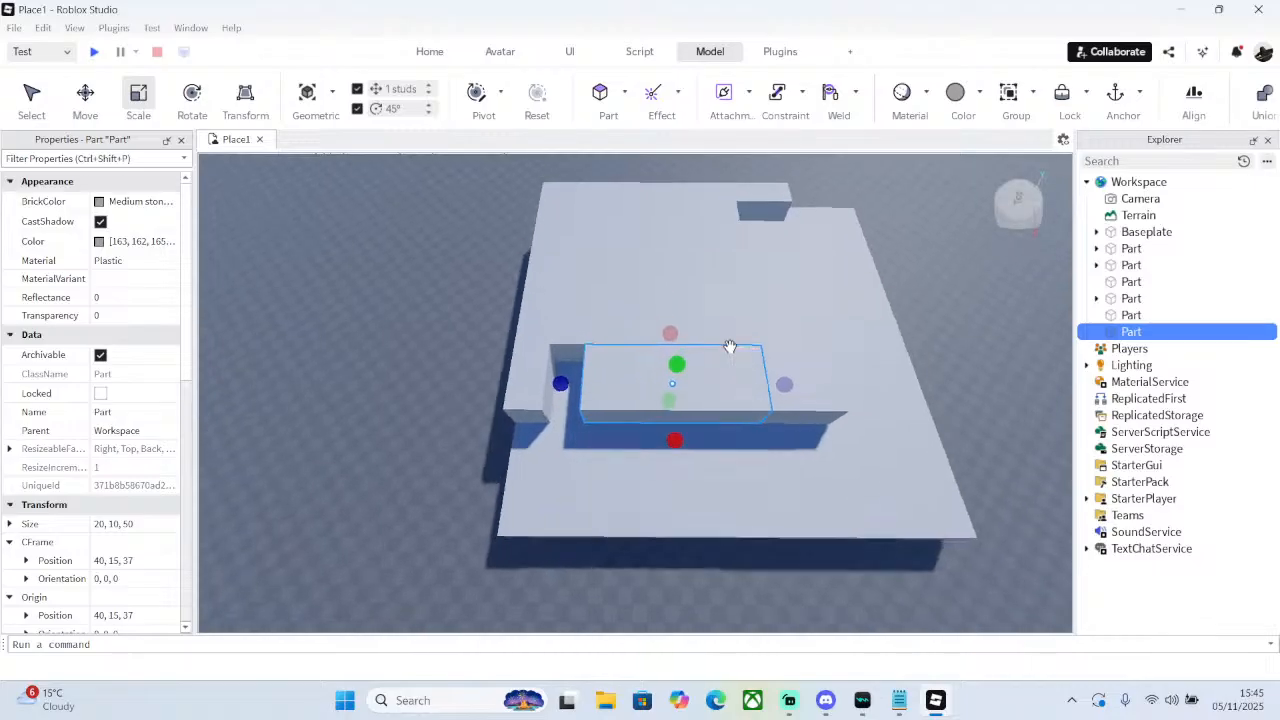
pyautogui.press('Delete')
# - Shorten the 70-stud-wide block to 20 by 10 by 20 studs and place a duplicate beside it along the large slab's edge
pyautogui.click(797, 310)
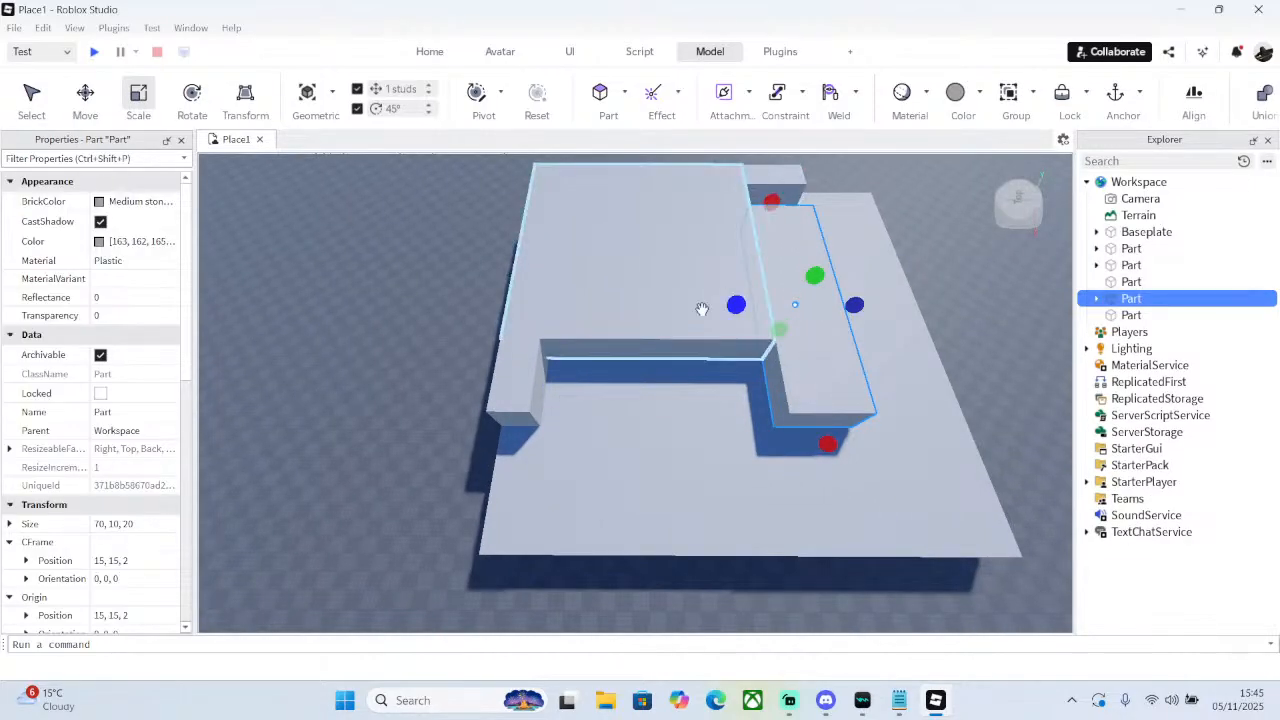
pyautogui.moveTo(772, 203); pyautogui.dragTo(804, 328)
pyautogui.rightClick(820, 357)
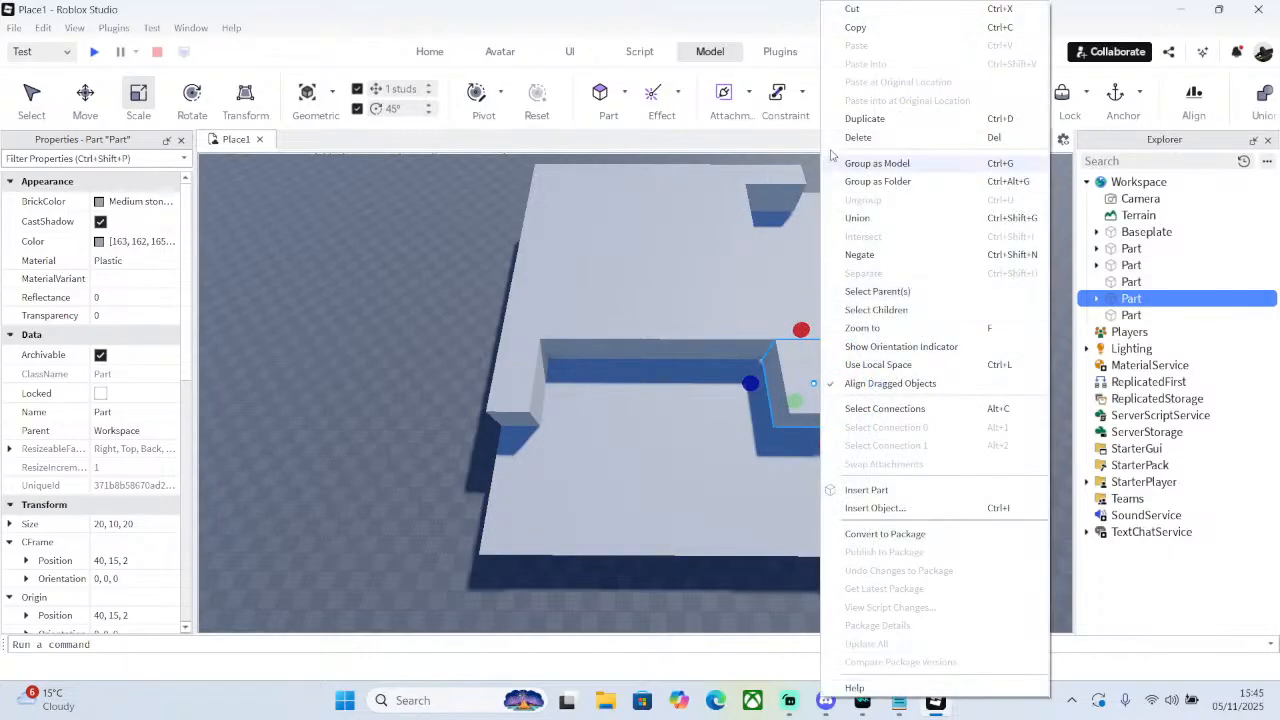
pyautogui.click(860, 117)
pyautogui.click(99, 108)
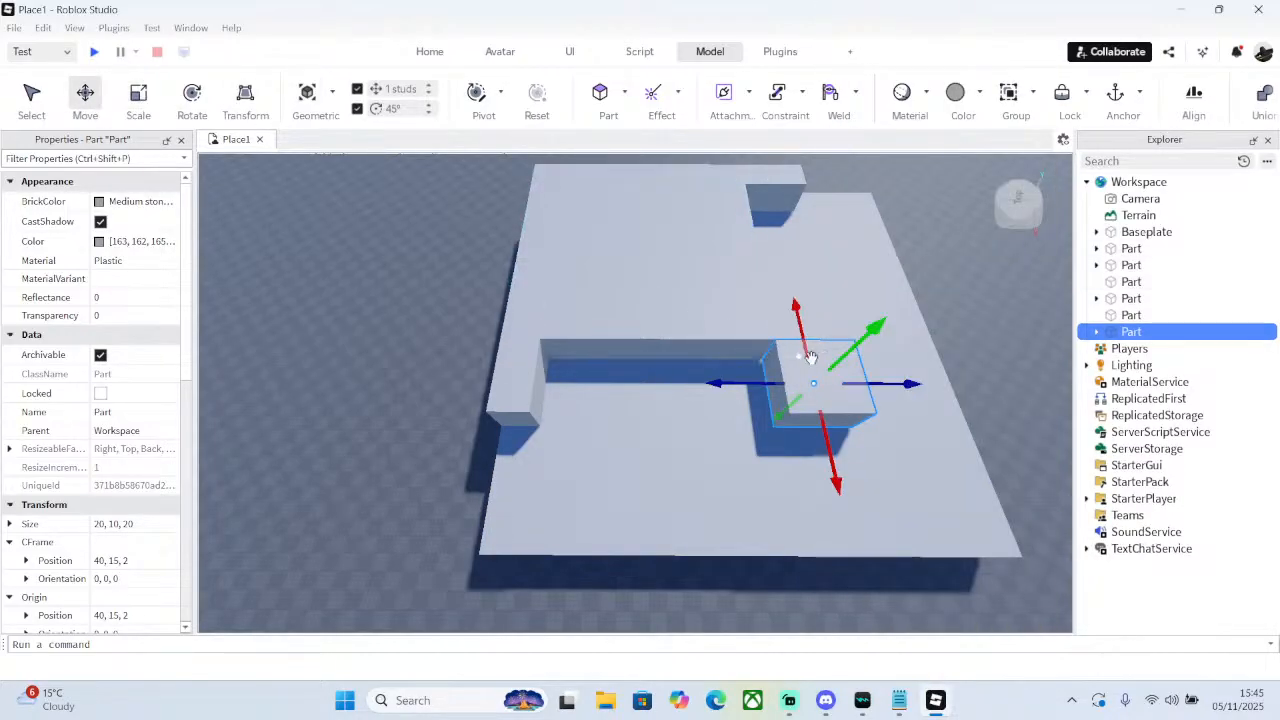
pyautogui.moveTo(868, 382)
pyautogui.mouseDown()
pyautogui.moveTo(800, 372)
pyautogui.moveTo(845, 372)
pyautogui.mouseUp()
# - Widen both 10-stud-wide corner blocks toward their gaps to 20 by 10 by 20 studs
pyautogui.click(515, 385)
pyautogui.click(133, 110)
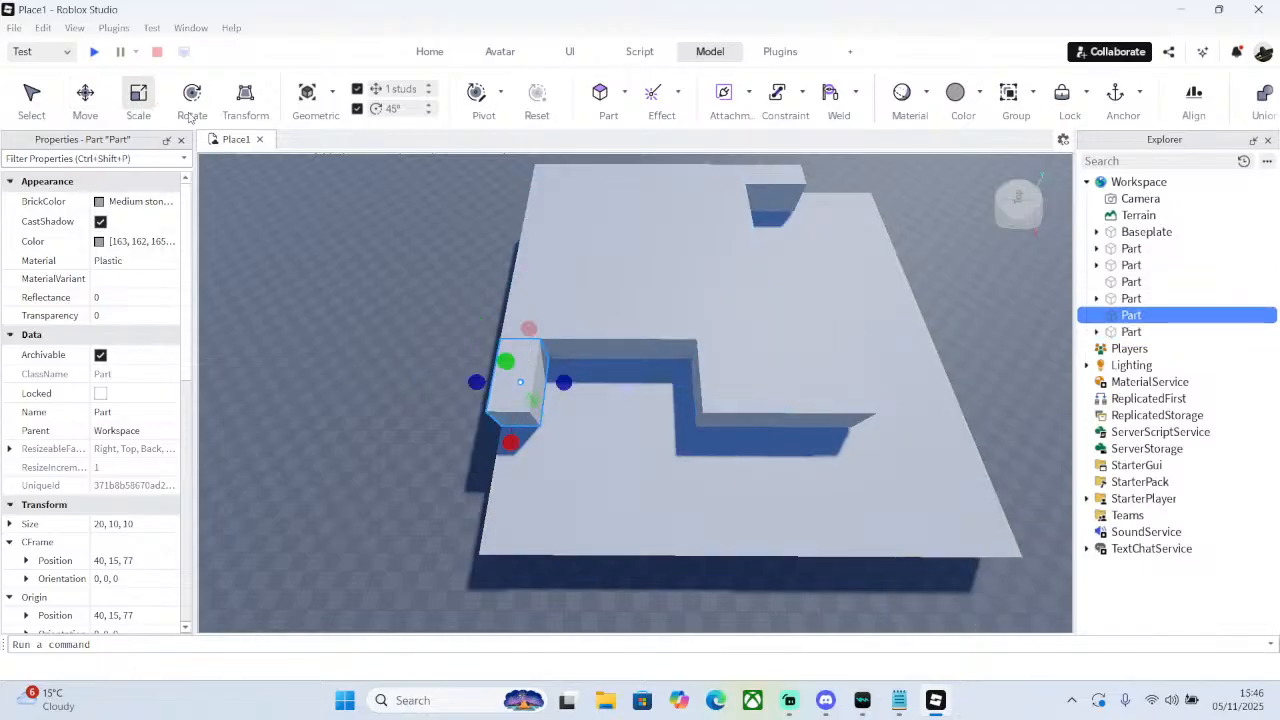
pyautogui.moveTo(560, 379); pyautogui.dragTo(601, 382)
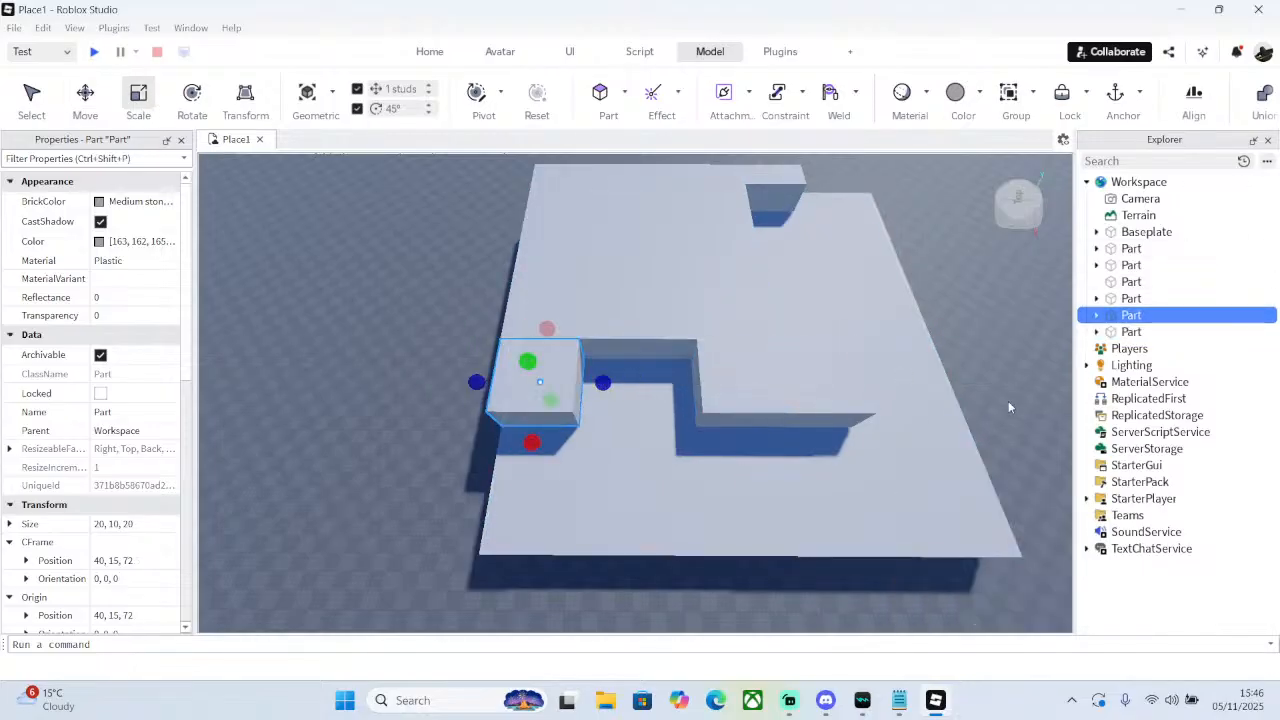
pyautogui.click(775, 205)
pyautogui.moveTo(771, 214); pyautogui.dragTo(778, 237)
# - Stretch the 20 by 10 by 20 block at X position 40, Z position 2 along the large slab toward the opposite corner block
pyautogui.moveTo(732, 233); pyautogui.dragTo(732, 233, button='right')
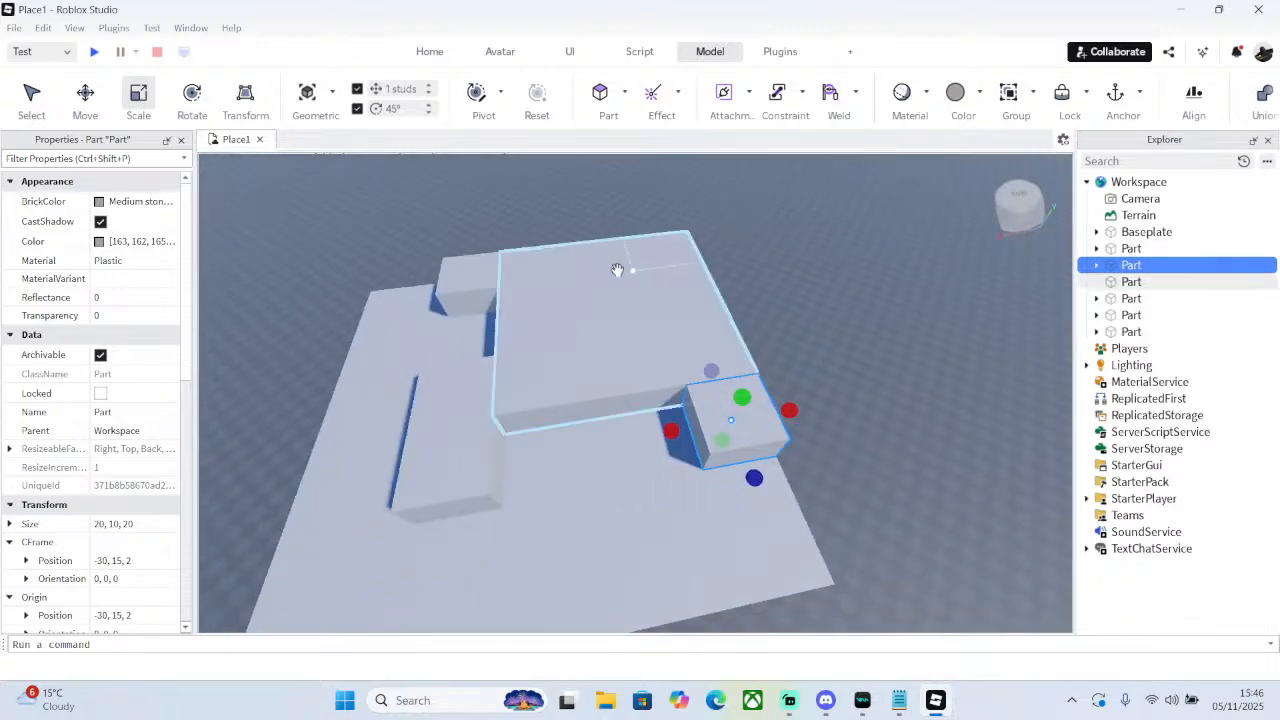
pyautogui.click(479, 445)
pyautogui.click(518, 457)
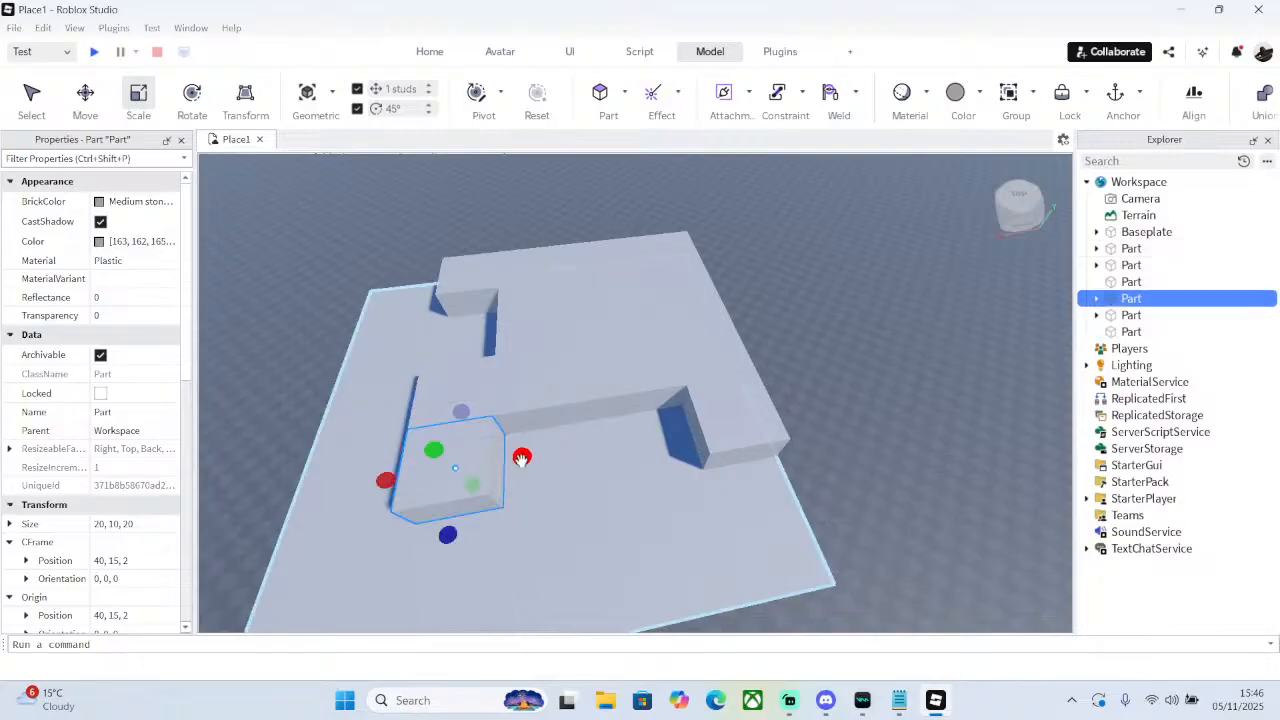
pyautogui.moveTo(522, 452); pyautogui.dragTo(613, 448)
pyautogui.click(859, 357)
pyautogui.moveTo(859, 357); pyautogui.dragTo(858, 355, button='right')
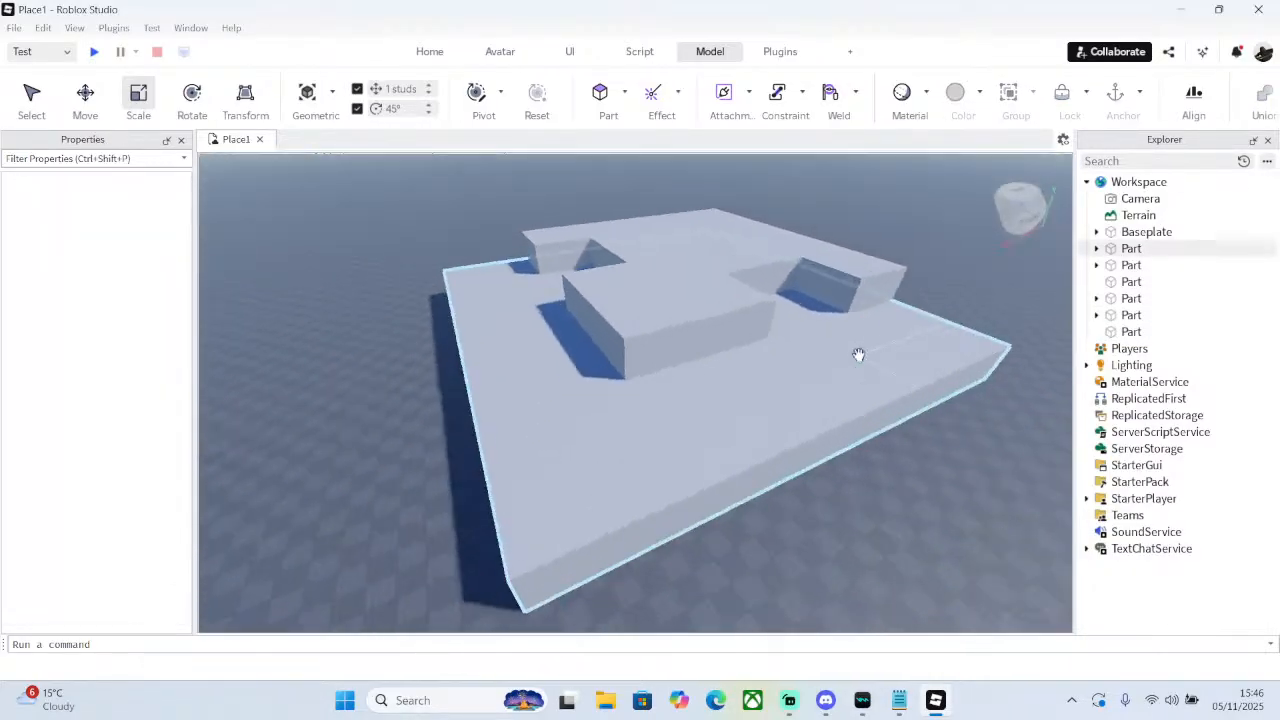
pyautogui.scroll(3, 858, 355)
pyautogui.scroll(-4, 857, 355)
pyautogui.click(755, 386)
pyautogui.scroll(2, 753, 386)
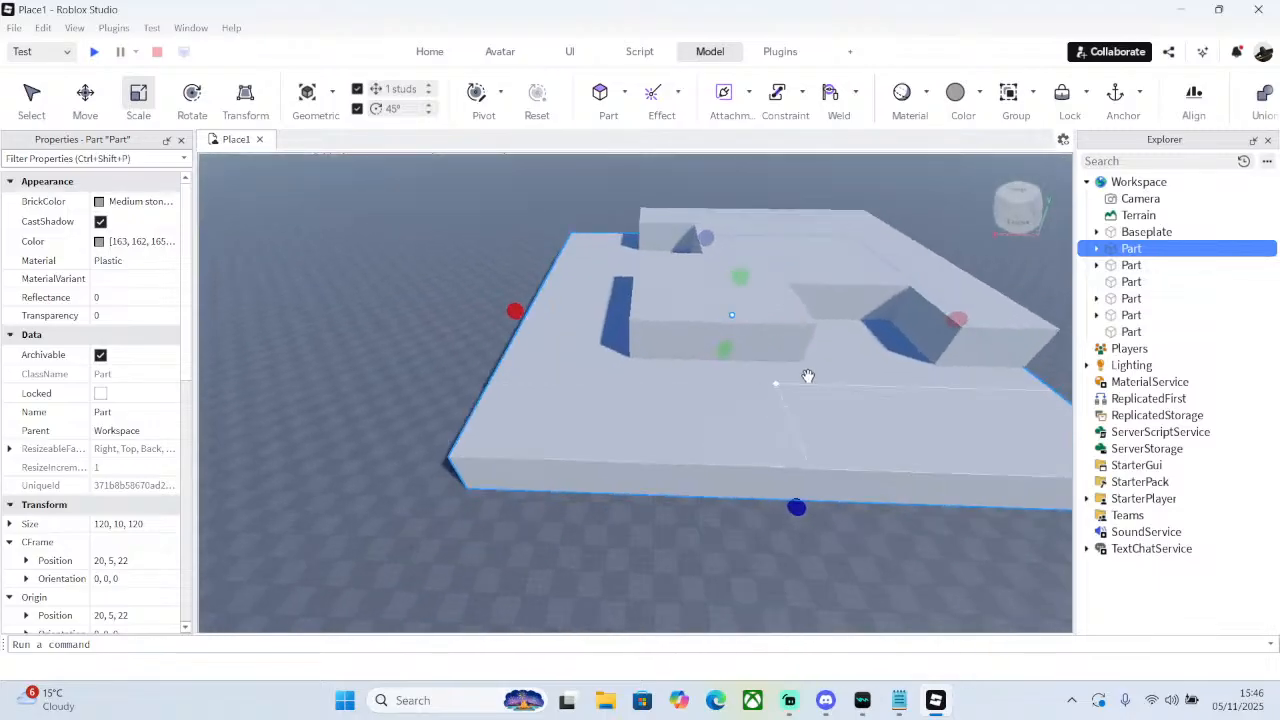
pyautogui.rightClick(749, 363)
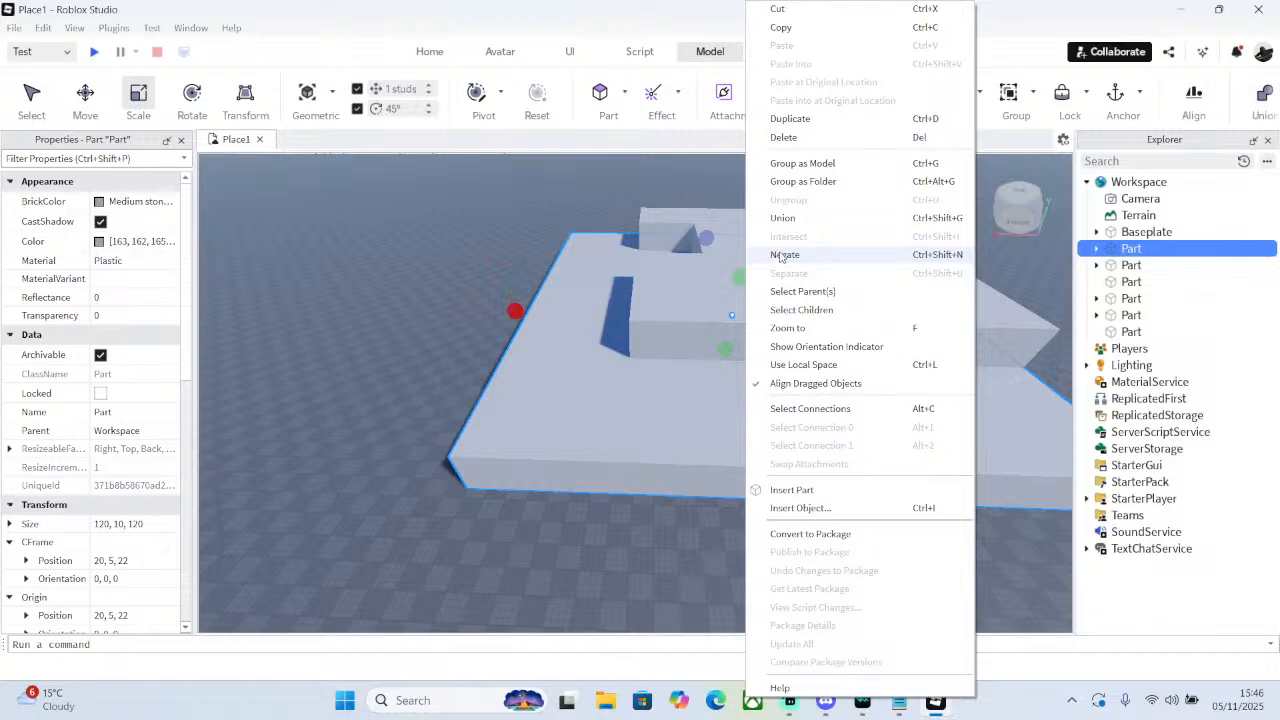
pyautogui.click(462, 248)
# - Insert a wedge part in the gap beside the corner block and rotate it to orientation 0, -90, 0
pyautogui.press('w')
pyautogui.moveTo(464, 248); pyautogui.dragTo(466, 248, button='right')
pyautogui.press('s')
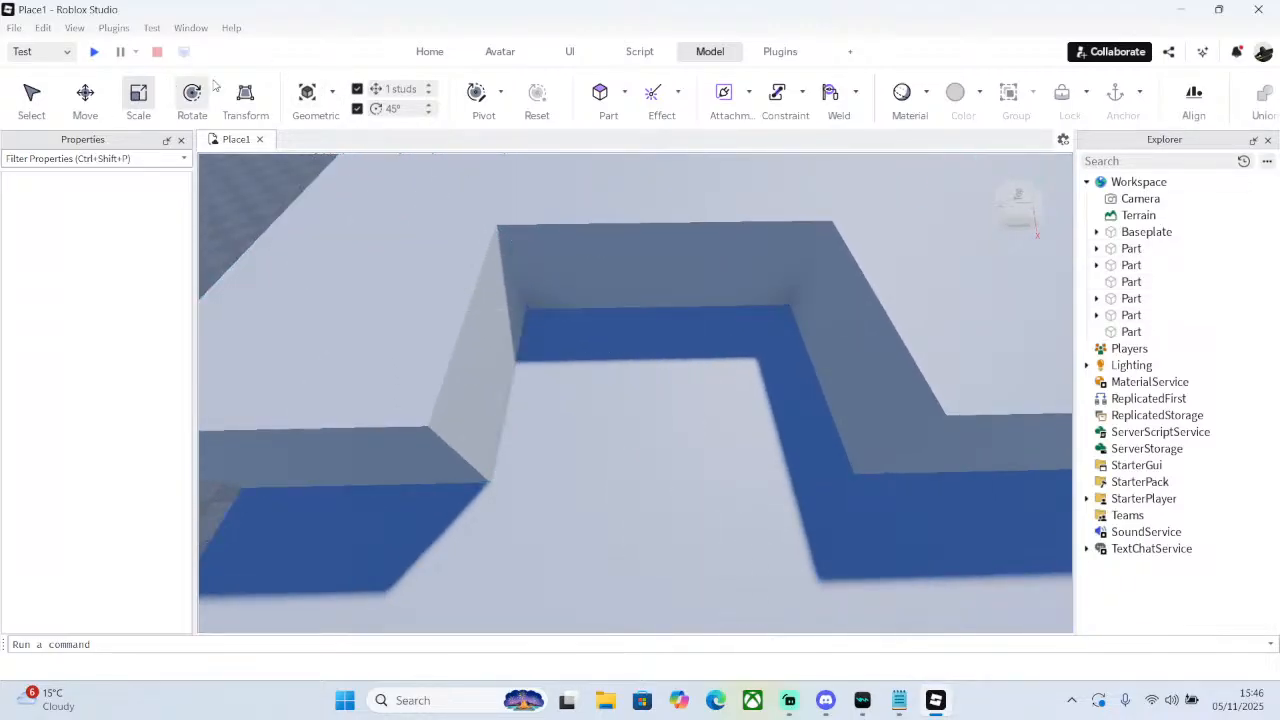
pyautogui.click(606, 96)
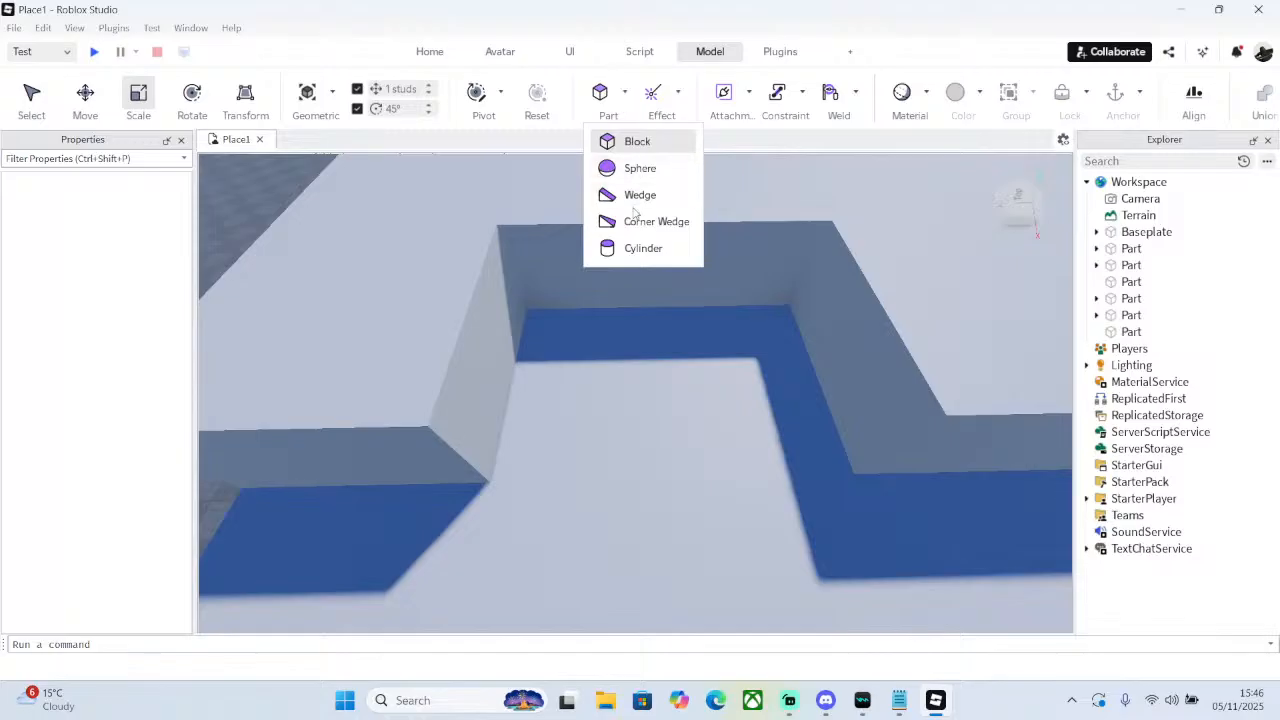
pyautogui.click(625, 249)
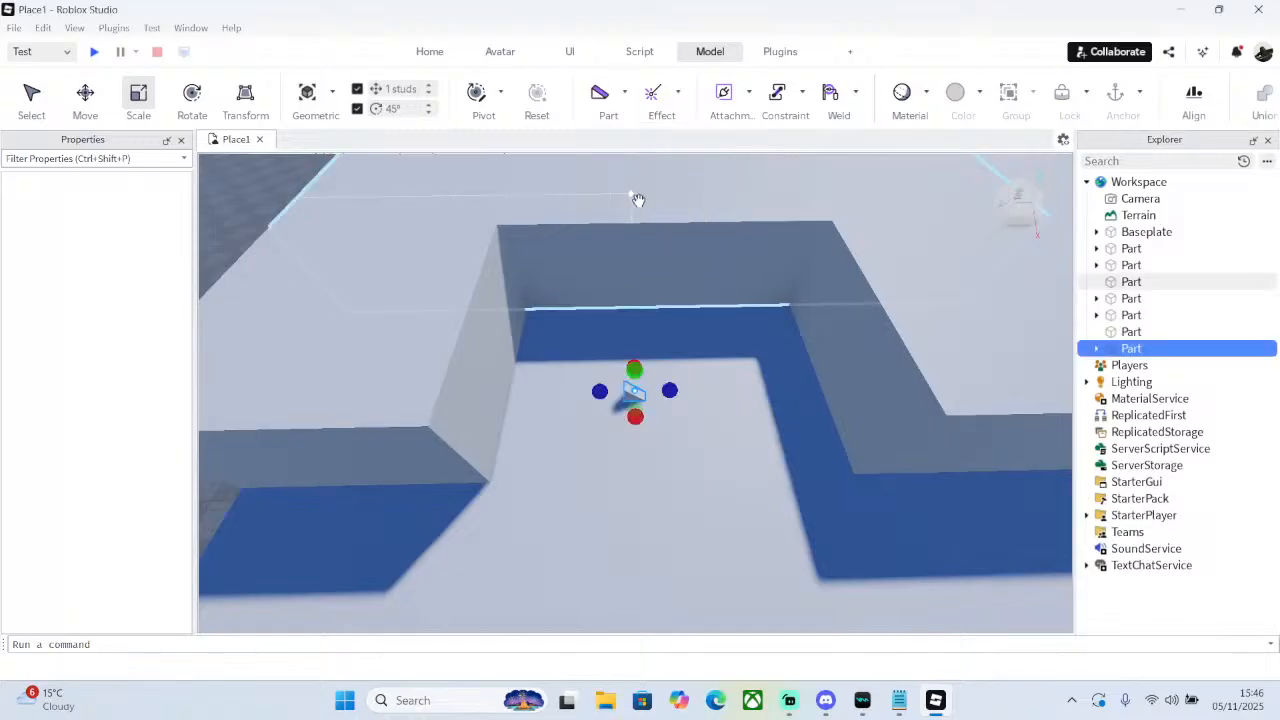
pyautogui.click(192, 95)
pyautogui.moveTo(690, 436); pyautogui.dragTo(578, 436)
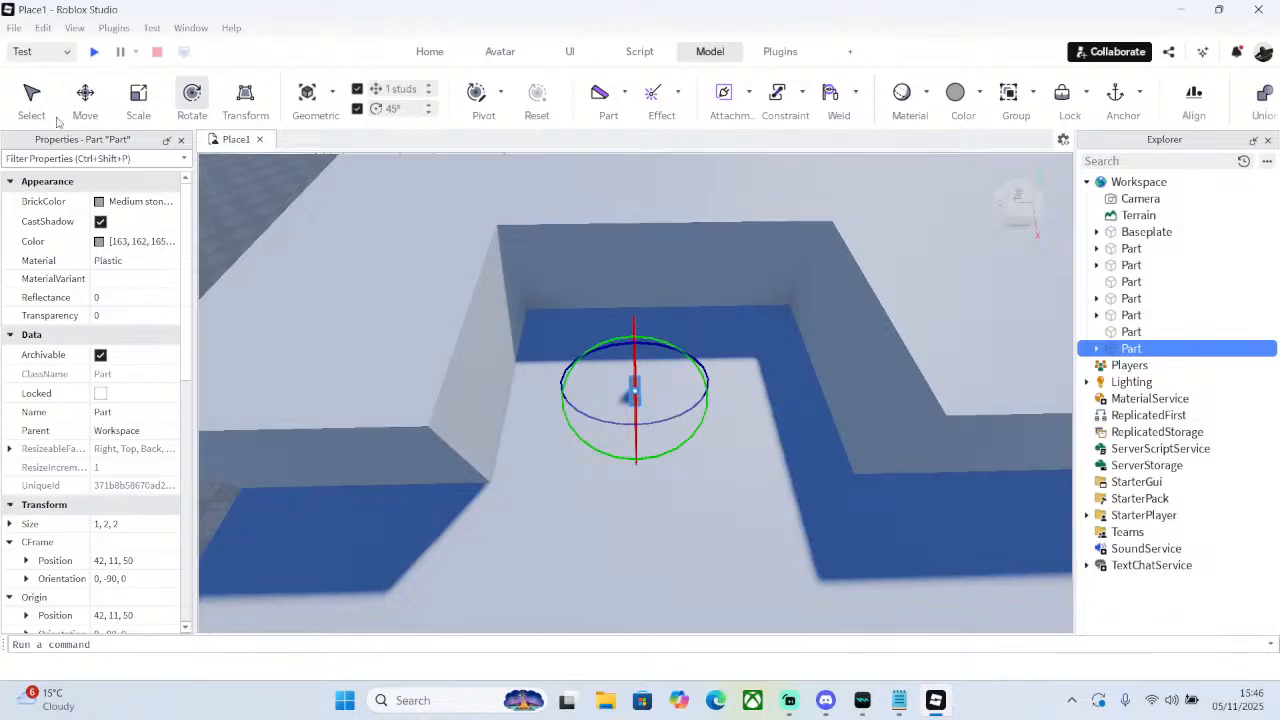
# - Place the wedge against the outer foot of the corner block's inner side at position 49, 11, 61.5
pyautogui.click(31, 95)
pyautogui.scroll(10, 571, 378)
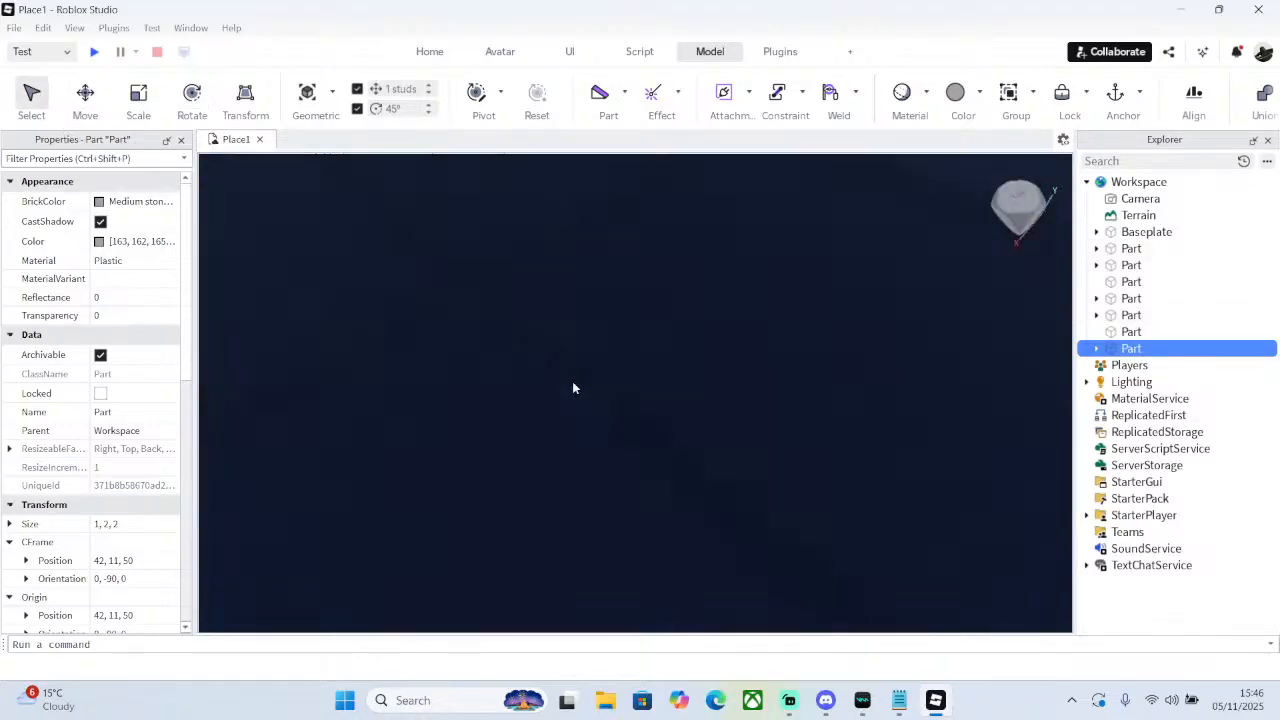
pyautogui.scroll(-5, 572, 387)
pyautogui.scroll(2, 572, 383)
pyautogui.moveTo(664, 447); pyautogui.dragTo(428, 356)
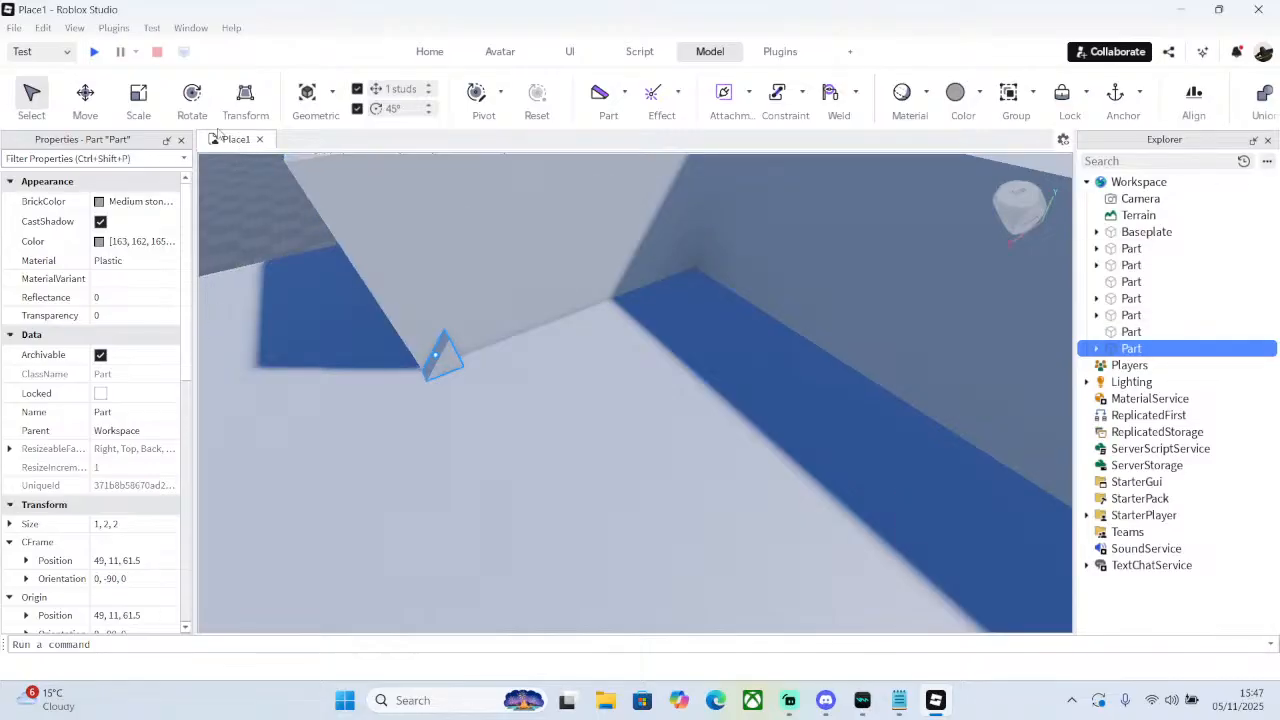
# - Scale the wedge to 30 by 10 by 20 studs so it fills the gap between the corner block and its neighbour
pyautogui.click(139, 95)
pyautogui.moveTo(477, 340); pyautogui.dragTo(729, 297)
pyautogui.moveTo(729, 297); pyautogui.dragTo(680, 366, button='right')
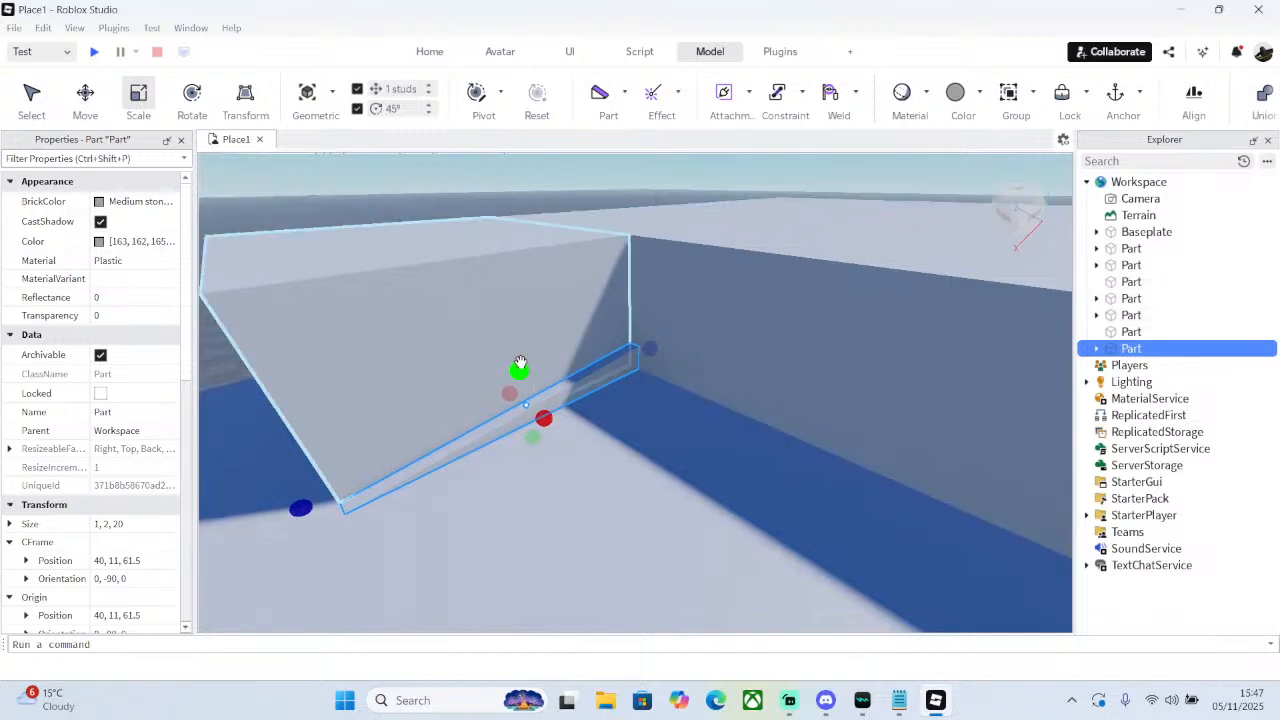
pyautogui.moveTo(520, 366); pyautogui.dragTo(491, 226)
pyautogui.scroll(-5, 537, 323)
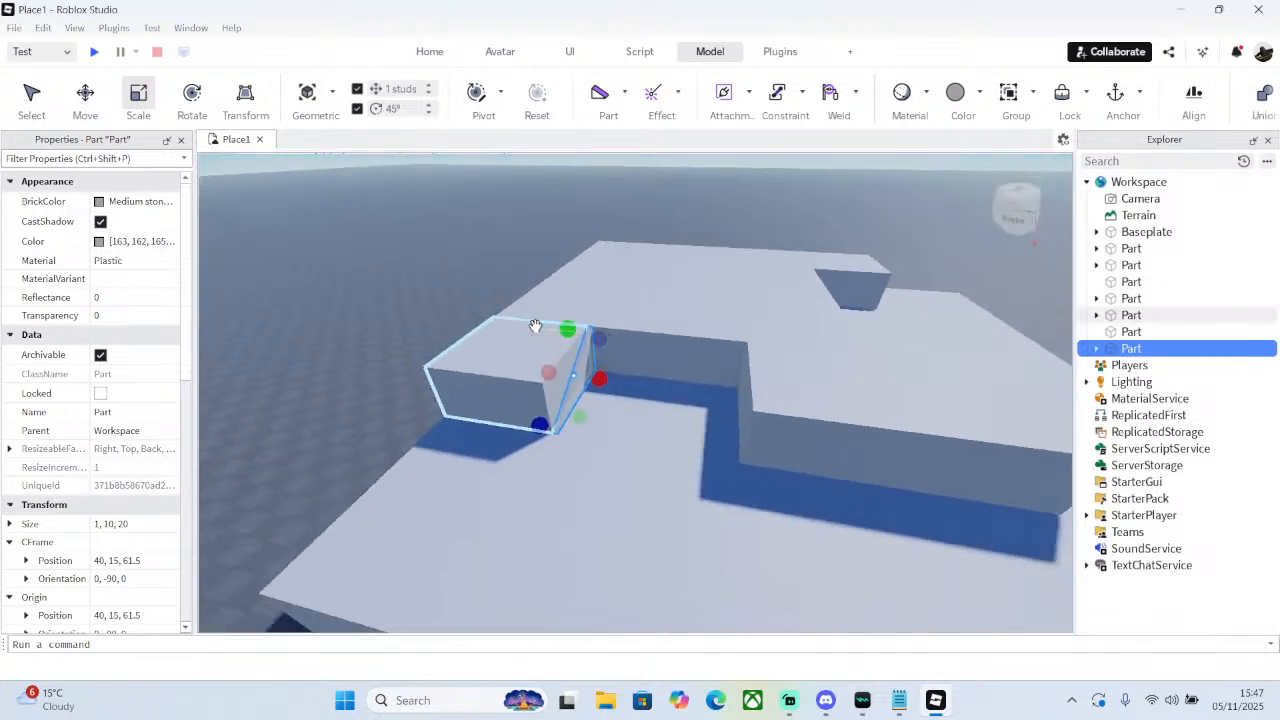
pyautogui.moveTo(595, 378); pyautogui.dragTo(764, 400)
pyautogui.moveTo(764, 400); pyautogui.dragTo(766, 400, button='right')
pyautogui.click(600, 206)
# - Duplicate the 30 by 10 by 20 wedge and rotate the copy to orientation 0, 0, 0
pyautogui.moveTo(600, 206); pyautogui.dragTo(651, 515, button='right')
pyautogui.scroll(5, 591, 294)
pyautogui.moveTo(677, 469); pyautogui.dragTo(679, 471, button='right')
pyautogui.scroll(-5, 679, 471)
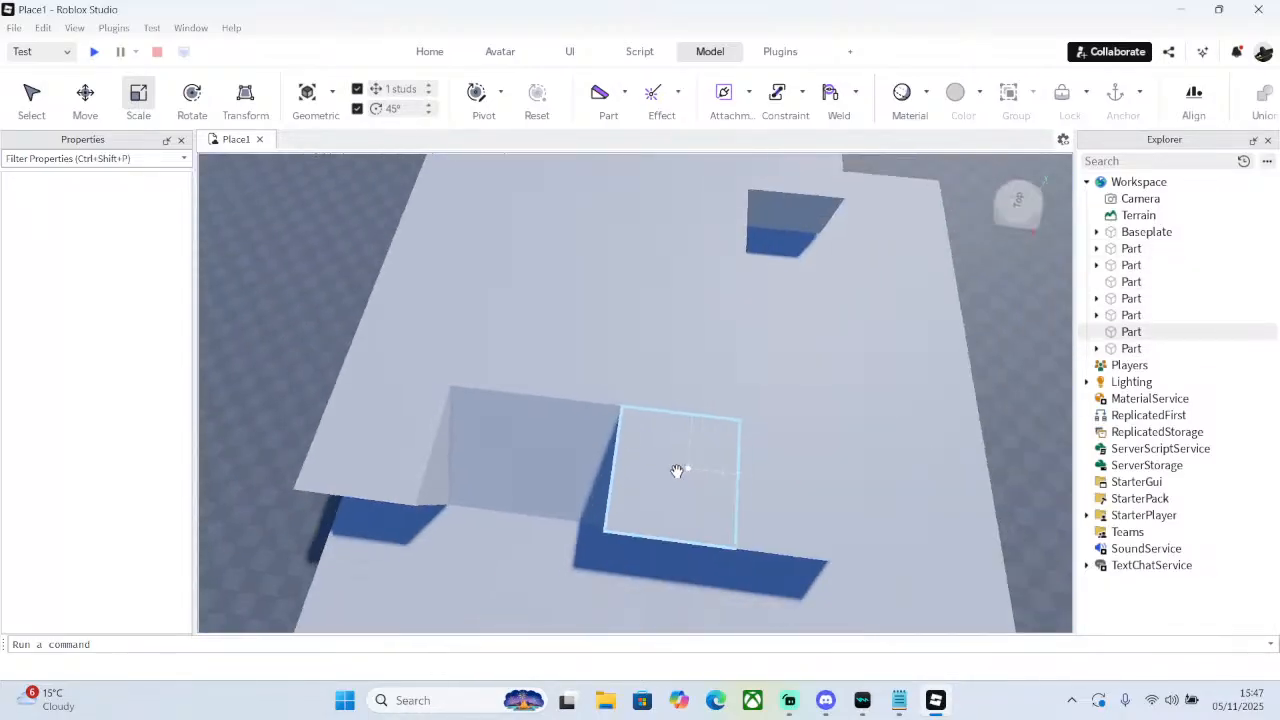
pyautogui.click(677, 466)
pyautogui.rightClick(677, 466)
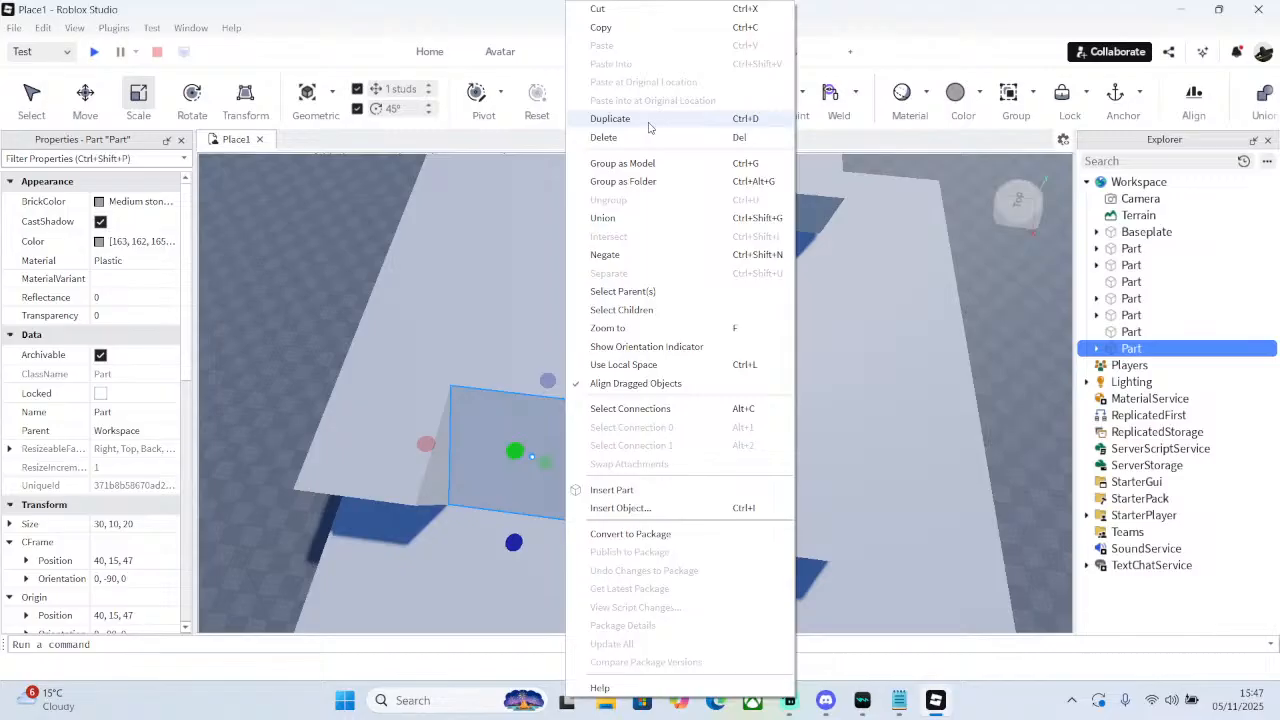
pyautogui.click(648, 120)
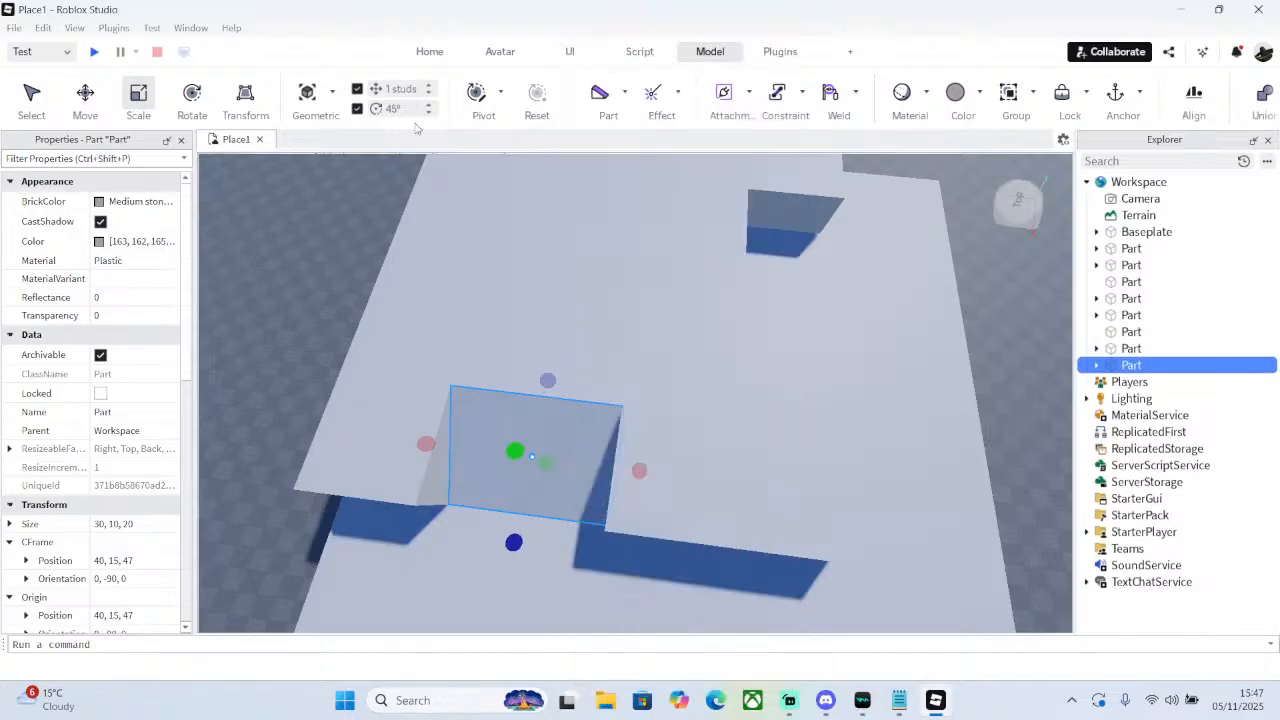
pyautogui.click(188, 96)
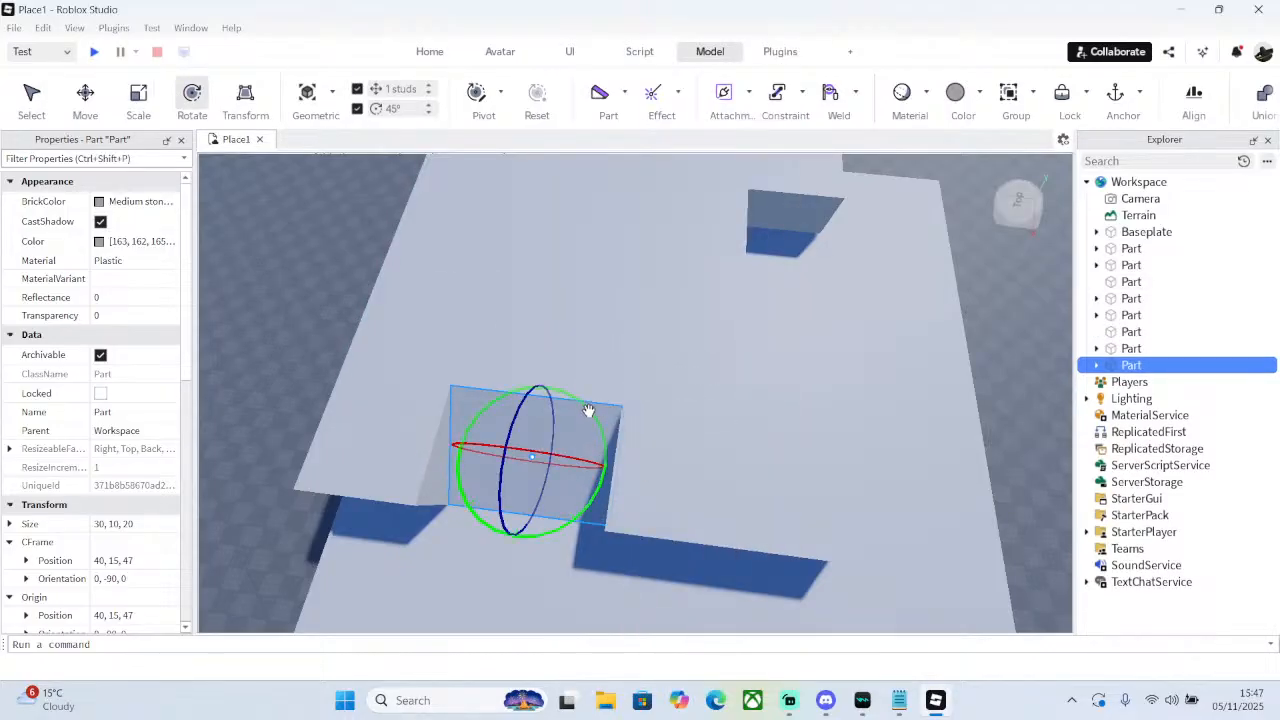
pyautogui.moveTo(588, 411); pyautogui.dragTo(451, 334)
pyautogui.hotkey('ctrl', '2')
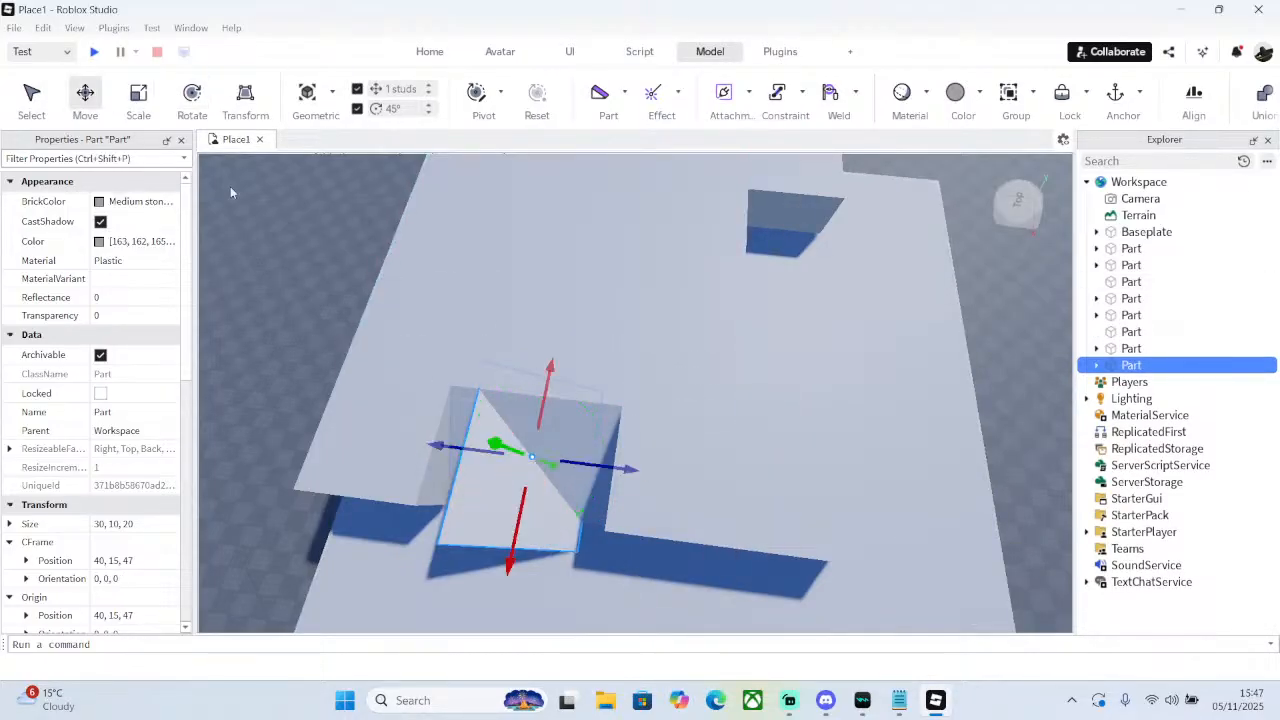
# - Move the duplicated wedge into the upper level's other gap, at X position -5 and height 15
pyautogui.moveTo(620, 466); pyautogui.dragTo(877, 489)
pyautogui.moveTo(877, 489); pyautogui.dragTo(615, 497, button='right')
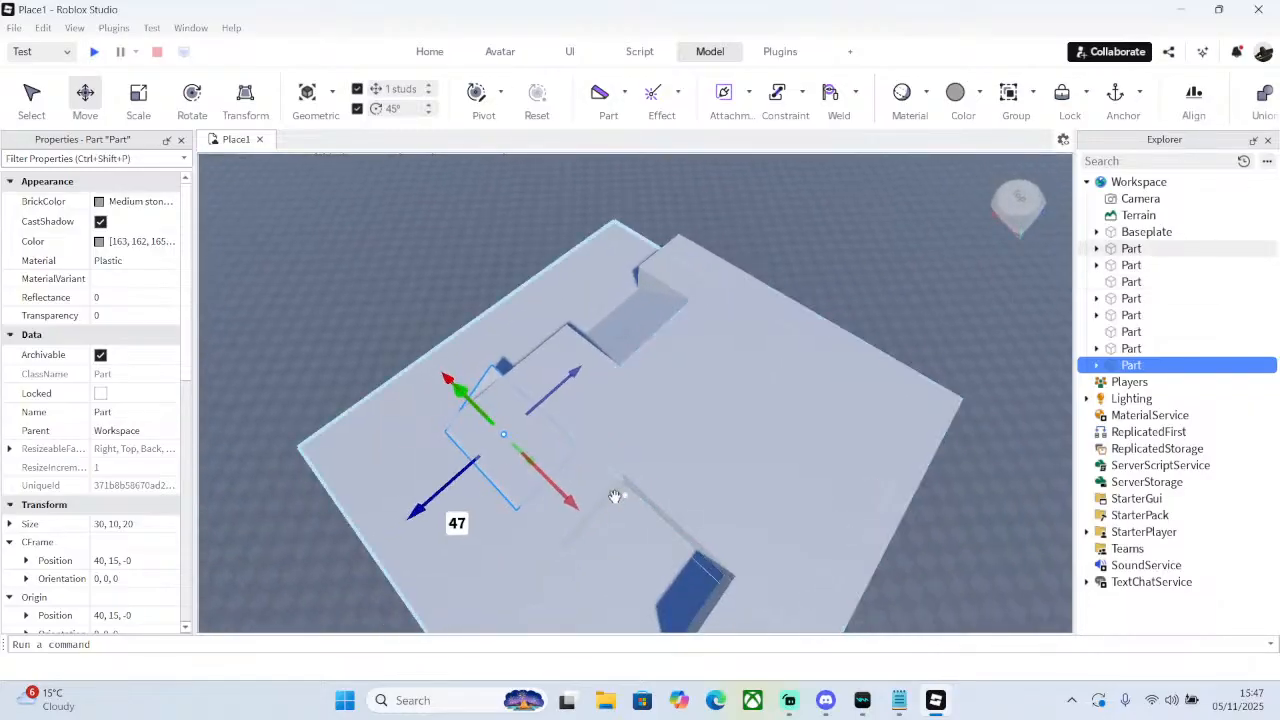
pyautogui.moveTo(577, 499); pyautogui.dragTo(765, 580)
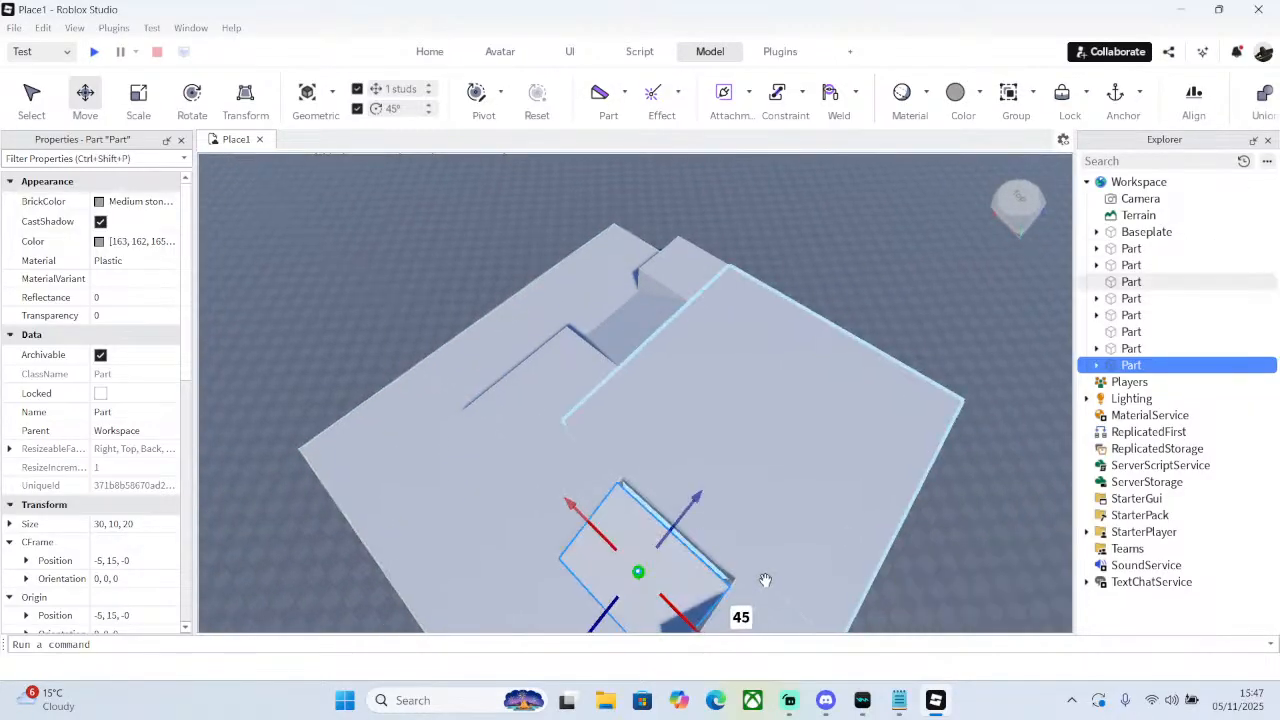
pyautogui.moveTo(765, 580); pyautogui.dragTo(731, 537, button='right')
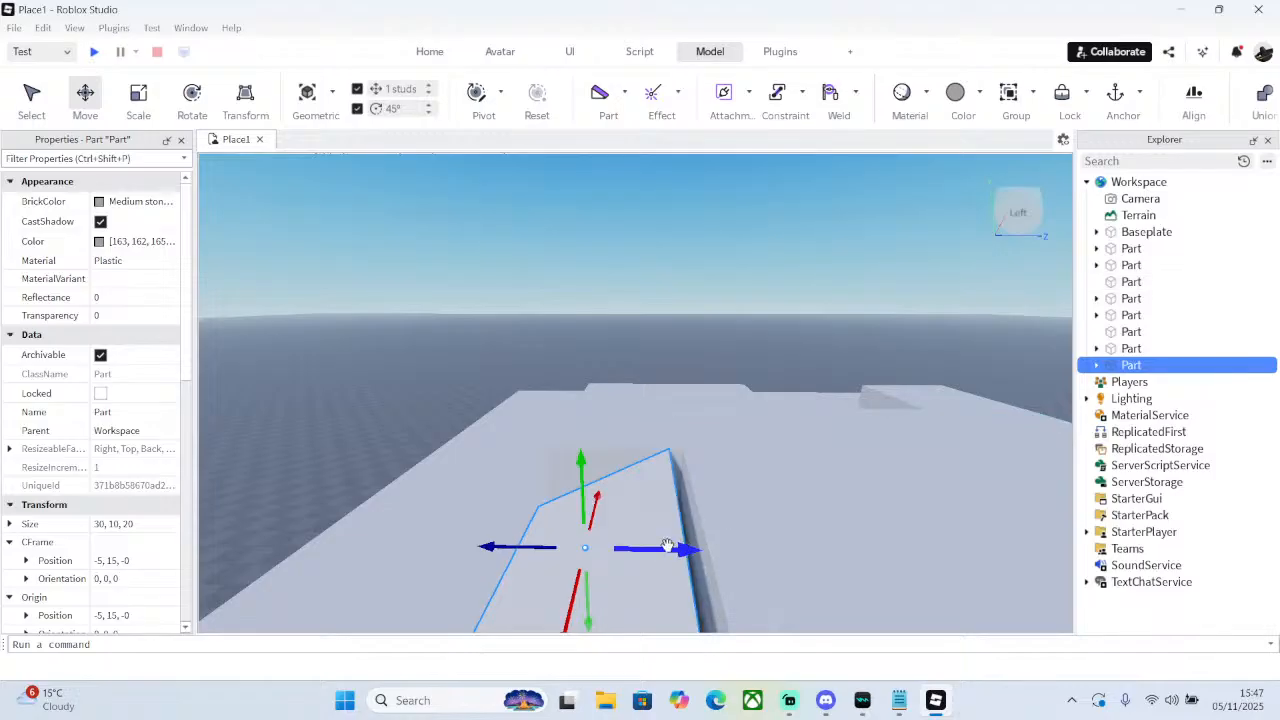
pyautogui.moveTo(667, 545); pyautogui.dragTo(686, 520)
pyautogui.moveTo(686, 354); pyautogui.dragTo(768, 441, button='right')
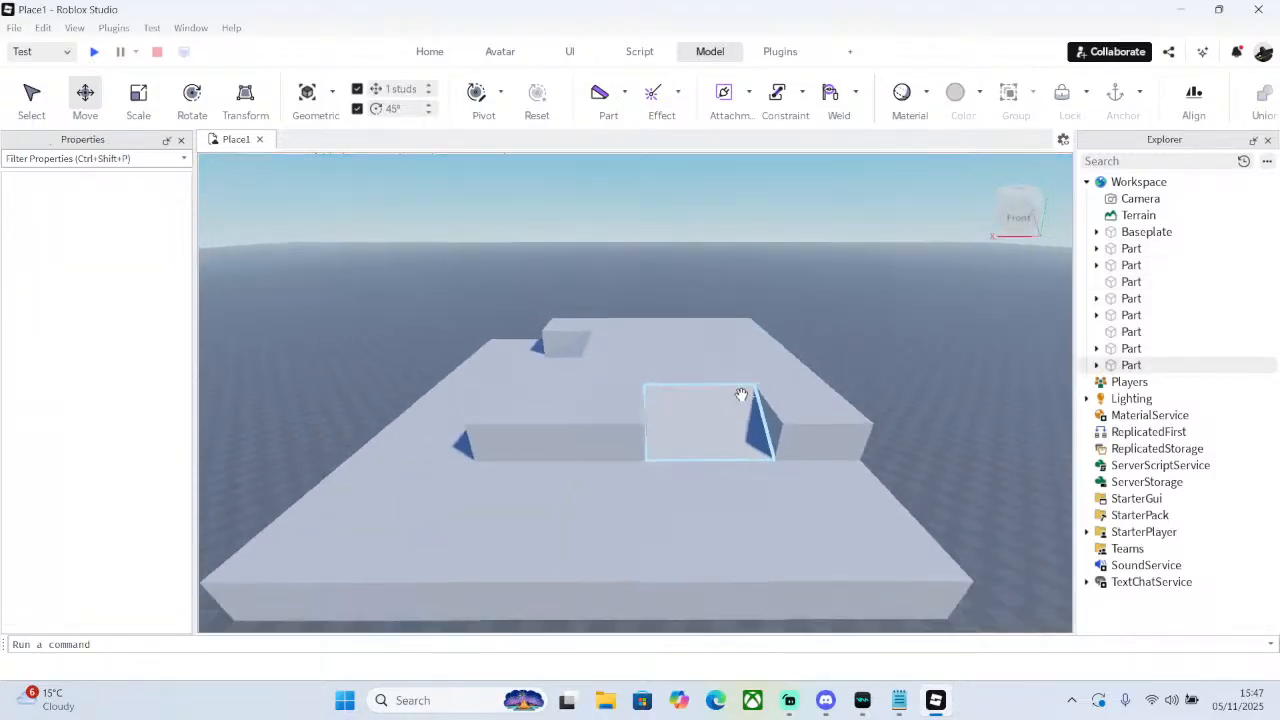
pyautogui.scroll(-3, 737, 403)
pyautogui.scroll(5, 709, 466)
pyautogui.moveTo(709, 466); pyautogui.dragTo(586, 251, button='right')
pyautogui.scroll(-5, 552, 409)
pyautogui.moveTo(688, 339); pyautogui.dragTo(720, 348, button='right')
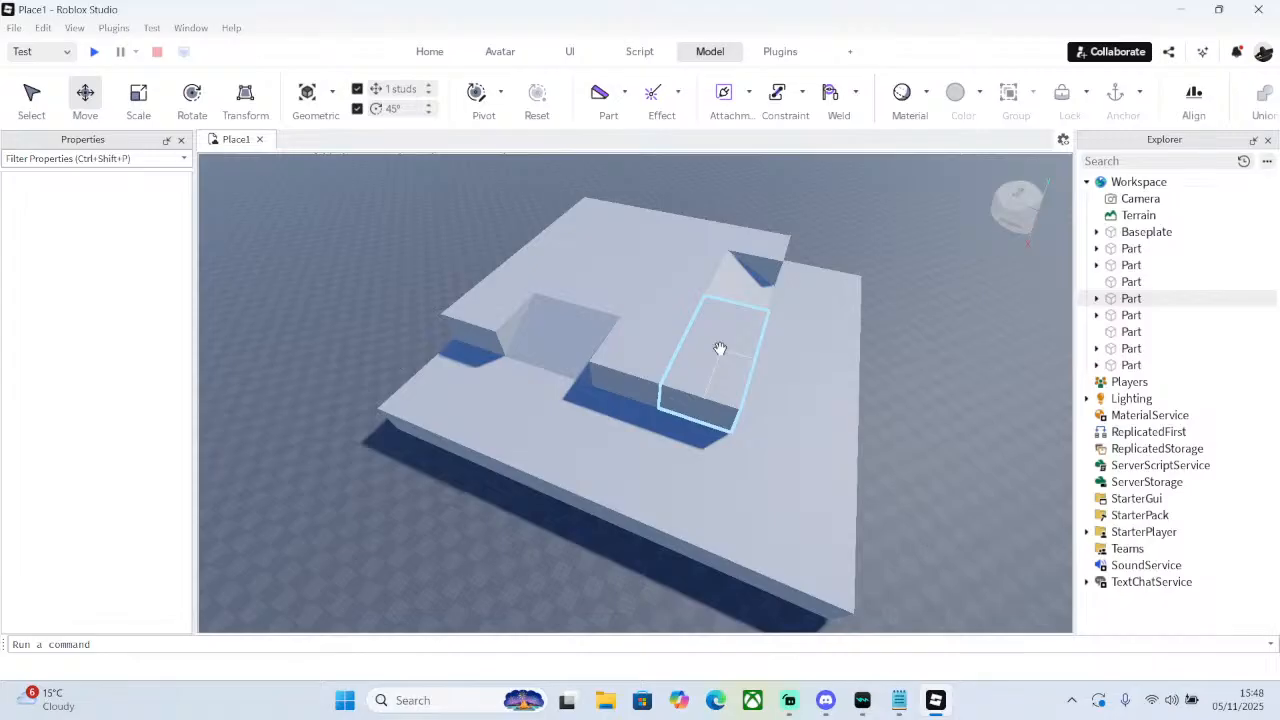
# - Shrink the large base slab to a 40 by 10 by 40 corner block at position 60, 5, -18
pyautogui.moveTo(720, 425); pyautogui.dragTo(711, 420, button='right')
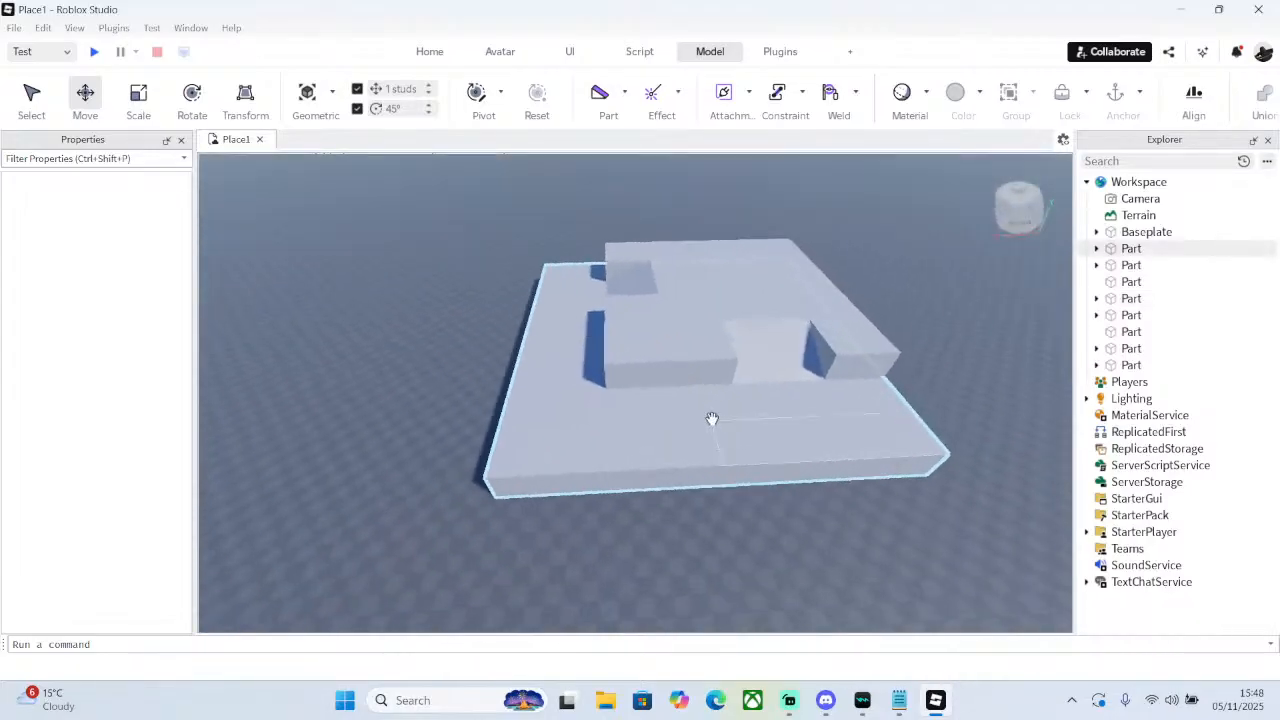
pyautogui.click(639, 370)
pyautogui.click(138, 100)
pyautogui.moveTo(606, 277); pyautogui.dragTo(606, 274, button='right')
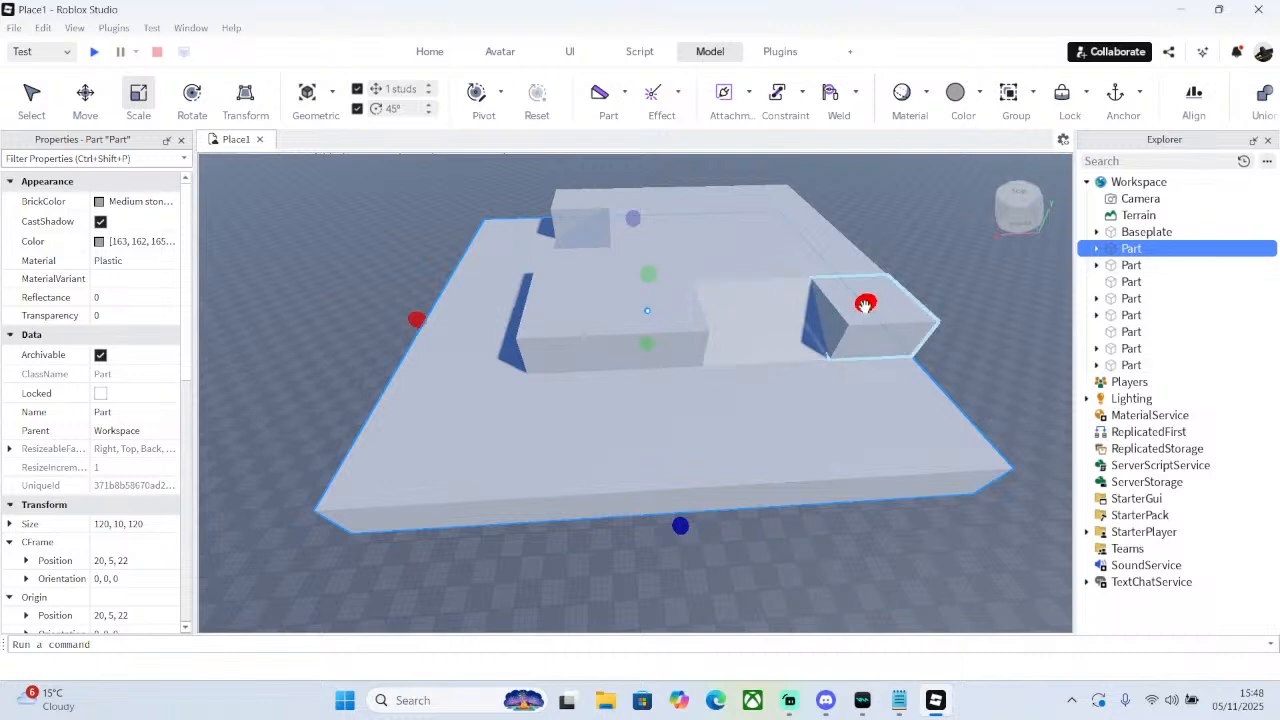
pyautogui.moveTo(866, 299); pyautogui.dragTo(604, 297)
pyautogui.moveTo(604, 297); pyautogui.dragTo(455, 321, button='right')
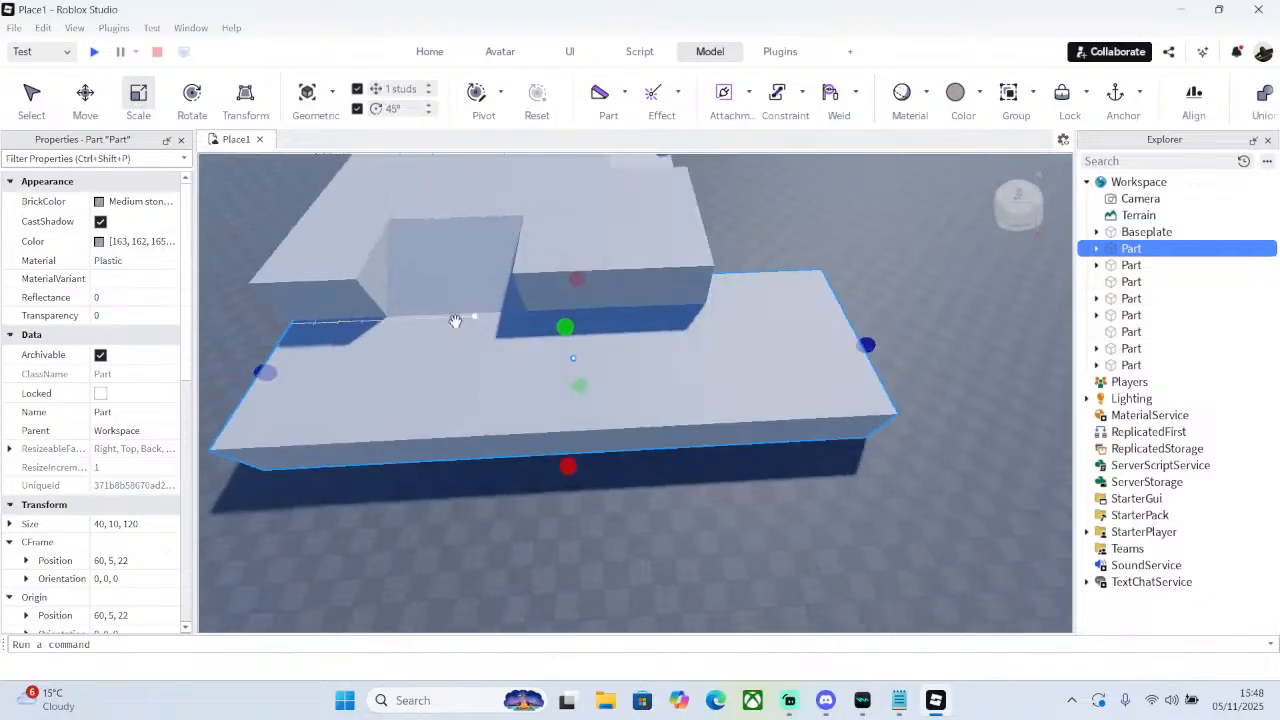
pyautogui.moveTo(280, 372); pyautogui.dragTo(643, 363)
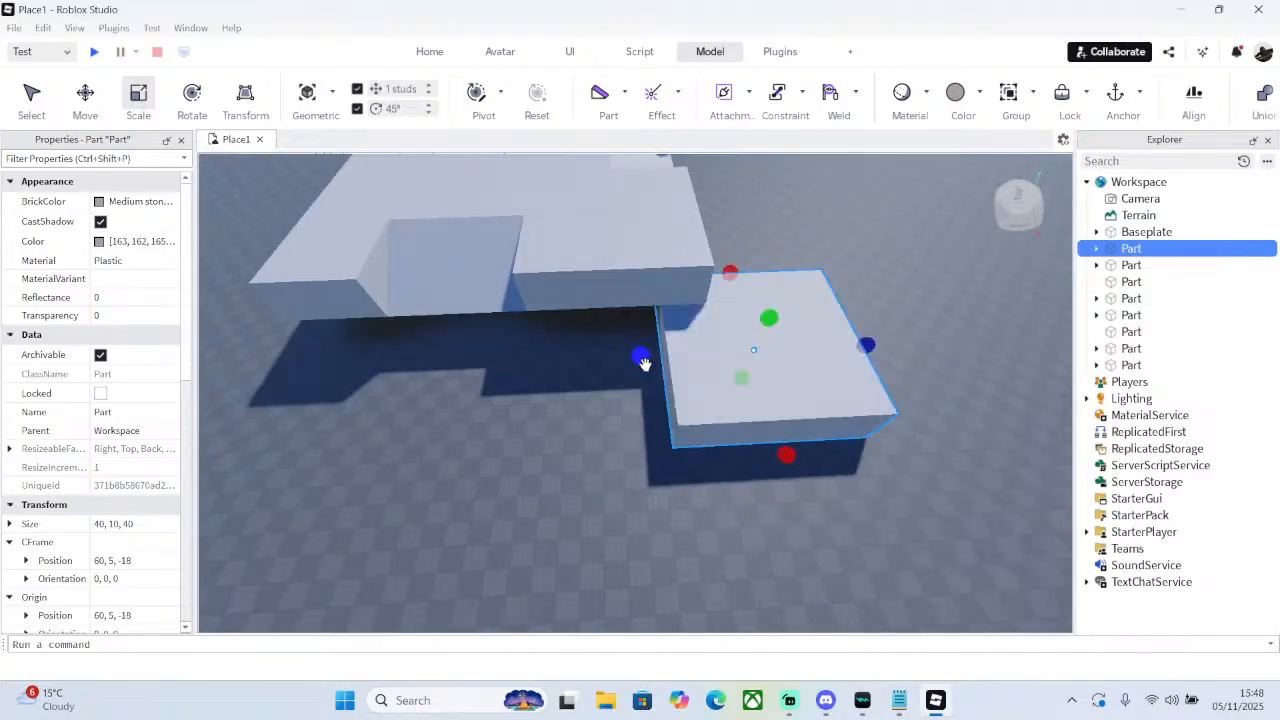
# - Duplicate the 40 by 10 by 40 corner block and move the copy 60 studs along the base to position 60, 5, 42
pyautogui.rightClick(768, 302)
pyautogui.click(795, 118)
pyautogui.click(100, 98)
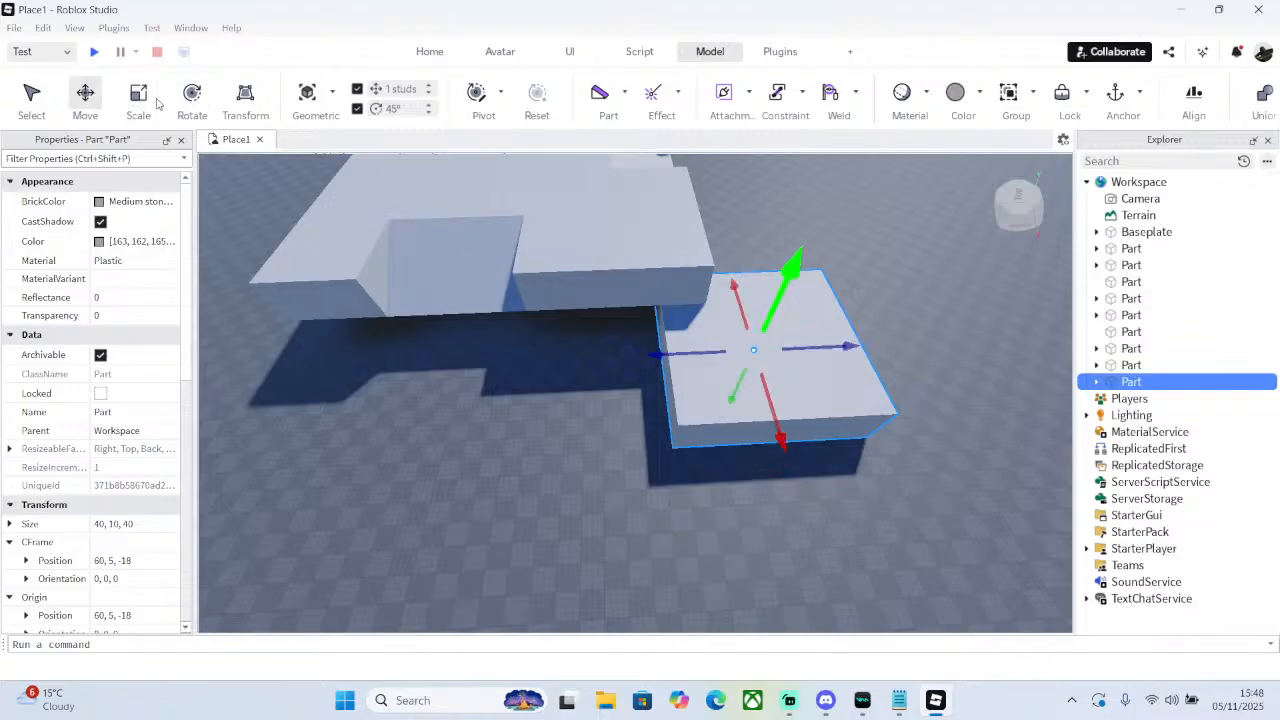
pyautogui.moveTo(866, 360); pyautogui.dragTo(573, 333)
pyautogui.moveTo(573, 333); pyautogui.dragTo(572, 334, button='right')
pyautogui.press('a')
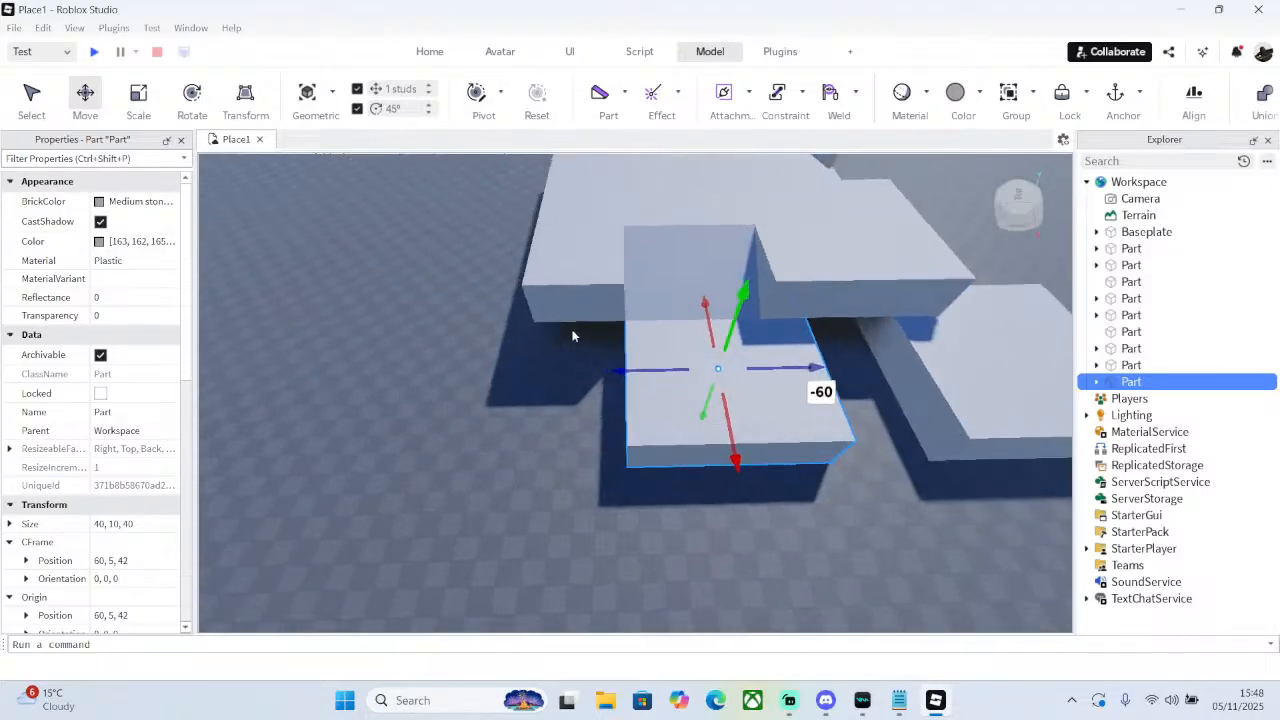
# - Scale the copied base block to 120 by 10 by 60 studs at position 20, 5, 52, flush with the upper level's far edges
pyautogui.click(138, 95)
pyautogui.moveTo(603, 356); pyautogui.dragTo(508, 364)
pyautogui.moveTo(770, 348); pyautogui.dragTo(770, 348, button='right')
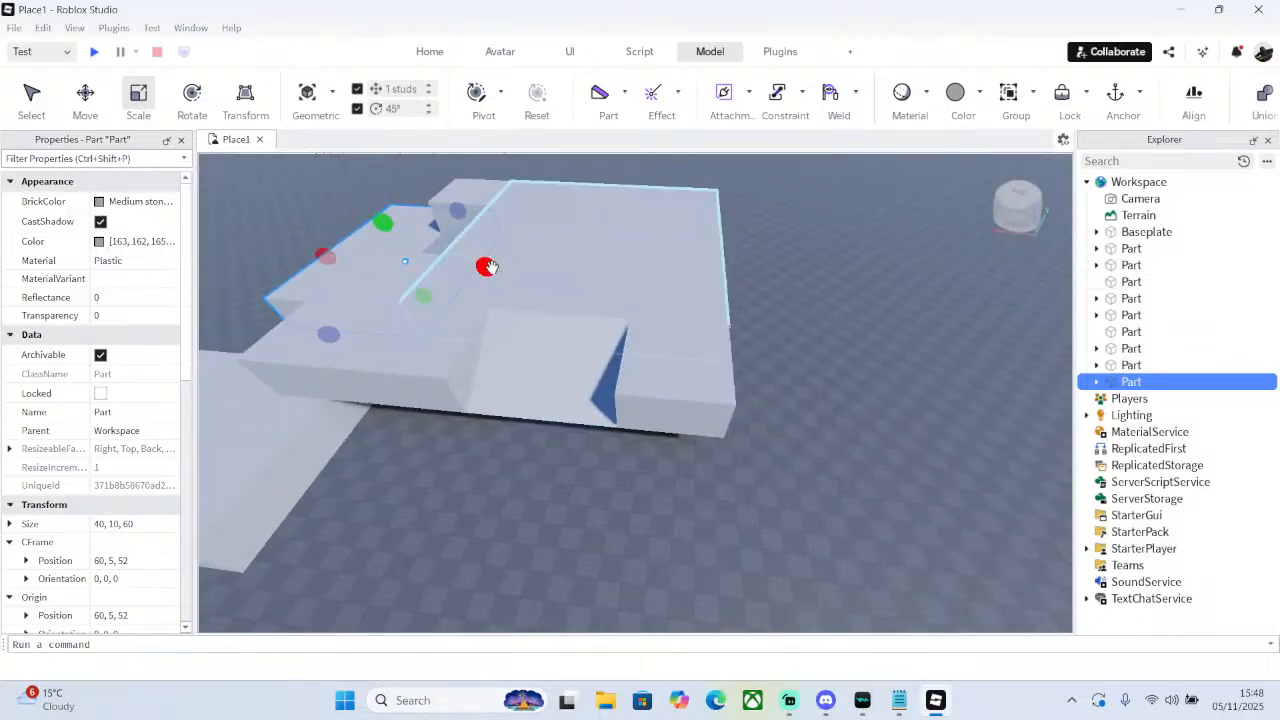
pyautogui.moveTo(488, 266); pyautogui.dragTo(738, 324)
pyautogui.moveTo(738, 324); pyautogui.dragTo(738, 325, button='right')
pyautogui.scroll(5, 738, 328)
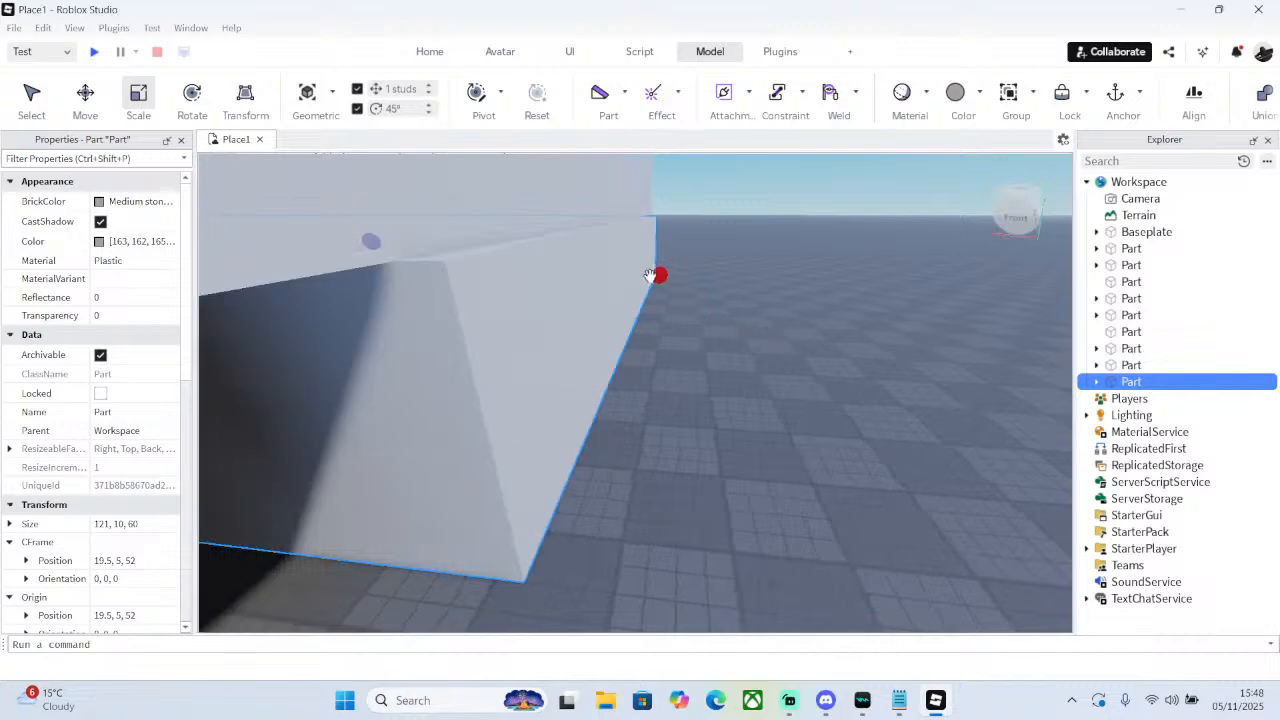
pyautogui.moveTo(652, 277); pyautogui.dragTo(642, 276)
pyautogui.scroll(-10, 642, 276)
pyautogui.scroll(5, 642, 276)
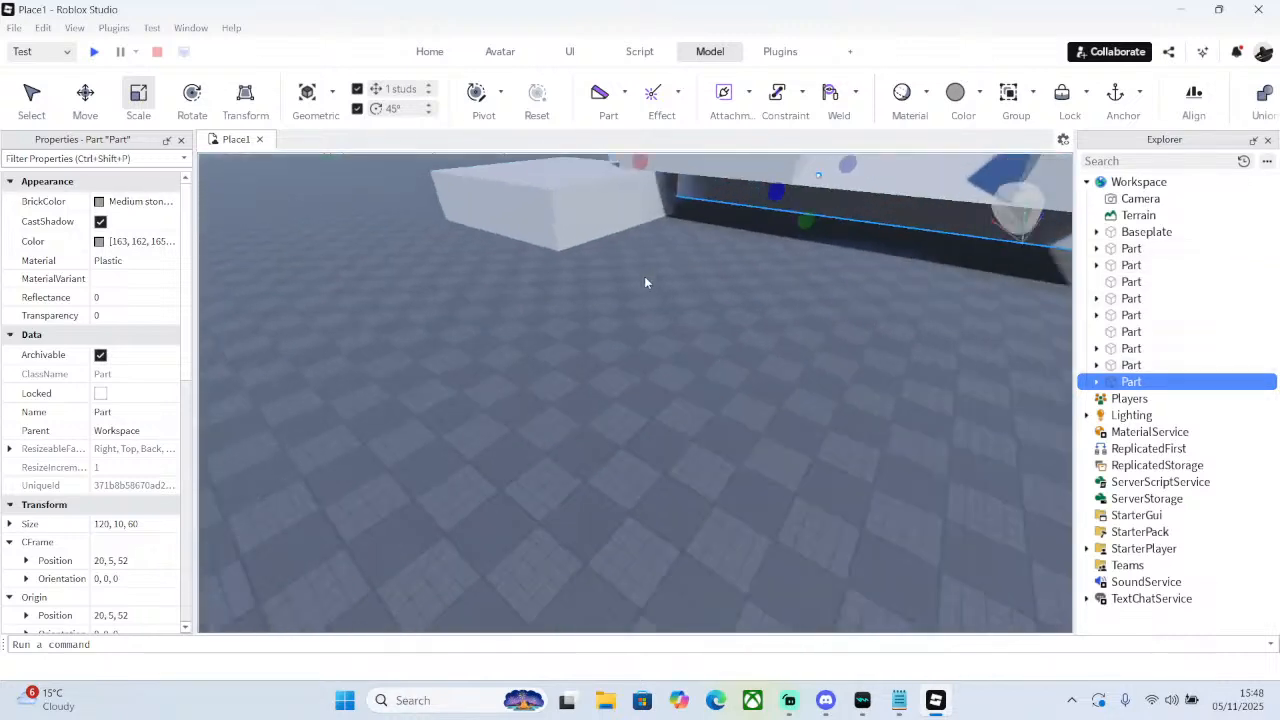
pyautogui.scroll(-6, 642, 276)
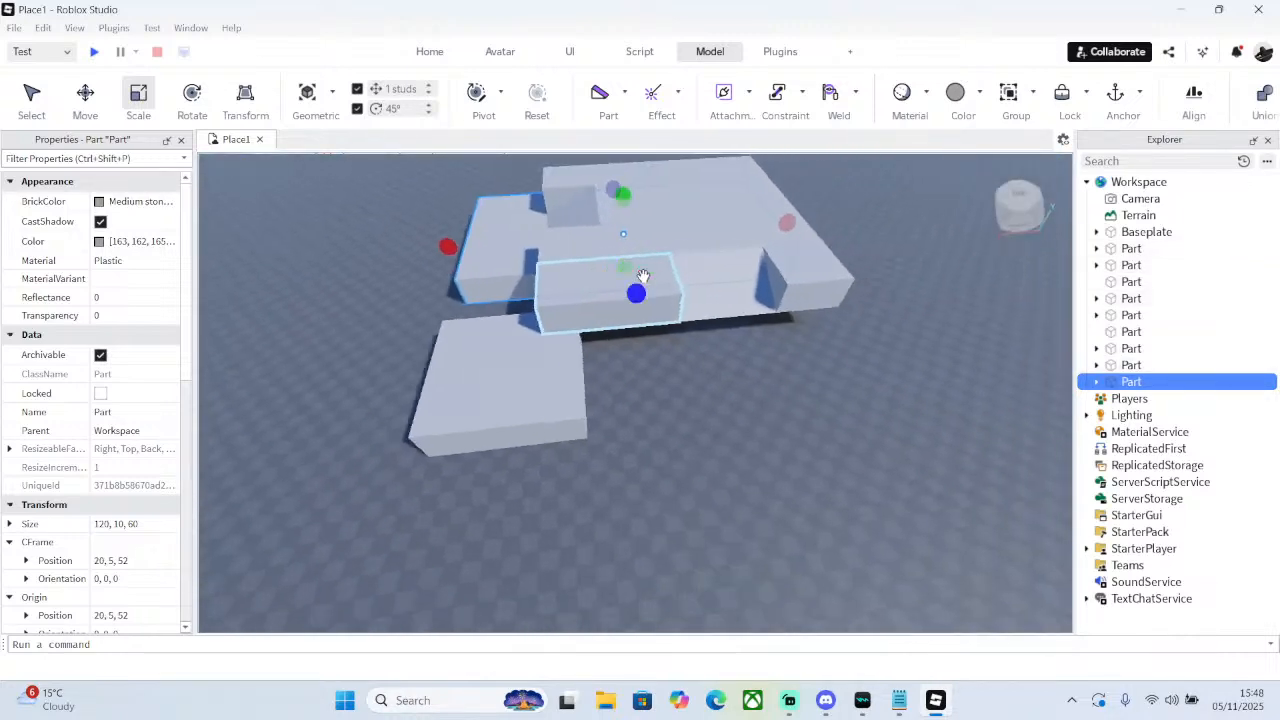
# - Narrow the 40 by 10 by 40 corner block to 20 by 10 by 40 studs, keeping its outer half at position 70, 5, -18
pyautogui.click(549, 358)
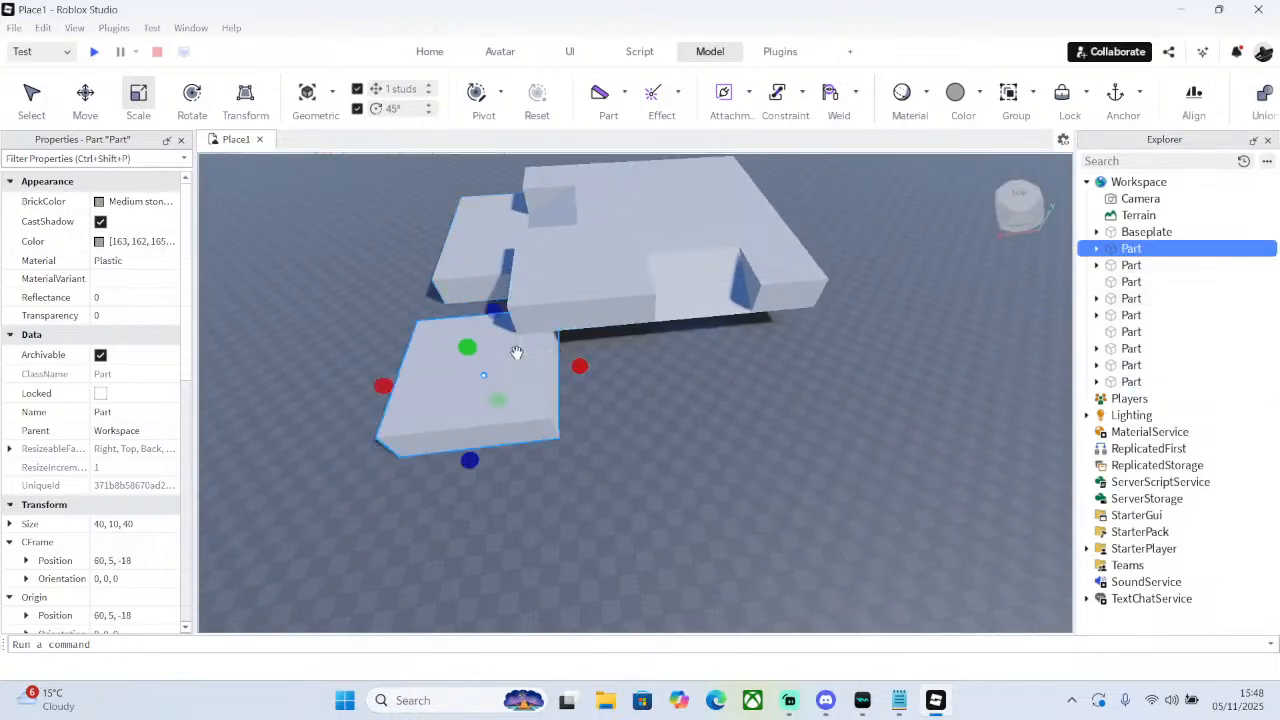
pyautogui.rightClick(516, 353)
pyautogui.moveTo(450, 363); pyautogui.dragTo(585, 323, button='right')
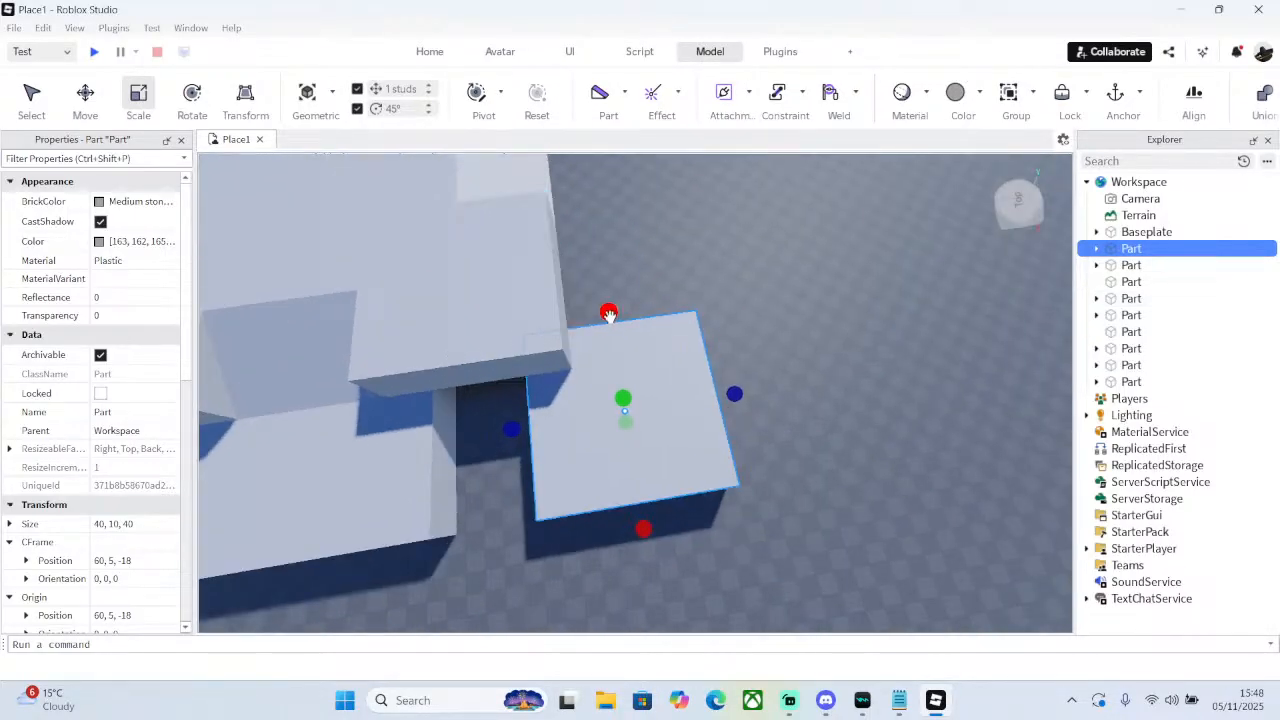
pyautogui.moveTo(609, 313); pyautogui.dragTo(621, 388)
# - Duplicate the 20 by 10 by 40 block and move the copy 20 studs inward to position 50, 5, -18
pyautogui.rightClick(640, 425)
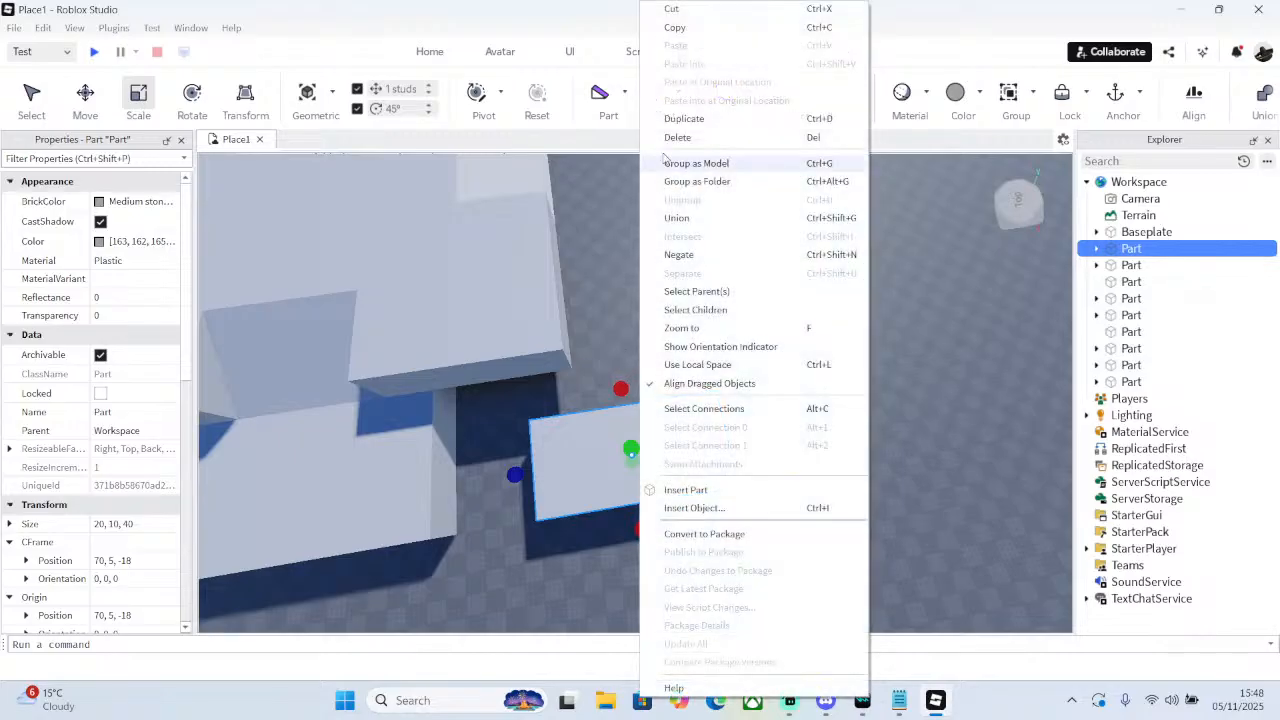
pyautogui.click(681, 124)
pyautogui.click(95, 110)
pyautogui.click(102, 108)
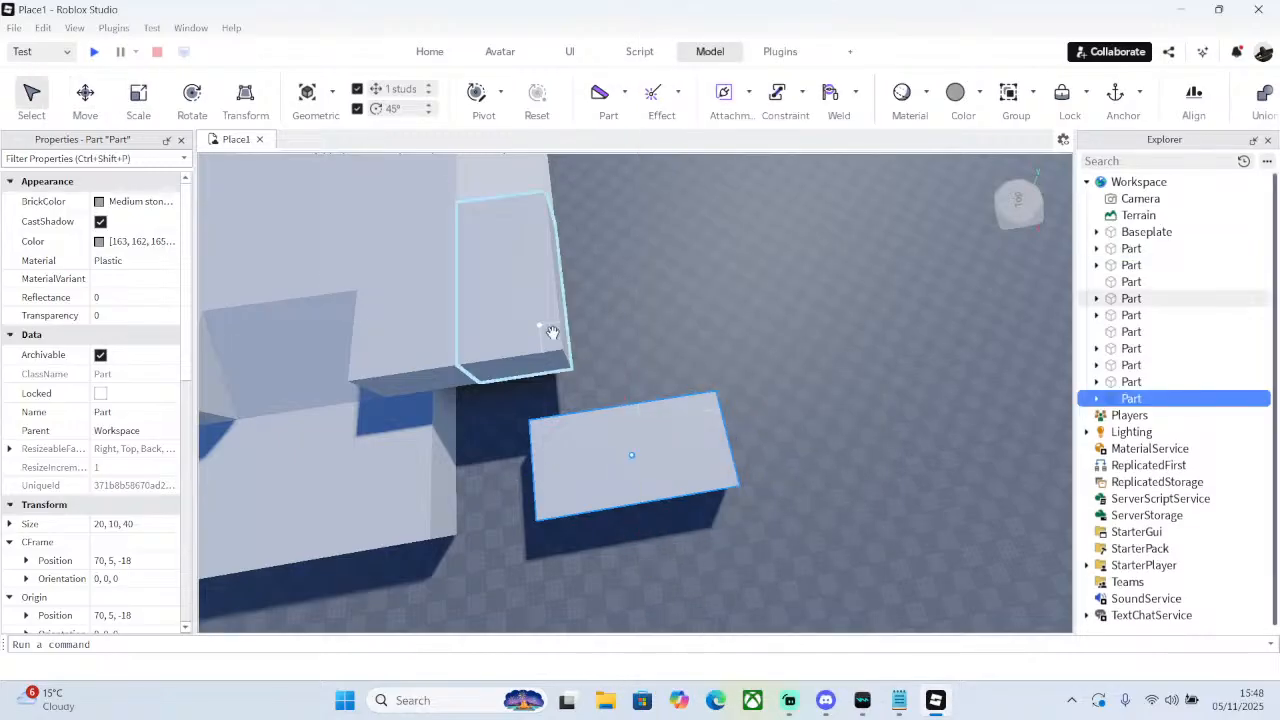
pyautogui.click(87, 108)
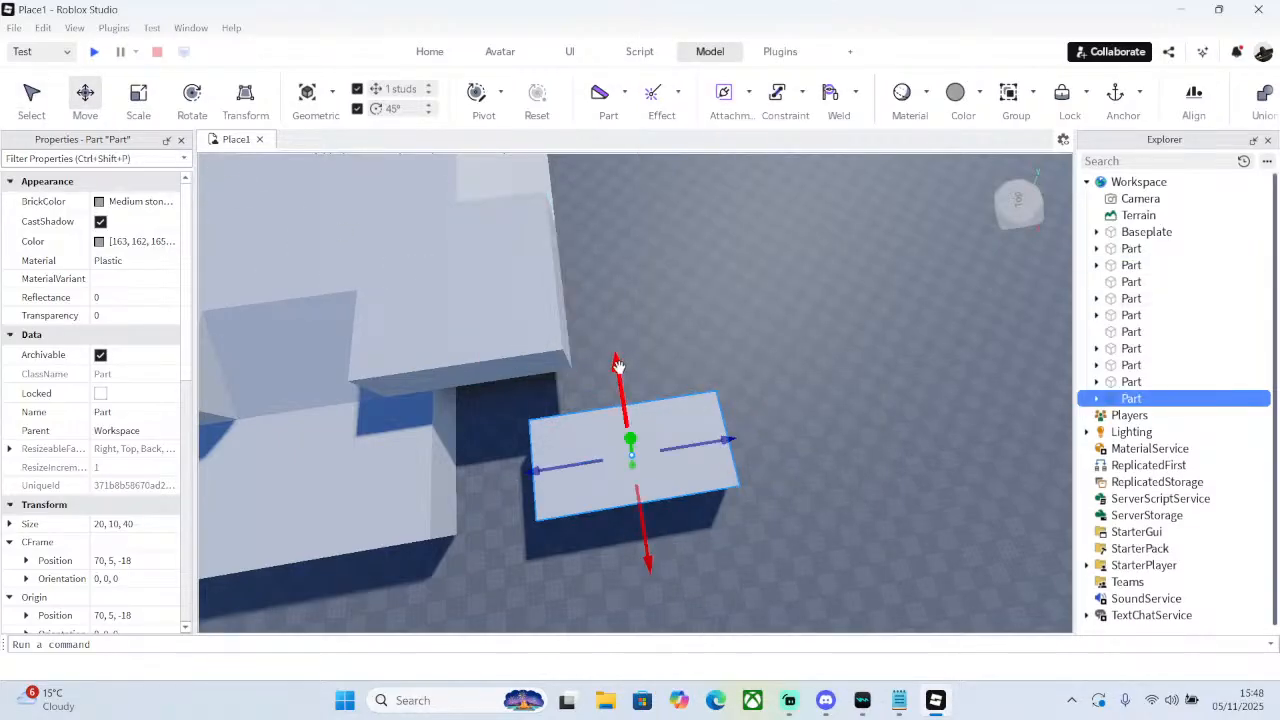
pyautogui.moveTo(617, 362); pyautogui.dragTo(579, 287)
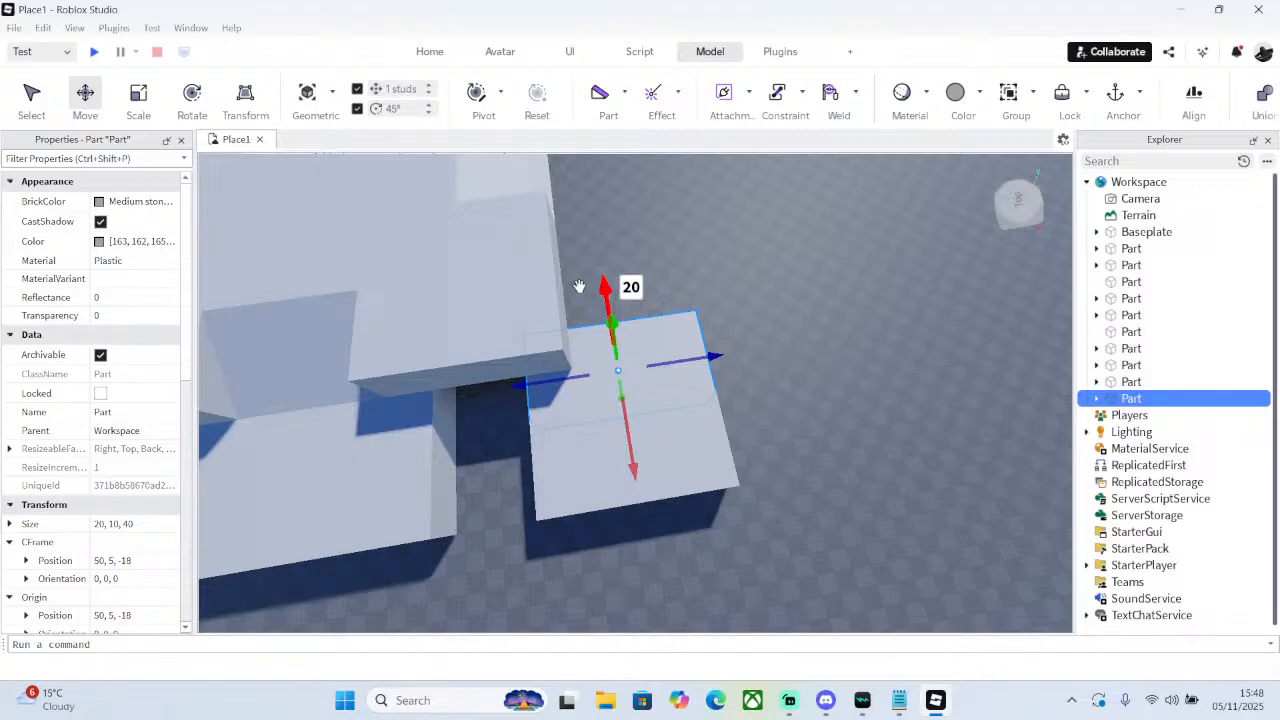
# - Lengthen the copied block to 20 by 10 by 60 studs toward the large base part, at position 50, 5, -8
pyautogui.click(136, 104)
pyautogui.moveTo(508, 383); pyautogui.dragTo(420, 387)
pyautogui.moveTo(824, 423); pyautogui.dragTo(824, 422, button='right')
pyautogui.moveTo(642, 431); pyautogui.dragTo(642, 431, button='right')
# - Duplicate the 20 by 10 by 60 block and scale the copy to 80 by 10 by 40 studs at position 0, 5, 2
pyautogui.rightClick(613, 449)
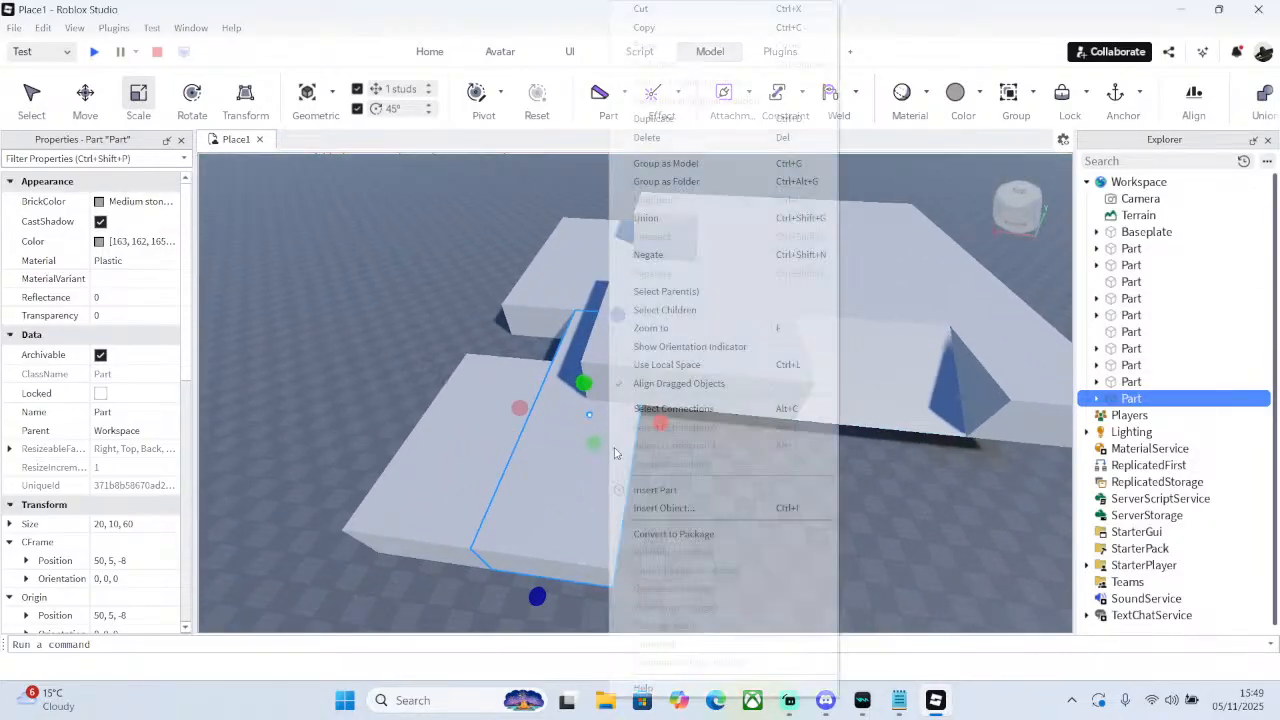
pyautogui.click(654, 118)
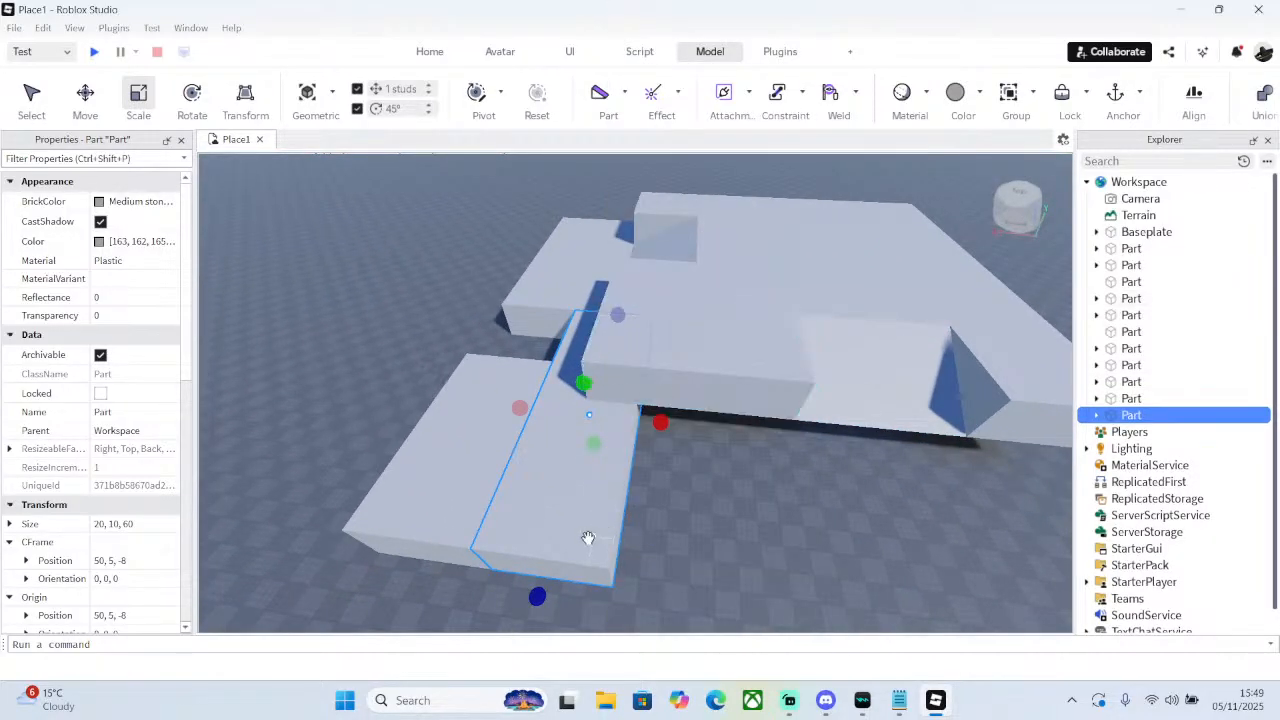
pyautogui.scroll(-1, 604, 528)
pyautogui.moveTo(606, 526); pyautogui.dragTo(604, 528, button='right')
pyautogui.moveTo(555, 512); pyautogui.dragTo(572, 430)
pyautogui.moveTo(643, 346); pyautogui.dragTo(933, 356)
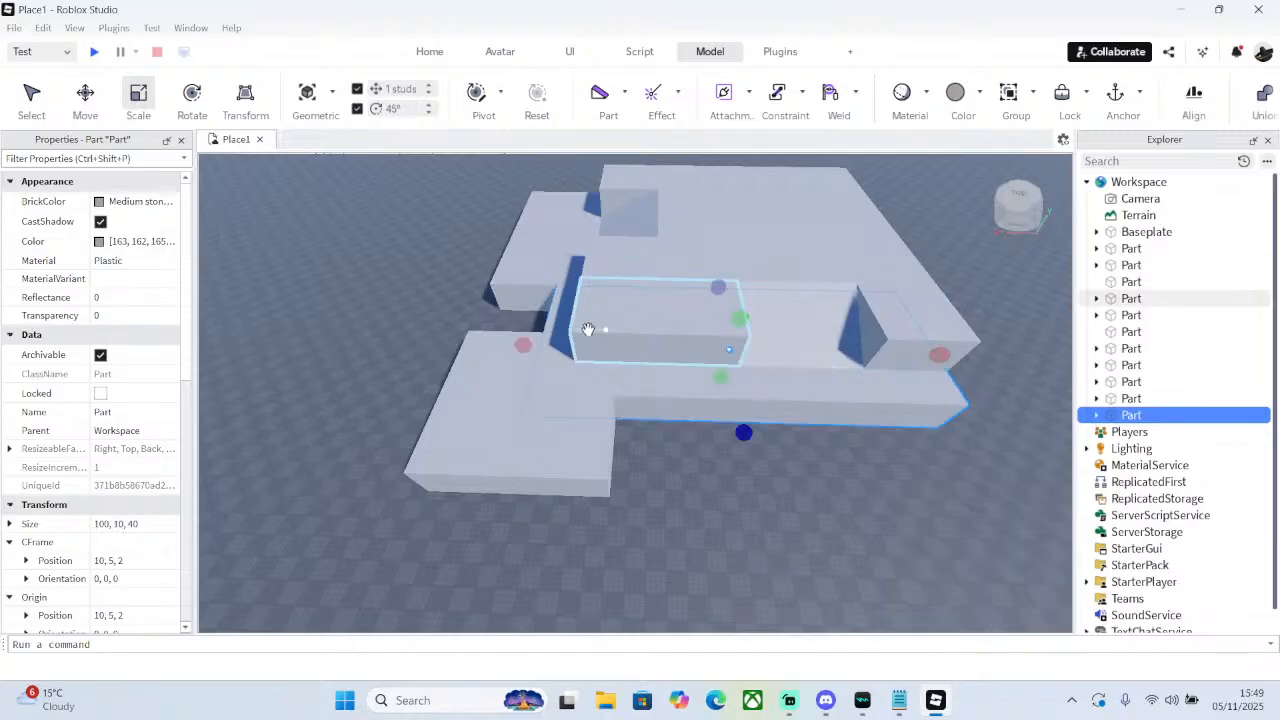
pyautogui.moveTo(532, 347); pyautogui.dragTo(627, 364)
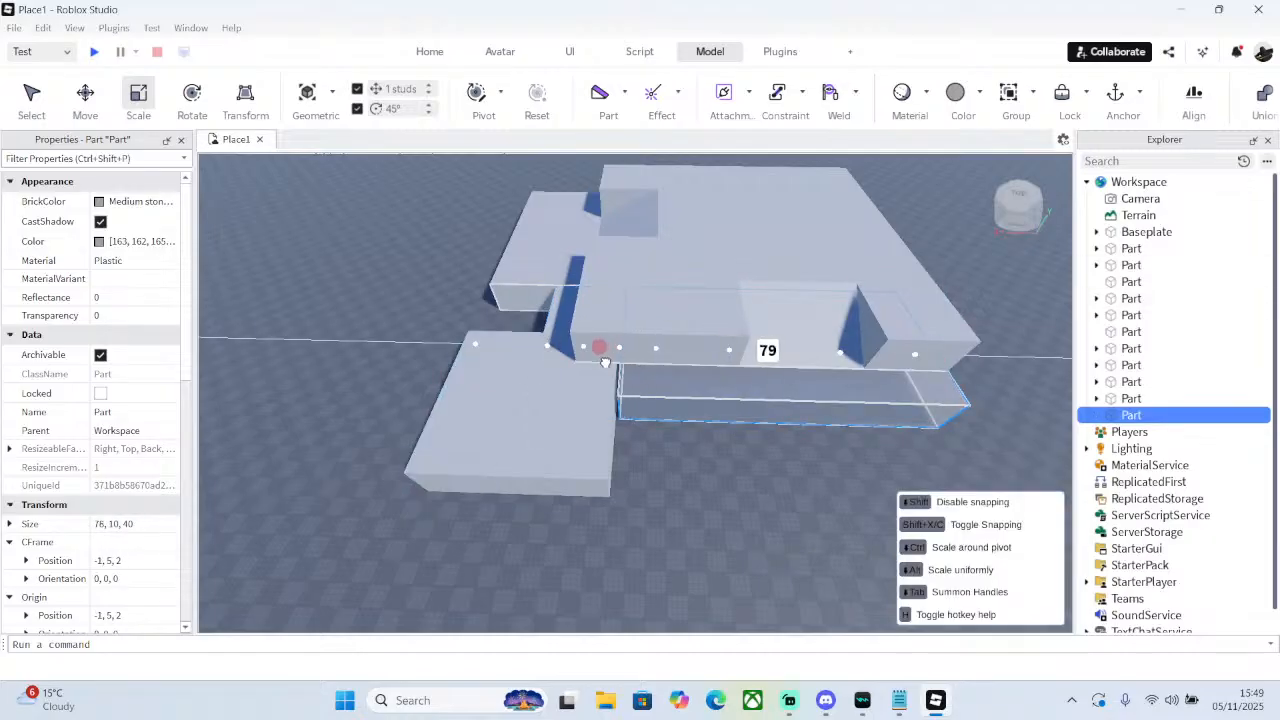
pyautogui.moveTo(603, 362); pyautogui.dragTo(603, 362)
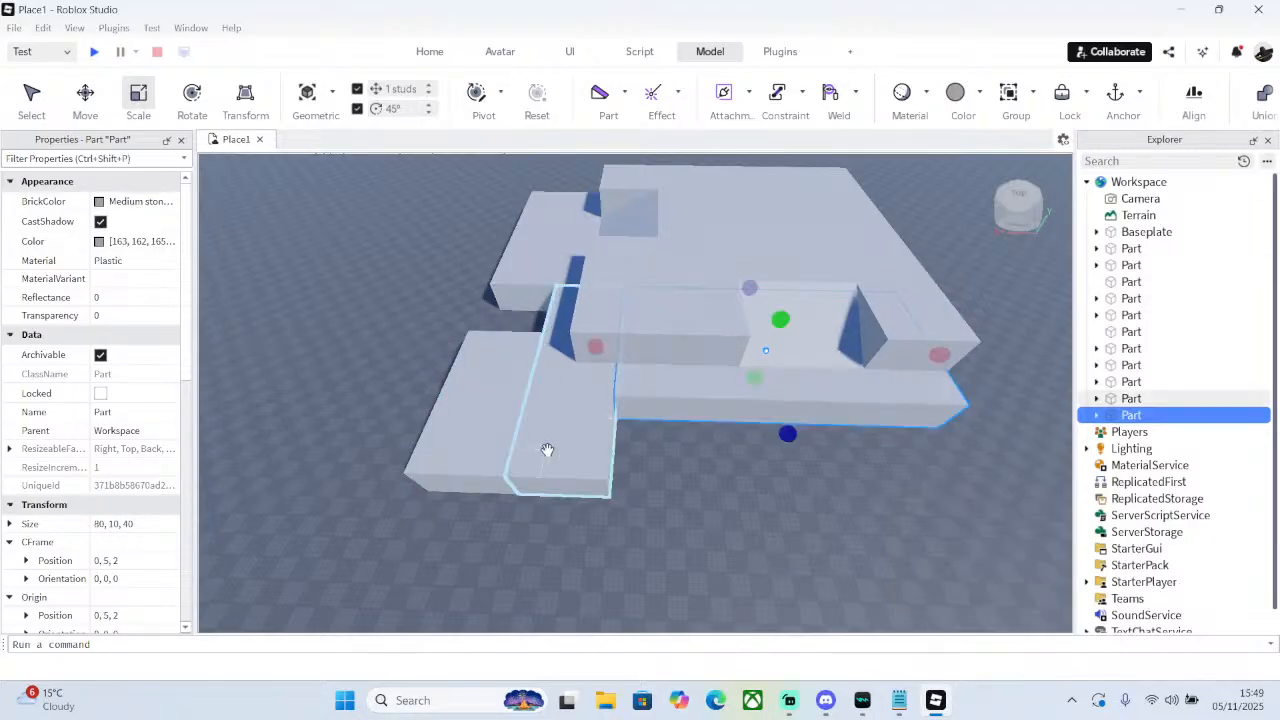
# - Duplicate the 80 by 10 by 40 block and stretch the copy outward to 80 by 10 by 60 studs
pyautogui.rightClick(567, 431)
pyautogui.click(846, 380)
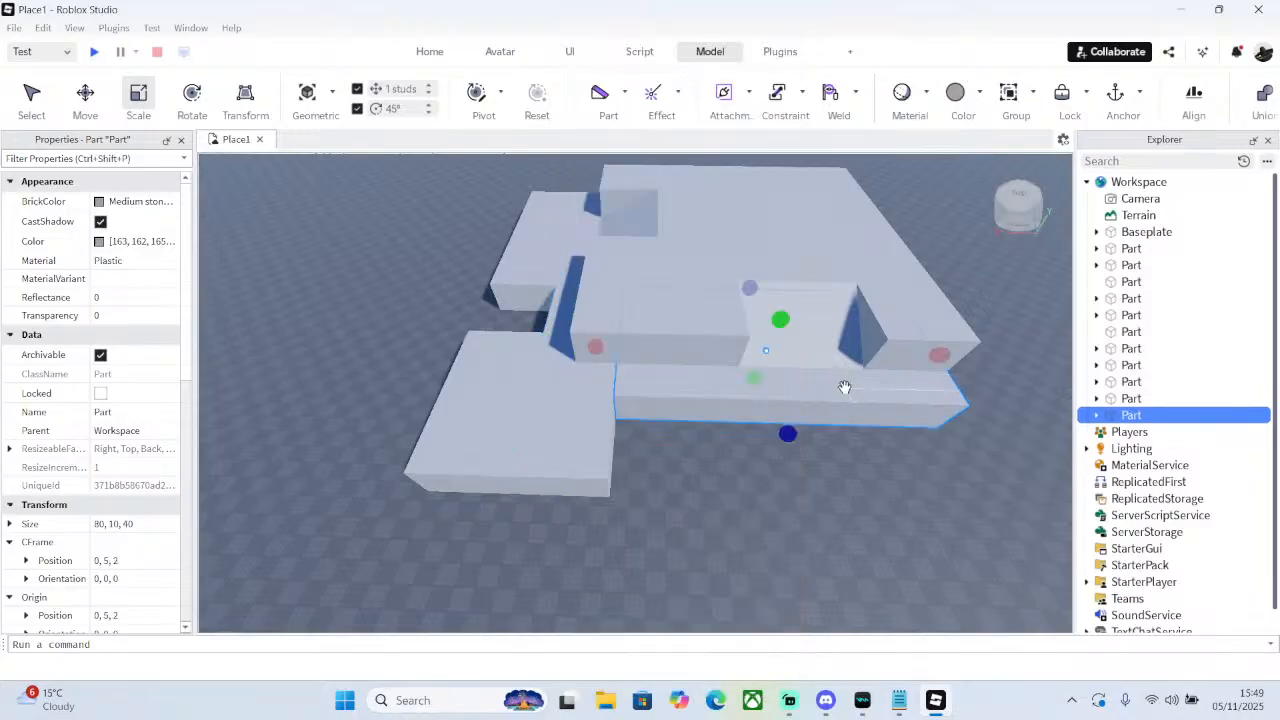
pyautogui.rightClick(846, 380)
pyautogui.click(888, 119)
pyautogui.moveTo(787, 432); pyautogui.dragTo(788, 521)
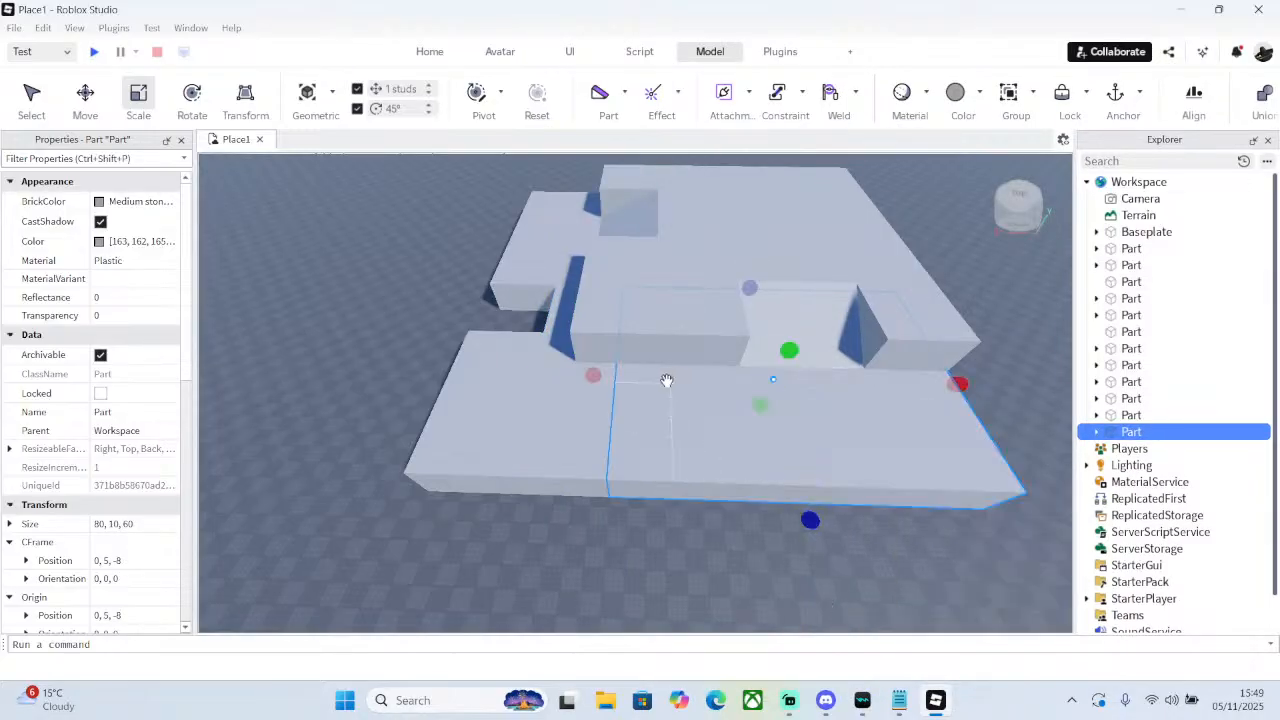
# - Trim the copy to 60 by 10 by 20 studs at position -10, 5, -28, leaving a gap beside the neighbouring block
pyautogui.moveTo(594, 372); pyautogui.dragTo(670, 375)
pyautogui.moveTo(783, 291); pyautogui.dragTo(777, 412)
pyautogui.moveTo(674, 443)
pyautogui.mouseDown()
pyautogui.moveTo(579, 440)
pyautogui.moveTo(665, 428)
pyautogui.mouseUp()
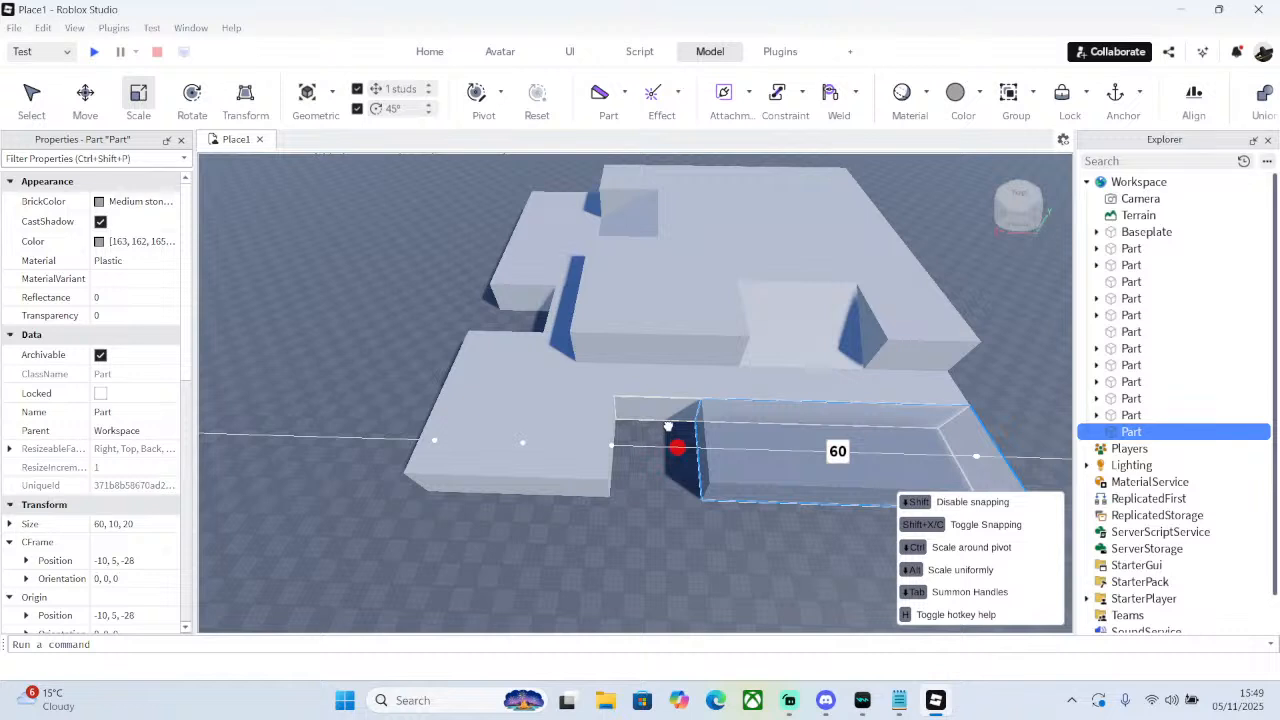
pyautogui.moveTo(668, 427); pyautogui.dragTo(670, 432)
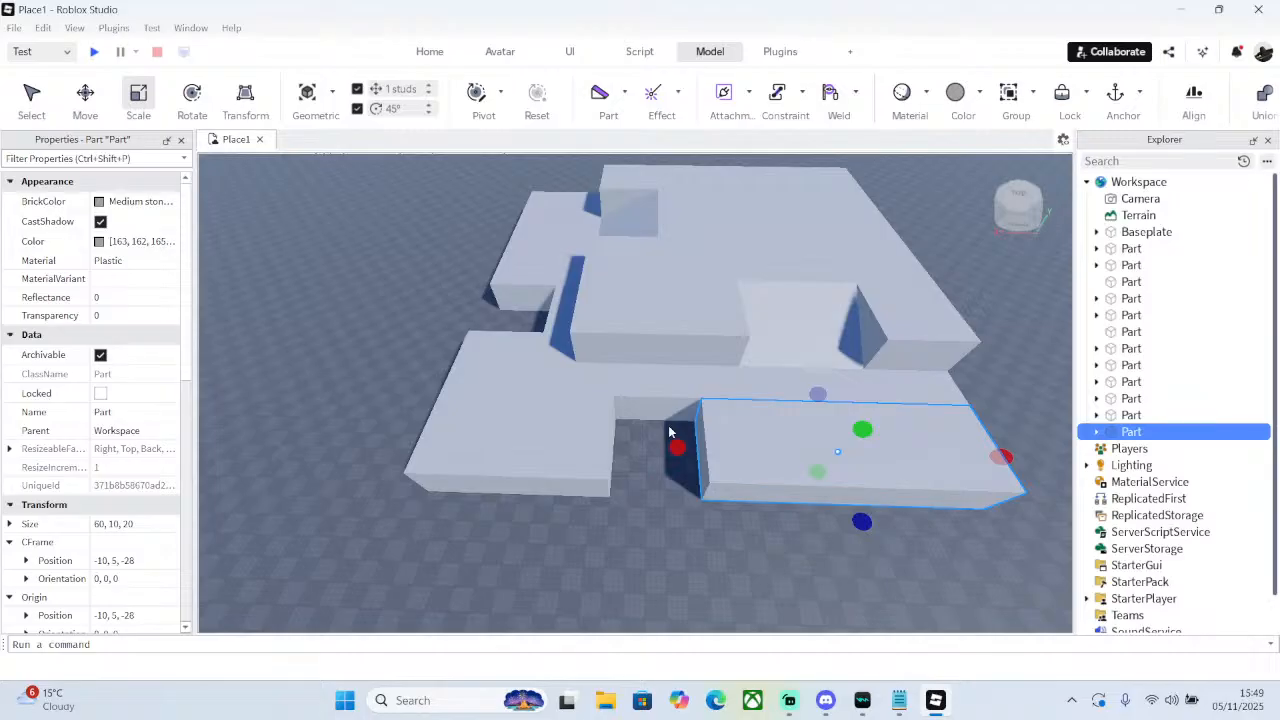
# - Duplicate the 30 by 10 by 20 wedge ramp and move the copy to ground level at position 91, 5, 13, outside the base gap
pyautogui.moveTo(566, 211); pyautogui.dragTo(566, 211, button='right')
pyautogui.click(706, 250)
pyautogui.moveTo(705, 254); pyautogui.dragTo(705, 251, button='right')
pyautogui.rightClick(516, 320)
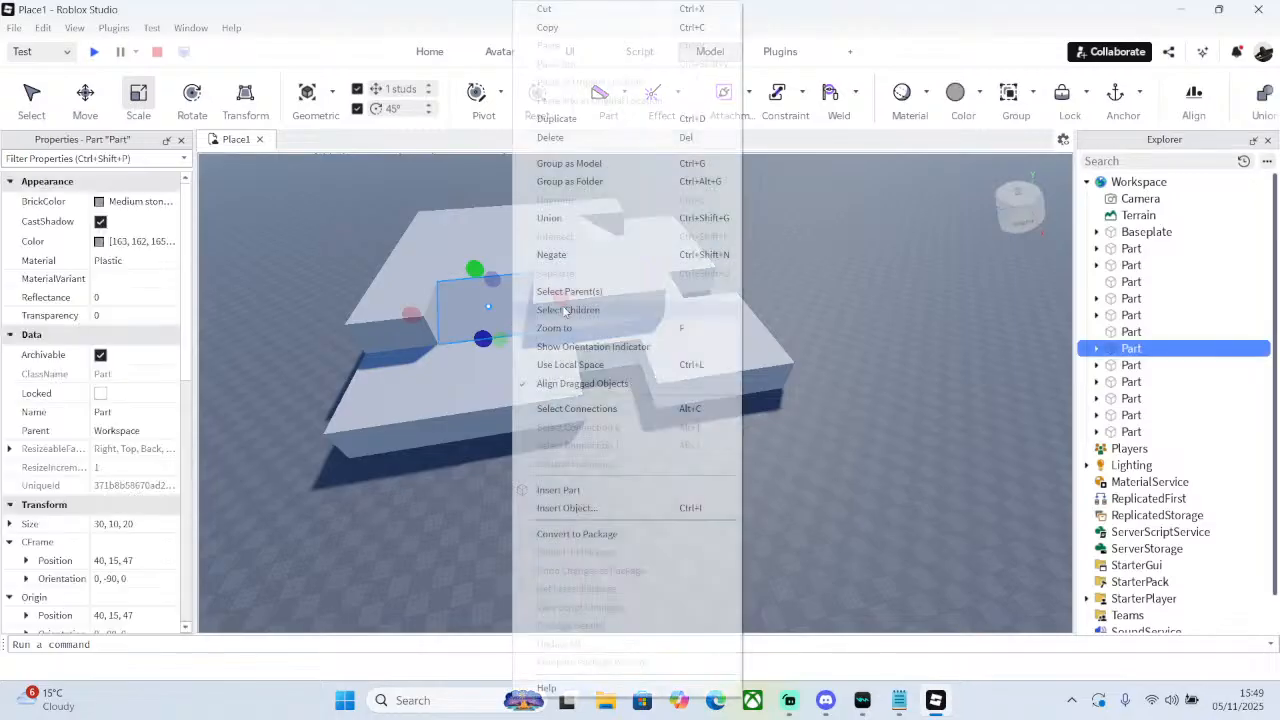
pyautogui.click(557, 118)
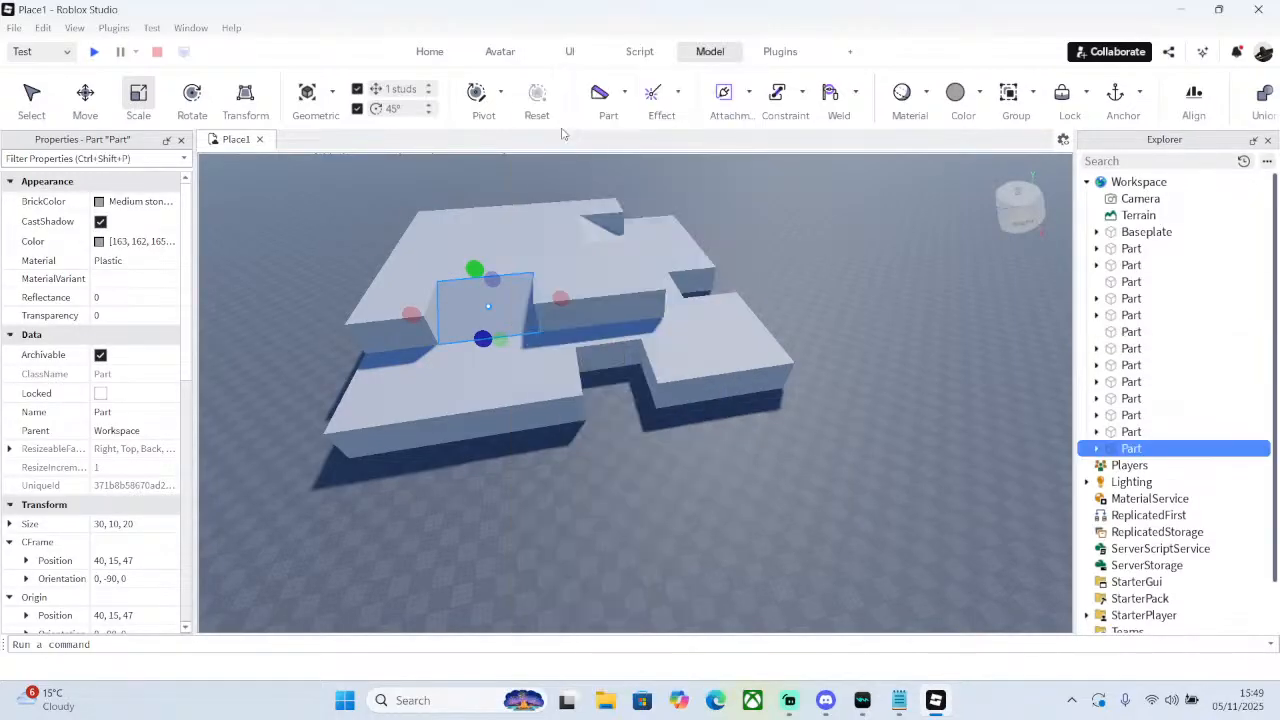
pyautogui.click(95, 95)
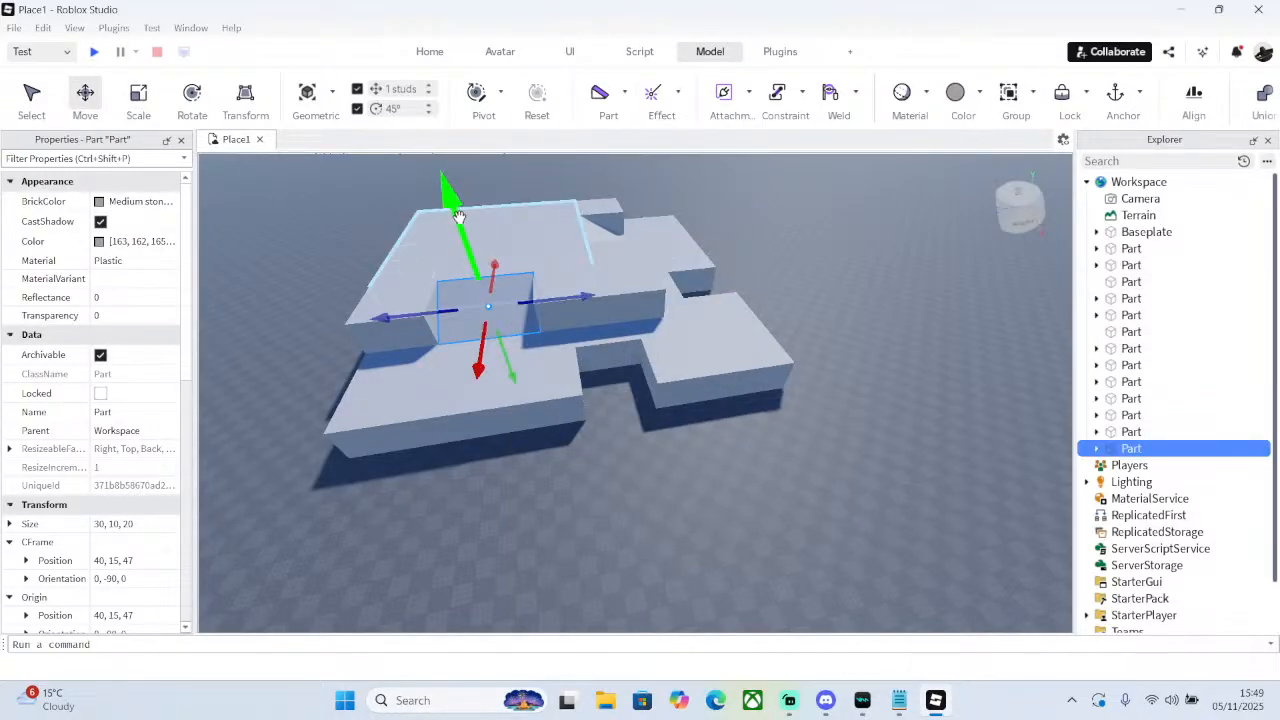
pyautogui.moveTo(450, 197); pyautogui.dragTo(465, 270)
pyautogui.moveTo(495, 412); pyautogui.dragTo(488, 556)
pyautogui.moveTo(476, 425); pyautogui.dragTo(459, 412)
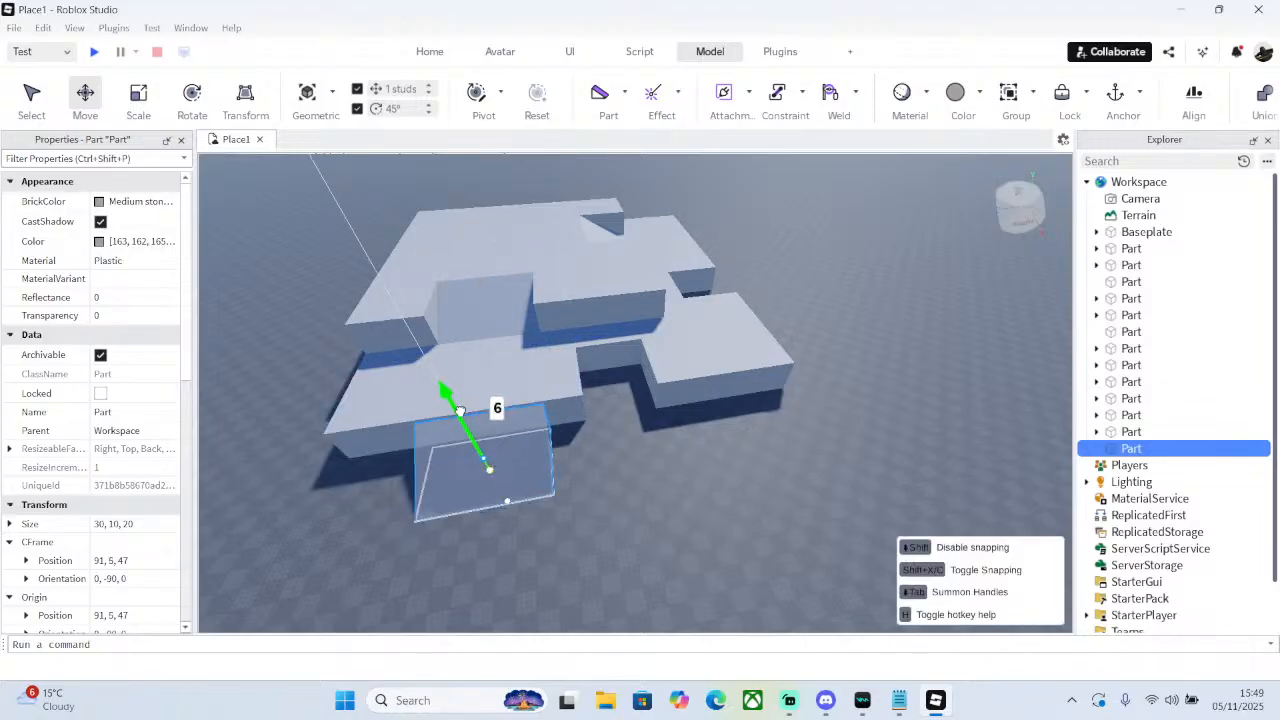
pyautogui.moveTo(459, 412); pyautogui.dragTo(460, 411, button='right')
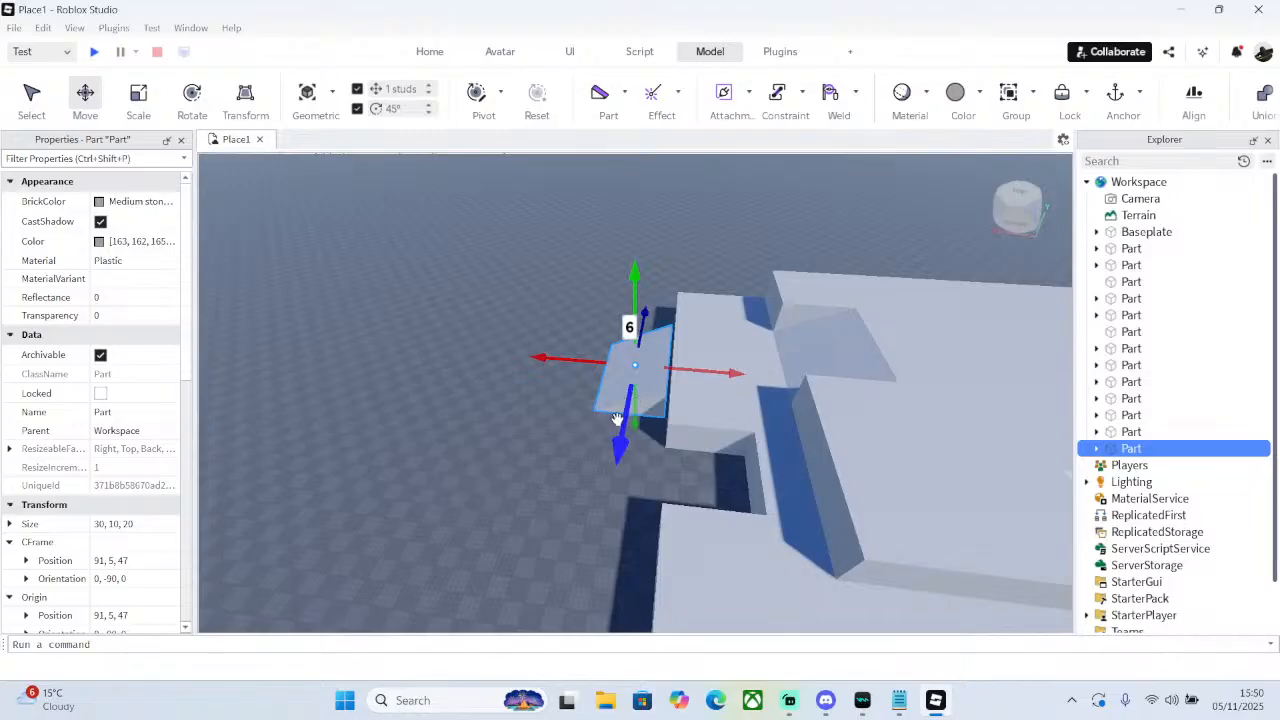
pyautogui.moveTo(617, 418); pyautogui.dragTo(604, 484)
pyautogui.moveTo(602, 489); pyautogui.dragTo(618, 501, button='right')
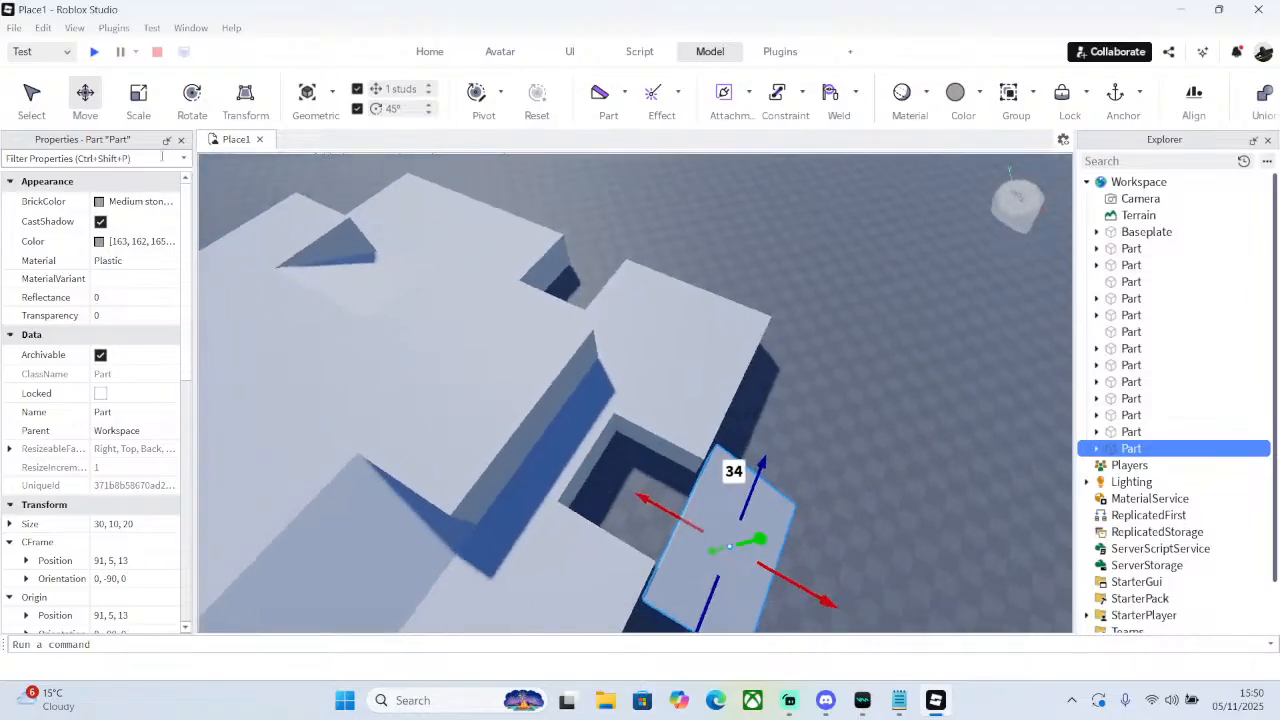
# - Fit the wedge copy into the base gap, scaled to 20 by 10 by 20 studs at position 70, 5, 12
pyautogui.moveTo(424, 210); pyautogui.dragTo(326, 155, button='right')
pyautogui.press('w')
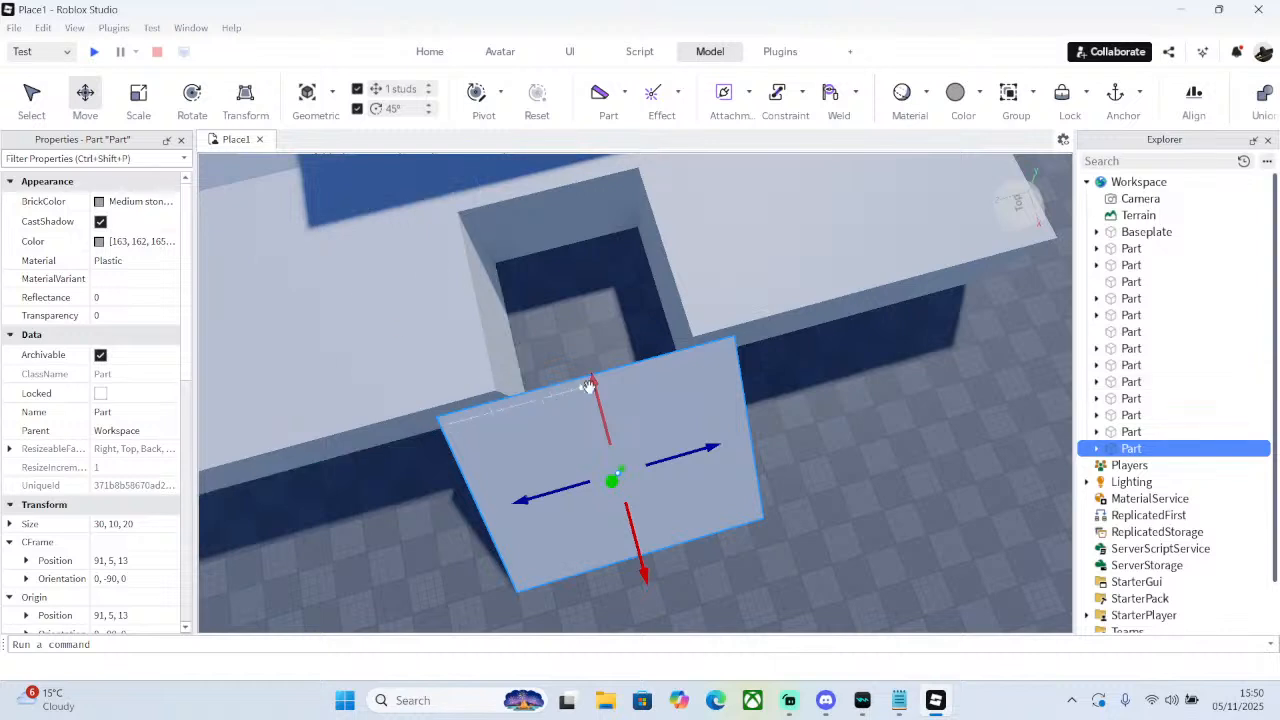
pyautogui.moveTo(589, 386); pyautogui.dragTo(522, 222)
pyautogui.moveTo(432, 339); pyautogui.dragTo(480, 327)
pyautogui.moveTo(716, 260); pyautogui.dragTo(684, 266)
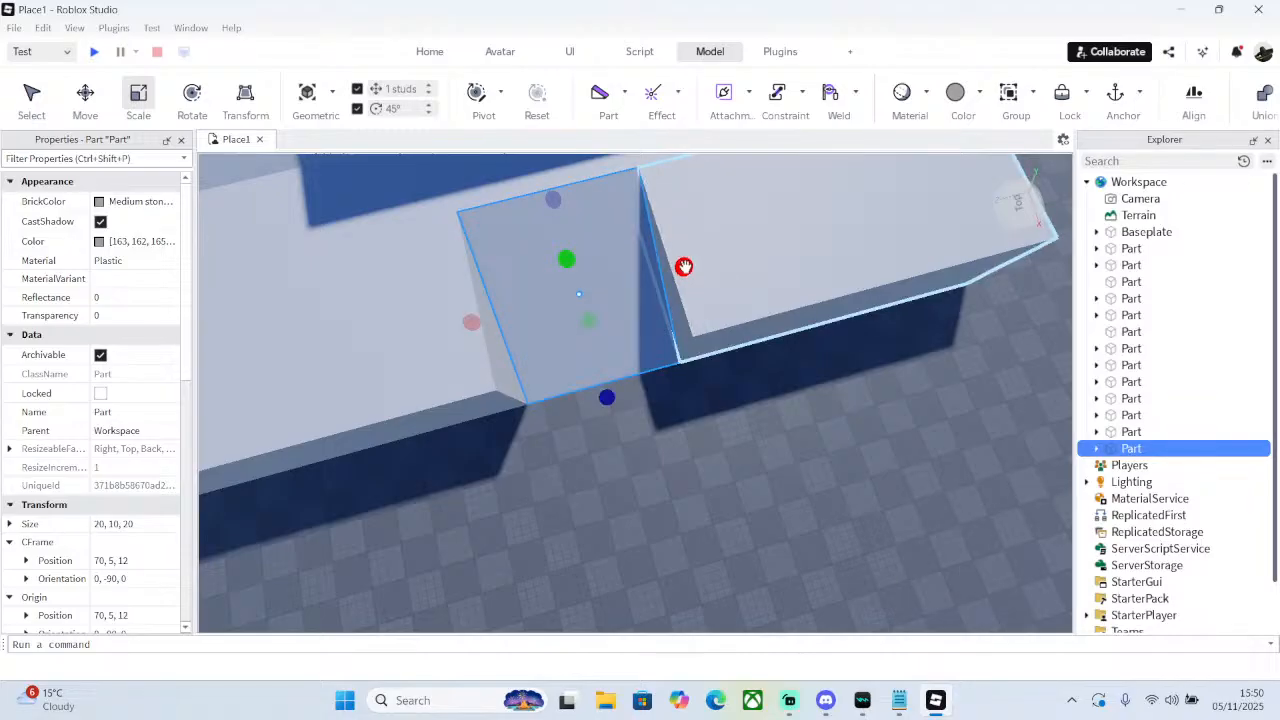
pyautogui.moveTo(714, 311); pyautogui.dragTo(714, 311, button='right')
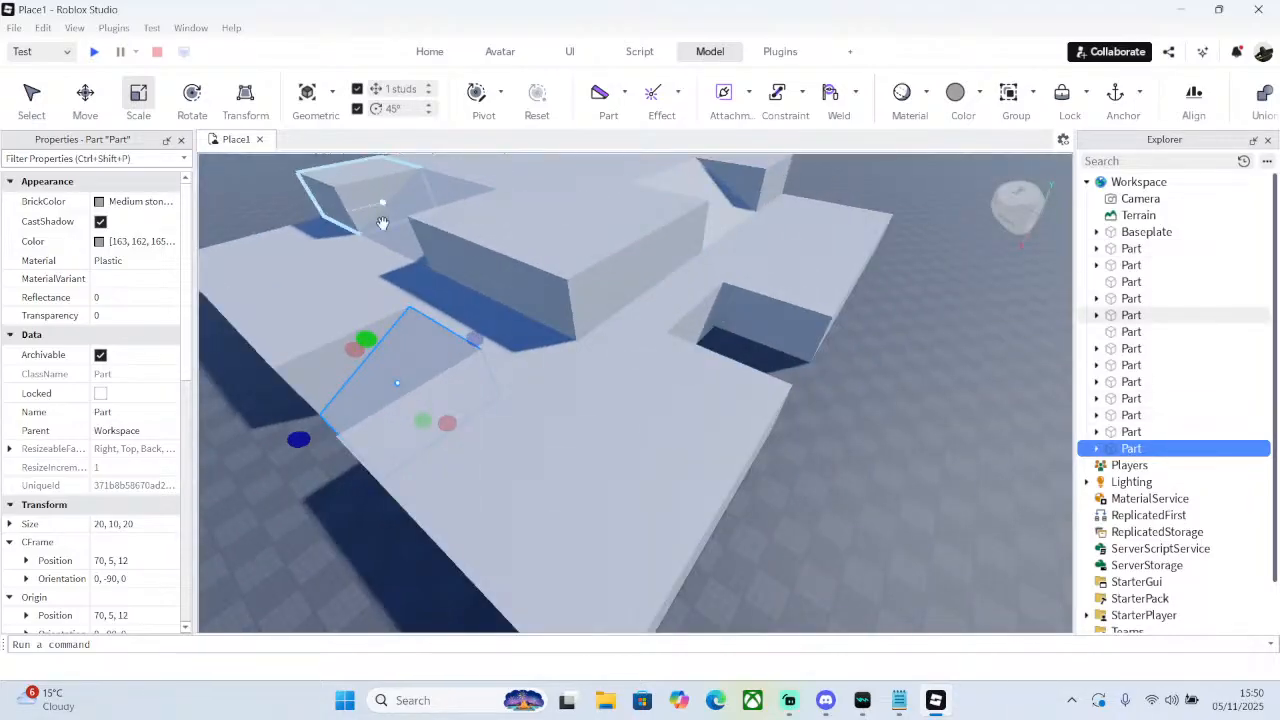
# - Duplicate the 20 by 10 by 20 wedge in place and rotate the copy to orientation 0, 0, 0
pyautogui.rightClick(418, 334)
pyautogui.click(460, 119)
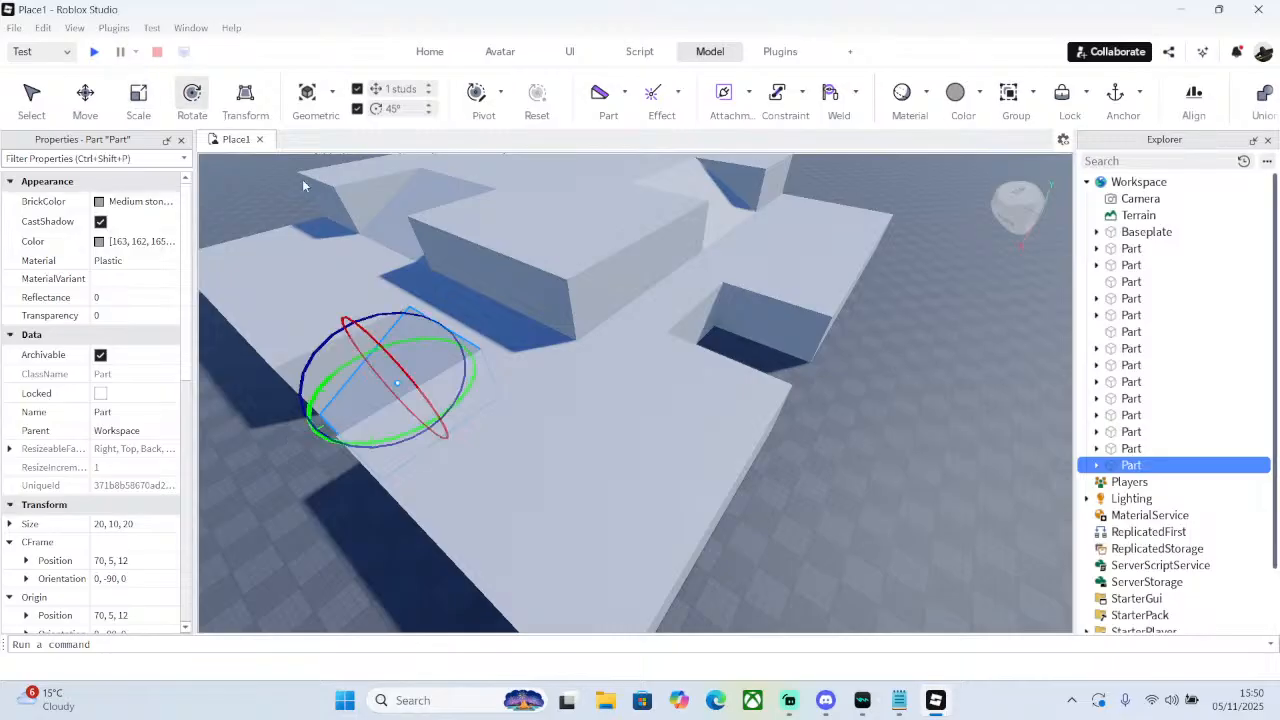
pyautogui.moveTo(471, 355); pyautogui.dragTo(404, 293)
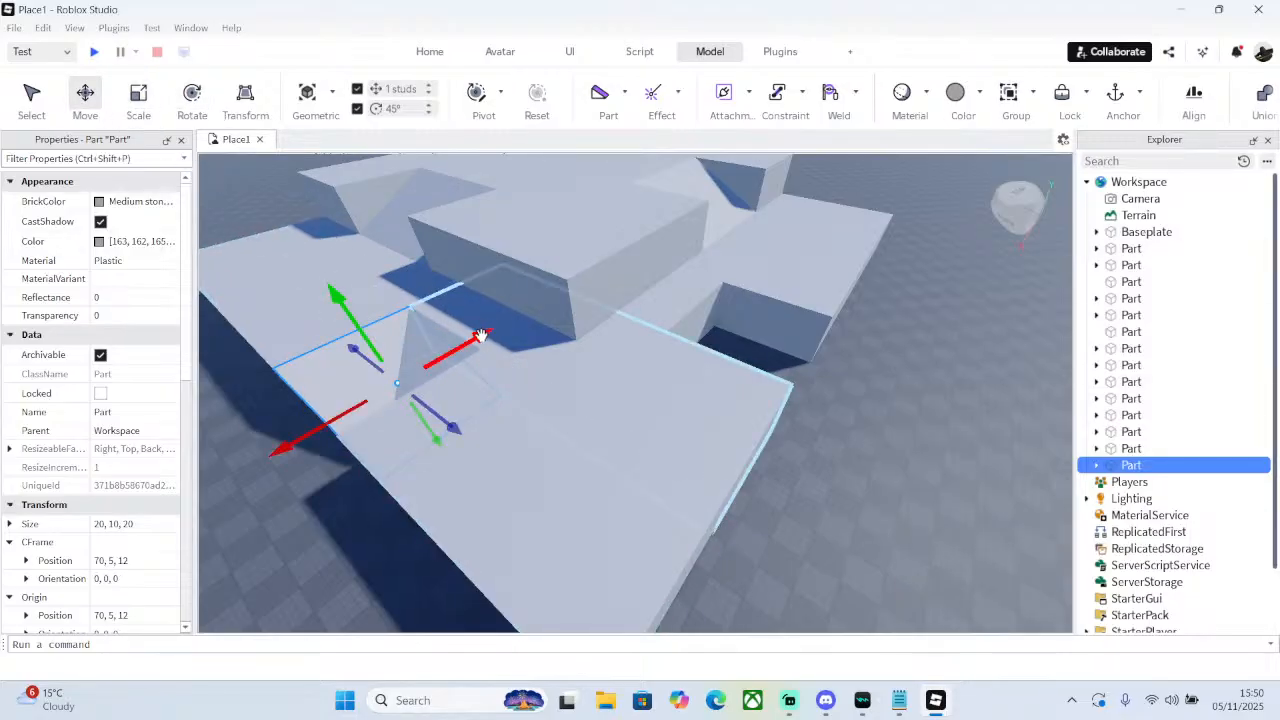
# - Move the rotated wedge copy into the gap beside the 60 by 10 by 20 block on the adjacent side of the base
pyautogui.moveTo(481, 335); pyautogui.dragTo(628, 314)
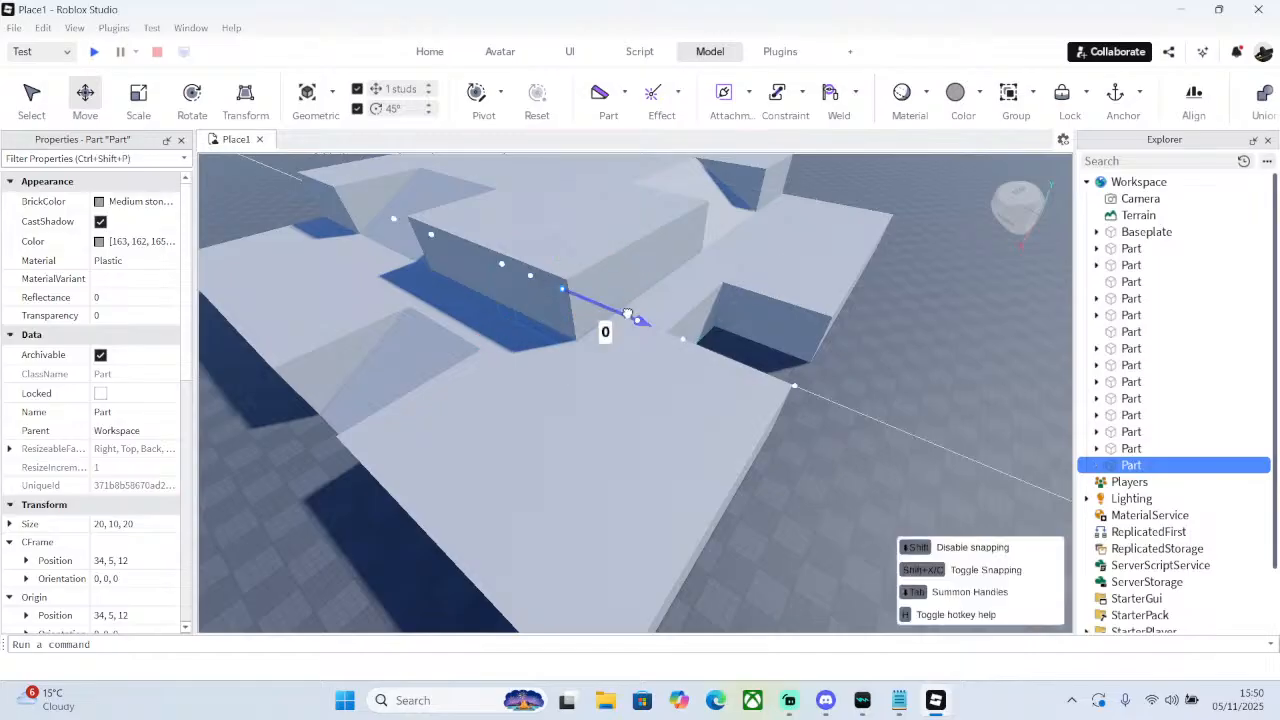
pyautogui.moveTo(832, 396); pyautogui.dragTo(828, 394)
pyautogui.moveTo(828, 394); pyautogui.dragTo(827, 393, button='right')
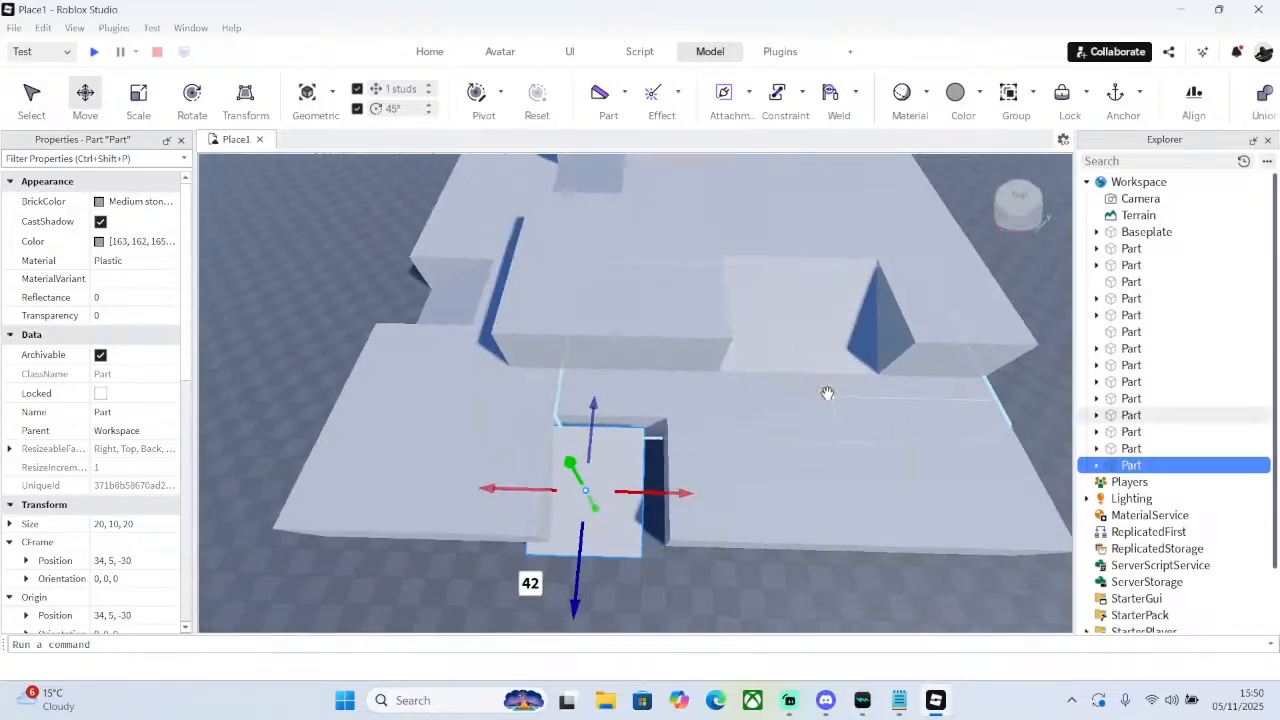
pyautogui.moveTo(586, 440); pyautogui.dragTo(594, 416)
pyautogui.moveTo(688, 483); pyautogui.dragTo(707, 482)
pyautogui.moveTo(828, 372); pyautogui.dragTo(830, 371, button='right')
pyautogui.scroll(-5, 830, 371)
pyautogui.click(831, 376)
# - Examine the ramps and base blocks from all sides of the building
pyautogui.moveTo(733, 424); pyautogui.dragTo(732, 425, button='right')
pyautogui.scroll(8, 732, 425)
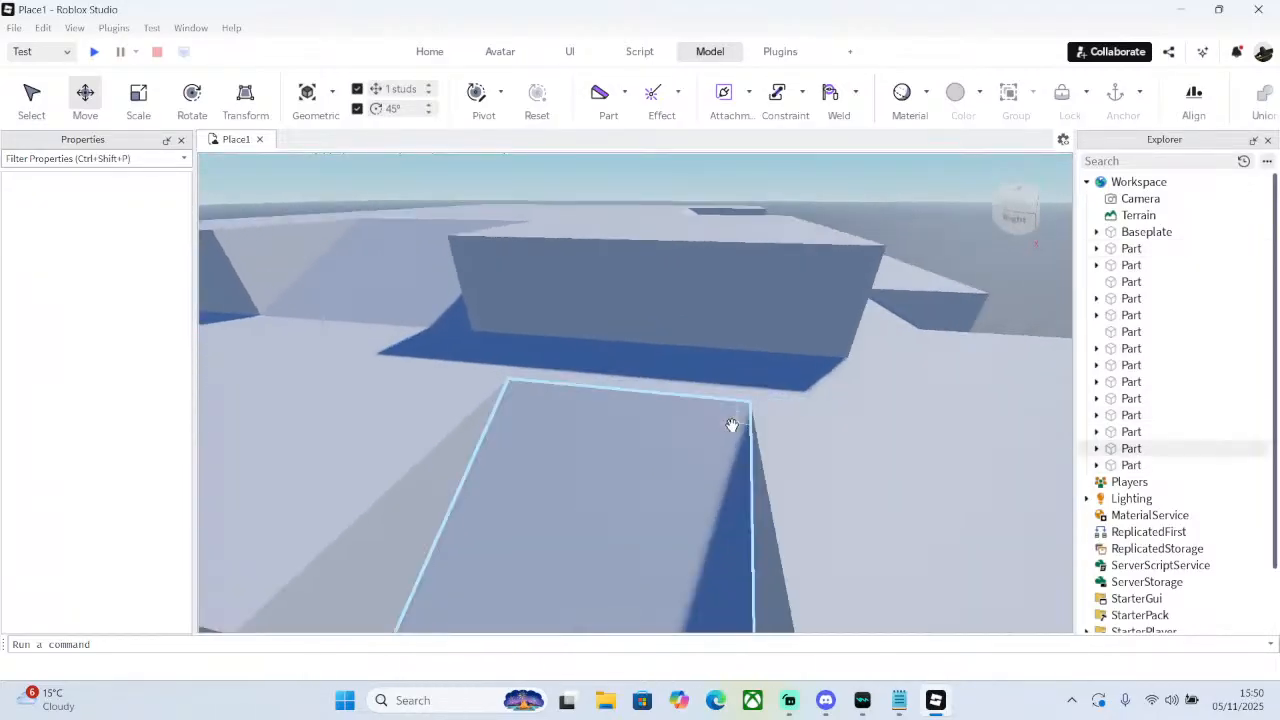
pyautogui.scroll(-8, 732, 425)
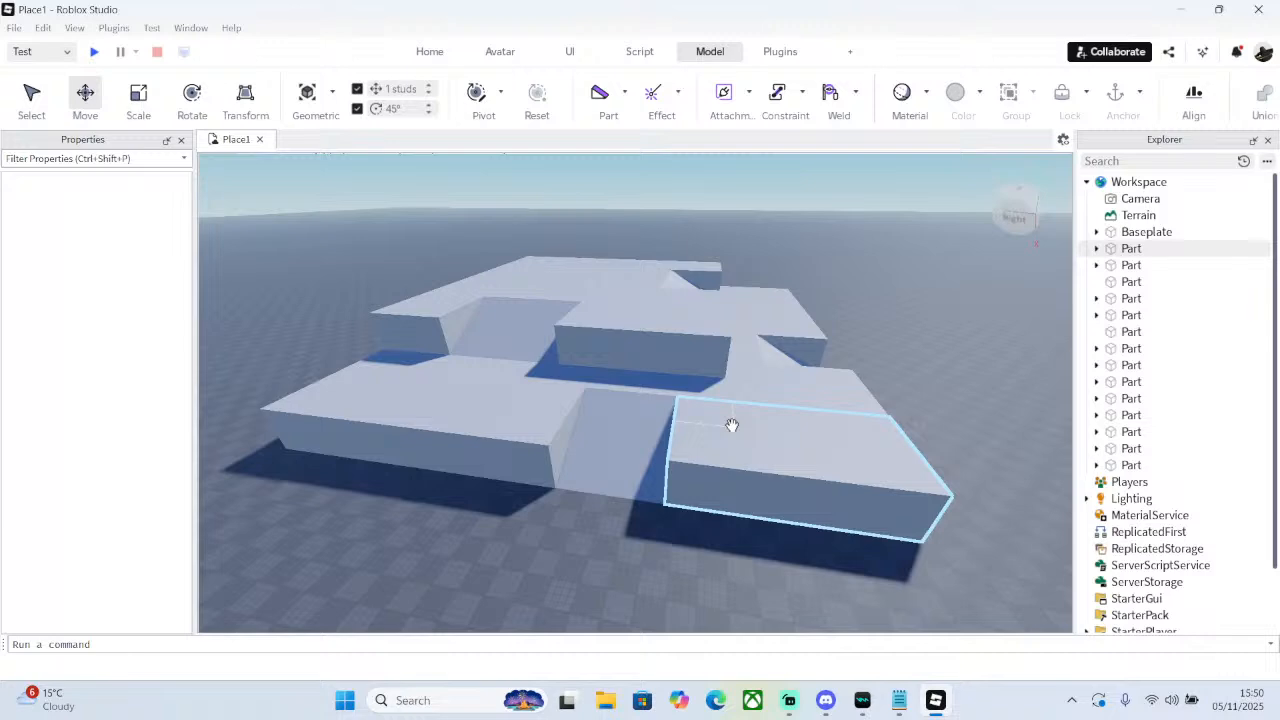
pyautogui.scroll(8, 700, 323)
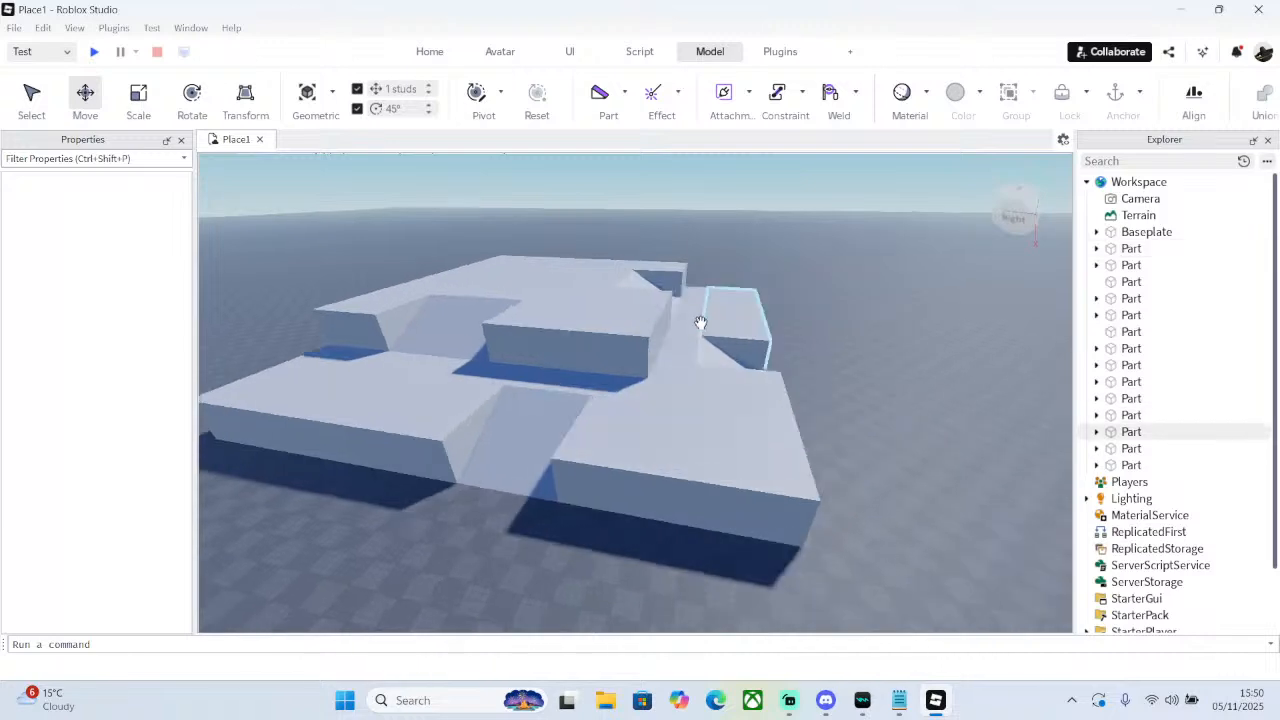
pyautogui.scroll(-8, 700, 323)
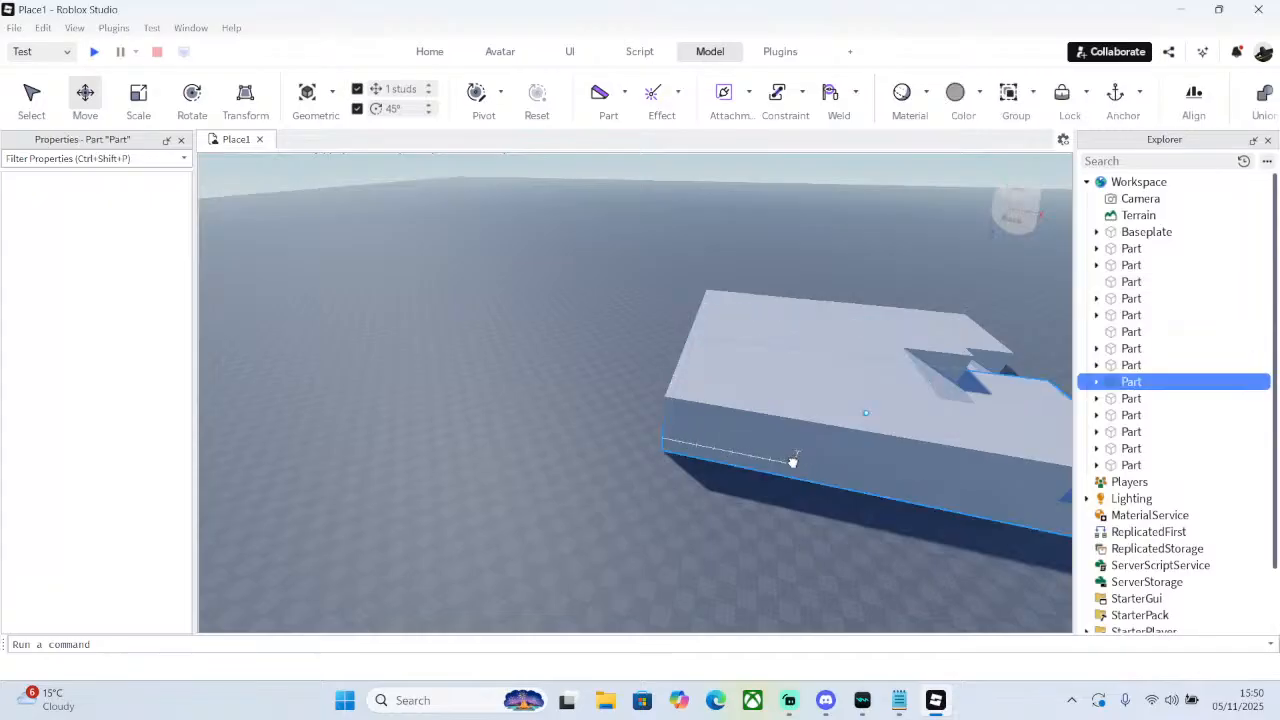
pyautogui.click(793, 460)
pyautogui.press('f')
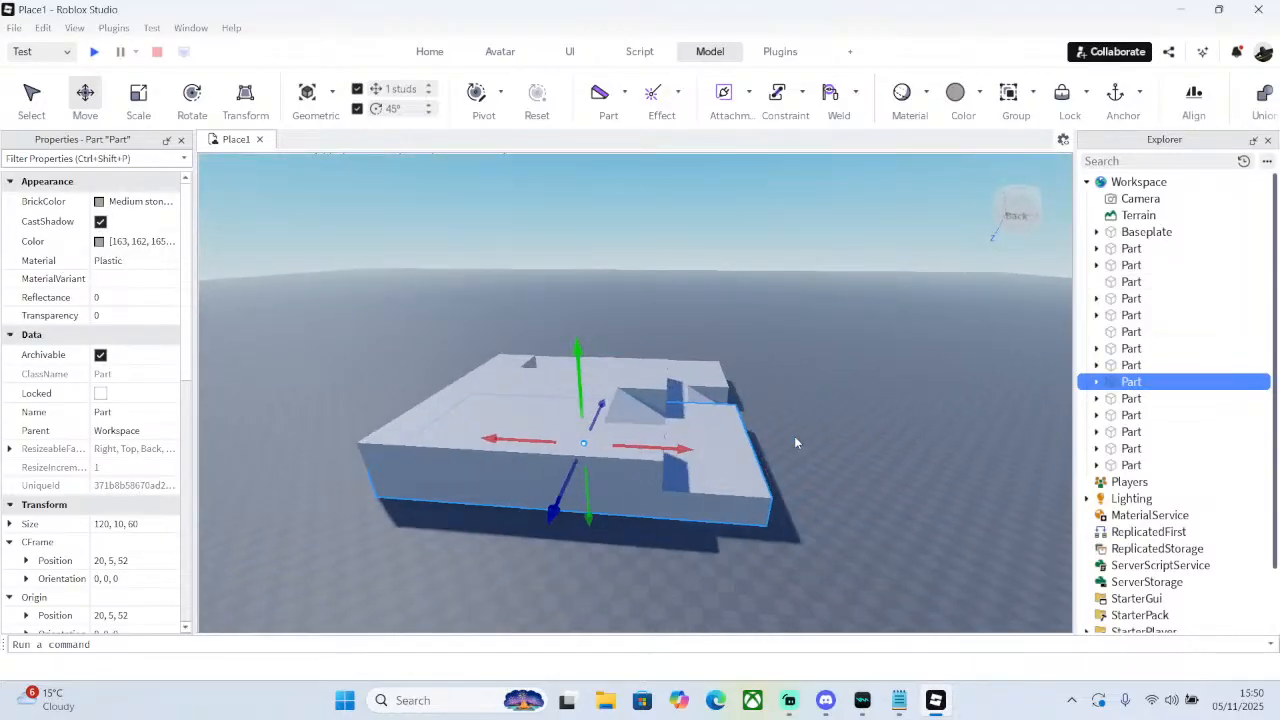
pyautogui.click(796, 442)
pyautogui.moveTo(795, 437); pyautogui.dragTo(795, 436, button='right')
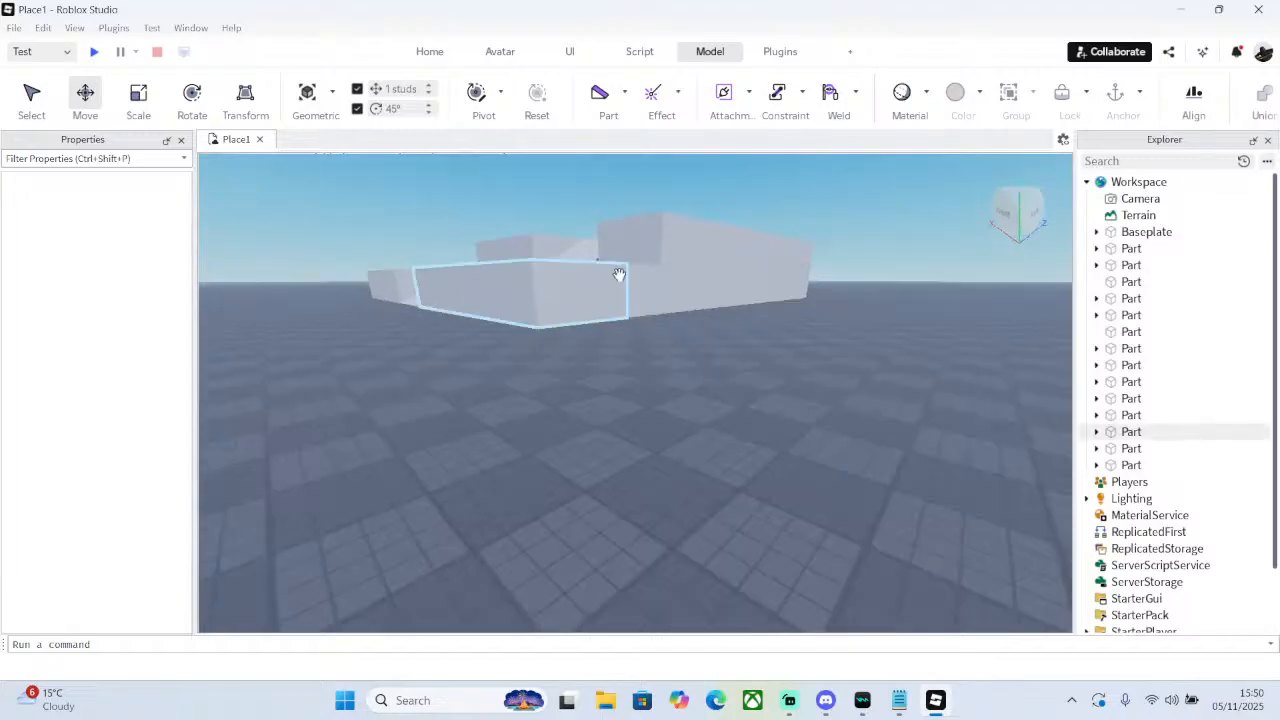
pyautogui.scroll(5, 771, 306)
pyautogui.moveTo(771, 306); pyautogui.dragTo(775, 308, button='right')
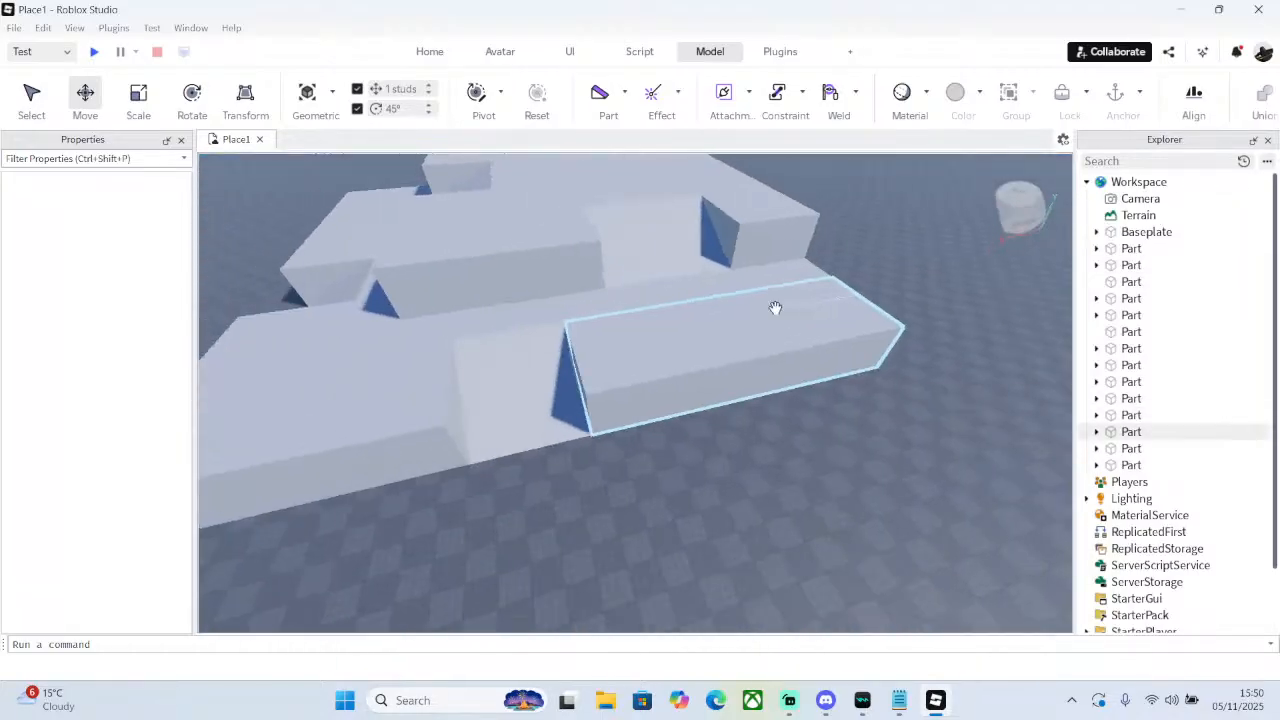
pyautogui.scroll(6, 775, 308)
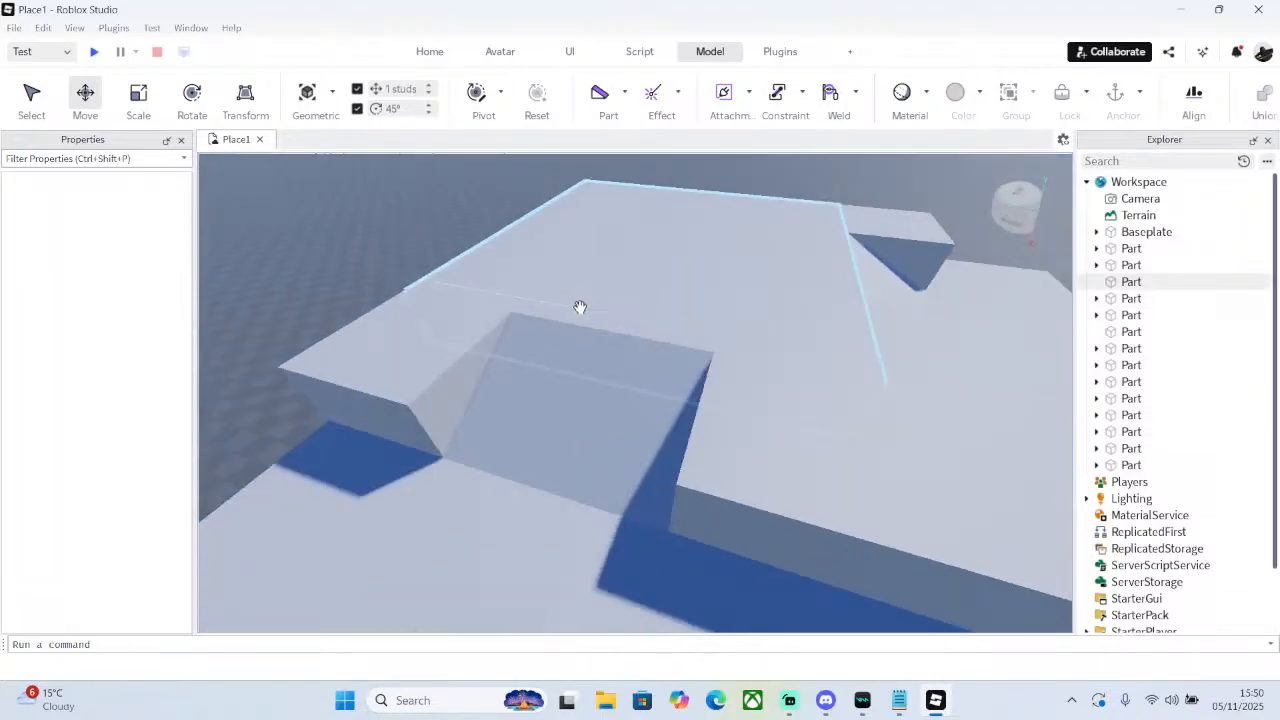
# - Inspect the 70 by 10 by 70 upper platform and the 20 by 10 by 40 base block up close
pyautogui.click(702, 325)
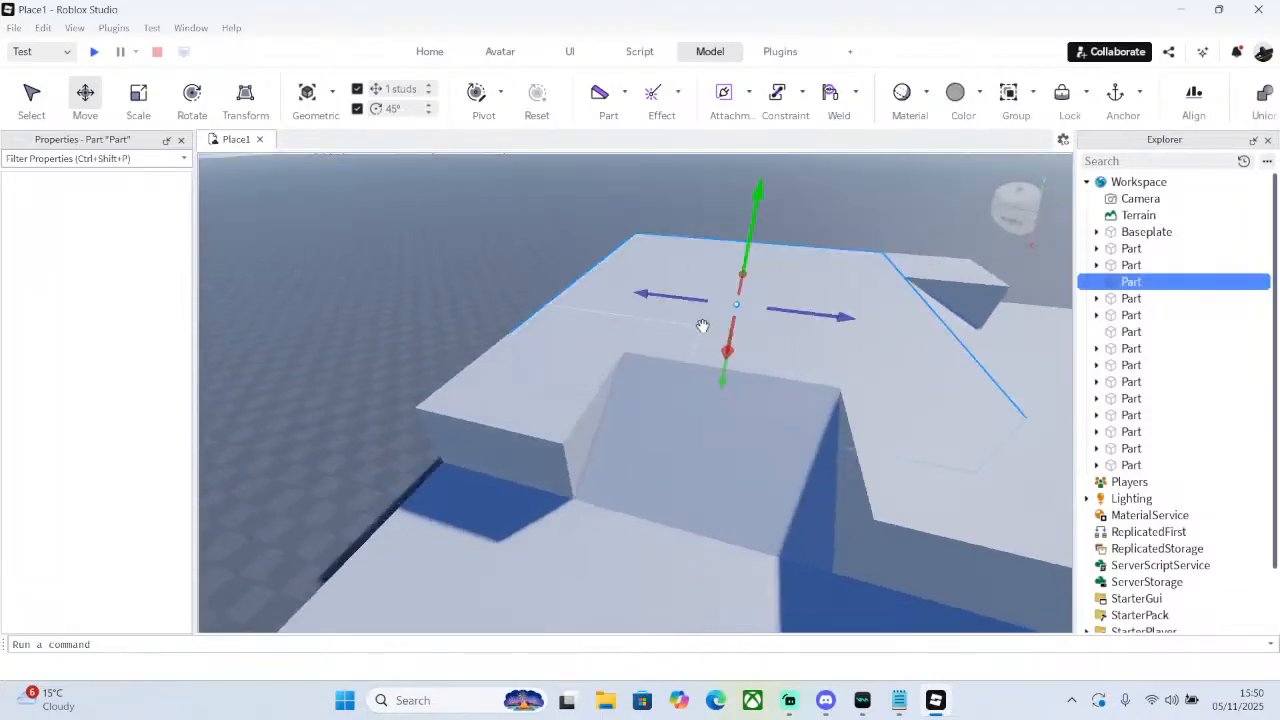
pyautogui.scroll(-5, 753, 368)
pyautogui.moveTo(751, 366); pyautogui.dragTo(752, 363, button='right')
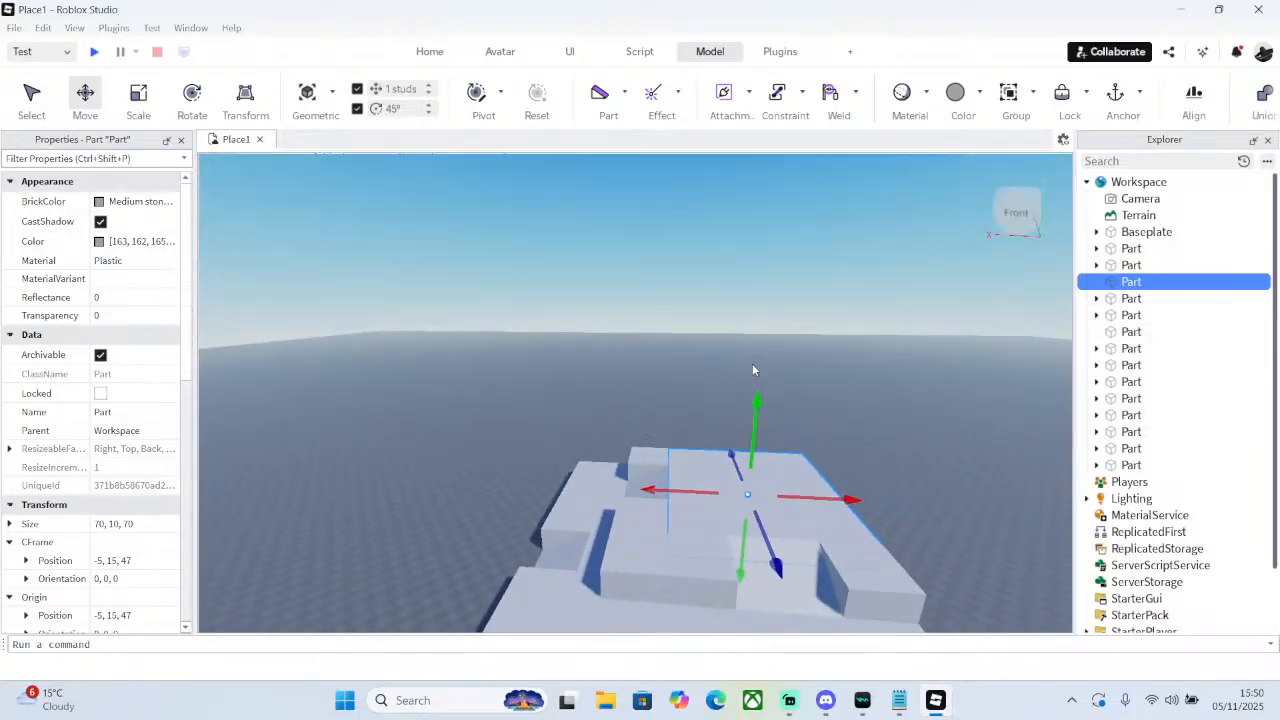
pyautogui.scroll(6, 752, 363)
pyautogui.click(791, 293)
pyautogui.moveTo(791, 293); pyautogui.dragTo(806, 302, button='right')
pyautogui.scroll(5, 792, 301)
pyautogui.moveTo(794, 375); pyautogui.dragTo(765, 380, button='right')
pyautogui.click(765, 380)
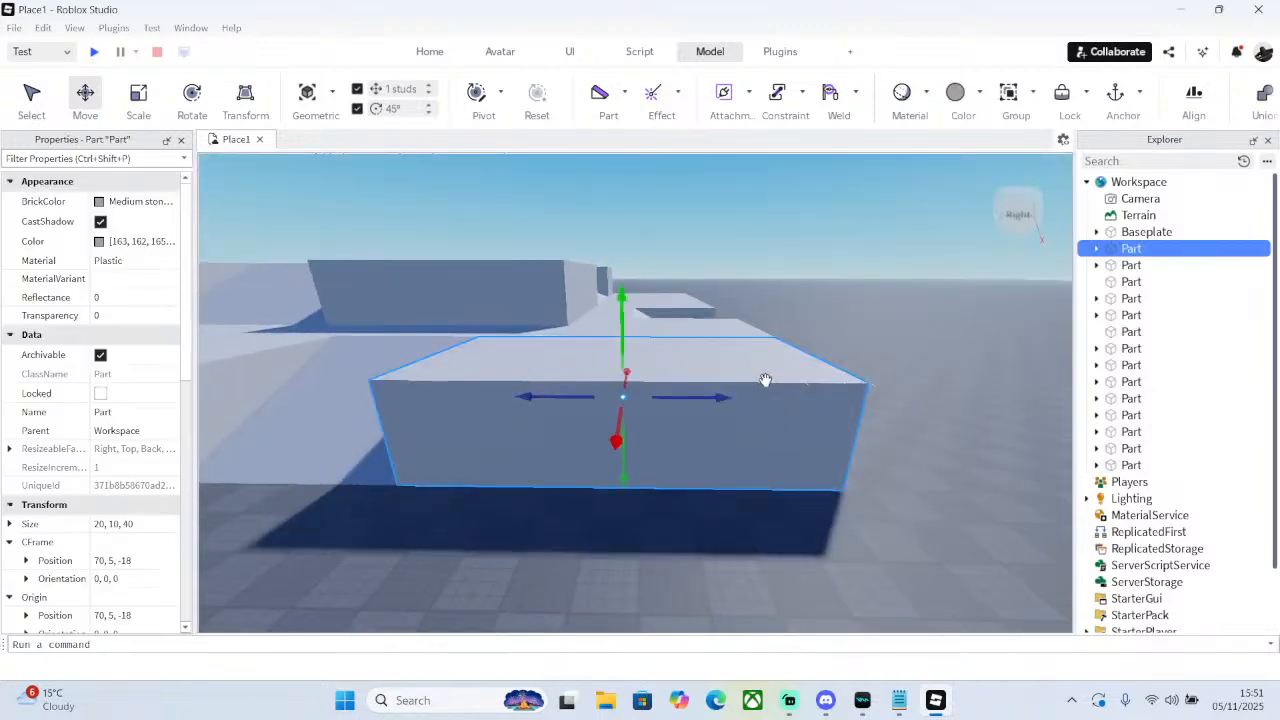
pyautogui.click(894, 416)
pyautogui.click(640, 356)
# - Shorten the wedge ramp beside the 20 by 10 by 40 block to 19 studs, and extend its outer end back to the base edge
pyautogui.moveTo(416, 226); pyautogui.dragTo(457, 237, button='right')
pyautogui.click(394, 449)
pyautogui.moveTo(394, 449); pyautogui.dragTo(535, 393, button='right')
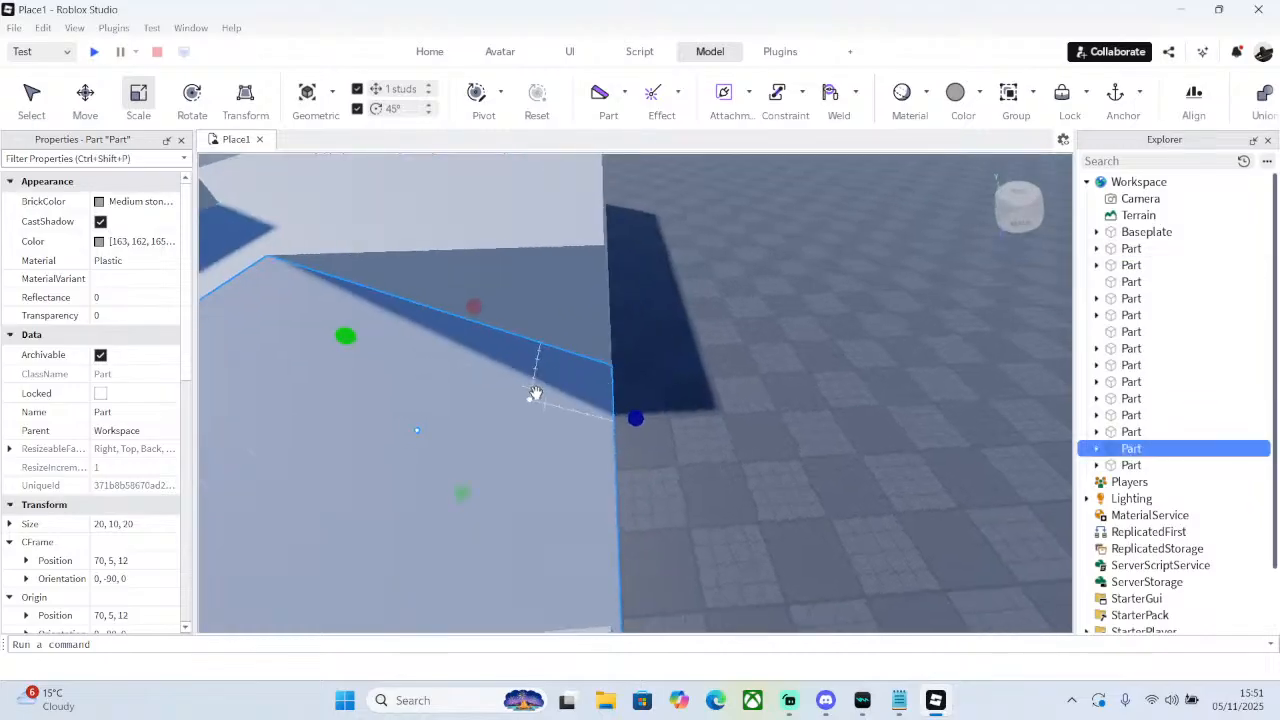
pyautogui.moveTo(647, 417); pyautogui.dragTo(634, 420)
pyautogui.moveTo(634, 420); pyautogui.dragTo(643, 357, button='right')
pyautogui.click(637, 411)
pyautogui.click(675, 337)
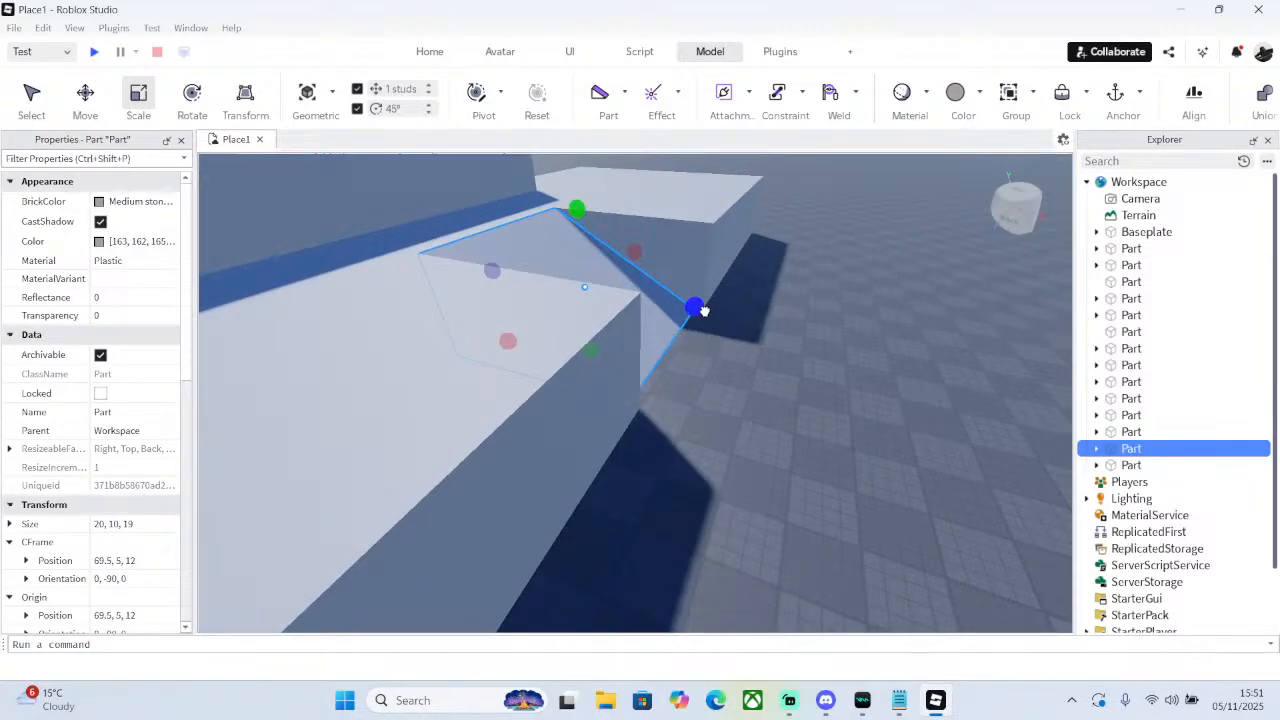
pyautogui.moveTo(704, 311); pyautogui.dragTo(708, 309)
pyautogui.click(851, 317)
pyautogui.moveTo(851, 317); pyautogui.dragTo(850, 312, button='right')
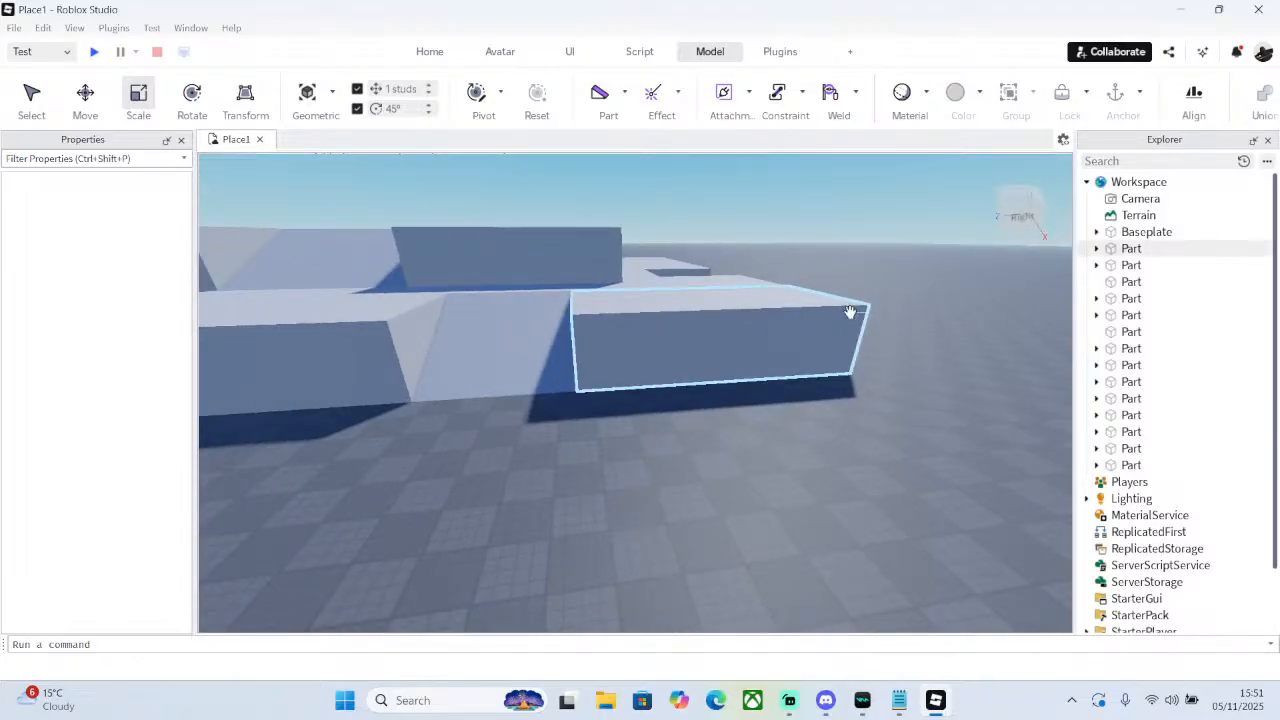
# - Insert a block part on the base ledge beside the upper wall and scale it to 4 by 1 by 1 studs at 52, 10.5, 80.5
pyautogui.moveTo(850, 312); pyautogui.dragTo(815, 433, button='right')
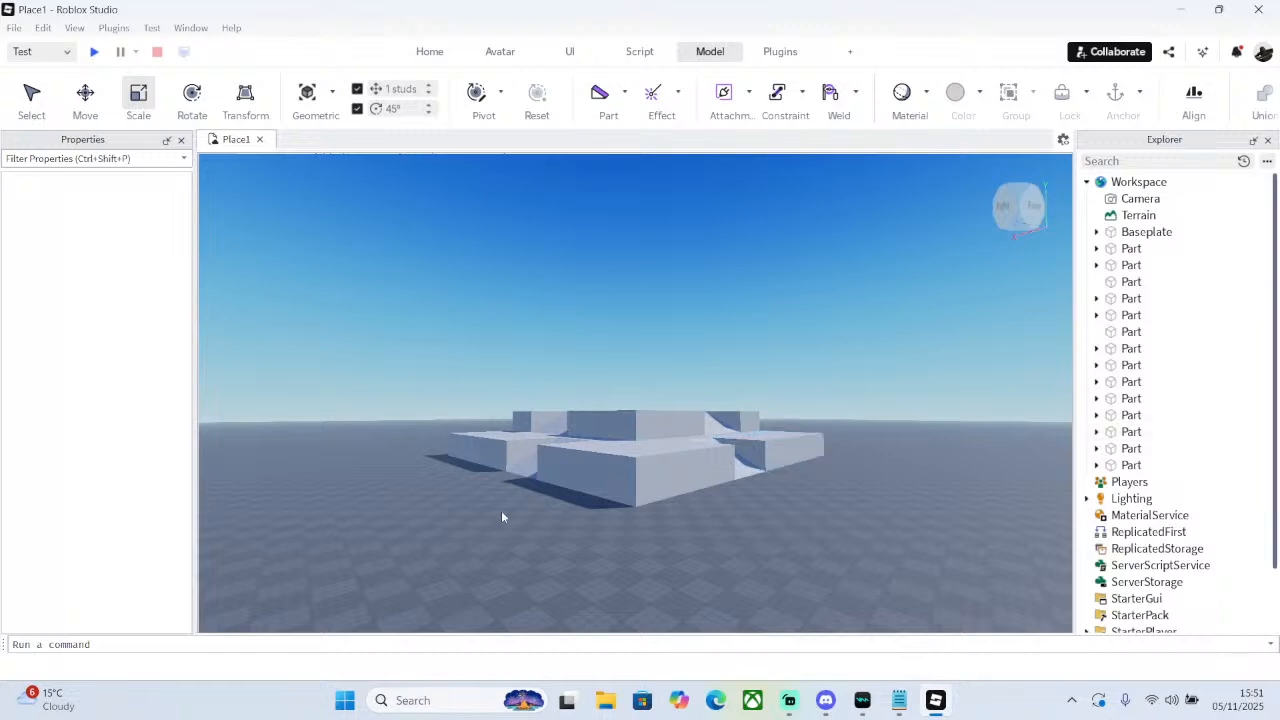
pyautogui.scroll(-5, 871, 357)
pyautogui.moveTo(871, 357); pyautogui.dragTo(872, 356, button='right')
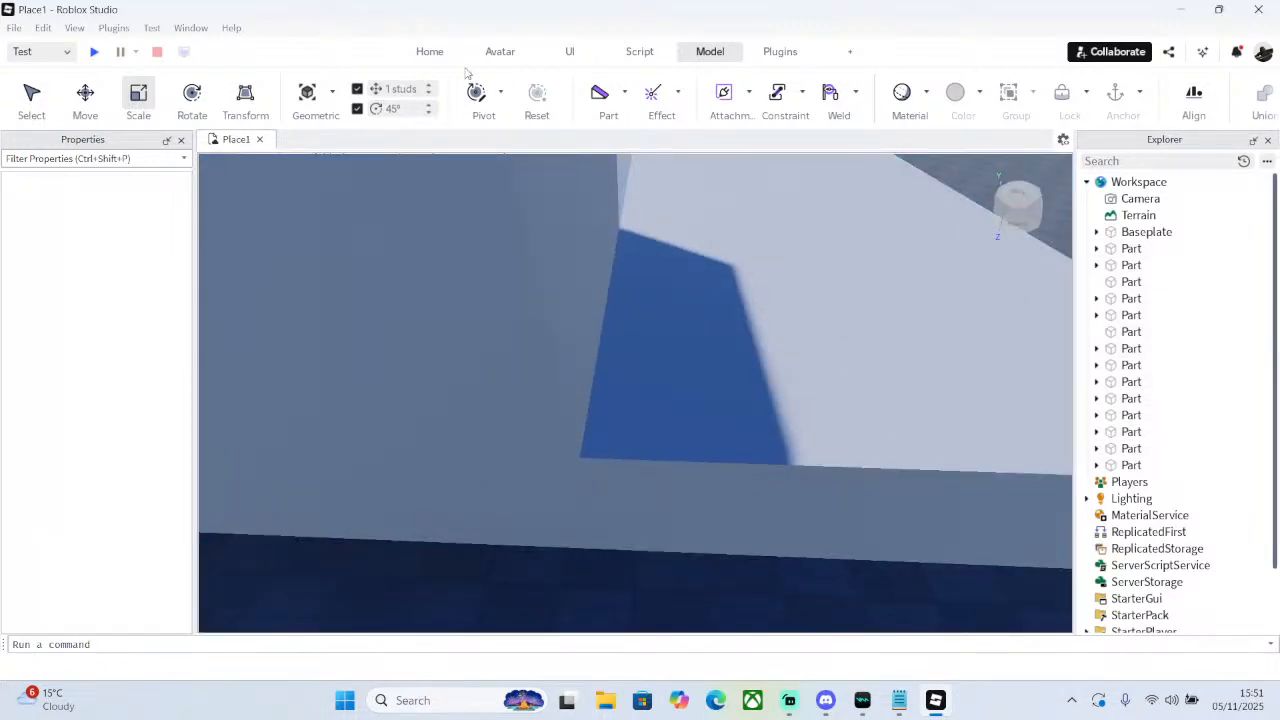
pyautogui.moveTo(535, 191); pyautogui.dragTo(543, 203, button='right')
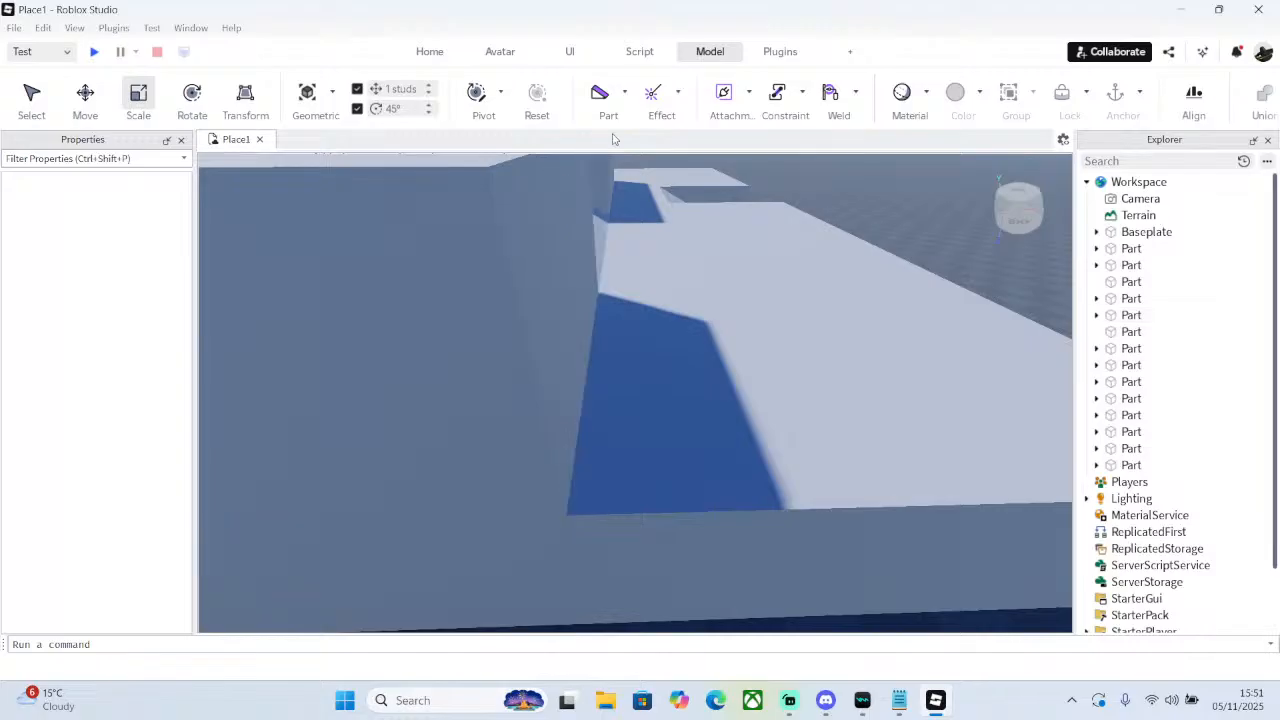
pyautogui.click(636, 141)
pyautogui.moveTo(652, 385); pyautogui.dragTo(662, 488)
pyautogui.moveTo(662, 470); pyautogui.dragTo(645, 295, button='right')
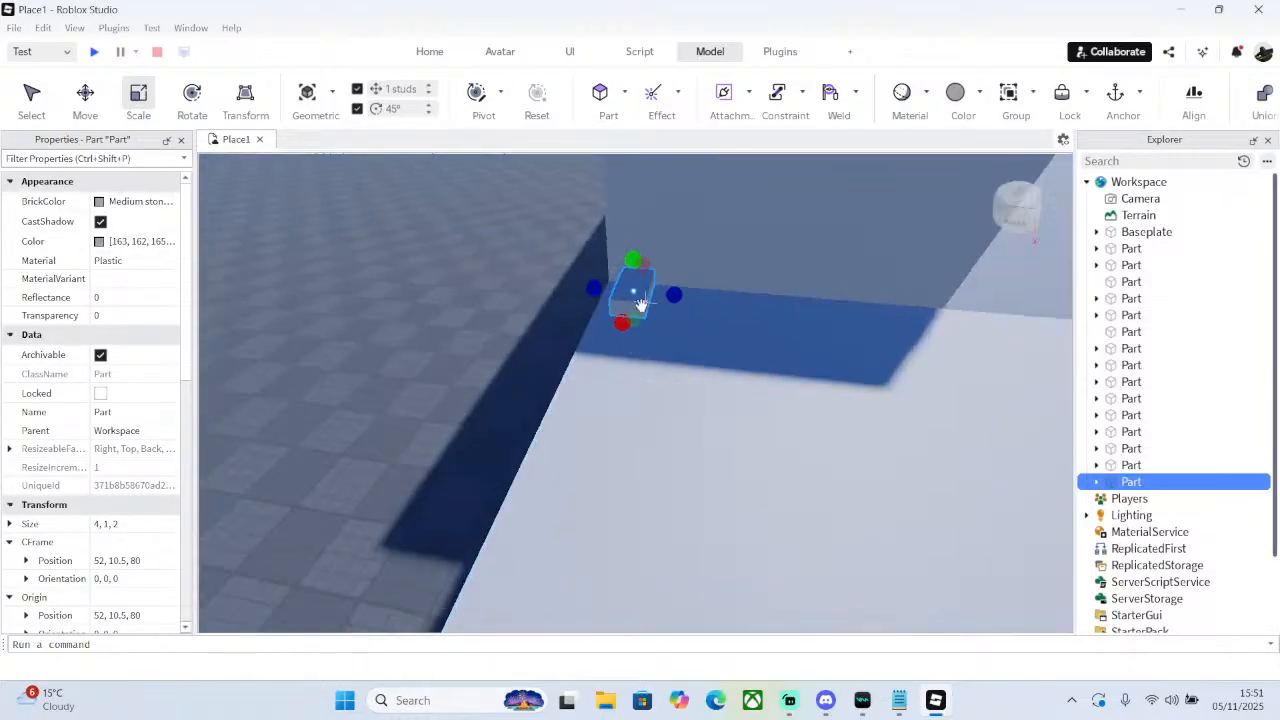
pyautogui.moveTo(645, 292); pyautogui.dragTo(652, 291)
pyautogui.moveTo(674, 291); pyautogui.dragTo(664, 280, button='right')
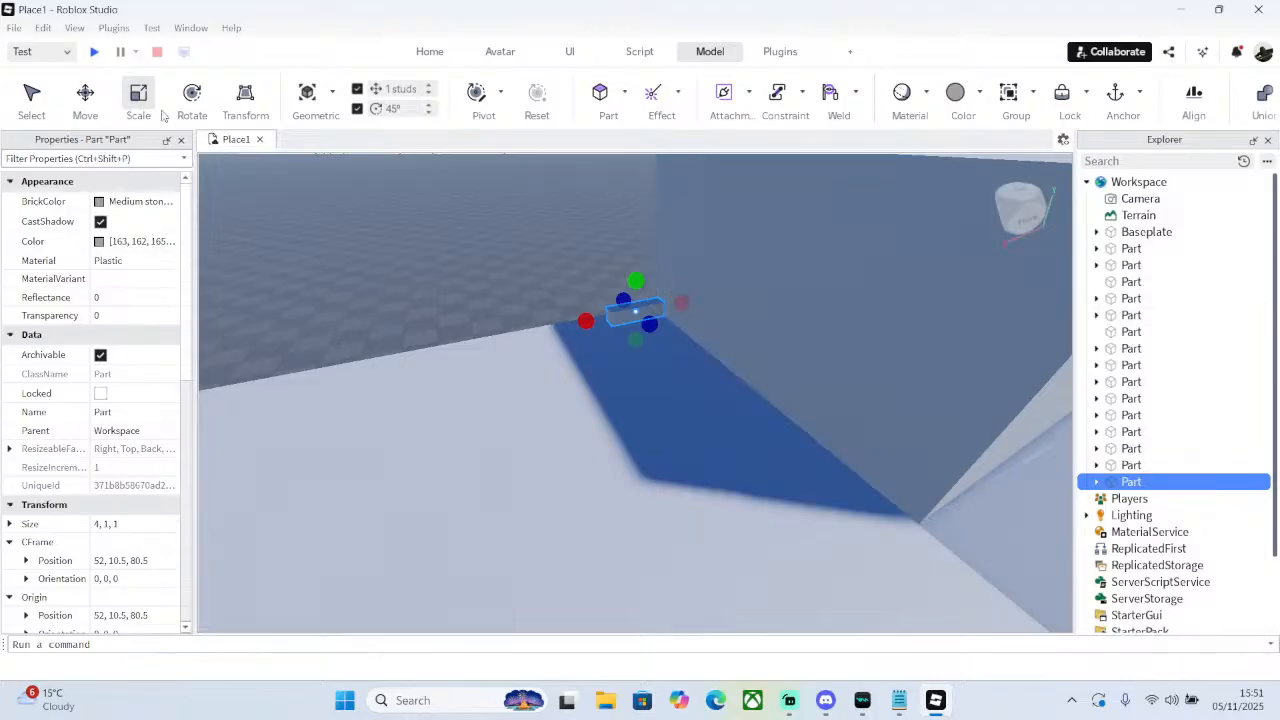
# - Raise the small block 2 studs and lengthen it along the ledge edge to 29 by 1 by 1 studs at 64.5, 12.5, 80.5
pyautogui.moveTo(631, 198); pyautogui.dragTo(588, 168)
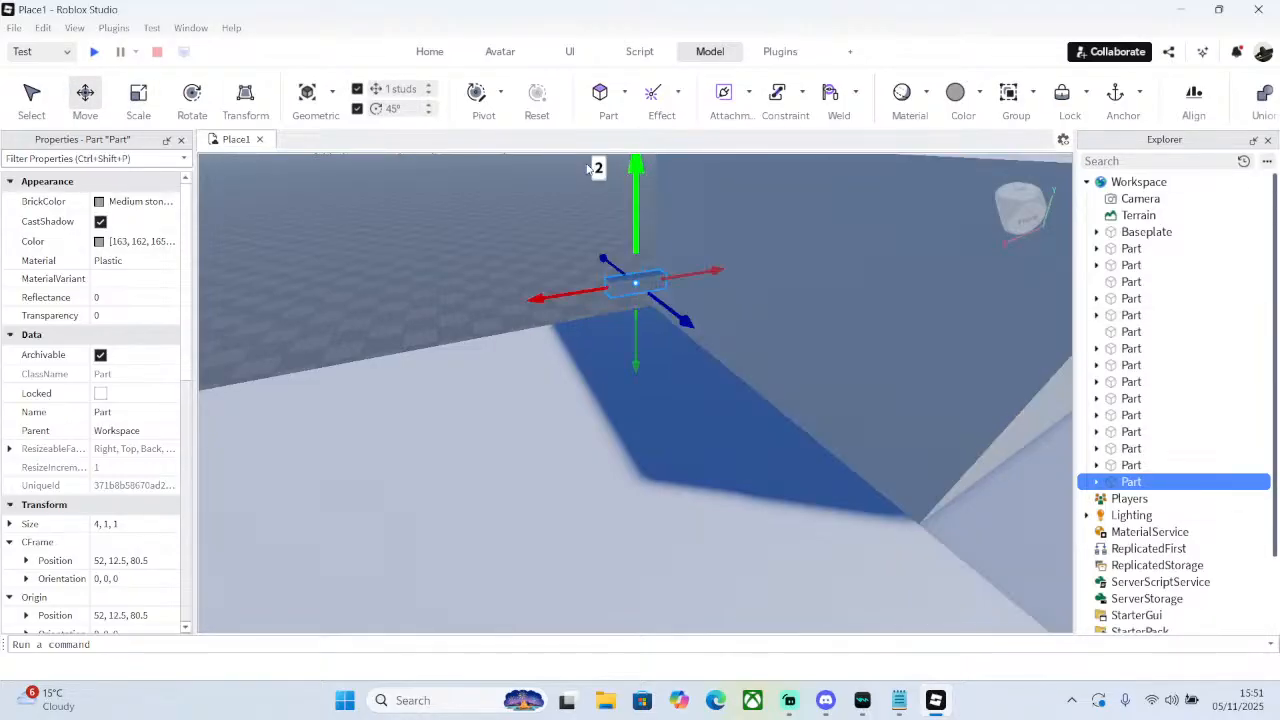
pyautogui.click(138, 92)
pyautogui.moveTo(512, 195); pyautogui.dragTo(963, 349, button='right')
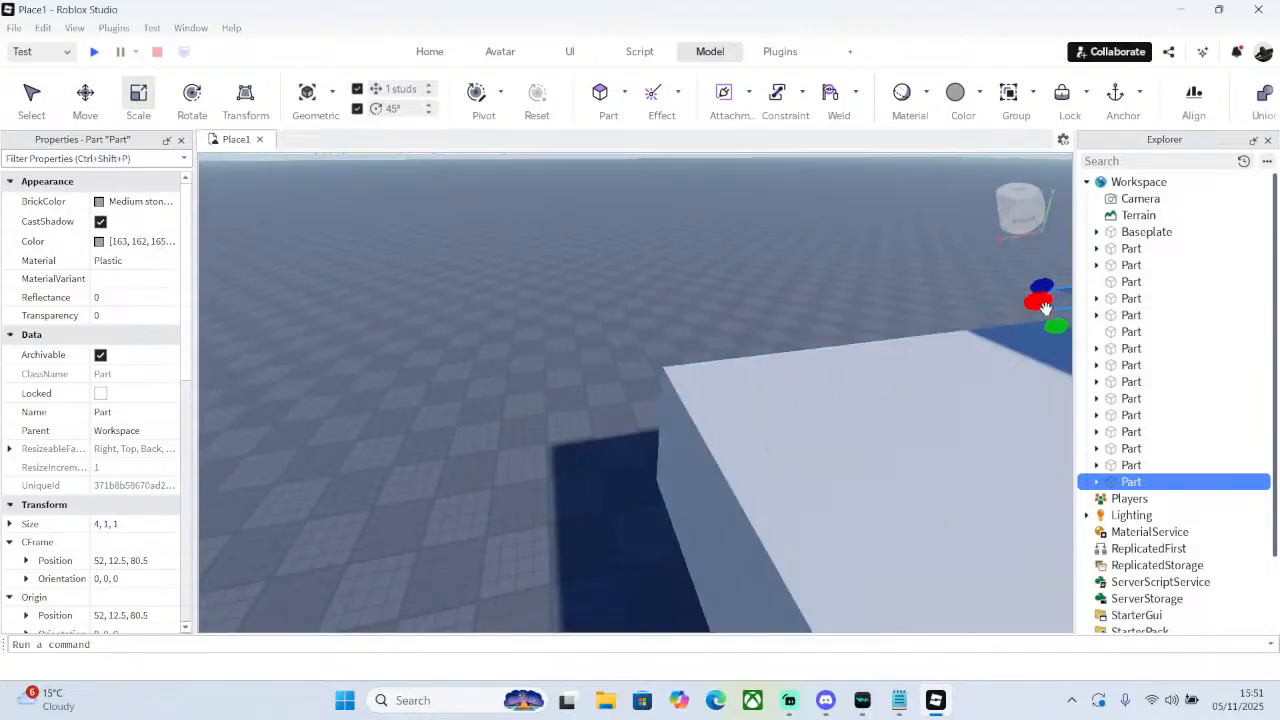
pyautogui.moveTo(1044, 307); pyautogui.dragTo(604, 298)
pyautogui.moveTo(604, 298); pyautogui.dragTo(603, 298, button='right')
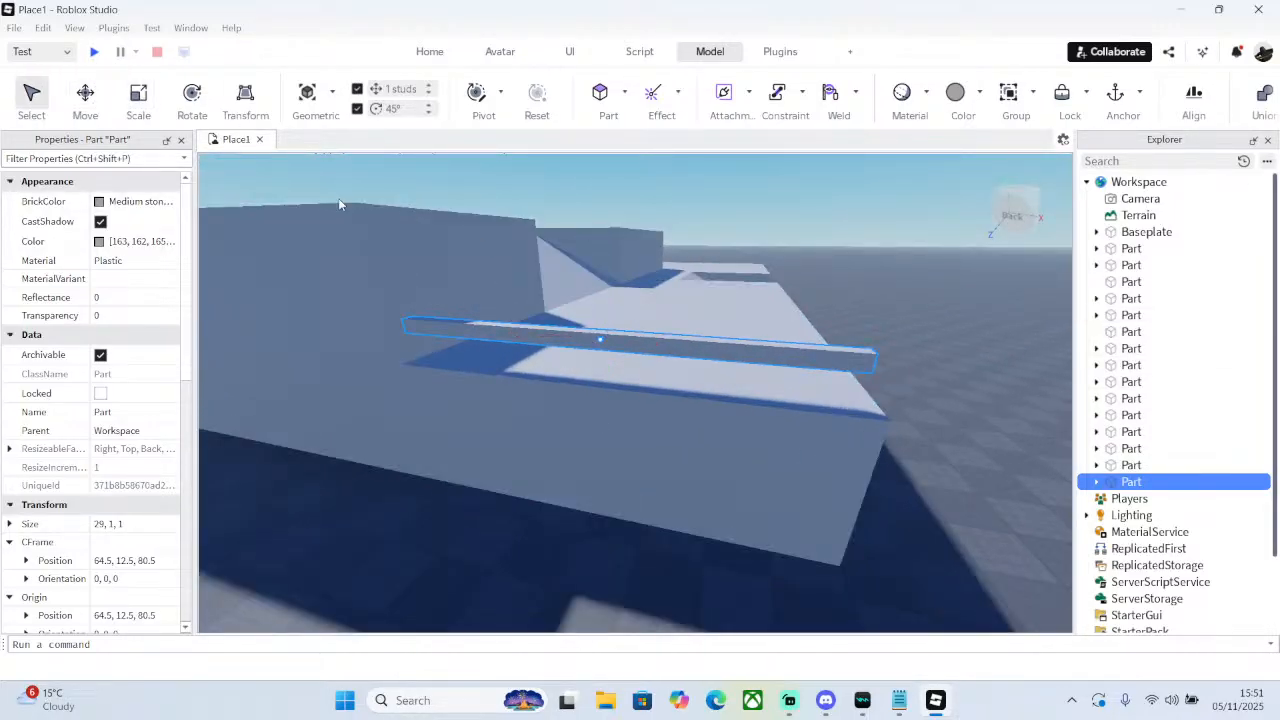
# - Raise the 29 by 1 by 1 rail along the ledge edge 1 stud to 64.5, 13.5, 80.5
pyautogui.moveTo(601, 298); pyautogui.dragTo(608, 277)
pyautogui.moveTo(729, 288); pyautogui.dragTo(730, 289, button='right')
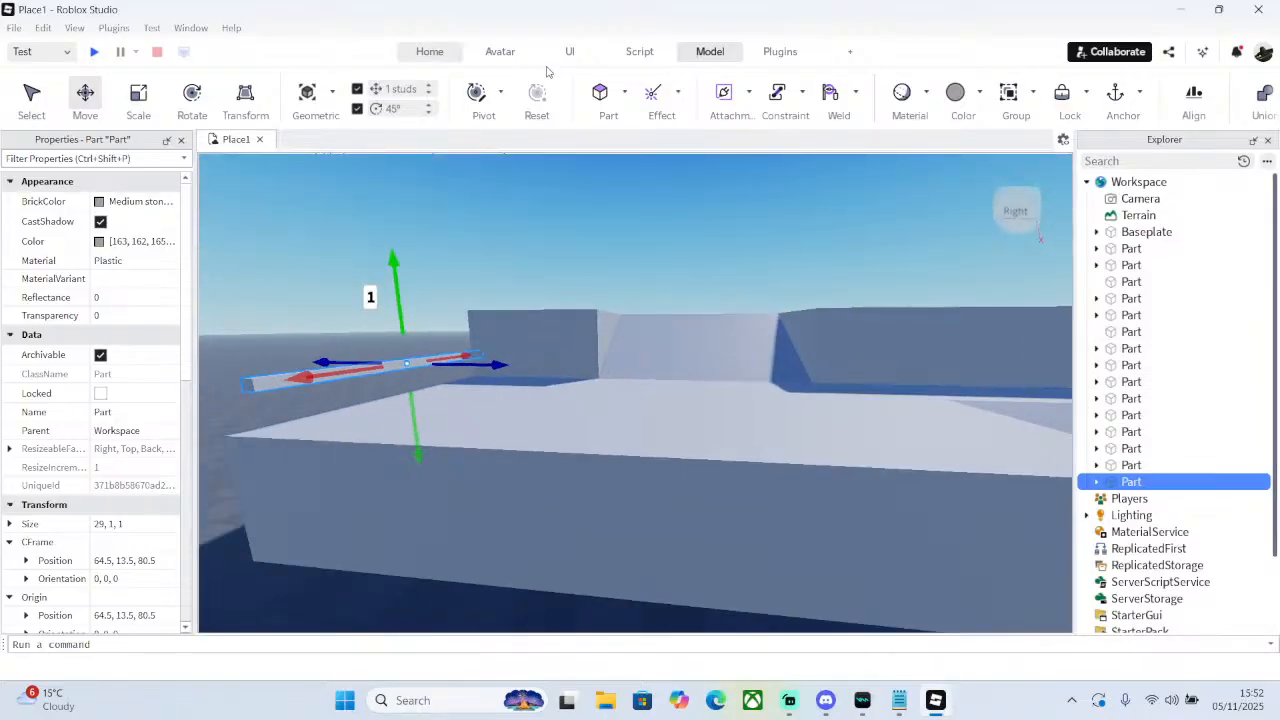
pyautogui.moveTo(593, 172); pyautogui.dragTo(597, 298, button='right')
# - Duplicate the 29-stud rail and scale the copy down to a 1-stud cube at its outer corner, 78.5, 13.5, 79.5
pyautogui.rightClick(717, 343)
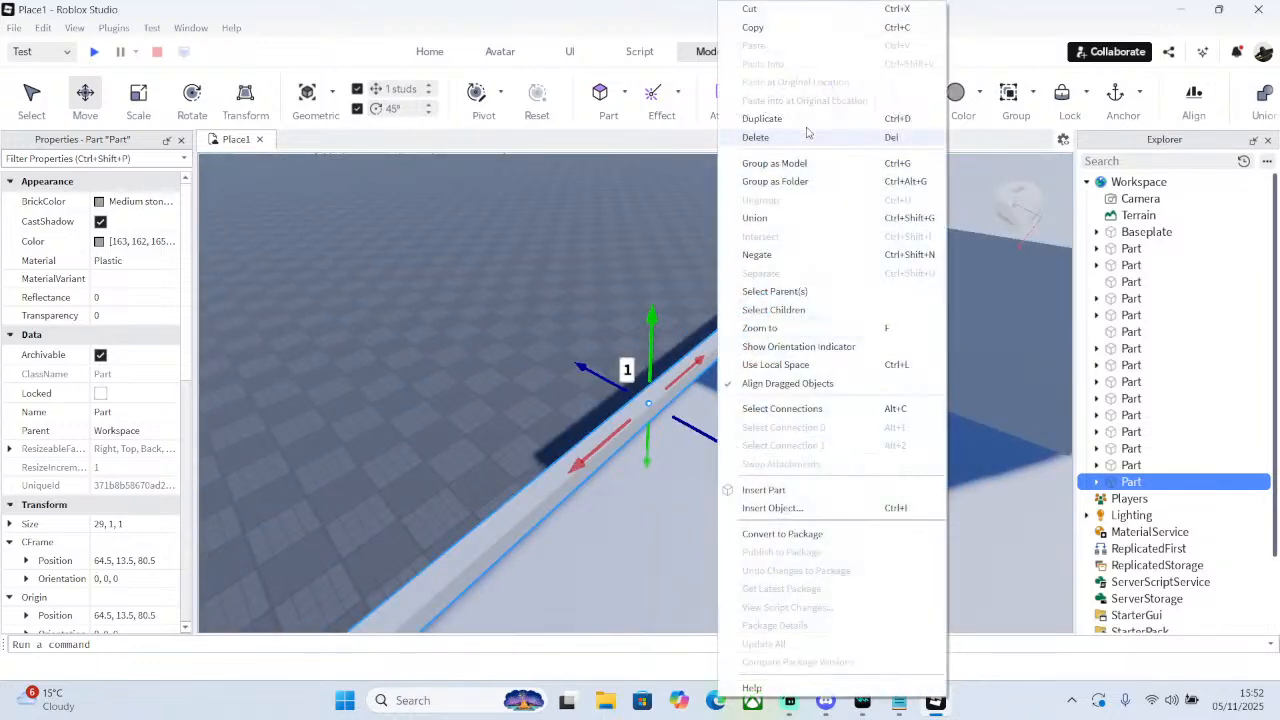
pyautogui.click(770, 118)
pyautogui.click(147, 107)
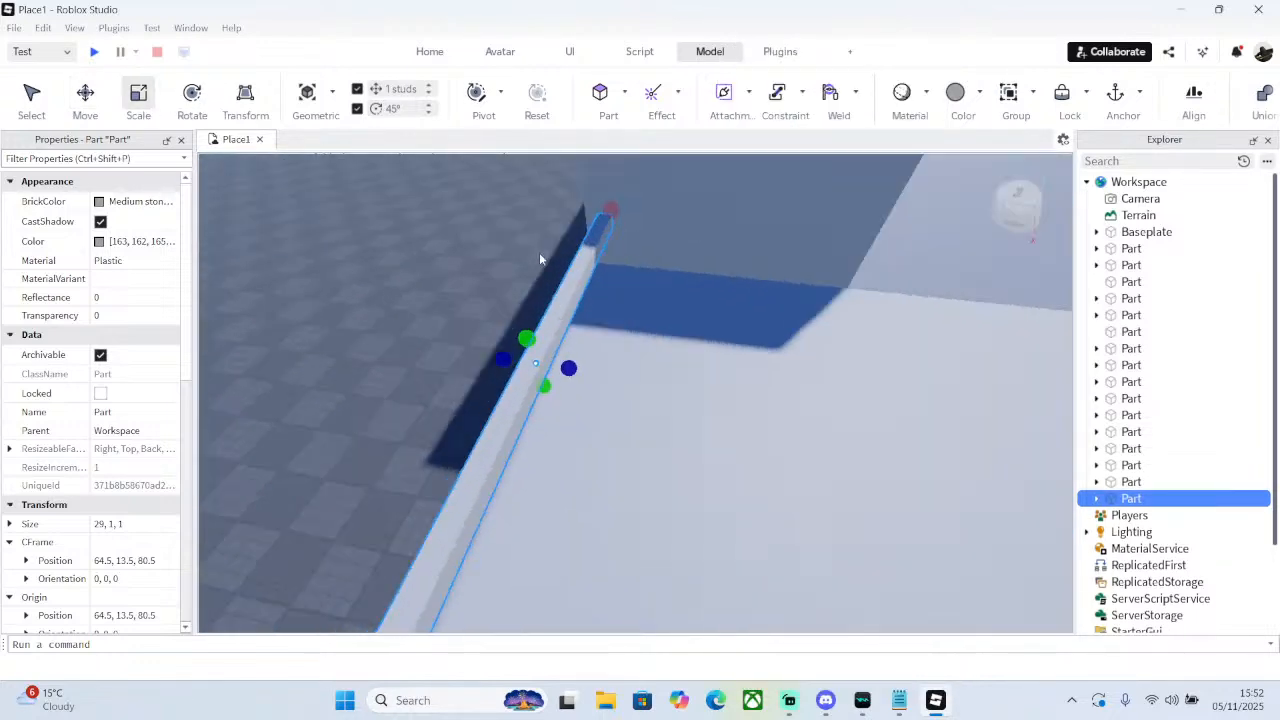
pyautogui.moveTo(540, 257); pyautogui.dragTo(572, 378, button='right')
pyautogui.moveTo(572, 378); pyautogui.dragTo(523, 374)
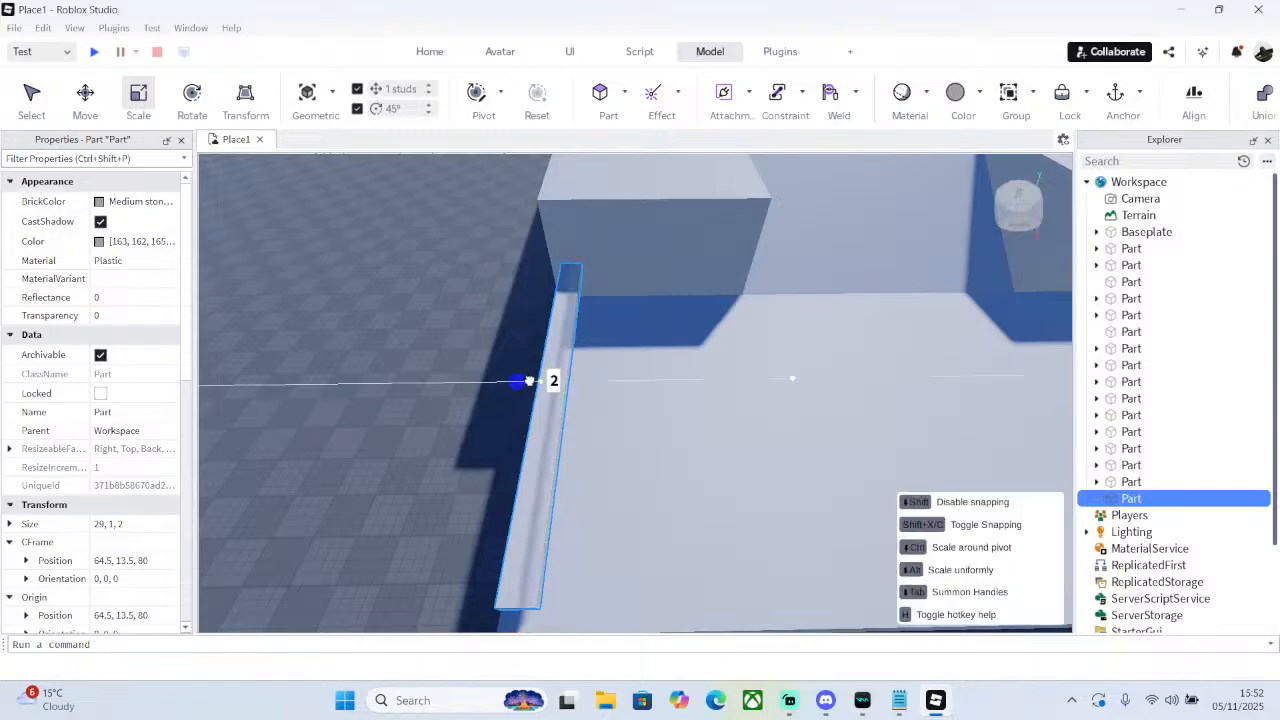
pyautogui.moveTo(573, 263); pyautogui.dragTo(586, 259)
pyautogui.moveTo(560, 562); pyautogui.dragTo(617, 514)
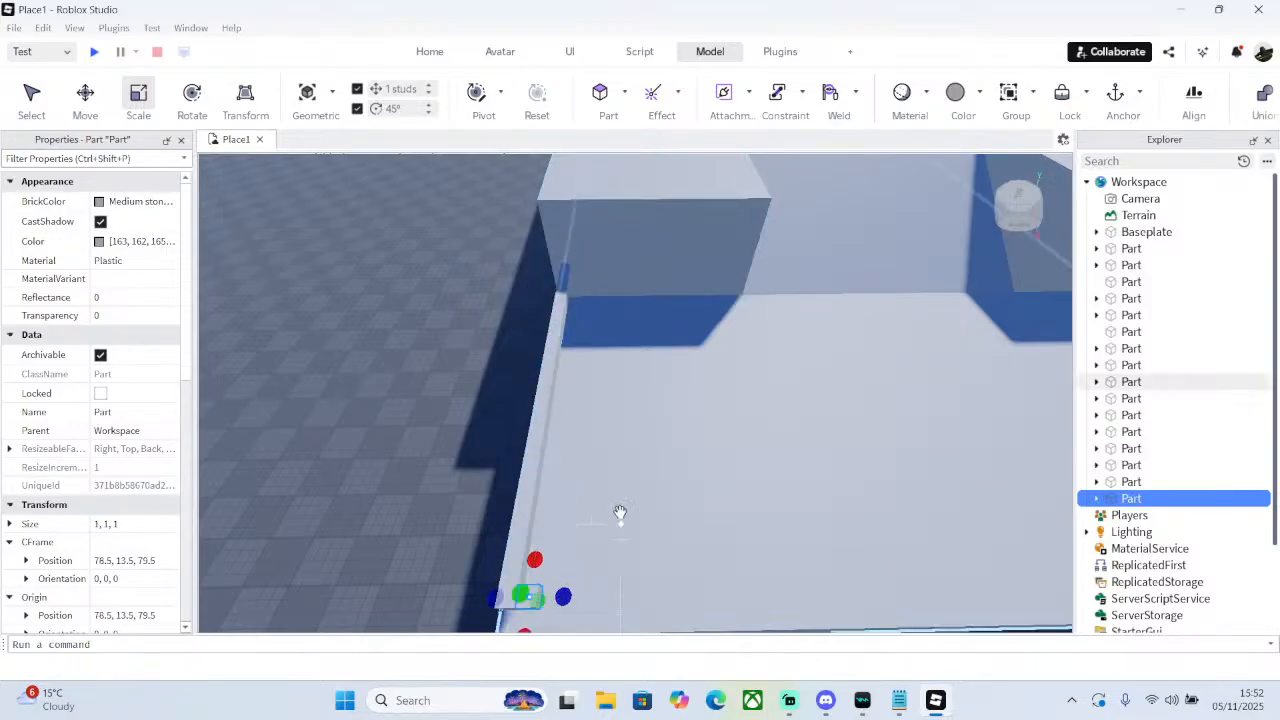
pyautogui.scroll(5, 620, 510)
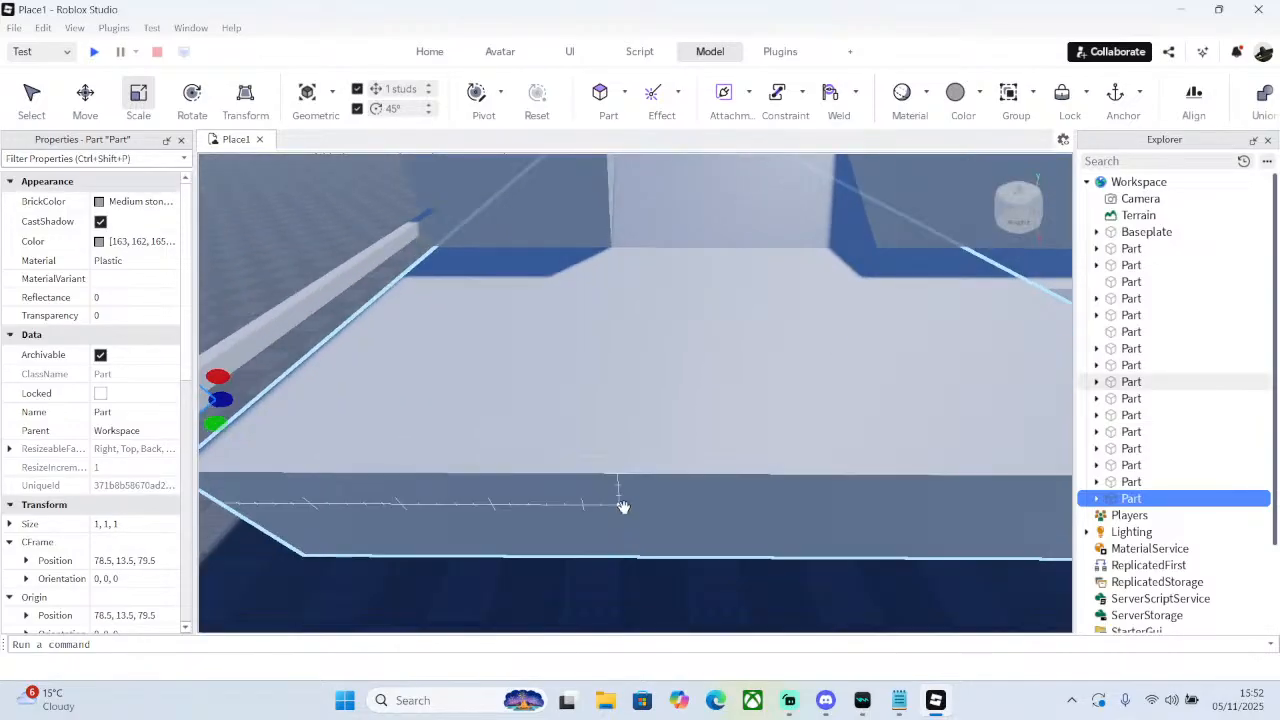
pyautogui.scroll(-5, 624, 510)
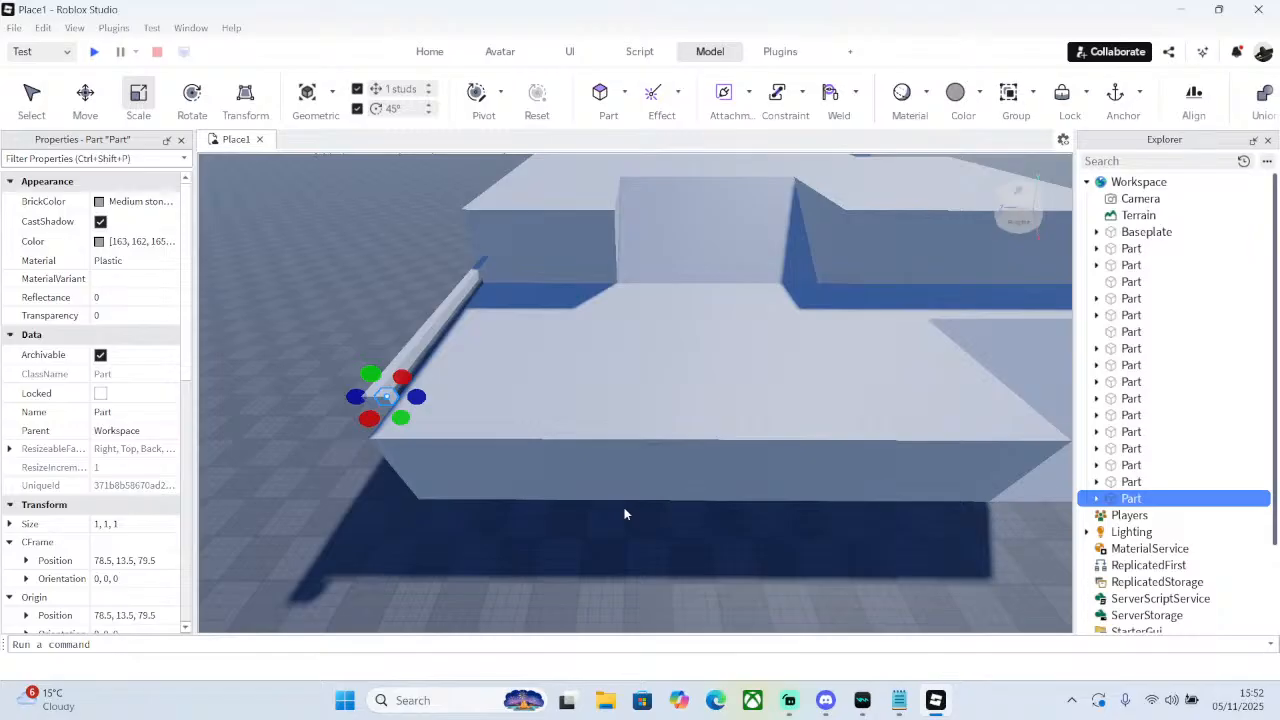
pyautogui.scroll(-3, 624, 514)
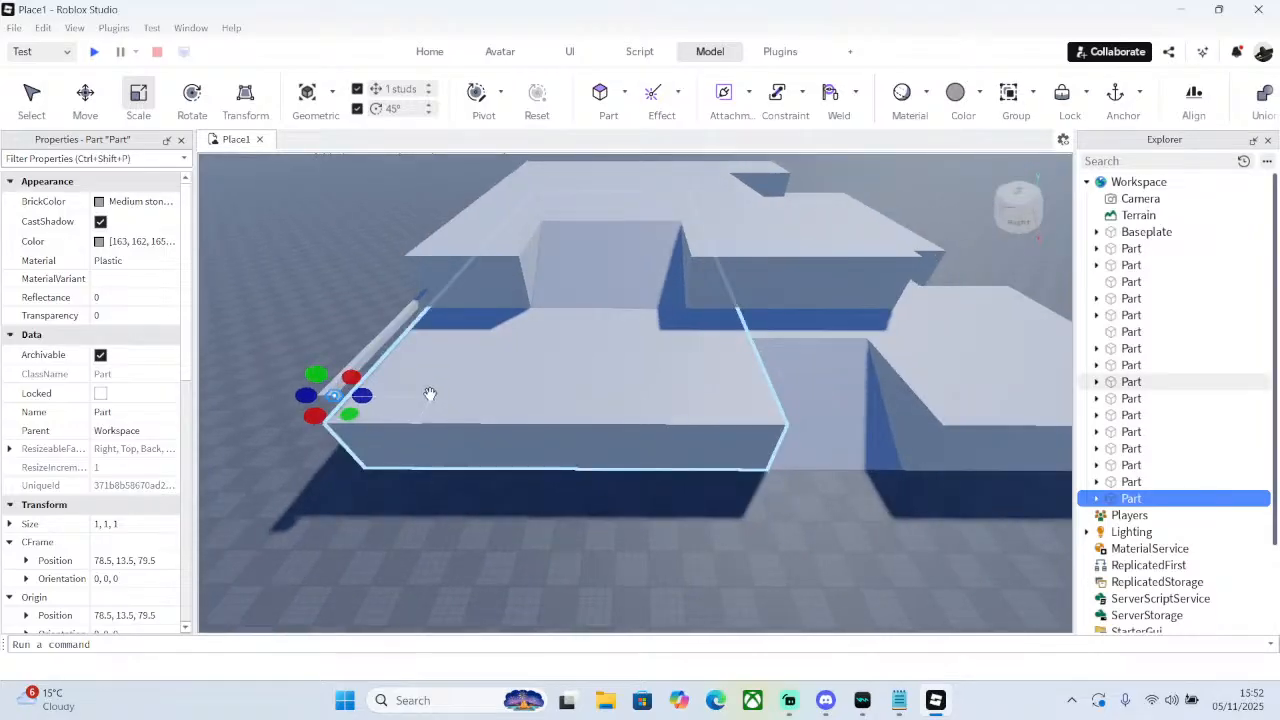
# - Stretch the corner cube along the front edge to the ramp gap, making it 1 by 1 by 58 studs at 78.5, 13.5, 51
pyautogui.moveTo(362, 395); pyautogui.dragTo(356, 394)
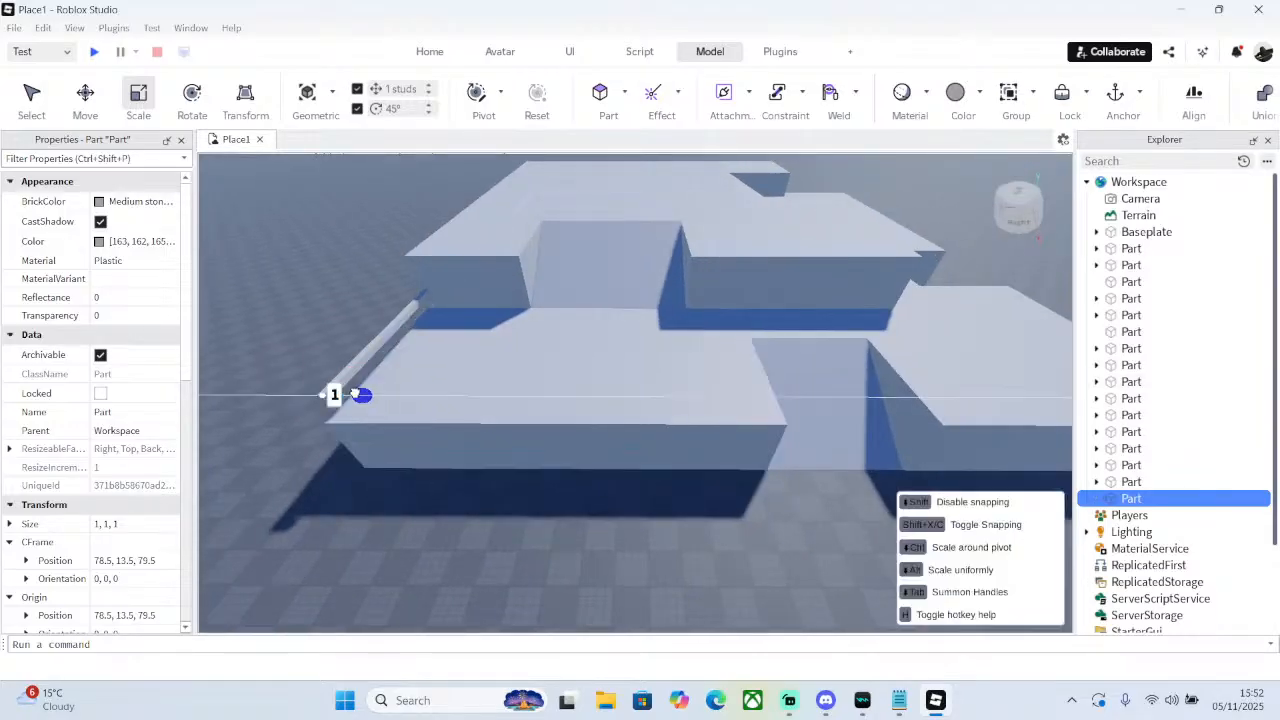
pyautogui.moveTo(797, 384); pyautogui.dragTo(798, 384)
pyautogui.scroll(10, 798, 384)
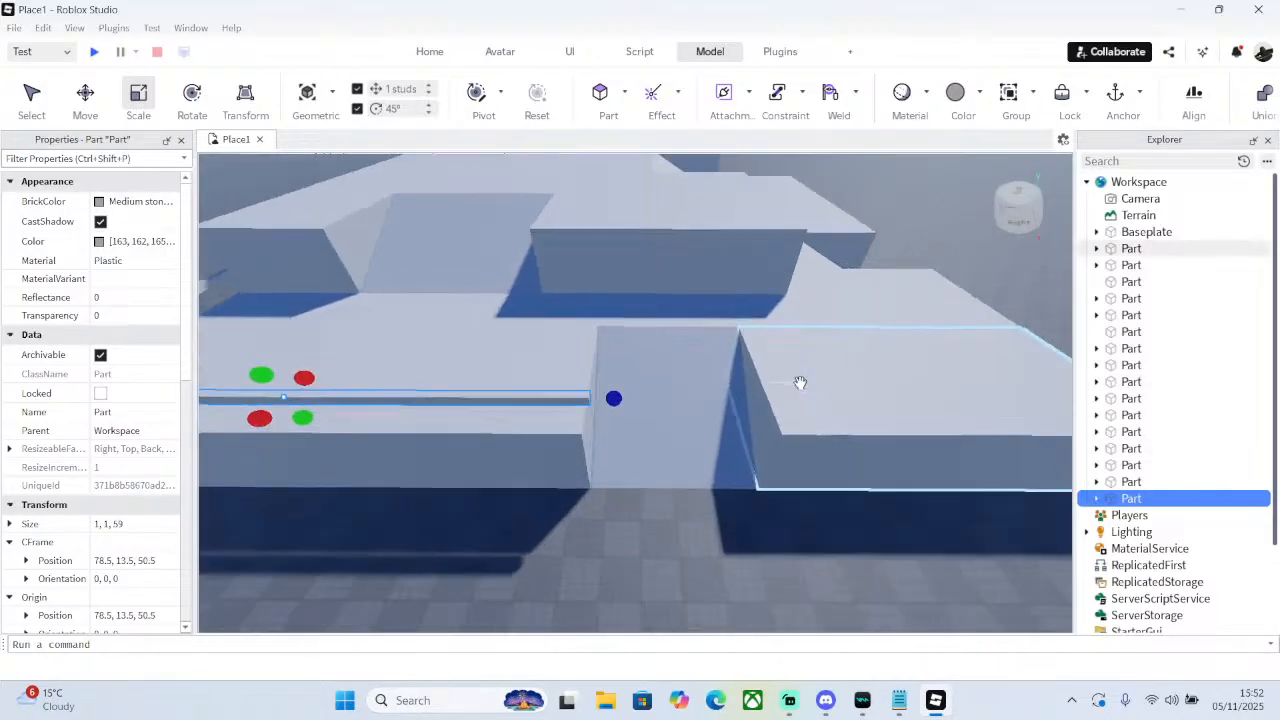
pyautogui.moveTo(800, 384); pyautogui.dragTo(798, 383, button='right')
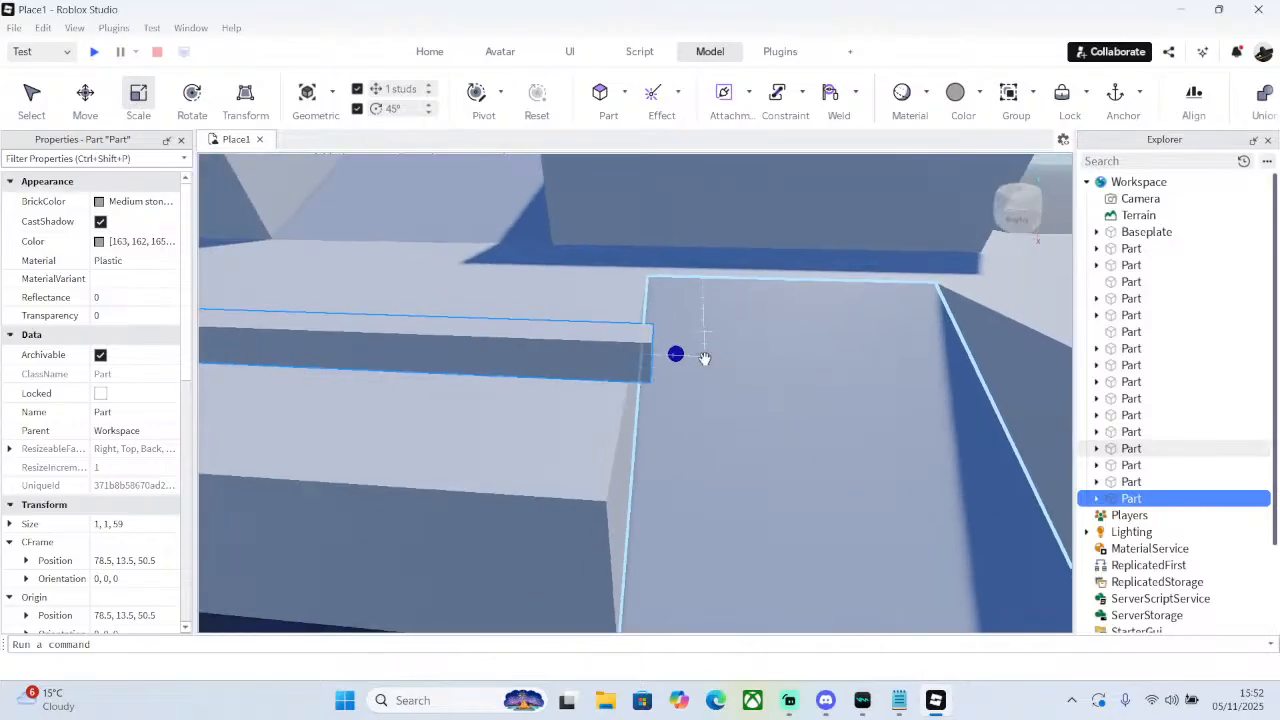
pyautogui.moveTo(675, 354); pyautogui.dragTo(635, 354)
pyautogui.moveTo(894, 366); pyautogui.dragTo(894, 366, button='right')
# - Duplicate the 58-stud front rail and stretch the copy across the ramp gap to the far end of the neighbouring block
pyautogui.rightClick(521, 268)
pyautogui.click(564, 119)
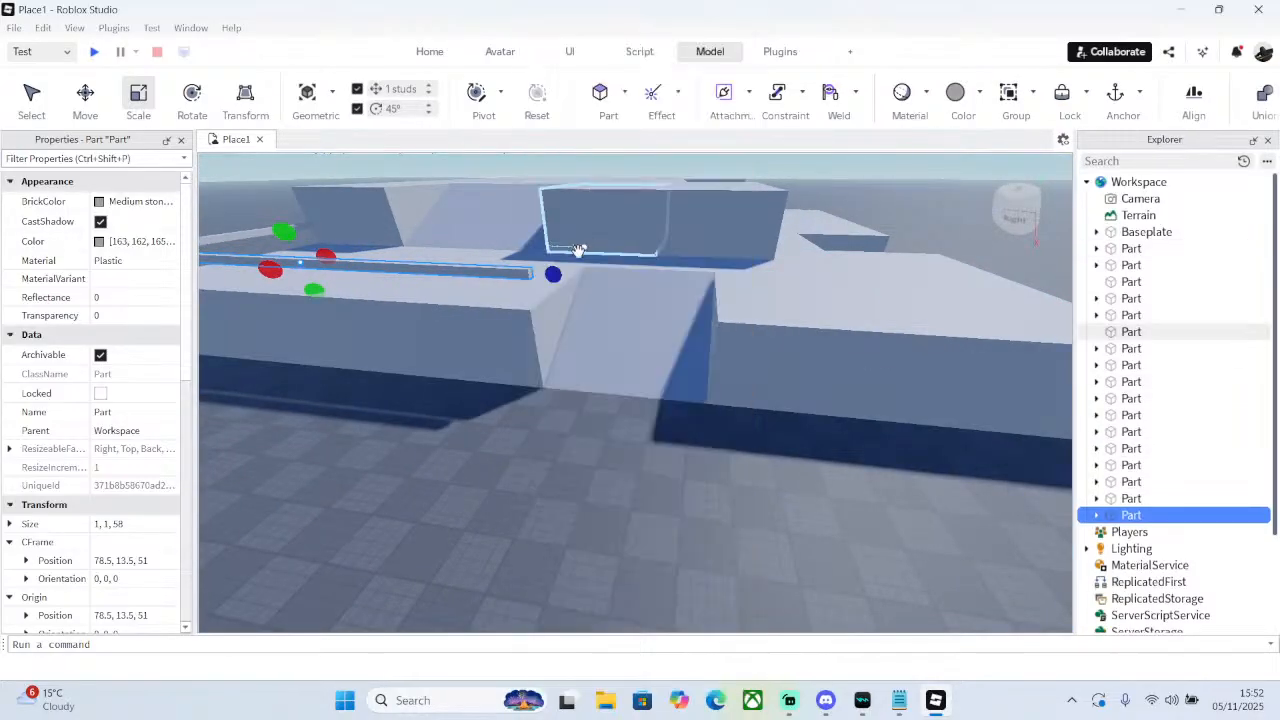
pyautogui.moveTo(553, 273); pyautogui.dragTo(553, 272)
pyautogui.moveTo(964, 308); pyautogui.dragTo(1010, 318)
pyautogui.moveTo(1010, 318); pyautogui.dragTo(1010, 318, button='right')
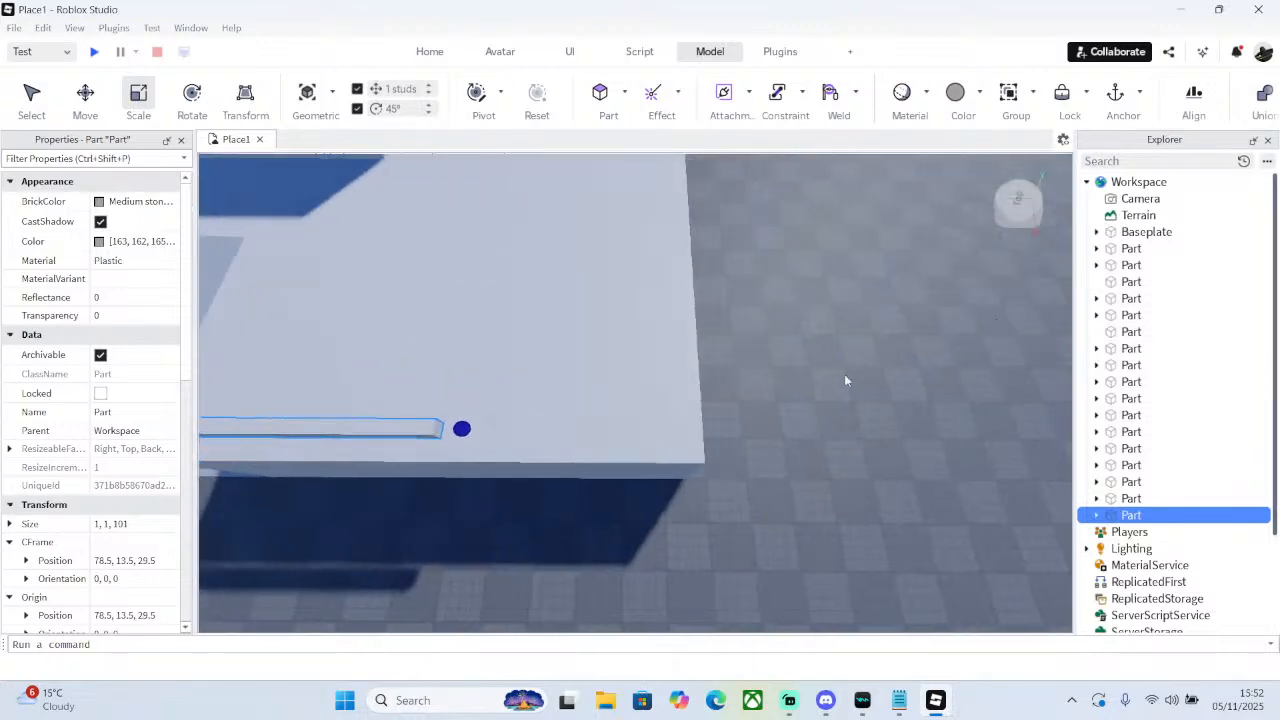
pyautogui.moveTo(465, 430); pyautogui.dragTo(724, 431)
pyautogui.moveTo(723, 430); pyautogui.dragTo(723, 430, button='right')
# - Pull the copied rail's near end back across the ramp gap, leaving it 1 by 1 by 38 studs at 78.5, 13.5, -18
pyautogui.moveTo(285, 248); pyautogui.dragTo(686, 392)
pyautogui.press('w')
pyautogui.moveTo(685, 390); pyautogui.dragTo(683, 389, button='right')
pyautogui.moveTo(740, 374); pyautogui.dragTo(657, 377)
pyautogui.press('a')
pyautogui.moveTo(656, 377); pyautogui.dragTo(654, 376, button='right')
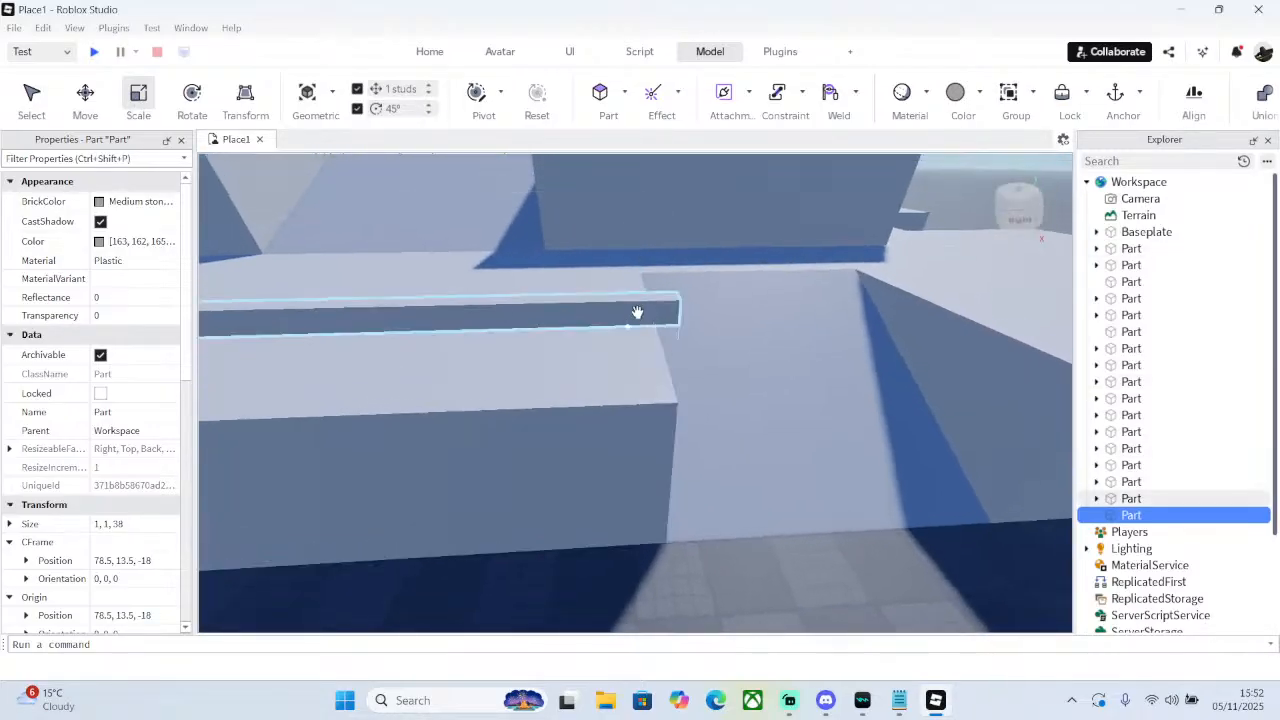
# - Shorten the first front rail at the ramp gap to 1 by 1 by 57 studs at 78.5, 13.5, 51.5
pyautogui.moveTo(697, 309); pyautogui.dragTo(675, 308)
pyautogui.press('d')
pyautogui.moveTo(675, 308); pyautogui.dragTo(672, 309, button='right')
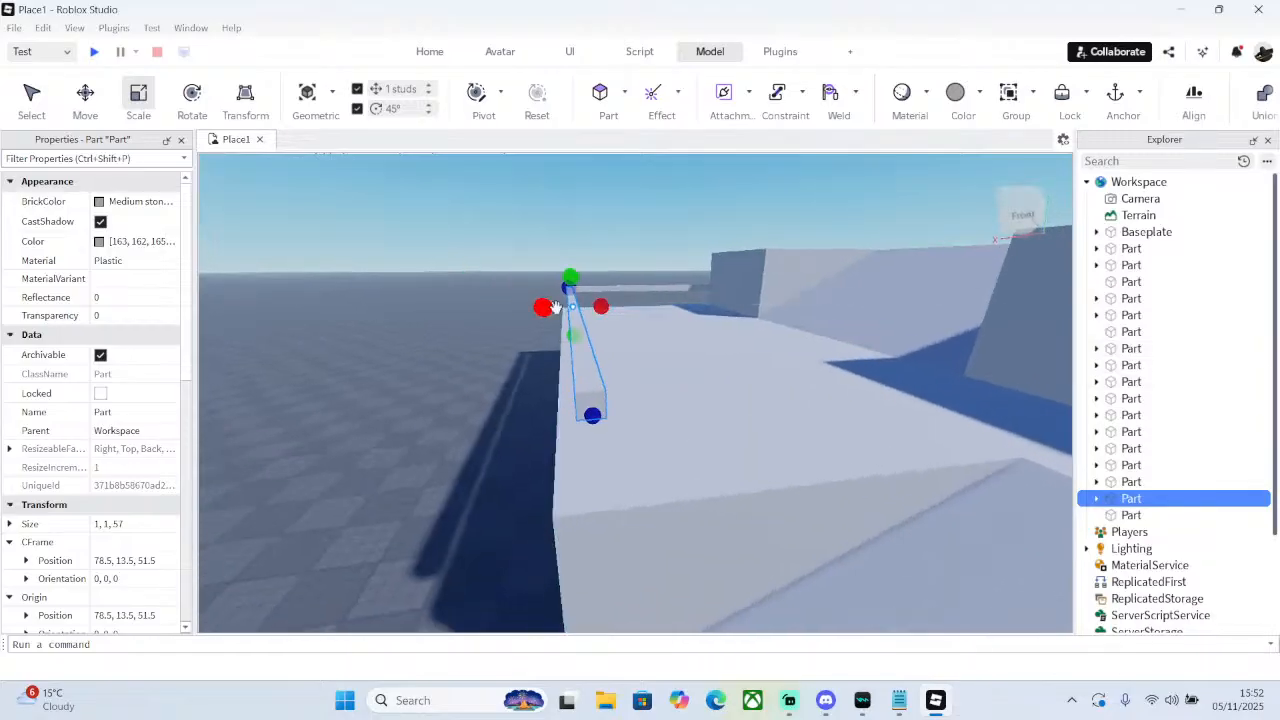
# - Duplicate the 29-stud side rail and move the copy to the near edge of the ramp gap at 64.5, 13.5, 23.5
pyautogui.rightClick(634, 289)
pyautogui.click(690, 116)
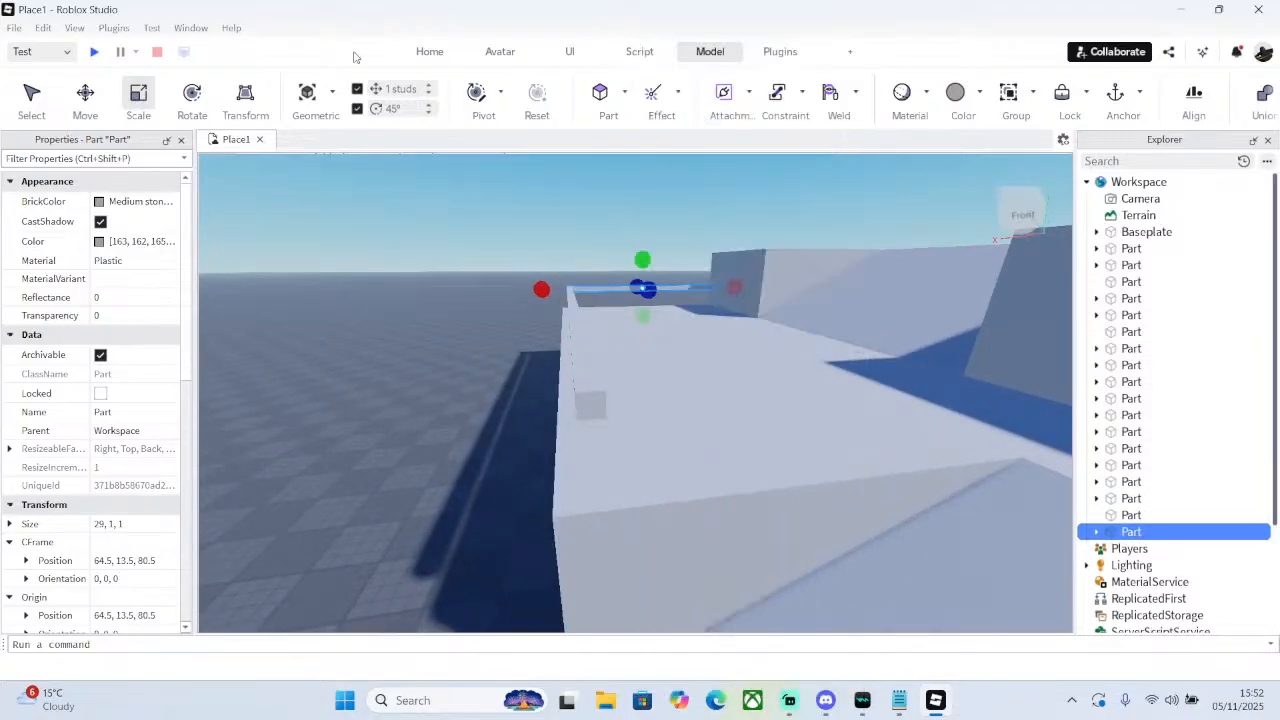
pyautogui.moveTo(668, 282); pyautogui.dragTo(690, 316)
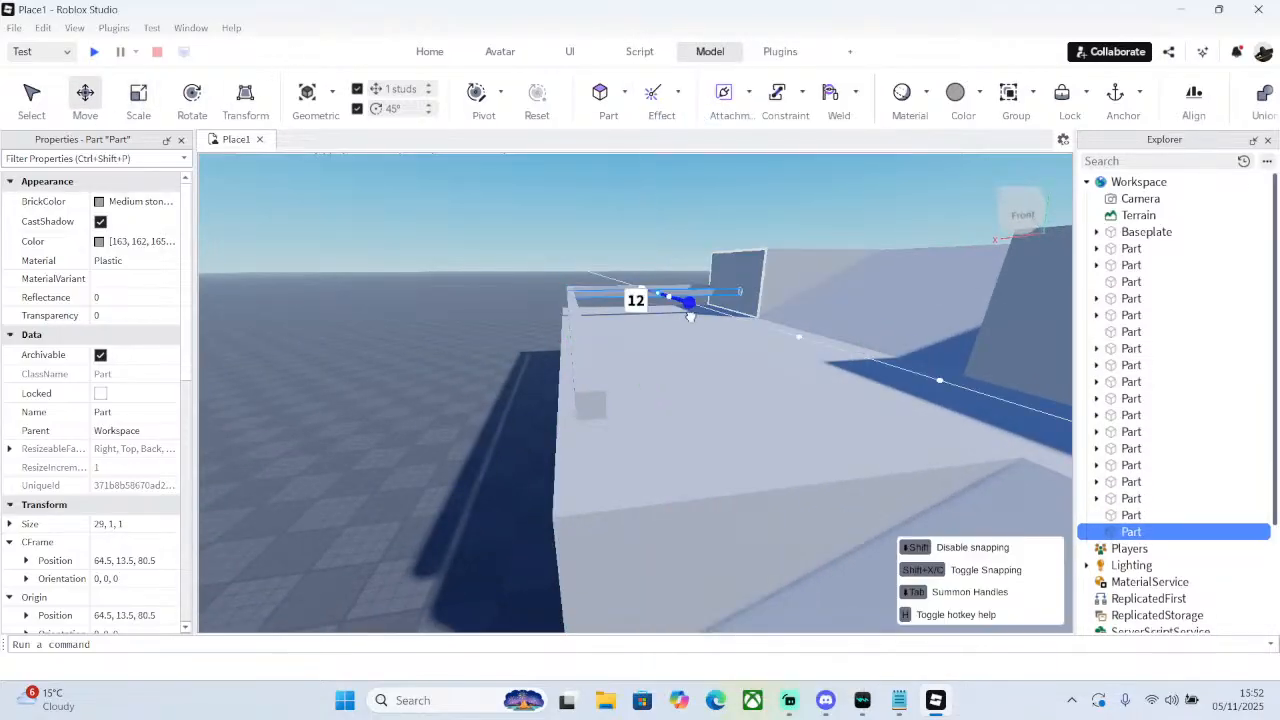
pyautogui.moveTo(814, 410); pyautogui.dragTo(953, 499)
pyautogui.press('s')
pyautogui.moveTo(783, 399); pyautogui.dragTo(783, 396, button='right')
pyautogui.press('a')
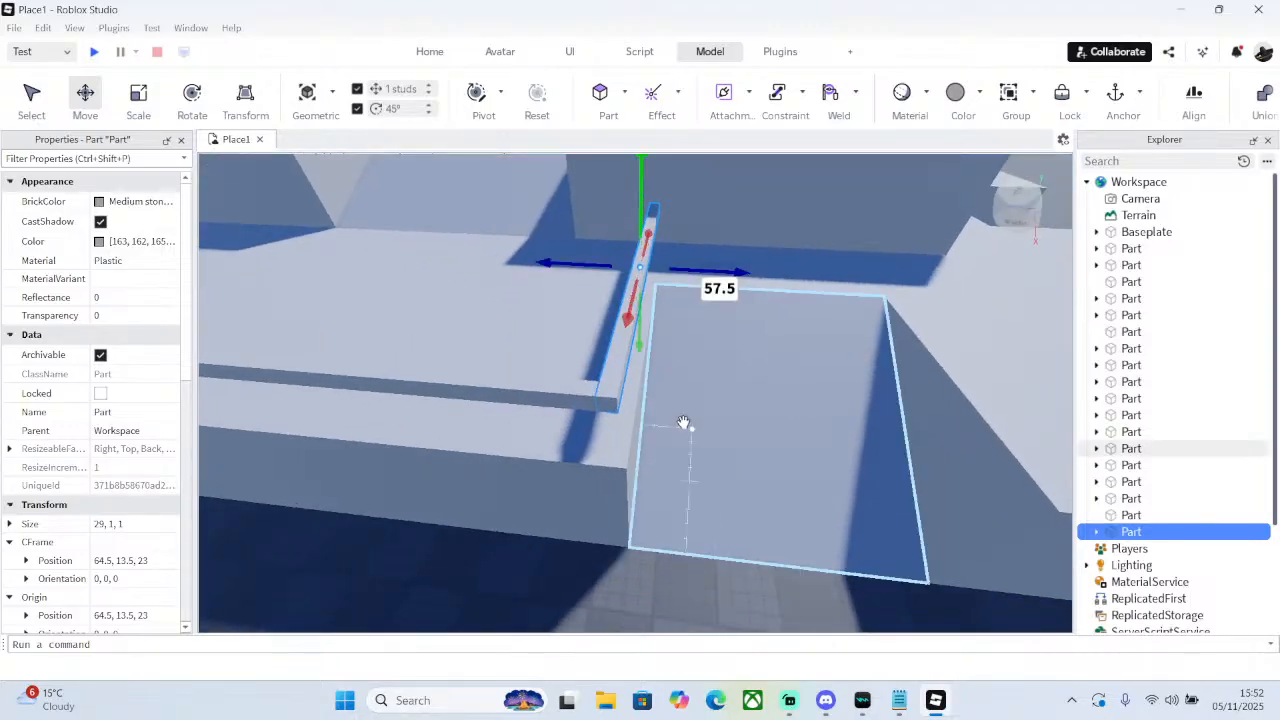
pyautogui.press('w')
pyautogui.moveTo(685, 424); pyautogui.dragTo(682, 421, button='right')
pyautogui.press('a')
pyautogui.press('d')
pyautogui.moveTo(647, 263); pyautogui.dragTo(420, 368)
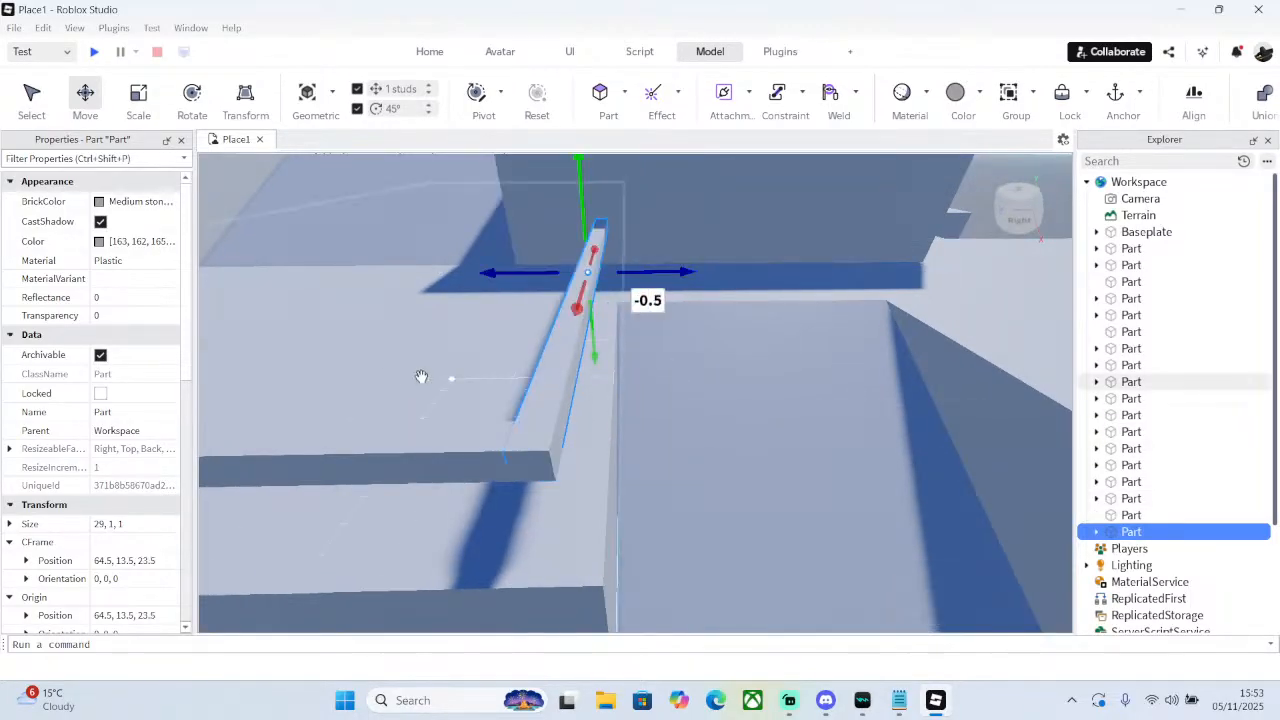
# - Shorten the rail beside the ramp gap from its inner end to 19 by 1 by 1 studs at 69.5, 13.5, 23.5
pyautogui.click(392, 426)
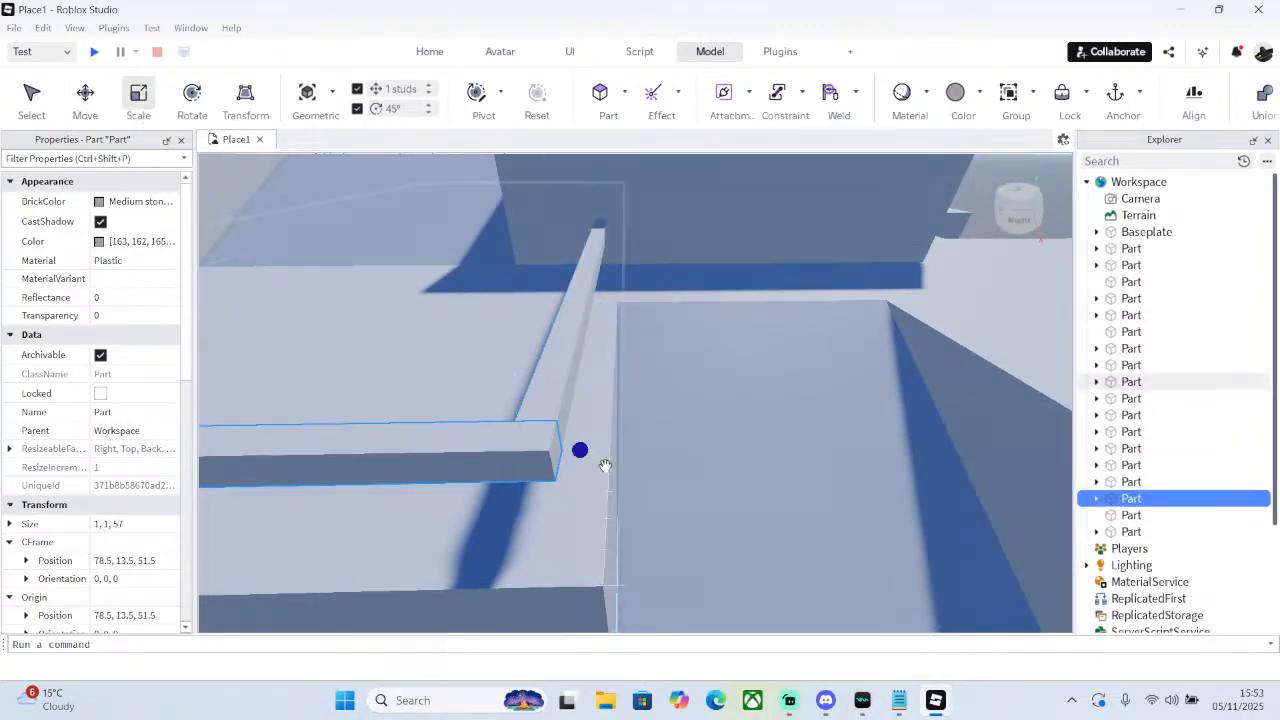
pyautogui.click(551, 343)
pyautogui.moveTo(537, 337); pyautogui.dragTo(538, 339, button='right')
pyautogui.moveTo(992, 391); pyautogui.dragTo(786, 401)
pyautogui.moveTo(786, 401); pyautogui.dragTo(786, 401, button='right')
# - Duplicate the 19-stud rail and move the copy 22.5 studs to the ramp gap's opposite edge, plus 0.5 stud further onto the block
pyautogui.rightClick(786, 401)
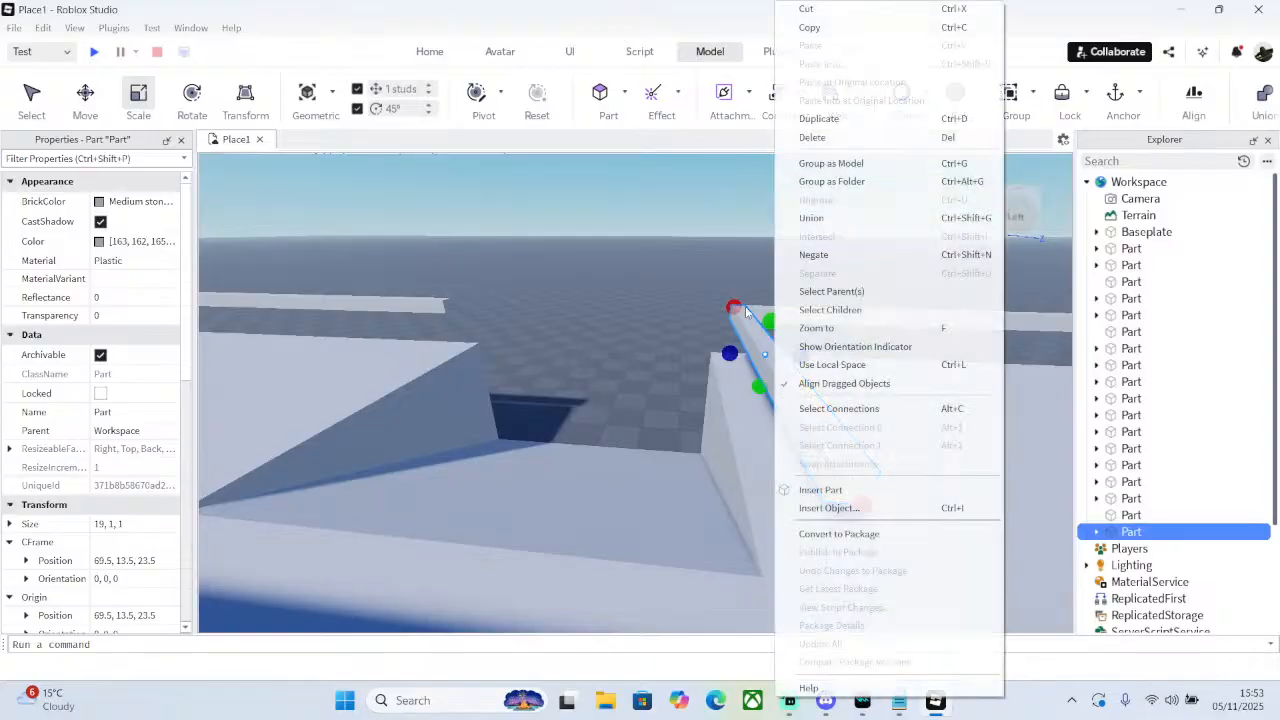
pyautogui.click(805, 116)
pyautogui.click(80, 108)
pyautogui.press('a')
pyautogui.moveTo(663, 278); pyautogui.dragTo(663, 278, button='right')
pyautogui.press('d')
pyautogui.moveTo(980, 333); pyautogui.dragTo(423, 315)
pyautogui.press('w')
pyautogui.moveTo(423, 315); pyautogui.dragTo(423, 315, button='right')
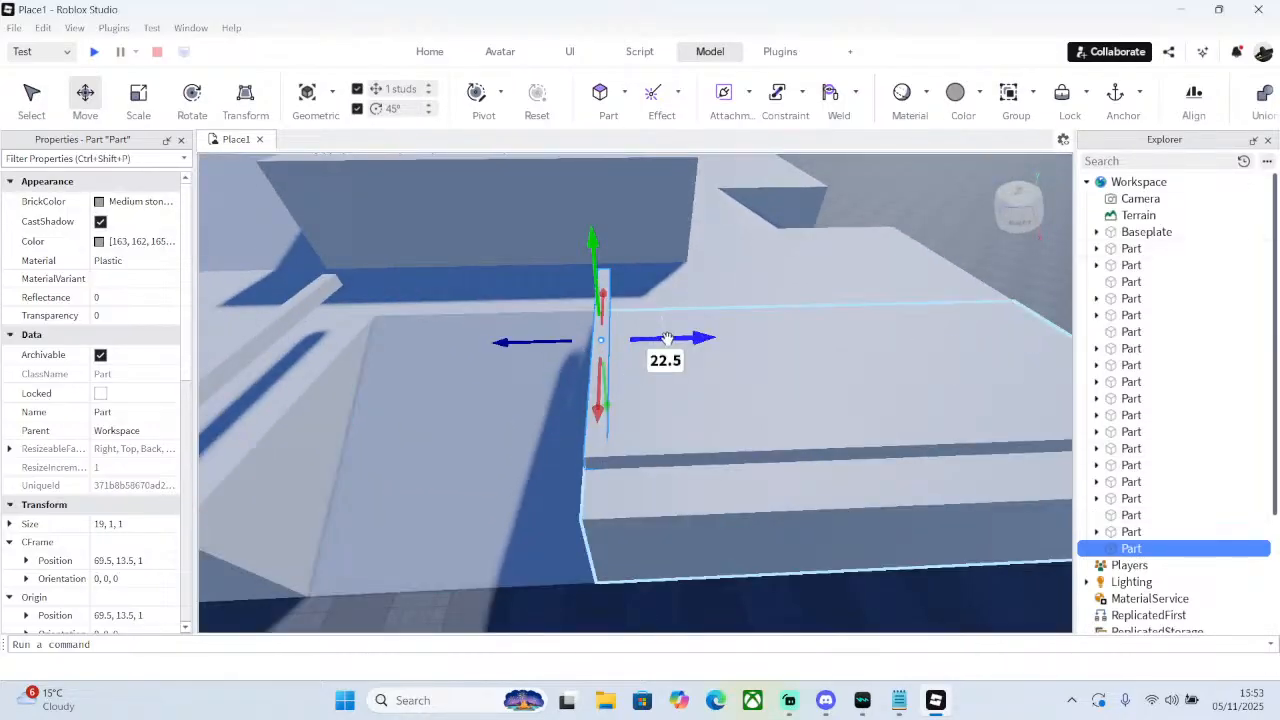
pyautogui.moveTo(690, 339); pyautogui.dragTo(673, 340)
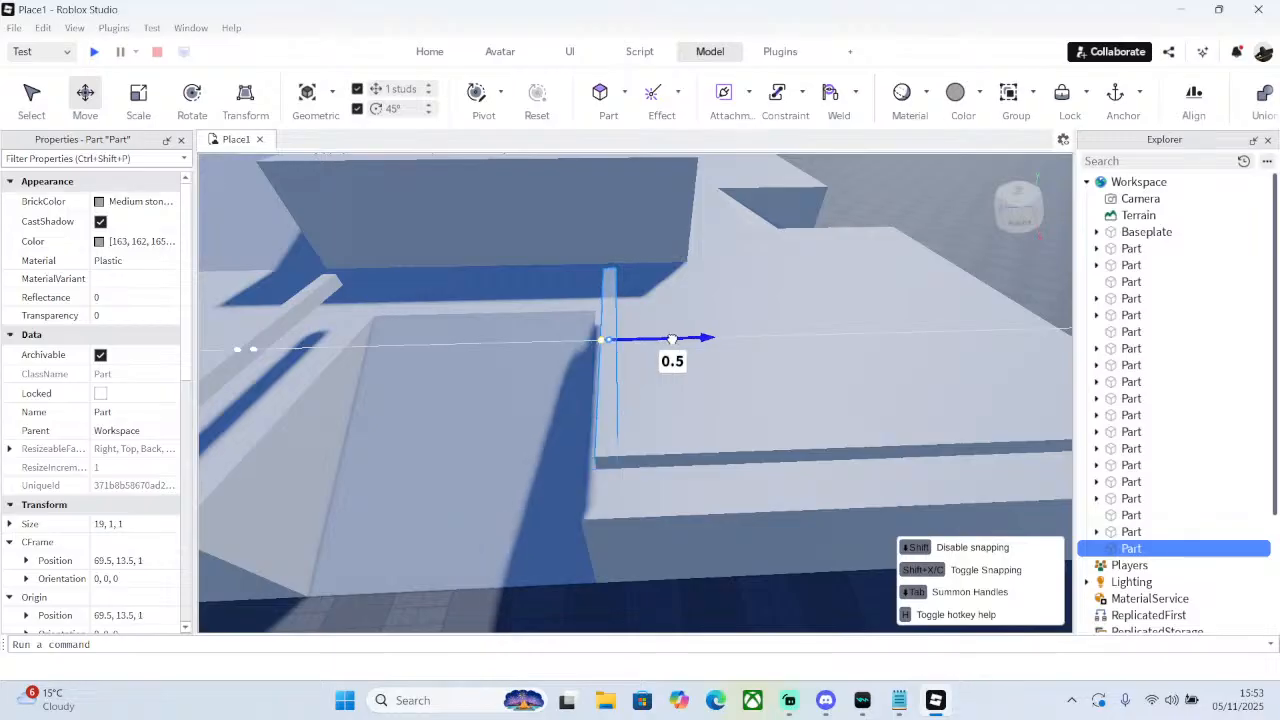
# - Trim the 38-stud front rail's ramp end to meet the side rail, making it 1 by 1 by 37 studs at 78.5, 13.5, -18.5
pyautogui.click(650, 445)
pyautogui.click(143, 104)
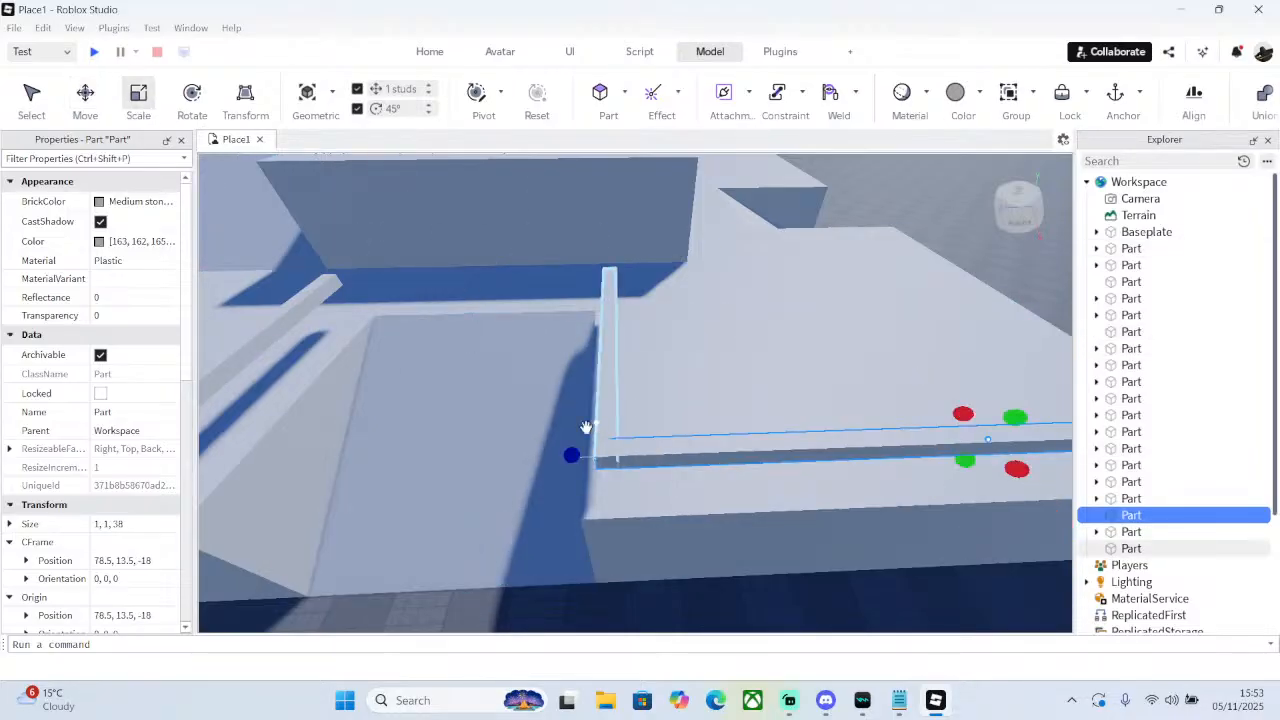
pyautogui.moveTo(566, 454); pyautogui.dragTo(608, 452)
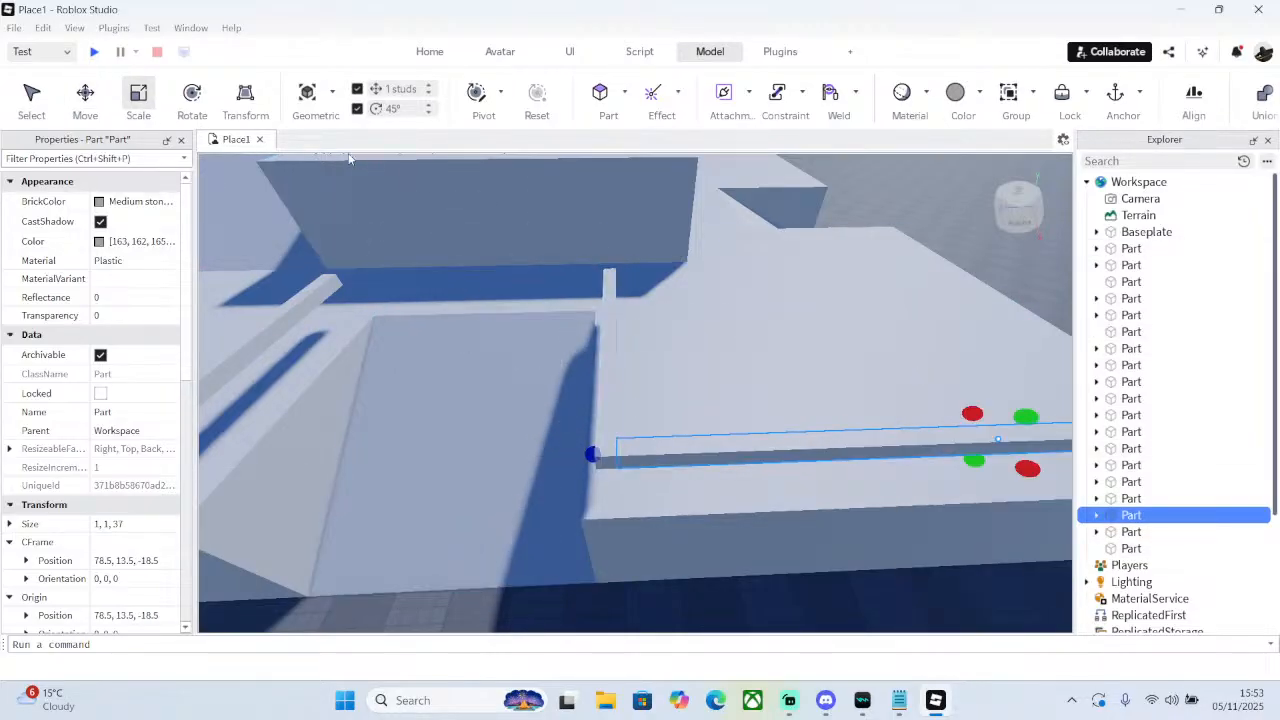
# - Clear the selection and examine the railings around the ramp gap and the whole building from a distance
pyautogui.click(96, 102)
pyautogui.scroll(-4, 690, 303)
pyautogui.moveTo(690, 303); pyautogui.dragTo(714, 311, button='right')
pyautogui.scroll(4, 718, 314)
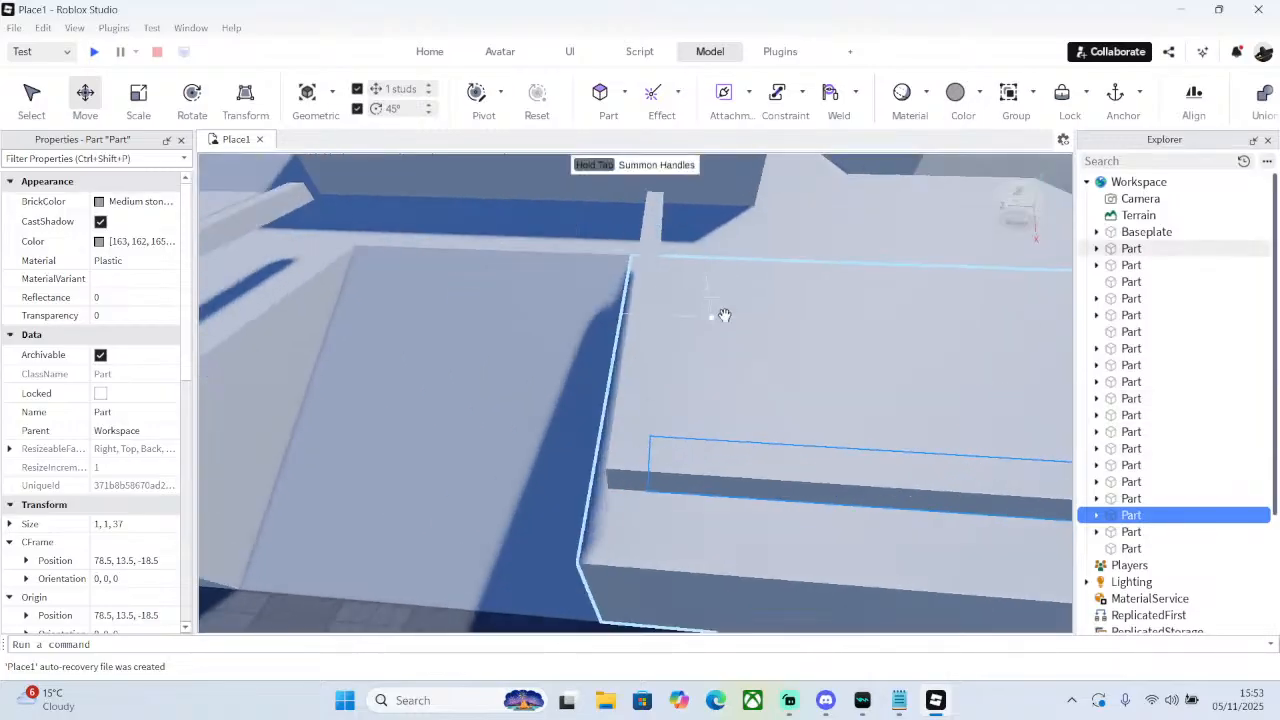
pyautogui.scroll(-4, 545, 610)
pyautogui.click(537, 557)
pyautogui.scroll(4, 634, 466)
pyautogui.scroll(-5, 634, 466)
pyautogui.moveTo(634, 466); pyautogui.dragTo(635, 465, button='right')
pyautogui.press('a')
pyautogui.scroll(-4, 635, 465)
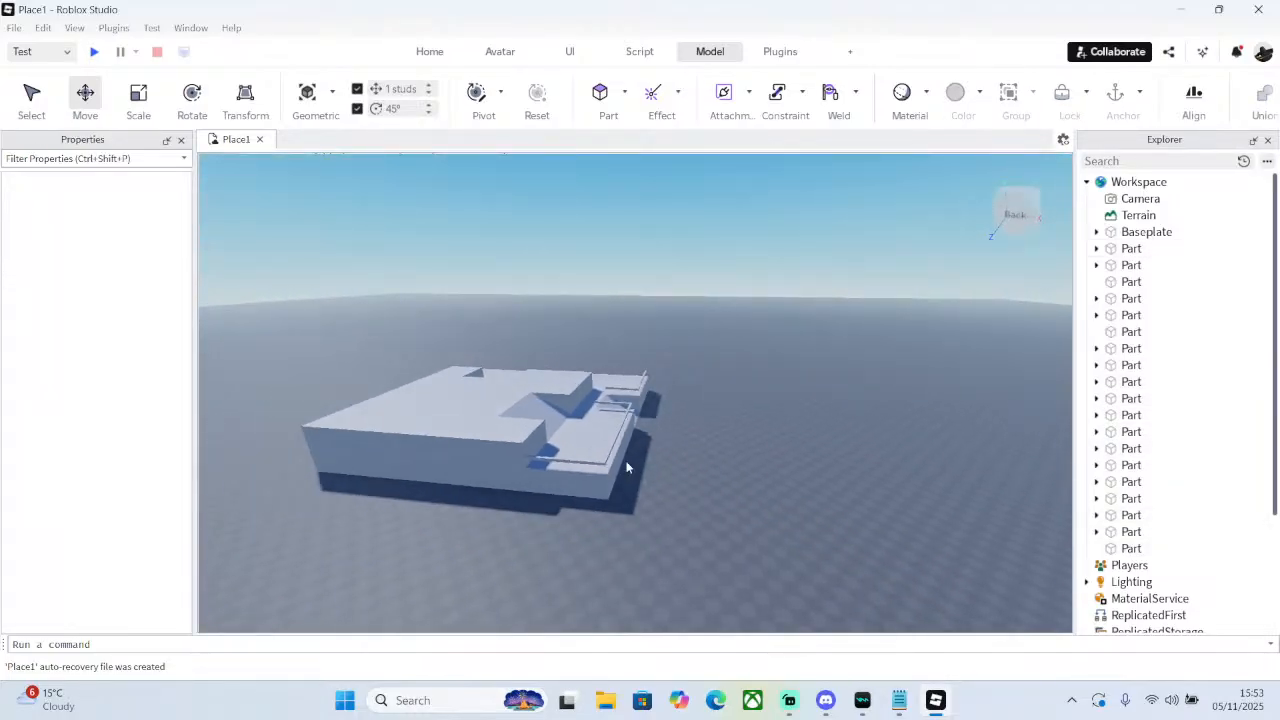
# - Duplicate the 37-stud front rail and scale the copy into a 6 by 1 by 1 rail at the far corner, 75, 13.5, -36.5
pyautogui.press('d')
pyautogui.moveTo(795, 263); pyautogui.dragTo(795, 263, button='right')
pyautogui.press('w')
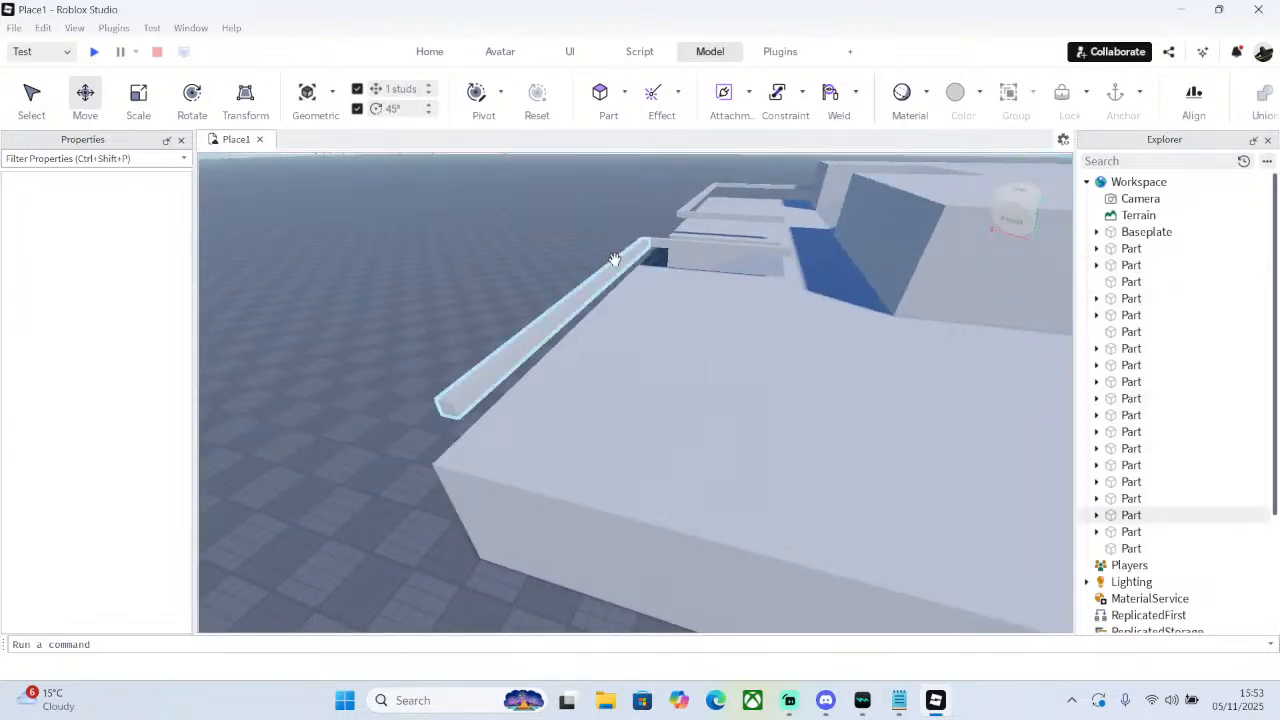
pyautogui.click(603, 260)
pyautogui.rightClick(618, 218)
pyautogui.click(660, 119)
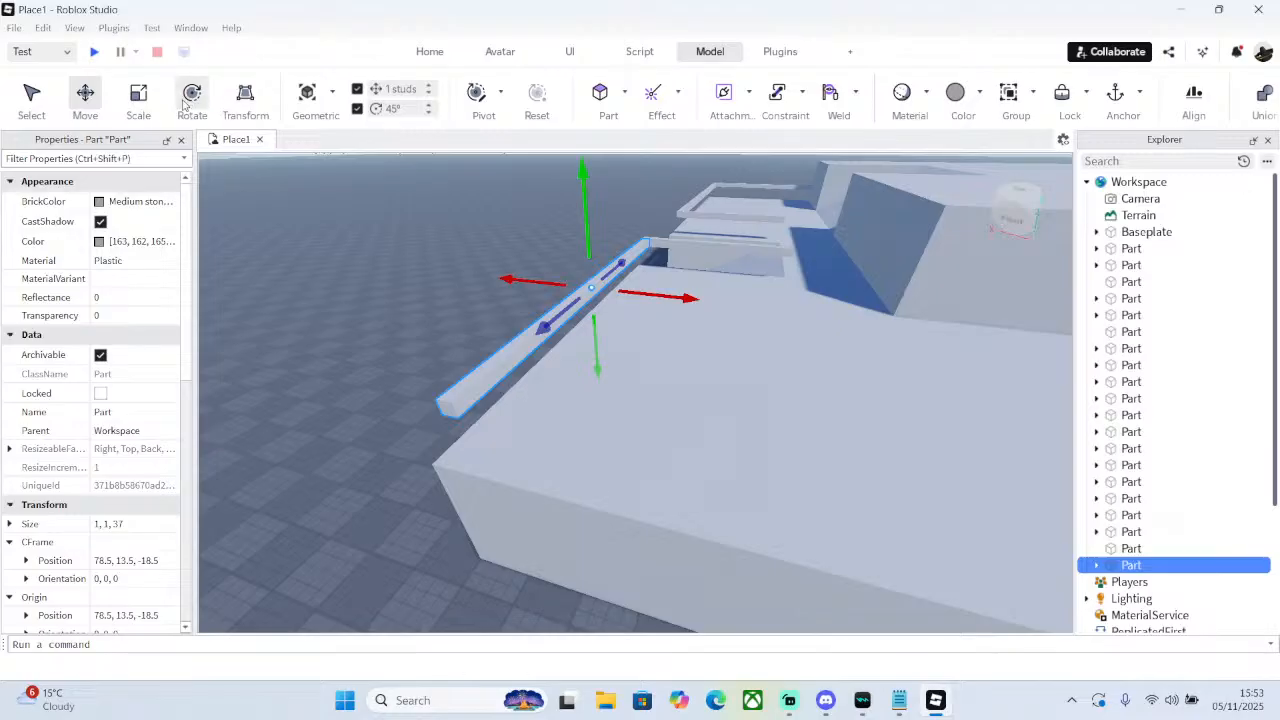
pyautogui.moveTo(650, 232); pyautogui.dragTo(591, 434)
pyautogui.moveTo(429, 401); pyautogui.dragTo(455, 408)
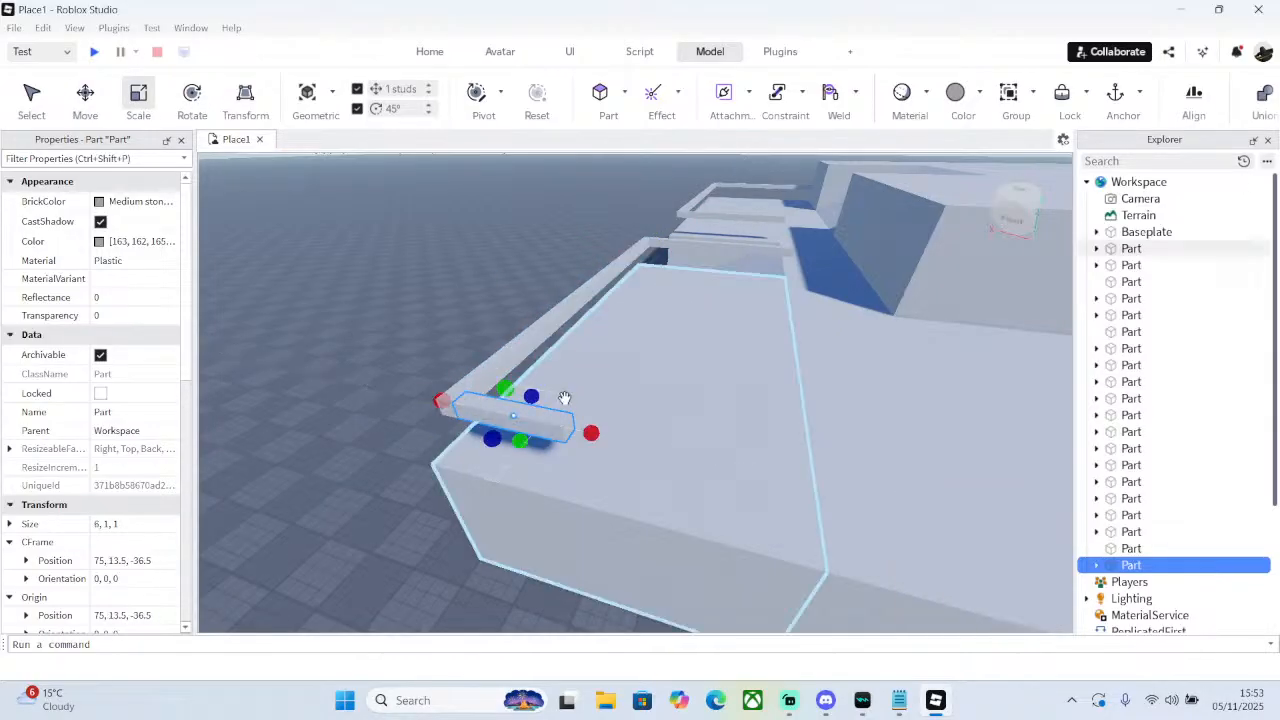
# - Extend the far-corner rail along the block's end edge to 37 by 1 by 1 studs at 59.5, 13.5, -36.5
pyautogui.moveTo(566, 400); pyautogui.dragTo(566, 400, button='right')
pyautogui.scroll(3, 451, 366)
pyautogui.scroll(-3, 451, 366)
pyautogui.moveTo(401, 350); pyautogui.dragTo(401, 350, button='right')
pyautogui.moveTo(367, 317); pyautogui.dragTo(771, 400)
pyautogui.moveTo(871, 332); pyautogui.dragTo(849, 257, button='right')
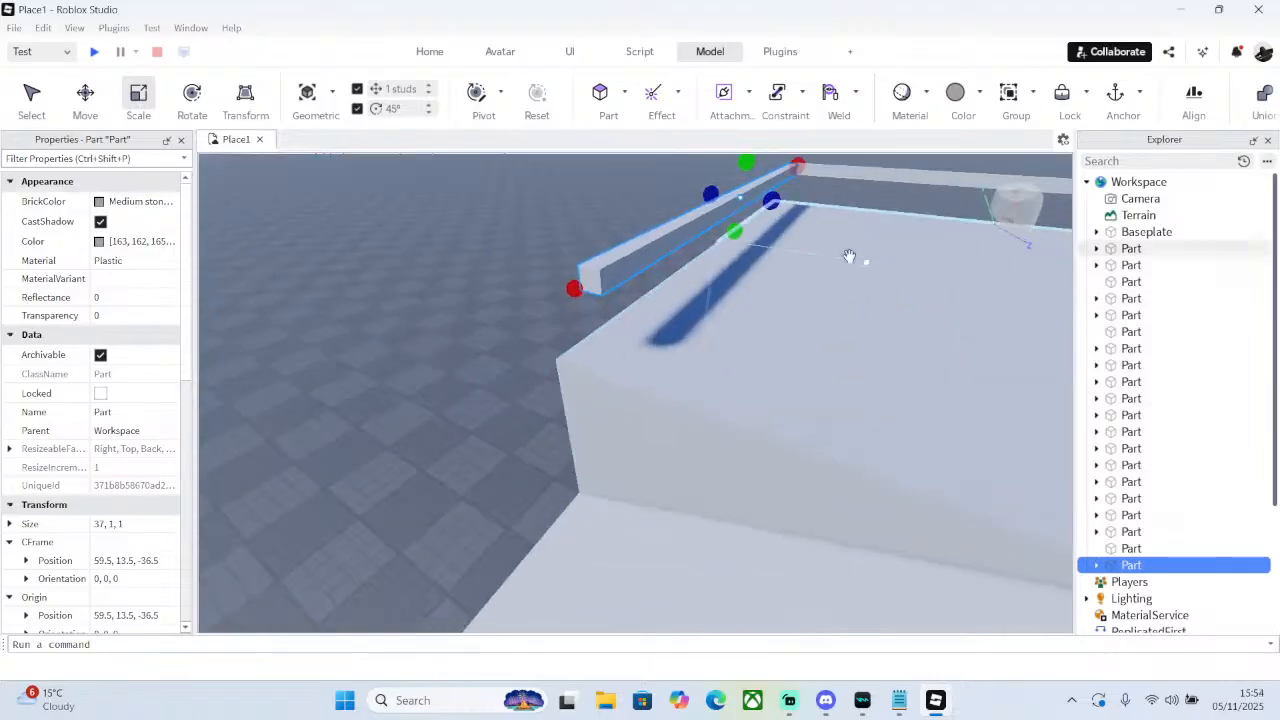
# - Duplicate the end-edge rail and scale the copy into a 1 by 1 by 18 rail along the adjoining edge at 41.5, 13.5, -27
pyautogui.rightClick(709, 219)
pyautogui.click(778, 125)
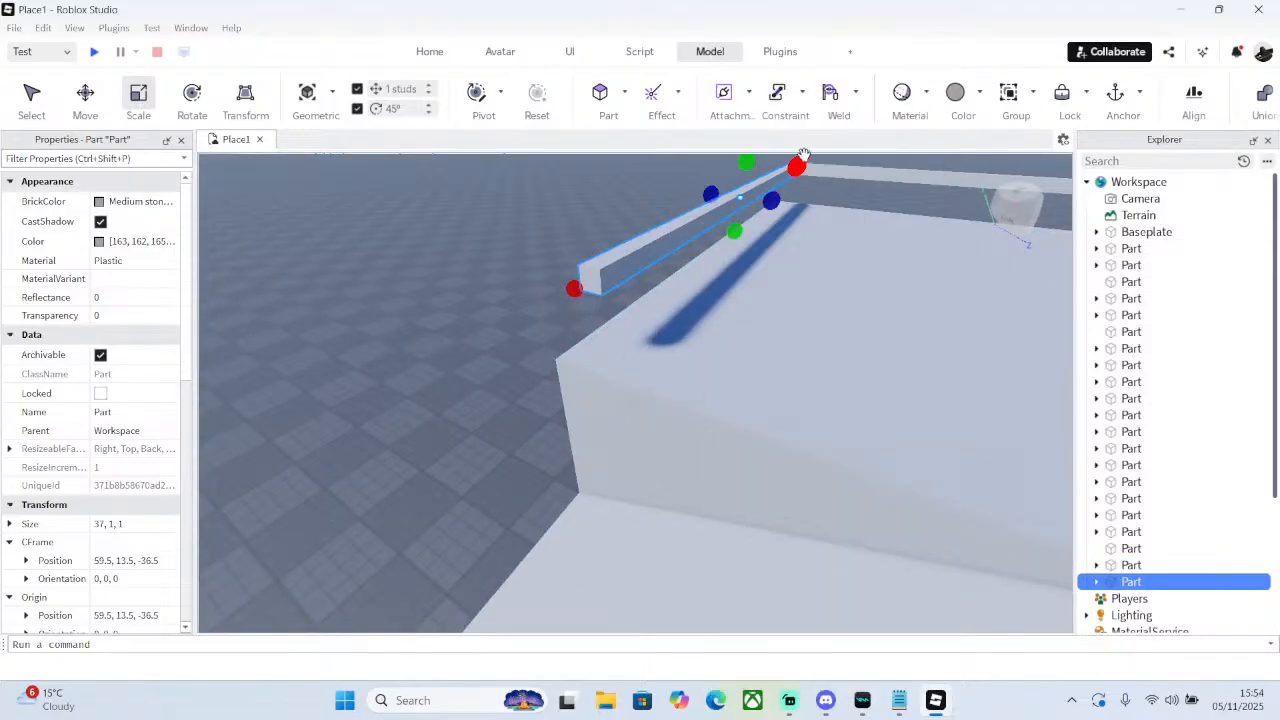
pyautogui.moveTo(804, 155); pyautogui.dragTo(590, 285)
pyautogui.moveTo(590, 285); pyautogui.dragTo(443, 255, button='right')
pyautogui.moveTo(351, 280); pyautogui.dragTo(758, 362)
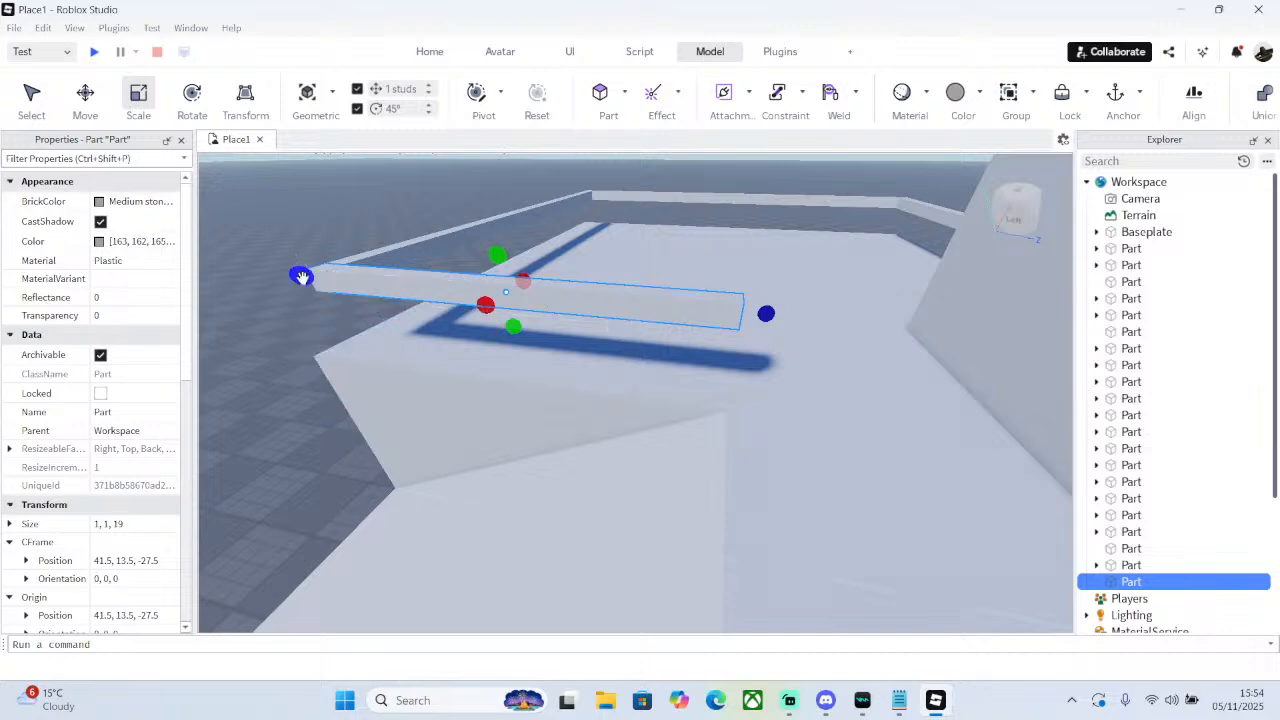
pyautogui.moveTo(302, 276); pyautogui.dragTo(323, 277)
pyautogui.moveTo(447, 281); pyautogui.dragTo(447, 281, button='right')
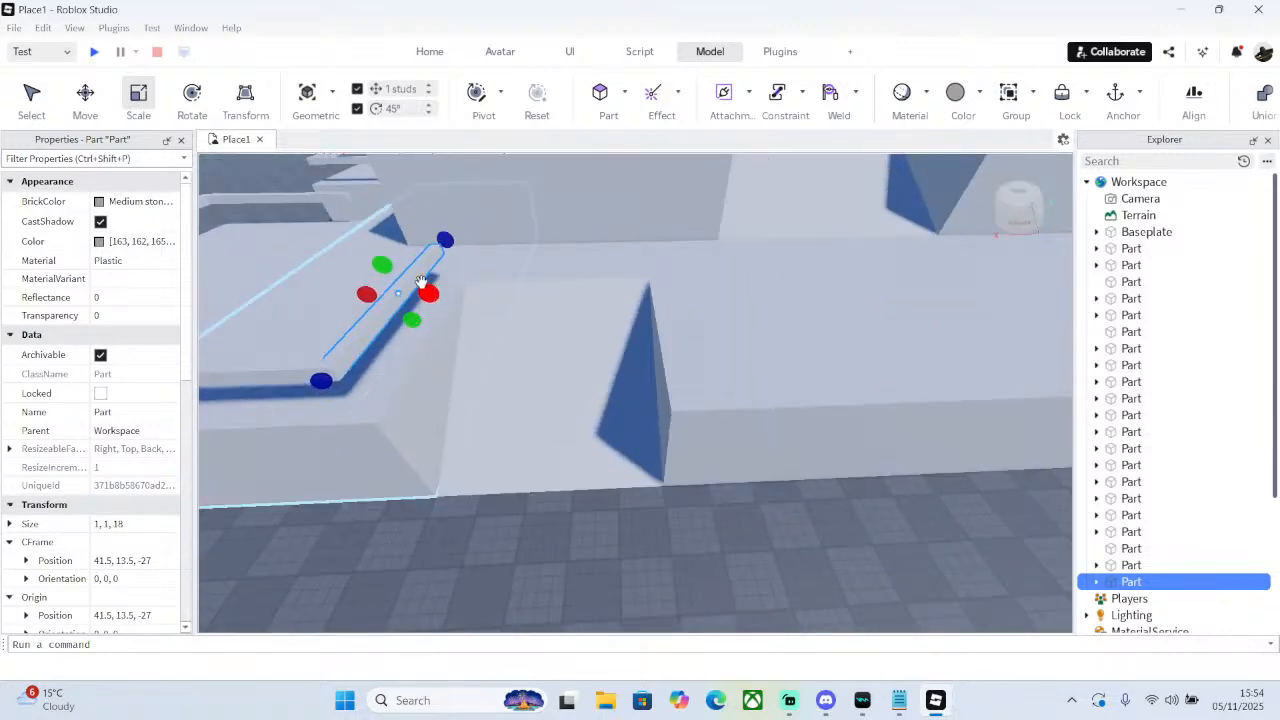
# - Duplicate the 18-stud side rail and move the copy across the ramp gap to 18.5, 13.5, -27
pyautogui.rightClick(421, 281)
pyautogui.click(440, 120)
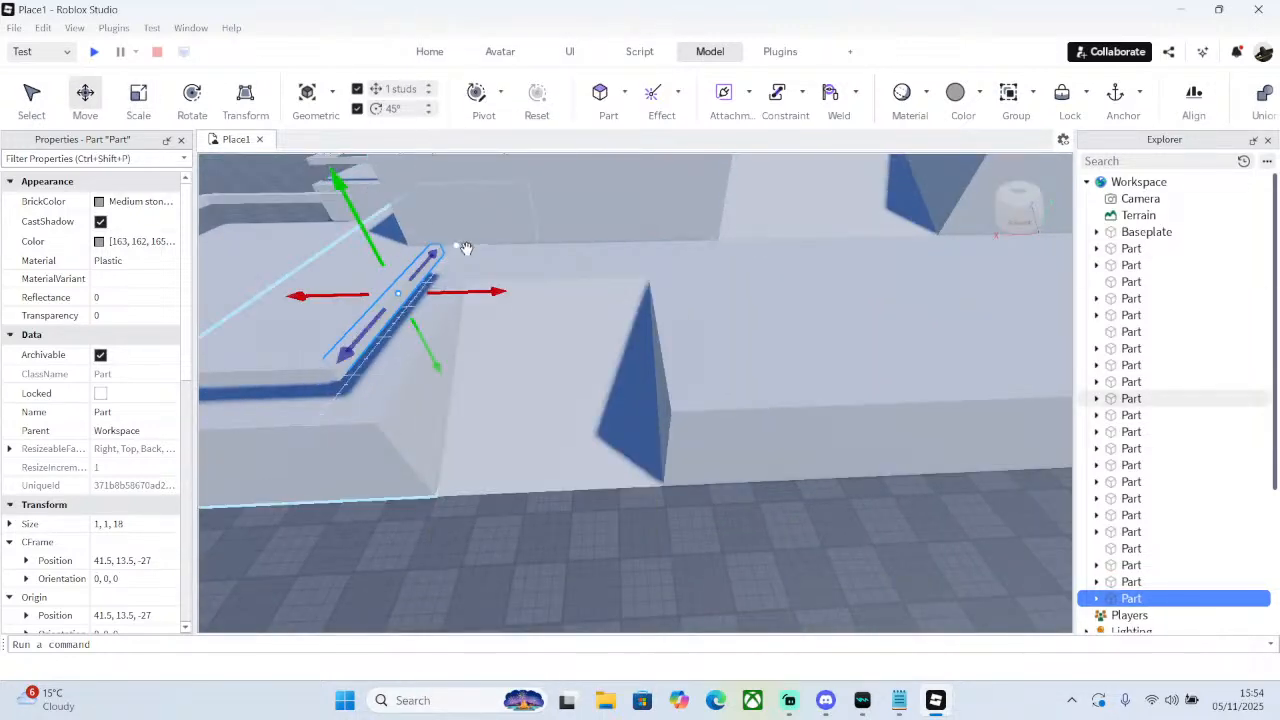
pyautogui.moveTo(491, 291); pyautogui.dragTo(752, 298)
pyautogui.scroll(5, 740, 337)
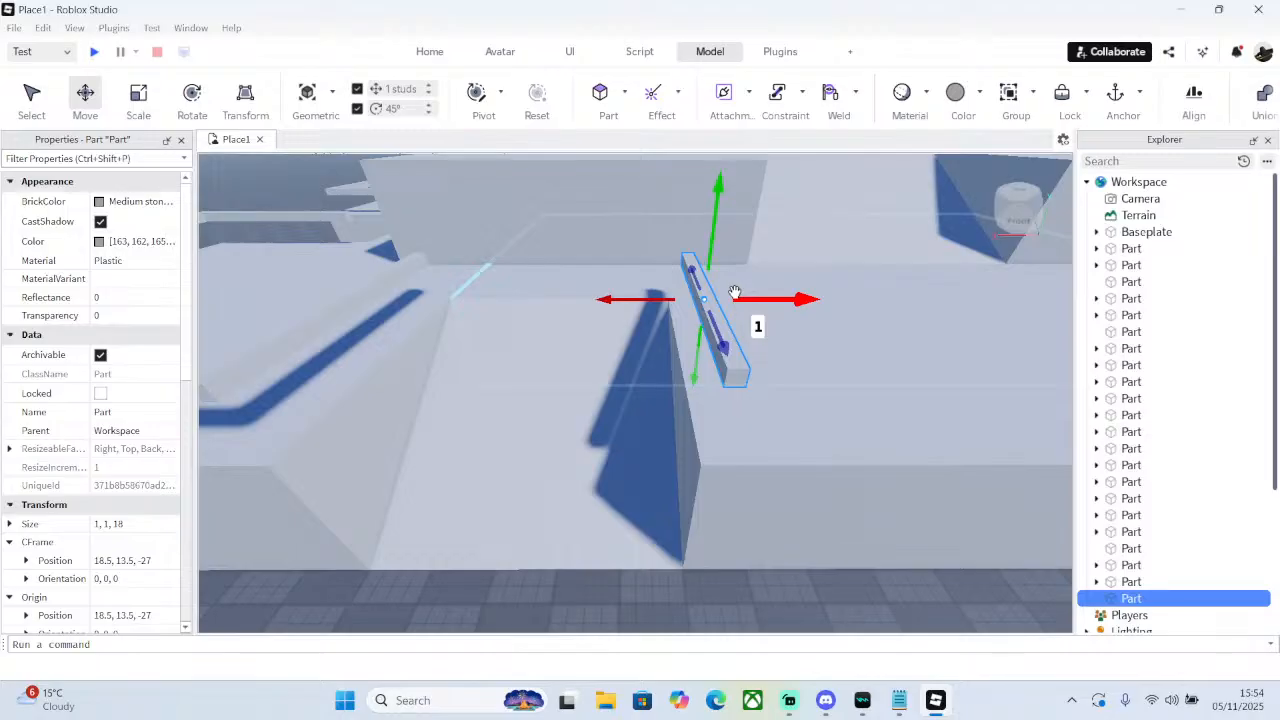
# - Duplicate the 37-stud end-edge rail onto the block across the ramp gap and extend the copy to 58 by 1 by 1 at -10, 13.5, -36.5
pyautogui.scroll(-2, 735, 292)
pyautogui.click(348, 378)
pyautogui.rightClick(349, 378)
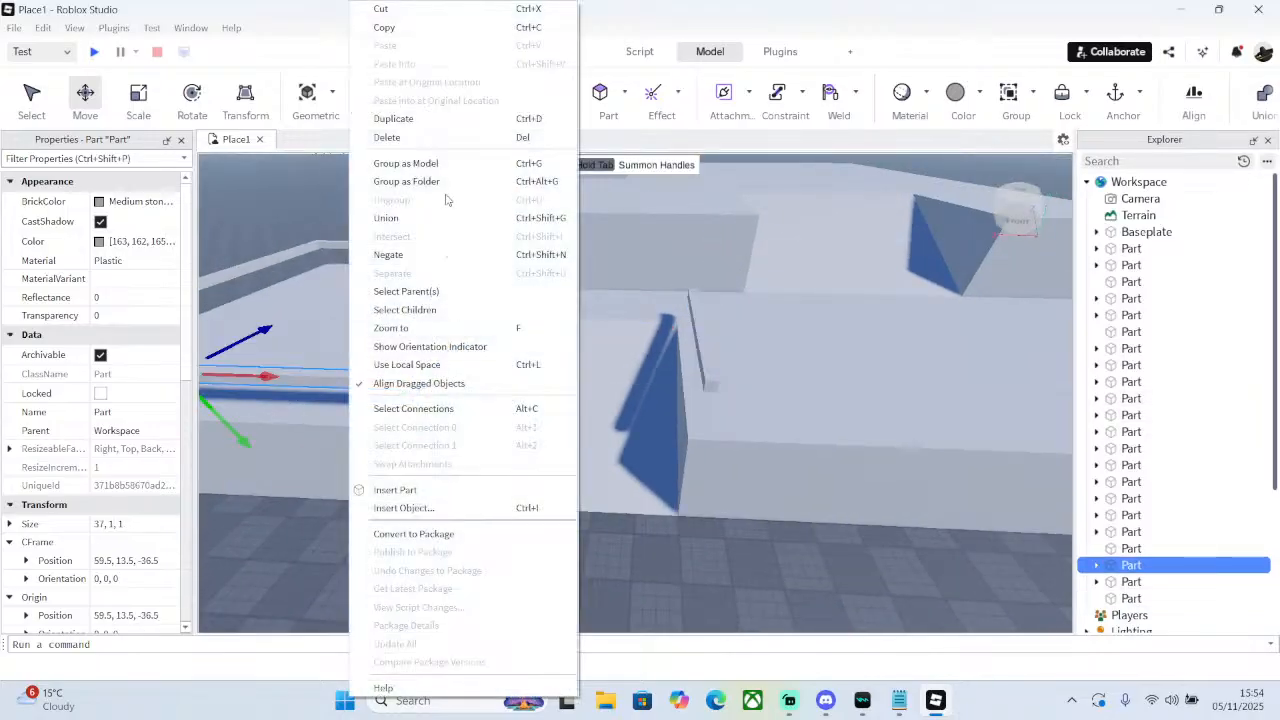
pyautogui.click(403, 119)
pyautogui.moveTo(265, 376); pyautogui.dragTo(1049, 436)
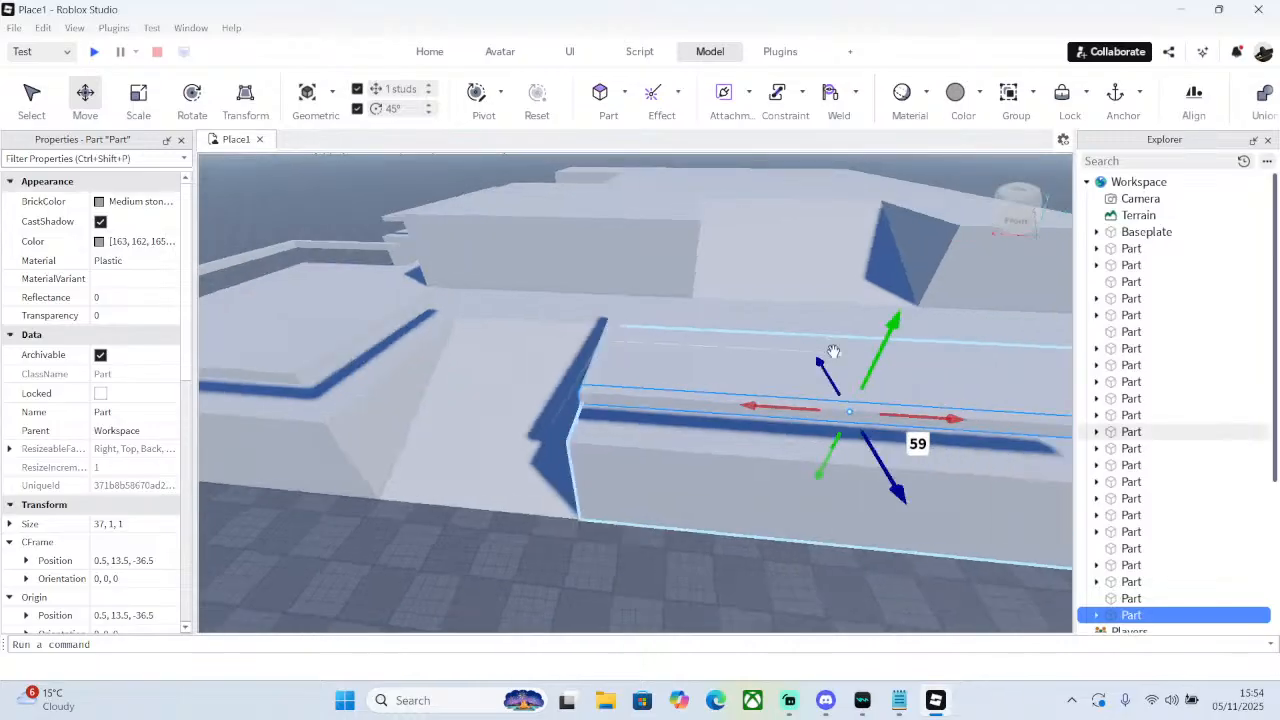
pyautogui.moveTo(832, 354); pyautogui.dragTo(832, 356, button='right')
pyautogui.moveTo(285, 152); pyautogui.dragTo(571, 271, button='right')
pyautogui.moveTo(300, 374); pyautogui.dragTo(564, 430)
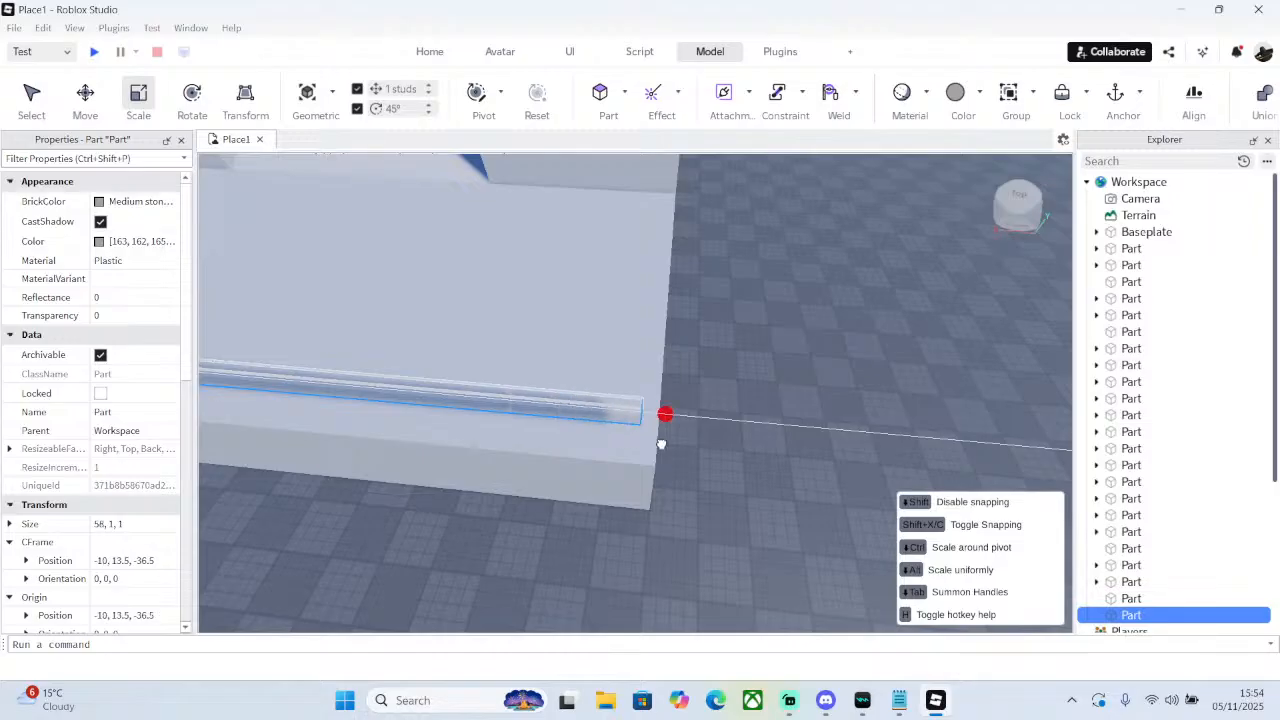
pyautogui.moveTo(661, 443); pyautogui.dragTo(670, 443)
# - Duplicate the 58-stud rail and scale the copy into a 1 by 1 rail about 29 studs long on the adjoining outer edge at X -38.5
pyautogui.moveTo(670, 443)
pyautogui.mouseDown(button='right')
pyautogui.moveTo(680, 423)
pyautogui.moveTo(665, 425)
pyautogui.mouseUp(button='right')
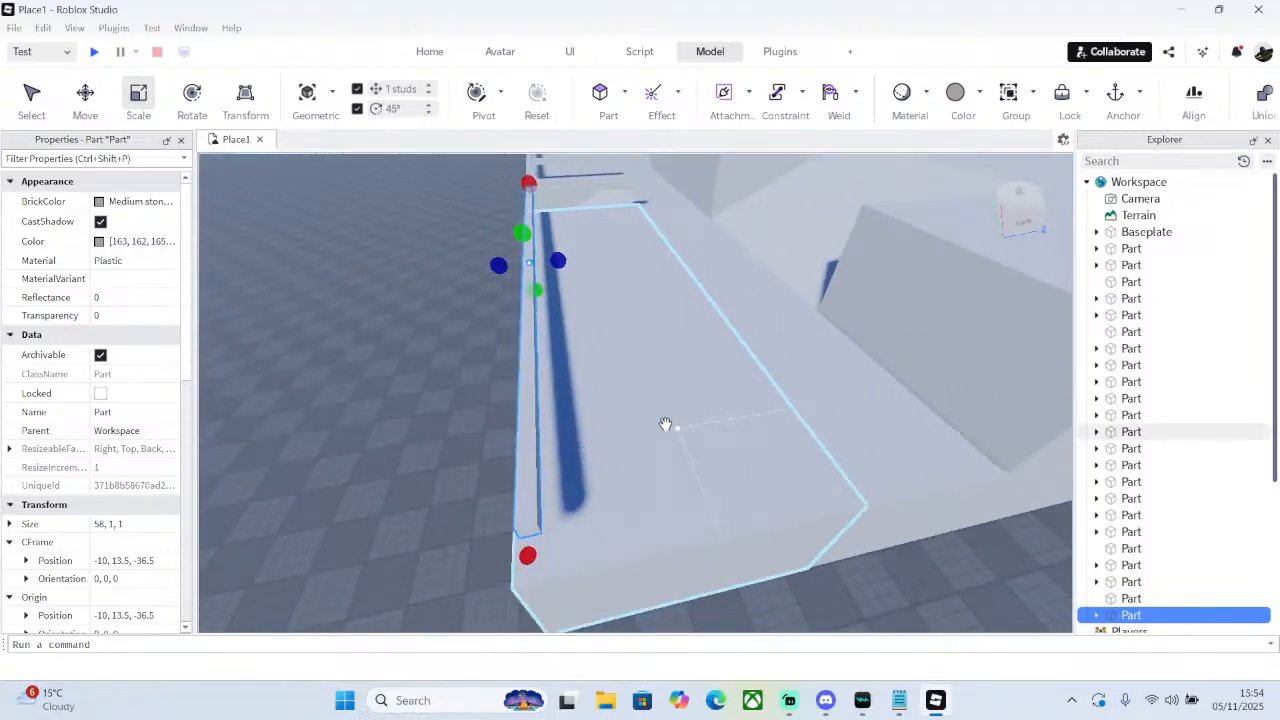
pyautogui.rightClick(531, 393)
pyautogui.click(584, 119)
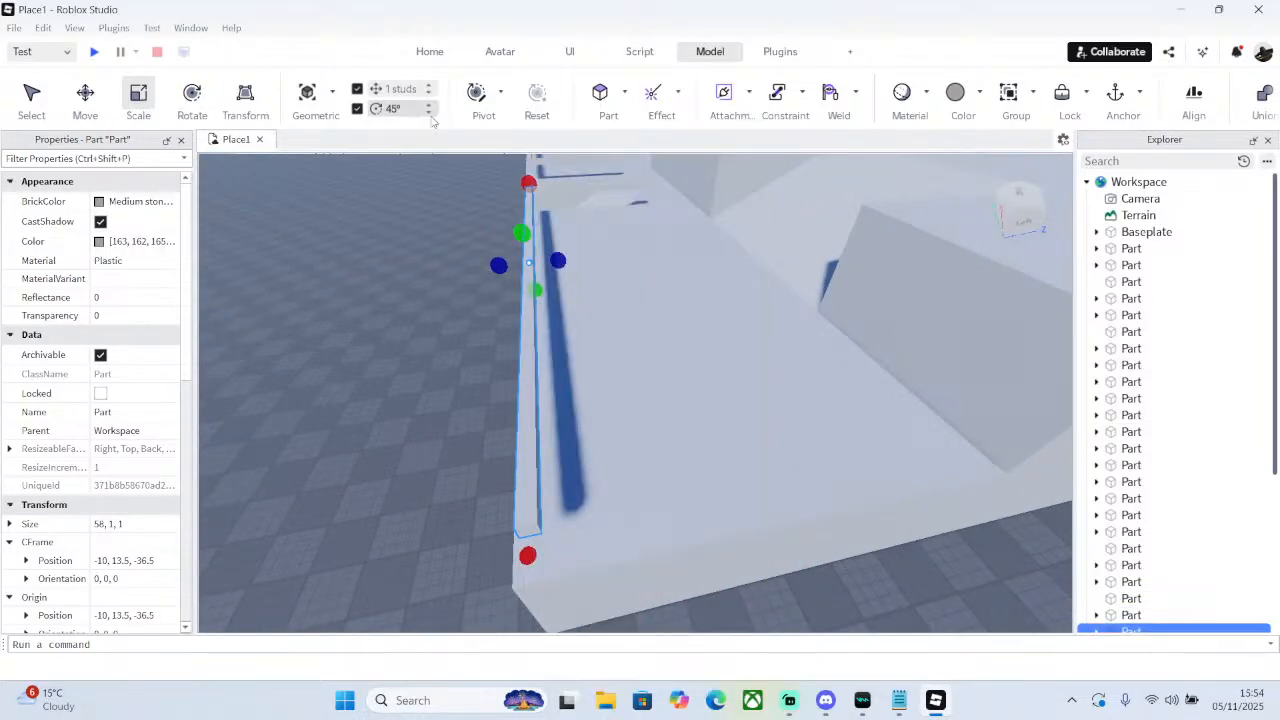
pyautogui.moveTo(533, 171); pyautogui.dragTo(531, 517)
pyautogui.moveTo(531, 517); pyautogui.dragTo(403, 491, button='right')
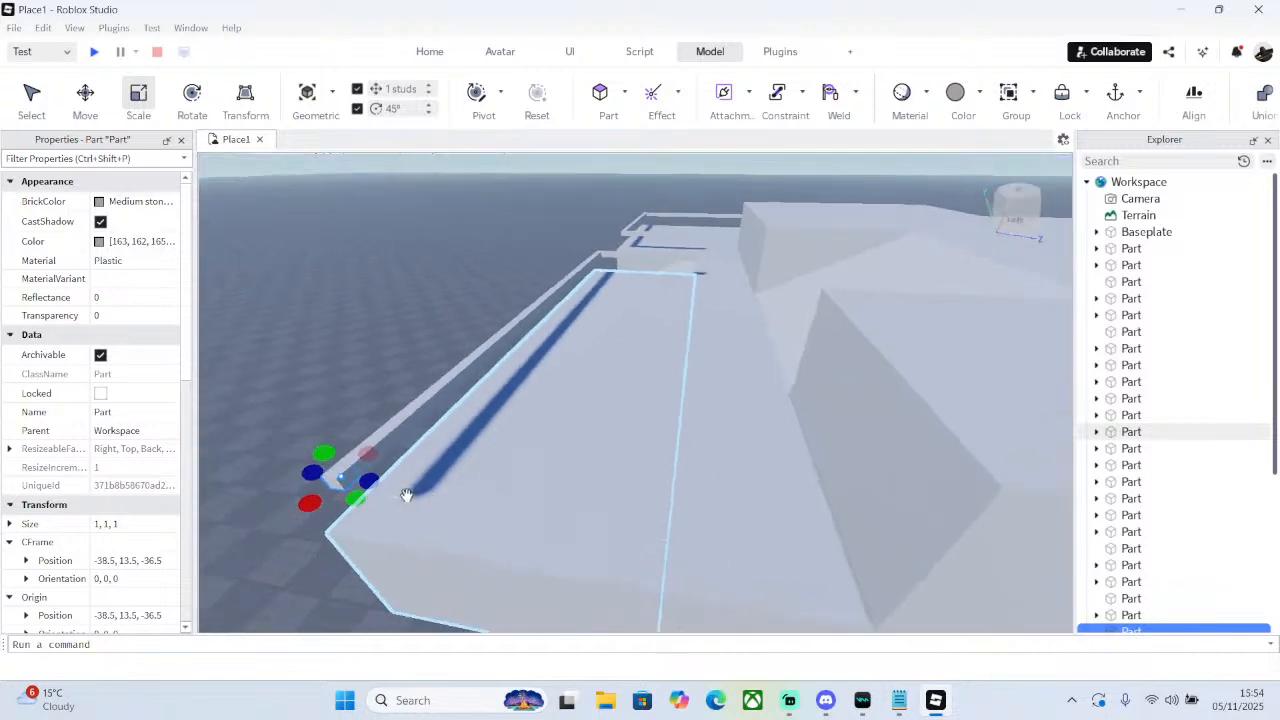
pyautogui.moveTo(376, 483); pyautogui.dragTo(866, 554)
pyautogui.moveTo(811, 469); pyautogui.dragTo(837, 486, button='right')
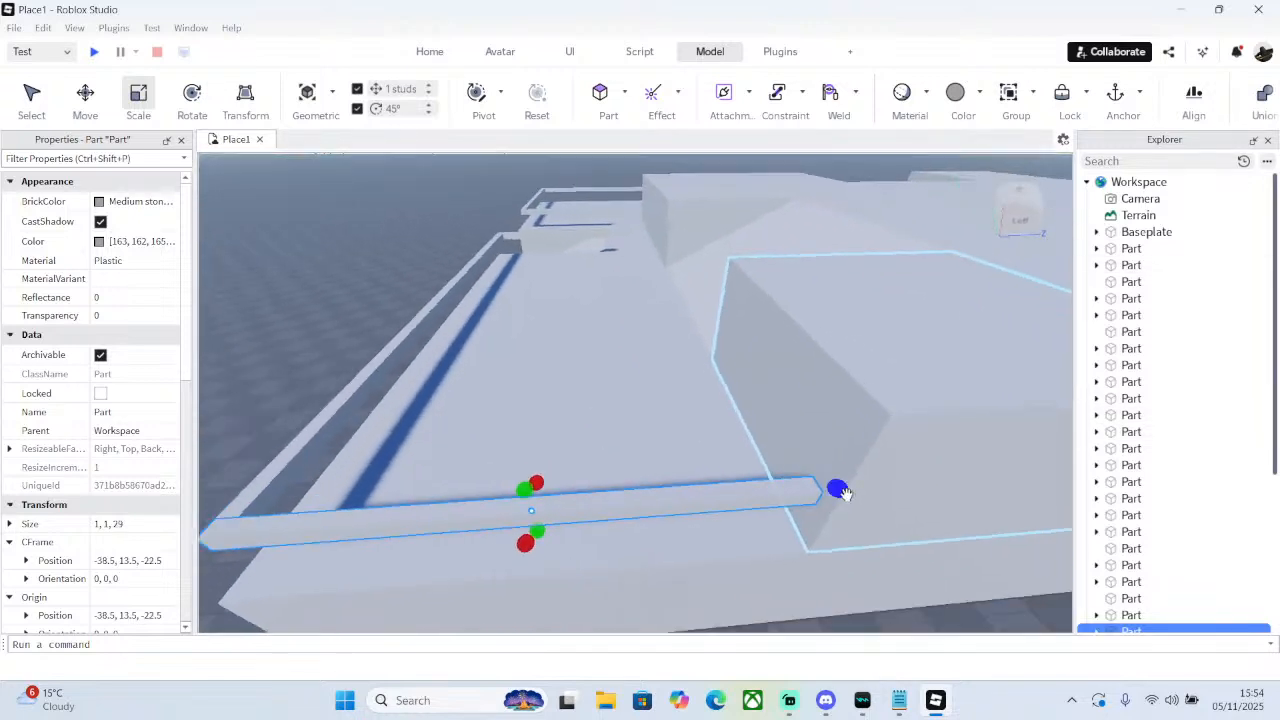
pyautogui.moveTo(837, 486); pyautogui.dragTo(849, 488)
pyautogui.moveTo(849, 488); pyautogui.dragTo(251, 497, button='right')
pyautogui.moveTo(251, 497); pyautogui.dragTo(259, 502)
# - Clear the selection and examine the railed ledges and the whole building from several sides
pyautogui.click(280, 285)
pyautogui.moveTo(280, 285); pyautogui.dragTo(370, 271, button='right')
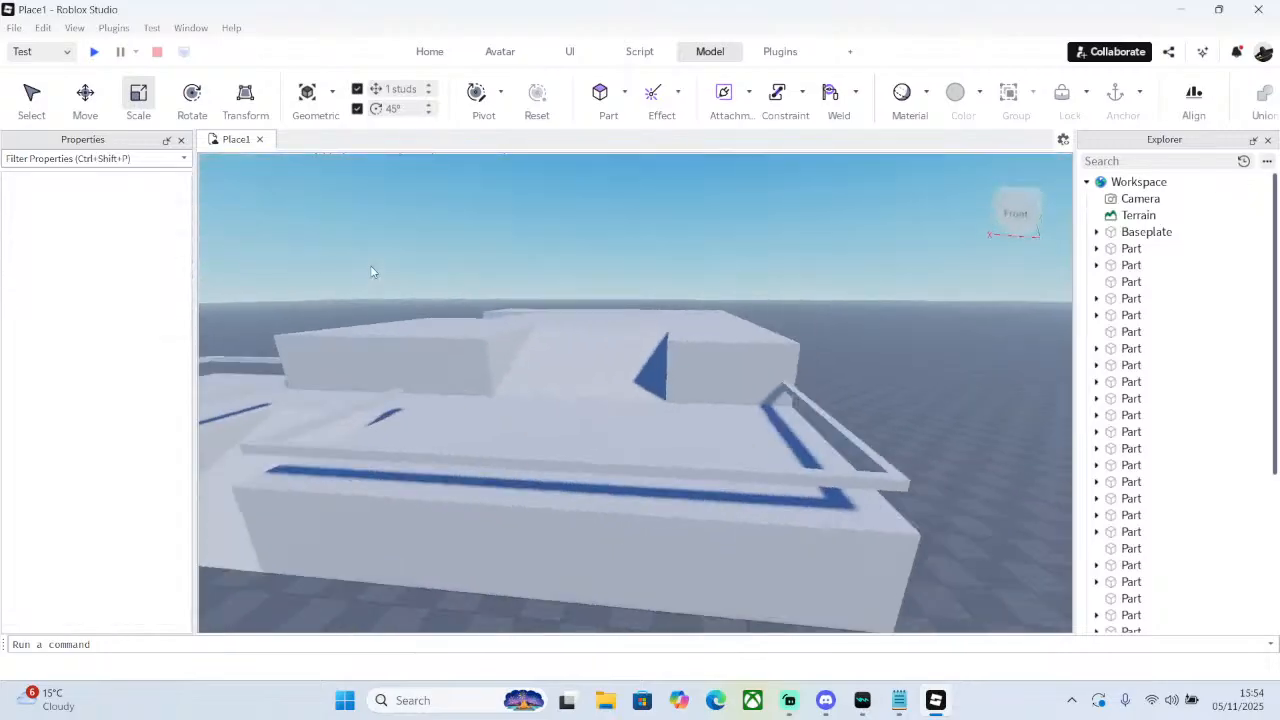
pyautogui.scroll(-5, 370, 271)
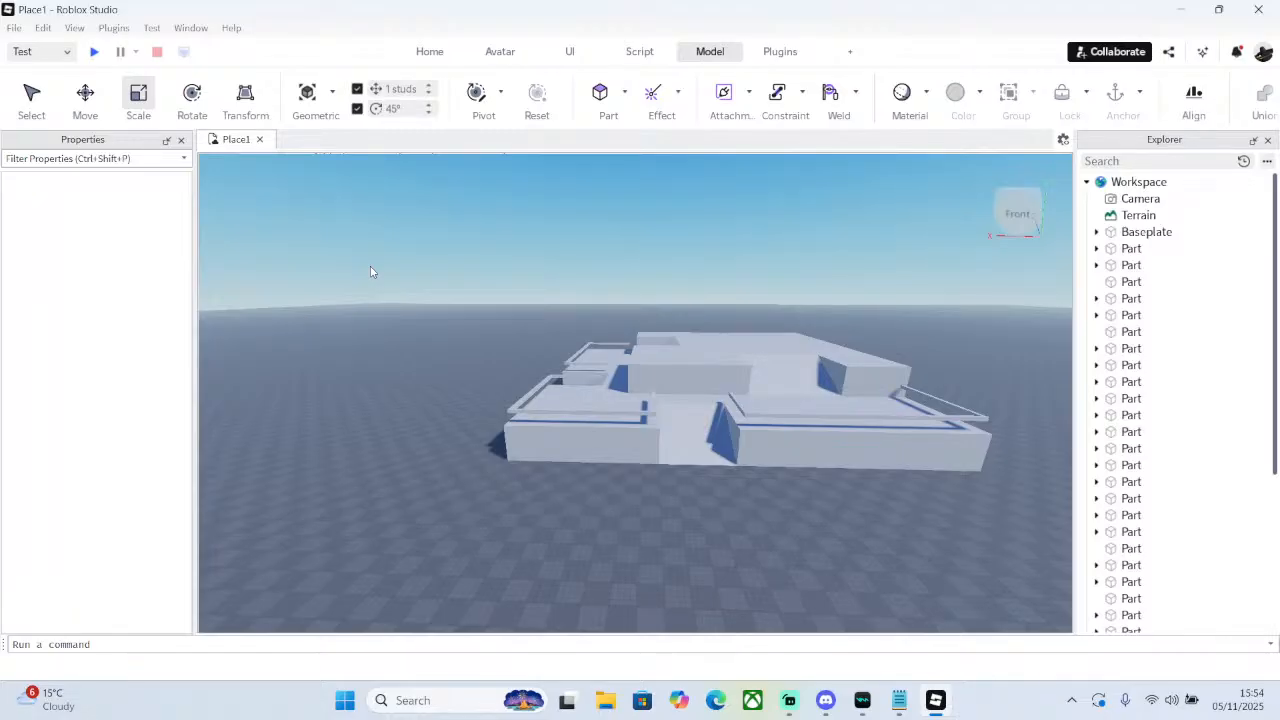
pyautogui.scroll(5, 614, 271)
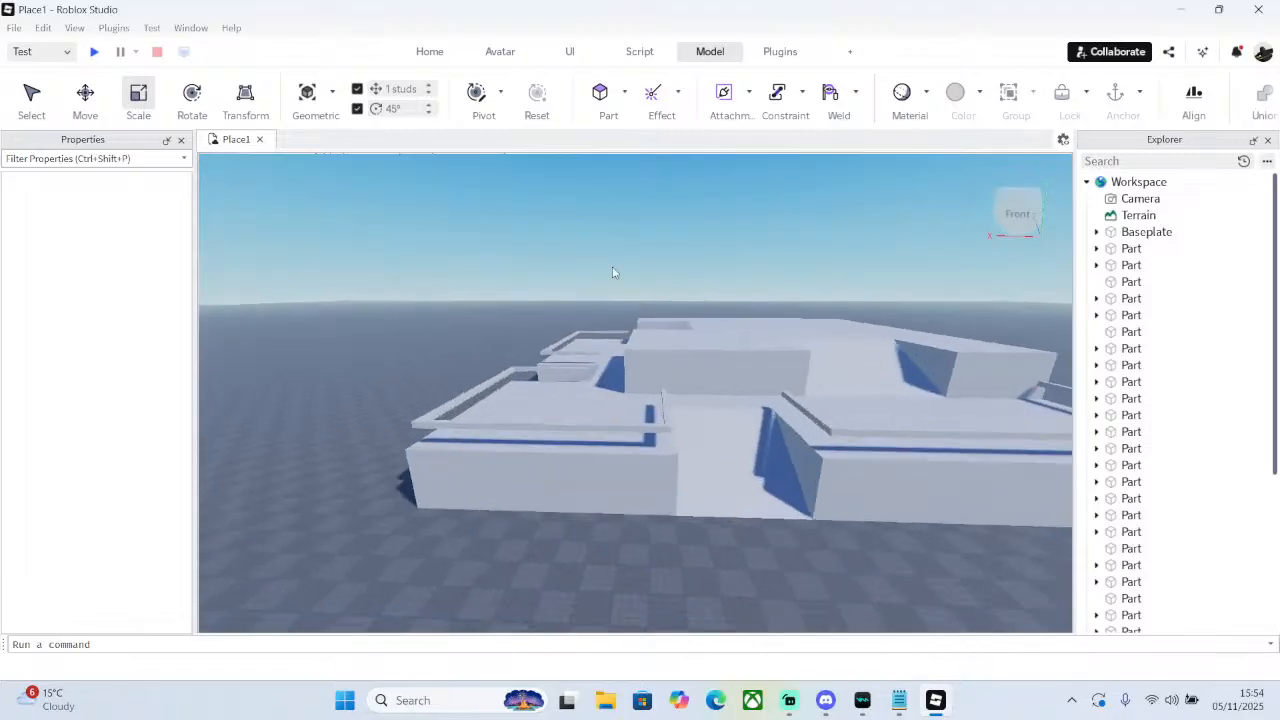
pyautogui.moveTo(766, 303); pyautogui.dragTo(642, 448, button='right')
pyautogui.scroll(3, 656, 374)
pyautogui.scroll(-6, 658, 368)
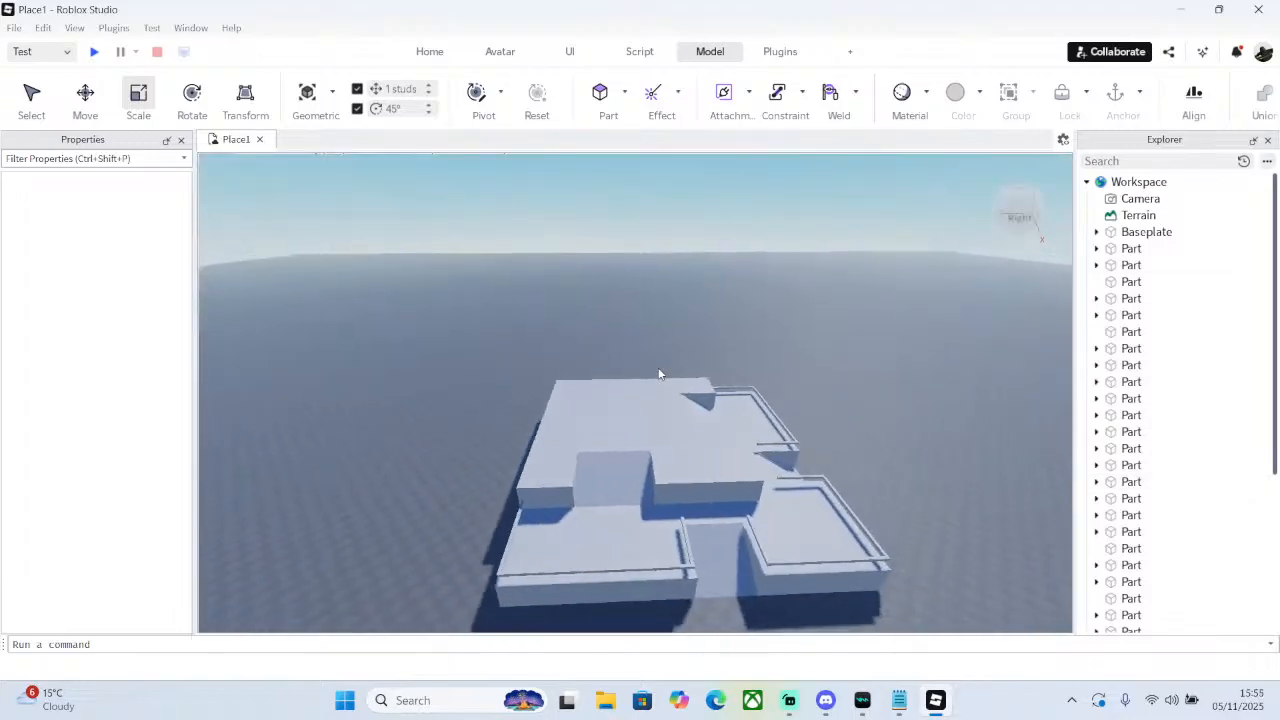
pyautogui.moveTo(658, 368); pyautogui.dragTo(658, 368, button='right')
pyautogui.scroll(8, 658, 368)
pyautogui.scroll(-4, 657, 367)
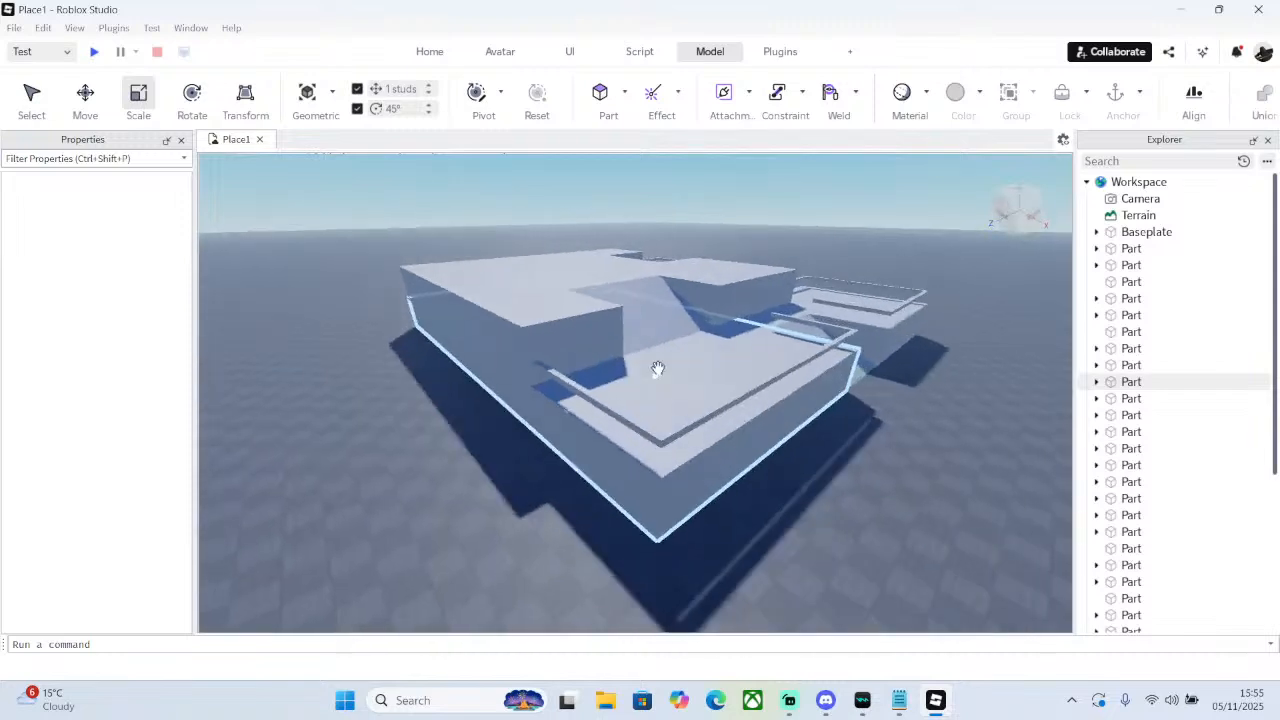
# - Examine the wedge ramp between the railed ledges up close, along with the rails beside it
pyautogui.click(658, 368)
pyautogui.click(658, 368)
pyautogui.scroll(4, 658, 368)
pyautogui.click(658, 368)
pyautogui.scroll(3, 658, 368)
pyautogui.click(658, 366)
pyautogui.scroll(3, 694, 348)
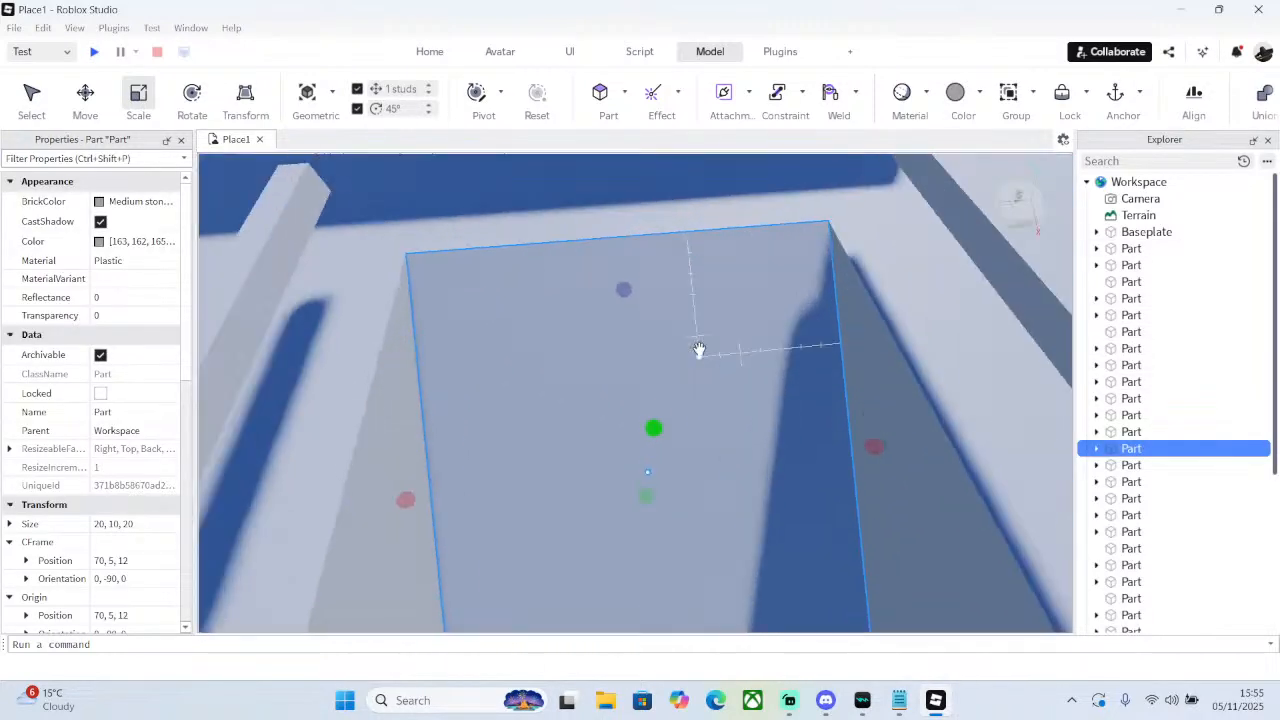
pyautogui.scroll(-5, 698, 349)
pyautogui.moveTo(698, 349); pyautogui.dragTo(776, 342, button='right')
pyautogui.click(690, 352)
pyautogui.click(688, 357)
pyautogui.click(693, 362)
pyautogui.click(729, 349)
pyautogui.click(776, 346)
pyautogui.click(843, 300)
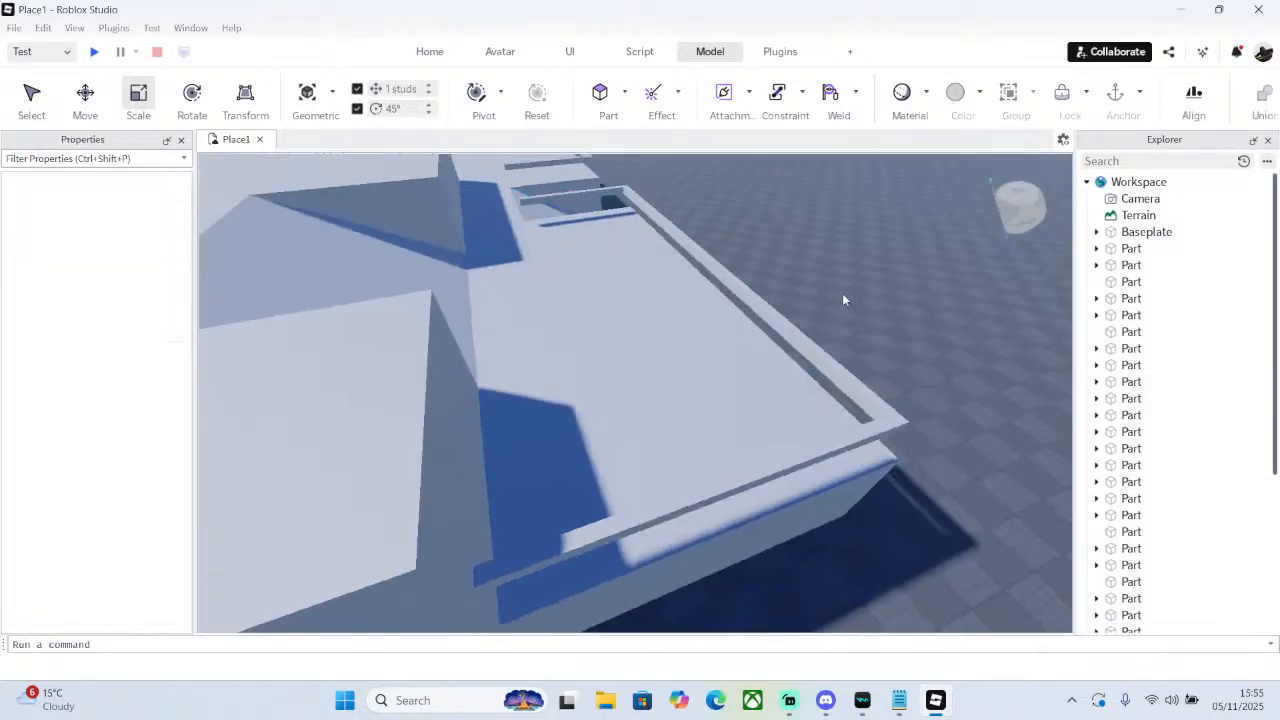
# - Insert a part beneath the rail beside the wall and scale it into a 1 by 3 by 1 post at 51.5, 11.5, 80.5
pyautogui.moveTo(843, 298); pyautogui.dragTo(797, 266, button='right')
pyautogui.click(601, 95)
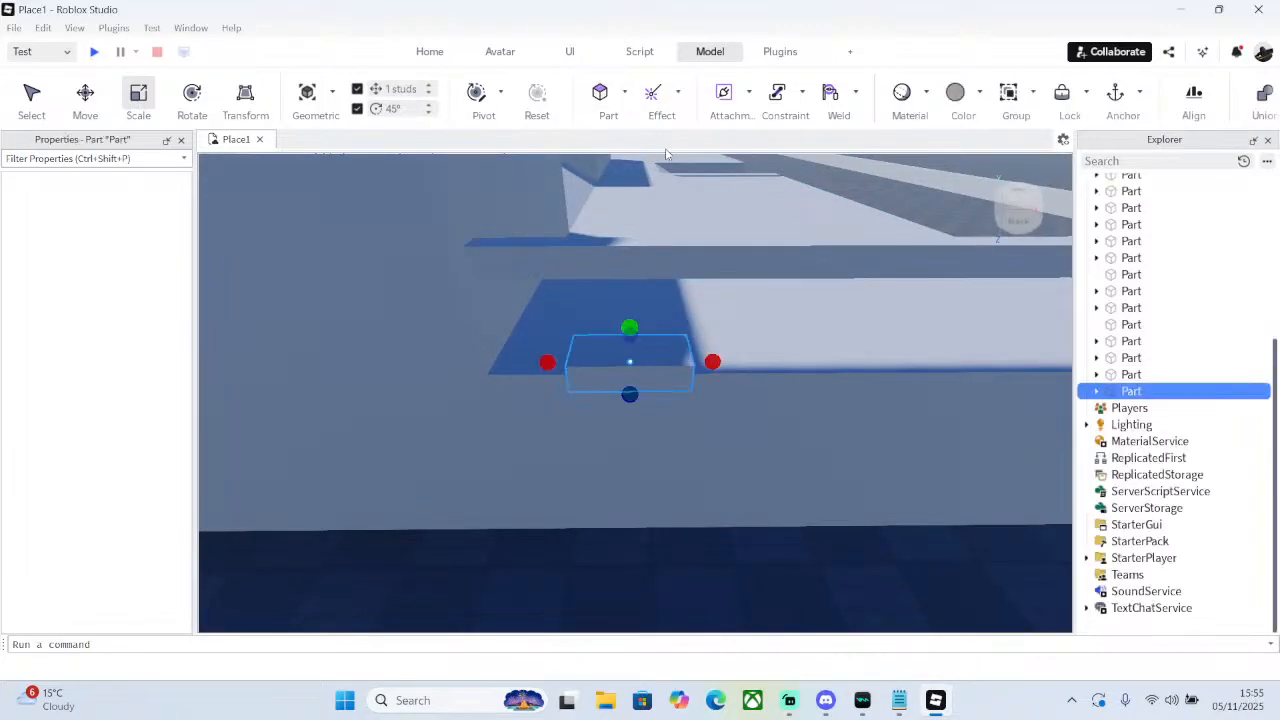
pyautogui.moveTo(649, 359); pyautogui.dragTo(634, 309)
pyautogui.moveTo(634, 309); pyautogui.dragTo(640, 314, button='right')
pyautogui.moveTo(640, 420); pyautogui.dragTo(628, 398)
pyautogui.moveTo(628, 398)
pyautogui.mouseDown(button='right')
pyautogui.moveTo(629, 371)
pyautogui.moveTo(631, 382)
pyautogui.mouseUp(button='right')
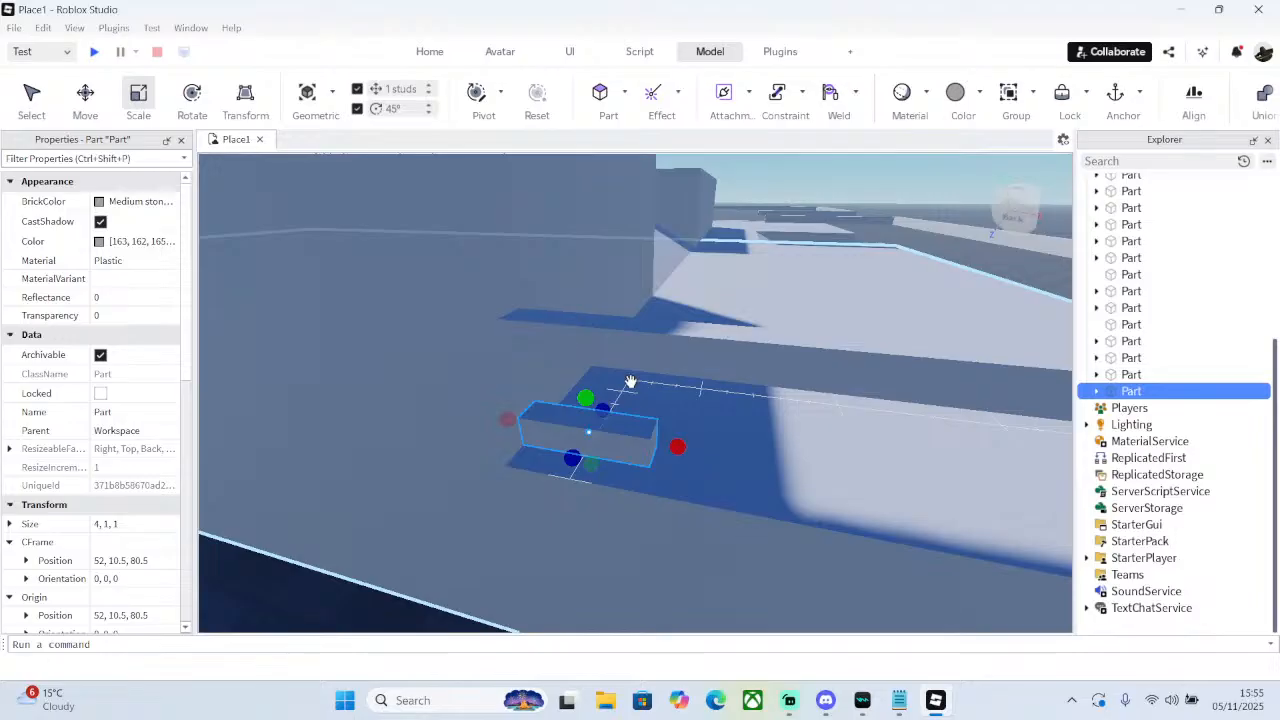
pyautogui.moveTo(517, 427); pyautogui.dragTo(570, 330)
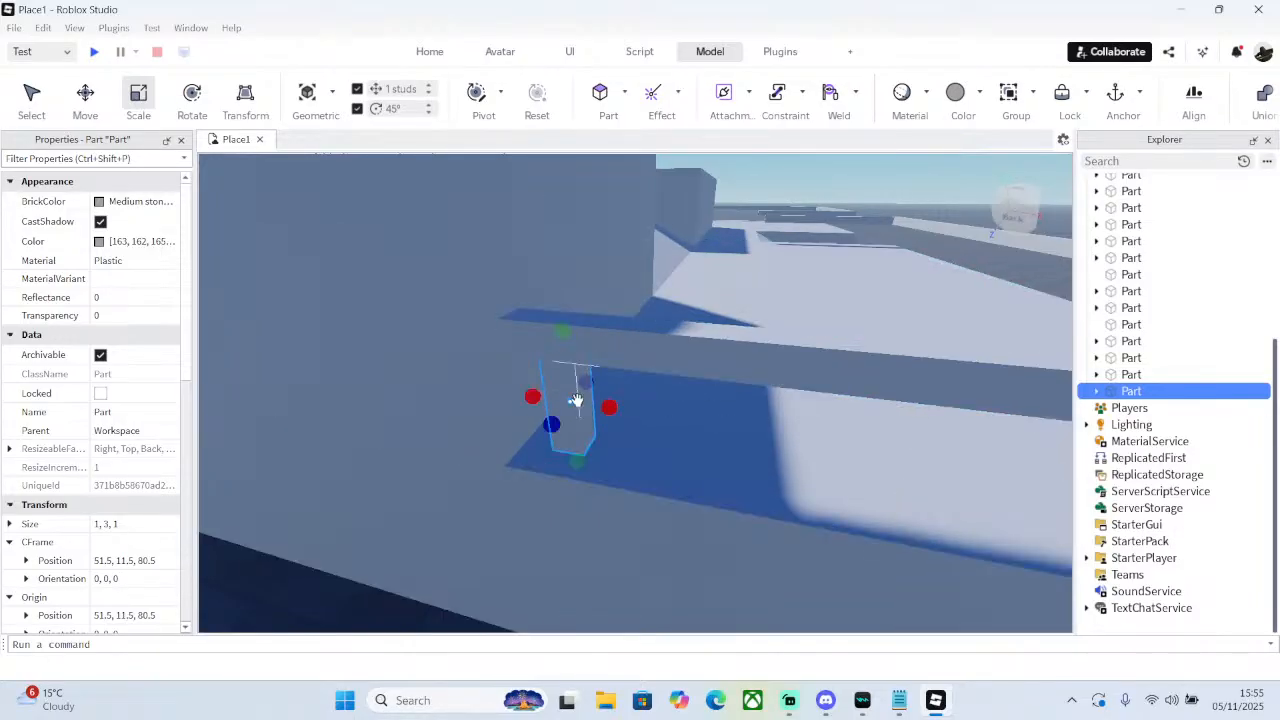
# - Duplicate the post twice along the rail at 2-stud intervals, placing copies at 53.5 and 55.5, 11.5, 80.5
pyautogui.rightClick(579, 403)
pyautogui.click(643, 119)
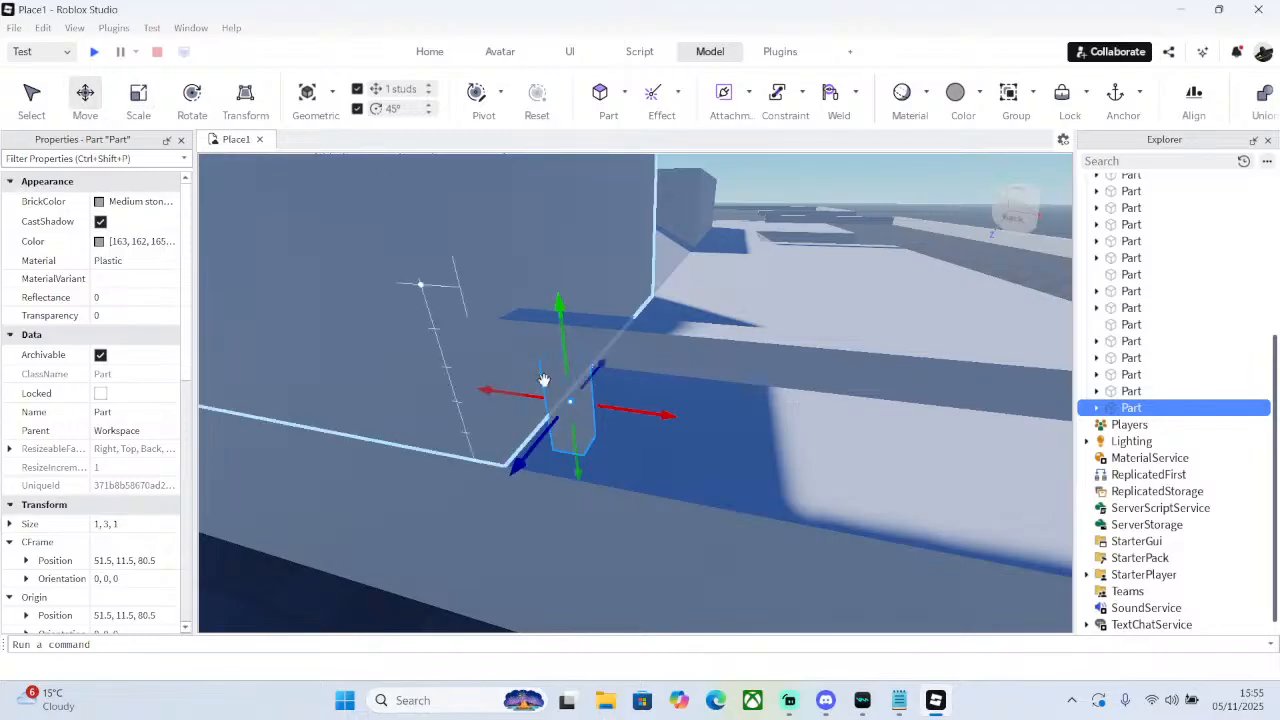
pyautogui.moveTo(627, 413); pyautogui.dragTo(545, 400)
pyautogui.rightClick(502, 300)
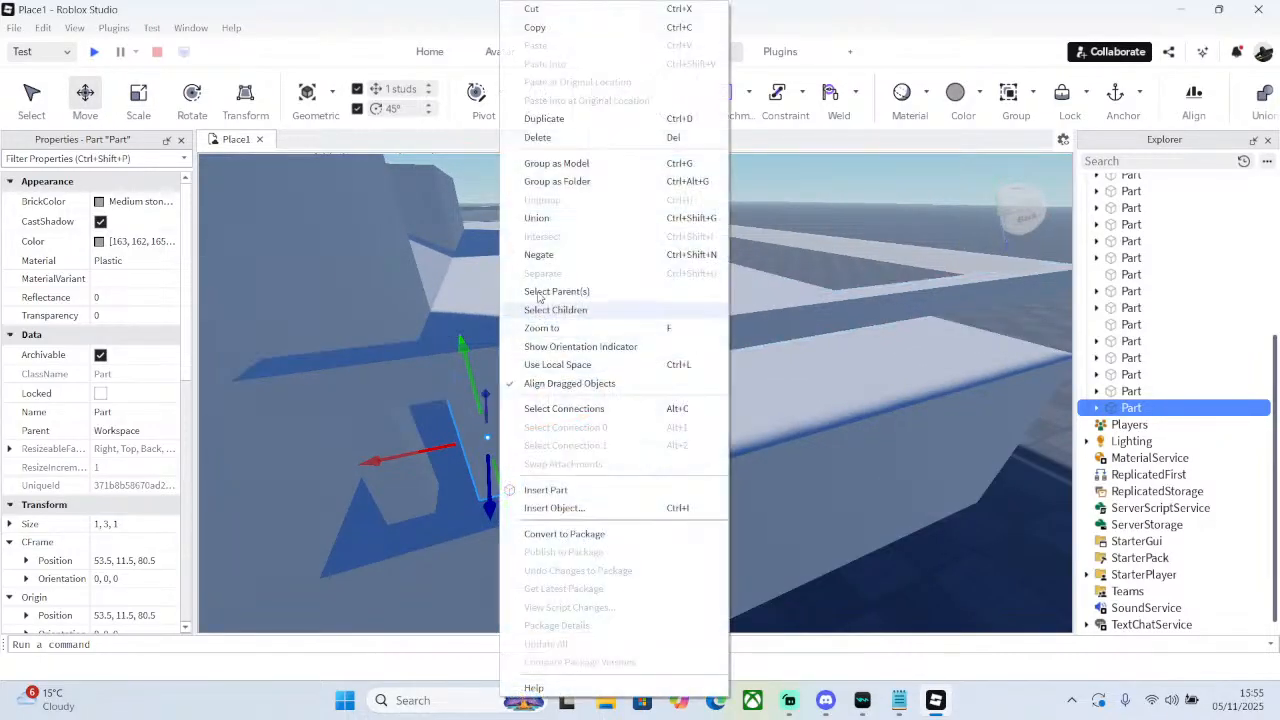
pyautogui.click(545, 119)
pyautogui.click(622, 298)
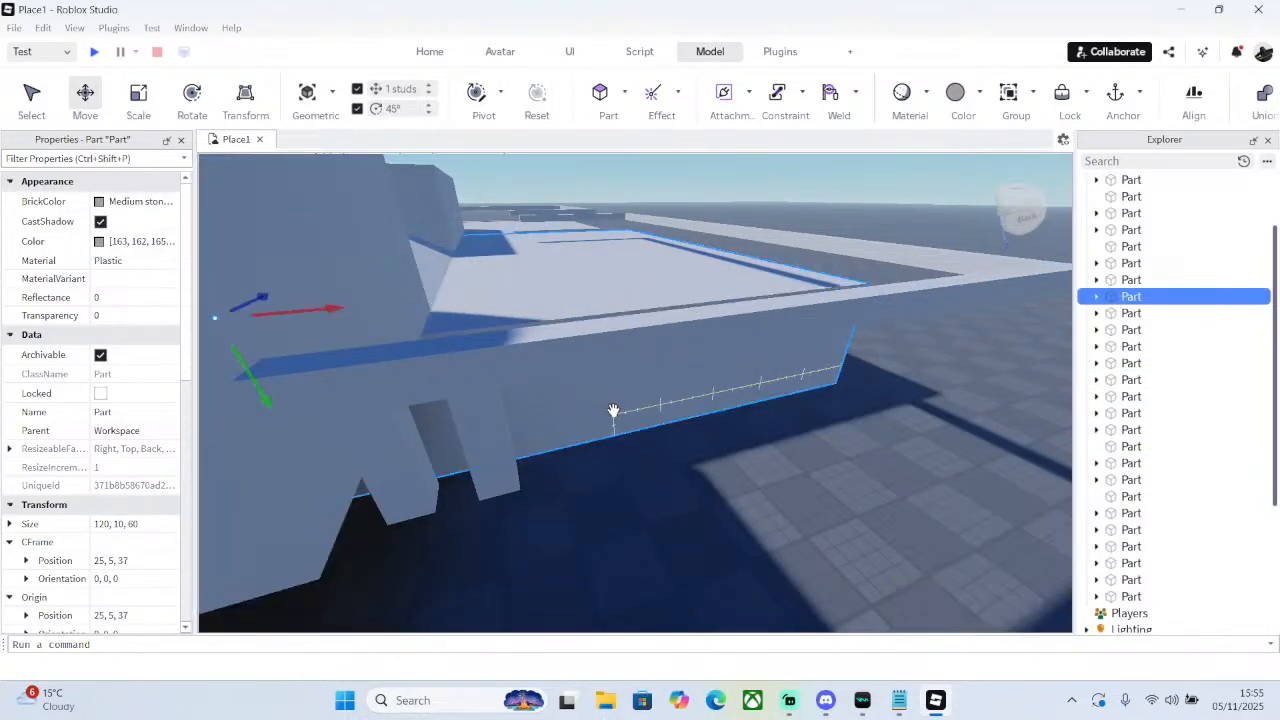
pyautogui.hotkey('ctrl', 'z')
pyautogui.moveTo(574, 423); pyautogui.dragTo(650, 409)
# - Add three more post copies beneath the rail at 2-stud intervals, ending at 61.5, 11.5, 80.5
pyautogui.moveTo(733, 506); pyautogui.dragTo(531, 457, button='right')
pyautogui.press('d')
pyautogui.rightClick(426, 450)
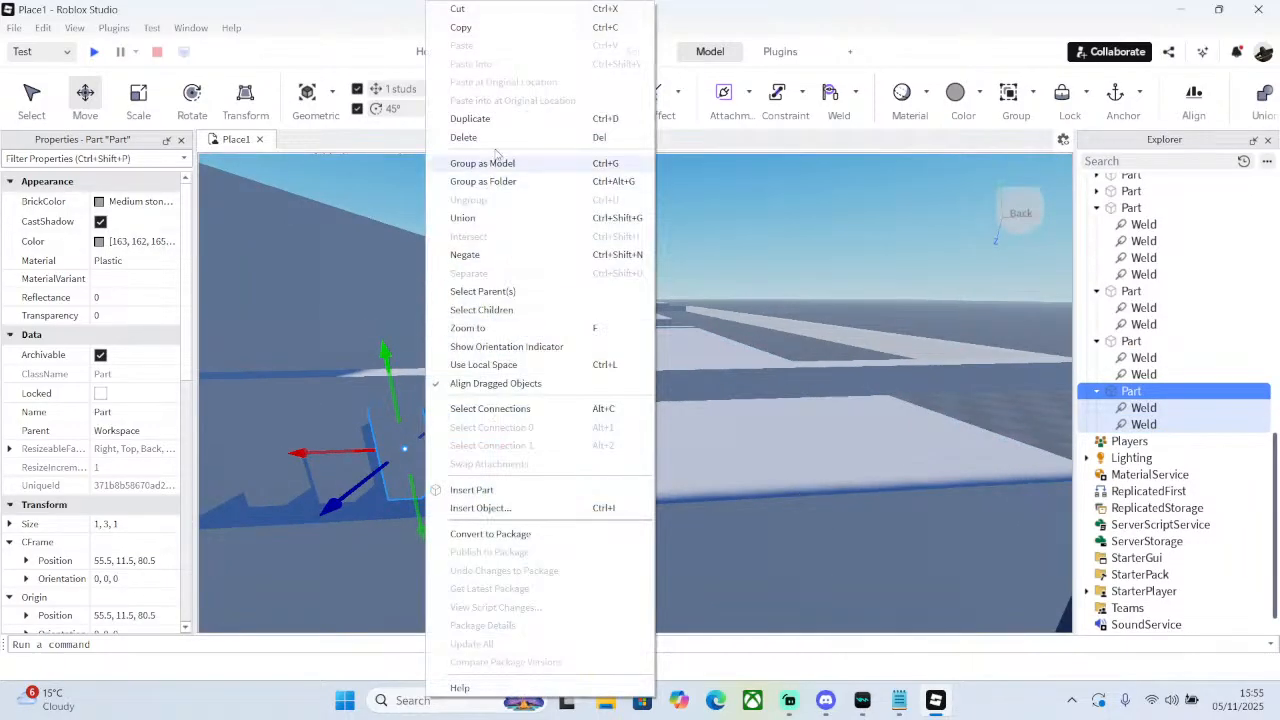
pyautogui.click(502, 121)
pyautogui.moveTo(475, 445); pyautogui.dragTo(599, 427)
pyautogui.rightClick(483, 446)
pyautogui.click(586, 122)
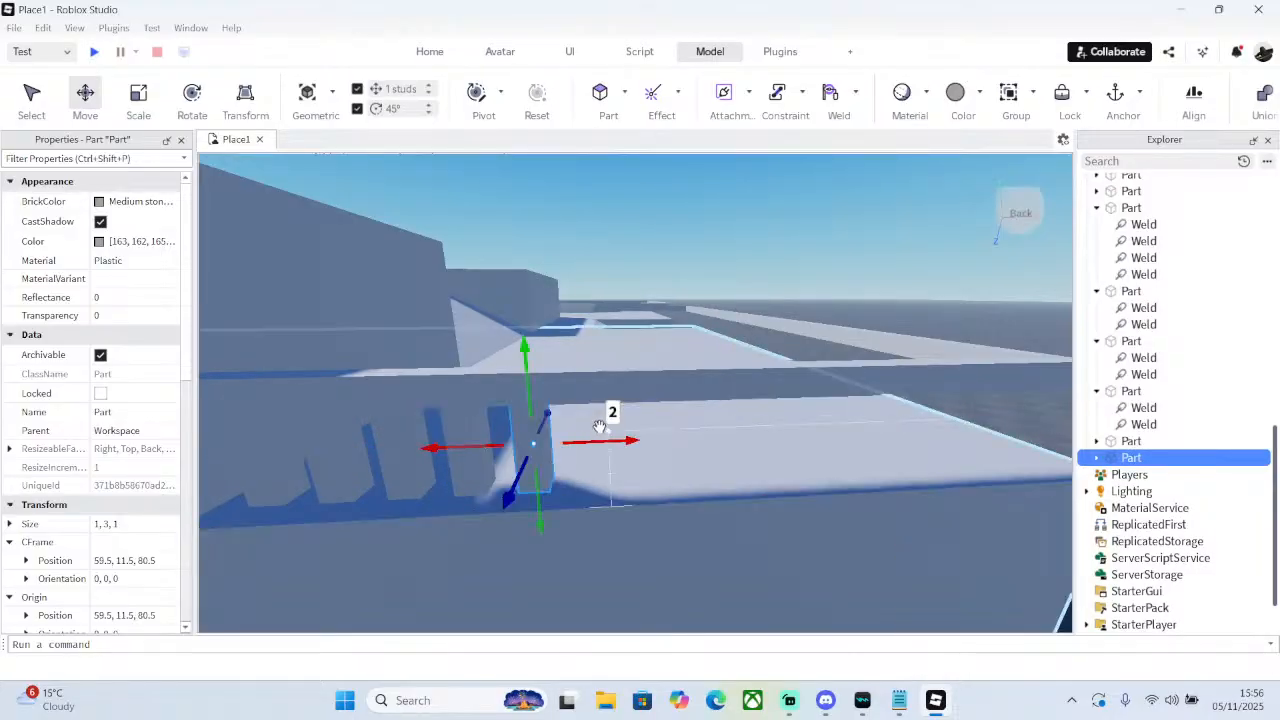
pyautogui.rightClick(569, 437)
pyautogui.click(600, 118)
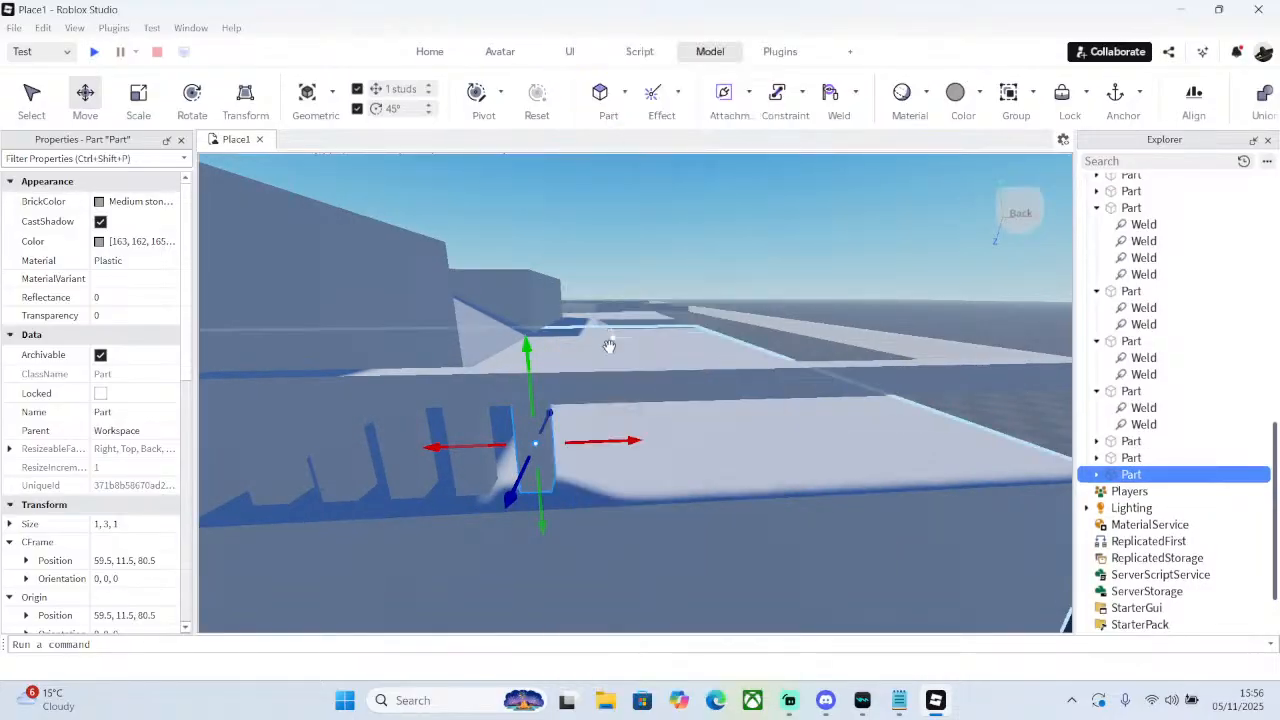
pyautogui.moveTo(607, 445); pyautogui.dragTo(653, 438)
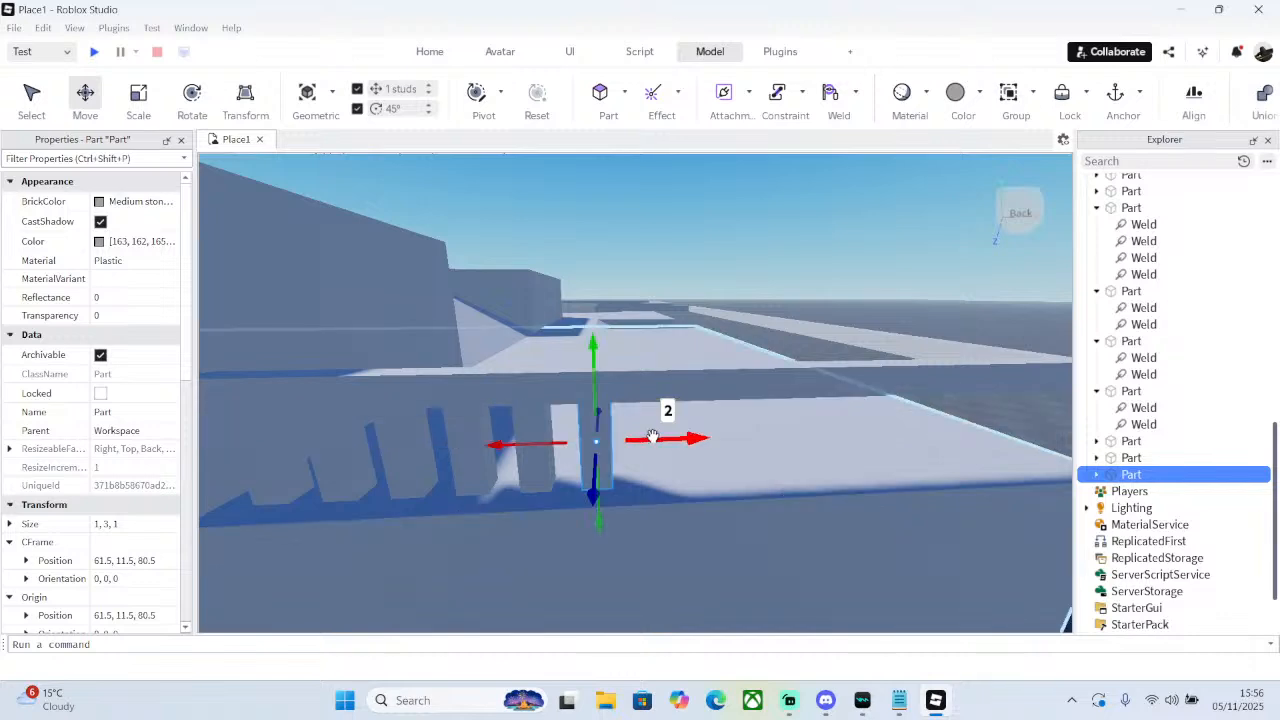
# - Continue the row with three duplicated posts spaced 2 studs apart, up to 67.5, 11.5, 80.5
pyautogui.moveTo(653, 438); pyautogui.dragTo(652, 437, button='right')
pyautogui.press('d')
pyautogui.rightClick(417, 388)
pyautogui.click(471, 143)
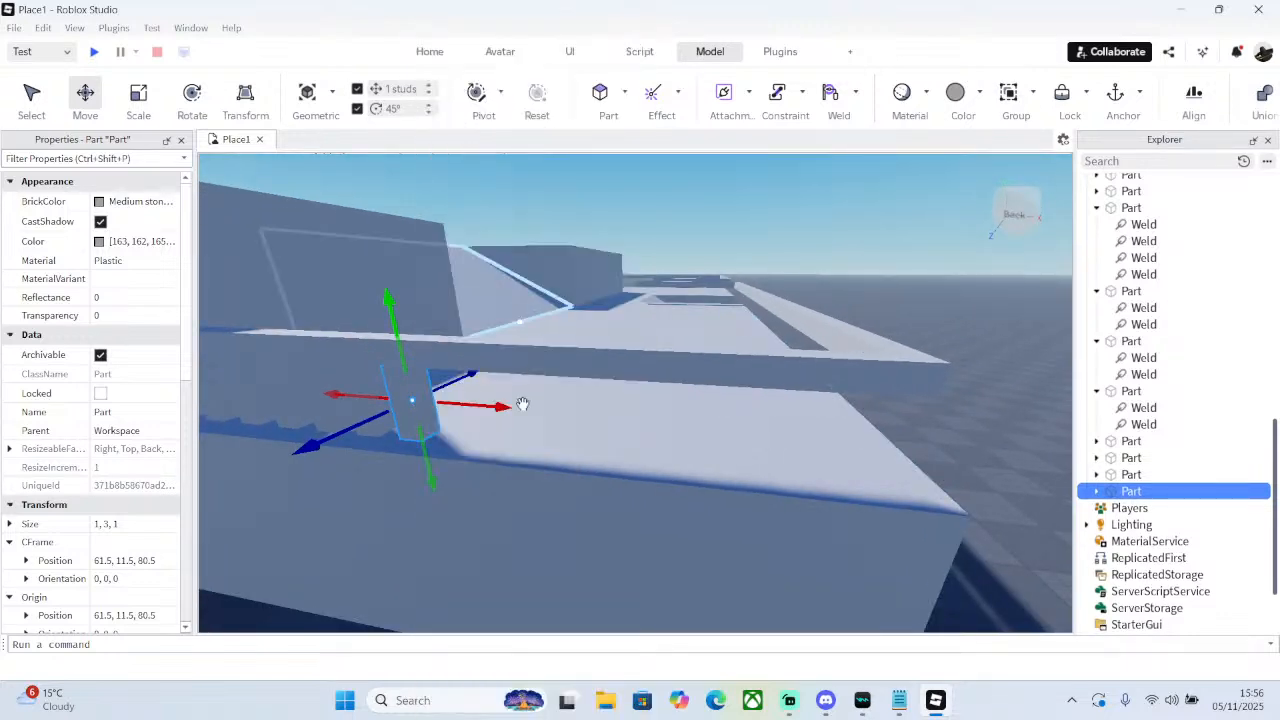
pyautogui.moveTo(514, 407); pyautogui.dragTo(622, 414)
pyautogui.rightClick(468, 384)
pyautogui.click(536, 119)
pyautogui.rightClick(506, 396)
pyautogui.click(549, 120)
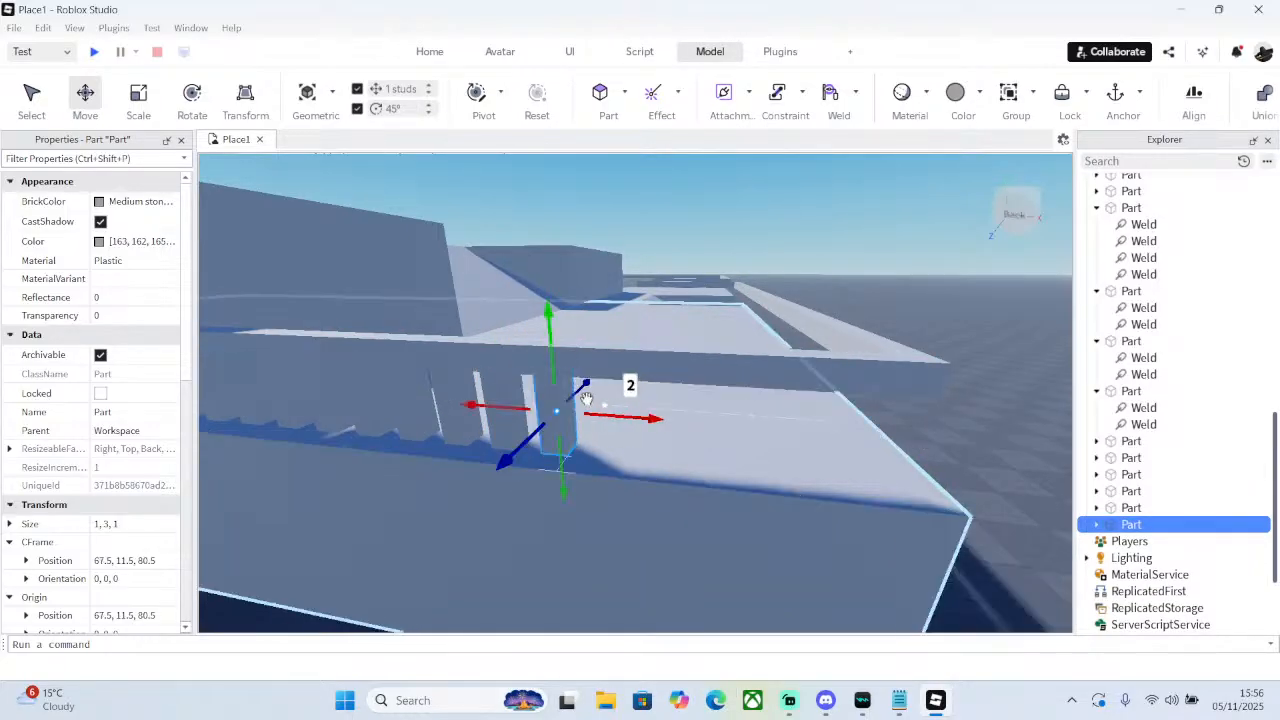
# - Duplicate the newest post two more times at 2-stud intervals, placing the first copy at 69.5, 11.5, 80.5
pyautogui.rightClick(562, 405)
pyautogui.click(623, 119)
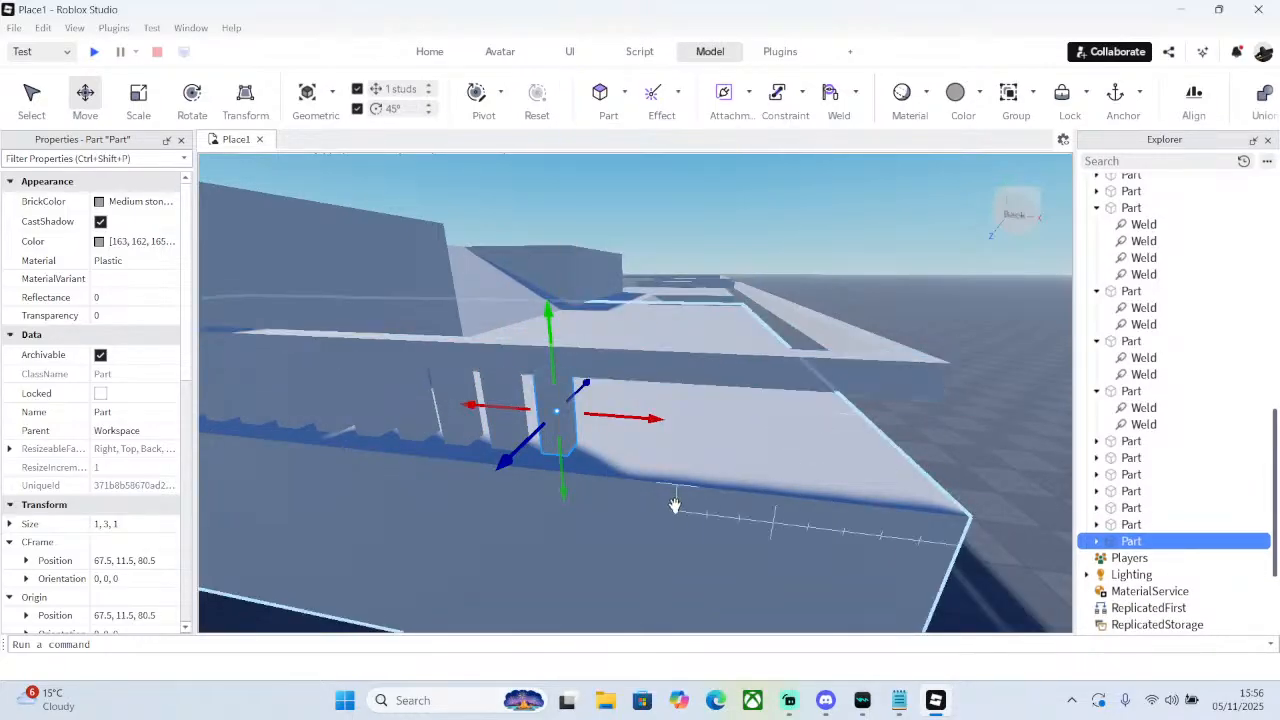
pyautogui.moveTo(636, 412); pyautogui.dragTo(684, 414)
pyautogui.rightClick(632, 418)
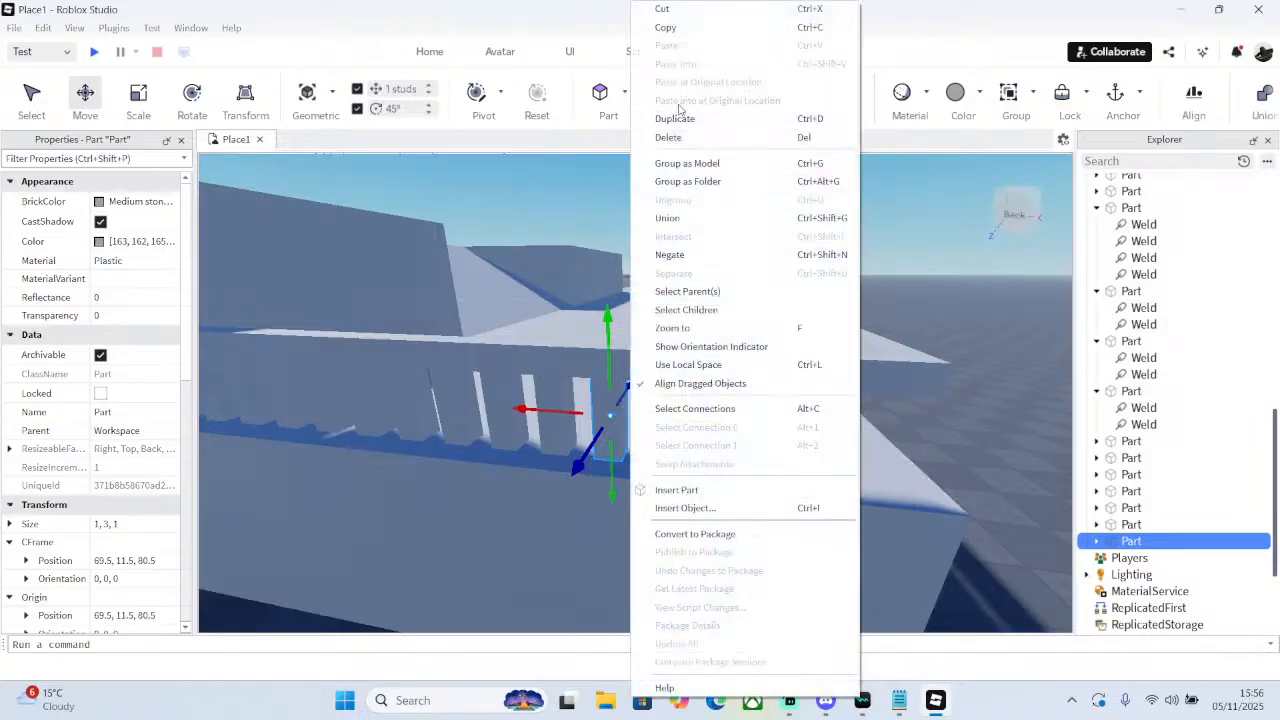
pyautogui.click(682, 123)
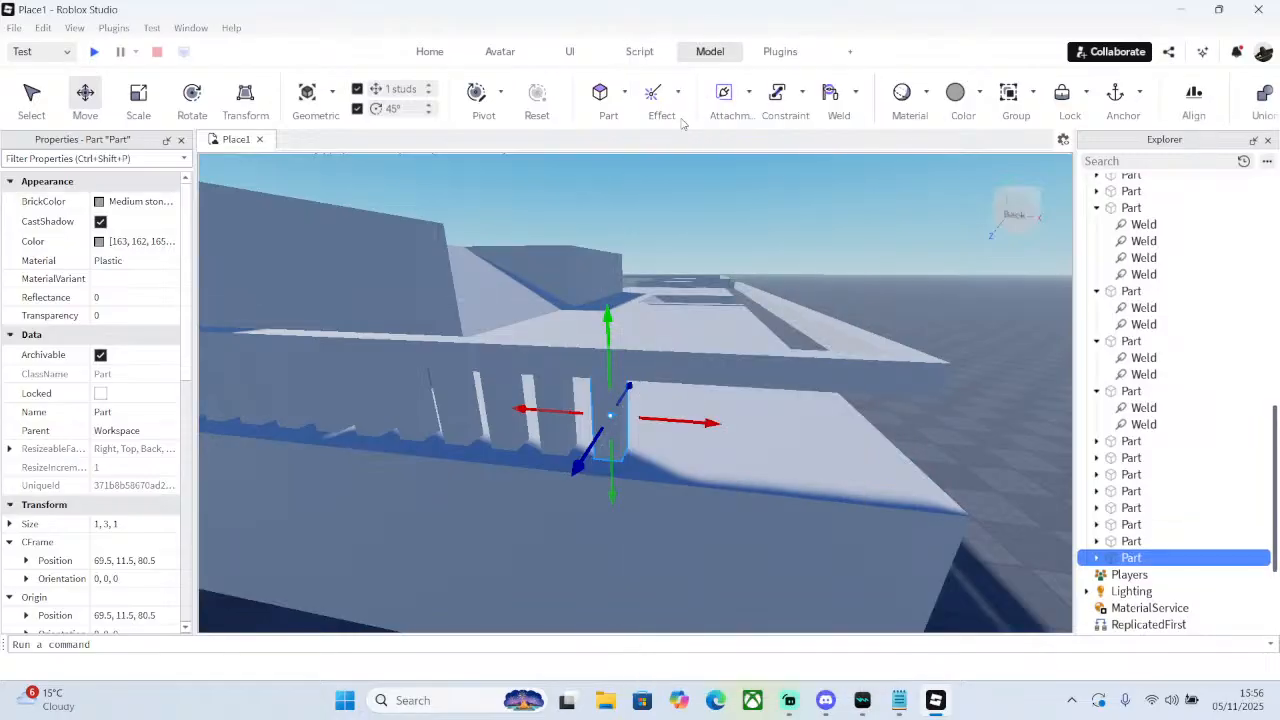
pyautogui.moveTo(653, 418); pyautogui.dragTo(800, 428)
# - Complete the row to the rail's outer corner with three post copies 2 studs apart, ending at 77.5, 11.5, 80.5
pyautogui.rightClick(672, 420)
pyautogui.click(720, 140)
pyautogui.rightClick(736, 420)
pyautogui.click(780, 118)
pyautogui.rightClick(790, 425)
pyautogui.click(838, 121)
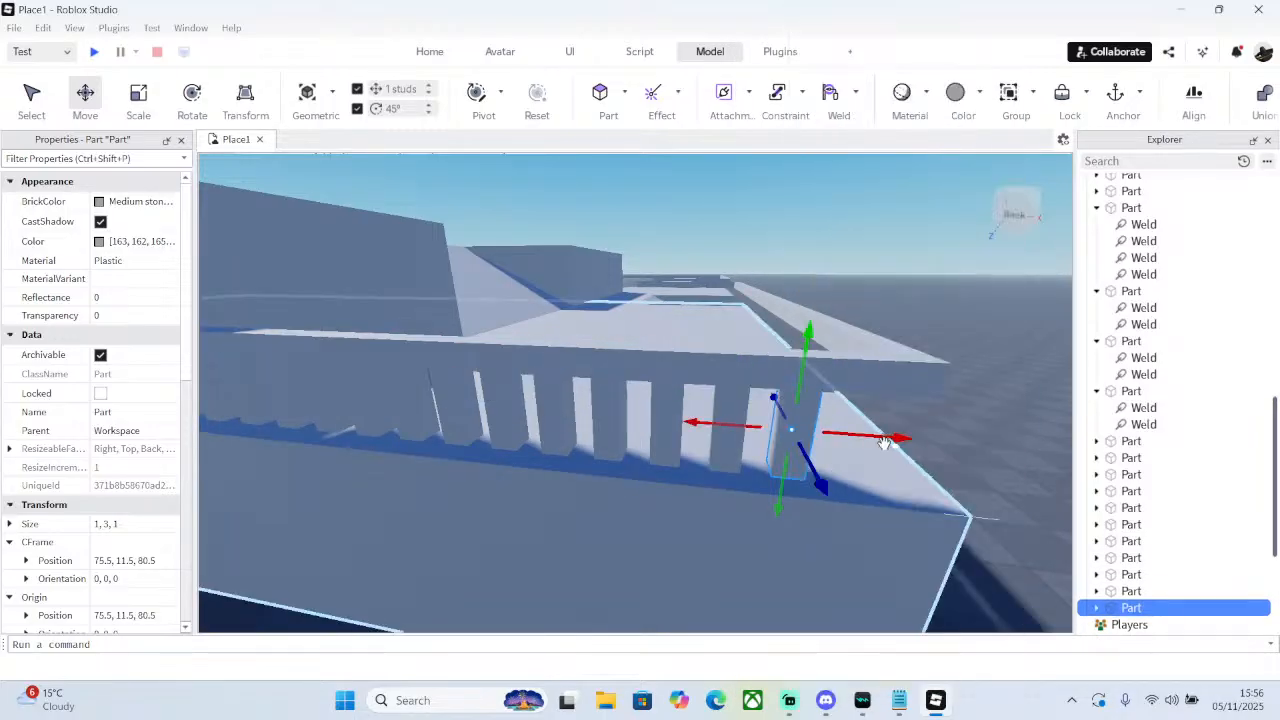
pyautogui.moveTo(891, 437); pyautogui.dragTo(947, 433)
# - Select the row of posts and shift it 1 stud along the rail toward the wall, with the end post at 76.5, 11.5, 80.5
pyautogui.press('d')
pyautogui.moveTo(947, 433); pyautogui.dragTo(939, 424, button='right')
pyautogui.press('w')
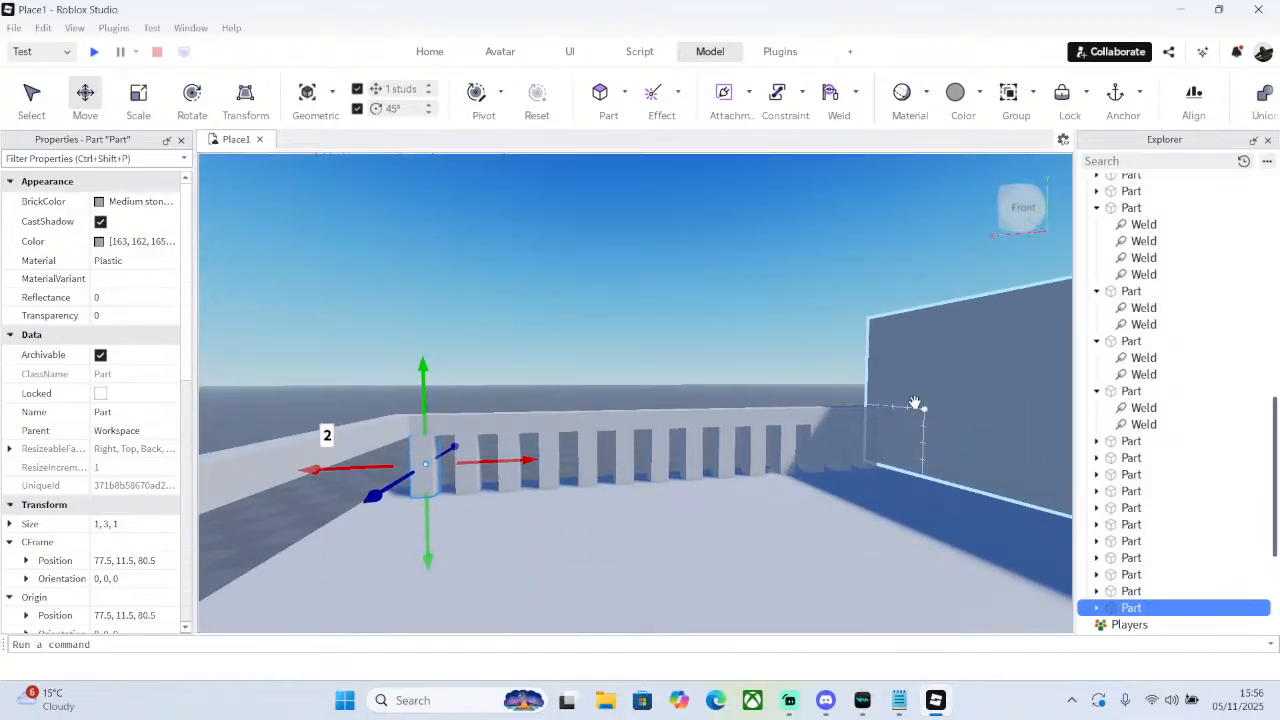
pyautogui.moveTo(822, 288); pyautogui.dragTo(822, 290, button='right')
pyautogui.click(396, 401)
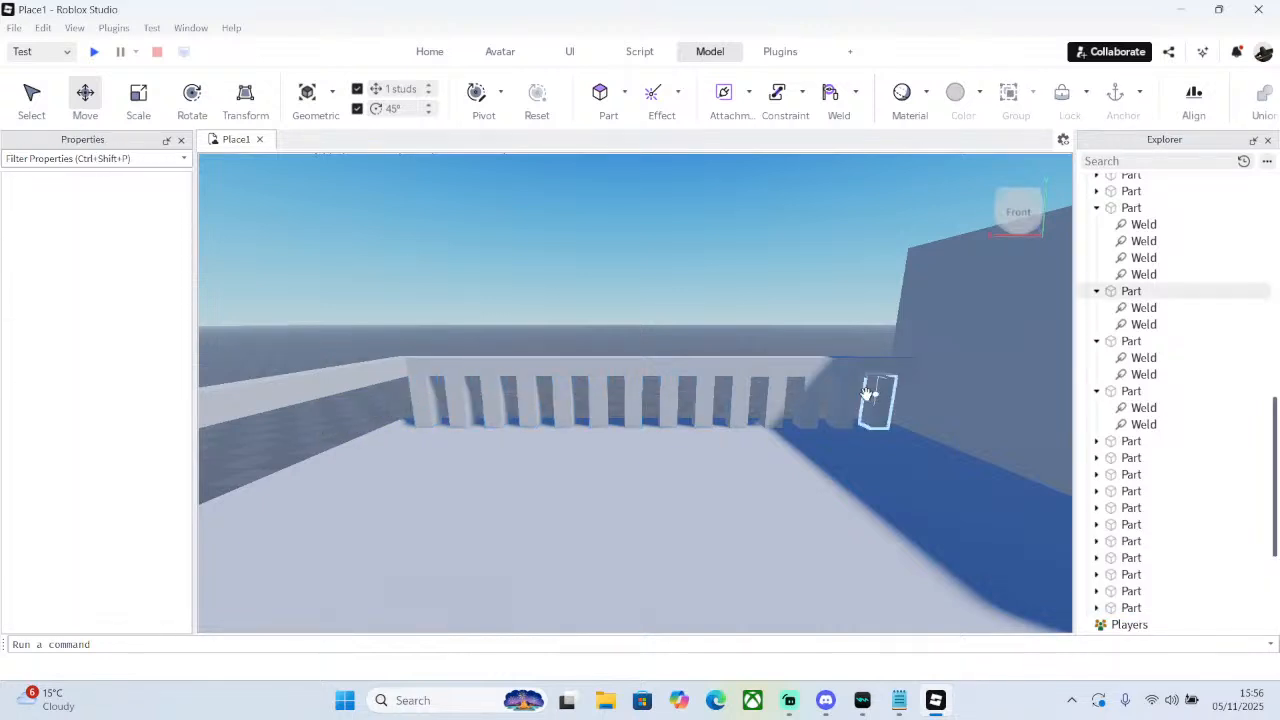
pyautogui.moveTo(489, 404)
pyautogui.mouseDown()
pyautogui.moveTo(873, 412)
pyautogui.moveTo(885, 424)
pyautogui.mouseUp()
pyautogui.moveTo(732, 403); pyautogui.dragTo(745, 400)
pyautogui.click(492, 387)
# - Duplicate the end post of the front railing and place the copy at the outer corner, 78.5, 11.5, 80.5
pyautogui.click(449, 396)
pyautogui.rightClick(454, 396)
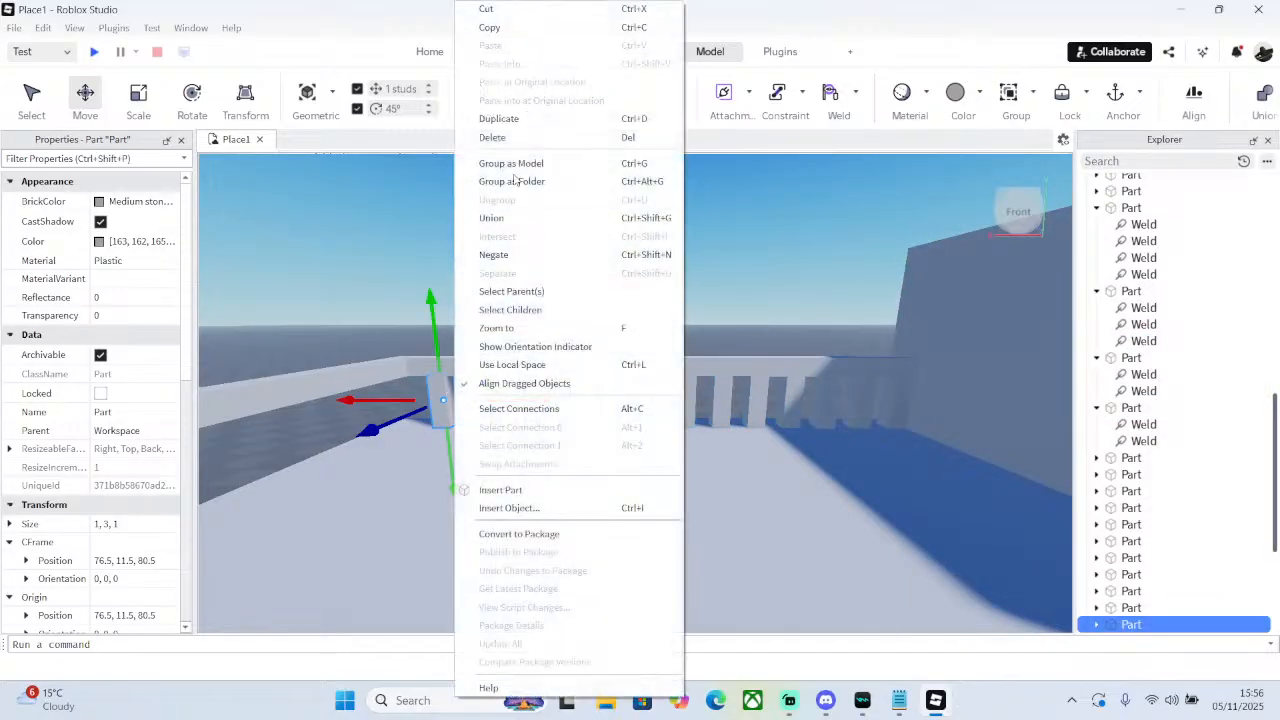
pyautogui.click(524, 120)
pyautogui.moveTo(515, 400); pyautogui.dragTo(506, 401)
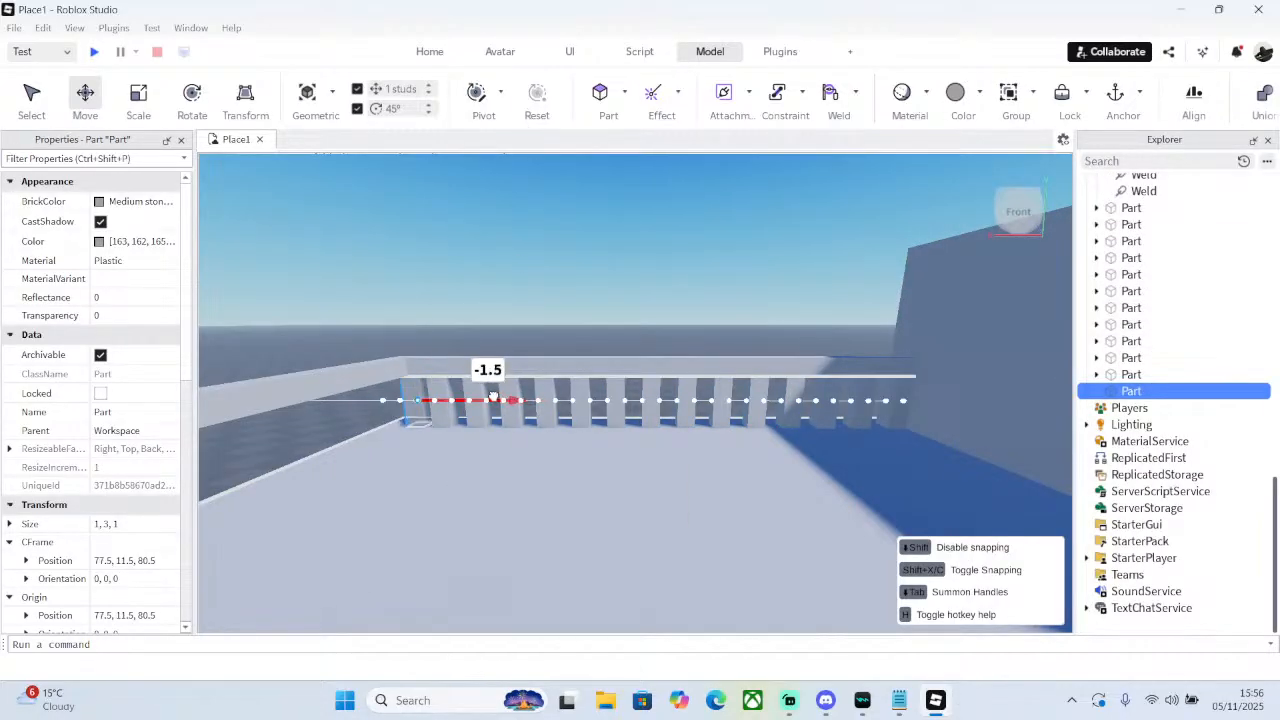
pyautogui.moveTo(481, 397); pyautogui.dragTo(669, 399, button='right')
pyautogui.click(814, 389)
# - Duplicate the corner post and move the copy 2 studs along the long side rail
pyautogui.press('w')
pyautogui.moveTo(814, 389); pyautogui.dragTo(815, 389, button='right')
pyautogui.press('d')
pyautogui.click(566, 367)
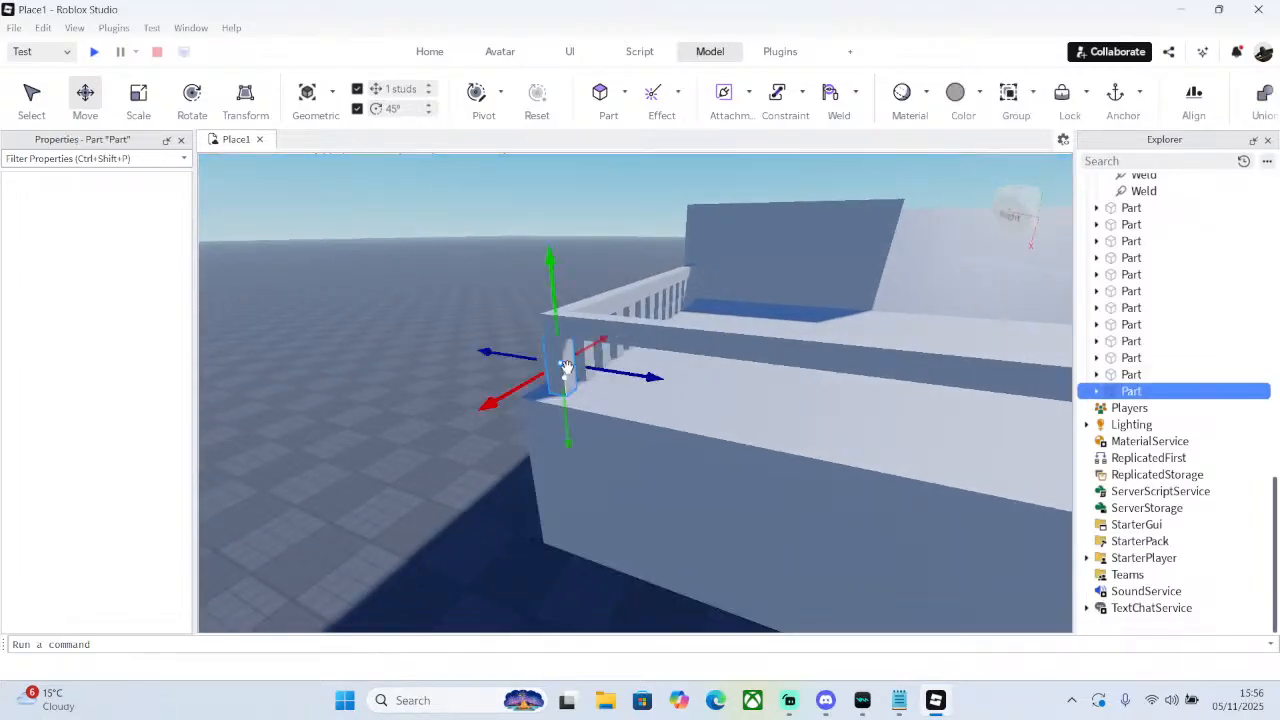
pyautogui.rightClick(566, 367)
pyautogui.click(612, 118)
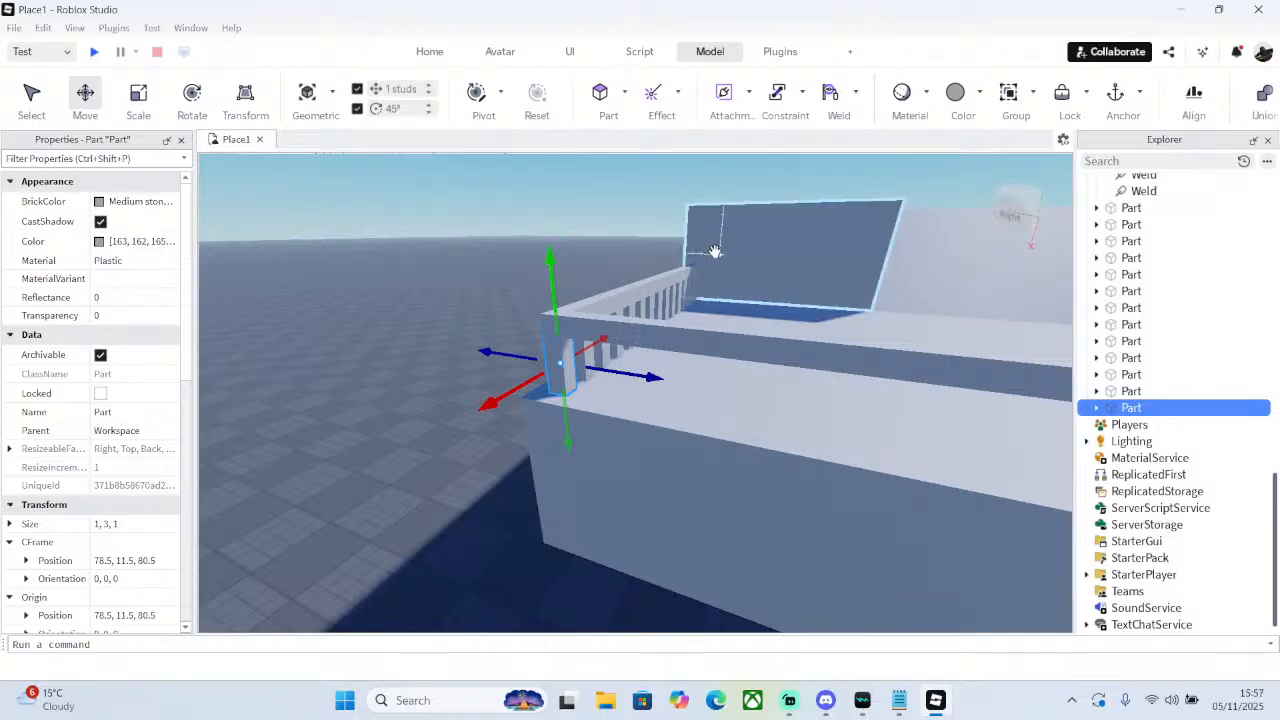
pyautogui.moveTo(701, 287); pyautogui.dragTo(700, 287, button='right')
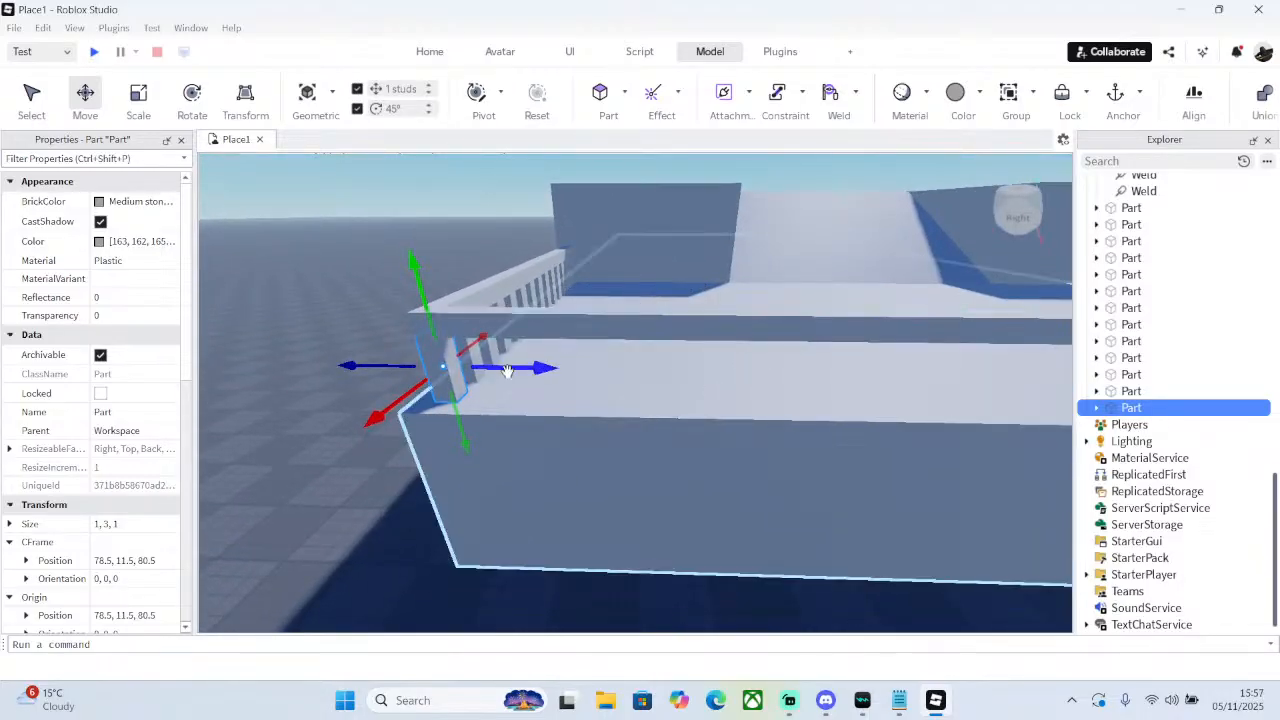
pyautogui.moveTo(487, 368); pyautogui.dragTo(523, 371)
# - Select the first two side-rail posts, duplicate them and move the copies 4 studs along the rail
pyautogui.click(445, 382)
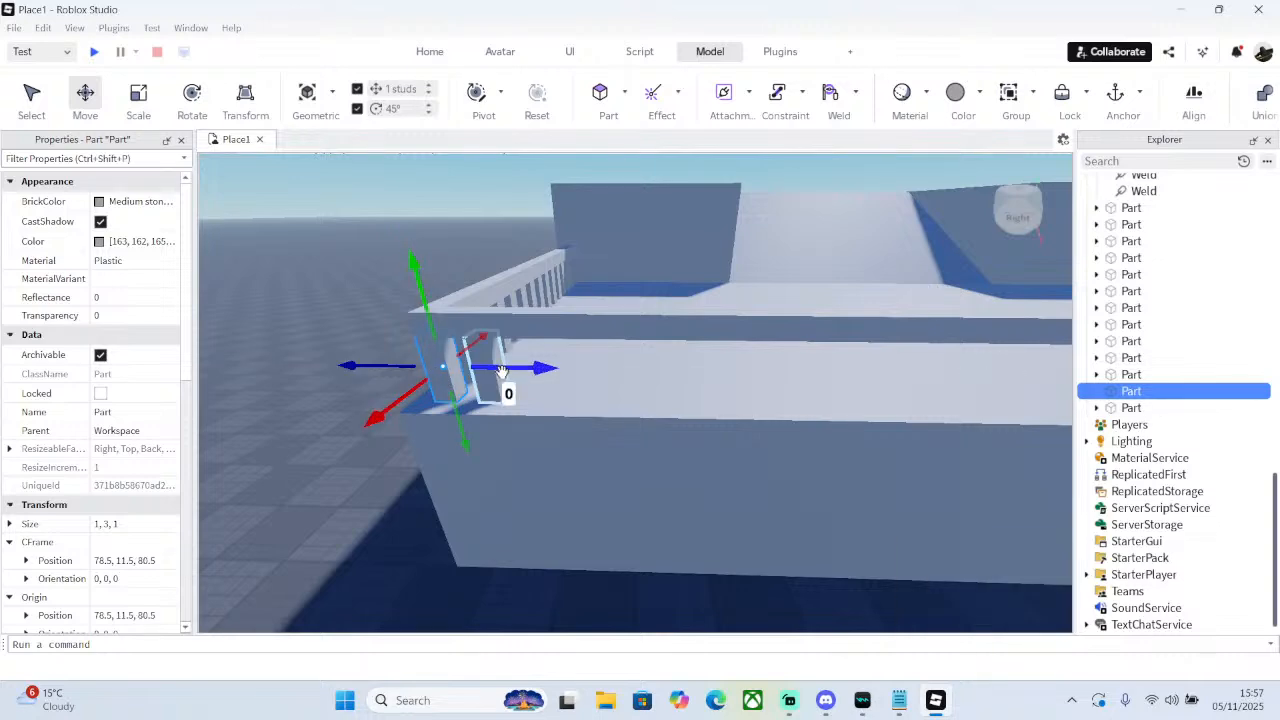
pyautogui.keyDown('ctrl'); pyautogui.click(488, 380); pyautogui.keyUp('ctrl')
pyautogui.rightClick(494, 381)
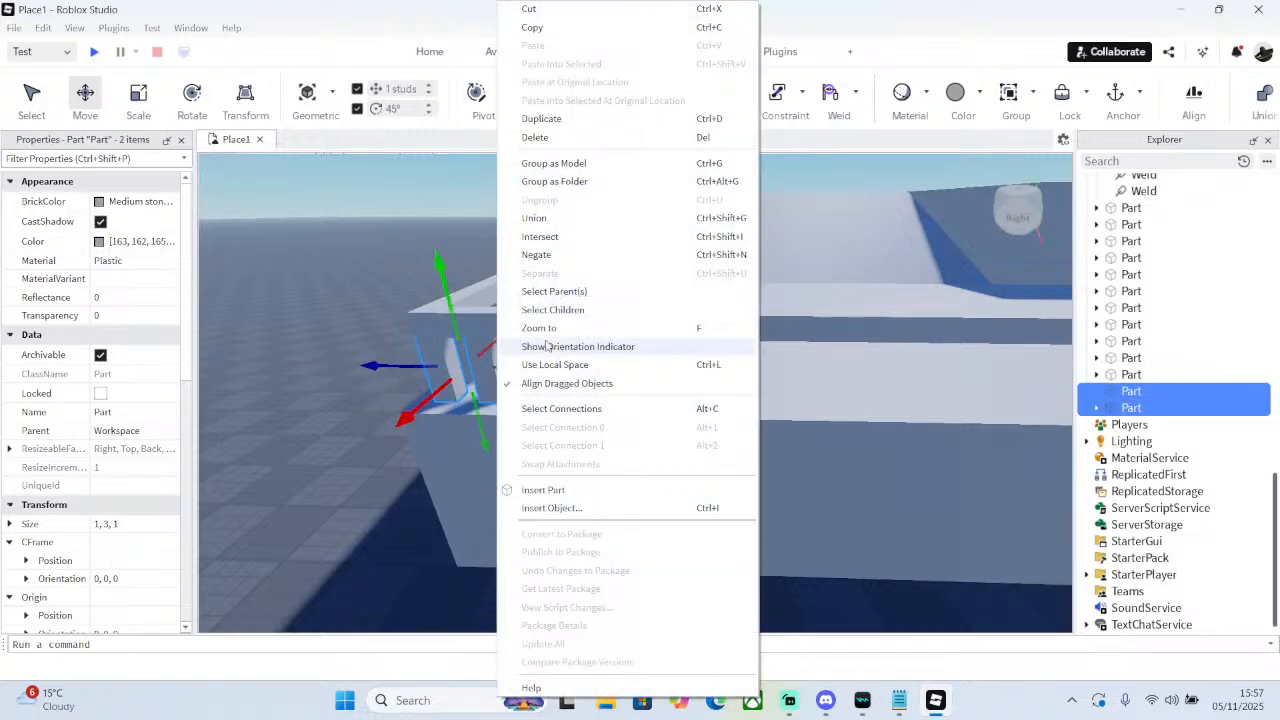
pyautogui.click(580, 120)
pyautogui.moveTo(526, 366); pyautogui.dragTo(614, 391)
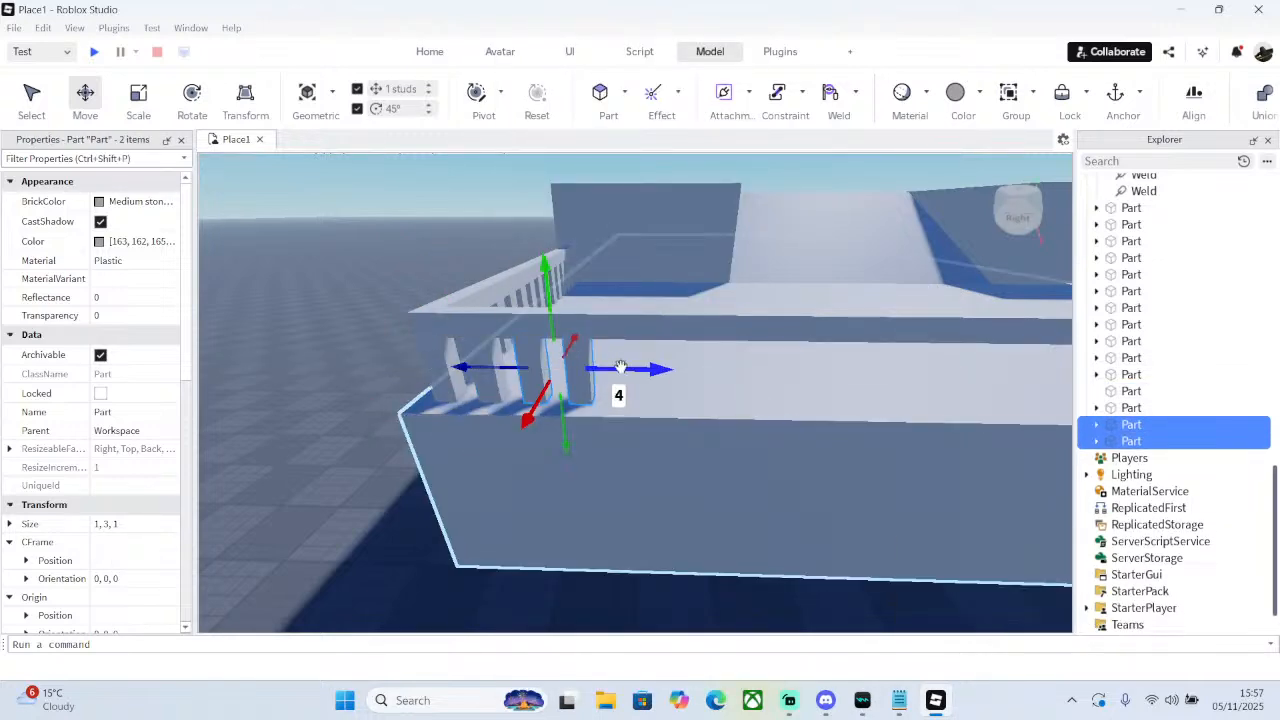
# - Extend the selection to three posts and duplicate the set twice along the side rail, offsetting each copy 6 studs
pyautogui.rightClick(566, 375)
pyautogui.keyDown('ctrl'); pyautogui.click(473, 355); pyautogui.keyUp('ctrl')
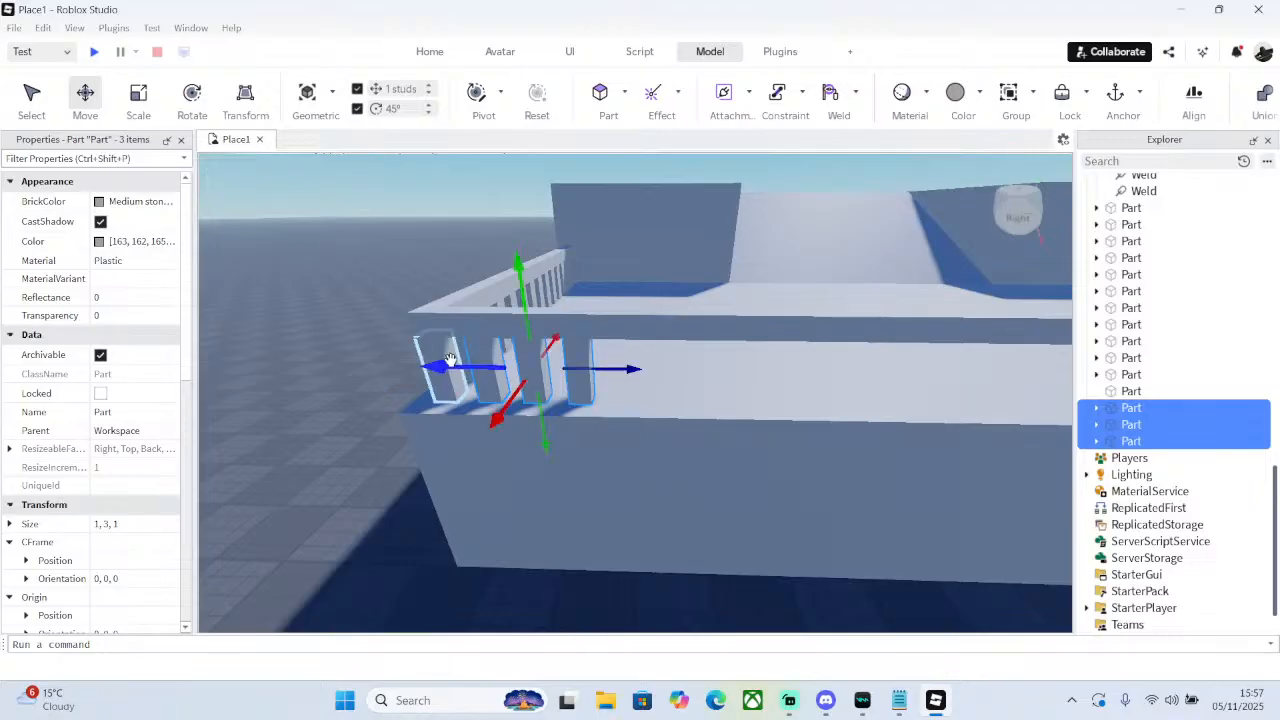
pyautogui.rightClick(450, 358)
pyautogui.click(560, 120)
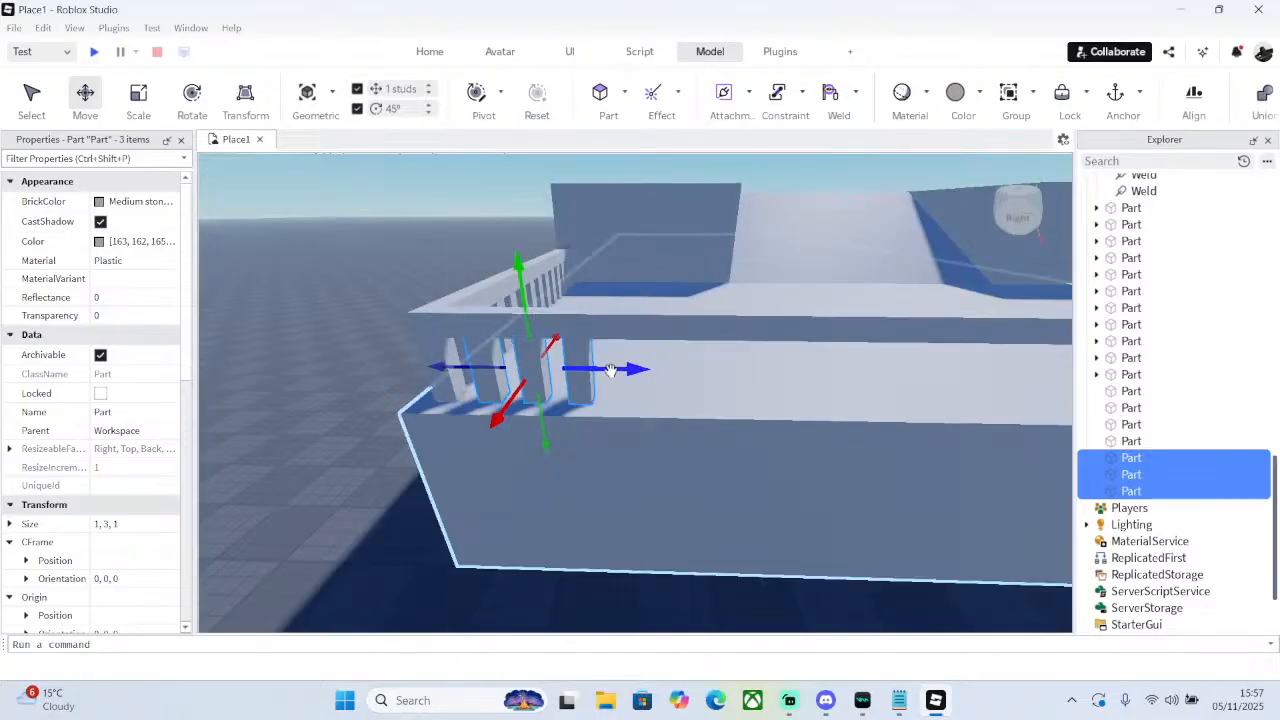
pyautogui.moveTo(615, 369); pyautogui.dragTo(897, 355)
pyautogui.rightClick(750, 390)
pyautogui.click(806, 122)
pyautogui.moveTo(897, 355); pyautogui.dragTo(697, 348, button='right')
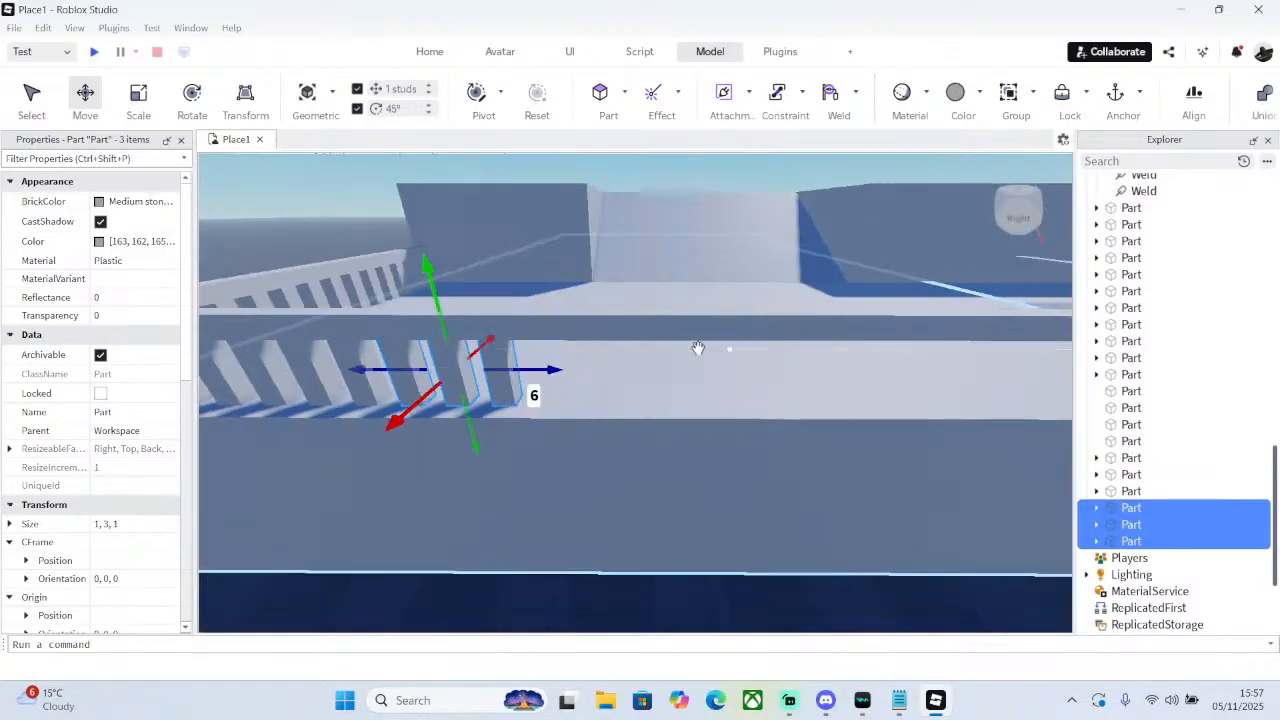
# - Duplicate the newest three-post set two more times along the side rail at 6-stud offsets
pyautogui.rightClick(510, 370)
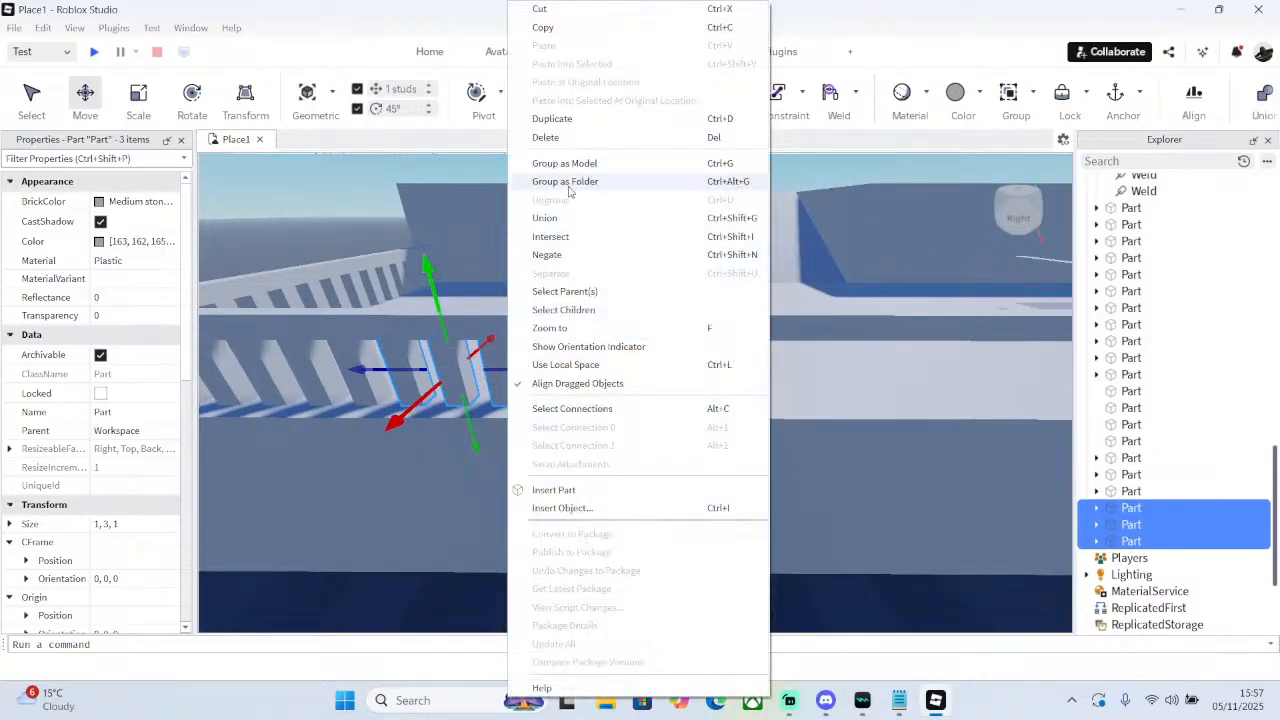
pyautogui.click(552, 119)
pyautogui.moveTo(548, 362); pyautogui.dragTo(809, 370)
pyautogui.rightClick(650, 390)
pyautogui.click(722, 118)
pyautogui.moveTo(809, 370); pyautogui.dragTo(673, 404, button='right')
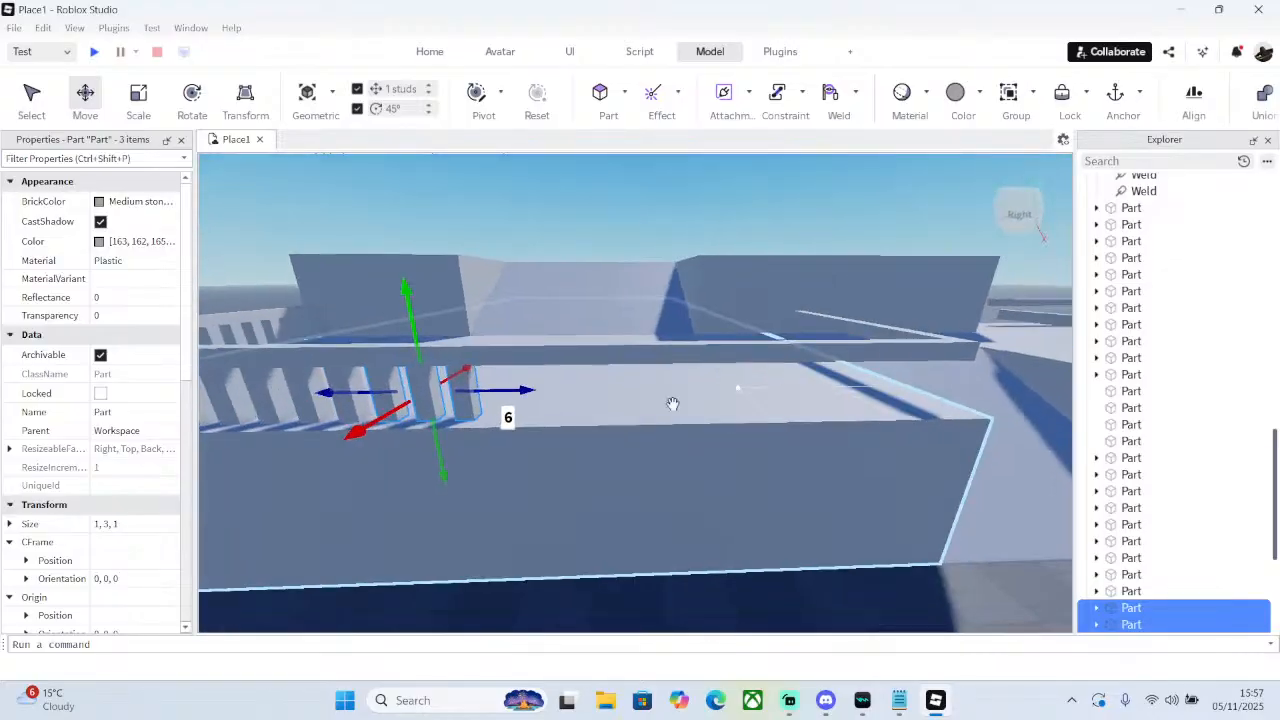
# - Continue the side row with two further three-post copies, each 6 studs beyond the previous set
pyautogui.rightClick(480, 387)
pyautogui.click(525, 119)
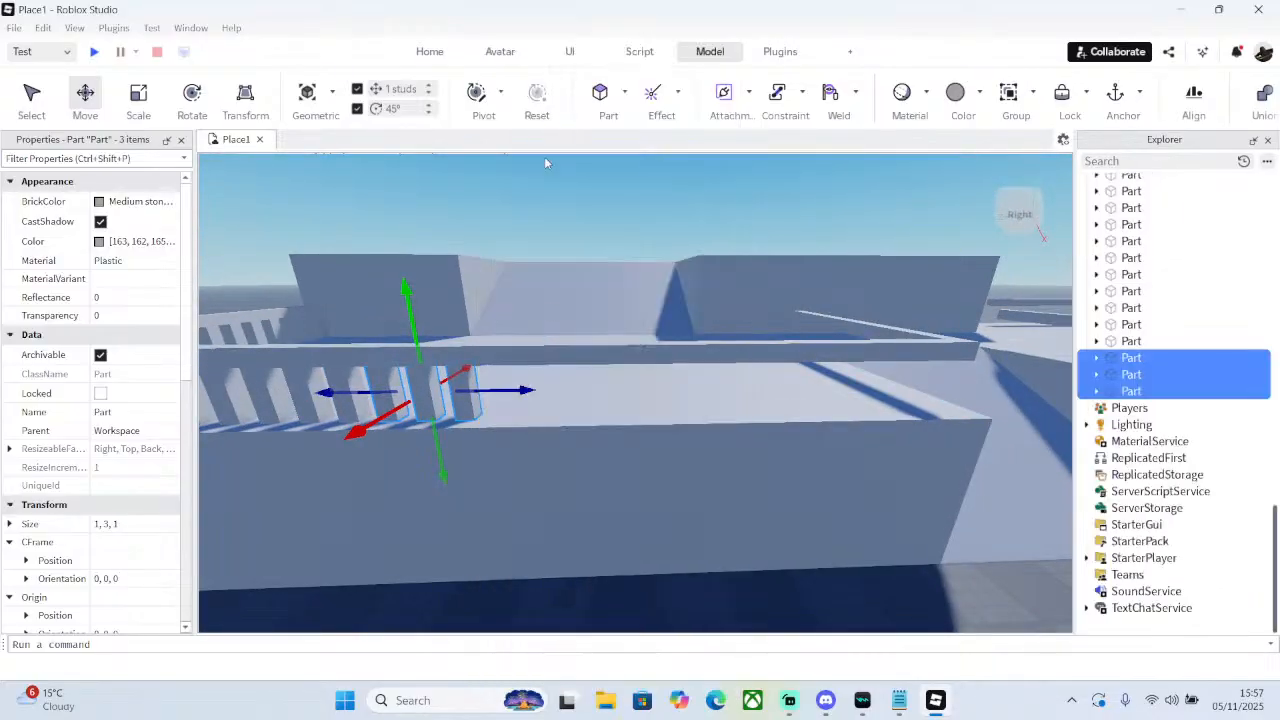
pyautogui.moveTo(500, 389); pyautogui.dragTo(617, 392)
pyautogui.press('d')
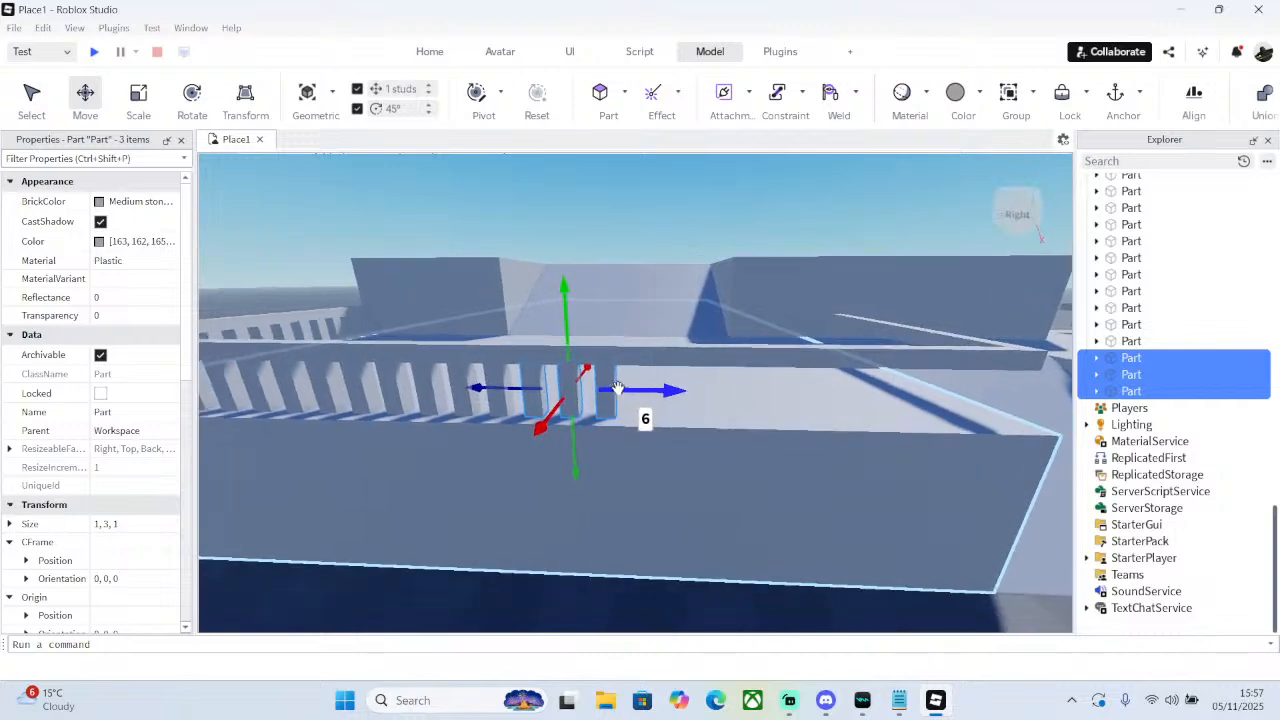
pyautogui.rightClick(399, 386)
pyautogui.click(450, 121)
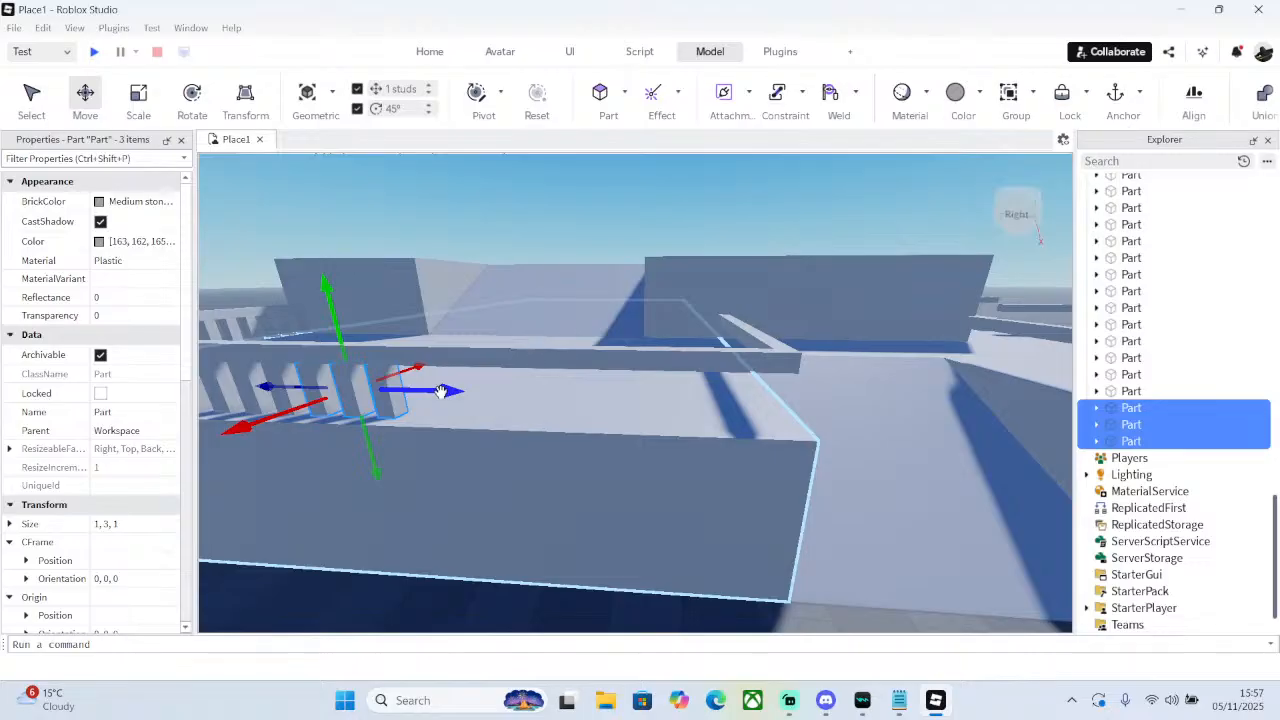
pyautogui.moveTo(441, 391); pyautogui.dragTo(638, 400)
# - Add two last three-post sets at 6-stud offsets, bringing the side row's end post to 78.5, 11.5, 26.5
pyautogui.rightClick(497, 405)
pyautogui.click(545, 119)
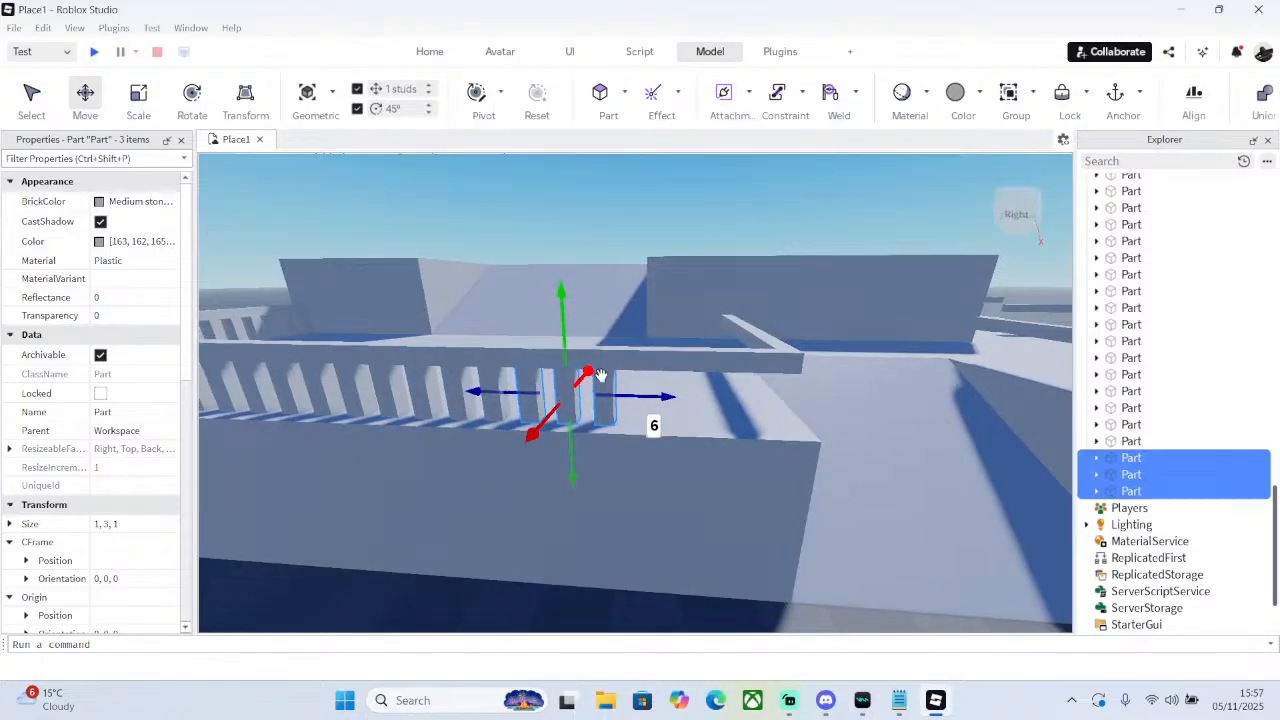
pyautogui.rightClick(601, 375)
pyautogui.click(660, 119)
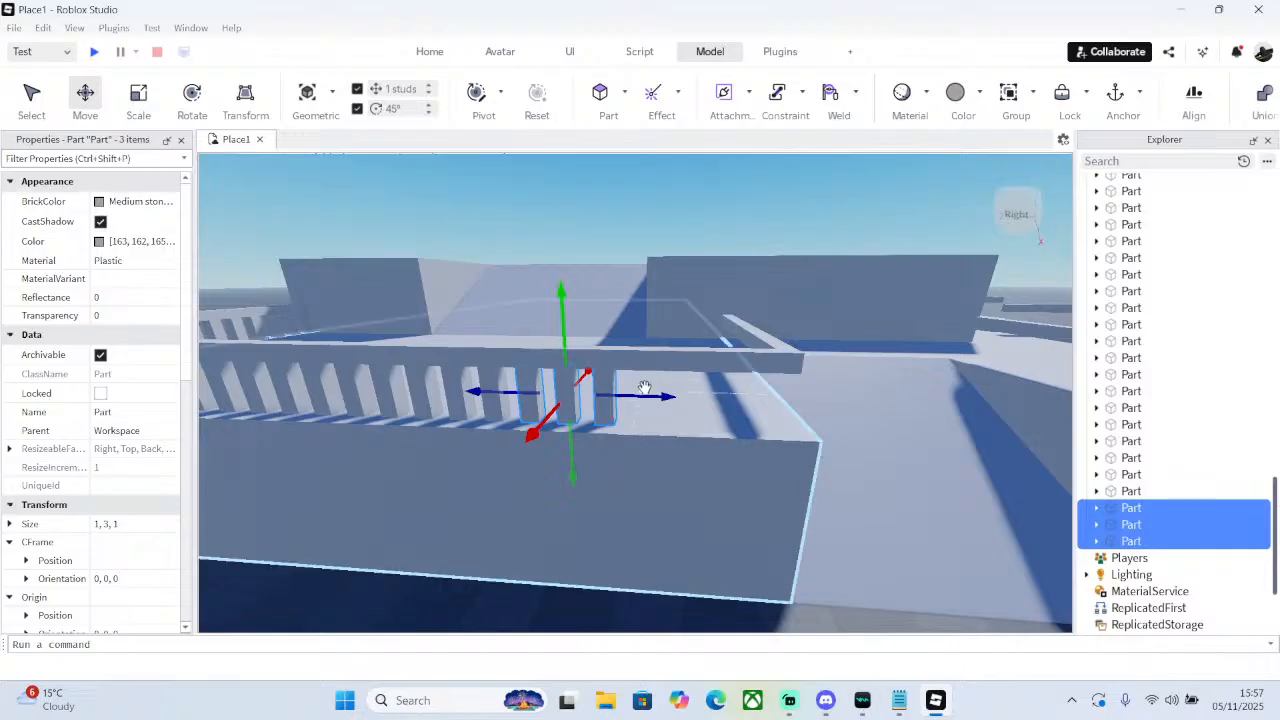
pyautogui.moveTo(644, 387); pyautogui.dragTo(735, 383)
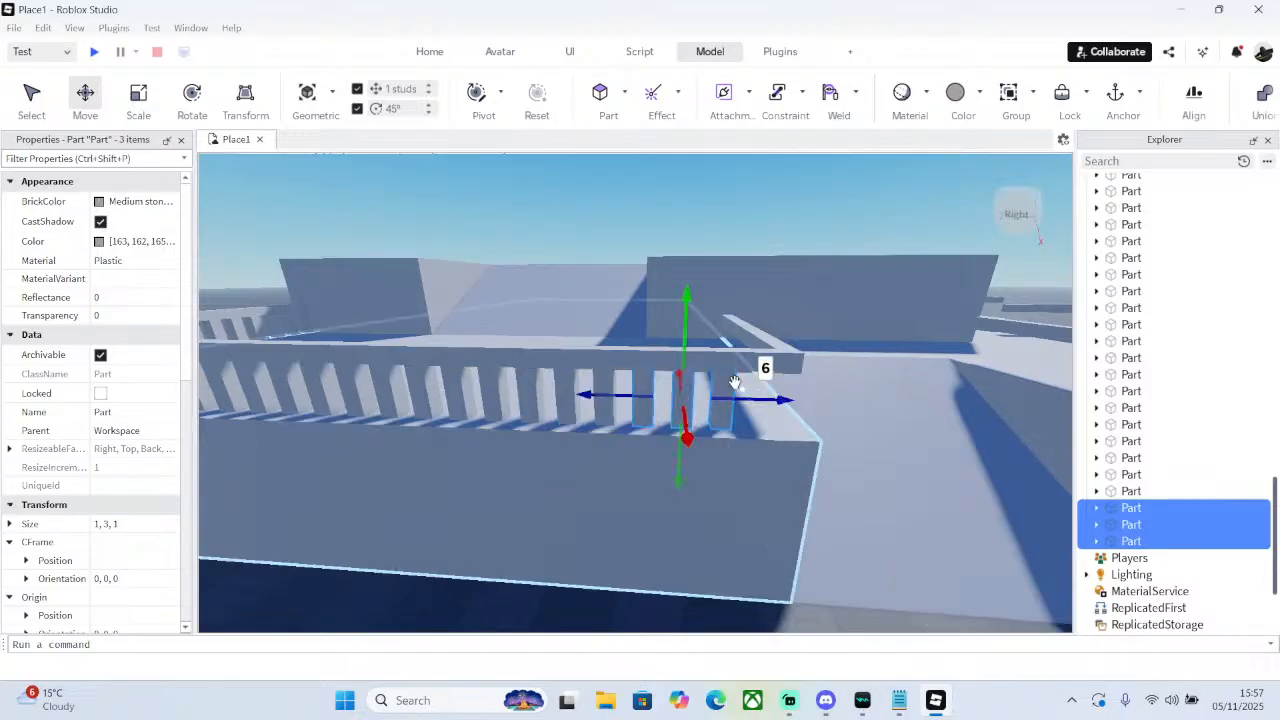
# - Duplicate the side row's end post twice at 2-stud spacing, placing copies at 78.5, 11.5, 24.5 and 78.5, 11.5, 22.5
pyautogui.click(778, 355)
pyautogui.click(728, 392)
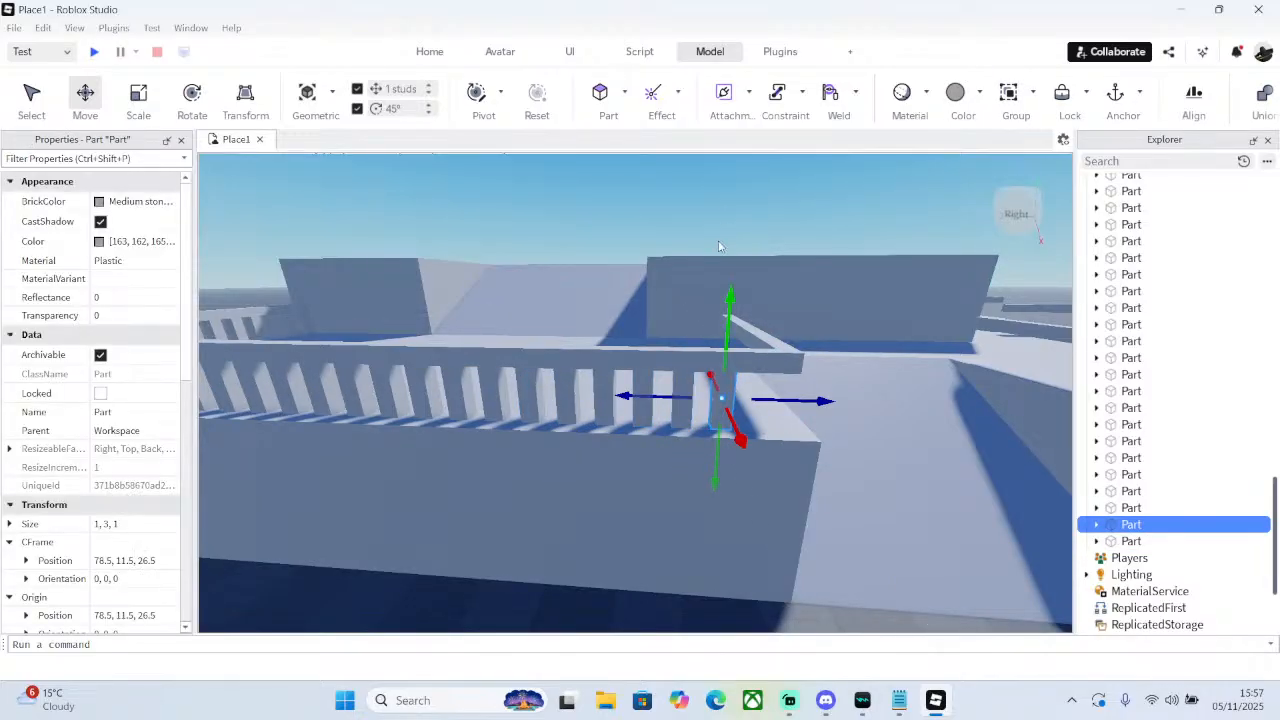
pyautogui.press('w')
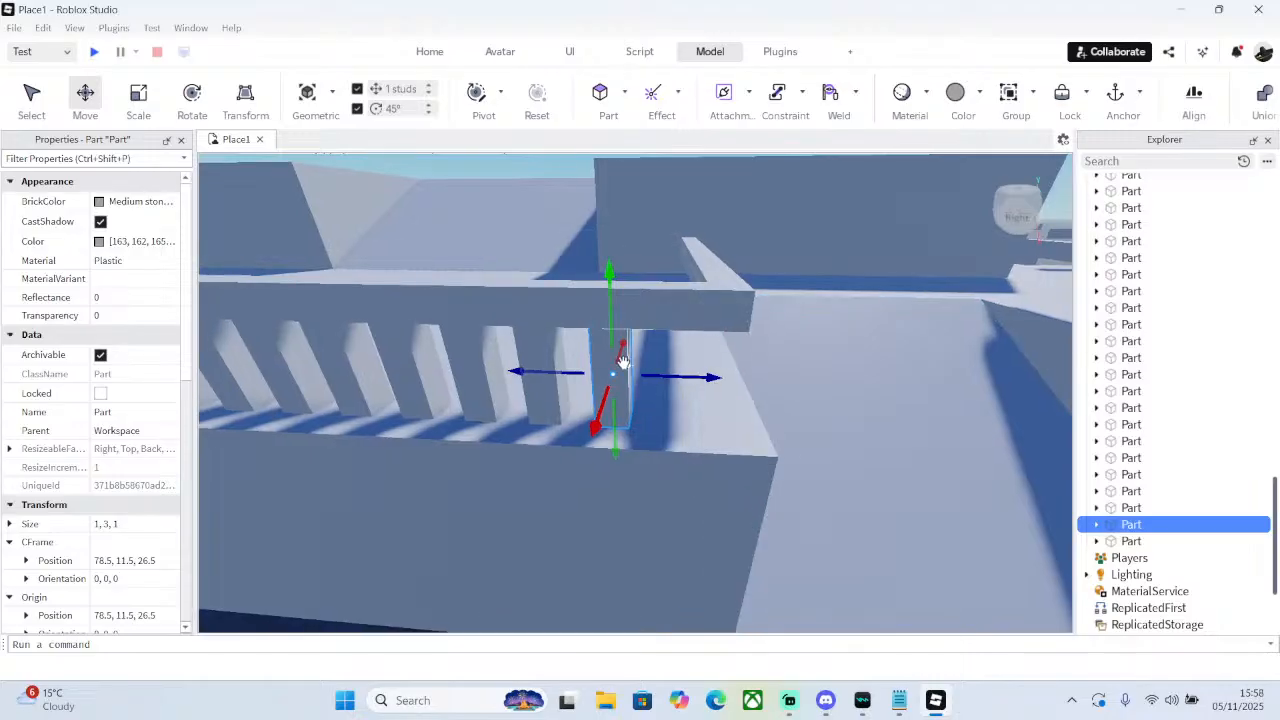
pyautogui.rightClick(596, 240)
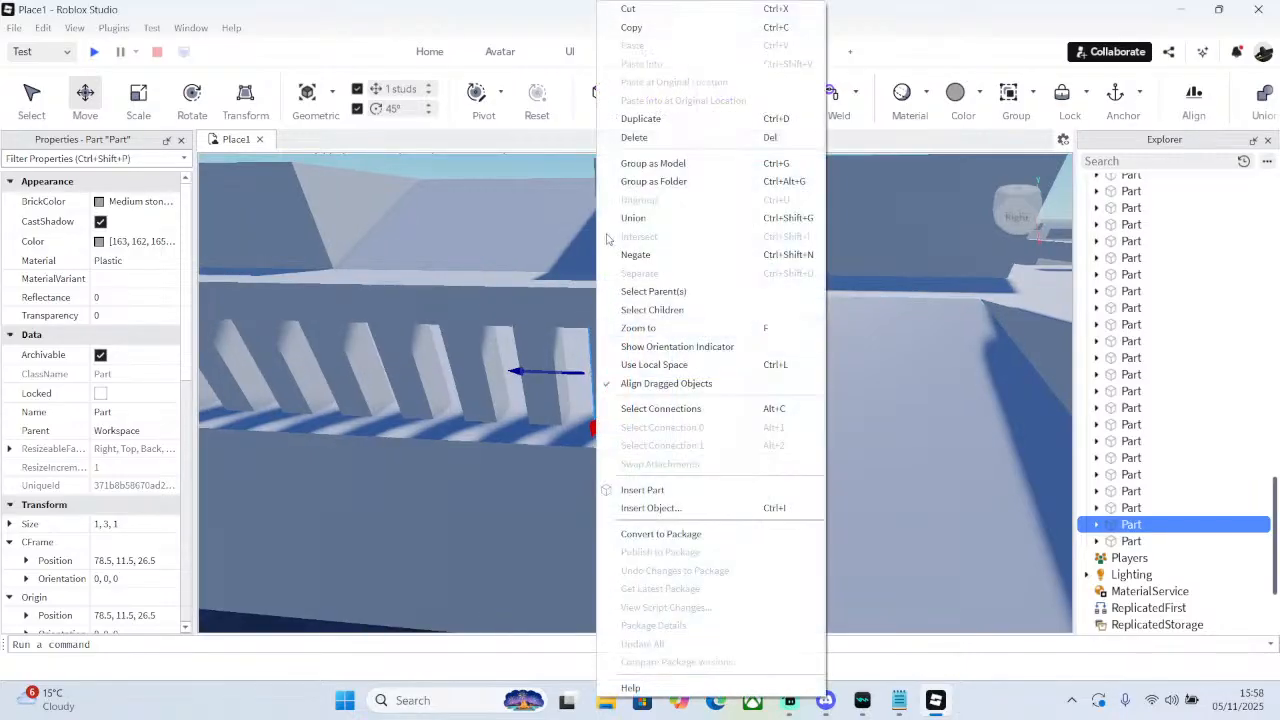
pyautogui.click(664, 121)
pyautogui.moveTo(705, 372); pyautogui.dragTo(780, 360)
pyautogui.moveTo(780, 360); pyautogui.dragTo(584, 355, button='right')
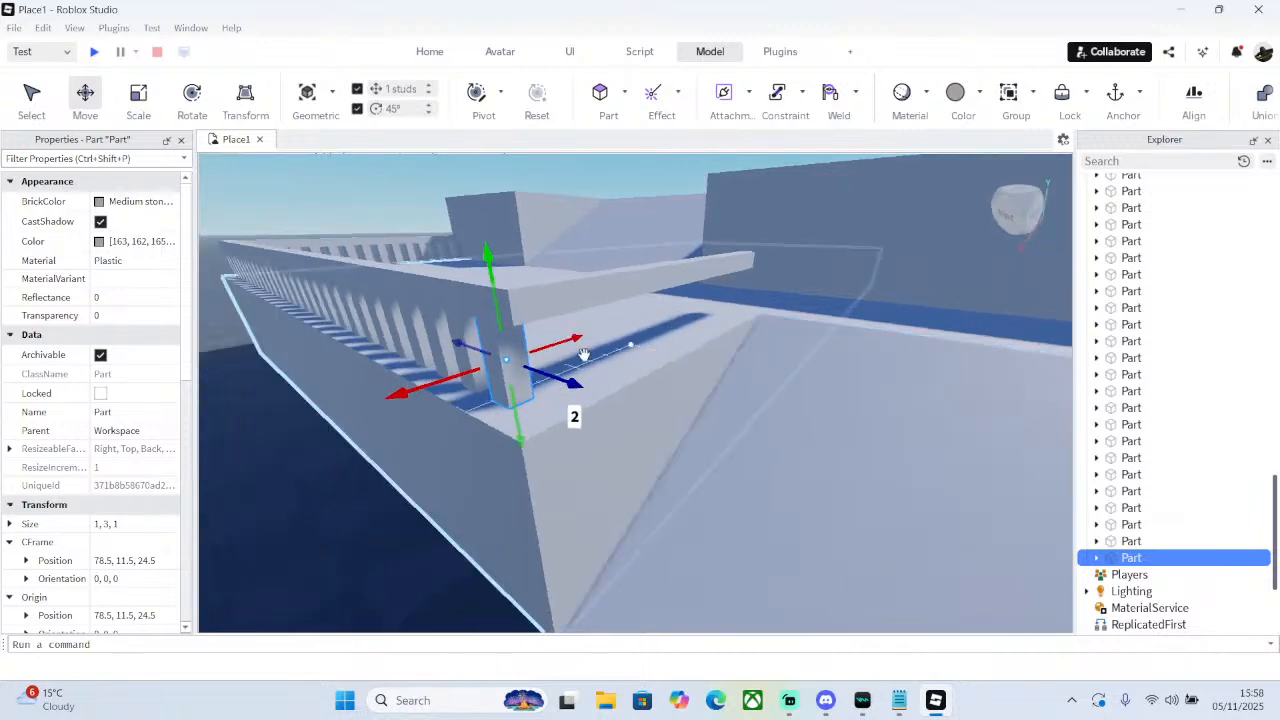
pyautogui.rightClick(540, 360)
pyautogui.click(605, 118)
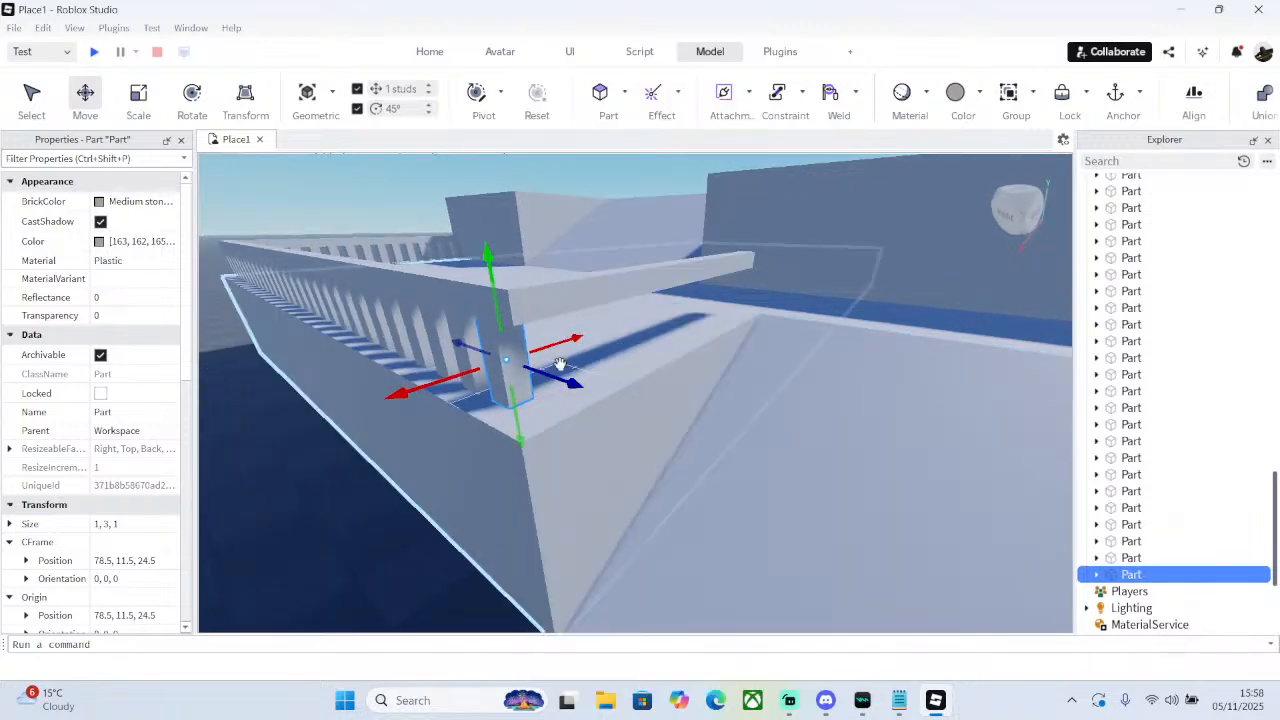
pyautogui.moveTo(578, 382); pyautogui.dragTo(598, 392)
# - Move the short end rail 1 stud outward to 69.5, 13.5, 22.5 and lengthen the adjoining side rail to 57 studs
pyautogui.click(602, 302)
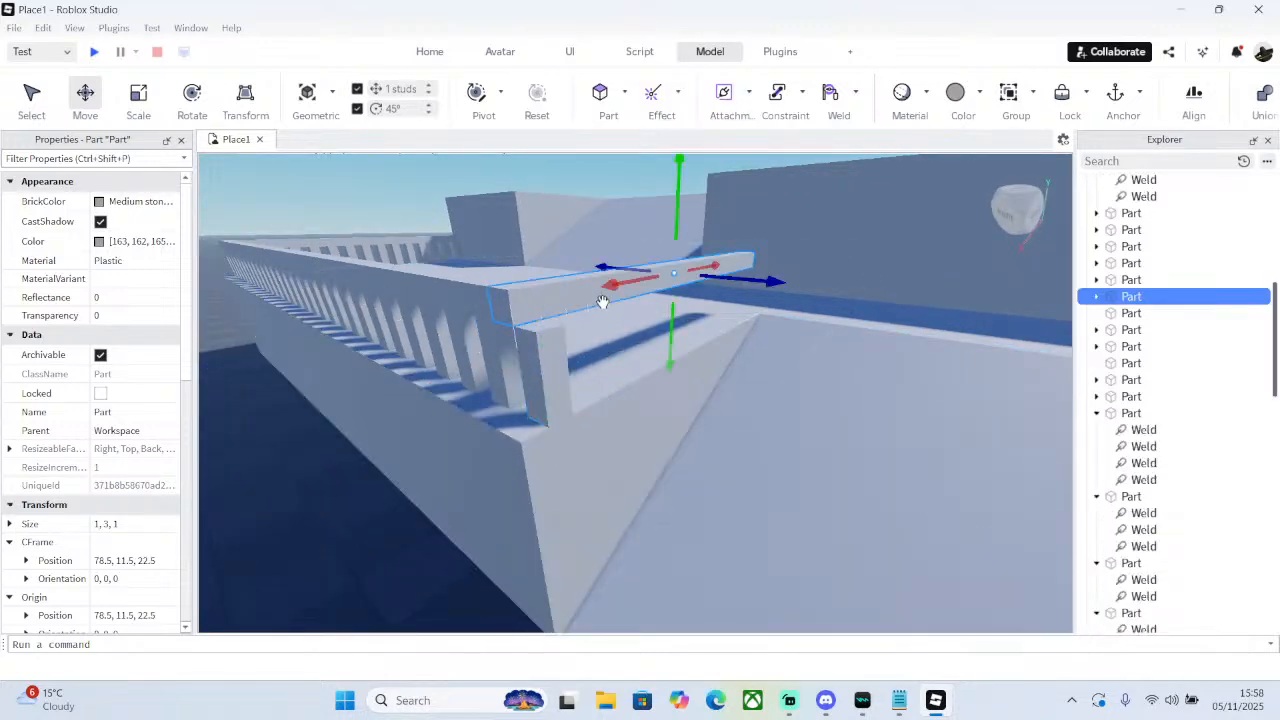
pyautogui.click(766, 314)
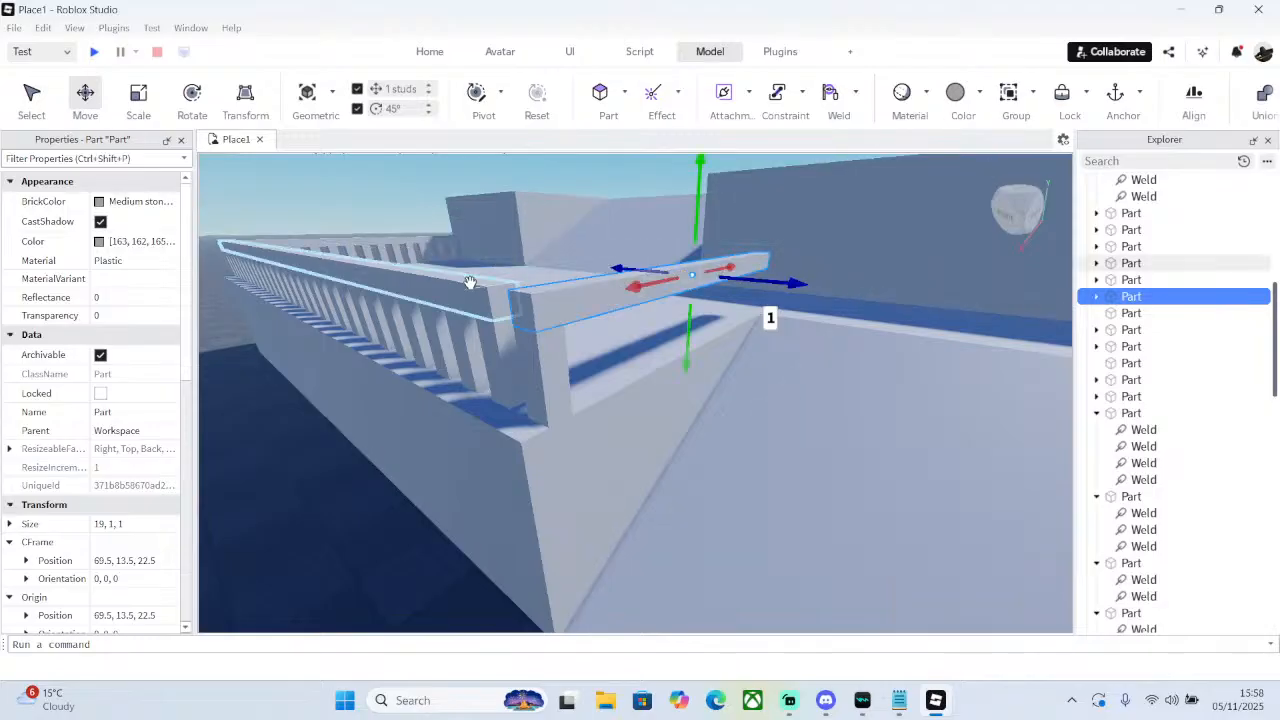
pyautogui.moveTo(515, 308); pyautogui.dragTo(523, 300)
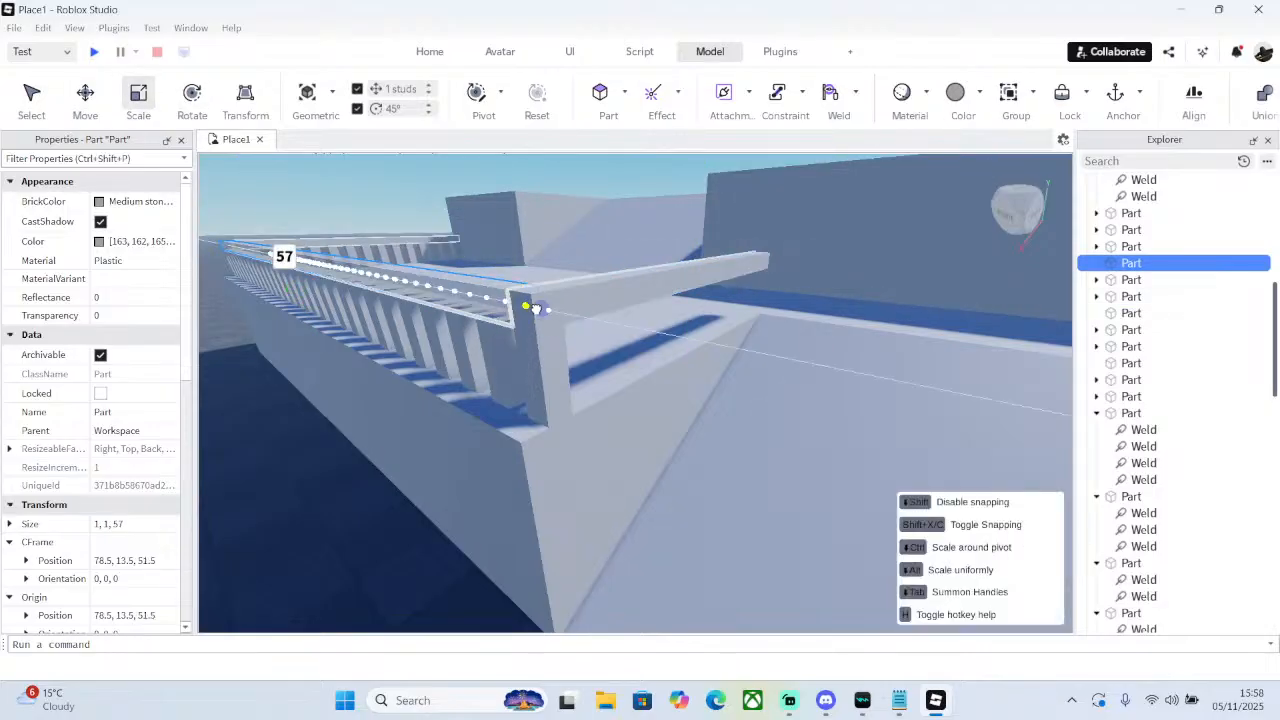
pyautogui.moveTo(523, 300); pyautogui.dragTo(671, 320, button='right')
# - Move the short rail across the ramp 1 stud toward the ramp and lengthen its adjoining side rail to 38 studs
pyautogui.click(671, 320)
pyautogui.click(100, 108)
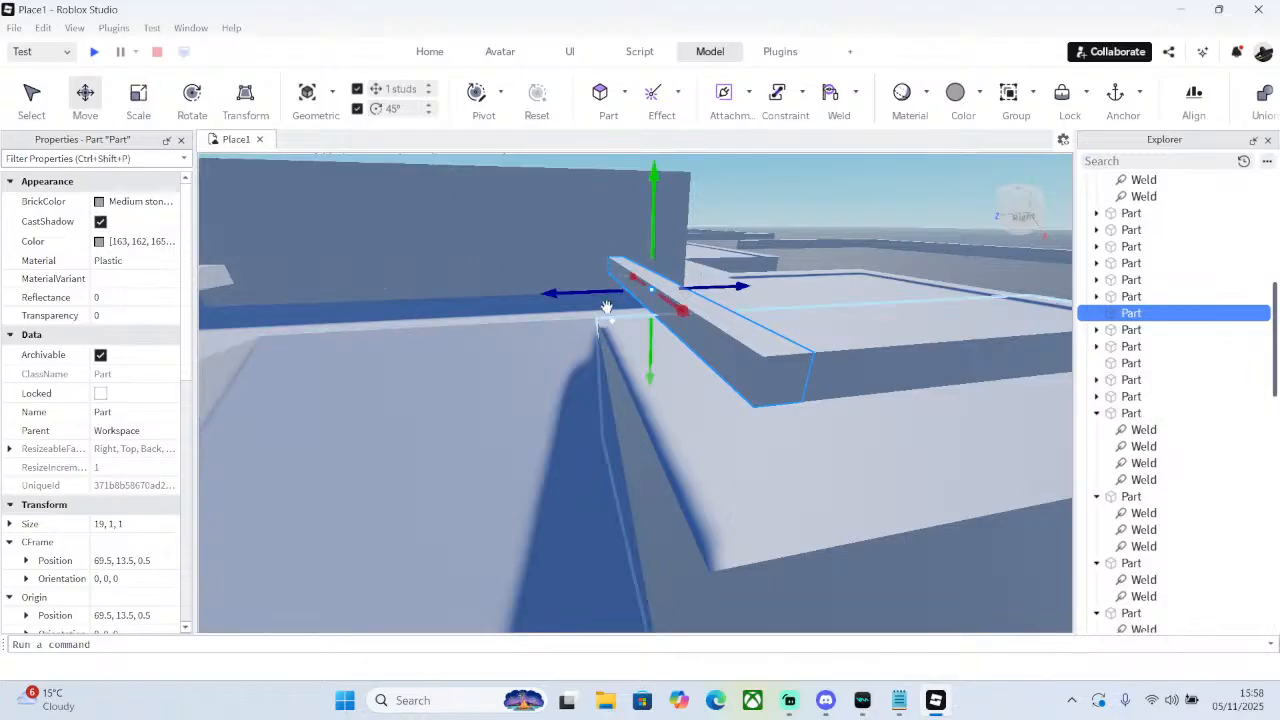
pyautogui.moveTo(606, 300); pyautogui.dragTo(592, 291)
pyautogui.click(790, 342)
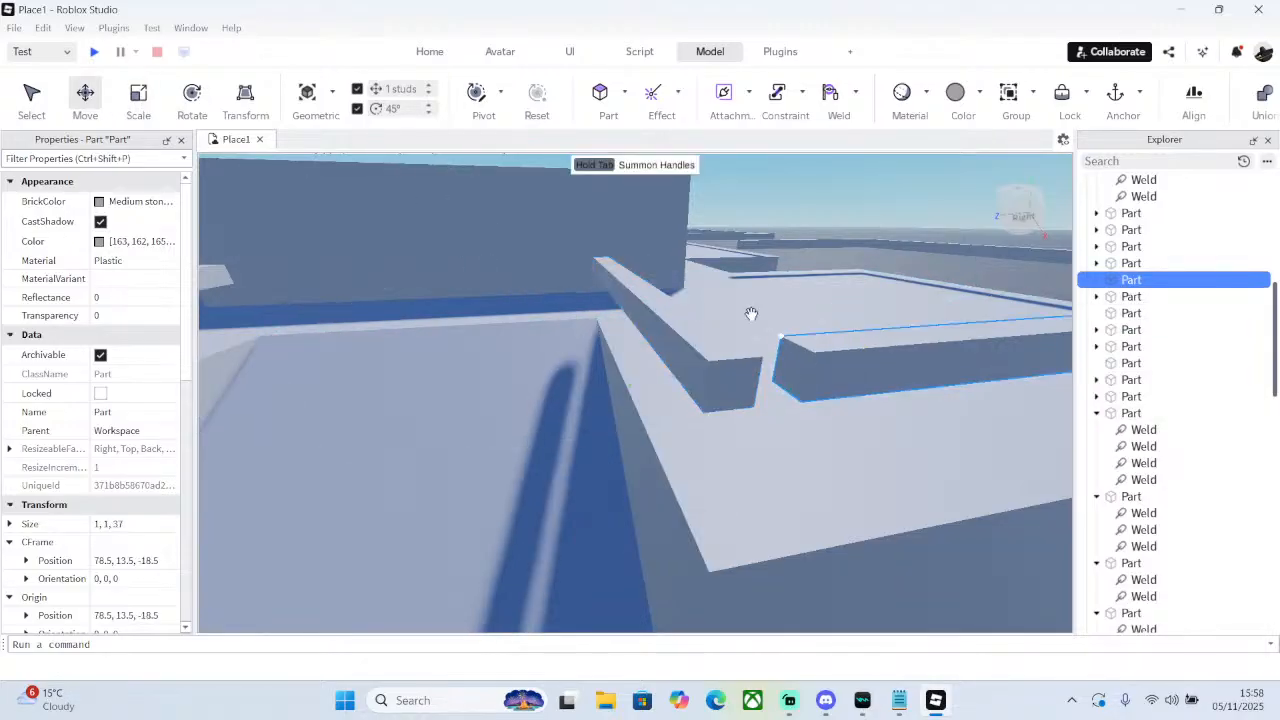
pyautogui.click(138, 100)
pyautogui.moveTo(766, 371); pyautogui.dragTo(723, 371)
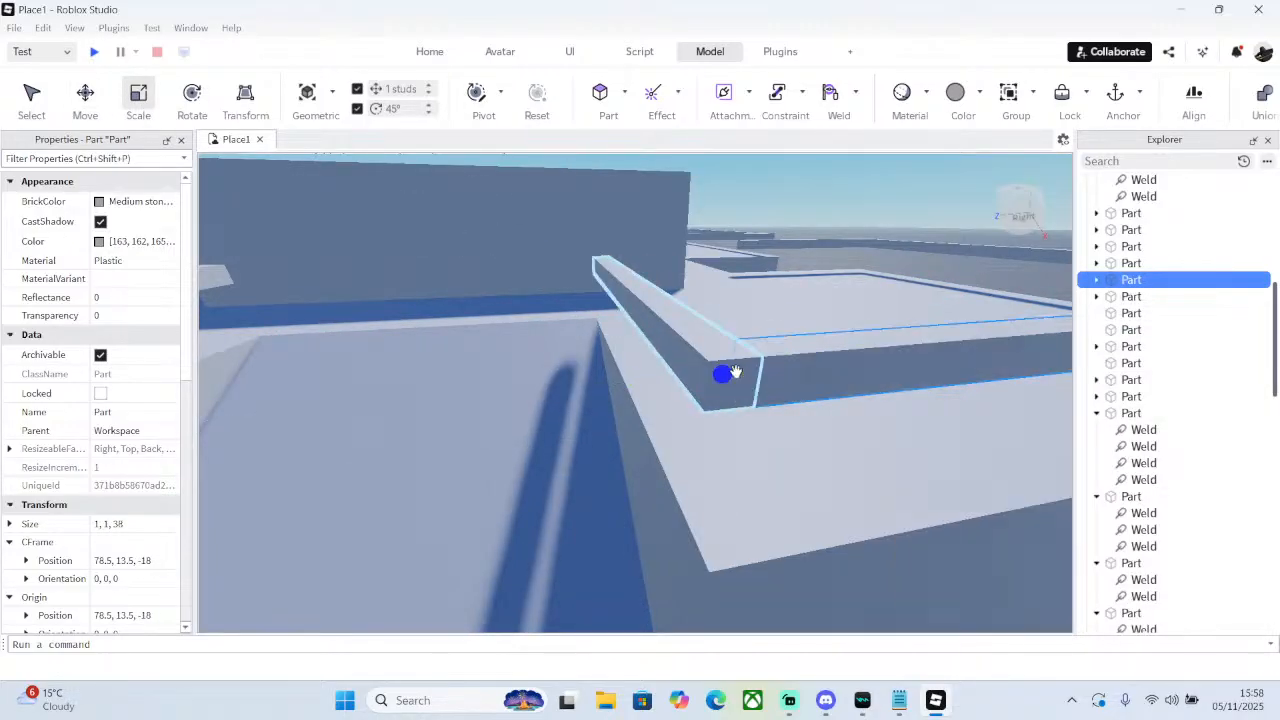
# - Duplicate the corner post at 78.5, 11.5, 22.5 and place the copy one post spacing along the short rail
pyautogui.moveTo(734, 371); pyautogui.dragTo(736, 371, button='right')
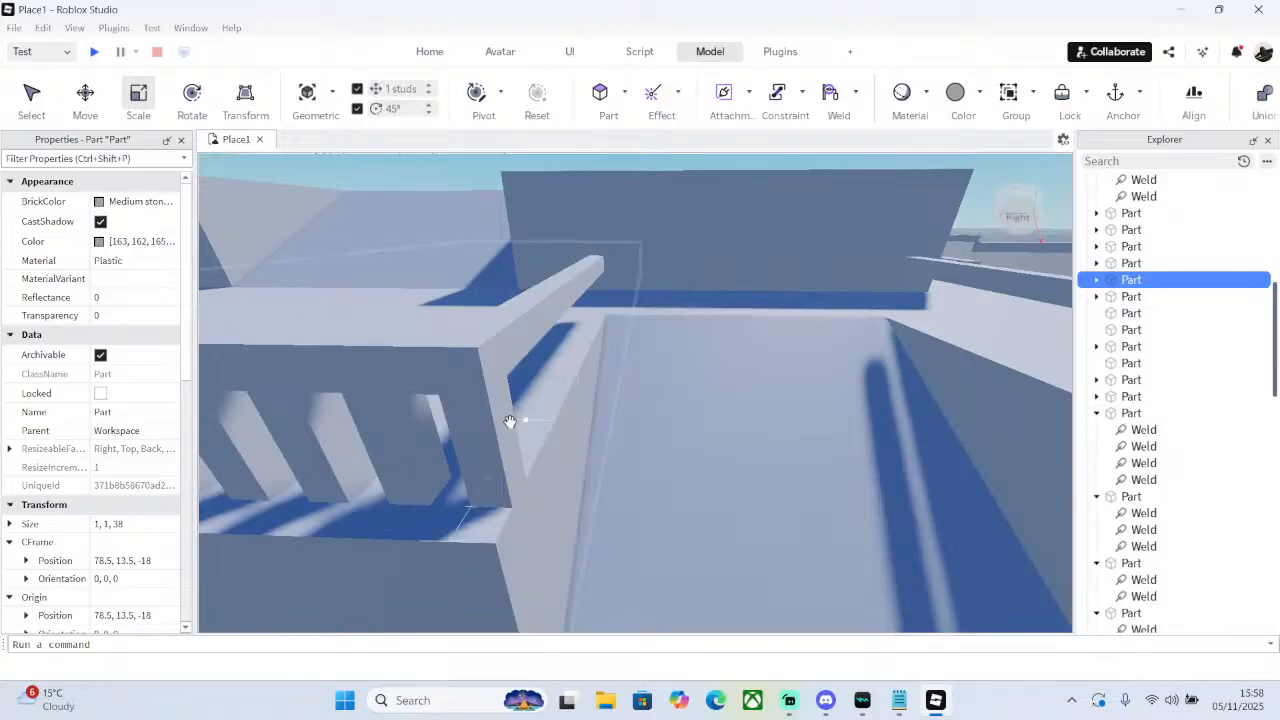
pyautogui.click(568, 360)
pyautogui.moveTo(568, 360); pyautogui.dragTo(569, 363, button='right')
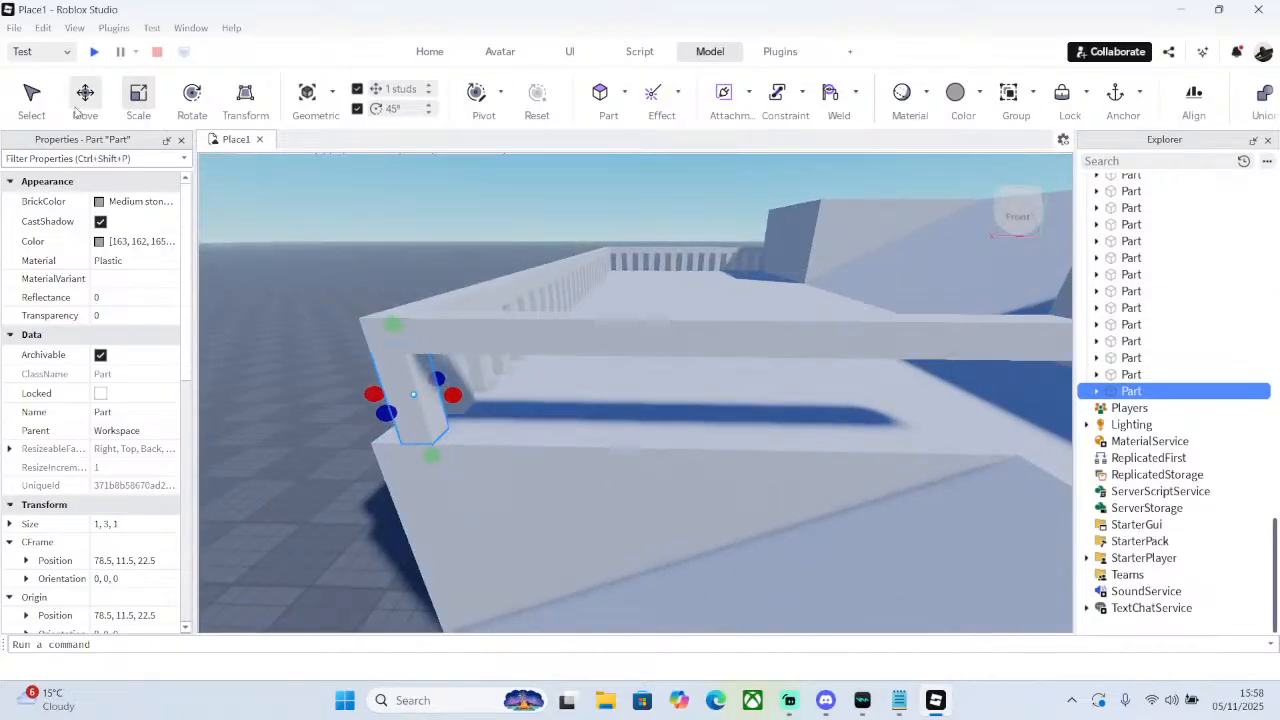
pyautogui.moveTo(677, 400); pyautogui.dragTo(677, 400, button='right')
pyautogui.rightClick(465, 345)
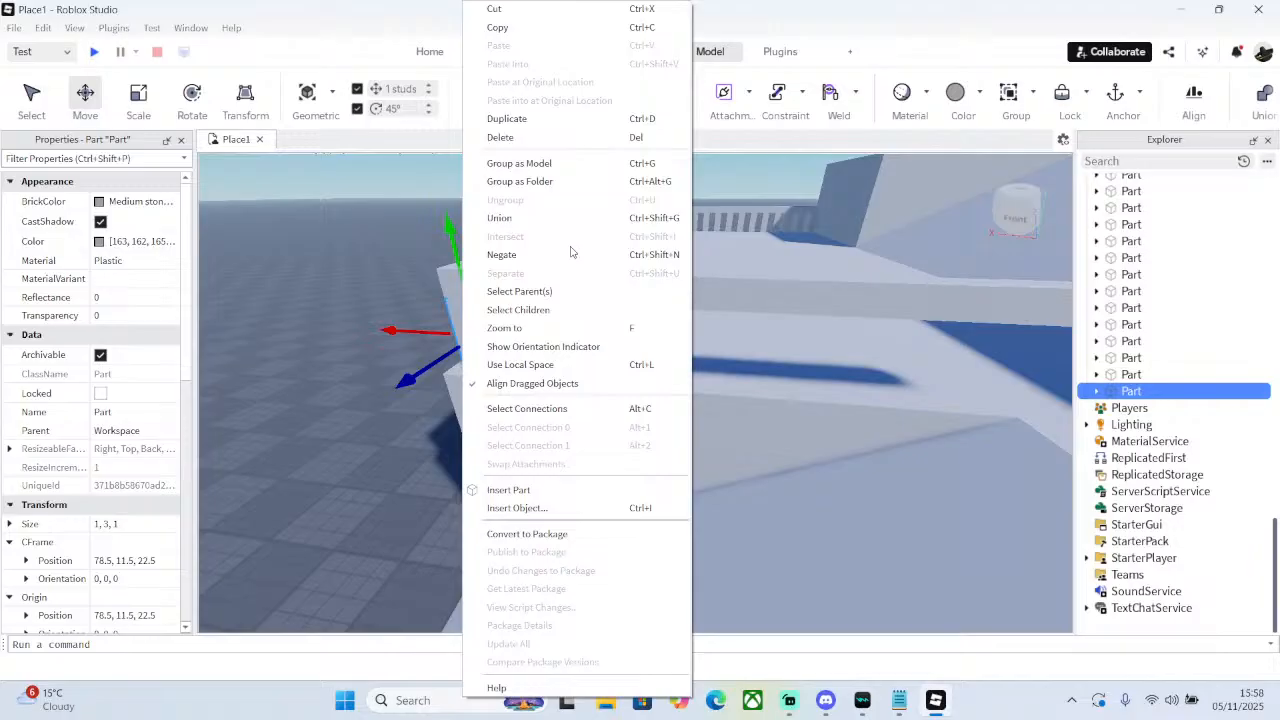
pyautogui.click(520, 118)
pyautogui.moveTo(560, 341); pyautogui.dragTo(600, 346)
# - Select both posts under the short rail, duplicate them and move the copies along the rail at the same spacing
pyautogui.keyDown('ctrl'); pyautogui.click(477, 307); pyautogui.keyUp('ctrl')
pyautogui.rightClick(477, 307)
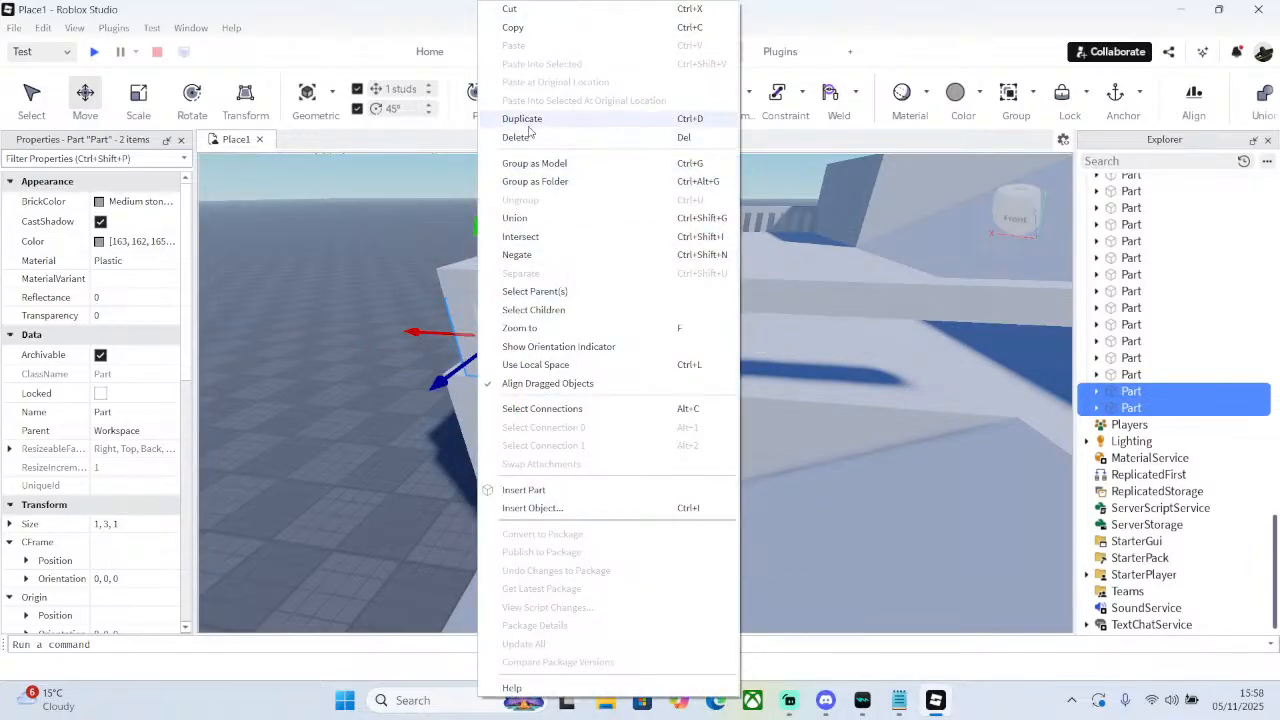
pyautogui.click(528, 118)
pyautogui.moveTo(651, 306); pyautogui.dragTo(623, 342, button='right')
pyautogui.moveTo(503, 372); pyautogui.dragTo(594, 358)
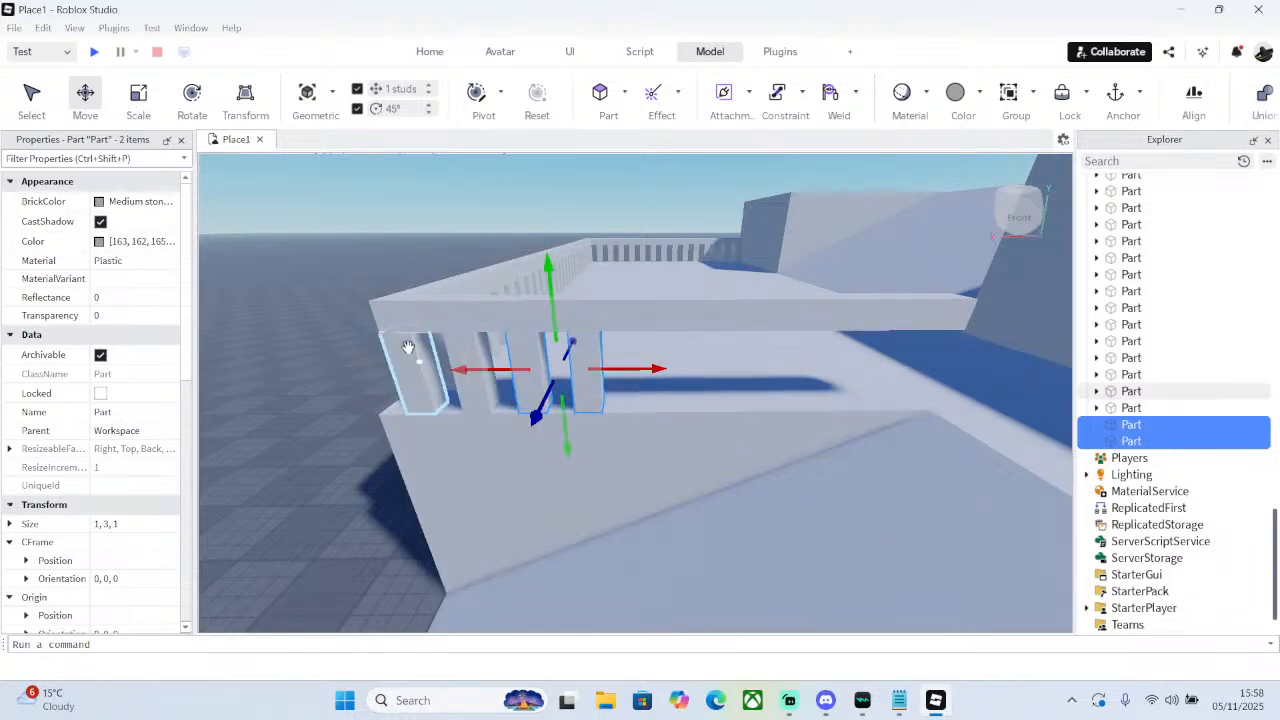
# - Select the four posts under the short rail beside the ramp, duplicate them and move the copies farther along the rail at matching spacing
pyautogui.keyDown('ctrl'); pyautogui.click(408, 347); pyautogui.keyUp('ctrl')
pyautogui.rightClick(408, 347)
pyautogui.press('Escape')
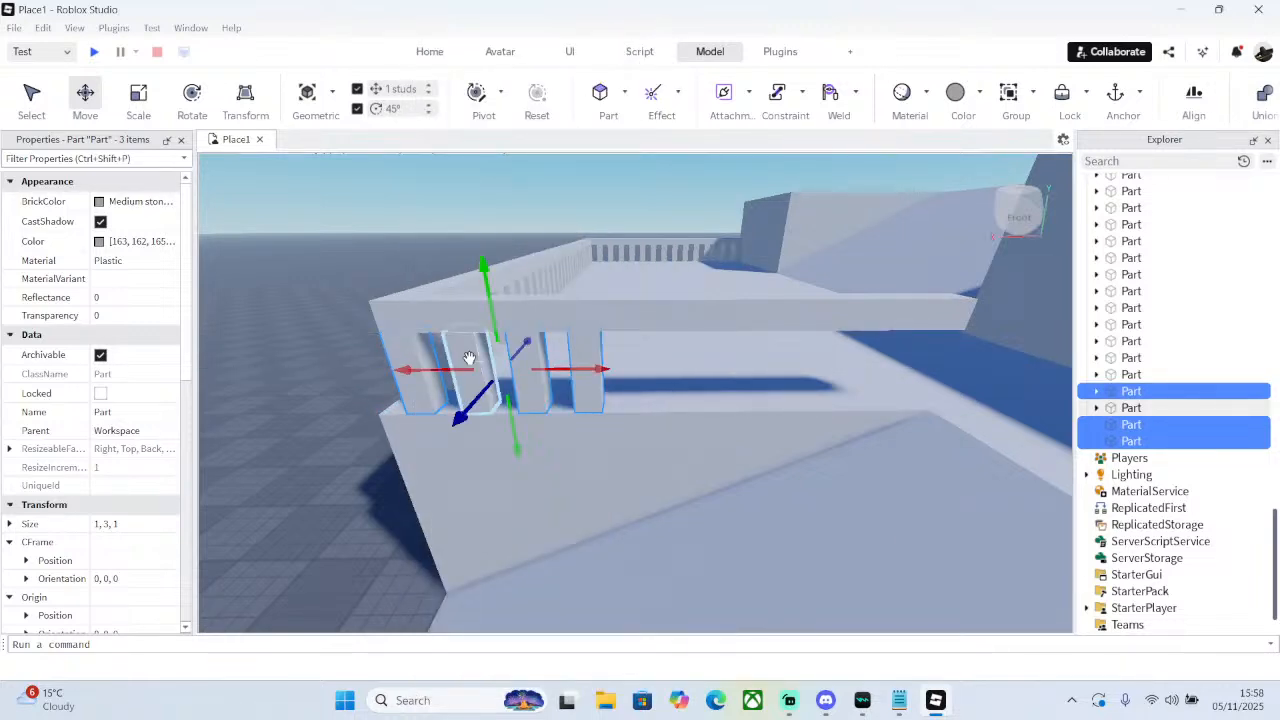
pyautogui.rightClick(480, 345)
pyautogui.click(512, 124)
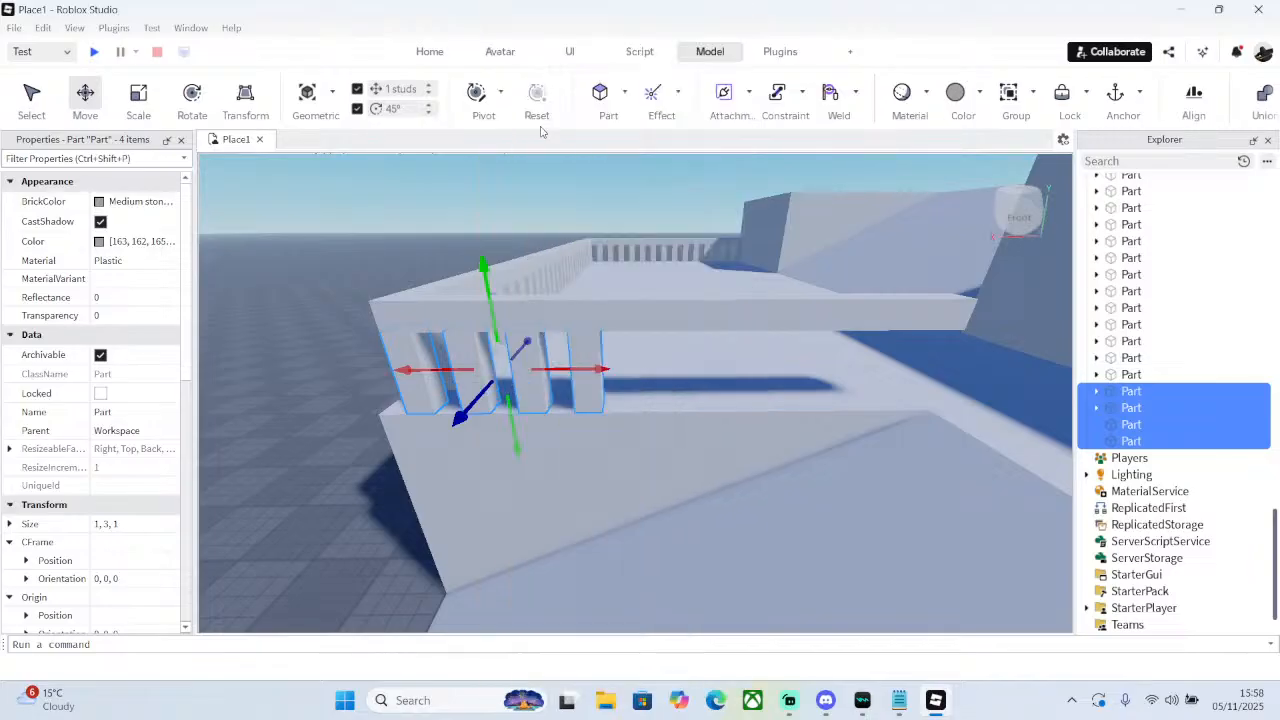
pyautogui.moveTo(600, 369); pyautogui.dragTo(1018, 362)
# - Duplicate the four posts again, align the copies up to the short rail's end, and delete the surplus beyond it
pyautogui.rightClick(817, 342)
pyautogui.click(880, 117)
pyautogui.moveTo(917, 343); pyautogui.dragTo(894, 350)
pyautogui.moveTo(894, 350)
pyautogui.mouseDown(button='right')
pyautogui.moveTo(806, 357)
pyautogui.moveTo(880, 333)
pyautogui.mouseUp(button='right')
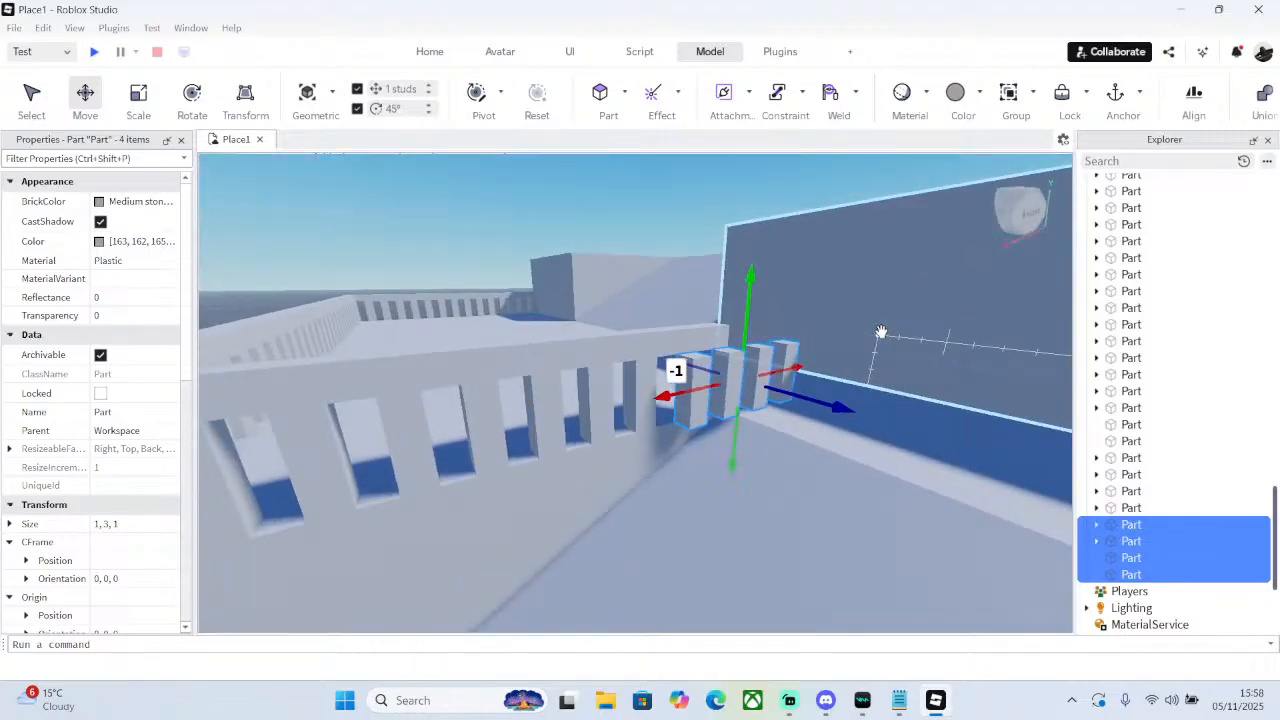
pyautogui.click(765, 365)
pyautogui.press('Delete')
pyautogui.moveTo(777, 360); pyautogui.dragTo(570, 430, button='right')
pyautogui.scroll(-10, 705, 385)
pyautogui.scroll(5, 705, 385)
pyautogui.click(678, 355)
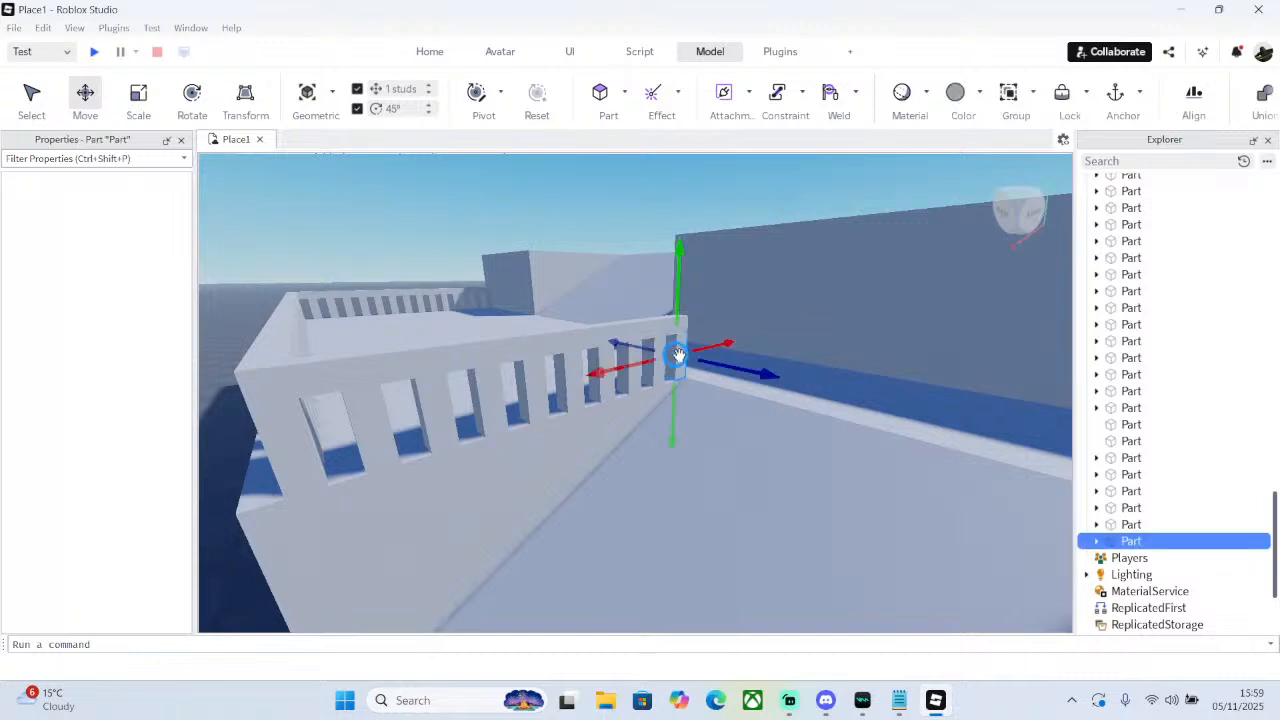
pyautogui.keyDown('ctrl'); pyautogui.click(660, 366); pyautogui.keyUp('ctrl')
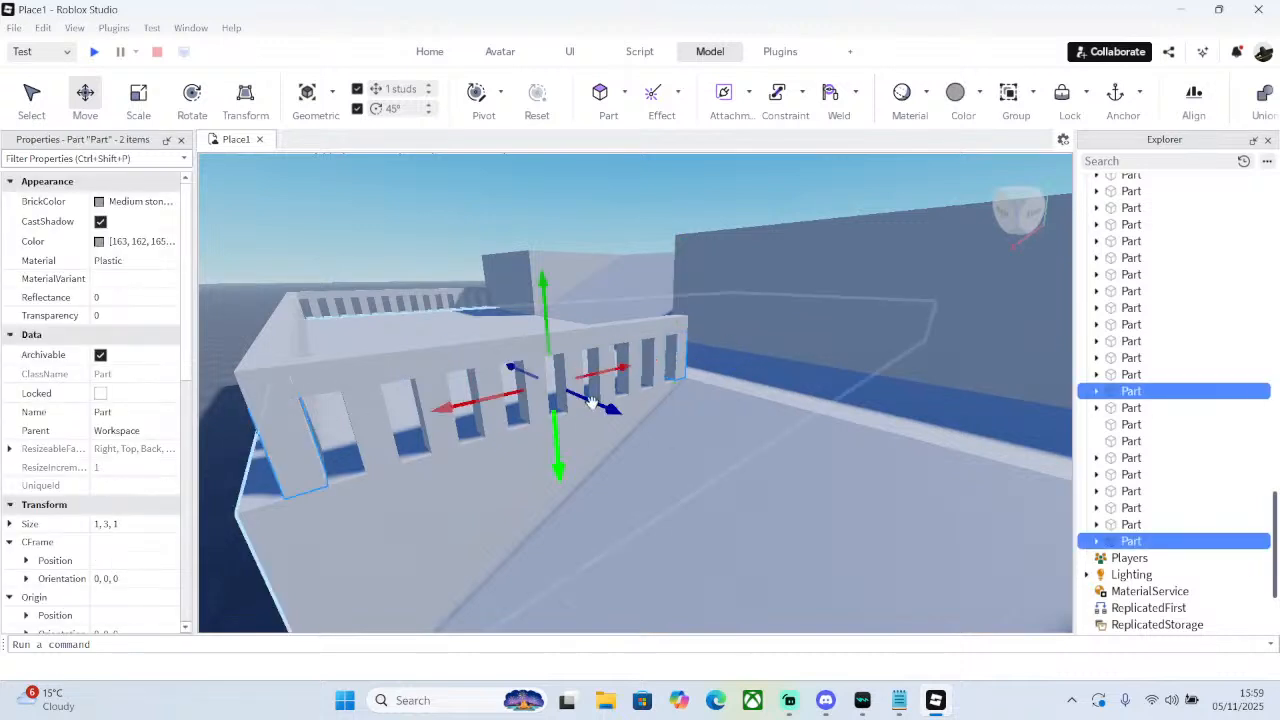
pyautogui.keyDown('ctrl'); pyautogui.click(381, 432); pyautogui.keyUp('ctrl')
pyautogui.keyDown('ctrl'); pyautogui.click(638, 374); pyautogui.keyUp('ctrl')
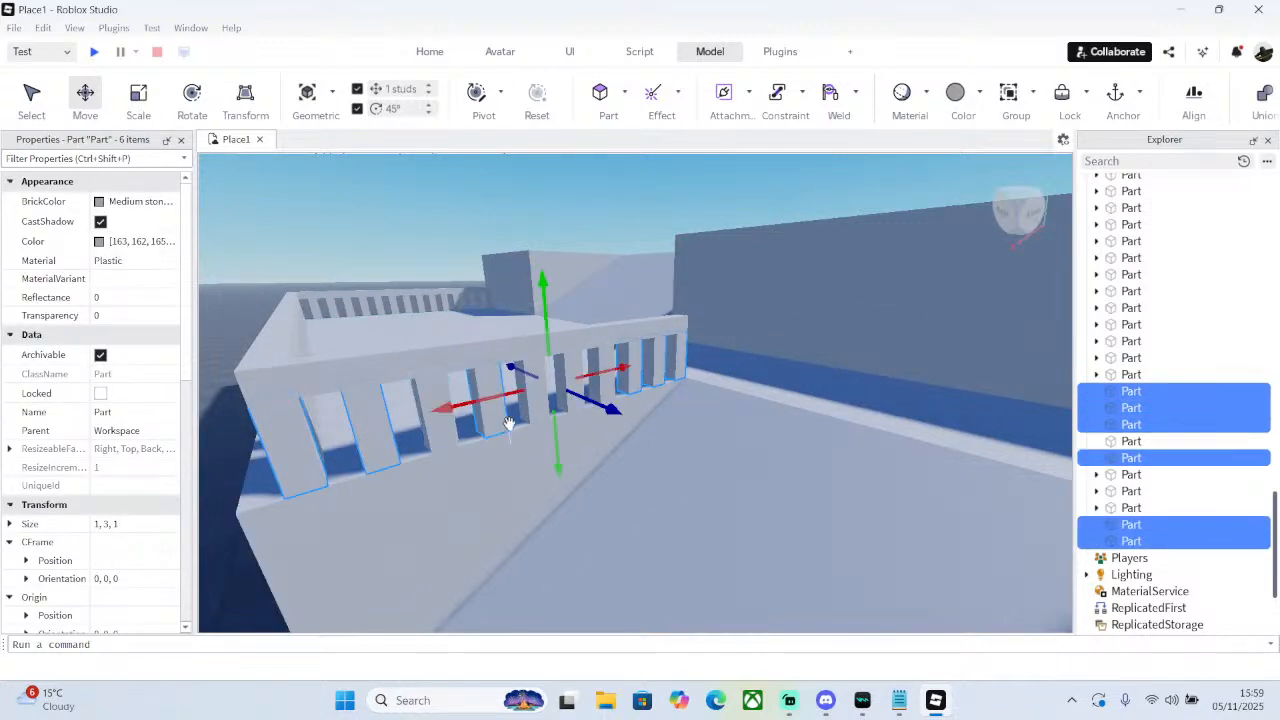
pyautogui.keyDown('ctrl'); pyautogui.click(569, 400); pyautogui.keyUp('ctrl')
pyautogui.keyDown('ctrl'); pyautogui.click(651, 391); pyautogui.keyUp('ctrl')
pyautogui.click(632, 203)
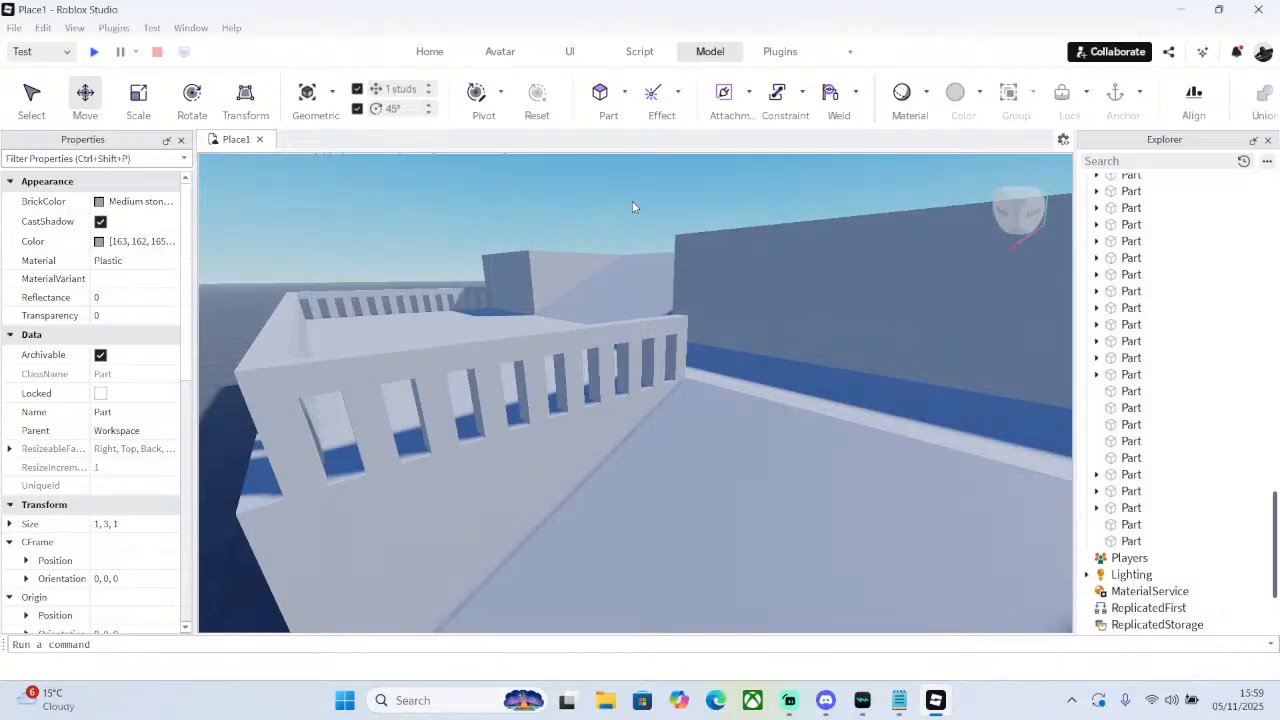
# - Select all ten posts under the short rail, duplicate them and move the copies 21 studs across the ramp under the opposite short rail
pyautogui.click(687, 370)
pyautogui.keyDown('ctrl'); pyautogui.click(664, 347); pyautogui.keyUp('ctrl')
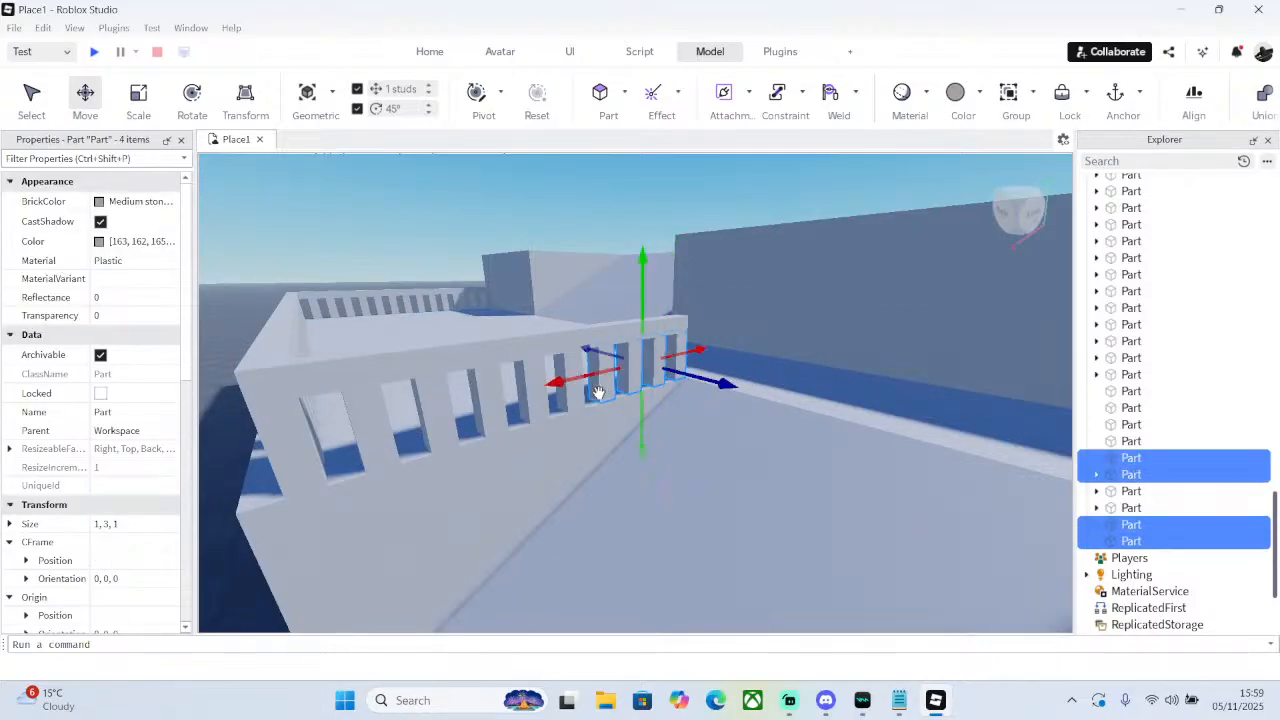
pyautogui.keyDown('ctrl'); pyautogui.click(478, 418); pyautogui.keyUp('ctrl')
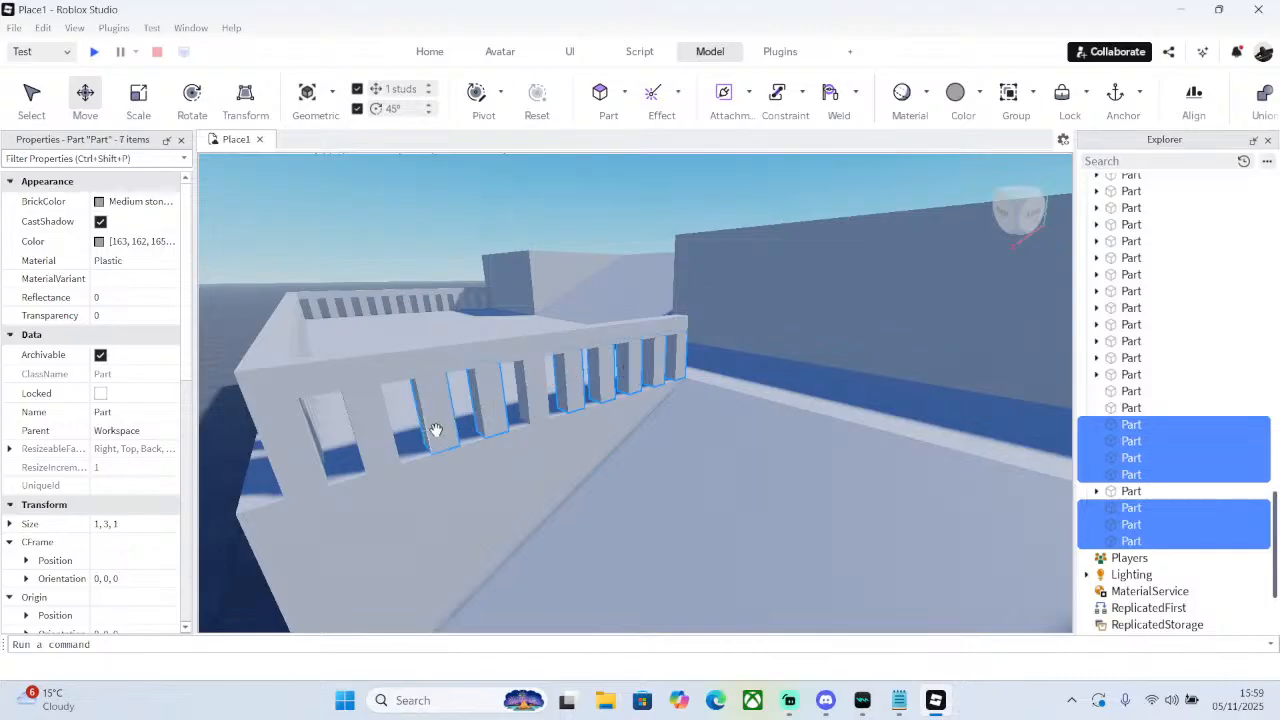
pyautogui.keyDown('ctrl'); pyautogui.click(371, 451); pyautogui.keyUp('ctrl')
pyautogui.keyDown('ctrl'); pyautogui.click(309, 457); pyautogui.keyUp('ctrl')
pyautogui.keyDown('ctrl'); pyautogui.click(528, 408); pyautogui.keyUp('ctrl')
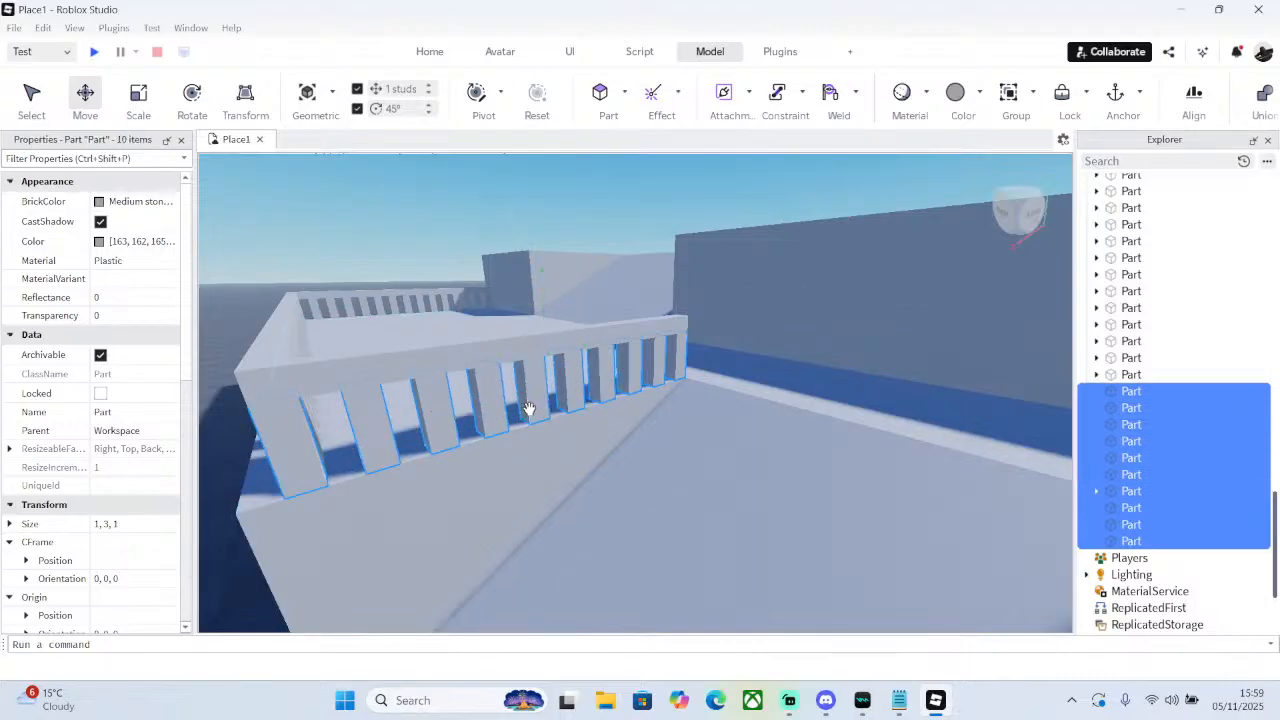
pyautogui.moveTo(643, 473); pyautogui.dragTo(643, 471, button='right')
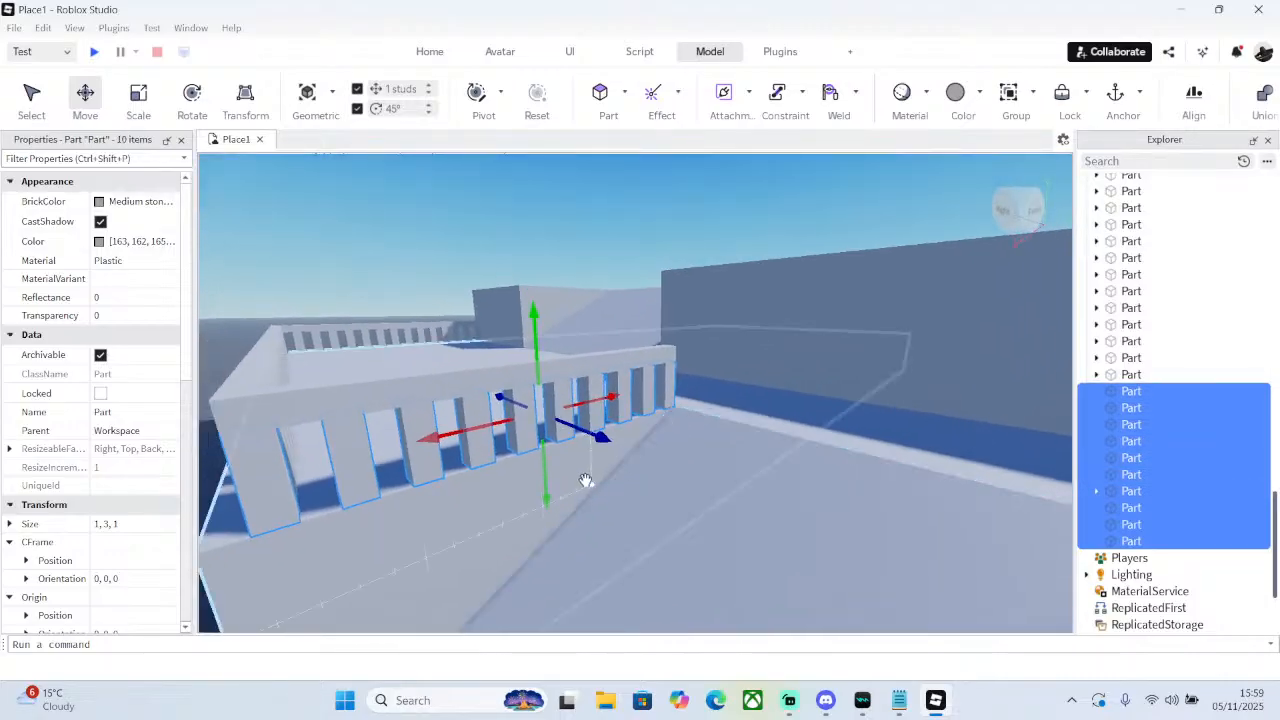
pyautogui.moveTo(533, 451); pyautogui.dragTo(534, 451, button='right')
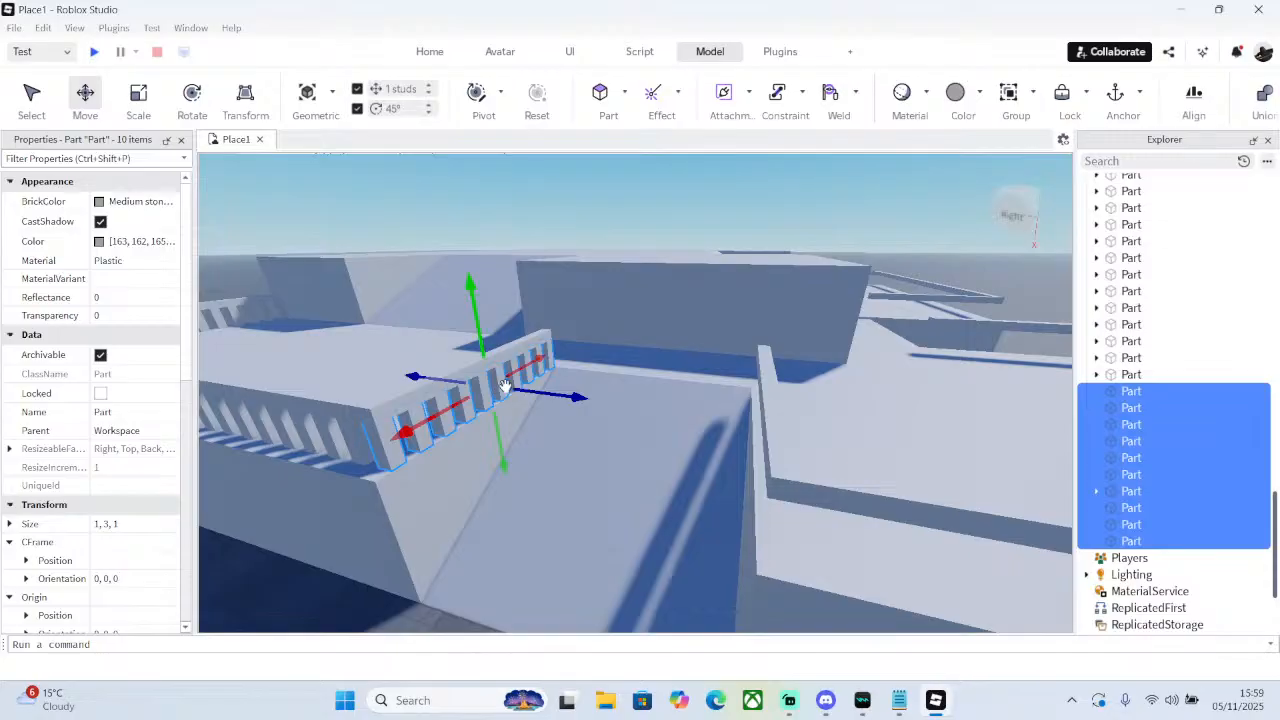
pyautogui.rightClick(504, 386)
pyautogui.click(560, 114)
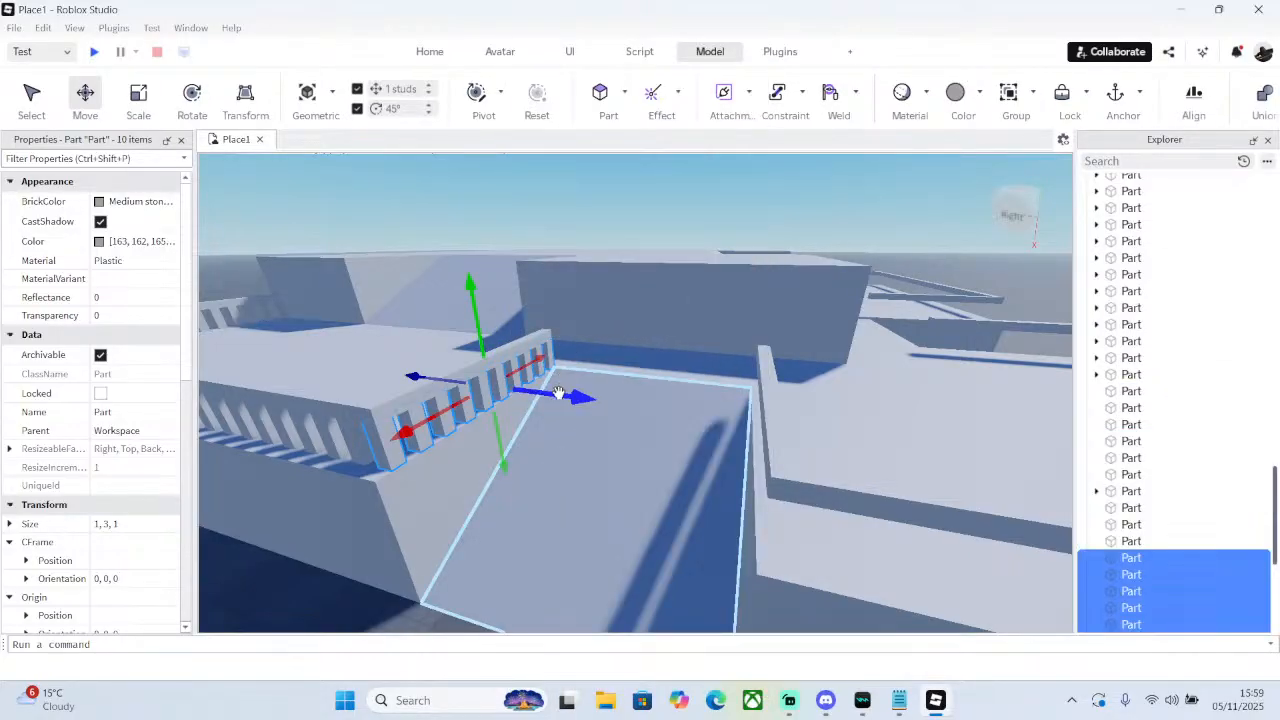
pyautogui.moveTo(558, 392); pyautogui.dragTo(815, 441)
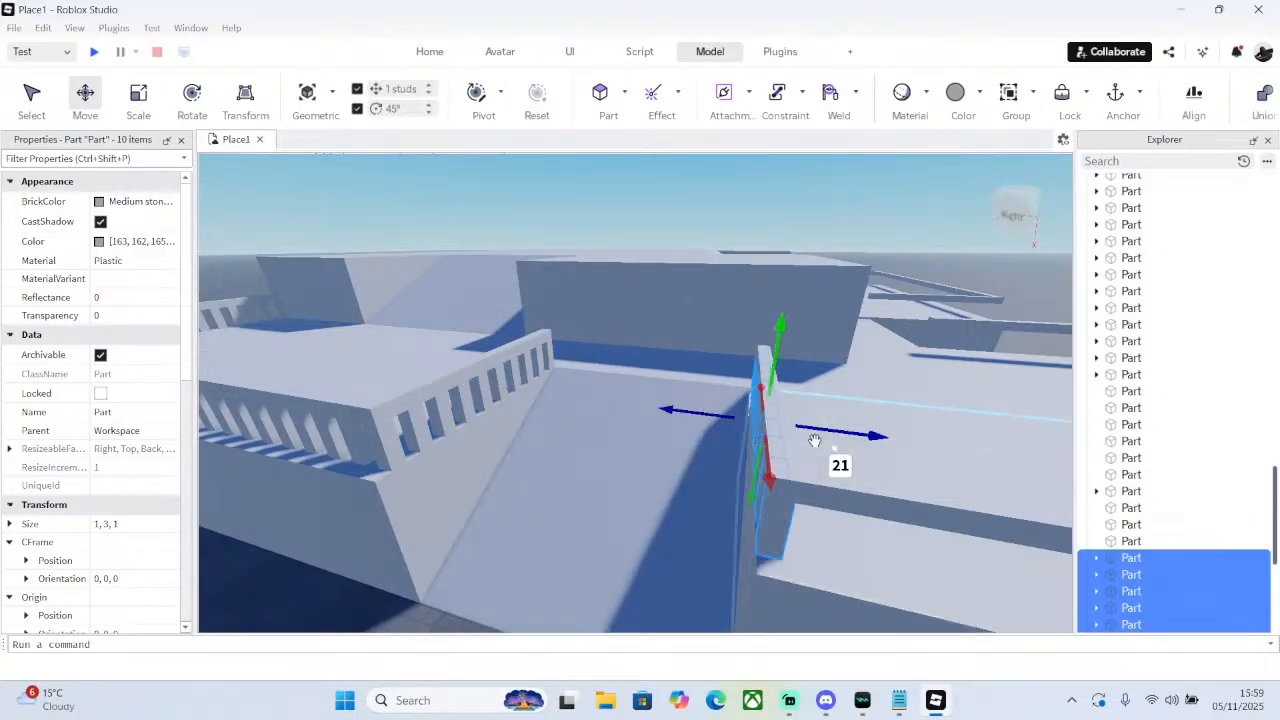
pyautogui.moveTo(815, 441); pyautogui.dragTo(806, 440, button='right')
pyautogui.click(806, 440)
# - Duplicate the corner post at 78.5, 11.5, 1.5 and move the copy 2 studs along the adjoining long rail
pyautogui.moveTo(689, 358); pyautogui.dragTo(664, 327, button='right')
pyautogui.press('w')
pyautogui.click(620, 297)
pyautogui.rightClick(545, 380)
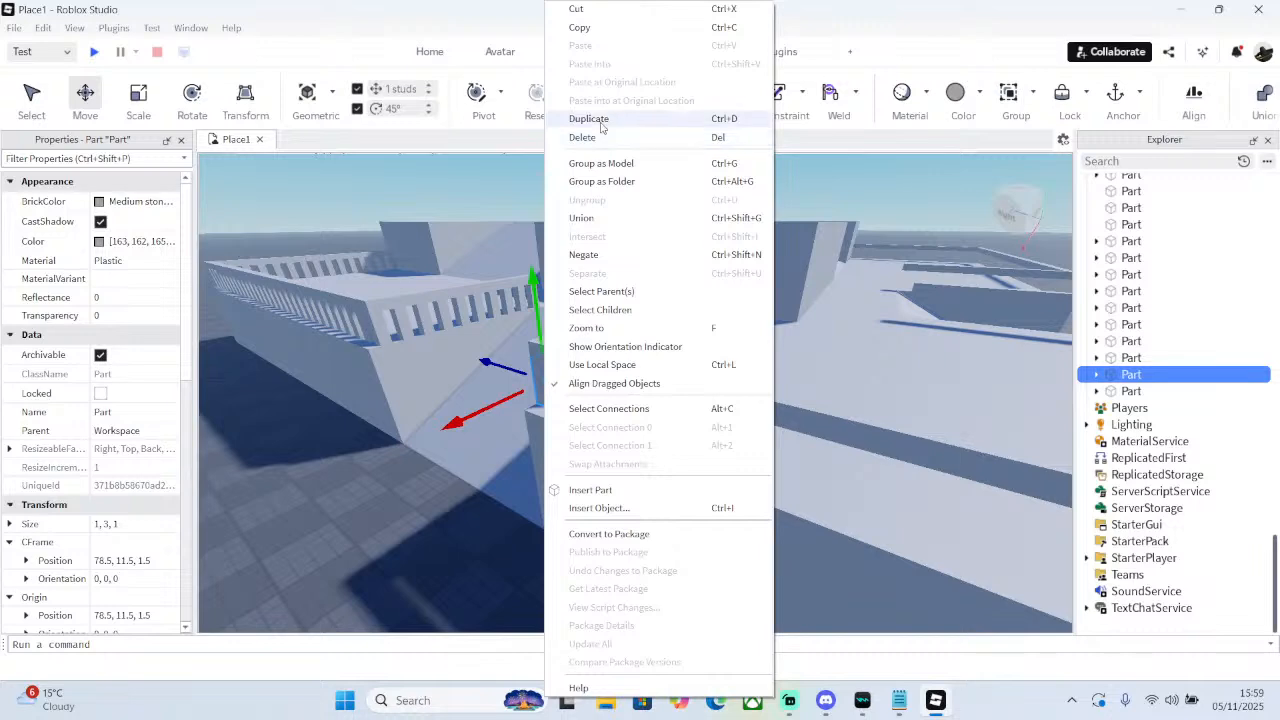
pyautogui.click(600, 126)
pyautogui.moveTo(452, 392); pyautogui.dragTo(452, 392, button='right')
pyautogui.moveTo(452, 392); pyautogui.dragTo(526, 408)
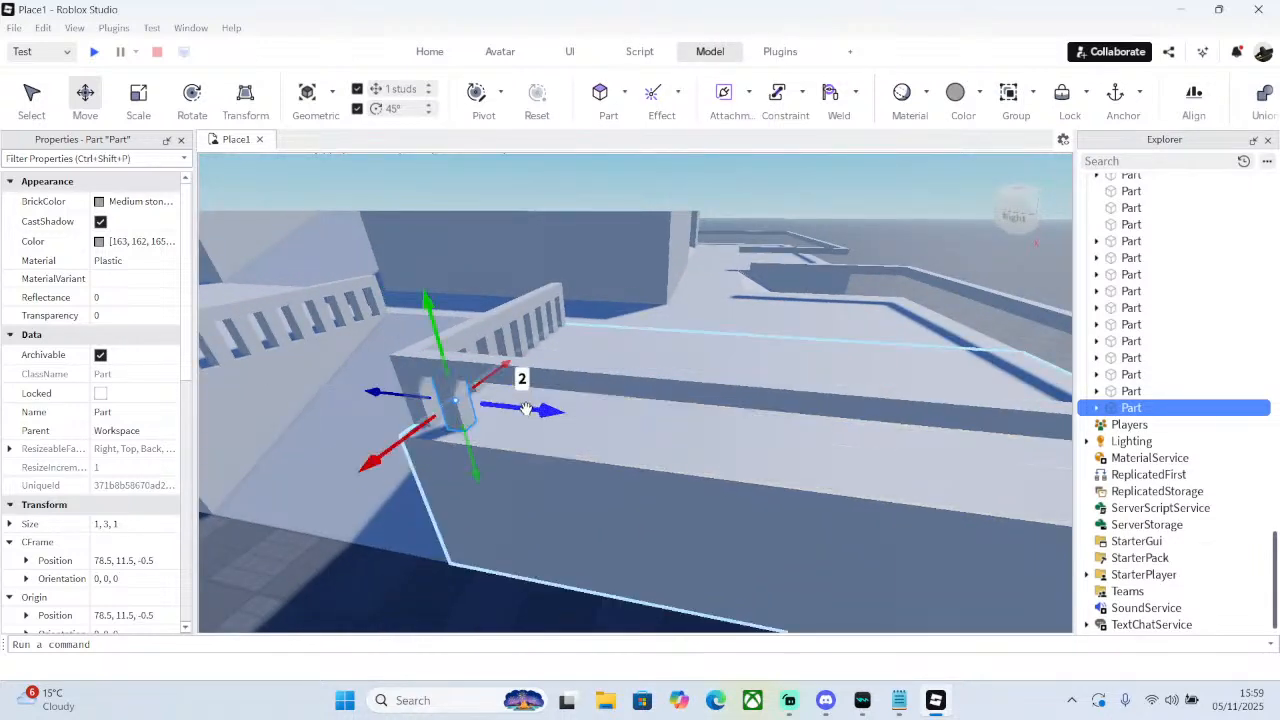
# - Duplicate the first two posts under the long rail and move the copies 4 studs along it
pyautogui.rightClick(424, 385)
pyautogui.click(470, 121)
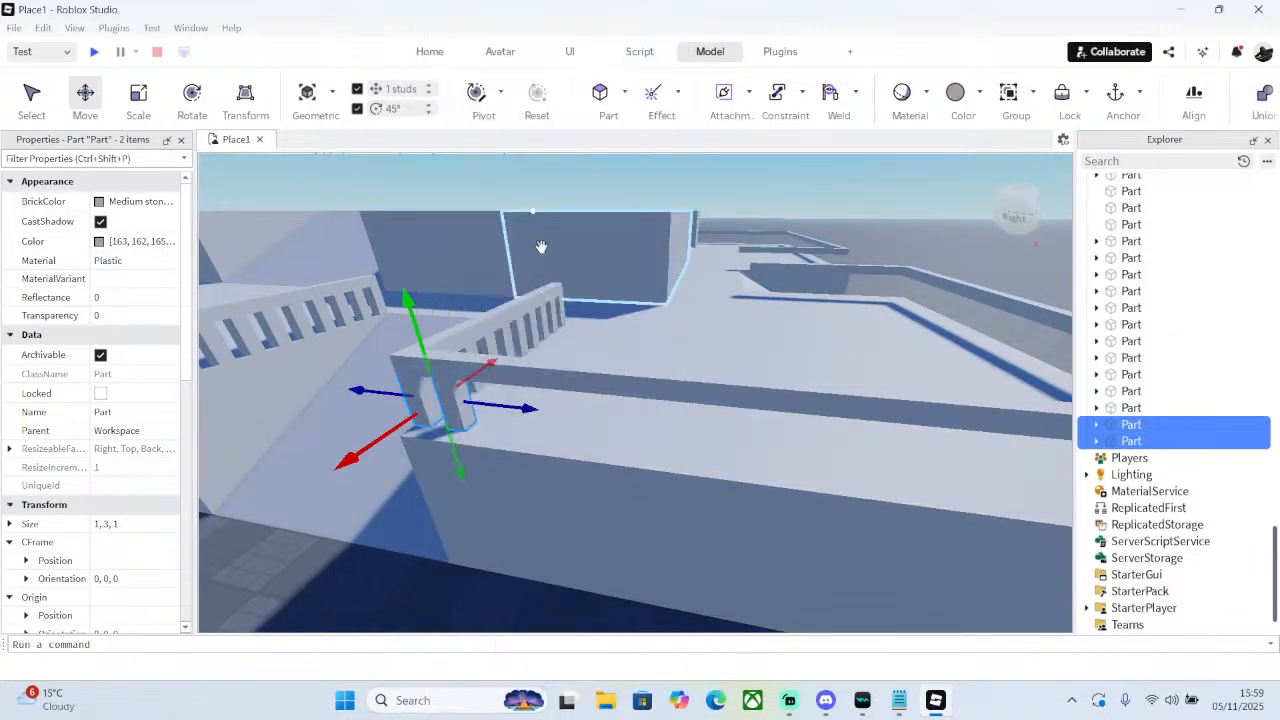
pyautogui.moveTo(505, 406); pyautogui.dragTo(577, 419)
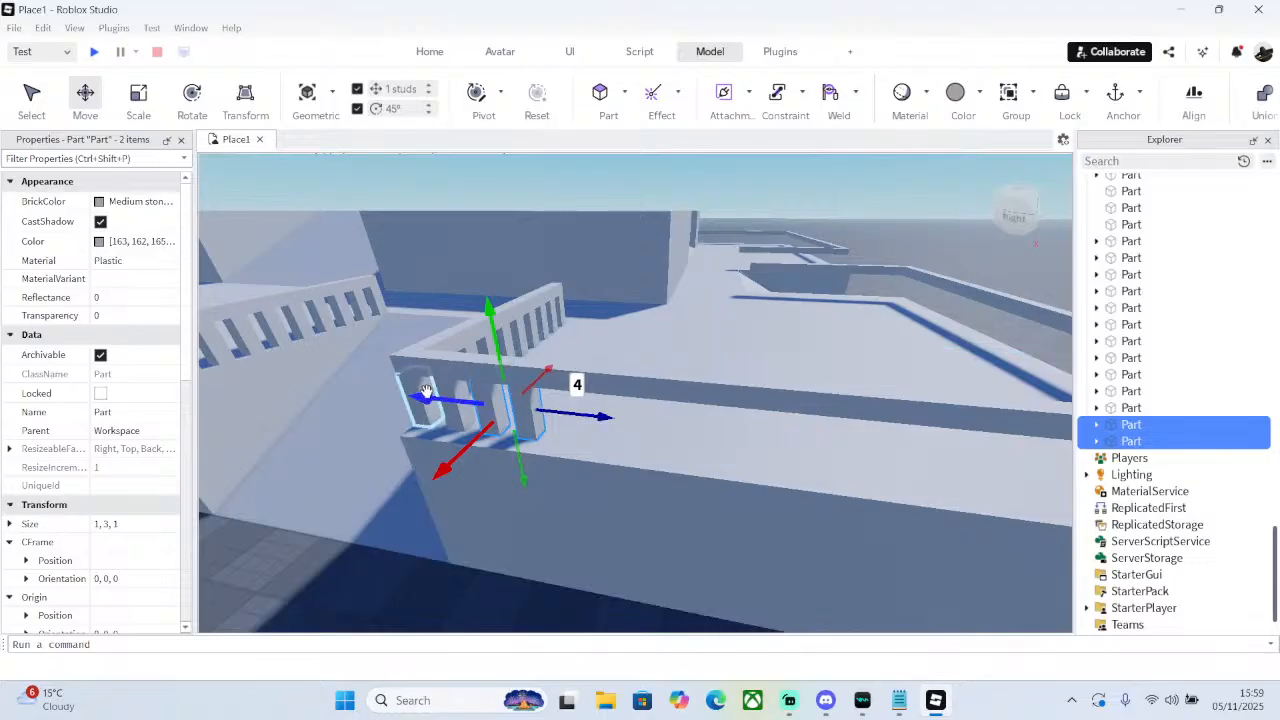
# - Select the first four posts under the long rail, duplicate them and move the copies 8 studs along it
pyautogui.moveTo(426, 390)
pyautogui.mouseDown()
pyautogui.moveTo(440, 376)
pyautogui.moveTo(417, 390)
pyautogui.mouseUp()
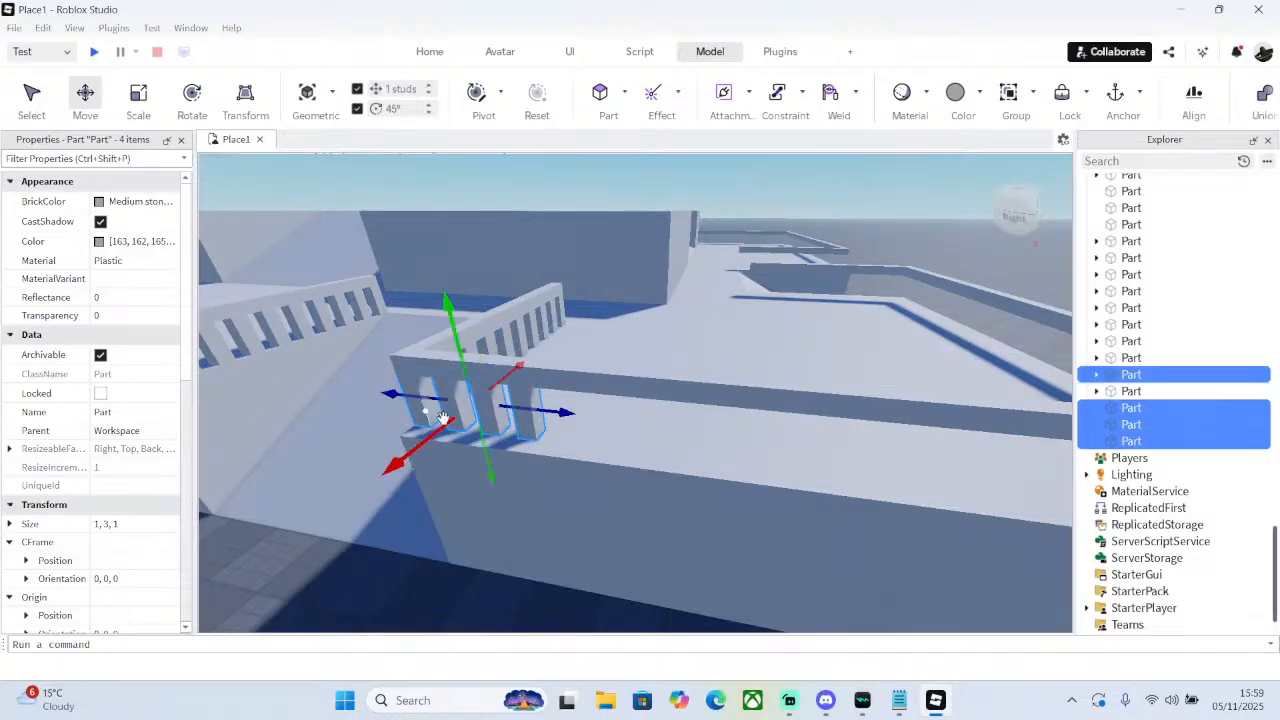
pyautogui.rightClick(477, 408)
pyautogui.click(520, 120)
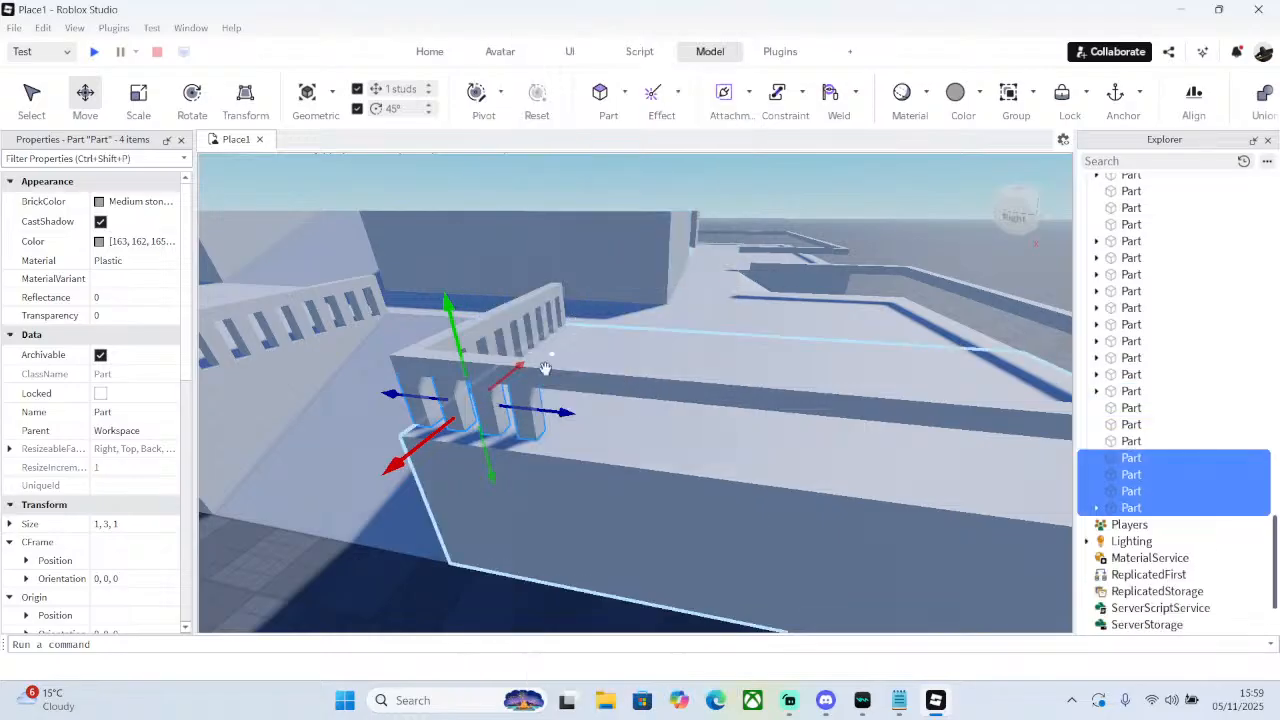
pyautogui.moveTo(538, 418); pyautogui.dragTo(592, 412)
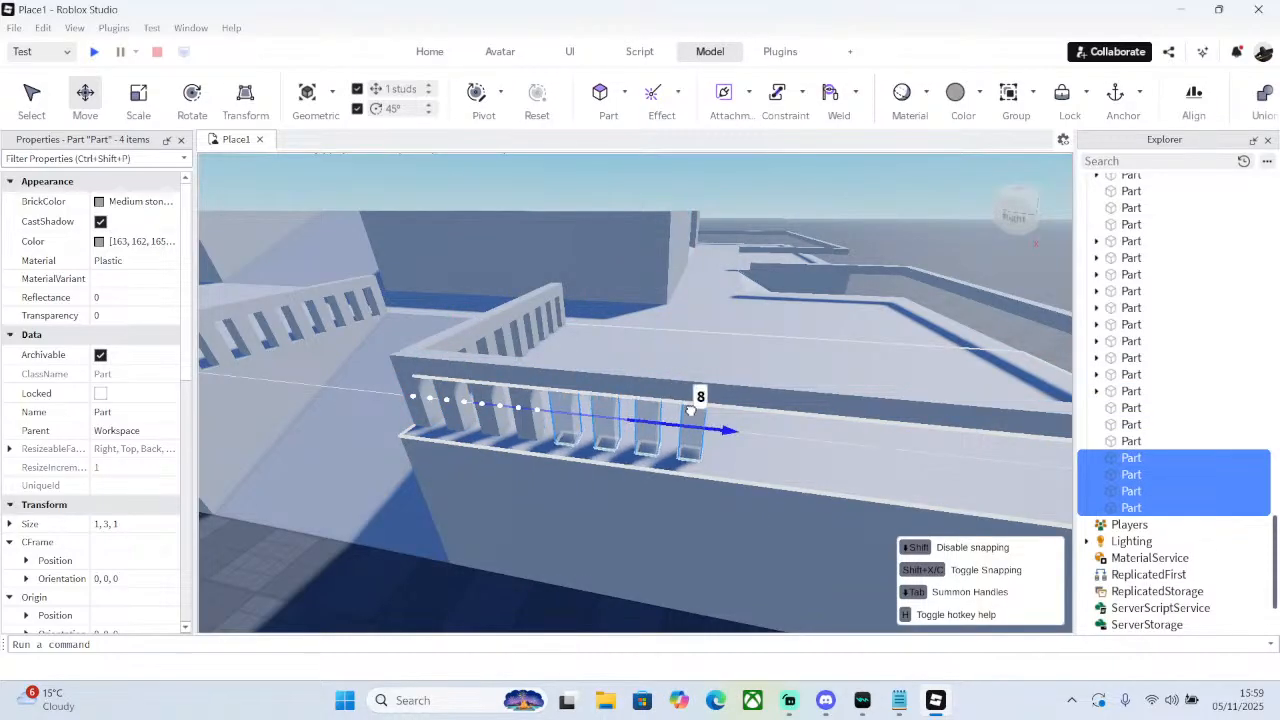
pyautogui.moveTo(690, 410); pyautogui.dragTo(688, 411)
# - Duplicate the leading set of four posts twice more, moving each set of copies 8 studs farther along the long rail
pyautogui.press('d')
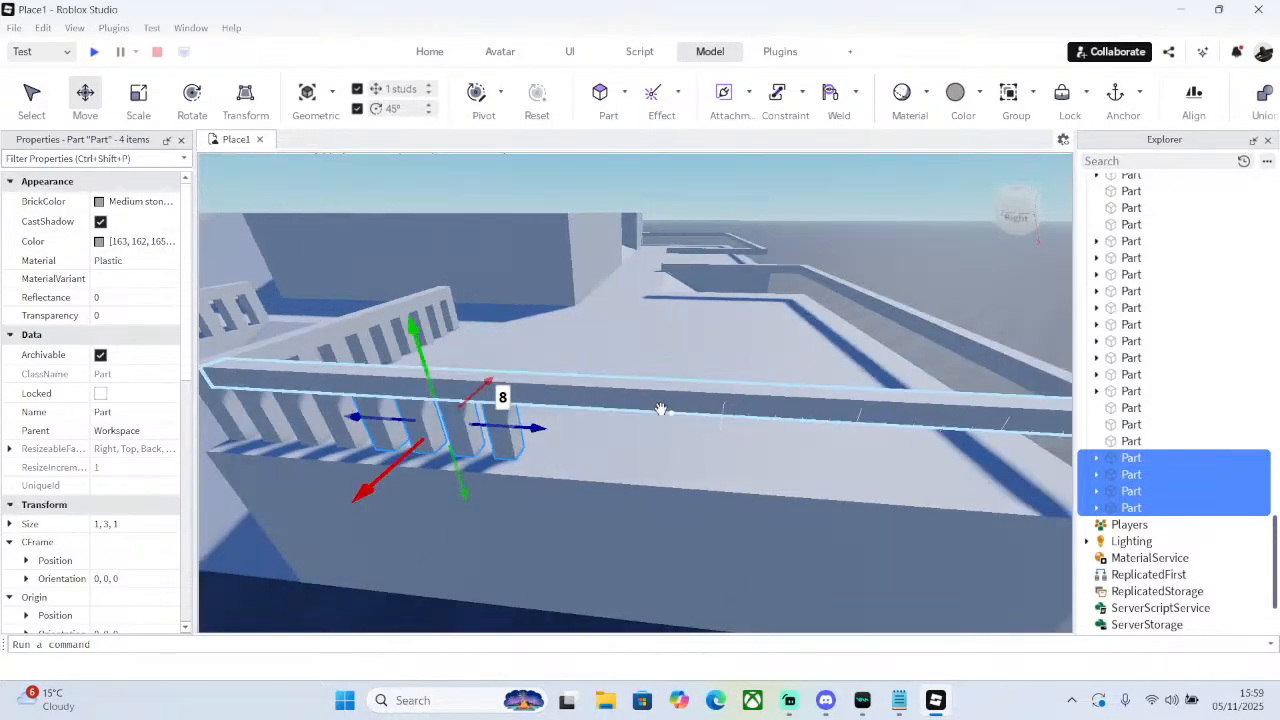
pyautogui.moveTo(661, 409); pyautogui.dragTo(661, 409, button='right')
pyautogui.rightClick(432, 440)
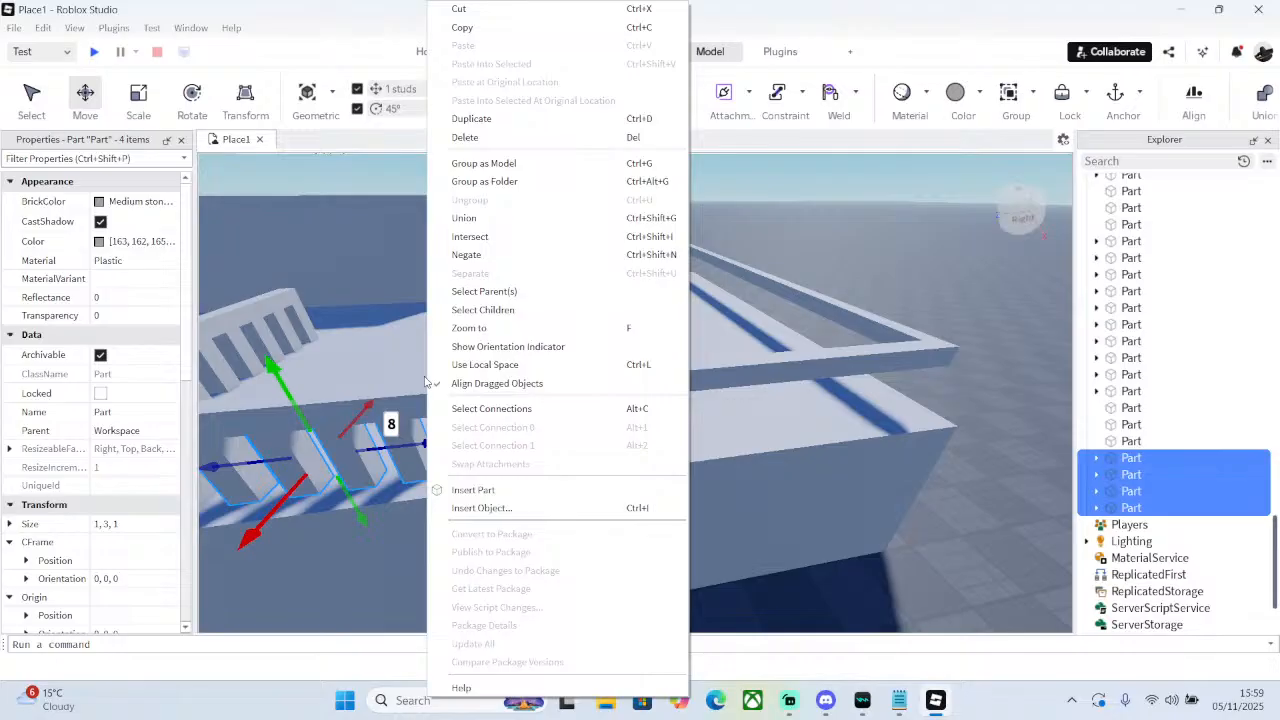
pyautogui.click(500, 118)
pyautogui.moveTo(412, 442); pyautogui.dragTo(799, 391)
pyautogui.rightClick(626, 437)
pyautogui.click(675, 117)
pyautogui.moveTo(799, 391); pyautogui.dragTo(799, 391, button='right')
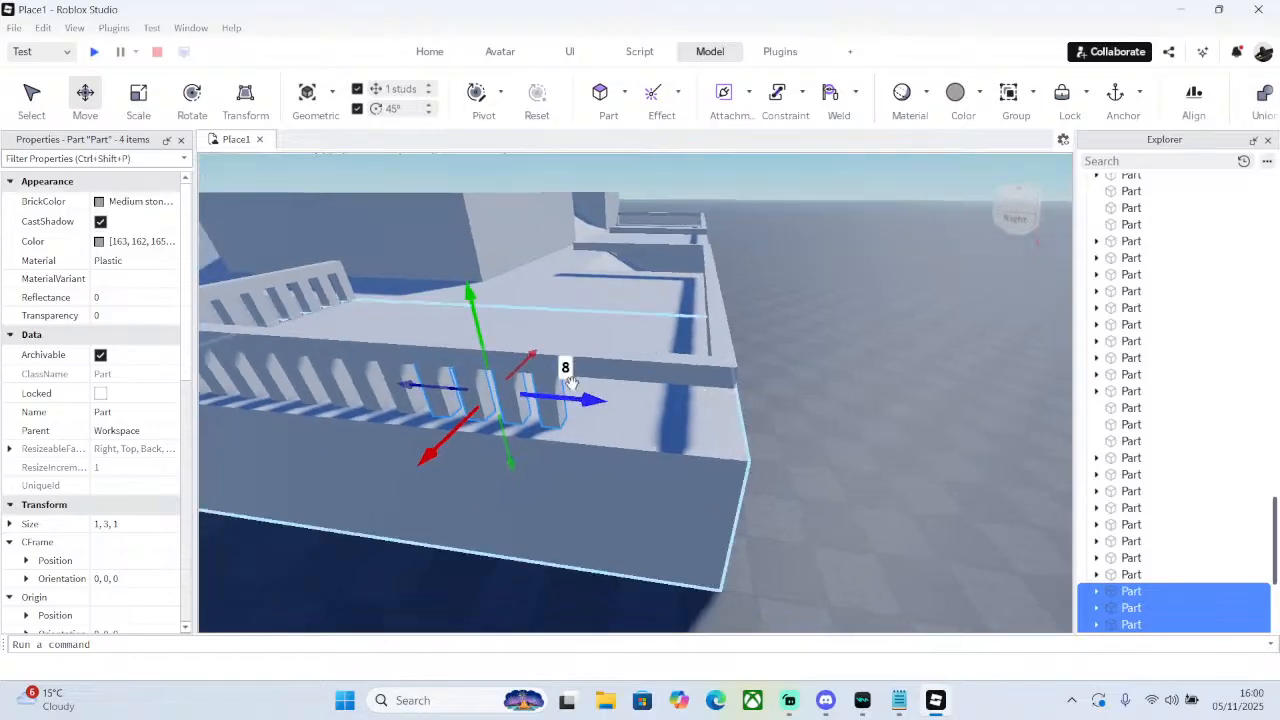
# - Duplicate the outermost four posts and move the copies 8 studs to fill the long rail up to its far corner
pyautogui.rightClick(565, 398)
pyautogui.click(628, 119)
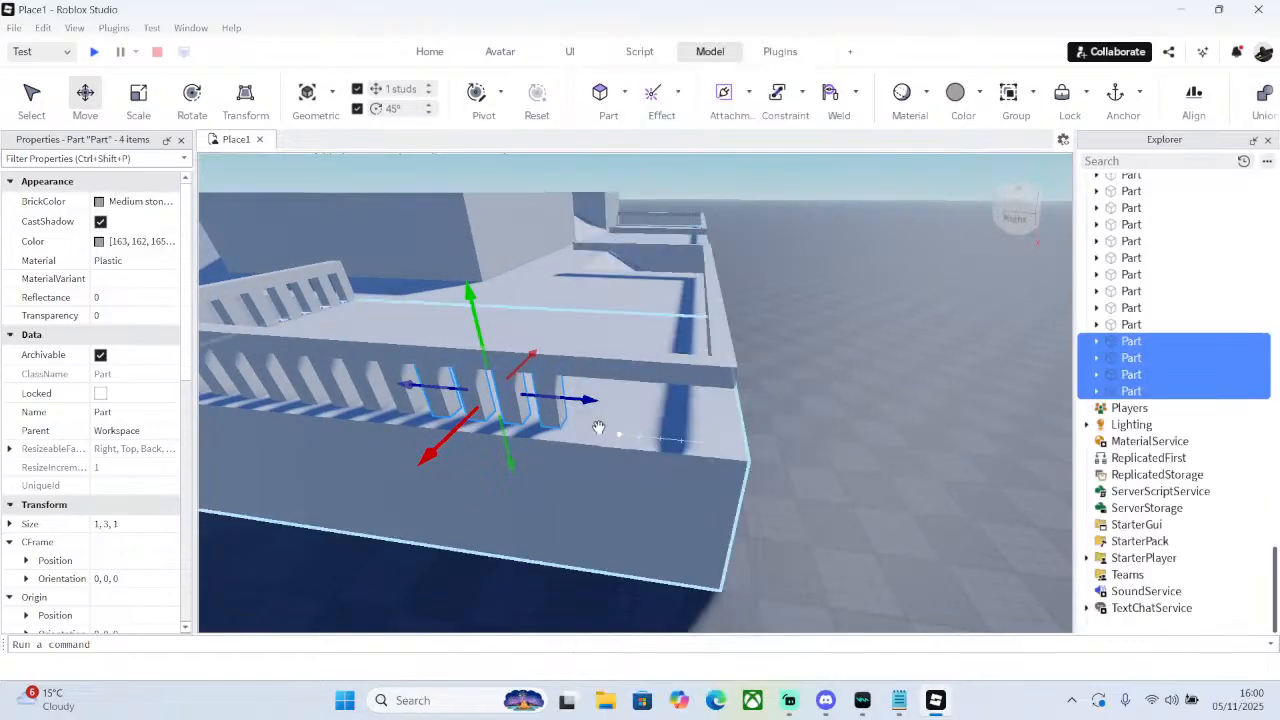
pyautogui.moveTo(561, 400); pyautogui.dragTo(736, 411)
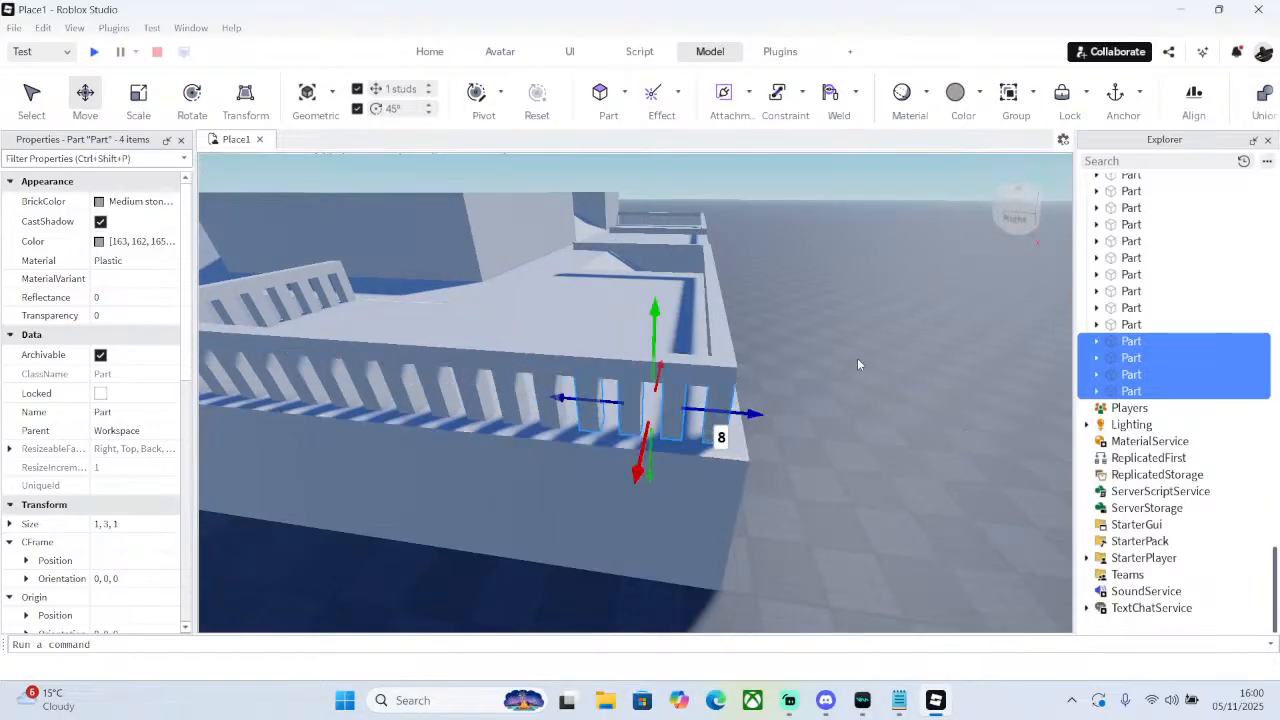
pyautogui.click(857, 363)
# - Select the nine inner posts under the platform's finished short rail, duplicate them and move the copies 38 studs under the opposite end rail
pyautogui.press('d')
pyautogui.moveTo(855, 363); pyautogui.dragTo(852, 358, button='right')
pyautogui.press('d')
pyautogui.moveTo(903, 404); pyautogui.dragTo(901, 406, button='right')
pyautogui.press('w')
pyautogui.press('w')
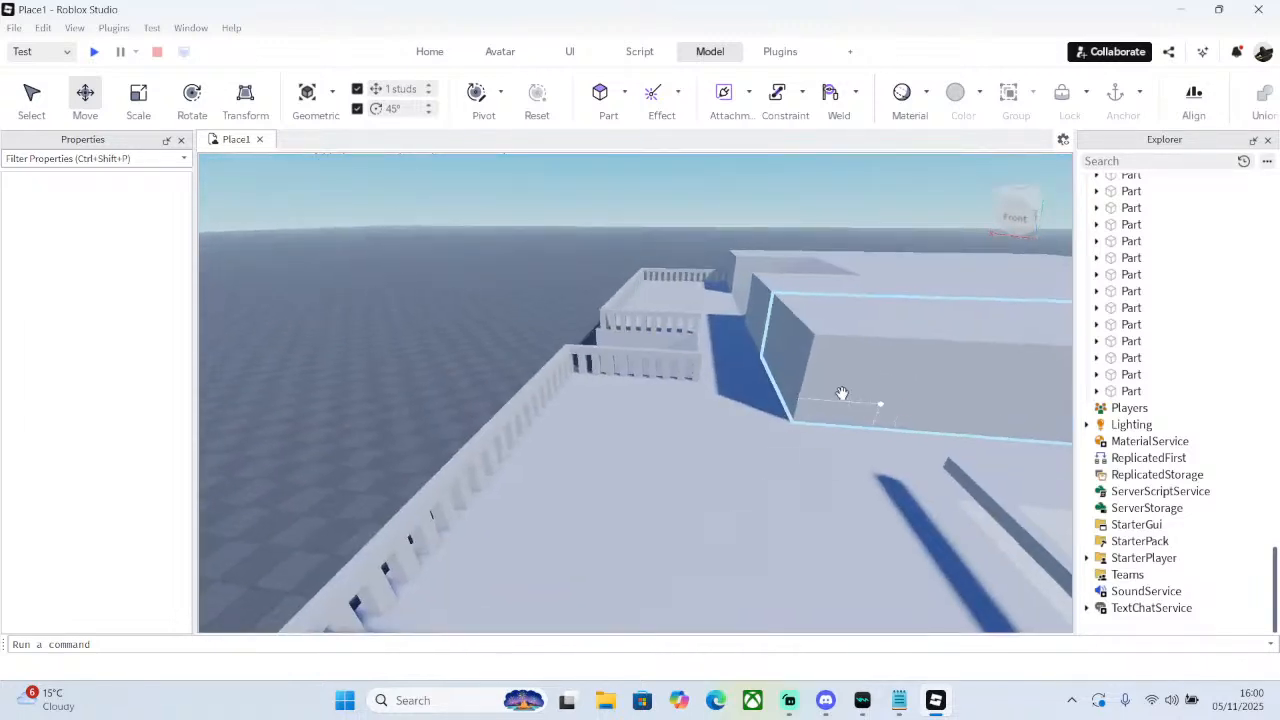
pyautogui.click(589, 366)
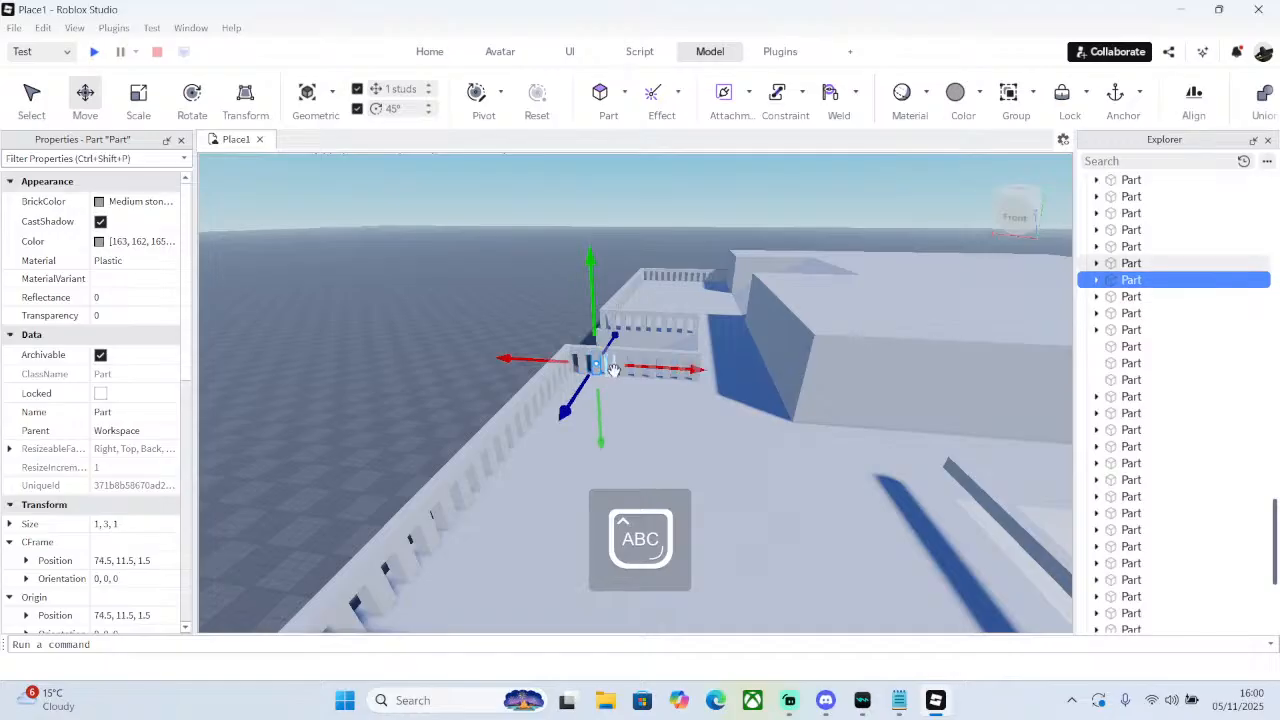
pyautogui.keyDown('ctrl'); pyautogui.click(592, 366); pyautogui.keyUp('ctrl')
pyautogui.keyDown('ctrl'); pyautogui.click(609, 367); pyautogui.keyUp('ctrl')
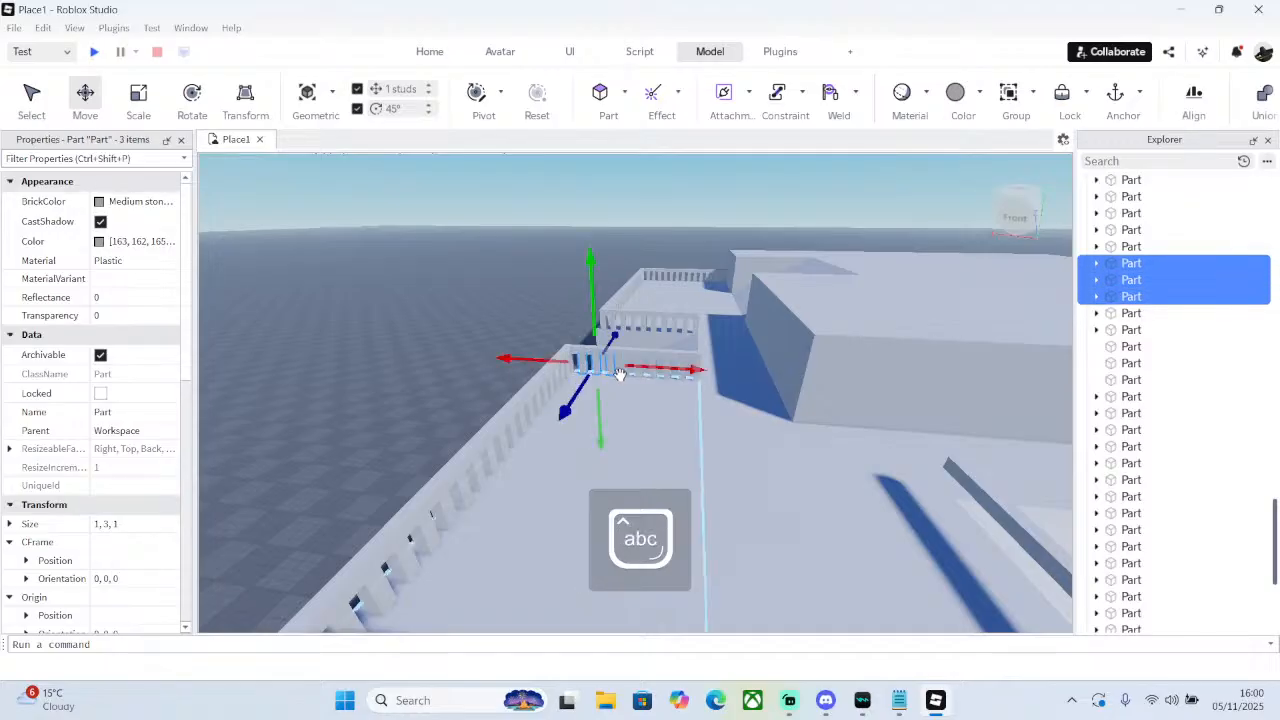
pyautogui.keyDown('ctrl'); pyautogui.click(632, 374); pyautogui.keyUp('ctrl')
pyautogui.keyDown('ctrl'); pyautogui.click(641, 372); pyautogui.keyUp('ctrl')
pyautogui.keyDown('ctrl'); pyautogui.click(653, 374); pyautogui.keyUp('ctrl')
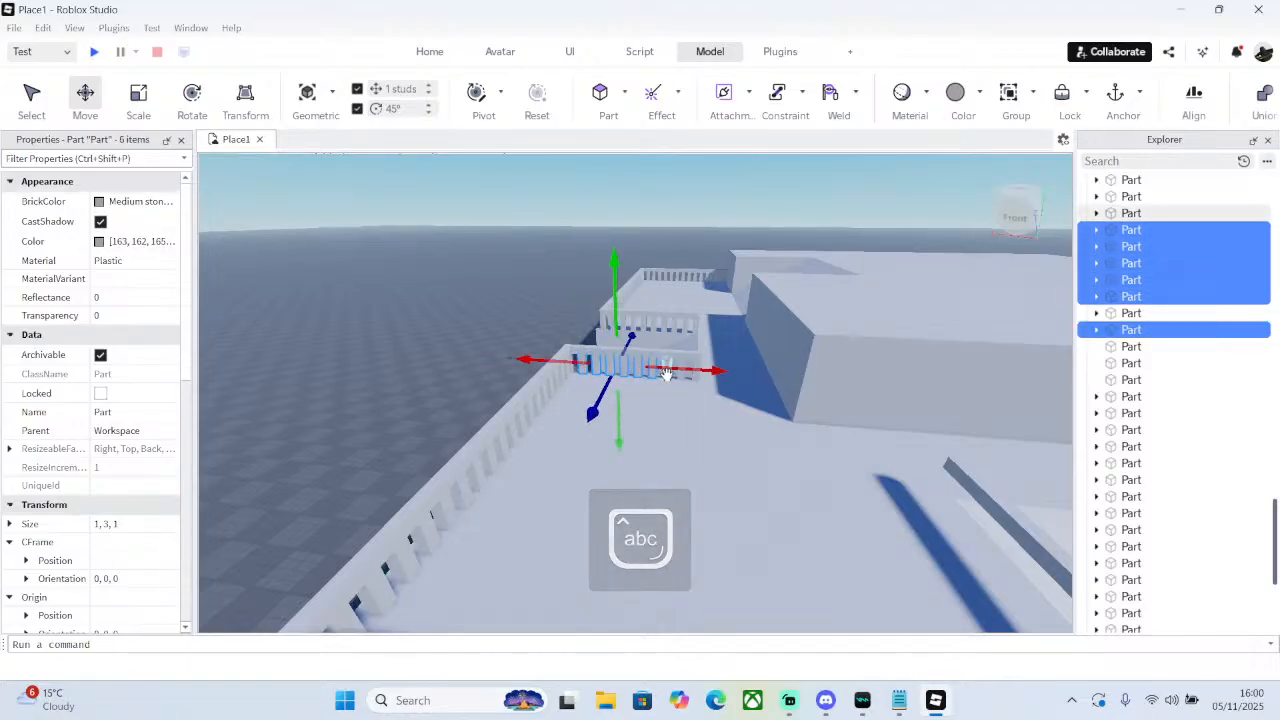
pyautogui.keyDown('ctrl'); pyautogui.click(668, 374); pyautogui.keyUp('ctrl')
pyautogui.keyDown('ctrl'); pyautogui.click(684, 375); pyautogui.keyUp('ctrl')
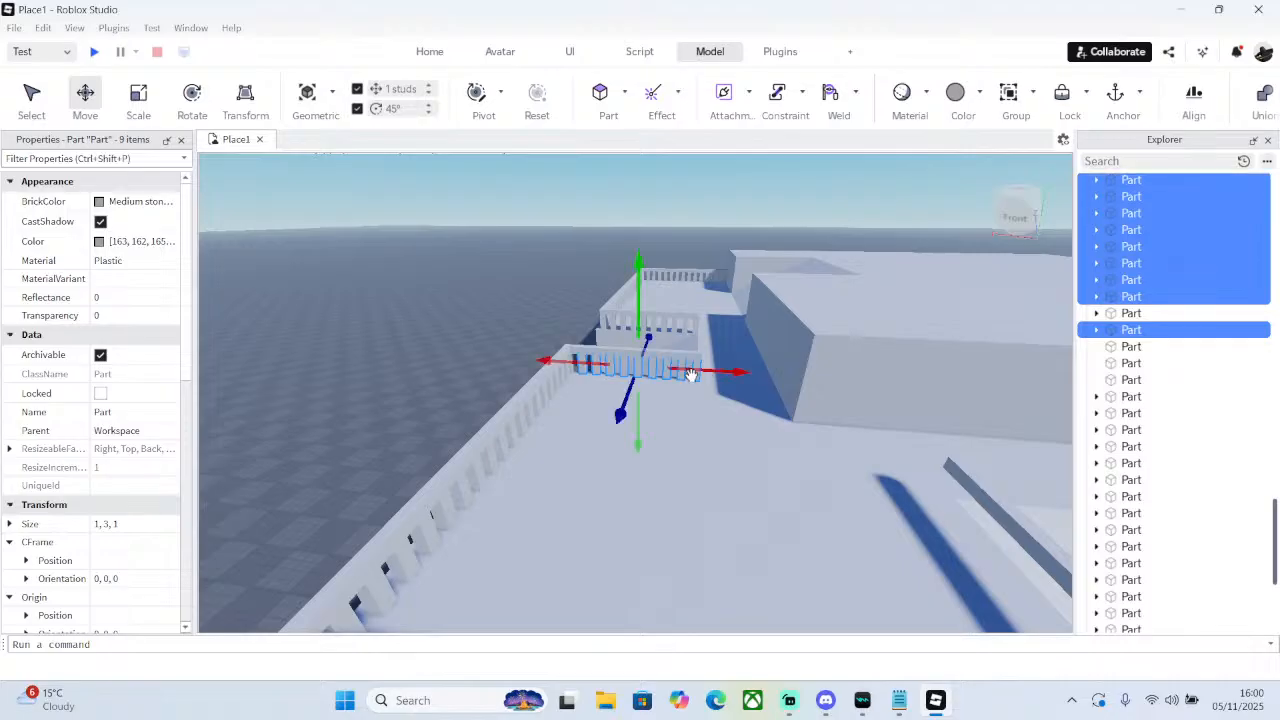
pyautogui.rightClick(693, 378)
pyautogui.click(738, 118)
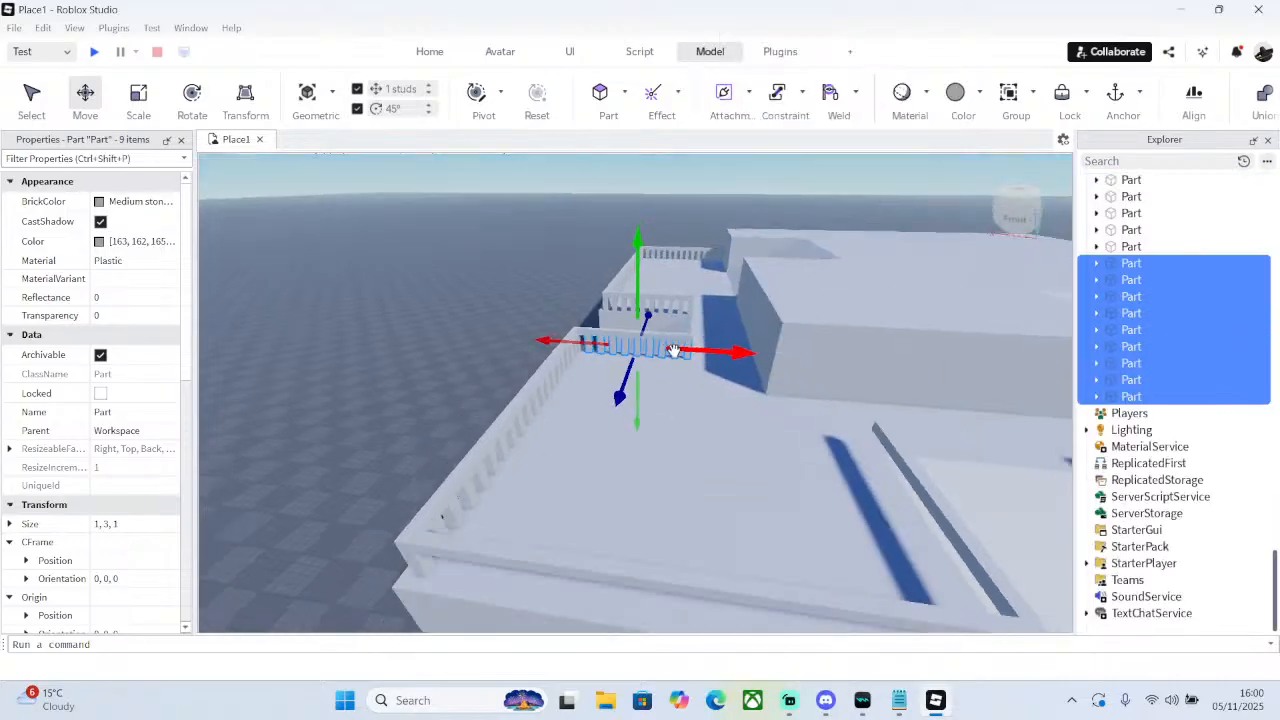
pyautogui.moveTo(603, 355); pyautogui.dragTo(547, 562)
# - Duplicate the nine posts under the end rail and move the copies along it to fill the remaining gap
pyautogui.scroll(4, 571, 526)
pyautogui.moveTo(571, 526); pyautogui.dragTo(563, 466, button='right')
pyautogui.scroll(-5, 583, 479)
pyautogui.scroll(3, 584, 479)
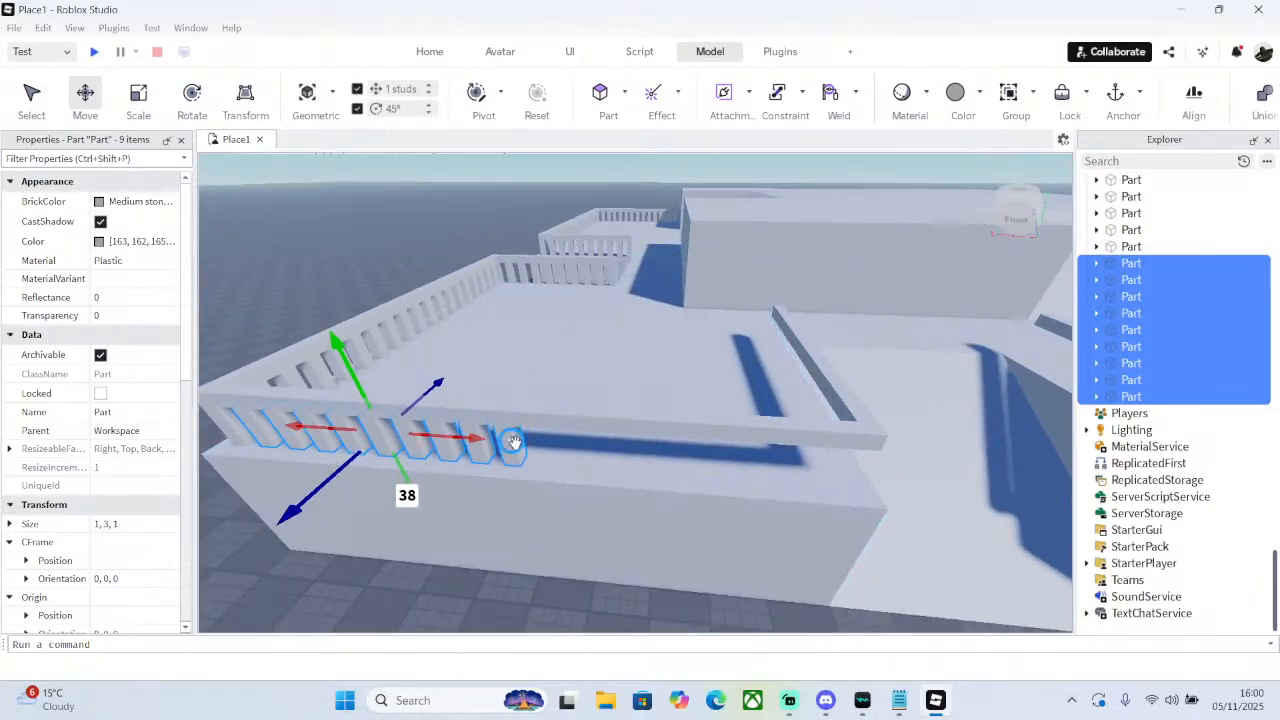
pyautogui.rightClick(512, 443)
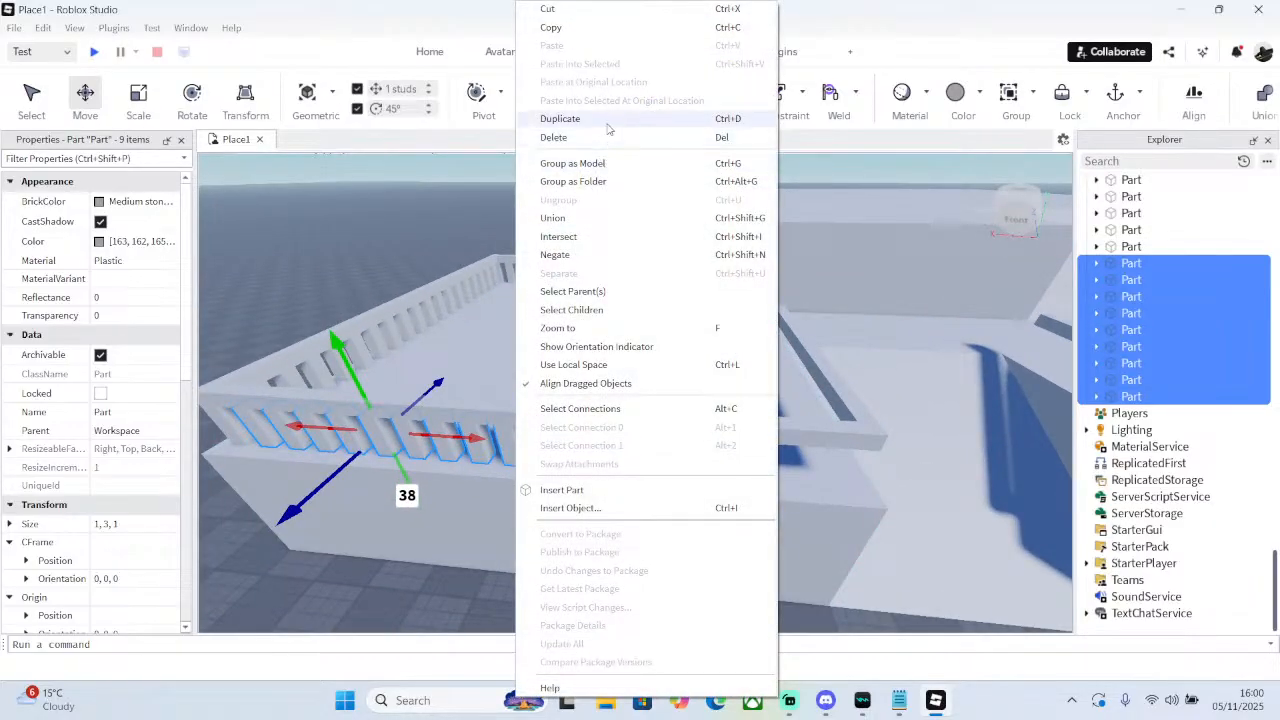
pyautogui.click(600, 118)
pyautogui.moveTo(500, 452); pyautogui.dragTo(788, 490)
pyautogui.moveTo(804, 464); pyautogui.dragTo(799, 467, button='right')
pyautogui.click(877, 610)
pyautogui.press('d')
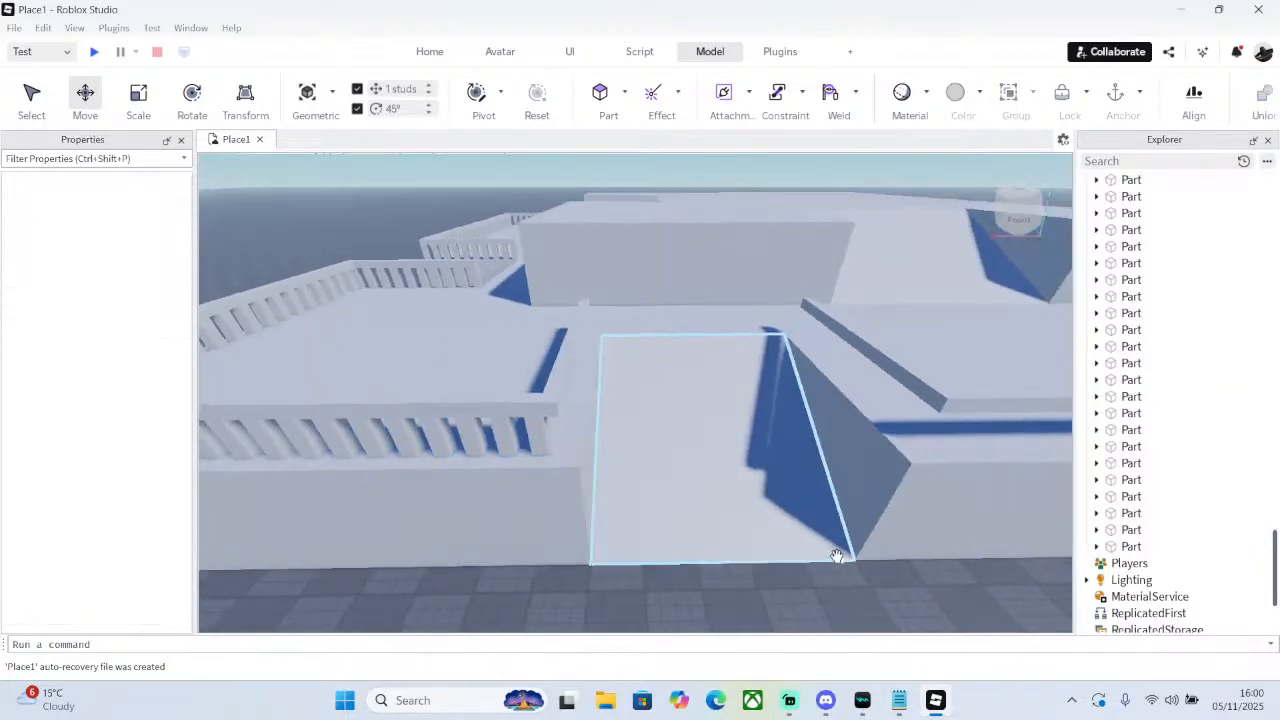
# - Move the short rail on the railed platform's ramp side 1 stud toward the ramp
pyautogui.rightClick(835, 552)
pyautogui.click(560, 344)
pyautogui.moveTo(571, 342); pyautogui.dragTo(647, 340)
pyautogui.click(573, 344)
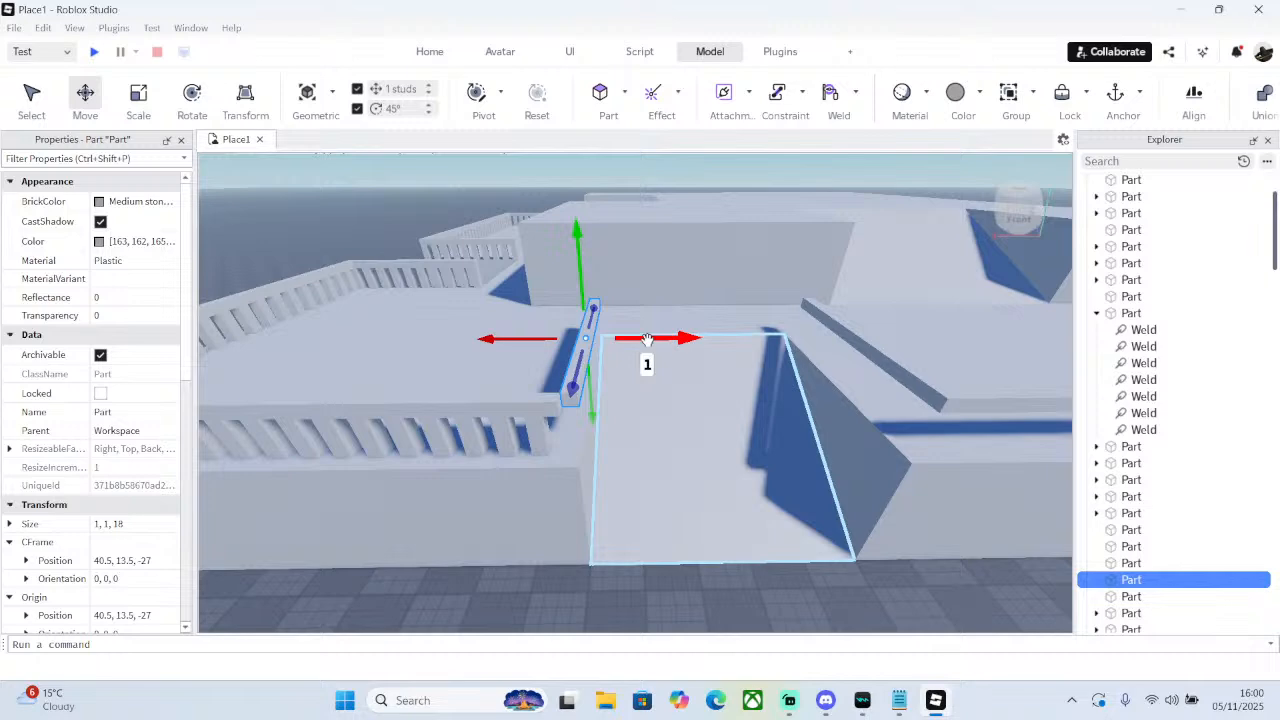
# - Duplicate the front rail's end post, move the copy 2 studs toward the ramp, and extend that rail to 38 studs
pyautogui.rightClick(537, 427)
pyautogui.click(598, 121)
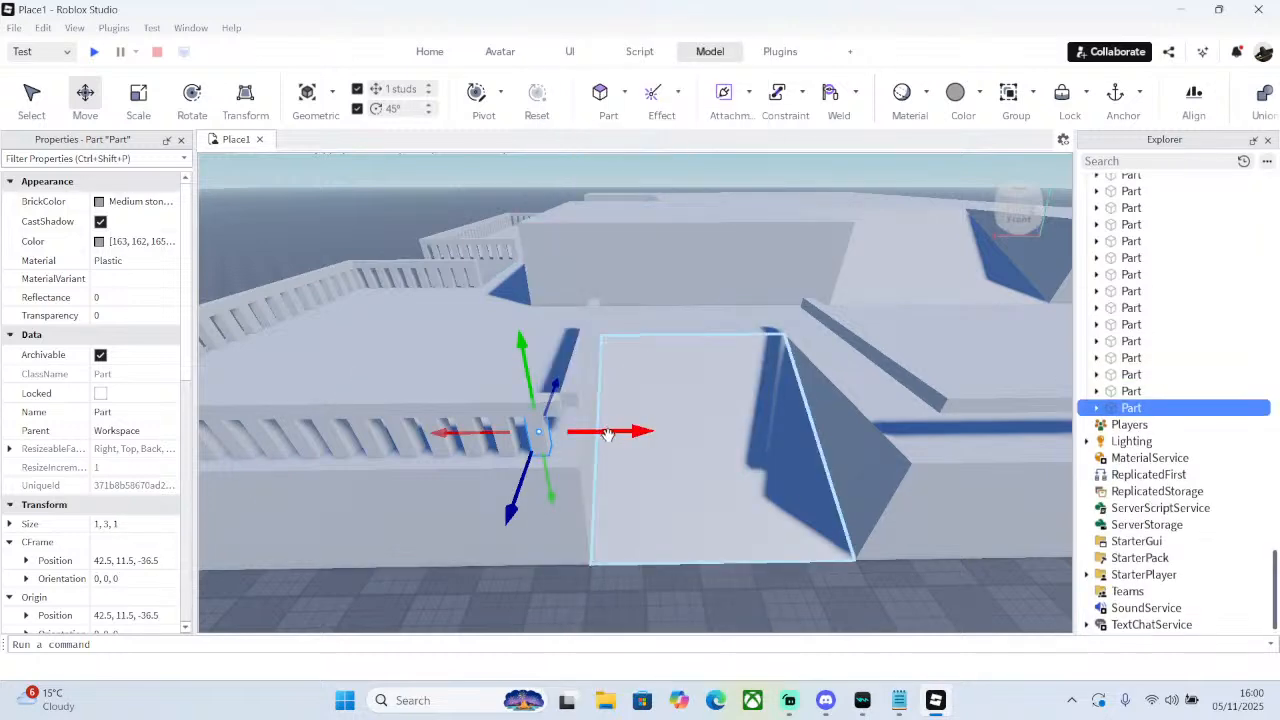
pyautogui.moveTo(607, 434); pyautogui.dragTo(643, 434)
pyautogui.click(420, 405)
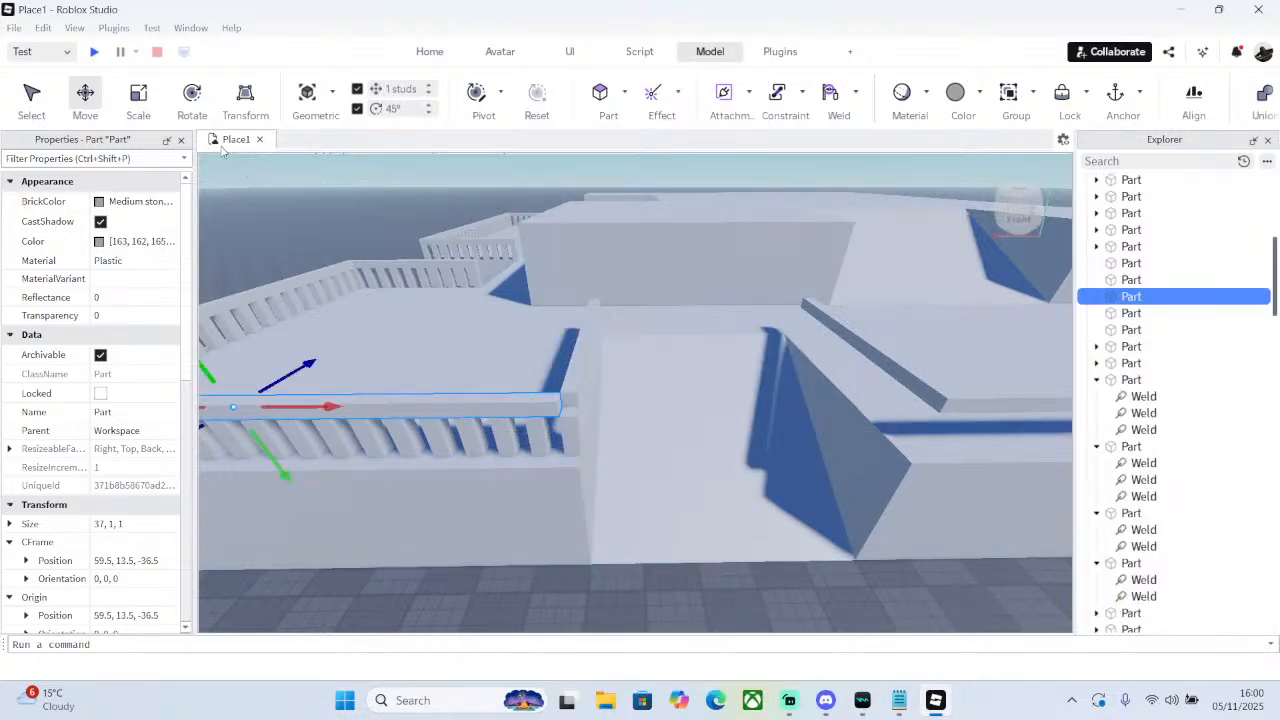
pyautogui.moveTo(583, 404); pyautogui.dragTo(608, 402)
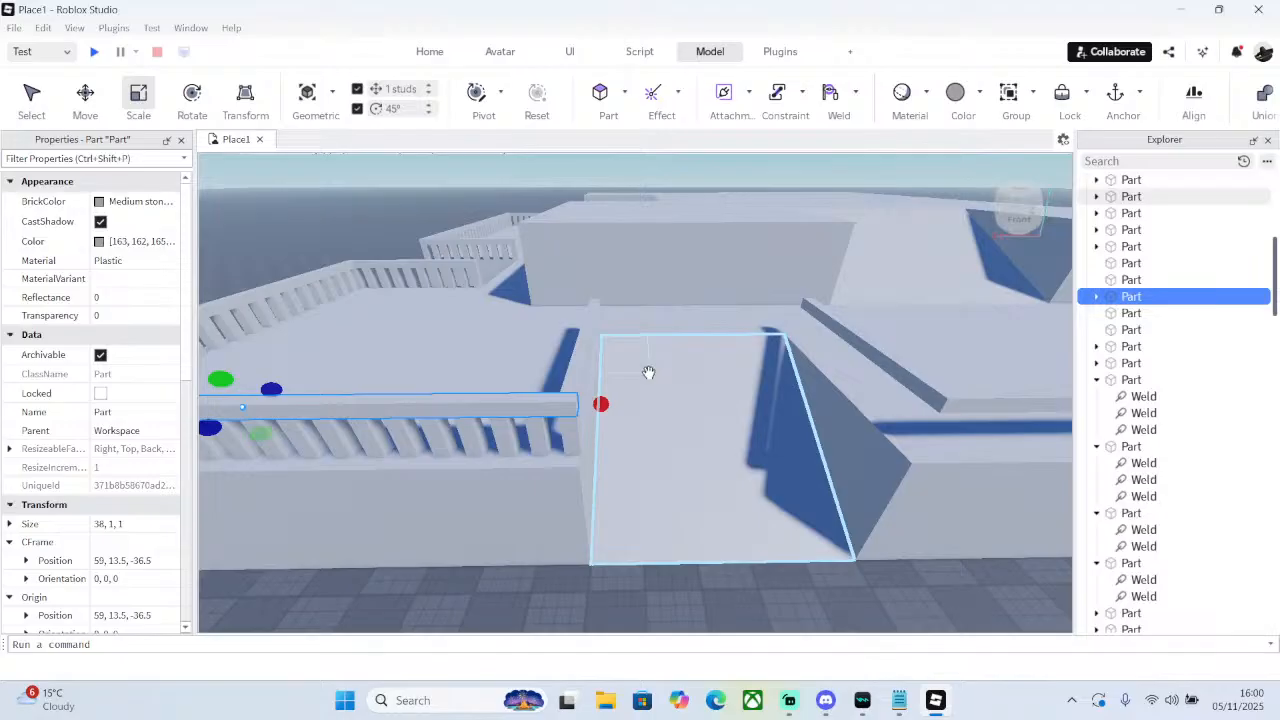
# - Move the short rail across the ramp 1 stud toward the ramp and lengthen its adjoining front rail to 59 studs
pyautogui.moveTo(648, 372); pyautogui.dragTo(691, 368, button='right')
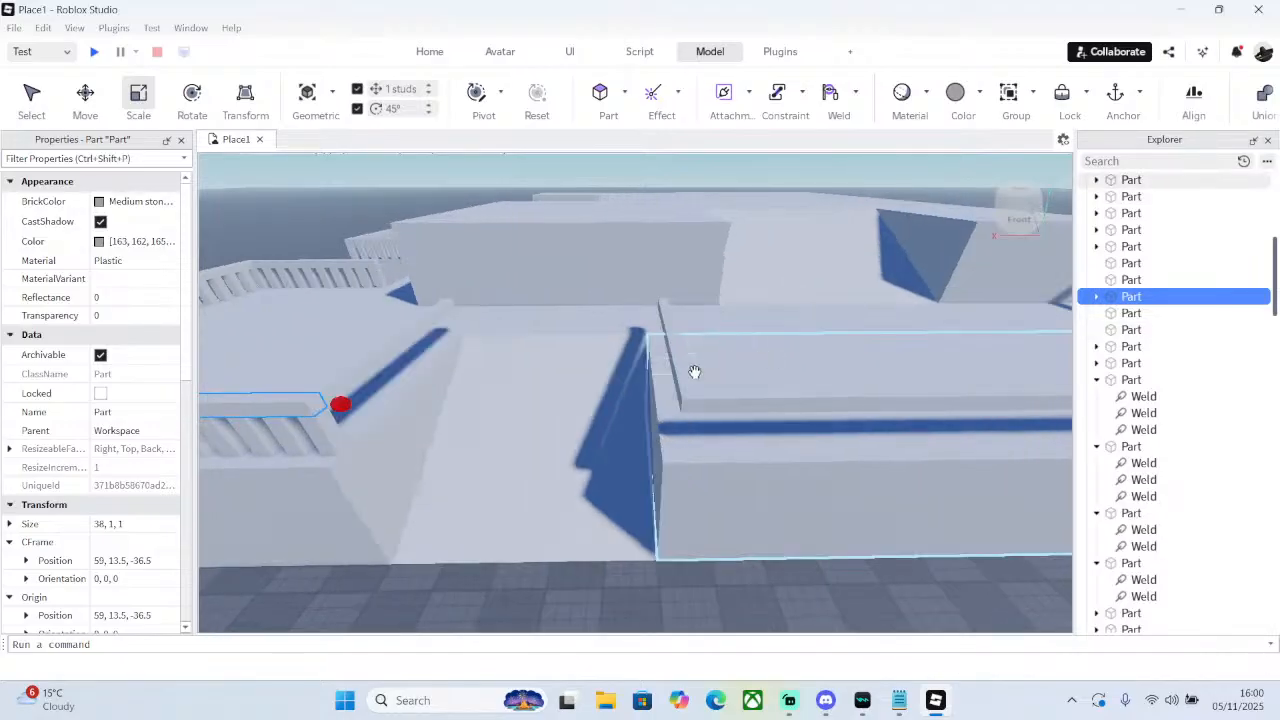
pyautogui.click(684, 362)
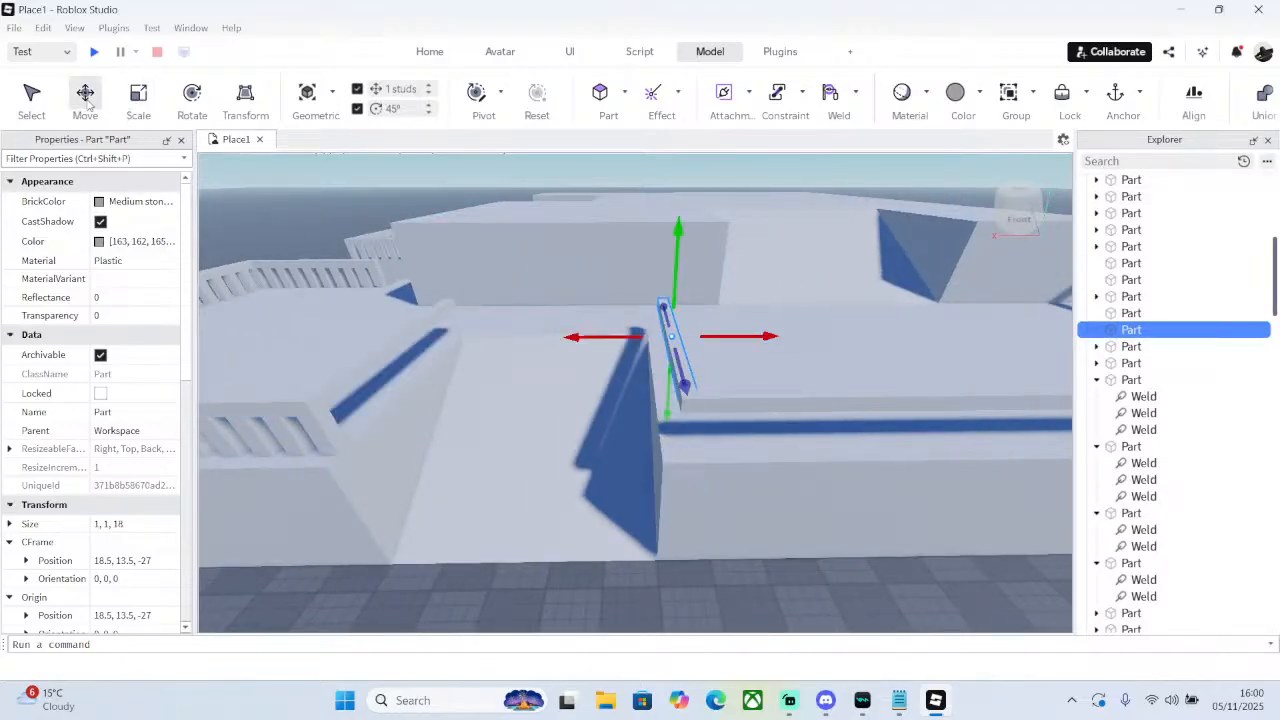
pyautogui.moveTo(605, 337); pyautogui.dragTo(597, 357)
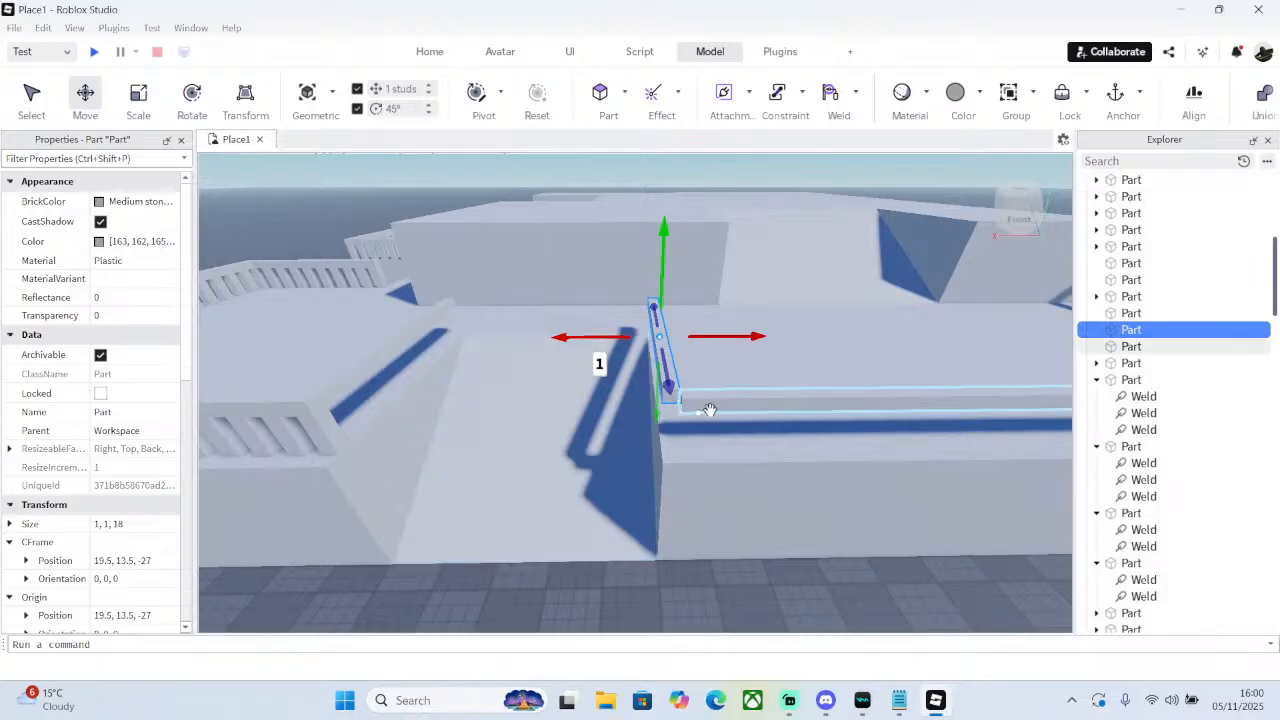
pyautogui.click(814, 420)
pyautogui.click(130, 105)
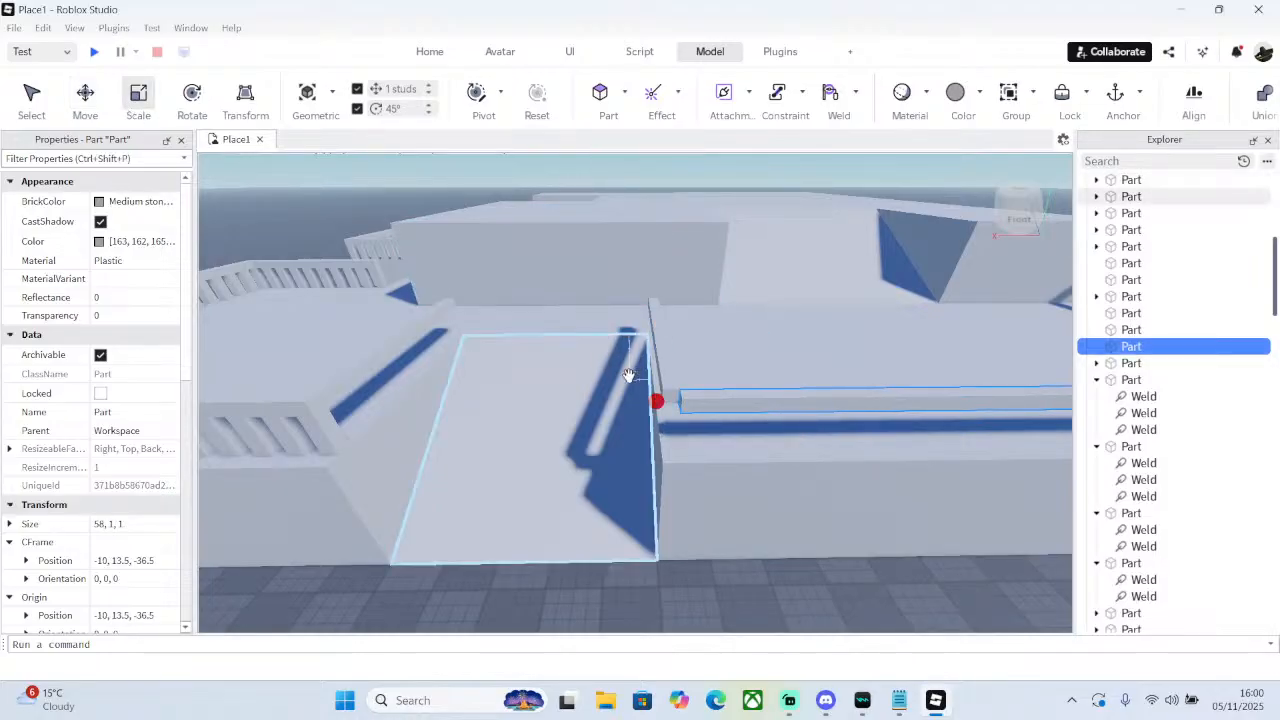
pyautogui.moveTo(660, 400); pyautogui.dragTo(640, 400)
# - Duplicate the corner post beside the ramp and move the copy 2 studs inward under the short ramp-side rail
pyautogui.moveTo(640, 400); pyautogui.dragTo(574, 363, button='right')
pyautogui.scroll(-8, 629, 380)
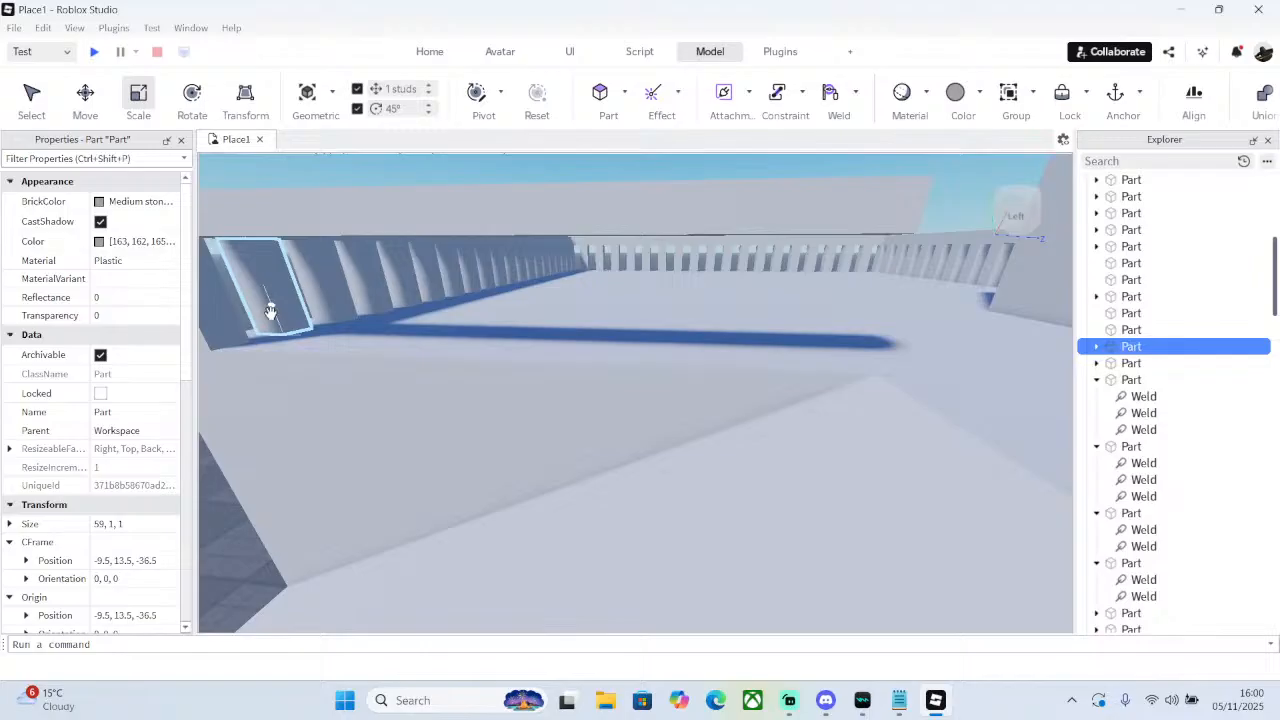
pyautogui.scroll(5, 270, 310)
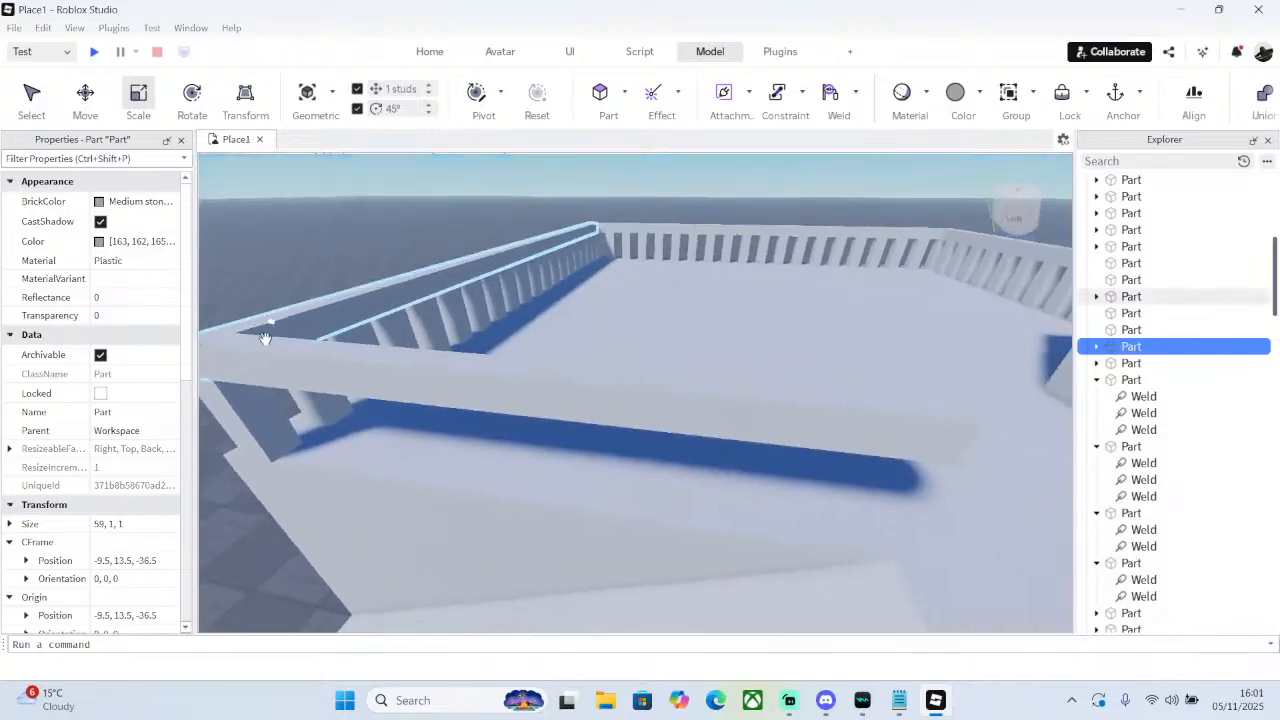
pyautogui.click(265, 402)
pyautogui.rightClick(254, 398)
pyautogui.click(296, 119)
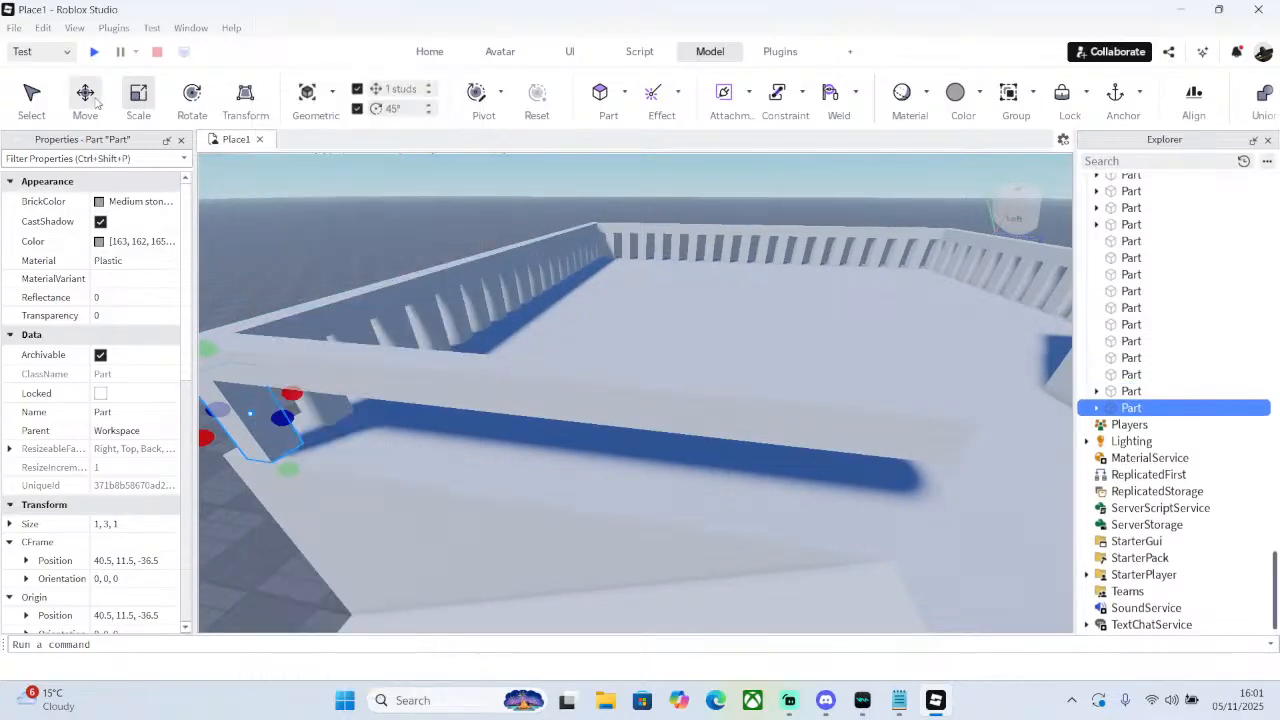
pyautogui.click(380, 448)
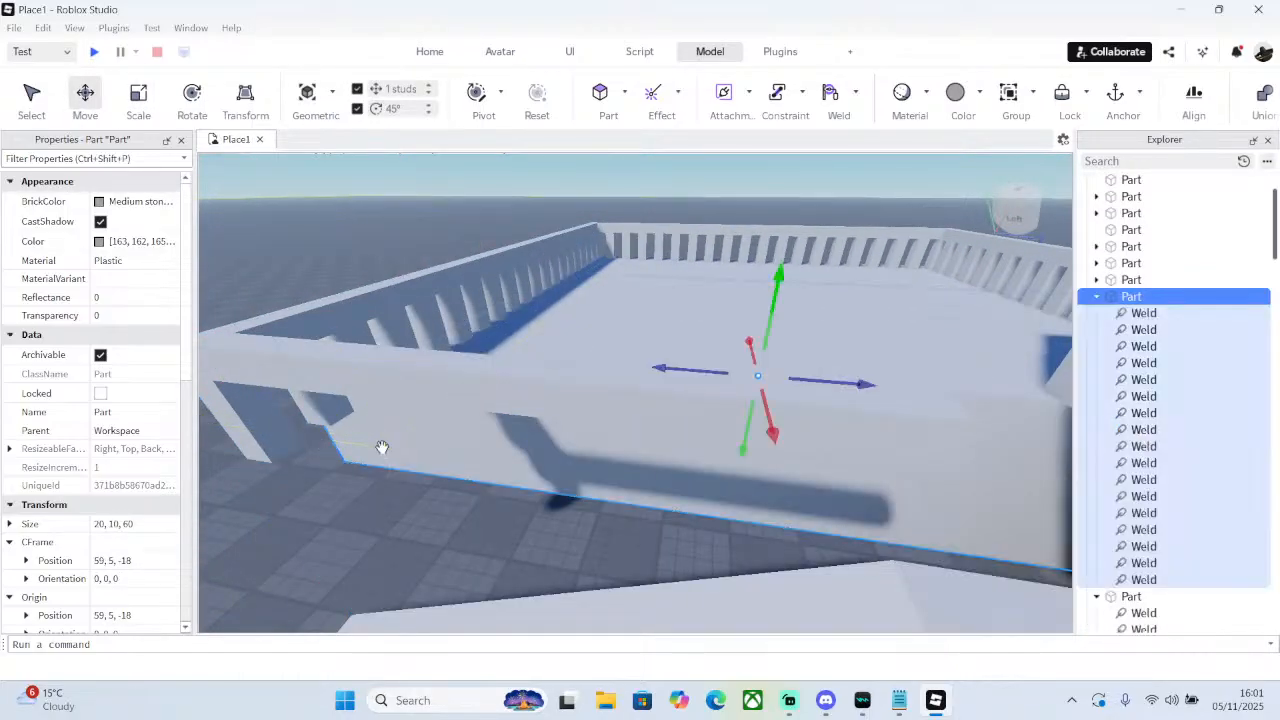
pyautogui.click(290, 418)
pyautogui.moveTo(335, 428); pyautogui.dragTo(393, 433)
pyautogui.moveTo(393, 433); pyautogui.dragTo(394, 435, button='right')
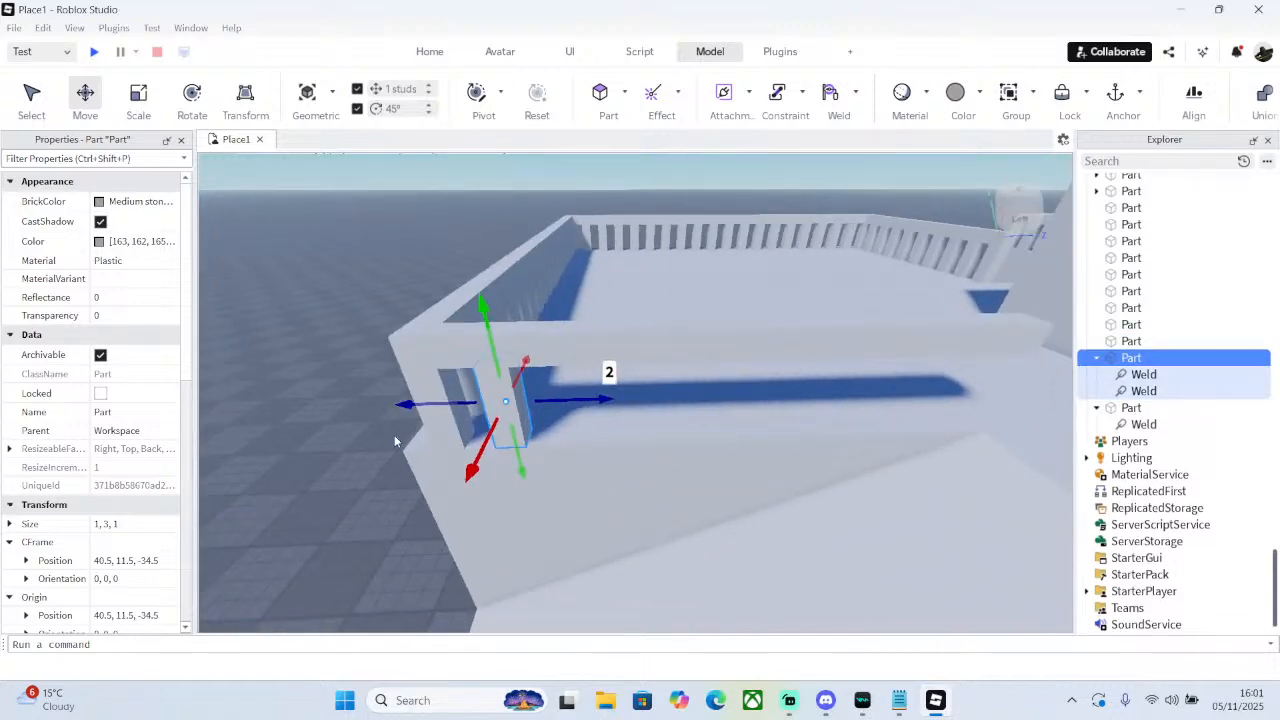
# - Select the two posts under the short ramp-side rail and duplicate them twice, moving each pair of copies 4 studs along it
pyautogui.keyDown('ctrl'); pyautogui.click(428, 378); pyautogui.keyUp('ctrl')
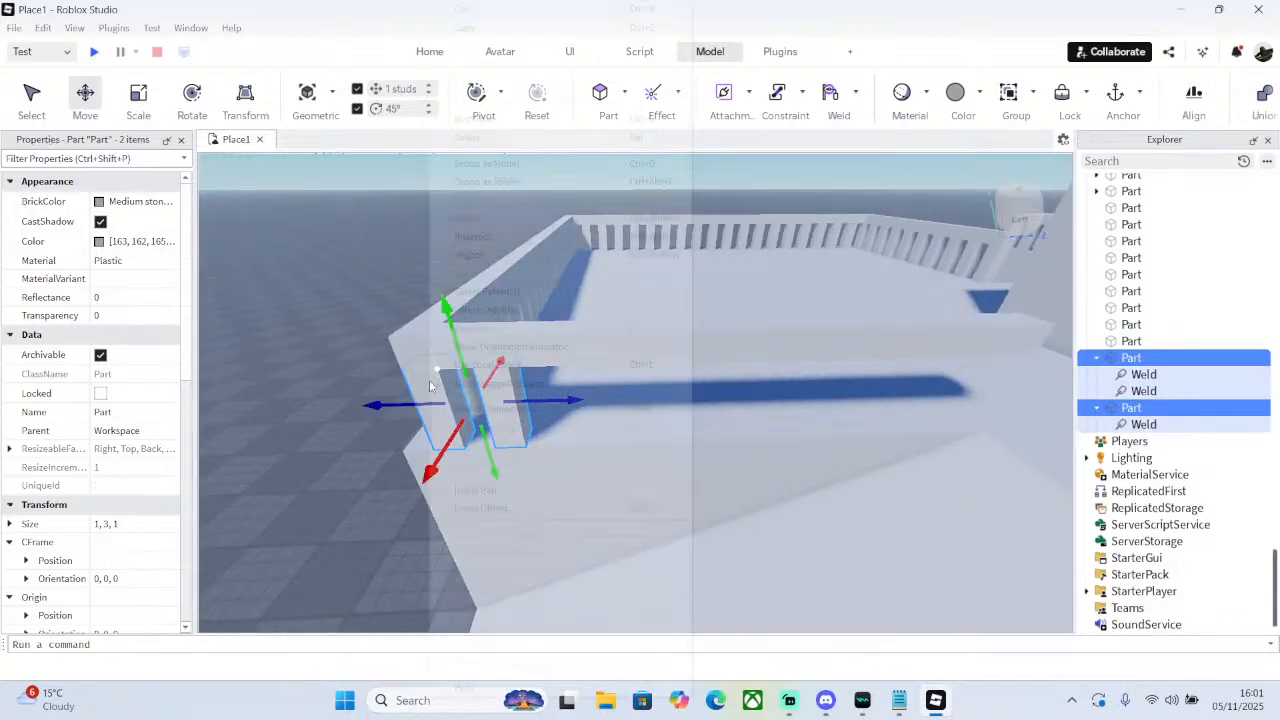
pyautogui.rightClick(432, 370)
pyautogui.click(490, 120)
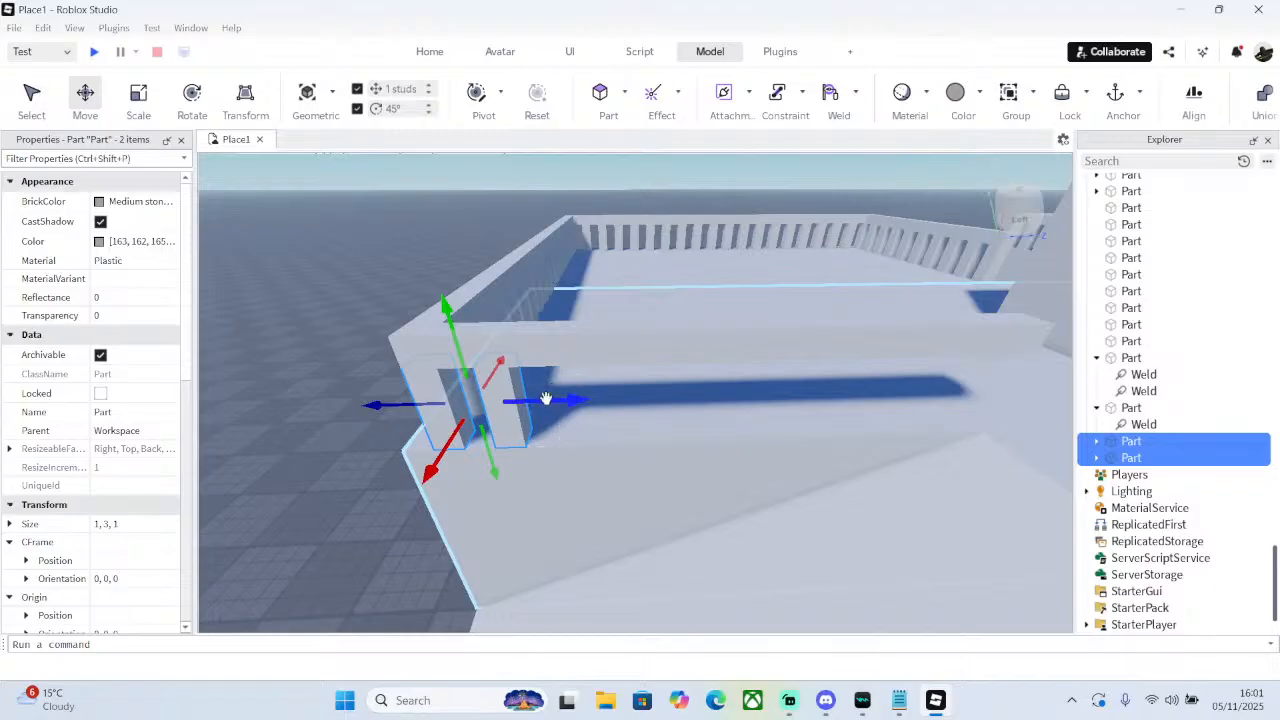
pyautogui.moveTo(546, 399); pyautogui.dragTo(800, 398)
pyautogui.rightClick(652, 368)
pyautogui.click(704, 120)
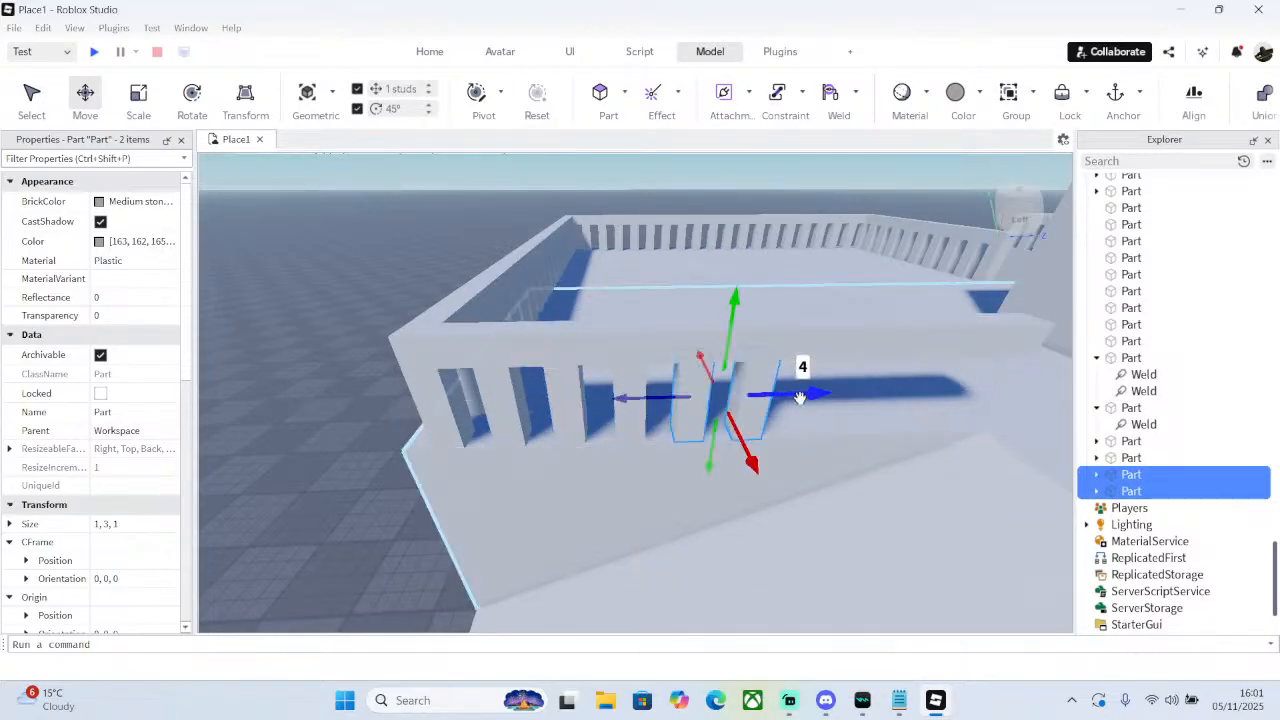
pyautogui.moveTo(800, 398); pyautogui.dragTo(800, 398, button='right')
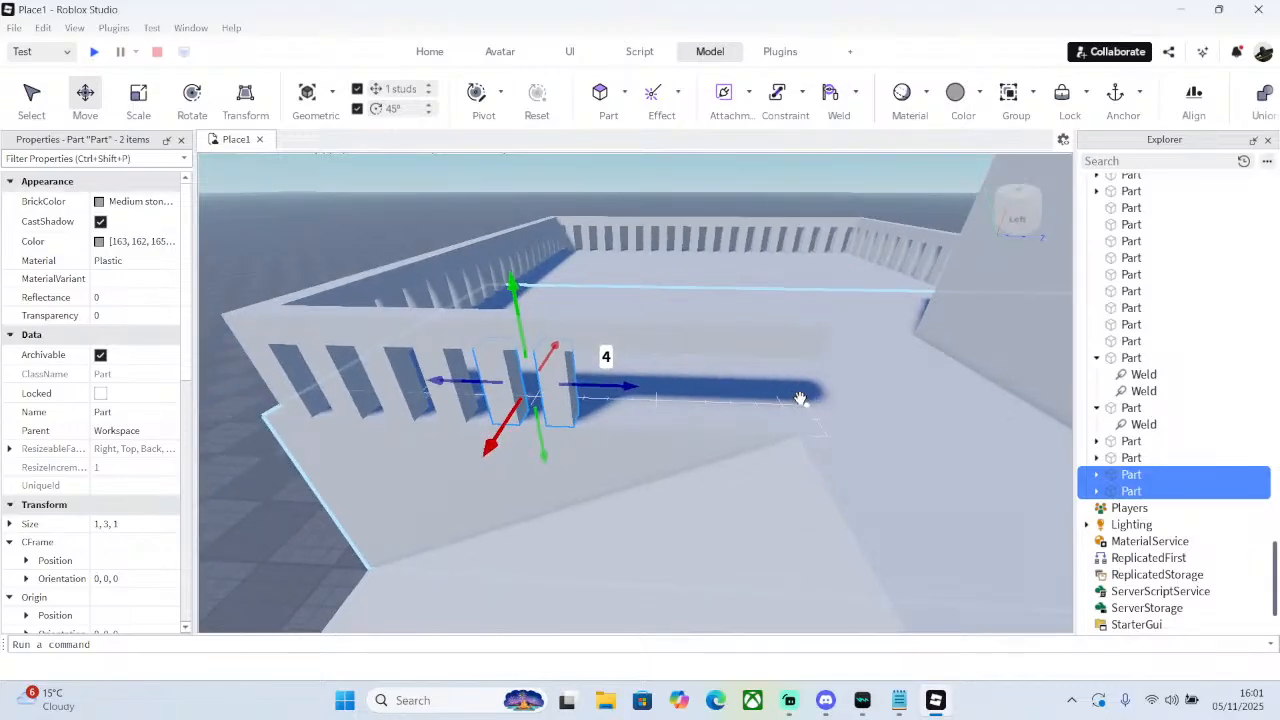
# - Duplicate the leading pair of posts twice more and move the copies along to fill the short ramp-side rail to its inner end
pyautogui.rightClick(568, 378)
pyautogui.click(630, 120)
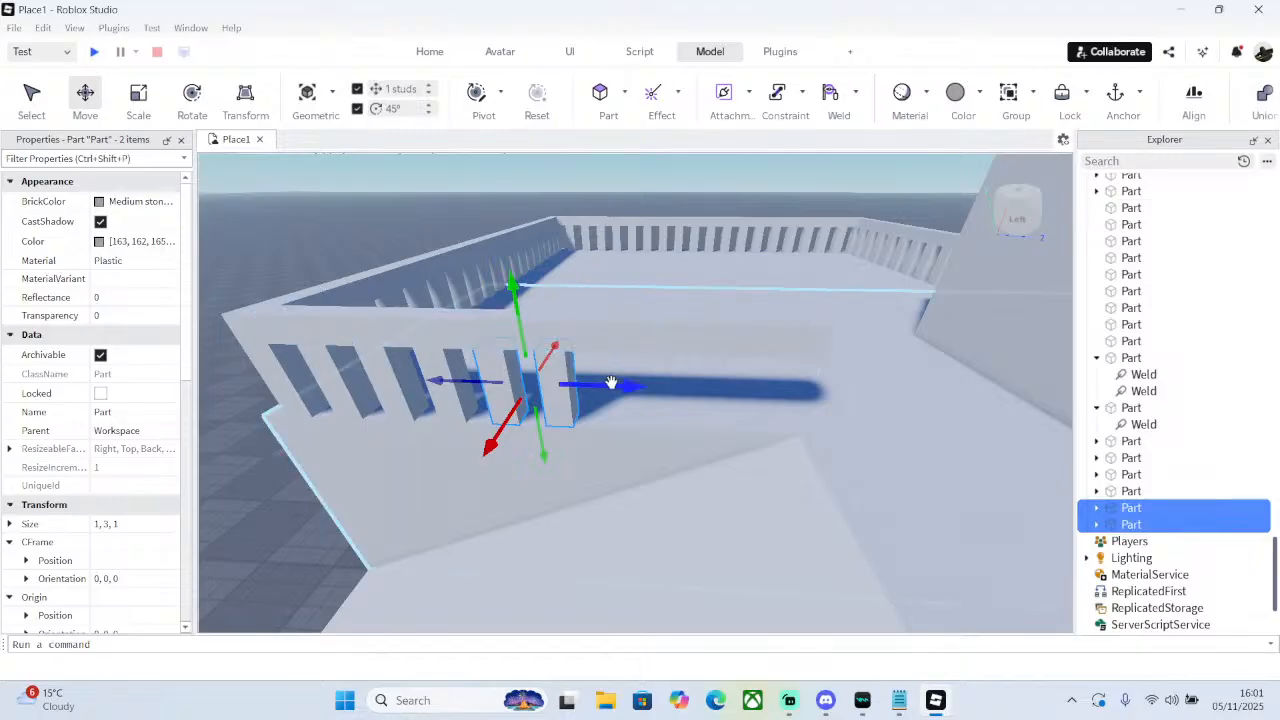
pyautogui.moveTo(608, 380); pyautogui.dragTo(829, 394)
pyautogui.rightClick(685, 375)
pyautogui.click(735, 118)
pyautogui.click(763, 204)
# - Select all ten posts under the short ramp-side rail, duplicate them and move the copies across the ramp under the opposite short rail
pyautogui.moveTo(763, 210); pyautogui.dragTo(762, 238, button='right')
pyautogui.click(419, 336)
pyautogui.keyDown('ctrl'); pyautogui.click(462, 331); pyautogui.keyUp('ctrl')
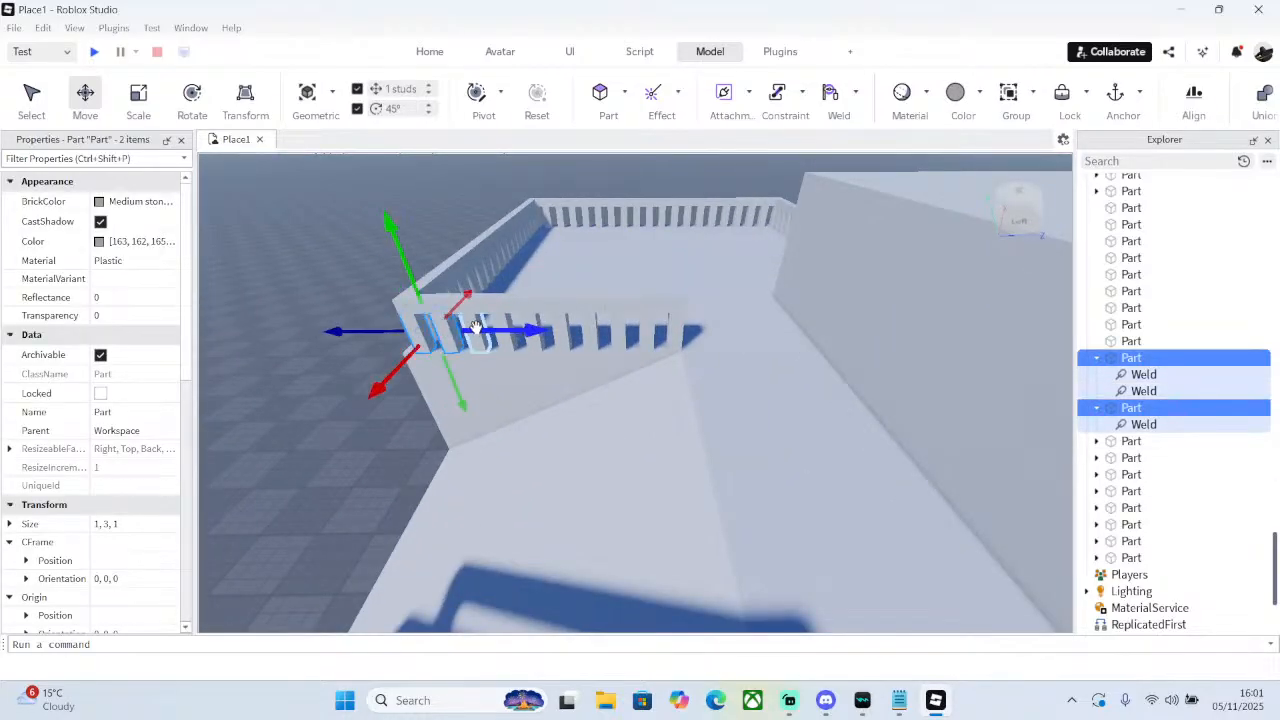
pyautogui.keyDown('ctrl'); pyautogui.click(482, 332); pyautogui.keyUp('ctrl')
pyautogui.keyDown('ctrl'); pyautogui.click(505, 333); pyautogui.keyUp('ctrl')
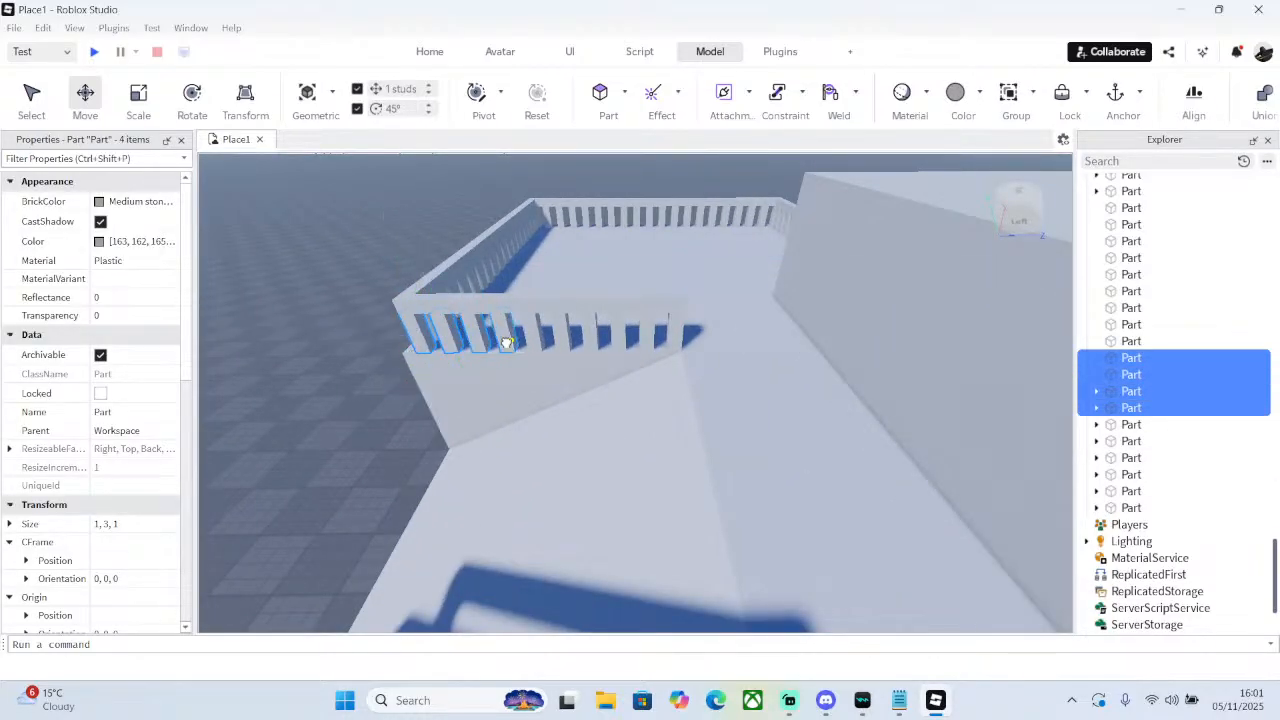
pyautogui.keyDown('ctrl'); pyautogui.click(528, 336); pyautogui.keyUp('ctrl')
pyautogui.keyDown('ctrl'); pyautogui.click(552, 338); pyautogui.keyUp('ctrl')
pyautogui.keyDown('ctrl'); pyautogui.click(605, 336); pyautogui.keyUp('ctrl')
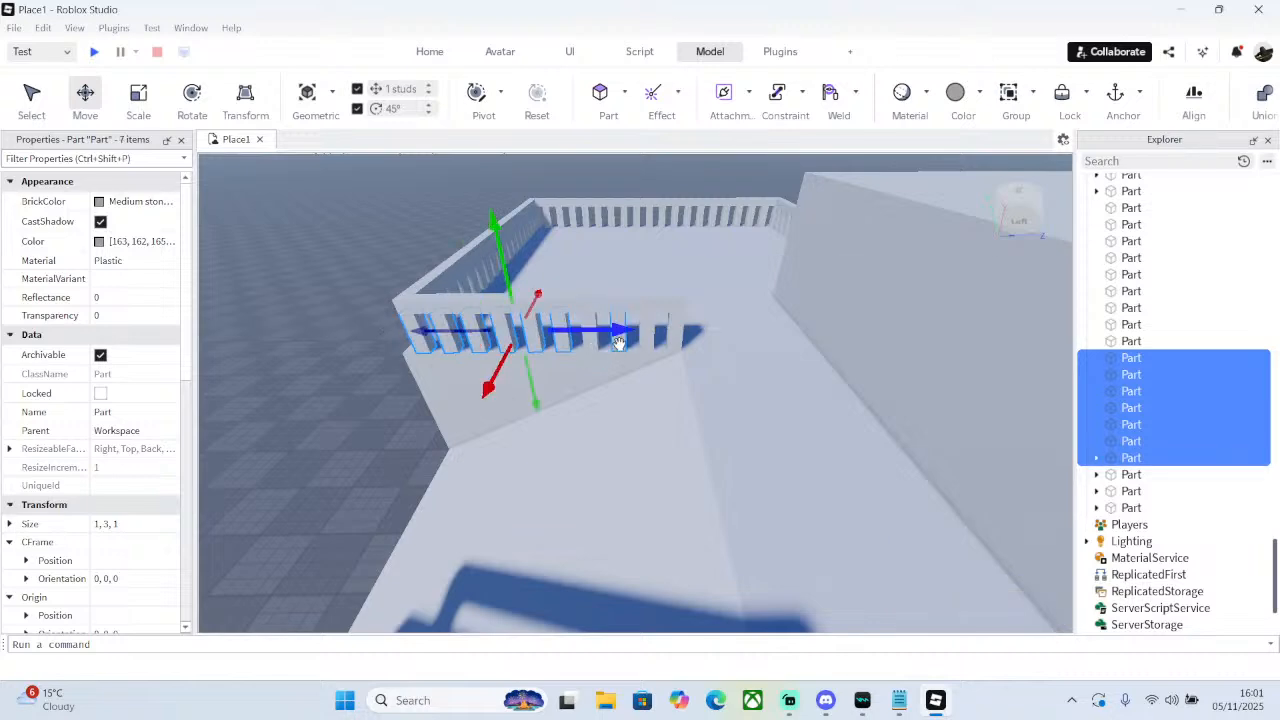
pyautogui.keyDown('ctrl'); pyautogui.click(640, 336); pyautogui.keyUp('ctrl')
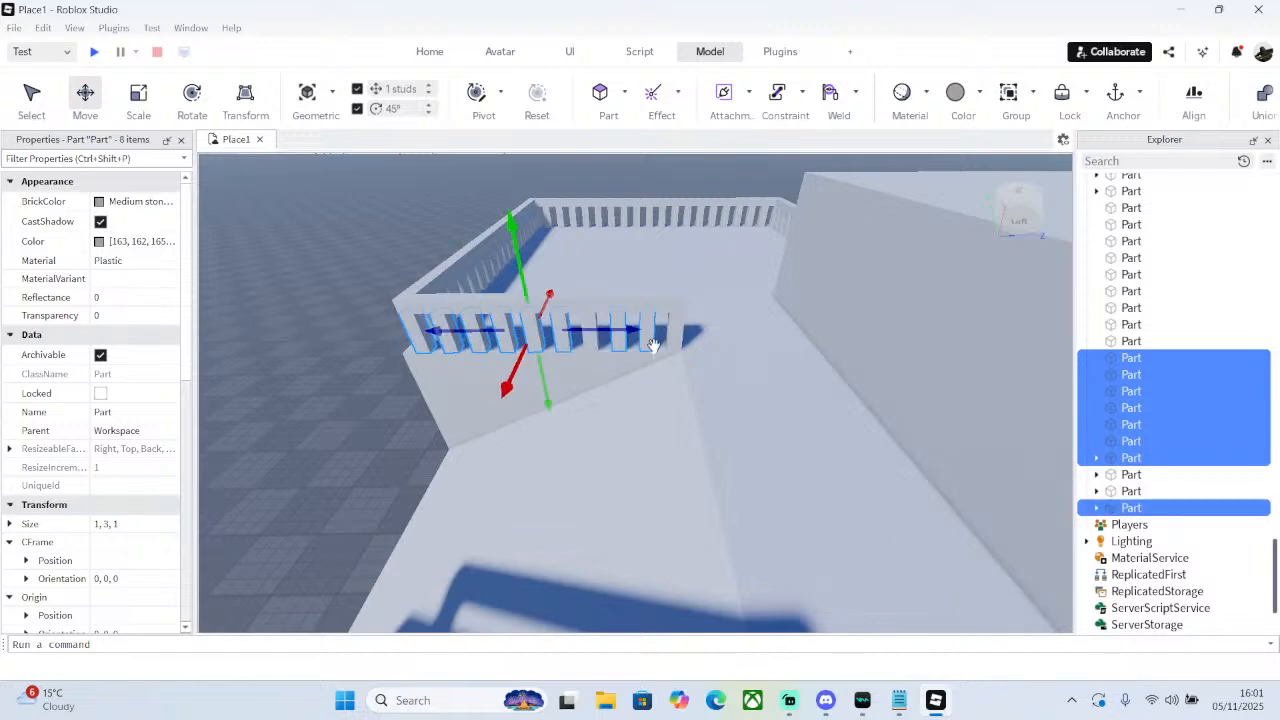
pyautogui.rightClick(593, 345)
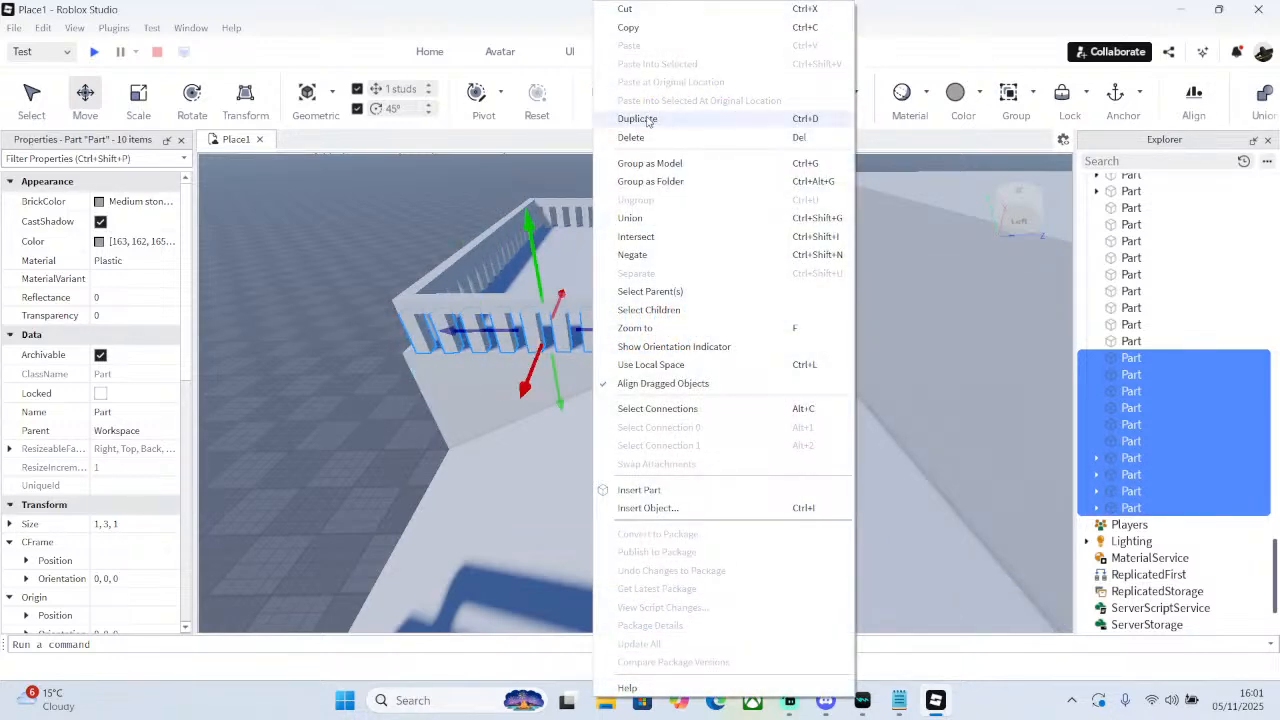
pyautogui.click(647, 121)
pyautogui.moveTo(538, 206); pyautogui.dragTo(538, 206, button='right')
pyautogui.moveTo(344, 366); pyautogui.dragTo(715, 352)
pyautogui.moveTo(715, 352); pyautogui.dragTo(707, 351, button='right')
pyautogui.click(712, 350)
pyautogui.scroll(-5, 713, 351)
pyautogui.scroll(3, 711, 351)
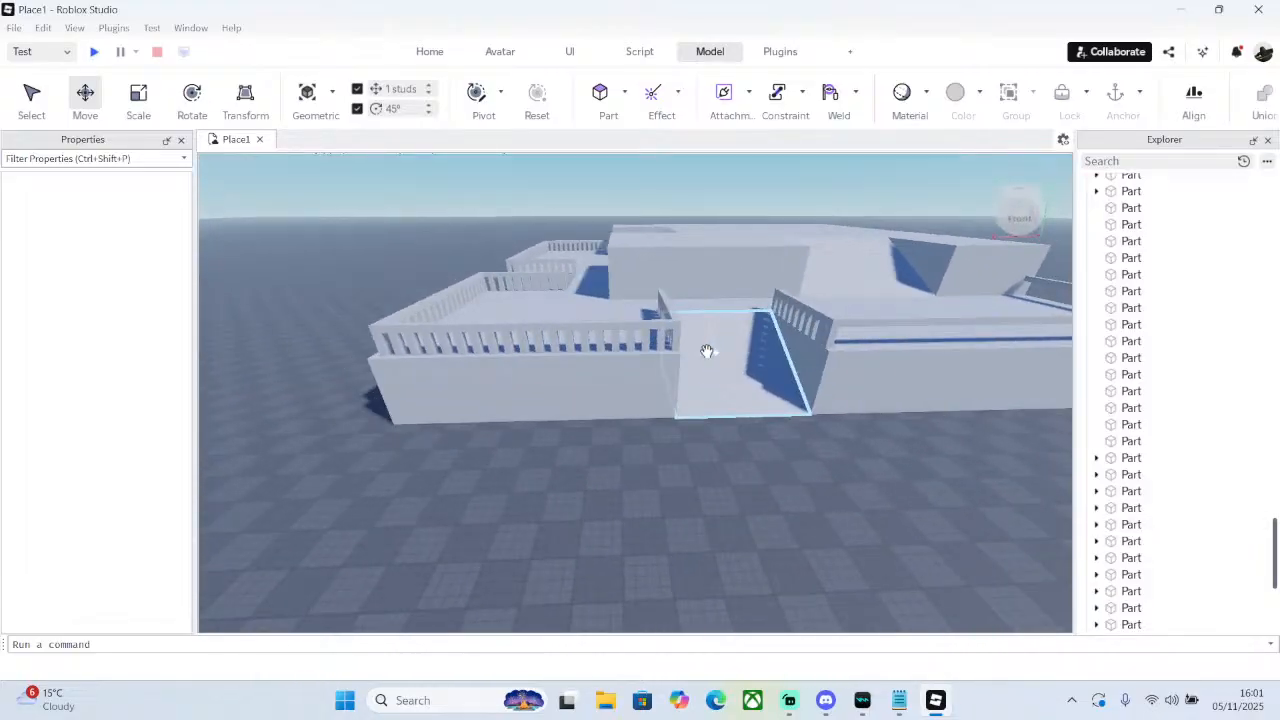
# - Select the seven outermost posts under the finished front rail, duplicate them and move the copies 61 studs under the front rail across the ramp
pyautogui.click(382, 347)
pyautogui.keyDown('ctrl'); pyautogui.click(412, 340); pyautogui.keyUp('ctrl')
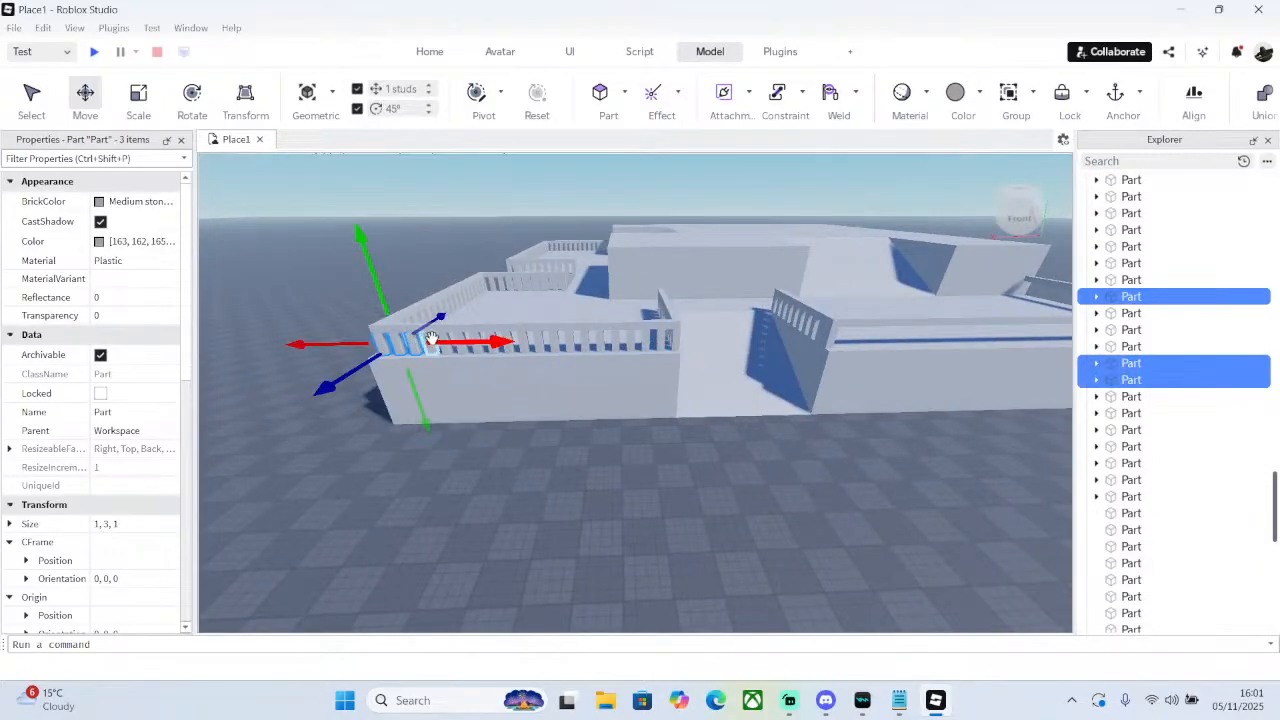
pyautogui.moveTo(427, 343); pyautogui.dragTo(443, 347)
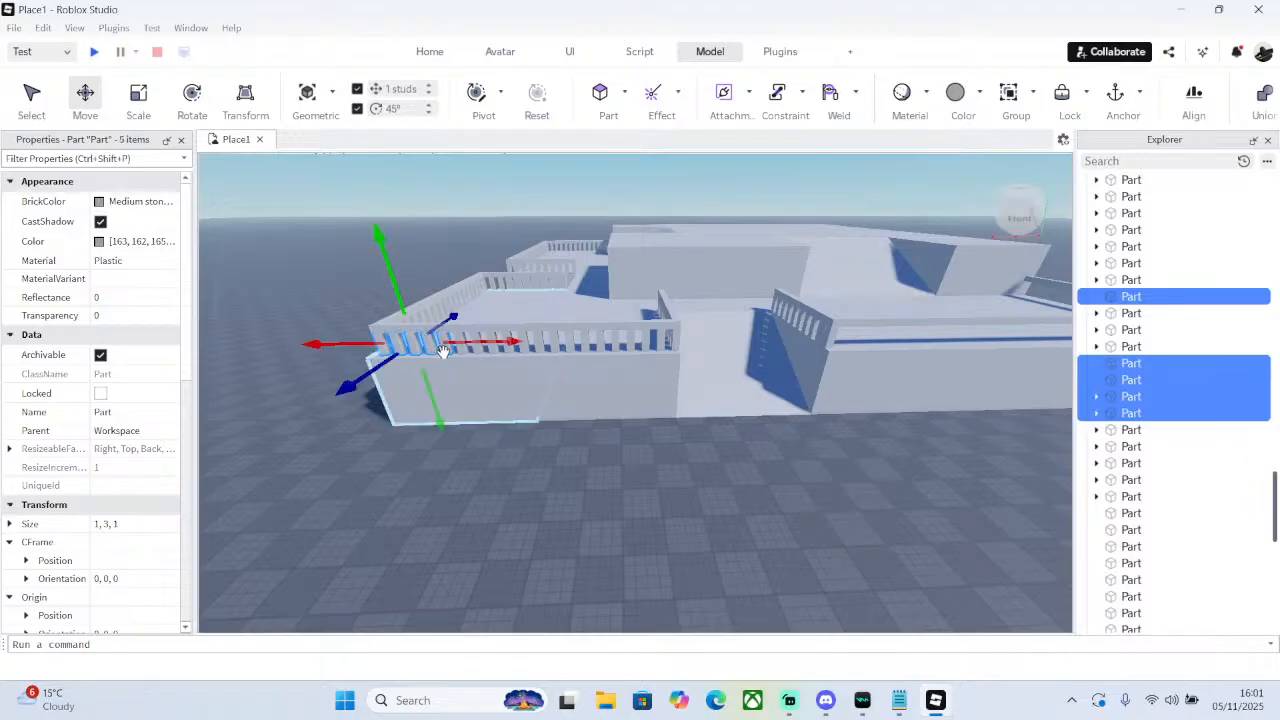
pyautogui.rightClick(473, 348)
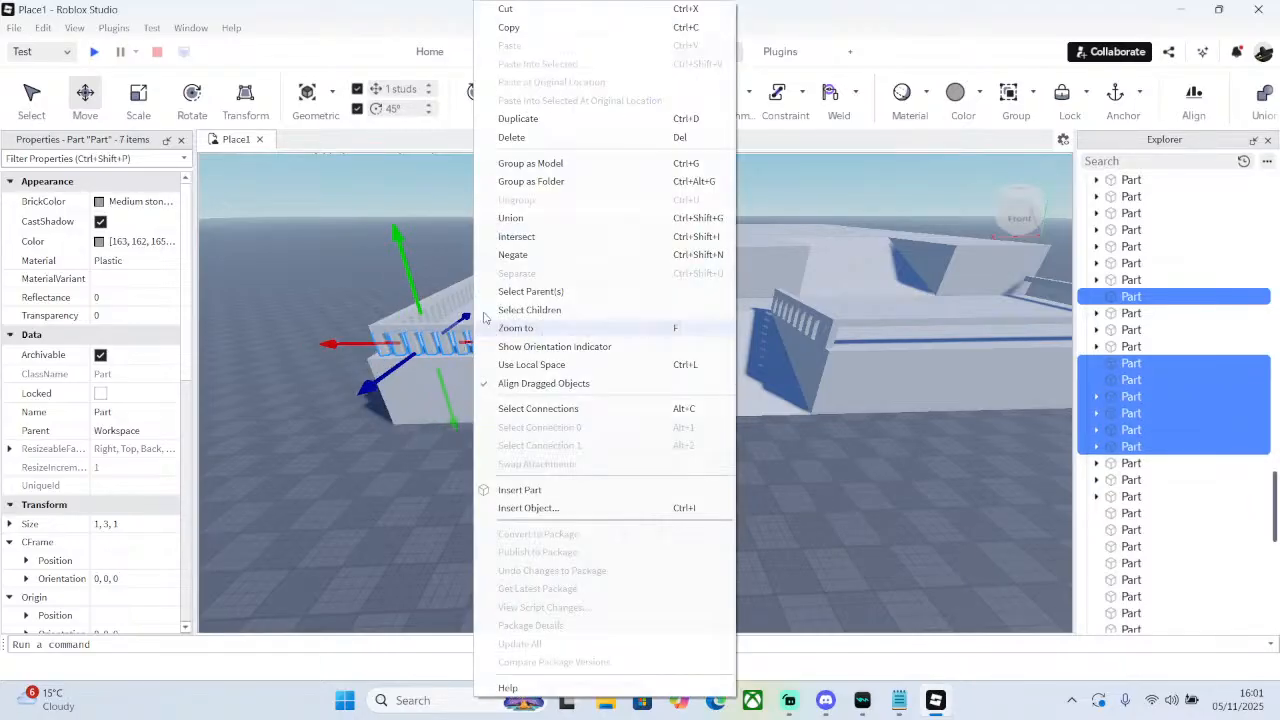
pyautogui.click(500, 117)
pyautogui.moveTo(502, 340); pyautogui.dragTo(955, 325)
# - Duplicate the set of seven posts and move the copies 14 studs farther along the long front rail
pyautogui.scroll(5, 883, 337)
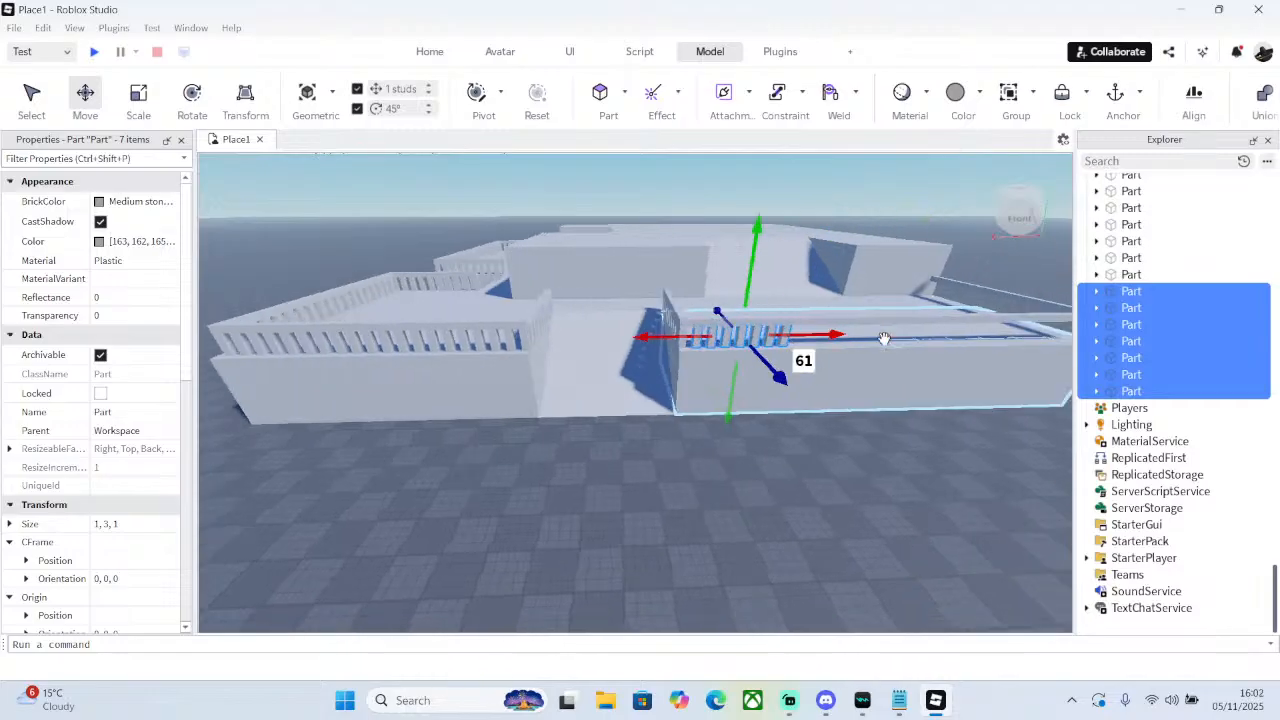
pyautogui.scroll(-3, 883, 337)
pyautogui.moveTo(883, 337); pyautogui.dragTo(886, 343, button='right')
pyautogui.rightClick(434, 338)
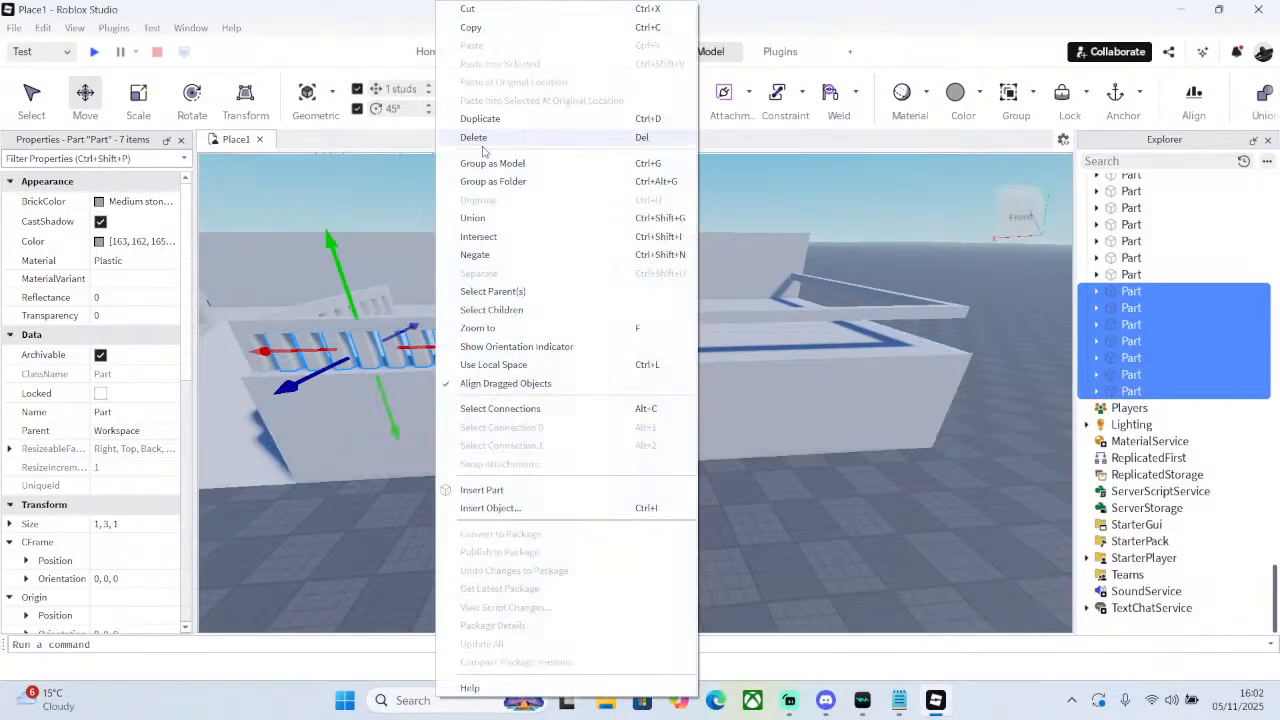
pyautogui.click(488, 130)
pyautogui.moveTo(284, 353); pyautogui.dragTo(465, 362)
pyautogui.moveTo(465, 362); pyautogui.dragTo(465, 362, button='right')
# - Duplicate the newest set of seven posts under the long front rail
pyautogui.rightClick(488, 333)
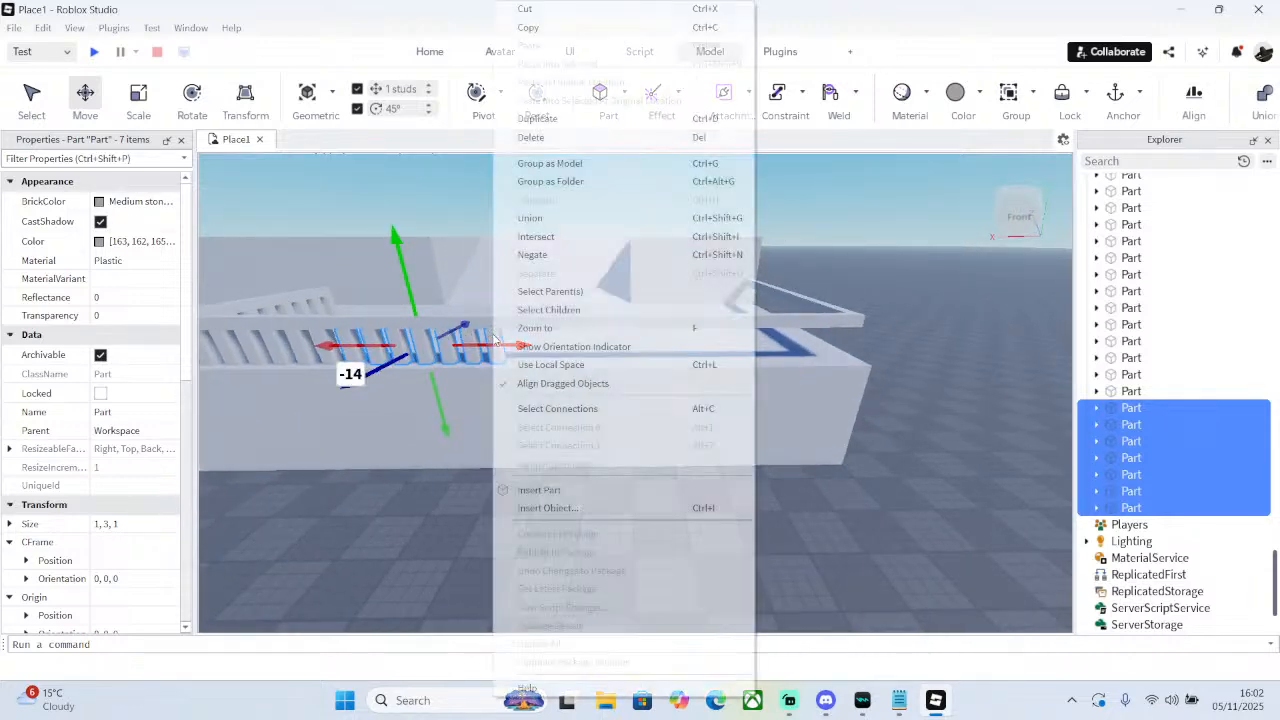
# - Duplicate the seven selected balusters and move the copies 14 studs along the front railing
pyautogui.click(525, 128)
pyautogui.moveTo(330, 347); pyautogui.dragTo(500, 372)
pyautogui.moveTo(500, 372); pyautogui.dragTo(607, 340, button='right')
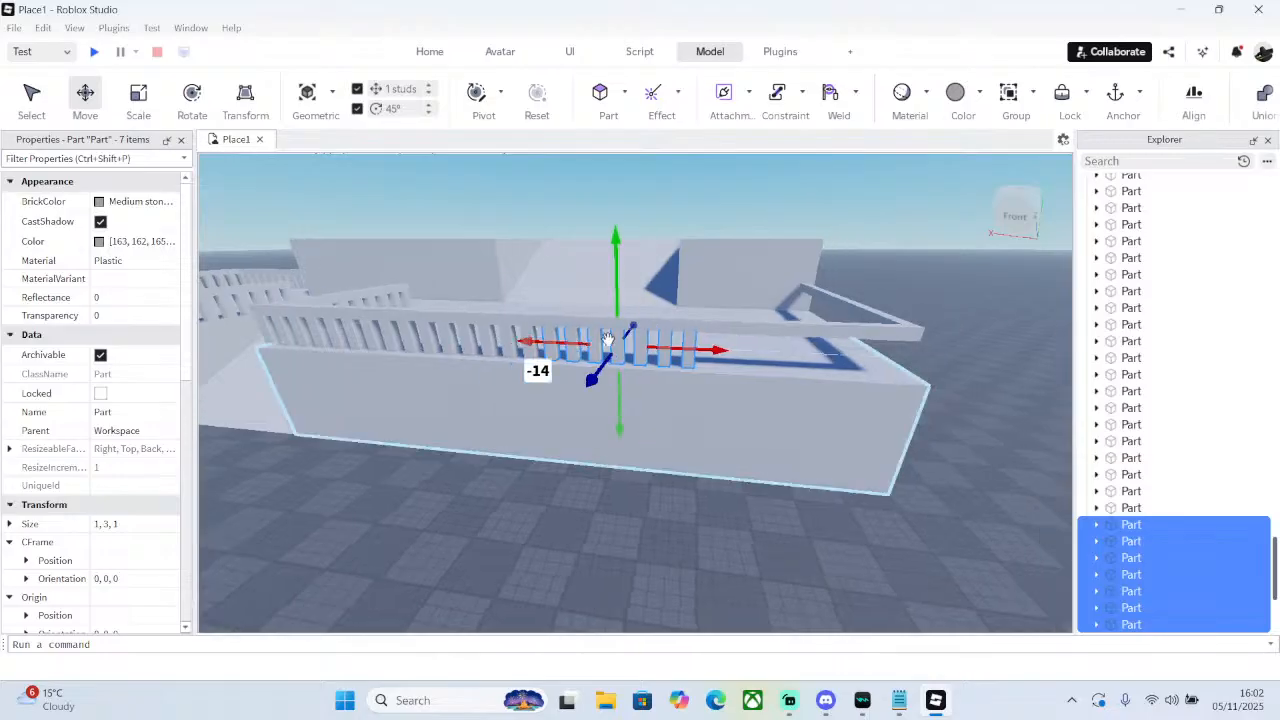
# - Duplicate the seven balusters again and continue the row along the front railing toward the platform's corner
pyautogui.rightClick(601, 337)
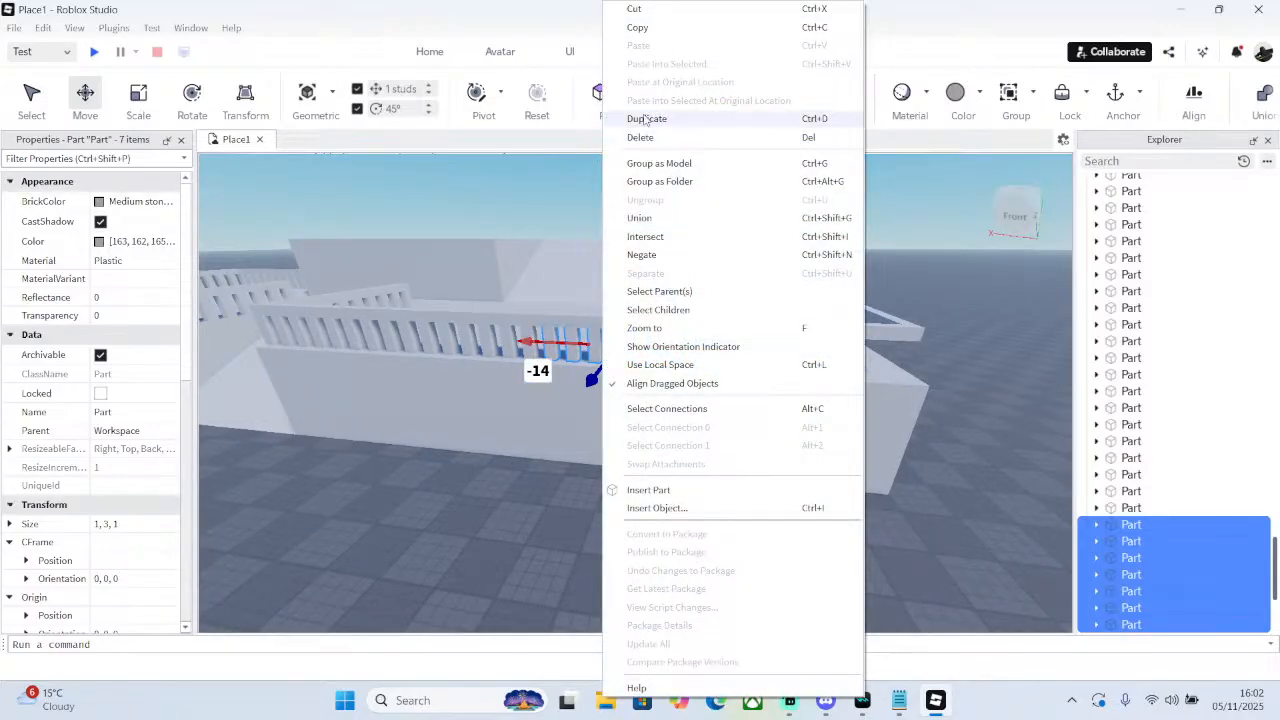
pyautogui.click(645, 119)
pyautogui.moveTo(552, 344); pyautogui.dragTo(712, 354)
pyautogui.click(968, 332)
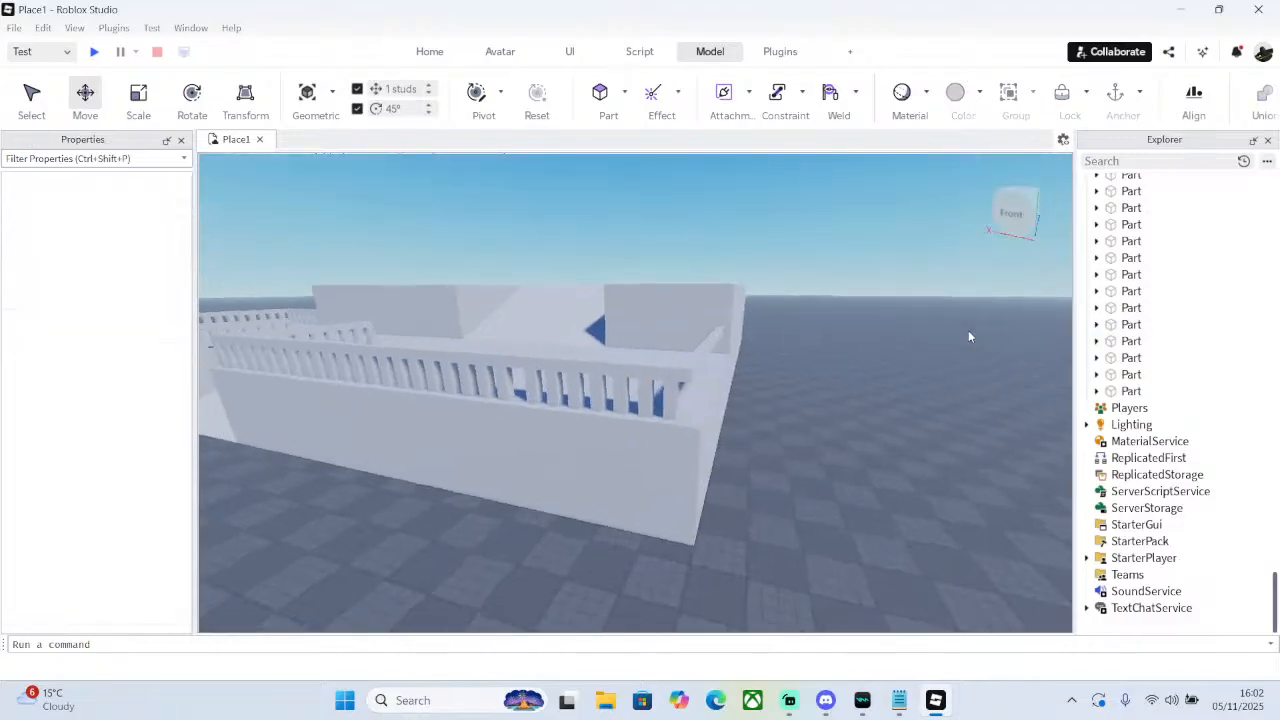
# - Duplicate the last baluster of the front railing and shift the copy along the rail toward the corner
pyautogui.scroll(5, 968, 330)
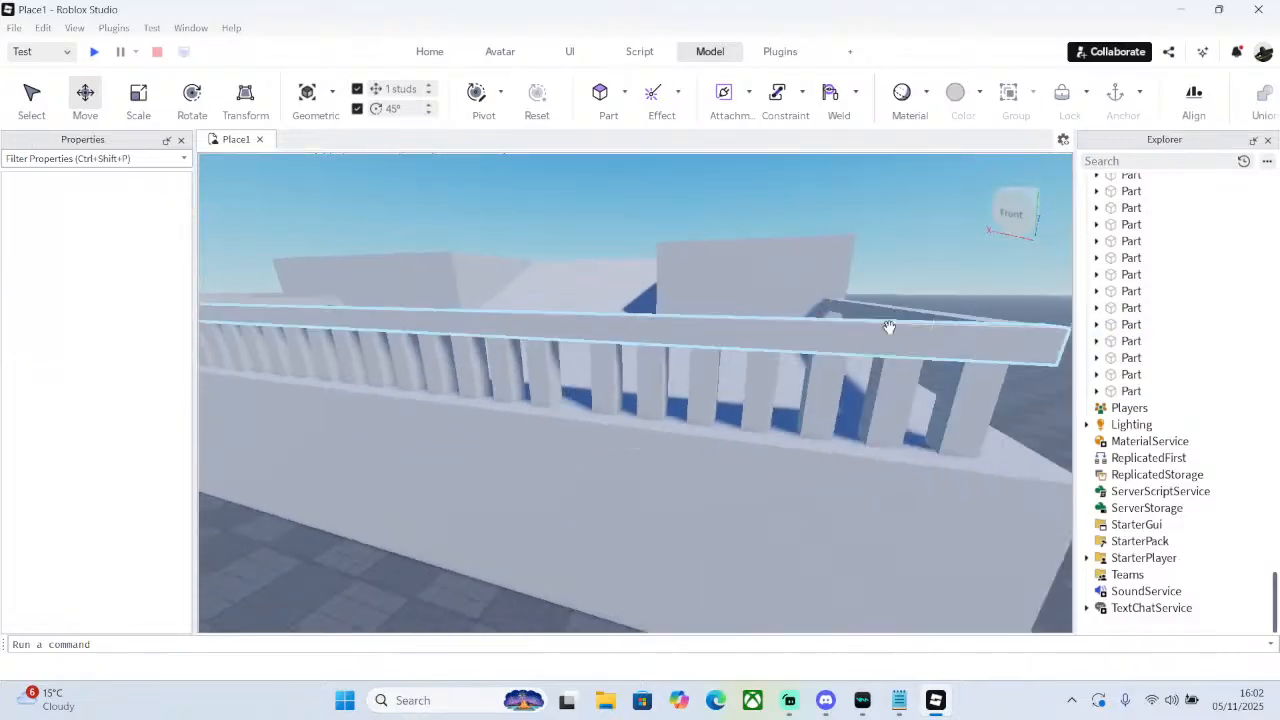
pyautogui.moveTo(889, 327); pyautogui.dragTo(893, 326, button='right')
pyautogui.press('w')
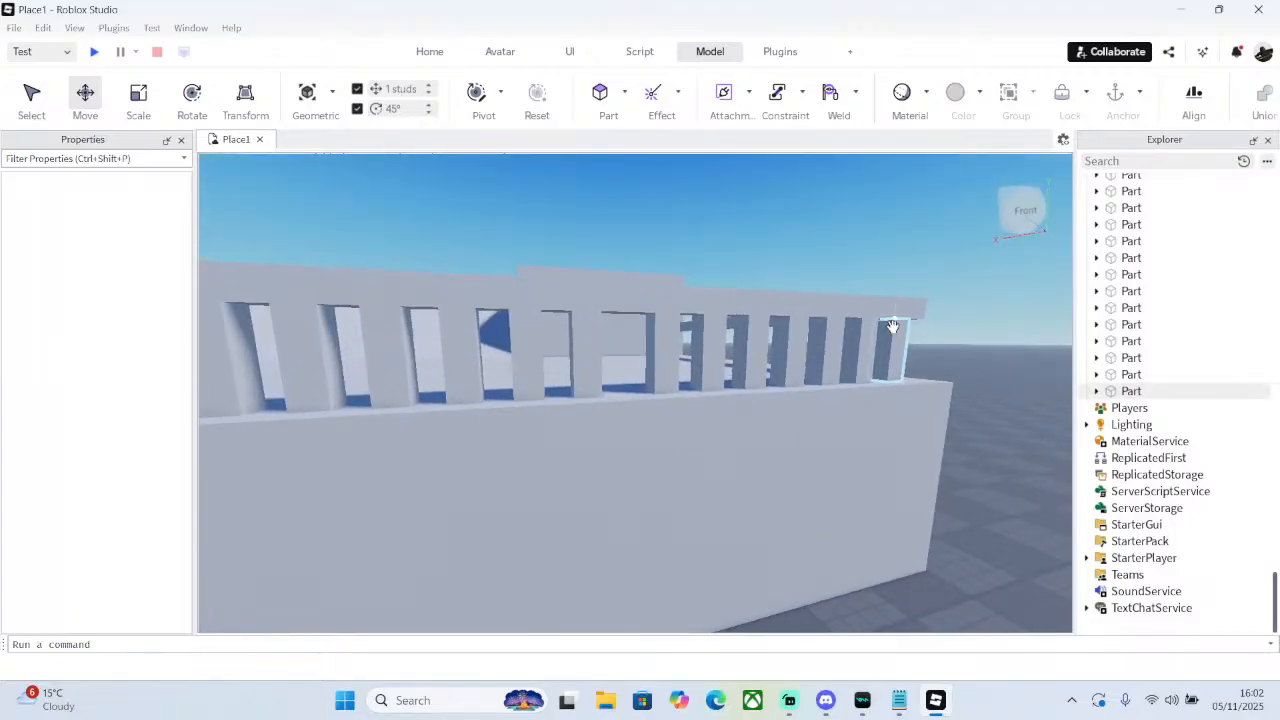
pyautogui.moveTo(858, 340); pyautogui.dragTo(862, 344, button='right')
pyautogui.moveTo(866, 350); pyautogui.dragTo(618, 378)
pyautogui.press('f')
pyautogui.moveTo(800, 371); pyautogui.dragTo(815, 371, button='right')
pyautogui.click(821, 369)
pyautogui.click(740, 364)
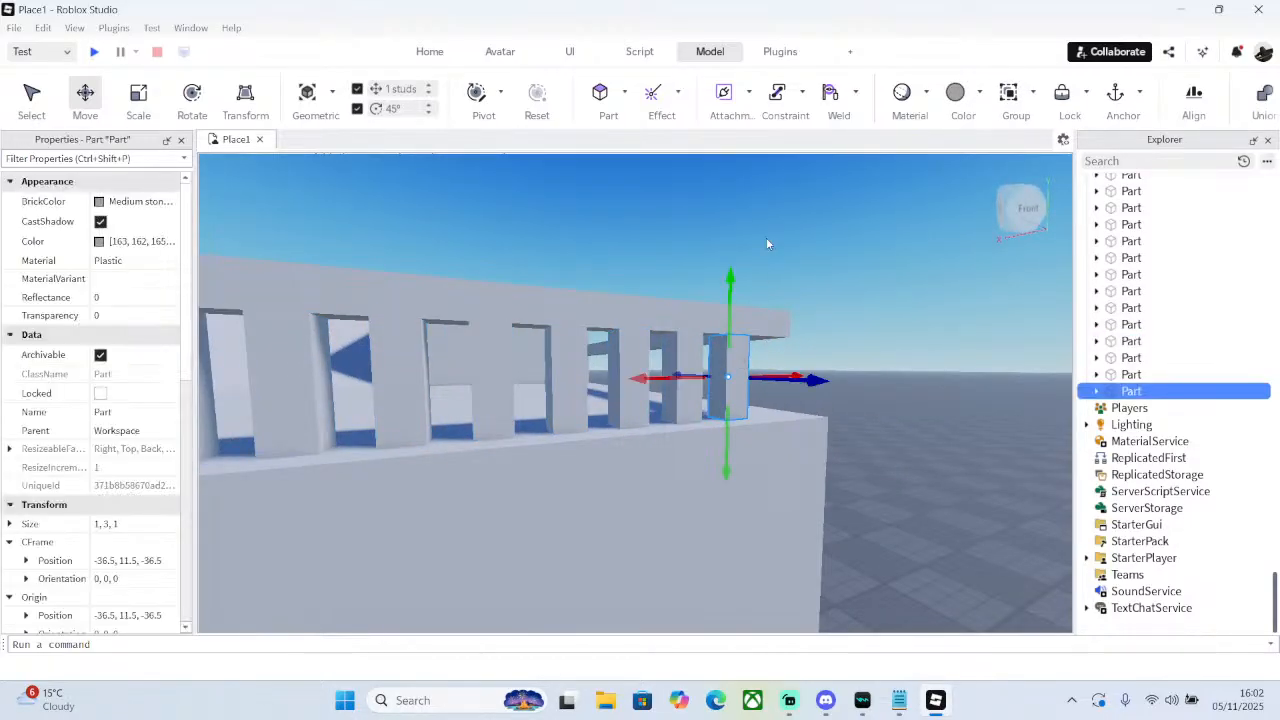
pyautogui.rightClick(744, 392)
pyautogui.click(780, 119)
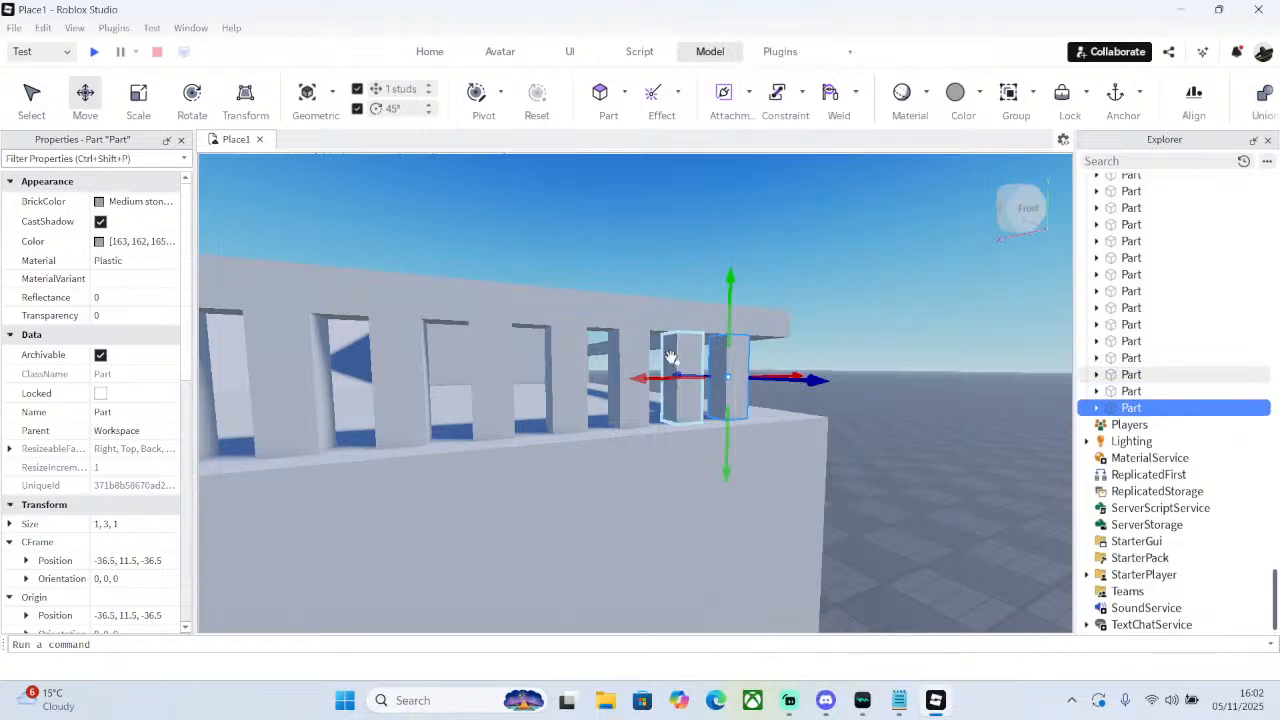
pyautogui.moveTo(660, 378); pyautogui.dragTo(702, 366)
pyautogui.click(909, 322)
# - Select the eleven balusters under the finished short side railing and duplicate them
pyautogui.press('d')
pyautogui.moveTo(909, 322); pyautogui.dragTo(910, 326, button='right')
pyautogui.press('w')
pyautogui.press('a')
pyautogui.press('w')
pyautogui.press('a')
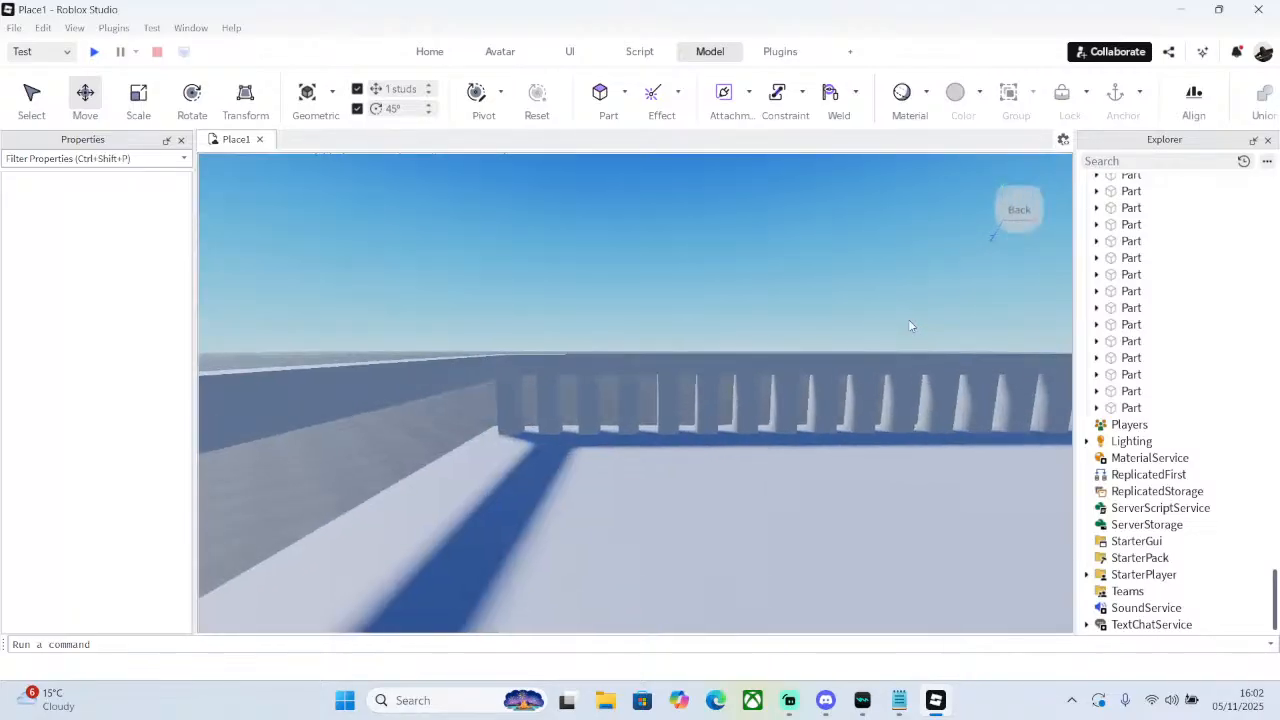
pyautogui.moveTo(688, 416); pyautogui.dragTo(525, 419)
pyautogui.moveTo(566, 406)
pyautogui.mouseDown(button='right')
pyautogui.moveTo(571, 363)
pyautogui.moveTo(587, 391)
pyautogui.moveTo(556, 385)
pyautogui.mouseUp(button='right')
pyautogui.click(571, 363)
pyautogui.press('w')
pyautogui.press('s')
pyautogui.press('e')
pyautogui.press('s')
pyautogui.press('w')
pyautogui.moveTo(881, 378); pyautogui.dragTo(609, 400)
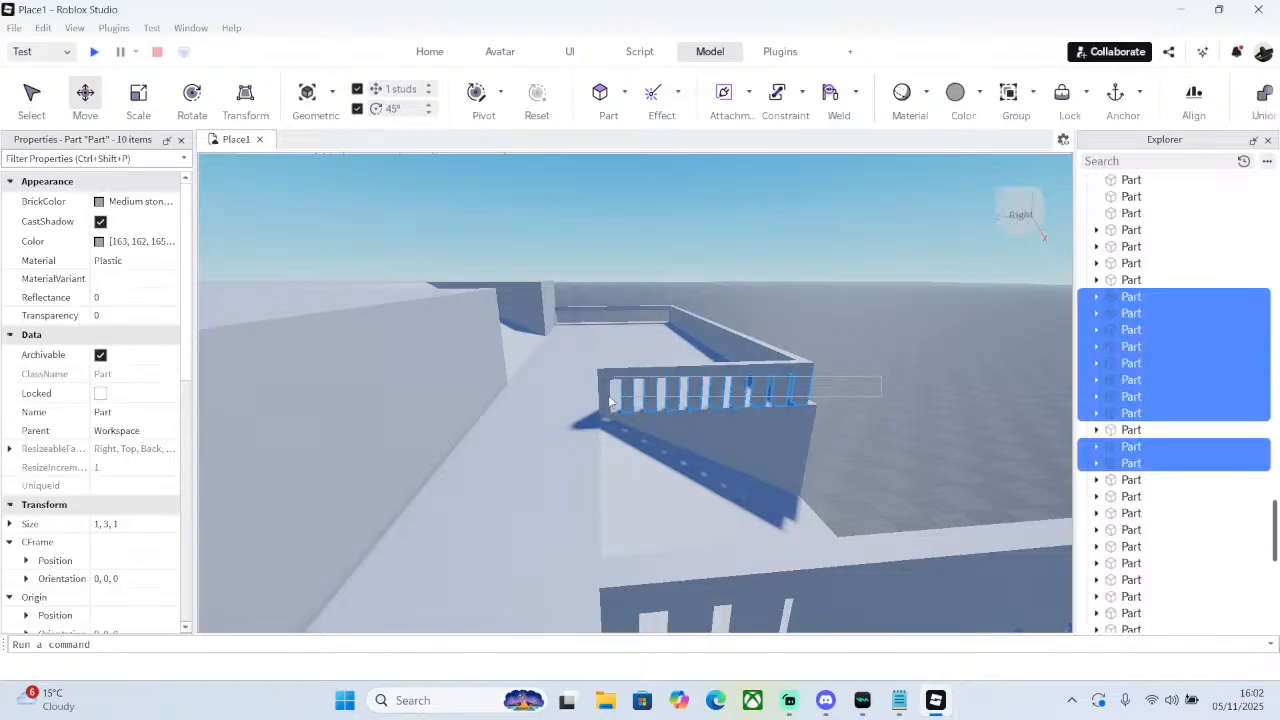
pyautogui.rightClick(765, 401)
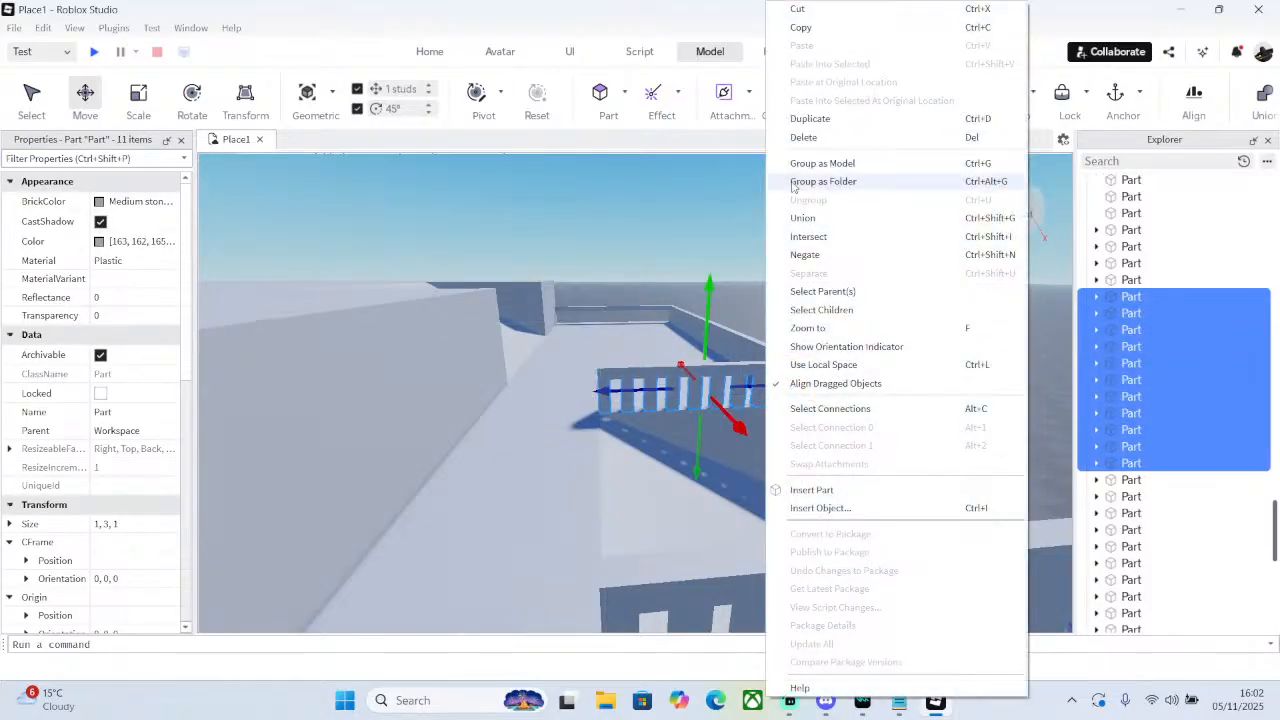
pyautogui.click(821, 122)
# - Move the baluster copies 58 studs across to the outer side railing and shift them along it toward the wall
pyautogui.press('s')
pyautogui.moveTo(728, 337); pyautogui.dragTo(727, 337, button='right')
pyautogui.press('a')
pyautogui.moveTo(727, 337); pyautogui.dragTo(648, 422)
pyautogui.moveTo(647, 421); pyautogui.dragTo(648, 422, button='right')
pyautogui.press('a')
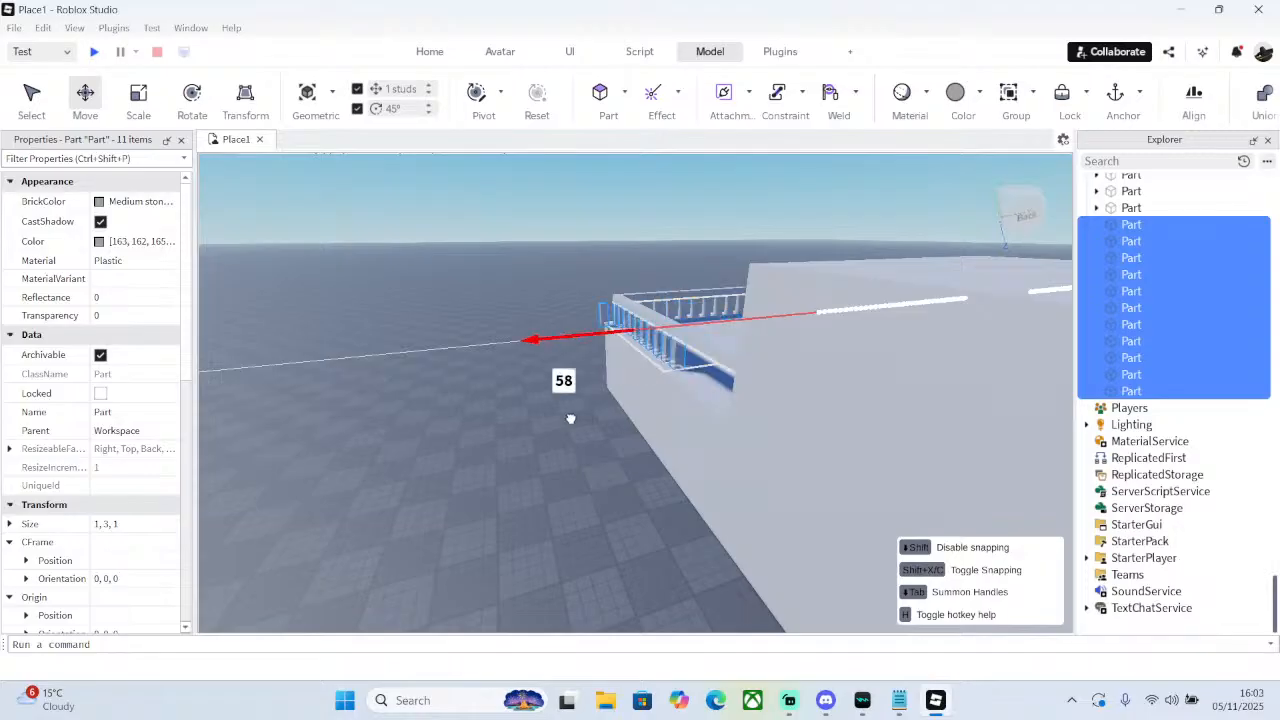
pyautogui.moveTo(570, 419); pyautogui.dragTo(571, 420)
pyautogui.press('w')
pyautogui.moveTo(572, 420); pyautogui.dragTo(665, 350, button='right')
pyautogui.press('a')
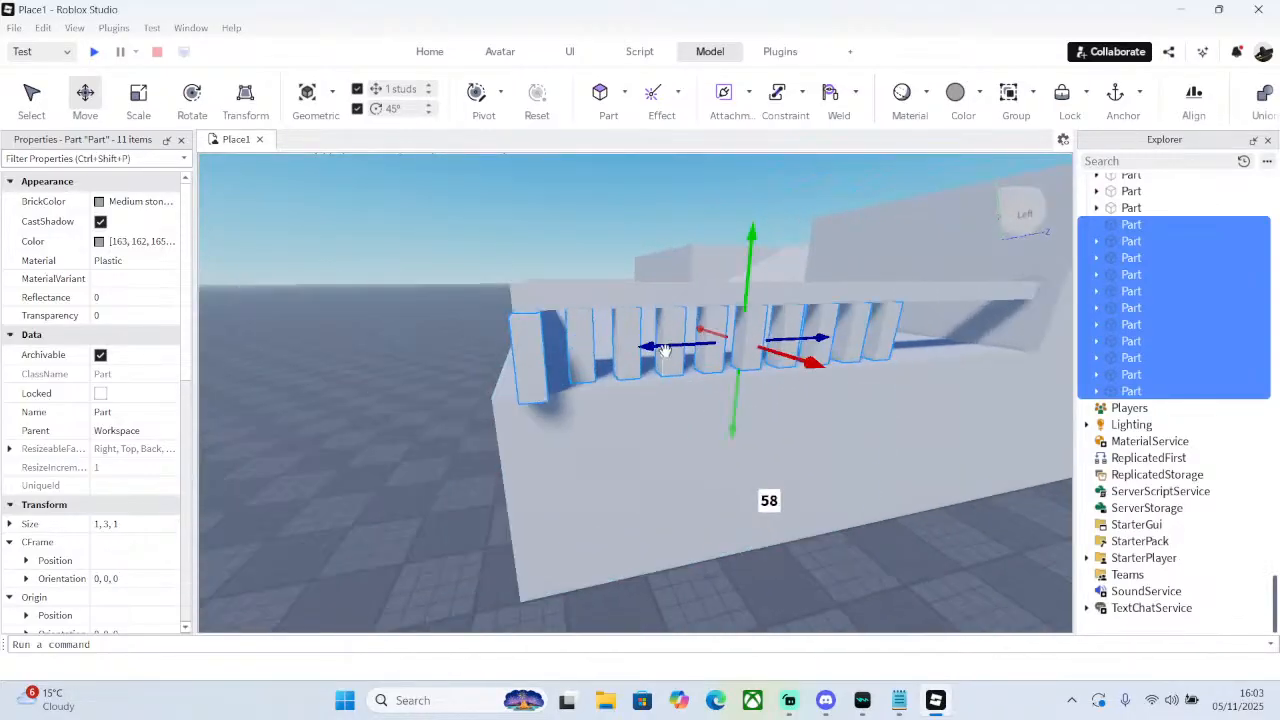
pyautogui.moveTo(665, 350); pyautogui.dragTo(686, 370)
# - Delete the stray baluster standing outside the row near the outer side railing's front corner
pyautogui.click(560, 342)
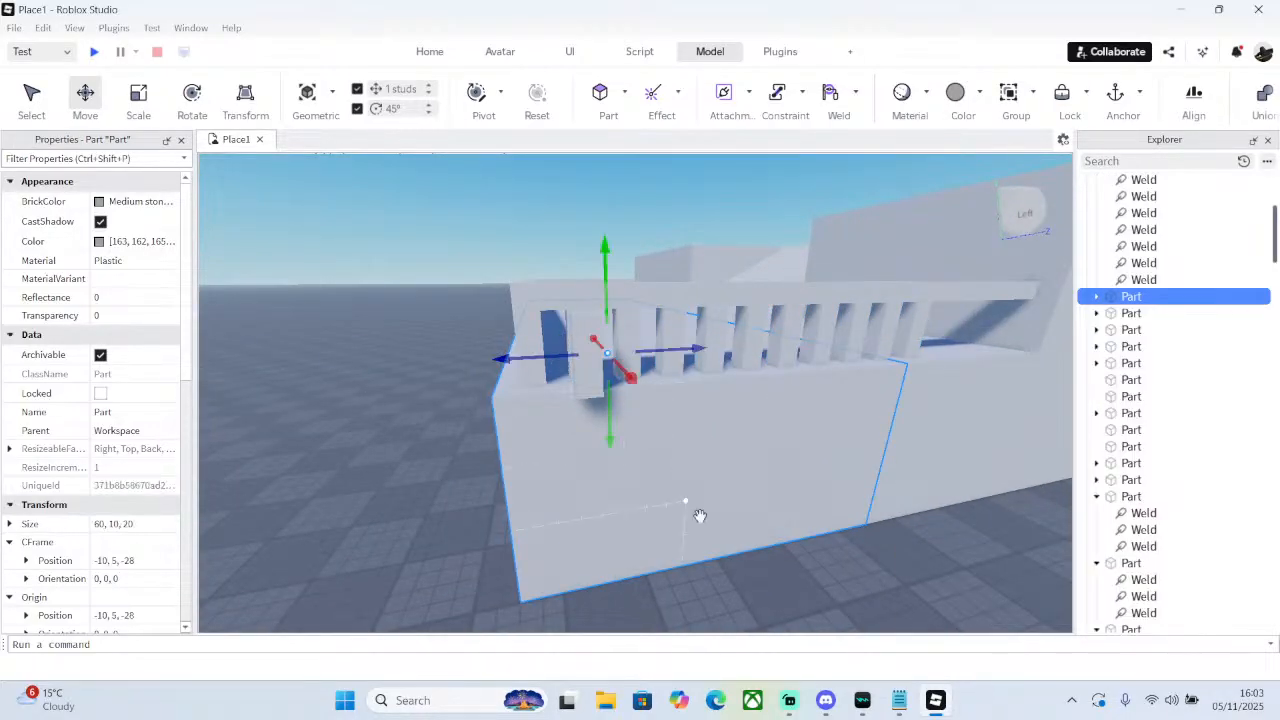
pyautogui.keyDown('ctrl'); pyautogui.click(700, 516); pyautogui.keyUp('ctrl')
pyautogui.click(590, 352)
pyautogui.press('Delete')
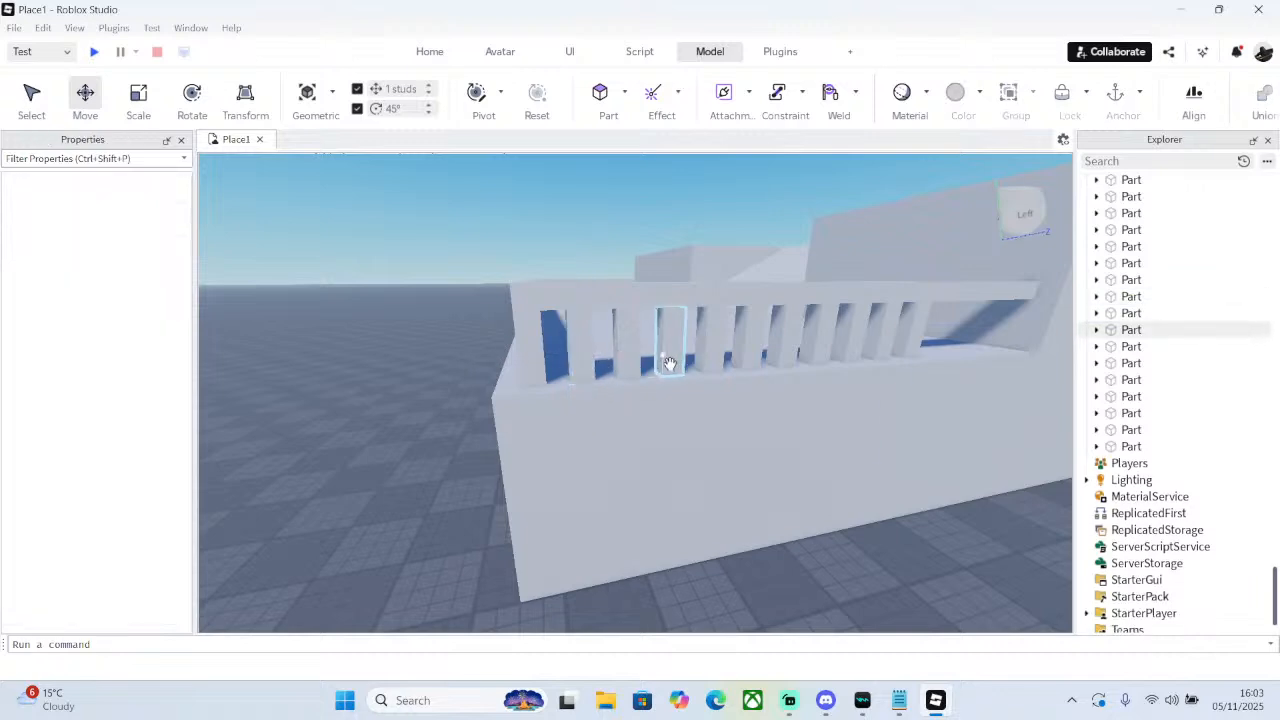
# - Extend the outer side railing with two copies of its end baluster, each placed 2 studs further toward the wall
pyautogui.moveTo(670, 363); pyautogui.dragTo(667, 364, button='right')
pyautogui.press('d')
pyautogui.click(627, 328)
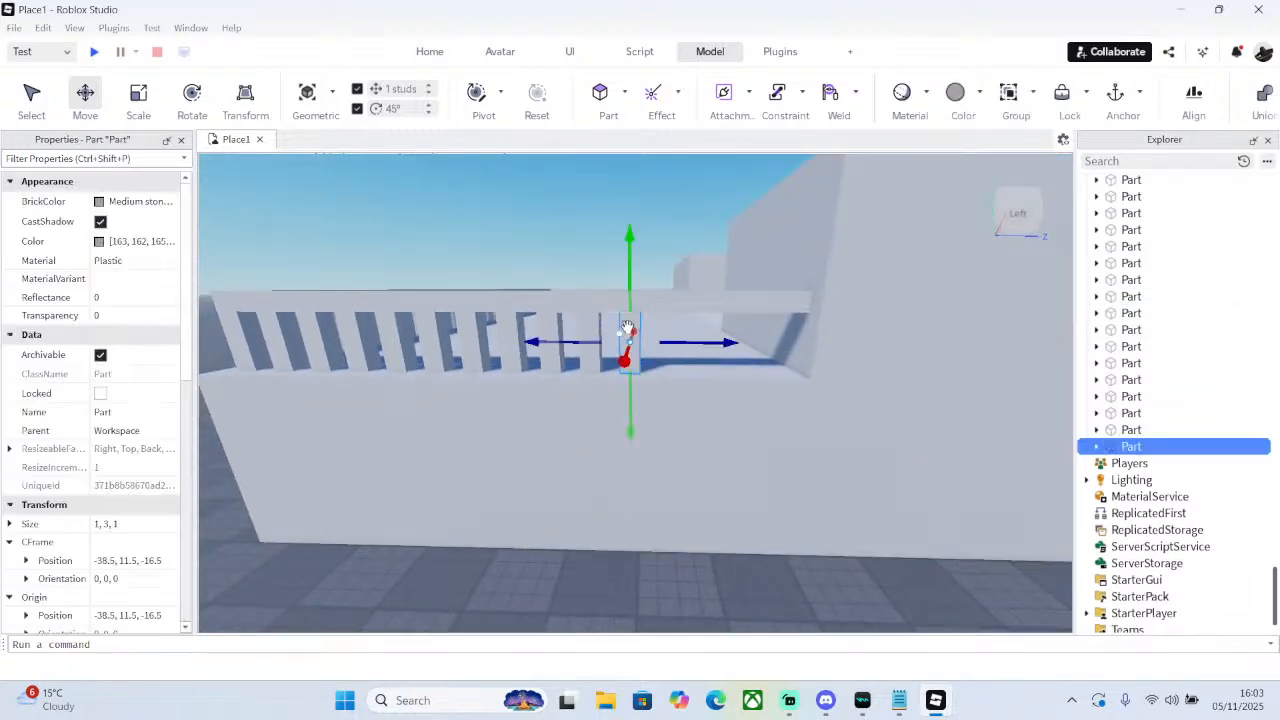
pyautogui.rightClick(627, 328)
pyautogui.click(683, 124)
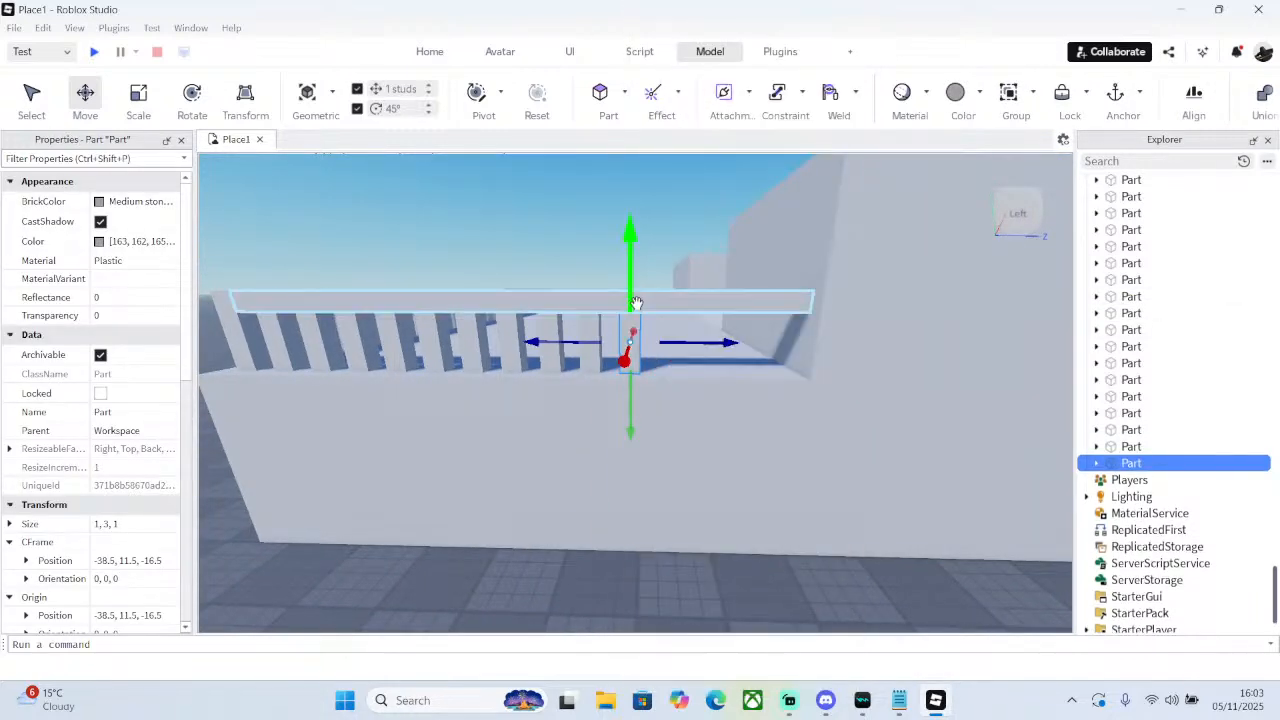
pyautogui.moveTo(682, 346); pyautogui.dragTo(755, 345)
pyautogui.rightClick(674, 350)
pyautogui.click(742, 125)
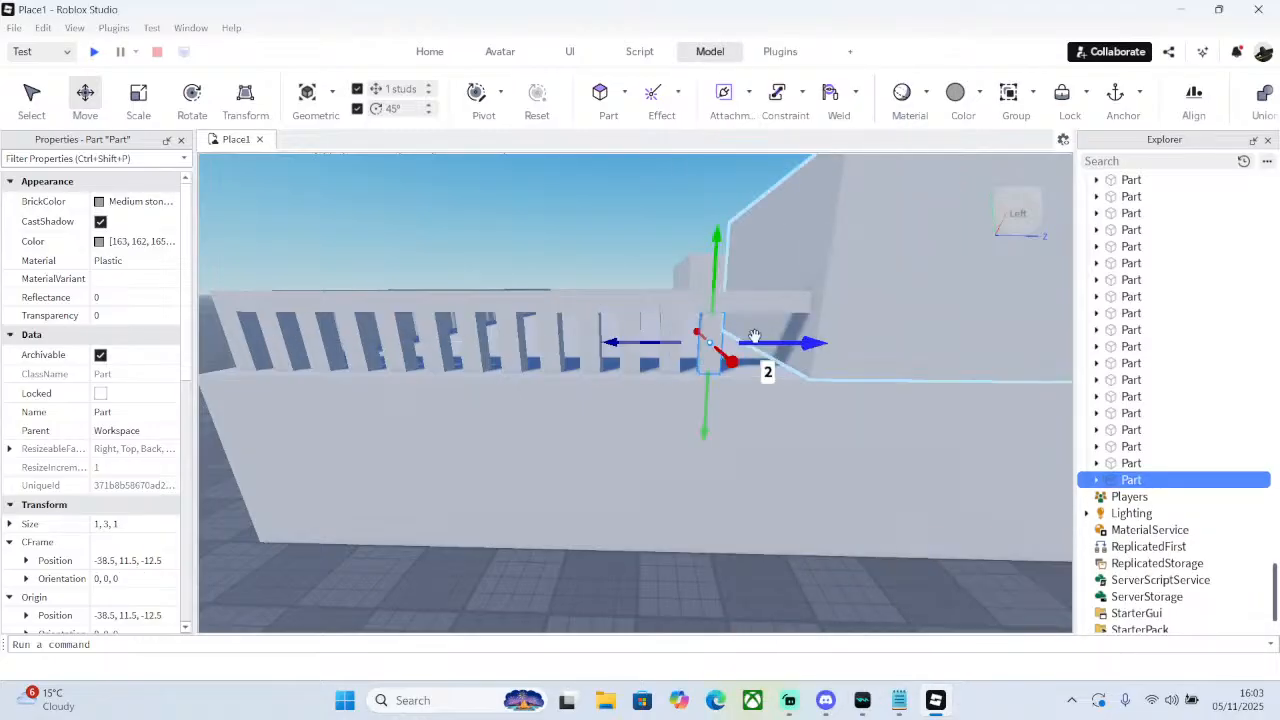
# - Fill the rest of the outer side railing up to the wall with two more baluster copies at the same 2-stud spacing
pyautogui.rightClick(719, 345)
pyautogui.click(762, 120)
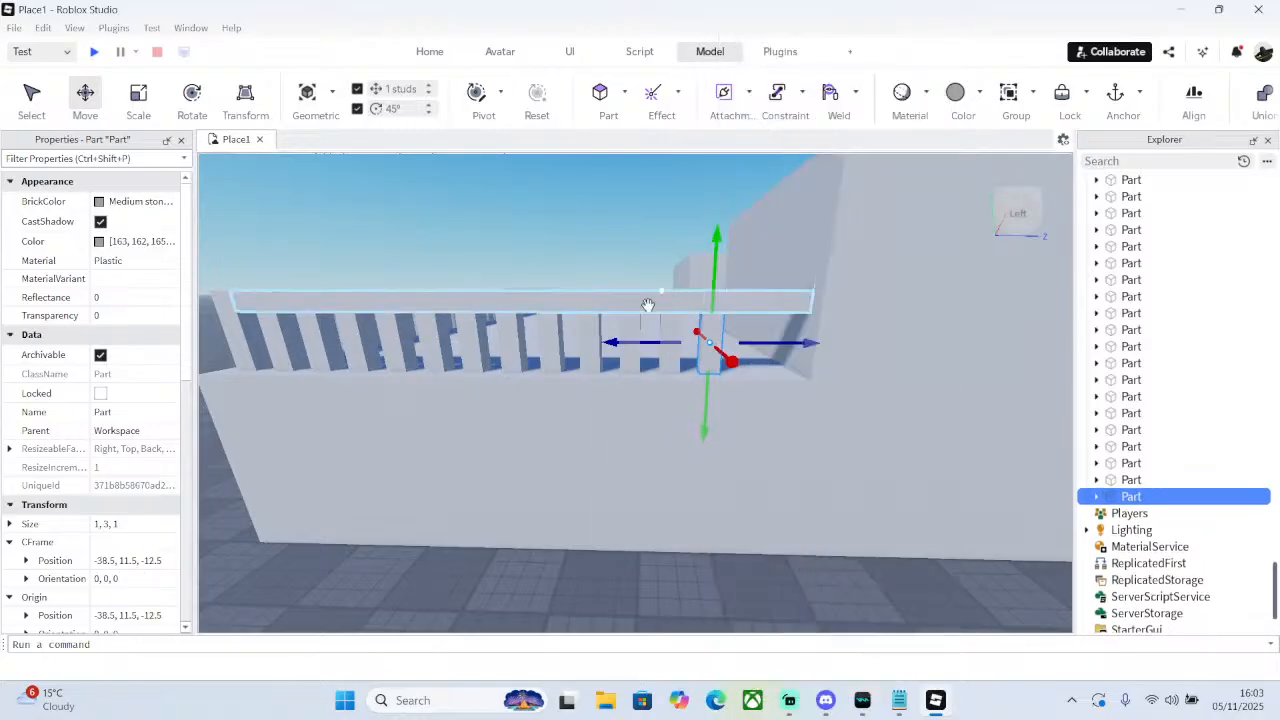
pyautogui.moveTo(628, 342); pyautogui.dragTo(670, 344)
pyautogui.rightClick(760, 370)
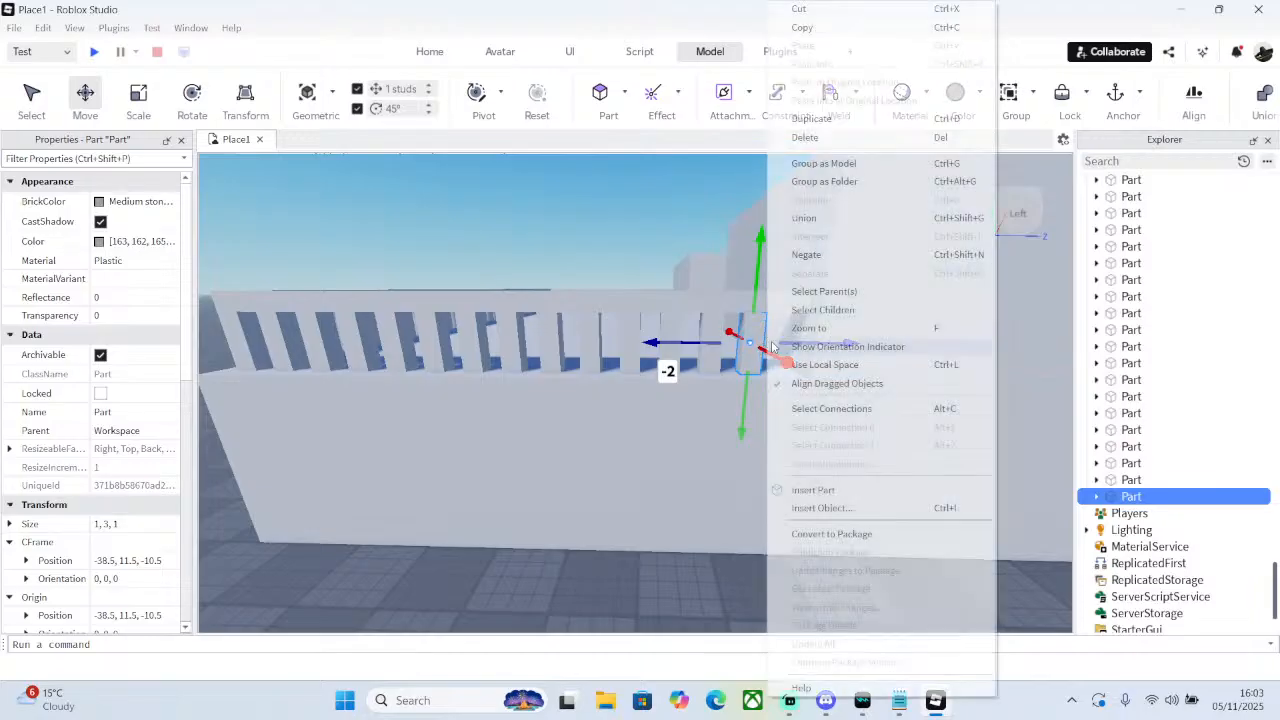
pyautogui.click(806, 119)
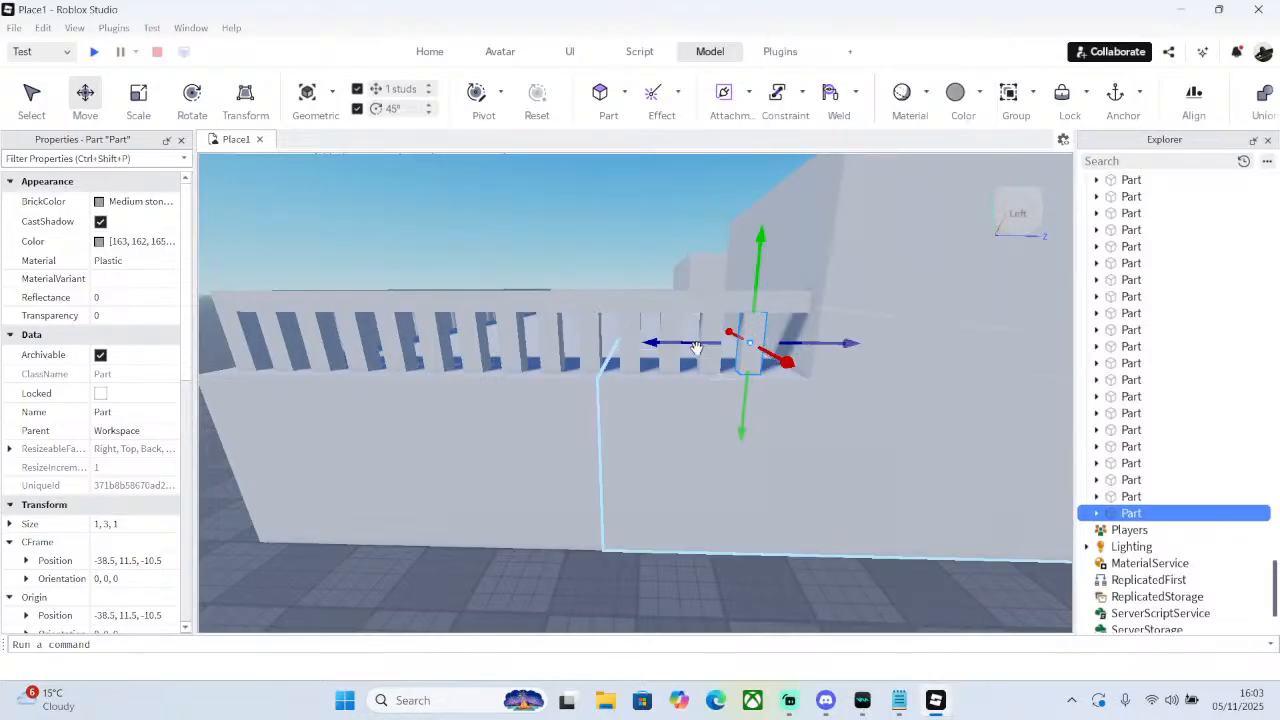
pyautogui.moveTo(696, 347); pyautogui.dragTo(734, 340)
pyautogui.click(652, 213)
# - Start a playtest and walk the character over the ramps and platforms to examine the railings
pyautogui.scroll(-10, 653, 232)
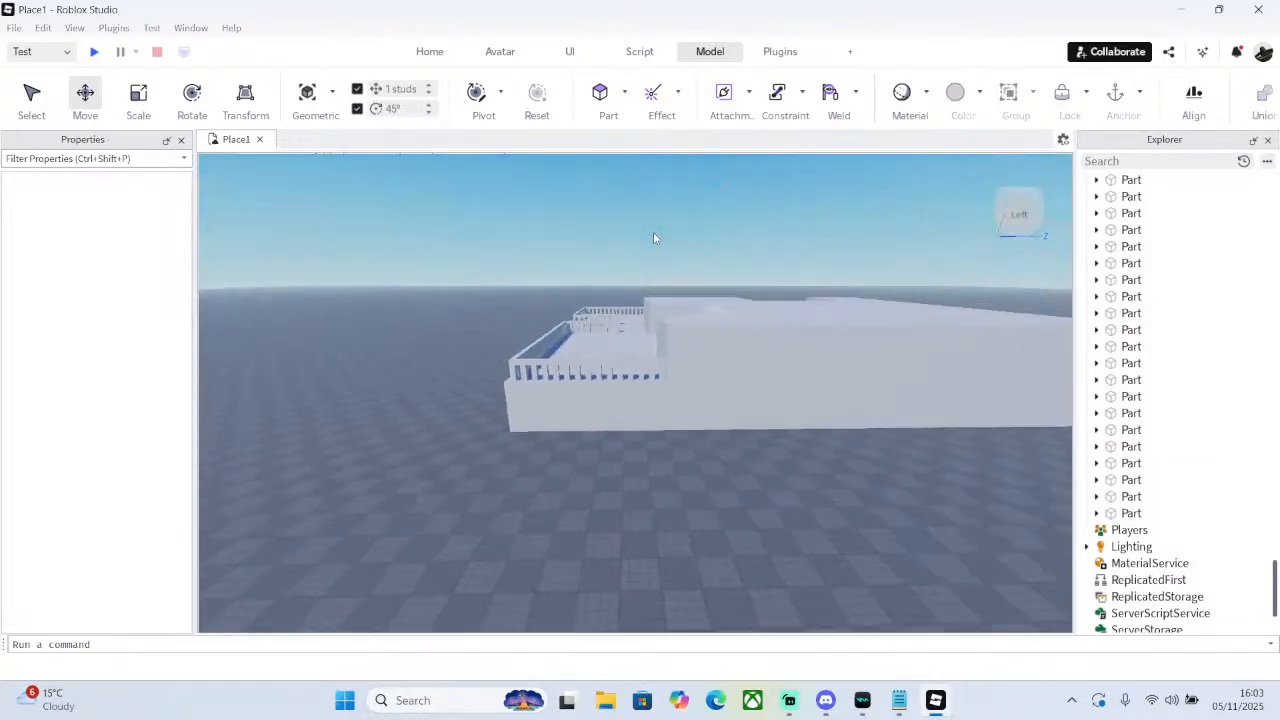
pyautogui.moveTo(653, 232); pyautogui.dragTo(653, 238, button='right')
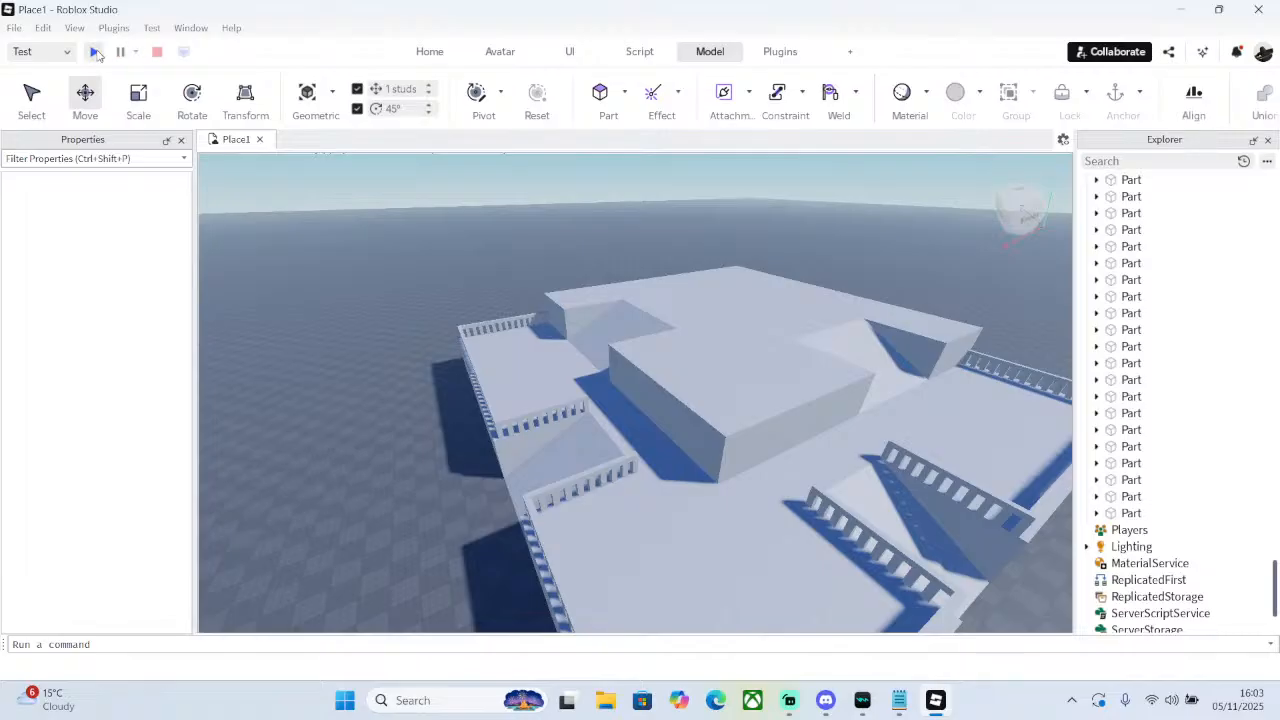
pyautogui.click(94, 52)
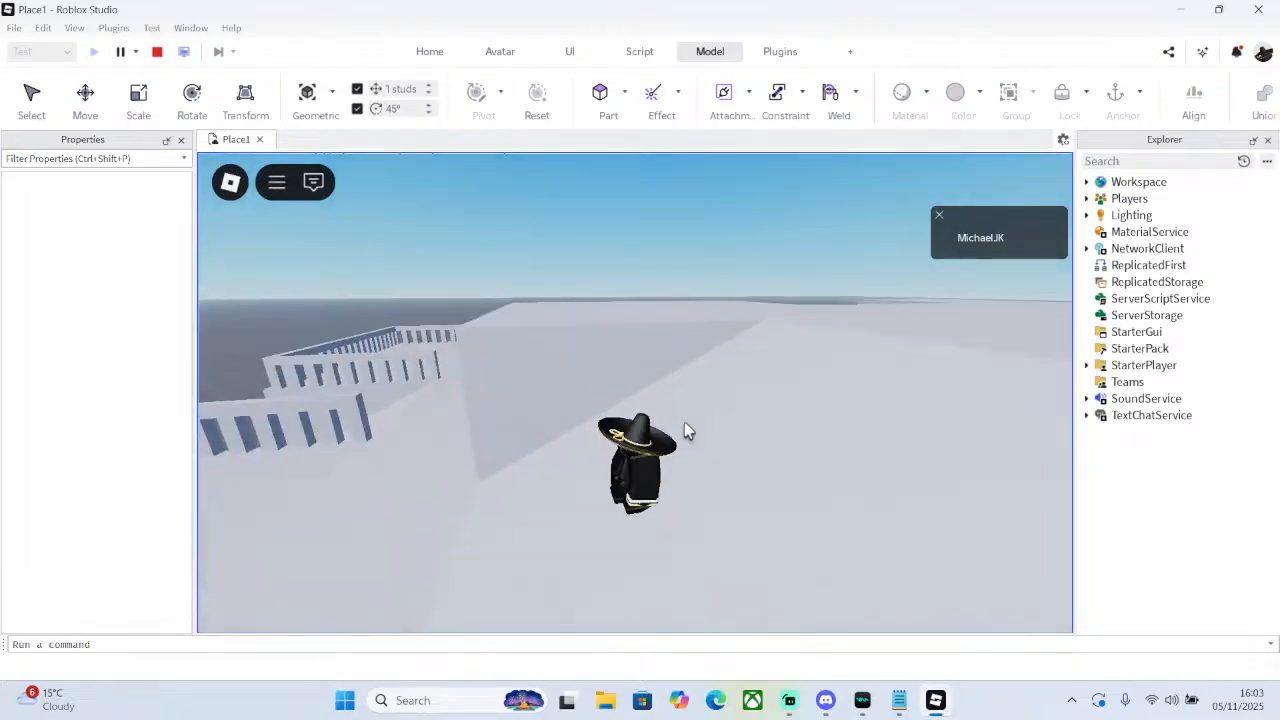
pyautogui.press('w')
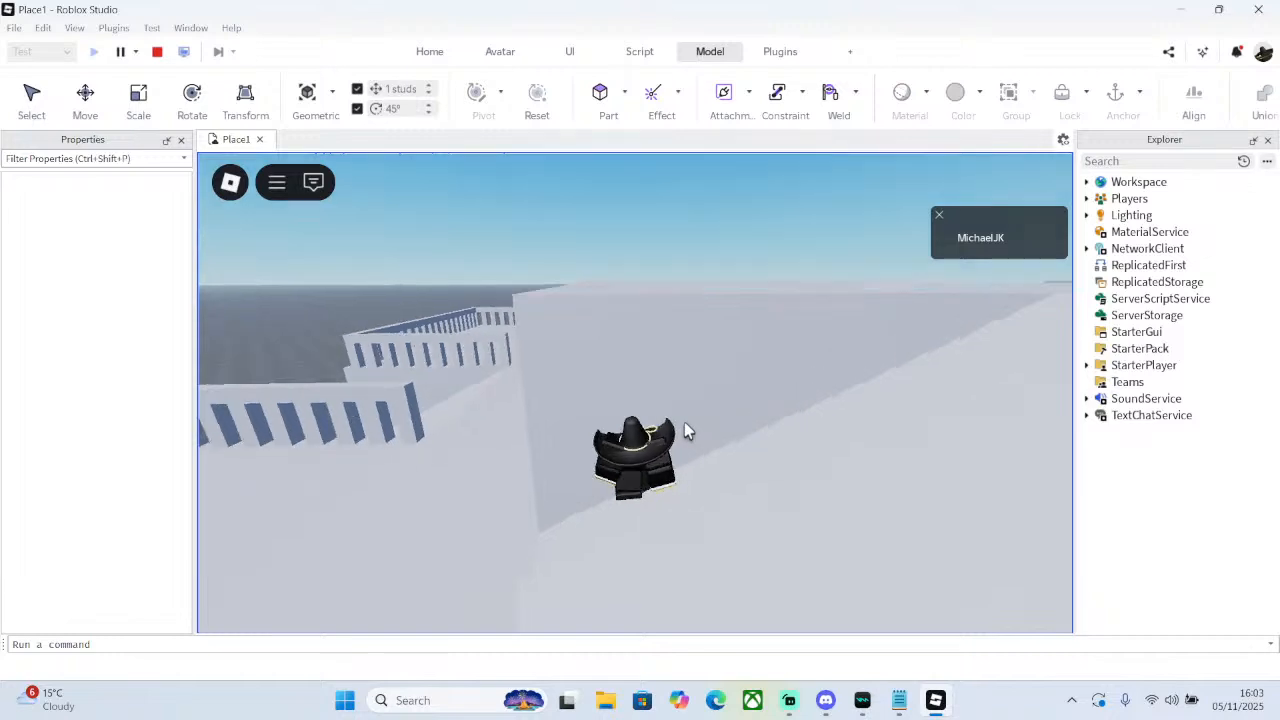
pyautogui.press('a')
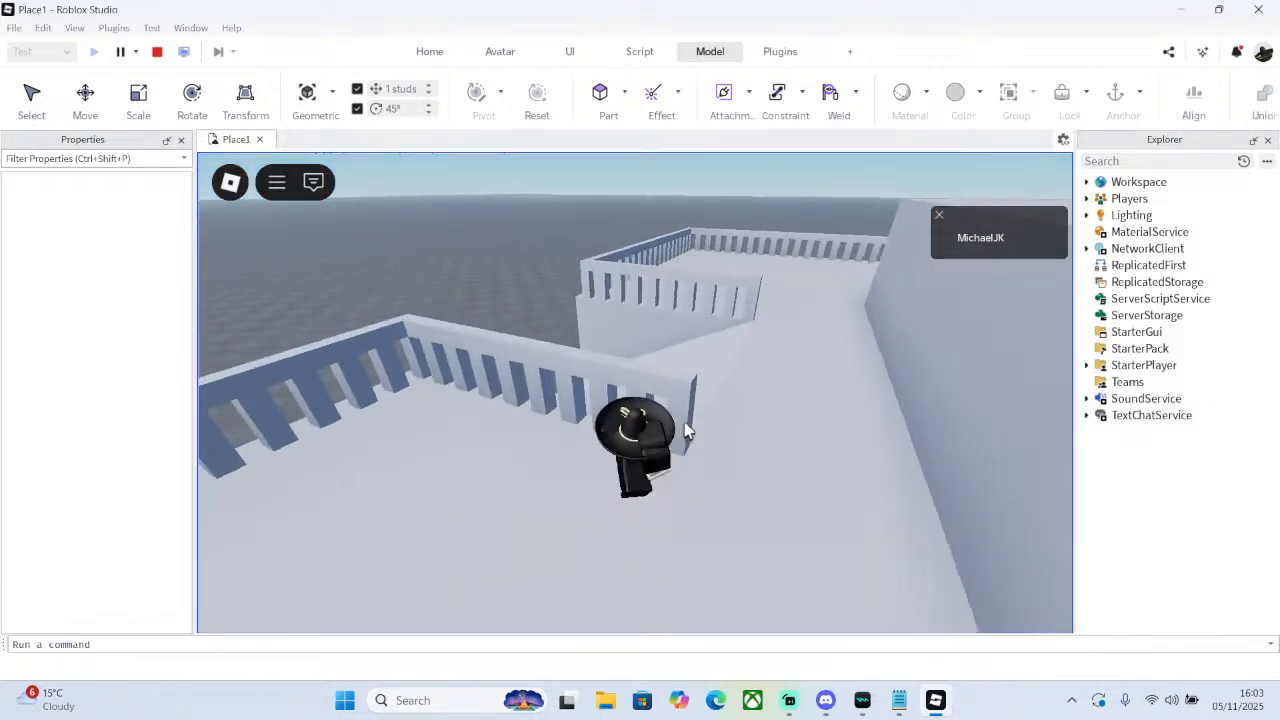
pyautogui.press('Left')
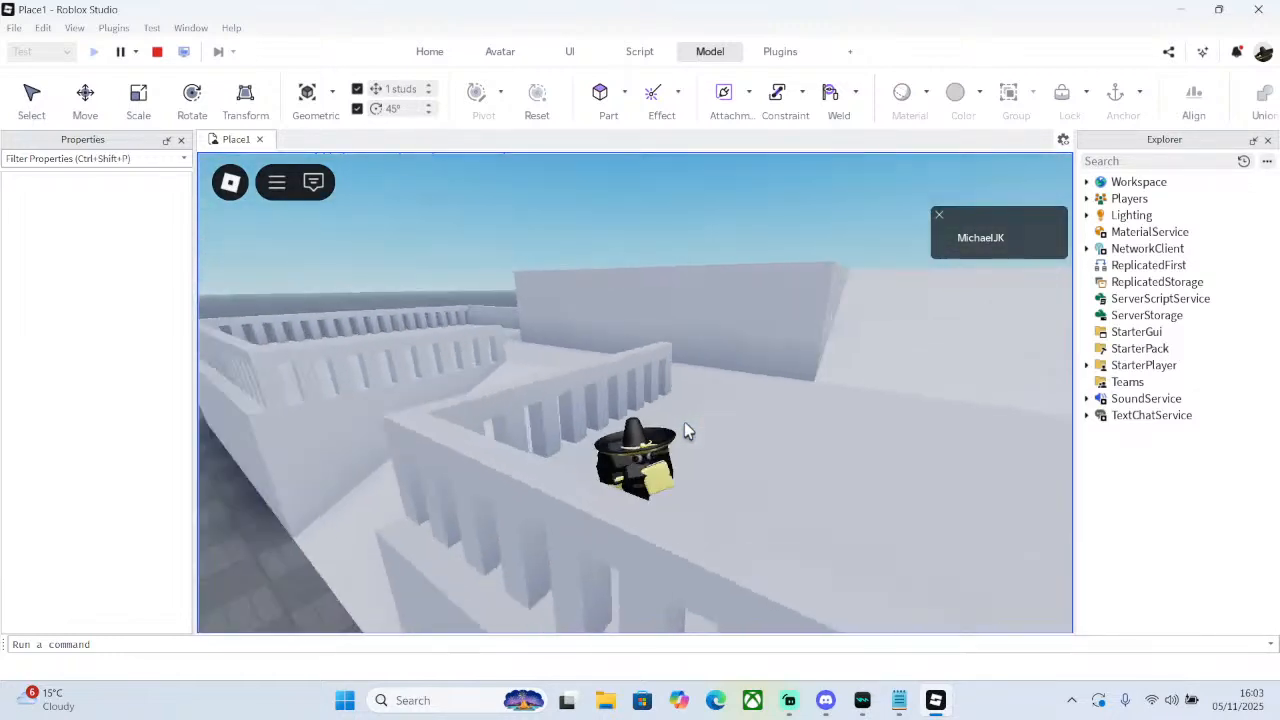
pyautogui.press('Left')
pyautogui.press('space')
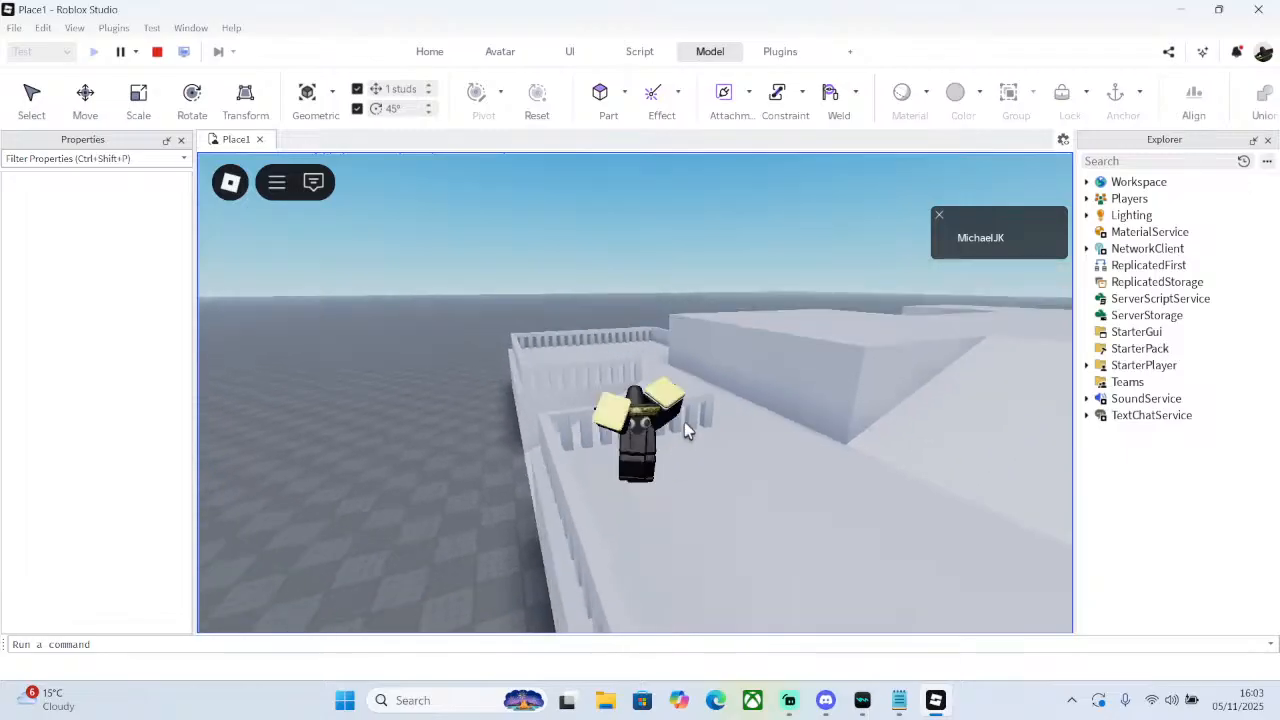
pyautogui.press('Left')
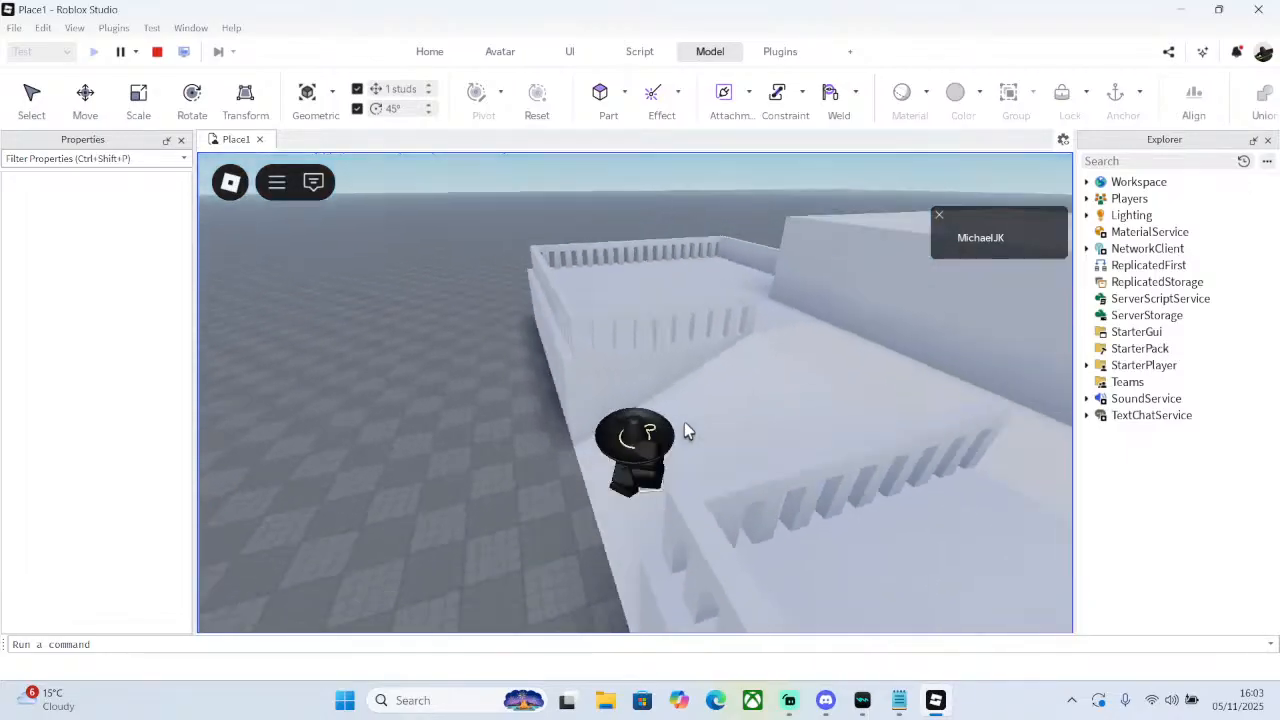
pyautogui.press('Left')
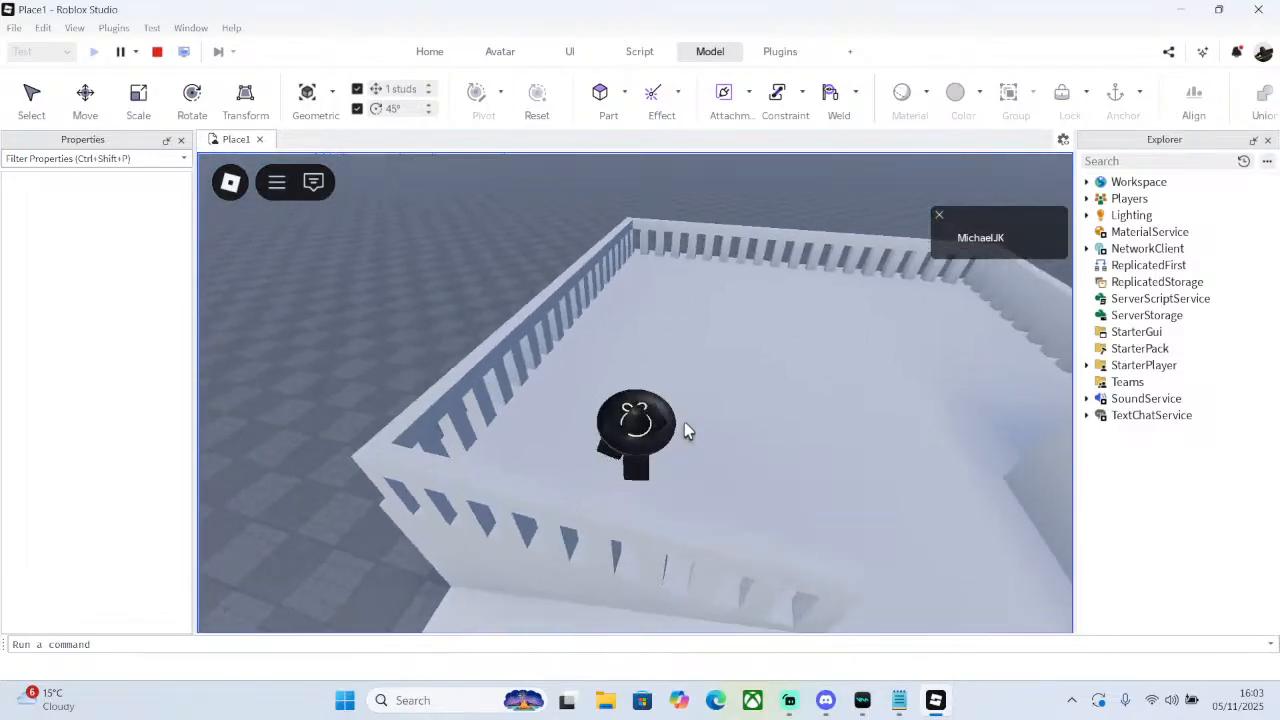
pyautogui.press('Left')
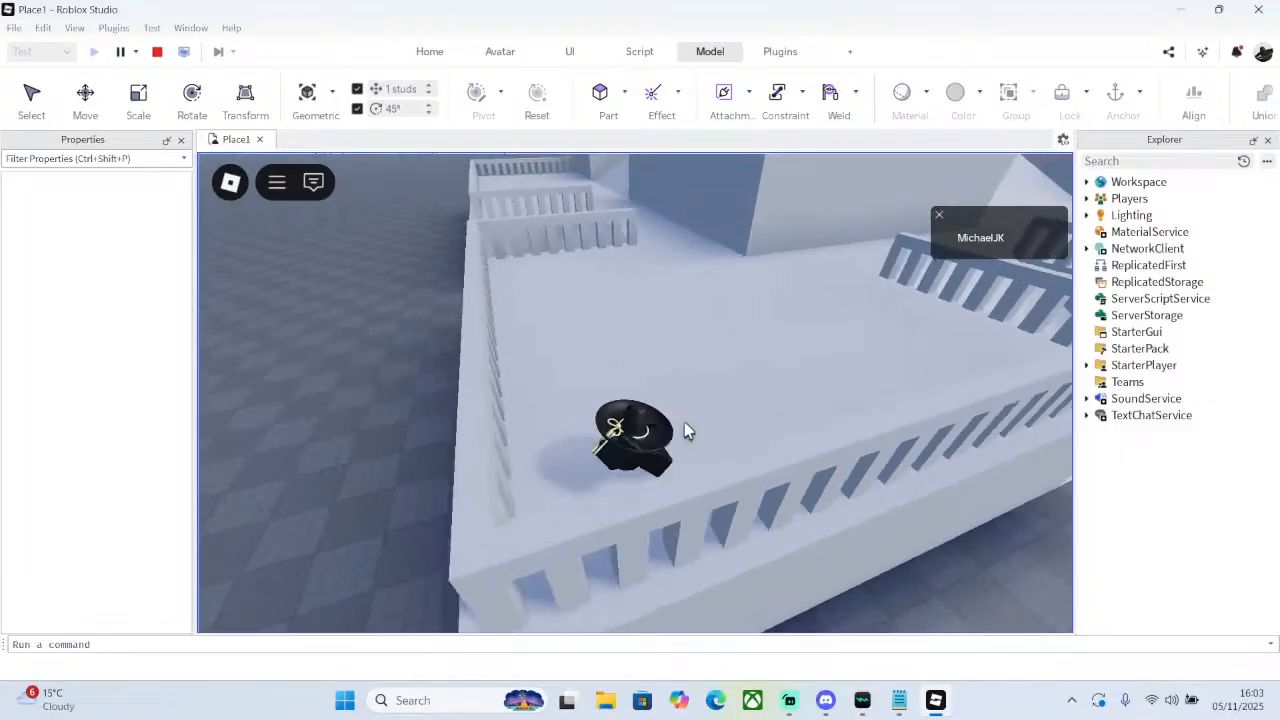
# - Walk and jump the character along the railing at the platform's corner to examine the baluster spacing there
pyautogui.press('w')
pyautogui.press('Left')
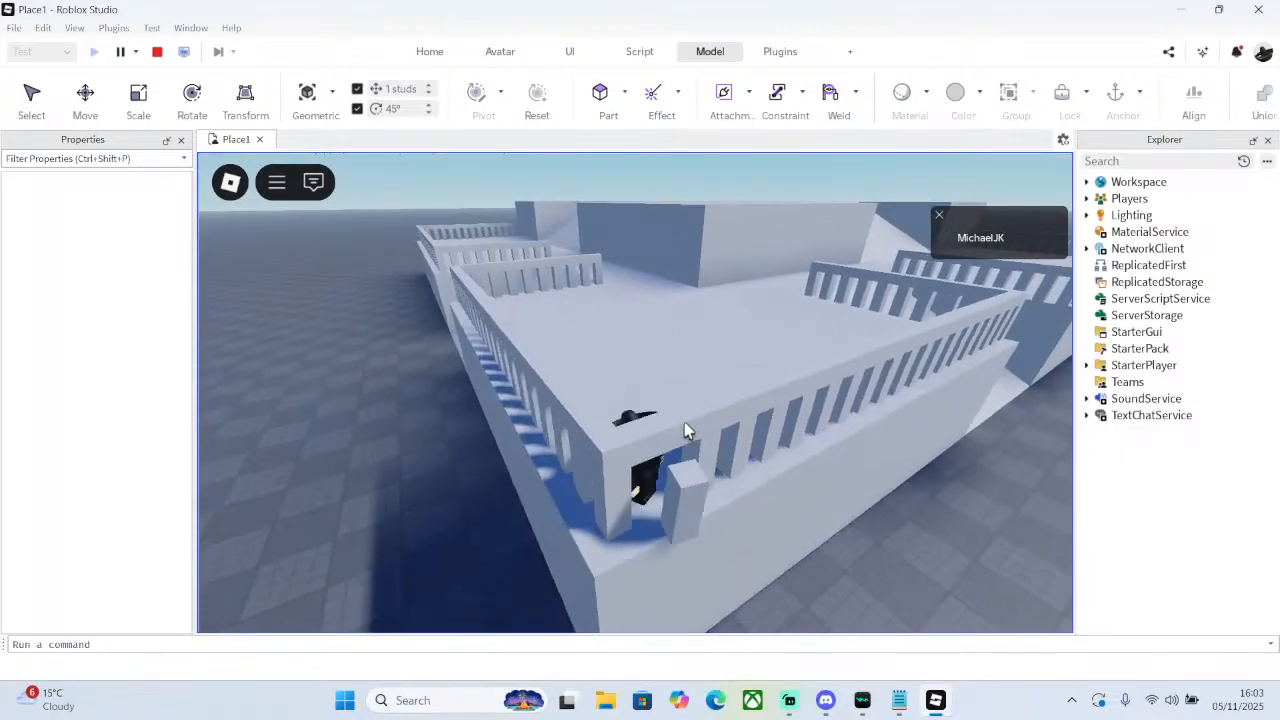
pyautogui.press('space')
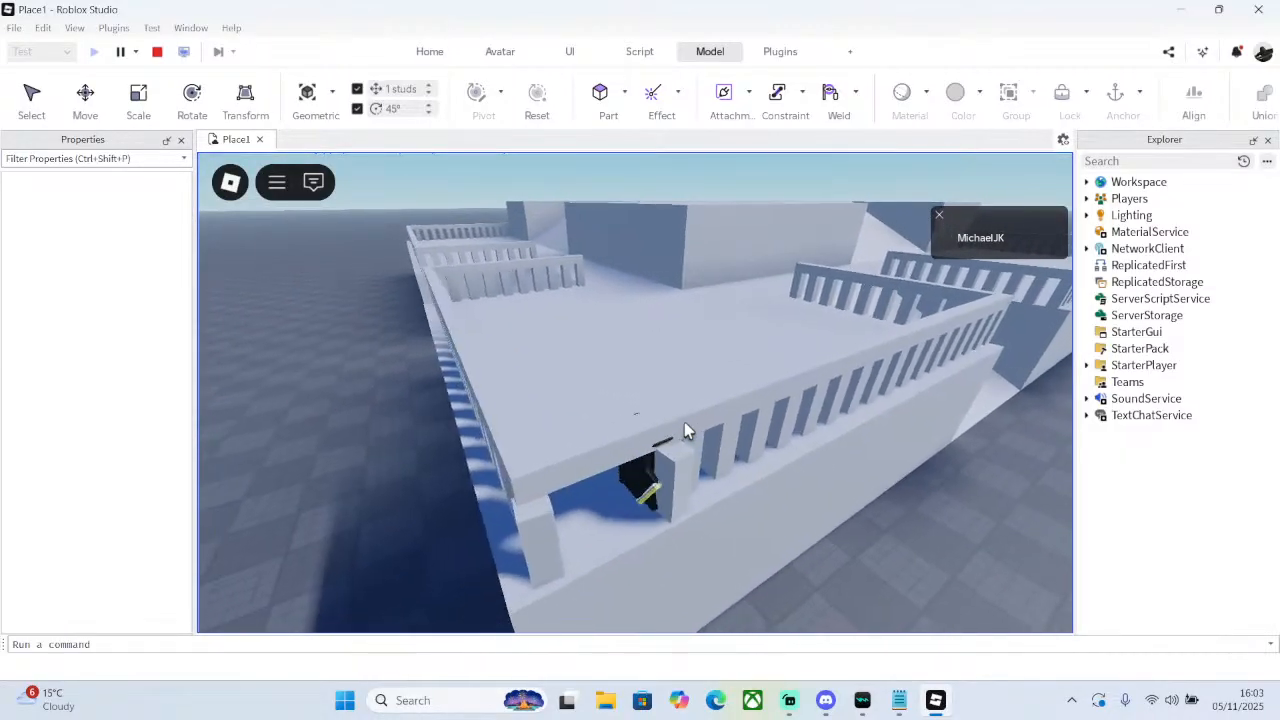
pyautogui.press('space')
pyautogui.press('Left')
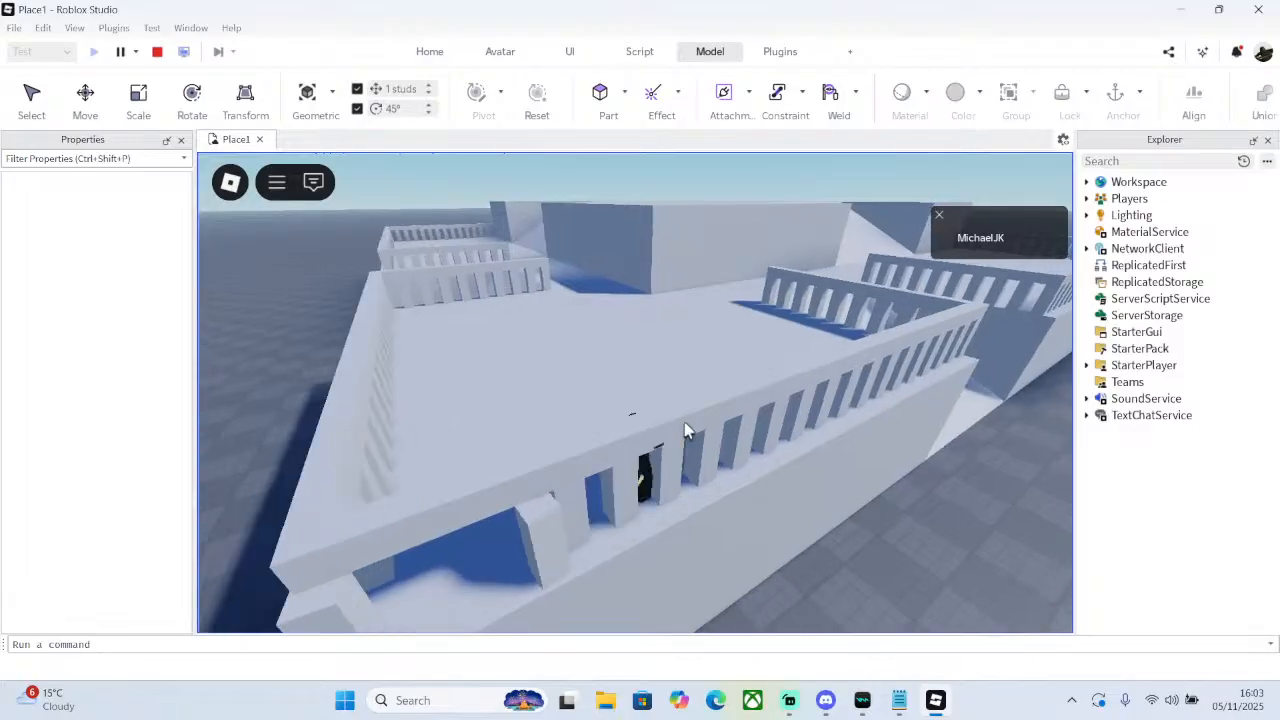
pyautogui.press('space')
pyautogui.press('space')
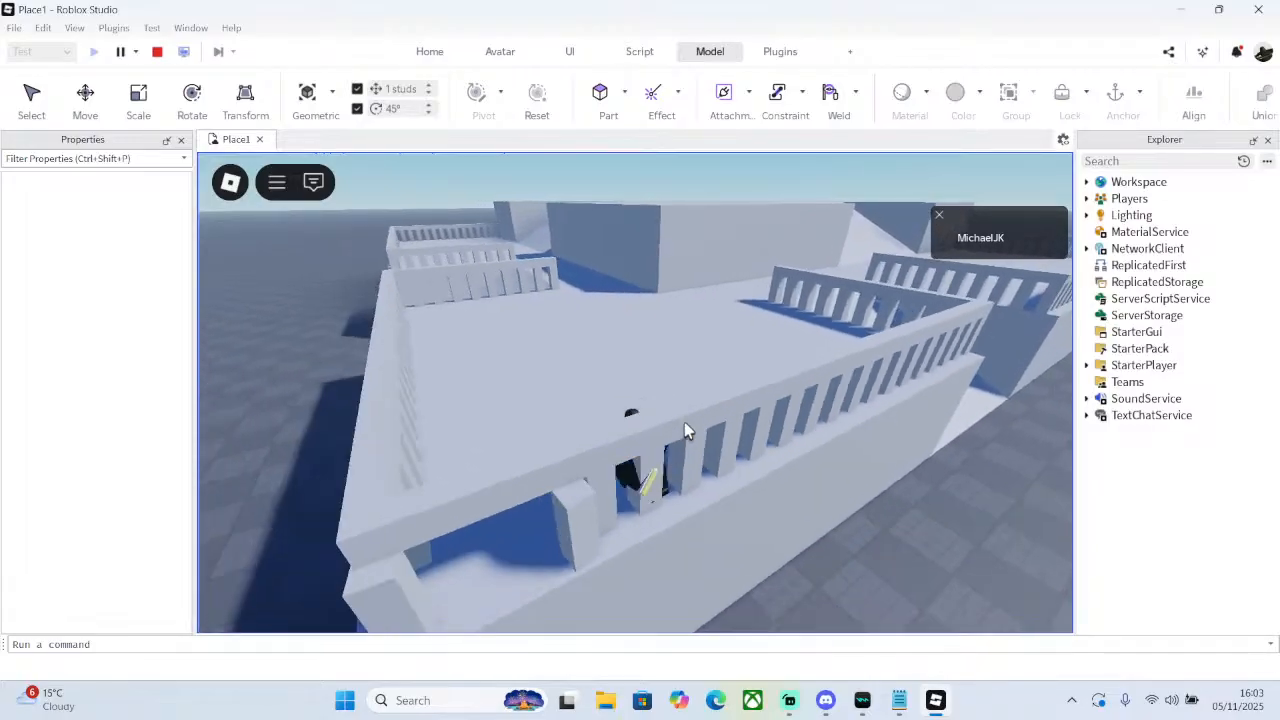
pyautogui.press('Left')
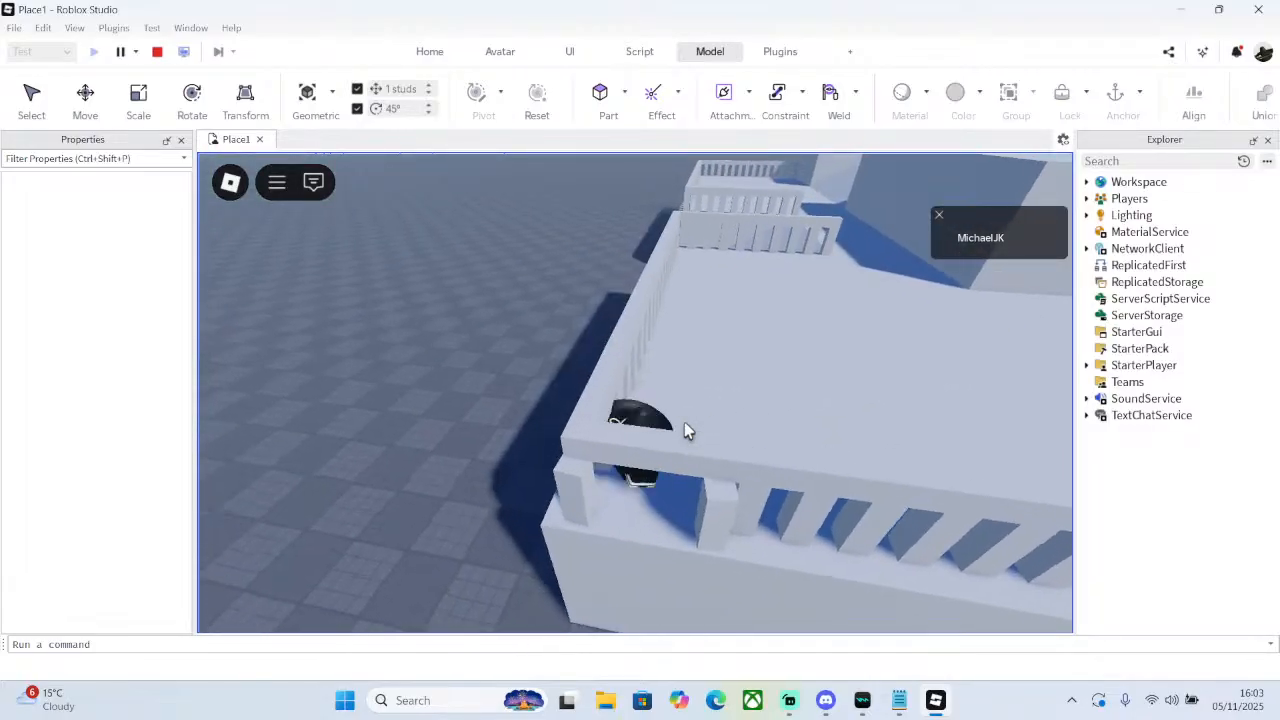
# - End the playtest, then select all parts of the platform structure and anchor them
pyautogui.press('space')
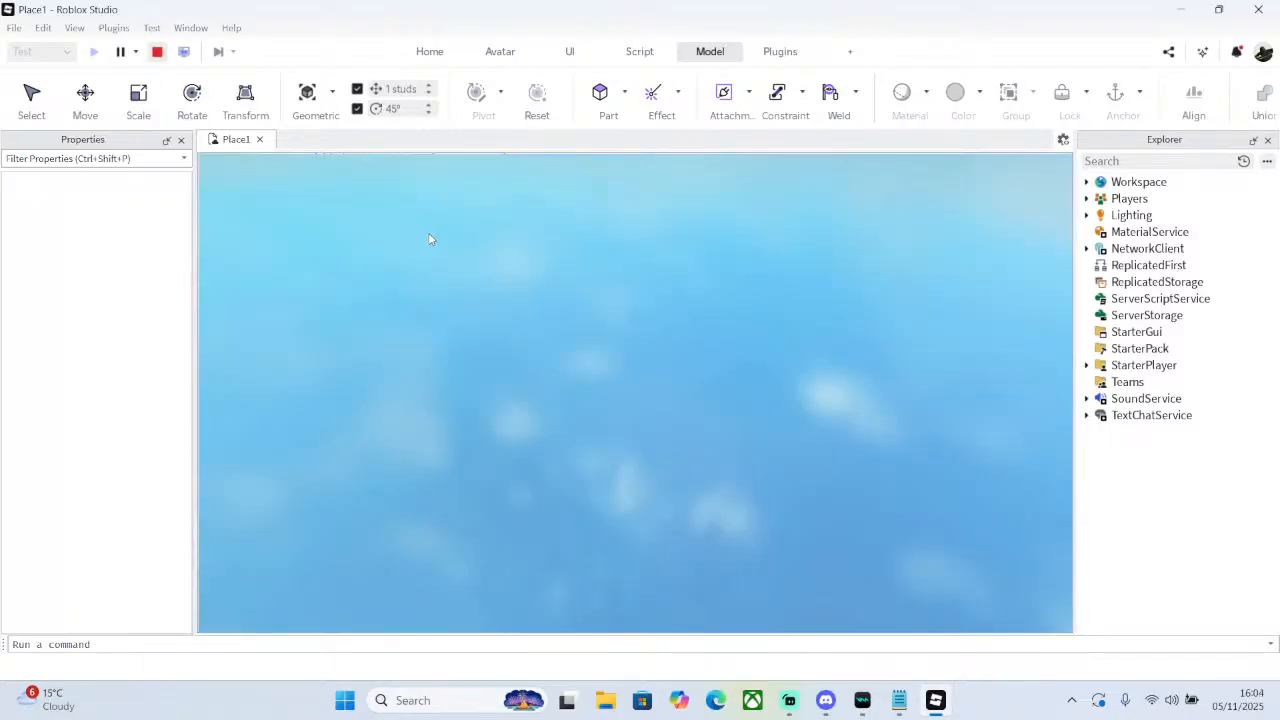
pyautogui.hotkey('shift', 'F5')
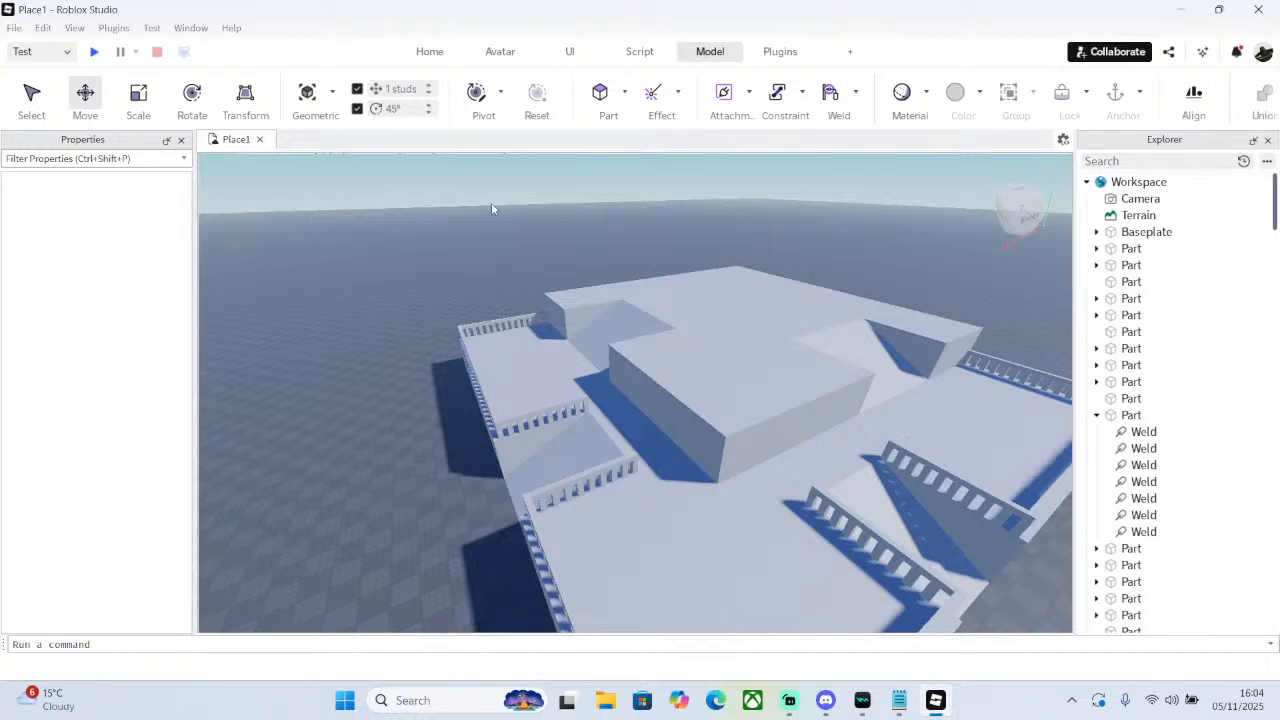
pyautogui.scroll(-8, 512, 241)
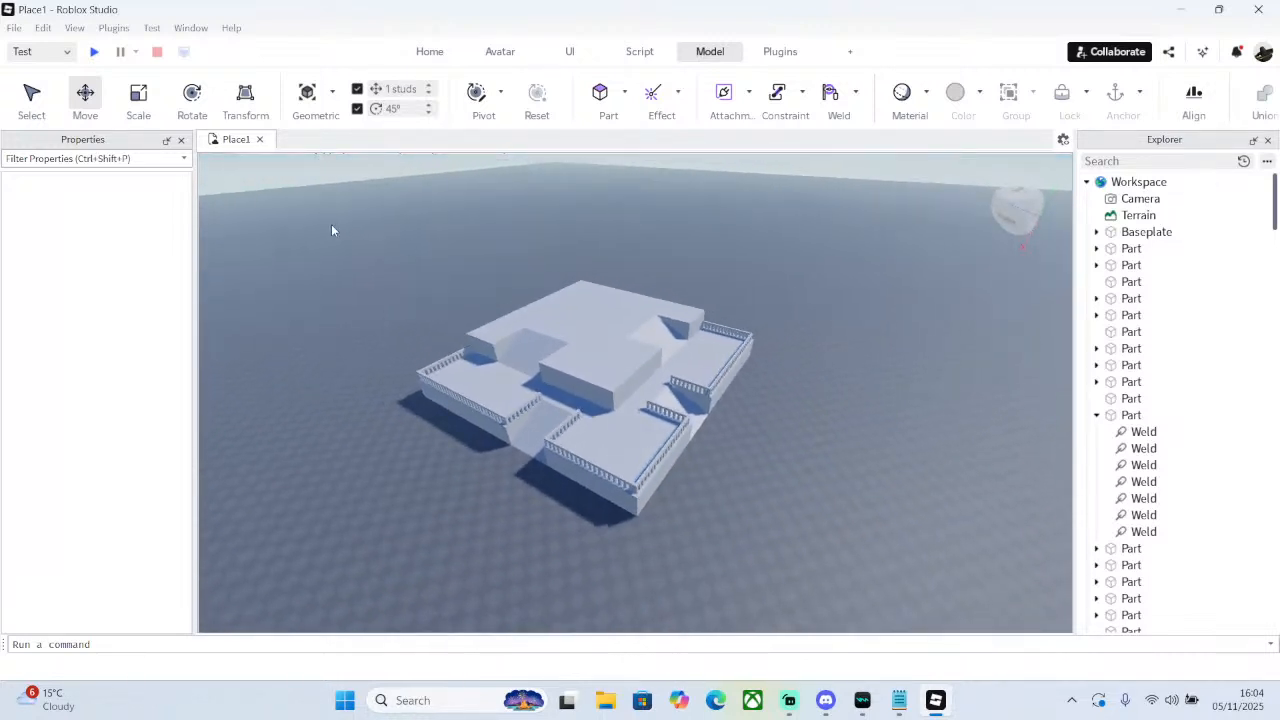
pyautogui.moveTo(330, 220); pyautogui.dragTo(812, 530)
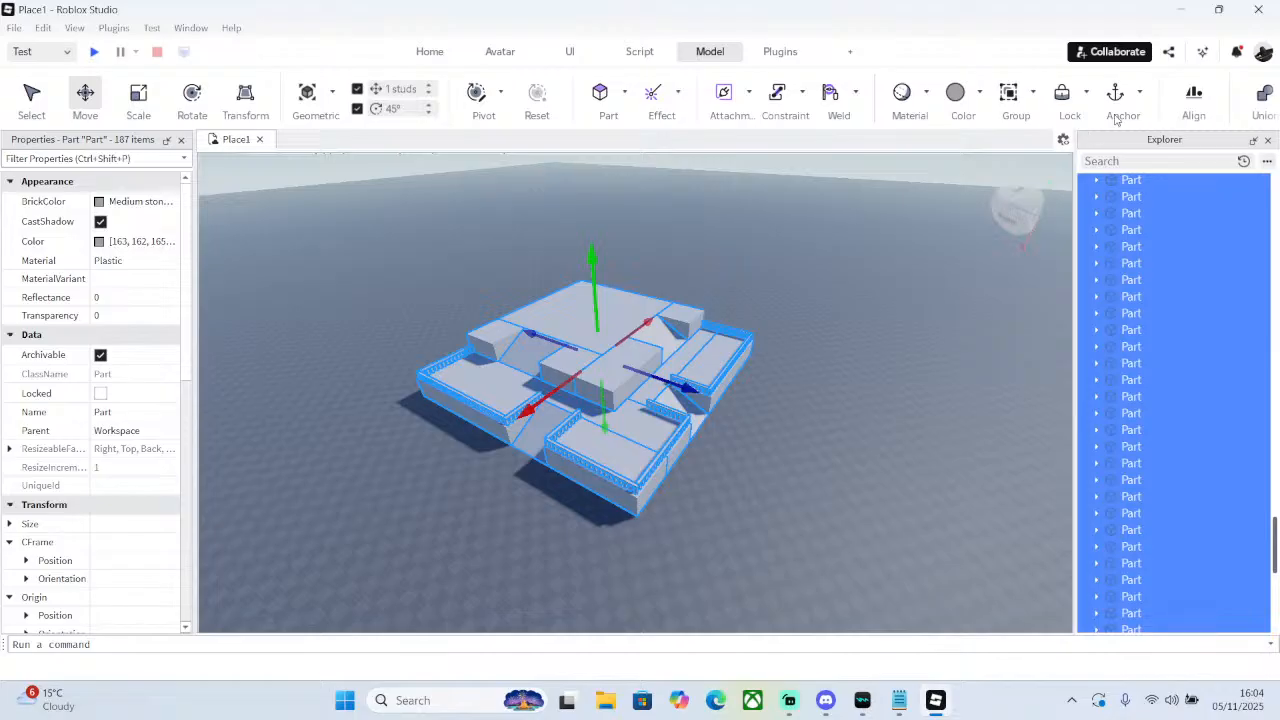
pyautogui.click(877, 349)
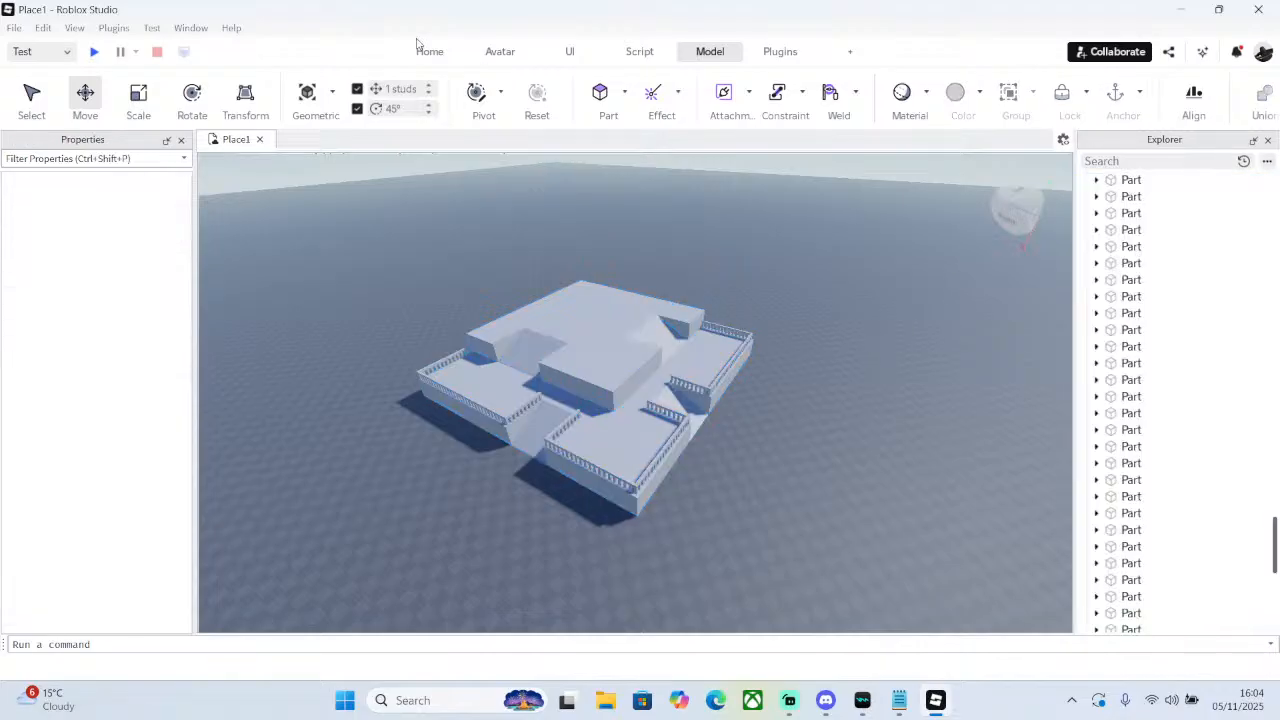
pyautogui.click(1108, 256)
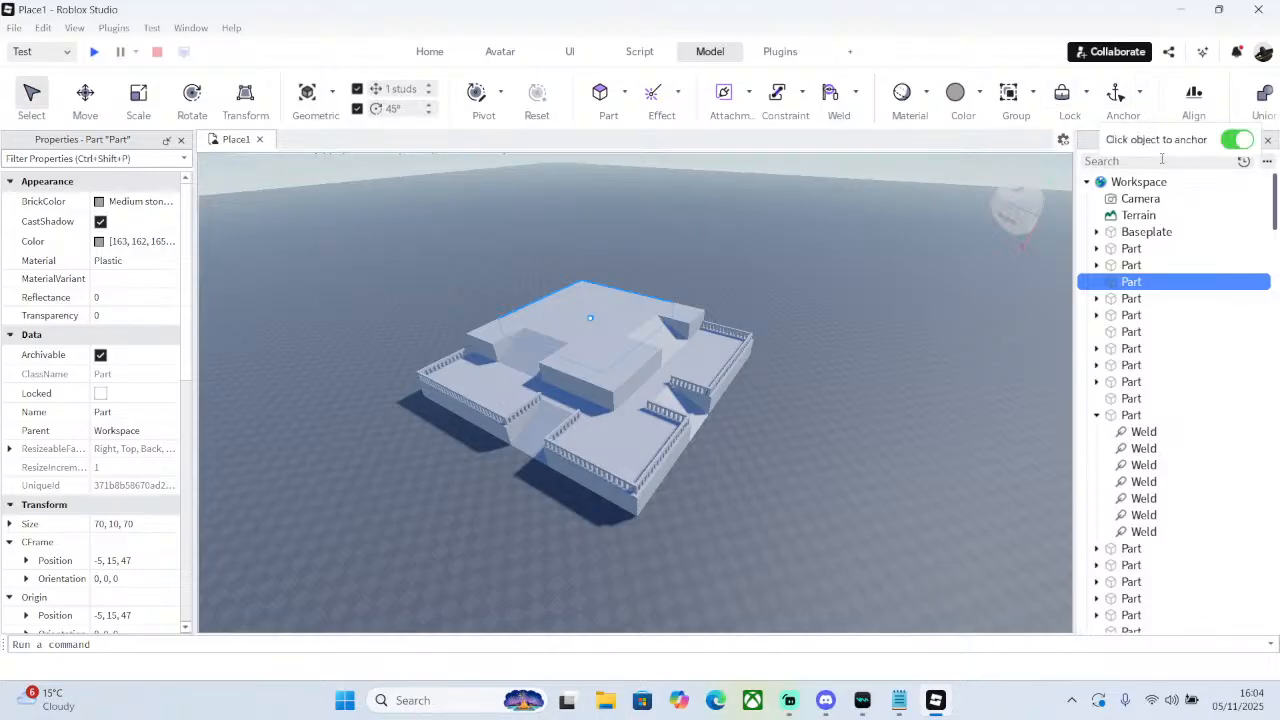
pyautogui.click(1050, 163)
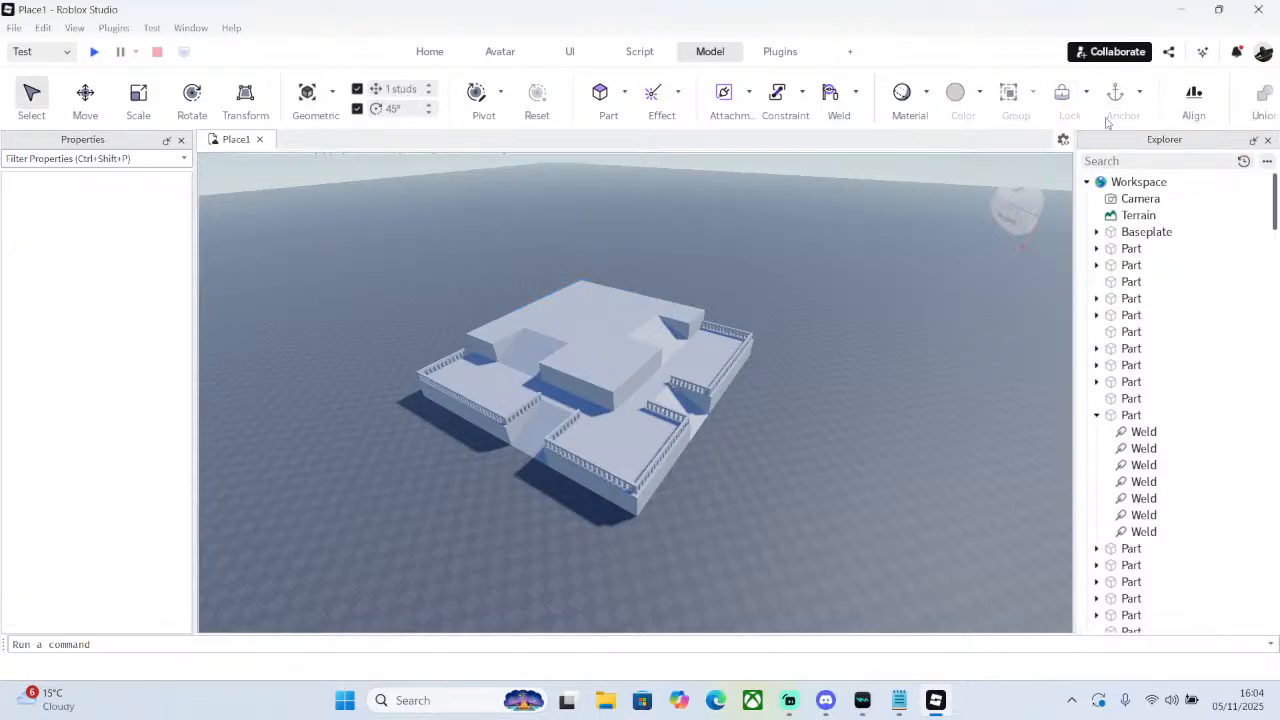
pyautogui.moveTo(349, 218); pyautogui.dragTo(830, 520)
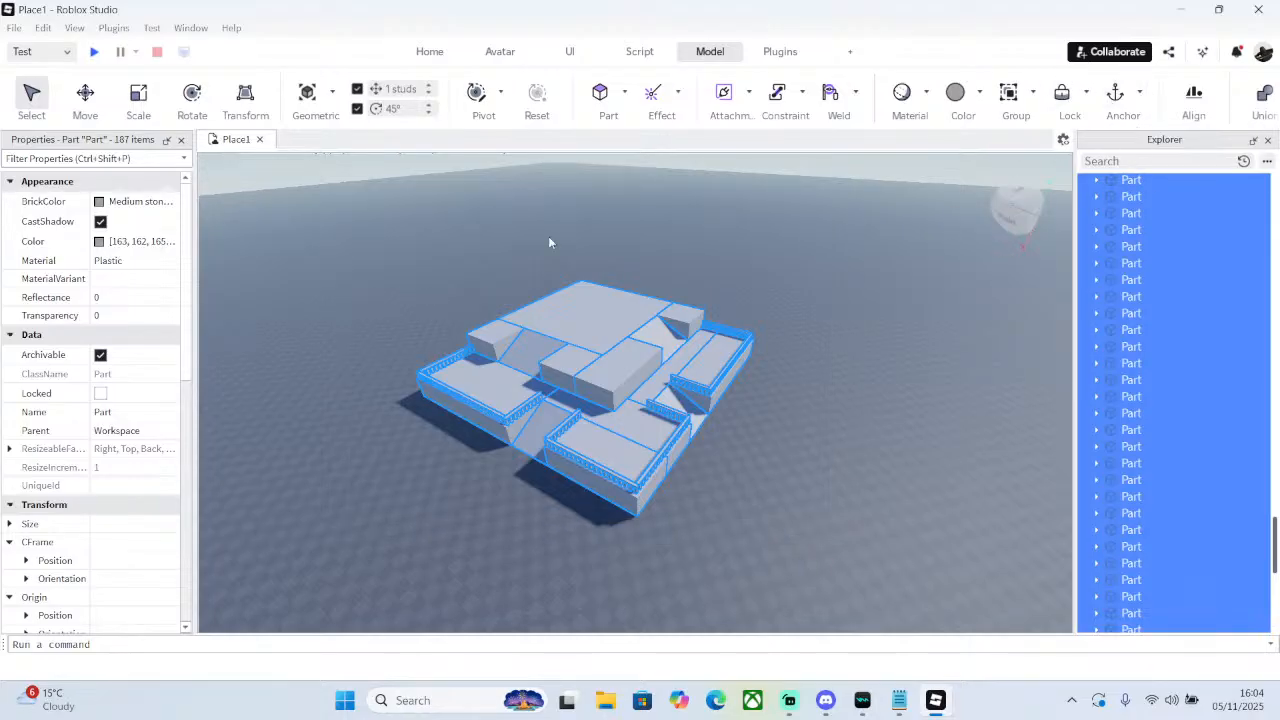
# - Playtest the map again and examine the balusters at the terrace's corner, then end the test
pyautogui.click(95, 52)
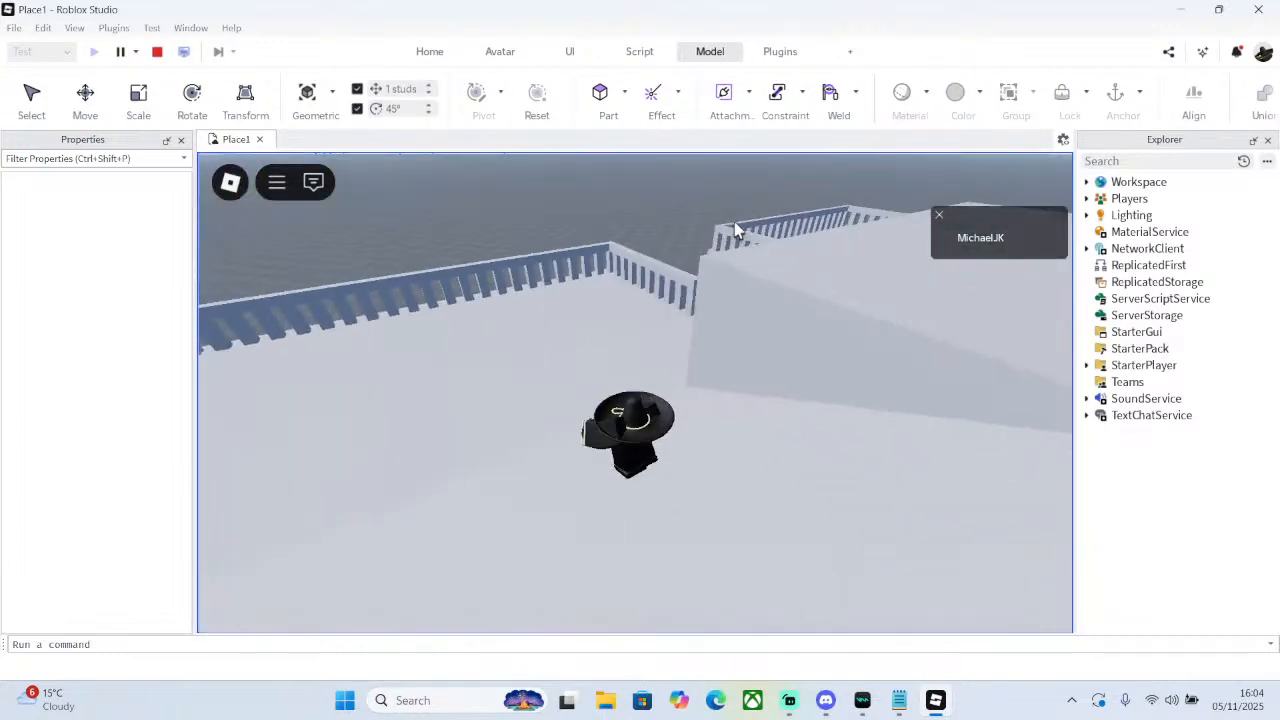
pyautogui.moveTo(734, 228); pyautogui.dragTo(734, 229, button='right')
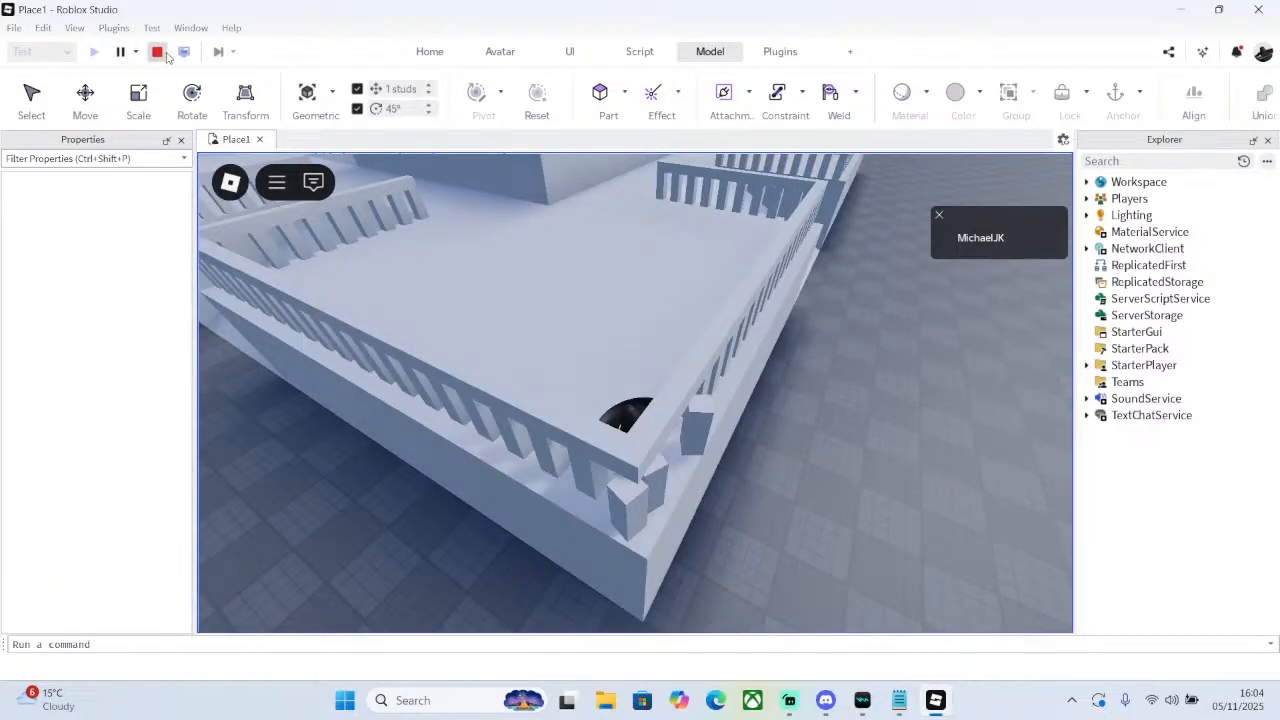
pyautogui.click(159, 53)
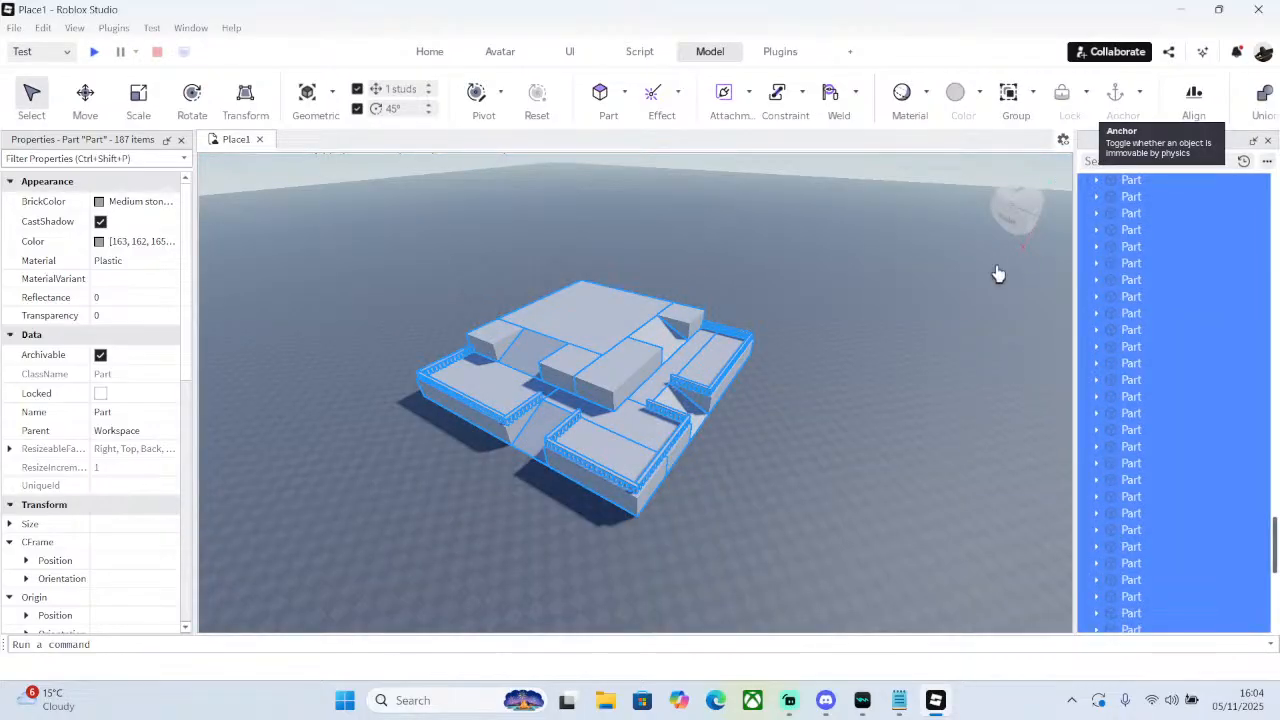
# - Reselect every part of the platform structure, apply anchoring to the whole selection, and clear the selection
pyautogui.moveTo(268, 231); pyautogui.dragTo(868, 514)
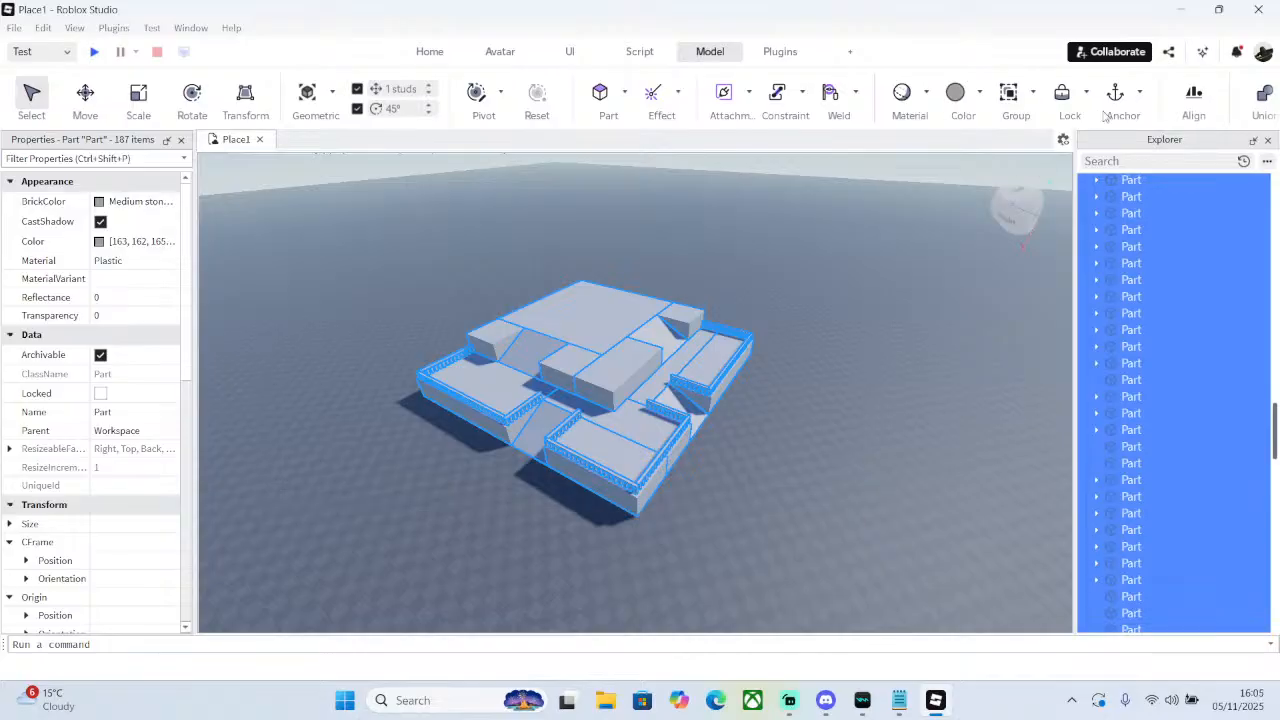
pyautogui.click(810, 313)
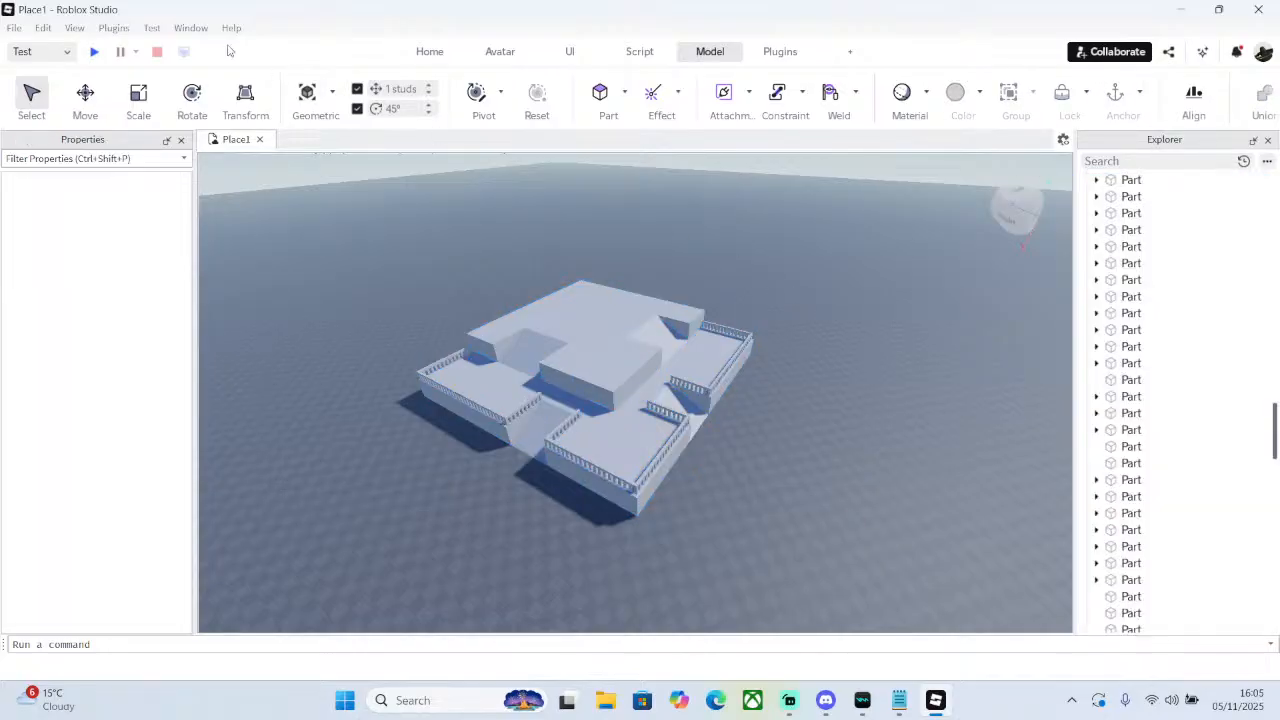
# - Run a playtest and walk the character to the terrace's railing corner to examine the anchored balusters, then end it
pyautogui.click(94, 52)
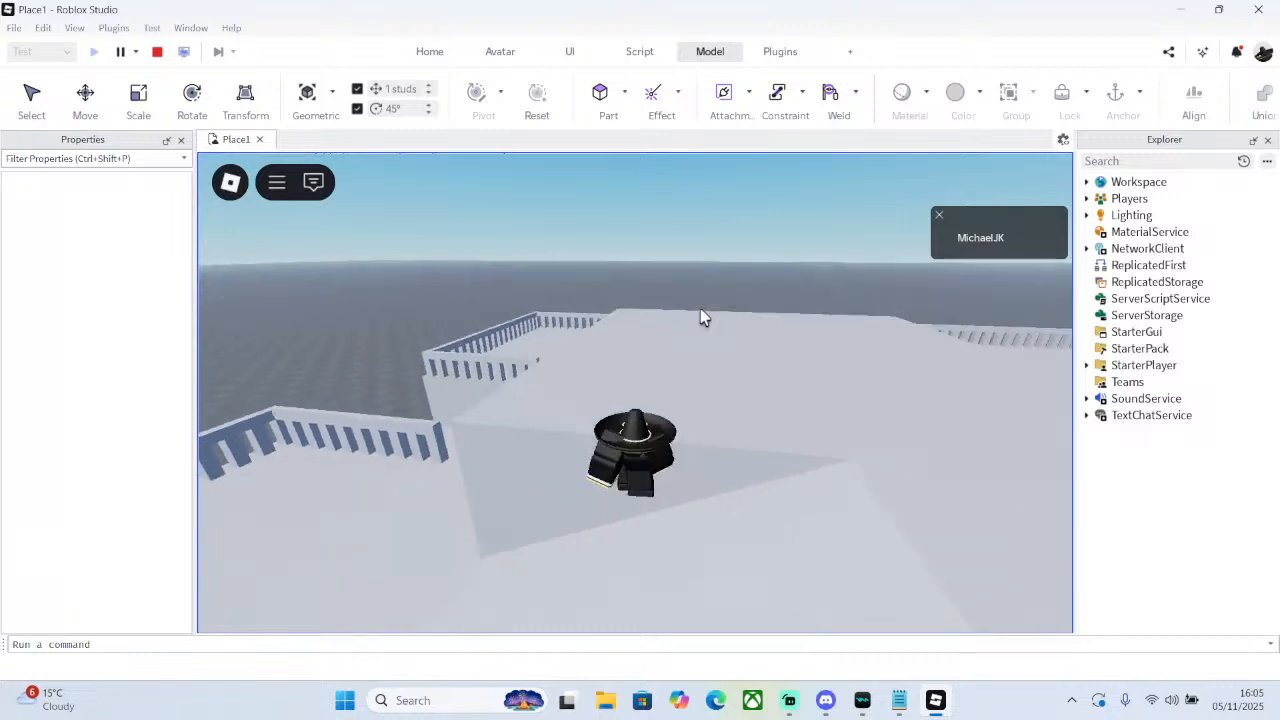
pyautogui.moveTo(700, 318); pyautogui.dragTo(840, 347, button='right')
pyautogui.press('s')
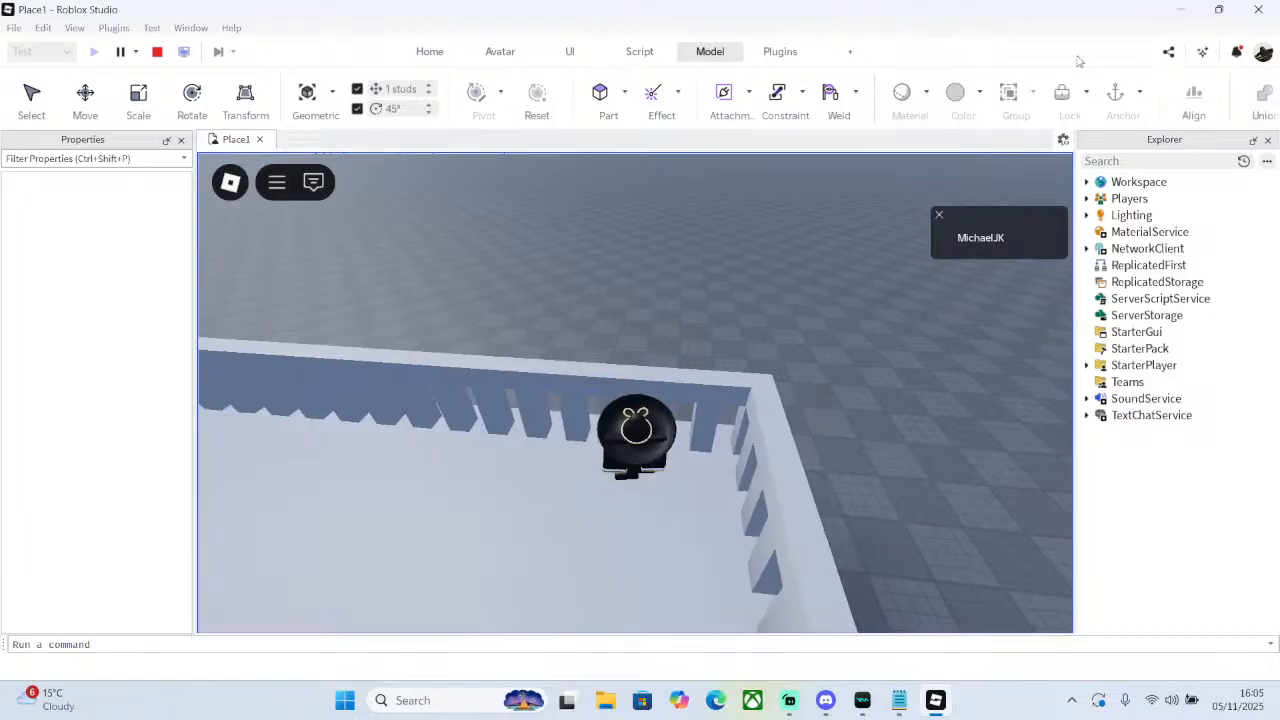
pyautogui.click(157, 52)
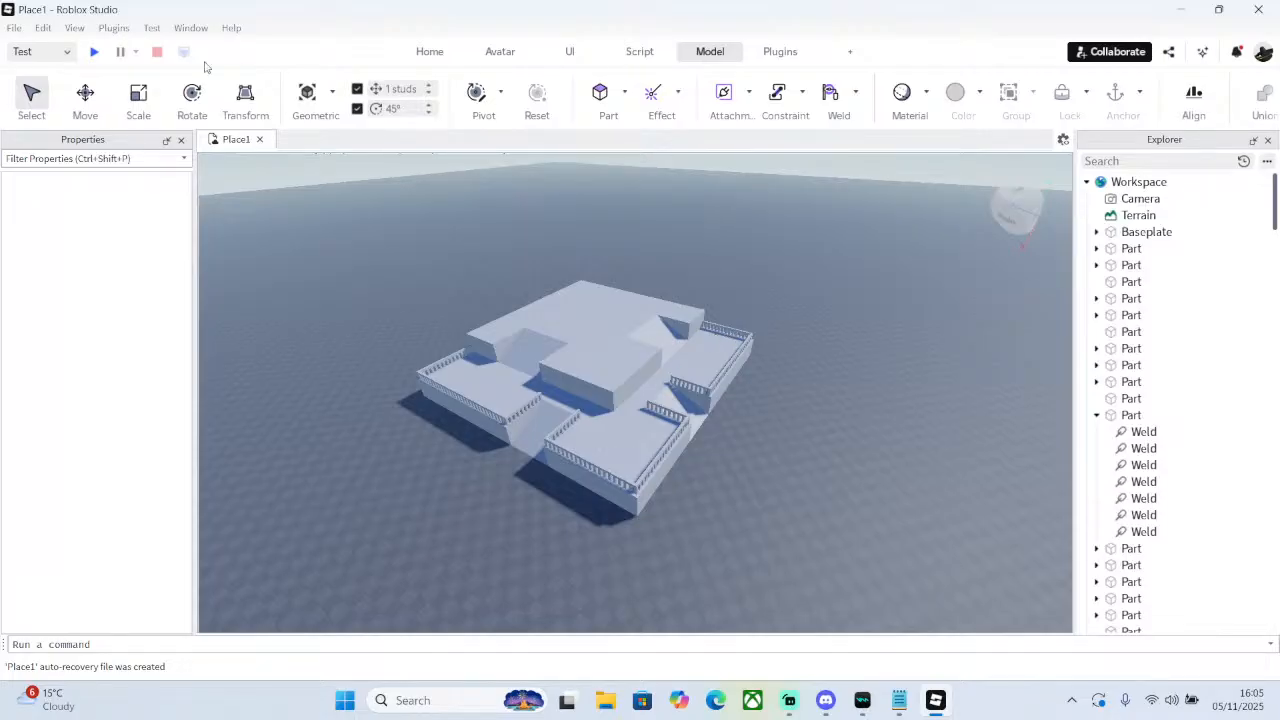
# - Examine the ramps, terraces and railings of the map from several sides
pyautogui.scroll(10, 766, 269)
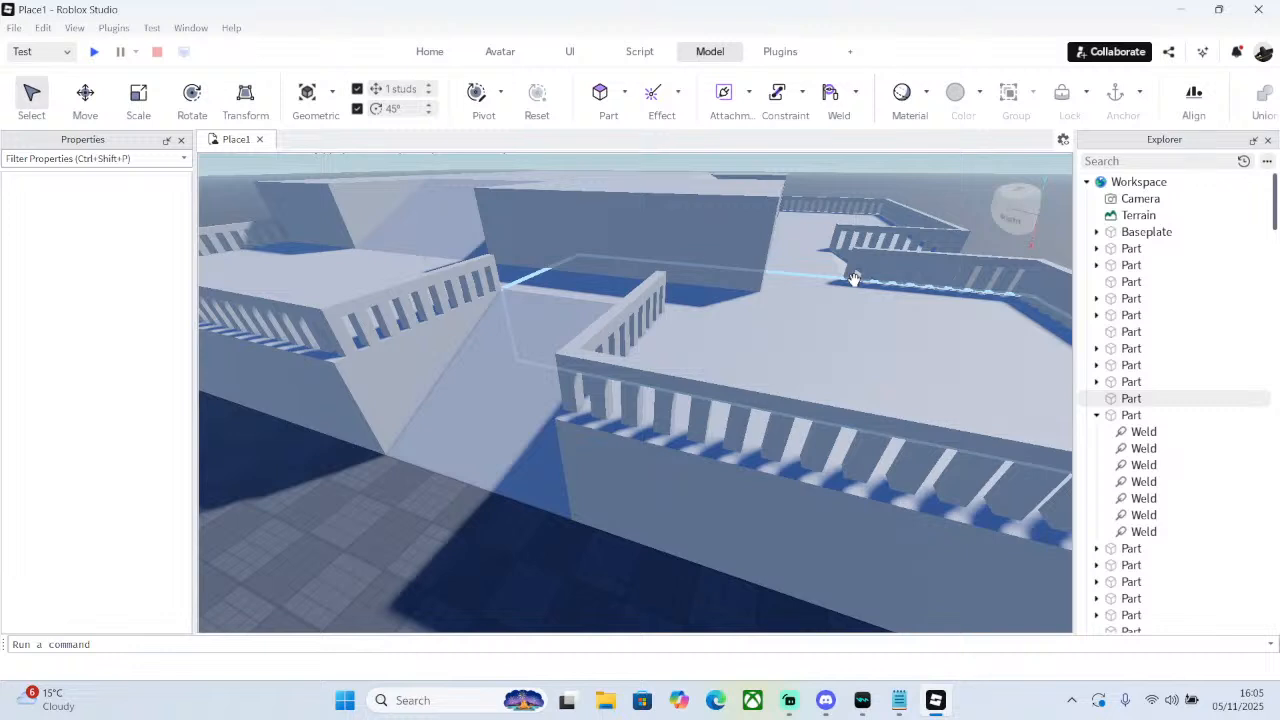
pyautogui.scroll(-10, 854, 279)
pyautogui.scroll(5, 854, 285)
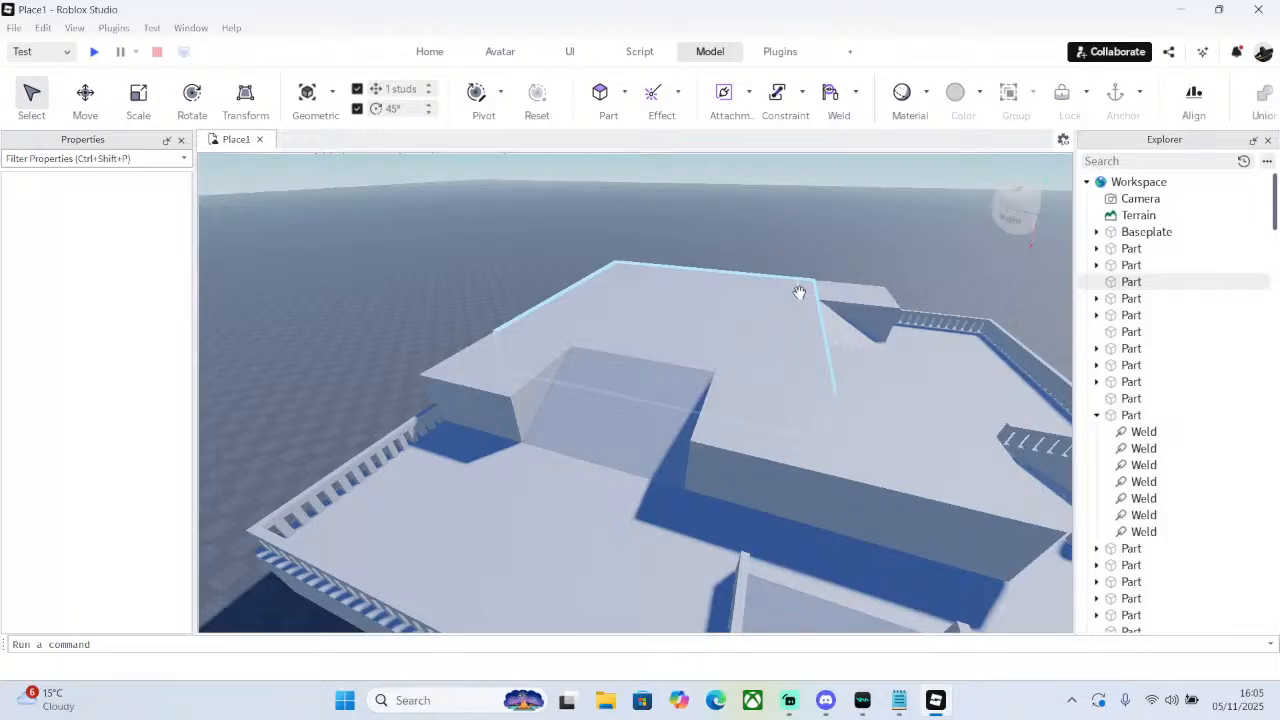
pyautogui.press('d')
pyautogui.press('w')
pyautogui.moveTo(678, 355); pyautogui.dragTo(678, 358, button='right')
pyautogui.press('w')
pyautogui.press('w')
pyautogui.press('e')
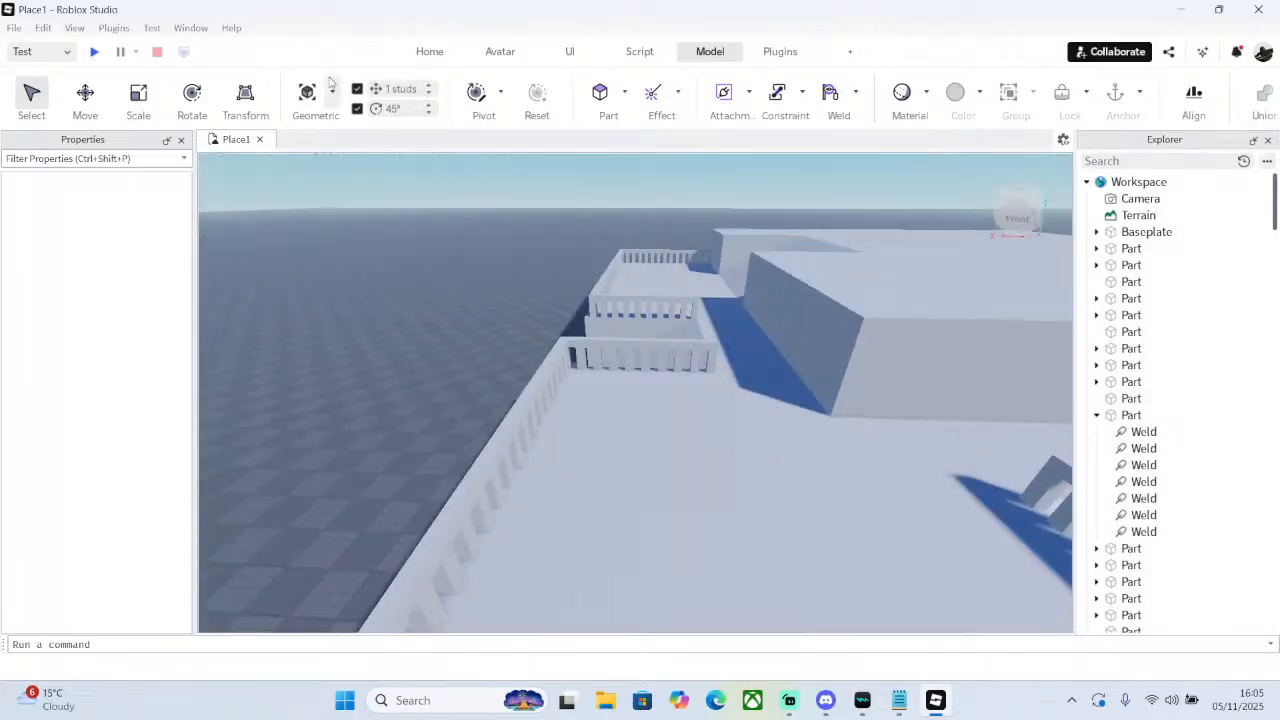
# - Start a playtest and run and jump the character past the terrace railings and up onto the upper platform
pyautogui.click(94, 51)
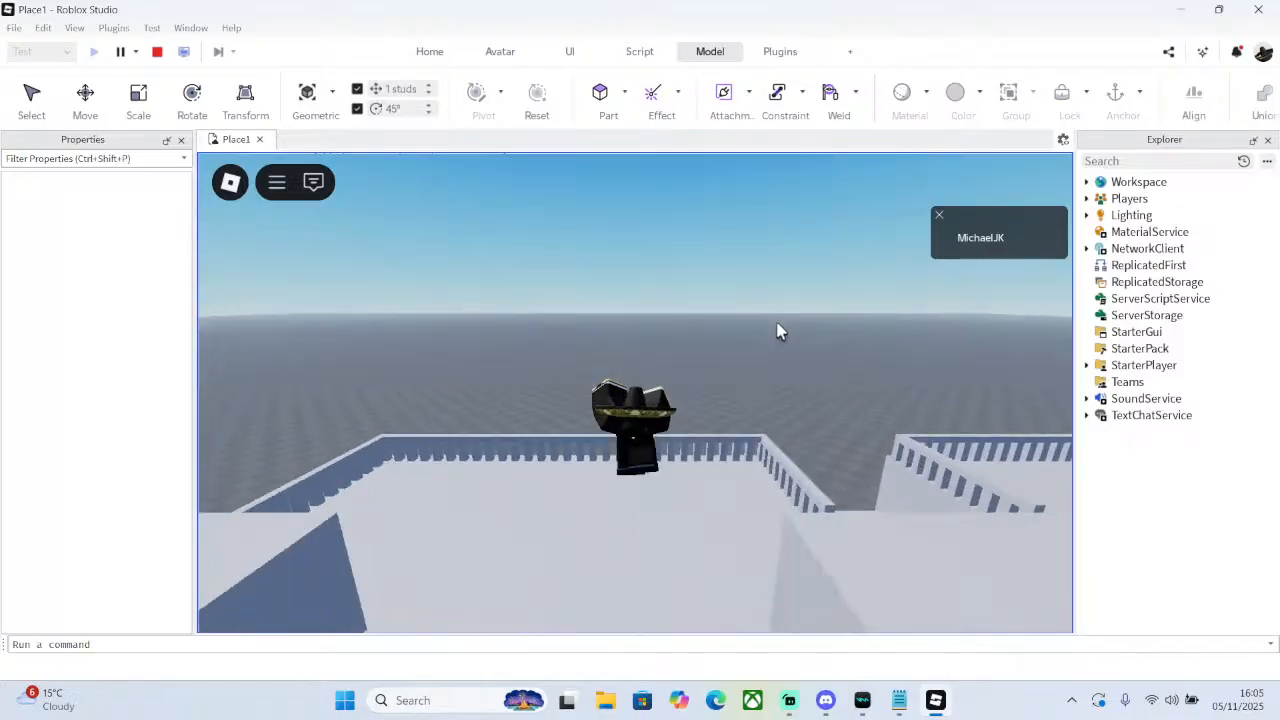
pyautogui.moveTo(714, 348); pyautogui.dragTo(714, 348, button='right')
pyautogui.press('w')
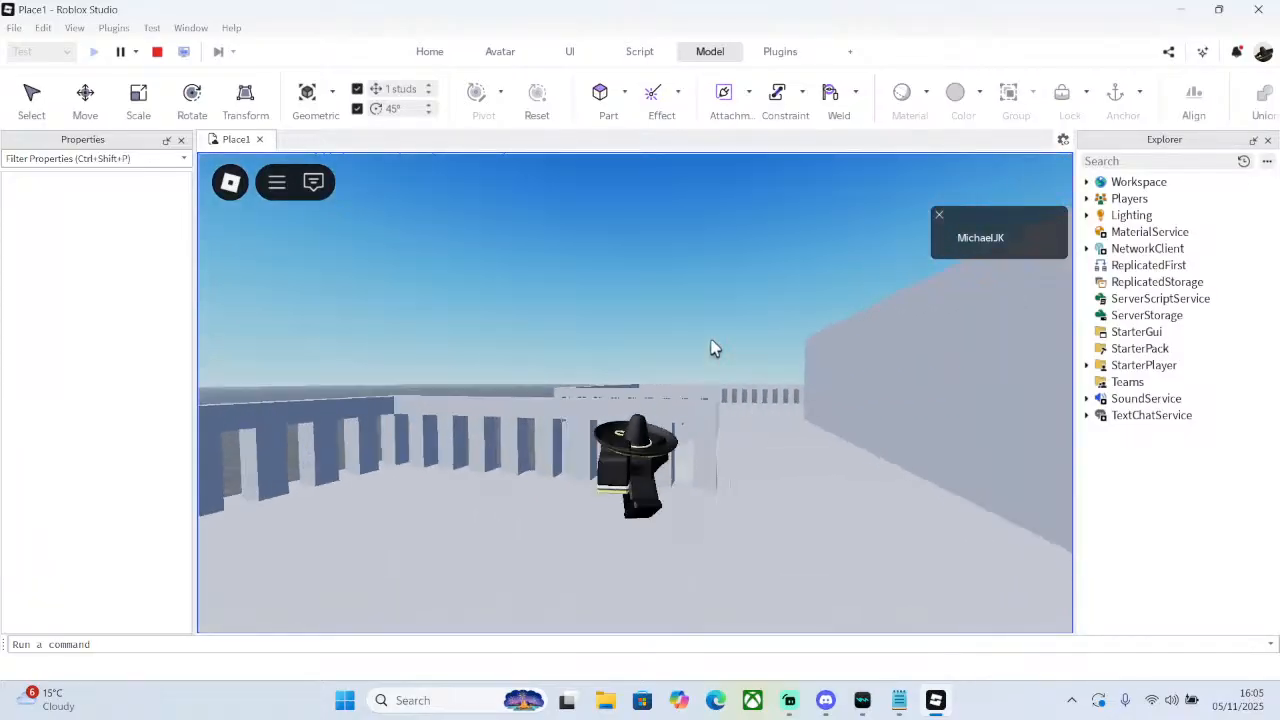
pyautogui.press('space')
pyautogui.moveTo(714, 348); pyautogui.dragTo(712, 348, button='right')
pyautogui.press('space')
pyautogui.press('w')
pyautogui.press('space')
pyautogui.press('space')
pyautogui.press('w')
pyautogui.press('w')
pyautogui.press('space')
pyautogui.press('w')
pyautogui.press('space')
pyautogui.press('w')
pyautogui.press('space')
pyautogui.press('w')
pyautogui.press('space')
pyautogui.press('w')
pyautogui.press('space')
pyautogui.press('space')
pyautogui.press('space')
pyautogui.press('w')
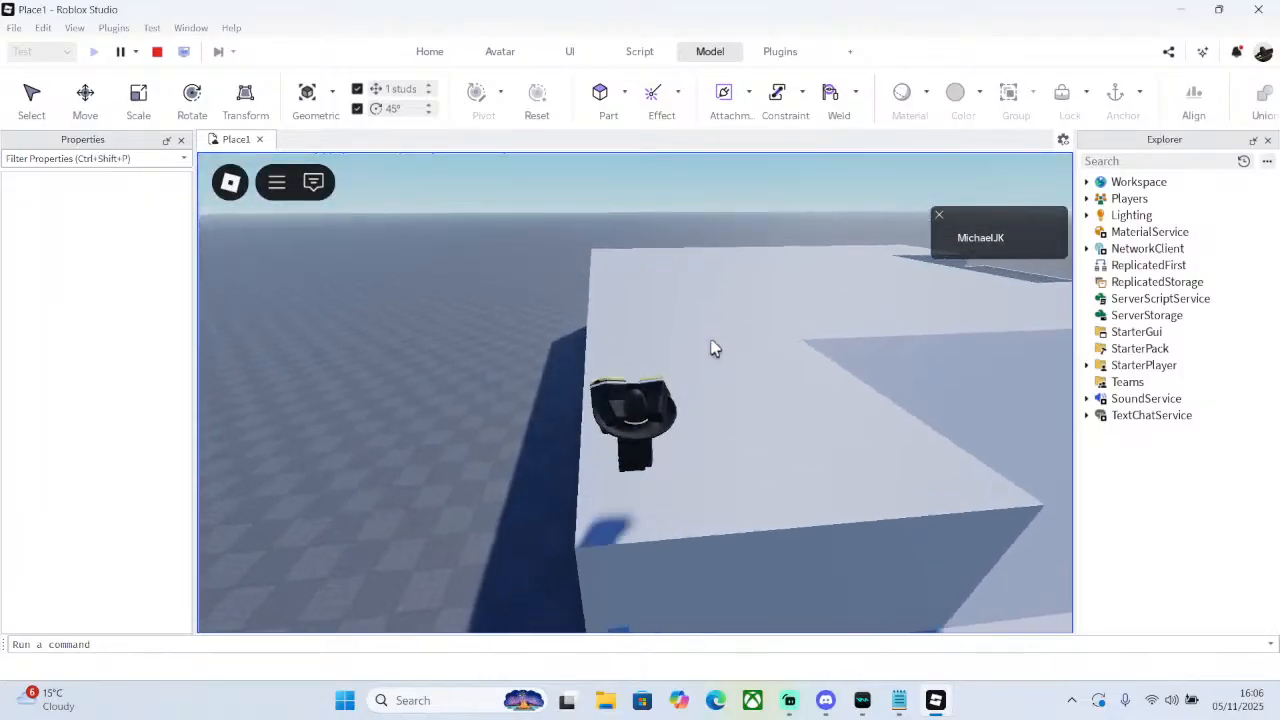
# - Walk the character down to the ramp beside the upper block to examine it, then end the playtest
pyautogui.press('s')
pyautogui.press('d')
pyautogui.moveTo(714, 340); pyautogui.dragTo(714, 340, button='right')
pyautogui.press('w')
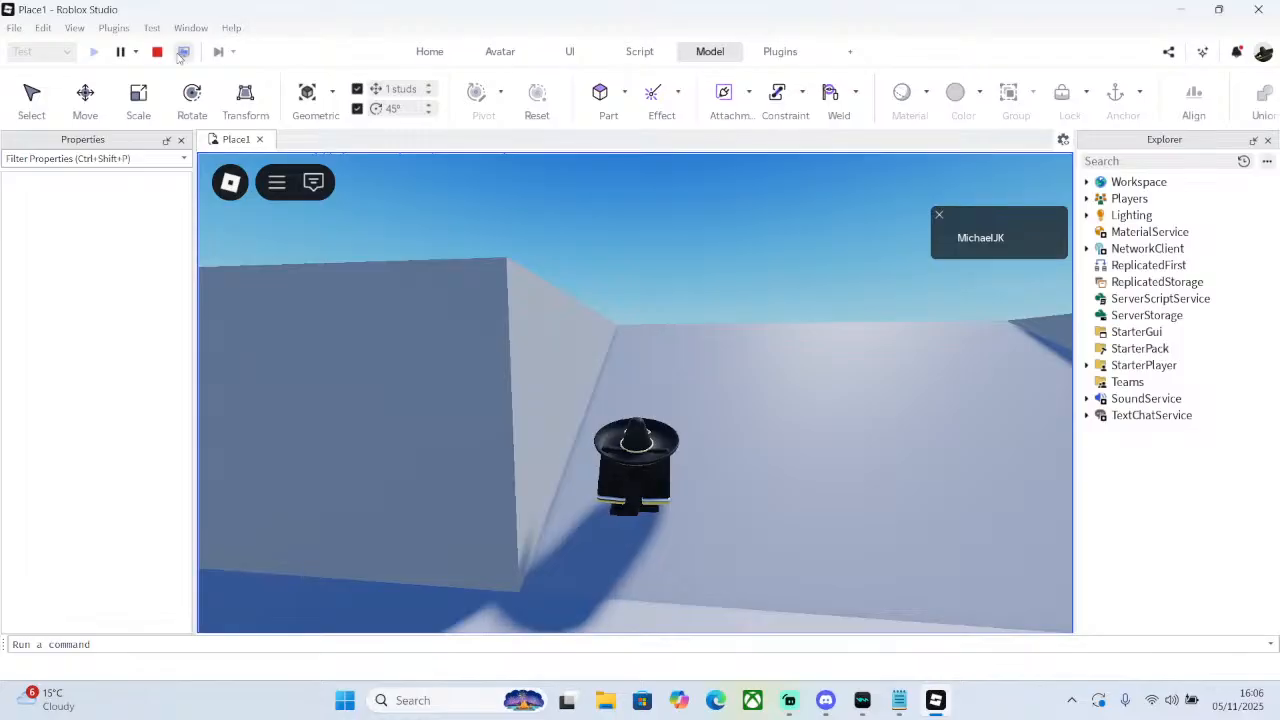
pyautogui.click(158, 53)
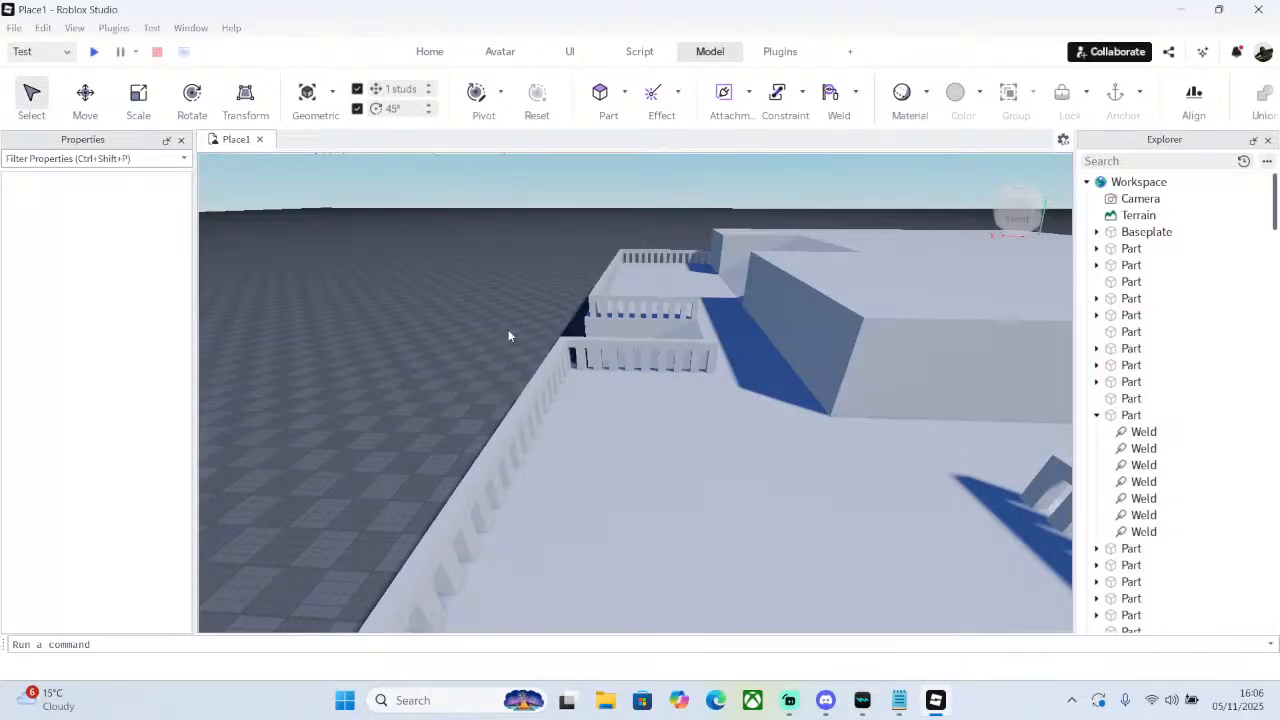
# - Delete the ramp that leads up from the ground between the two railed terraces
pyautogui.scroll(-6, 666, 366)
pyautogui.moveTo(666, 366); pyautogui.dragTo(666, 366, button='right')
pyautogui.press('w')
pyautogui.click(667, 369)
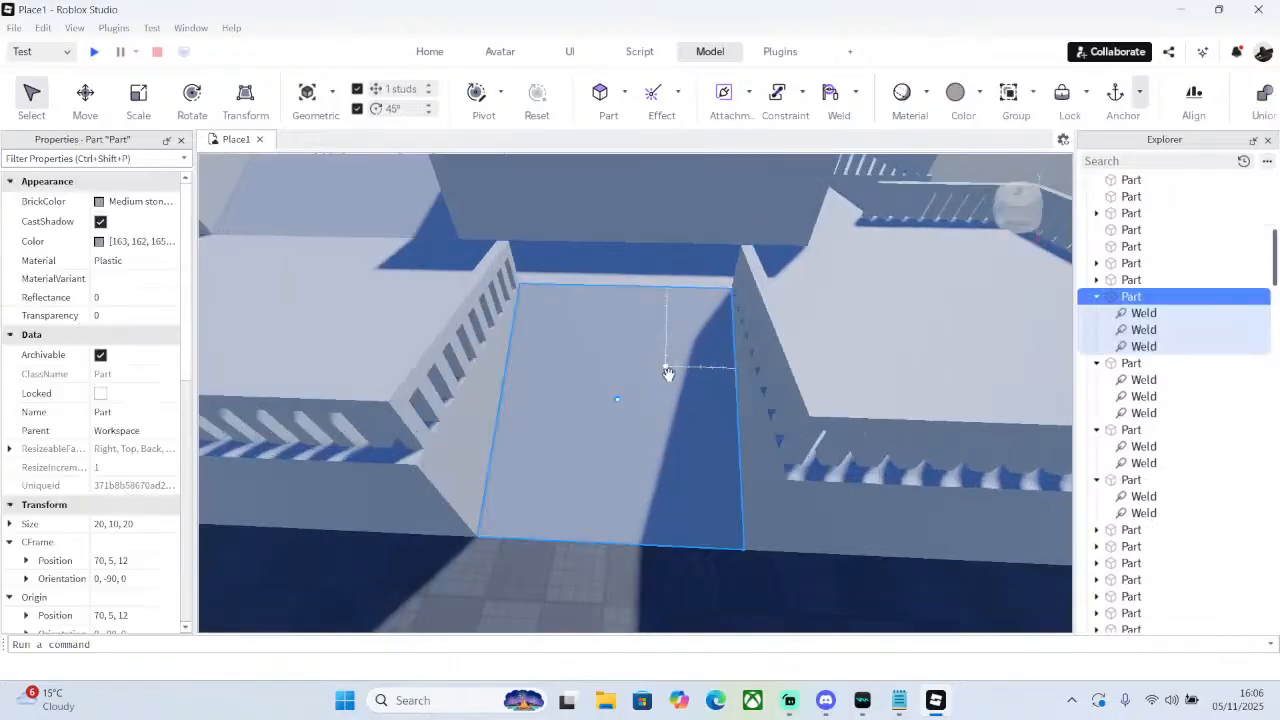
pyautogui.press('Delete')
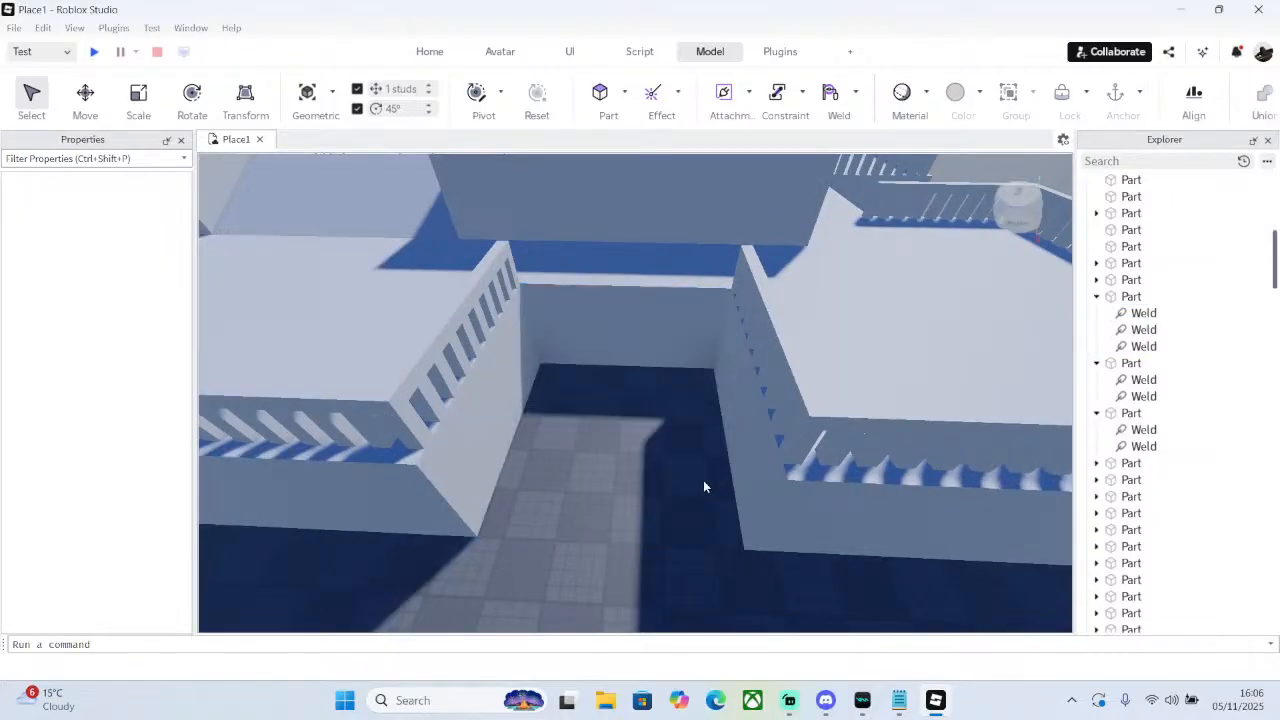
# - Insert a part against the back wall of the gap between the terraces and scale it to 1 × 1 × 20 studs
pyautogui.click(600, 100)
pyautogui.scroll(3, 646, 291)
pyautogui.moveTo(646, 291); pyautogui.dragTo(646, 291, button='right')
pyautogui.moveTo(628, 394); pyautogui.dragTo(644, 368)
pyautogui.moveTo(616, 506); pyautogui.dragTo(442, 390)
pyautogui.moveTo(654, 399); pyautogui.dragTo(776, 400)
pyautogui.scroll(-3, 776, 400)
pyautogui.moveTo(776, 400); pyautogui.dragTo(776, 400, button='right')
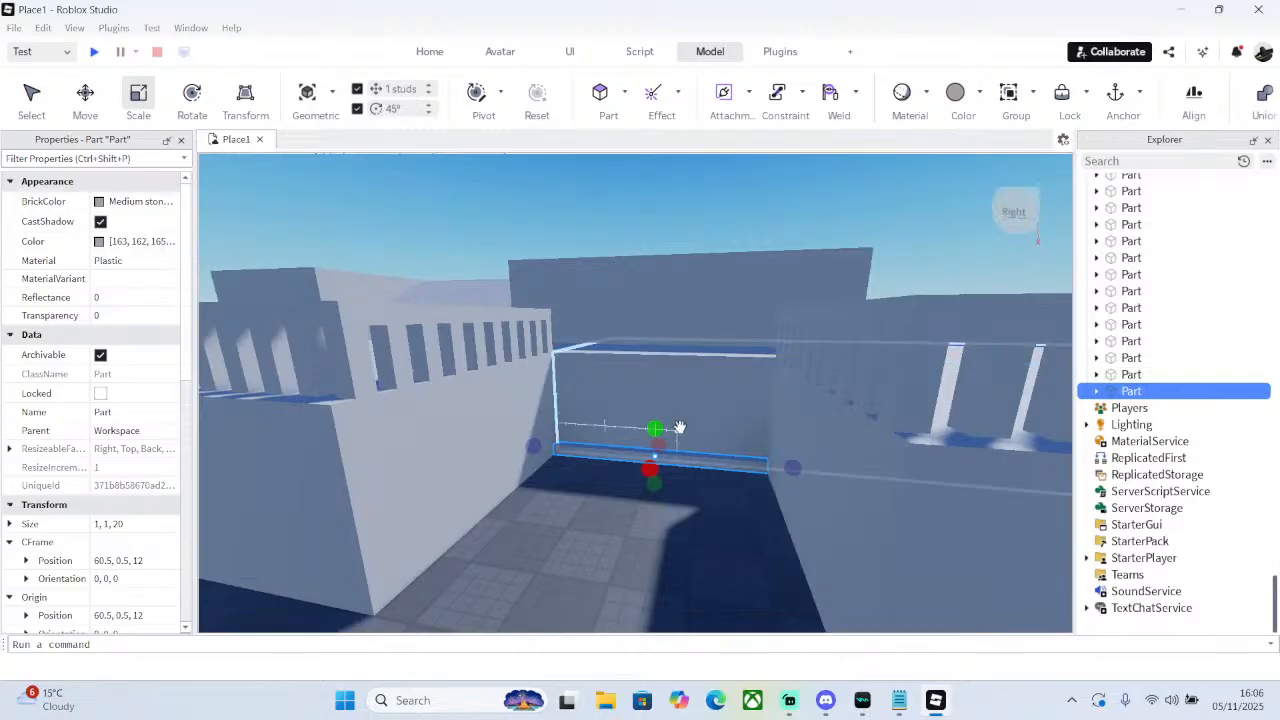
# - Raise the part against the gap's back wall to a height of 10 studs, level with the terrace floor
pyautogui.moveTo(655, 428); pyautogui.dragTo(693, 381)
pyautogui.moveTo(693, 381); pyautogui.dragTo(695, 384, button='right')
pyautogui.moveTo(675, 500); pyautogui.dragTo(674, 449)
pyautogui.moveTo(674, 449); pyautogui.dragTo(670, 391, button='right')
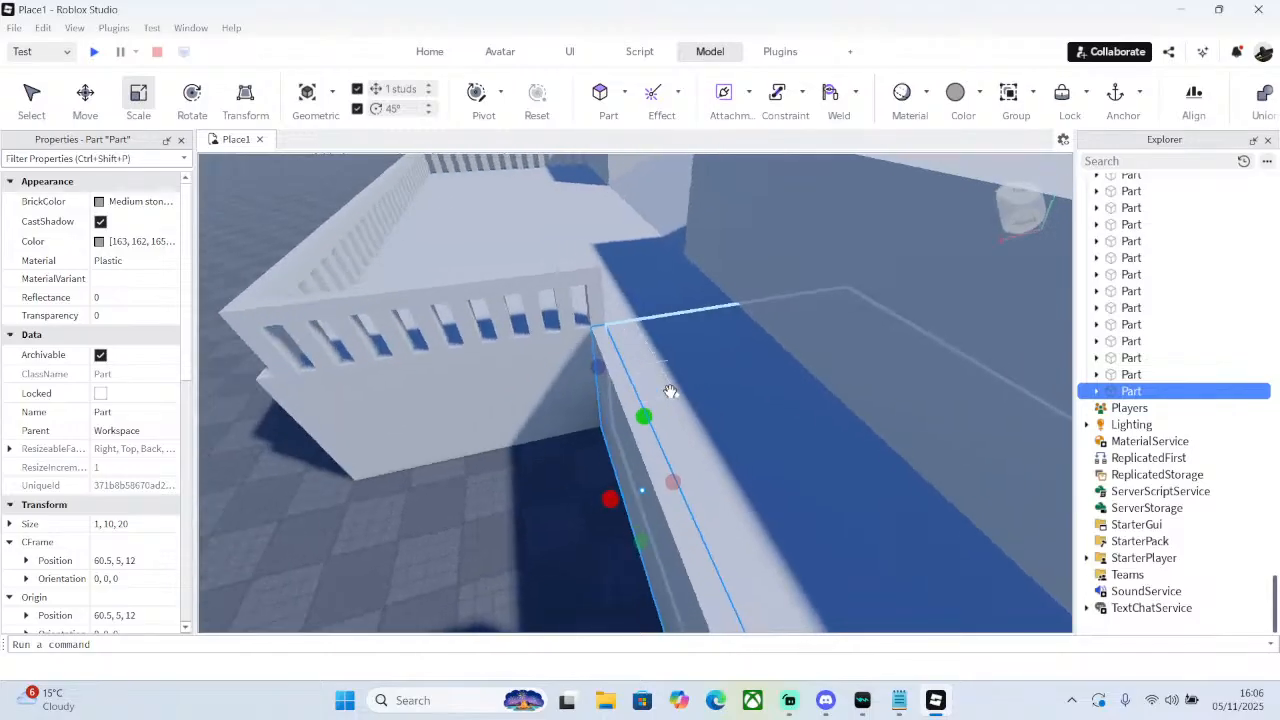
# - Undo the new wall part and the deletion of the ramp between the terraces
pyautogui.click(670, 391)
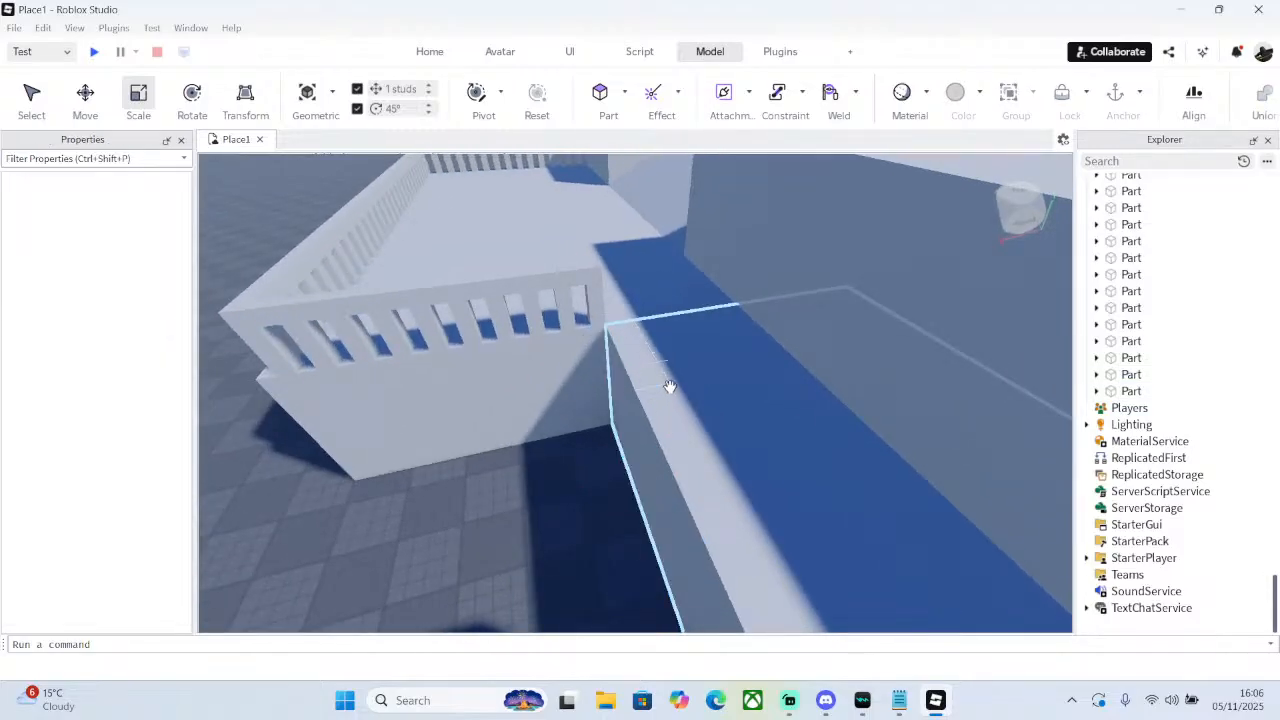
pyautogui.hotkey('ctrl', 'v')
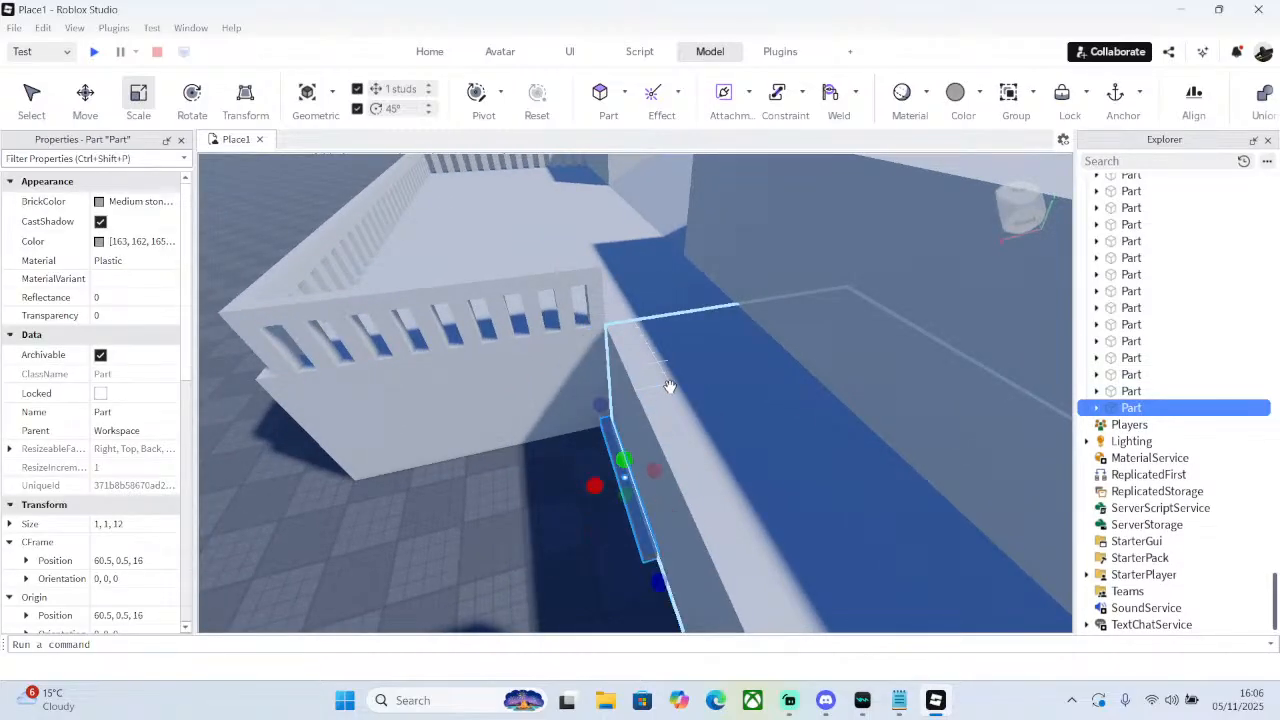
pyautogui.moveTo(670, 386); pyautogui.dragTo(654, 389, button='right')
pyautogui.click(657, 380)
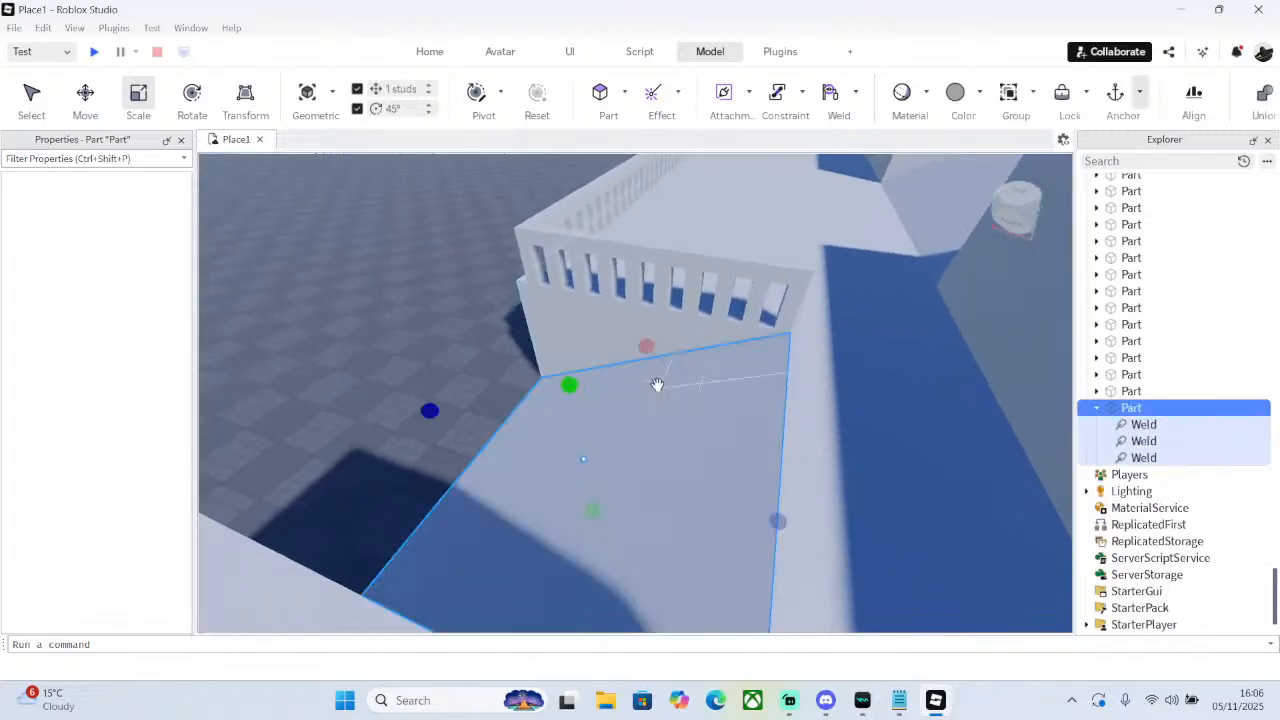
pyautogui.moveTo(502, 238); pyautogui.dragTo(522, 231, button='right')
pyautogui.click(522, 231)
# - Examine the whole map from above and from outside, including the upper platform and the ground-level ramp
pyautogui.scroll(-5, 522, 228)
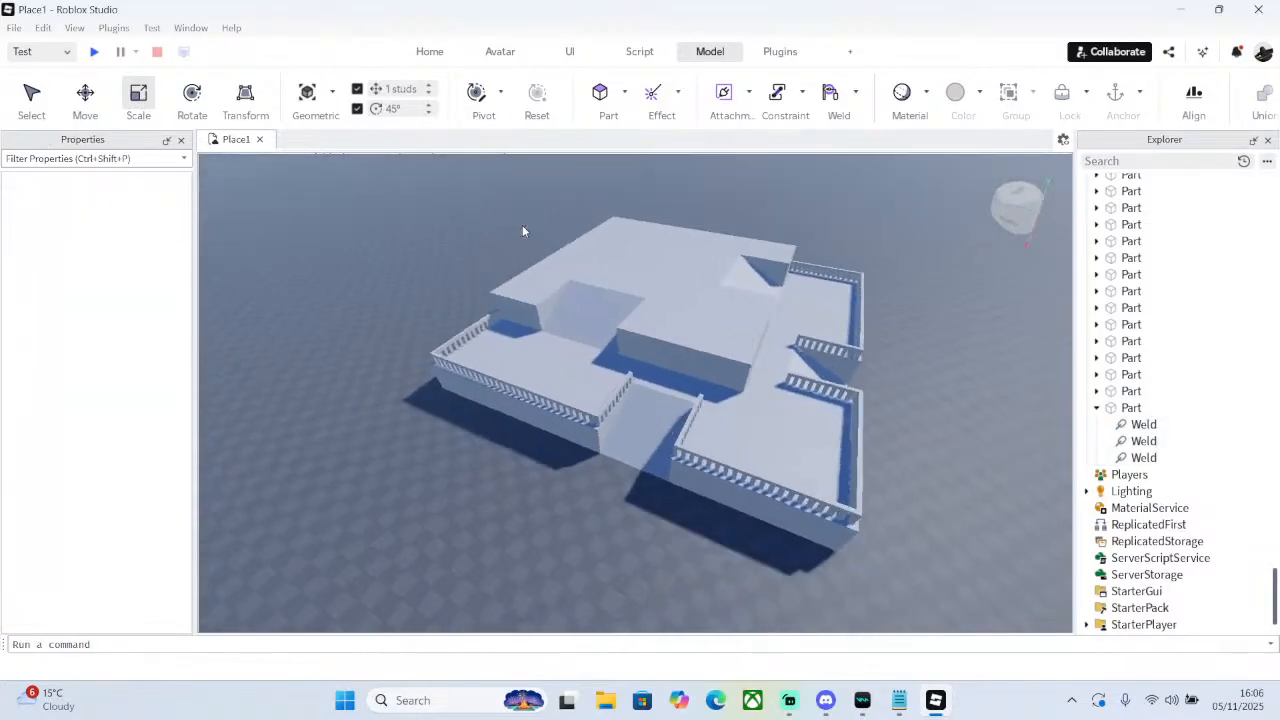
pyautogui.scroll(5, 522, 225)
pyautogui.scroll(3, 522, 225)
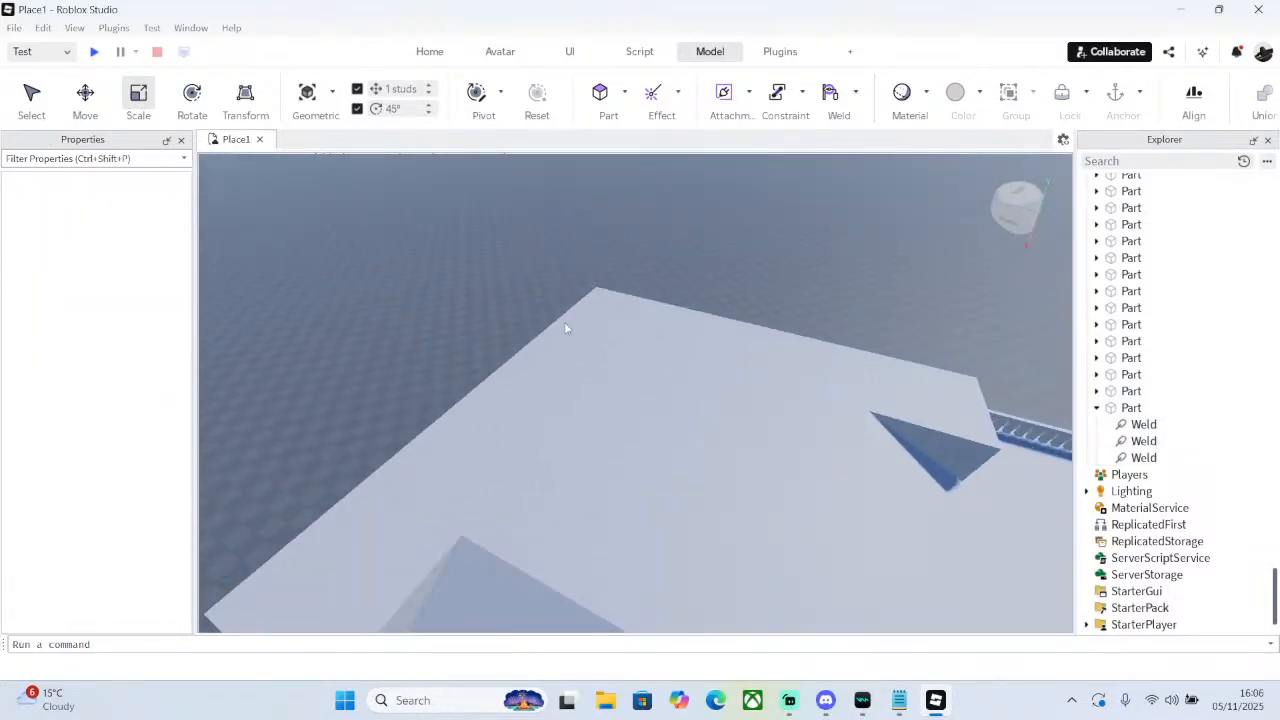
pyautogui.scroll(2, 583, 329)
pyautogui.scroll(-3, 583, 330)
pyautogui.scroll(-10, 582, 330)
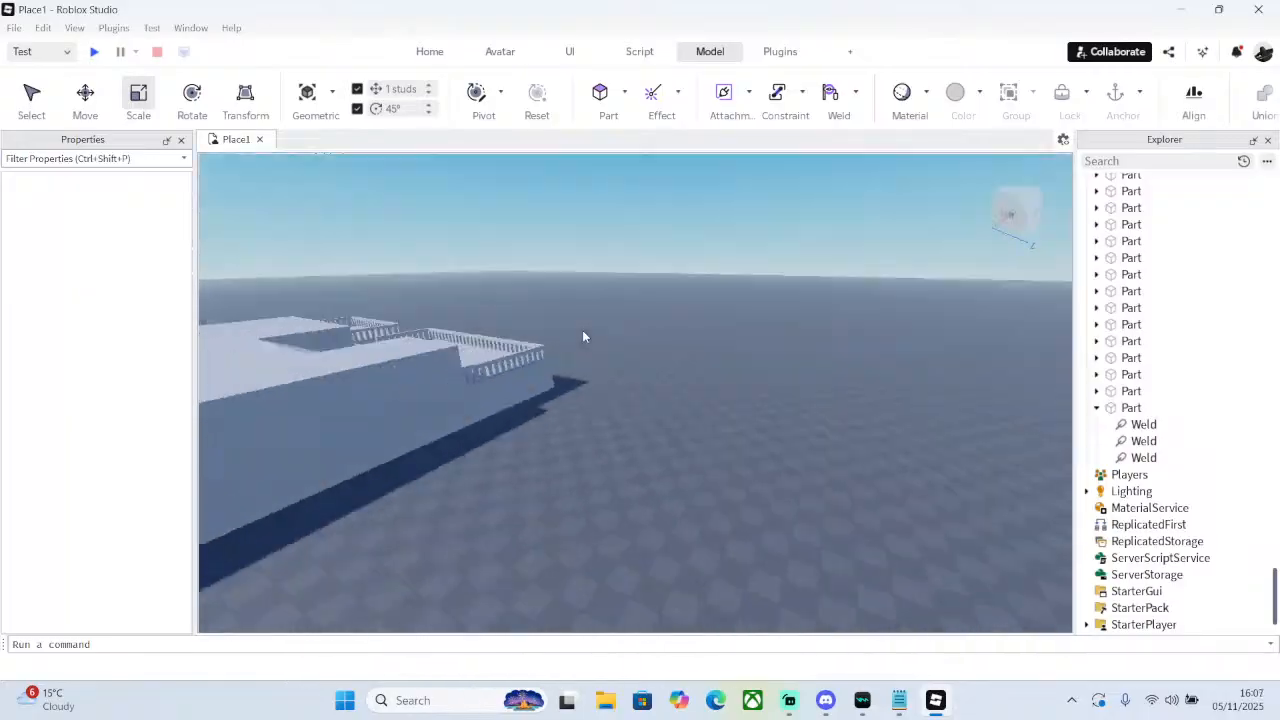
pyautogui.scroll(2, 583, 336)
pyautogui.scroll(6, 817, 366)
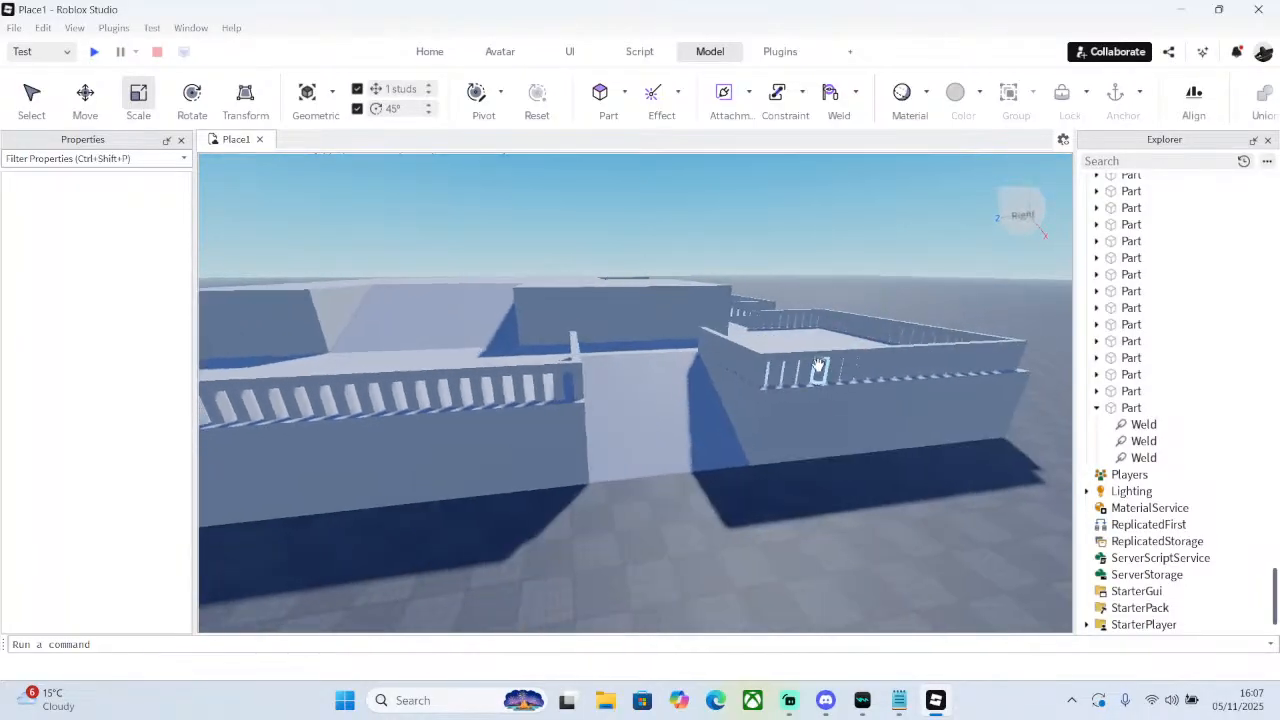
# - Examine the ramp gap and the railed terraces from outside and from above
pyautogui.scroll(3, 817, 366)
pyautogui.moveTo(817, 363); pyautogui.dragTo(800, 366, button='right')
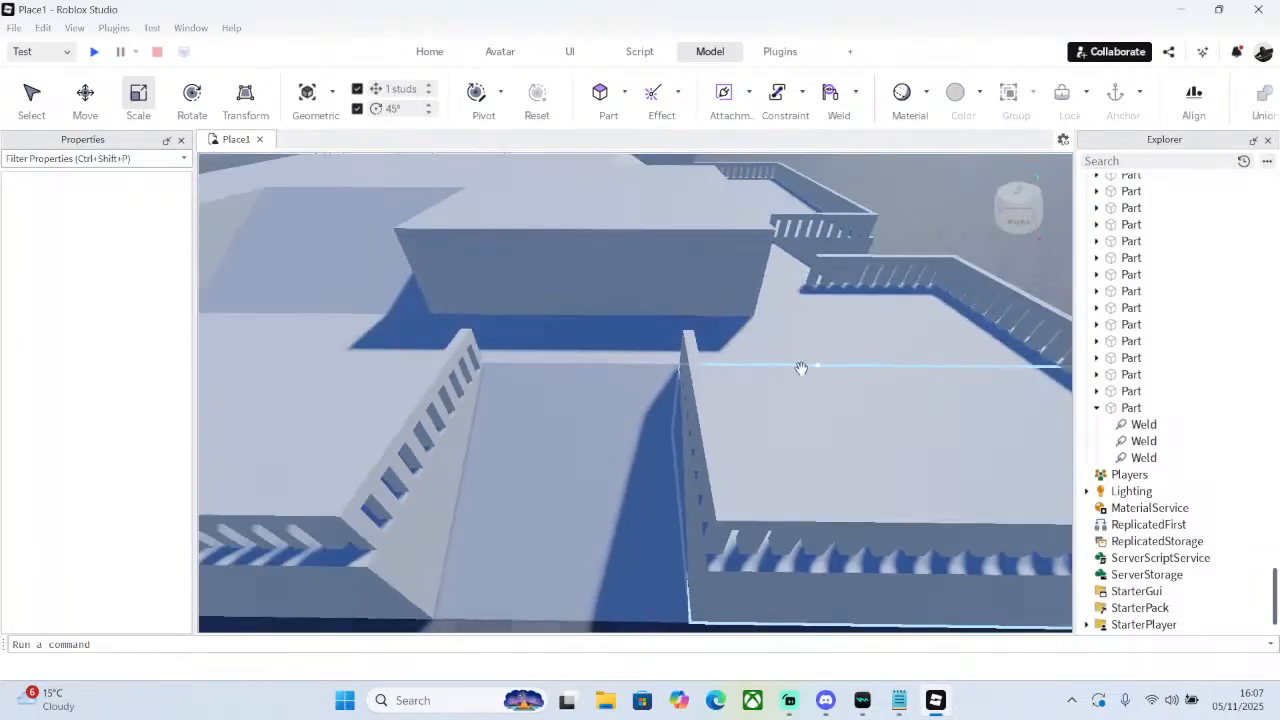
pyautogui.moveTo(570, 603); pyautogui.dragTo(840, 330)
pyautogui.scroll(-3, 837, 364)
pyautogui.moveTo(837, 364); pyautogui.dragTo(827, 398, button='right')
pyautogui.scroll(3, 817, 406)
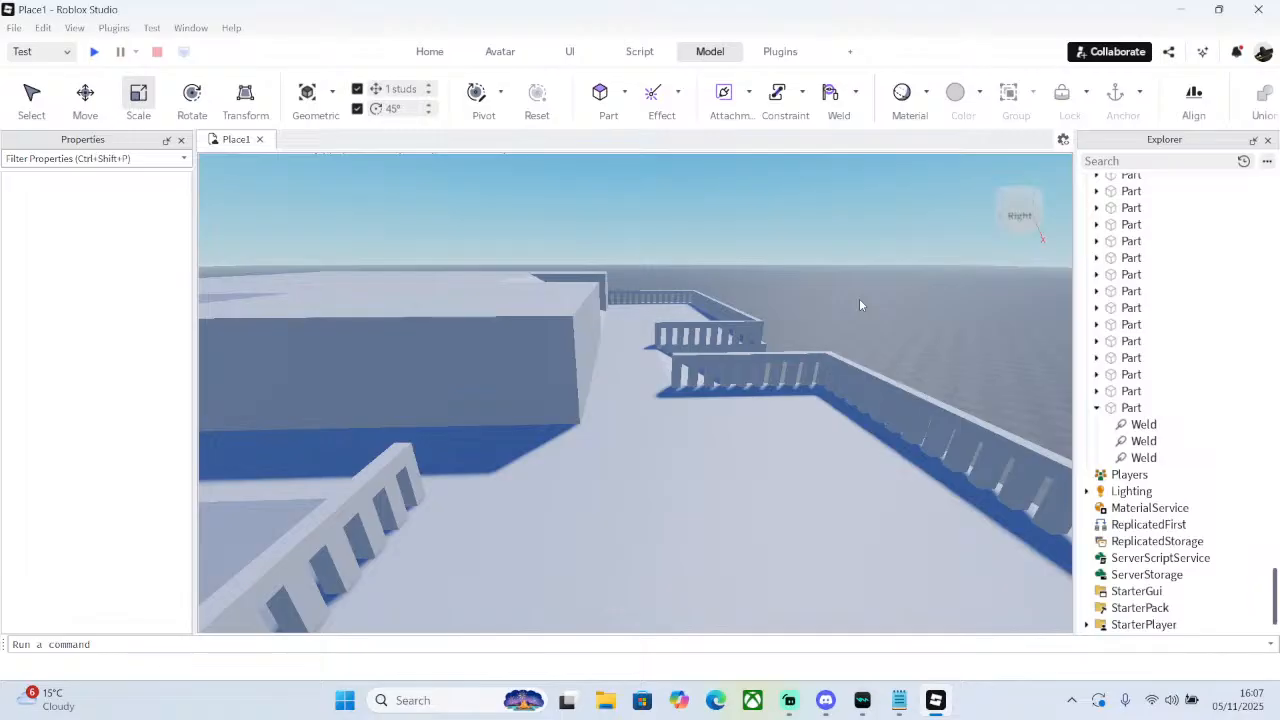
pyautogui.moveTo(968, 400); pyautogui.dragTo(626, 346, button='right')
# - Delete the 80 × 10 × 40 stud central floor block and extend the adjoining railed terrace floor to 60 × 10 × 30 studs
pyautogui.scroll(6, 697, 349)
pyautogui.click(594, 378)
pyautogui.scroll(2, 599, 394)
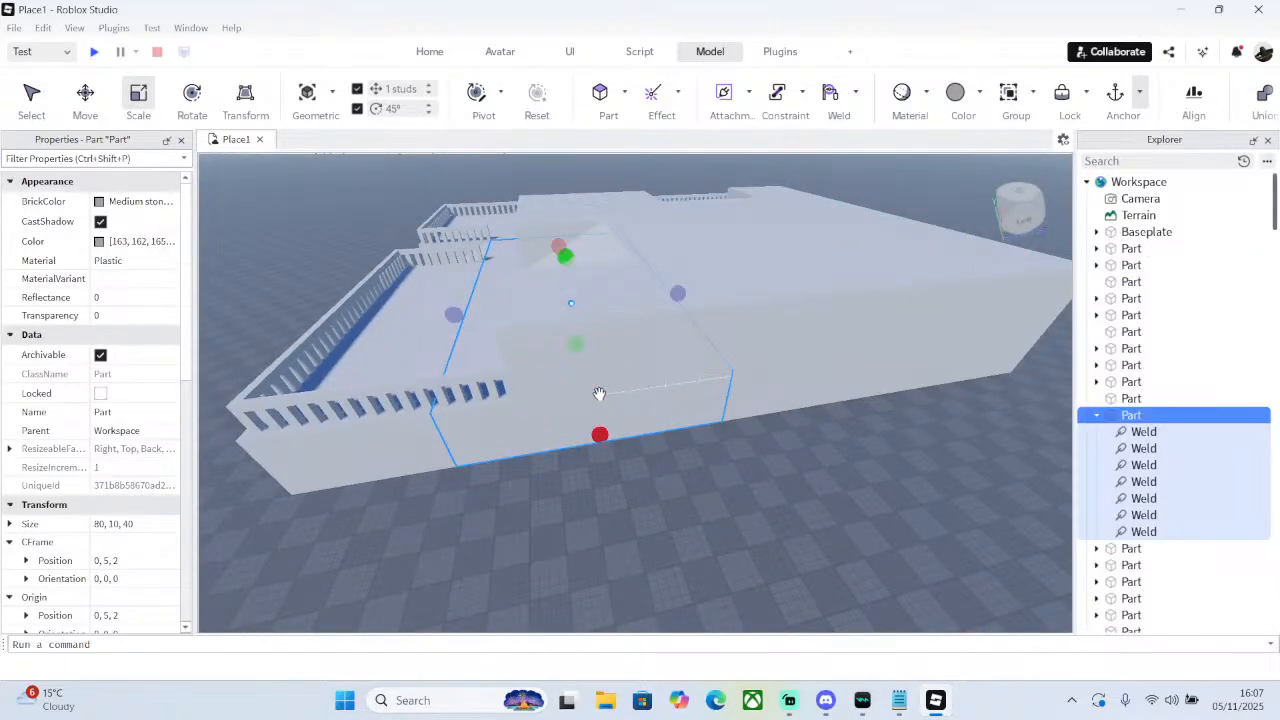
pyautogui.moveTo(599, 394); pyautogui.dragTo(526, 380, button='right')
pyautogui.click(526, 380)
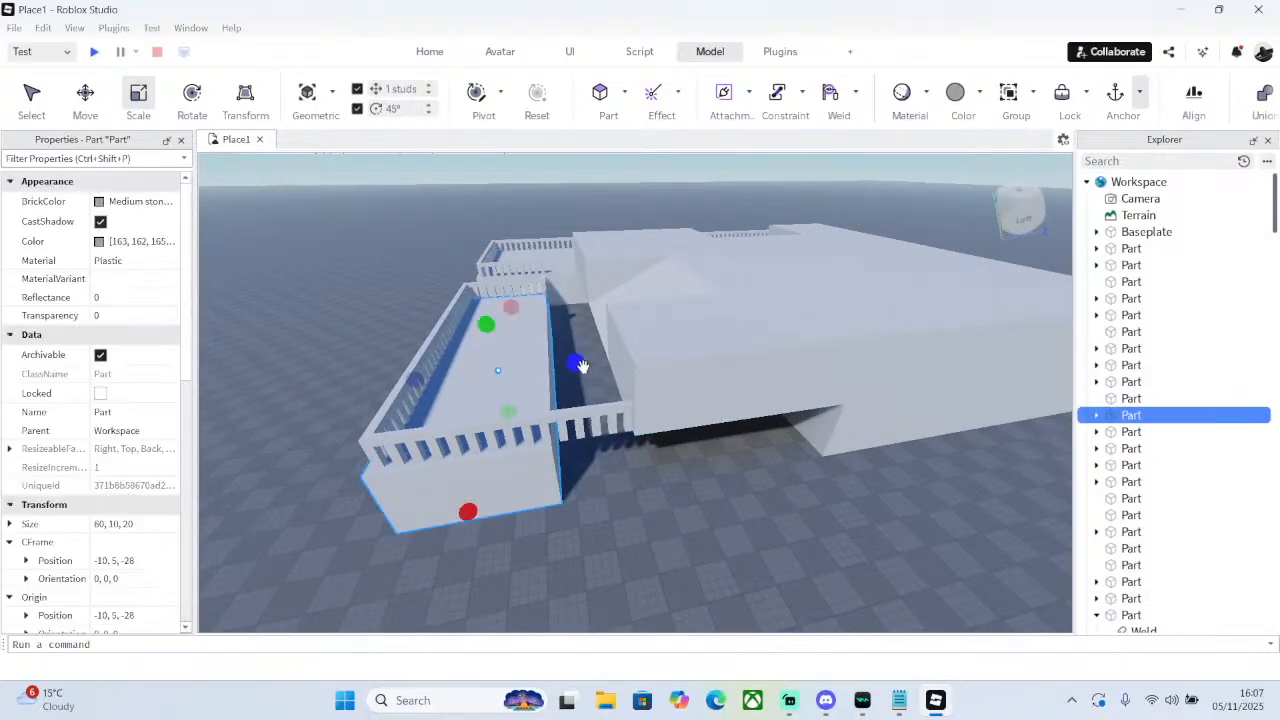
pyautogui.moveTo(580, 363); pyautogui.dragTo(629, 362)
# - Extend the raised block beside the widened terrace down to the ground and delete the ground-level block under the large upper platform
pyautogui.click(711, 358)
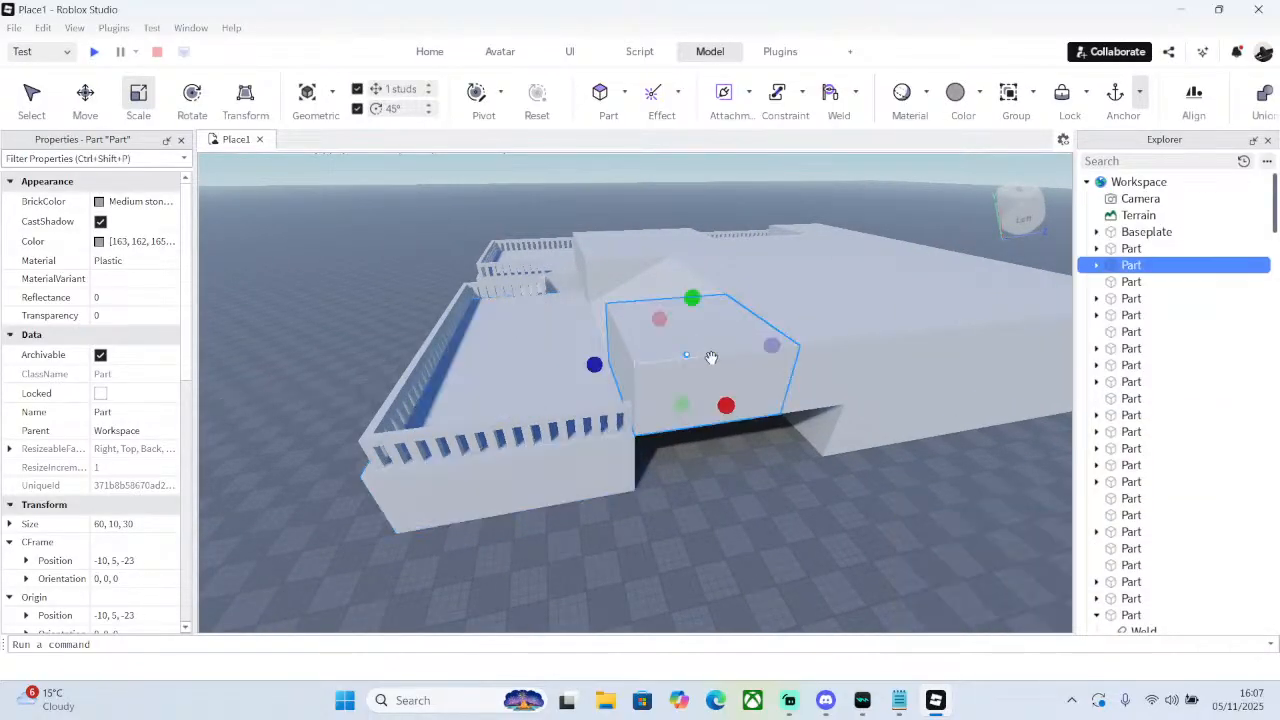
pyautogui.moveTo(679, 403); pyautogui.dragTo(679, 453)
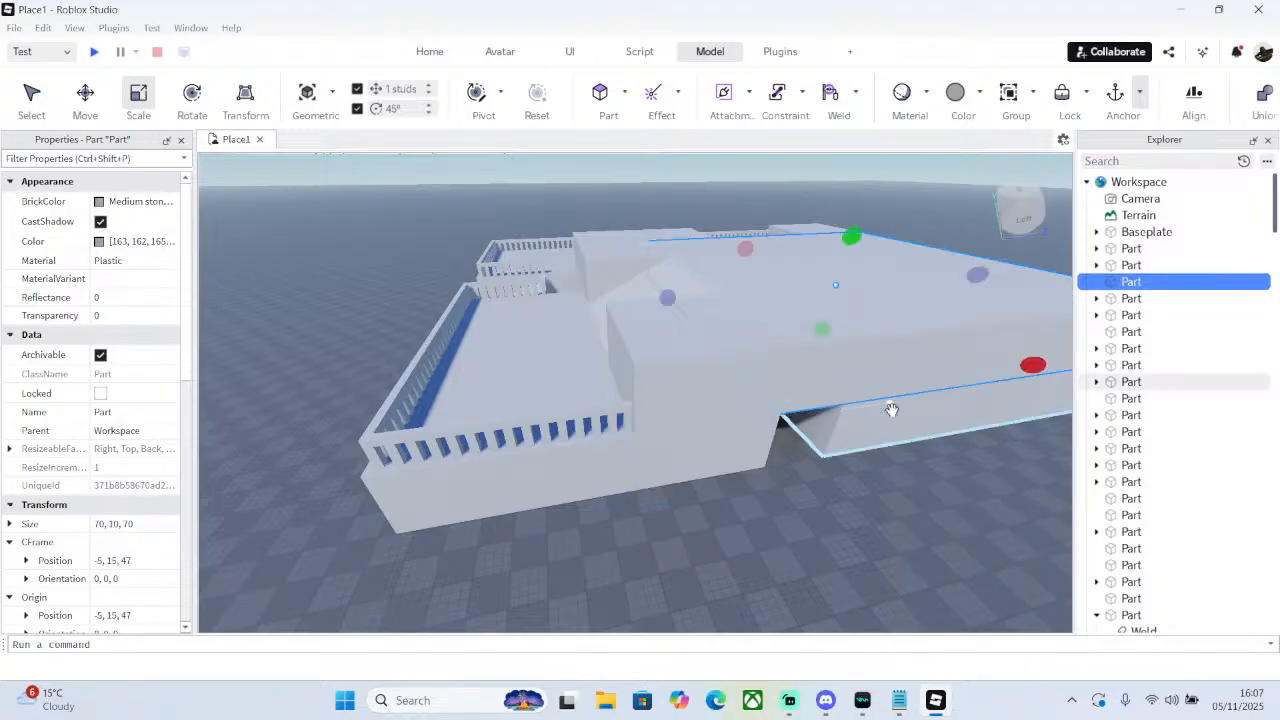
pyautogui.click(888, 404)
pyautogui.click(984, 408)
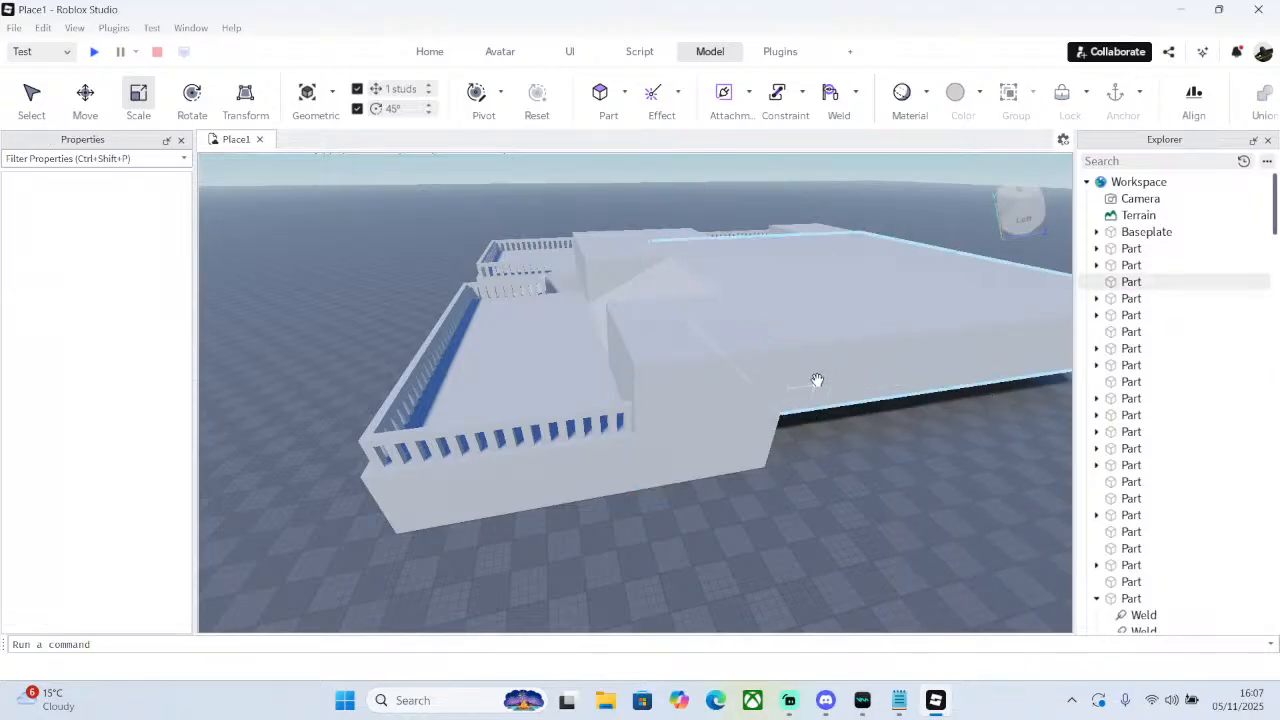
# - Lengthen the 20 × 10 × 60 stud floor part behind the ramp to 120 studs, reaching the far end of the floorless terrace
pyautogui.moveTo(838, 374); pyautogui.dragTo(838, 374, button='right')
pyautogui.scroll(5, 838, 374)
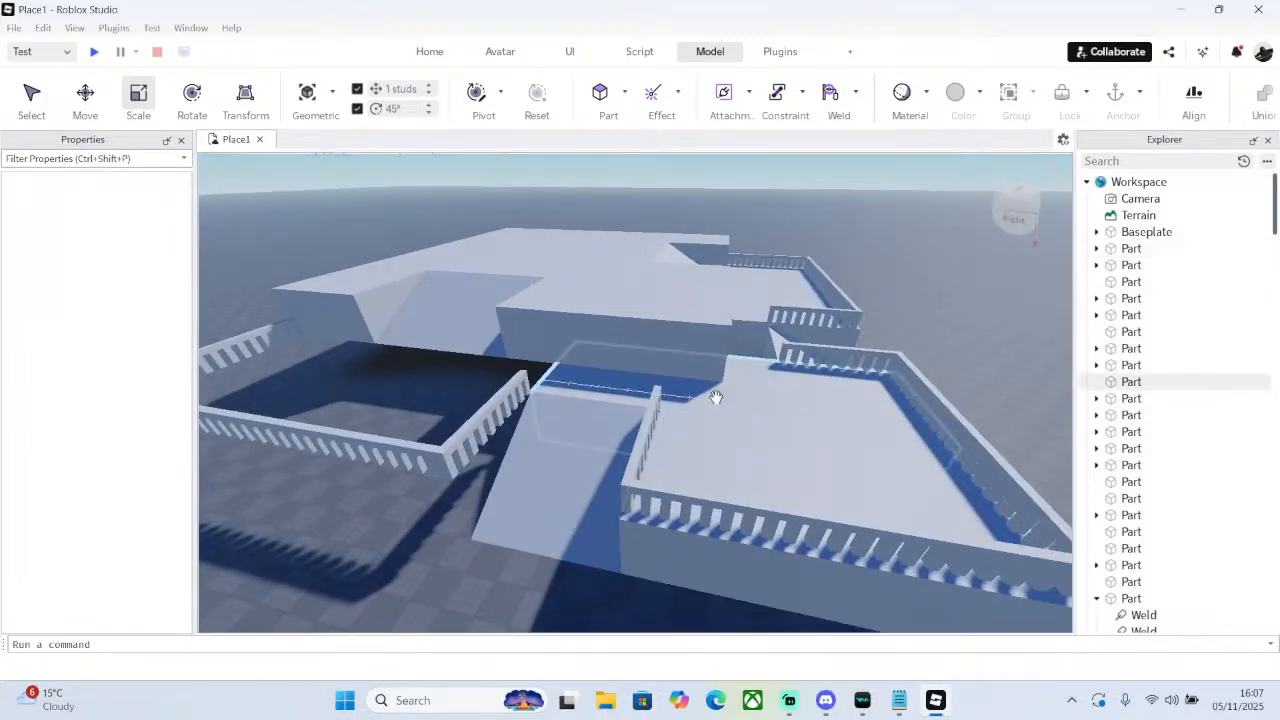
pyautogui.click(715, 400)
pyautogui.moveTo(715, 400); pyautogui.dragTo(714, 397, button='right')
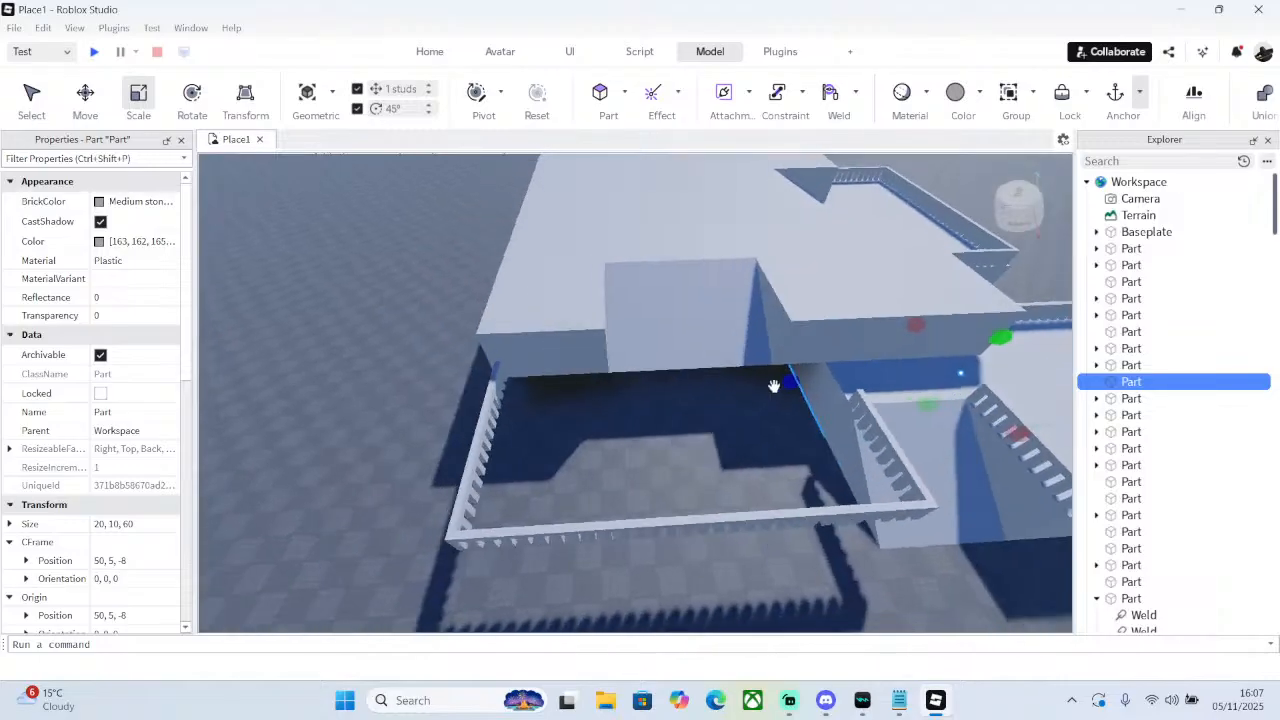
pyautogui.moveTo(771, 380); pyautogui.dragTo(484, 395)
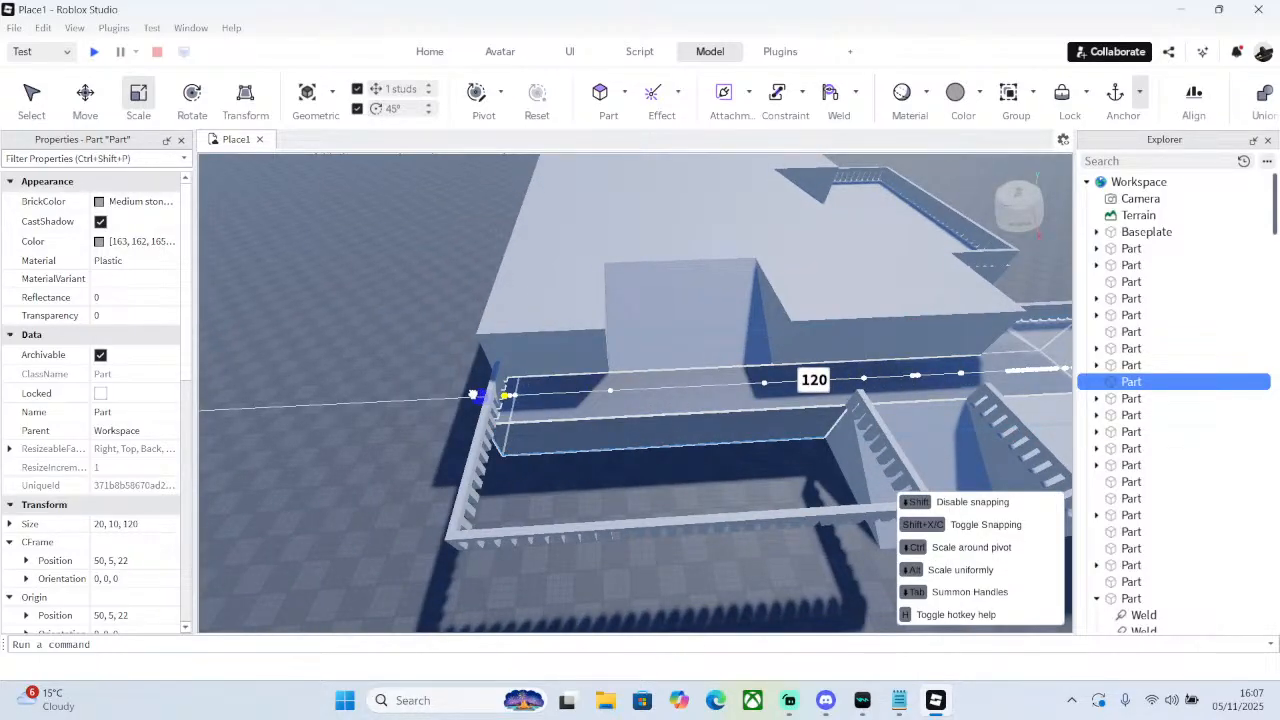
pyautogui.moveTo(473, 394); pyautogui.dragTo(473, 394)
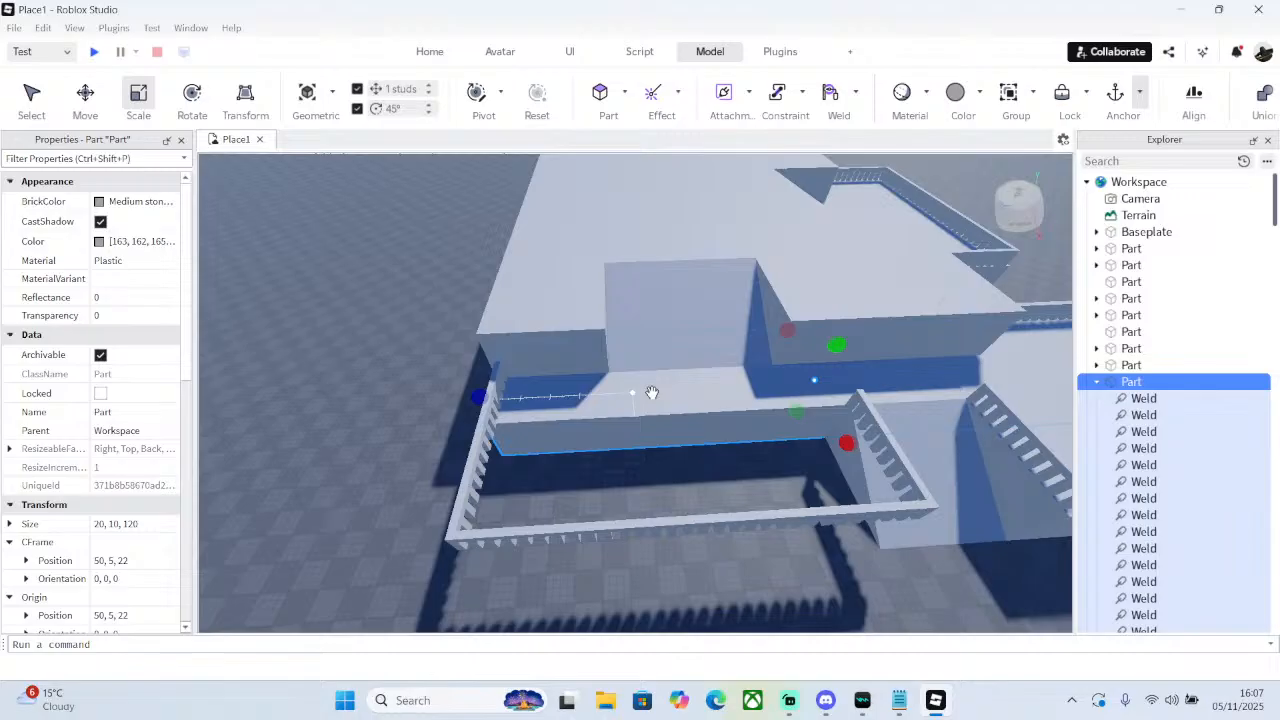
# - Extend the large upper platform down to the ground, making it 70 × 20 × 70 studs
pyautogui.click(600, 242)
pyautogui.moveTo(600, 242); pyautogui.dragTo(626, 269, button='right')
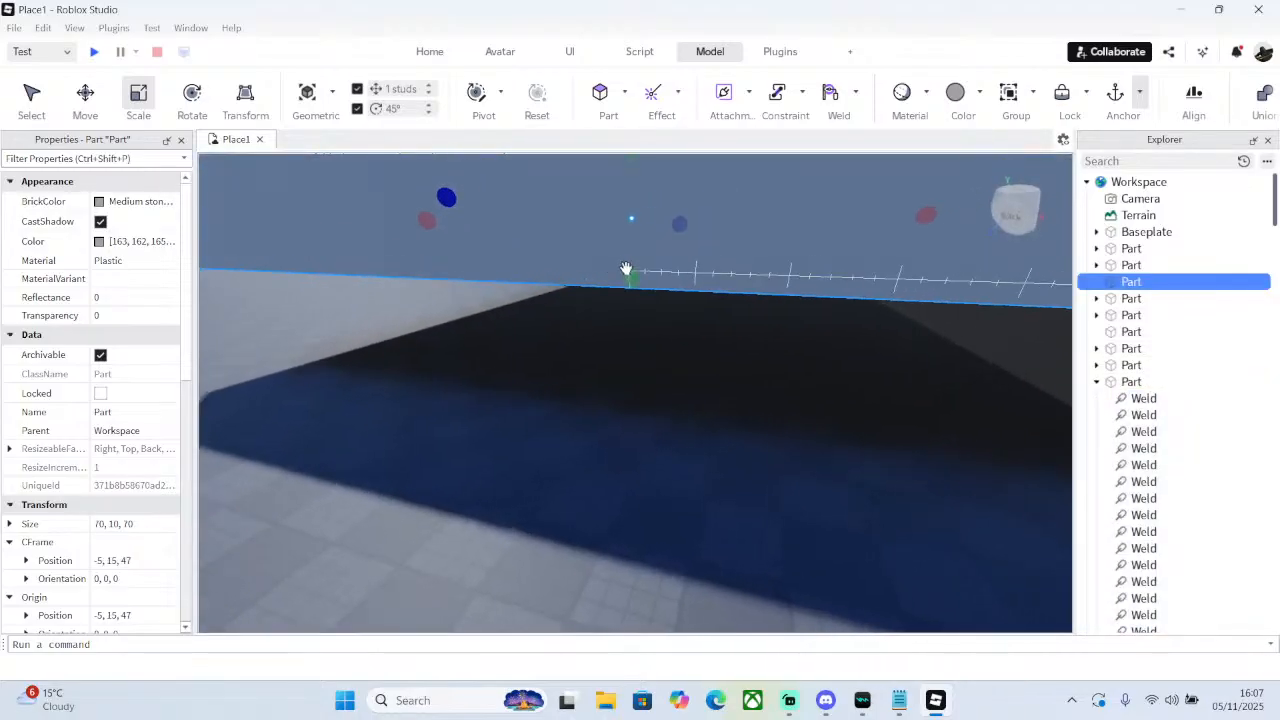
pyautogui.moveTo(626, 269); pyautogui.dragTo(630, 341)
# - Narrow the 120-stud floor part to 10 studs from its inner side and shorten it to 60 studs alongside the floorless terrace
pyautogui.moveTo(655, 441); pyautogui.dragTo(570, 361, button='right')
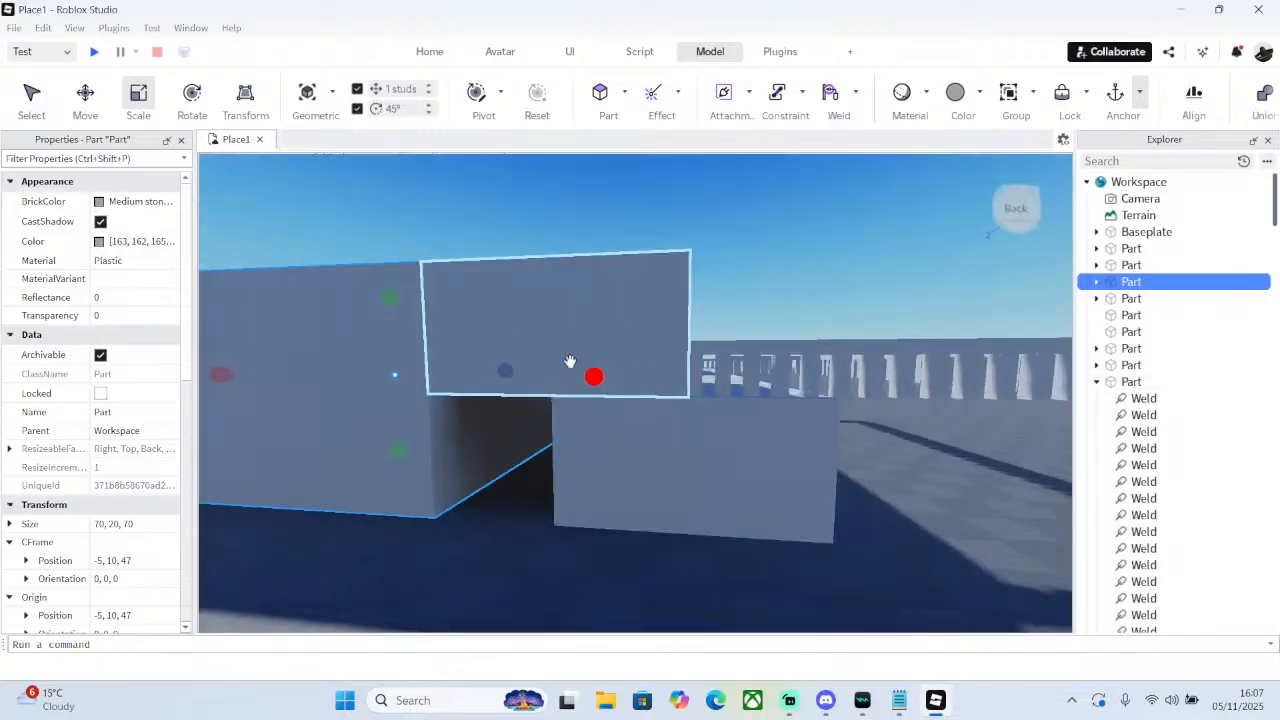
pyautogui.click(645, 463)
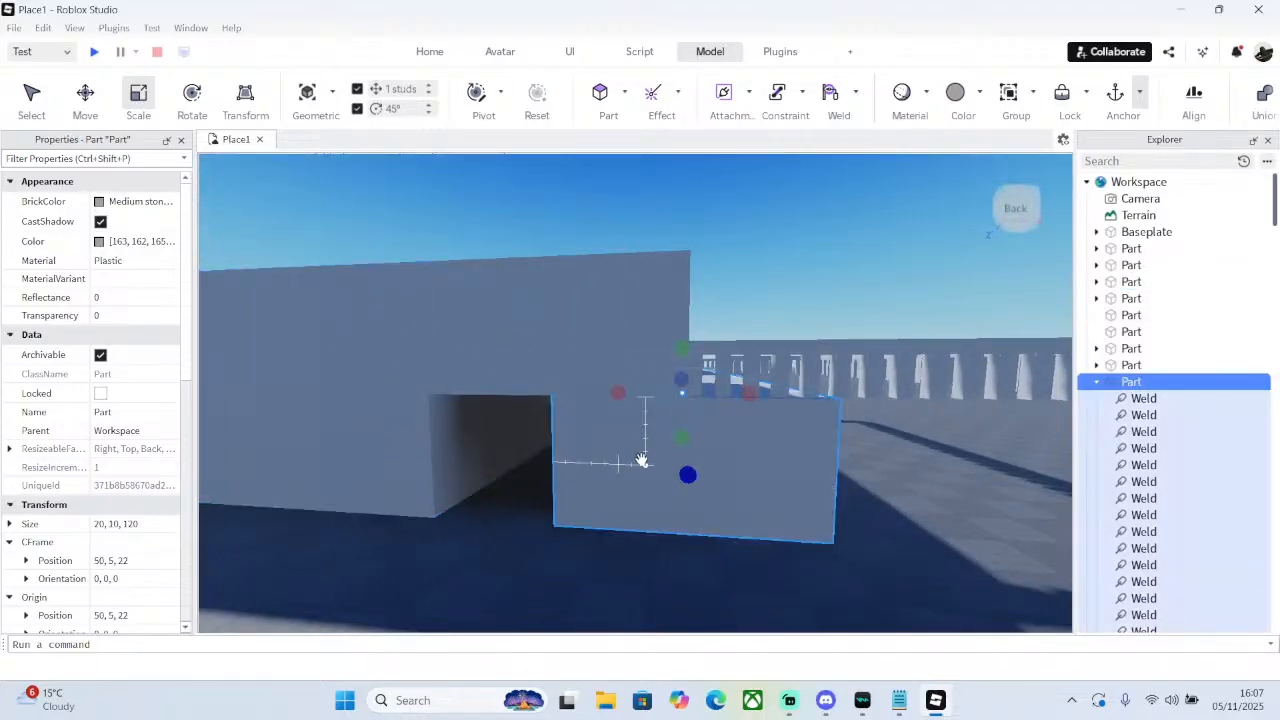
pyautogui.moveTo(645, 463); pyautogui.dragTo(608, 371, button='right')
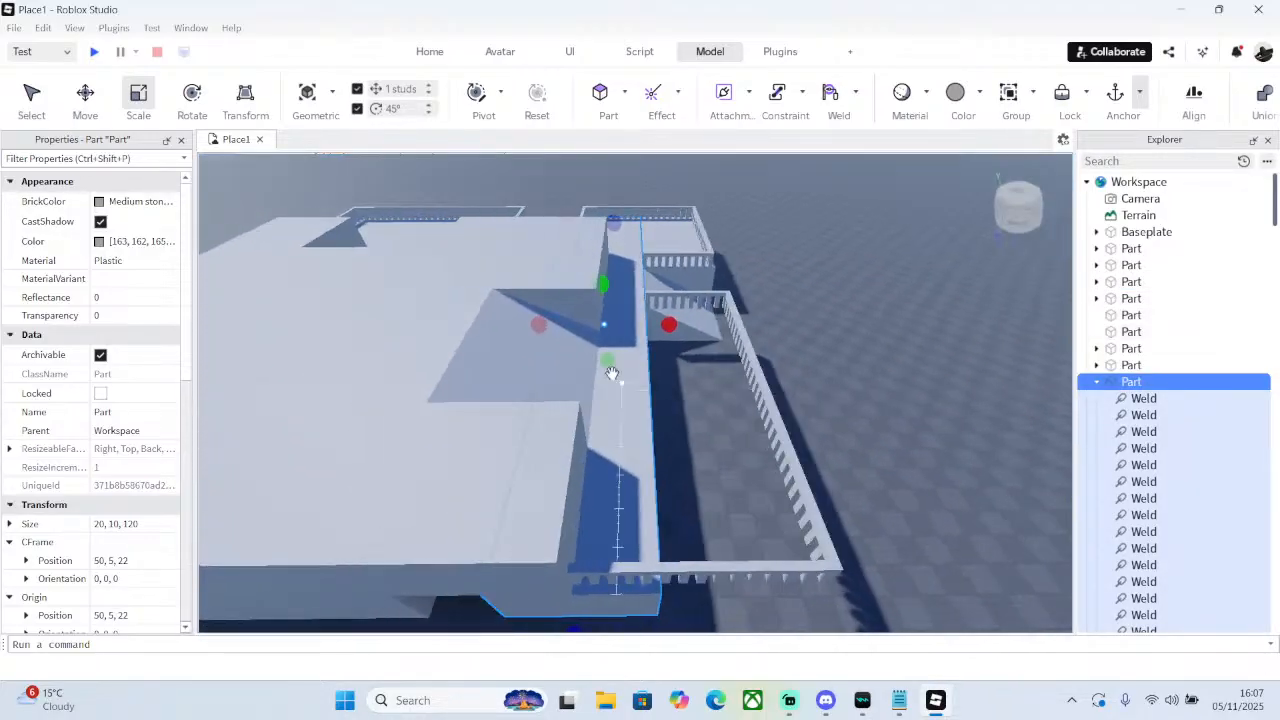
pyautogui.moveTo(537, 324); pyautogui.dragTo(580, 343)
pyautogui.moveTo(580, 343); pyautogui.dragTo(655, 330, button='right')
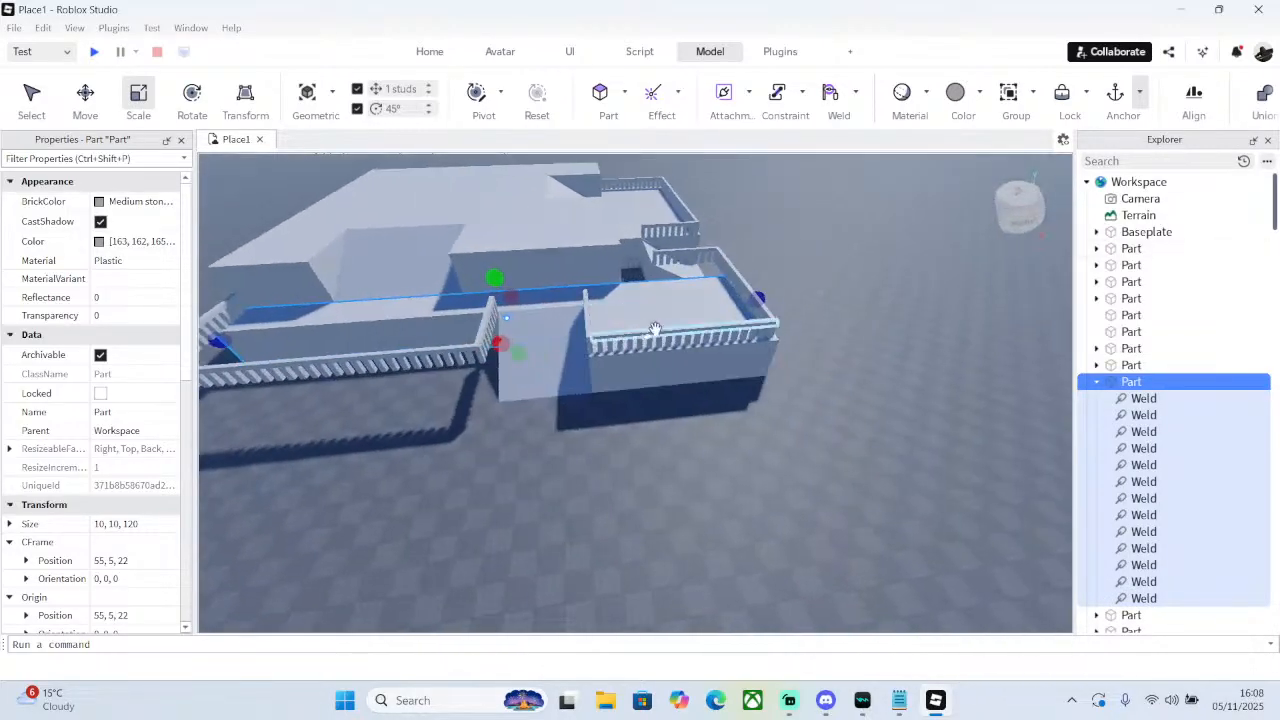
pyautogui.moveTo(779, 296); pyautogui.dragTo(527, 318)
# - Widen the 60-stud floor part to 30 studs so that it fills the railed terrace
pyautogui.moveTo(527, 318); pyautogui.dragTo(530, 318, button='right')
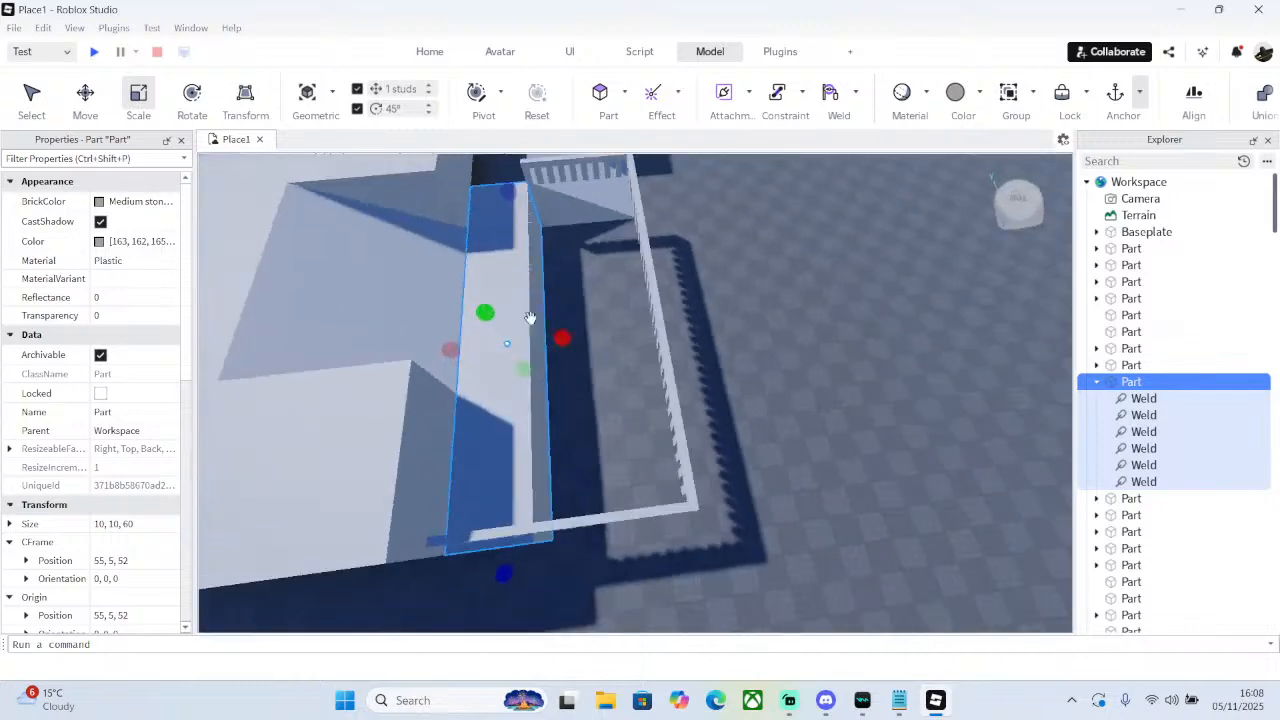
pyautogui.moveTo(563, 336); pyautogui.dragTo(677, 331)
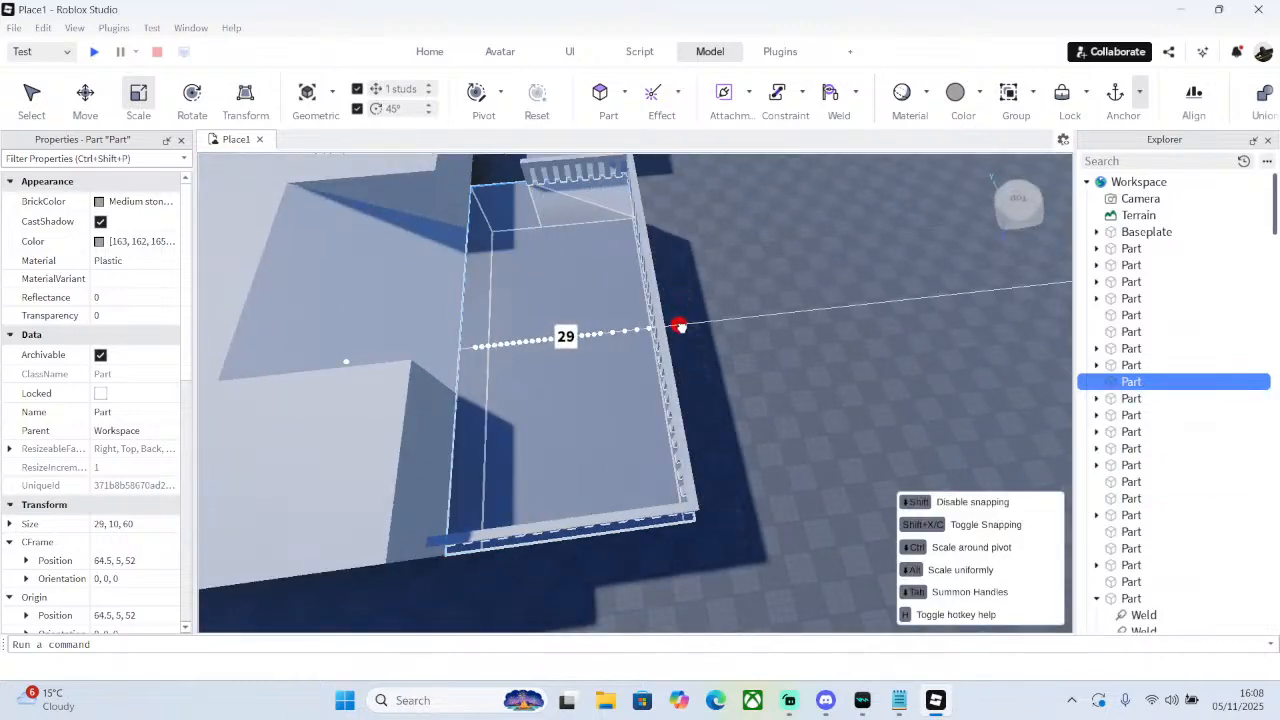
pyautogui.moveTo(684, 323); pyautogui.dragTo(684, 323)
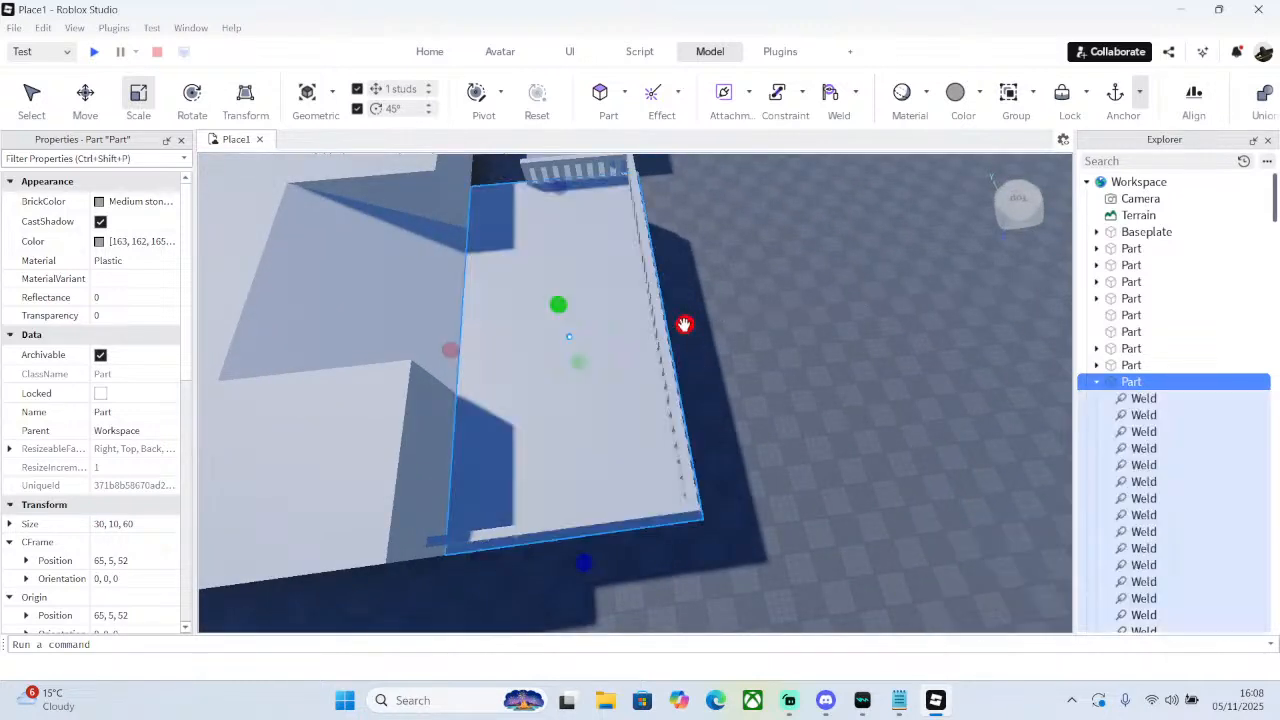
pyautogui.moveTo(626, 336); pyautogui.dragTo(626, 336, button='right')
pyautogui.click(598, 348)
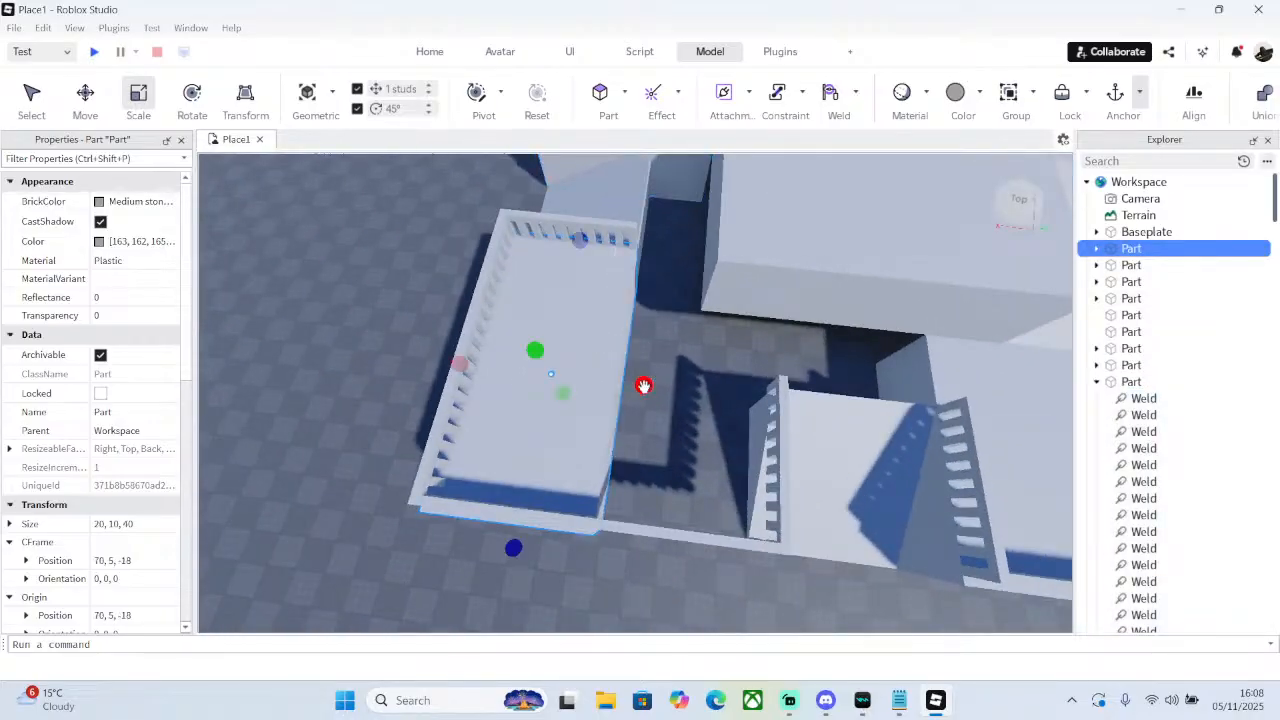
pyautogui.moveTo(644, 385)
pyautogui.mouseDown()
pyautogui.moveTo(766, 386)
pyautogui.moveTo(635, 364)
pyautogui.mouseUp()
# - Duplicate the 60 × 10 × 30 stud terrace floor and scale the copy to a 1 × 10 × 30 stud strip at its edge
pyautogui.moveTo(714, 206); pyautogui.dragTo(551, 363, button='right')
pyautogui.click(551, 363)
pyautogui.rightClick(540, 363)
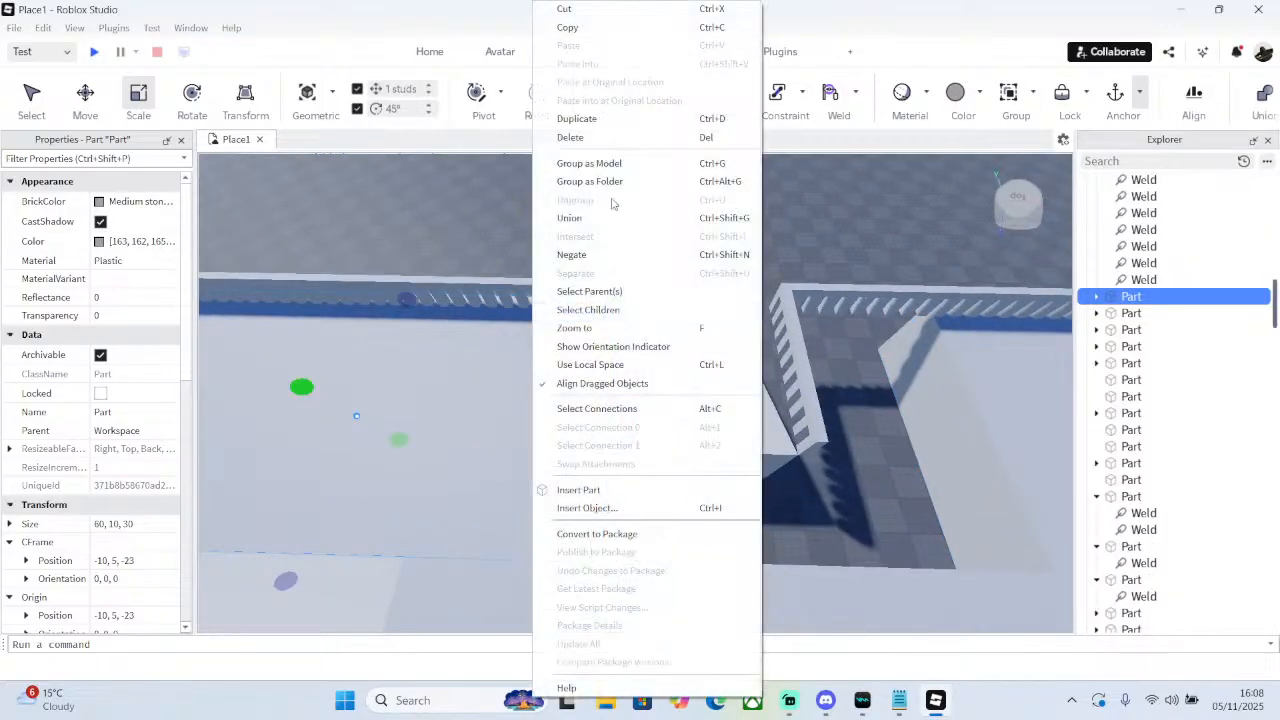
pyautogui.click(590, 118)
pyautogui.scroll(-3, 600, 226)
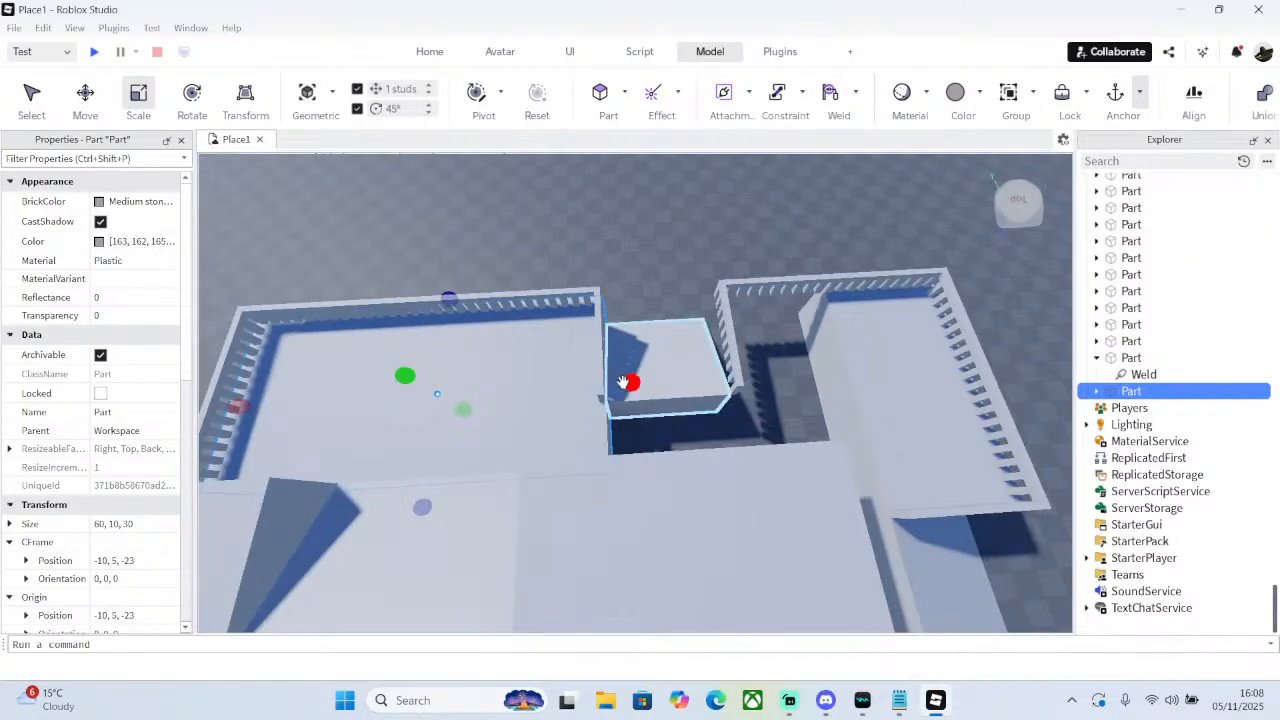
pyautogui.moveTo(629, 380); pyautogui.dragTo(637, 380)
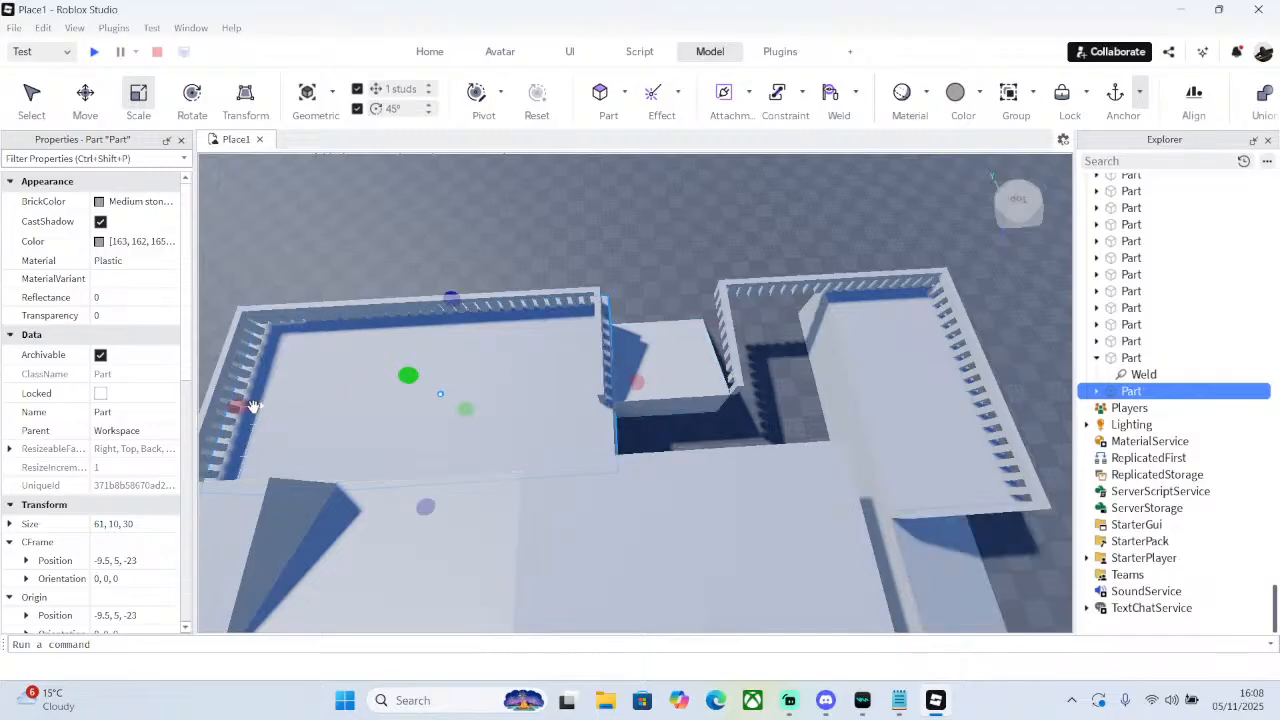
pyautogui.moveTo(246, 409); pyautogui.dragTo(591, 374)
# - Scale the strip to 40 × 10 × 10 studs to form a walkway along the raised block between the two terraces
pyautogui.moveTo(591, 374); pyautogui.dragTo(687, 385, button='right')
pyautogui.scroll(3, 687, 385)
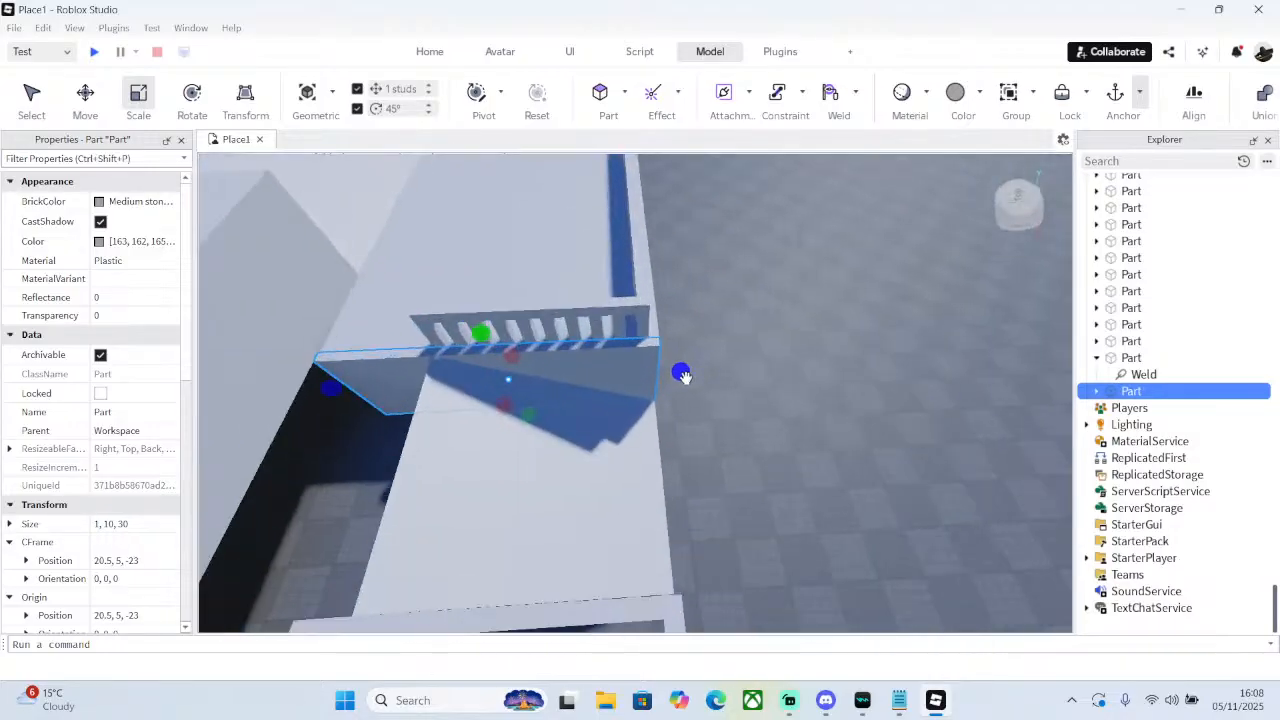
pyautogui.moveTo(655, 373); pyautogui.dragTo(466, 378)
pyautogui.moveTo(466, 378); pyautogui.dragTo(690, 372, button='right')
pyautogui.moveTo(733, 351); pyautogui.dragTo(358, 377)
# - Duplicate the walkway and scale the copy to 10 × 10 × 30 studs to fill the gap behind the neighbouring ramp
pyautogui.rightClick(523, 366)
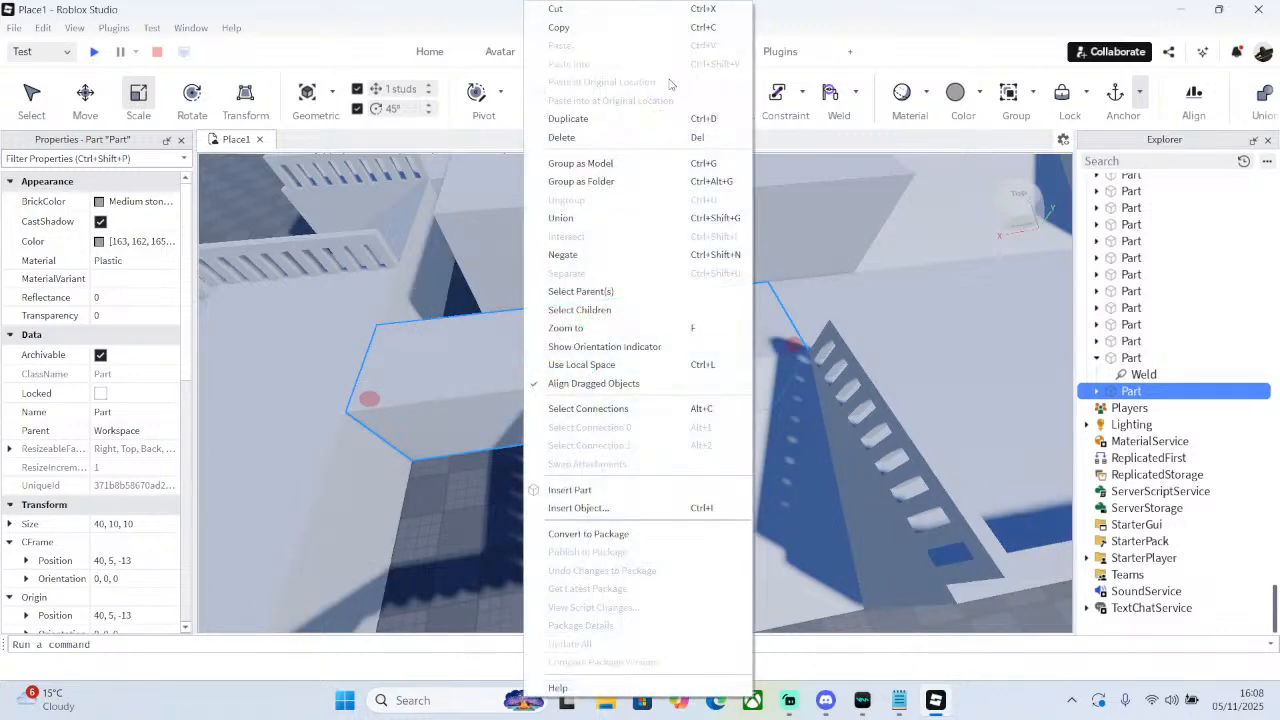
pyautogui.click(567, 119)
pyautogui.moveTo(600, 200); pyautogui.dragTo(651, 409, button='right')
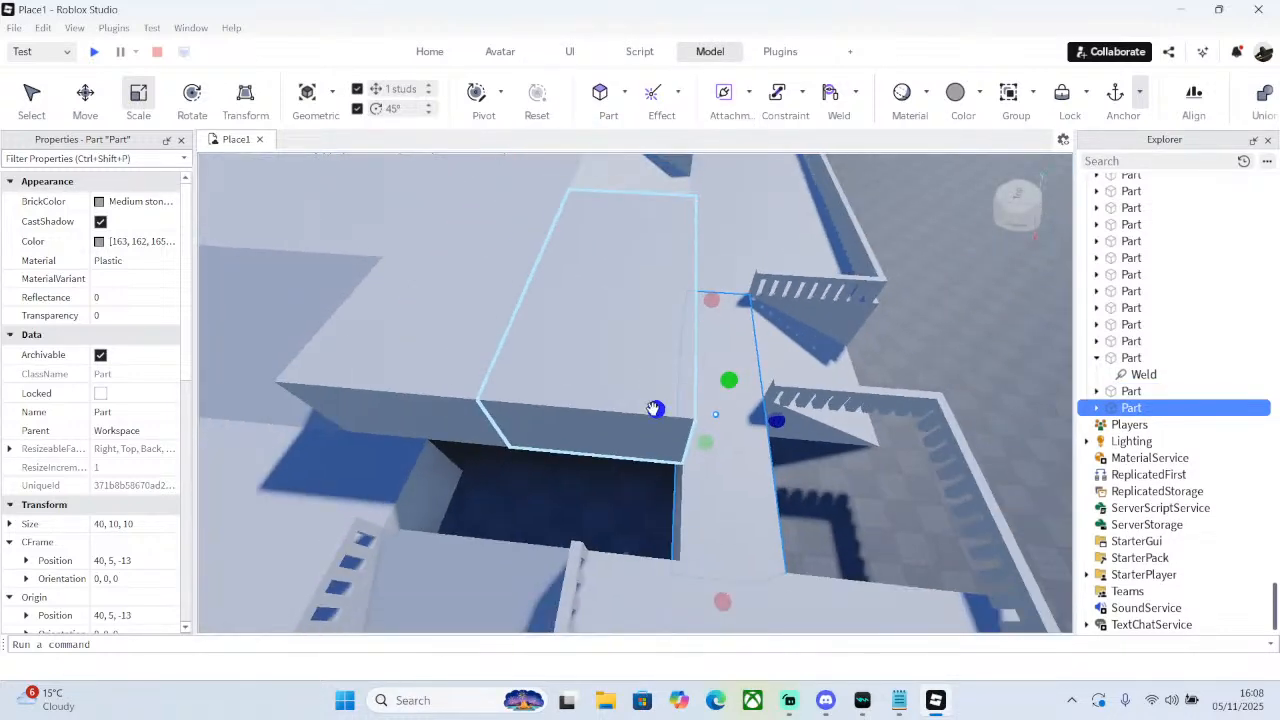
pyautogui.moveTo(768, 420); pyautogui.dragTo(629, 447)
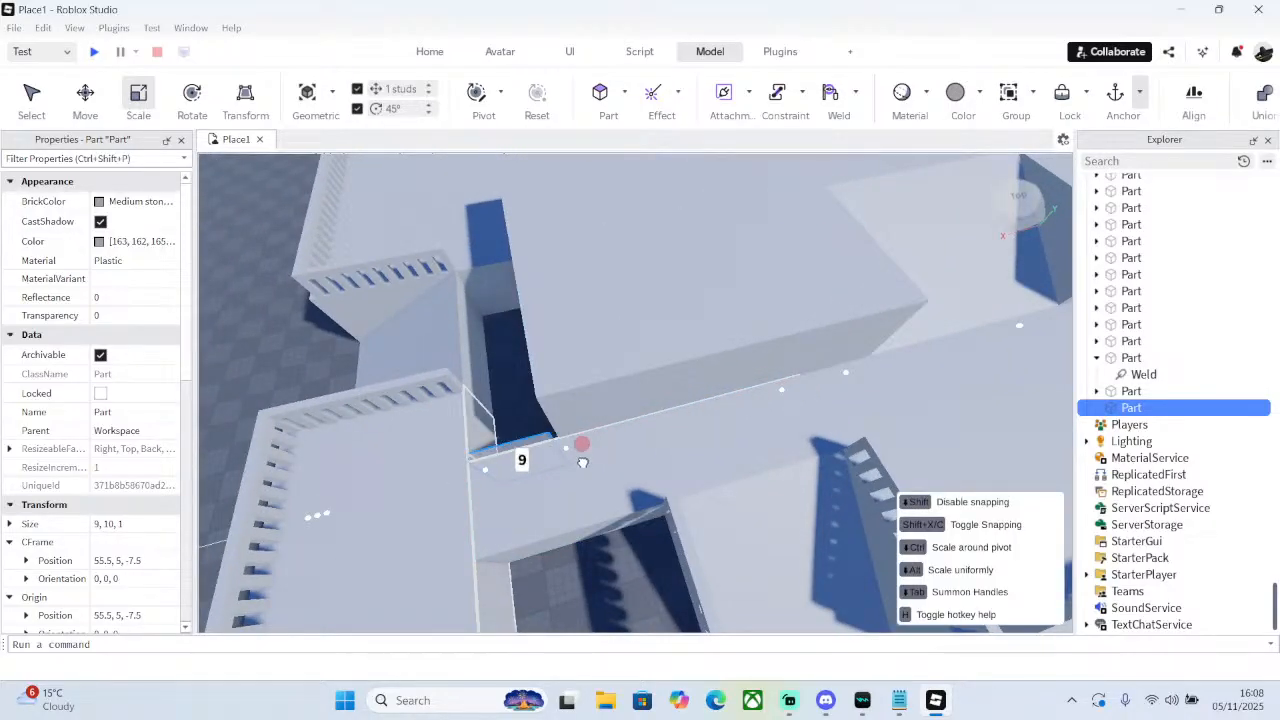
pyautogui.moveTo(588, 462); pyautogui.dragTo(592, 460, button='right')
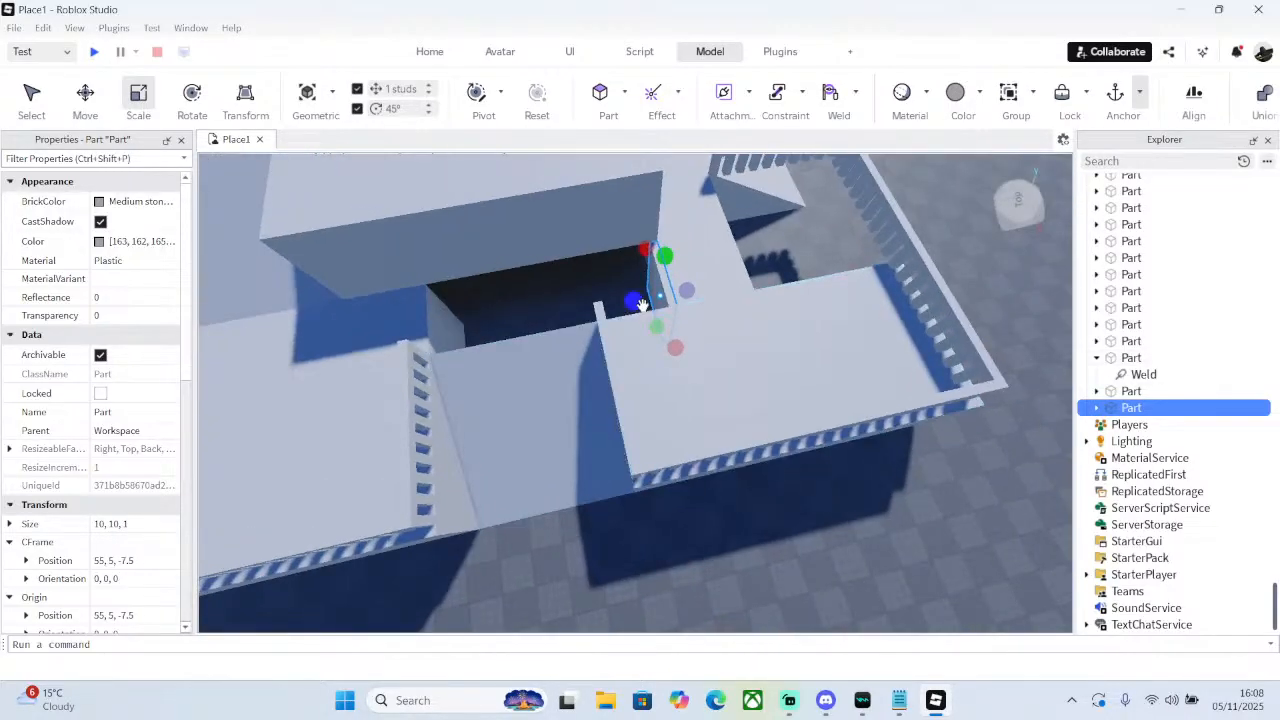
pyautogui.moveTo(641, 304); pyautogui.dragTo(426, 324)
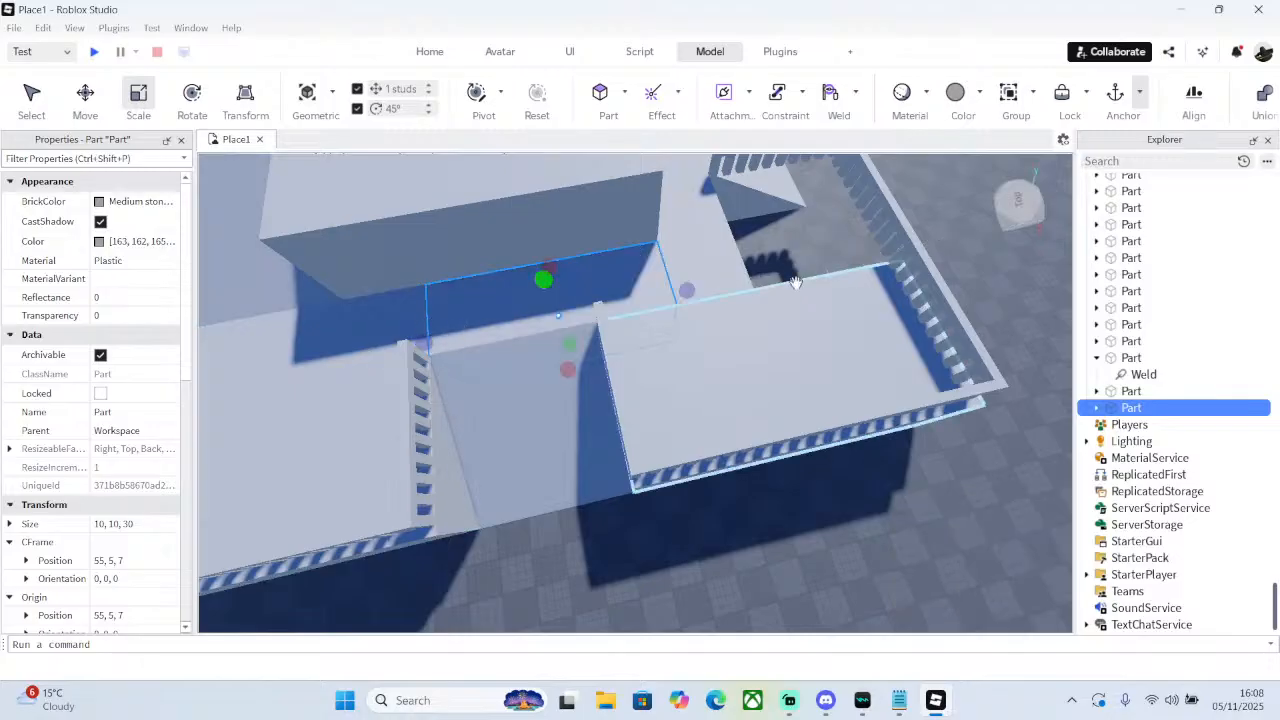
pyautogui.moveTo(794, 281); pyautogui.dragTo(794, 284, button='right')
pyautogui.click(576, 392)
pyautogui.rightClick(576, 392)
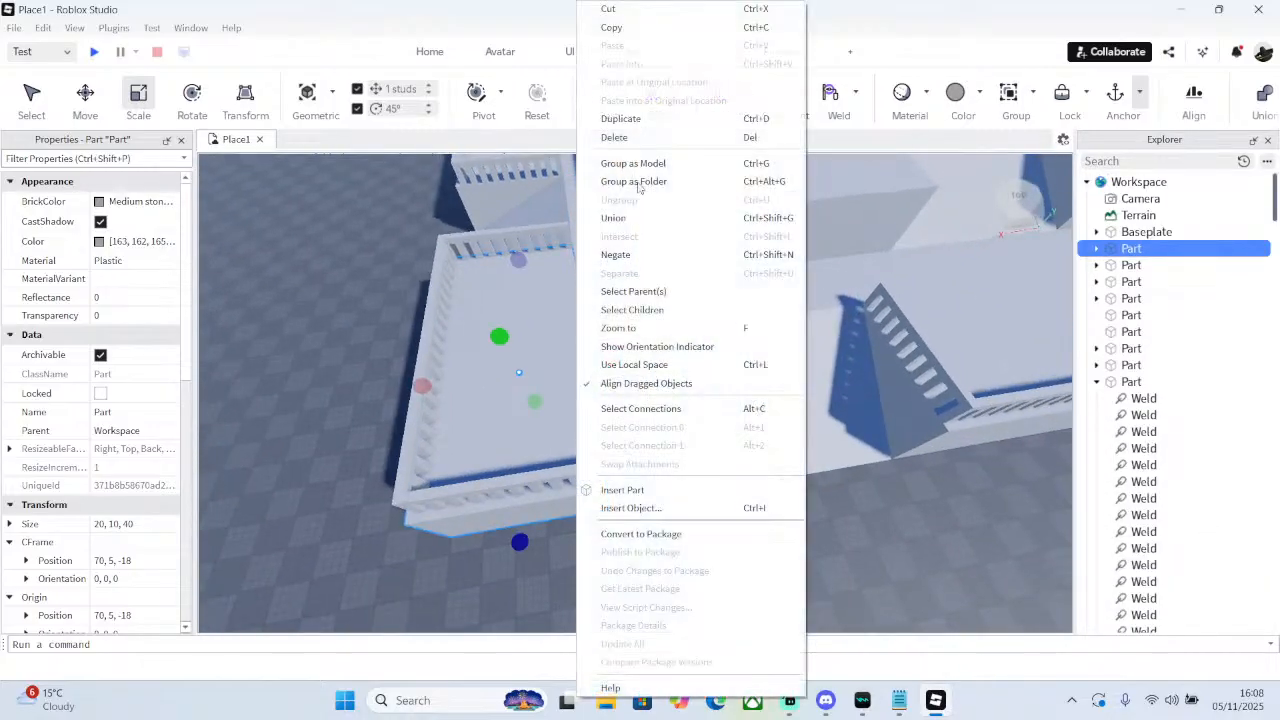
pyautogui.click(649, 136)
pyautogui.hotkey('ctrl', 'z')
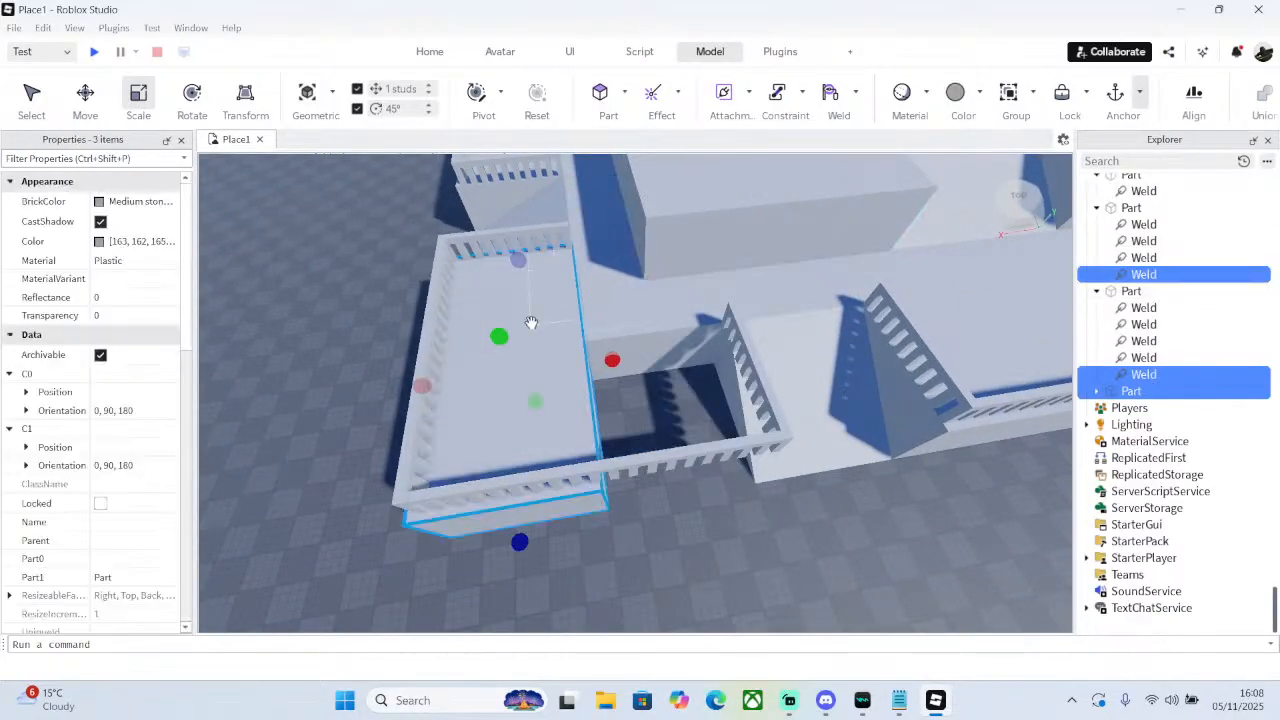
# - Duplicate the 20 × 10 × 40 stud corner terrace floor and scale the copy to 20 × 10 × 20 studs, filling the opening up to the ramp
pyautogui.rightClick(532, 322)
pyautogui.click(618, 120)
pyautogui.moveTo(613, 360); pyautogui.dragTo(620, 359)
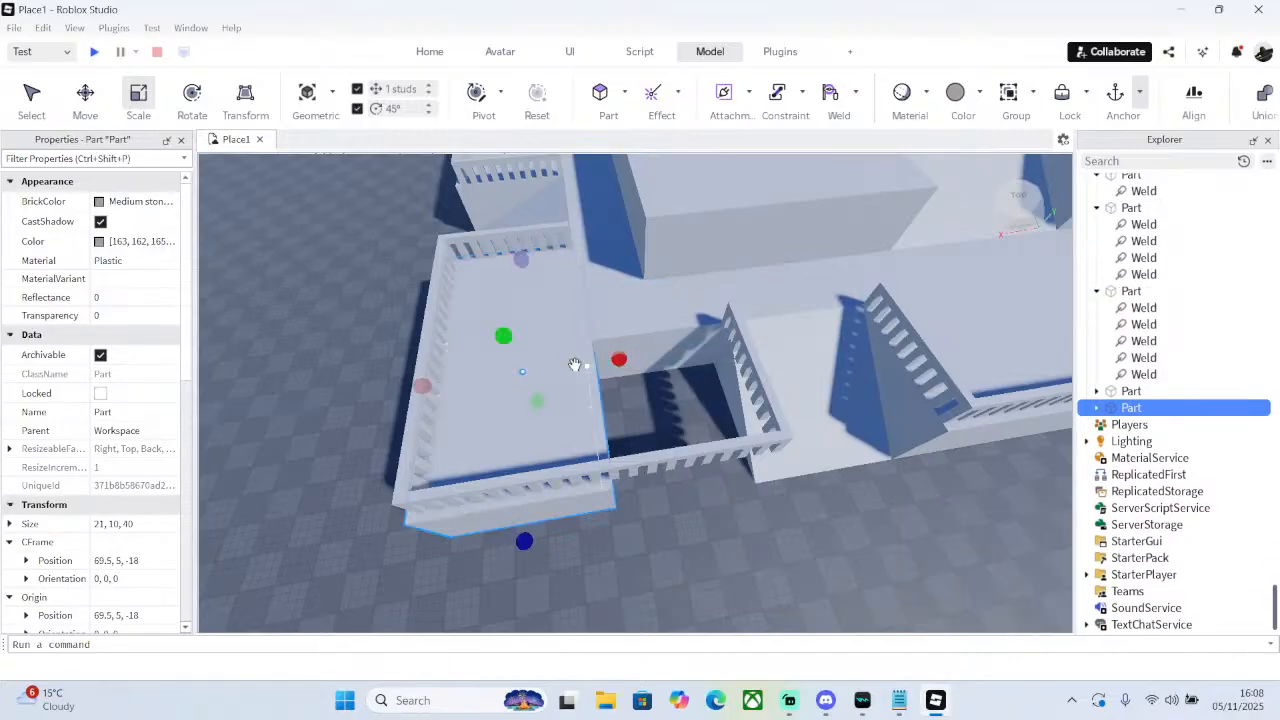
pyautogui.moveTo(428, 389); pyautogui.dragTo(594, 362)
pyautogui.moveTo(912, 262); pyautogui.dragTo(910, 322, button='right')
pyautogui.moveTo(984, 387); pyautogui.dragTo(724, 369)
pyautogui.moveTo(724, 369); pyautogui.dragTo(726, 370, button='right')
pyautogui.moveTo(505, 355); pyautogui.dragTo(739, 331)
pyautogui.moveTo(739, 331); pyautogui.dragTo(738, 331, button='right')
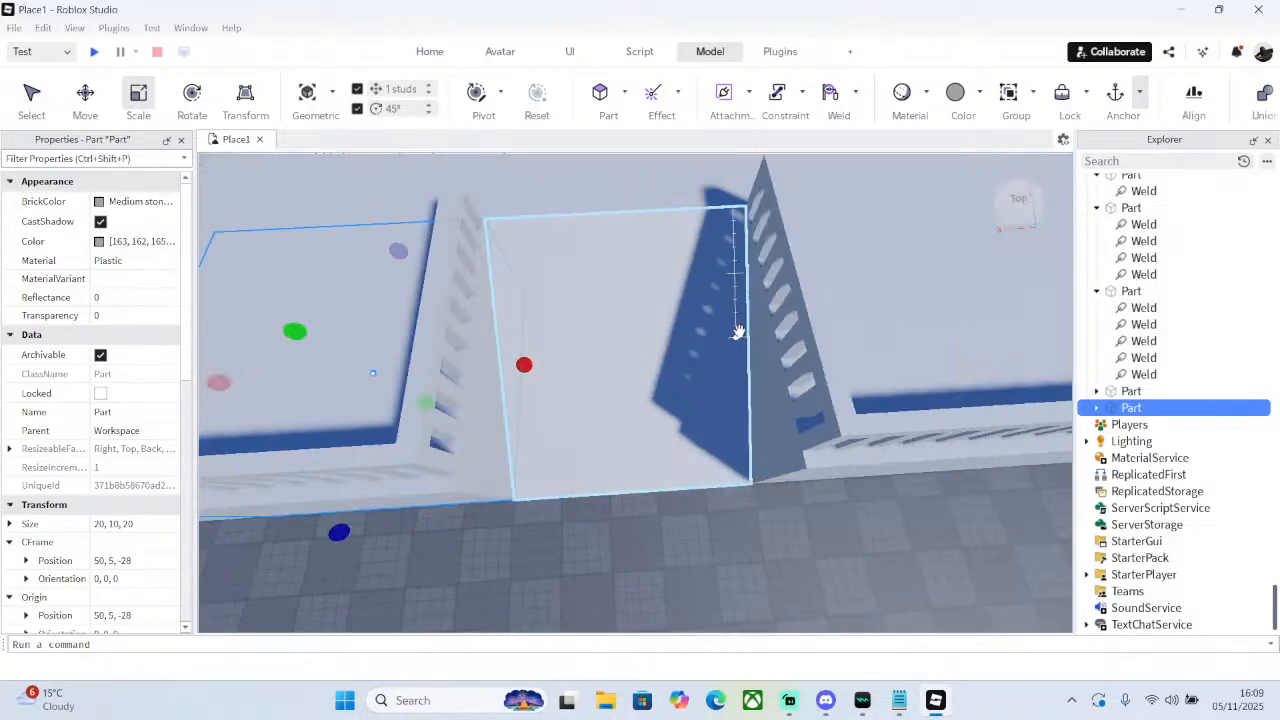
# - Clear the selection and examine the filled terrace floors and walkways from above
pyautogui.scroll(-6, 738, 331)
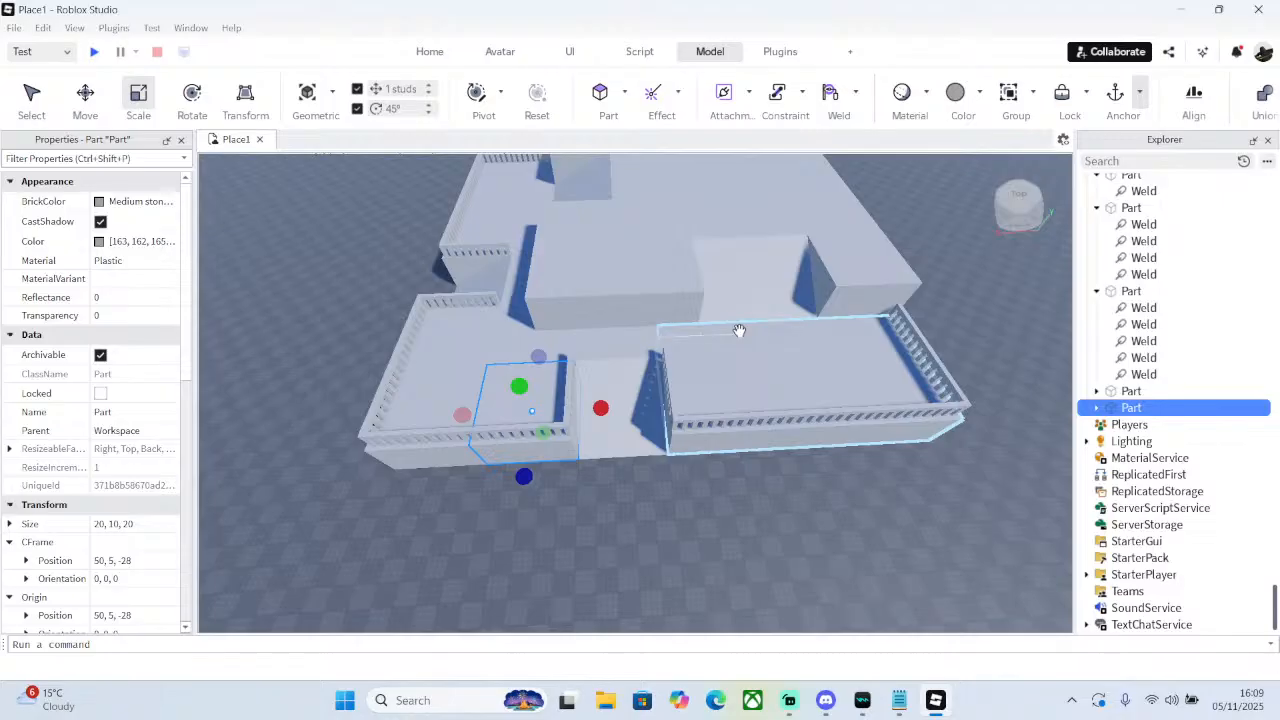
pyautogui.moveTo(777, 418); pyautogui.dragTo(740, 374, button='right')
pyautogui.press('w')
pyautogui.press('s')
pyautogui.click(812, 364)
pyautogui.press('w')
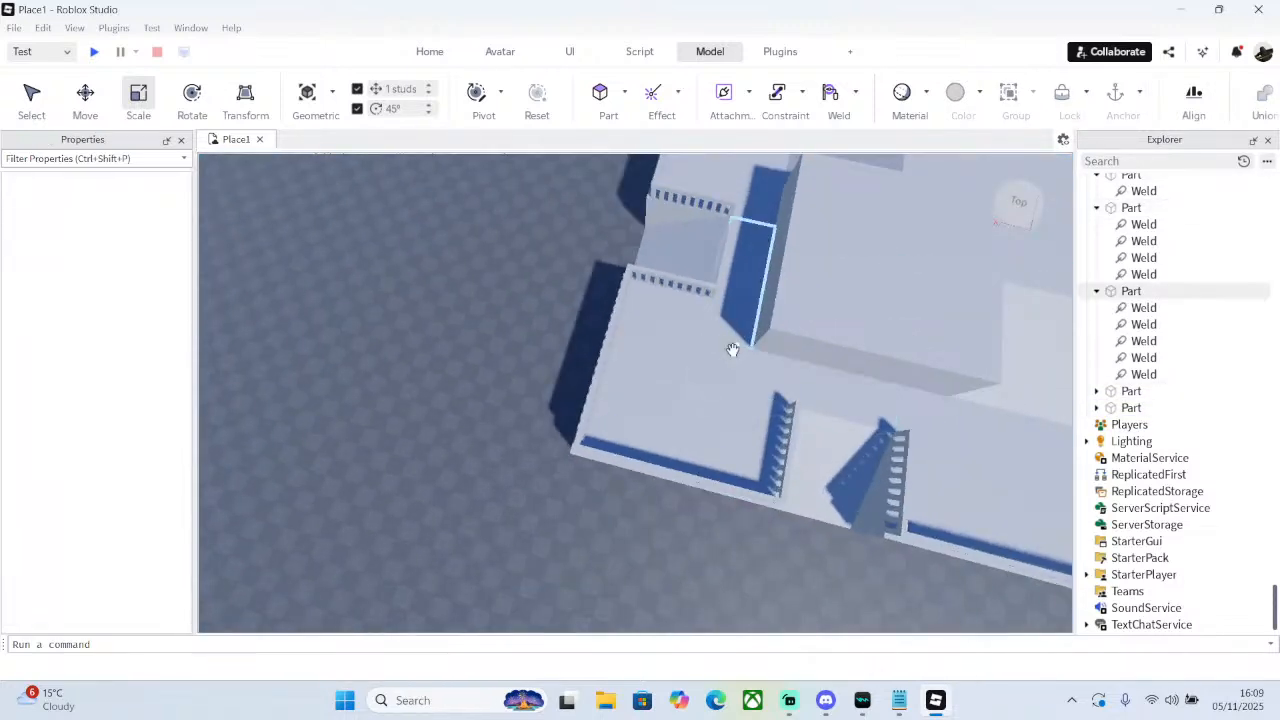
# - Examine the raised floor blocks around the ramps from above and from underneath
pyautogui.moveTo(748, 416)
pyautogui.mouseDown(button='right')
pyautogui.moveTo(722, 425)
pyautogui.moveTo(766, 414)
pyautogui.mouseUp(button='right')
pyautogui.press('w')
pyautogui.click(766, 416)
pyautogui.moveTo(634, 372); pyautogui.dragTo(657, 527)
pyautogui.press('s')
pyautogui.moveTo(724, 378)
pyautogui.mouseDown(button='right')
pyautogui.moveTo(713, 367)
pyautogui.moveTo(731, 360)
pyautogui.mouseUp(button='right')
pyautogui.click(713, 367)
pyautogui.press('w')
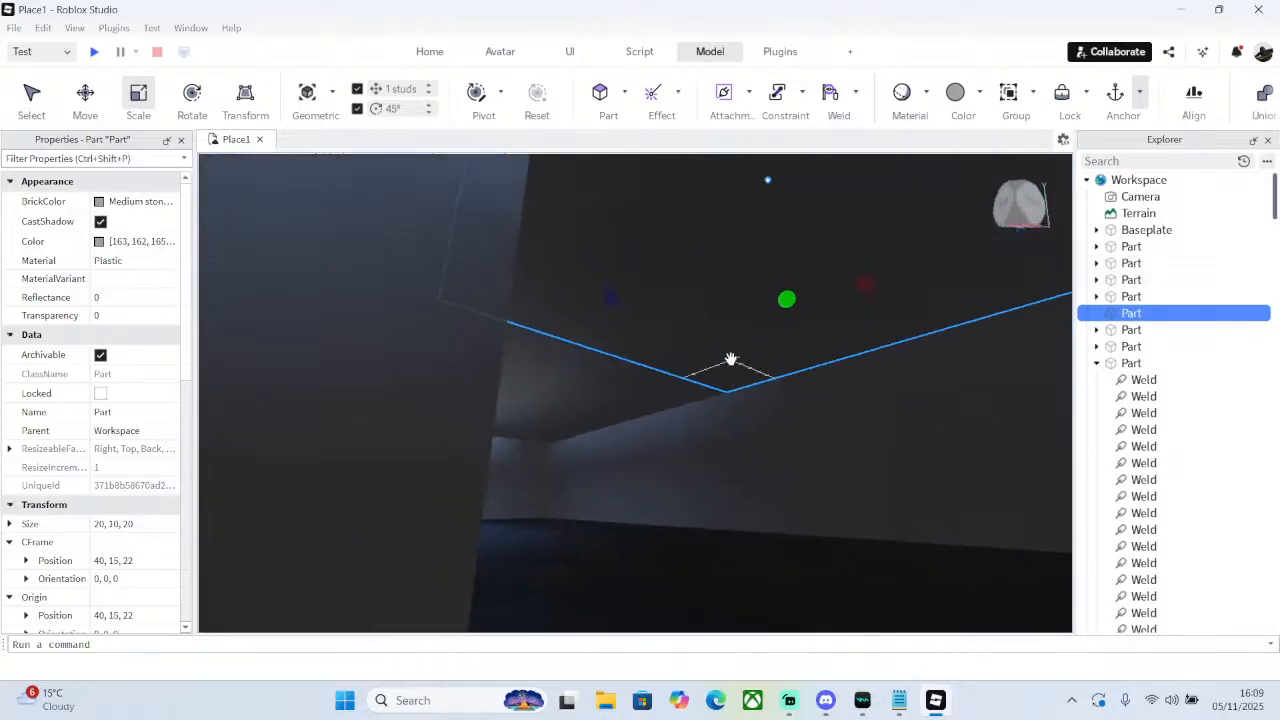
pyautogui.moveTo(789, 313); pyautogui.dragTo(791, 309, button='right')
pyautogui.press('s')
pyautogui.press('w')
pyautogui.moveTo(694, 326); pyautogui.dragTo(691, 331, button='right')
pyautogui.press('s')
# - Scale the 20 × 20 × 20 stud end block from its underside to 20 × 10 × 20 studs, and raise the large neighbouring block's underside to match
pyautogui.click(676, 437)
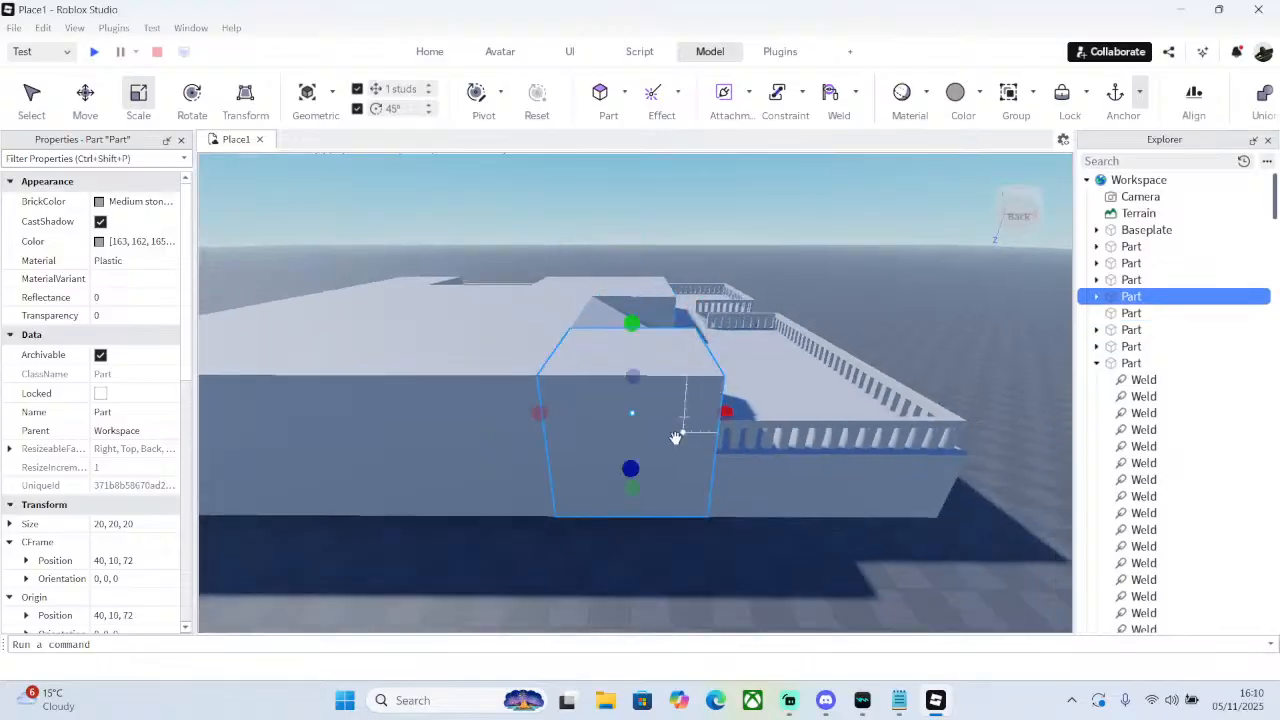
pyautogui.moveTo(634, 493); pyautogui.dragTo(647, 449)
pyautogui.moveTo(650, 440); pyautogui.dragTo(651, 434)
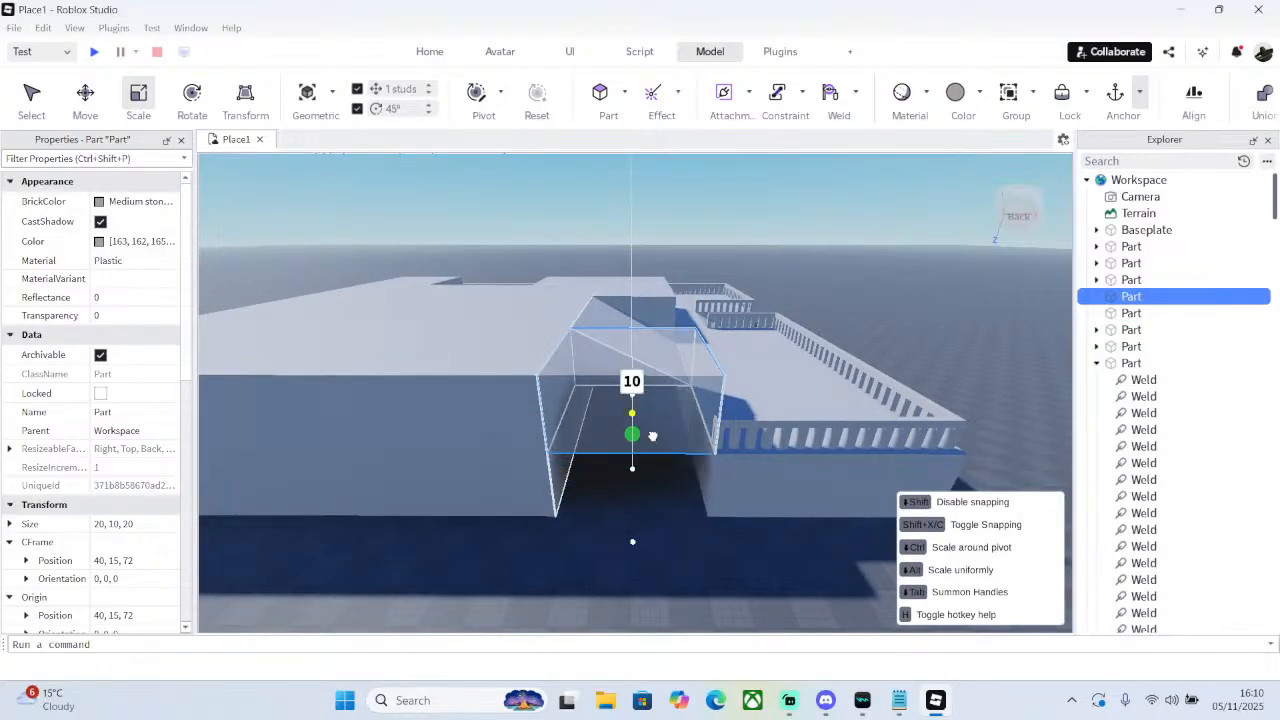
pyautogui.click(543, 406)
pyautogui.moveTo(543, 406); pyautogui.dragTo(541, 405, button='right')
pyautogui.moveTo(528, 432); pyautogui.dragTo(538, 401)
pyautogui.click(762, 204)
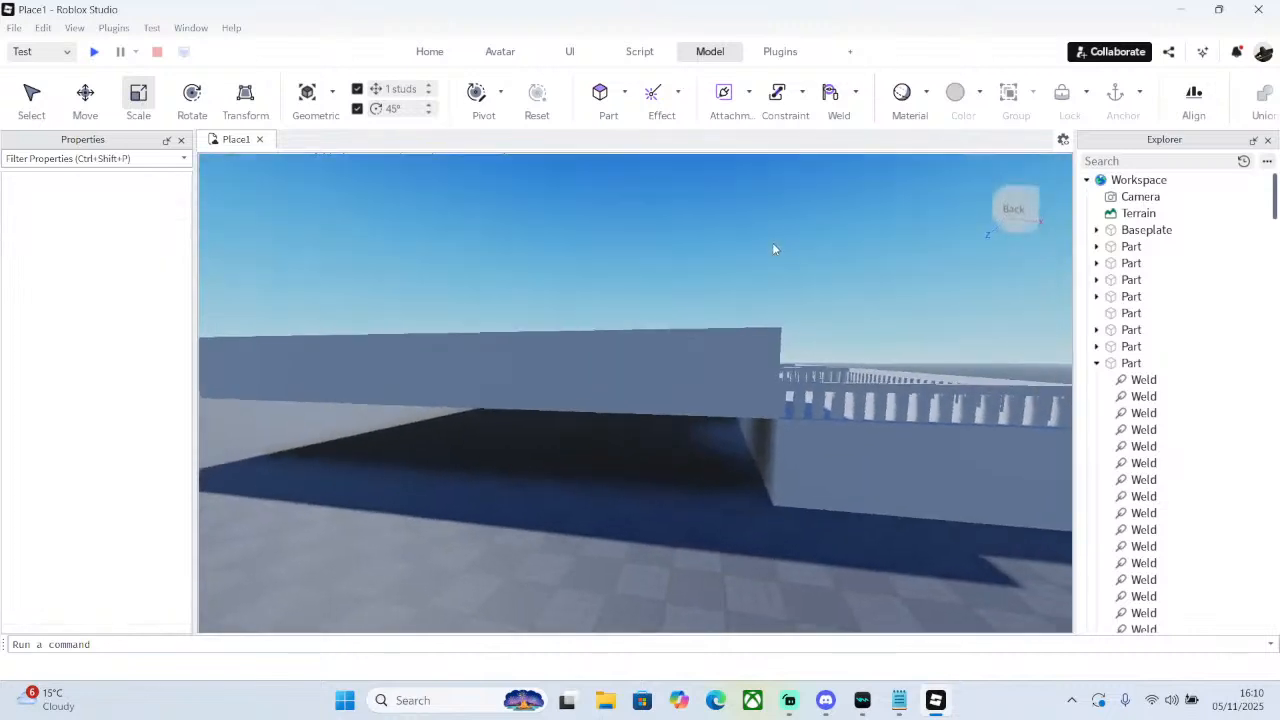
# - Raise the underside of the remaining full-height block beneath the platform to match the adjoining raised slabs, and review the whole structure
pyautogui.press('q')
pyautogui.moveTo(772, 242); pyautogui.dragTo(754, 420, button='right')
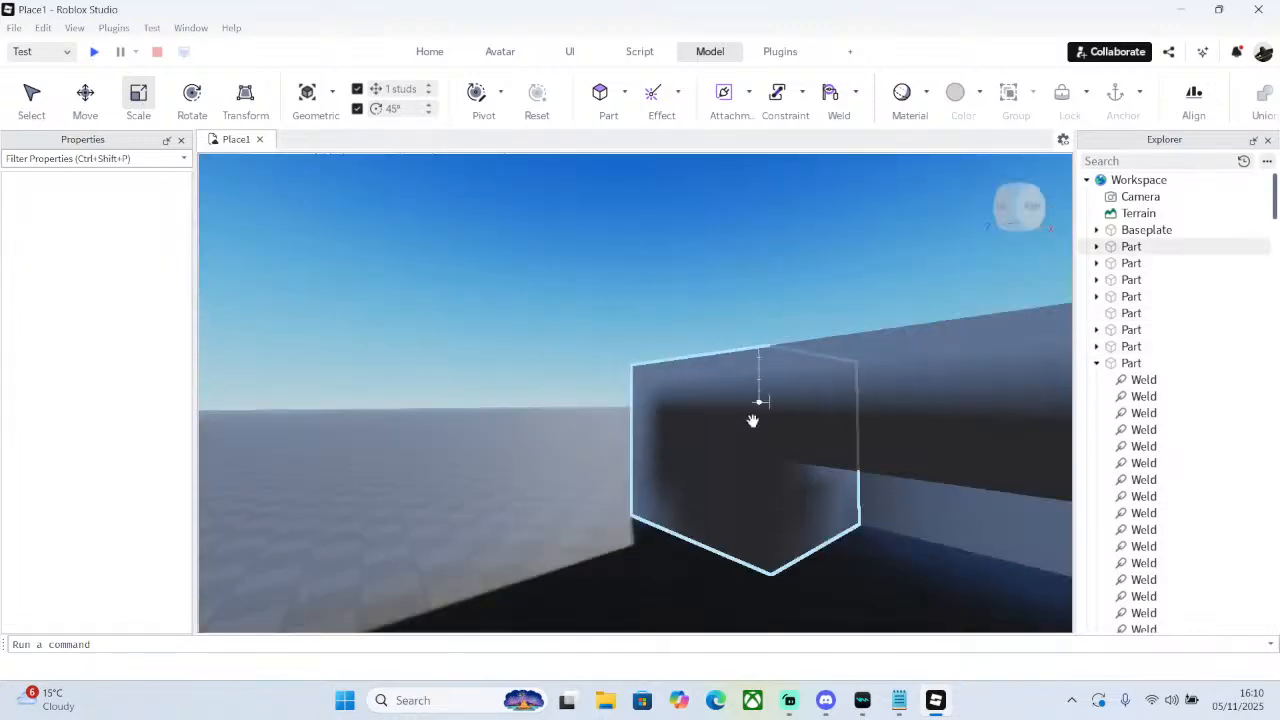
pyautogui.click(730, 347)
pyautogui.moveTo(730, 347); pyautogui.dragTo(728, 350, button='right')
pyautogui.scroll(5, 728, 344)
pyautogui.moveTo(680, 374); pyautogui.dragTo(651, 289)
pyautogui.click(691, 404)
pyautogui.moveTo(691, 404); pyautogui.dragTo(694, 366, button='right')
pyautogui.scroll(5, 694, 366)
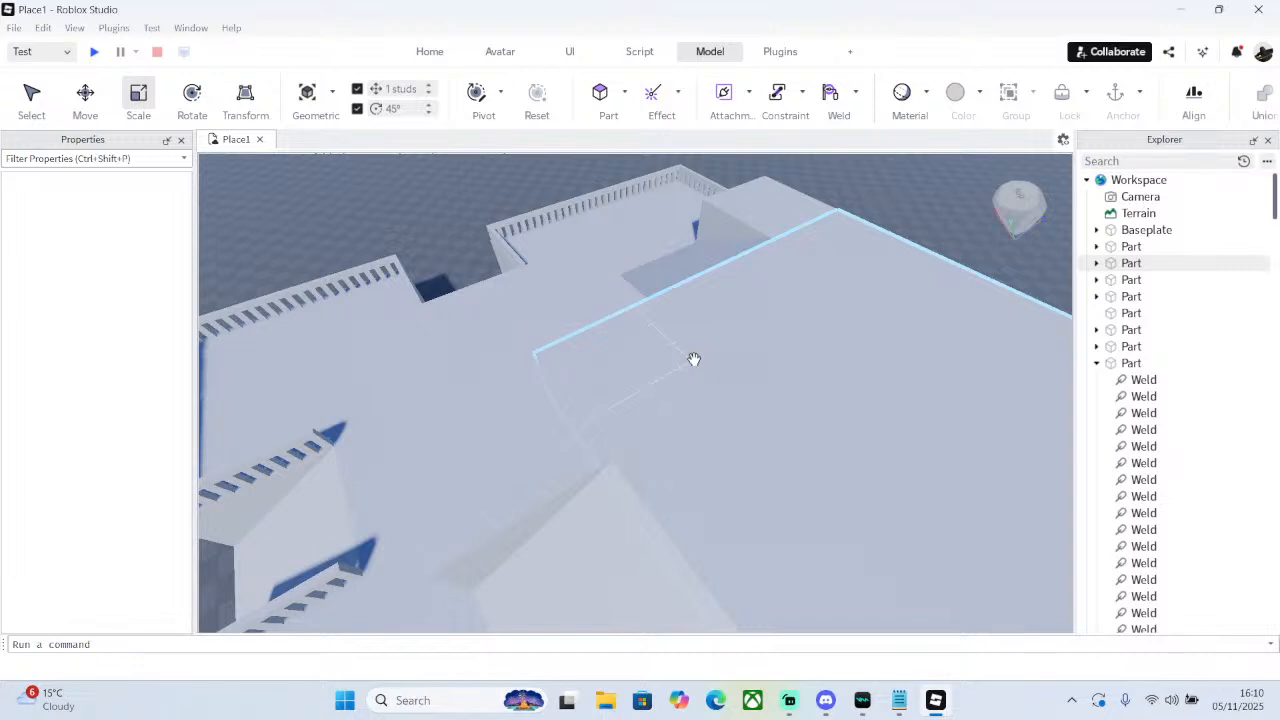
pyautogui.scroll(-1, 849, 277)
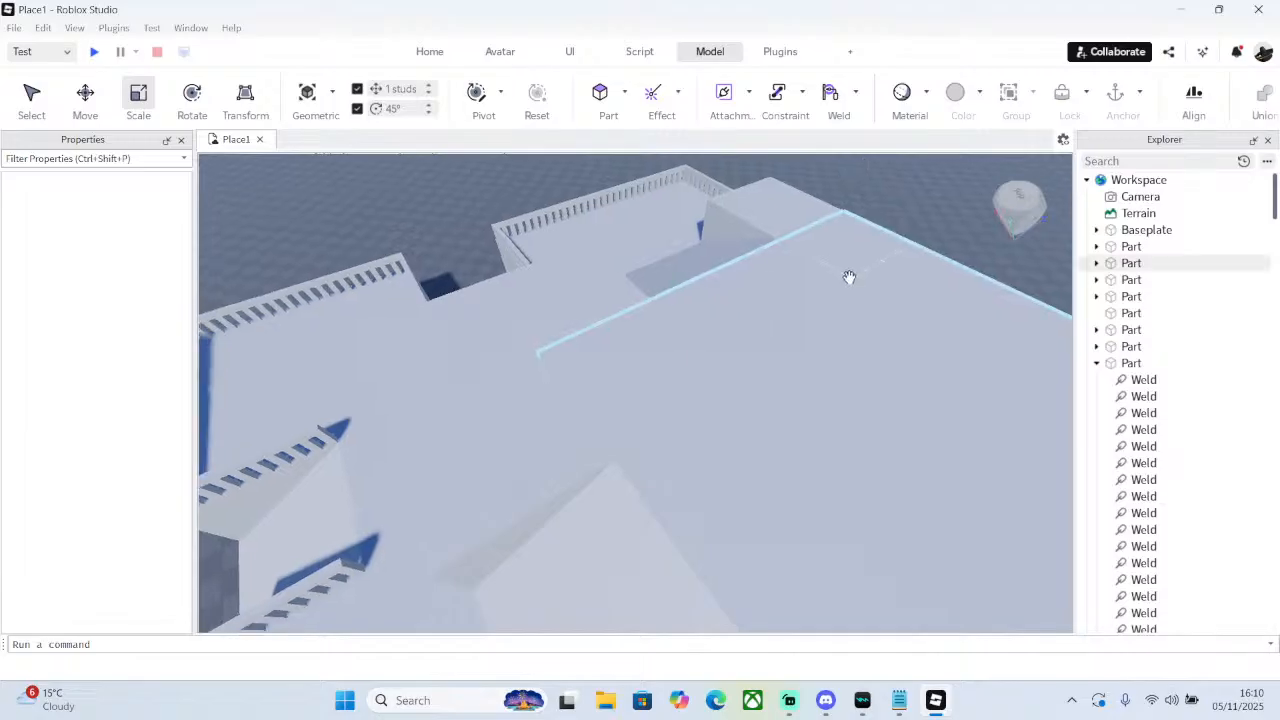
pyautogui.scroll(-10, 849, 277)
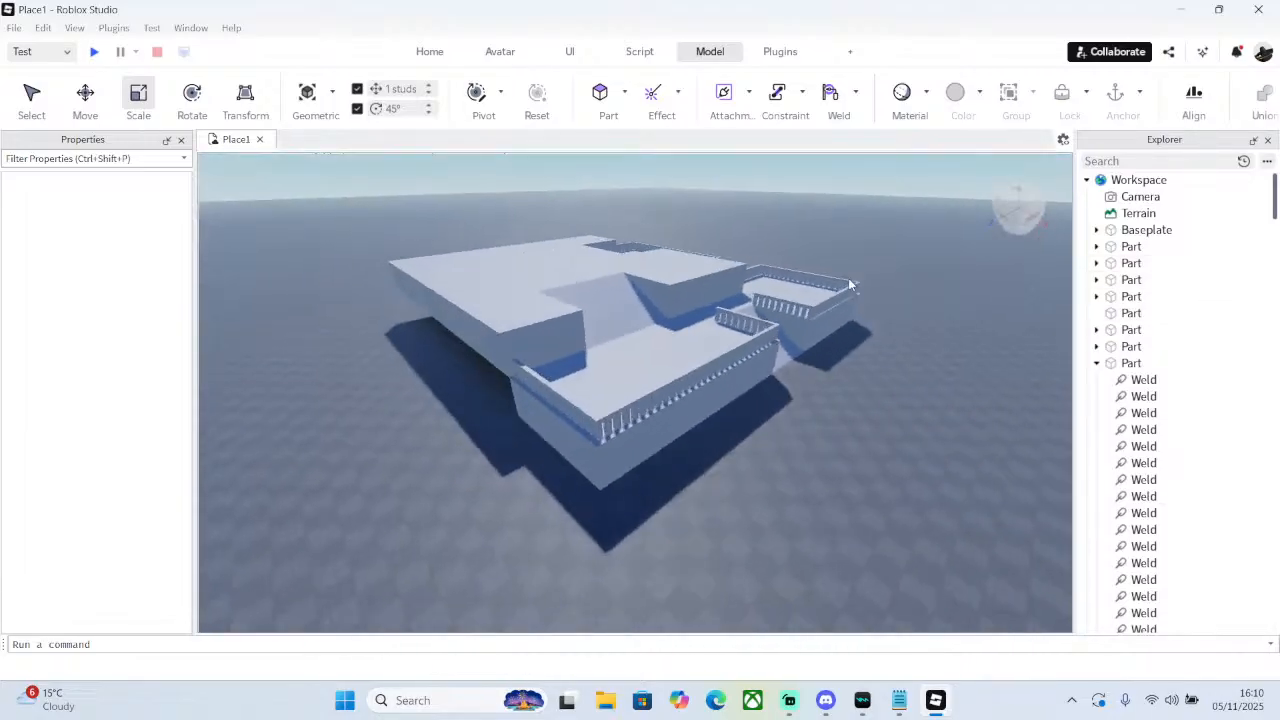
pyautogui.scroll(10, 849, 285)
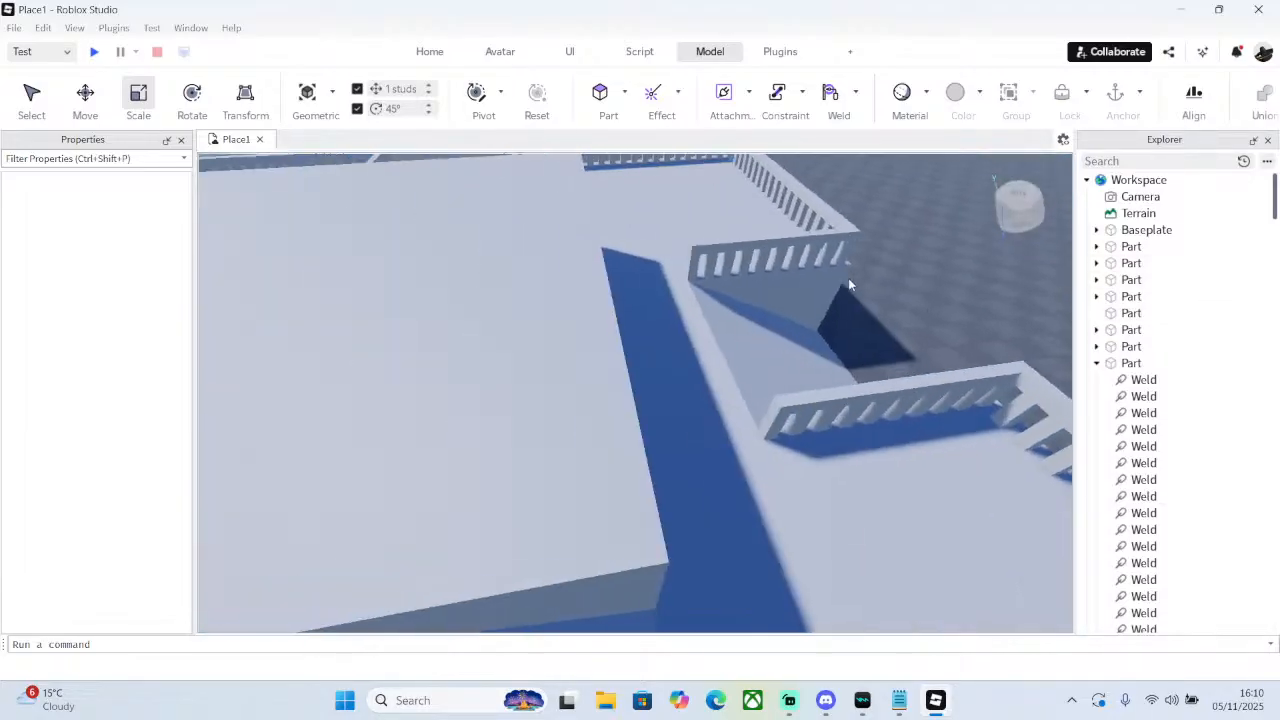
pyautogui.scroll(-5, 850, 300)
# - Duplicate the 19 × 1 × 1 stud top rail beside the terrace ramp and move the copy above the raised block, to 39.5, 22.5, 30.5
pyautogui.click(787, 388)
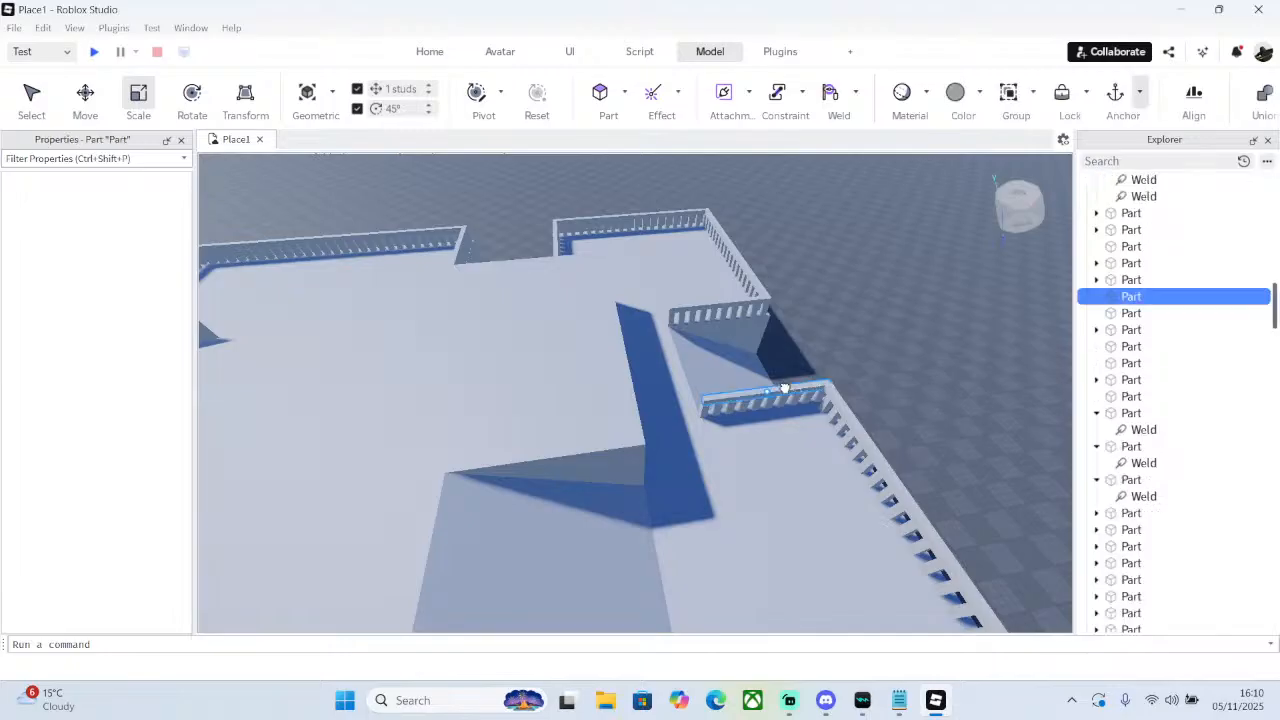
pyautogui.rightClick(787, 388)
pyautogui.click(829, 114)
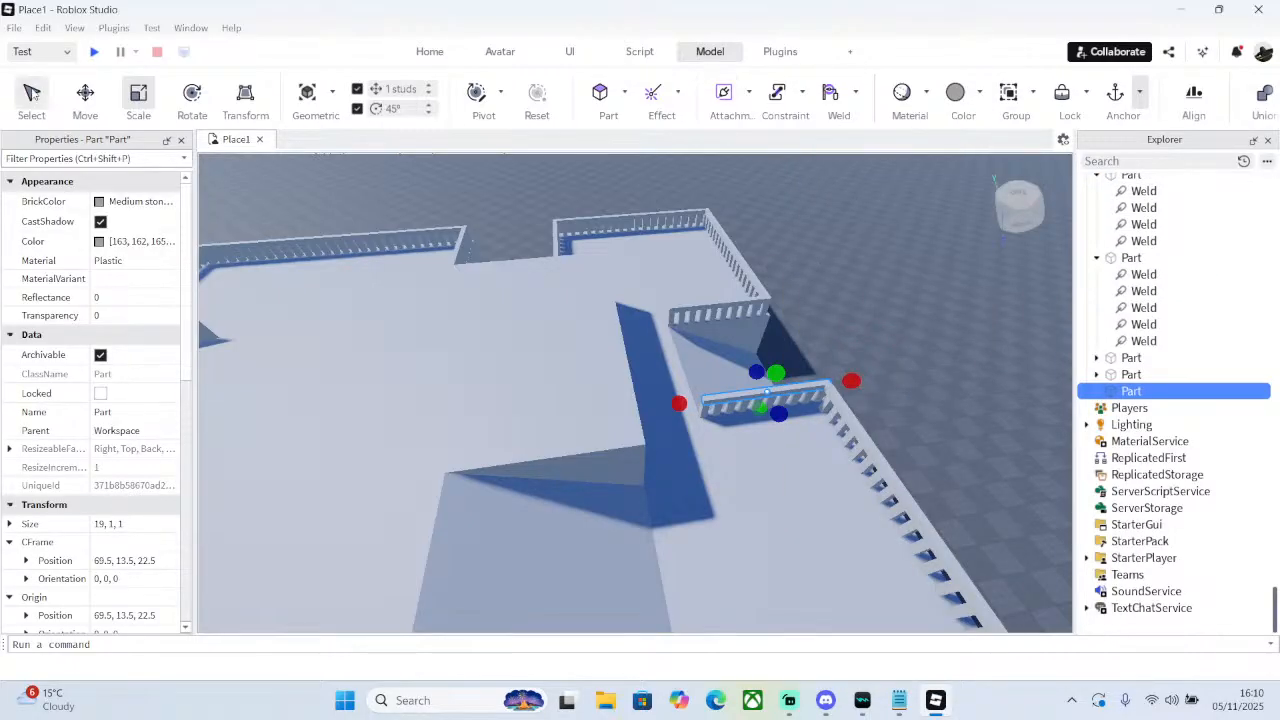
pyautogui.click(85, 92)
pyautogui.moveTo(668, 404); pyautogui.dragTo(504, 334)
pyautogui.moveTo(504, 331)
pyautogui.mouseDown(button='right')
pyautogui.moveTo(520, 320)
pyautogui.moveTo(504, 326)
pyautogui.mouseUp(button='right')
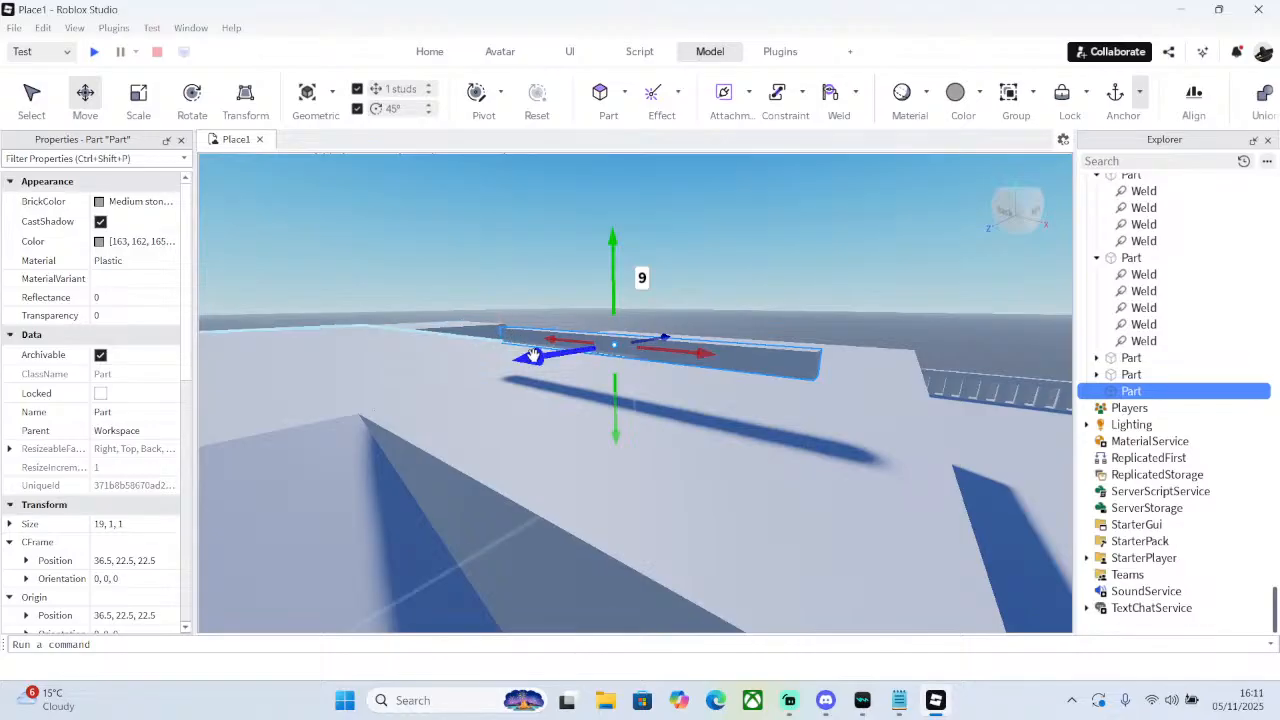
pyautogui.moveTo(504, 326); pyautogui.dragTo(410, 410)
pyautogui.moveTo(610, 398); pyautogui.dragTo(610, 398, button='right')
pyautogui.moveTo(600, 360); pyautogui.dragTo(590, 360)
pyautogui.moveTo(590, 360); pyautogui.dragTo(491, 380, button='right')
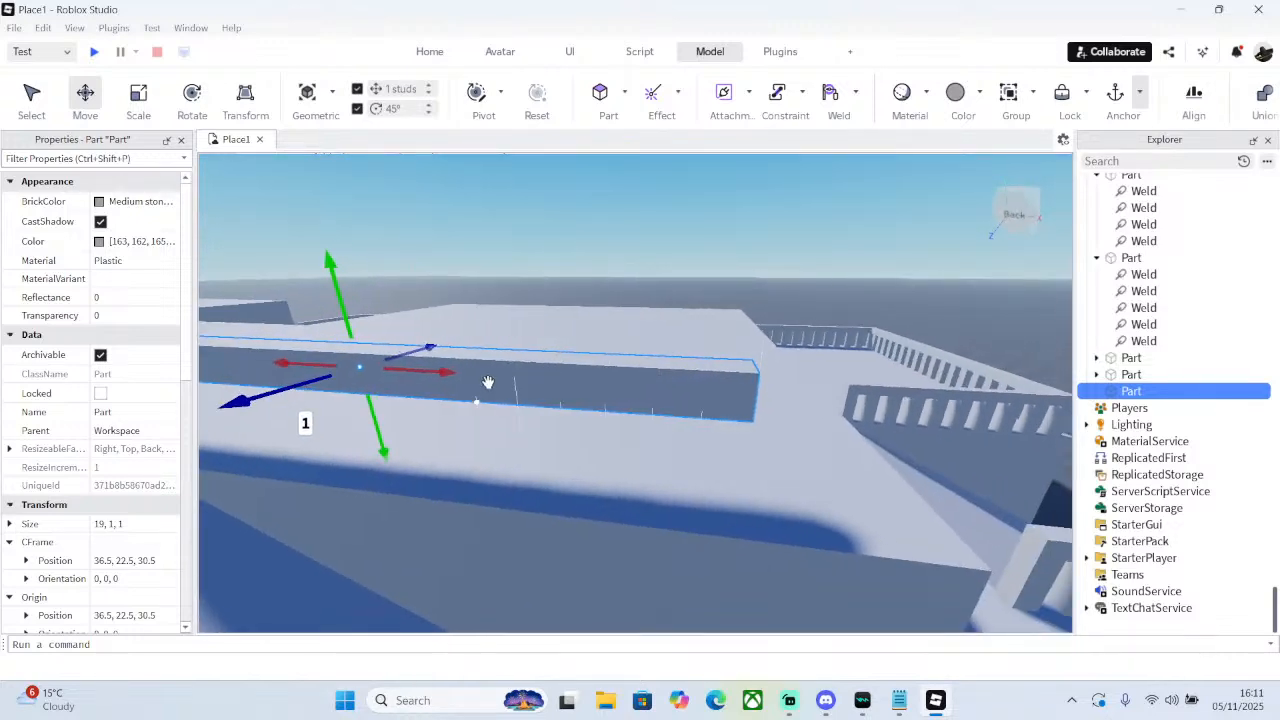
pyautogui.moveTo(491, 380); pyautogui.dragTo(543, 386)
pyautogui.moveTo(543, 386); pyautogui.dragTo(521, 390, button='right')
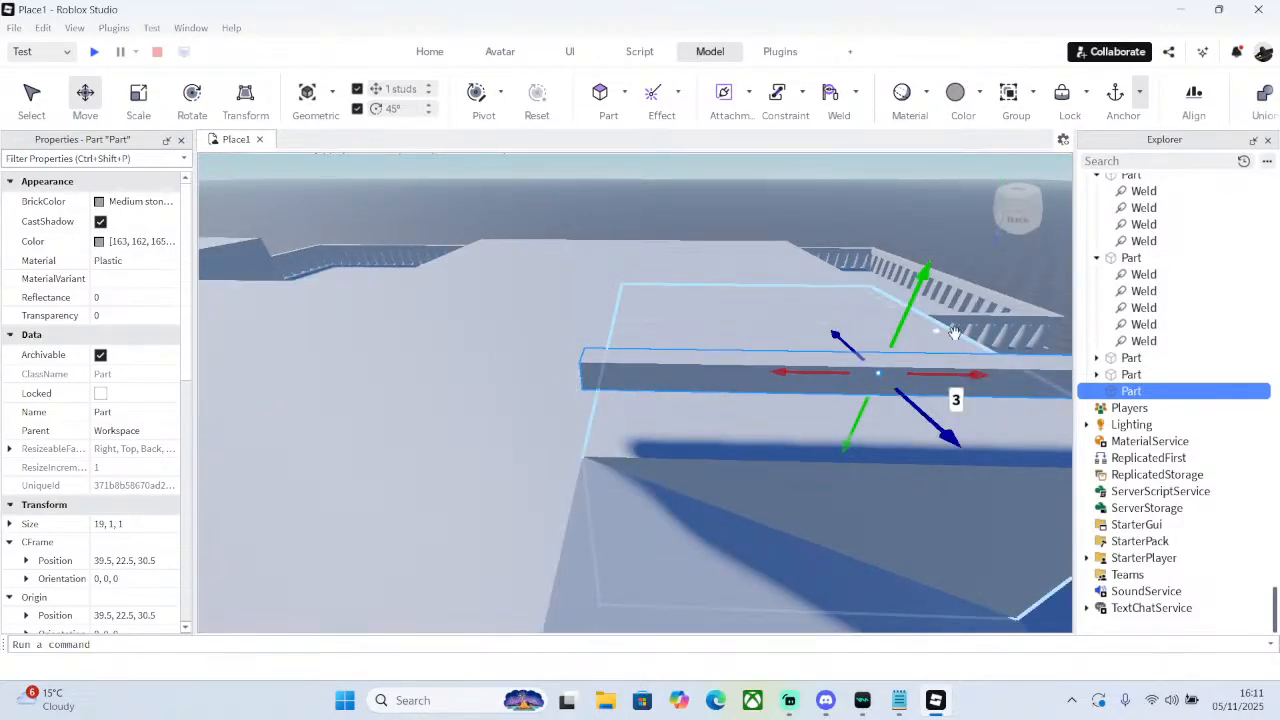
# - Duplicate the raised rail and scale the copy to 1 × 1 × 38 studs along the raised block's outer side edge
pyautogui.rightClick(916, 364)
pyautogui.click(951, 117)
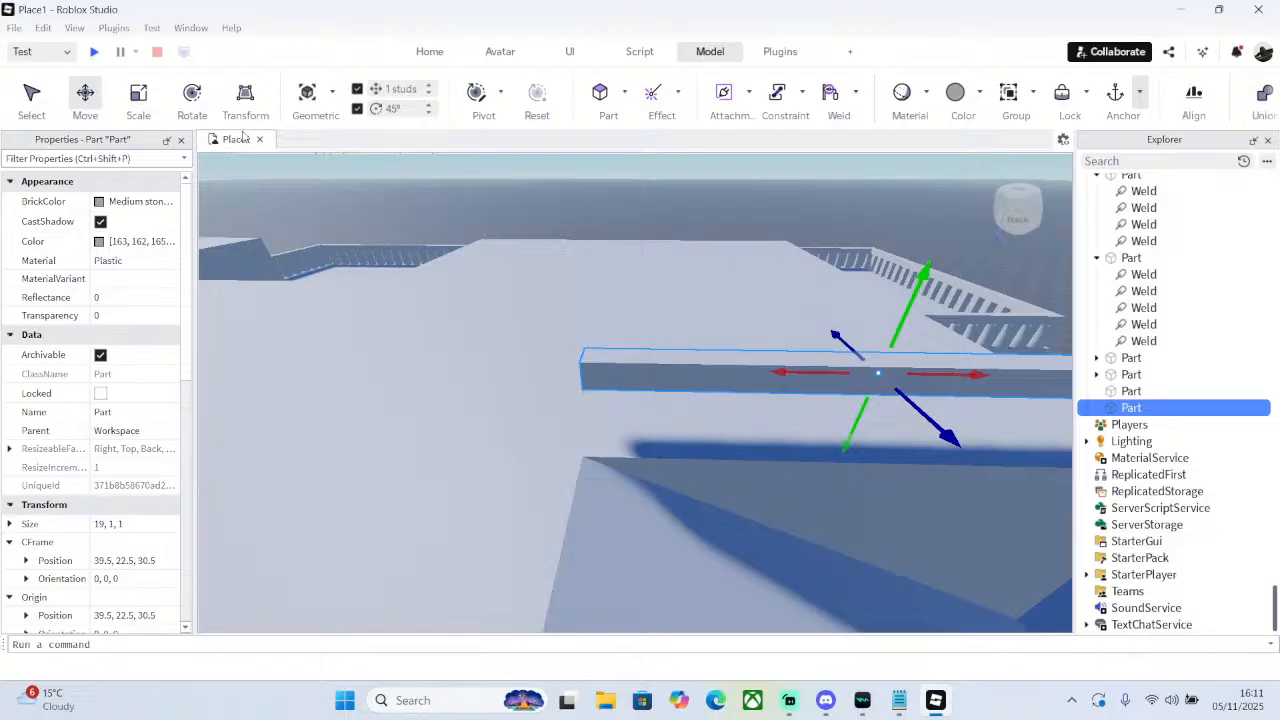
pyautogui.click(139, 98)
pyautogui.moveTo(560, 362); pyautogui.dragTo(509, 380, button='right')
pyautogui.moveTo(470, 402); pyautogui.dragTo(899, 341)
pyautogui.moveTo(893, 345); pyautogui.dragTo(820, 334, button='right')
pyautogui.moveTo(820, 334); pyautogui.dragTo(529, 323)
pyautogui.moveTo(529, 323); pyautogui.dragTo(398, 328, button='right')
pyautogui.moveTo(398, 328); pyautogui.dragTo(534, 343)
pyautogui.moveTo(534, 343); pyautogui.dragTo(651, 360, button='right')
pyautogui.moveTo(594, 370); pyautogui.dragTo(616, 370)
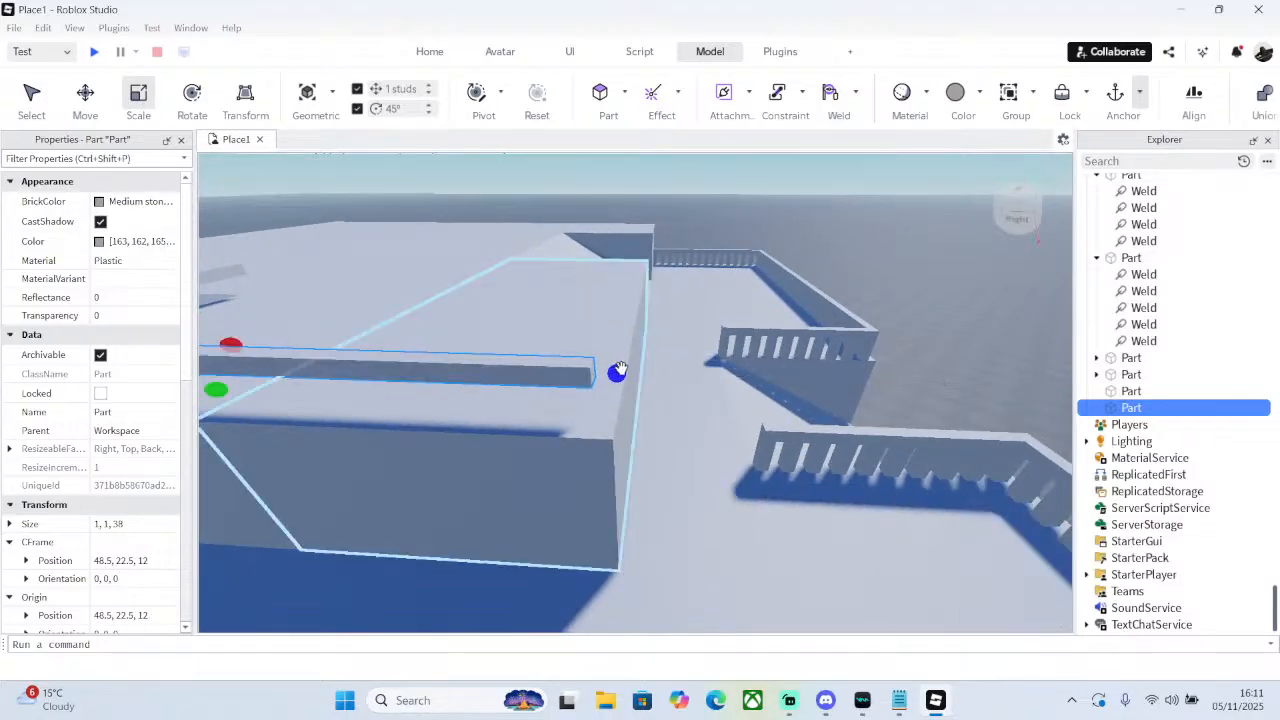
# - Move the 19-stud rail 1 stud toward the raised block's end edge, to 39.5, 22.5, 31.5
pyautogui.moveTo(616, 370); pyautogui.dragTo(622, 367, button='right')
pyautogui.press('a')
pyautogui.click(722, 306)
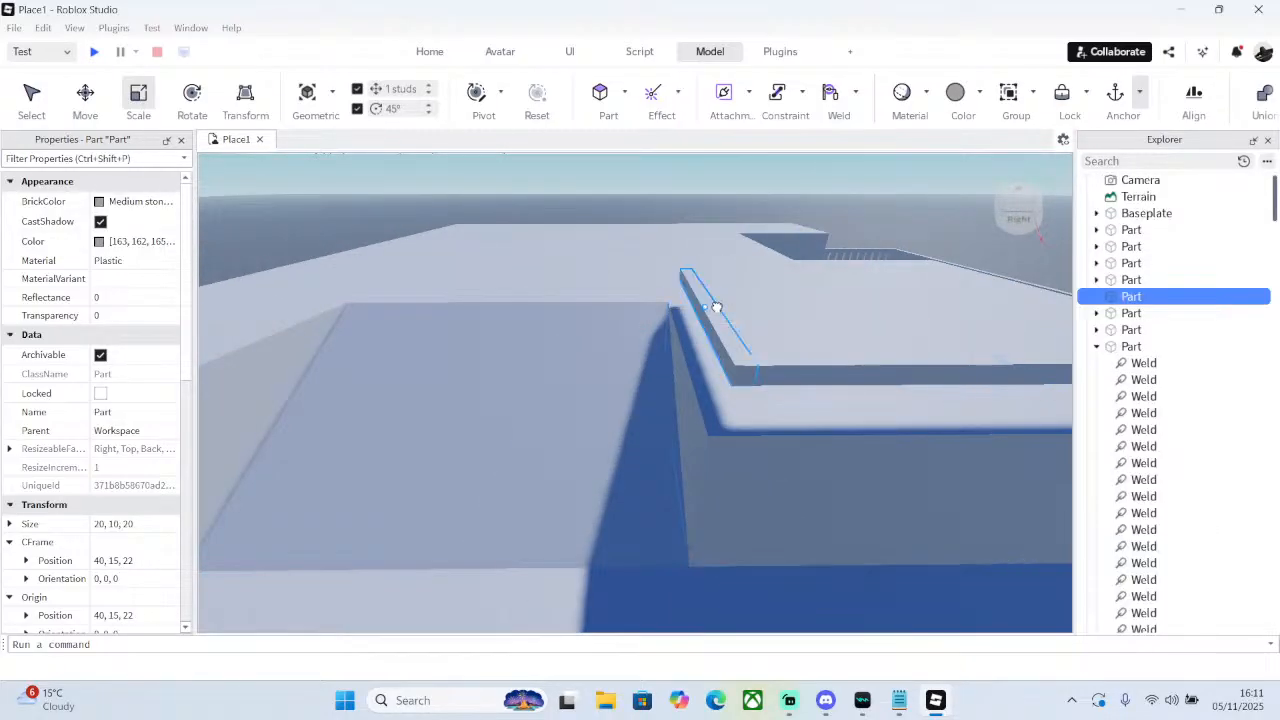
pyautogui.click(714, 306)
pyautogui.click(85, 93)
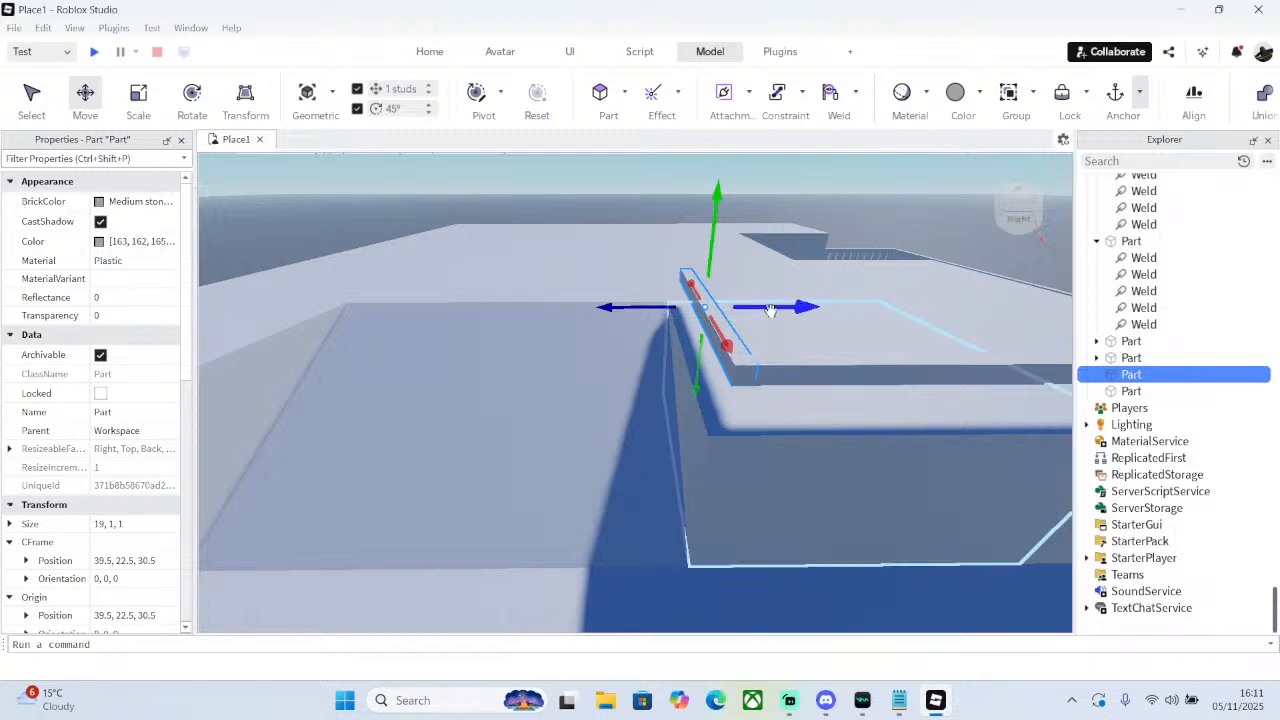
pyautogui.moveTo(766, 307); pyautogui.dragTo(758, 307)
pyautogui.moveTo(758, 307); pyautogui.dragTo(752, 330, button='right')
# - Duplicate the 38-stud side rail and scale the copy to 38 × 1 × 1 studs along the raised block's adjoining edge
pyautogui.click(752, 345)
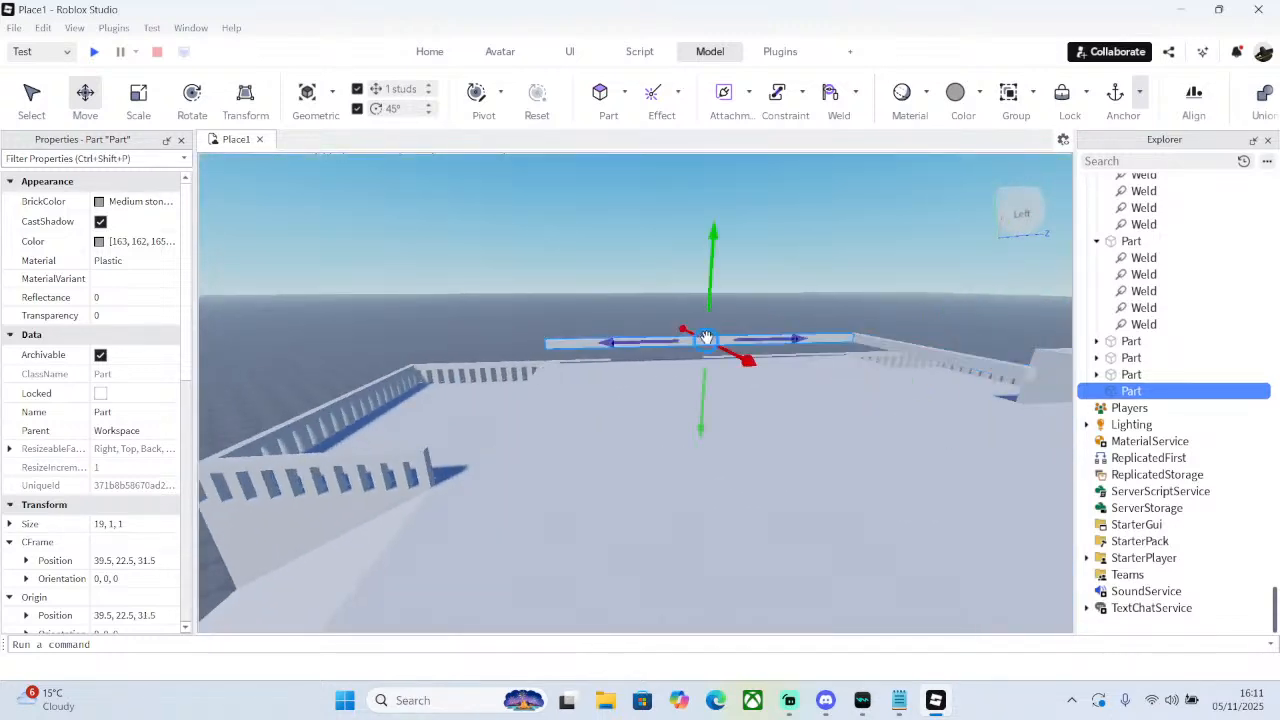
pyautogui.click(136, 93)
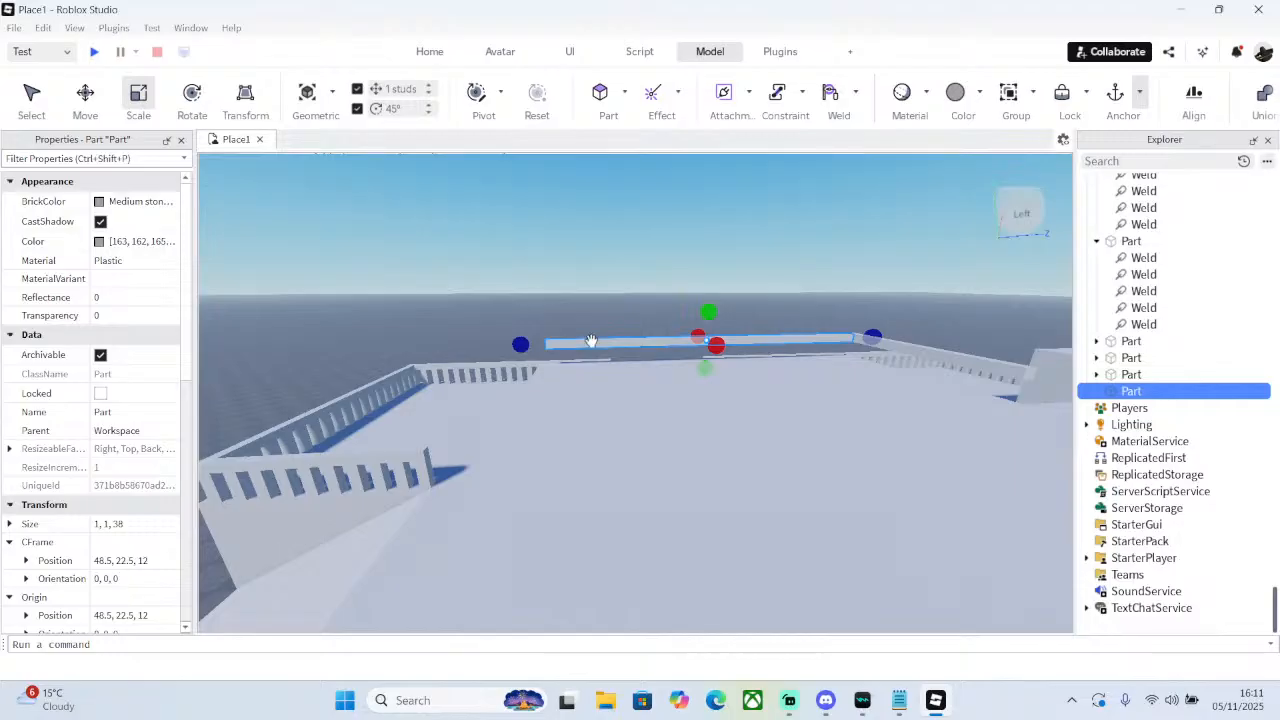
pyautogui.rightClick(692, 345)
pyautogui.click(785, 120)
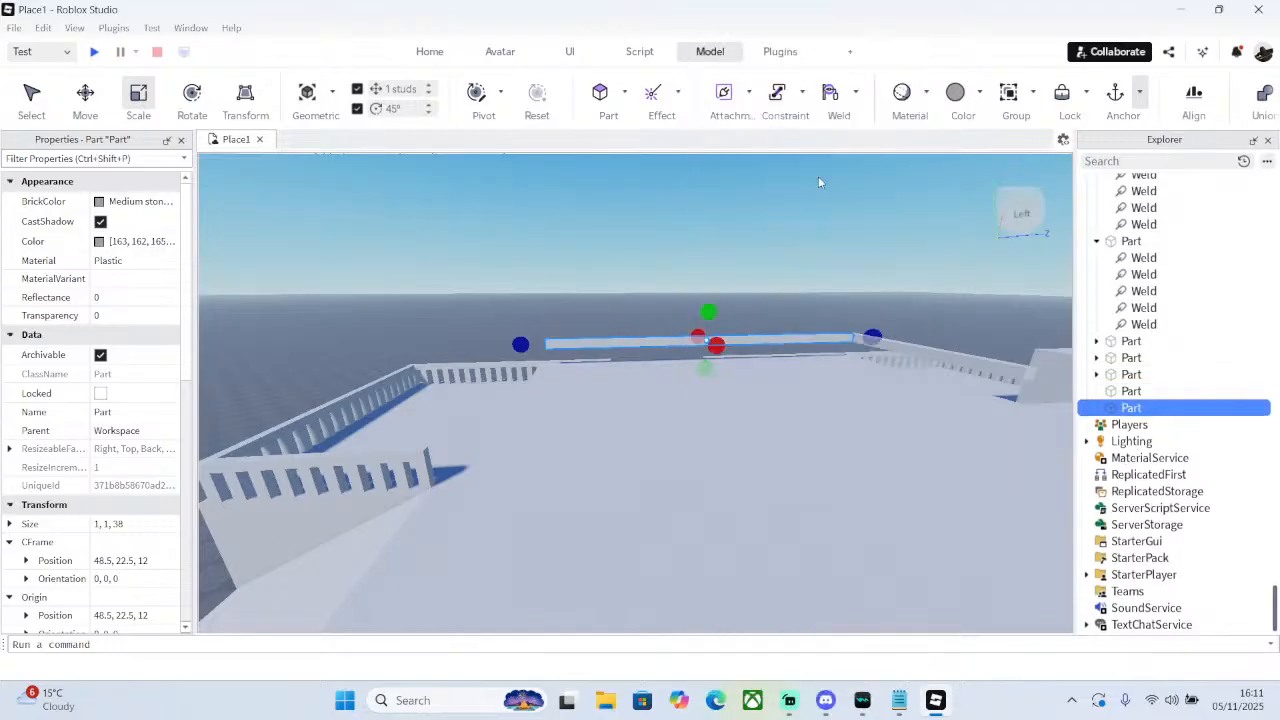
pyautogui.moveTo(870, 330); pyautogui.dragTo(555, 343)
pyautogui.rightClick(891, 494)
pyautogui.moveTo(891, 494); pyautogui.dragTo(454, 363, button='right')
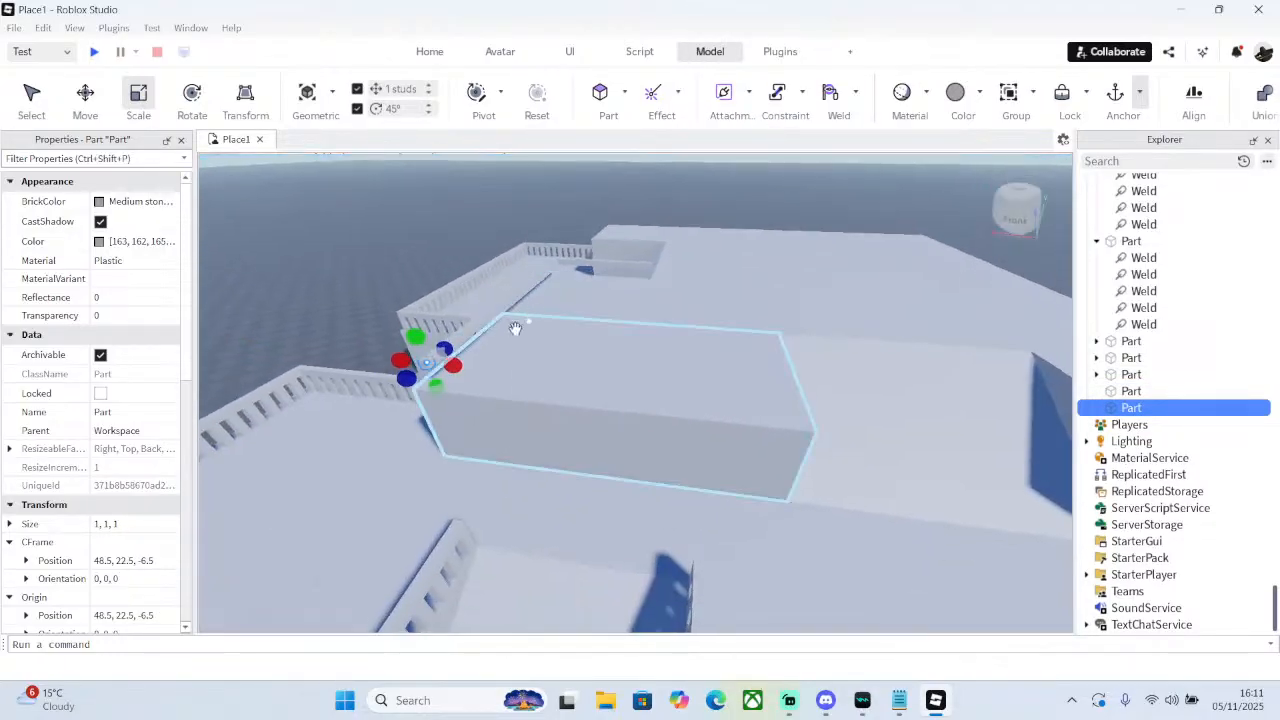
pyautogui.moveTo(454, 363); pyautogui.dragTo(846, 402)
pyautogui.moveTo(400, 360); pyautogui.dragTo(406, 360)
# - Duplicate the 38 × 1 × 1 stud rail and scale the copy to 1 × 1 × 18 studs along the near side of the upper ramp
pyautogui.moveTo(594, 360); pyautogui.dragTo(571, 366, button='right')
pyautogui.rightClick(571, 366)
pyautogui.click(620, 106)
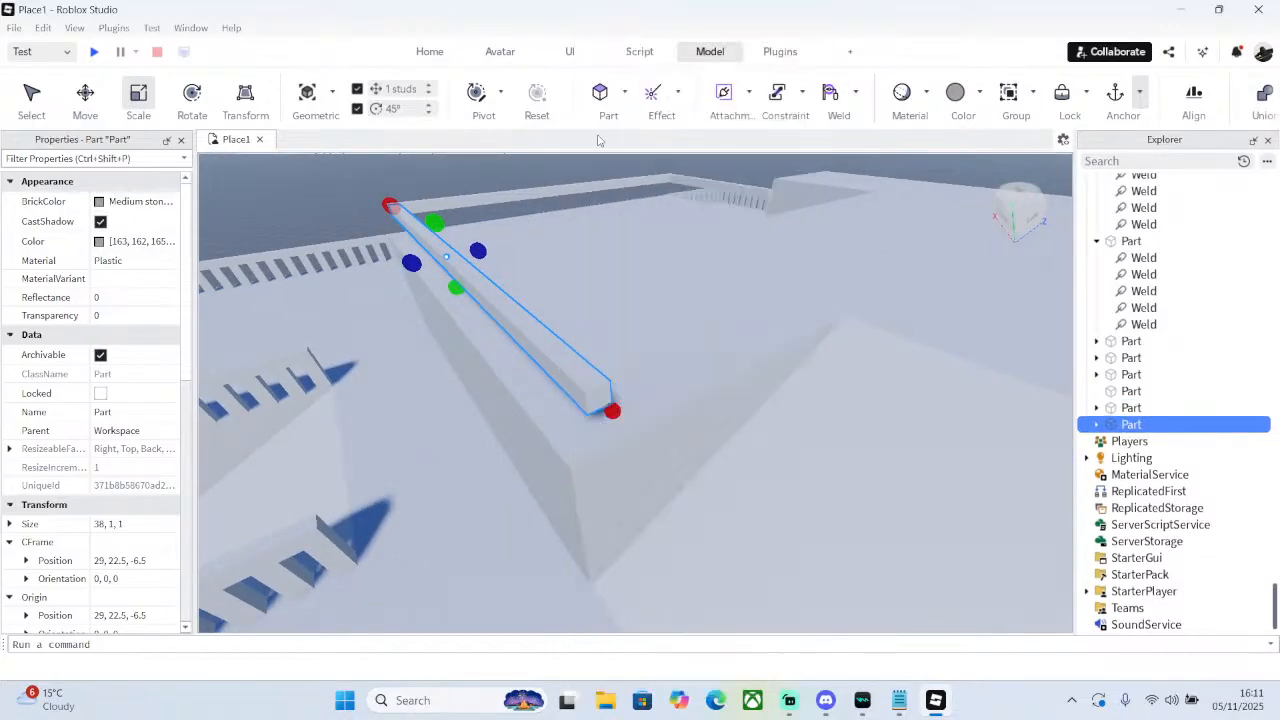
pyautogui.moveTo(476, 250); pyautogui.dragTo(478, 250)
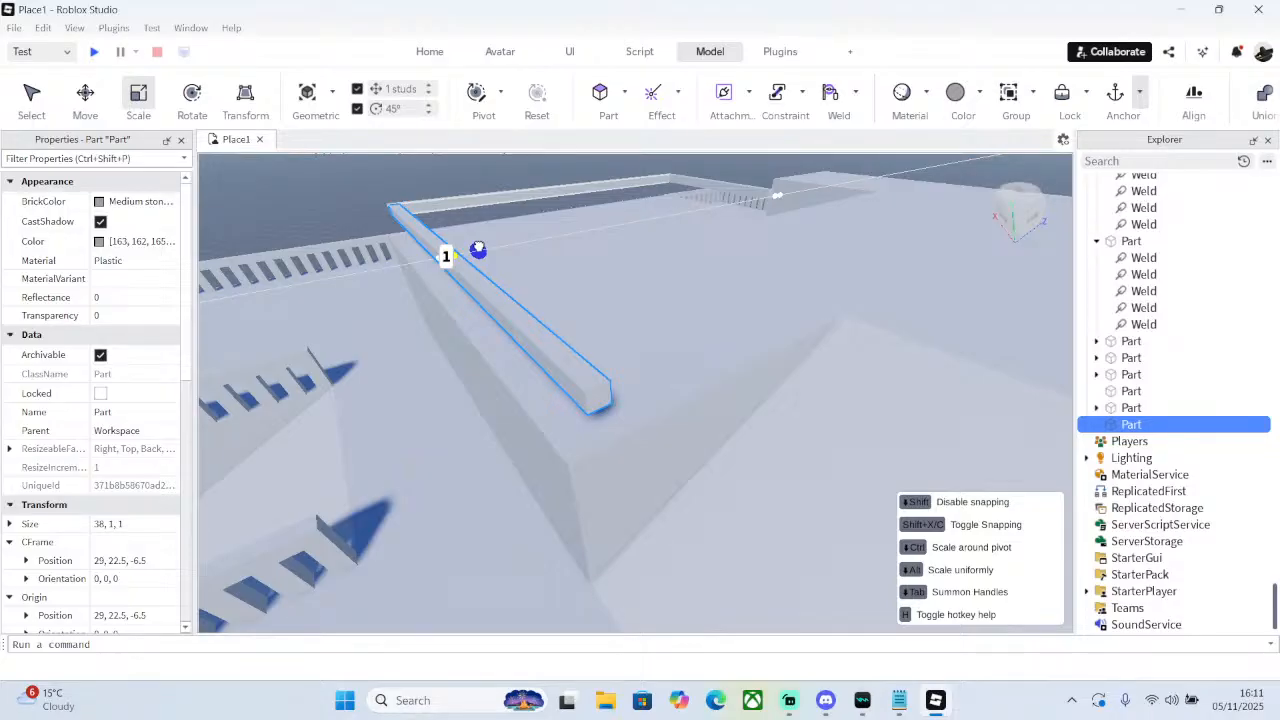
pyautogui.moveTo(478, 250); pyautogui.dragTo(436, 252)
pyautogui.moveTo(400, 206); pyautogui.dragTo(606, 378)
pyautogui.moveTo(742, 360); pyautogui.dragTo(742, 360, button='right')
pyautogui.moveTo(430, 333); pyautogui.dragTo(762, 364)
pyautogui.moveTo(682, 333); pyautogui.dragTo(682, 333, button='right')
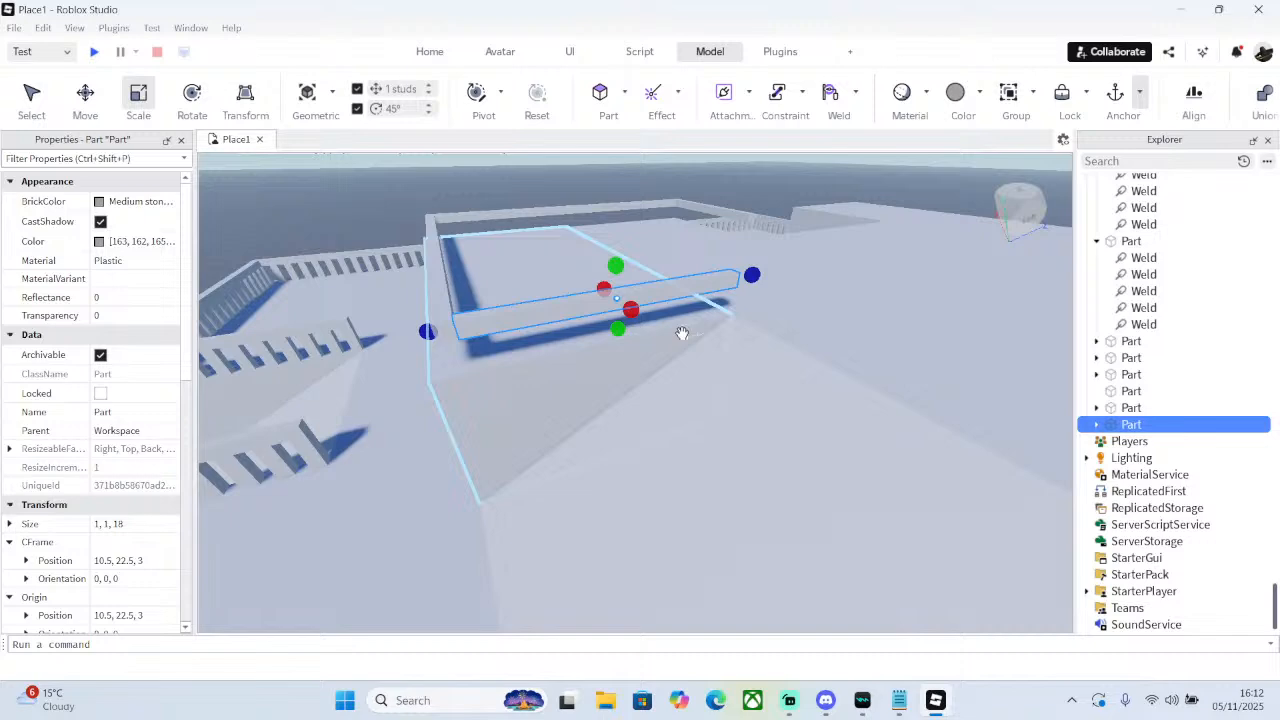
# - Duplicate the 18-stud rail and move the copy 31 studs to the opposite side of the ramp
pyautogui.rightClick(628, 308)
pyautogui.click(686, 123)
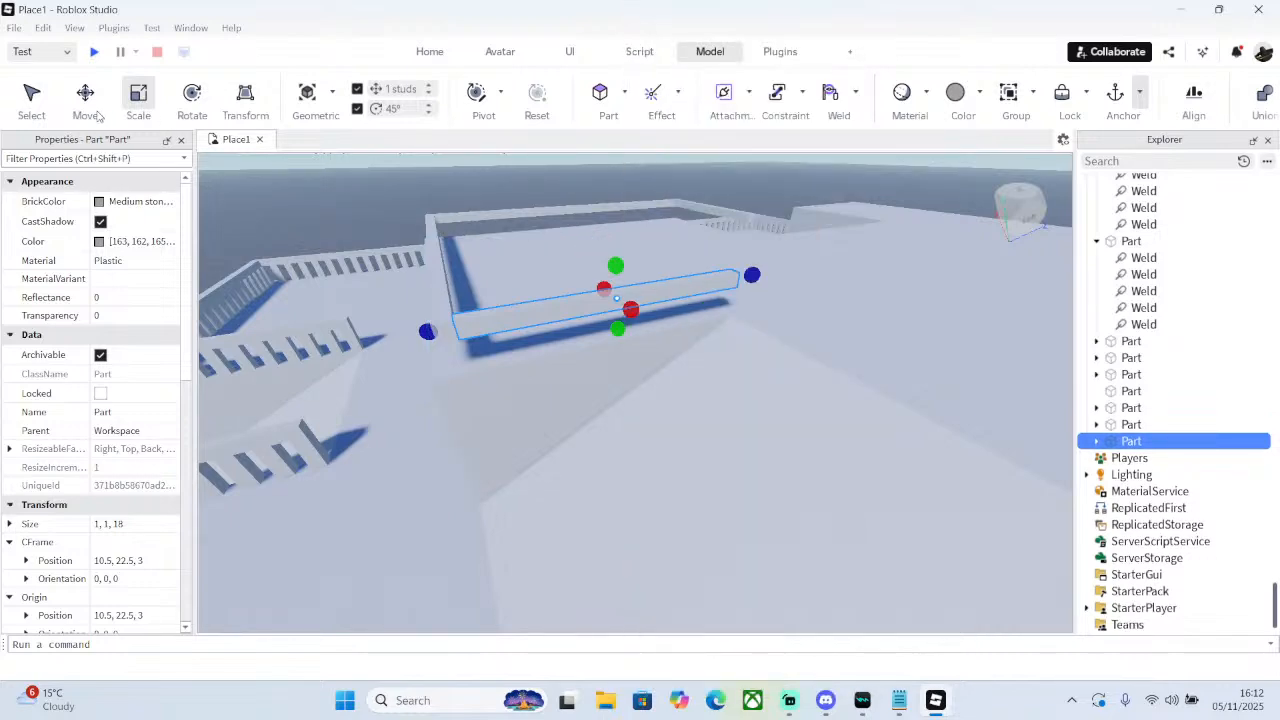
pyautogui.hotkey('ctrl', '2')
pyautogui.moveTo(487, 243); pyautogui.dragTo(487, 243, button='right')
pyautogui.moveTo(510, 385); pyautogui.dragTo(771, 427)
pyautogui.moveTo(771, 427); pyautogui.dragTo(771, 427, button='right')
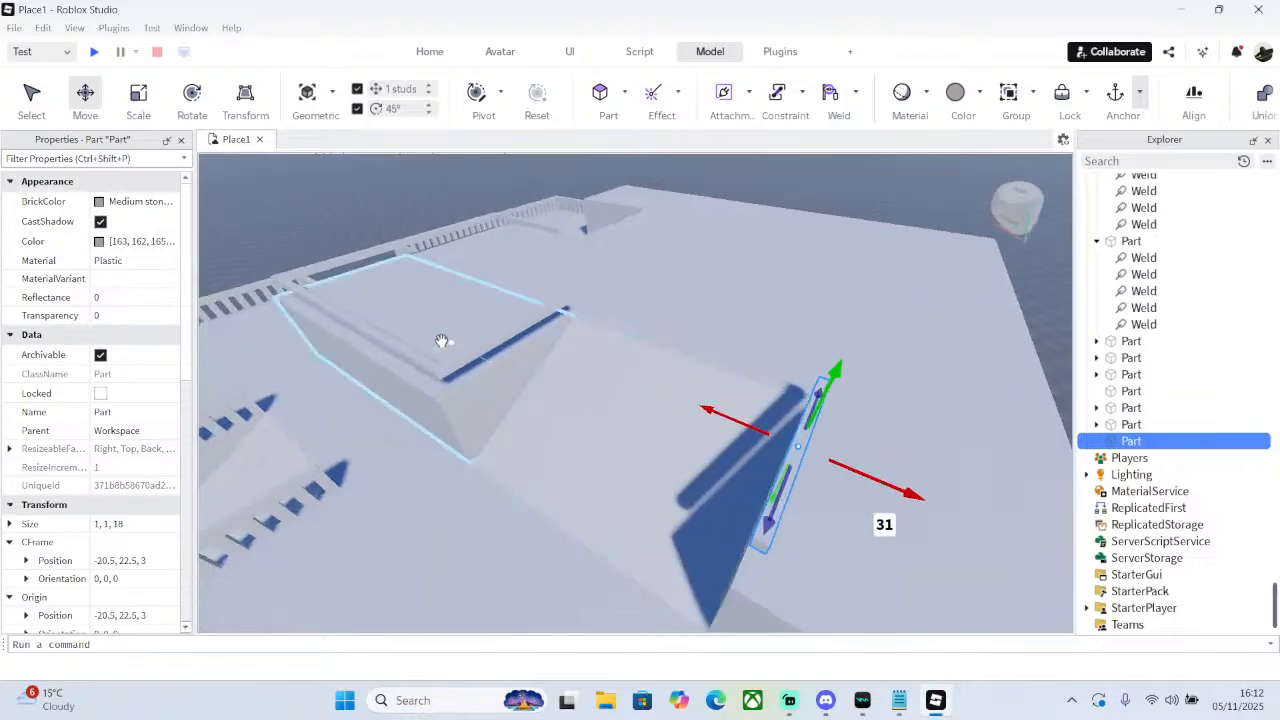
# - Duplicate the 38 × 1 × 1 stud edge rail and extend the copy to 87 studs across the ramp opening
pyautogui.click(388, 343)
pyautogui.click(134, 101)
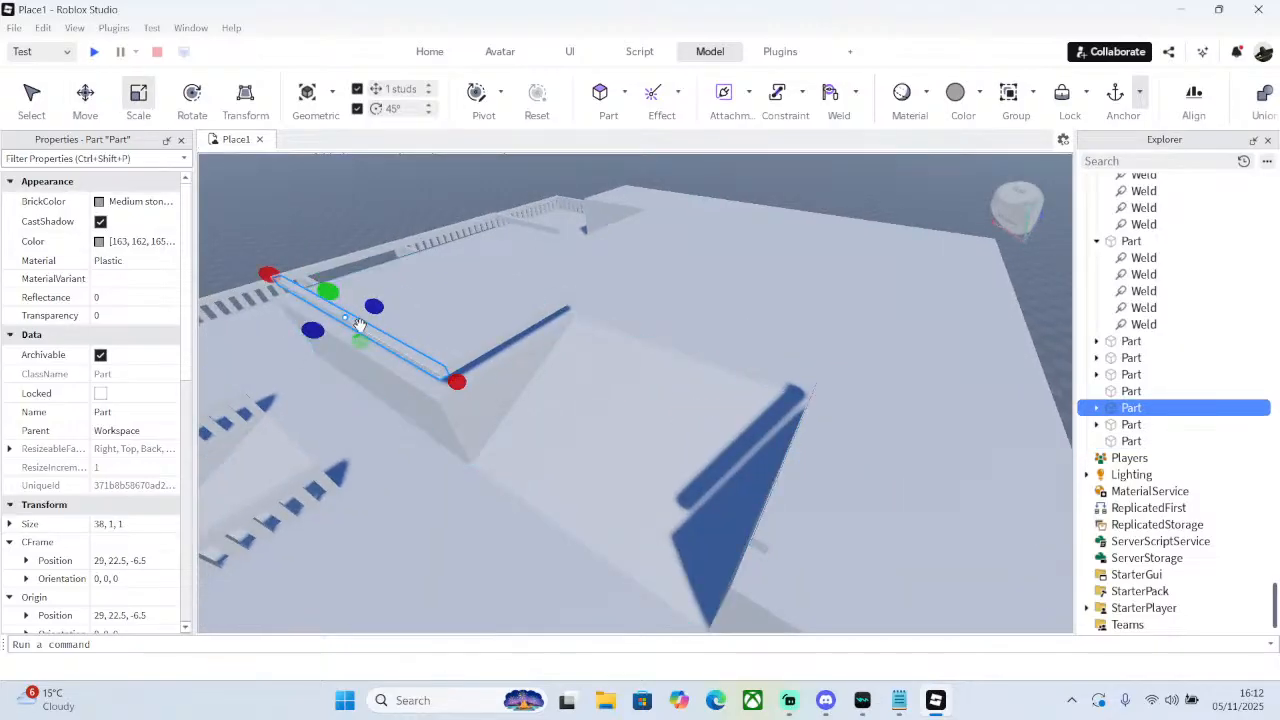
pyautogui.rightClick(361, 327)
pyautogui.click(426, 118)
pyautogui.moveTo(484, 259); pyautogui.dragTo(440, 357, button='right')
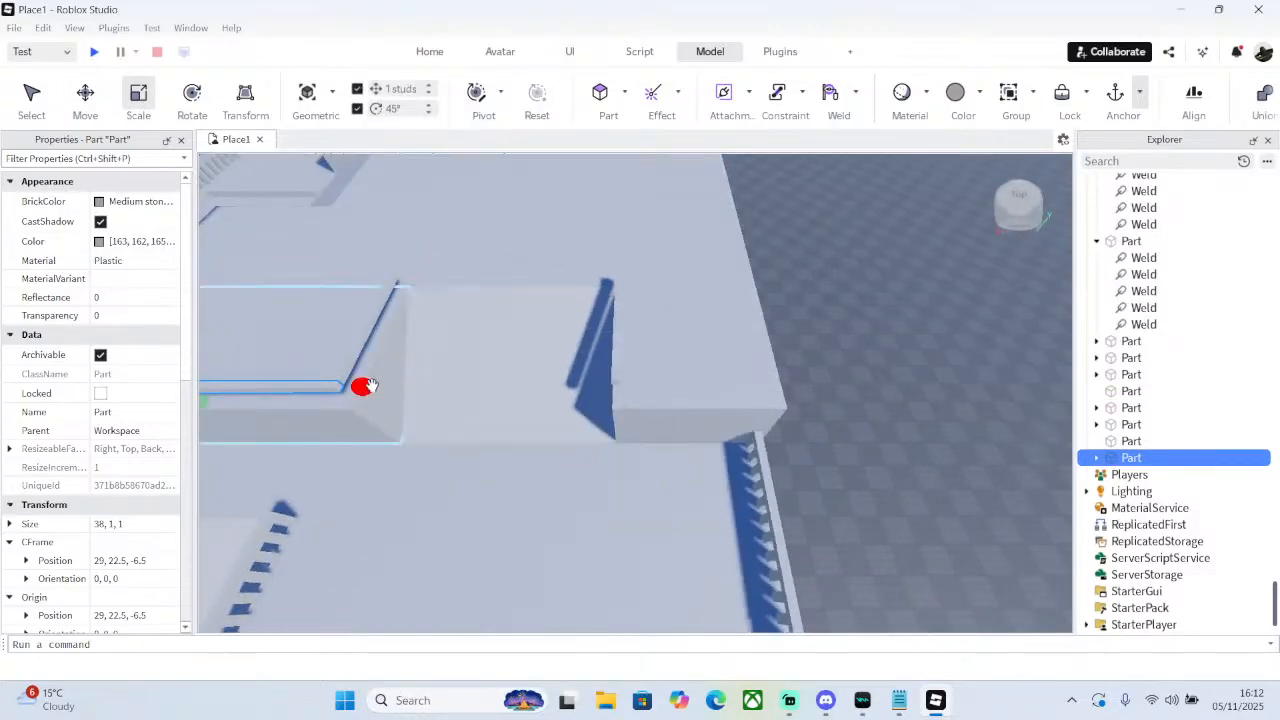
pyautogui.moveTo(363, 386); pyautogui.dragTo(814, 411)
# - Shorten the extended rail to 19 × 1 × 1 studs so it covers only the raised edge beyond the ramp
pyautogui.moveTo(814, 411); pyautogui.dragTo(451, 327, button='right')
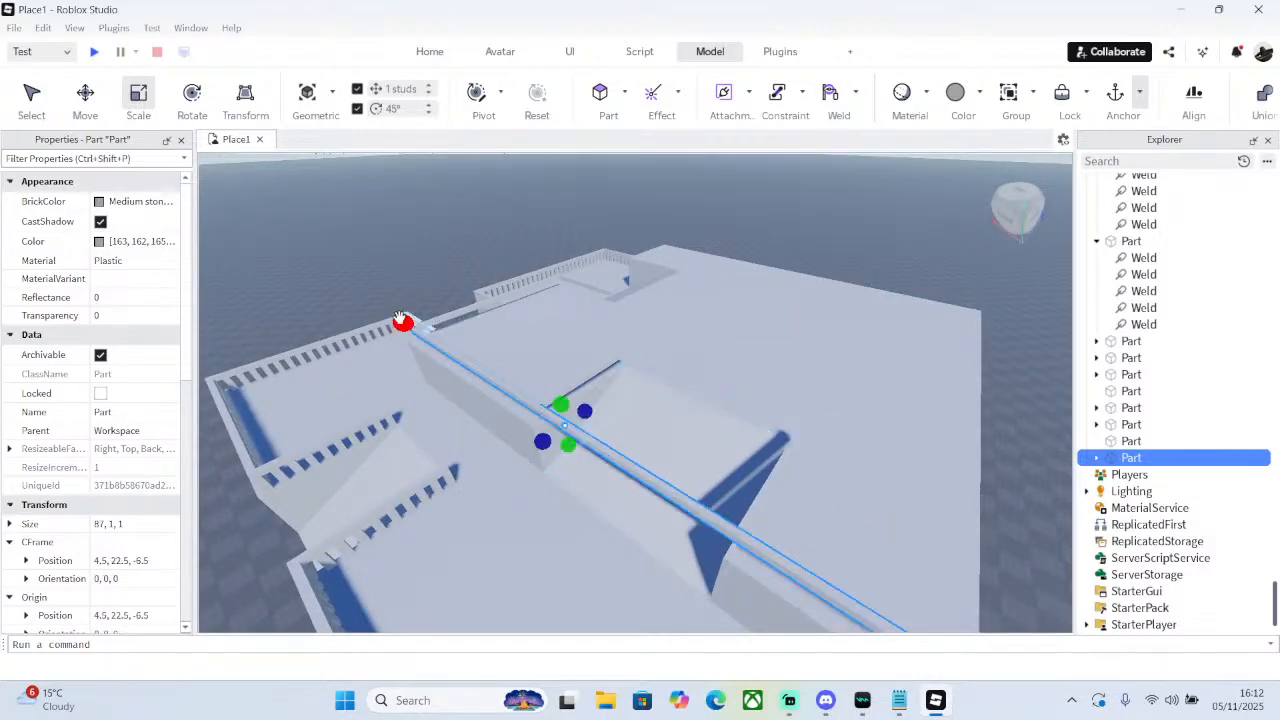
pyautogui.moveTo(400, 318); pyautogui.dragTo(738, 533)
pyautogui.scroll(5, 697, 435)
pyautogui.moveTo(697, 435); pyautogui.dragTo(697, 437, button='right')
pyautogui.scroll(-5, 697, 437)
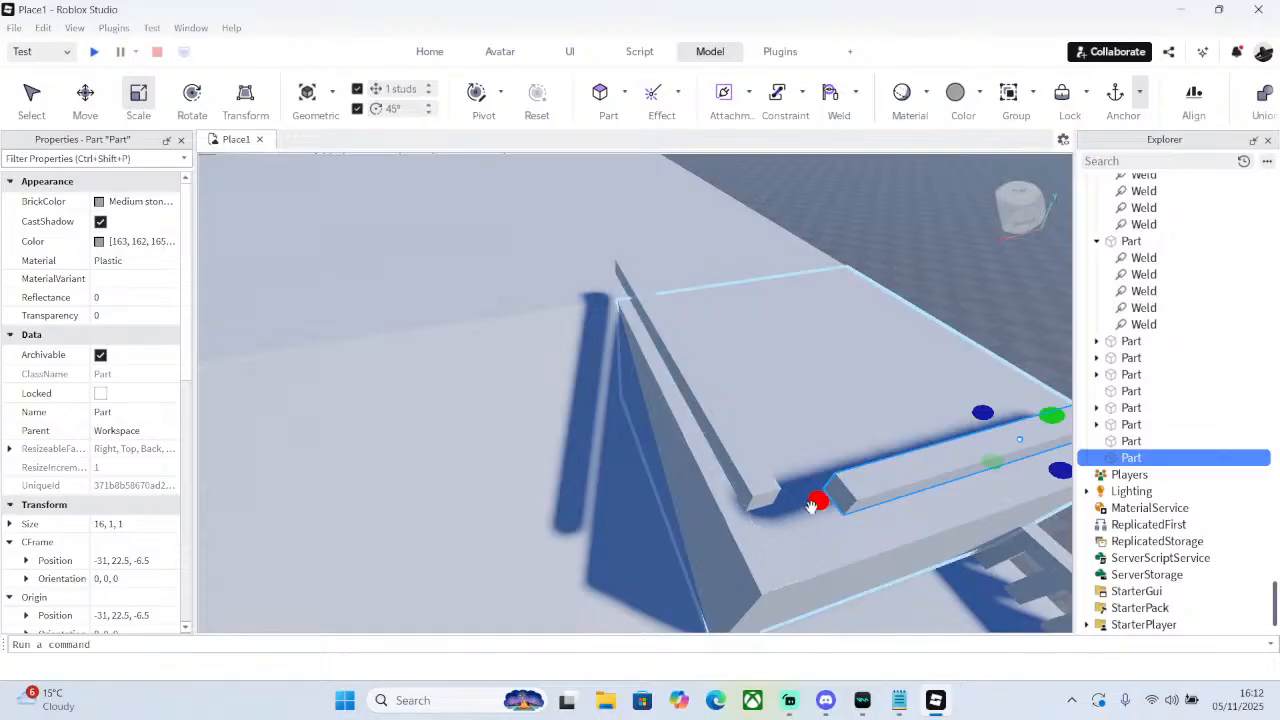
pyautogui.moveTo(811, 507); pyautogui.dragTo(738, 512)
pyautogui.press('d')
pyautogui.moveTo(821, 442); pyautogui.dragTo(816, 443, button='right')
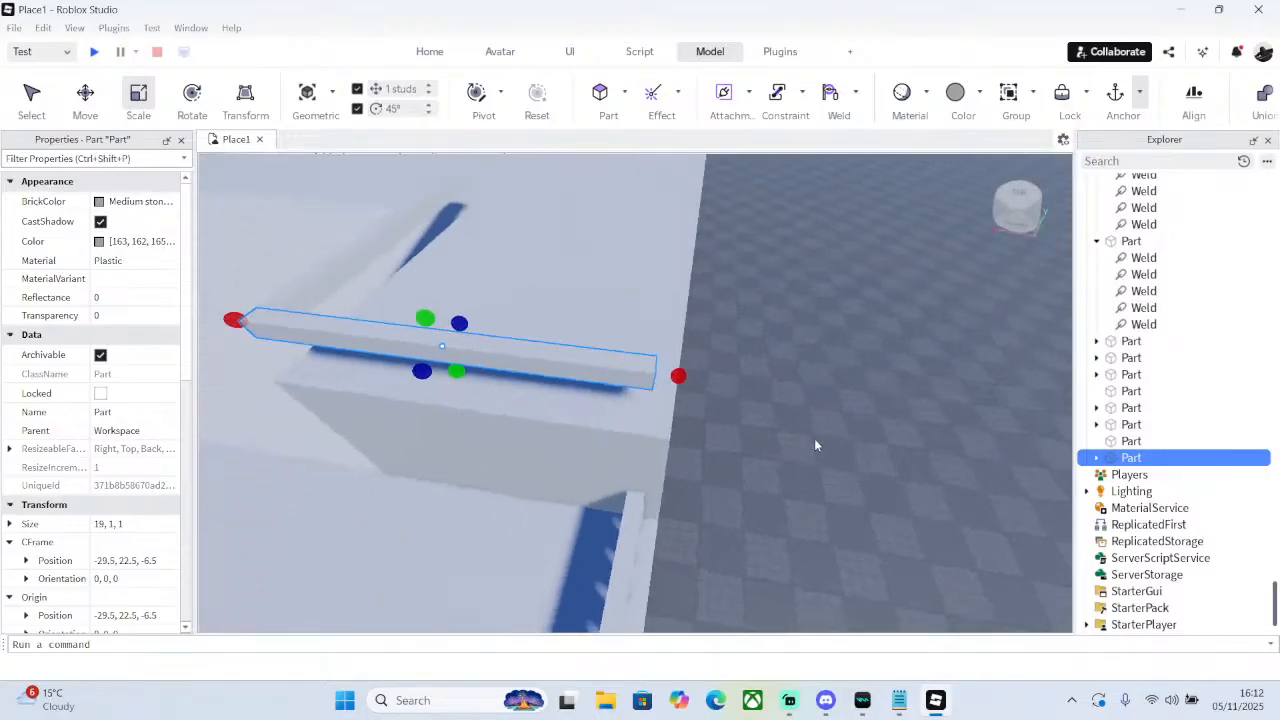
pyautogui.moveTo(677, 375)
pyautogui.mouseDown()
pyautogui.moveTo(695, 378)
pyautogui.moveTo(678, 376)
pyautogui.mouseUp()
pyautogui.scroll(3, 680, 380)
pyautogui.moveTo(680, 380); pyautogui.dragTo(681, 384, button='right')
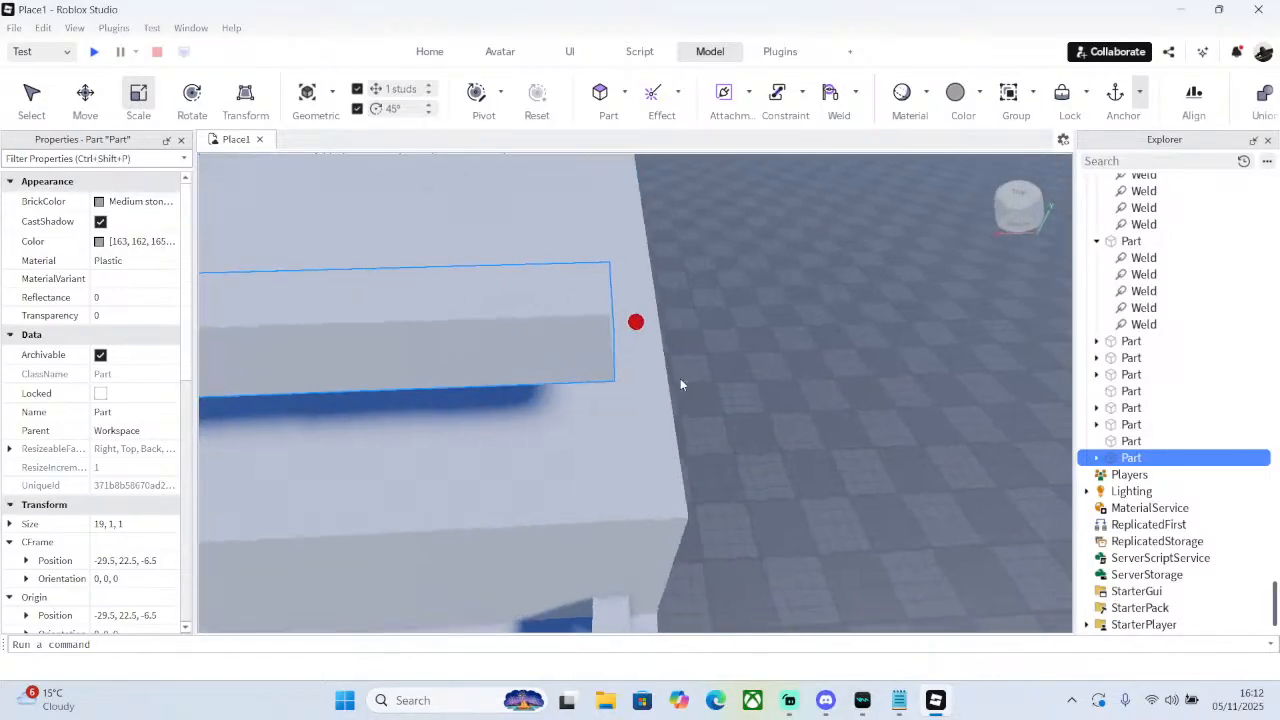
# - Duplicate the 1 × 1 × 18 stud rail and move the copy 18 studs to the platform's outer edge
pyautogui.scroll(-5, 680, 380)
pyautogui.click(674, 289)
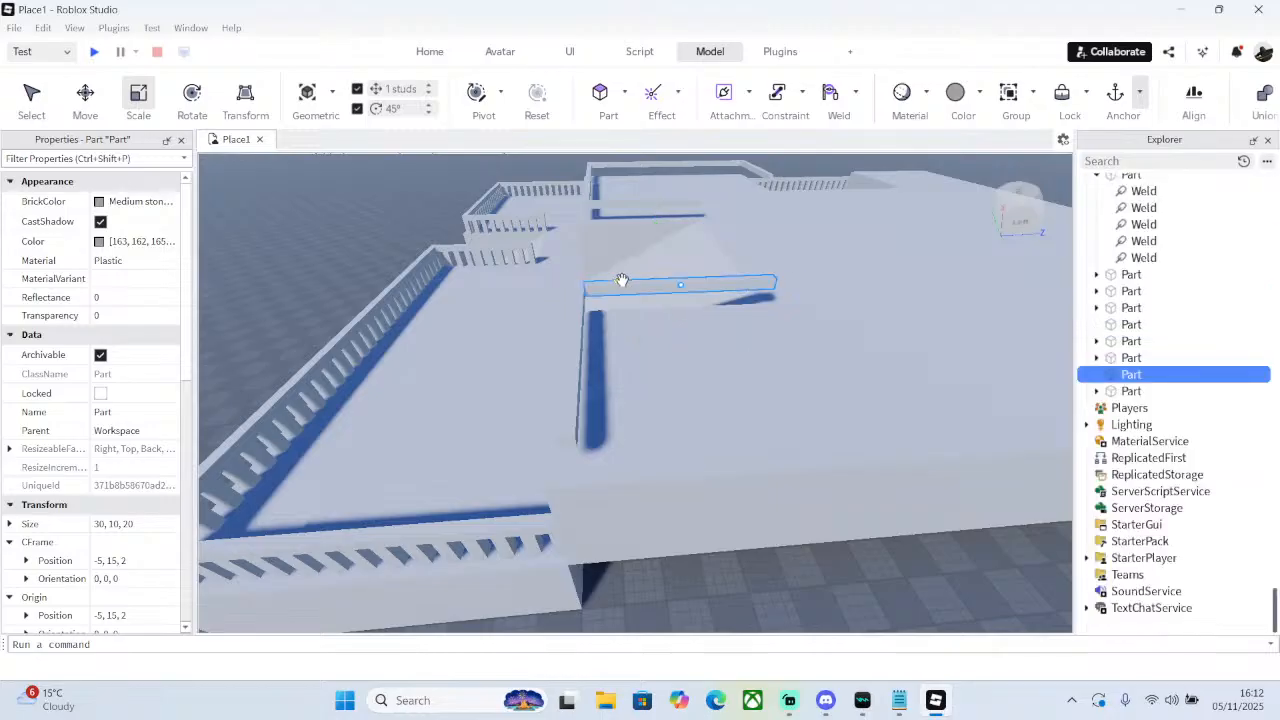
pyautogui.rightClick(656, 284)
pyautogui.click(704, 128)
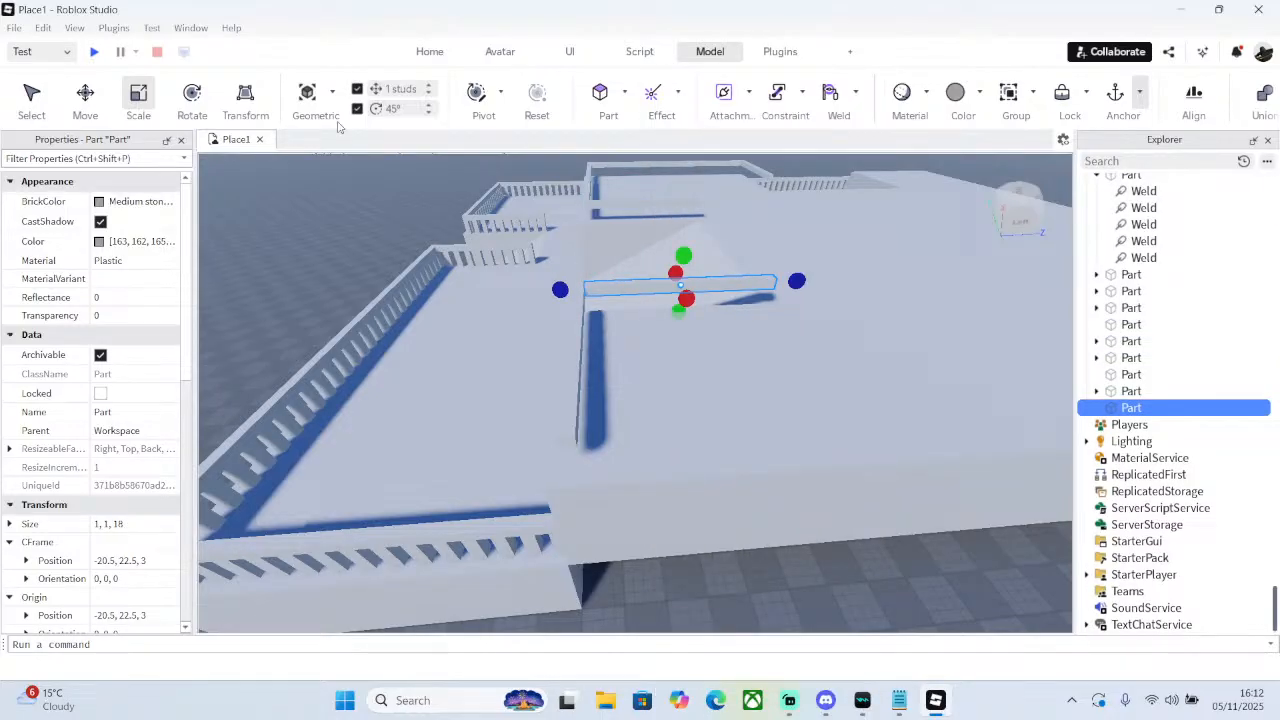
pyautogui.click(88, 98)
pyautogui.moveTo(685, 322); pyautogui.dragTo(766, 480)
pyautogui.moveTo(689, 337); pyautogui.dragTo(689, 337, button='right')
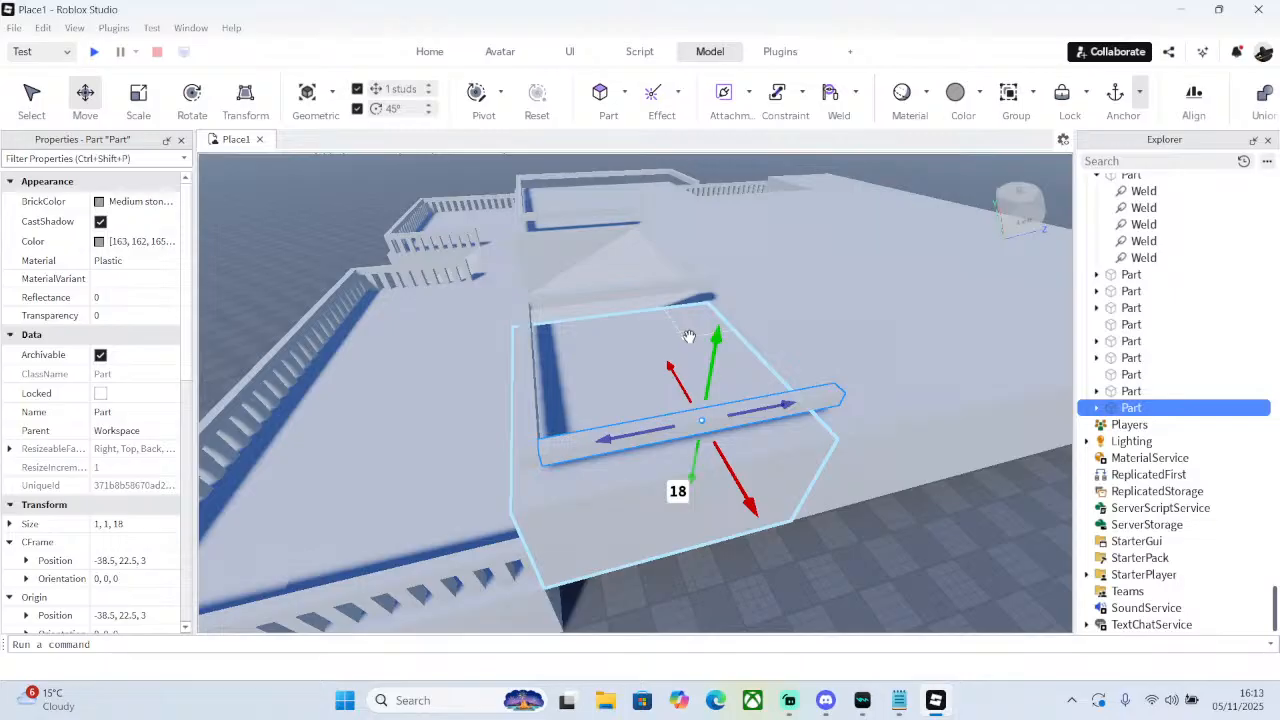
# - Duplicate the 19 × 1 × 1 stud rail beside the other upper ramp and move the copy 31 studs across the ramp
pyautogui.press('w')
pyautogui.moveTo(694, 277); pyautogui.dragTo(683, 272, button='right')
pyautogui.press('d')
pyautogui.click(565, 249)
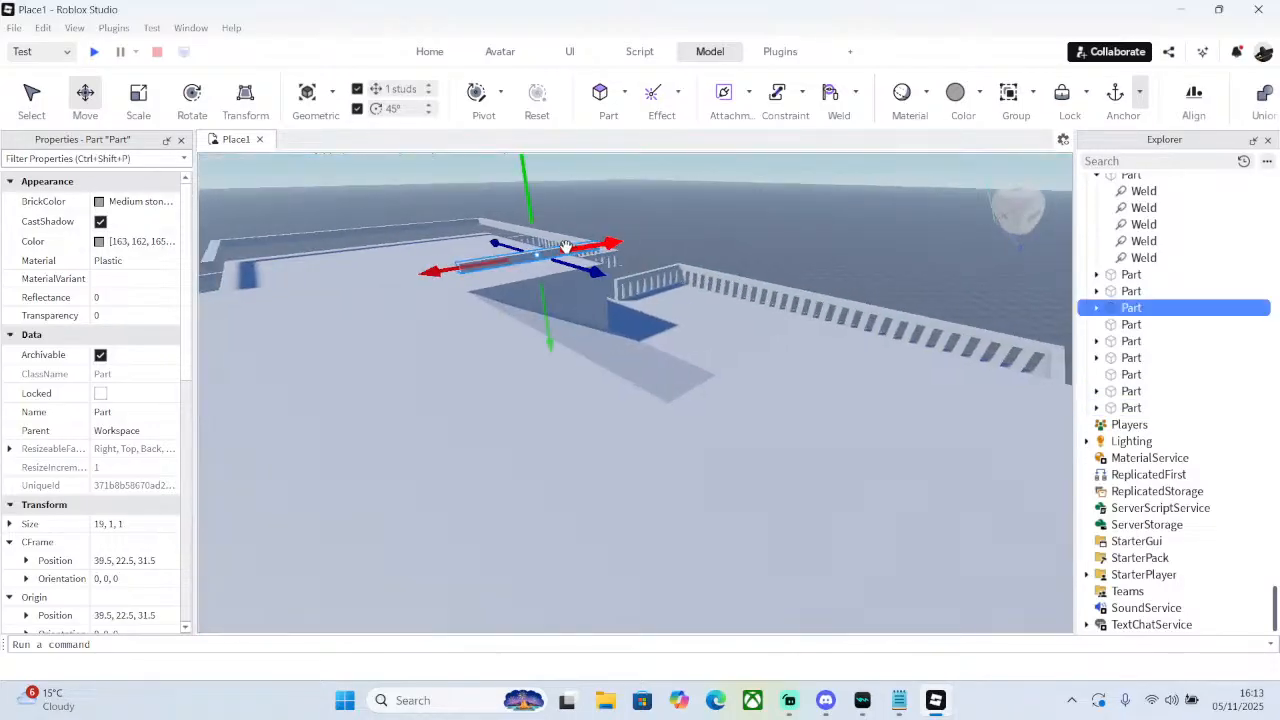
pyautogui.rightClick(541, 250)
pyautogui.click(580, 119)
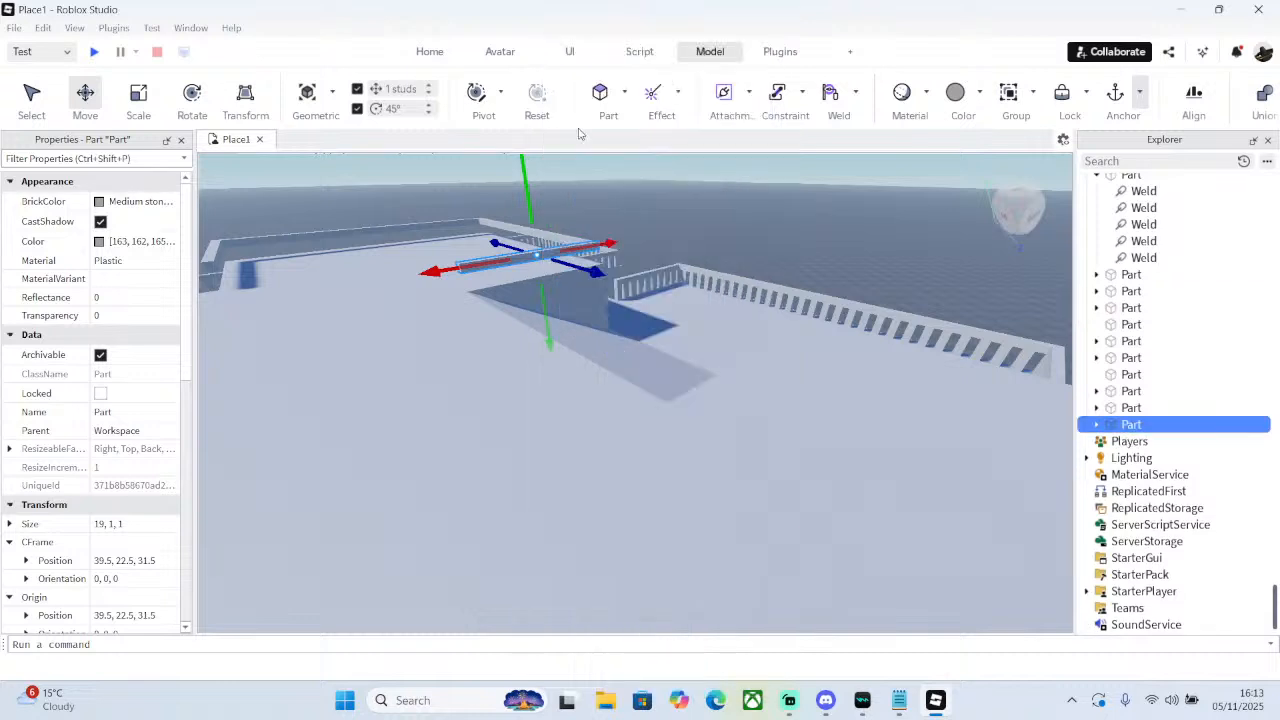
pyautogui.press('s')
pyautogui.press('w')
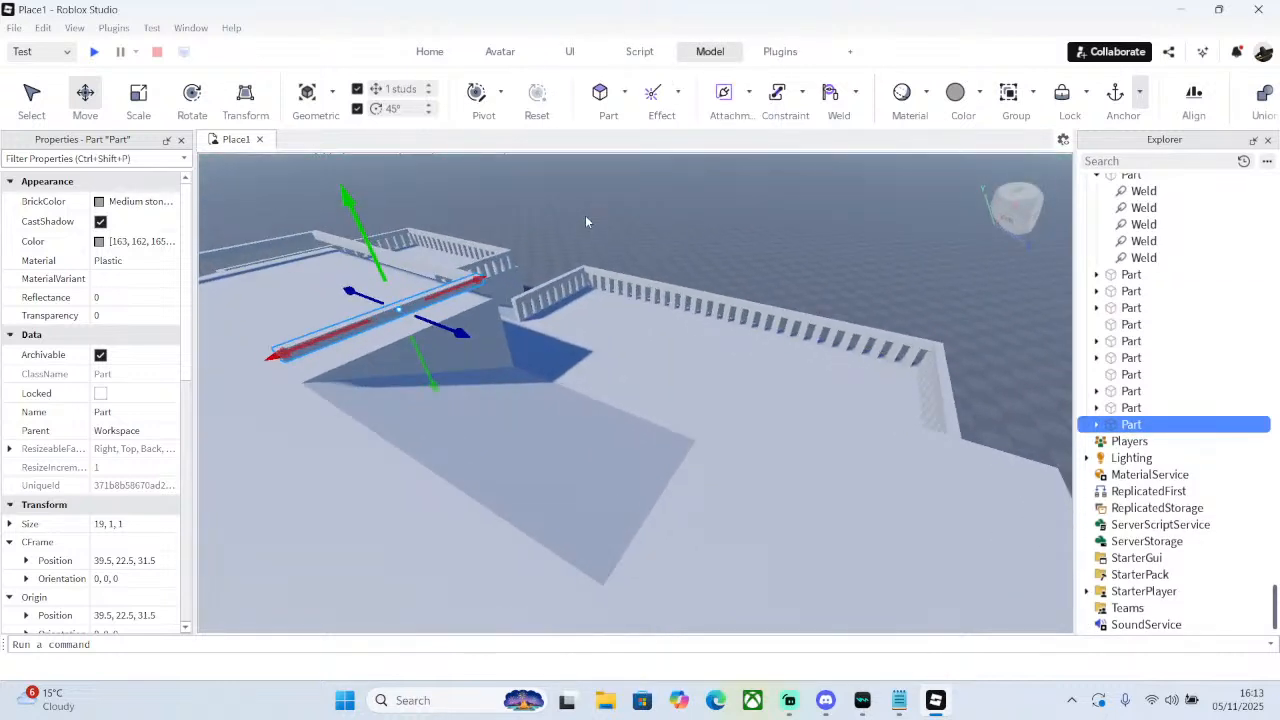
pyautogui.moveTo(455, 331); pyautogui.dragTo(775, 461)
# - Duplicate the 38-stud edge rail and resize the copy to 1 × 1 × 18 studs along the raised edge beyond the ramp
pyautogui.press('a')
pyautogui.moveTo(728, 400); pyautogui.dragTo(727, 400, button='right')
pyautogui.rightClick(517, 312)
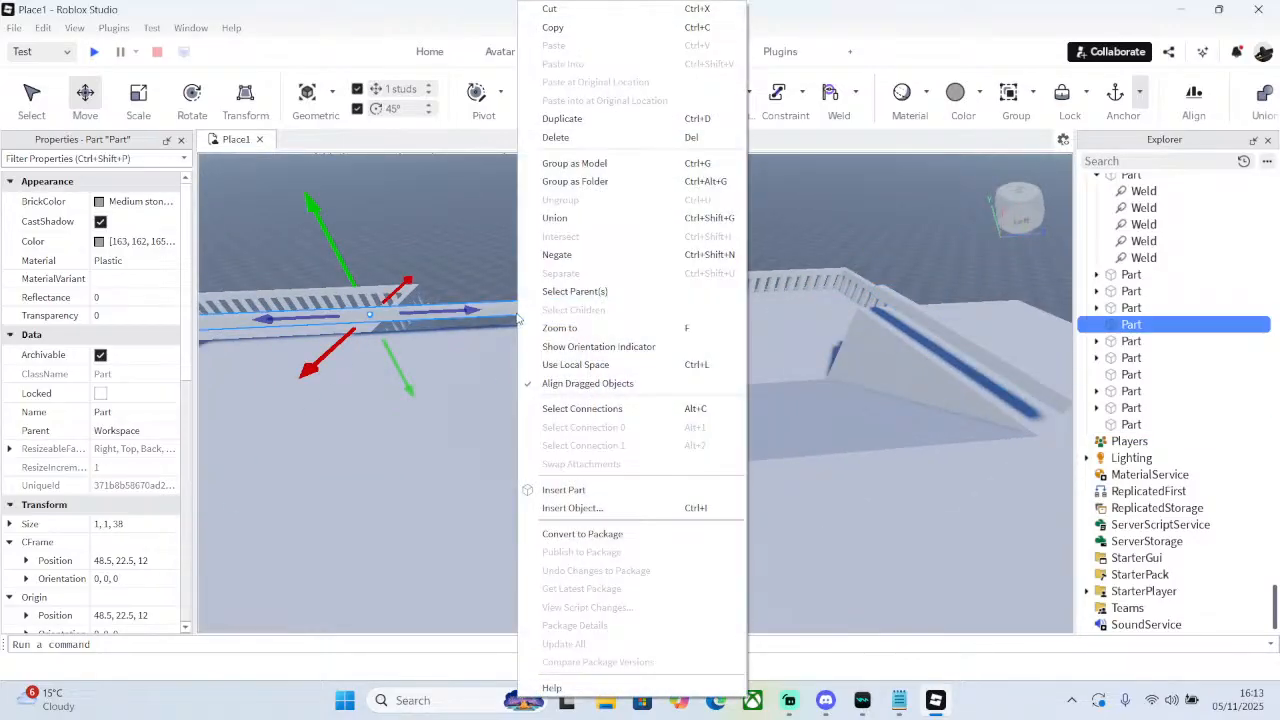
pyautogui.click(560, 119)
pyautogui.hotkey('ctrl', '3')
pyautogui.moveTo(431, 243); pyautogui.dragTo(429, 242, button='right')
pyautogui.moveTo(303, 315); pyautogui.dragTo(985, 363)
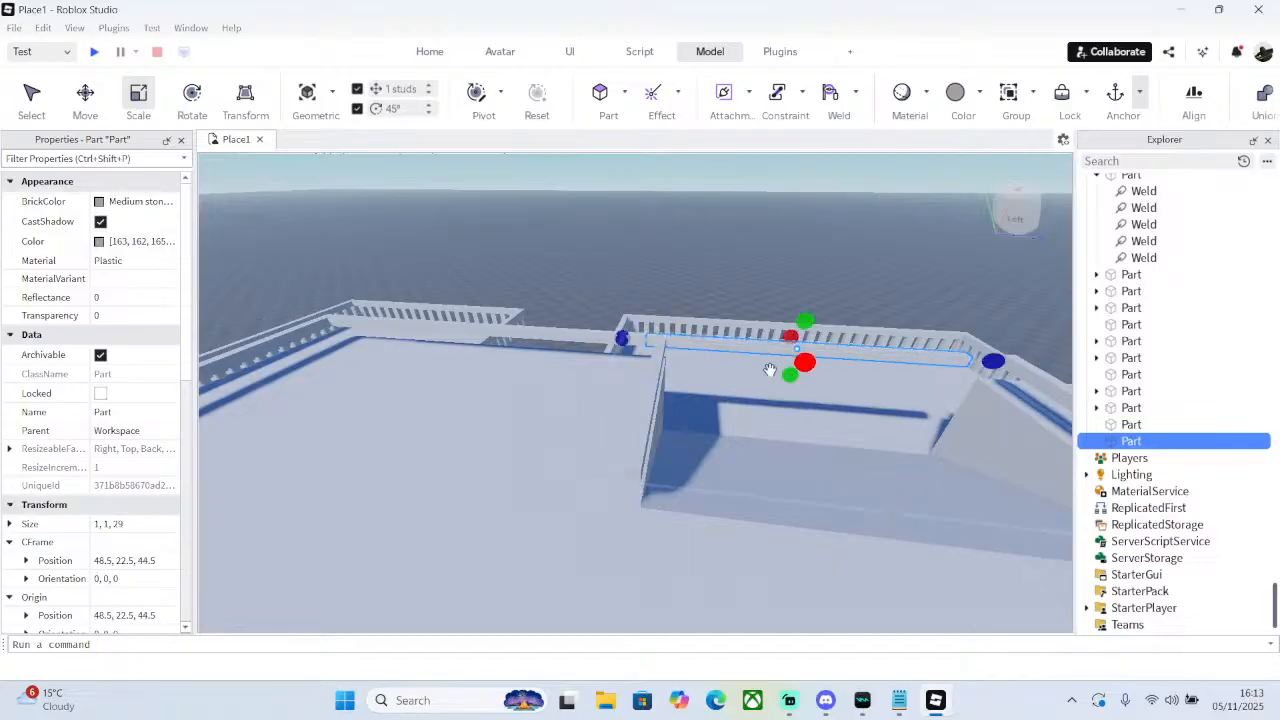
pyautogui.moveTo(621, 338); pyautogui.dragTo(890, 377)
pyautogui.press('d')
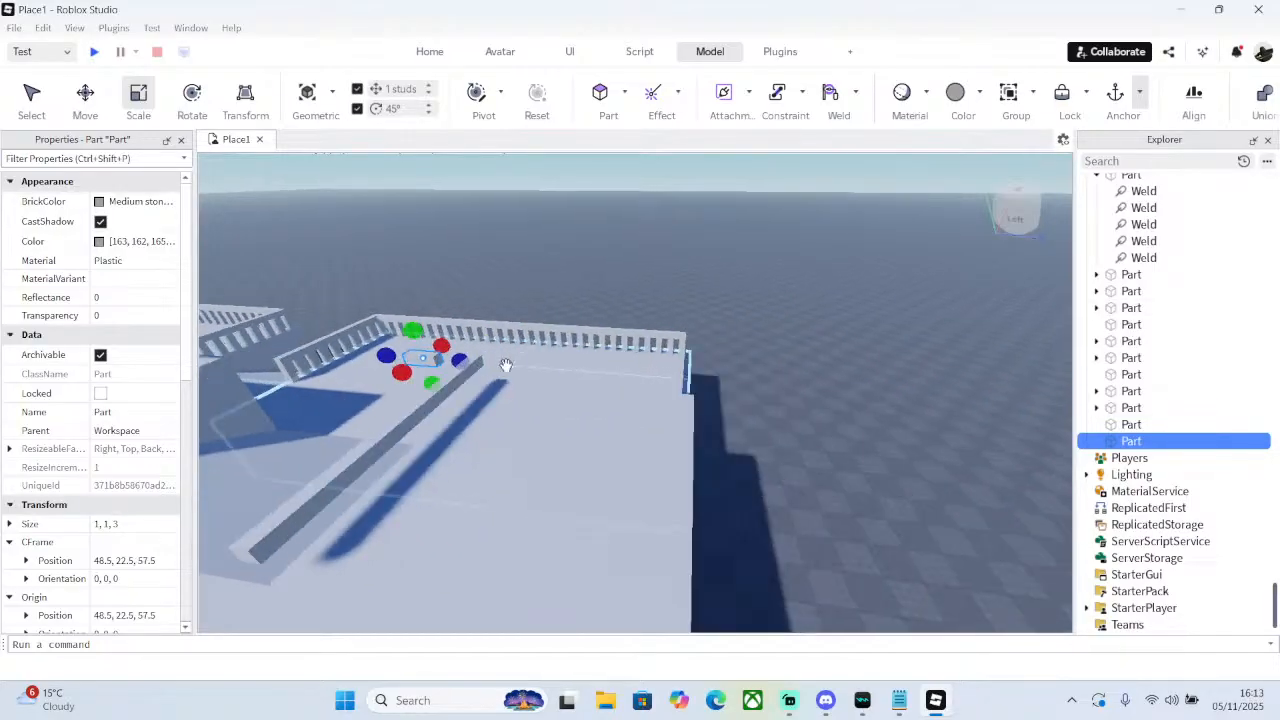
pyautogui.moveTo(462, 361); pyautogui.dragTo(745, 405)
pyautogui.moveTo(713, 399); pyautogui.dragTo(712, 398)
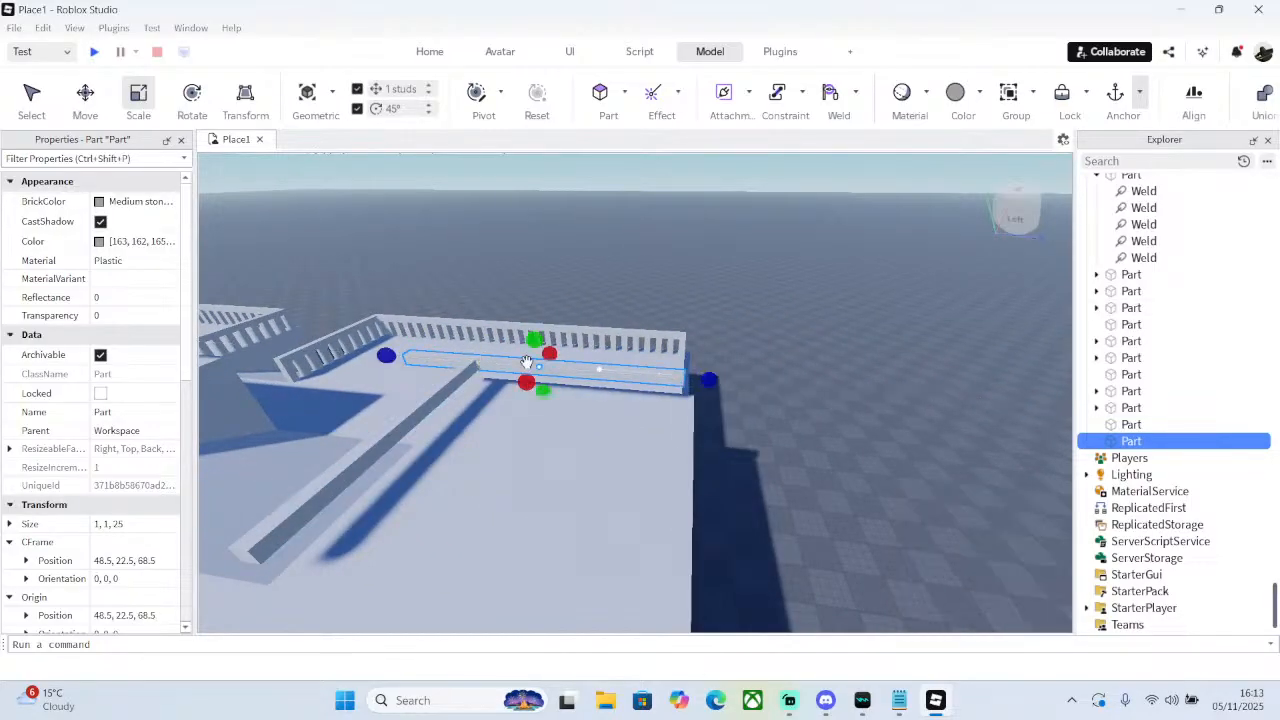
pyautogui.moveTo(384, 355); pyautogui.dragTo(456, 362)
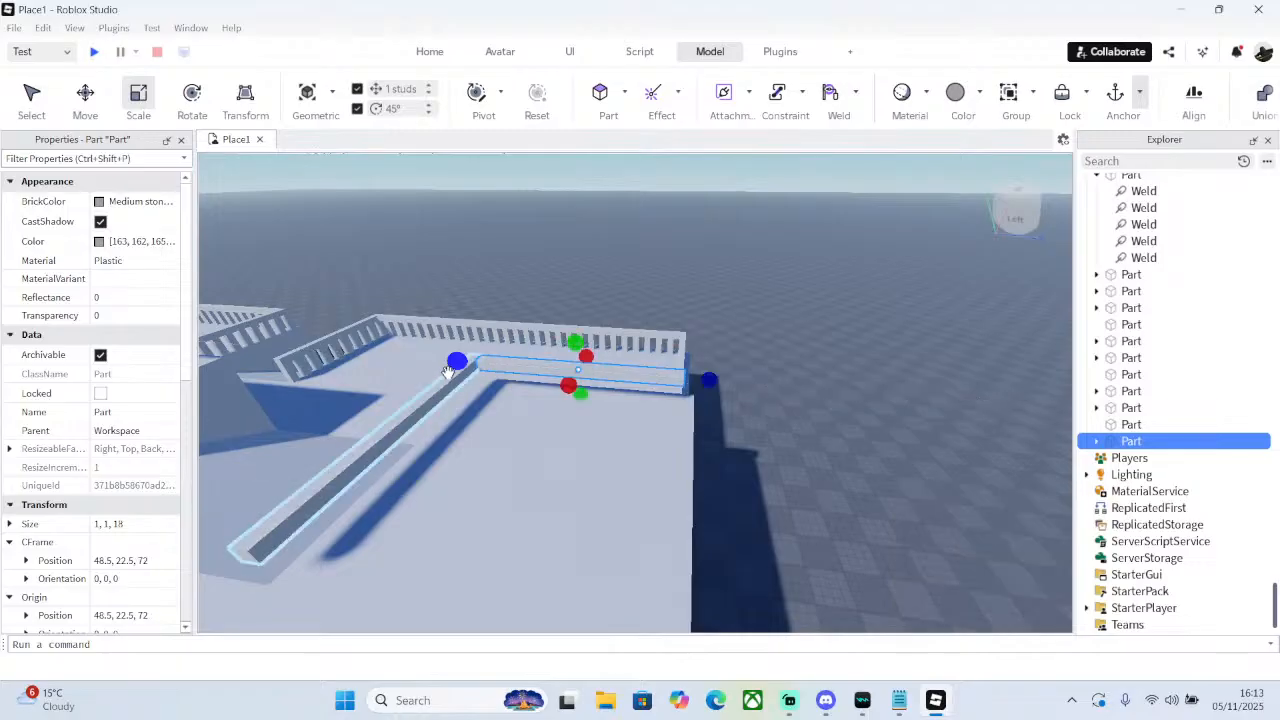
pyautogui.rightClick(456, 362)
pyautogui.click(490, 116)
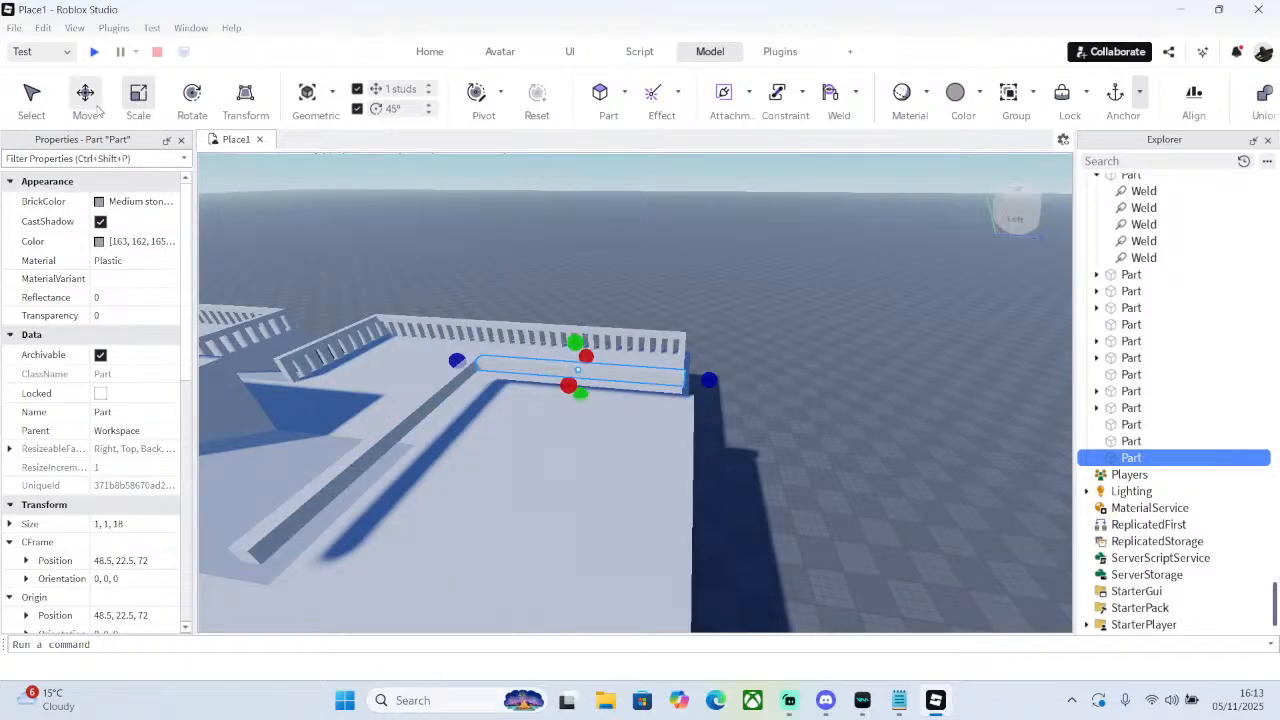
pyautogui.click(98, 108)
pyautogui.moveTo(684, 383); pyautogui.dragTo(816, 403)
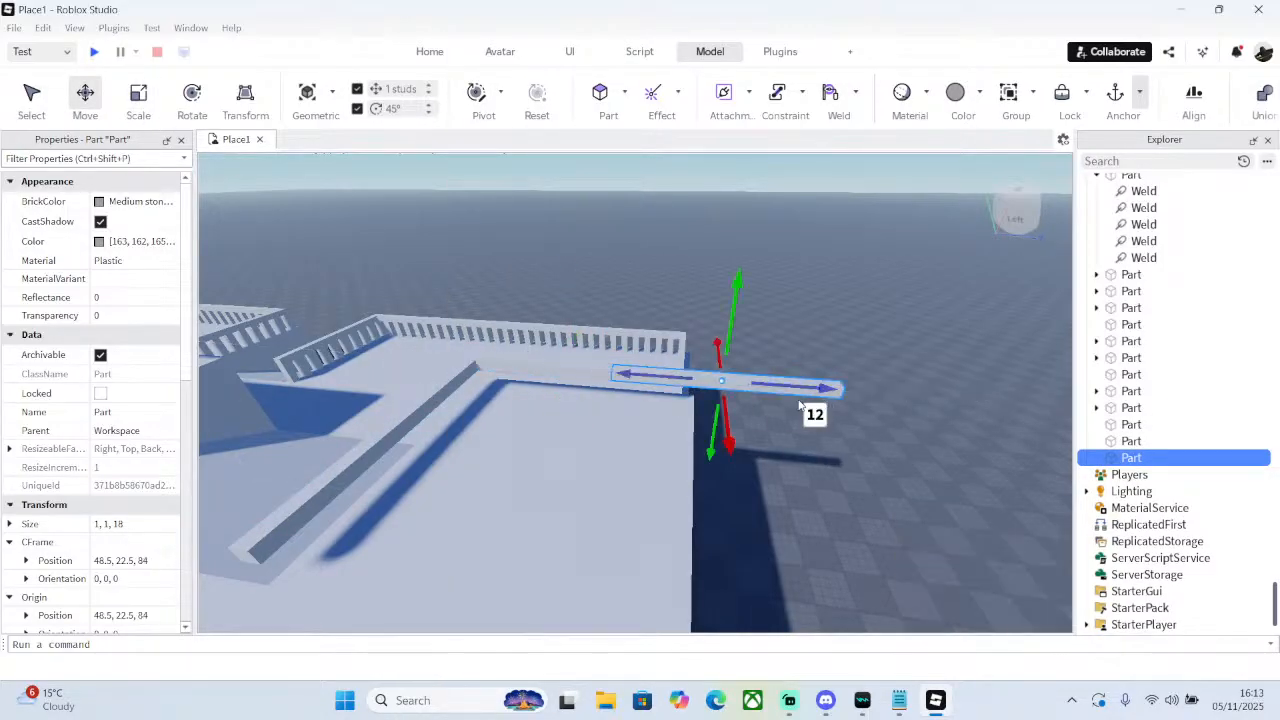
pyautogui.press('Delete')
# - Duplicate the 19 × 1 × 1 stud rail beyond the ramp and move the copy to the platform's outer edge
pyautogui.click(442, 410)
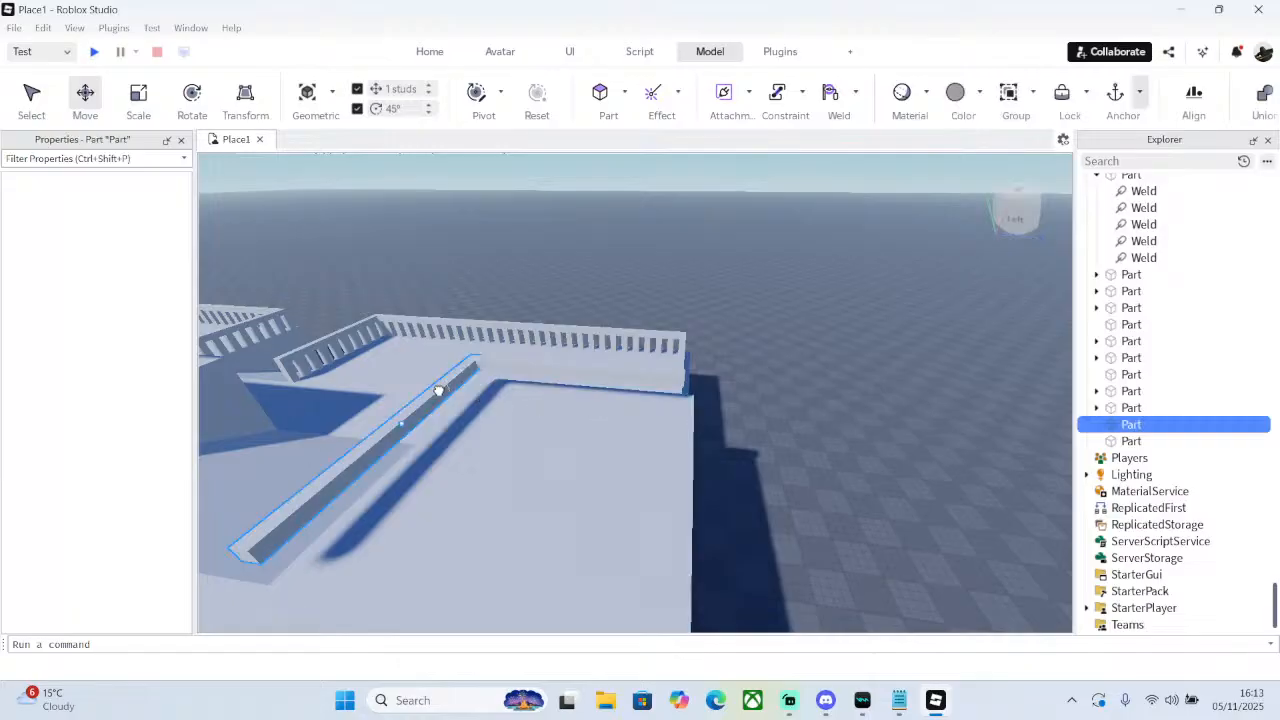
pyautogui.rightClick(442, 410)
pyautogui.click(490, 121)
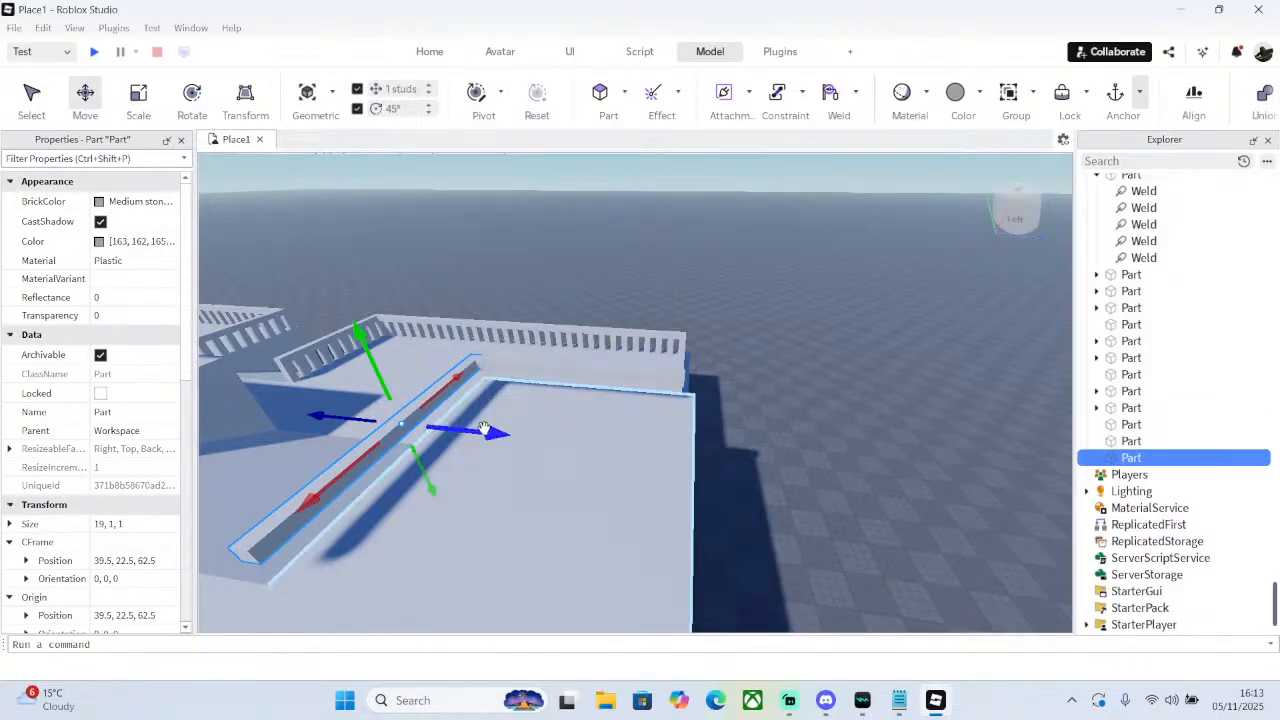
pyautogui.moveTo(484, 429); pyautogui.dragTo(757, 474)
pyautogui.click(589, 373)
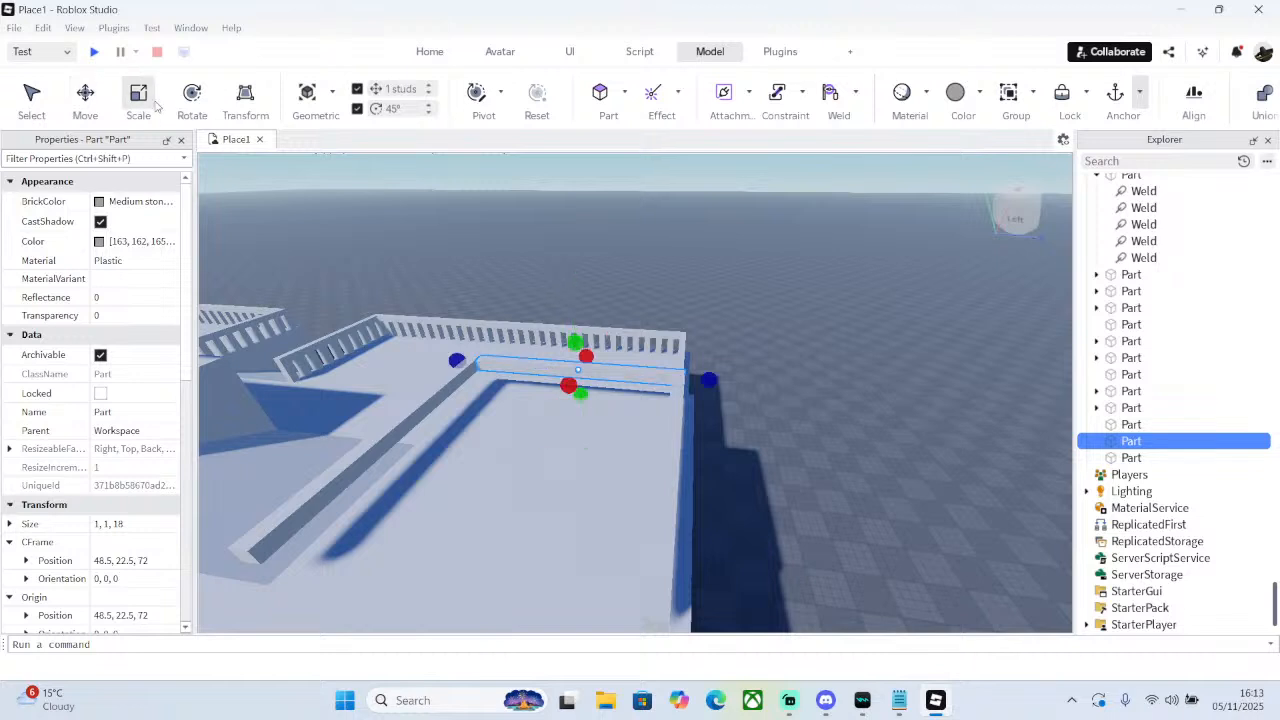
pyautogui.click(690, 395)
pyautogui.click(844, 410)
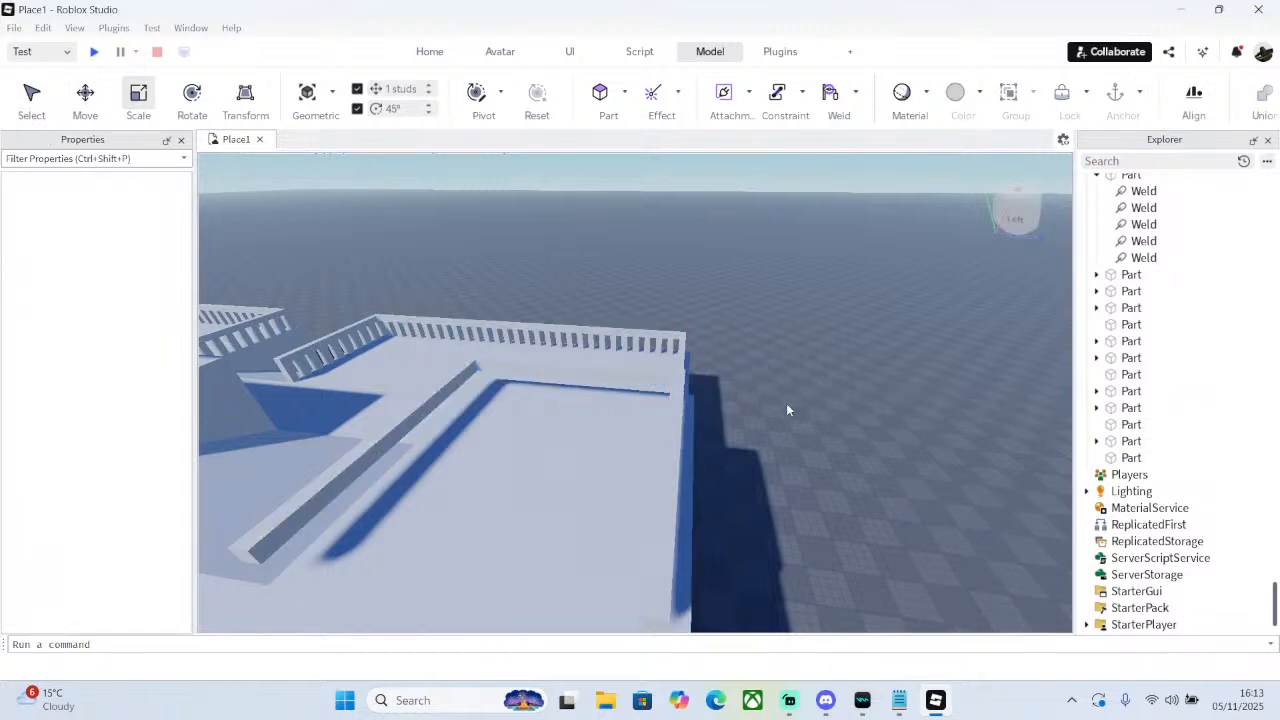
# - Lengthen the 19-stud and 18-stud outer-edge rails toward the large central floor
pyautogui.press('d')
pyautogui.moveTo(785, 403); pyautogui.dragTo(785, 403, button='right')
pyautogui.press('w')
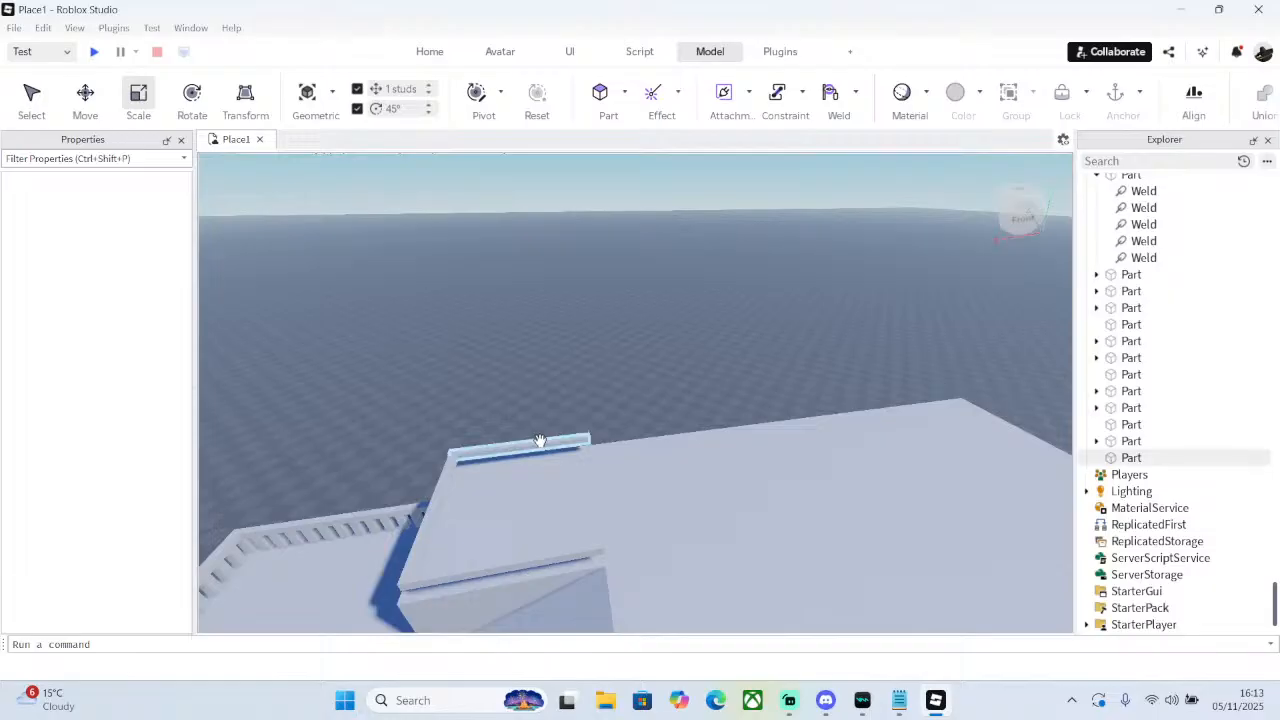
pyautogui.click(540, 441)
pyautogui.moveTo(609, 442); pyautogui.dragTo(690, 438)
pyautogui.moveTo(694, 437); pyautogui.dragTo(694, 437, button='right')
pyautogui.click(626, 361)
pyautogui.moveTo(528, 367); pyautogui.dragTo(526, 367)
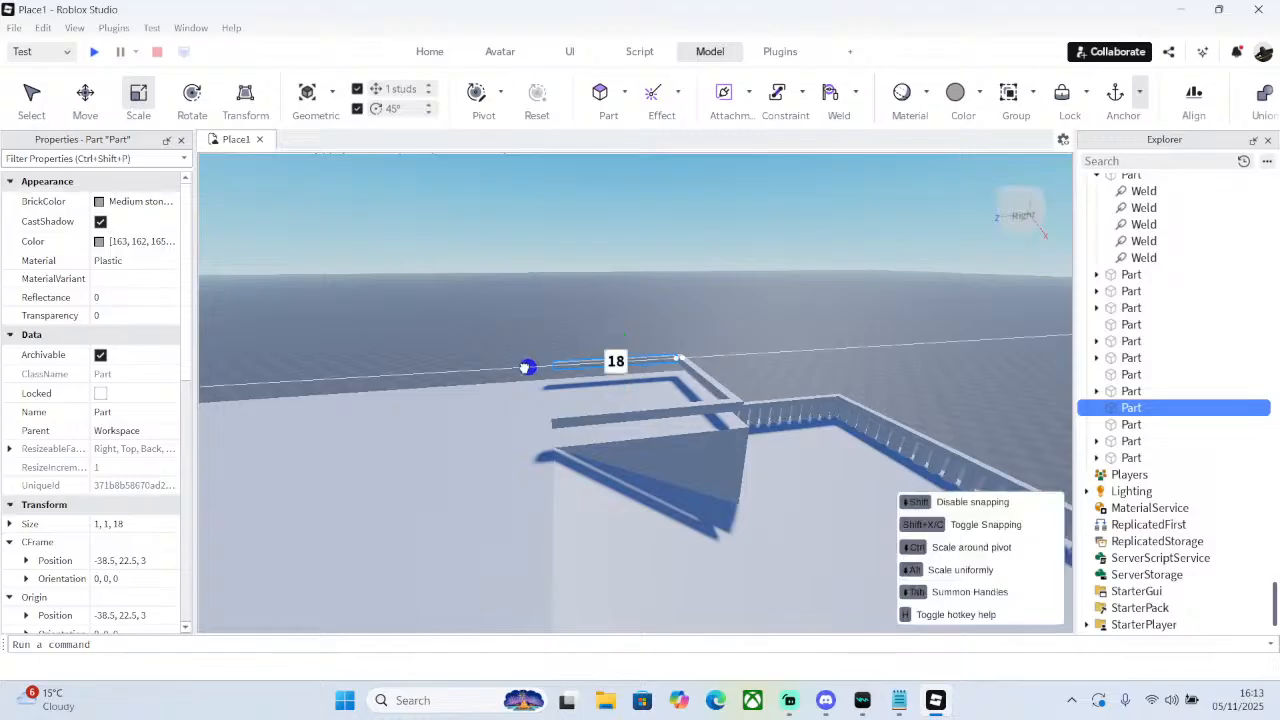
pyautogui.moveTo(441, 371); pyautogui.dragTo(440, 371)
pyautogui.click(632, 323)
# - Insert a block part on the large floor, resize it to 4 × 1 × 1 studs and place it near the floor's corner
pyautogui.press('d')
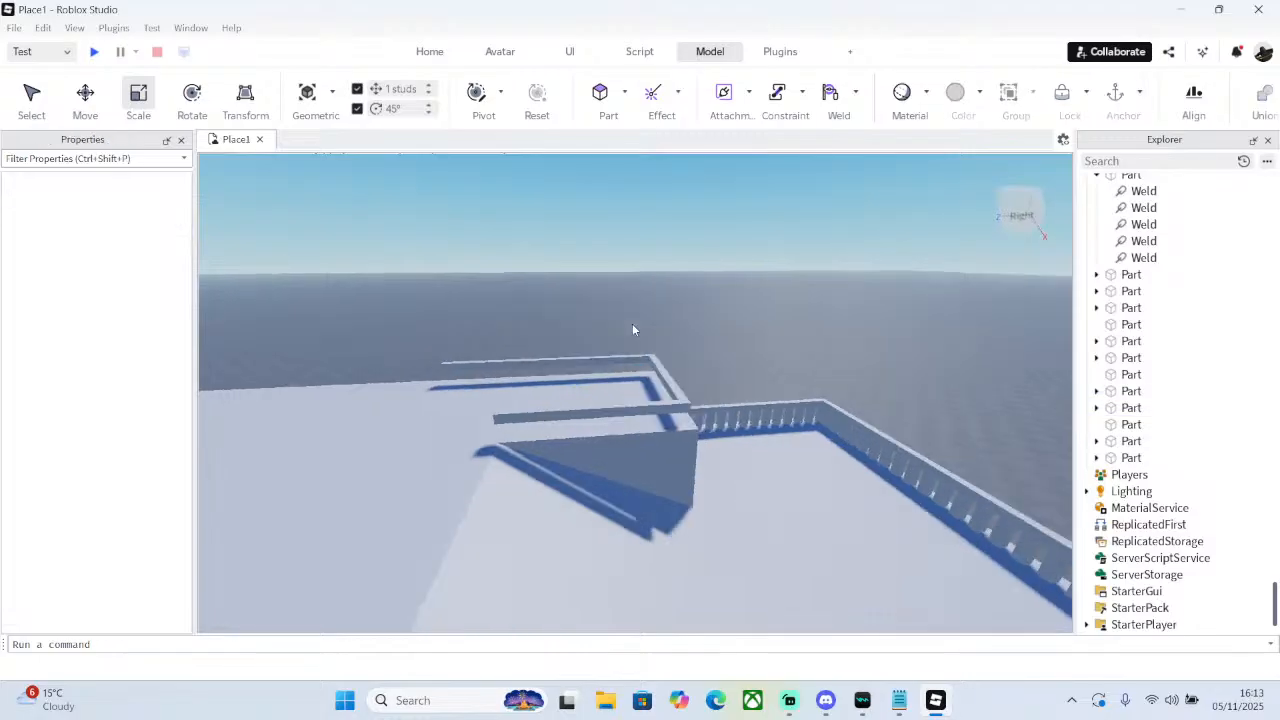
pyautogui.moveTo(632, 323); pyautogui.dragTo(631, 323, button='right')
pyautogui.press('w')
pyautogui.press('d')
pyautogui.moveTo(678, 282); pyautogui.dragTo(680, 279, button='right')
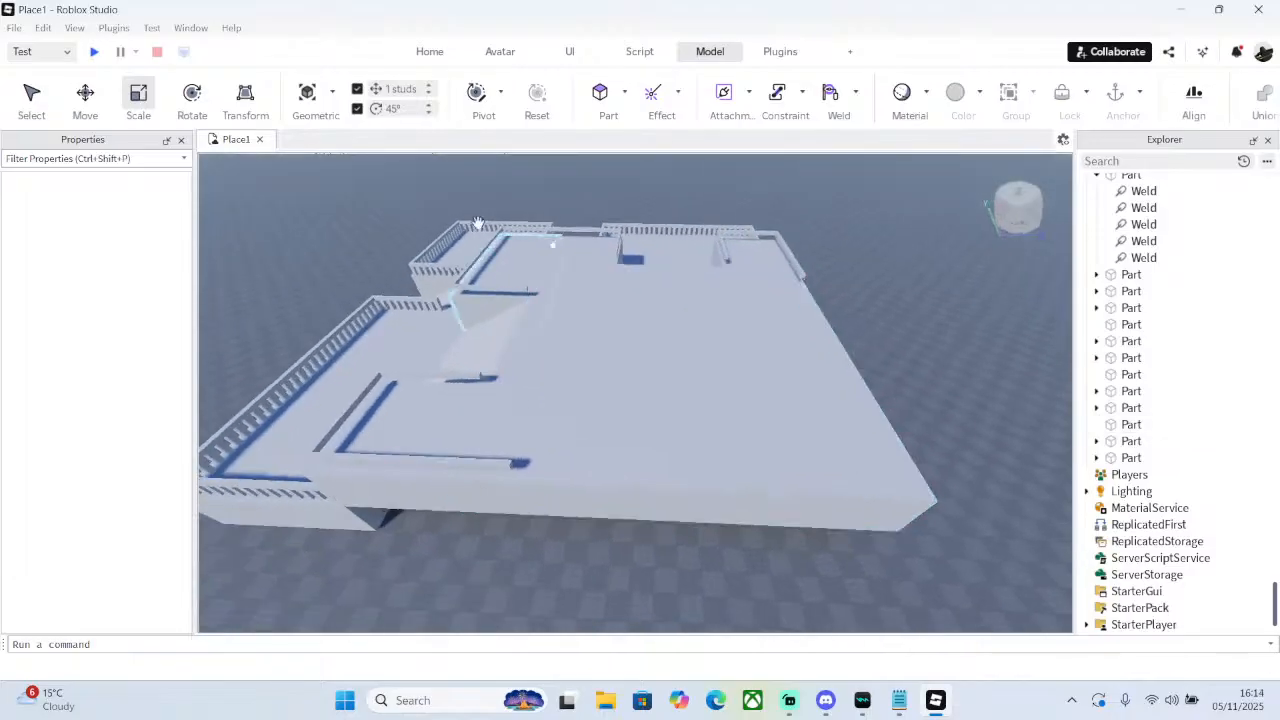
pyautogui.click(605, 92)
pyautogui.press('w')
pyautogui.moveTo(667, 235); pyautogui.dragTo(655, 250, button='right')
pyautogui.moveTo(661, 287); pyautogui.dragTo(591, 314)
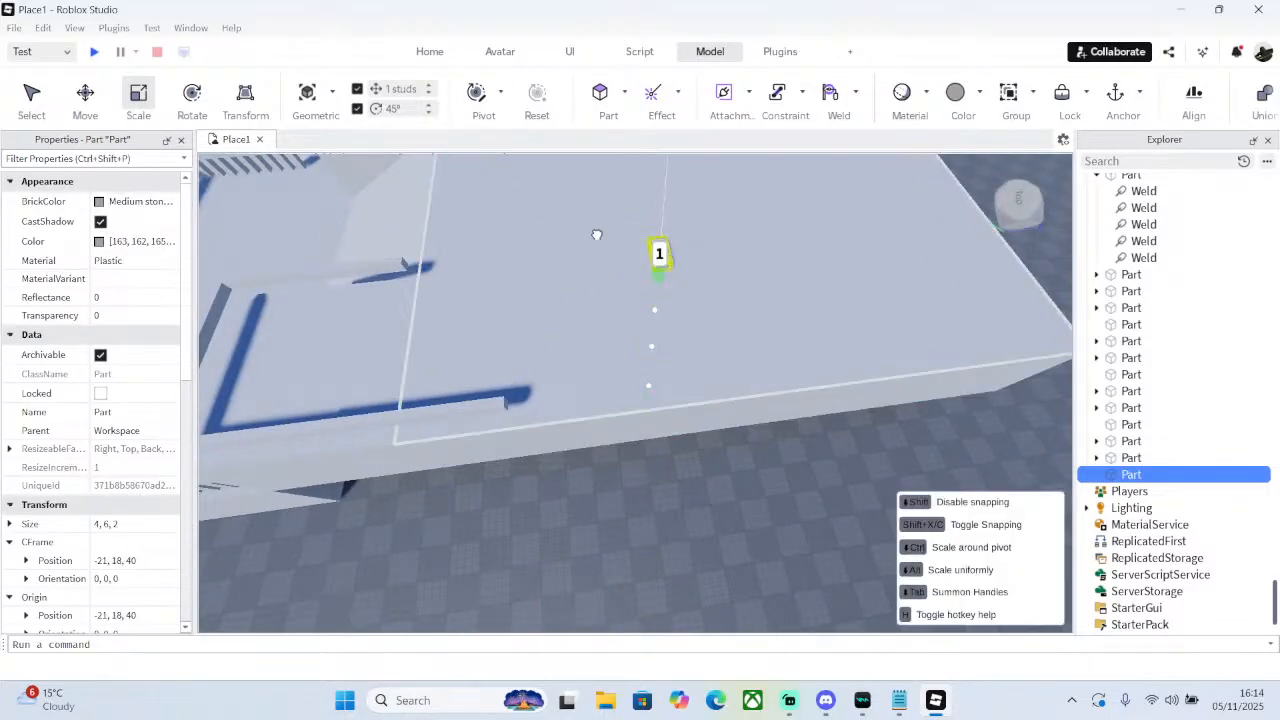
pyautogui.moveTo(596, 234); pyautogui.dragTo(543, 400)
pyautogui.moveTo(543, 400); pyautogui.dragTo(654, 368, button='right')
pyautogui.moveTo(672, 365); pyautogui.dragTo(573, 466)
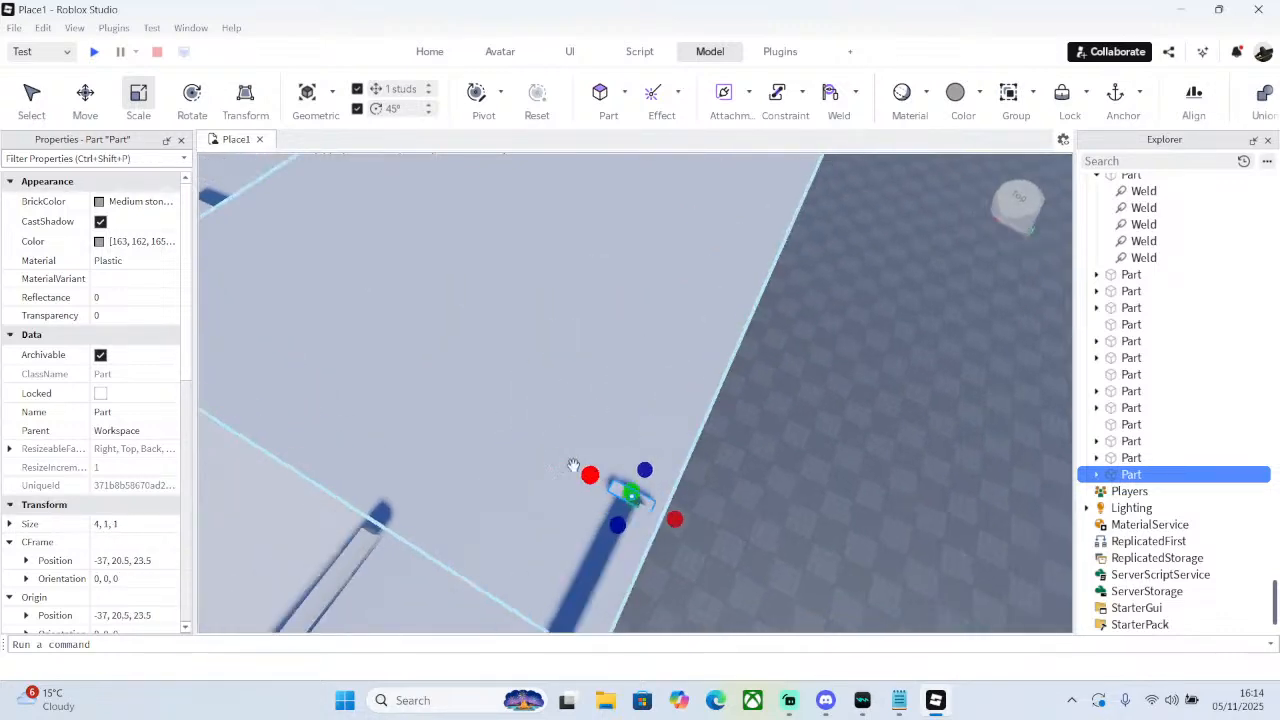
pyautogui.moveTo(573, 466); pyautogui.dragTo(628, 470, button='right')
# - Stretch the small block into a wall of 53 × 11 × 1 studs along the large floor's edge
pyautogui.moveTo(766, 448); pyautogui.dragTo(424, 474)
pyautogui.moveTo(424, 474); pyautogui.dragTo(752, 475, button='right')
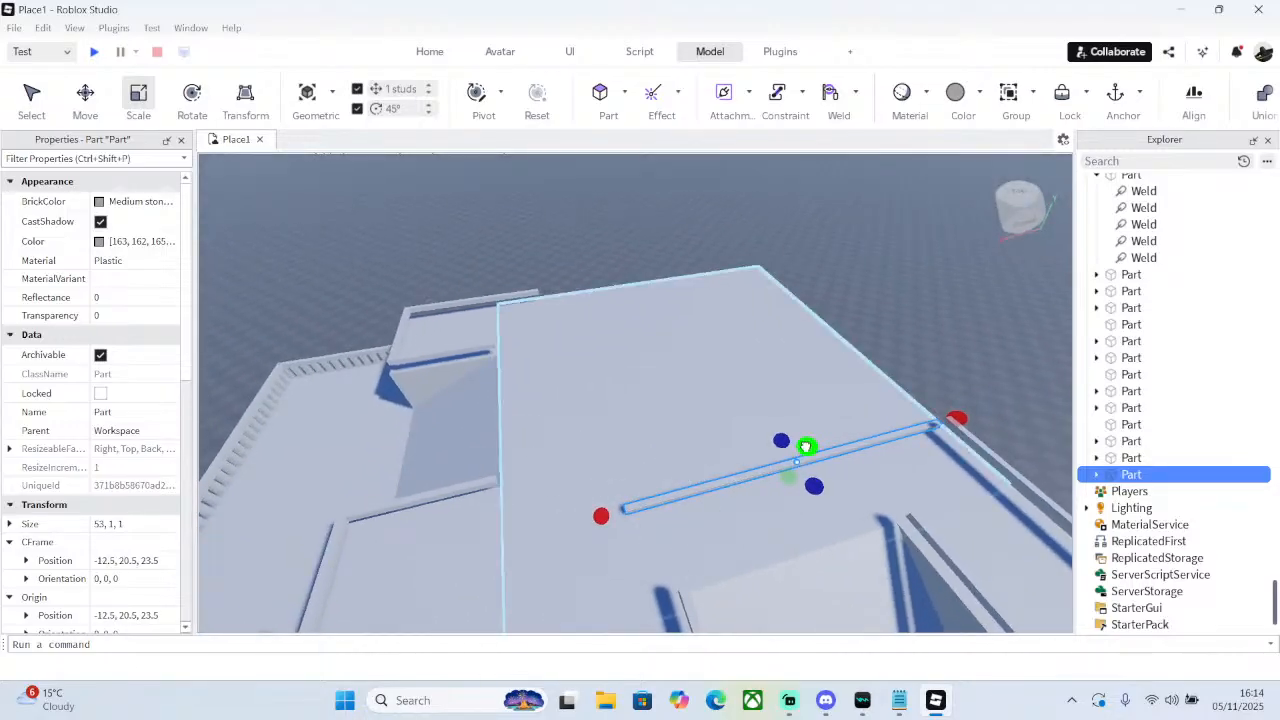
pyautogui.moveTo(806, 447); pyautogui.dragTo(834, 400)
pyautogui.moveTo(834, 400); pyautogui.dragTo(828, 330, button='right')
# - Duplicate the 53 × 11 × 1 stud wall and move the copy to the opposite side of the large floor
pyautogui.rightClick(828, 330)
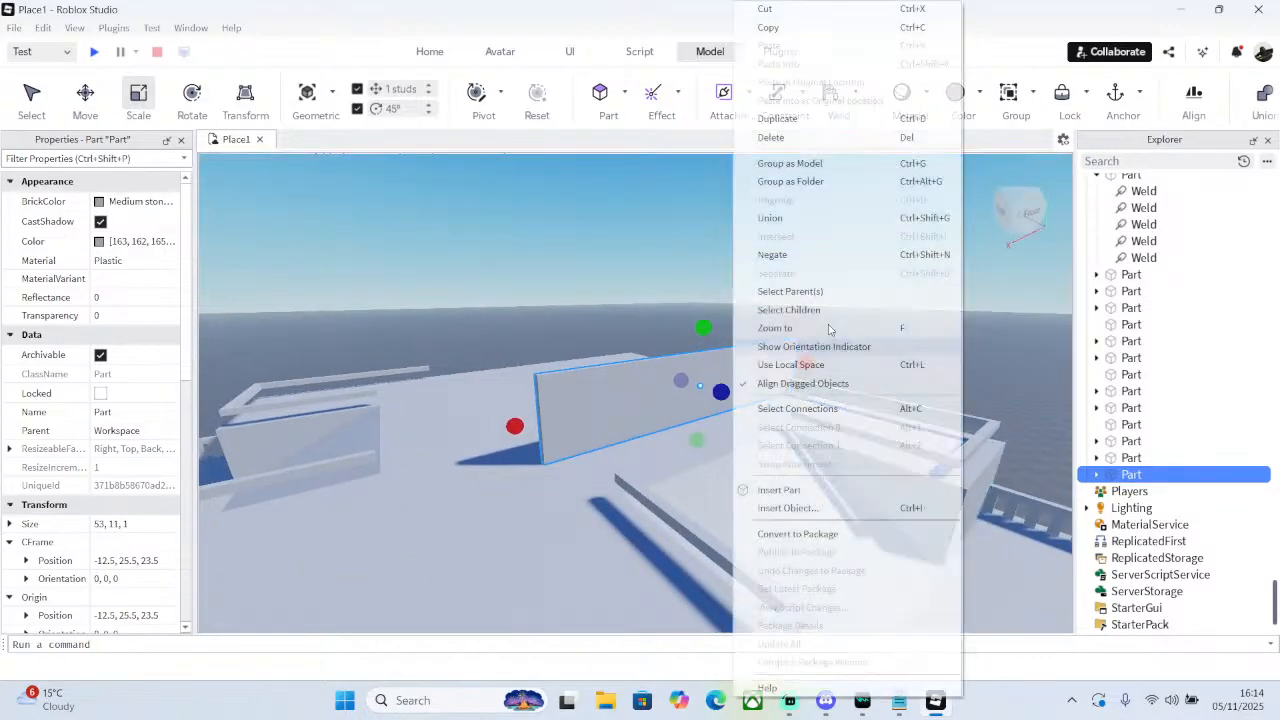
pyautogui.moveTo(738, 316); pyautogui.dragTo(737, 316, button='right')
pyautogui.moveTo(731, 288); pyautogui.dragTo(432, 342)
pyautogui.moveTo(778, 287); pyautogui.dragTo(457, 277)
# - Extend the original wall to 59 × 11 × 1 studs along the floor's edge
pyautogui.moveTo(660, 286); pyautogui.dragTo(669, 272, button='right')
pyautogui.moveTo(669, 272); pyautogui.dragTo(619, 270)
pyautogui.moveTo(619, 270); pyautogui.dragTo(626, 265, button='right')
pyautogui.moveTo(678, 299); pyautogui.dragTo(732, 305)
pyautogui.moveTo(732, 305); pyautogui.dragTo(630, 255, button='right')
# - Duplicate the 59-stud wall and resize the copy to 1 × 11 × 57 studs, joining the ends of the two opposing walls
pyautogui.rightClick(630, 255)
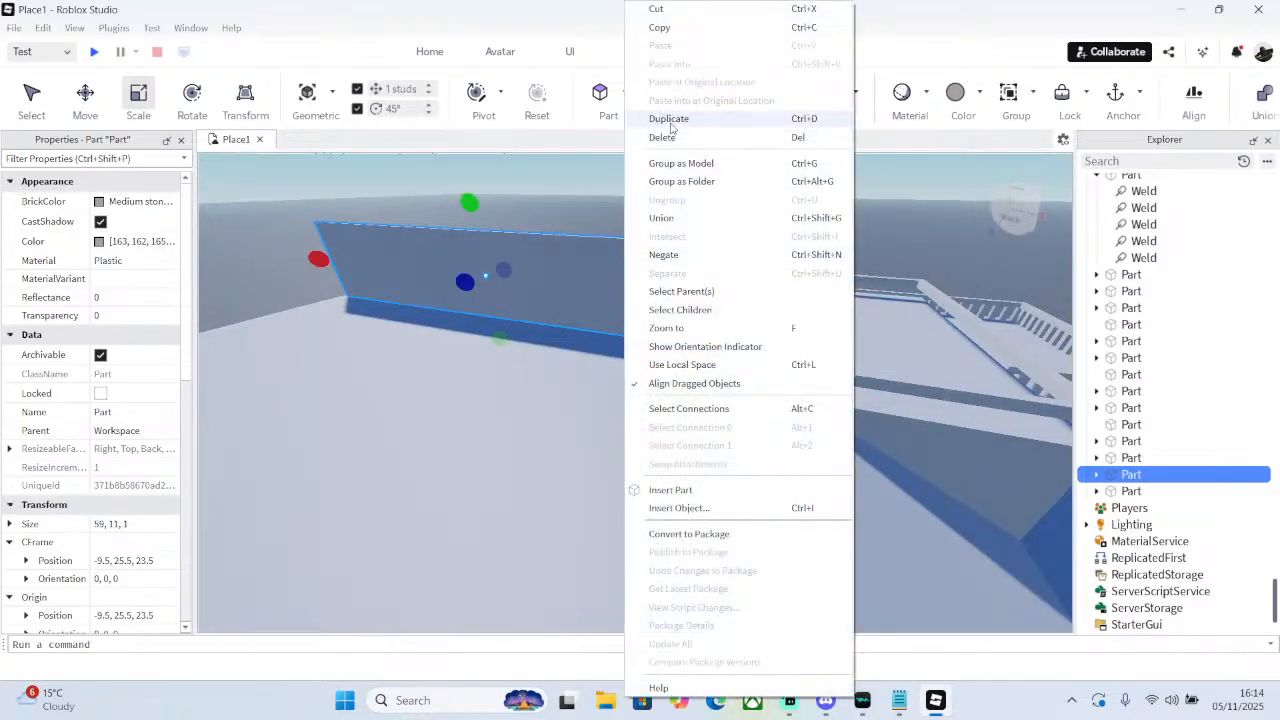
pyautogui.click(672, 122)
pyautogui.moveTo(670, 215); pyautogui.dragTo(669, 222, button='right')
pyautogui.moveTo(656, 295); pyautogui.dragTo(766, 356)
pyautogui.moveTo(766, 356); pyautogui.dragTo(886, 347, button='right')
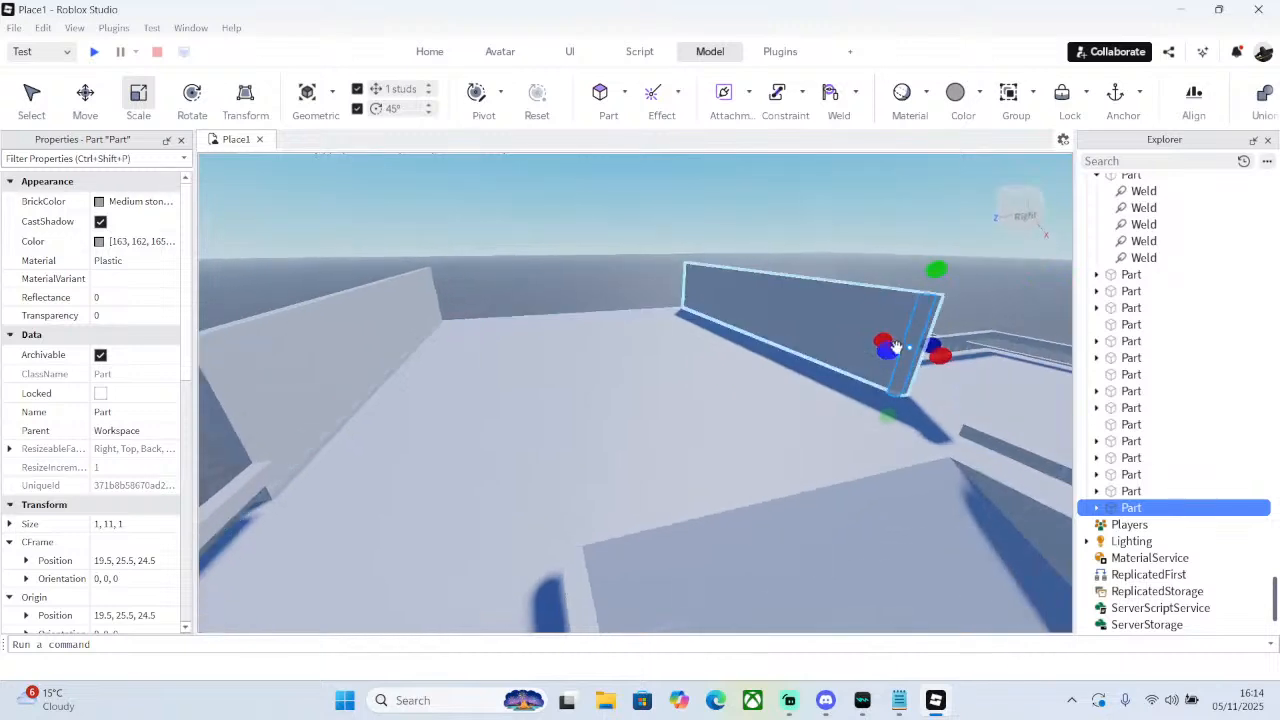
pyautogui.moveTo(886, 347); pyautogui.dragTo(224, 488)
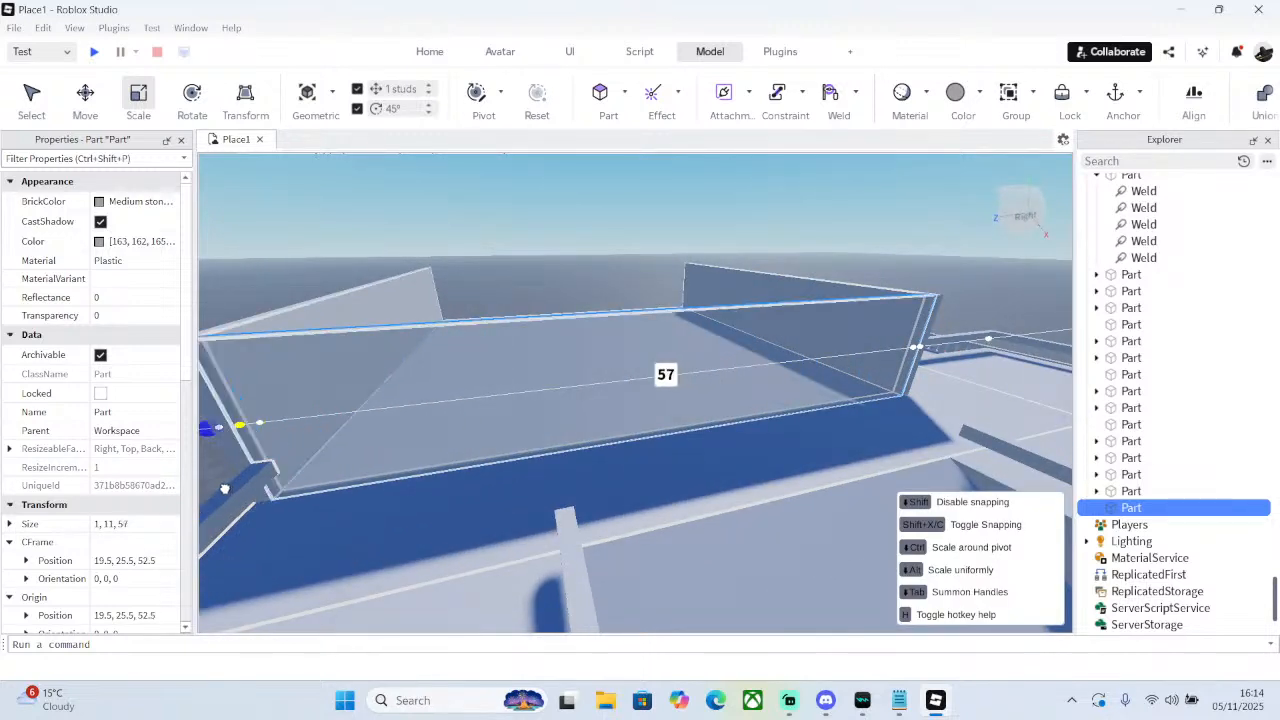
# - Duplicate the 1 × 11 × 57 stud wall and move the copy 58 studs to close the opposite side of the floor
pyautogui.scroll(-3, 397, 500)
pyautogui.moveTo(397, 500); pyautogui.dragTo(397, 500, button='right')
pyautogui.scroll(-3, 566, 402)
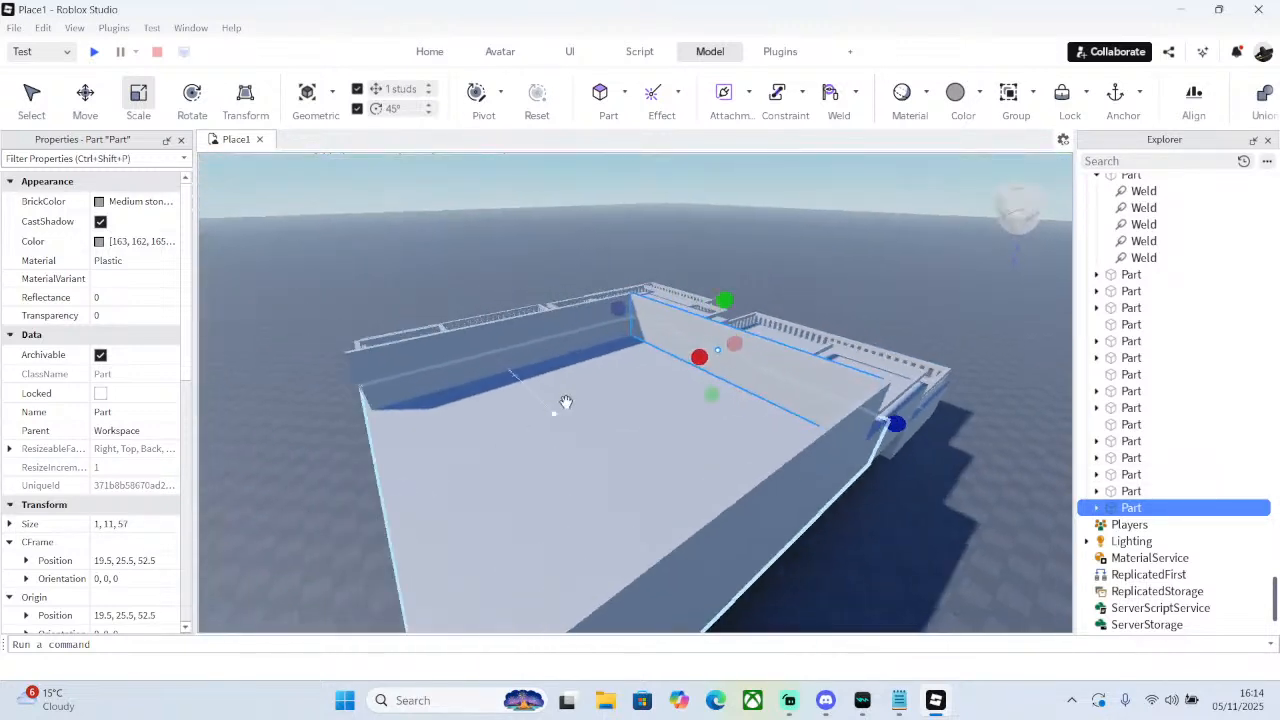
pyautogui.rightClick(695, 340)
pyautogui.click(727, 120)
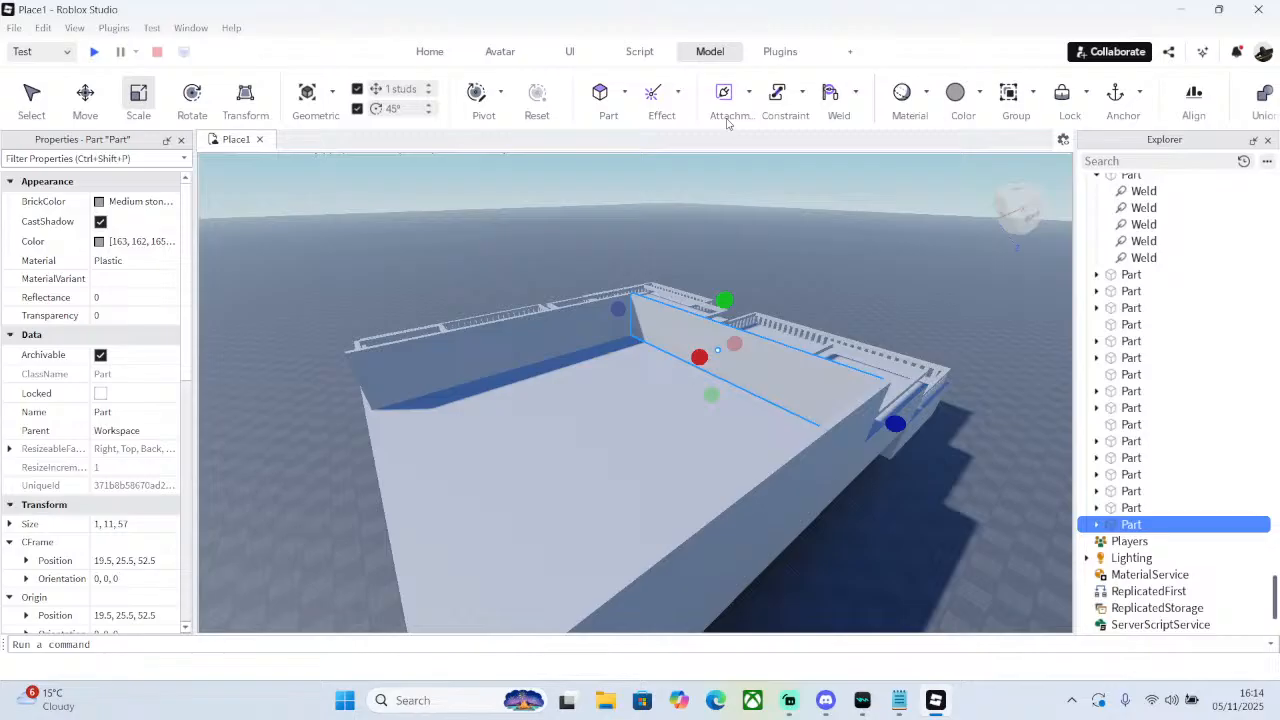
pyautogui.click(95, 108)
pyautogui.scroll(3, 617, 361)
pyautogui.moveTo(817, 373); pyautogui.dragTo(483, 404)
pyautogui.click(846, 217)
pyautogui.click(890, 360)
pyautogui.click(136, 92)
pyautogui.moveTo(430, 300); pyautogui.dragTo(420, 420, button='right')
pyautogui.moveTo(421, 428); pyautogui.dragTo(421, 430)
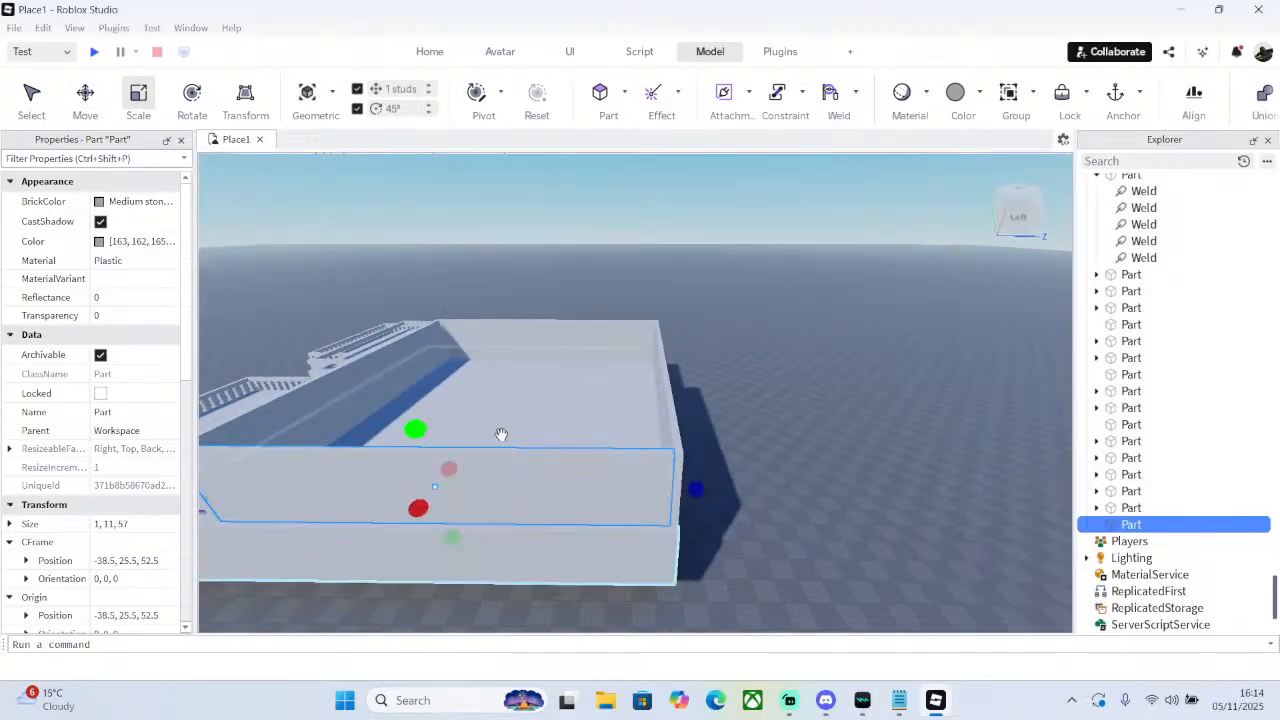
pyautogui.click(811, 406)
# - Insert a part at the outer upper corner of the walled room and size it to 4 × 1 × 4 studs
pyautogui.moveTo(811, 406); pyautogui.dragTo(747, 251, button='right')
pyautogui.scroll(-3, 646, 190)
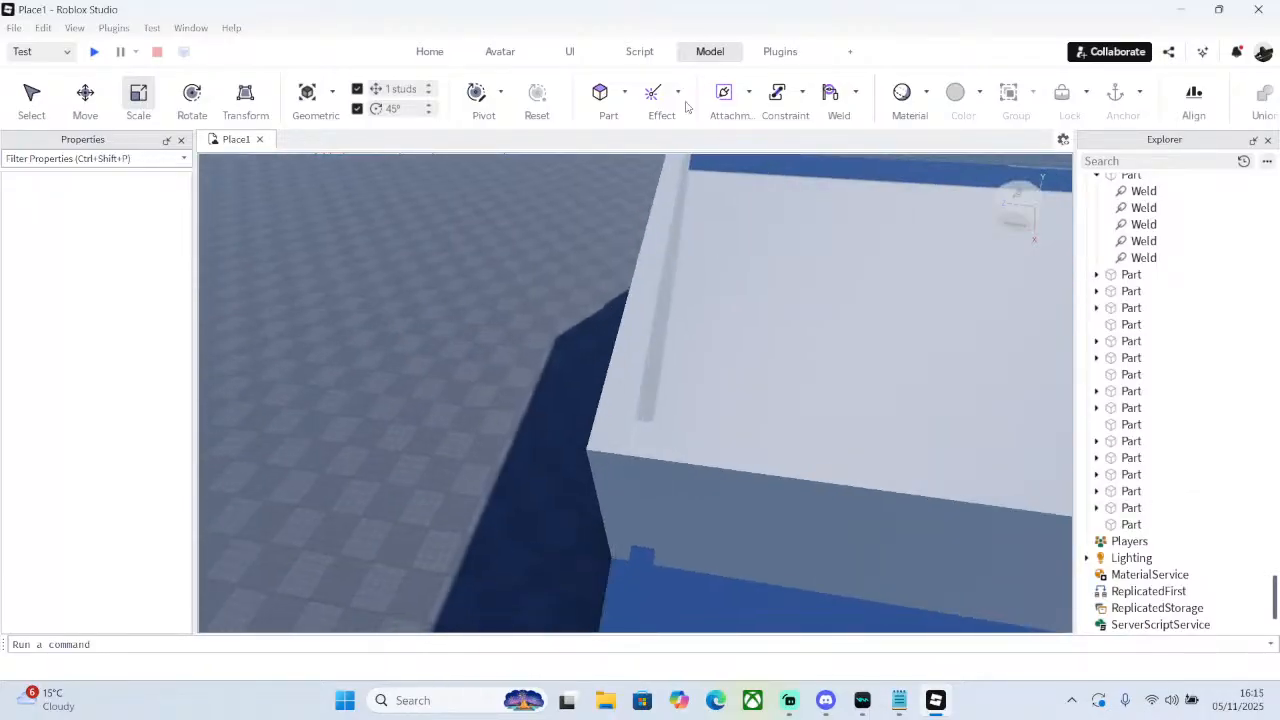
pyautogui.click(600, 92)
pyautogui.moveTo(580, 372); pyautogui.dragTo(452, 344)
pyautogui.scroll(-3, 557, 337)
pyautogui.moveTo(647, 380); pyautogui.dragTo(619, 386)
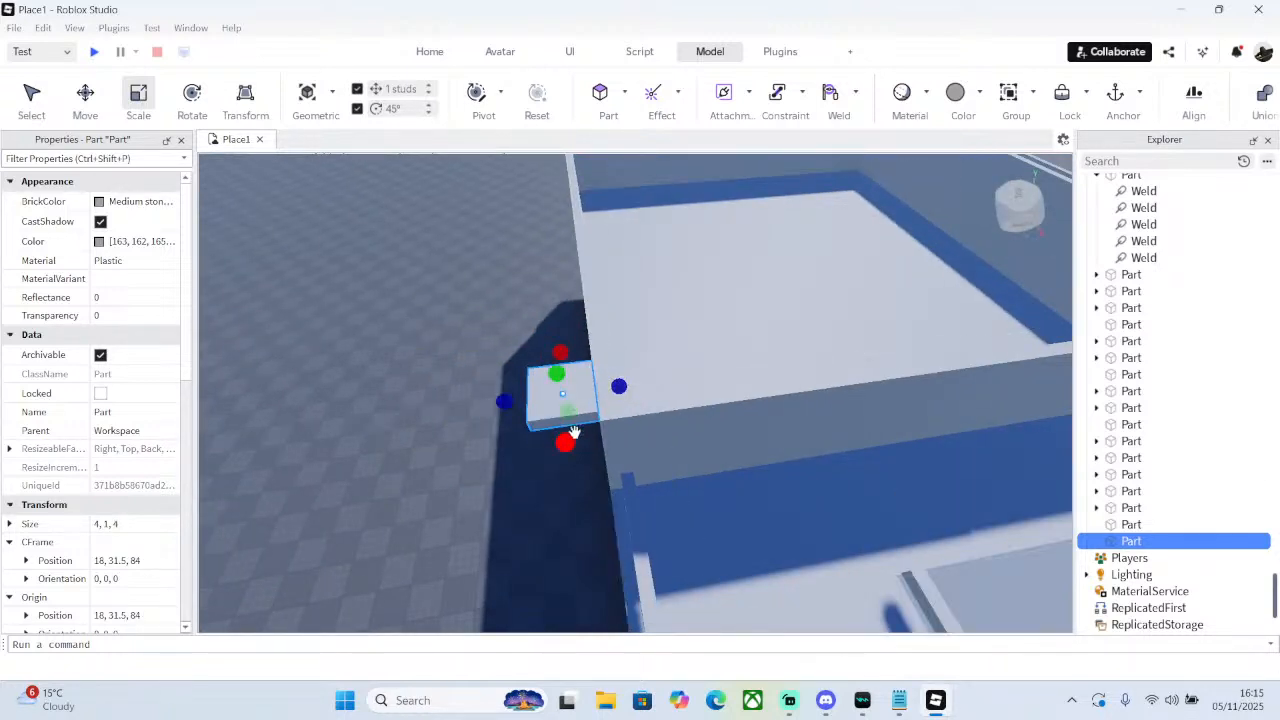
# - Lengthen the corner part to 67 × 1 × 4 studs so it forms a ledge along the whole top of the wall
pyautogui.moveTo(567, 423); pyautogui.dragTo(566, 462)
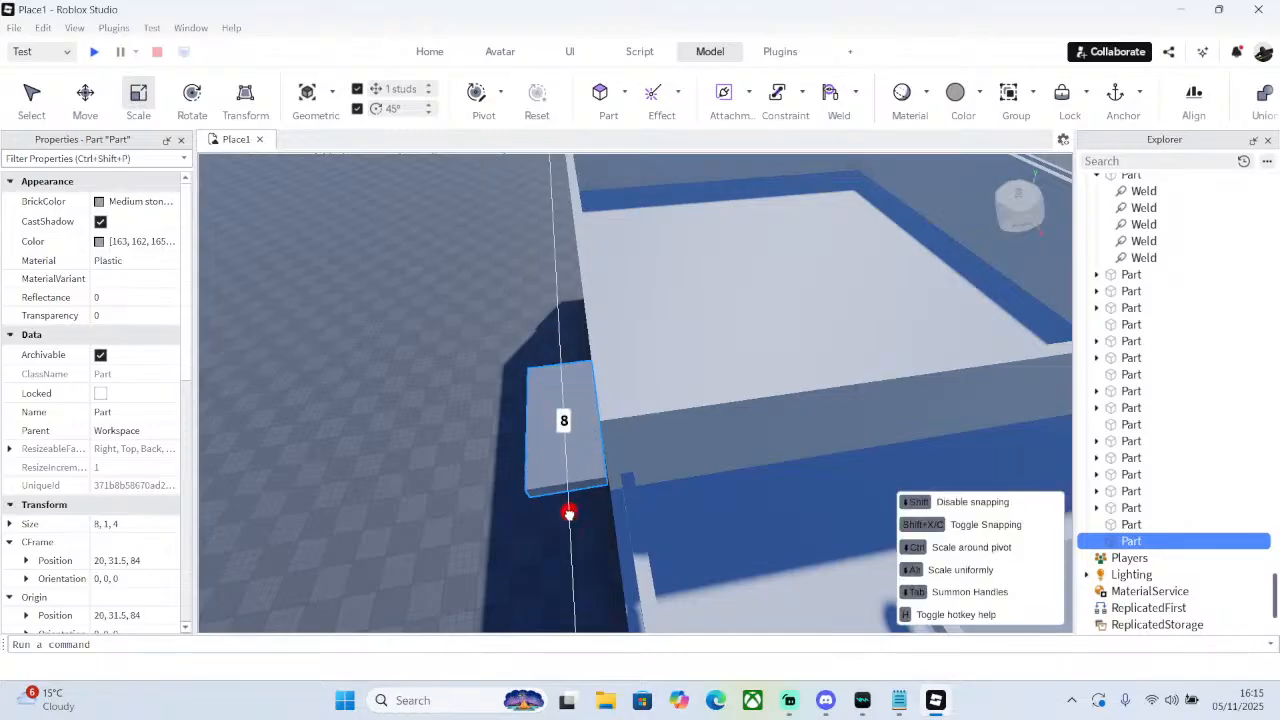
pyautogui.moveTo(568, 512); pyautogui.dragTo(568, 512)
pyautogui.moveTo(610, 477); pyautogui.dragTo(610, 477, button='right')
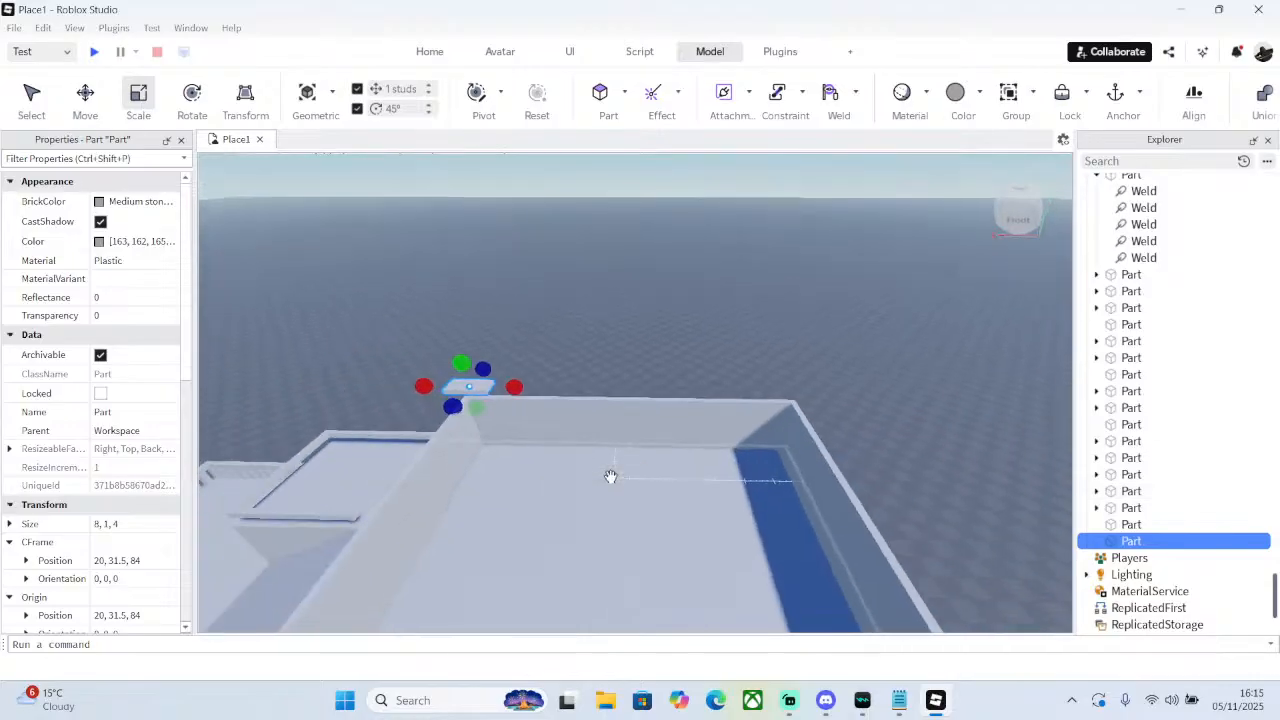
pyautogui.moveTo(684, 335); pyautogui.dragTo(684, 335, button='right')
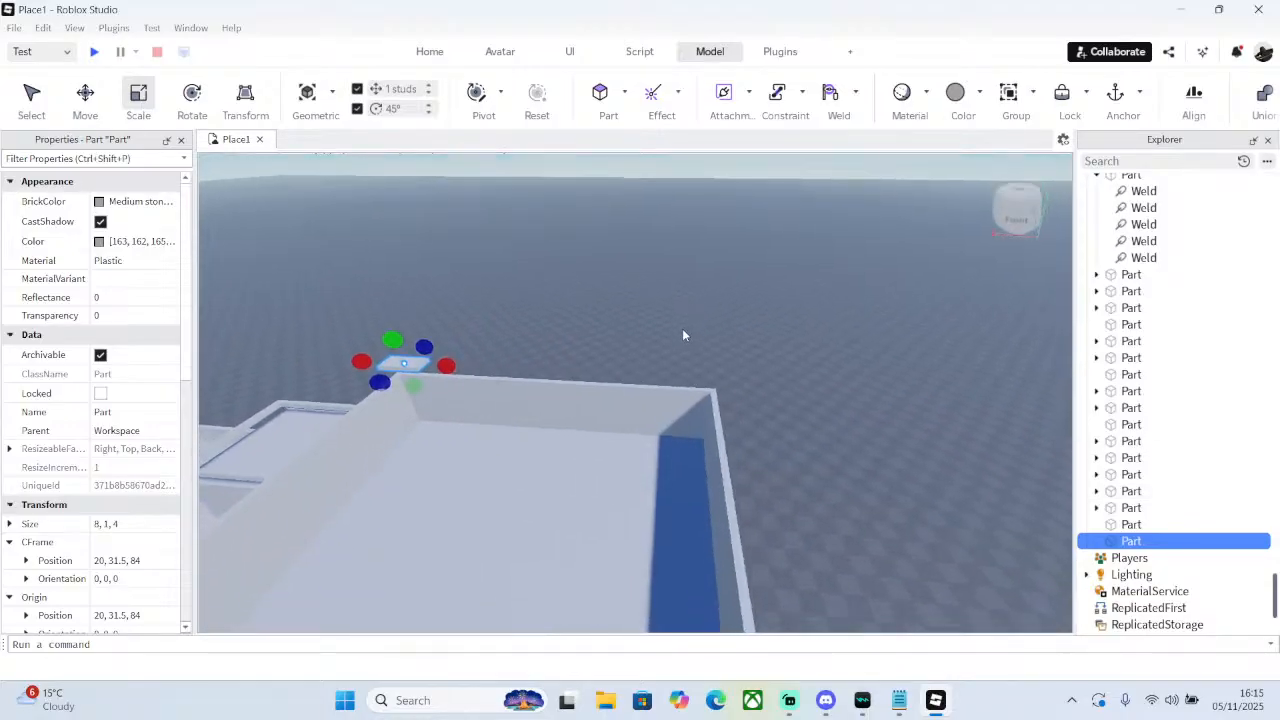
pyautogui.moveTo(460, 357); pyautogui.dragTo(777, 382)
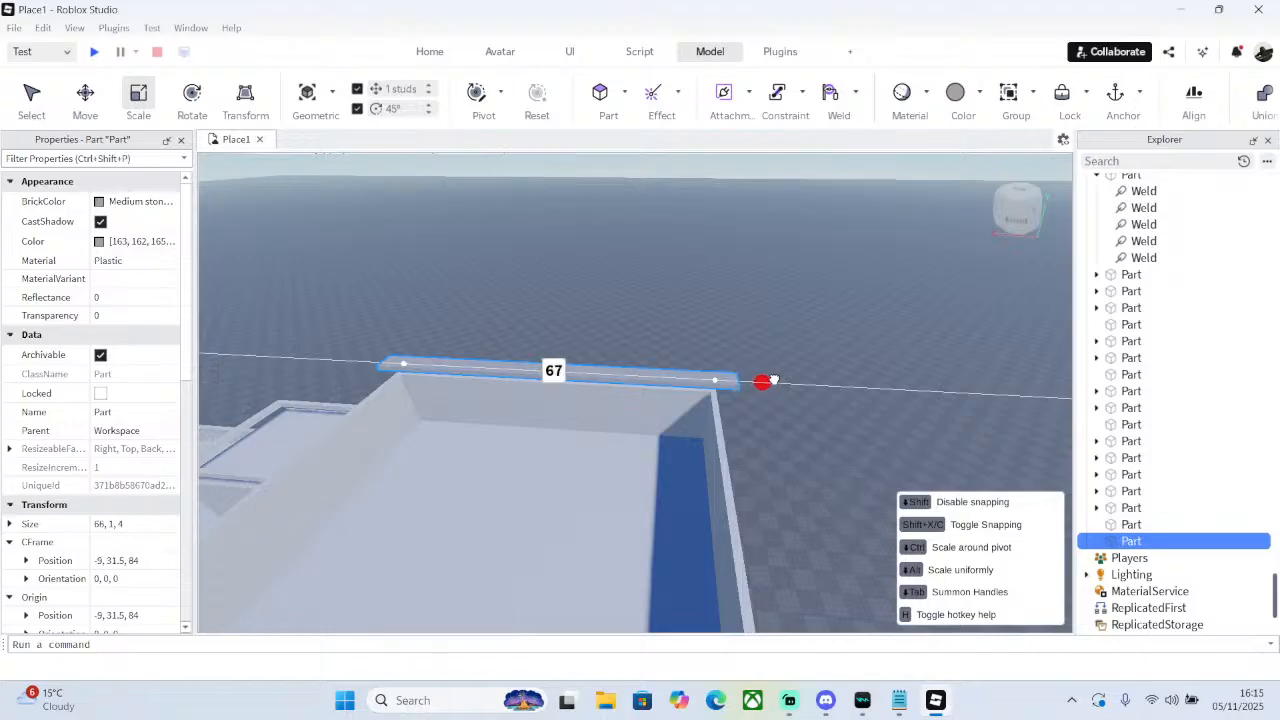
pyautogui.moveTo(773, 380); pyautogui.dragTo(773, 380)
# - Duplicate the 67 × 1 × 4 stud ledge and move the copy 63 studs to the opposite side of the room
pyautogui.moveTo(450, 262); pyautogui.dragTo(450, 262, button='right')
pyautogui.rightClick(450, 262)
pyautogui.click(465, 120)
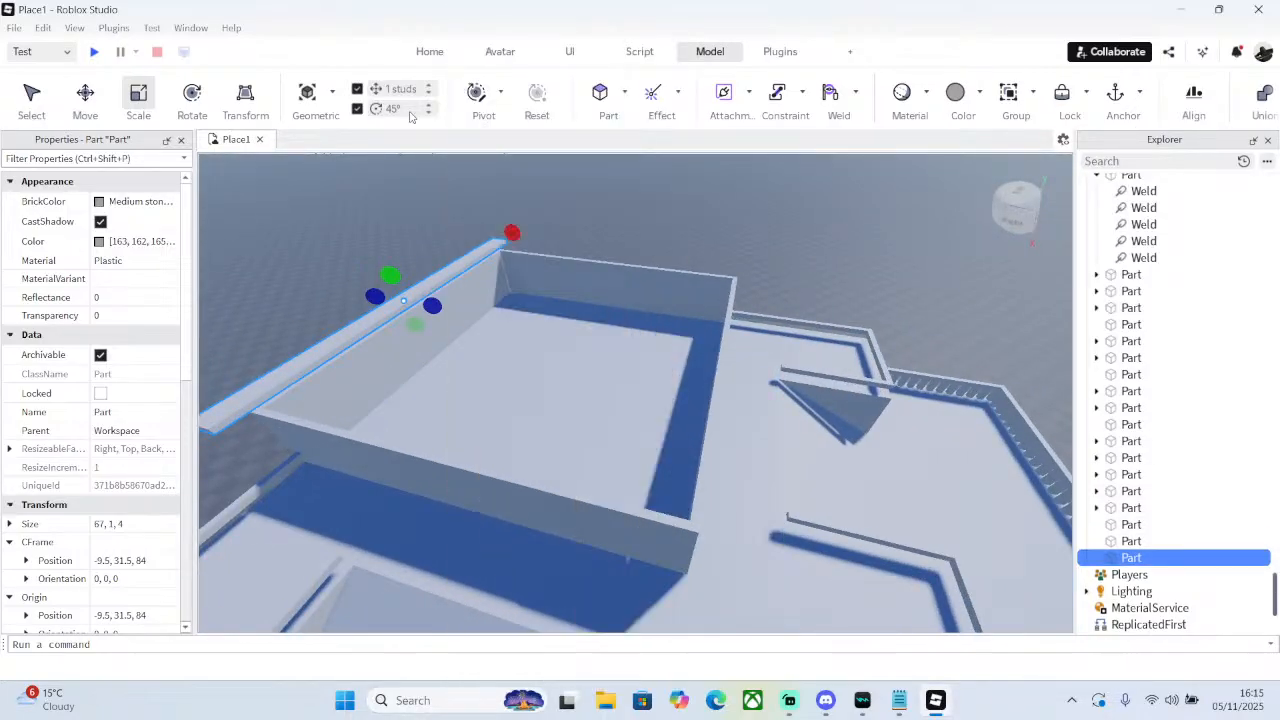
pyautogui.click(95, 100)
pyautogui.moveTo(477, 315); pyautogui.dragTo(815, 396)
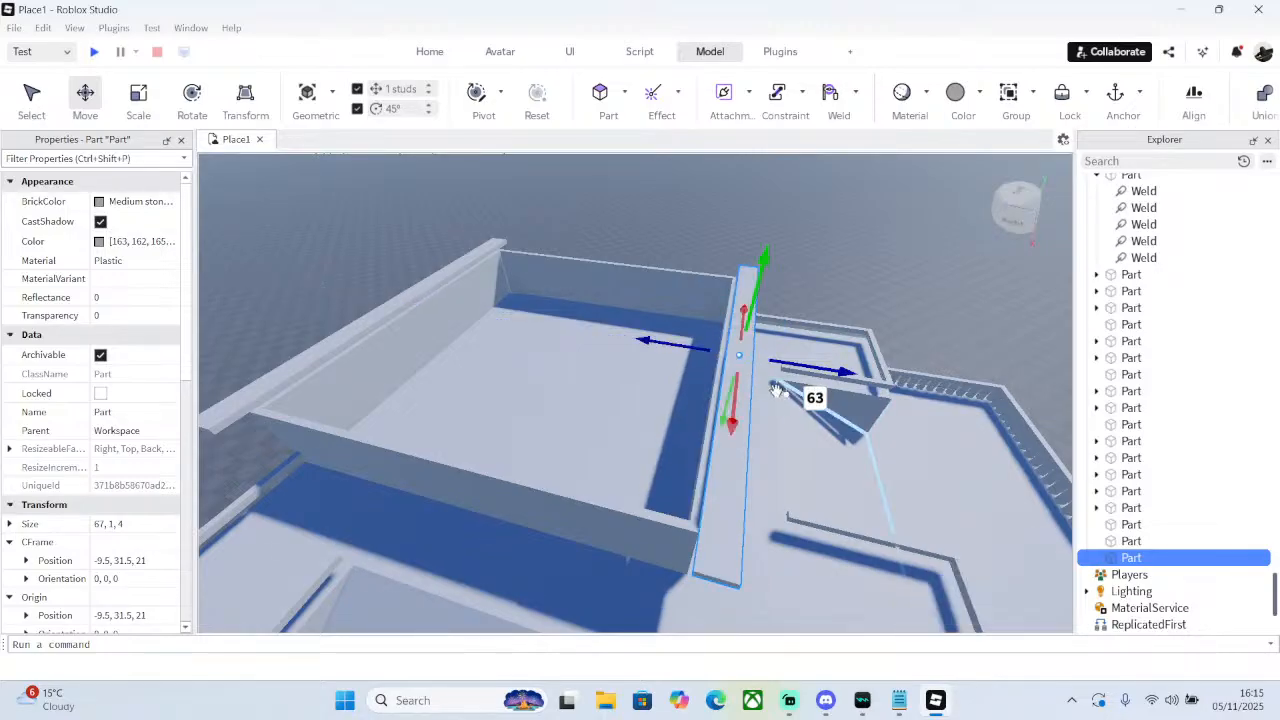
# - Duplicate the moved ledge and resize the copy to 4 × 1 × 59 studs, joining the ends of the two long ledges
pyautogui.rightClick(756, 237)
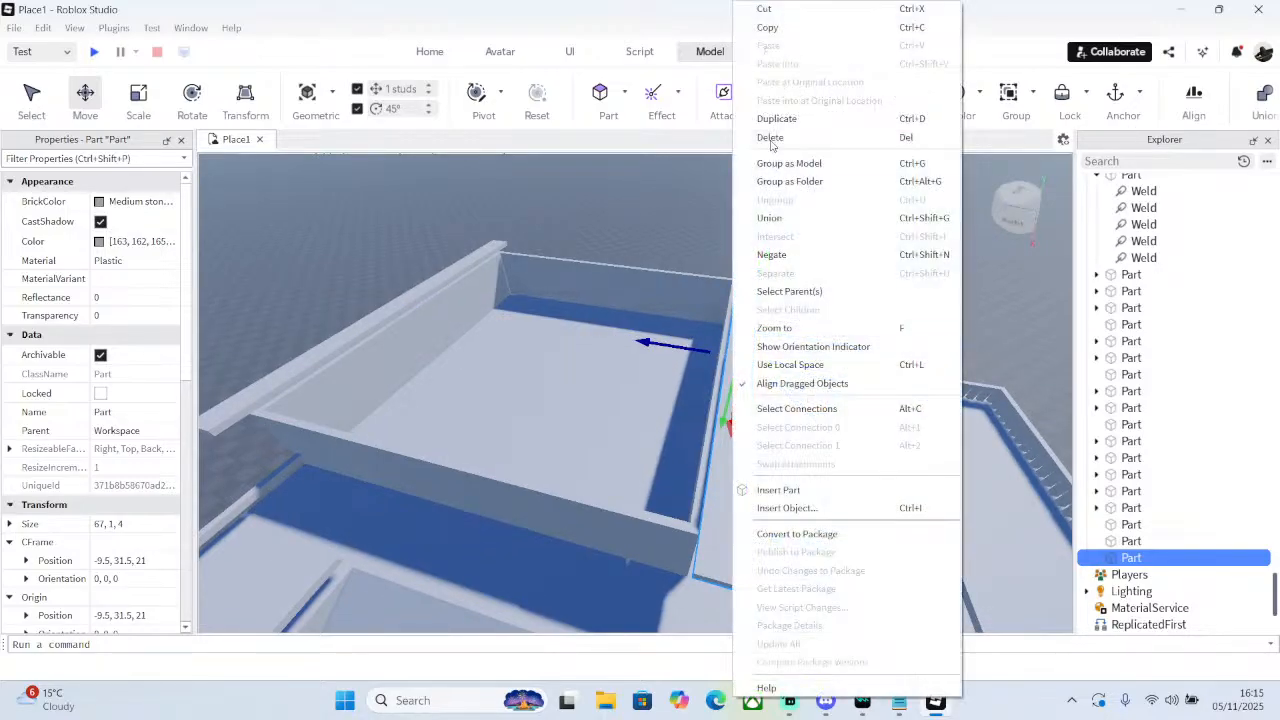
pyautogui.click(772, 124)
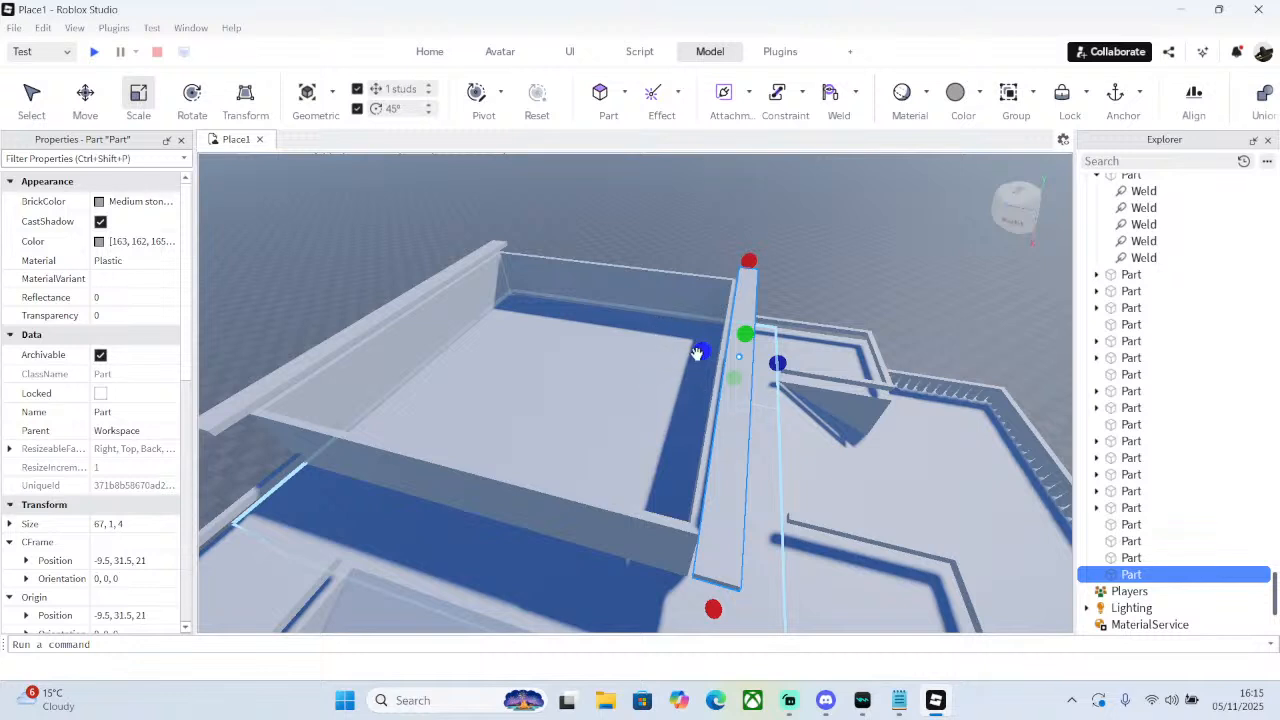
pyautogui.moveTo(698, 353); pyautogui.dragTo(735, 352)
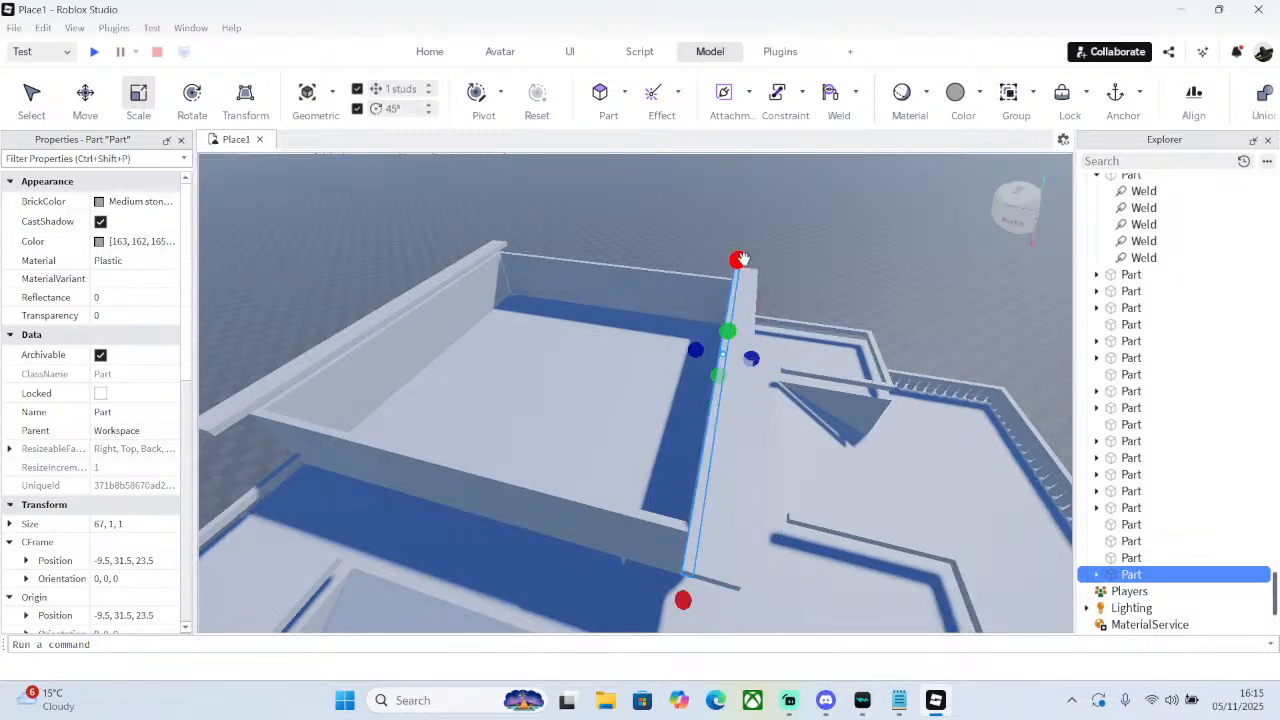
pyautogui.moveTo(741, 259); pyautogui.dragTo(218, 400)
# - Duplicate the 4 × 1 × 59 stud ledge and move the copy 63 studs to close the rim on the opposite side
pyautogui.rightClick(385, 445)
pyautogui.click(451, 120)
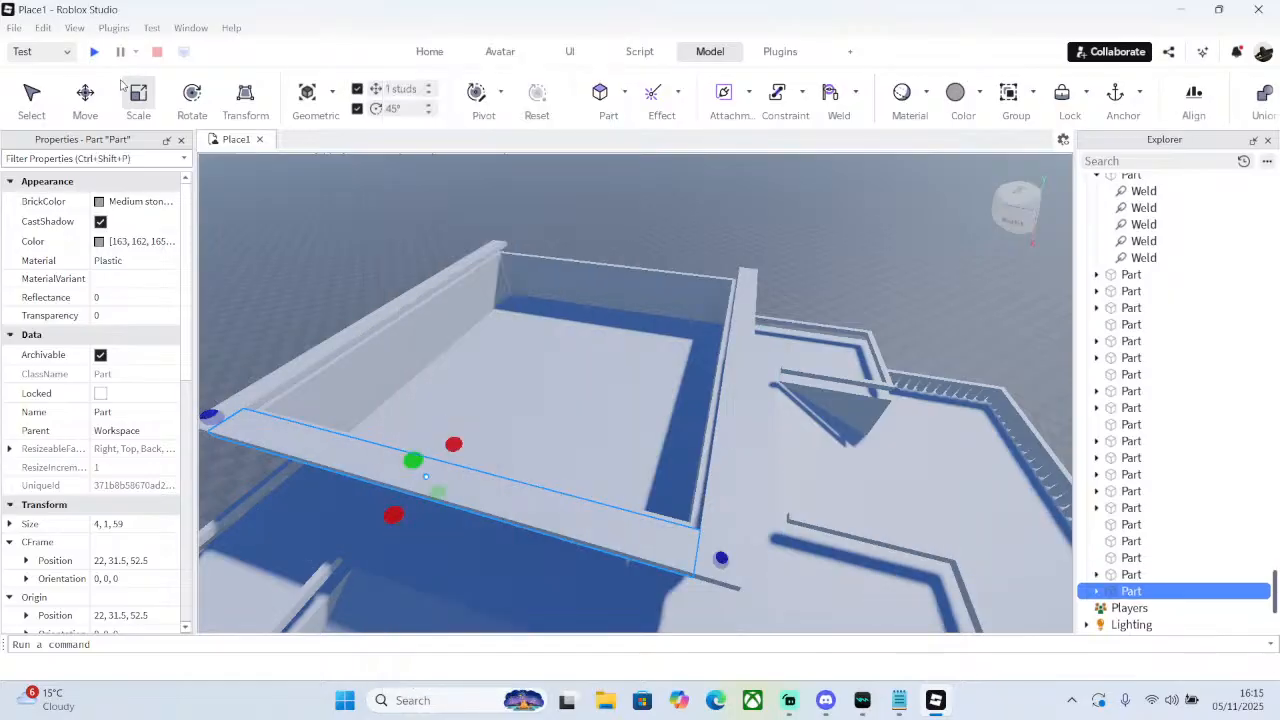
pyautogui.hotkey('ctrl', '2')
pyautogui.moveTo(480, 403); pyautogui.dragTo(641, 233)
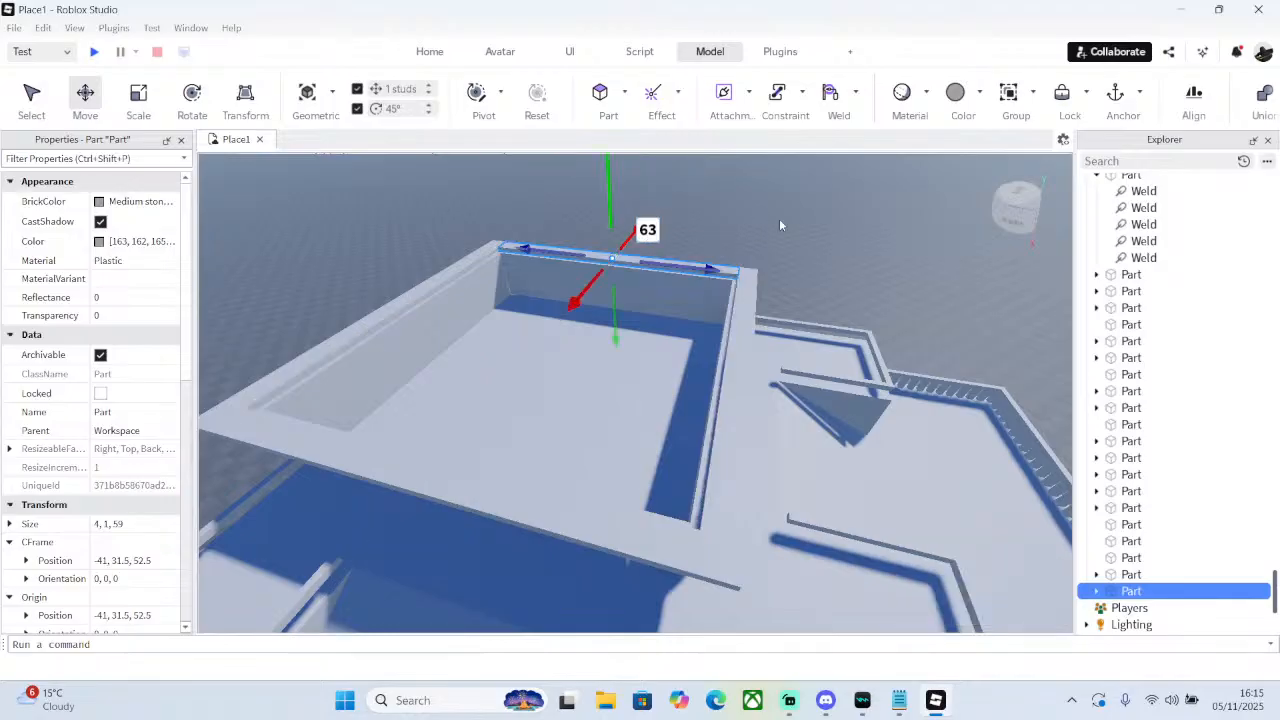
# - Move the outer end wall of the room slightly inward, away from the ledge above it
pyautogui.press('w')
pyautogui.moveTo(850, 375); pyautogui.dragTo(803, 368, button='right')
pyautogui.click(849, 374)
pyautogui.press('s')
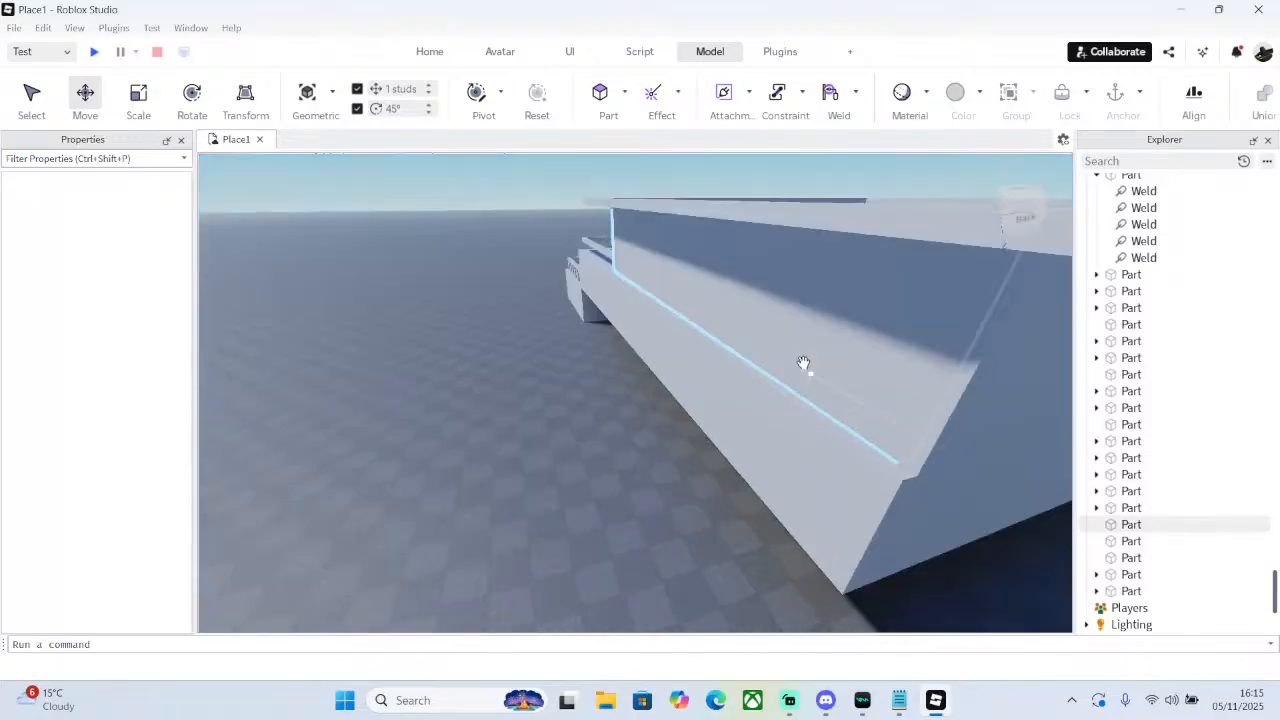
pyautogui.press('d')
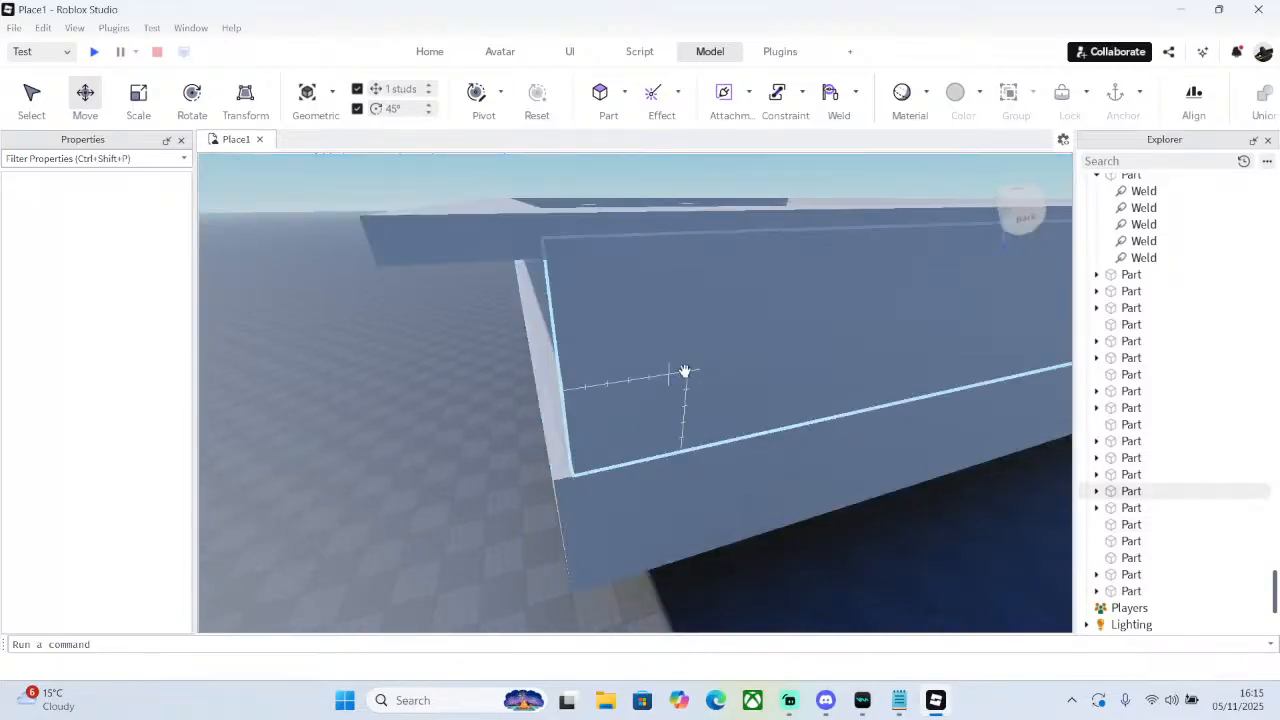
pyautogui.press('a')
pyautogui.press('d')
pyautogui.moveTo(867, 358); pyautogui.dragTo(868, 358, button='right')
pyautogui.press('w')
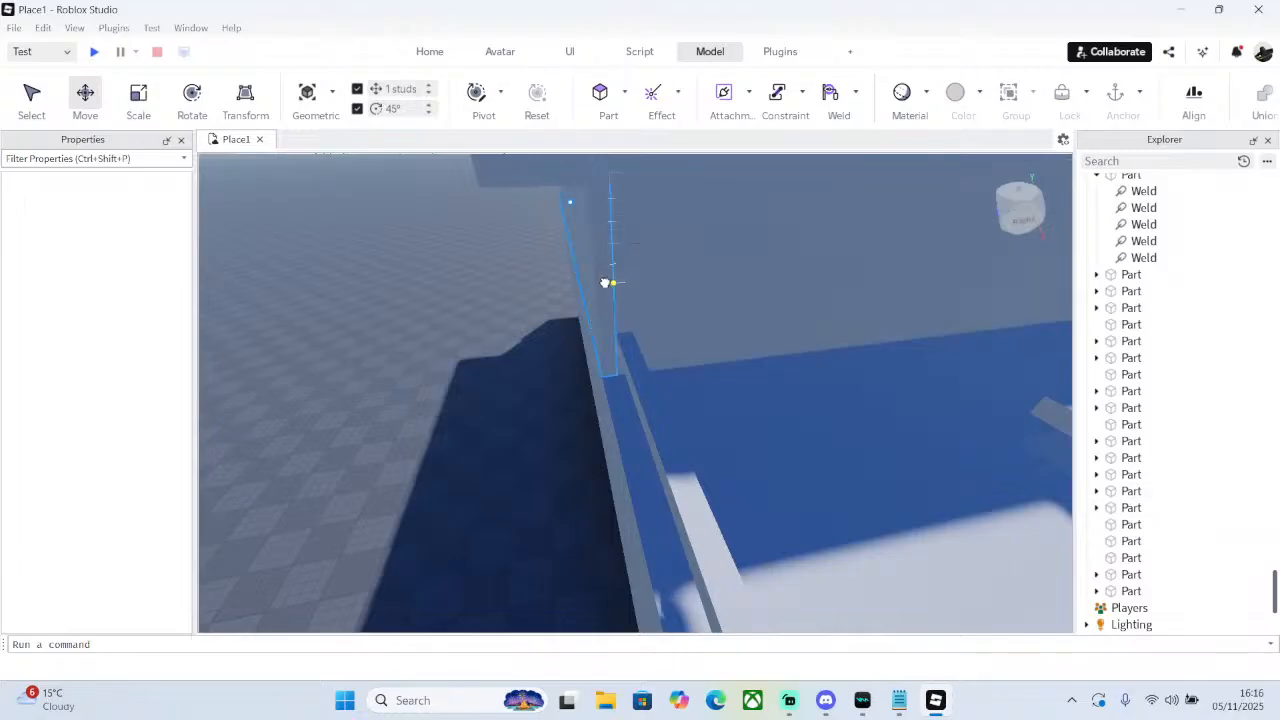
pyautogui.click(640, 222)
pyautogui.moveTo(648, 202); pyautogui.dragTo(670, 203)
# - Shorten the side wall adjoining the moved end wall to 1 × 11 × 56 studs
pyautogui.click(765, 243)
pyautogui.click(590, 210)
pyautogui.click(698, 214)
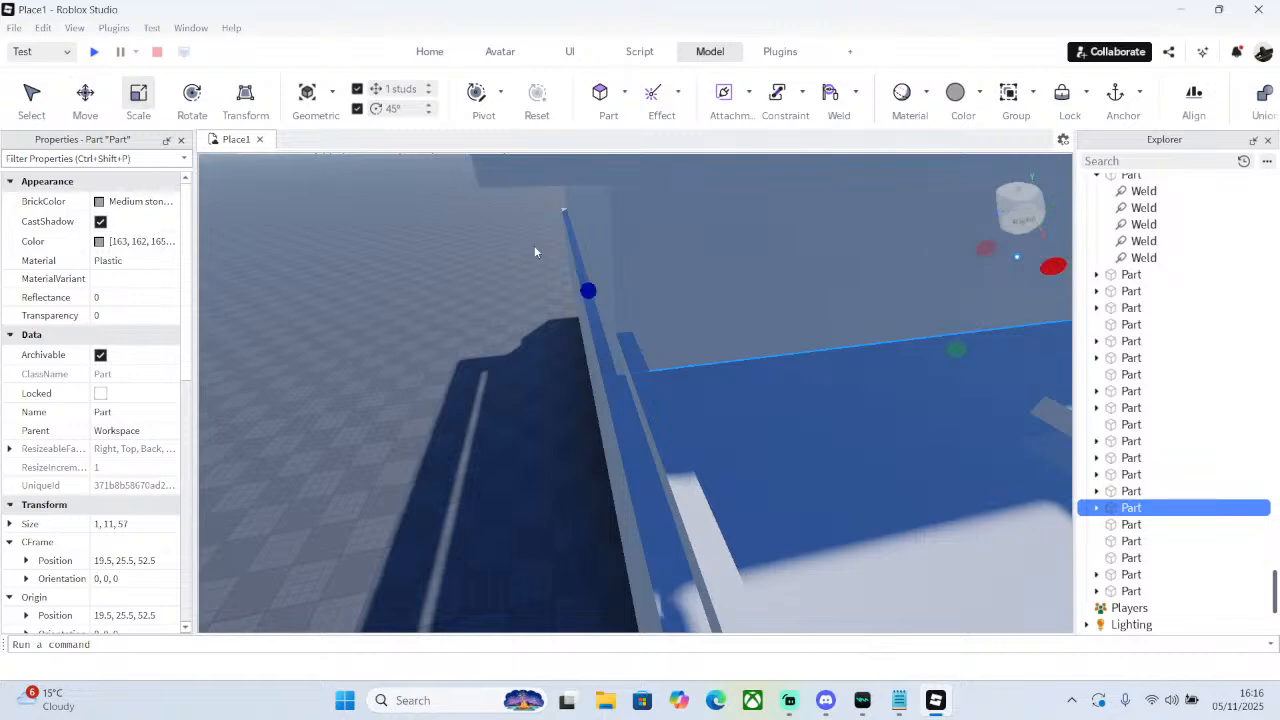
pyautogui.moveTo(577, 280); pyautogui.dragTo(609, 289)
pyautogui.press('f')
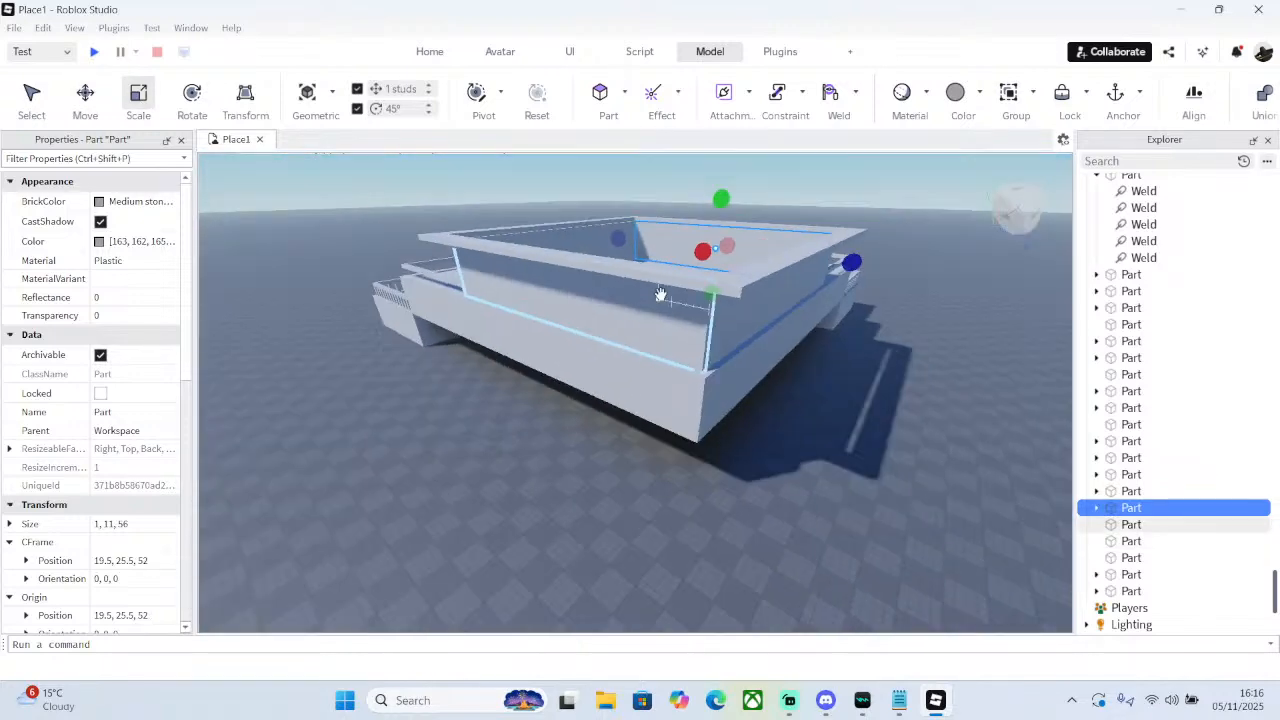
# - Shorten the opposite side wall so that it meets the moved end wall
pyautogui.click(851, 386)
pyautogui.scroll(5, 851, 387)
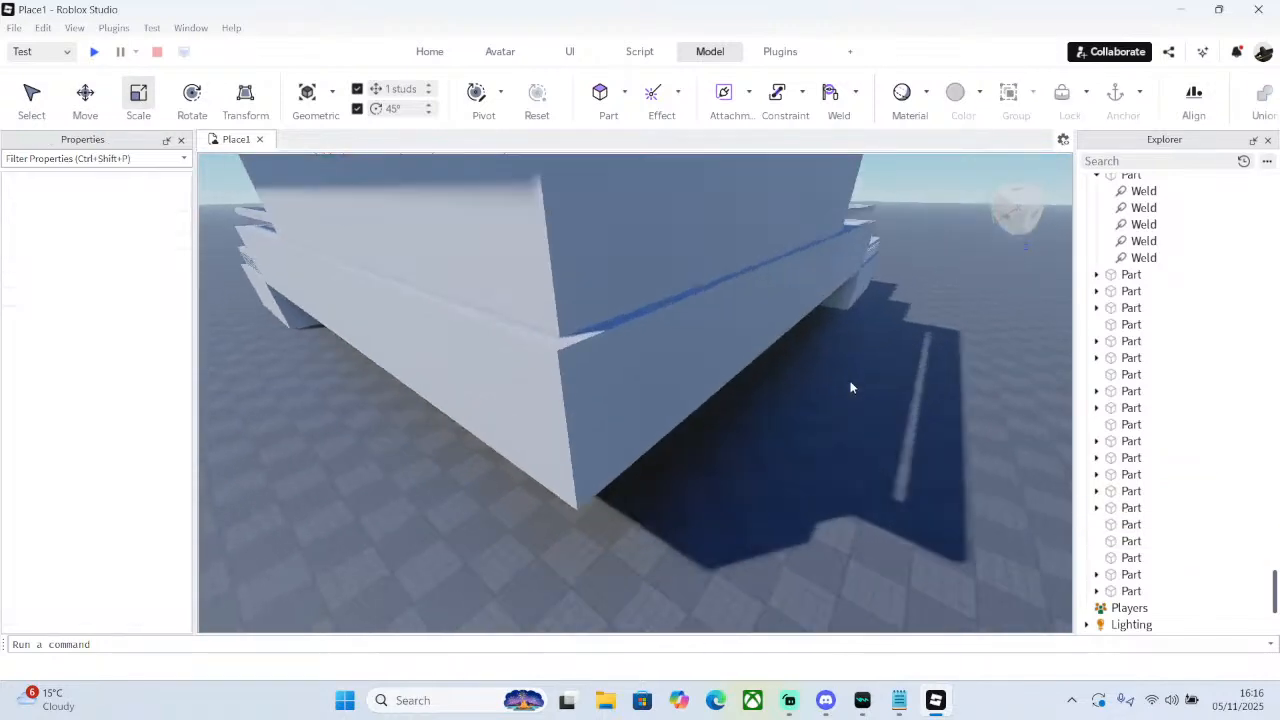
pyautogui.scroll(-5, 849, 378)
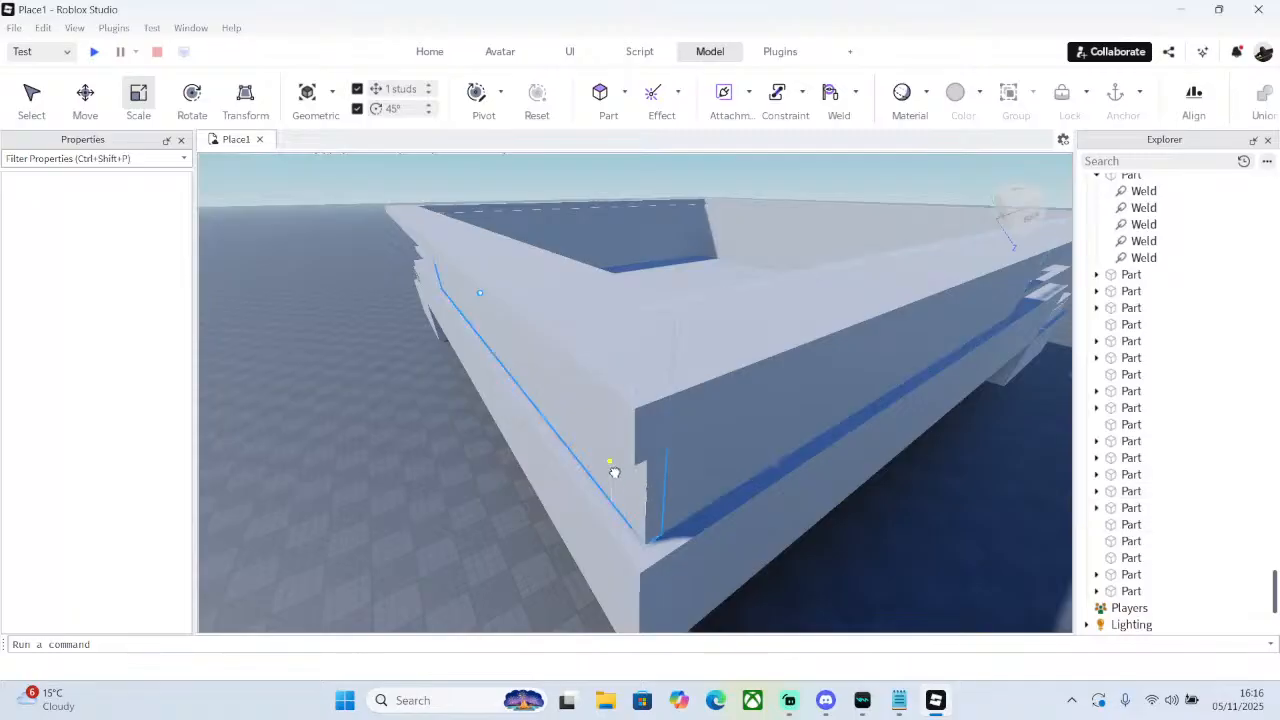
pyautogui.click(625, 470)
pyautogui.moveTo(667, 462); pyautogui.dragTo(656, 459)
pyautogui.click(836, 521)
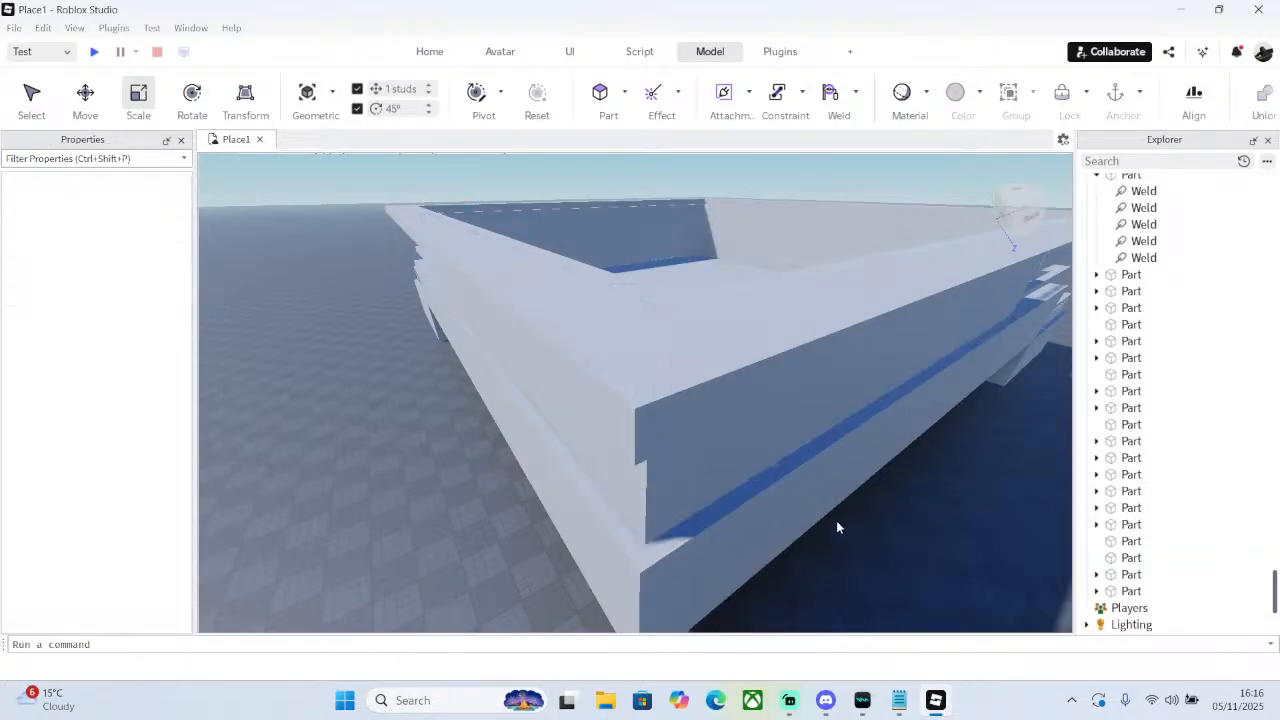
# - Examine the walls, inner corners and gaps beneath the raised rim from several sides
pyautogui.scroll(-5, 836, 521)
pyautogui.moveTo(836, 521); pyautogui.dragTo(836, 520, button='right')
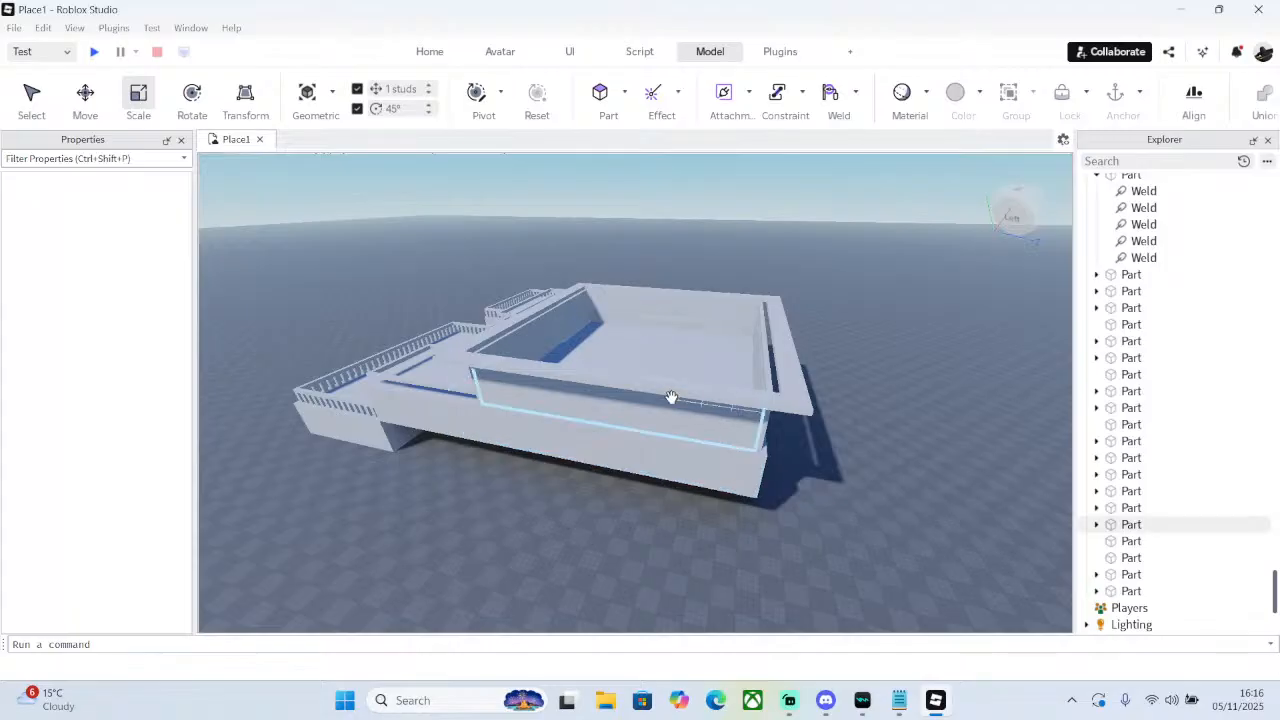
pyautogui.moveTo(582, 361)
pyautogui.mouseDown(button='right')
pyautogui.moveTo(555, 390)
pyautogui.moveTo(566, 367)
pyautogui.mouseUp(button='right')
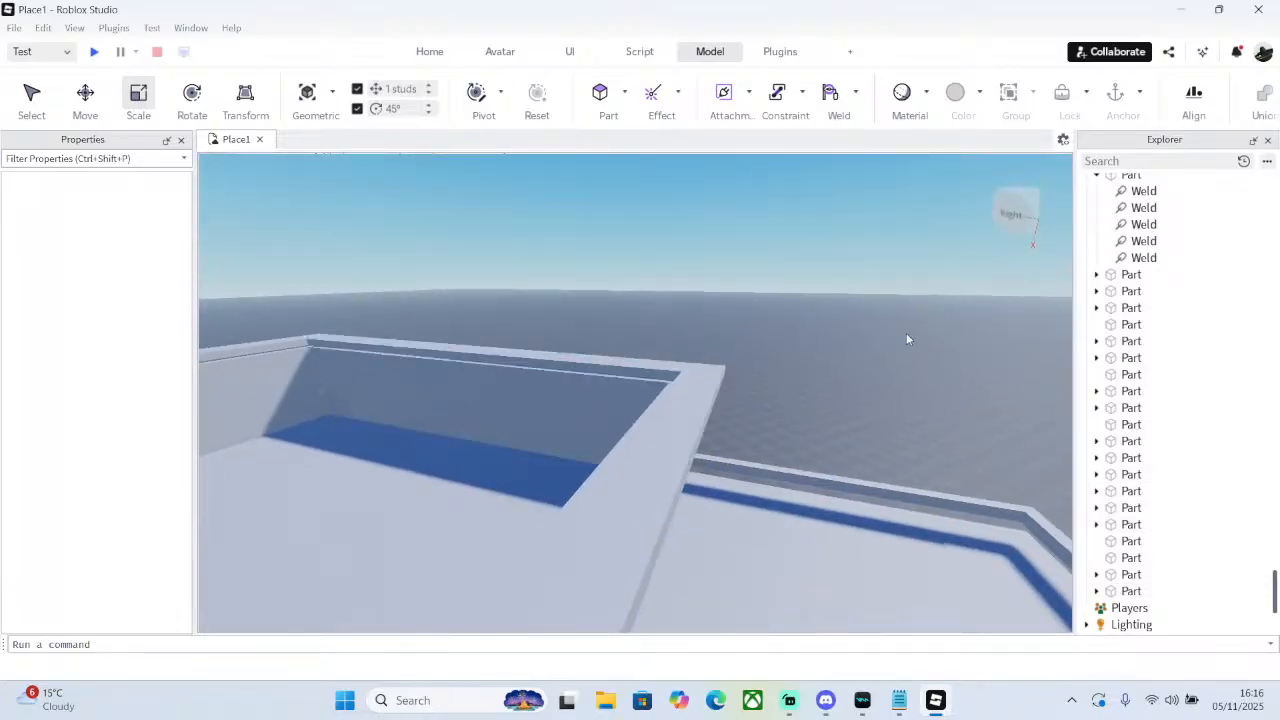
pyautogui.moveTo(906, 339); pyautogui.dragTo(840, 286, button='right')
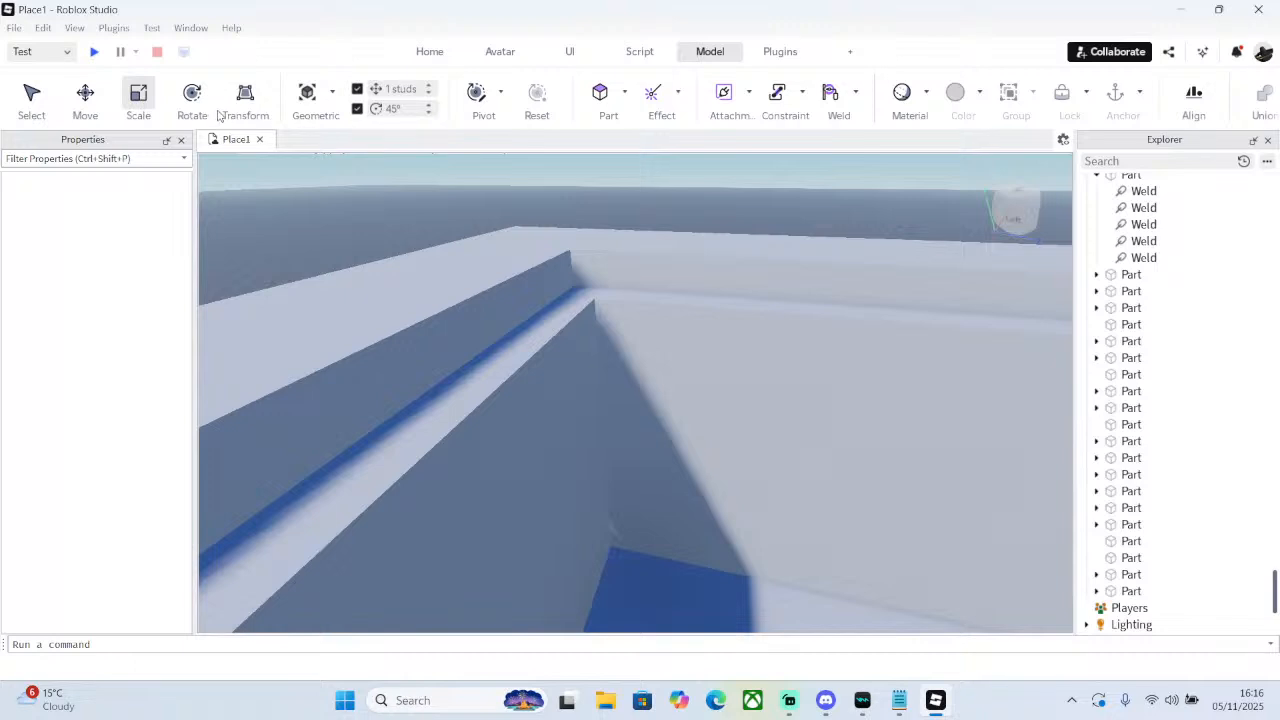
pyautogui.moveTo(578, 320); pyautogui.dragTo(578, 321, button='right')
pyautogui.moveTo(482, 202); pyautogui.dragTo(484, 205)
pyautogui.click(794, 286)
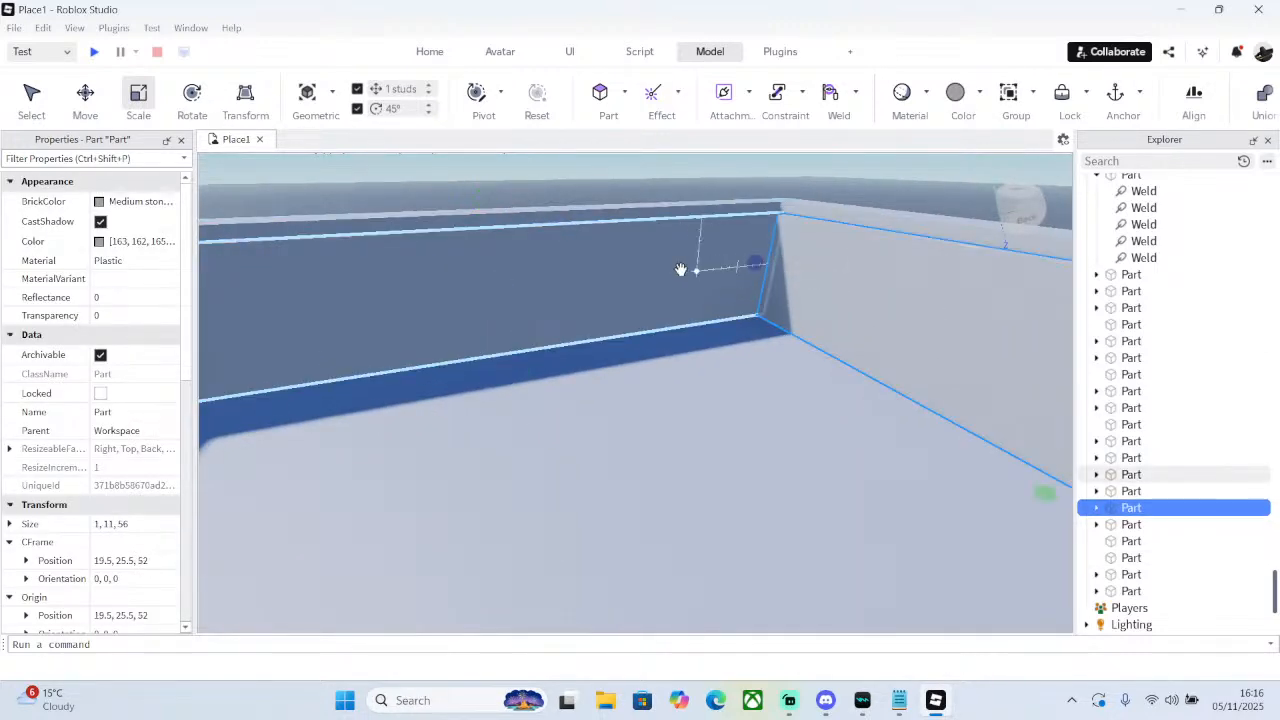
pyautogui.moveTo(685, 270); pyautogui.dragTo(684, 270, button='right')
pyautogui.moveTo(684, 269); pyautogui.dragTo(676, 246, button='right')
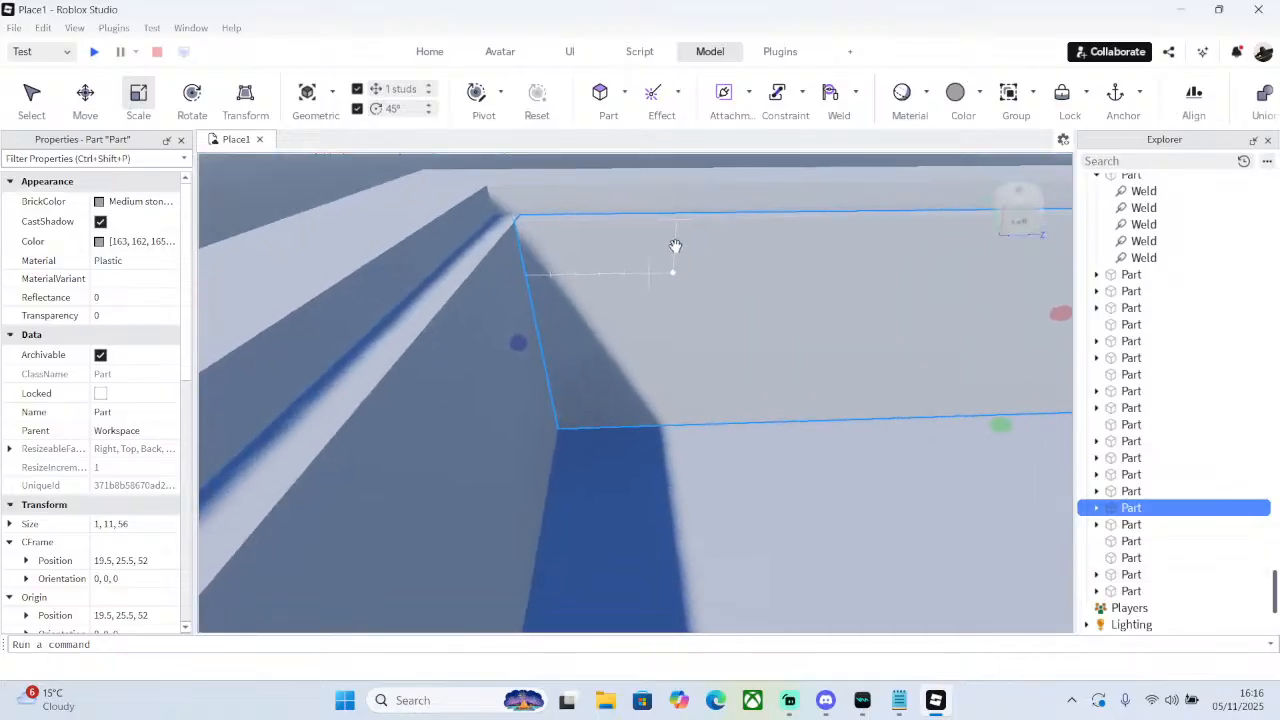
pyautogui.scroll(-5, 437, 183)
pyautogui.scroll(5, 443, 240)
pyautogui.moveTo(443, 240); pyautogui.dragTo(442, 240, button='right')
# - Insert a part in the inner top corner of the room and enlarge it to a 19 × 1 × 56 stud roof slab
pyautogui.click(600, 92)
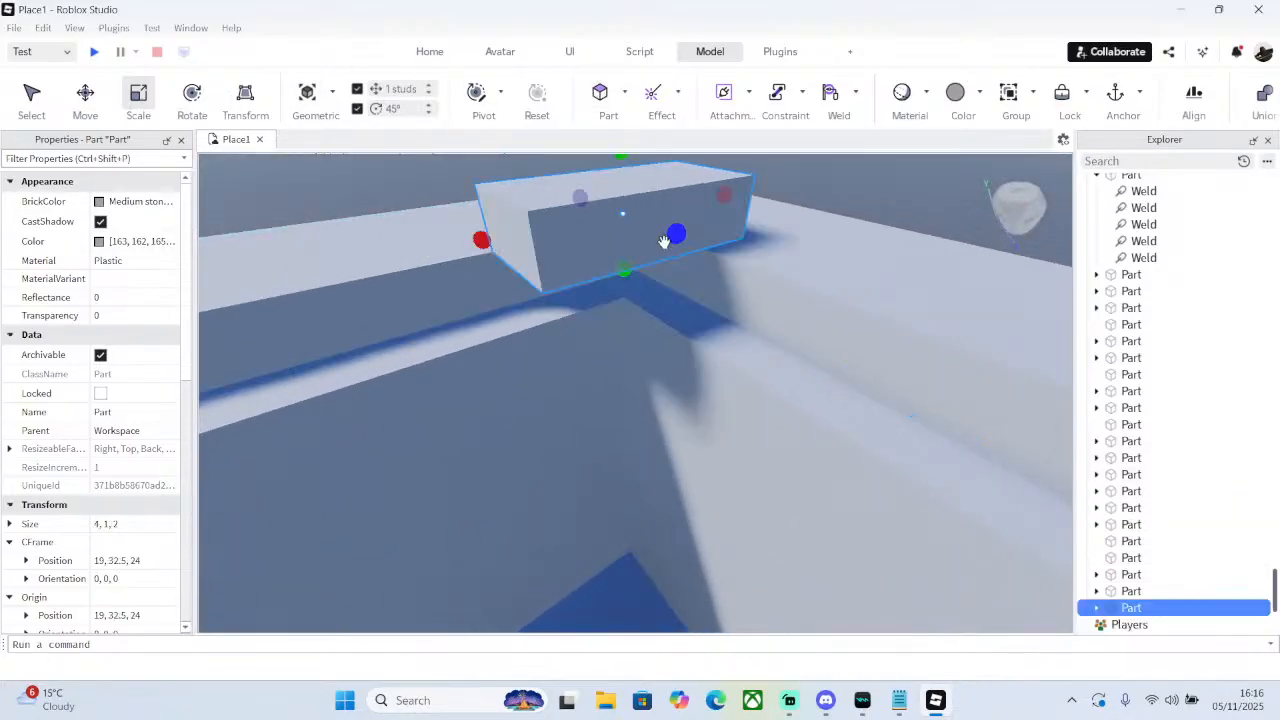
pyautogui.moveTo(628, 221); pyautogui.dragTo(517, 337)
pyautogui.scroll(-5, 536, 315)
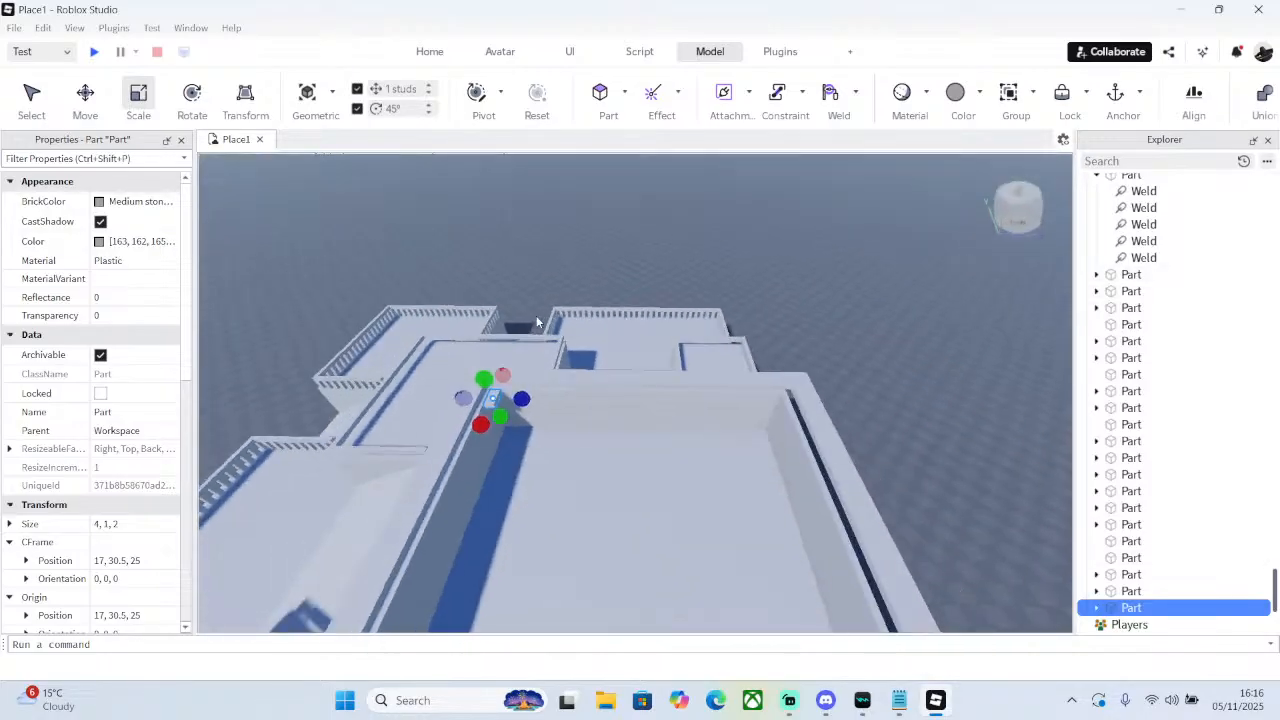
pyautogui.scroll(3, 535, 316)
pyautogui.moveTo(449, 246); pyautogui.dragTo(690, 278)
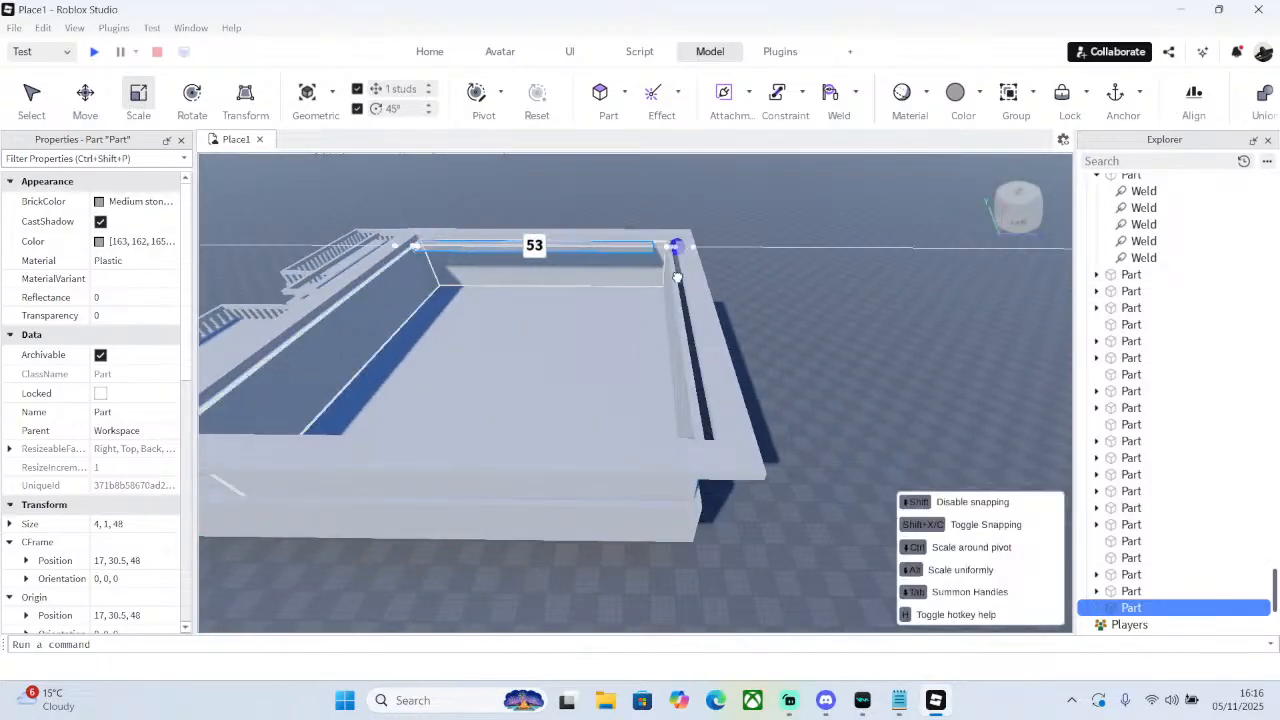
pyautogui.moveTo(690, 278); pyautogui.dragTo(699, 294, button='right')
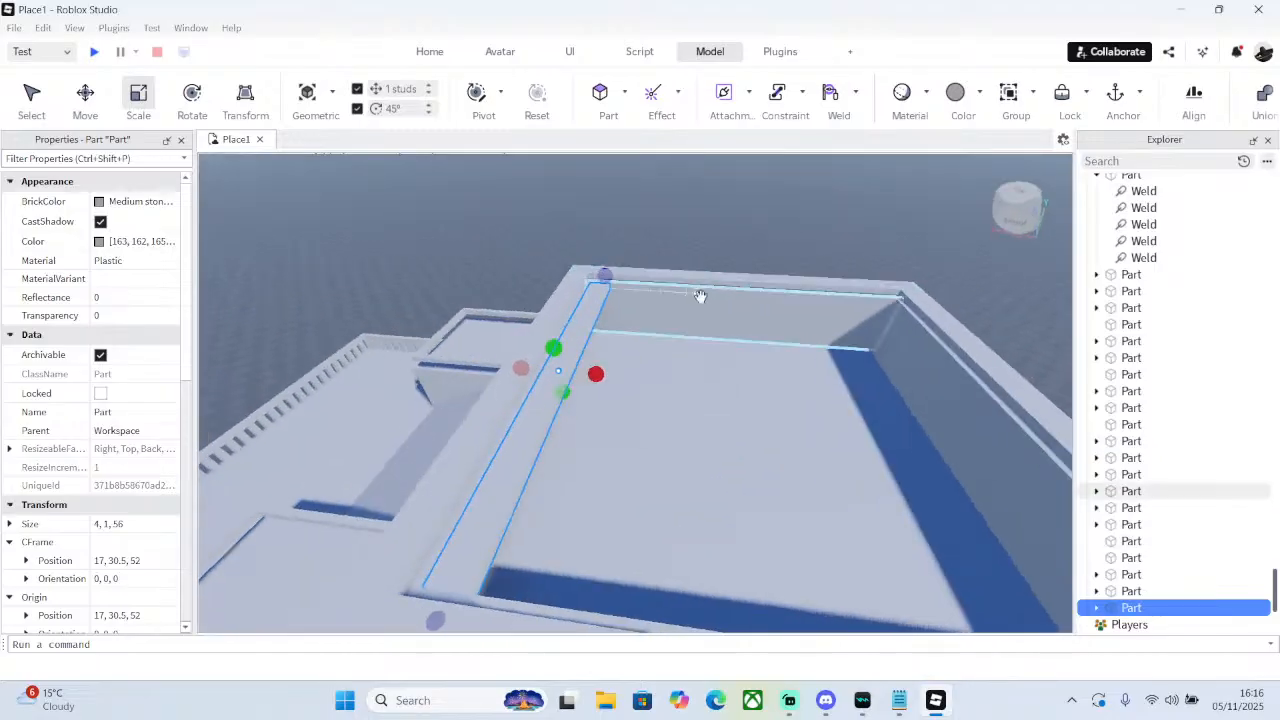
pyautogui.moveTo(597, 376); pyautogui.dragTo(708, 382)
pyautogui.moveTo(686, 306); pyautogui.dragTo(577, 306, button='right')
# - Duplicate the 19 × 1 × 56 stud roof slab and resize the copy to 38 × 1 × 19 studs along the adjacent side of the opening
pyautogui.rightClick(469, 292)
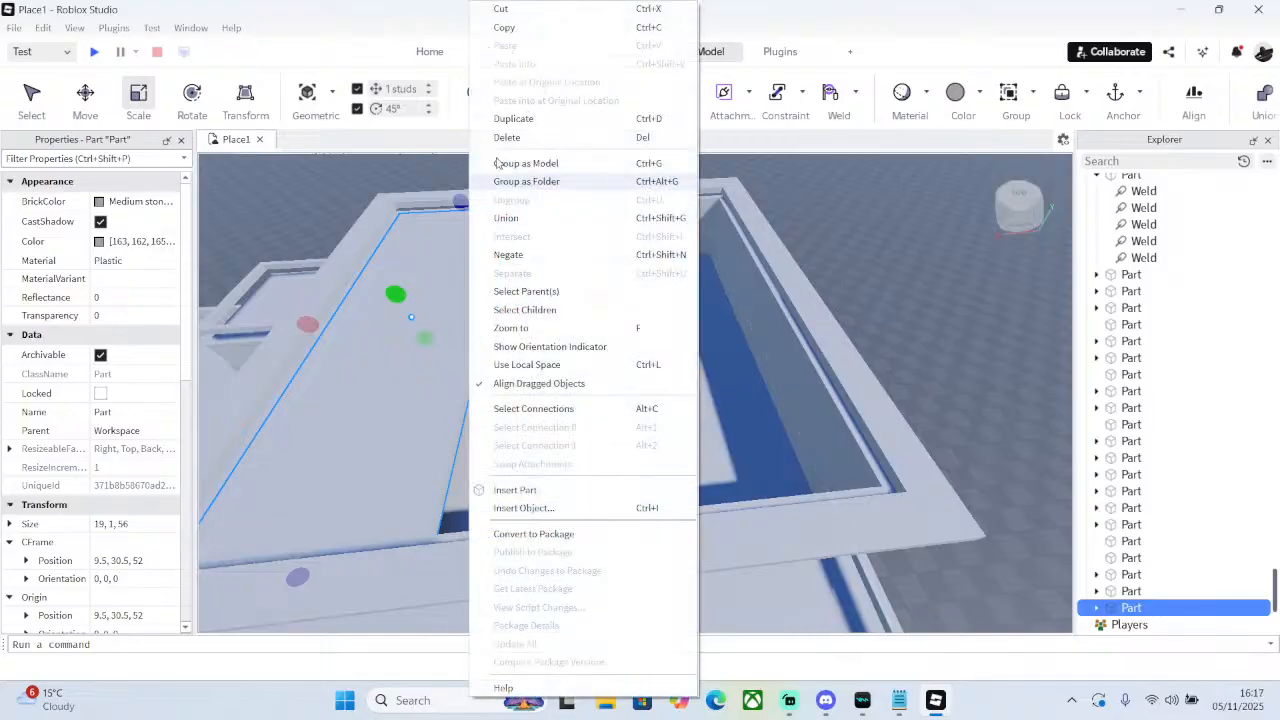
pyautogui.click(524, 120)
pyautogui.moveTo(514, 307); pyautogui.dragTo(512, 305)
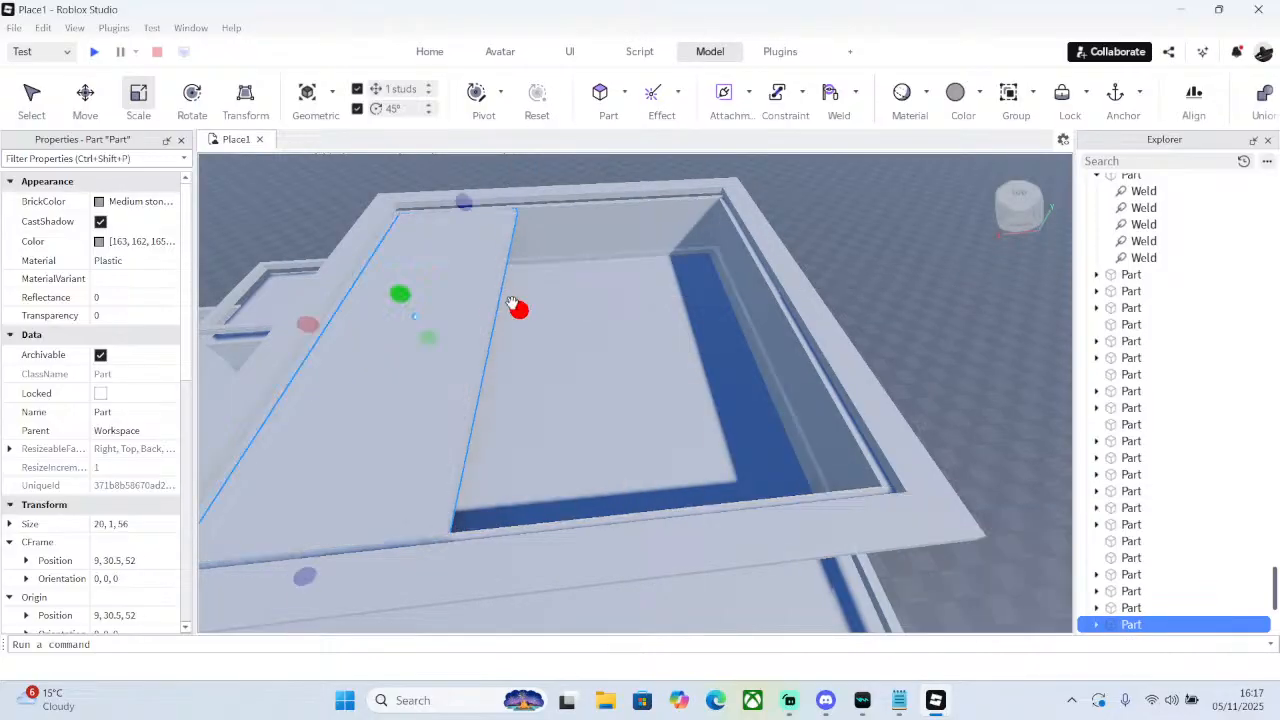
pyautogui.moveTo(303, 325); pyautogui.dragTo(540, 290)
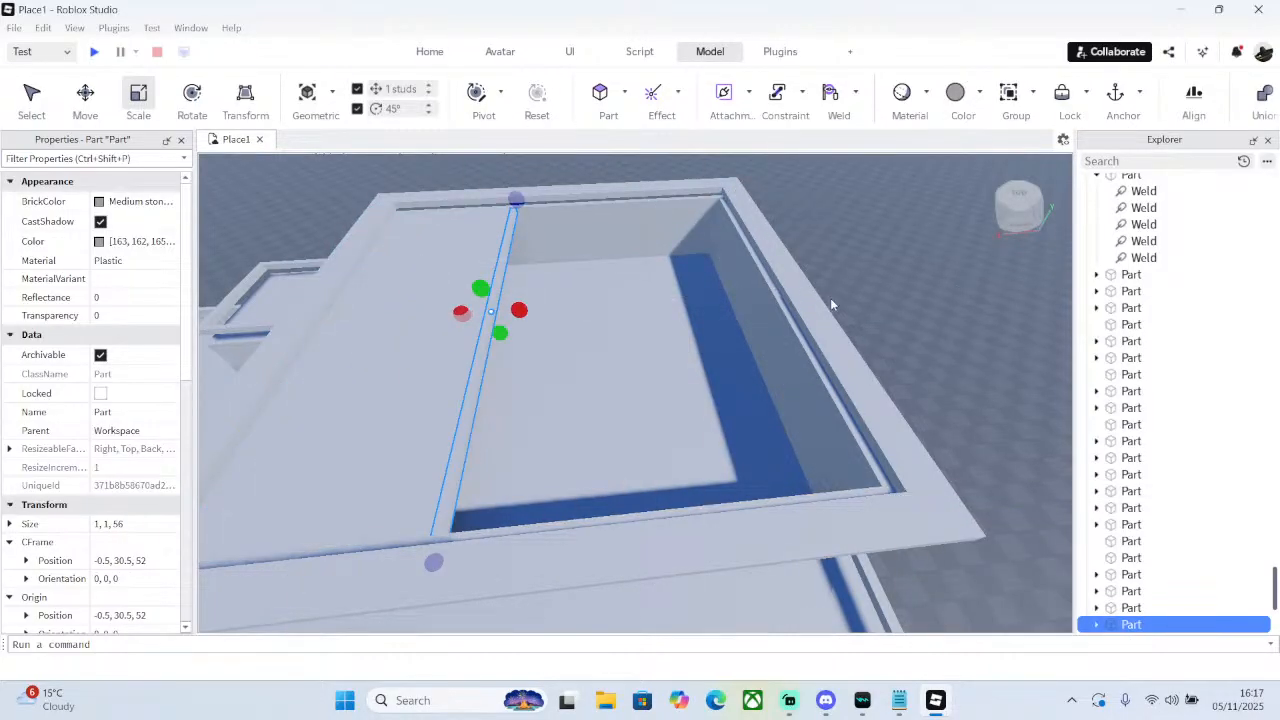
pyautogui.moveTo(830, 303); pyautogui.dragTo(837, 274, button='right')
pyautogui.moveTo(837, 274); pyautogui.dragTo(757, 276)
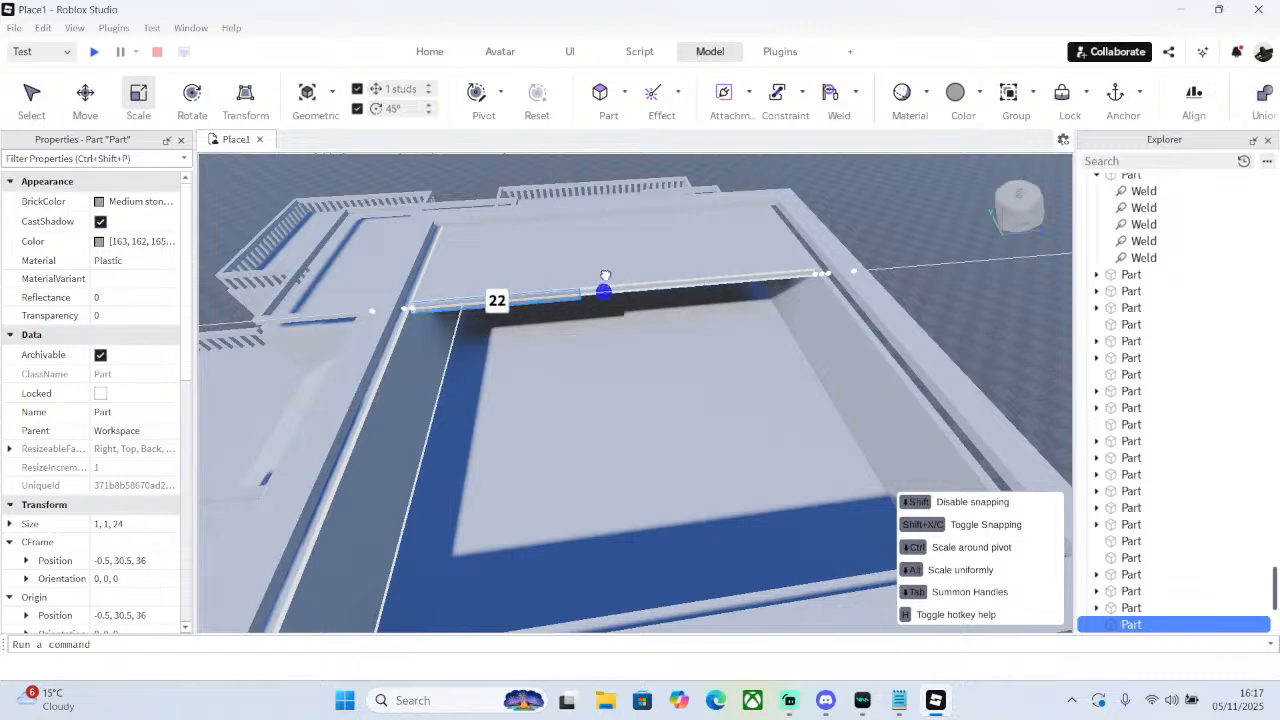
pyautogui.moveTo(585, 277); pyautogui.dragTo(586, 251, button='right')
pyautogui.moveTo(586, 251); pyautogui.dragTo(421, 545)
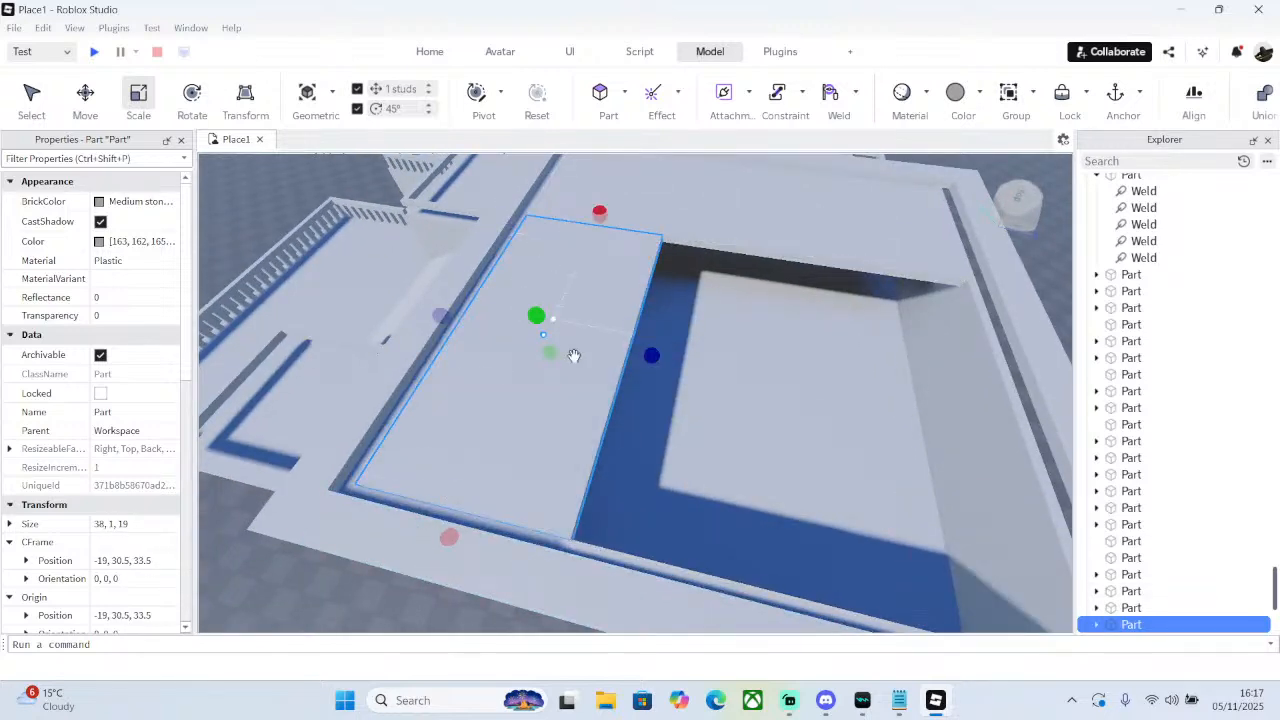
# - Resize the two roof slabs to 20 × 1 × 56 and 37 × 1 × 20 studs so they meet without overlapping
pyautogui.moveTo(628, 290); pyautogui.dragTo(660, 340, button='right')
pyautogui.moveTo(666, 346); pyautogui.dragTo(668, 335)
pyautogui.moveTo(686, 277); pyautogui.dragTo(630, 290)
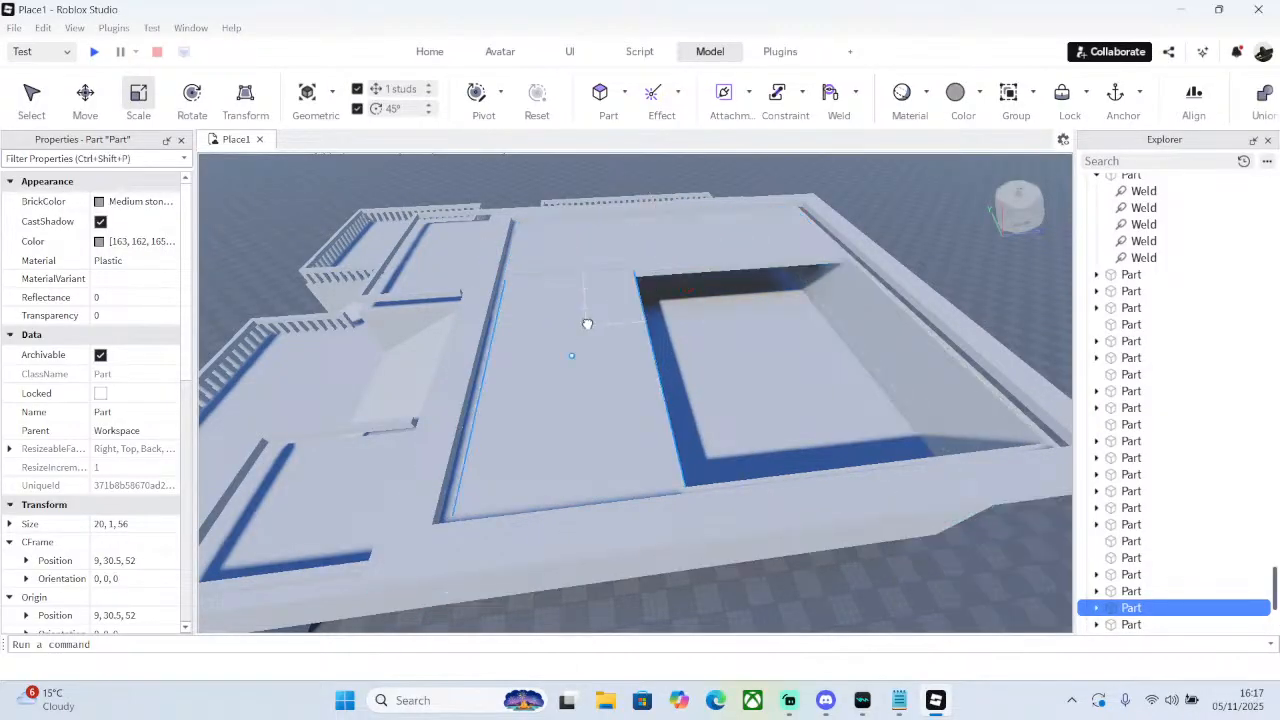
pyautogui.moveTo(570, 263); pyautogui.dragTo(640, 246)
pyautogui.scroll(5, 580, 263)
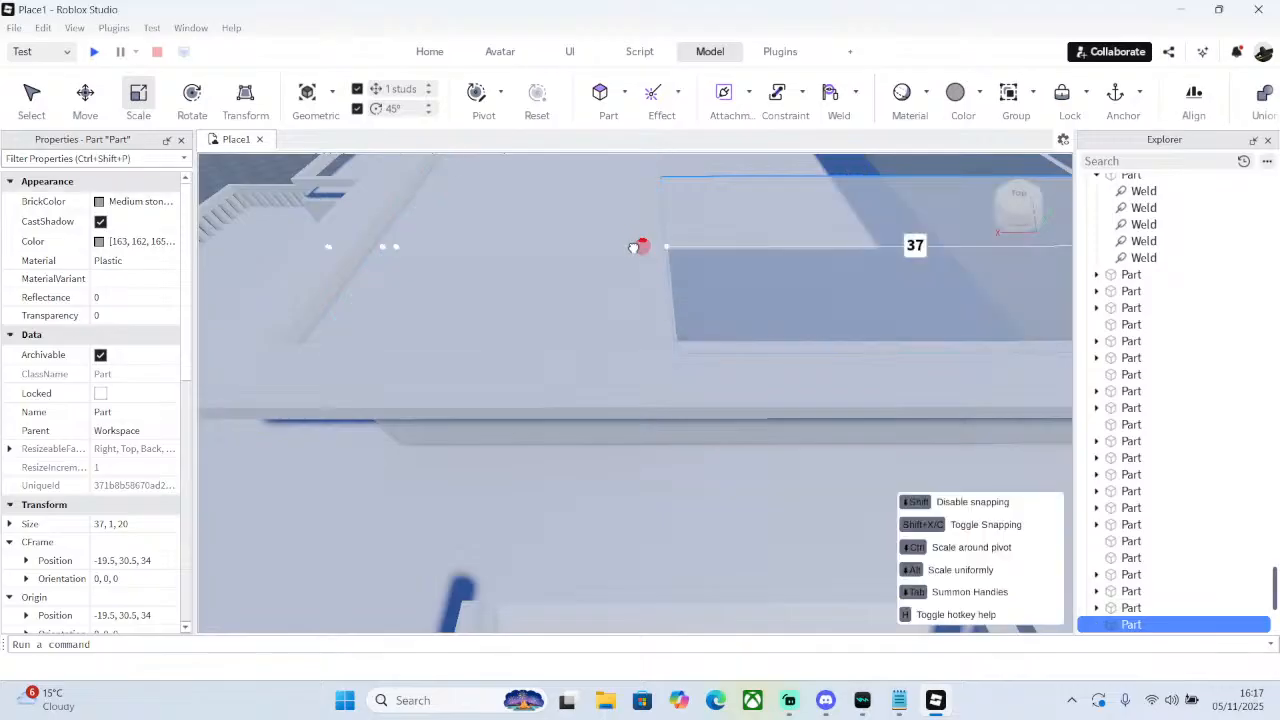
pyautogui.scroll(-5, 640, 246)
pyautogui.moveTo(749, 210); pyautogui.dragTo(749, 210, button='right')
pyautogui.click(837, 202)
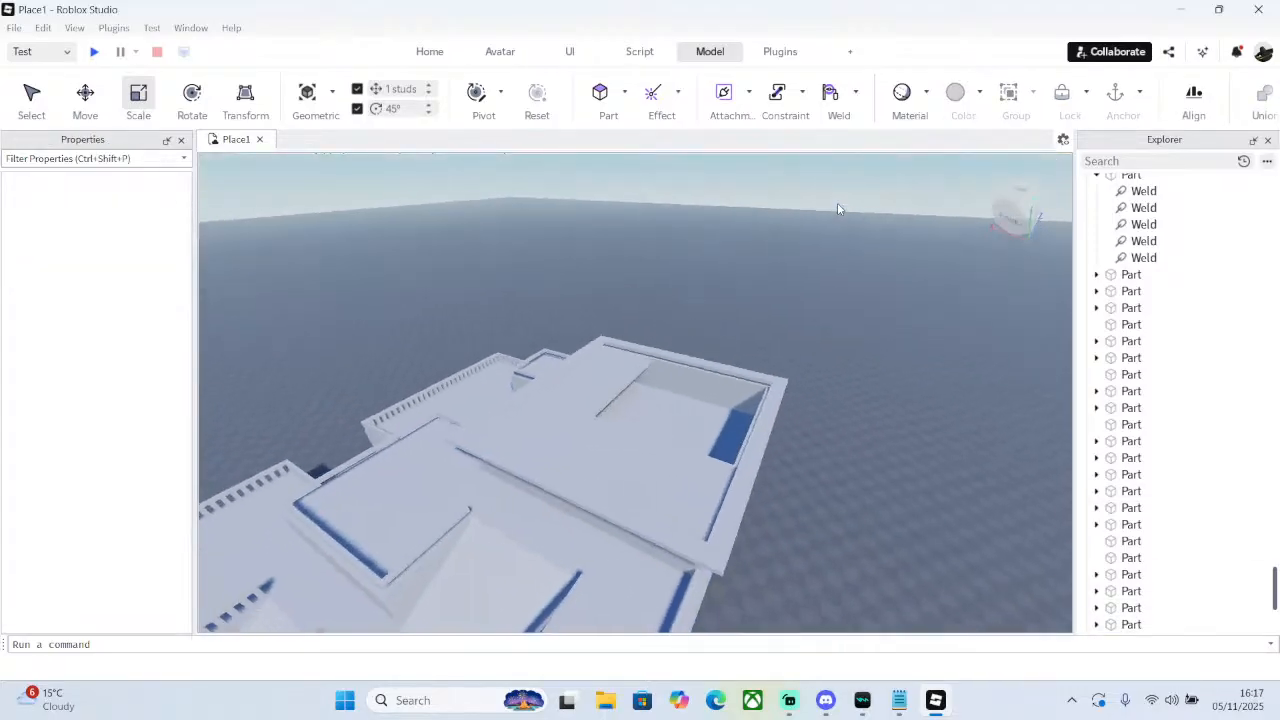
# - Move the outer rim strip inward against the room's edge and shorten the adjoining rim strips to 58 studs
pyautogui.scroll(10, 838, 208)
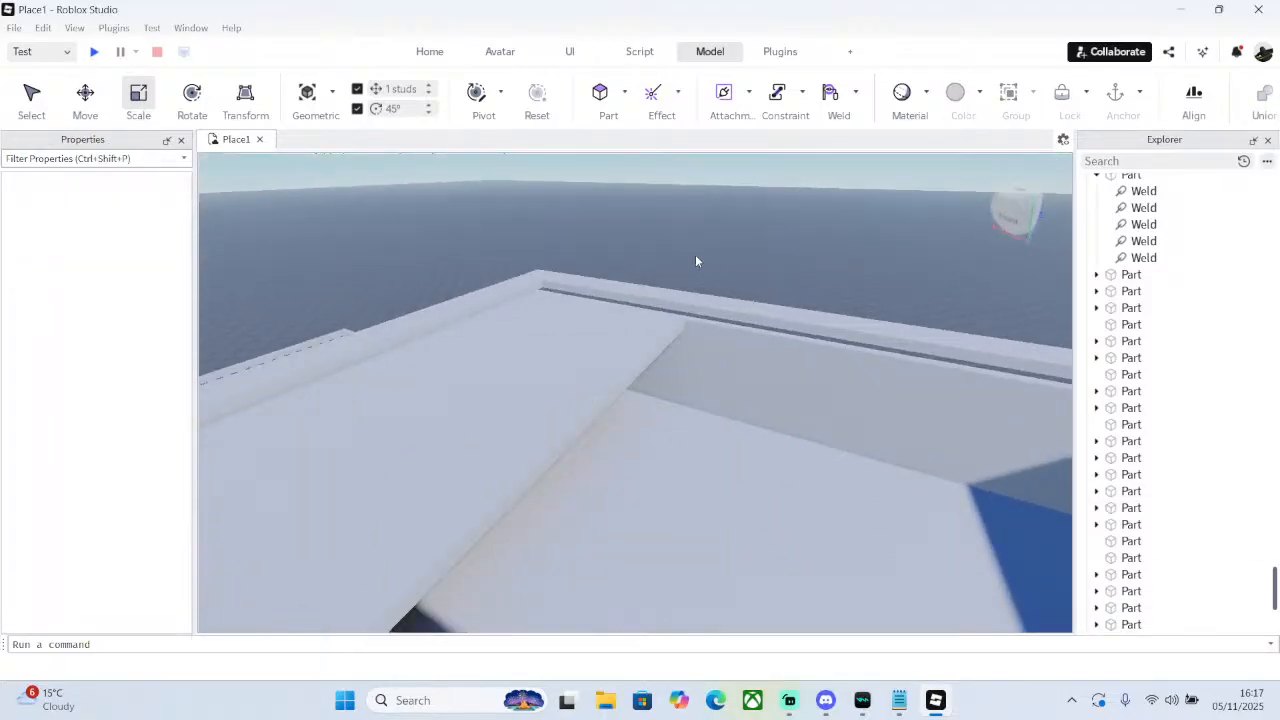
pyautogui.moveTo(696, 260); pyautogui.dragTo(697, 261, button='right')
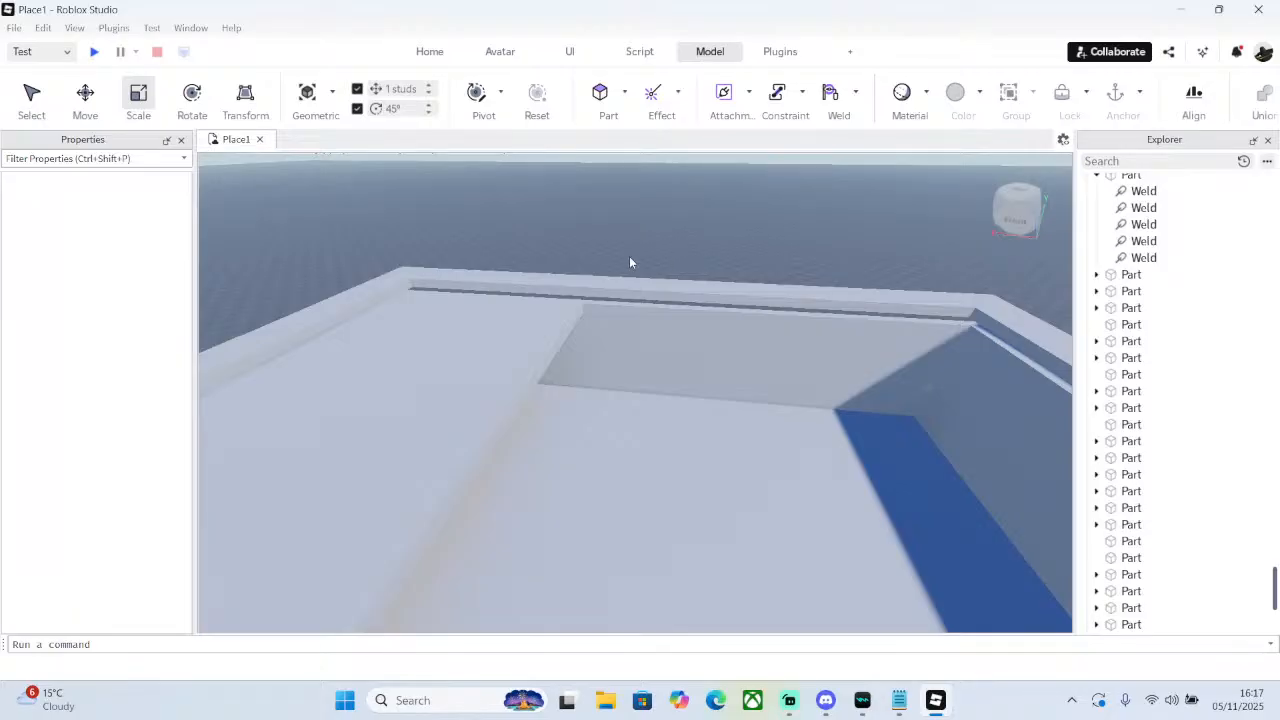
pyautogui.moveTo(605, 260); pyautogui.dragTo(604, 267, button='right')
pyautogui.click(602, 268)
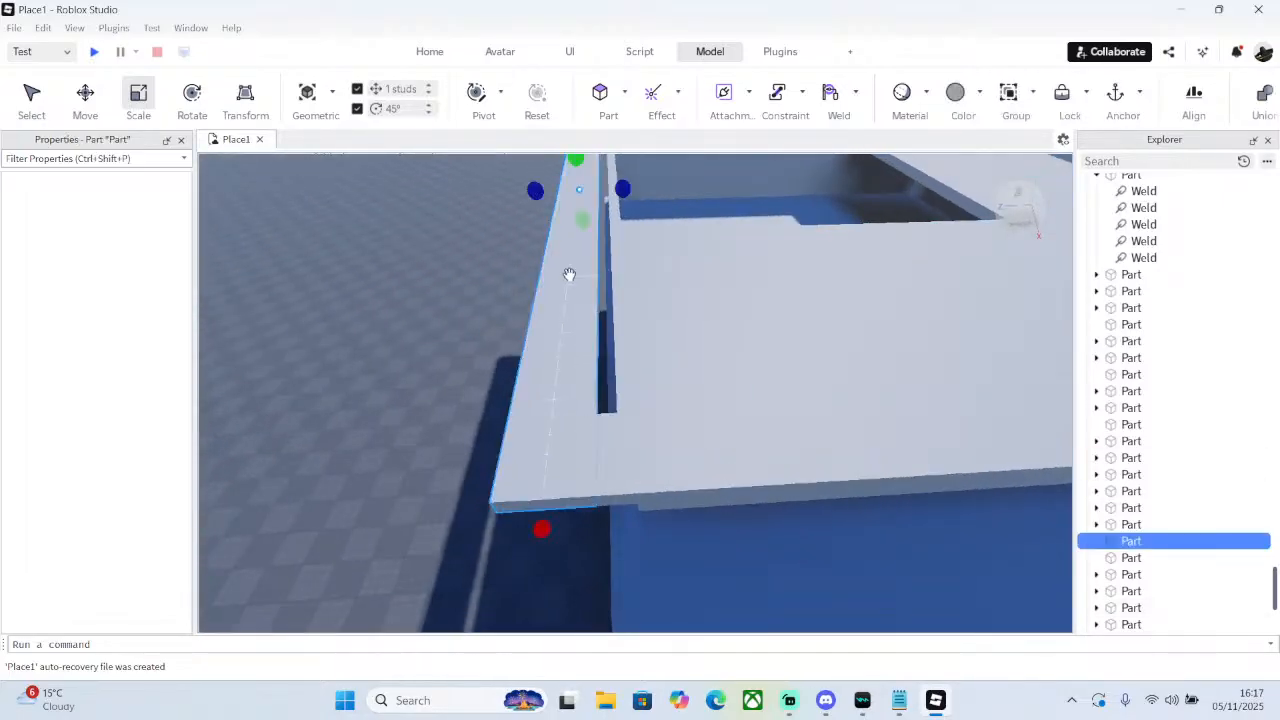
pyautogui.moveTo(613, 187); pyautogui.dragTo(652, 195)
pyautogui.click(710, 428)
pyautogui.click(138, 93)
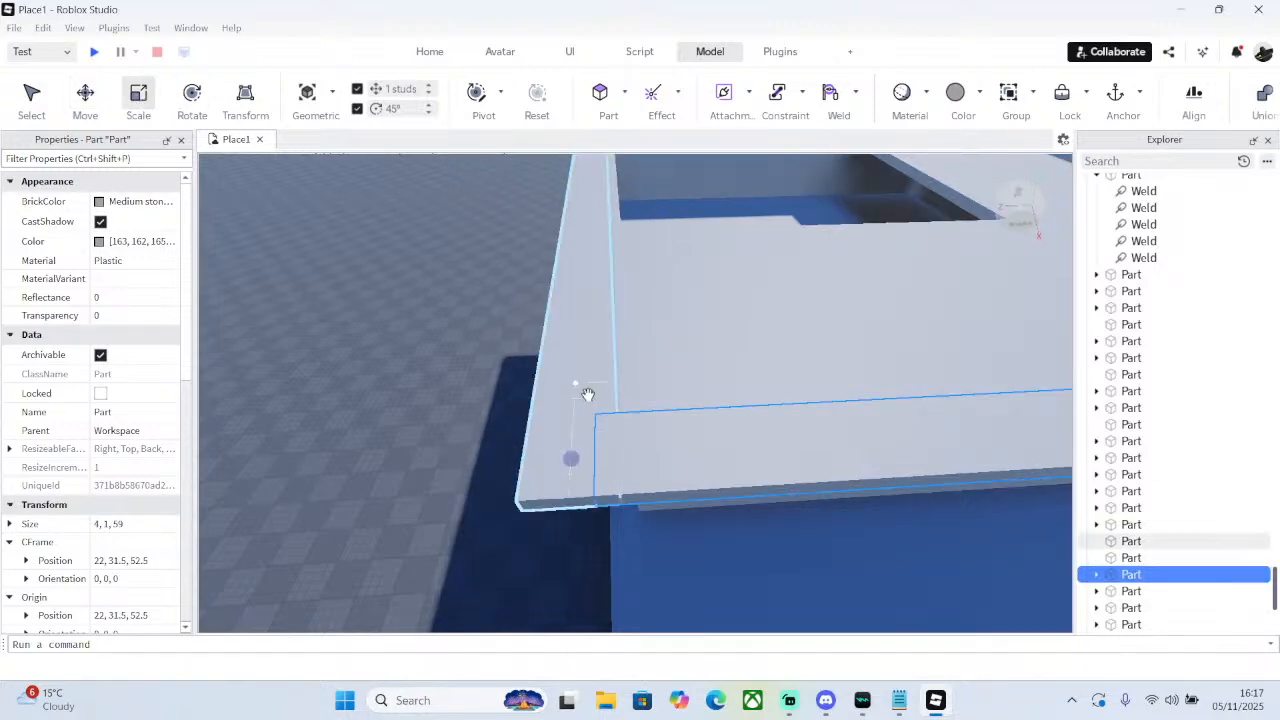
pyautogui.moveTo(572, 458); pyautogui.dragTo(586, 451)
pyautogui.moveTo(586, 451); pyautogui.dragTo(645, 425, button='right')
pyautogui.click(800, 410)
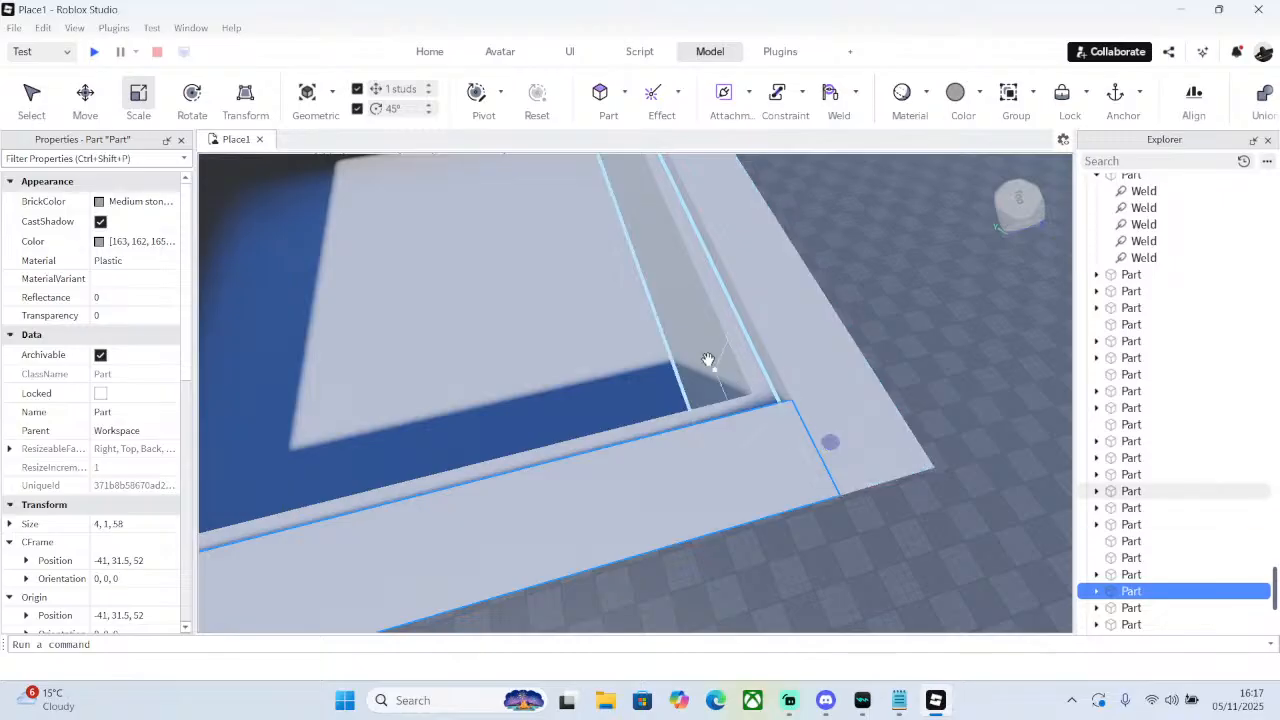
# - Insert a part at the roof opening's outer edge and scale it into a 39 × 11 × 1 stud wall
pyautogui.scroll(-3, 703, 395)
pyautogui.moveTo(700, 405); pyautogui.dragTo(649, 426, button='right')
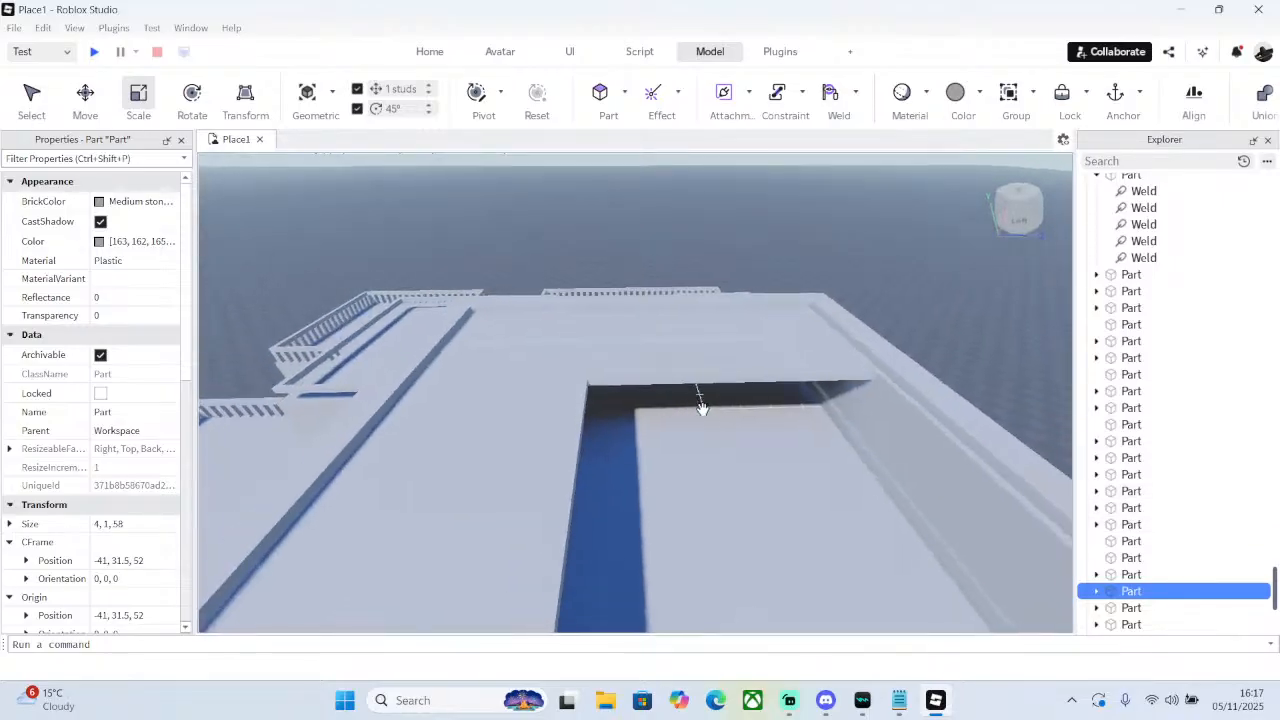
pyautogui.moveTo(649, 365); pyautogui.dragTo(649, 359, button='right')
pyautogui.click(853, 298)
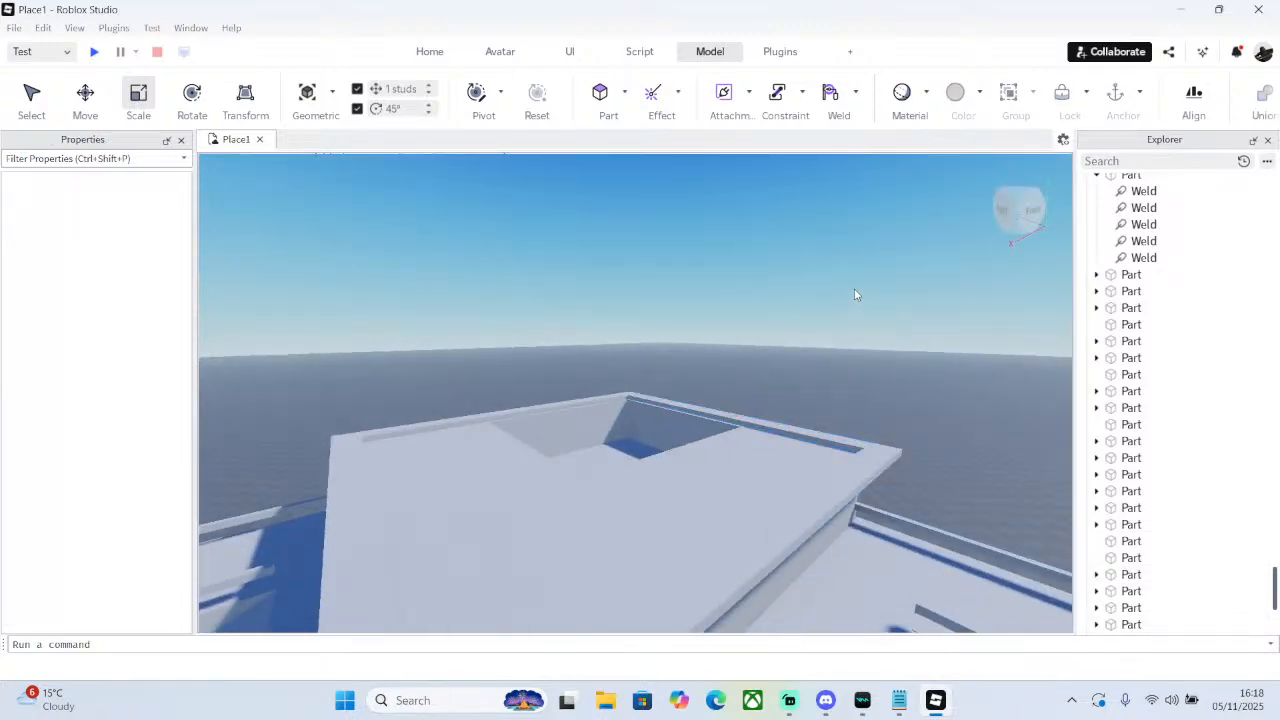
pyautogui.moveTo(820, 298); pyautogui.dragTo(791, 297, button='right')
pyautogui.click(601, 93)
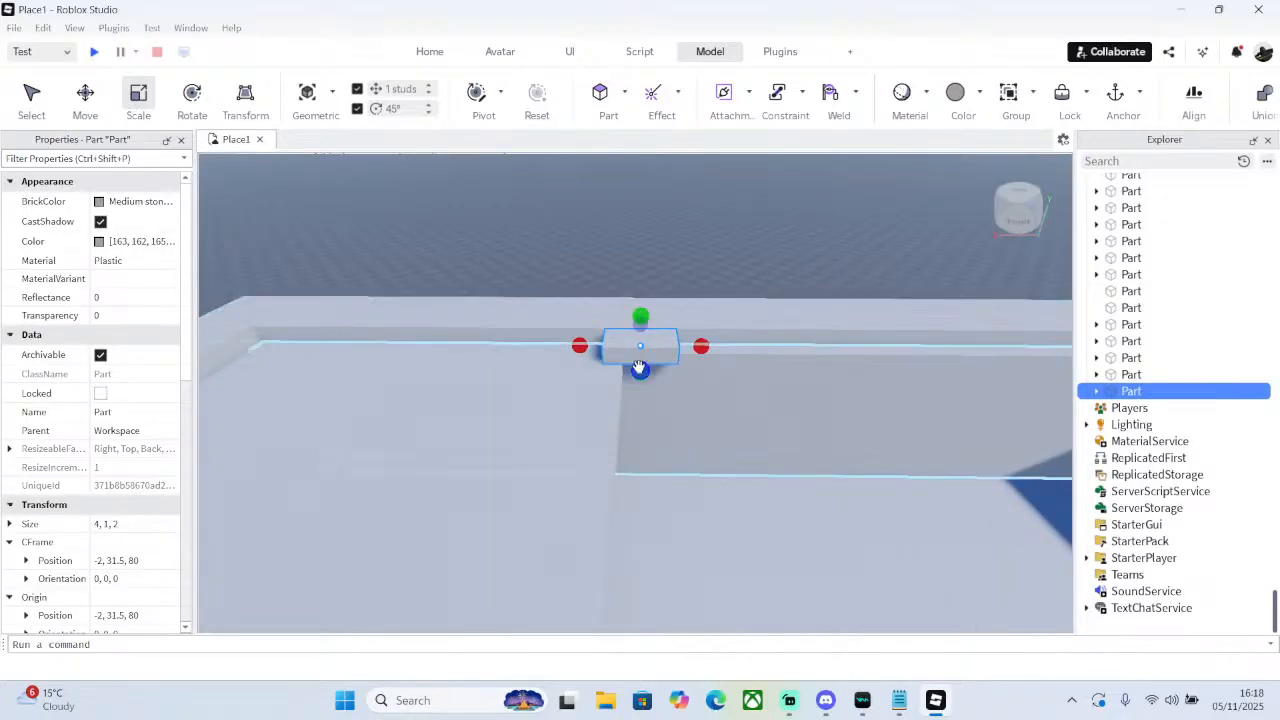
pyautogui.moveTo(640, 368); pyautogui.dragTo(640, 360)
pyautogui.moveTo(640, 360); pyautogui.dragTo(549, 358, button='right')
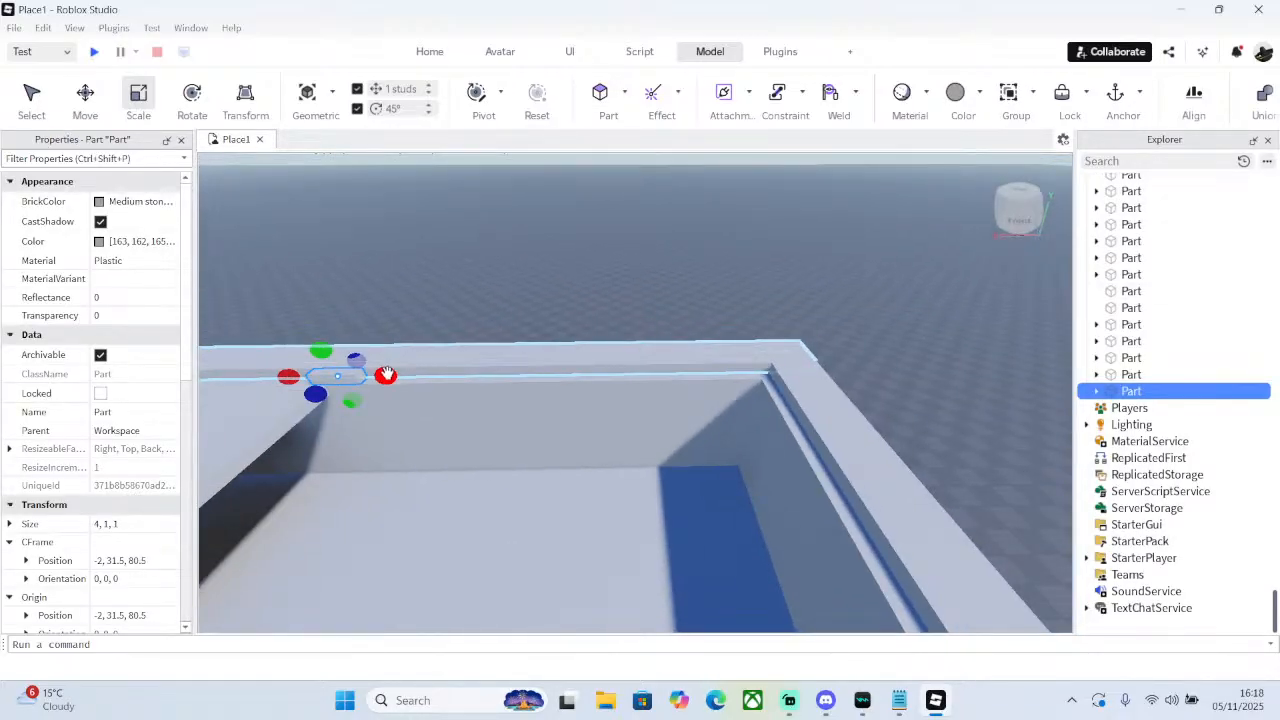
pyautogui.moveTo(387, 374); pyautogui.dragTo(797, 372)
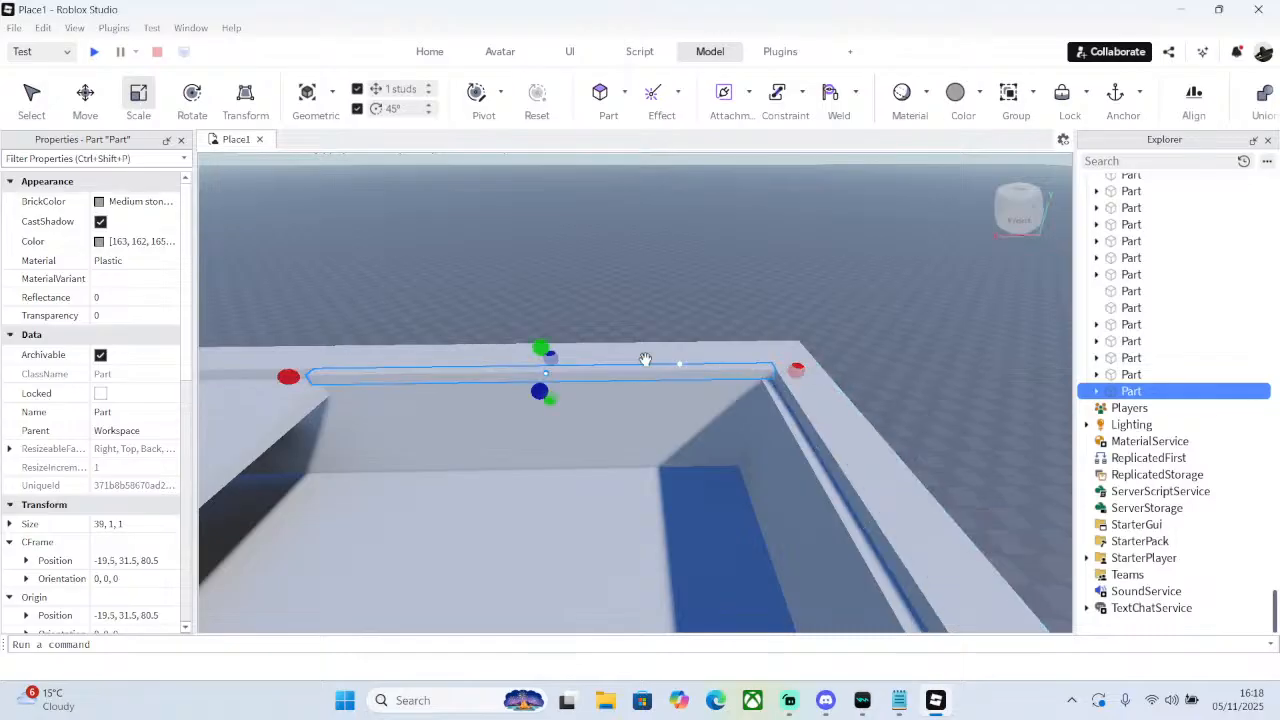
pyautogui.moveTo(540, 343); pyautogui.dragTo(546, 212)
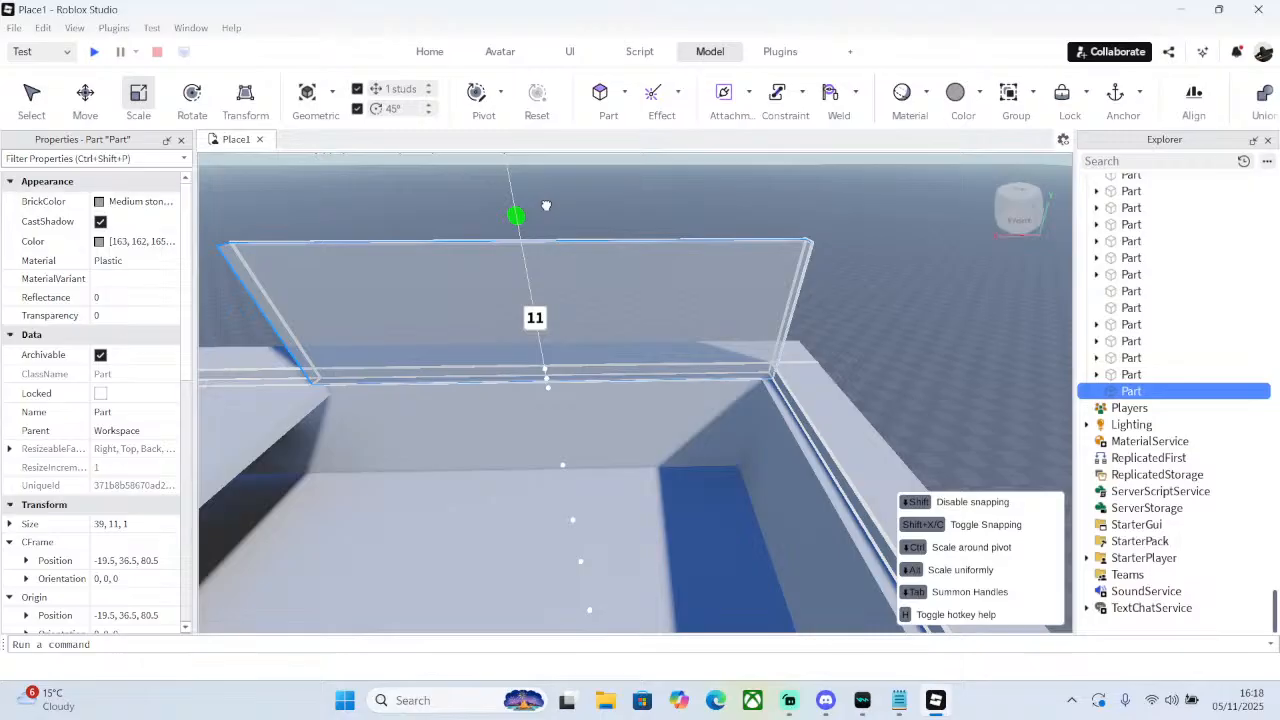
pyautogui.moveTo(546, 205); pyautogui.dragTo(540, 214)
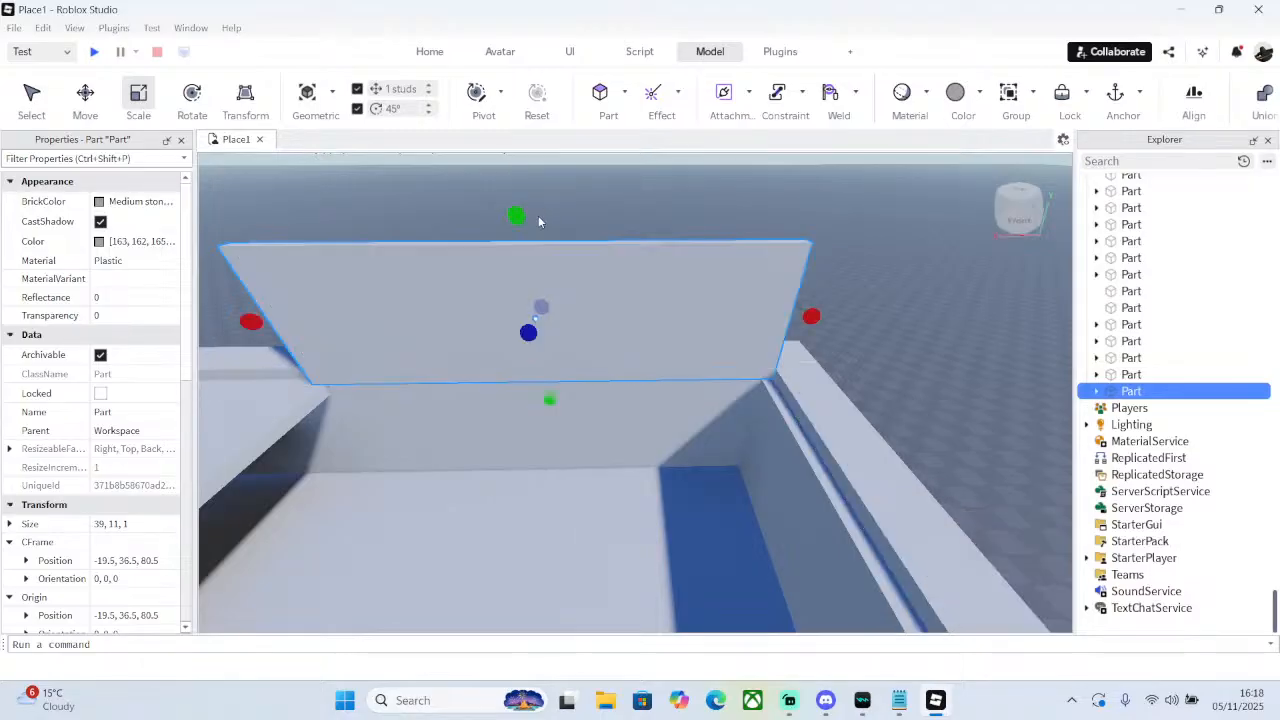
# - Duplicate the 39 × 11 × 1 stud wall and move the copy to the opposite side of the roof opening
pyautogui.moveTo(540, 214); pyautogui.dragTo(423, 253, button='right')
pyautogui.rightClick(423, 253)
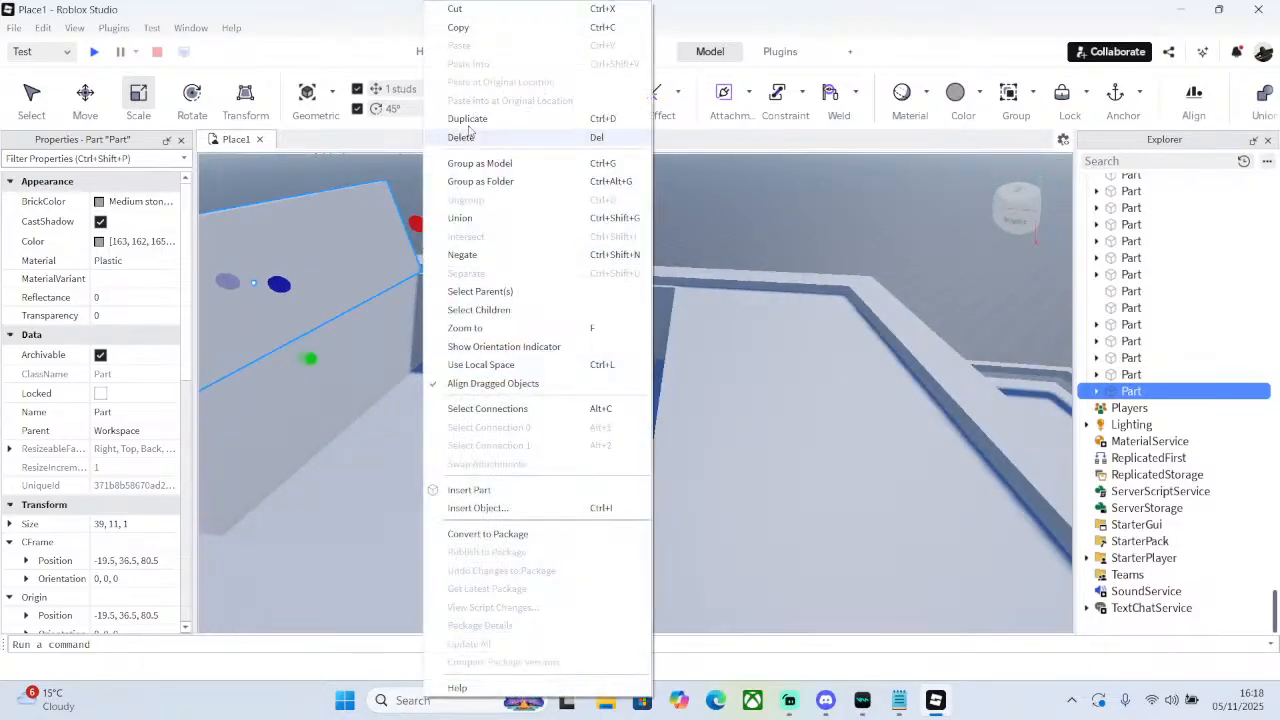
pyautogui.click(470, 135)
pyautogui.moveTo(341, 285); pyautogui.dragTo(753, 348)
# - Duplicate the moved wall and resize the copy into a 1 × 11 × 36 stud wall along the adjoining side of the opening
pyautogui.rightClick(675, 293)
pyautogui.click(705, 119)
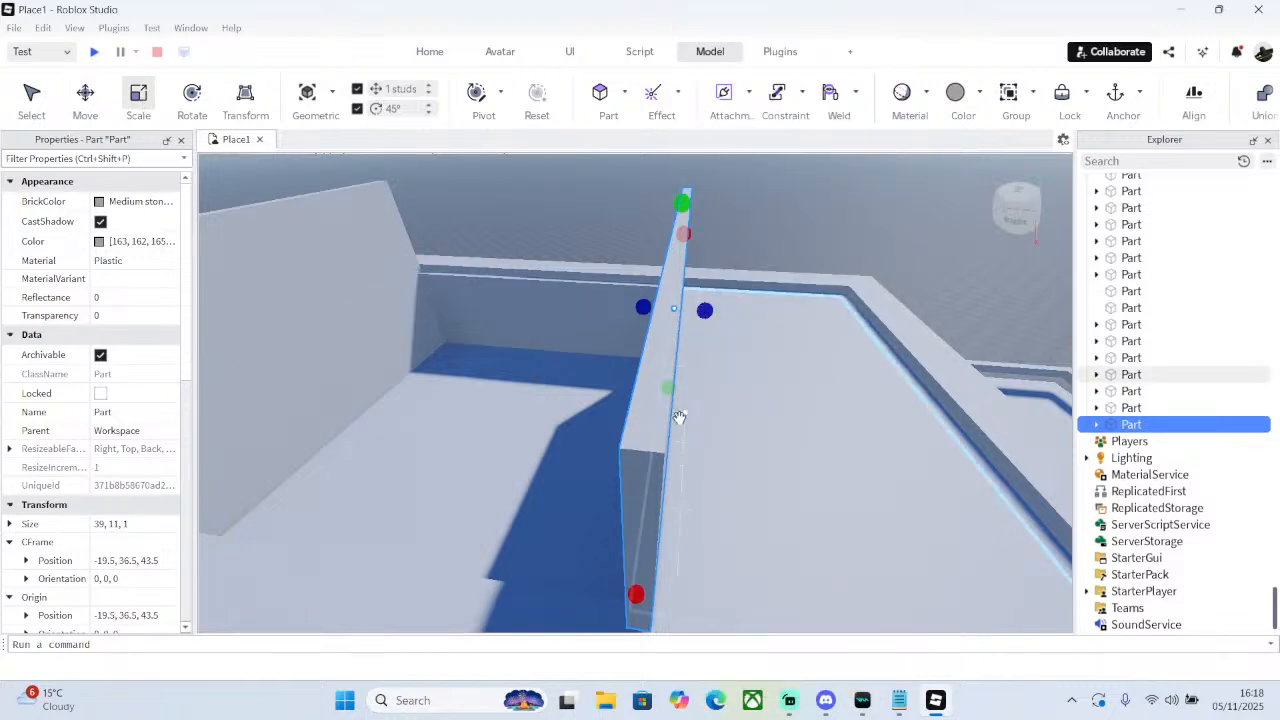
pyautogui.moveTo(676, 390); pyautogui.dragTo(677, 391, button='right')
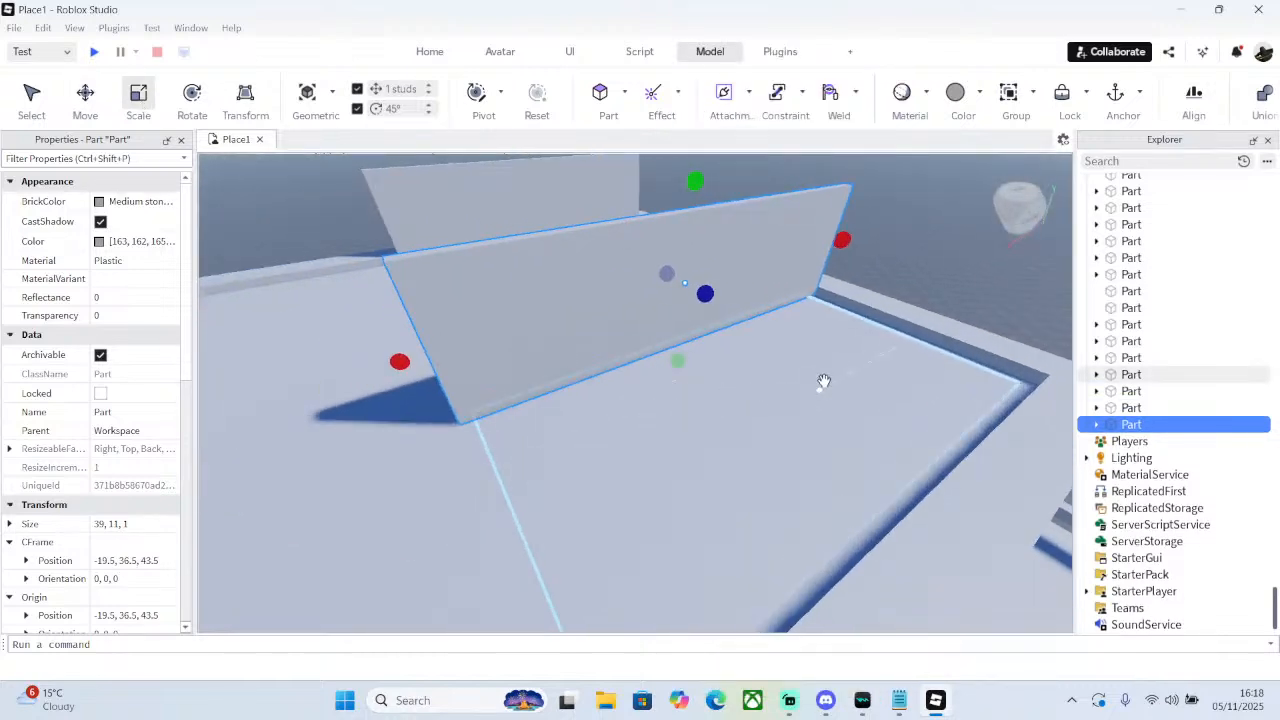
pyautogui.moveTo(834, 247); pyautogui.dragTo(434, 351)
pyautogui.moveTo(434, 351); pyautogui.dragTo(423, 378, button='right')
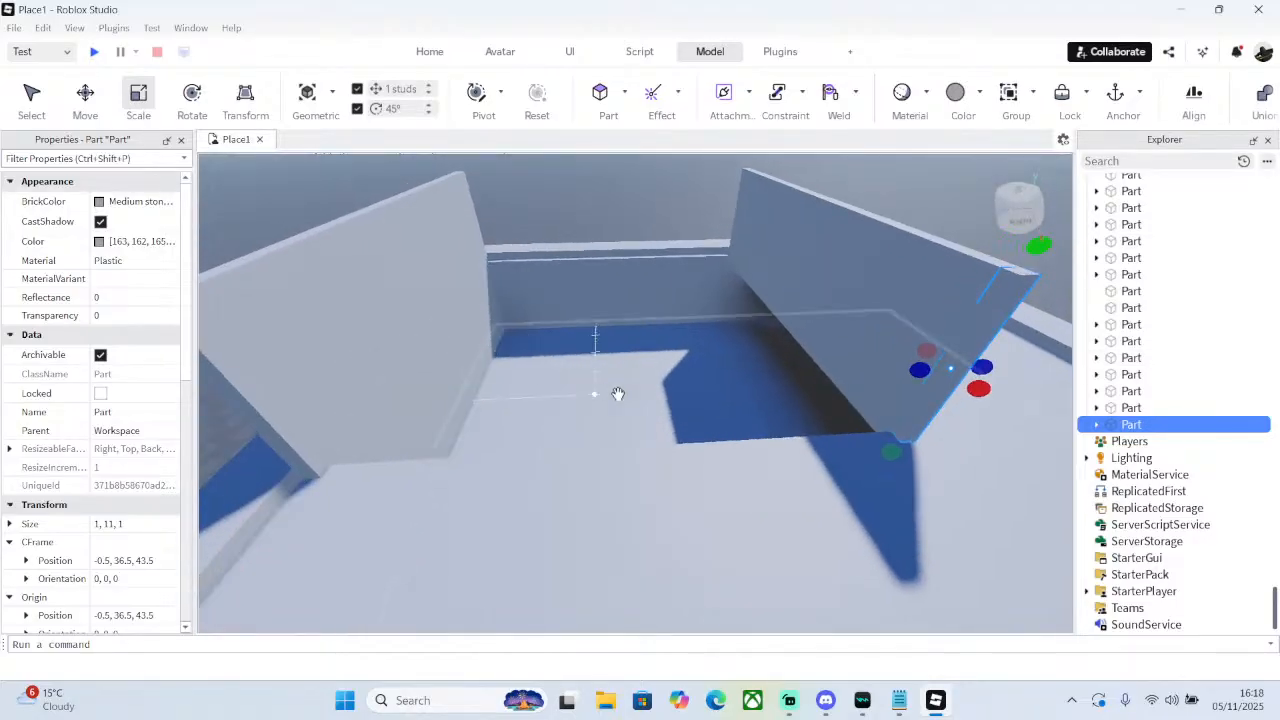
pyautogui.moveTo(890, 388); pyautogui.dragTo(244, 443)
pyautogui.moveTo(983, 368); pyautogui.dragTo(943, 366)
pyautogui.moveTo(726, 354); pyautogui.dragTo(748, 339, button='right')
# - Duplicate the 1 × 11 × 36 stud wall and move the copy across the opening to close the fourth side
pyautogui.rightClick(748, 339)
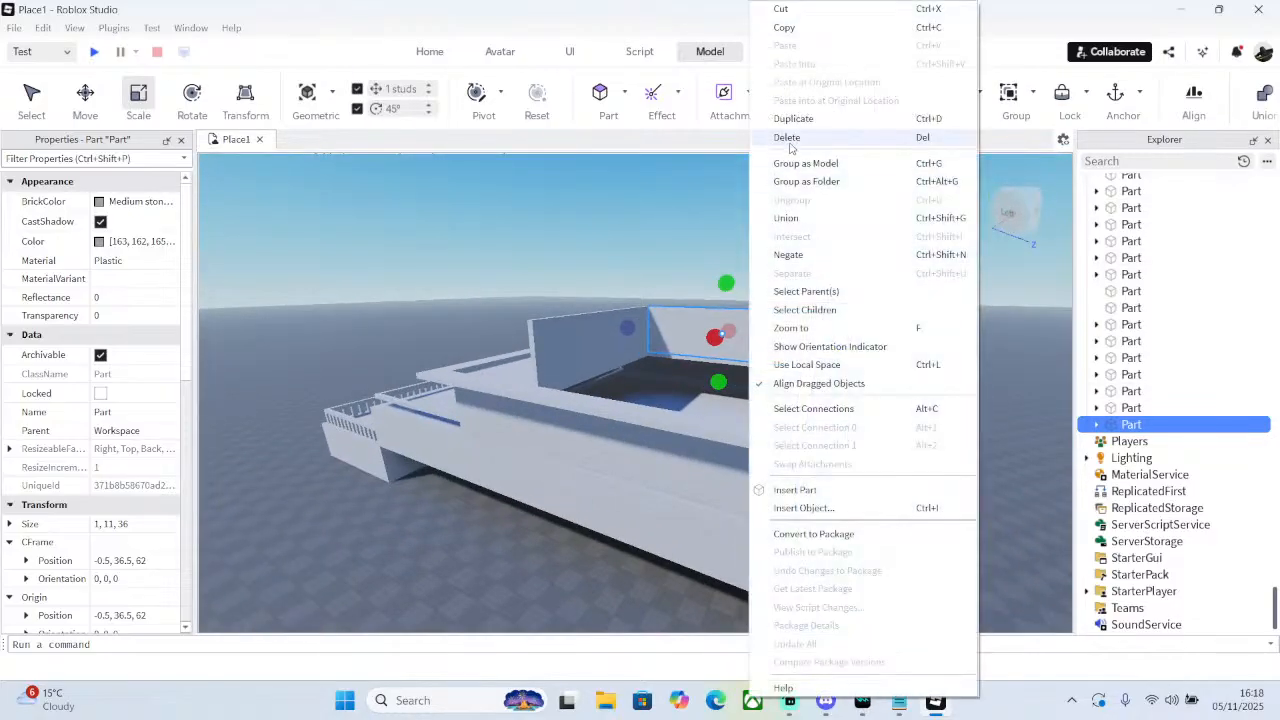
pyautogui.click(790, 118)
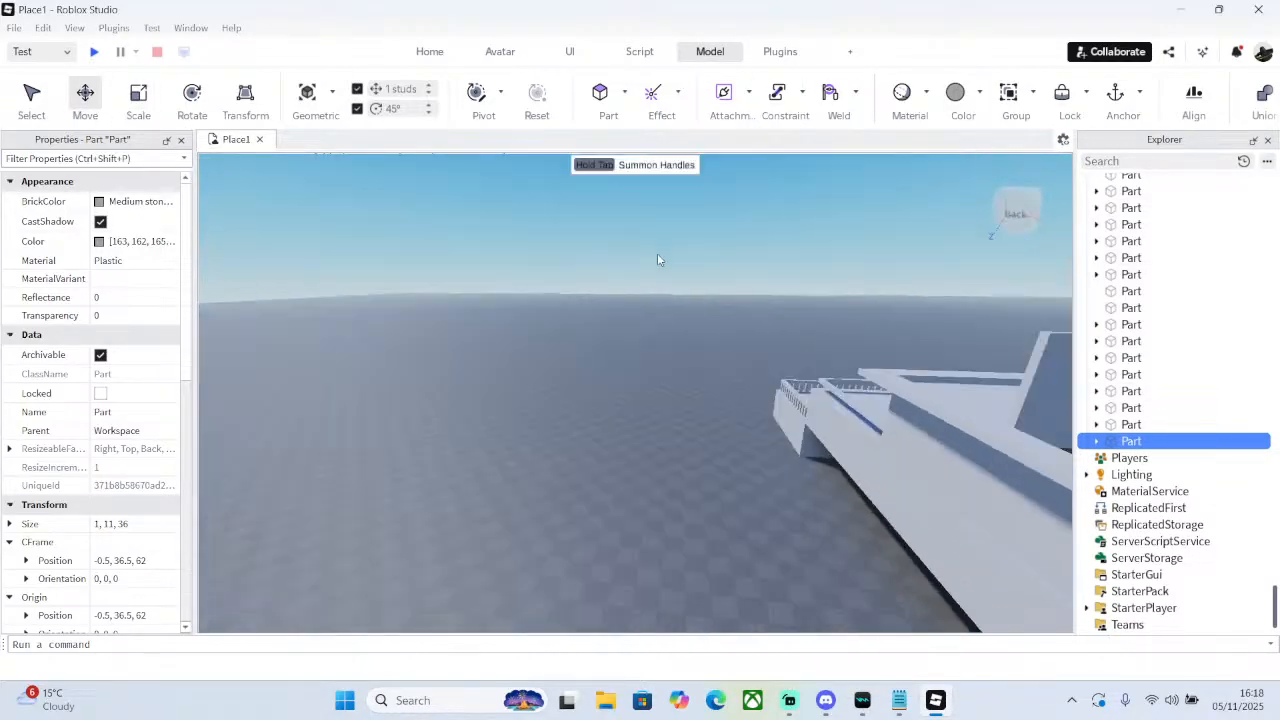
pyautogui.moveTo(657, 253); pyautogui.dragTo(657, 253, button='right')
pyautogui.moveTo(735, 290); pyautogui.dragTo(408, 425)
# - Duplicate the 4 × 1 × 58 stud rim strip and raise the copy 11 studs to the top of the new walls
pyautogui.rightClick(362, 391)
pyautogui.click(462, 126)
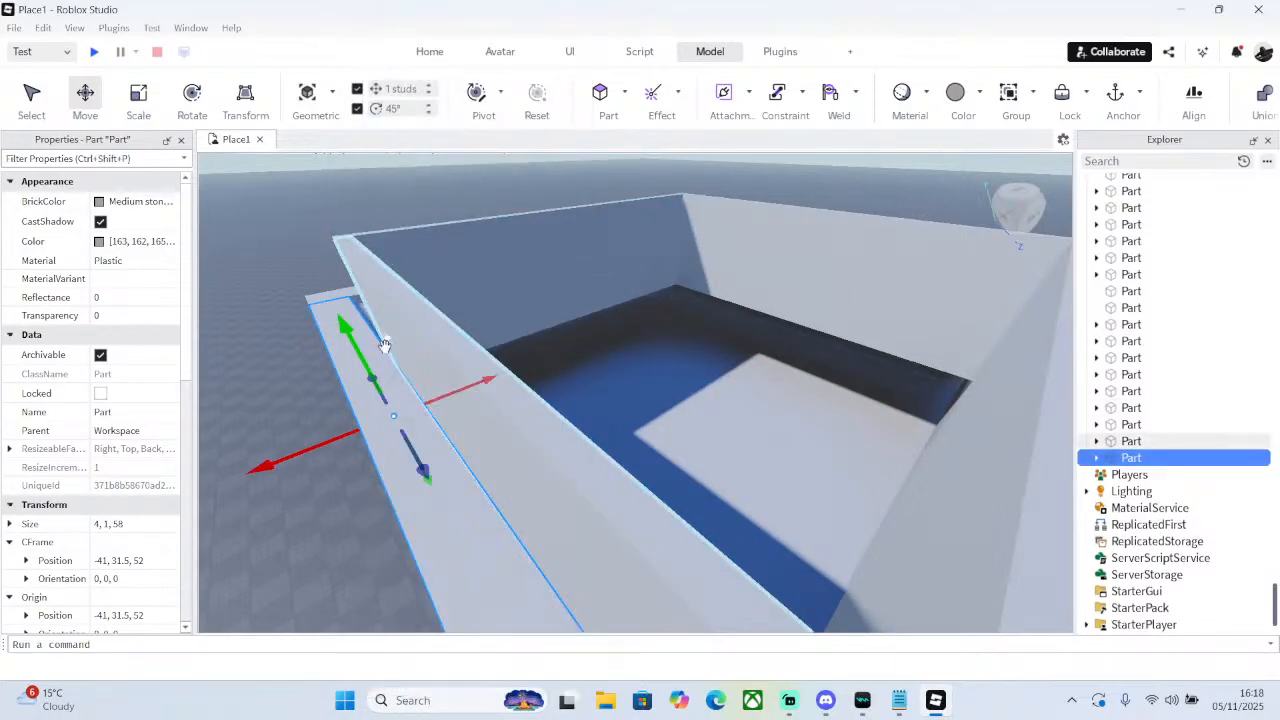
pyautogui.moveTo(378, 337); pyautogui.dragTo(296, 190)
pyautogui.scroll(-2, 296, 190)
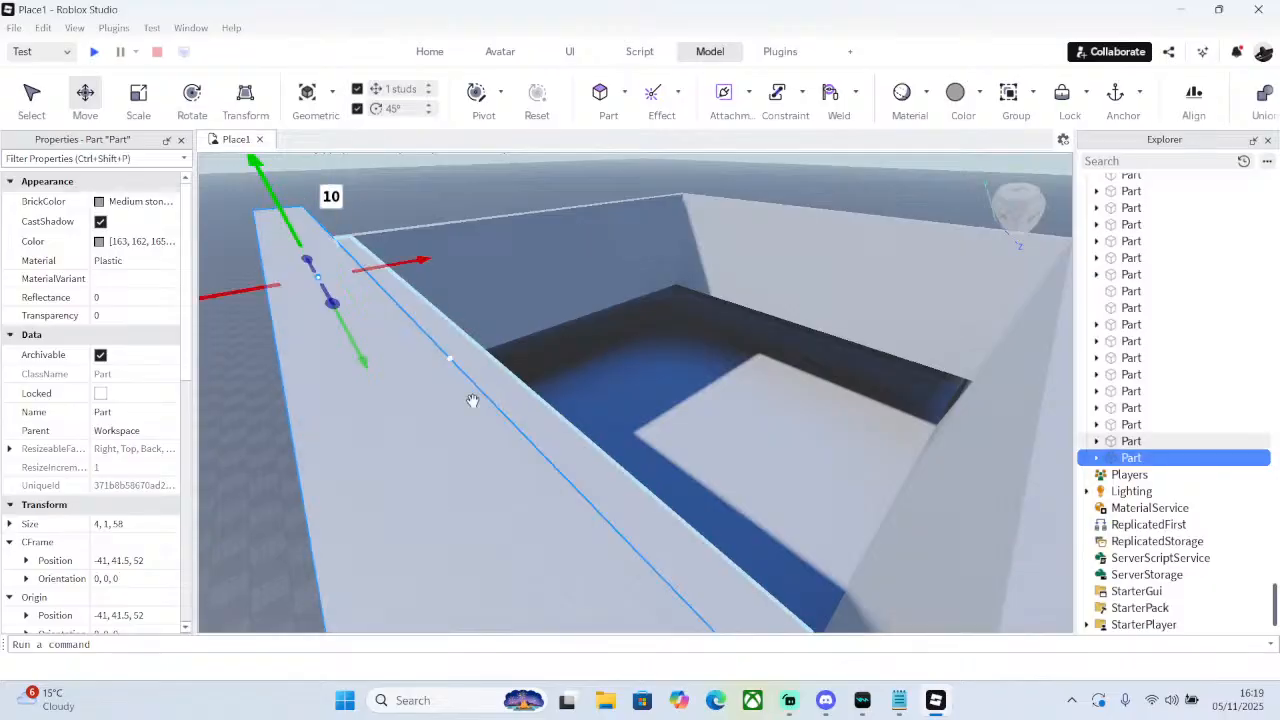
pyautogui.moveTo(296, 190); pyautogui.dragTo(479, 434, button='right')
pyautogui.moveTo(562, 320); pyautogui.dragTo(563, 314)
pyautogui.press('d')
# - Shorten the raised rim strip to 38 studs so it ends flush with the upper room's corner
pyautogui.moveTo(643, 348); pyautogui.dragTo(528, 309, button='right')
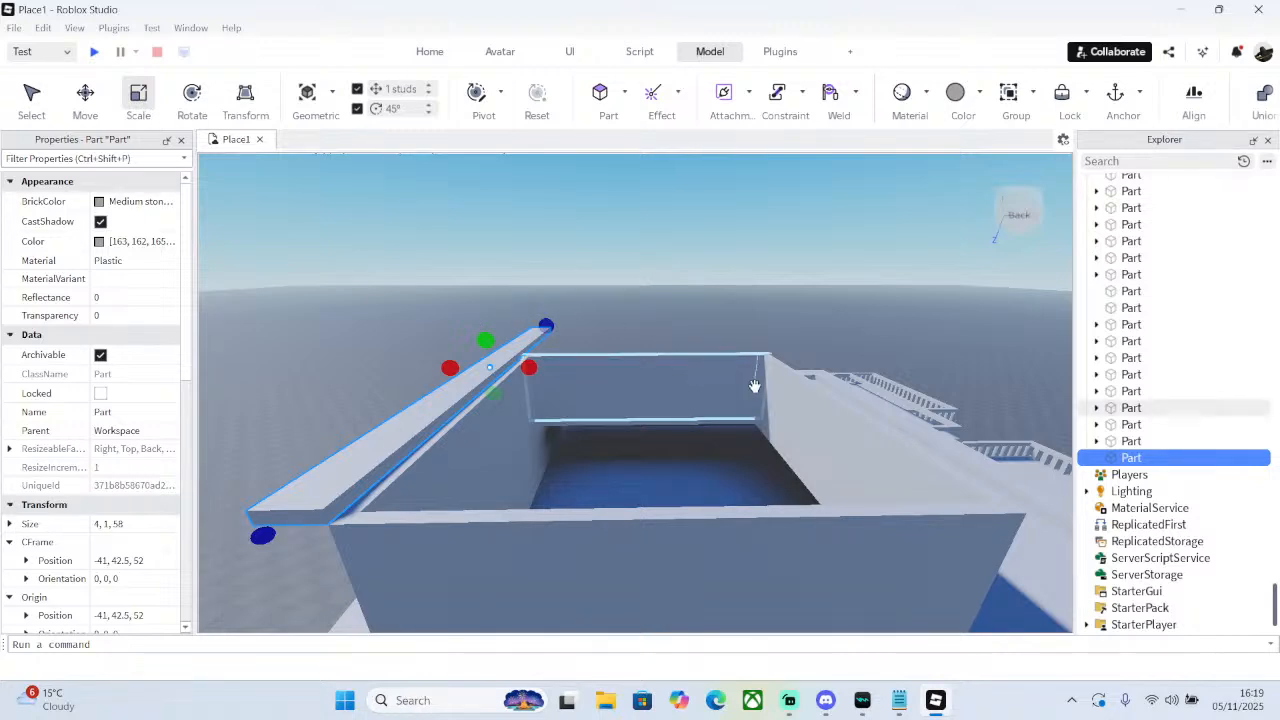
pyautogui.moveTo(651, 426); pyautogui.dragTo(651, 428, button='right')
pyautogui.press('d')
pyautogui.press('d')
pyautogui.press('d')
pyautogui.moveTo(762, 376); pyautogui.dragTo(776, 379, button='right')
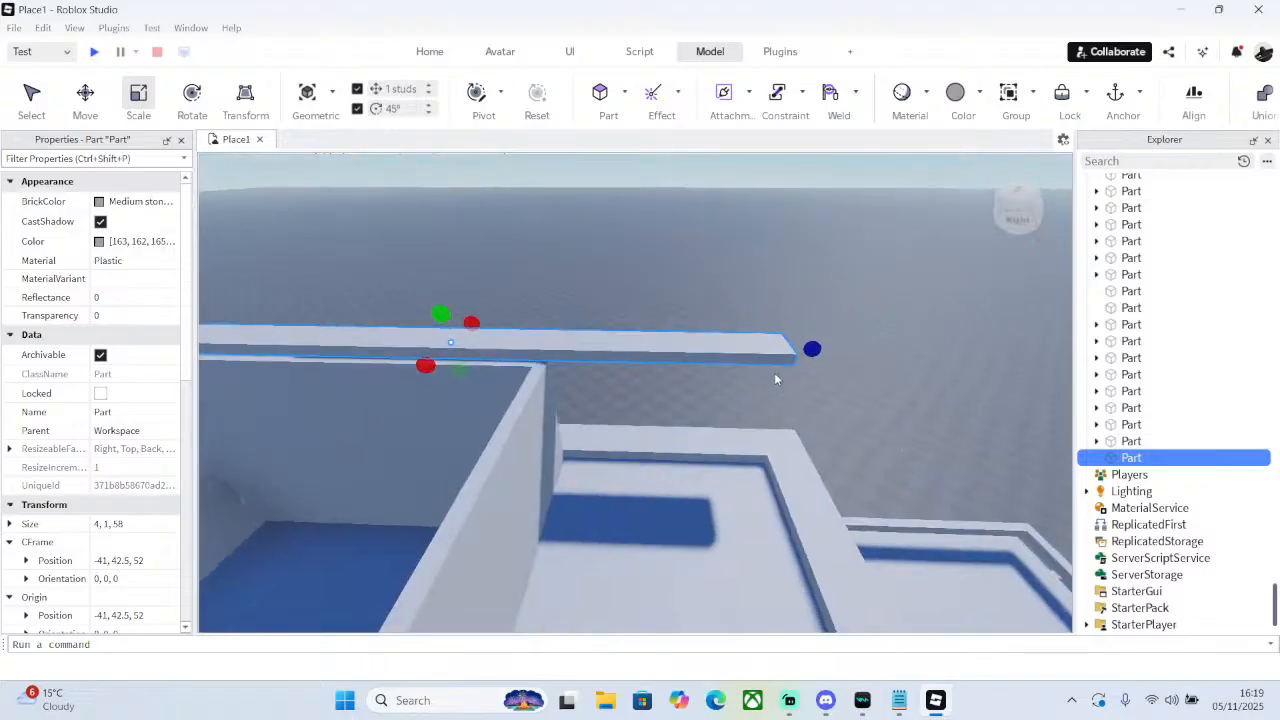
pyautogui.moveTo(809, 345); pyautogui.dragTo(574, 326)
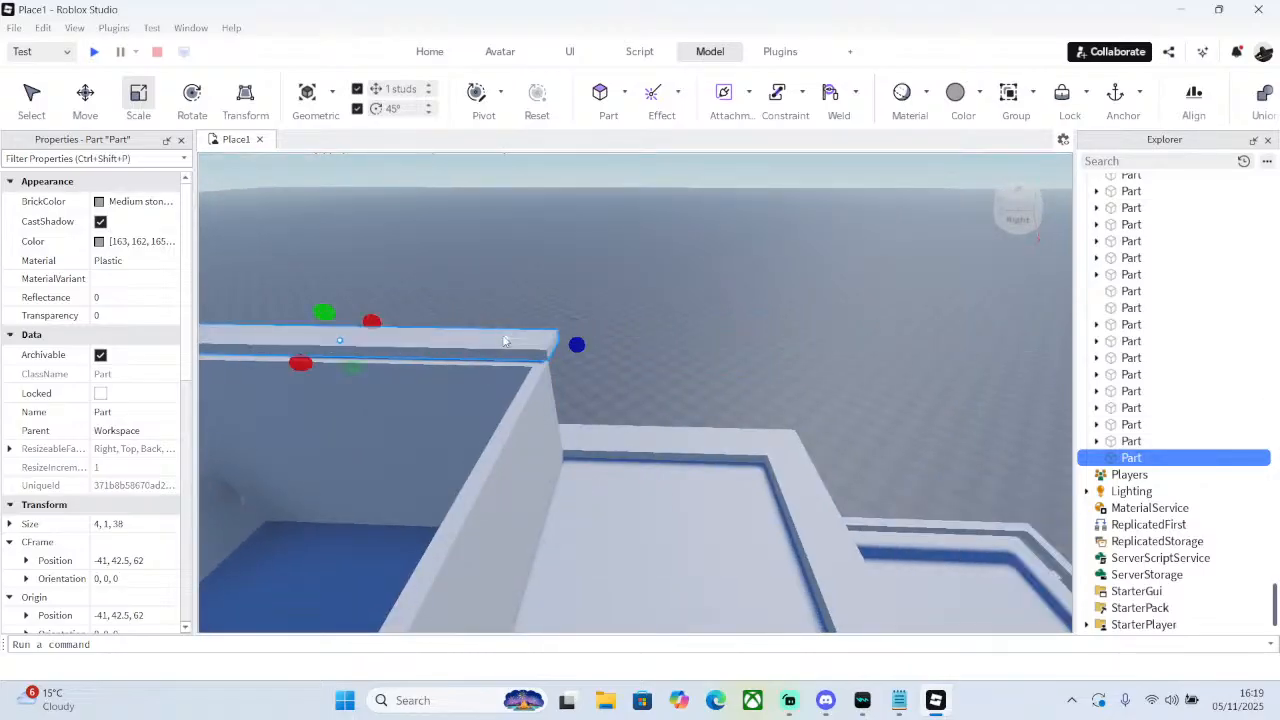
# - Duplicate the raised rim strip and resize the copy into a 47 × 1 × 4 stud strip along the adjacent wall top
pyautogui.rightClick(505, 336)
pyautogui.click(553, 120)
pyautogui.press('a')
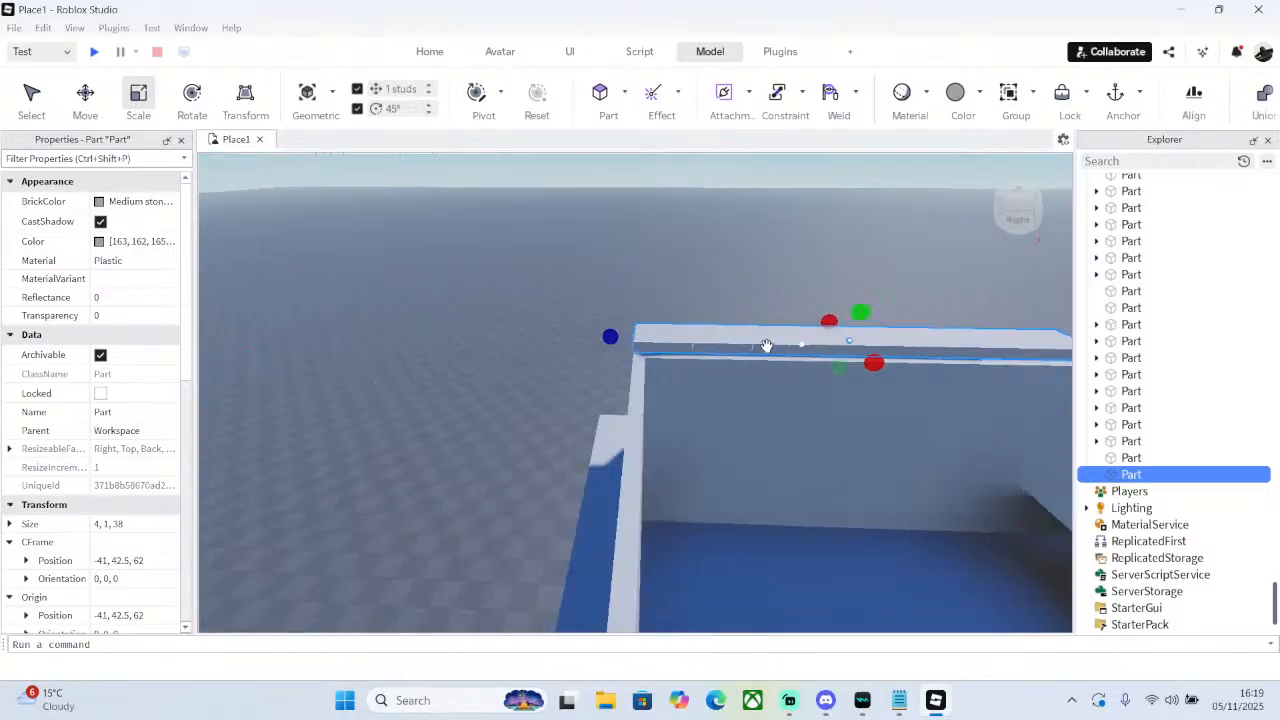
pyautogui.moveTo(611, 336); pyautogui.dragTo(601, 336)
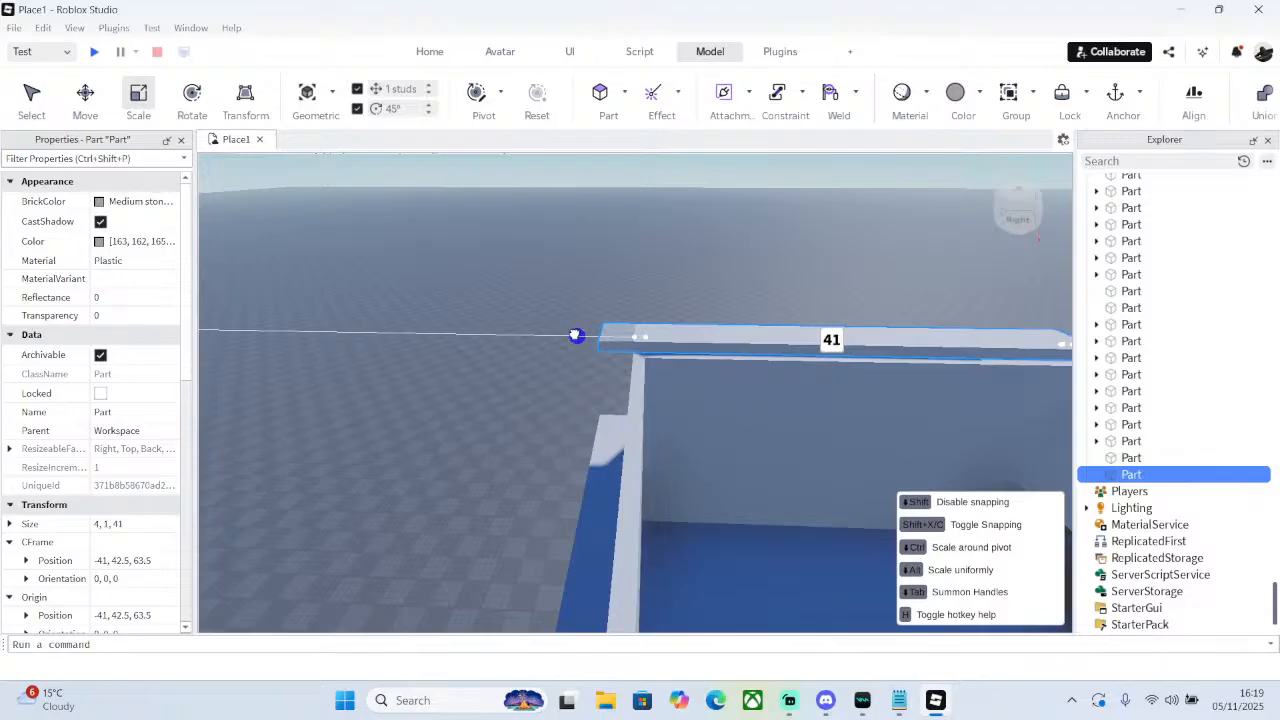
pyautogui.moveTo(667, 342); pyautogui.dragTo(667, 342, button='right')
pyautogui.moveTo(784, 330); pyautogui.dragTo(510, 402)
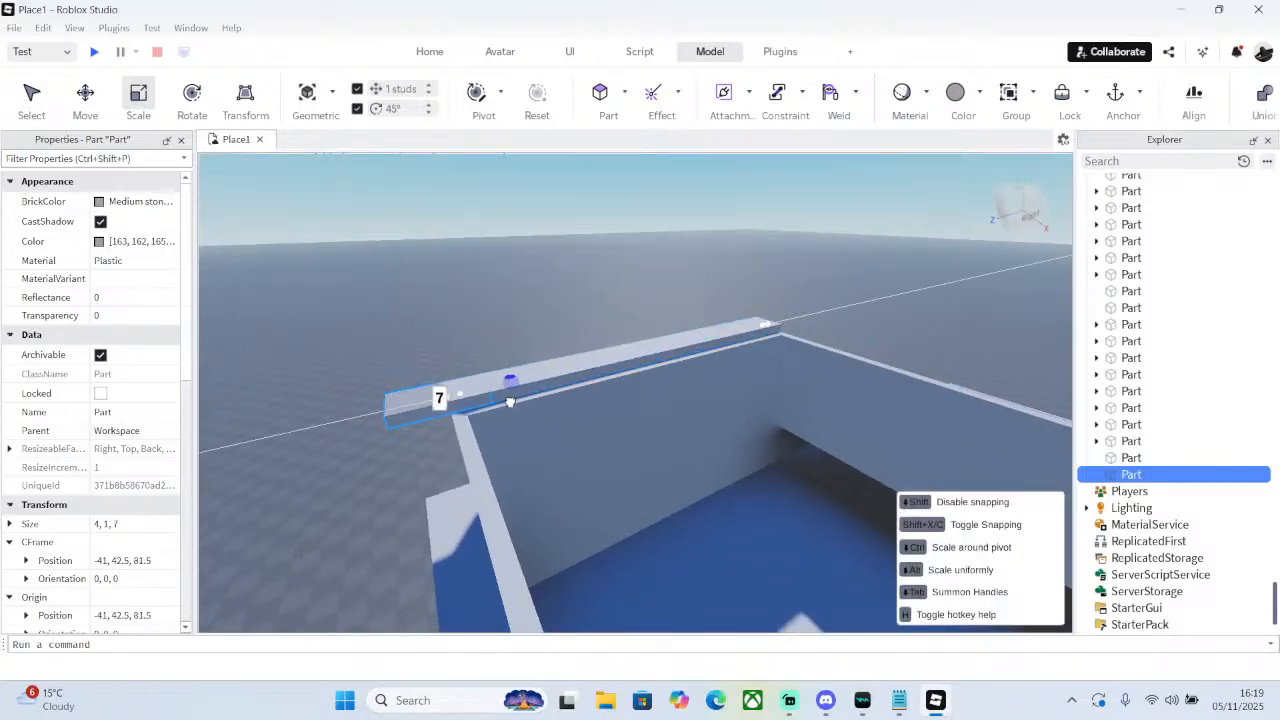
pyautogui.moveTo(478, 409); pyautogui.dragTo(478, 409, button='right')
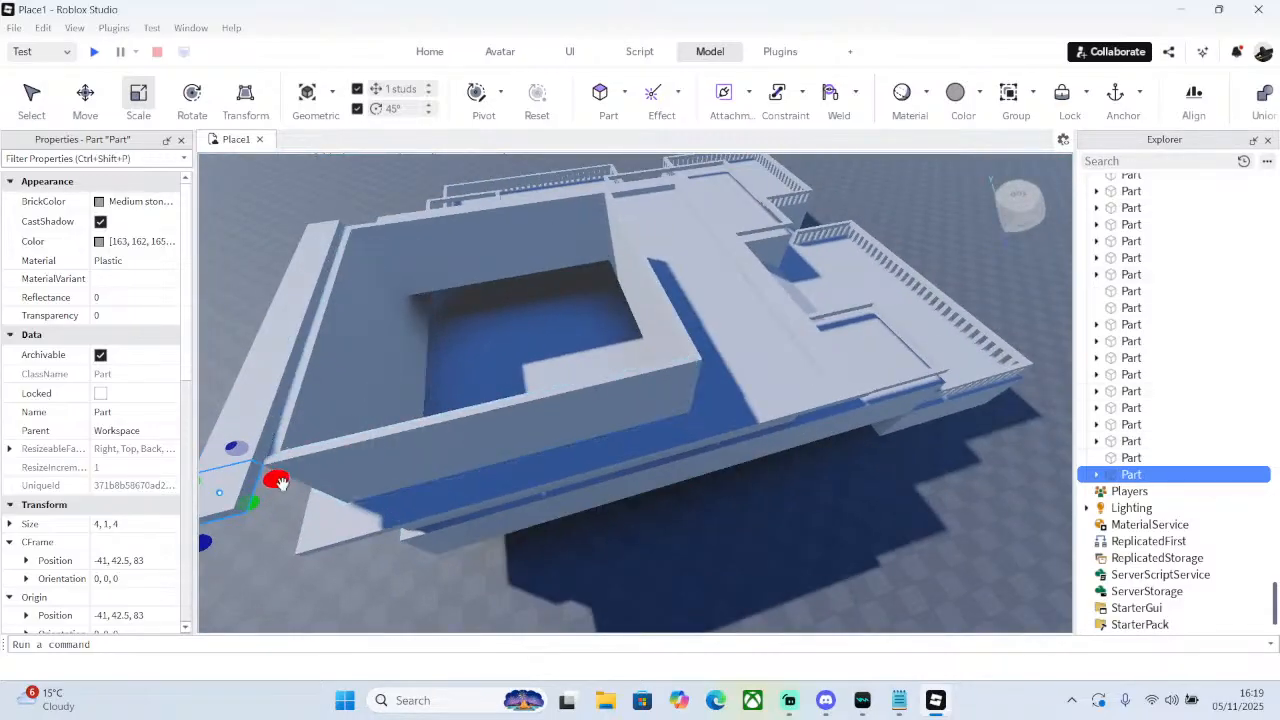
pyautogui.moveTo(278, 482); pyautogui.dragTo(775, 441)
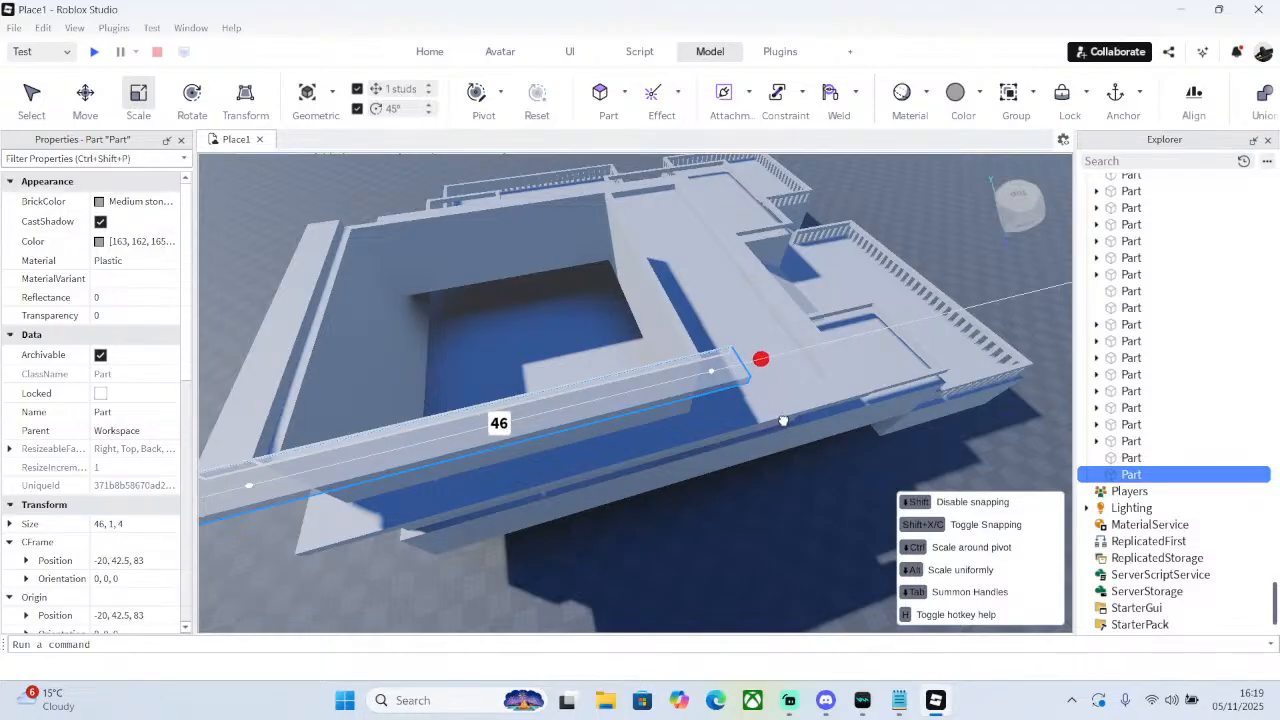
pyautogui.moveTo(783, 420); pyautogui.dragTo(786, 420)
pyautogui.moveTo(786, 420); pyautogui.dragTo(753, 393, button='right')
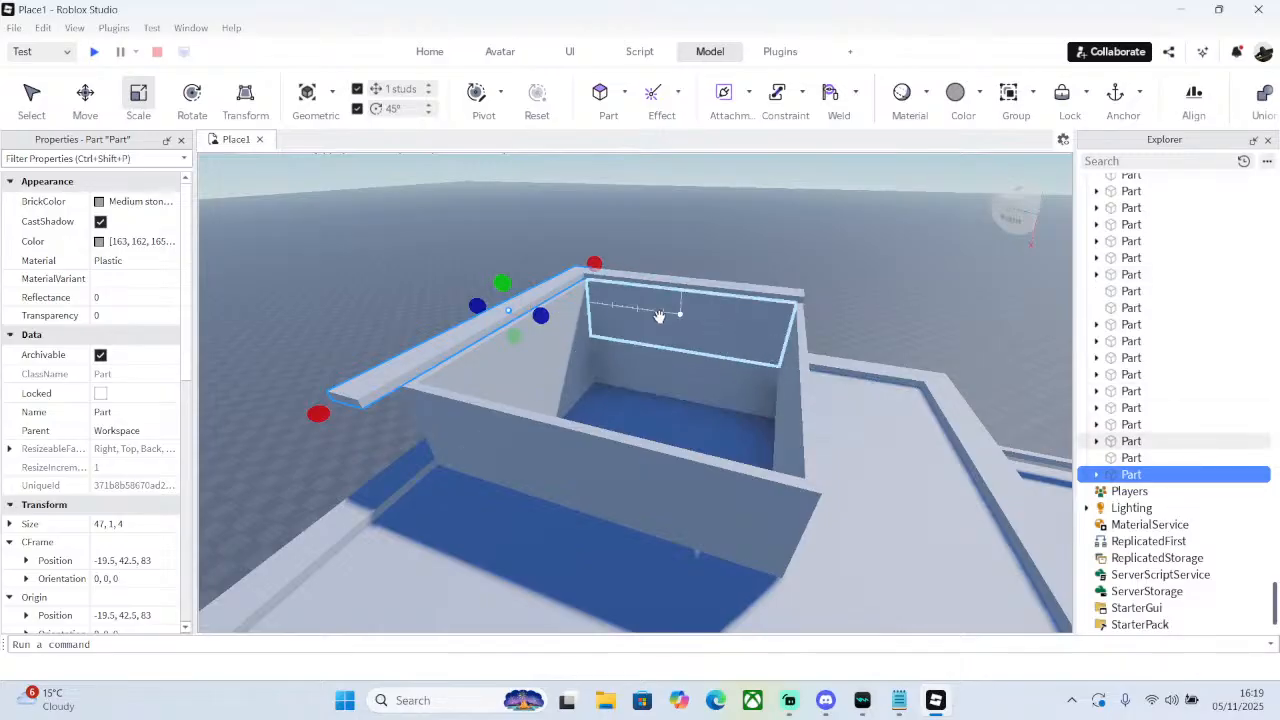
# - Duplicate the 47 × 1 × 4 stud rim strip and move the copy to the opposite side of the upper room
pyautogui.rightClick(525, 320)
pyautogui.click(572, 120)
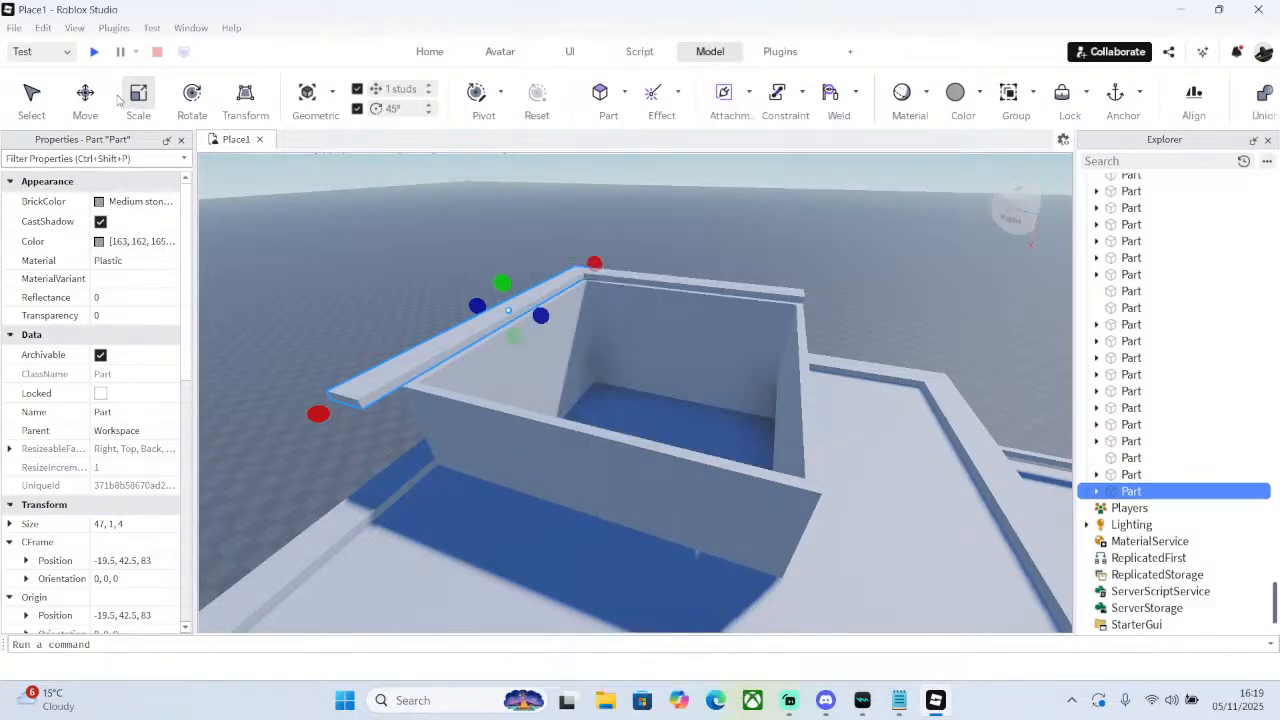
pyautogui.moveTo(575, 317); pyautogui.dragTo(845, 330)
pyautogui.rightClick(845, 330)
# - Duplicate the 4 × 1 × 38 stud rim strip and move the copy to the opposite wall top of the upper room
pyautogui.click(678, 280)
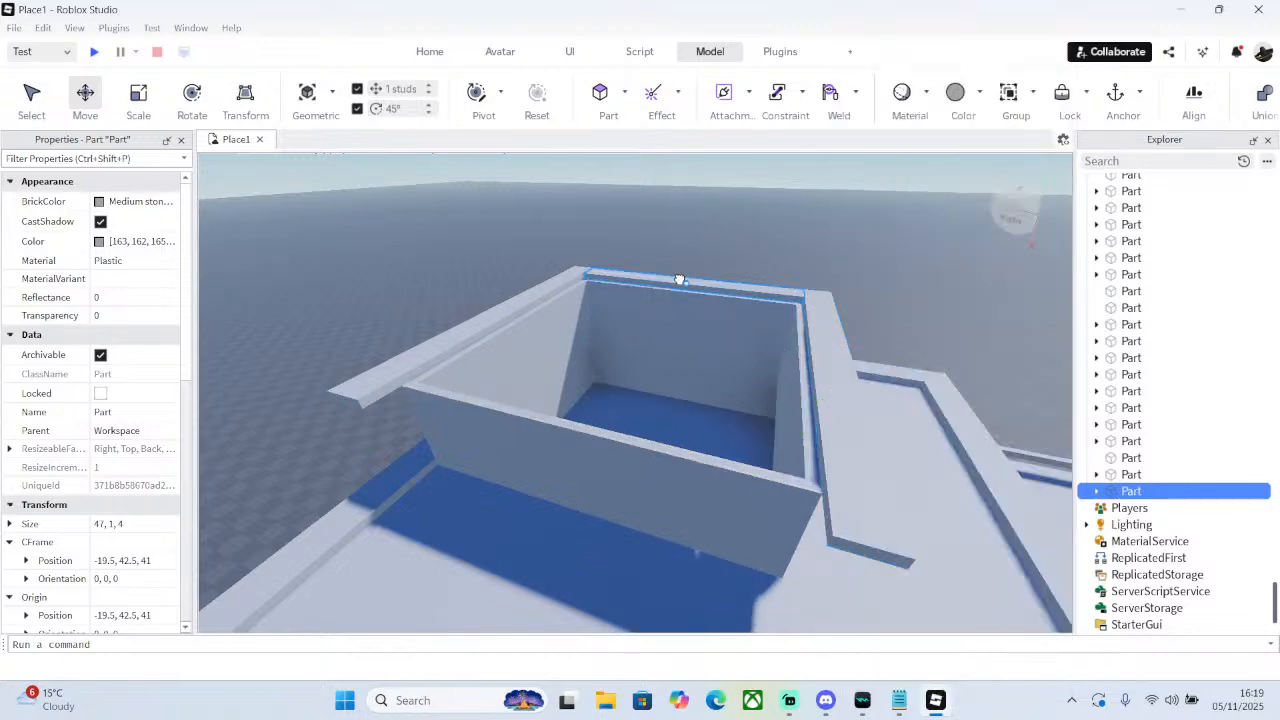
pyautogui.click(678, 281)
pyautogui.rightClick(680, 283)
pyautogui.click(736, 120)
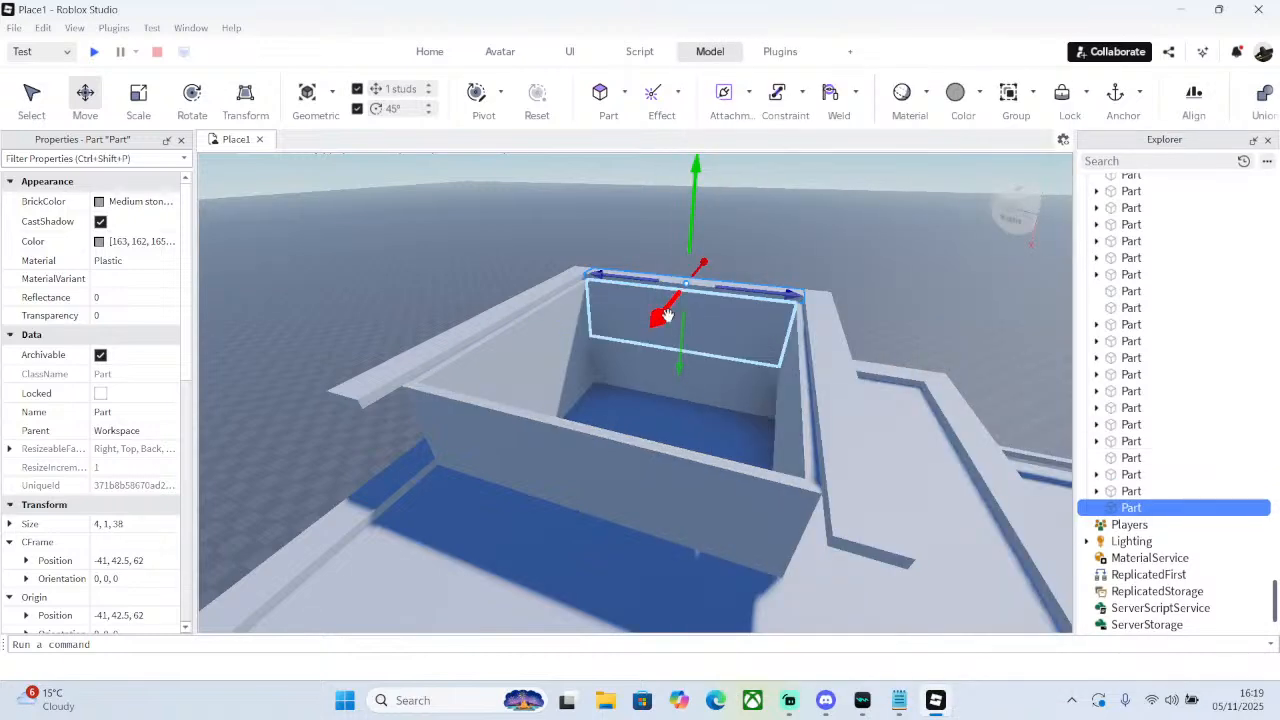
pyautogui.moveTo(667, 315); pyautogui.dragTo(471, 481)
pyautogui.click(768, 209)
# - Insert a block part and place it against the inside corner of the upper room, just below the rim
pyautogui.moveTo(844, 352); pyautogui.dragTo(904, 305, button='right')
pyautogui.scroll(4, 640, 333)
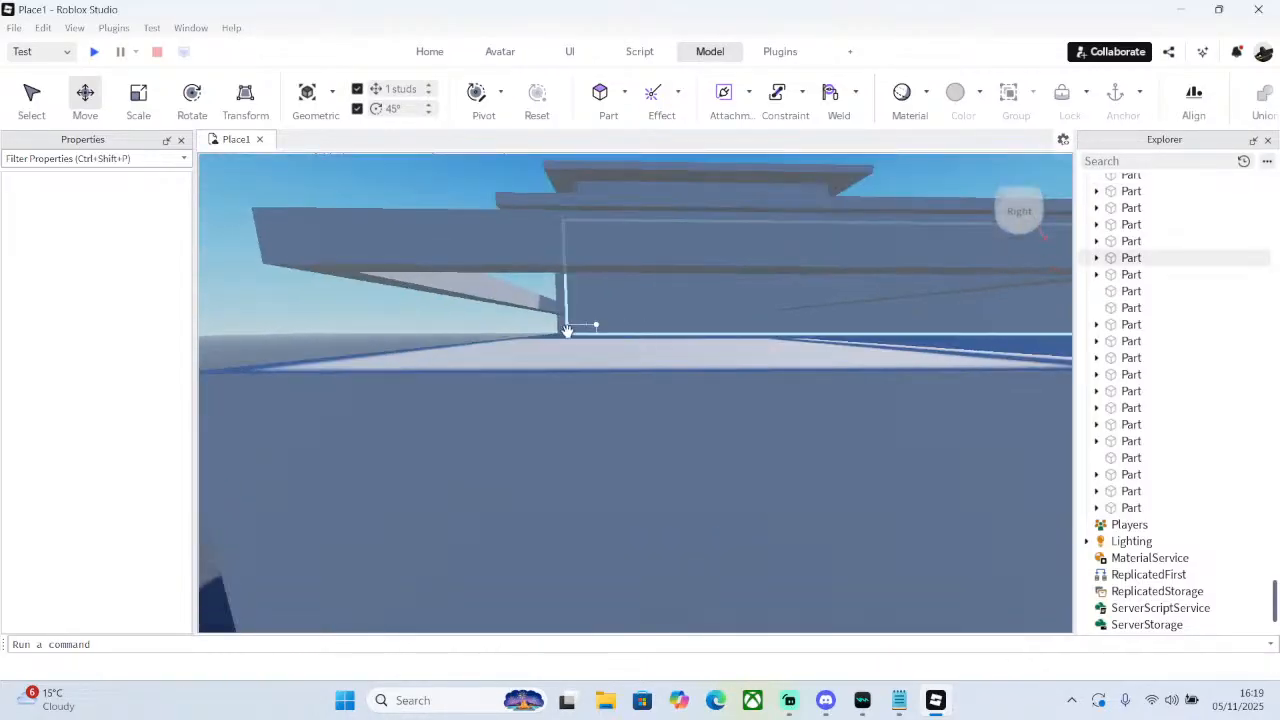
pyautogui.scroll(-10, 672, 320)
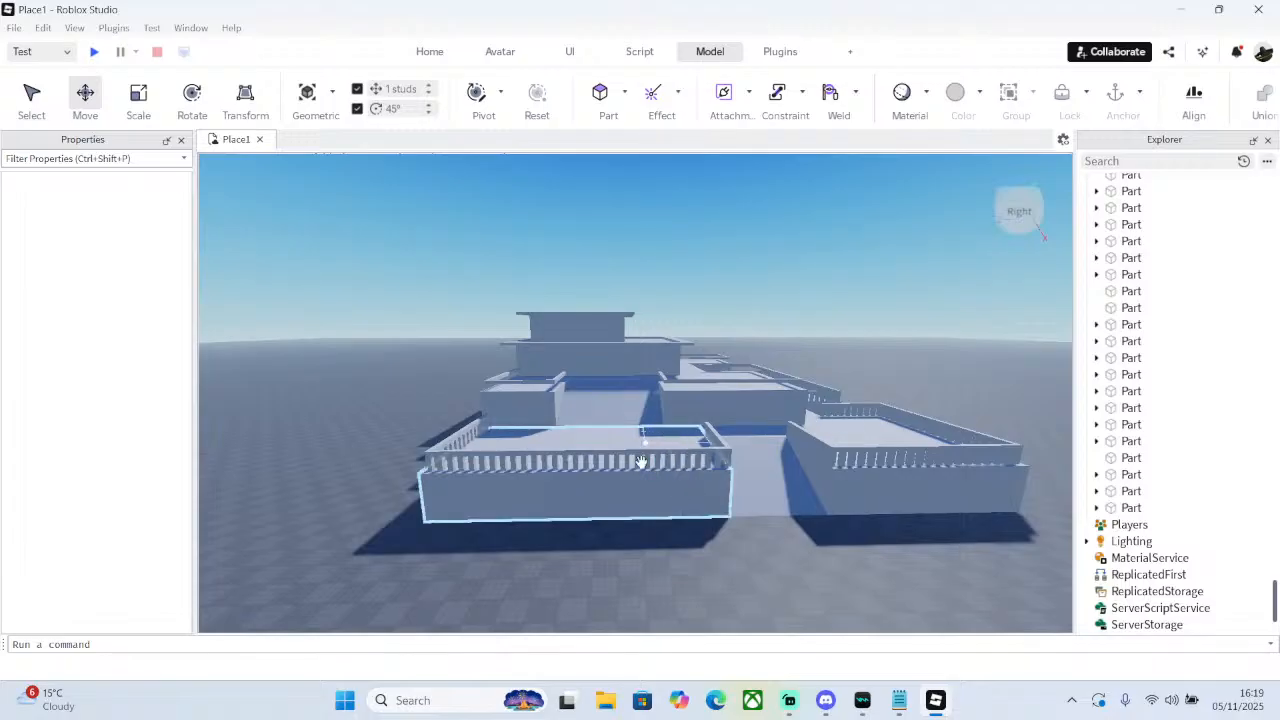
pyautogui.moveTo(884, 405); pyautogui.dragTo(645, 358, button='right')
pyautogui.press('w')
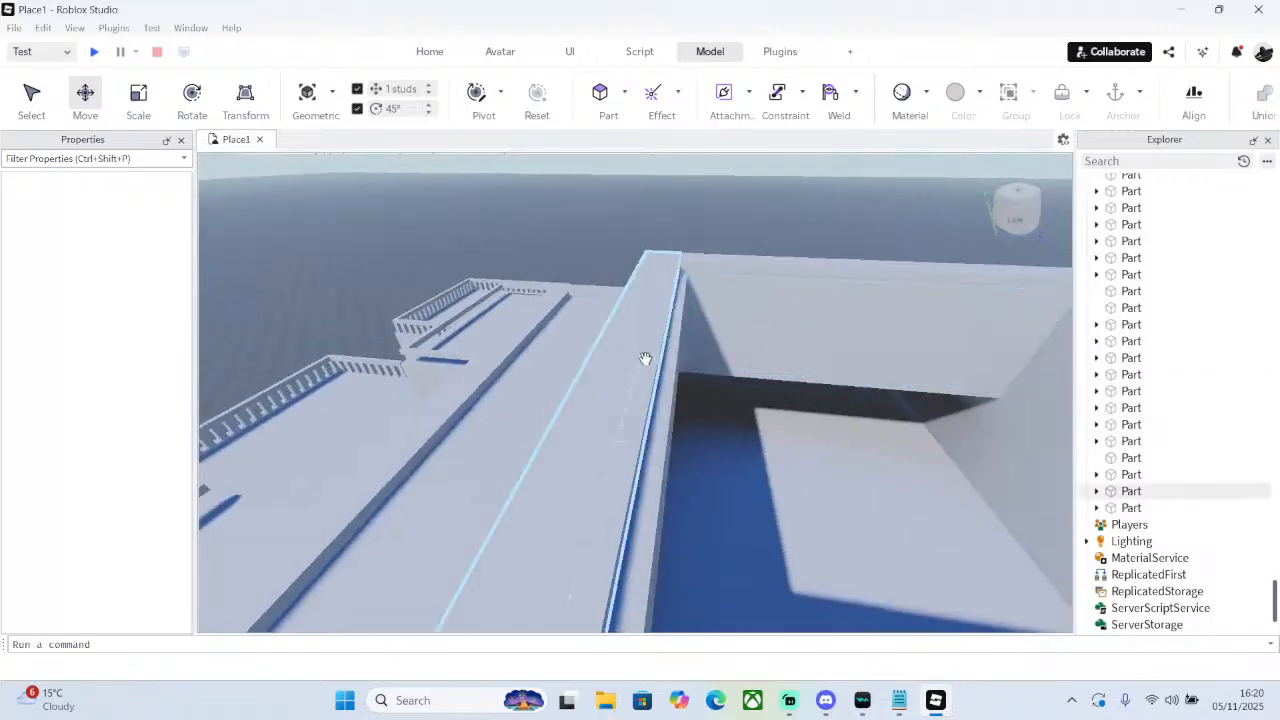
pyautogui.press('d')
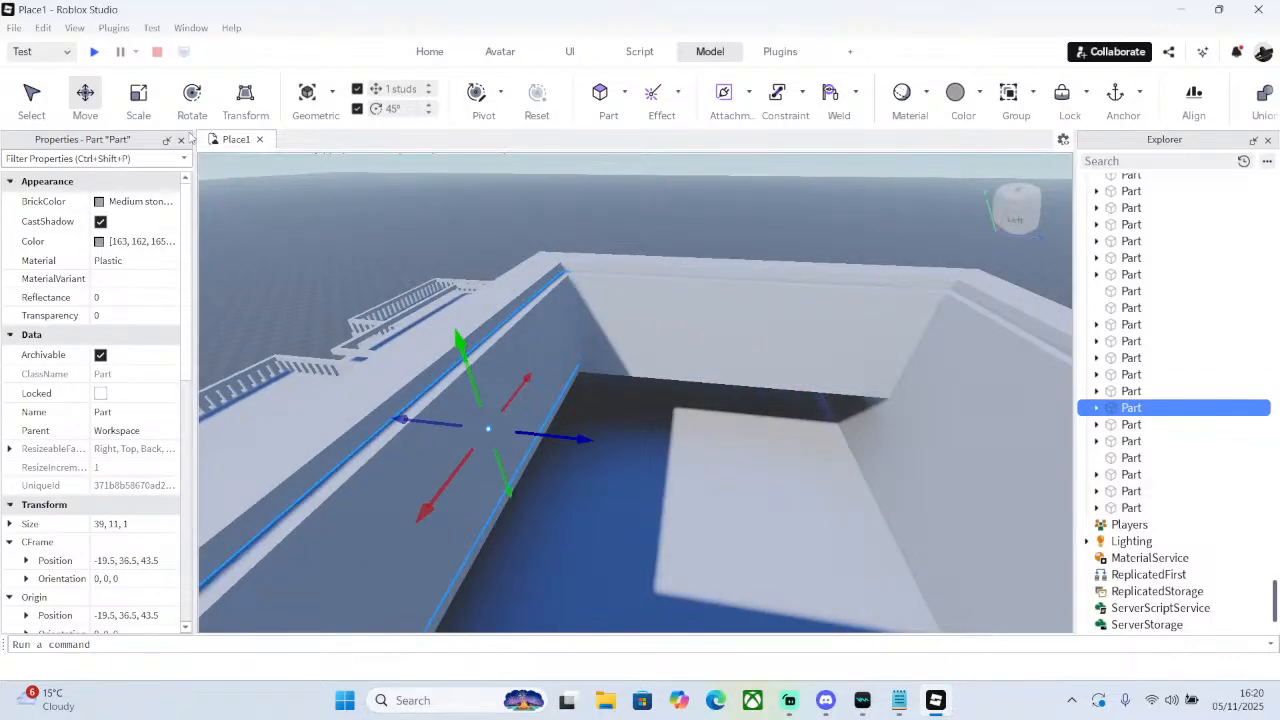
pyautogui.moveTo(623, 184); pyautogui.dragTo(623, 180, button='right')
pyautogui.click(596, 84)
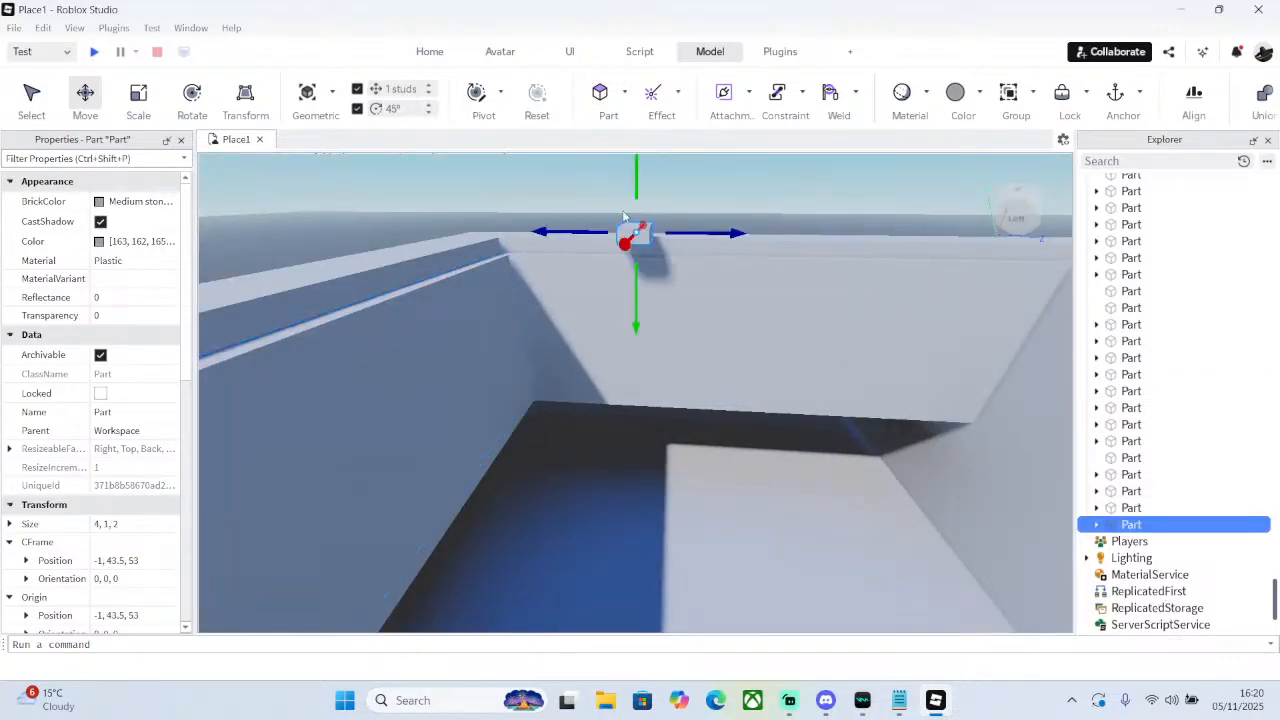
pyautogui.moveTo(632, 228); pyautogui.dragTo(523, 262)
pyautogui.moveTo(540, 257)
pyautogui.mouseDown(button='right')
pyautogui.moveTo(560, 249)
pyautogui.moveTo(548, 246)
pyautogui.mouseUp(button='right')
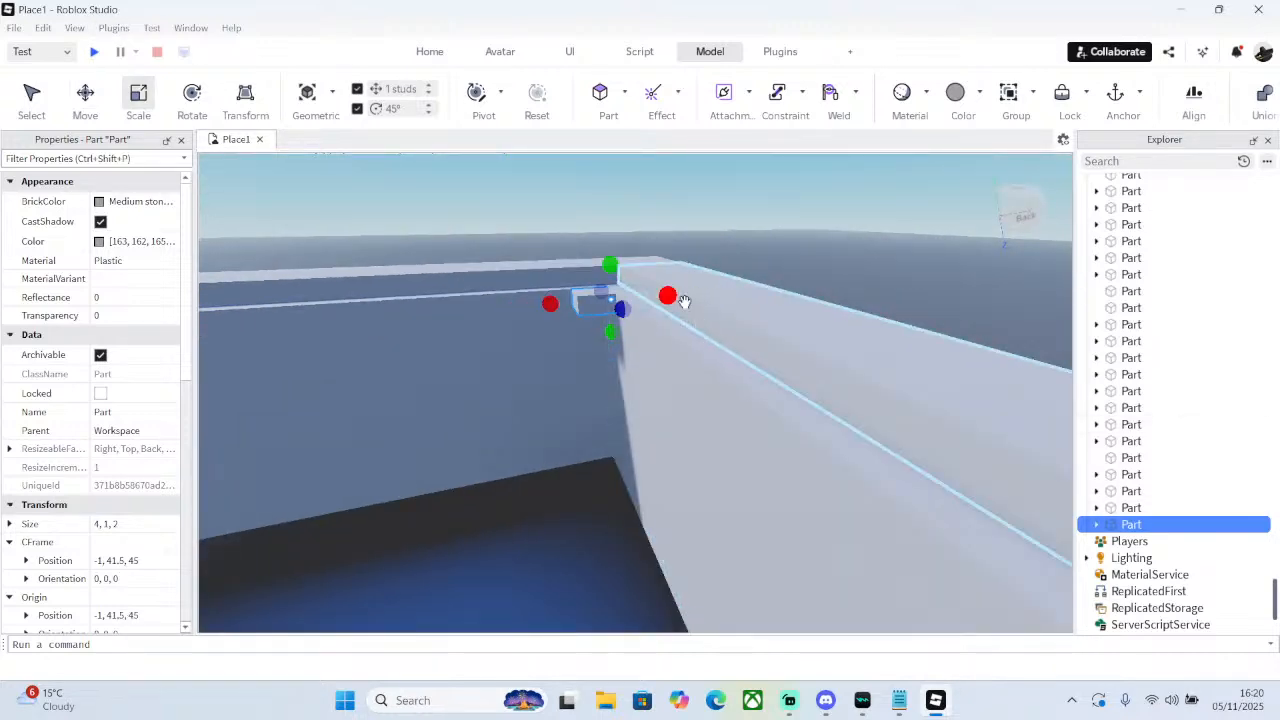
# - Resize the corner block into a 4 × 1 × 36 stud ledge strip spanning the inner wall
pyautogui.moveTo(672, 295); pyautogui.dragTo(646, 294)
pyautogui.scroll(-5, 646, 294)
pyautogui.moveTo(646, 294); pyautogui.dragTo(618, 296, button='right')
pyautogui.scroll(5, 643, 297)
pyautogui.scroll(-3, 645, 297)
pyautogui.scroll(-3, 618, 296)
pyautogui.moveTo(588, 282); pyautogui.dragTo(687, 290)
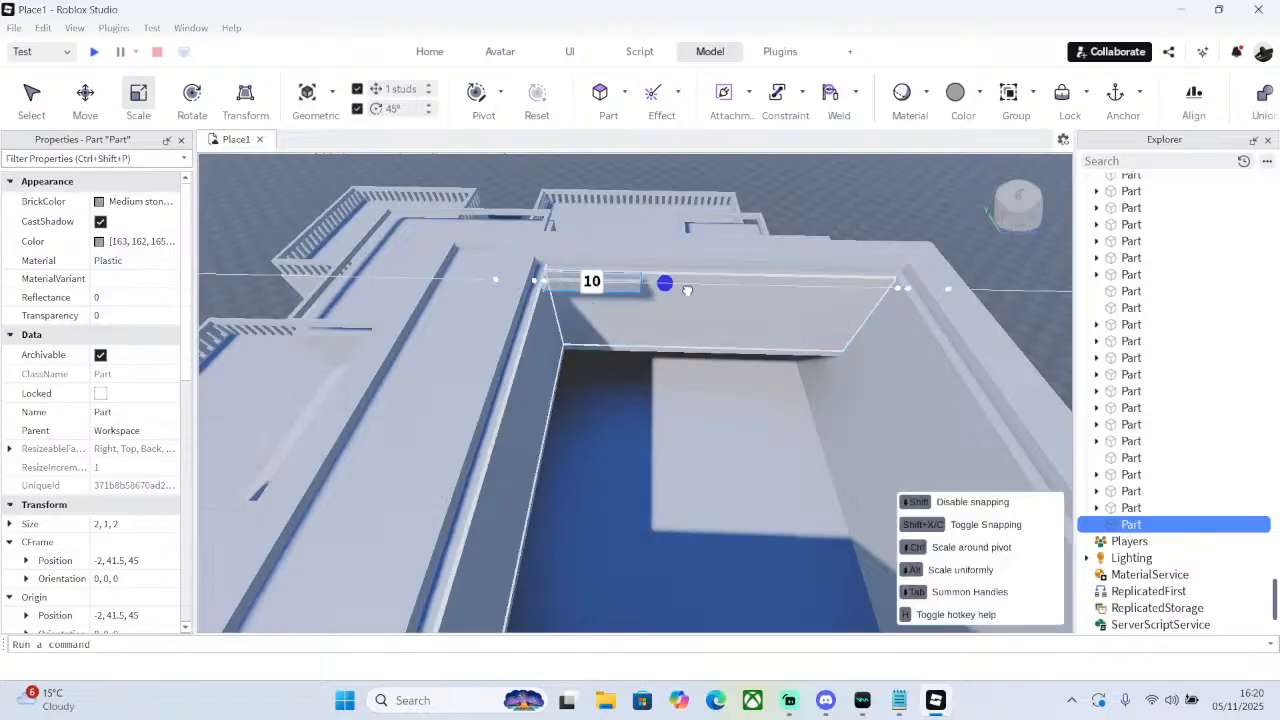
pyautogui.moveTo(908, 330); pyautogui.dragTo(908, 330)
pyautogui.moveTo(723, 306); pyautogui.dragTo(728, 318)
pyautogui.moveTo(728, 318); pyautogui.dragTo(727, 317, button='right')
# - Duplicate the 4 × 1 × 36 stud ledge strip and move the copy 33 studs to the opposite inner wall
pyautogui.rightClick(445, 296)
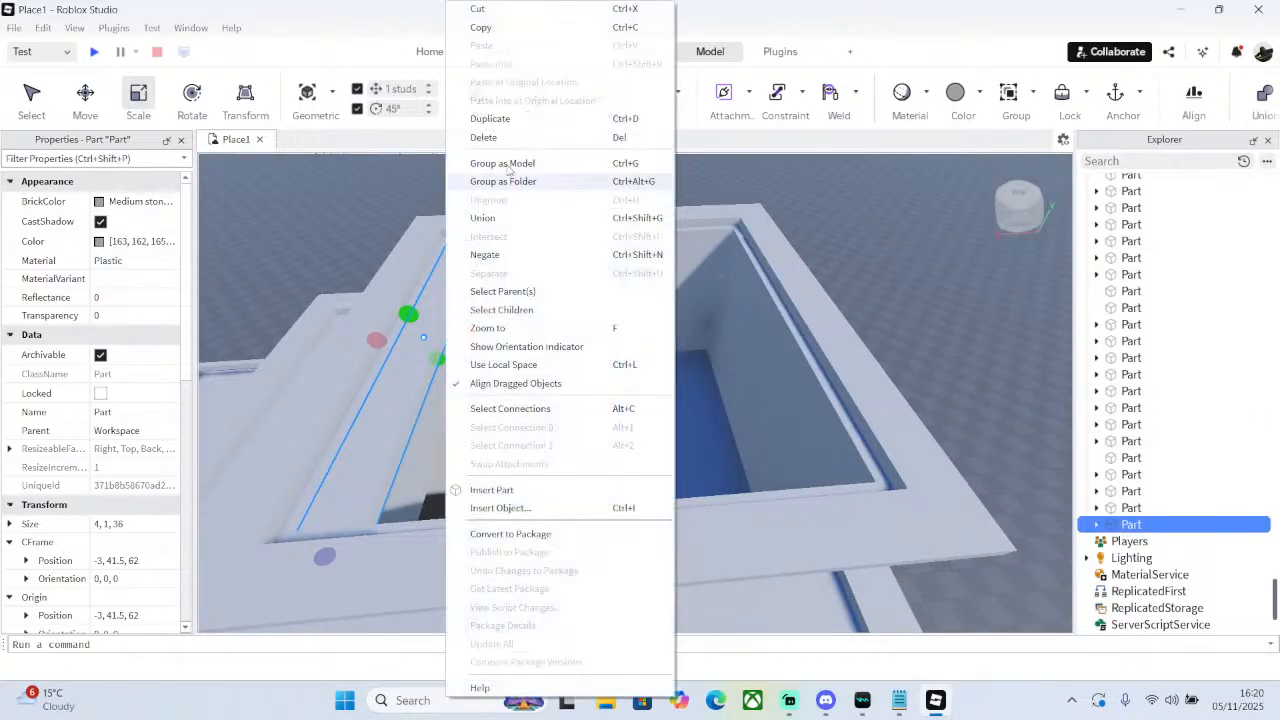
pyautogui.click(511, 122)
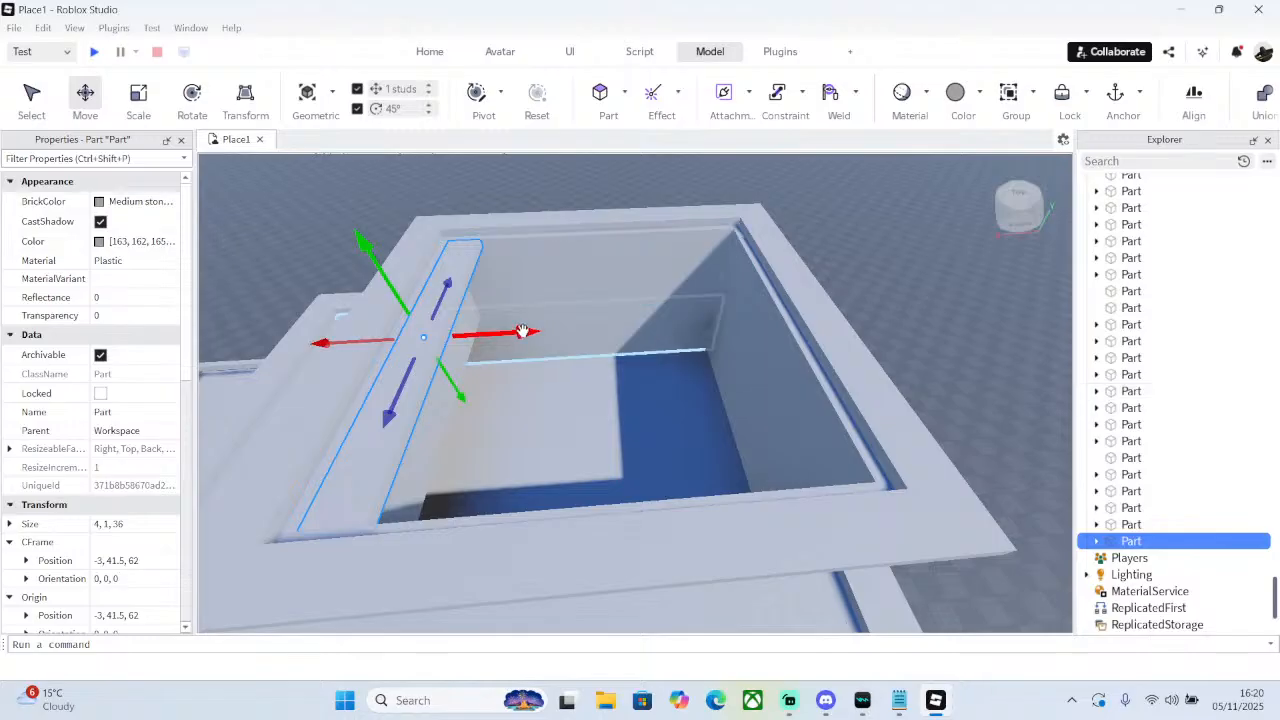
pyautogui.moveTo(528, 331); pyautogui.dragTo(835, 309)
# - Duplicate the moved ledge strip and resize the copy into a 29 × 1 × 4 stud strip along the adjacent inner wall
pyautogui.rightClick(752, 315)
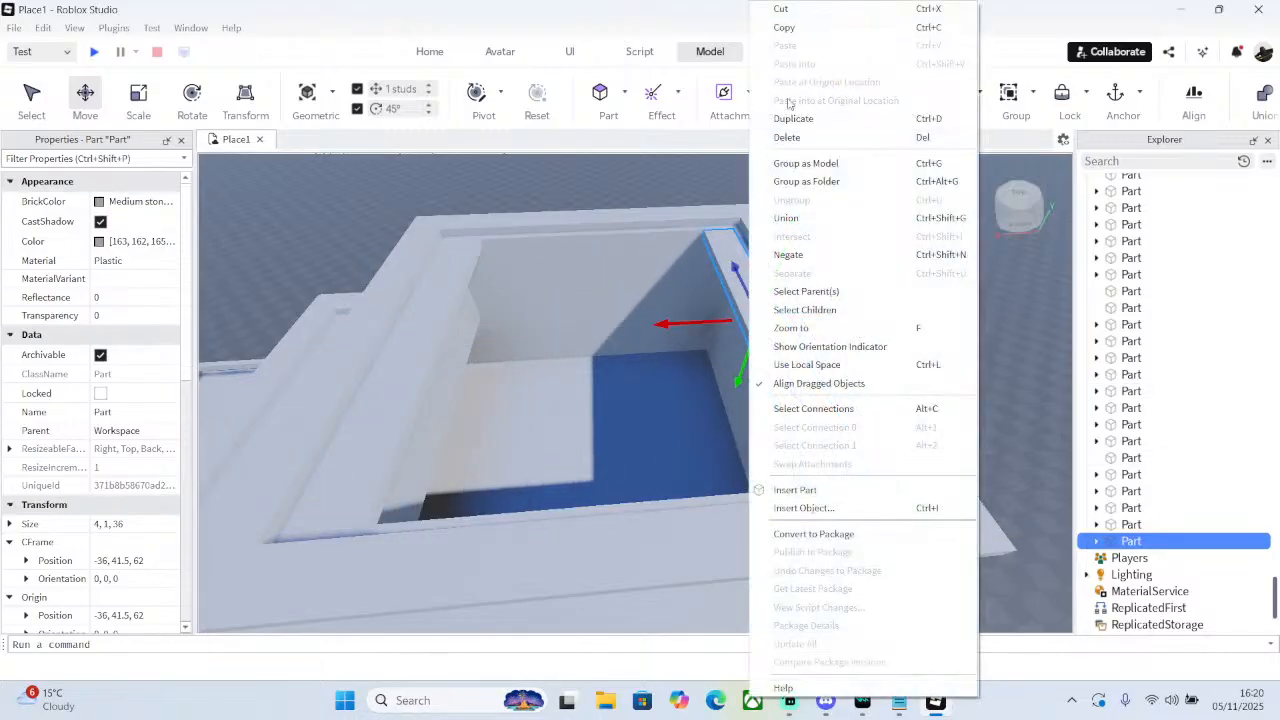
pyautogui.click(790, 114)
pyautogui.click(145, 105)
pyautogui.moveTo(714, 320); pyautogui.dragTo(765, 316)
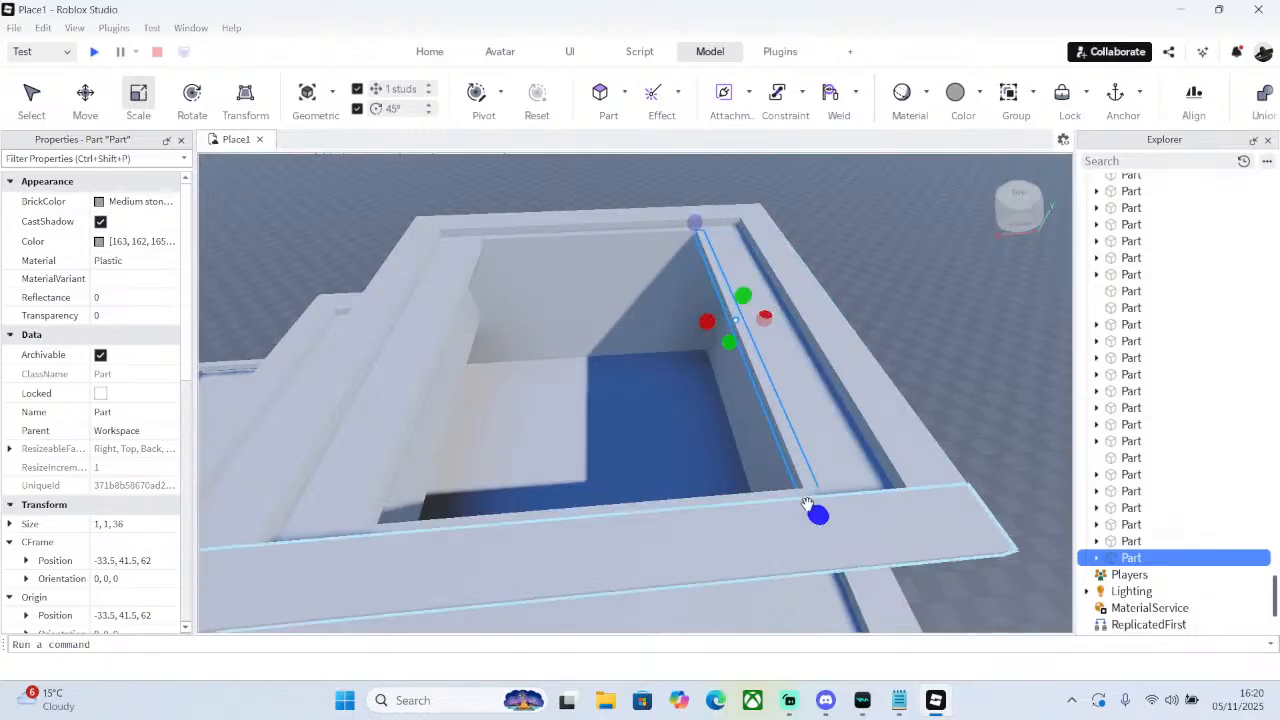
pyautogui.moveTo(820, 514); pyautogui.dragTo(762, 305)
pyautogui.moveTo(713, 204); pyautogui.dragTo(713, 204)
pyautogui.moveTo(673, 278); pyautogui.dragTo(676, 279, button='right')
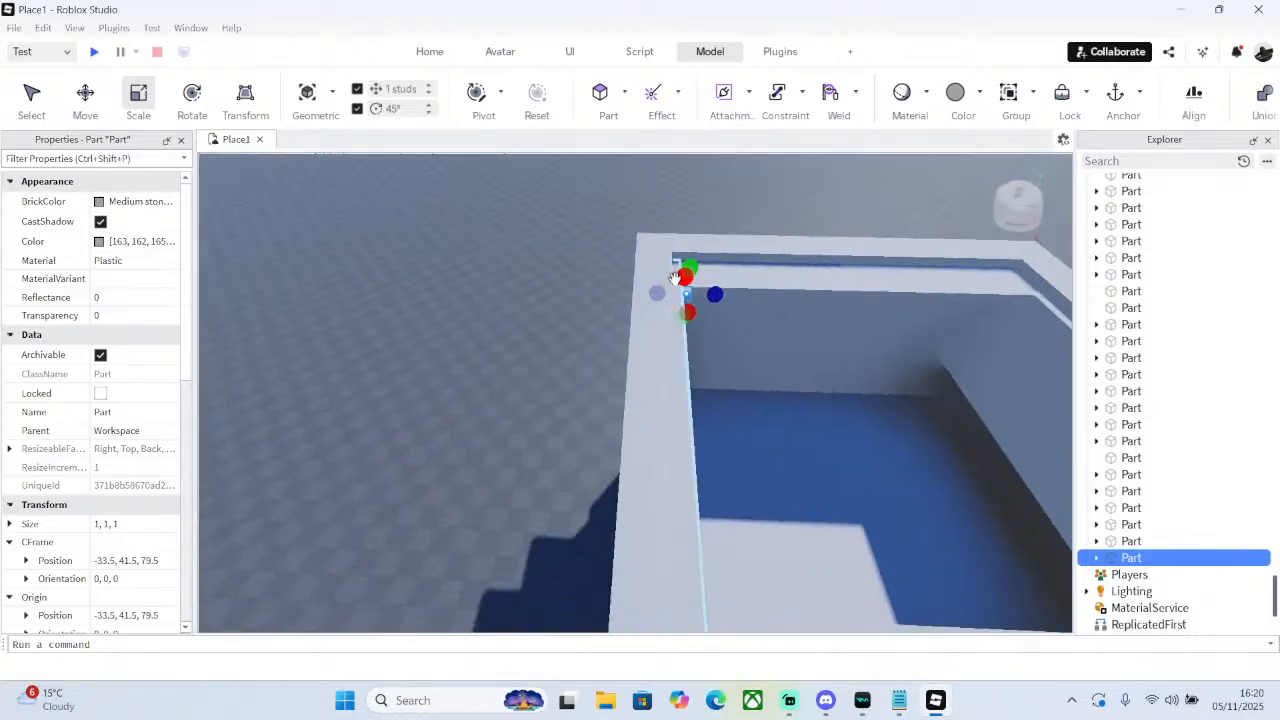
pyautogui.moveTo(720, 299); pyautogui.dragTo(756, 301)
pyautogui.moveTo(756, 301); pyautogui.dragTo(756, 301, button='right')
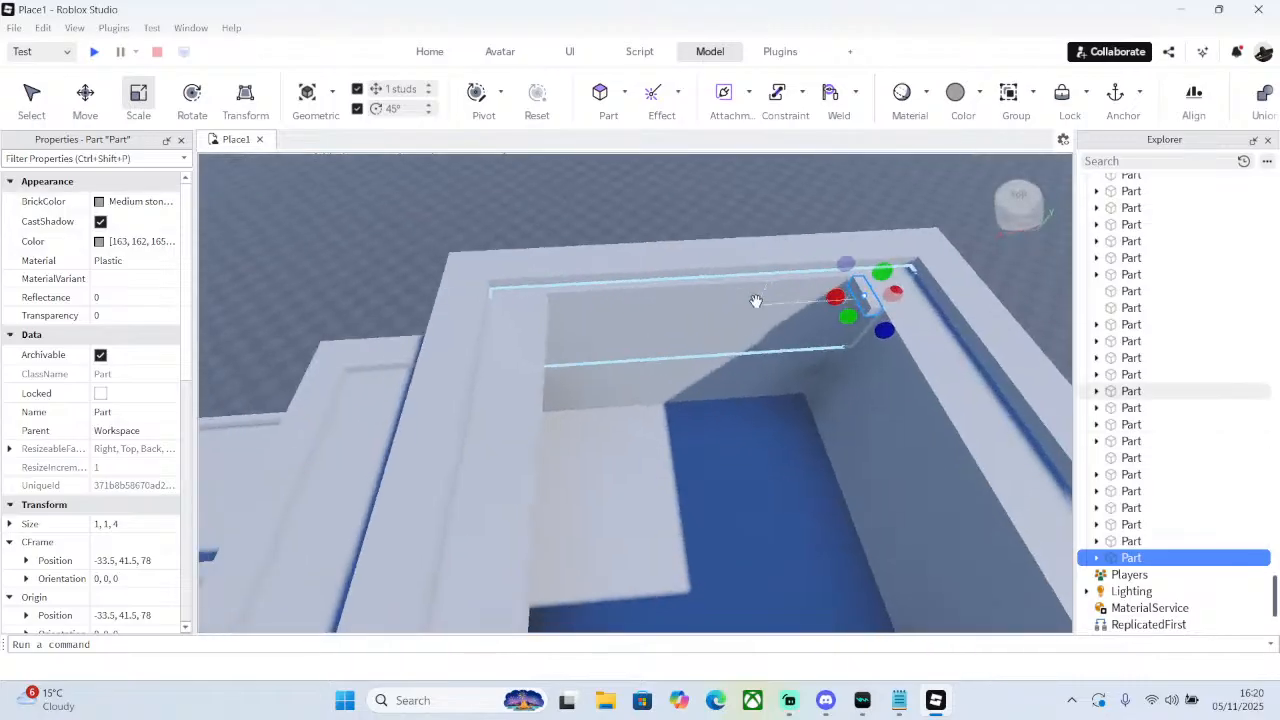
pyautogui.moveTo(845, 298); pyautogui.dragTo(536, 326)
pyautogui.moveTo(536, 326); pyautogui.dragTo(536, 326, button='right')
# - Duplicate the 29 × 1 × 4 stud ledge strip and move the copy across the opening to the facing wall
pyautogui.click(667, 224)
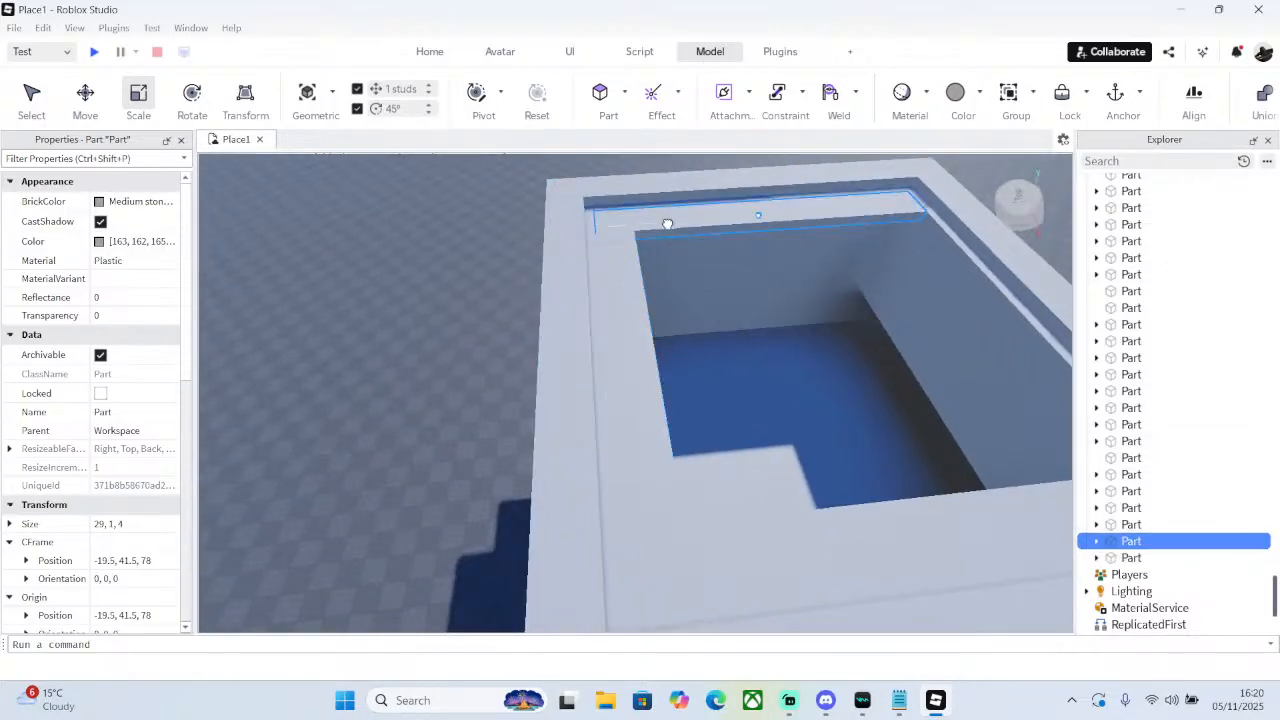
pyautogui.moveTo(757, 243); pyautogui.dragTo(760, 235)
pyautogui.click(626, 310)
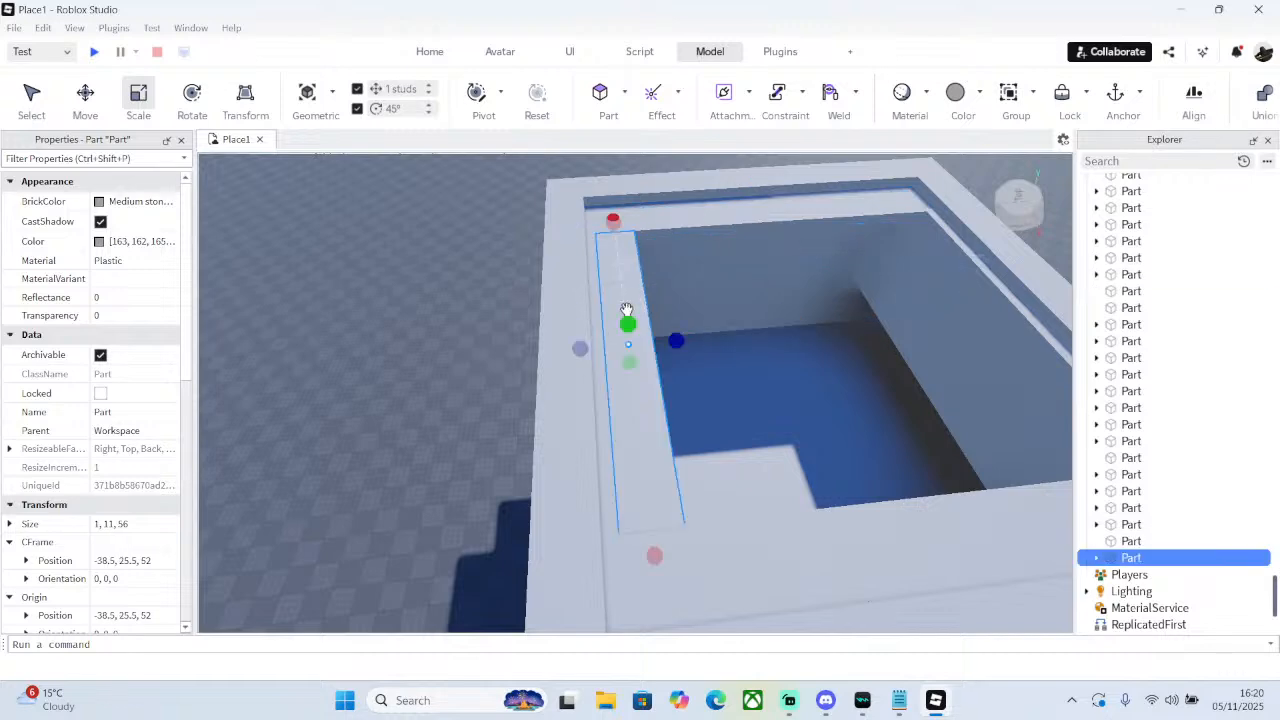
pyautogui.moveTo(627, 323)
pyautogui.mouseDown()
pyautogui.moveTo(626, 343)
pyautogui.moveTo(627, 323)
pyautogui.mouseUp()
pyautogui.moveTo(627, 323); pyautogui.dragTo(670, 336, button='right')
pyautogui.rightClick(437, 307)
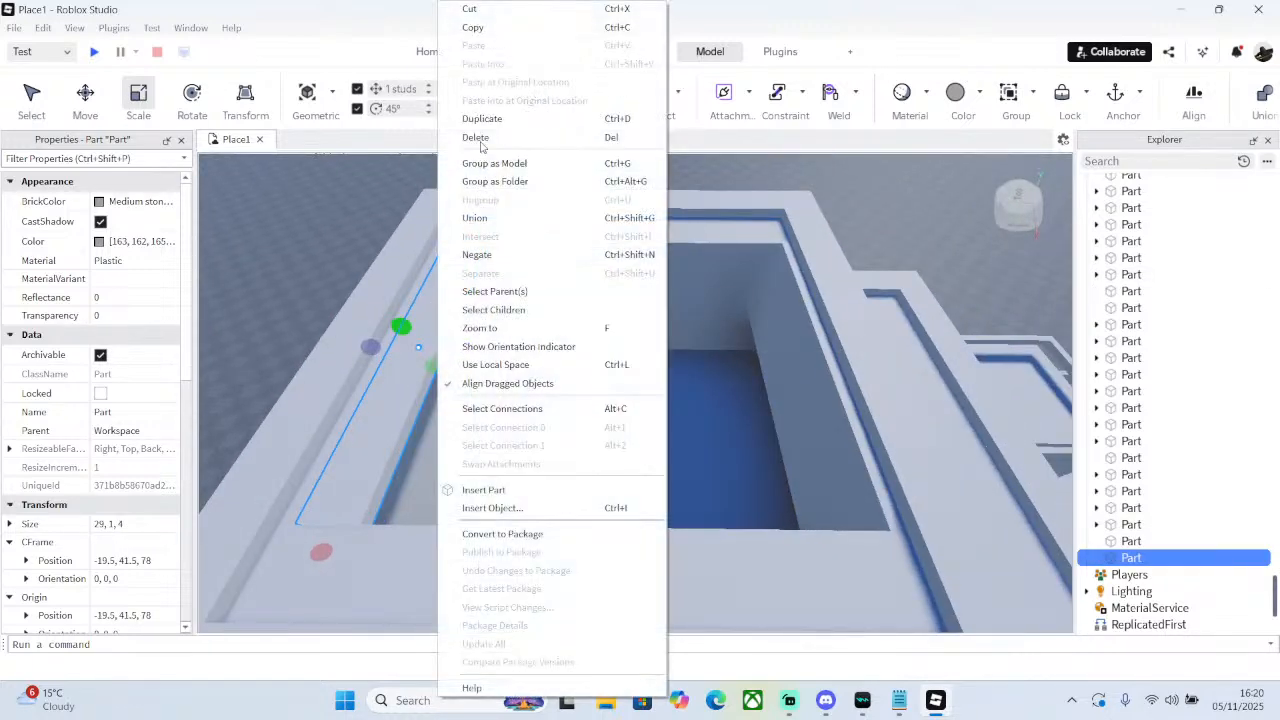
pyautogui.click(470, 120)
pyautogui.moveTo(472, 347); pyautogui.dragTo(882, 348)
# - Widen both 29-stud ledge strips to 5 studs and shorten each by one stud at both ends
pyautogui.moveTo(747, 350); pyautogui.dragTo(735, 350)
pyautogui.click(446, 286)
pyautogui.moveTo(477, 349); pyautogui.dragTo(466, 346)
pyautogui.moveTo(476, 231); pyautogui.dragTo(473, 238)
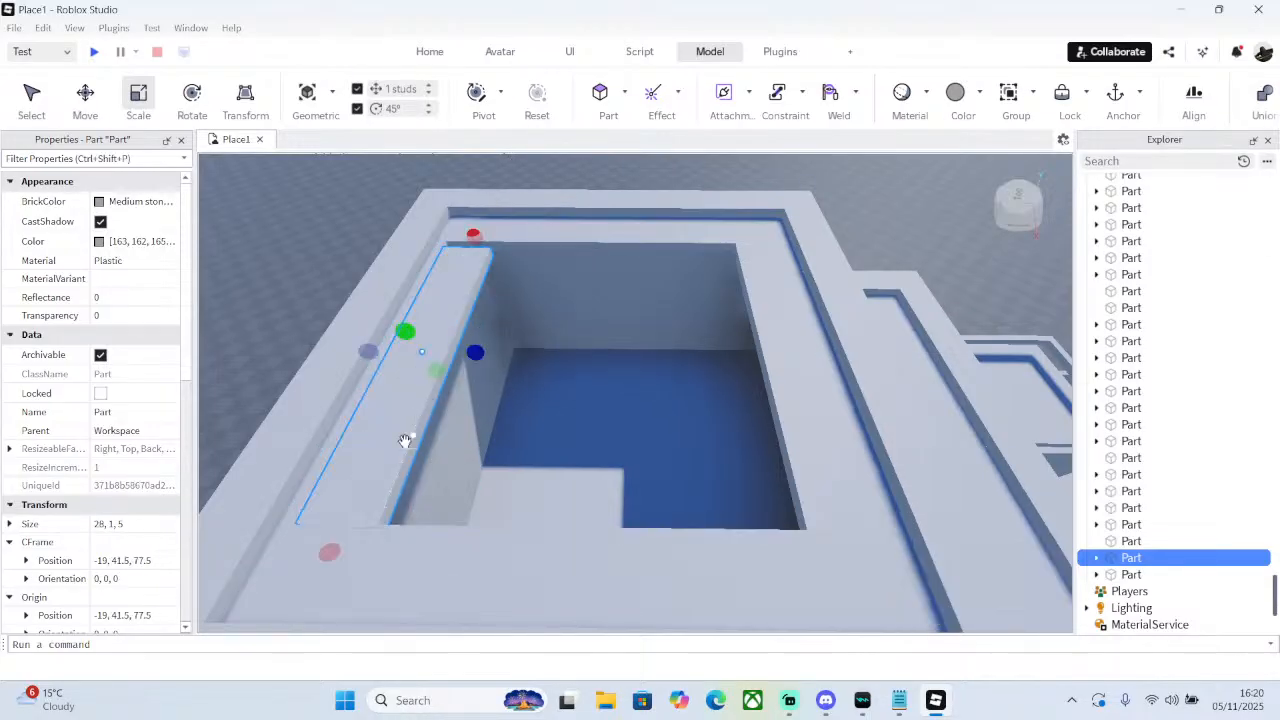
pyautogui.moveTo(333, 556); pyautogui.dragTo(336, 531)
pyautogui.click(774, 343)
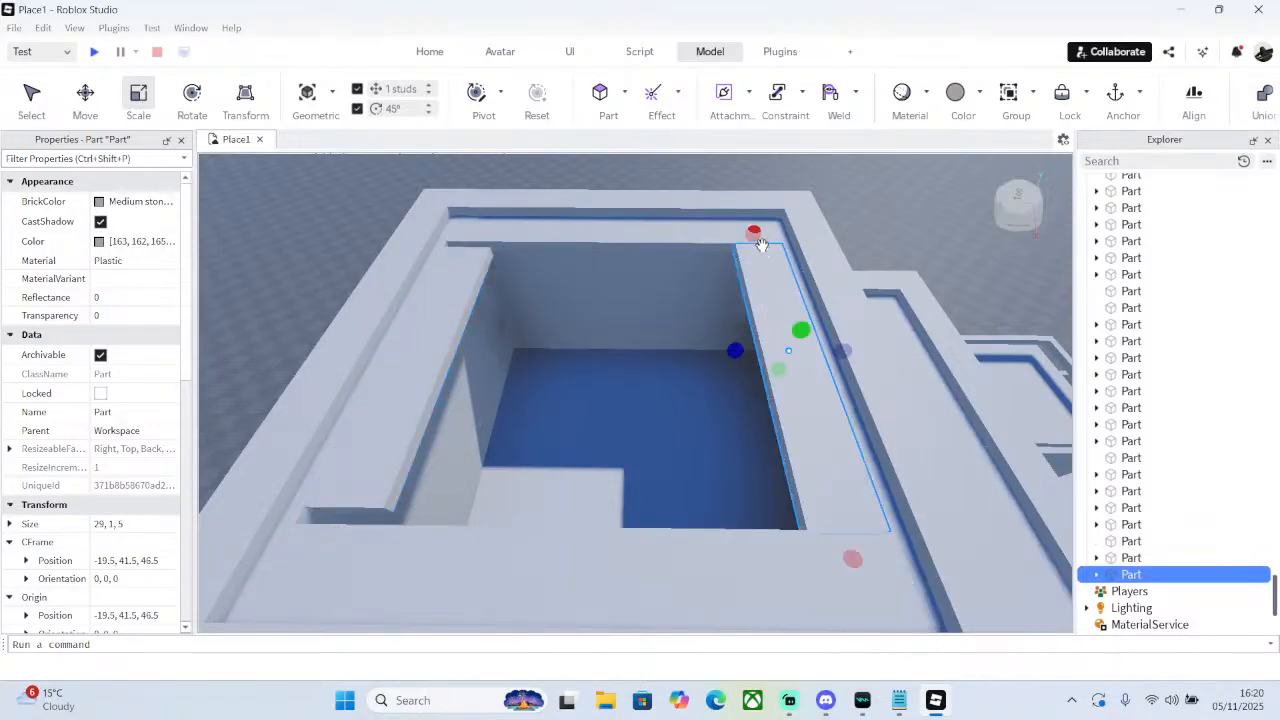
pyautogui.moveTo(760, 240); pyautogui.dragTo(756, 240)
pyautogui.moveTo(845, 551); pyautogui.dragTo(844, 535)
# - Widen both 36-stud ledge strips to 5 studs toward the opening so they meet the shortened strips
pyautogui.click(686, 543)
pyautogui.moveTo(587, 552); pyautogui.dragTo(592, 352)
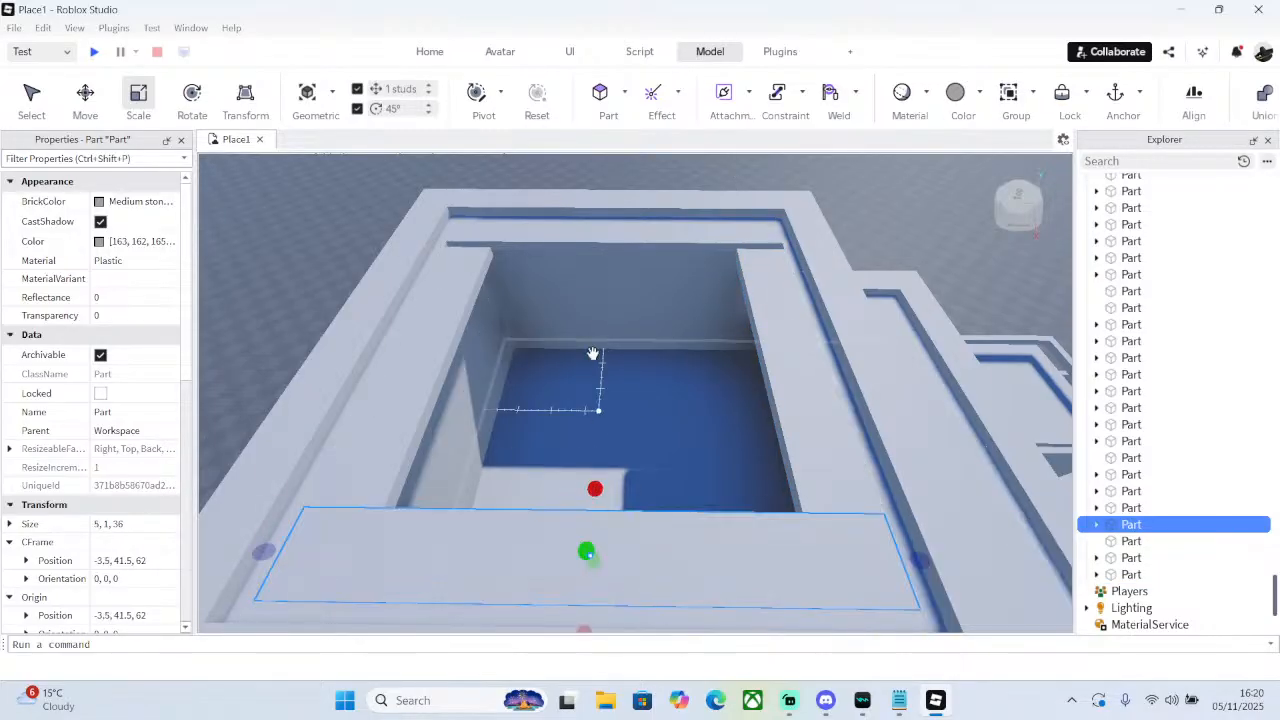
pyautogui.click(588, 245)
pyautogui.moveTo(608, 259); pyautogui.dragTo(613, 265)
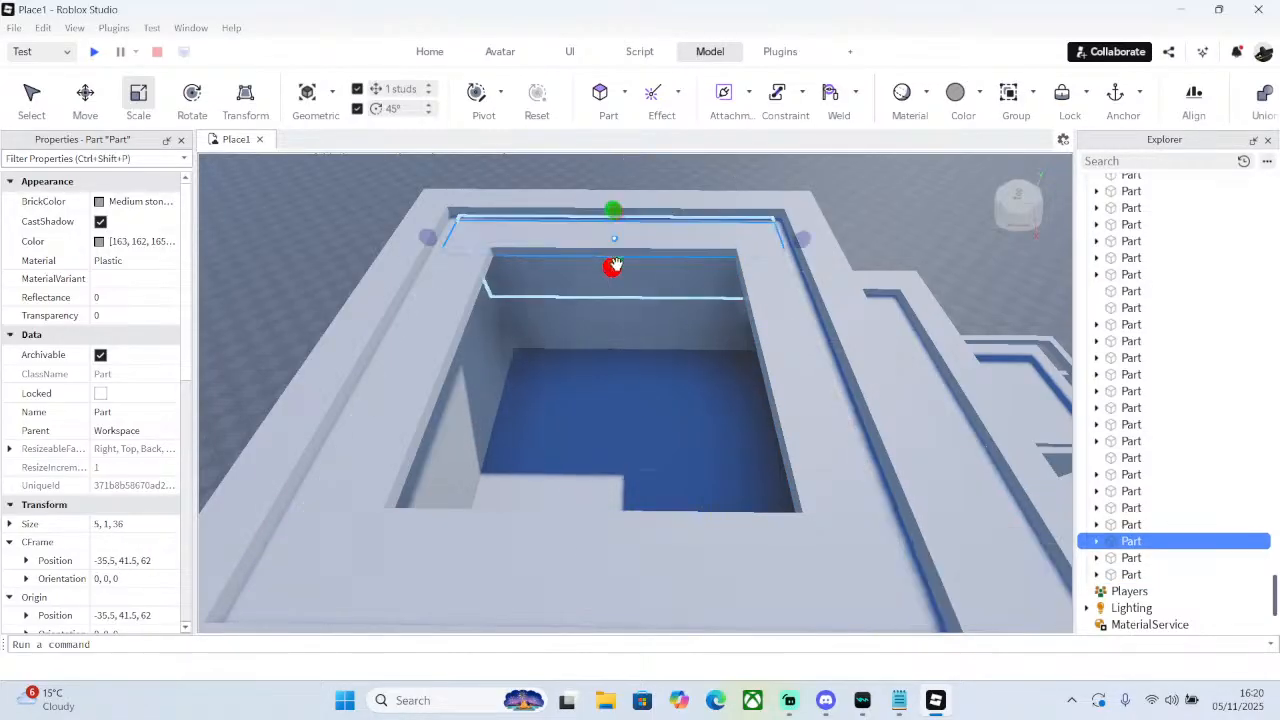
# - Insert a new part and position it on top of the ledge beside the room's opening
pyautogui.moveTo(449, 443); pyautogui.dragTo(610, 145, button='right')
pyautogui.click(608, 100)
pyautogui.moveTo(629, 266); pyautogui.dragTo(736, 328)
pyautogui.moveTo(736, 328); pyautogui.dragTo(640, 302, button='right')
pyautogui.moveTo(640, 302); pyautogui.dragTo(644, 315)
pyautogui.moveTo(644, 315); pyautogui.dragTo(644, 315, button='right')
# - Resize the new part into a 29 × 11 × 1 stud wall standing along the opening's edge
pyautogui.moveTo(500, 301); pyautogui.dragTo(495, 301)
pyautogui.moveTo(416, 317); pyautogui.dragTo(405, 317)
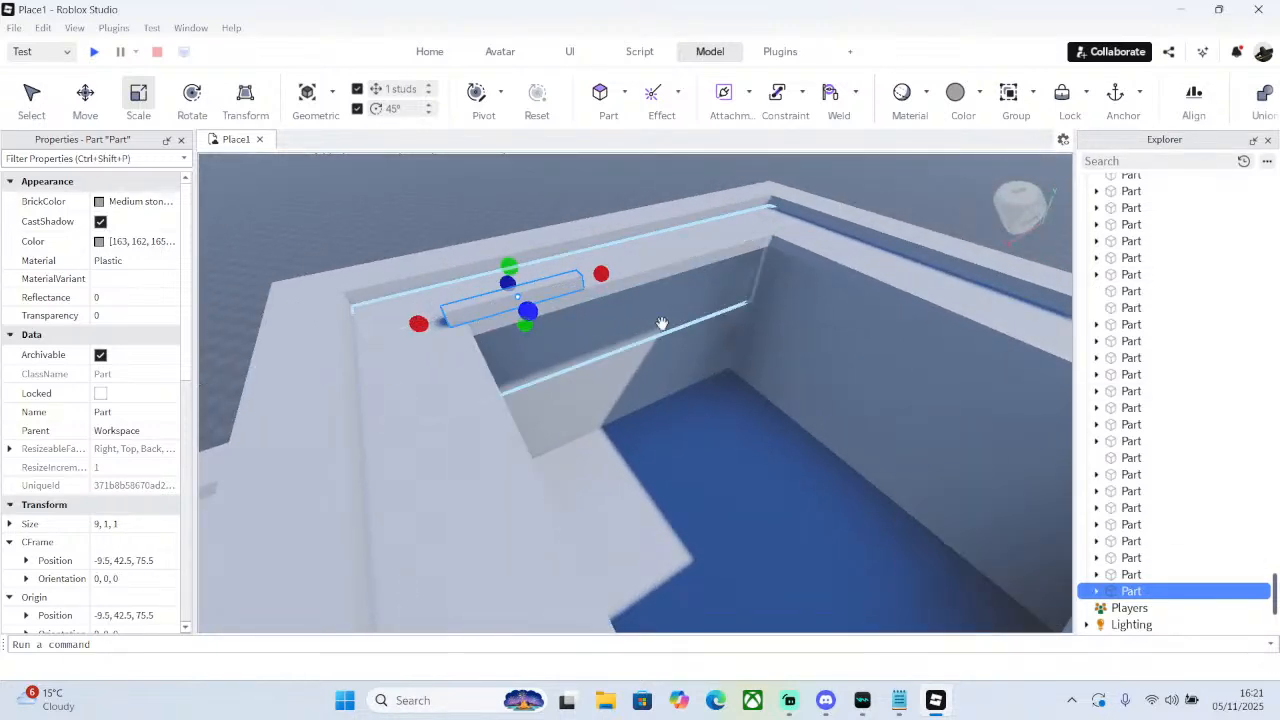
pyautogui.moveTo(663, 320); pyautogui.dragTo(677, 322, button='right')
pyautogui.moveTo(534, 311); pyautogui.dragTo(763, 323)
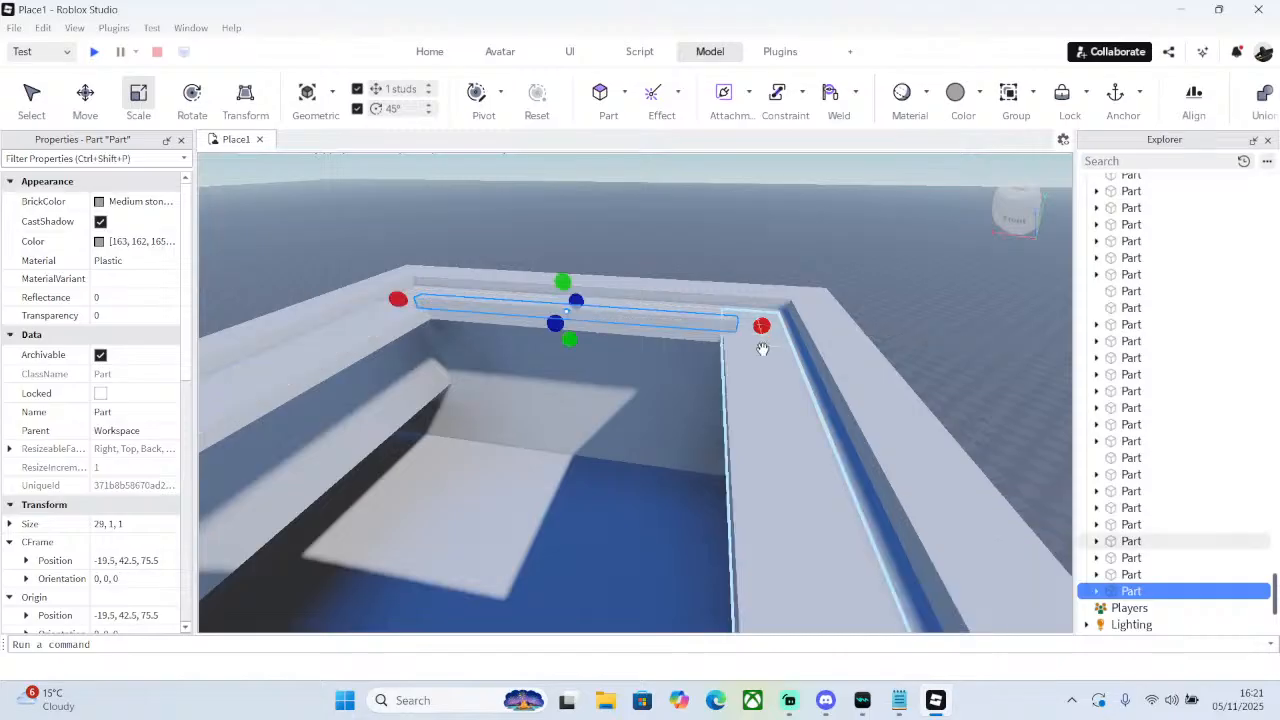
pyautogui.moveTo(763, 323); pyautogui.dragTo(697, 384, button='right')
pyautogui.moveTo(697, 386); pyautogui.dragTo(703, 268)
# - Duplicate the 29 × 11 × 1 stud wall and move the copy 27 studs to the opposite edge of the opening
pyautogui.rightClick(743, 331)
pyautogui.click(790, 119)
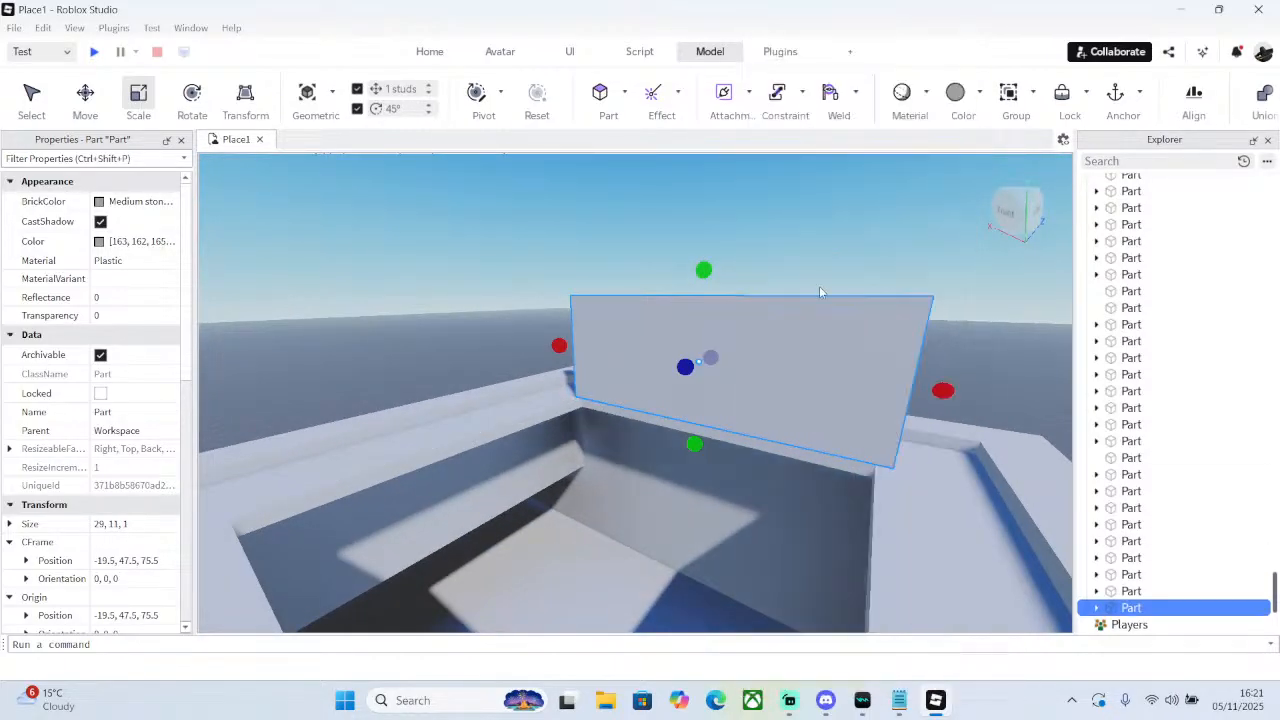
pyautogui.moveTo(819, 286); pyautogui.dragTo(820, 301, button='right')
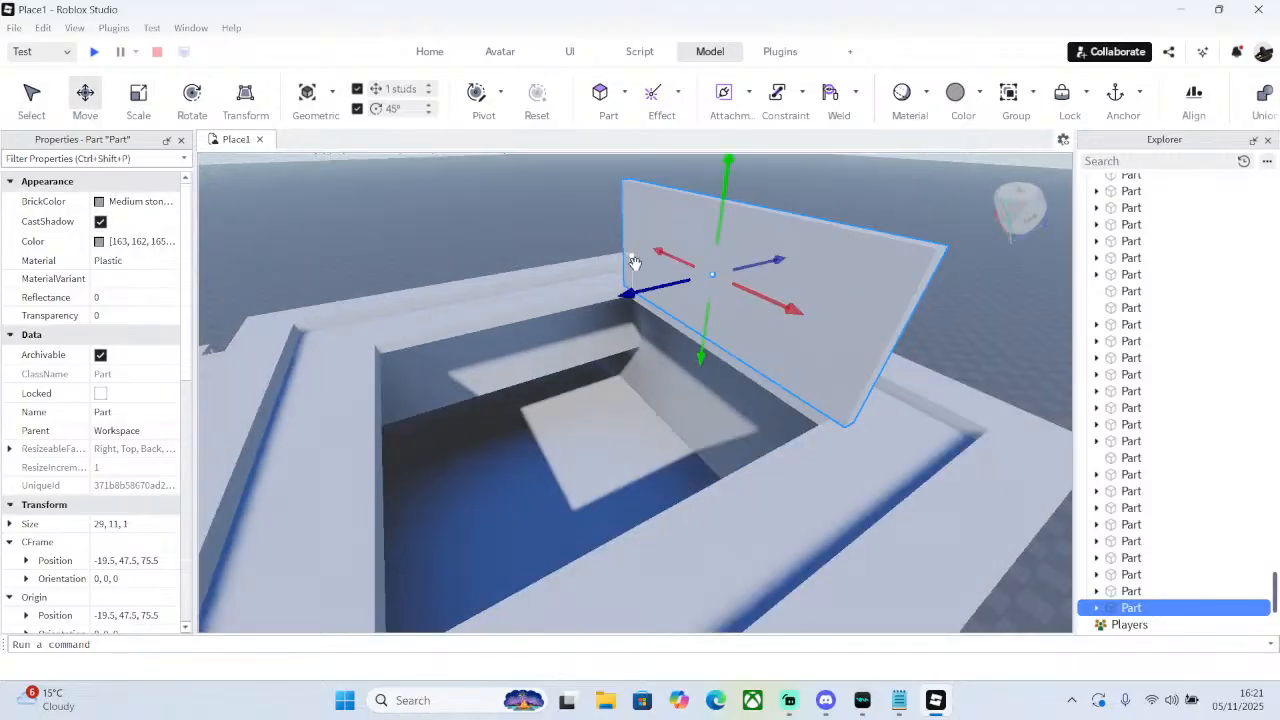
pyautogui.moveTo(655, 289); pyautogui.dragTo(208, 412)
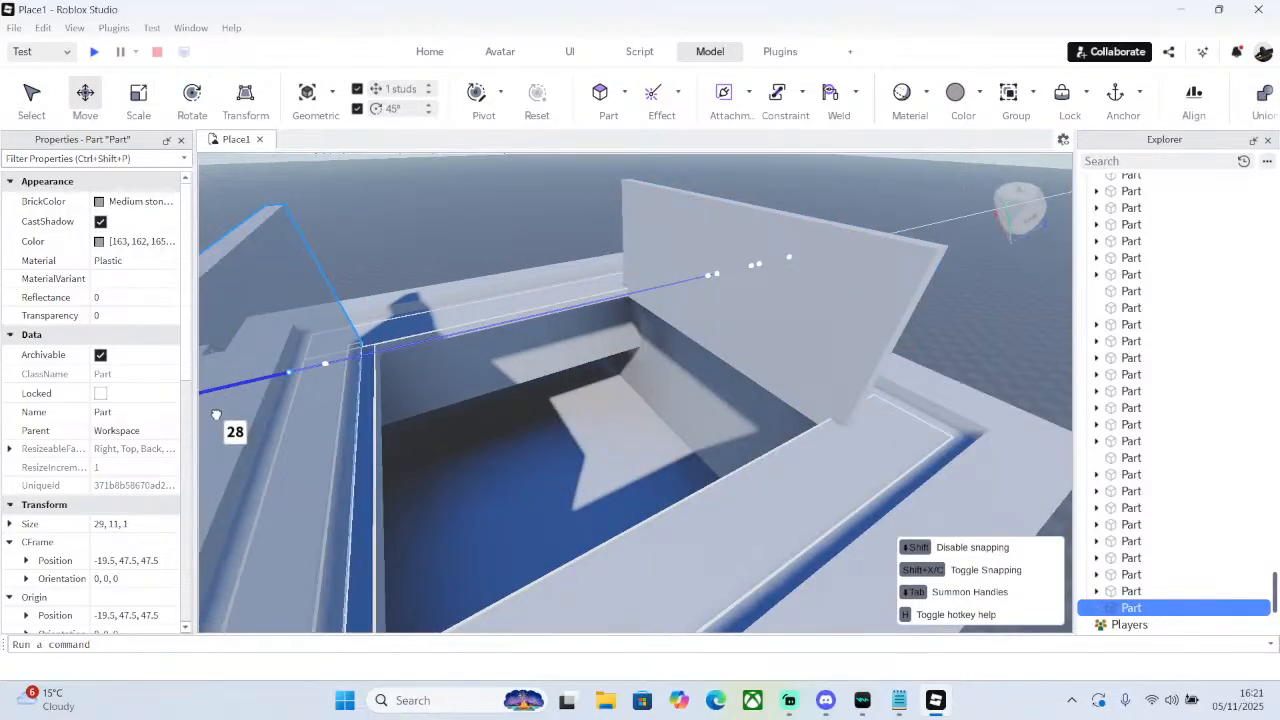
pyautogui.moveTo(216, 415); pyautogui.dragTo(286, 400, button='right')
pyautogui.moveTo(655, 269); pyautogui.dragTo(670, 265)
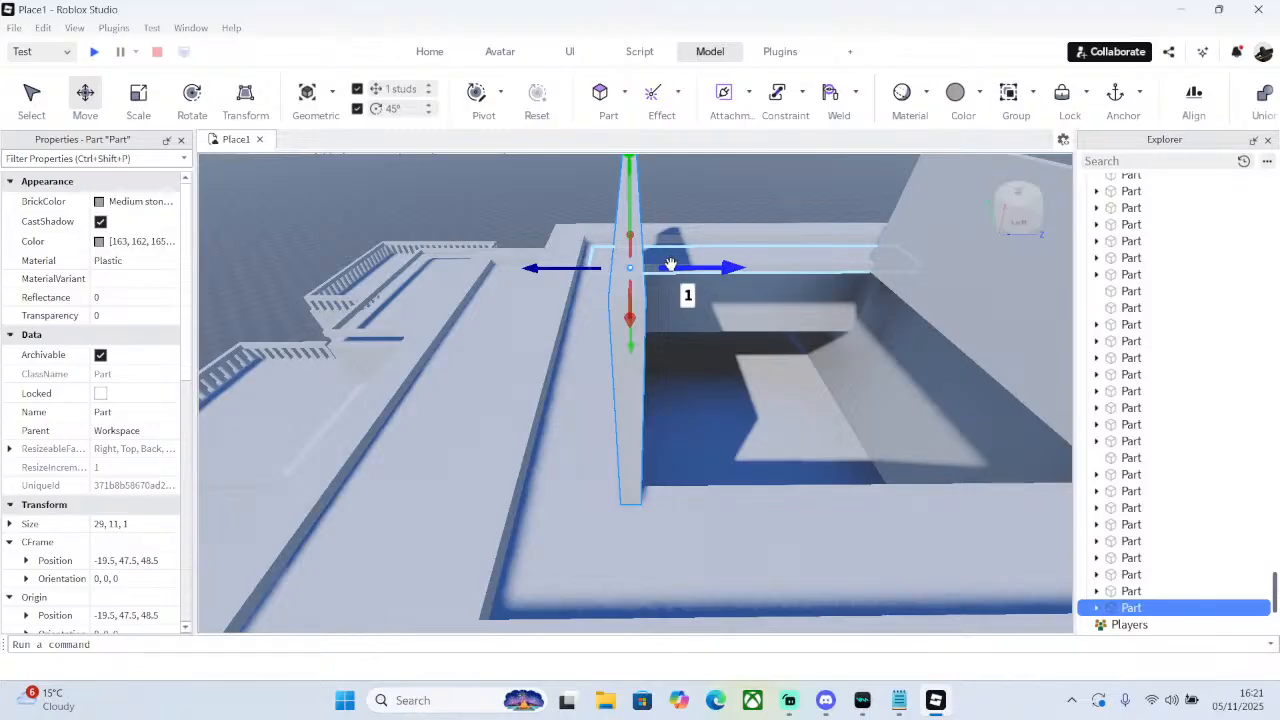
pyautogui.moveTo(676, 261); pyautogui.dragTo(684, 226, button='right')
# - Duplicate the moved wall and resize the copy into a 1 × 11 × 26 stud wall joining the two facing walls
pyautogui.rightClick(620, 140)
pyautogui.click(670, 144)
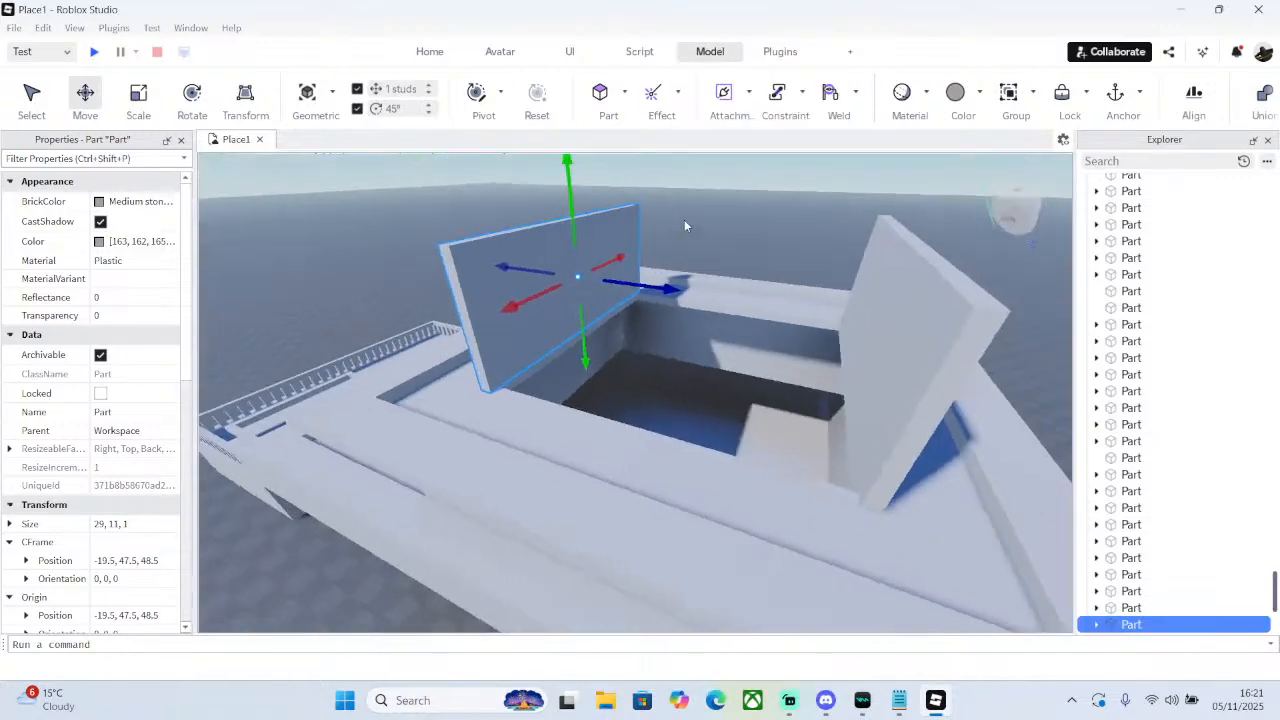
pyautogui.moveTo(656, 283); pyautogui.dragTo(378, 208)
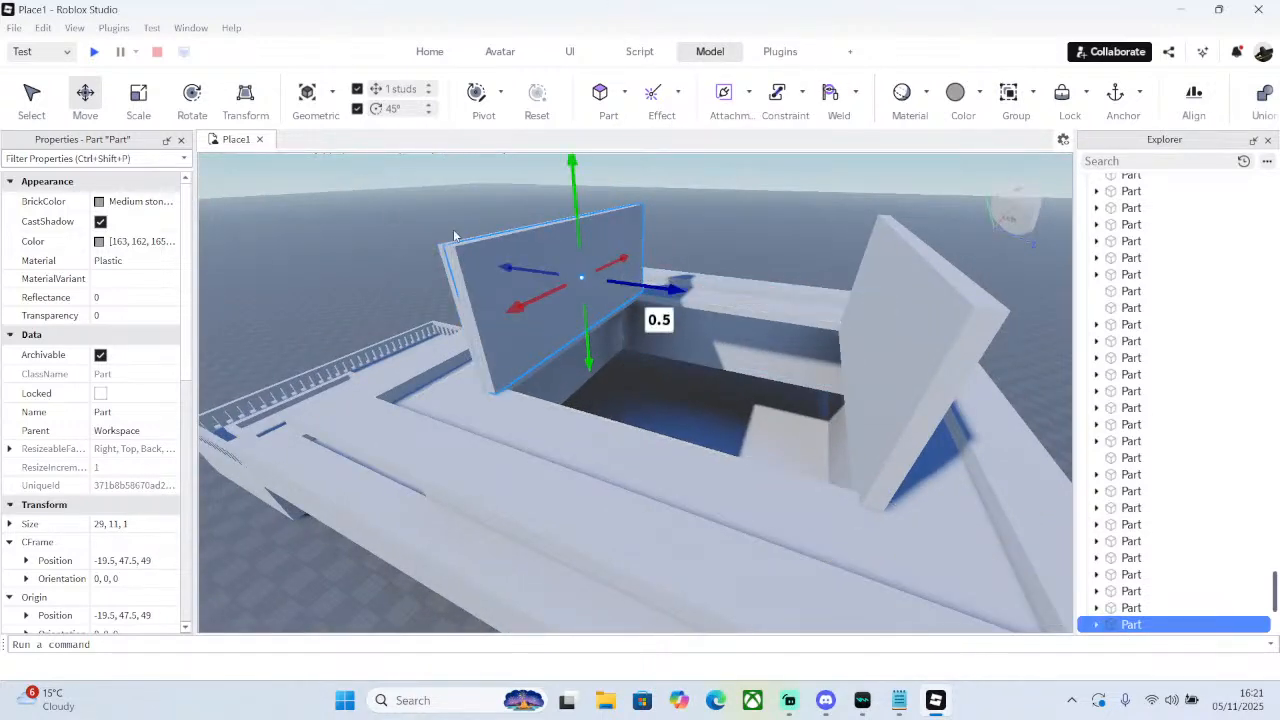
pyautogui.moveTo(651, 283); pyautogui.dragTo(910, 432)
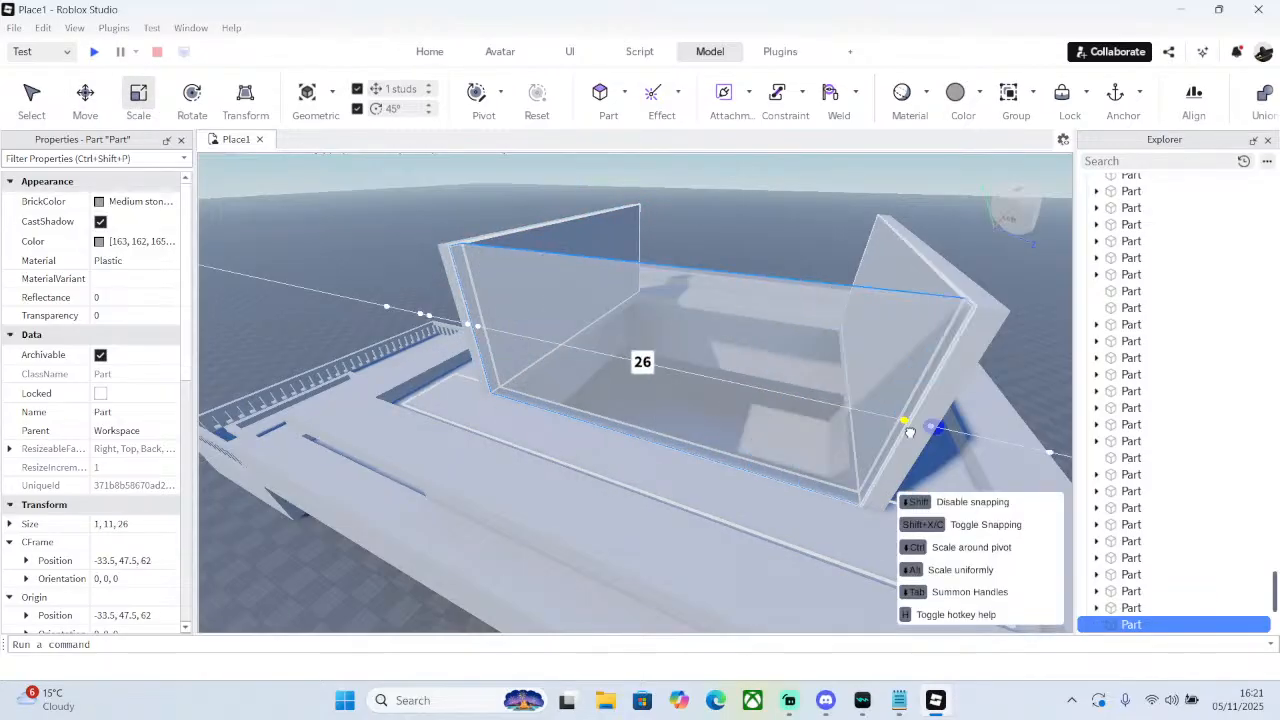
pyautogui.moveTo(910, 432); pyautogui.dragTo(914, 434, button='right')
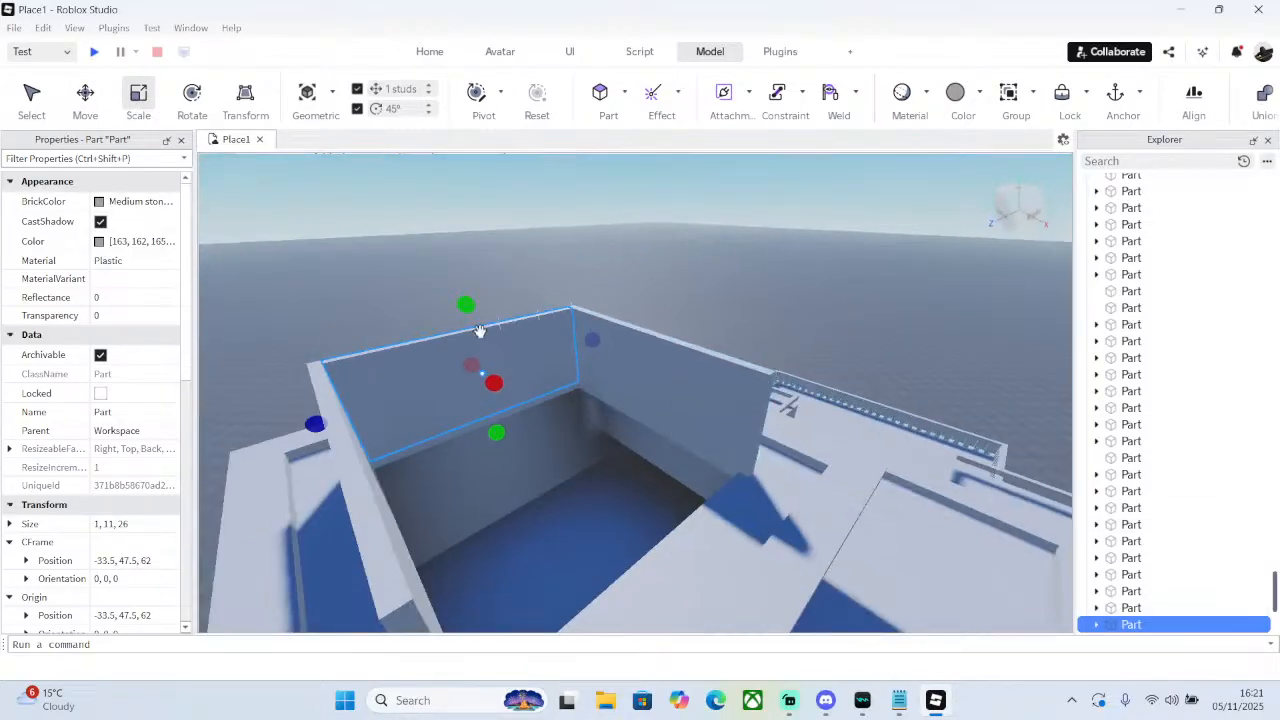
# - Duplicate the 1 × 11 × 26 stud wall and move the copy to the remaining open side of the new storey
pyautogui.rightClick(480, 330)
pyautogui.click(534, 119)
pyautogui.moveTo(510, 297); pyautogui.dragTo(367, 321, button='right')
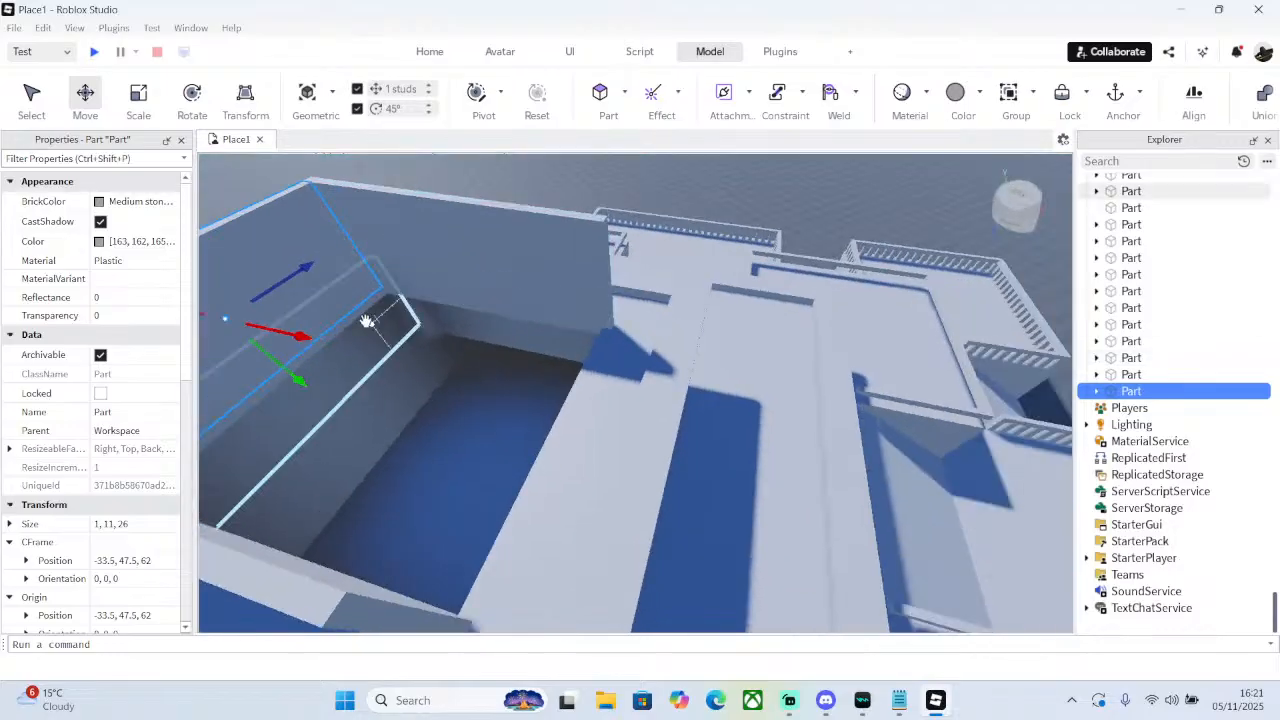
pyautogui.moveTo(304, 328); pyautogui.dragTo(640, 392)
pyautogui.moveTo(640, 392); pyautogui.dragTo(755, 206, button='right')
# - Duplicate the 4 × 1 × 38 rim strip beside the new walls and move the copy 5 studs inward and 11 studs up
pyautogui.scroll(-3, 720, 226)
pyautogui.press('e')
pyautogui.press('w')
pyautogui.click(745, 223)
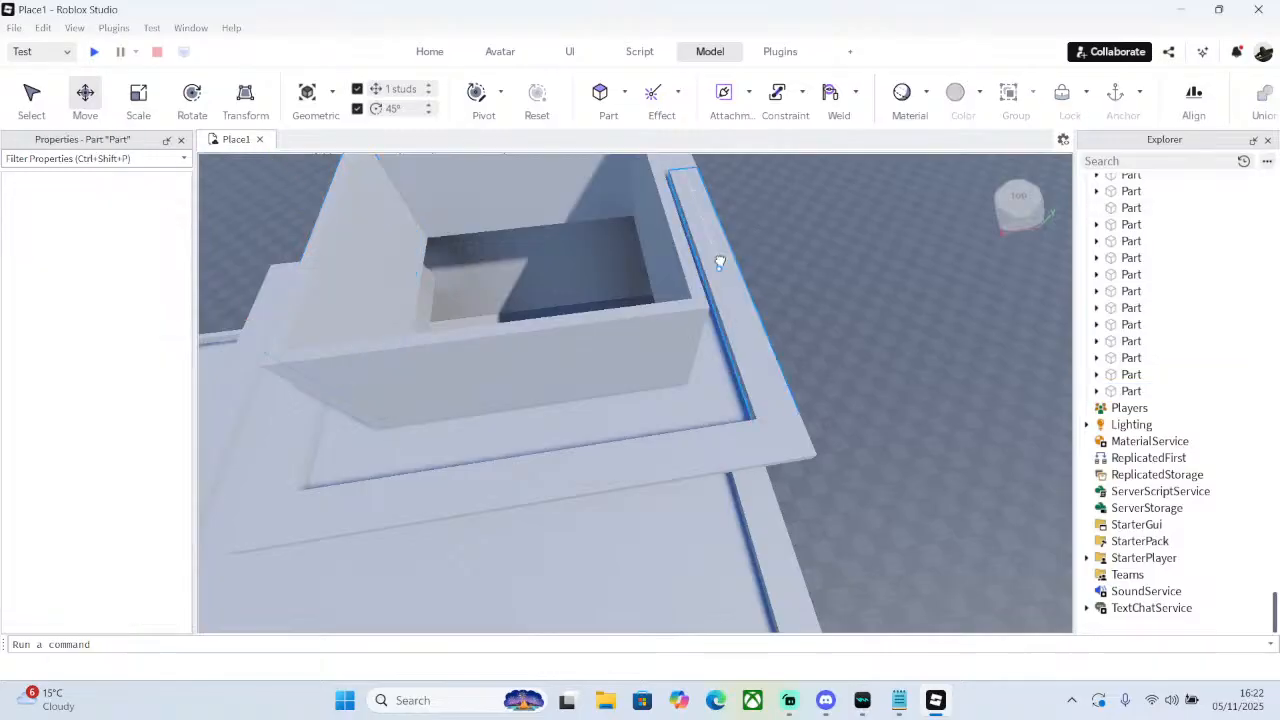
pyautogui.rightClick(719, 262)
pyautogui.click(778, 121)
pyautogui.scroll(-5, 810, 188)
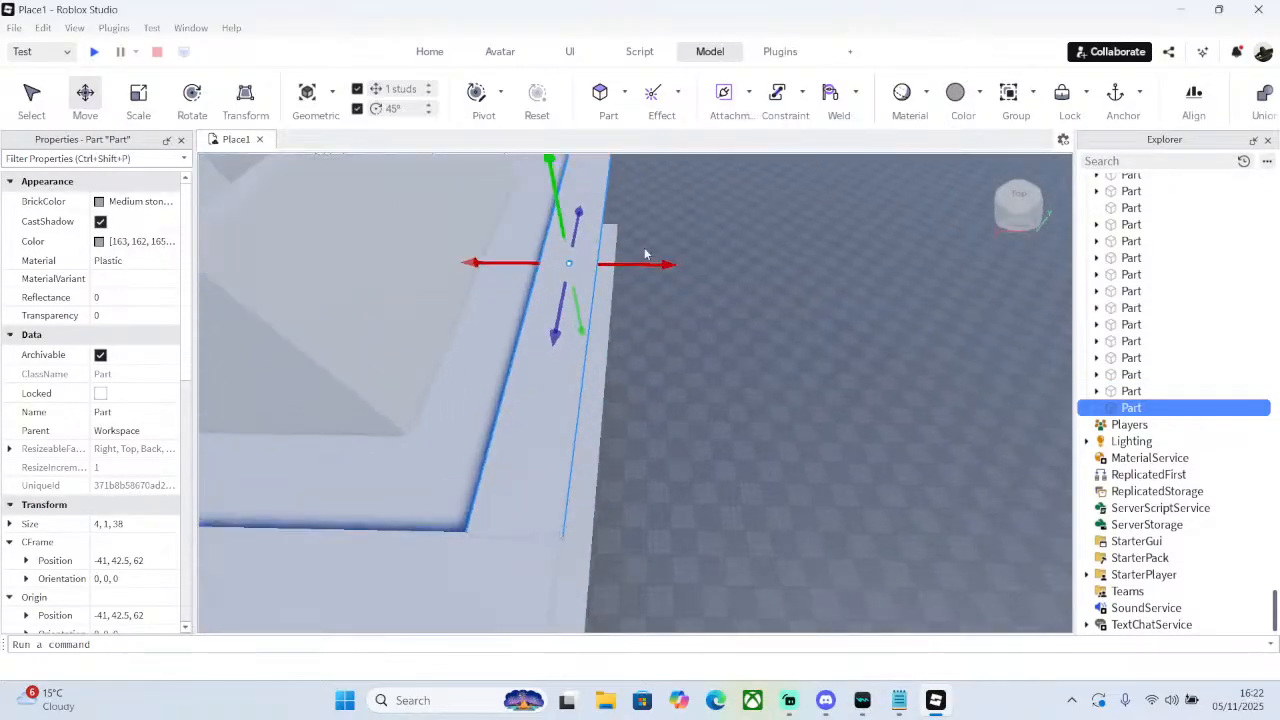
pyautogui.moveTo(651, 257); pyautogui.dragTo(581, 258)
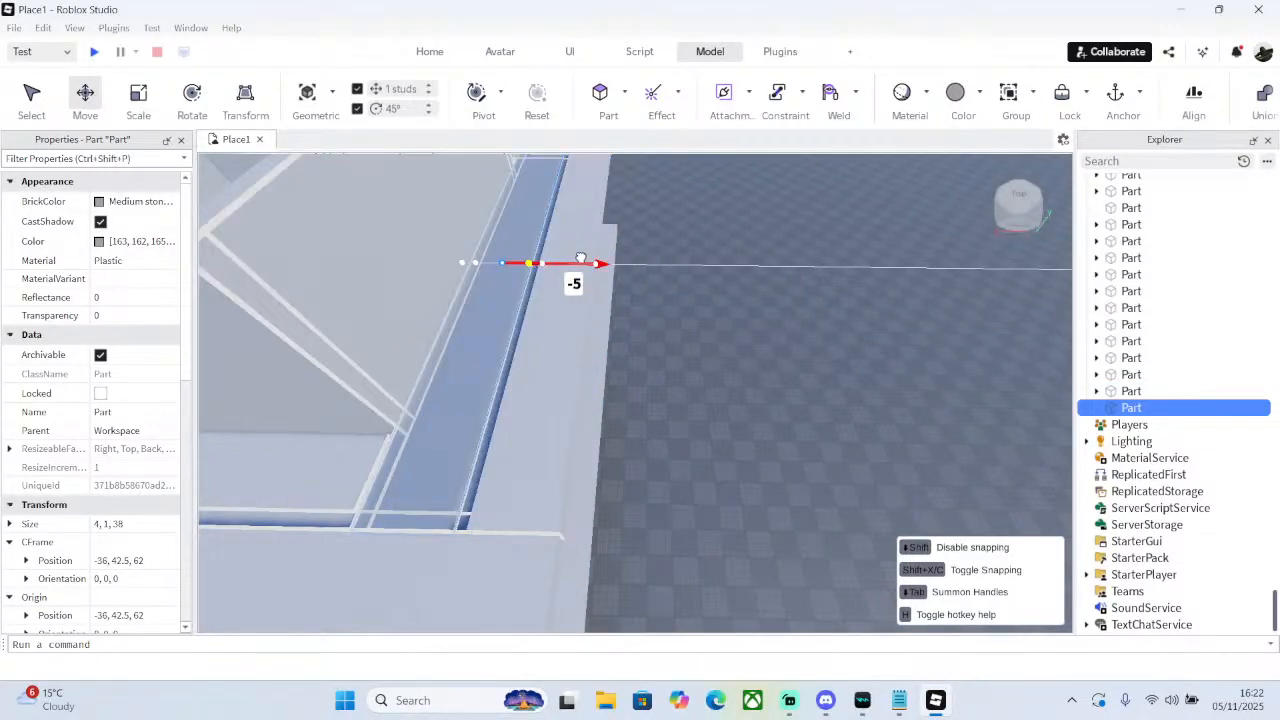
pyautogui.moveTo(685, 295); pyautogui.dragTo(685, 295, button='right')
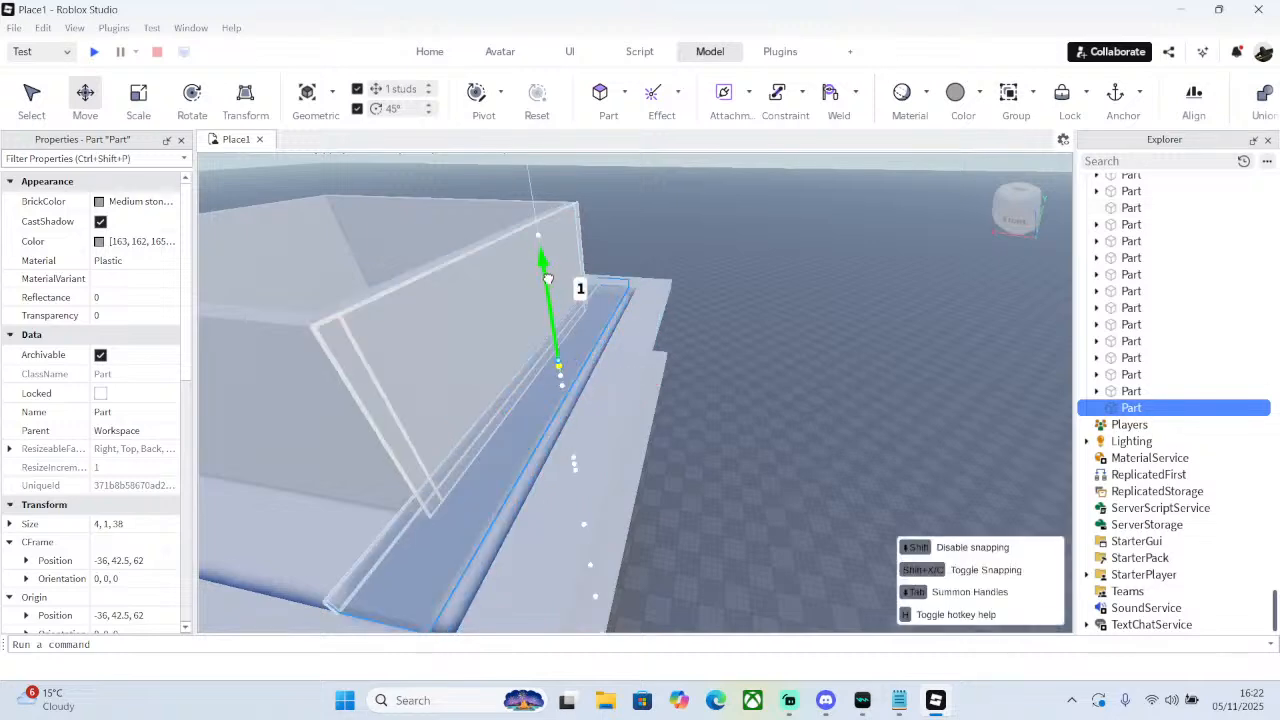
pyautogui.moveTo(547, 280); pyautogui.dragTo(545, 175)
pyautogui.moveTo(566, 213); pyautogui.dragTo(555, 258, button='right')
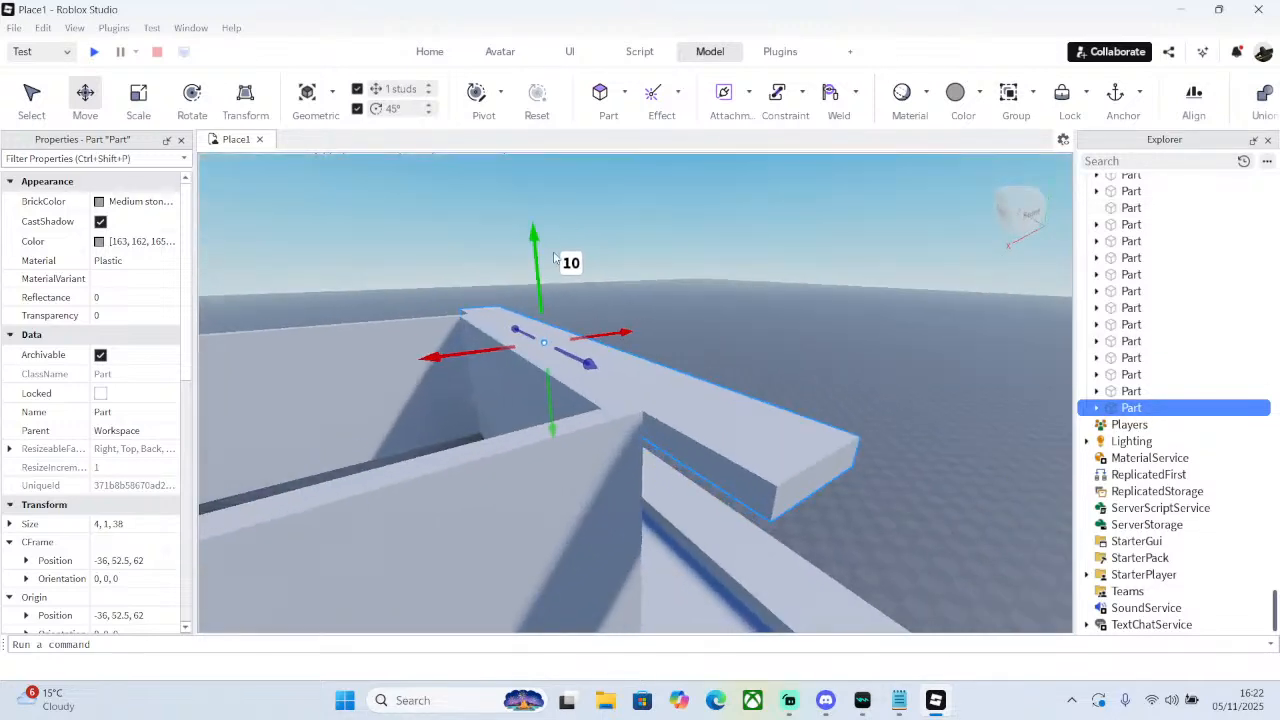
pyautogui.moveTo(538, 252); pyautogui.dragTo(538, 242)
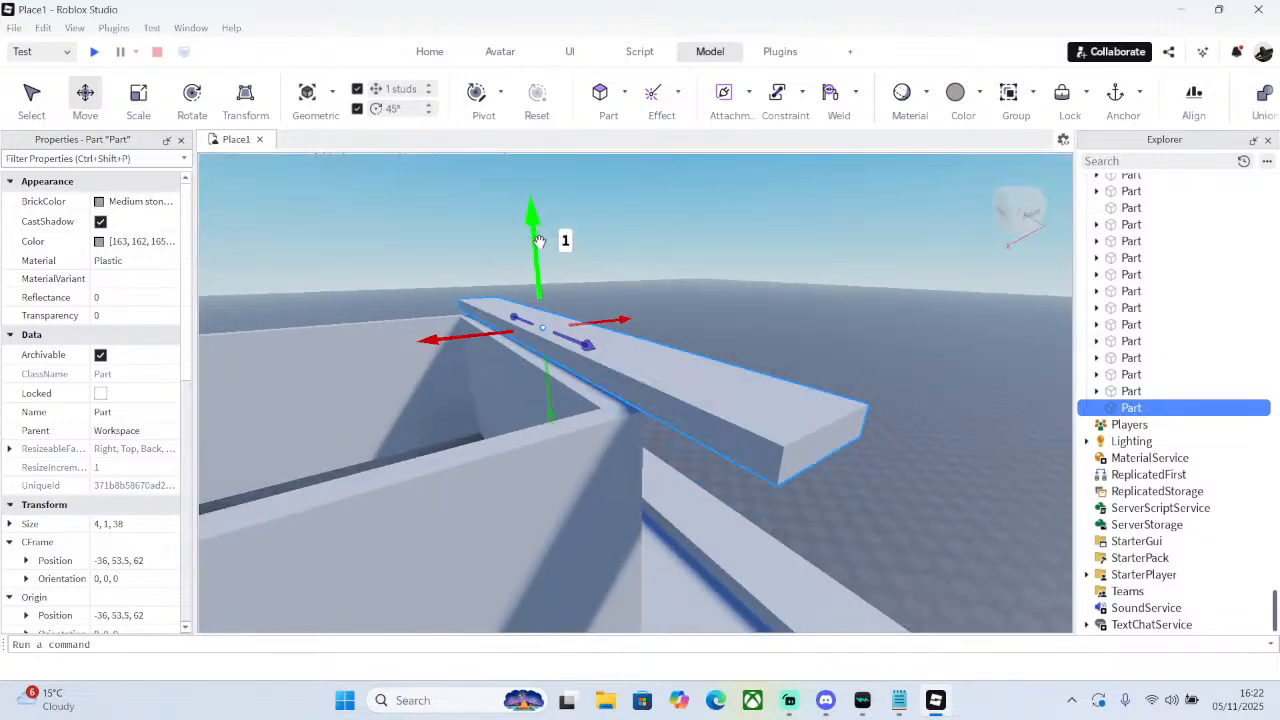
# - Shorten the raised strip from both ends to 4 × 1 × 36 studs so it overhangs the walls evenly
pyautogui.click(139, 100)
pyautogui.moveTo(720, 393); pyautogui.dragTo(717, 383, button='right')
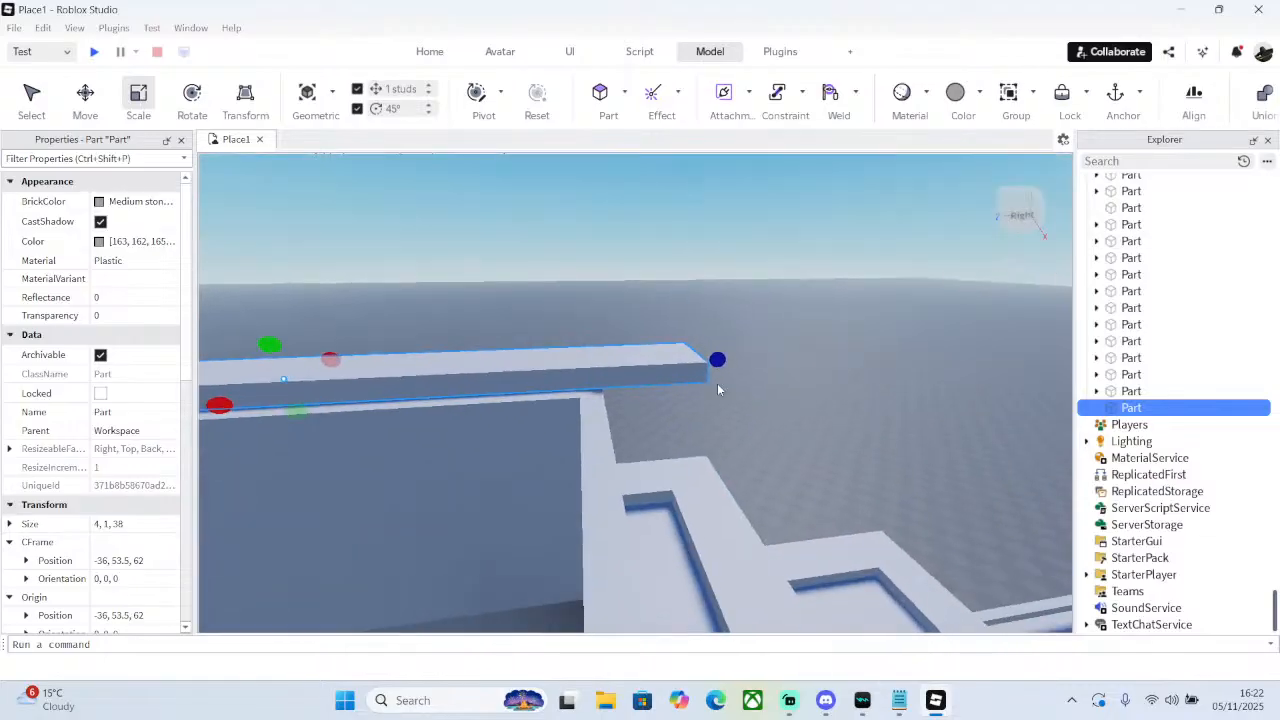
pyautogui.moveTo(717, 383); pyautogui.dragTo(683, 357)
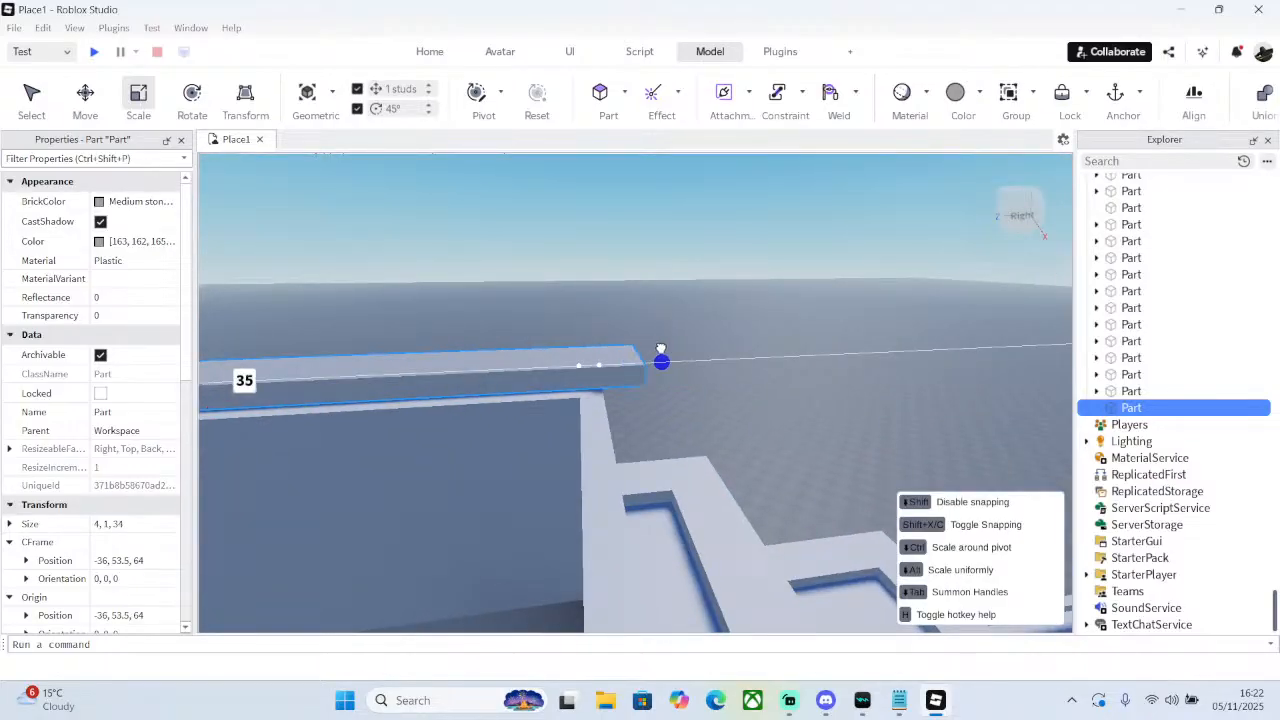
pyautogui.moveTo(689, 342); pyautogui.dragTo(689, 342)
pyautogui.moveTo(689, 342); pyautogui.dragTo(698, 338, button='right')
pyautogui.moveTo(563, 351); pyautogui.dragTo(577, 354)
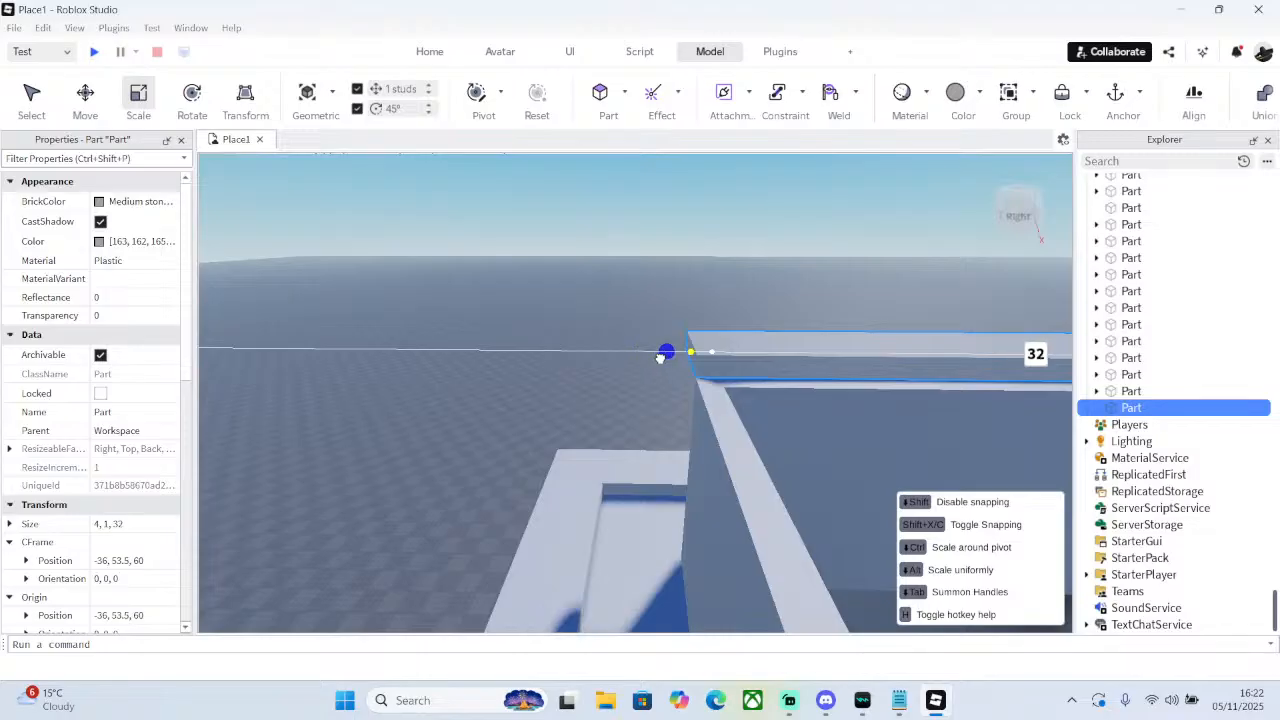
pyautogui.moveTo(596, 350); pyautogui.dragTo(600, 350)
# - Duplicate the 4 × 1 × 36 strip and move the copy 33 studs to the opposite wall's top
pyautogui.moveTo(600, 350); pyautogui.dragTo(612, 254, button='right')
pyautogui.rightClick(612, 254)
pyautogui.click(638, 122)
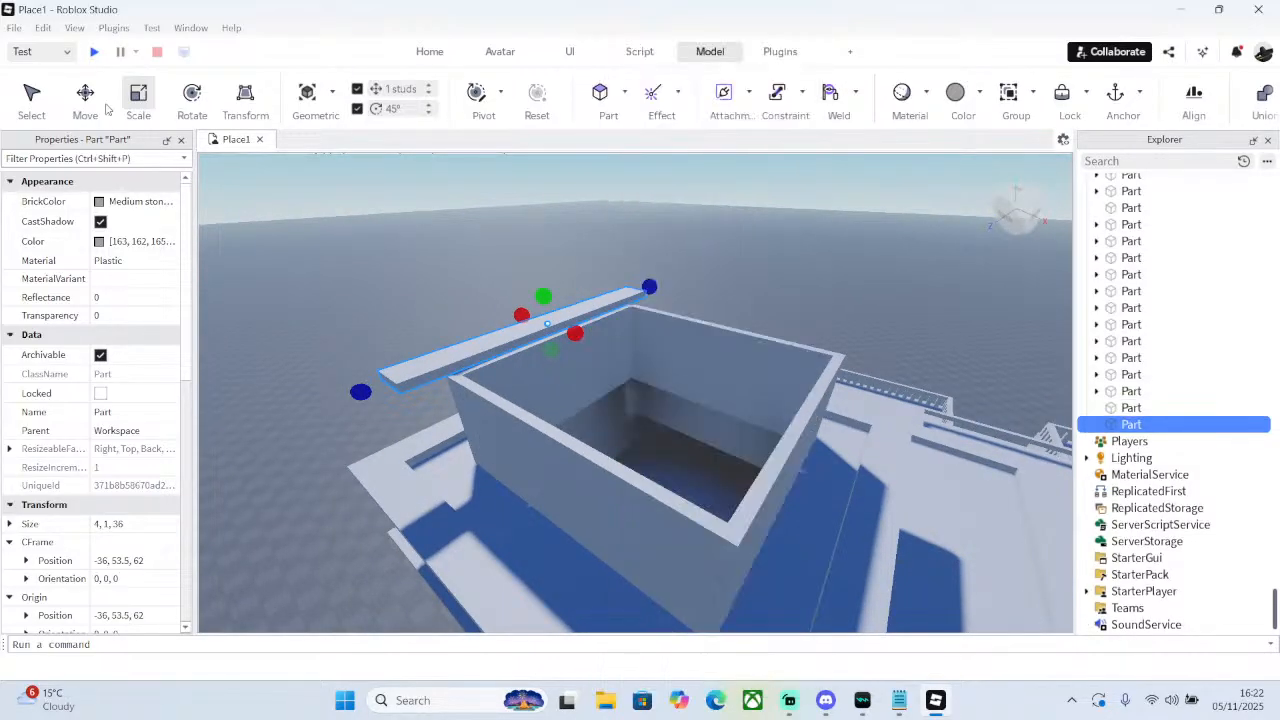
pyautogui.click(105, 105)
pyautogui.moveTo(645, 346); pyautogui.dragTo(908, 497)
pyautogui.moveTo(908, 497); pyautogui.dragTo(780, 363, button='right')
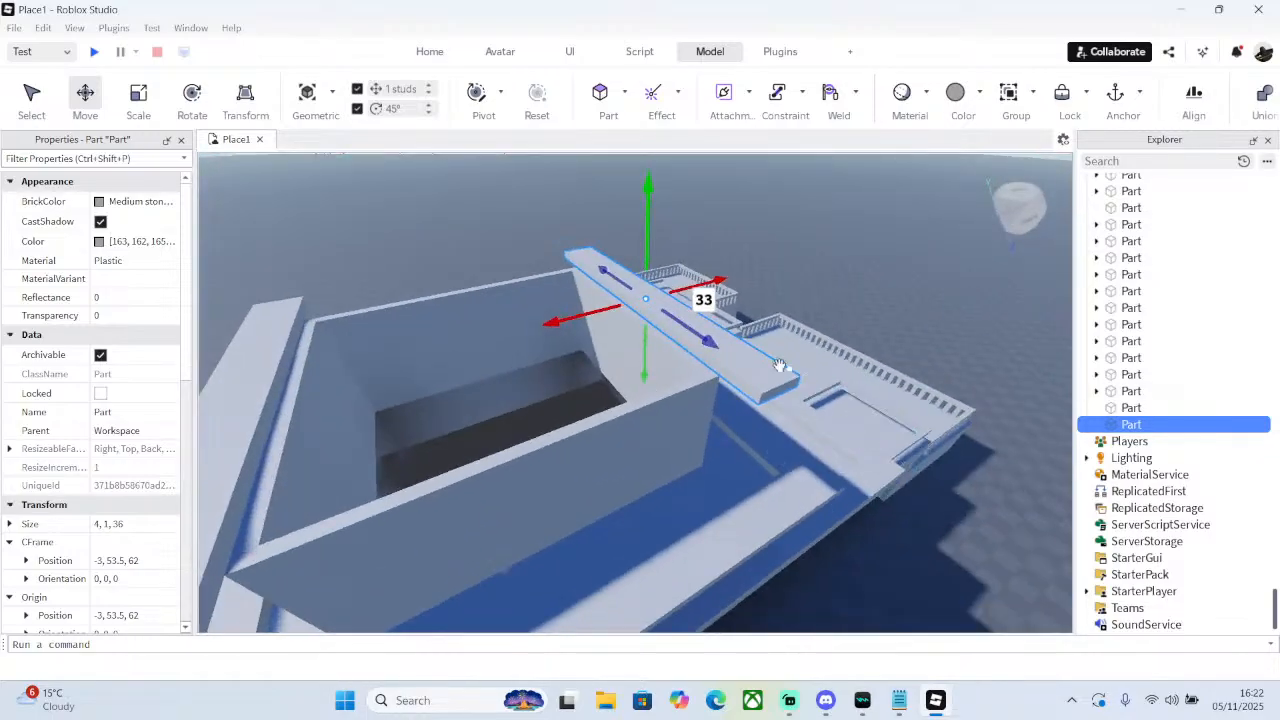
# - Duplicate the moved strip and resize the copy into a 29 × 1 × 4 strip joining the two long rim strips
pyautogui.rightClick(690, 339)
pyautogui.click(733, 120)
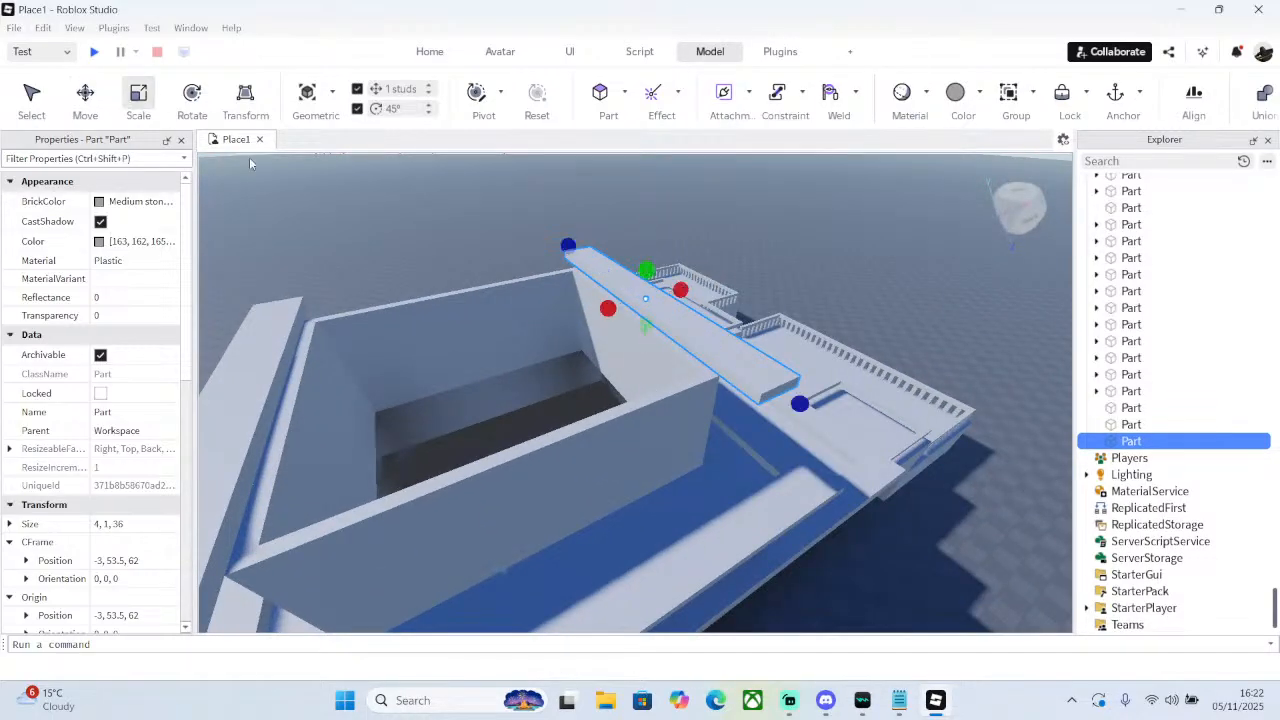
pyautogui.moveTo(608, 314); pyautogui.dragTo(601, 313)
pyautogui.moveTo(683, 292); pyautogui.dragTo(651, 298)
pyautogui.moveTo(555, 252); pyautogui.dragTo(731, 380)
pyautogui.moveTo(731, 380); pyautogui.dragTo(581, 248, button='right')
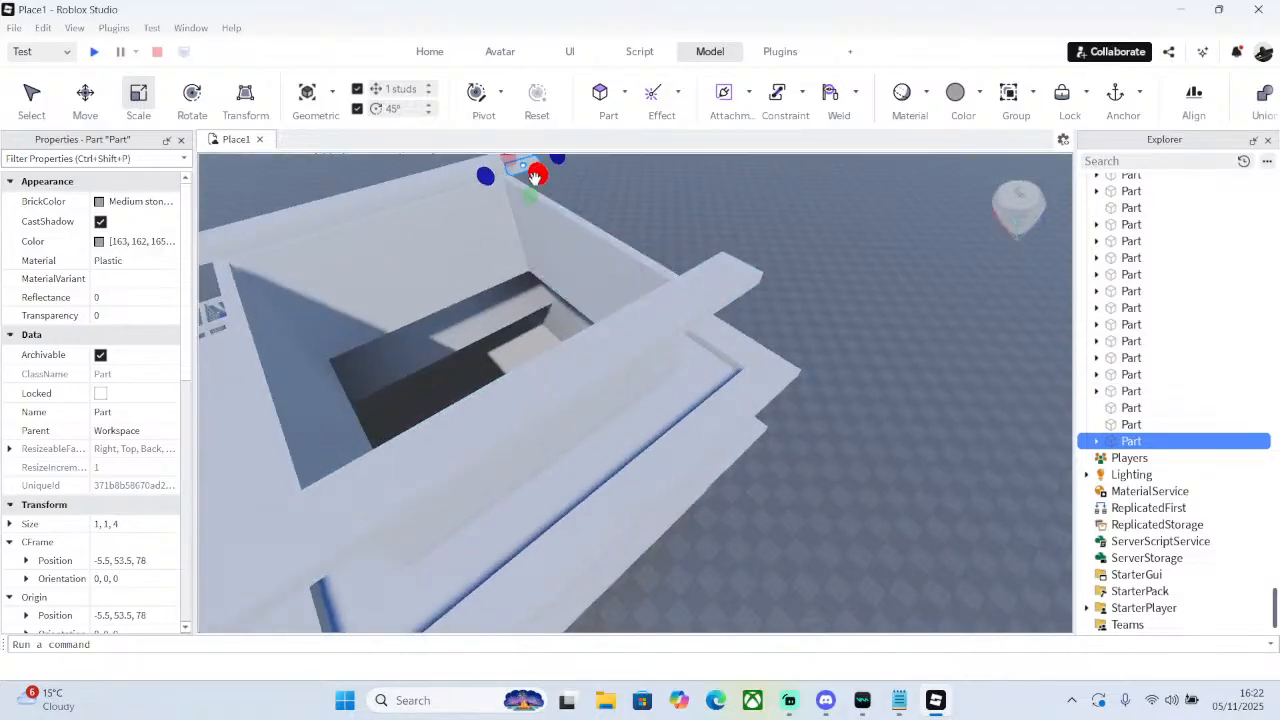
pyautogui.moveTo(535, 177); pyautogui.dragTo(723, 267)
pyautogui.moveTo(723, 267); pyautogui.dragTo(723, 267, button='right')
# - Duplicate the 29 × 1 × 4 strip and move the copy 32 studs to close the rim on the opposite side
pyautogui.rightClick(723, 267)
pyautogui.click(761, 118)
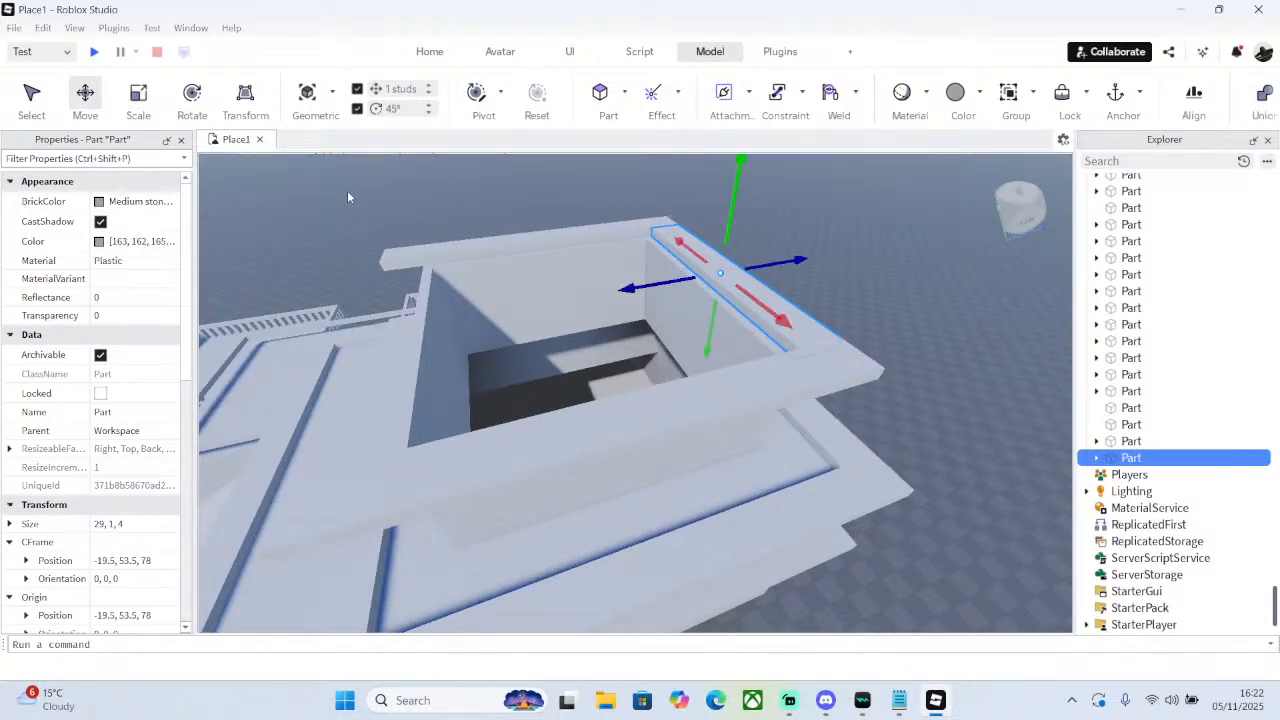
pyautogui.moveTo(649, 286); pyautogui.dragTo(276, 308)
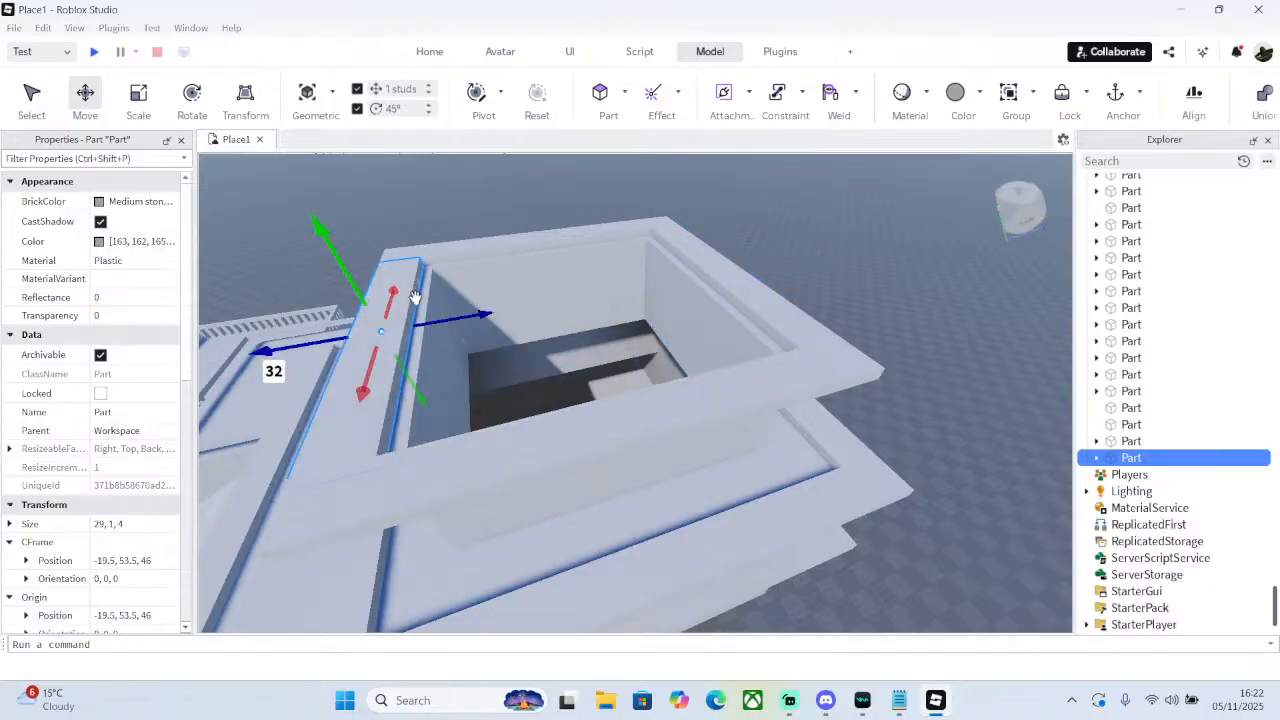
# - Extend one 26-stud-long wall and the adjoining 29-stud-long wall upward through the rim to a height of 23 studs
pyautogui.click(462, 290)
pyautogui.hotkey('ctrl', '4')
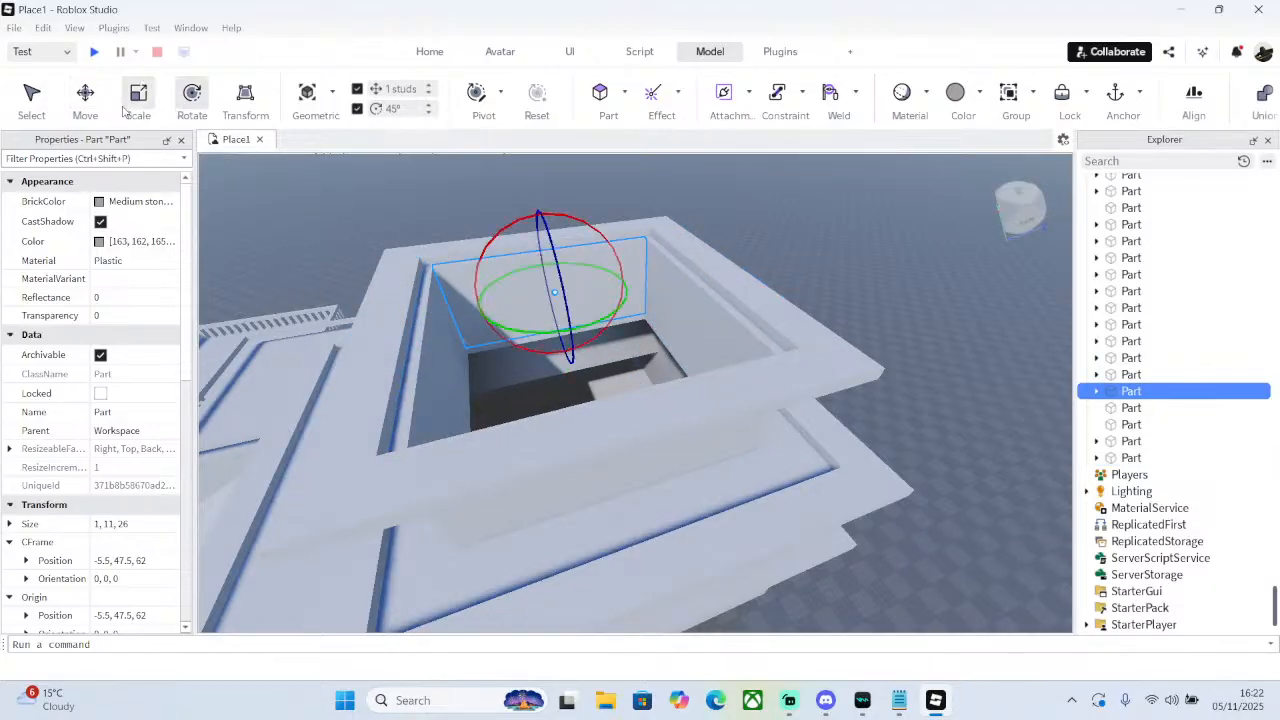
pyautogui.moveTo(548, 225); pyautogui.dragTo(546, 195)
pyautogui.moveTo(571, 256); pyautogui.dragTo(571, 243, button='right')
pyautogui.moveTo(551, 279); pyautogui.dragTo(539, 190)
pyautogui.click(670, 350)
pyautogui.moveTo(697, 332); pyautogui.dragTo(714, 214)
# - Extend the two remaining walls of the storey upward to 23 studs to match the raised pair
pyautogui.click(438, 386)
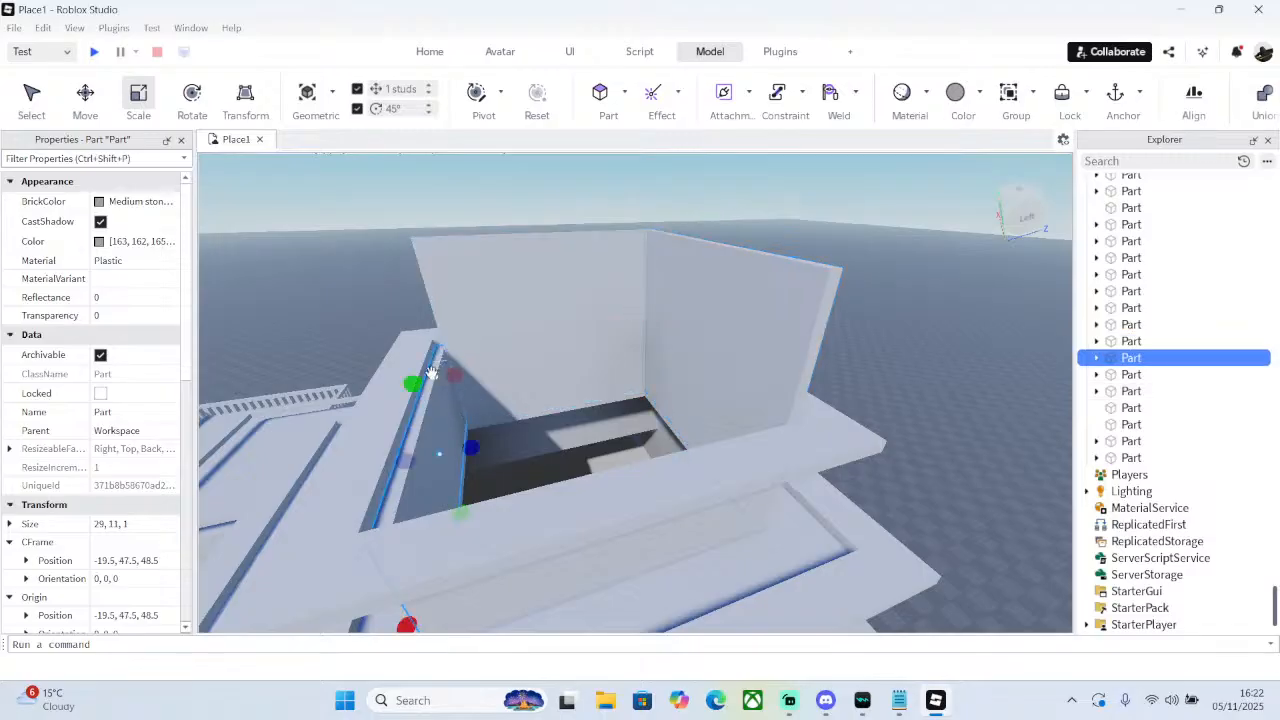
pyautogui.moveTo(418, 384); pyautogui.dragTo(369, 225)
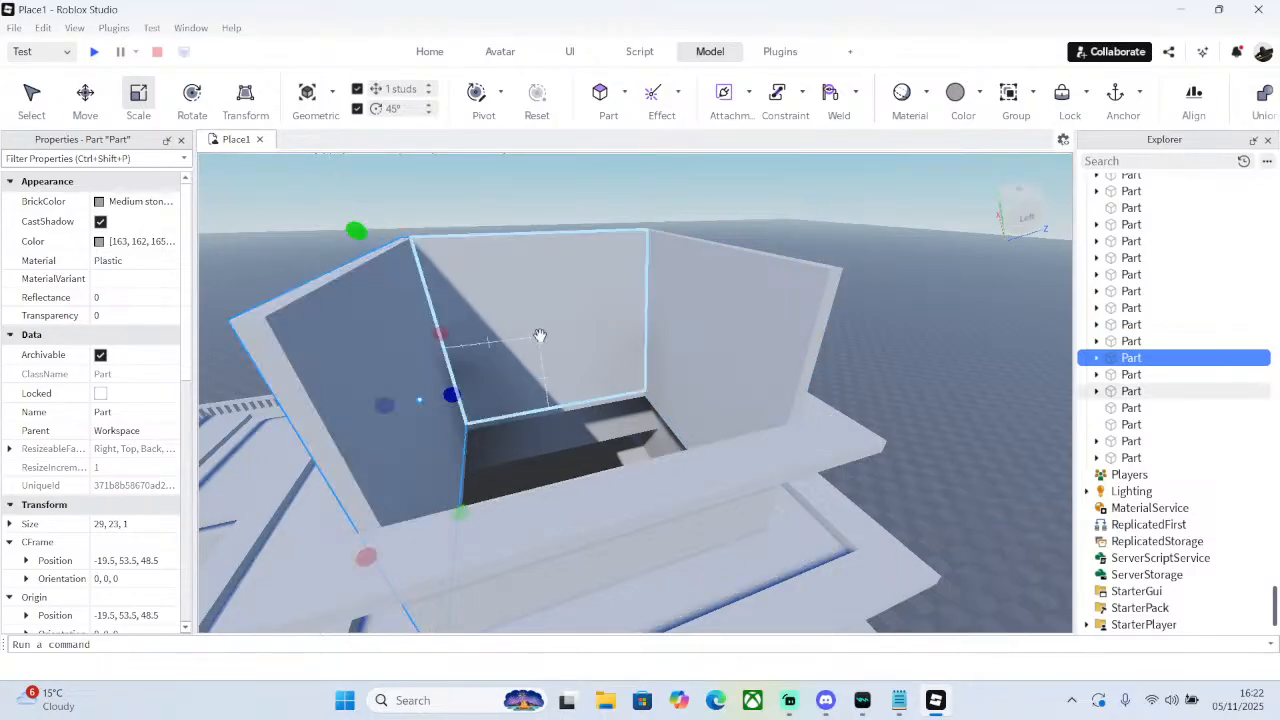
pyautogui.moveTo(540, 335); pyautogui.dragTo(661, 363, button='right')
pyautogui.click(661, 363)
pyautogui.moveTo(730, 337); pyautogui.dragTo(735, 194)
pyautogui.moveTo(735, 194); pyautogui.dragTo(734, 293, button='right')
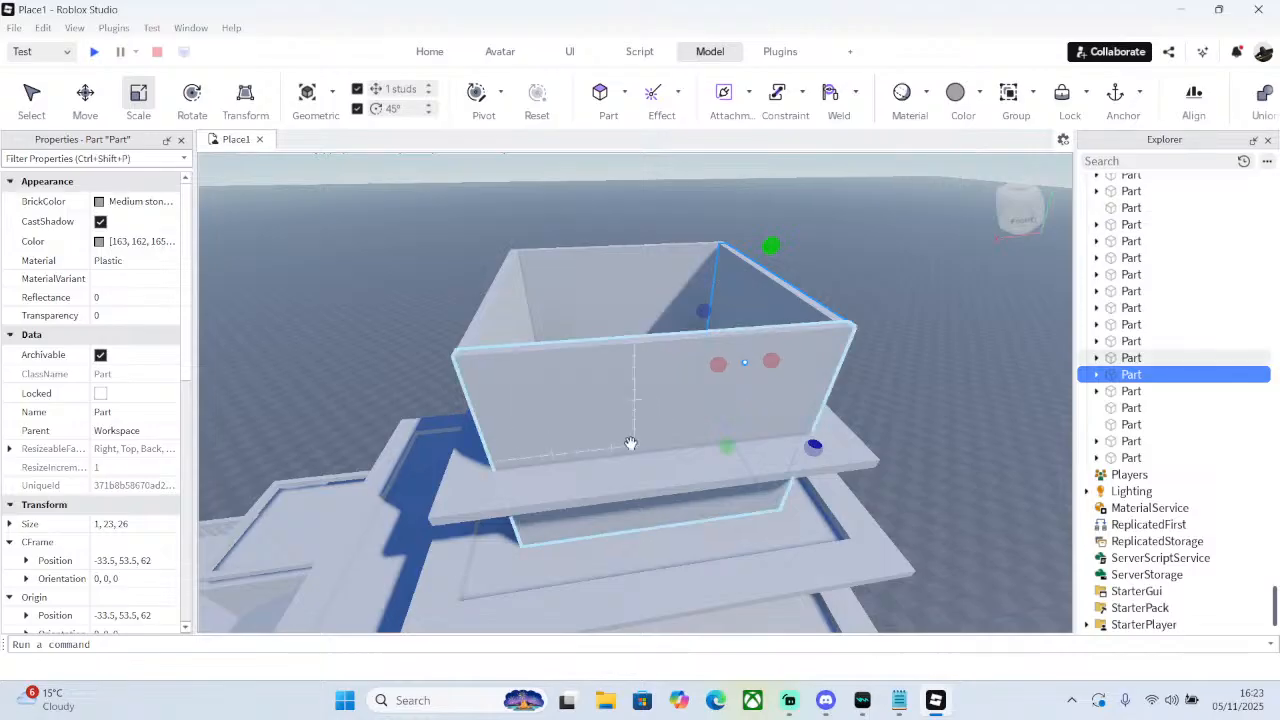
# - Duplicate the four rim strips together and move the copies up 12 studs onto the top of the raised walls
pyautogui.click(580, 476)
pyautogui.keyDown('ctrl'); pyautogui.click(464, 474); pyautogui.keyUp('ctrl')
pyautogui.moveTo(767, 381); pyautogui.dragTo(766, 376, button='right')
pyautogui.moveTo(586, 351); pyautogui.dragTo(582, 350)
pyautogui.keyDown('ctrl'); pyautogui.click(638, 391); pyautogui.keyUp('ctrl')
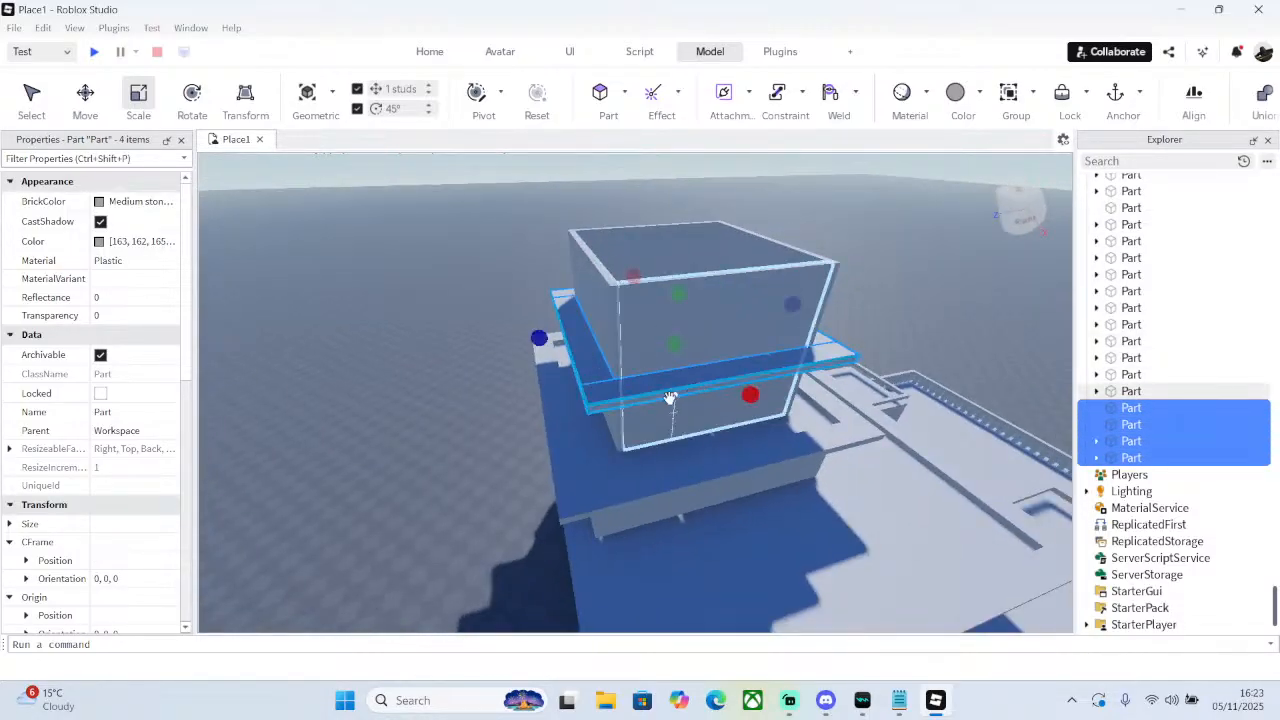
pyautogui.rightClick(632, 398)
pyautogui.click(728, 121)
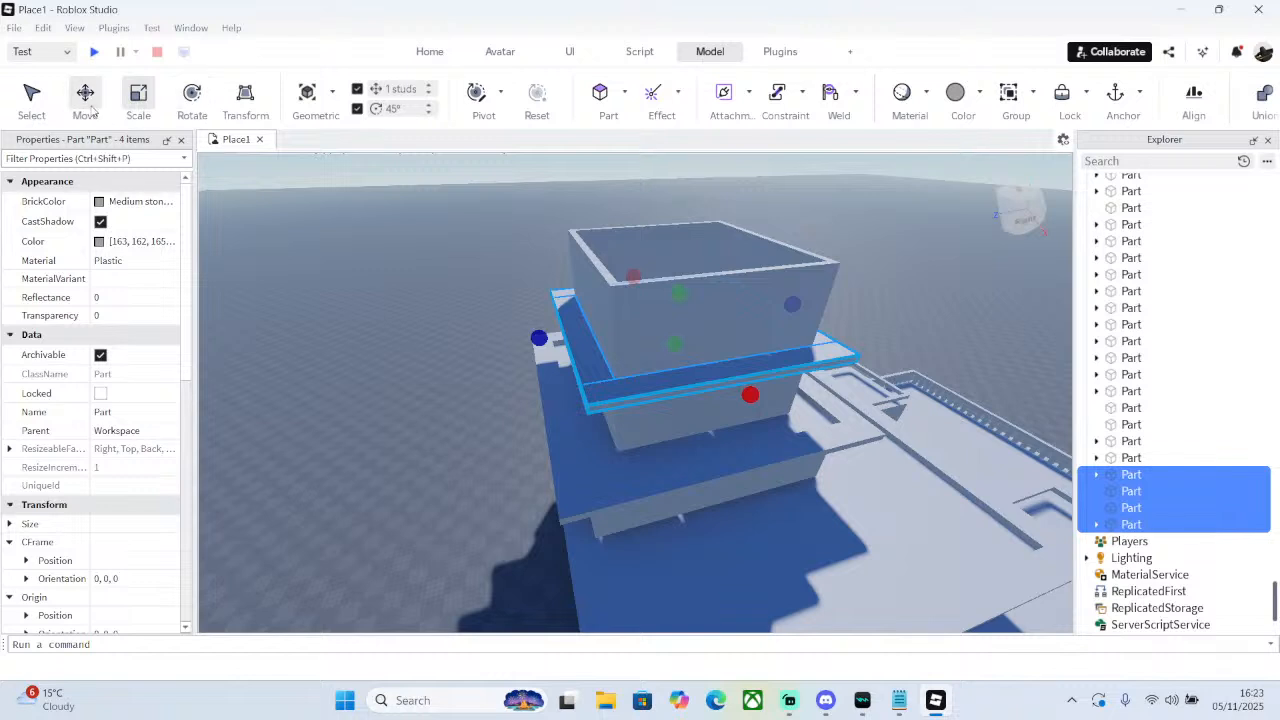
pyautogui.moveTo(684, 212); pyautogui.dragTo(680, 172)
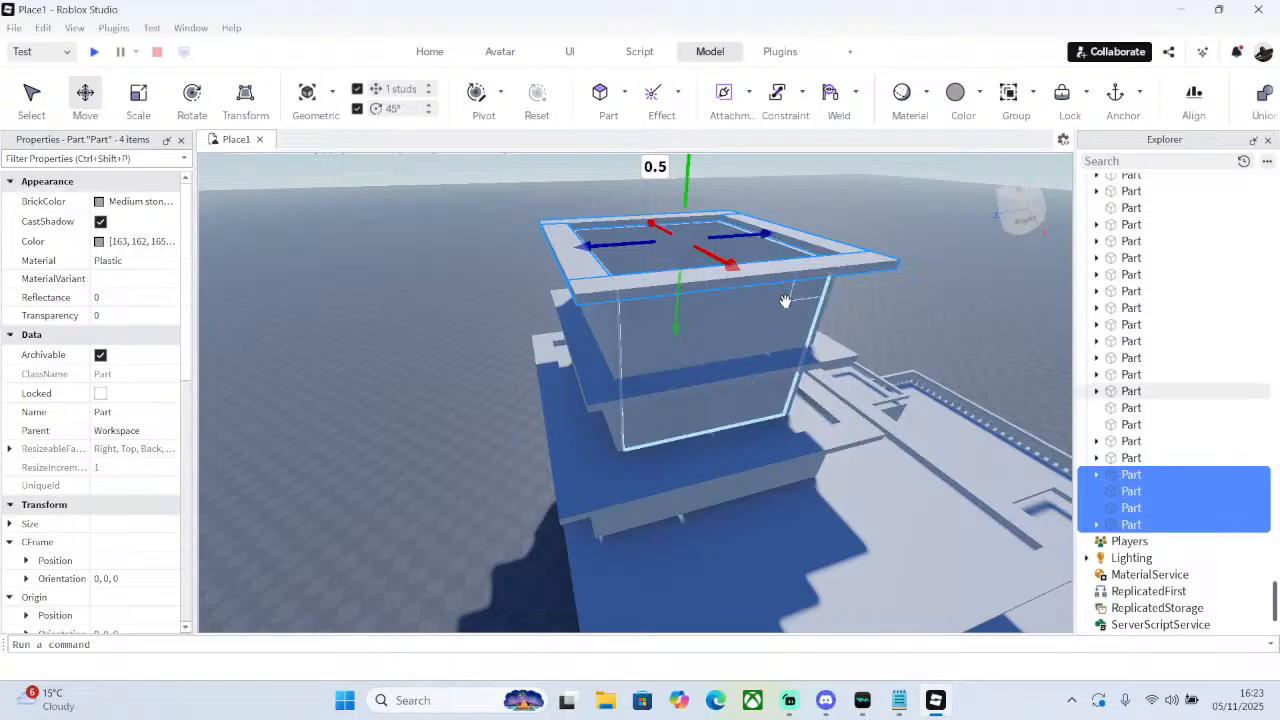
pyautogui.moveTo(785, 301); pyautogui.dragTo(785, 301, button='right')
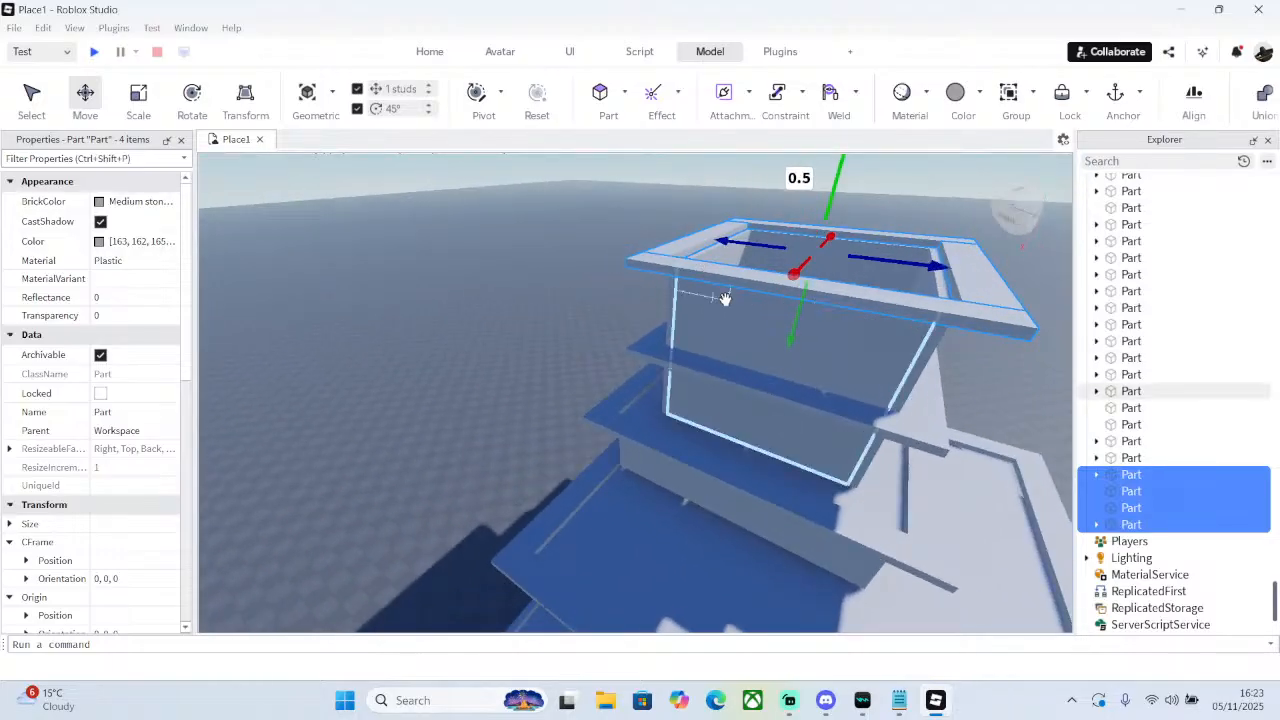
# - Examine the stacked storeys and the whole building from a distance and from several sides
pyautogui.moveTo(659, 271); pyautogui.dragTo(906, 386, button='right')
pyautogui.click(664, 268)
pyautogui.scroll(-8, 657, 264)
pyautogui.scroll(-5, 657, 264)
pyautogui.scroll(6, 906, 386)
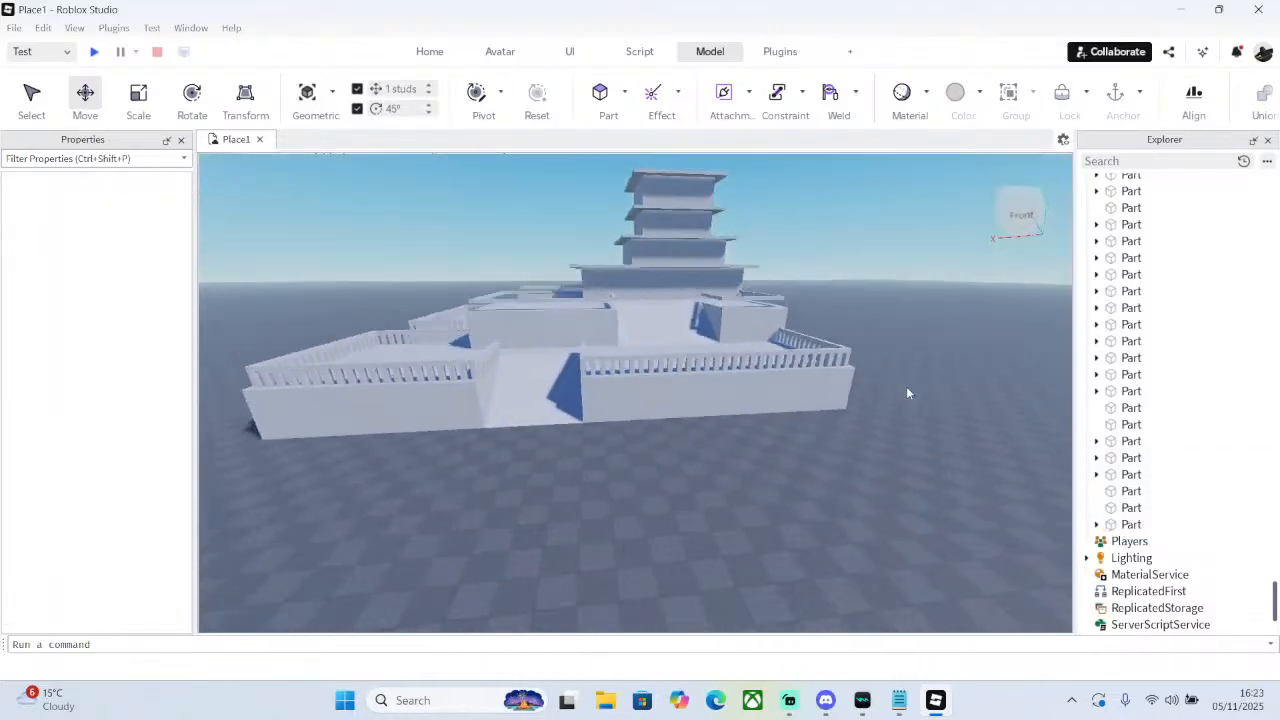
pyautogui.press('w')
pyautogui.press('e')
pyautogui.press('s')
pyautogui.moveTo(906, 386); pyautogui.dragTo(909, 382, button='right')
pyautogui.press('a')
pyautogui.press('a')
pyautogui.moveTo(766, 332); pyautogui.dragTo(760, 331, button='right')
pyautogui.press('e')
pyautogui.press('w')
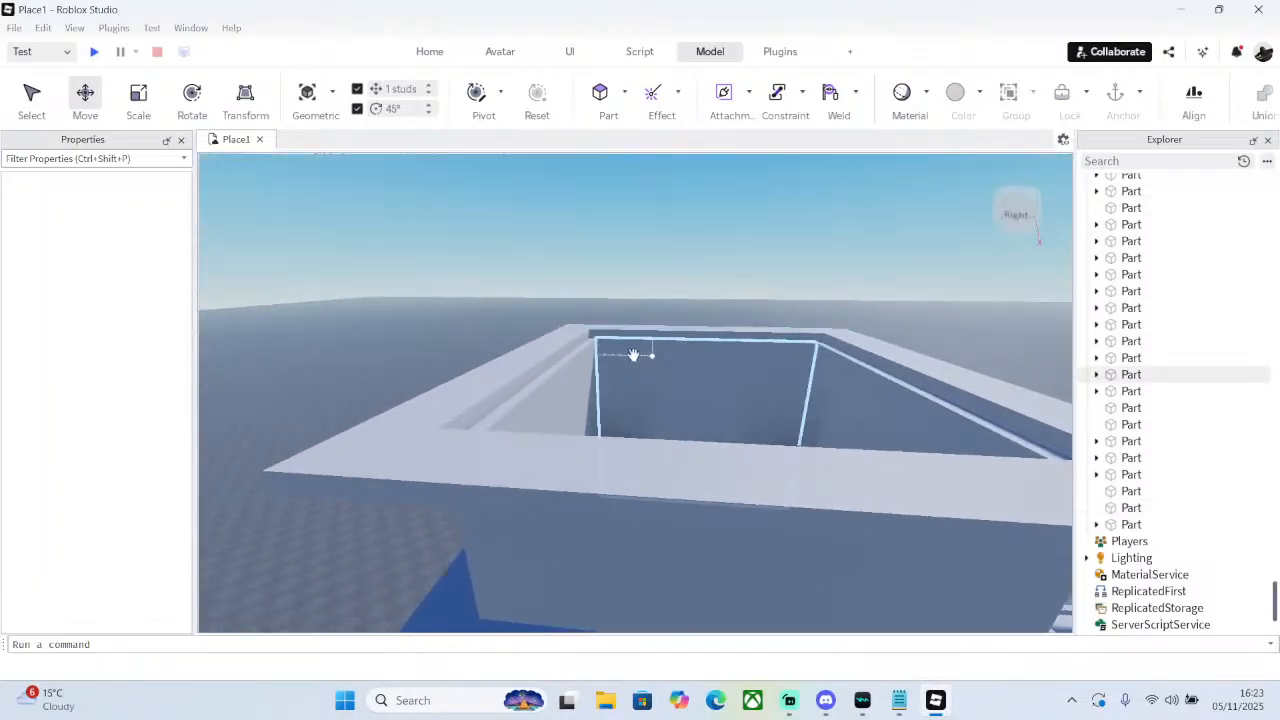
# - Delete three of the four topmost rim strips, keeping only one 29 × 1 × 4 strip
pyautogui.click(551, 351)
pyautogui.press('w')
pyautogui.click(133, 105)
pyautogui.moveTo(571, 306); pyautogui.dragTo(571, 306, button='right')
pyautogui.press('e')
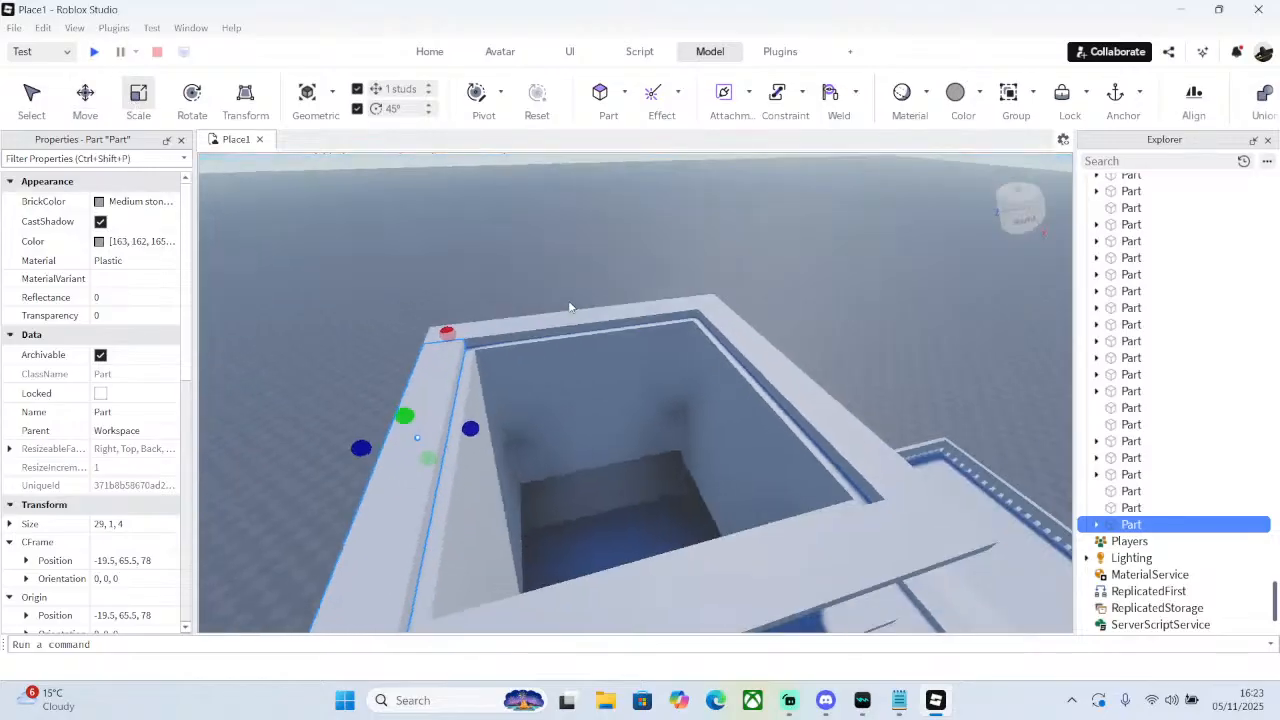
pyautogui.click(727, 343)
pyautogui.press('Delete')
pyautogui.click(556, 328)
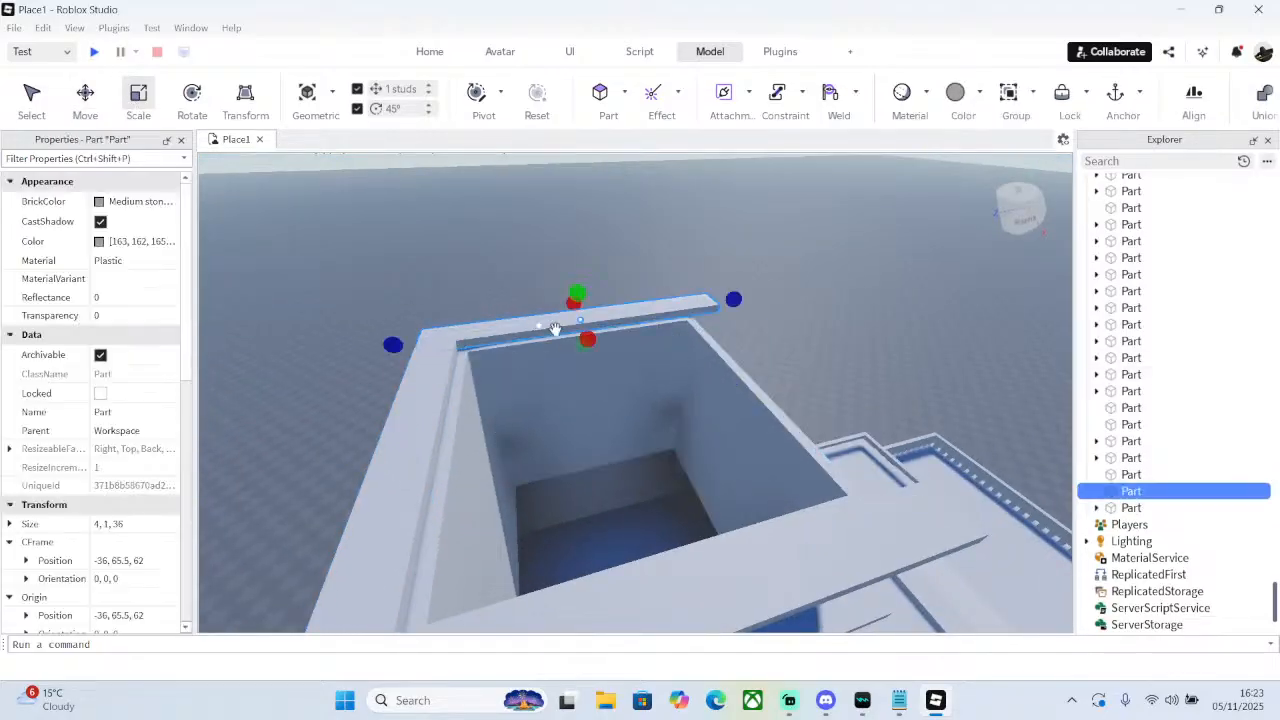
pyautogui.press('Delete')
pyautogui.click(708, 555)
pyautogui.press('Delete')
# - Widen the remaining top strip to 37 studs and stretch it across the opening to form a flat, overhanging roof
pyautogui.click(514, 450)
pyautogui.moveTo(733, 335); pyautogui.dragTo(528, 277, button='right')
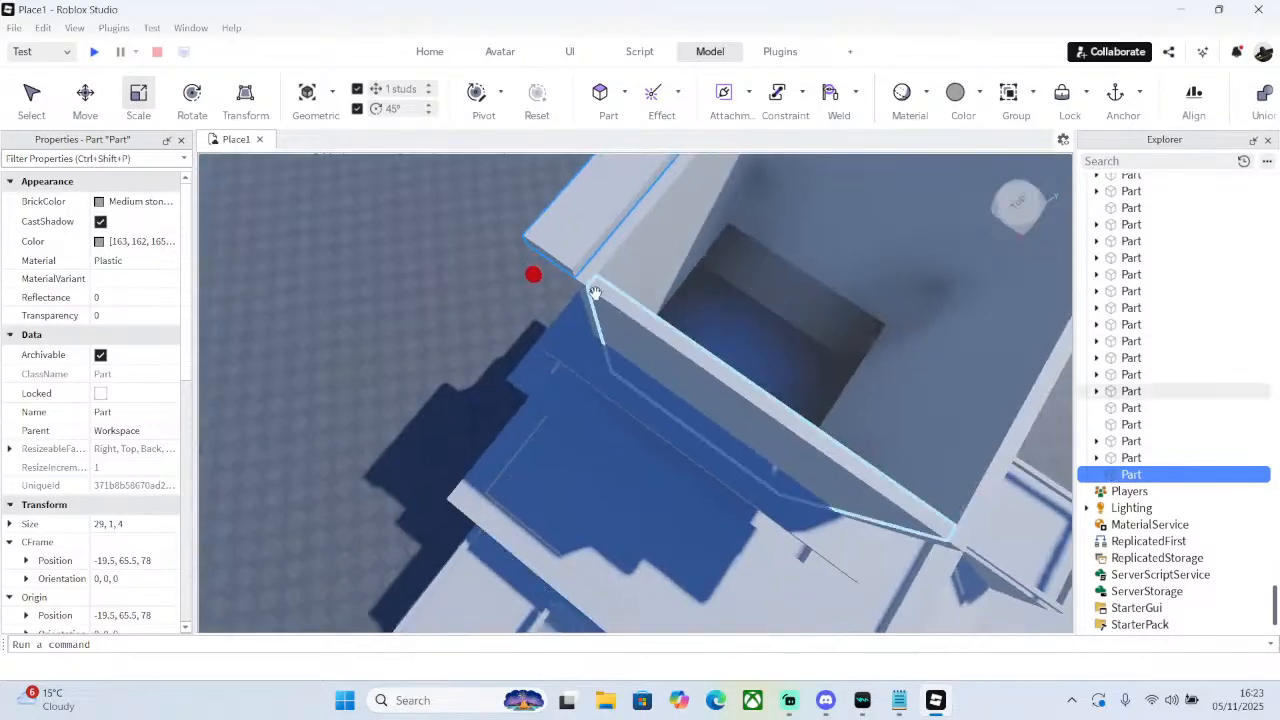
pyautogui.moveTo(470, 305); pyautogui.dragTo(470, 305)
pyautogui.moveTo(574, 275); pyautogui.dragTo(574, 275, button='right')
pyautogui.moveTo(768, 237); pyautogui.dragTo(819, 237)
pyautogui.moveTo(763, 266); pyautogui.dragTo(763, 266, button='right')
pyautogui.moveTo(695, 286); pyautogui.dragTo(543, 525)
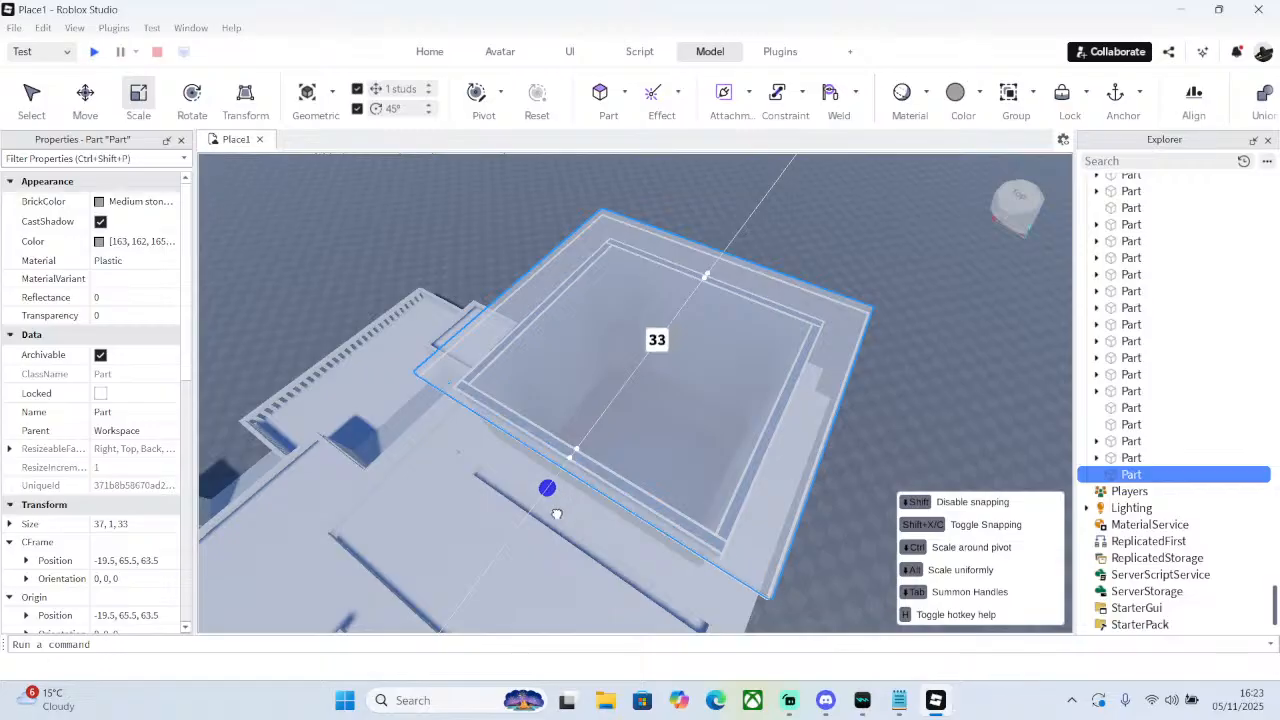
pyautogui.moveTo(535, 542); pyautogui.dragTo(535, 543)
# - Inspect the roofed tower from the outside and select the front wall of its upper storeys
pyautogui.click(780, 237)
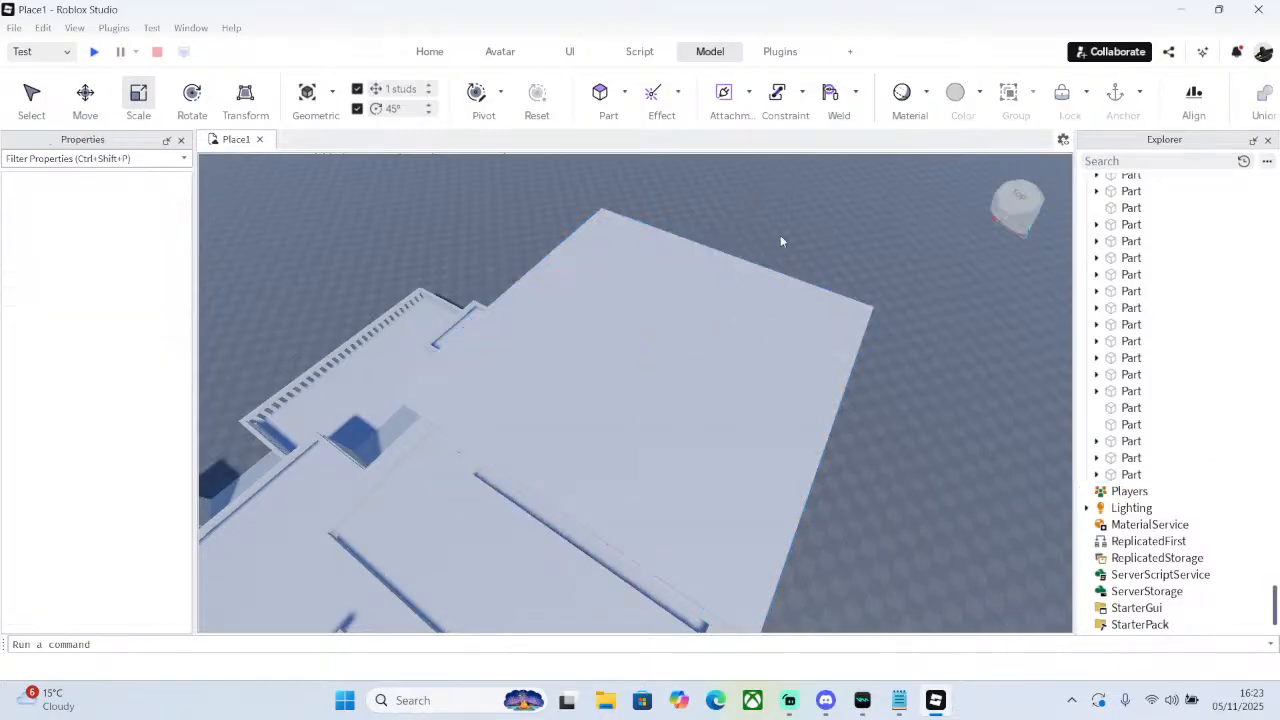
pyautogui.press('s')
pyautogui.moveTo(763, 240); pyautogui.dragTo(762, 239, button='right')
pyautogui.press('d')
pyautogui.press('d')
pyautogui.moveTo(788, 304); pyautogui.dragTo(786, 305, button='right')
pyautogui.press('w')
pyautogui.press('a')
pyautogui.press('d')
pyautogui.press('w')
pyautogui.click(706, 345)
pyautogui.press('e')
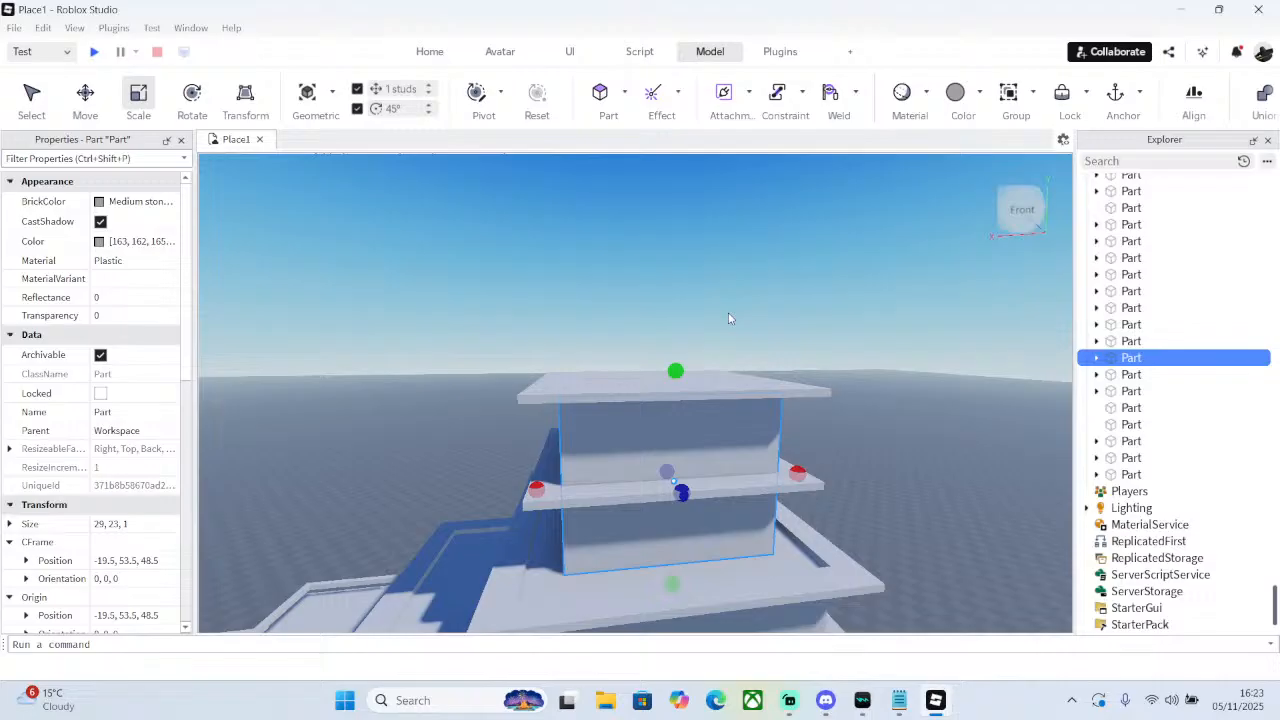
# - Scale the front wall's top down toward the middle ledge and delete the roof slab above it
pyautogui.moveTo(675, 370); pyautogui.dragTo(666, 460)
pyautogui.moveTo(449, 229); pyautogui.dragTo(847, 390)
pyautogui.press('Delete')
# - Lower the remaining tower walls to 11 studs high: the back wall to 29 × 11 × 1 and both side walls to 1 × 11 × 26
pyautogui.click(663, 366)
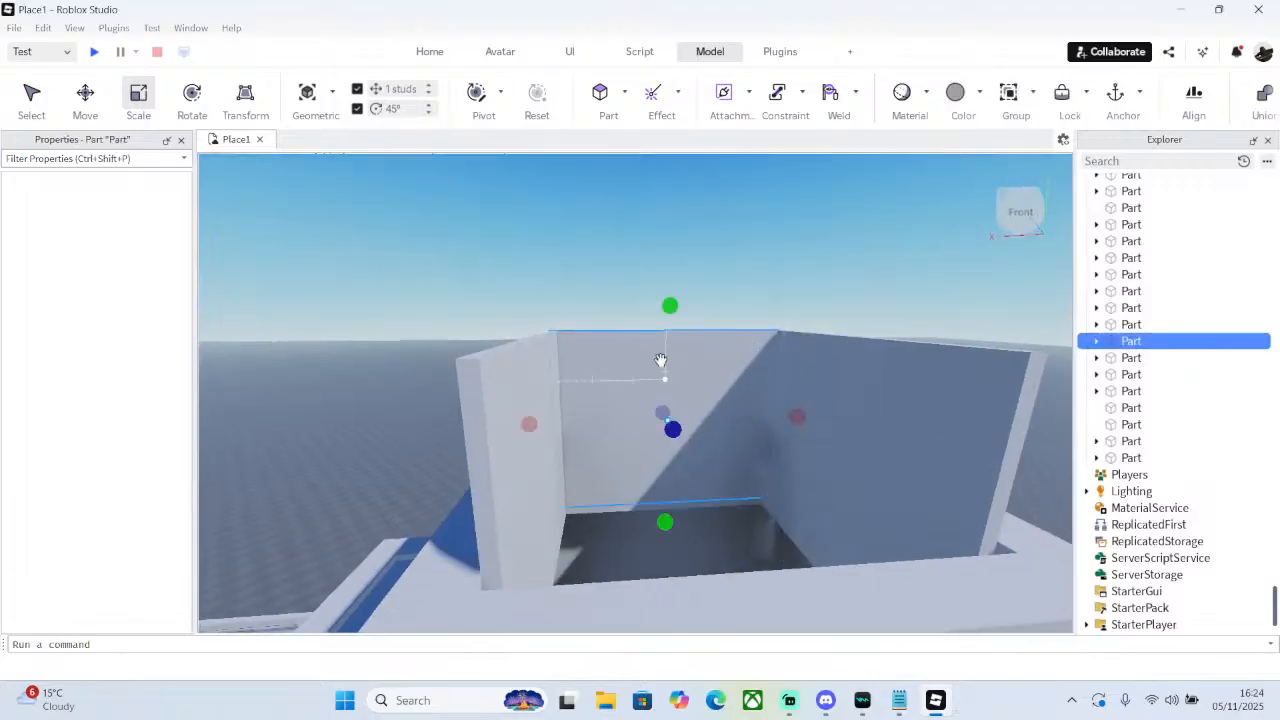
pyautogui.moveTo(670, 305); pyautogui.dragTo(699, 395)
pyautogui.click(840, 371)
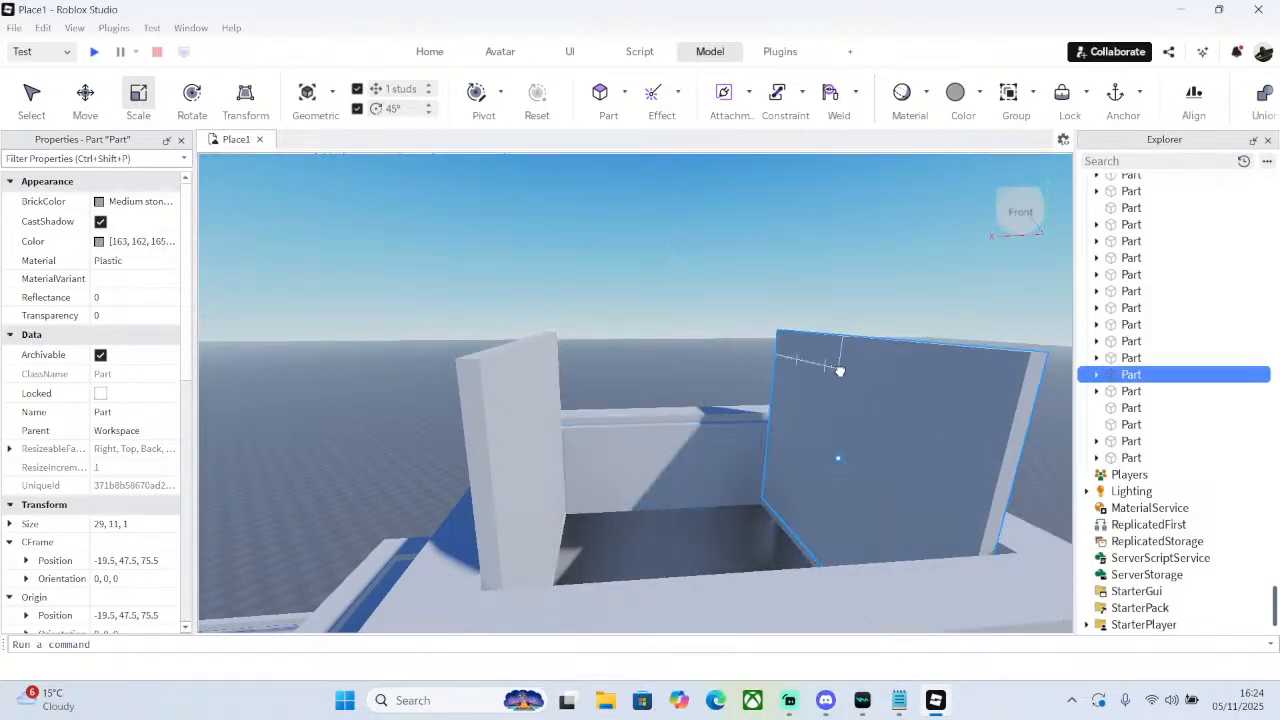
pyautogui.moveTo(862, 317); pyautogui.dragTo(834, 455)
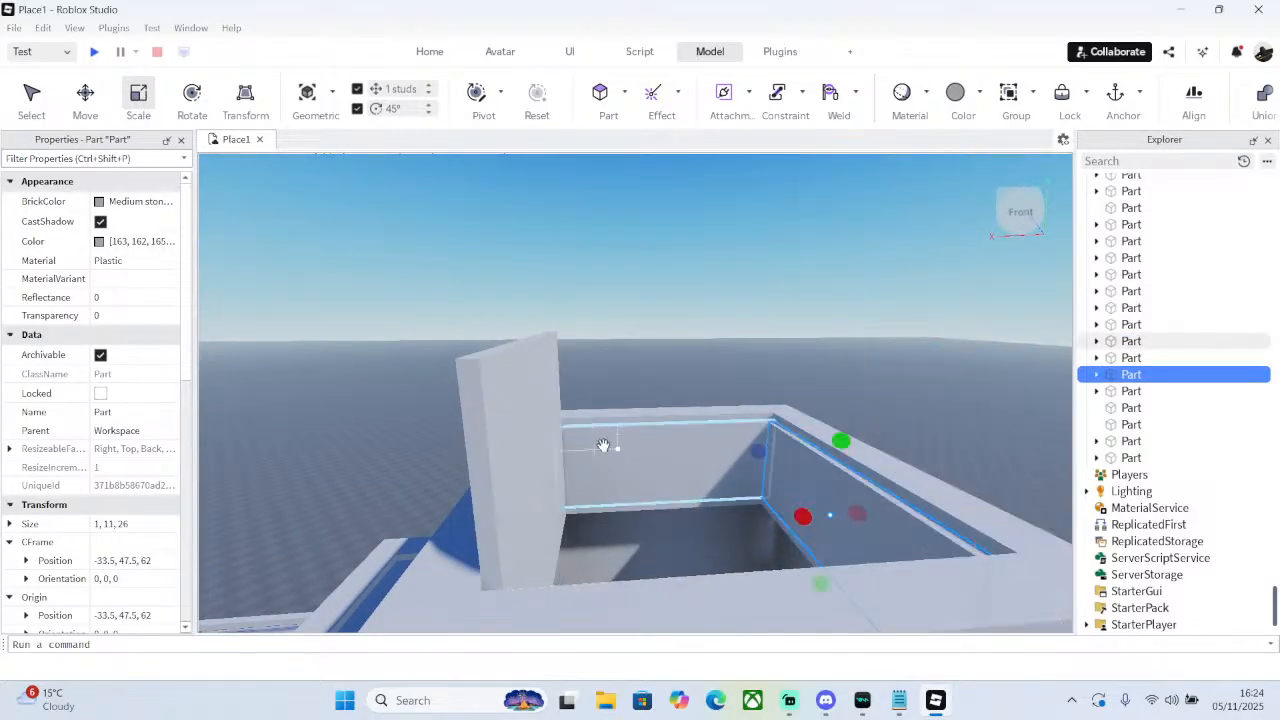
pyautogui.click(515, 420)
pyautogui.moveTo(526, 313); pyautogui.dragTo(526, 462)
pyautogui.moveTo(526, 462); pyautogui.dragTo(628, 377, button='right')
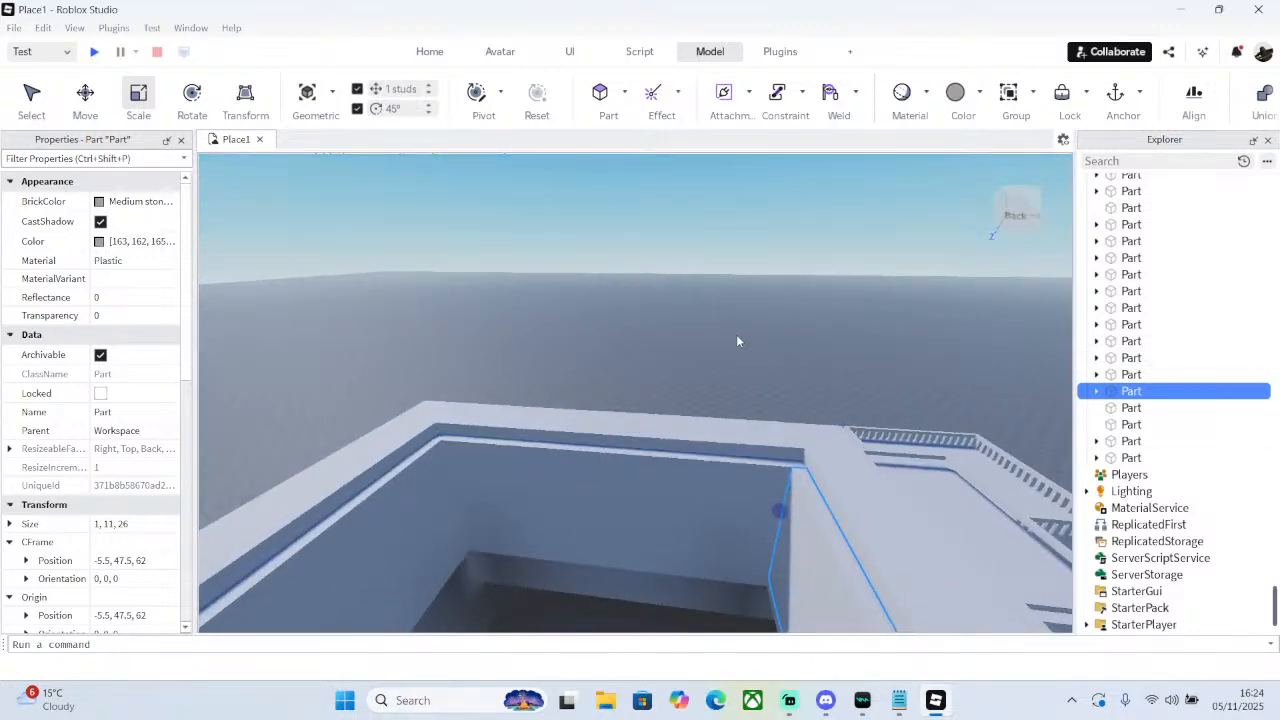
pyautogui.moveTo(737, 341); pyautogui.dragTo(721, 334, button='right')
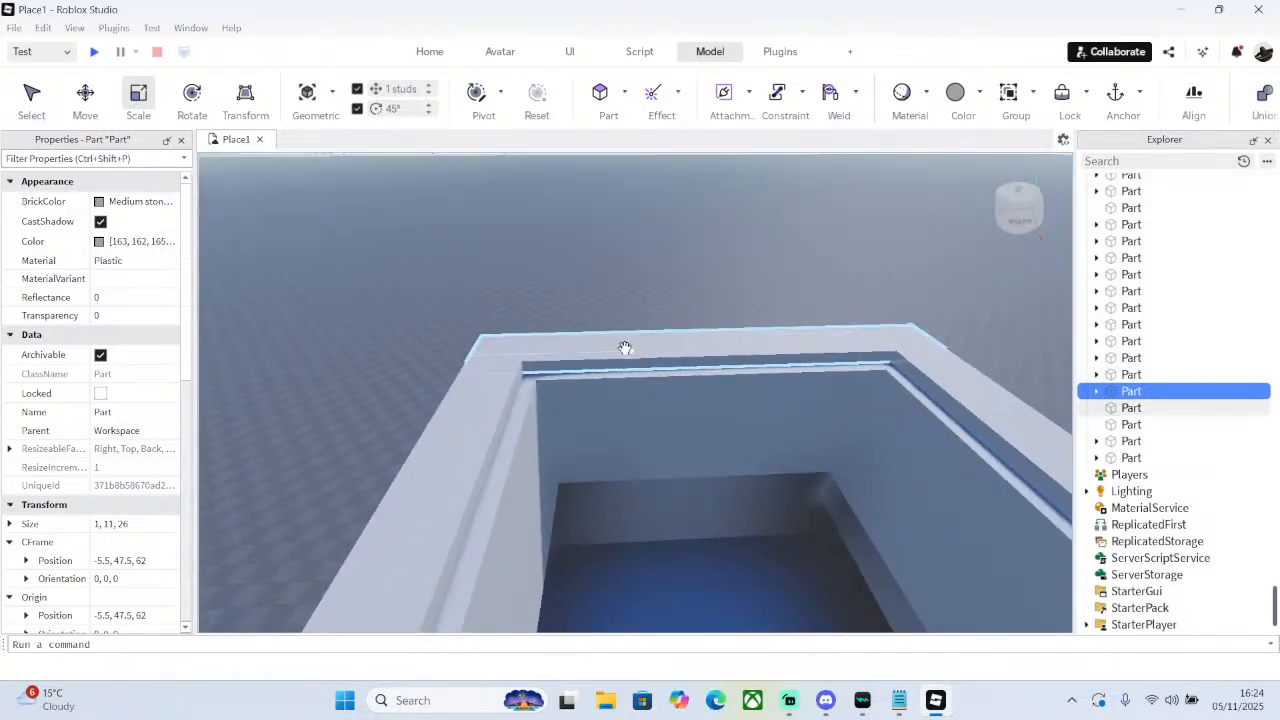
pyautogui.click(508, 443)
pyautogui.moveTo(508, 443); pyautogui.dragTo(600, 371, button='right')
pyautogui.click(600, 371)
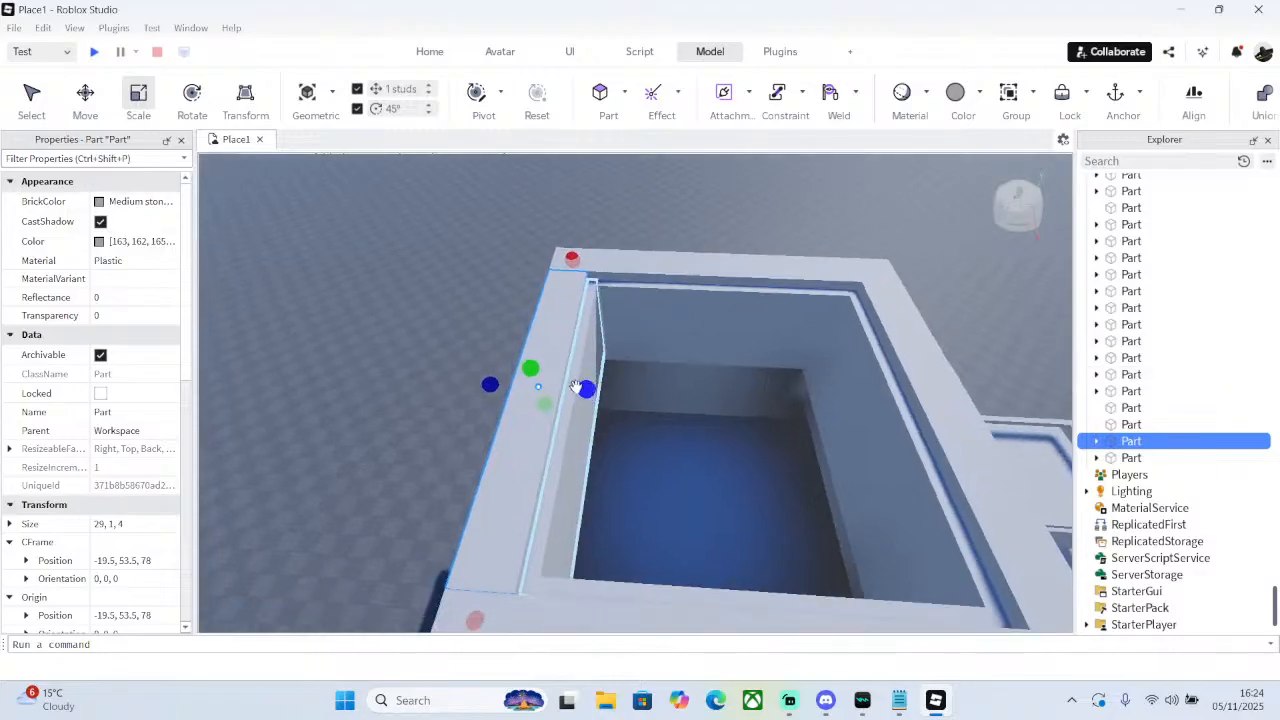
pyautogui.moveTo(576, 388); pyautogui.dragTo(585, 388)
pyautogui.moveTo(585, 388); pyautogui.dragTo(342, 186, button='right')
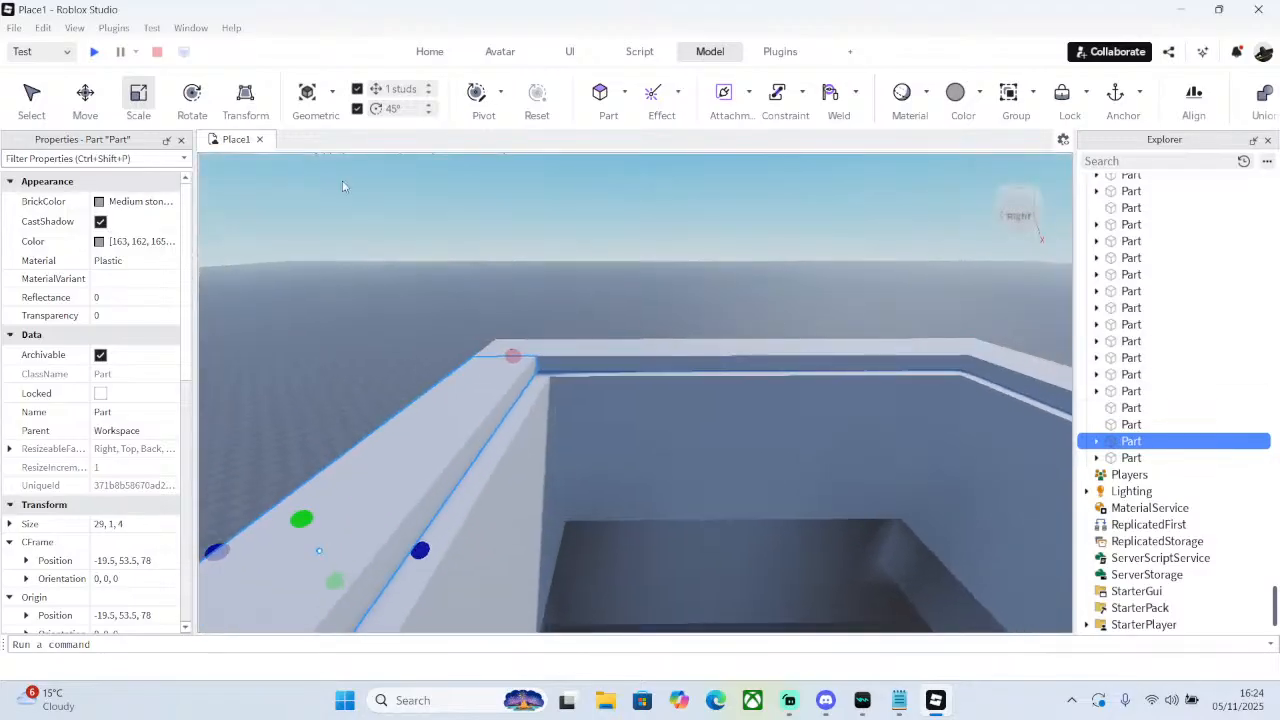
# - Add a 4 × 1 × 26 stud strip along the inner top edge of one side wall
pyautogui.click(601, 92)
pyautogui.moveTo(623, 357); pyautogui.dragTo(560, 385)
pyautogui.moveTo(609, 320); pyautogui.dragTo(614, 306, button='right')
pyautogui.moveTo(386, 298); pyautogui.dragTo(638, 301)
pyautogui.moveTo(638, 301); pyautogui.dragTo(647, 301, button='right')
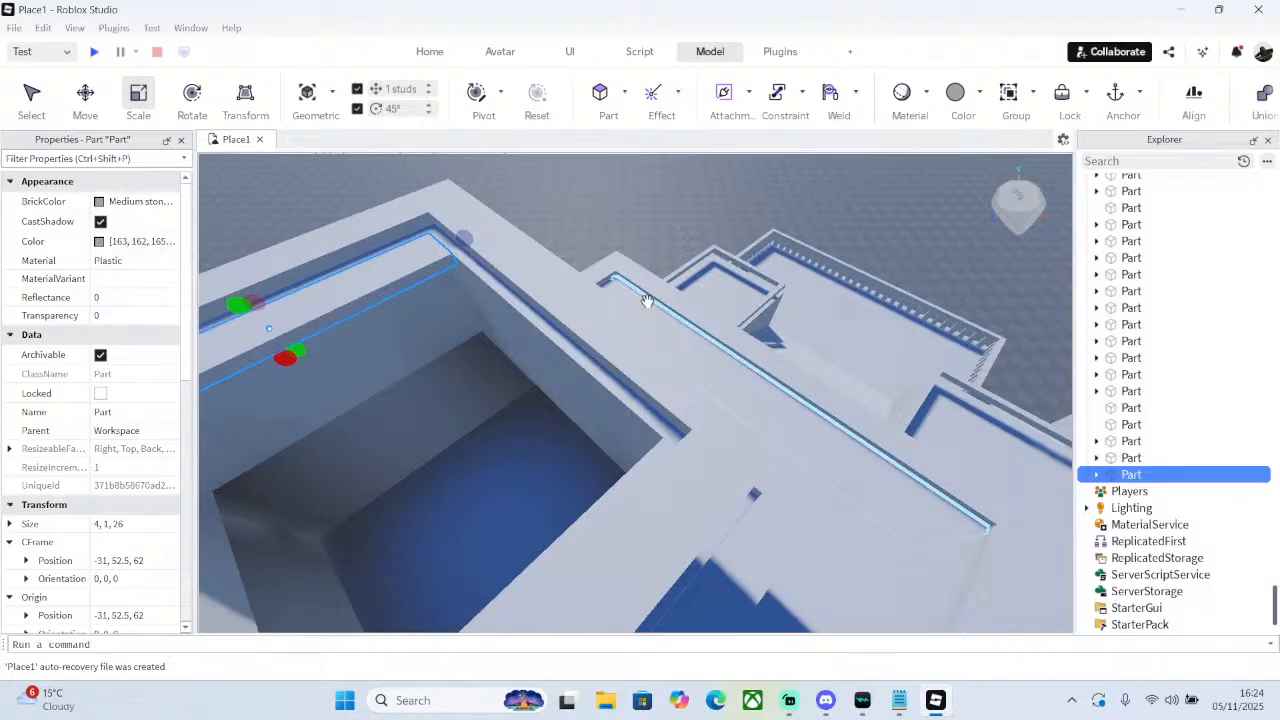
# - Duplicate the strip and move the copy 23 studs across the opening to the opposite side wall
pyautogui.press('f')
pyautogui.rightClick(646, 304)
pyautogui.click(686, 118)
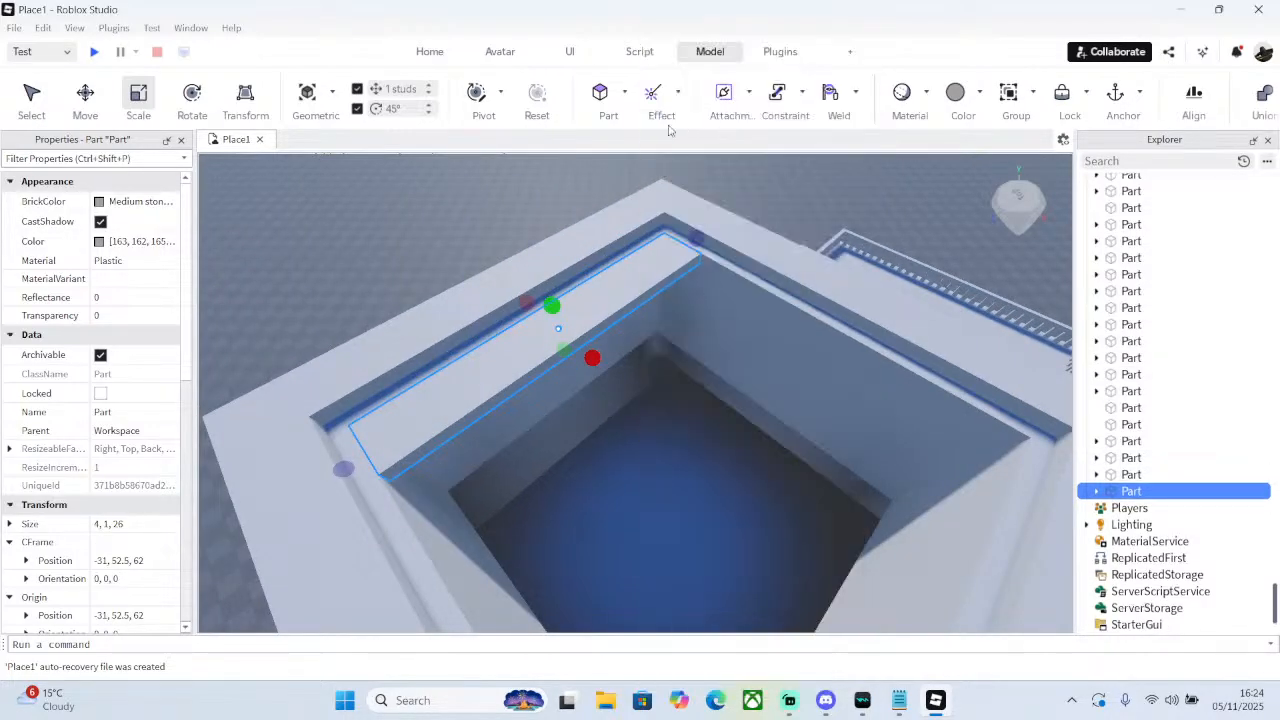
pyautogui.click(84, 95)
pyautogui.moveTo(560, 350); pyautogui.dragTo(571, 357, button='right')
pyautogui.moveTo(575, 368); pyautogui.dragTo(811, 382)
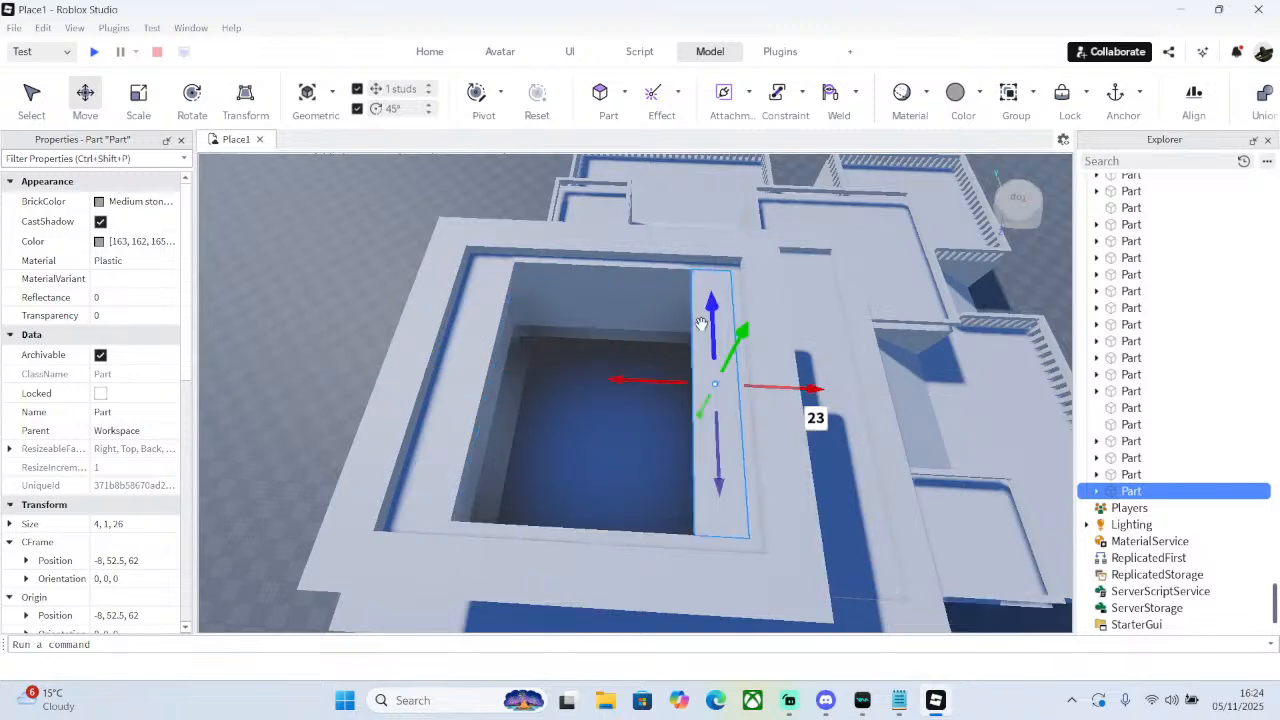
# - Duplicate the strip and resize the copy to 19 × 1 × 4 studs, spanning the opening between the two side strips
pyautogui.rightClick(707, 208)
pyautogui.click(740, 118)
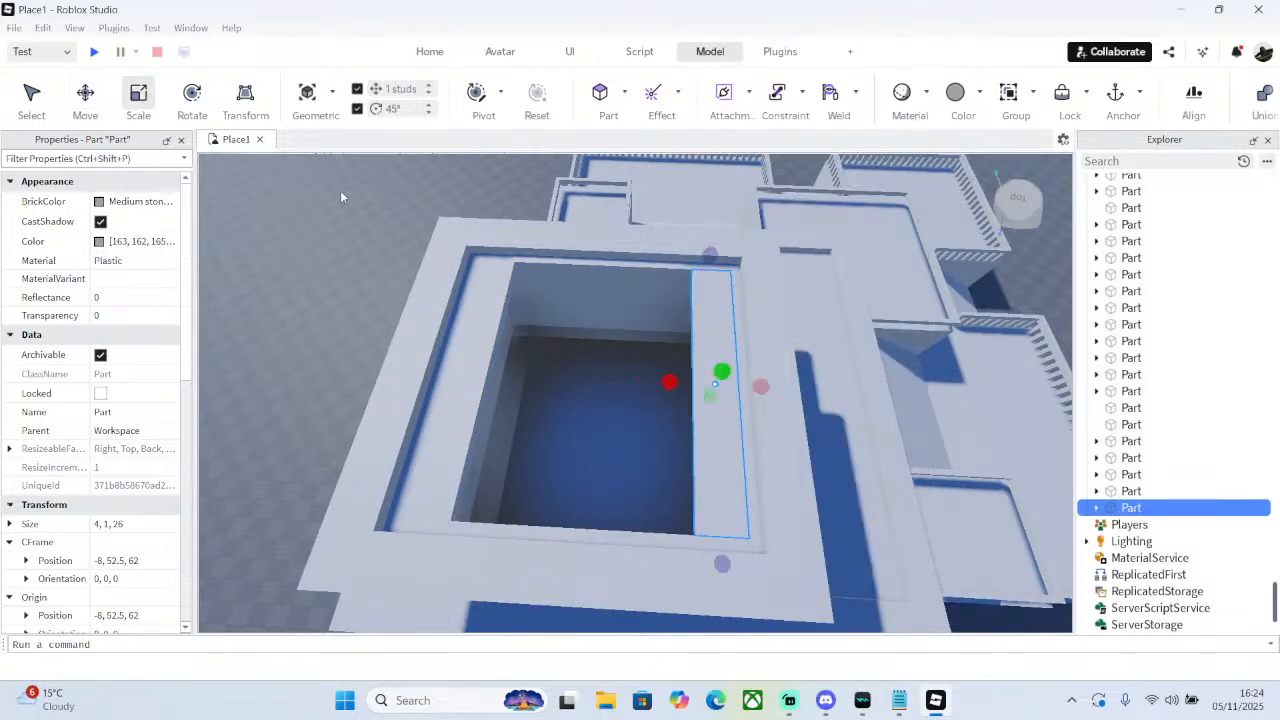
pyautogui.moveTo(659, 383); pyautogui.dragTo(663, 380)
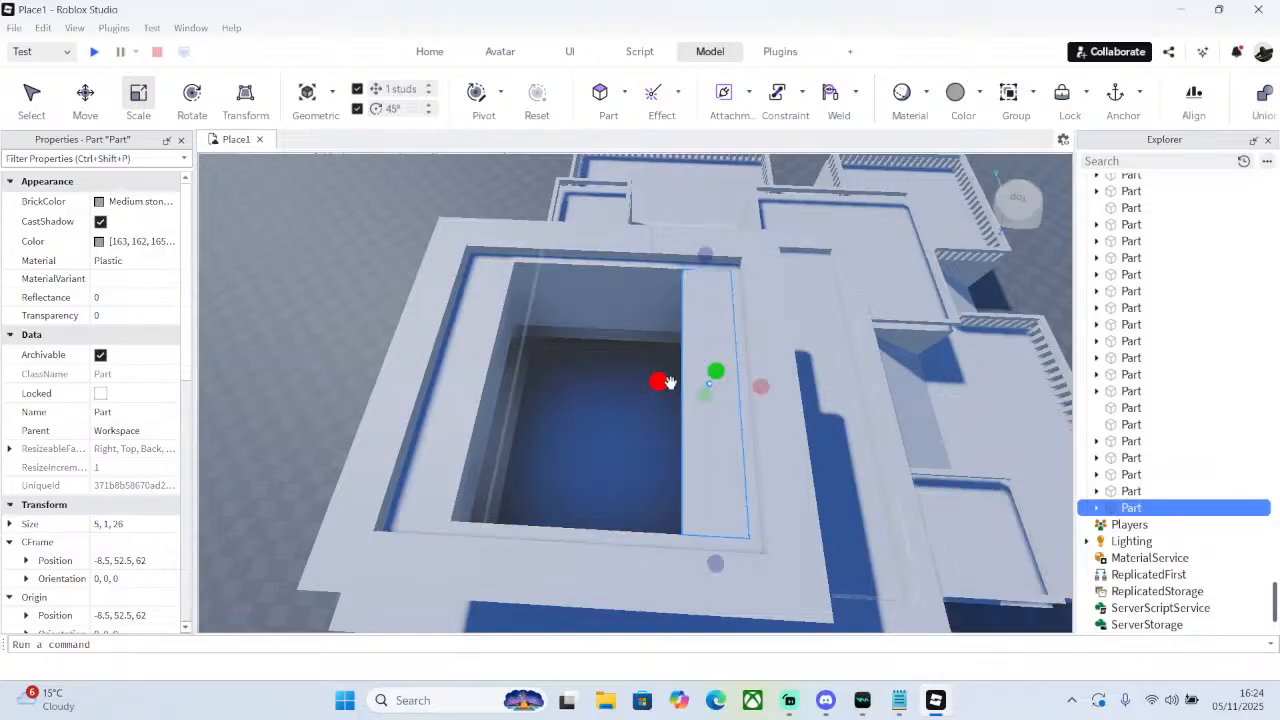
pyautogui.moveTo(760, 384); pyautogui.dragTo(674, 384)
pyautogui.moveTo(686, 560); pyautogui.dragTo(693, 530)
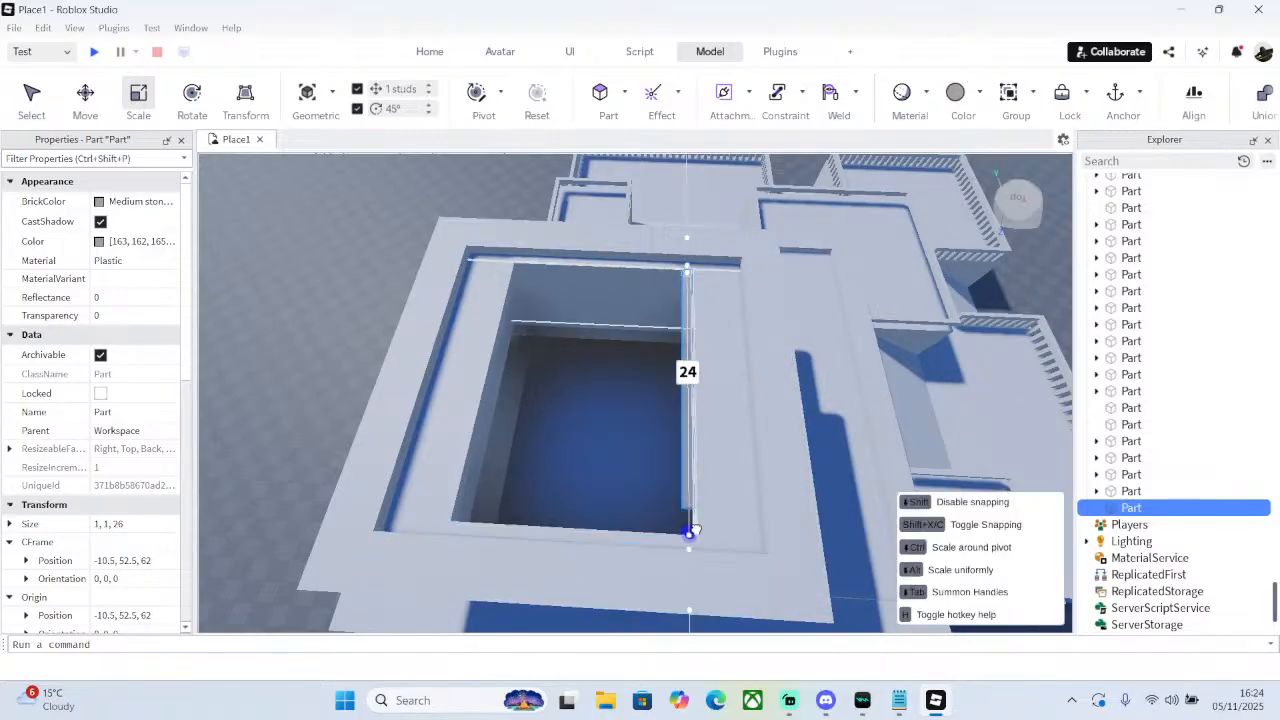
pyautogui.moveTo(697, 327); pyautogui.dragTo(697, 327)
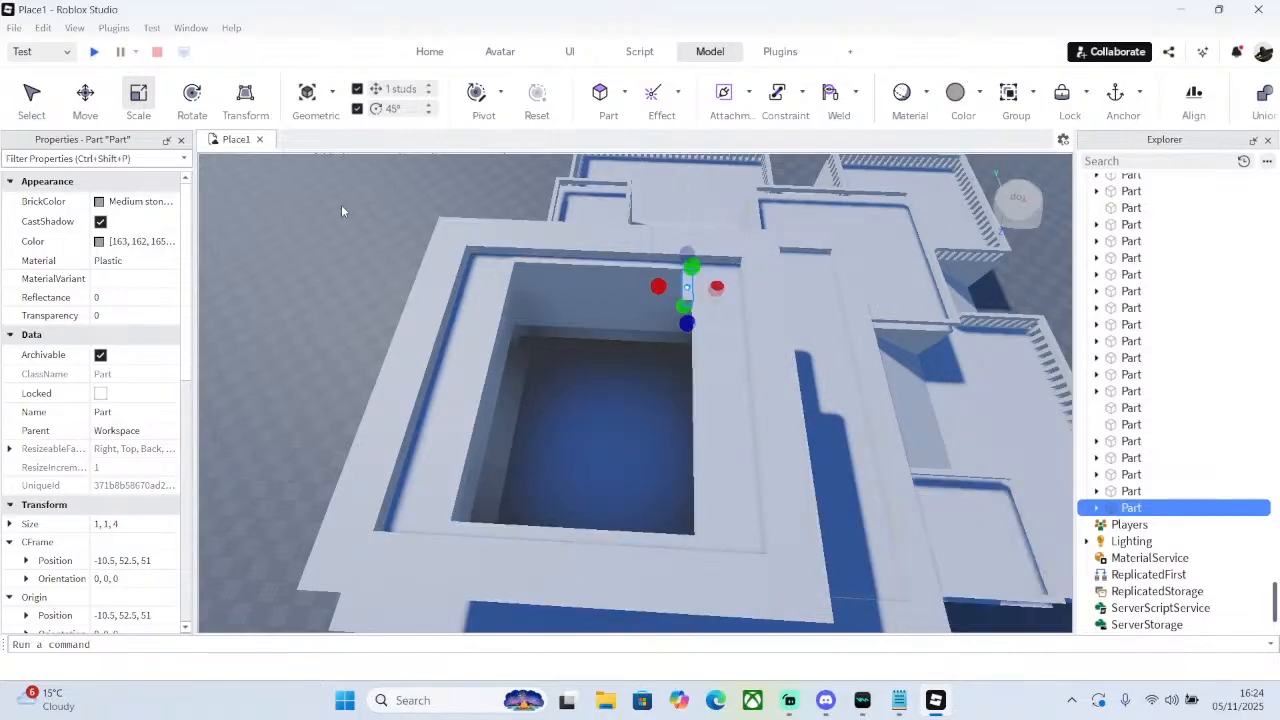
pyautogui.moveTo(666, 287); pyautogui.dragTo(486, 278)
# - Duplicate the cross strip and move the copy 22 studs to the opposite end of the opening
pyautogui.rightClick(580, 285)
pyautogui.click(680, 121)
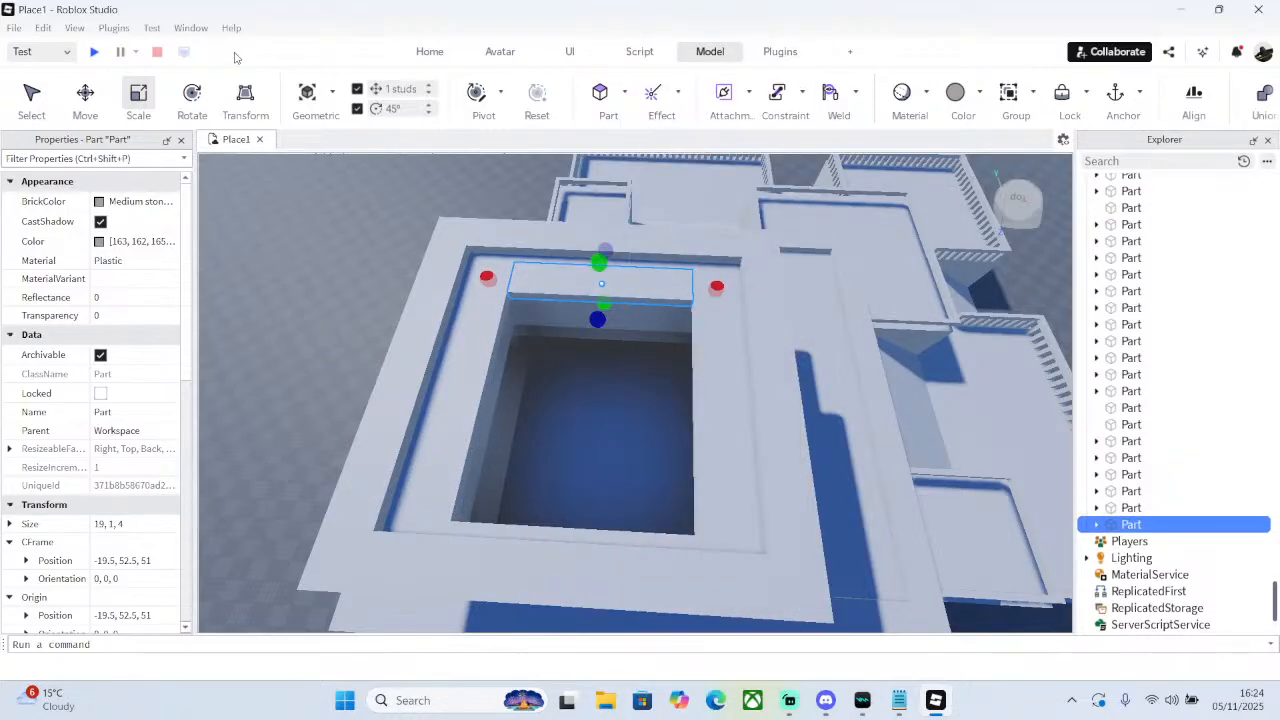
pyautogui.moveTo(614, 216); pyautogui.dragTo(590, 414)
pyautogui.moveTo(700, 380); pyautogui.dragTo(757, 341, button='right')
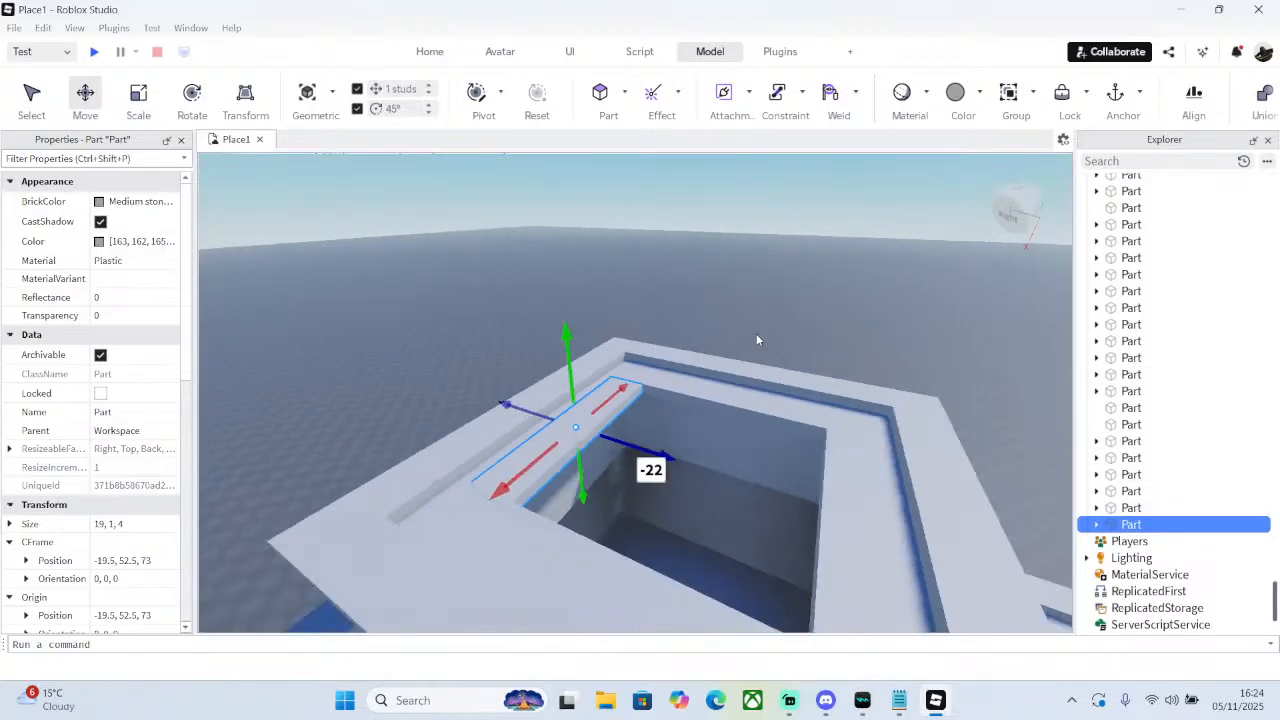
# - Duplicate the end strip and raise the copy 1 stud above the original
pyautogui.click(756, 335)
pyautogui.scroll(3, 743, 360)
pyautogui.click(449, 443)
pyautogui.rightClick(518, 388)
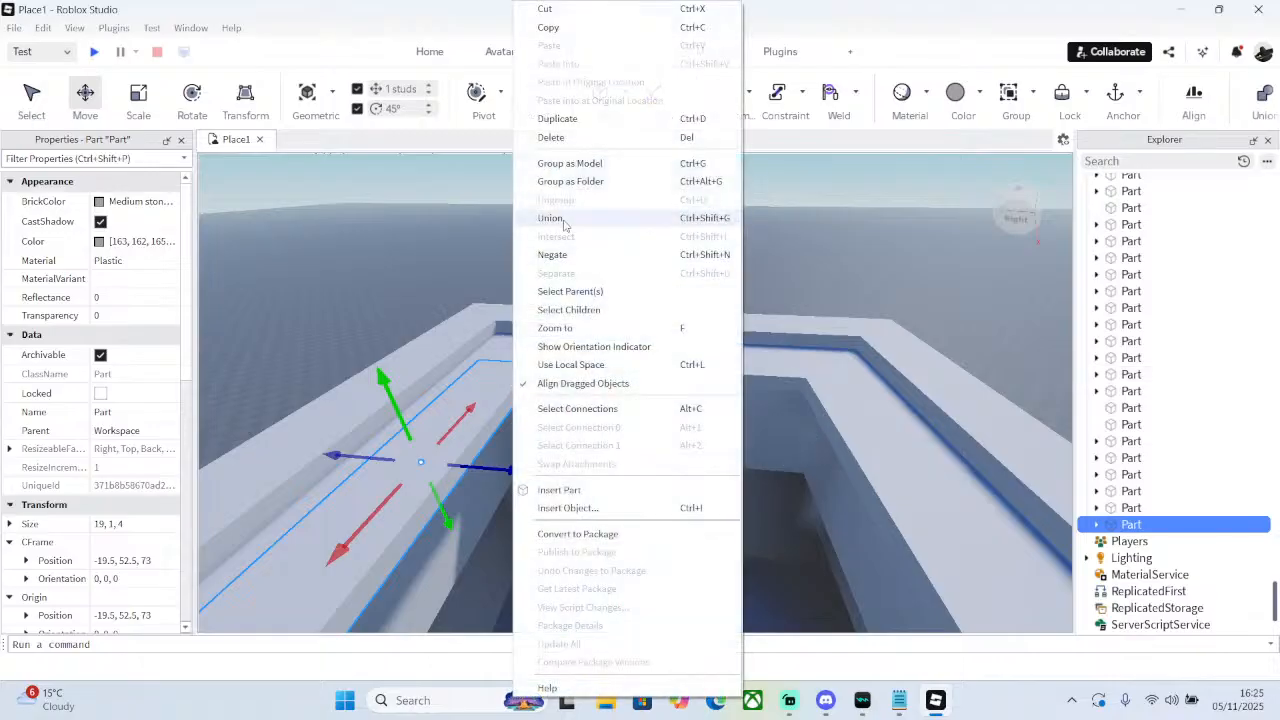
pyautogui.click(560, 119)
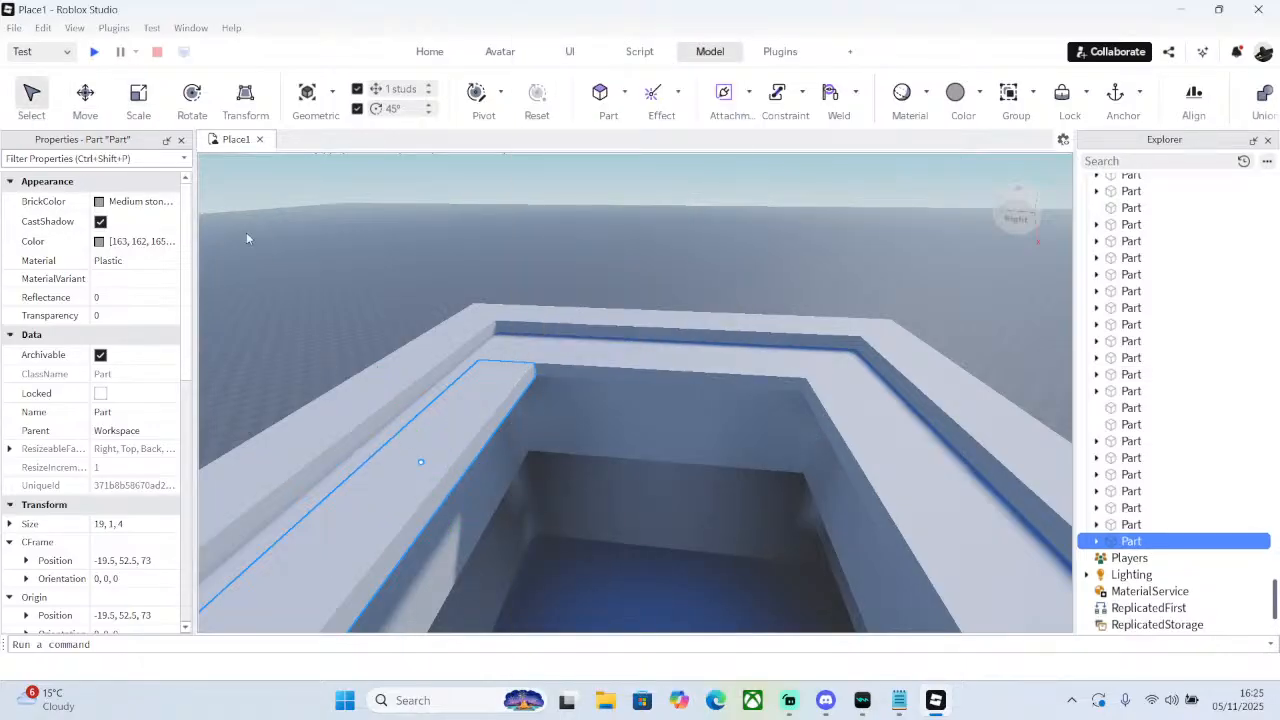
pyautogui.moveTo(408, 446)
pyautogui.mouseDown()
pyautogui.moveTo(394, 420)
pyautogui.moveTo(415, 440)
pyautogui.mouseUp()
pyautogui.moveTo(415, 440); pyautogui.dragTo(437, 425, button='right')
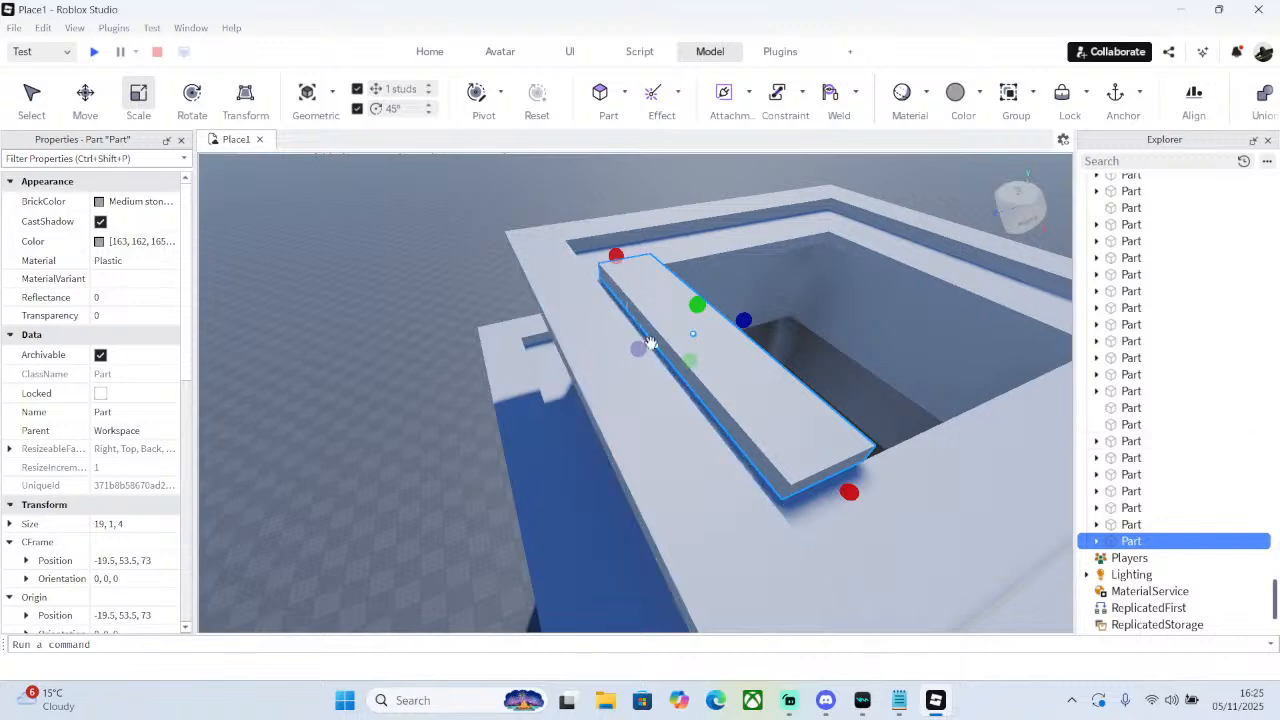
# - Resize the raised strip into an upright wall of 20 × 11 × 1 studs along the opening's edge
pyautogui.moveTo(640, 348); pyautogui.dragTo(690, 333)
pyautogui.moveTo(880, 478); pyautogui.dragTo(890, 489)
pyautogui.moveTo(860, 455); pyautogui.dragTo(782, 431, button='right')
pyautogui.moveTo(806, 460); pyautogui.dragTo(817, 313)
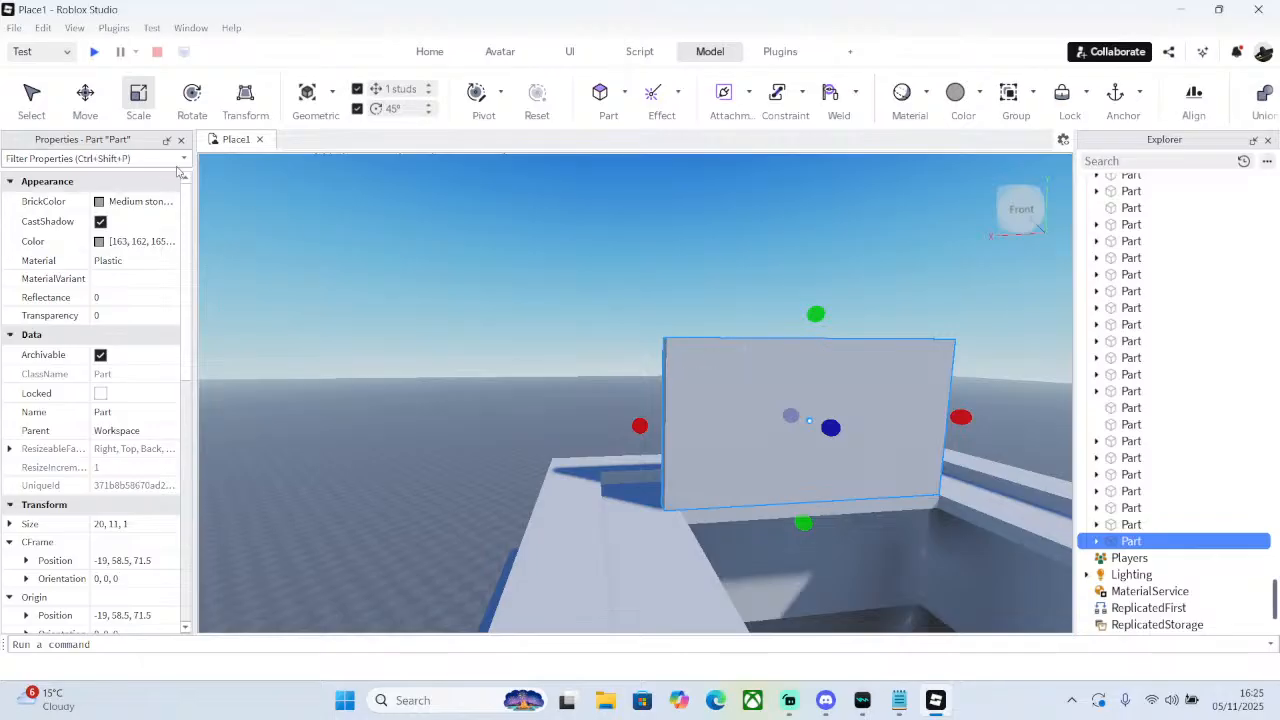
# - Duplicate the upright wall and shrink the copy to a 1 × 11 × 1 stud post at its corner
pyautogui.moveTo(741, 376); pyautogui.dragTo(751, 384, button='right')
pyautogui.click(757, 129)
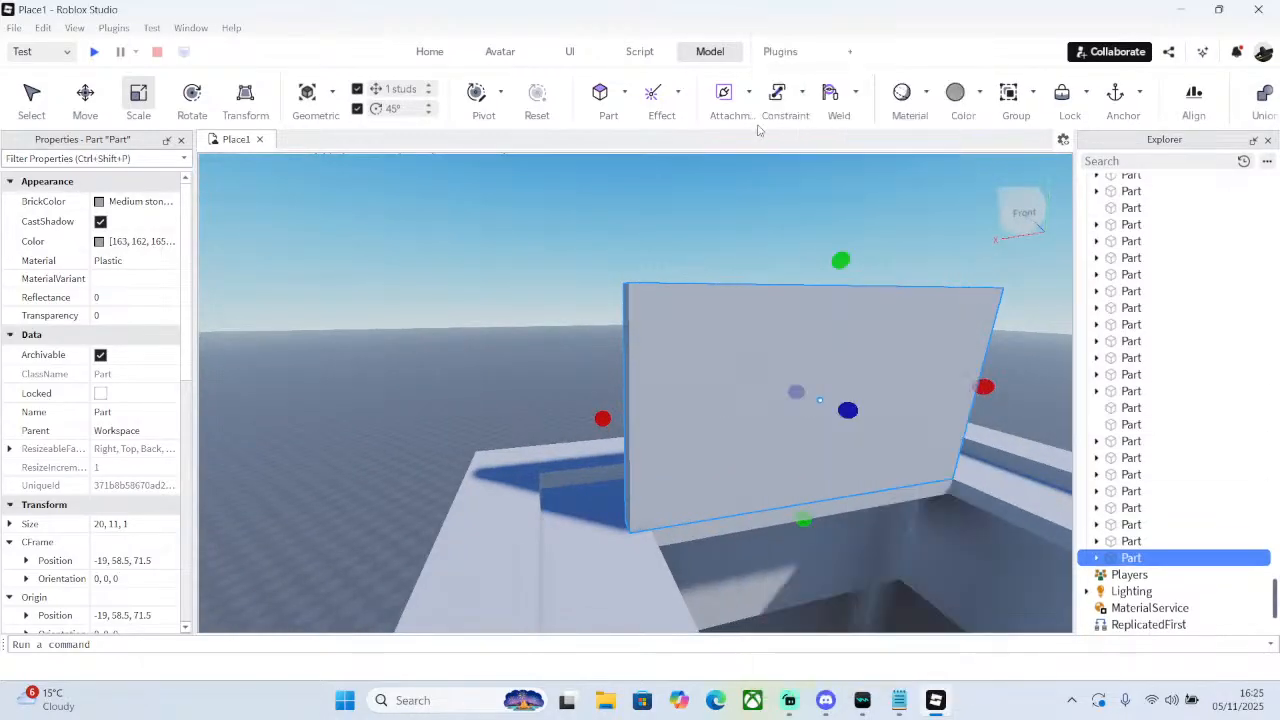
pyautogui.click(190, 112)
pyautogui.moveTo(749, 306); pyautogui.dragTo(749, 306, button='right')
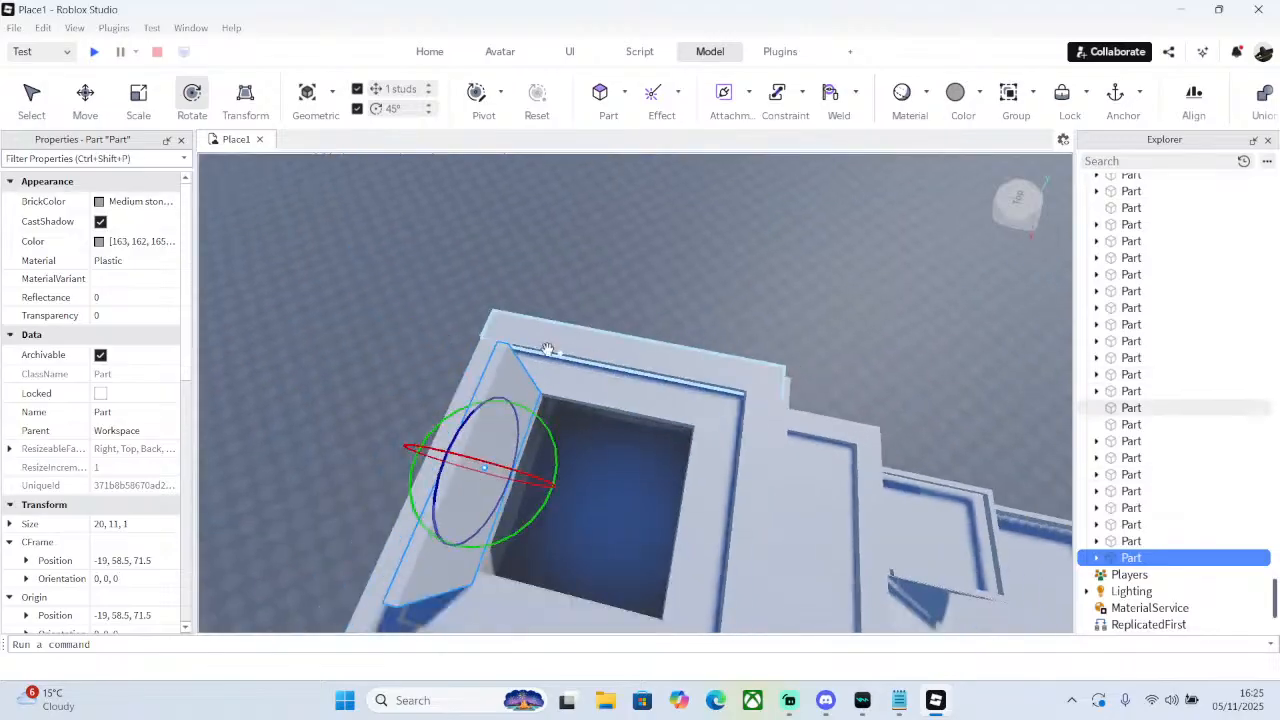
pyautogui.click(152, 108)
pyautogui.moveTo(530, 349); pyautogui.dragTo(343, 651)
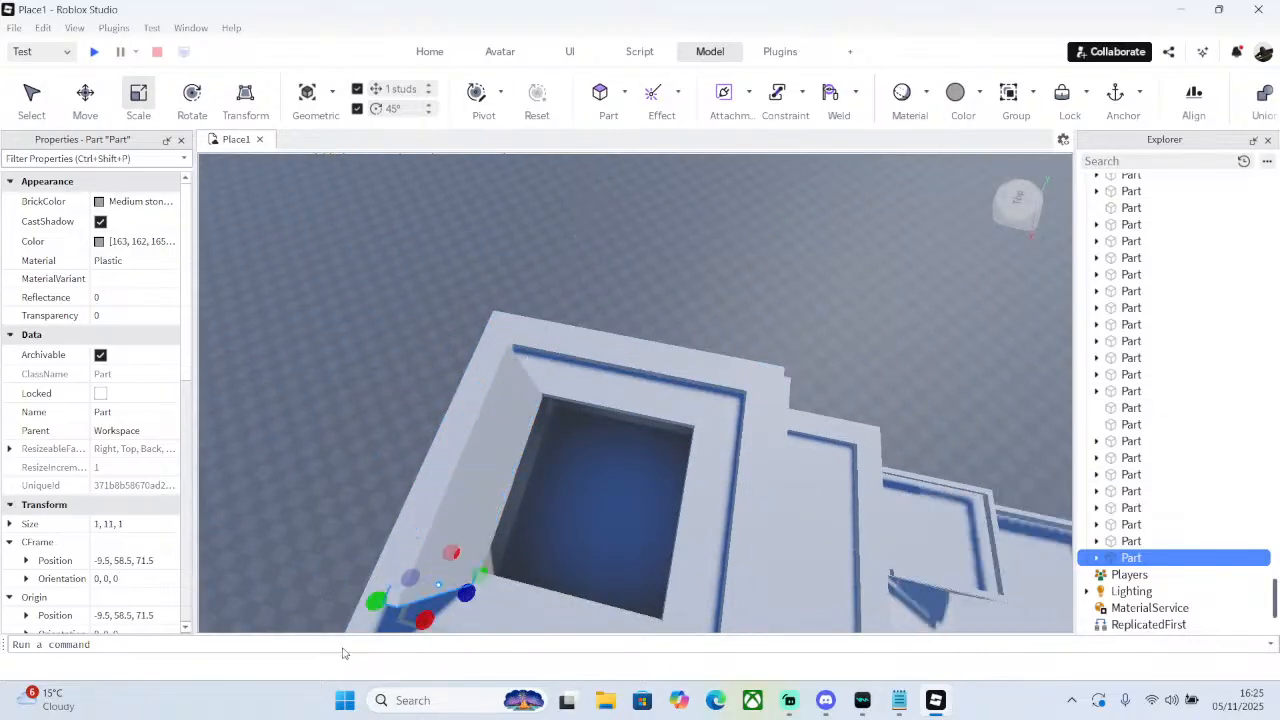
# - Stretch the corner post along the adjacent side of the opening into a 1 × 11 × 19 stud wall
pyautogui.moveTo(516, 577); pyautogui.dragTo(516, 577, button='right')
pyautogui.moveTo(470, 522); pyautogui.dragTo(673, 537)
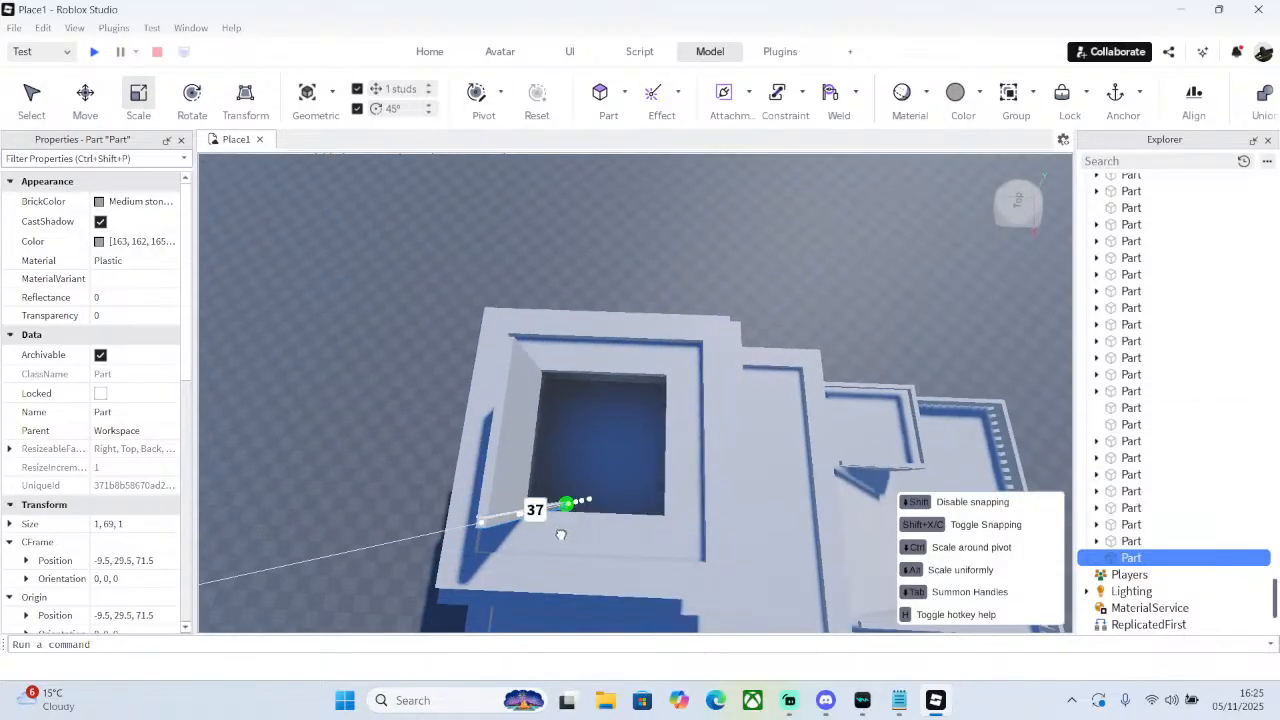
pyautogui.moveTo(519, 536); pyautogui.dragTo(702, 540)
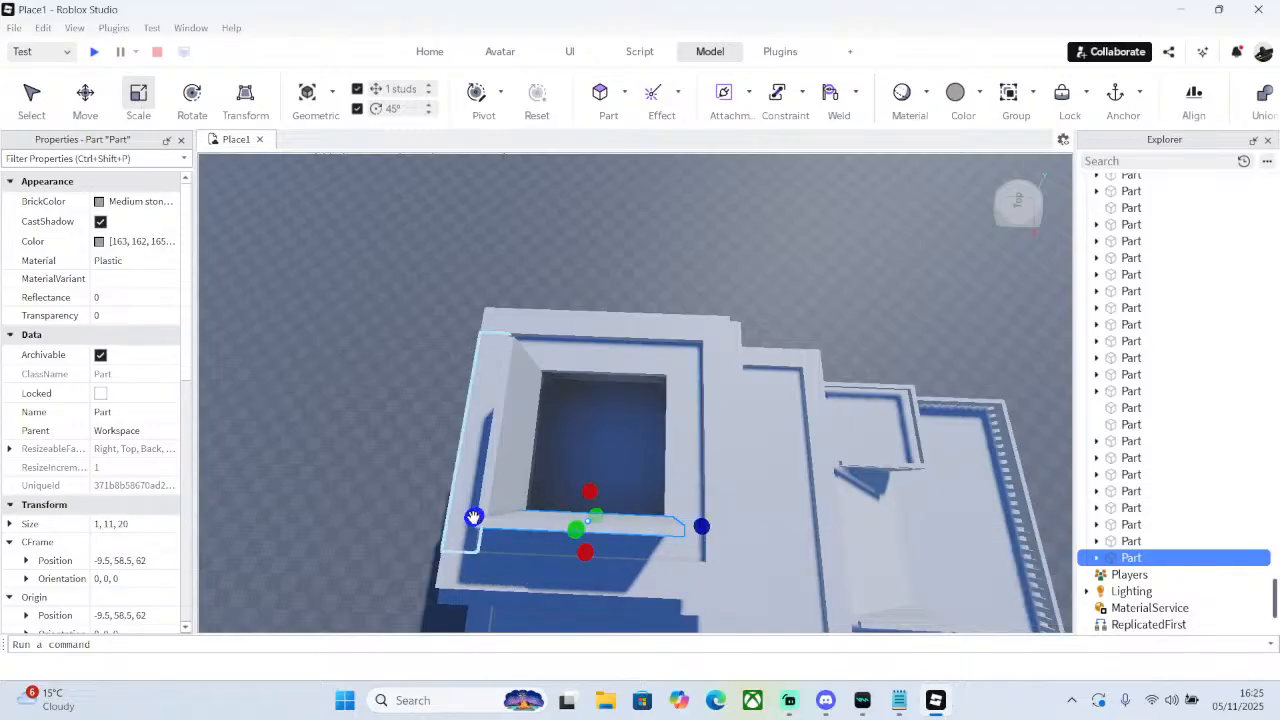
pyautogui.moveTo(473, 516); pyautogui.dragTo(490, 516)
# - Duplicate the two adjoining walls together and rotate the copies 180° to enclose the opening
pyautogui.moveTo(600, 505); pyautogui.dragTo(666, 331, button='right')
pyautogui.keyDown('ctrl'); pyautogui.click(709, 309); pyautogui.keyUp('ctrl')
pyautogui.rightClick(716, 247)
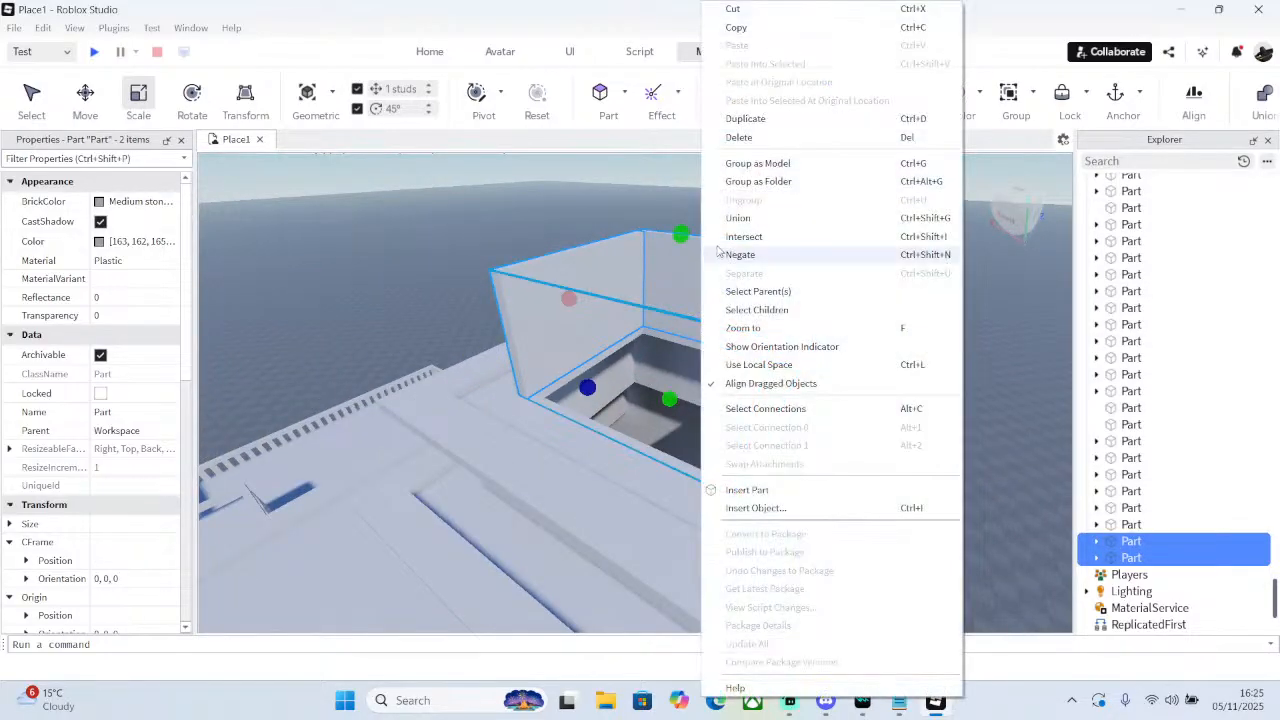
pyautogui.click(745, 118)
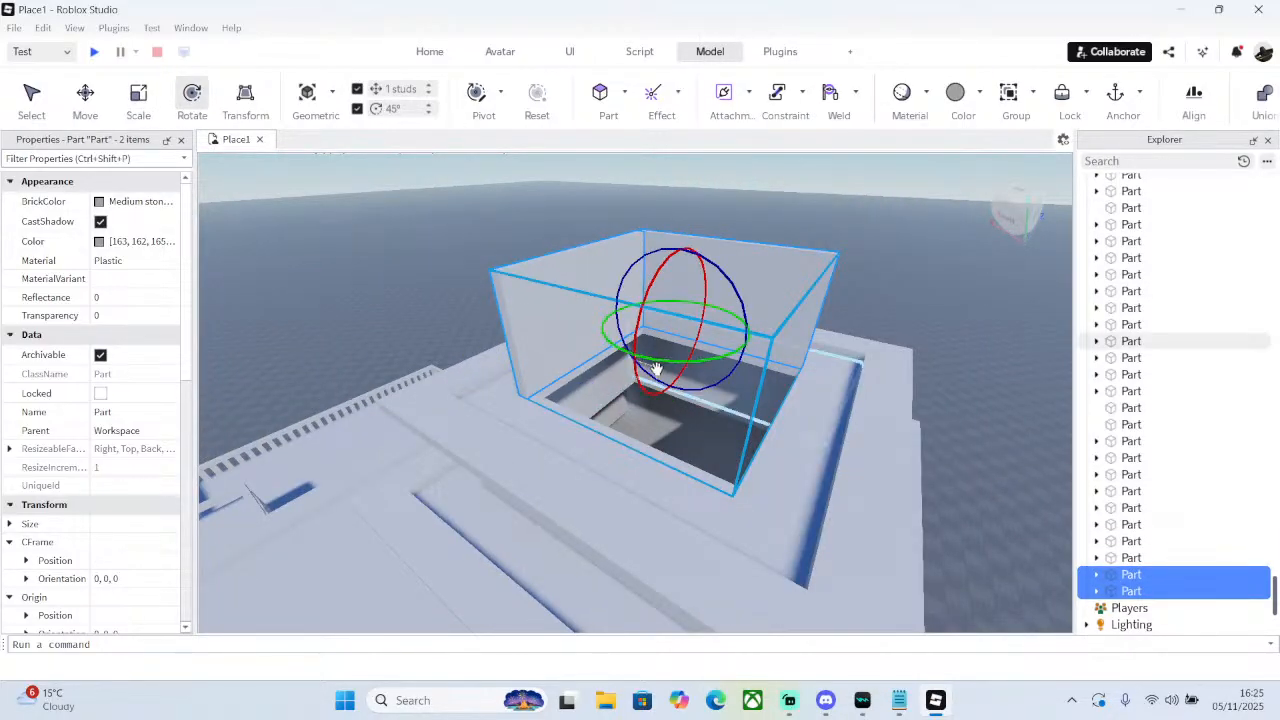
pyautogui.moveTo(678, 362); pyautogui.dragTo(684, 283)
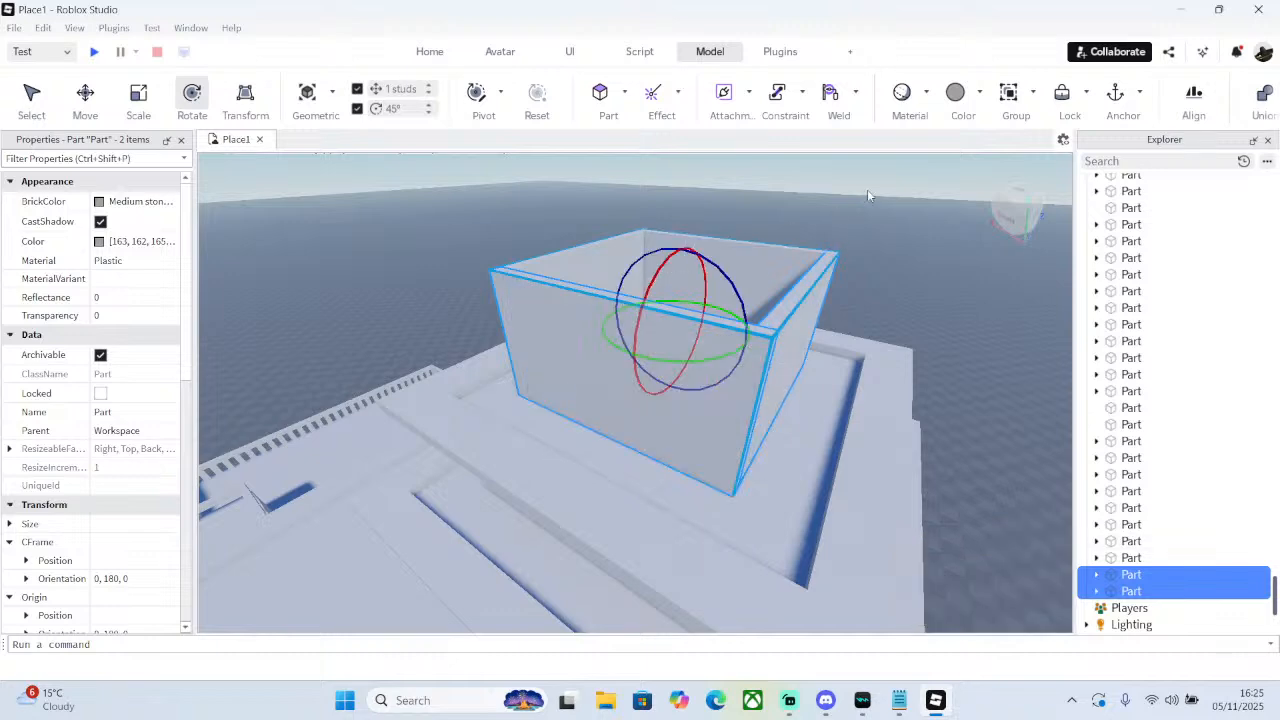
# - Shorten the rotated 20-stud wall by 1 stud to 19 × 11 × 1 at its overlapping corner
pyautogui.click(867, 189)
pyautogui.click(591, 307)
pyautogui.moveTo(591, 307); pyautogui.dragTo(642, 363, button='right')
pyautogui.click(626, 377)
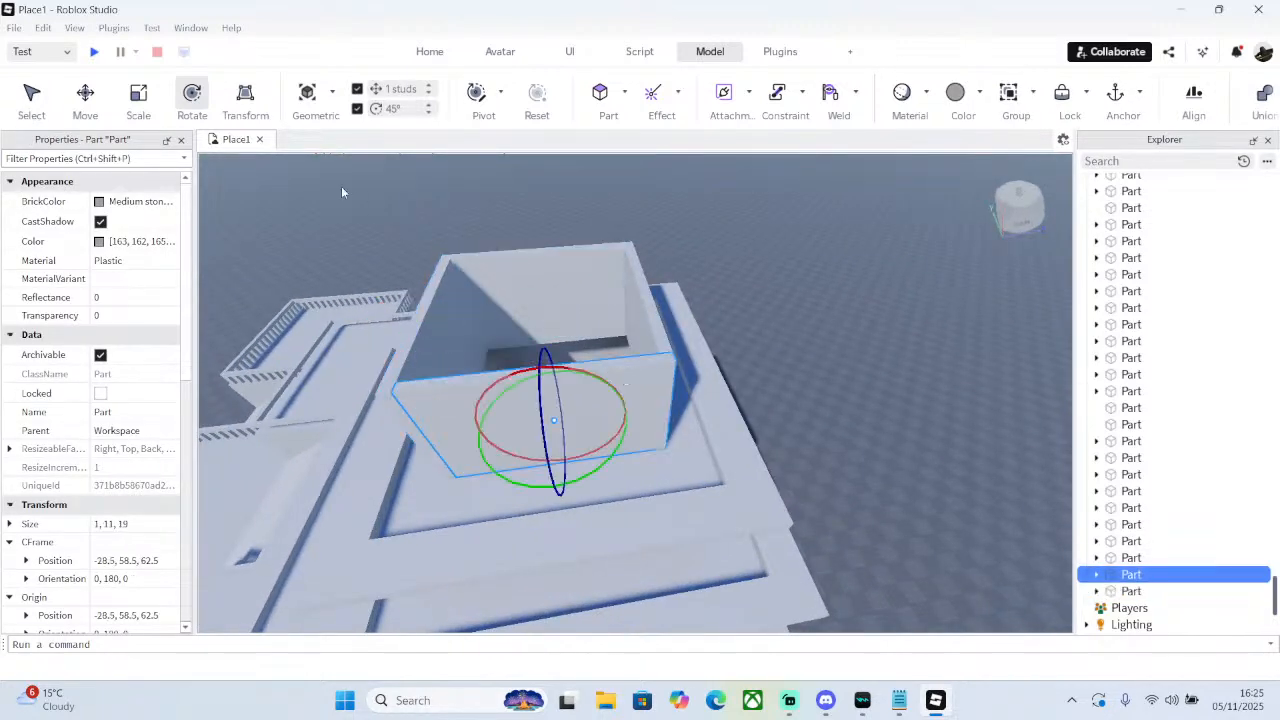
pyautogui.moveTo(341, 186); pyautogui.dragTo(674, 471, button='right')
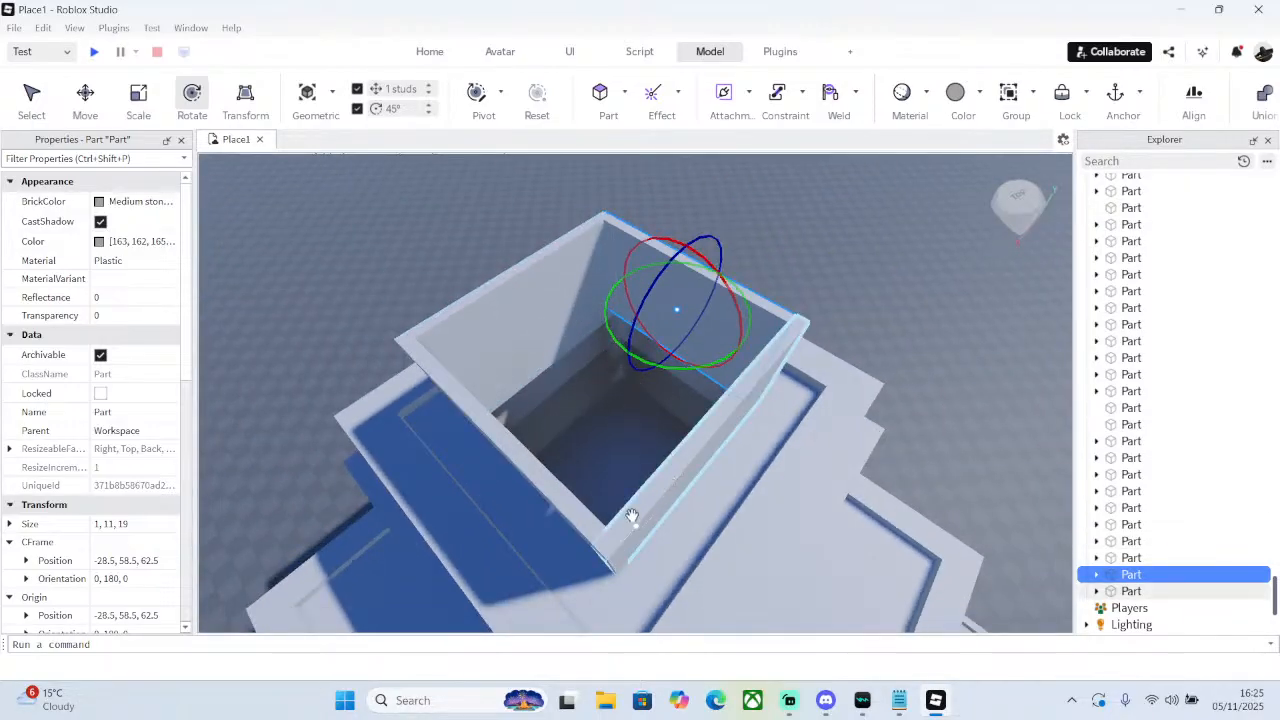
pyautogui.click(575, 522)
pyautogui.click(155, 113)
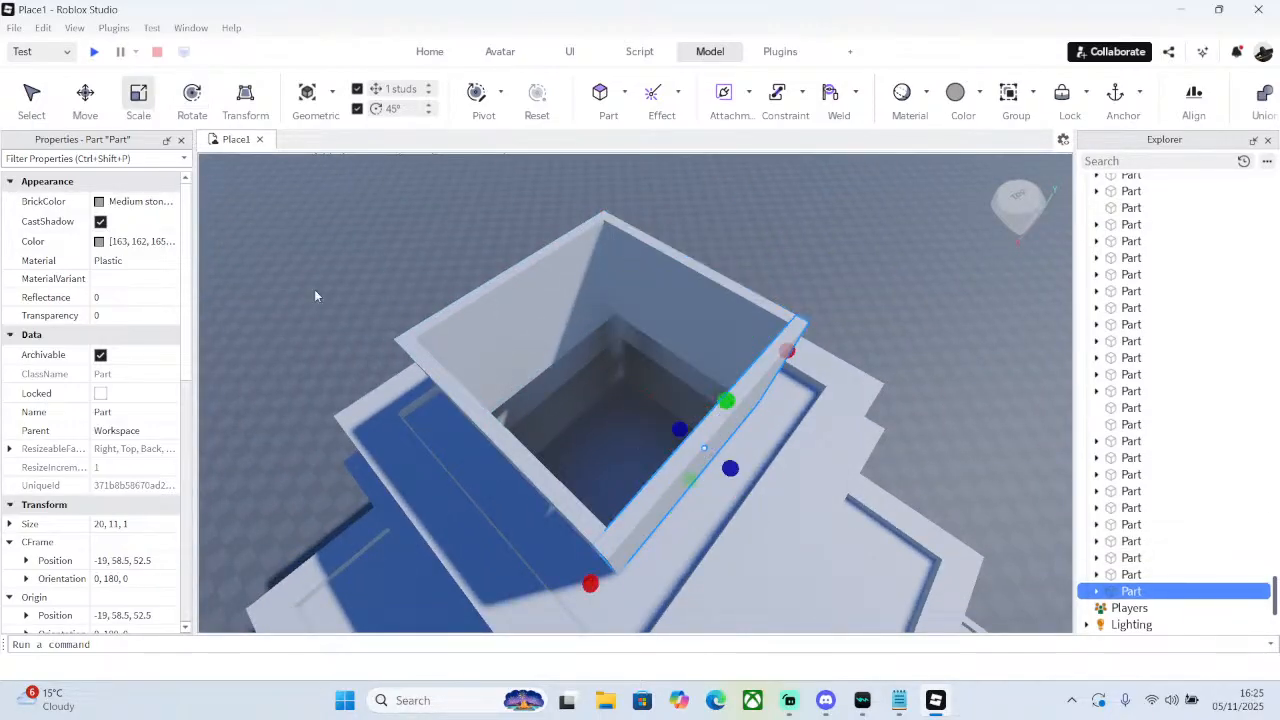
pyautogui.moveTo(591, 566)
pyautogui.mouseDown()
pyautogui.moveTo(588, 580)
pyautogui.moveTo(602, 563)
pyautogui.mouseUp()
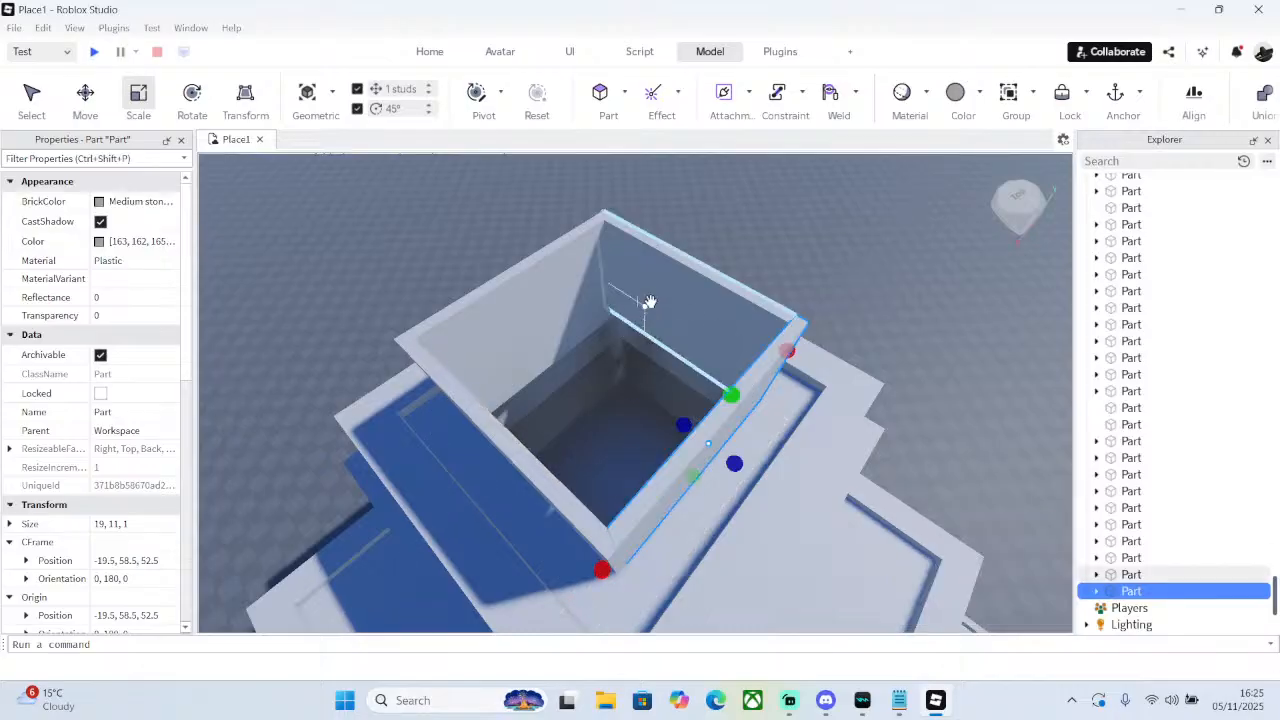
# - Shorten the other rotated wall to 1 × 11 × 18 studs at its overlapping corner
pyautogui.click(645, 302)
pyautogui.moveTo(589, 254); pyautogui.dragTo(589, 265)
pyautogui.click(827, 196)
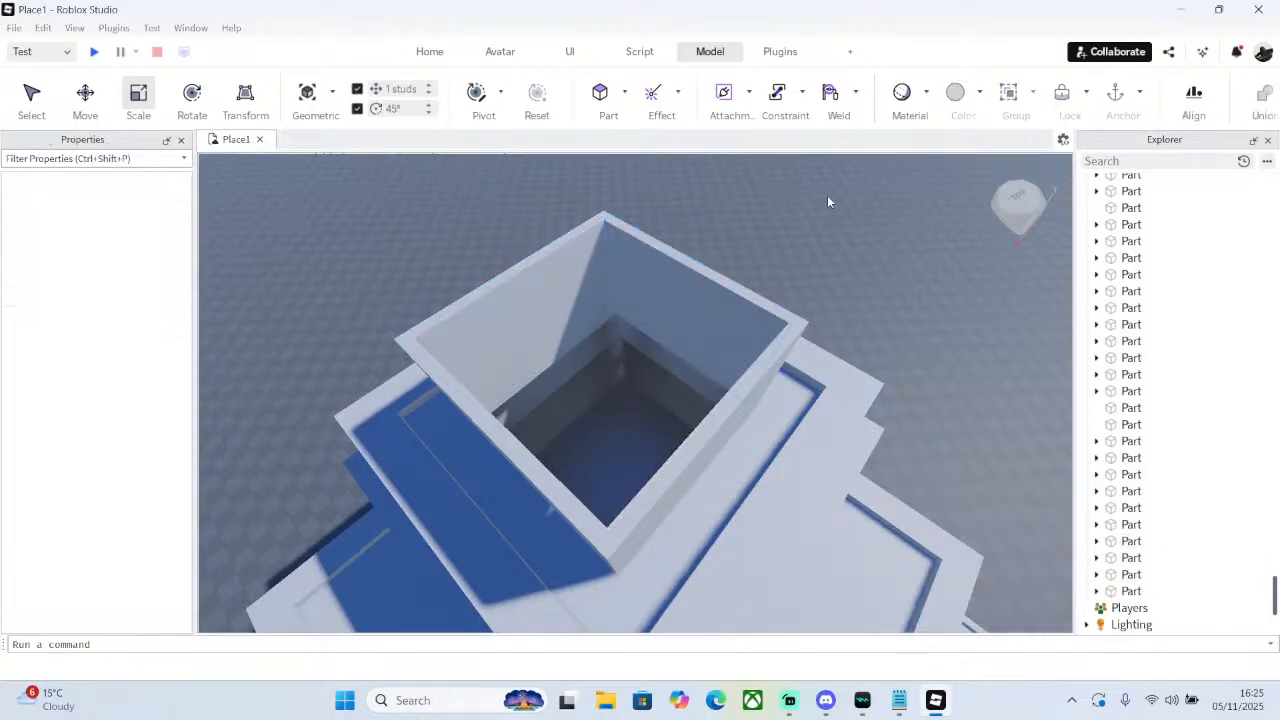
# - Move the 1 × 11 × 18 wall outward by 1 stud
pyautogui.moveTo(827, 196); pyautogui.dragTo(840, 256, button='right')
pyautogui.scroll(3, 840, 256)
pyautogui.click(604, 242)
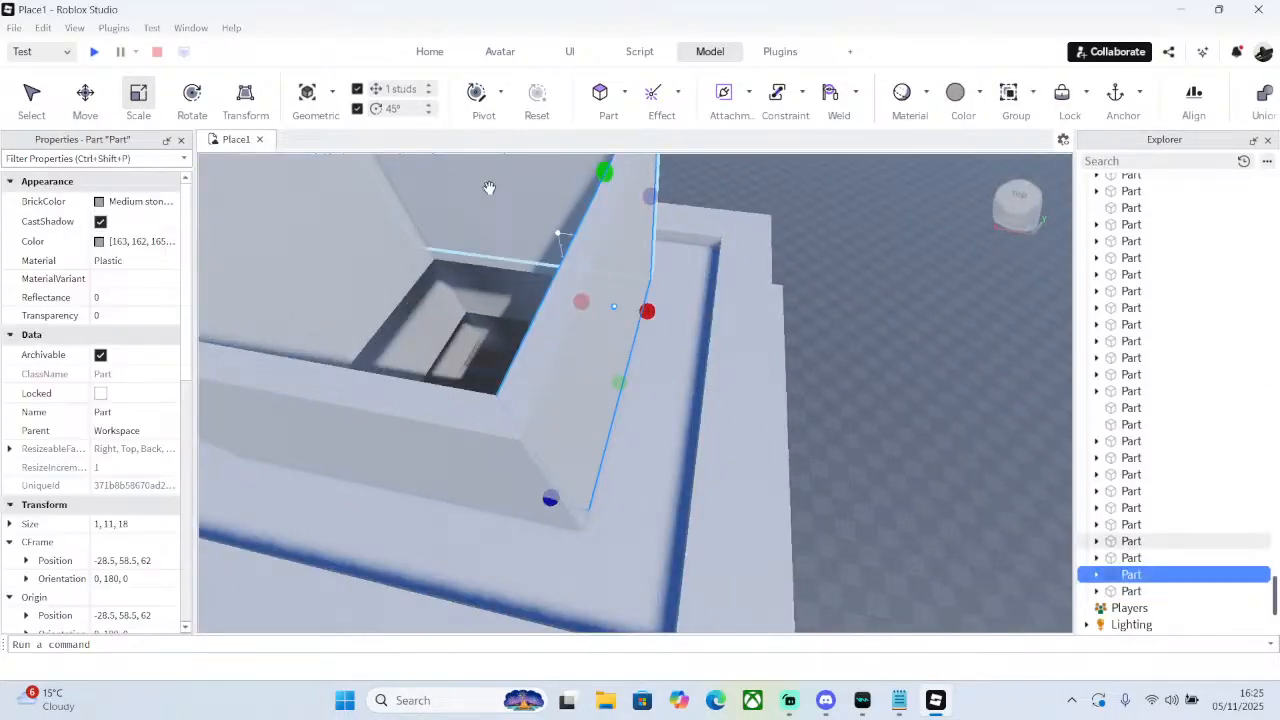
pyautogui.click(92, 95)
pyautogui.moveTo(678, 332); pyautogui.dragTo(676, 326, button='right')
pyautogui.scroll(3, 676, 325)
pyautogui.scroll(-3, 676, 329)
pyautogui.moveTo(605, 298); pyautogui.dragTo(632, 300)
pyautogui.moveTo(632, 300); pyautogui.dragTo(631, 298, button='right')
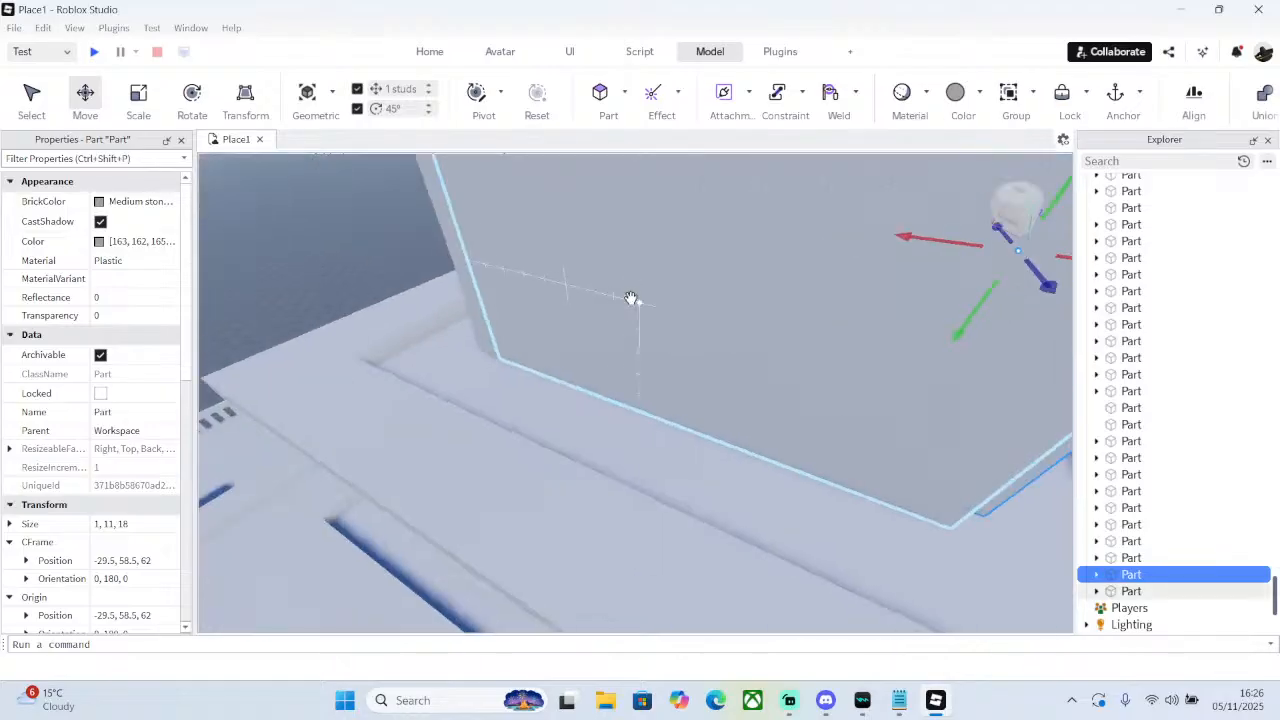
# - Shift the 19 × 11 × 1 wall to meet its neighbouring wall and lengthen it to 20 × 11 × 1 studs
pyautogui.scroll(-3, 632, 300)
pyautogui.click(661, 334)
pyautogui.moveTo(745, 357); pyautogui.dragTo(759, 361)
pyautogui.moveTo(680, 308); pyautogui.dragTo(677, 308, button='right')
pyautogui.scroll(2, 677, 306)
pyautogui.click(148, 105)
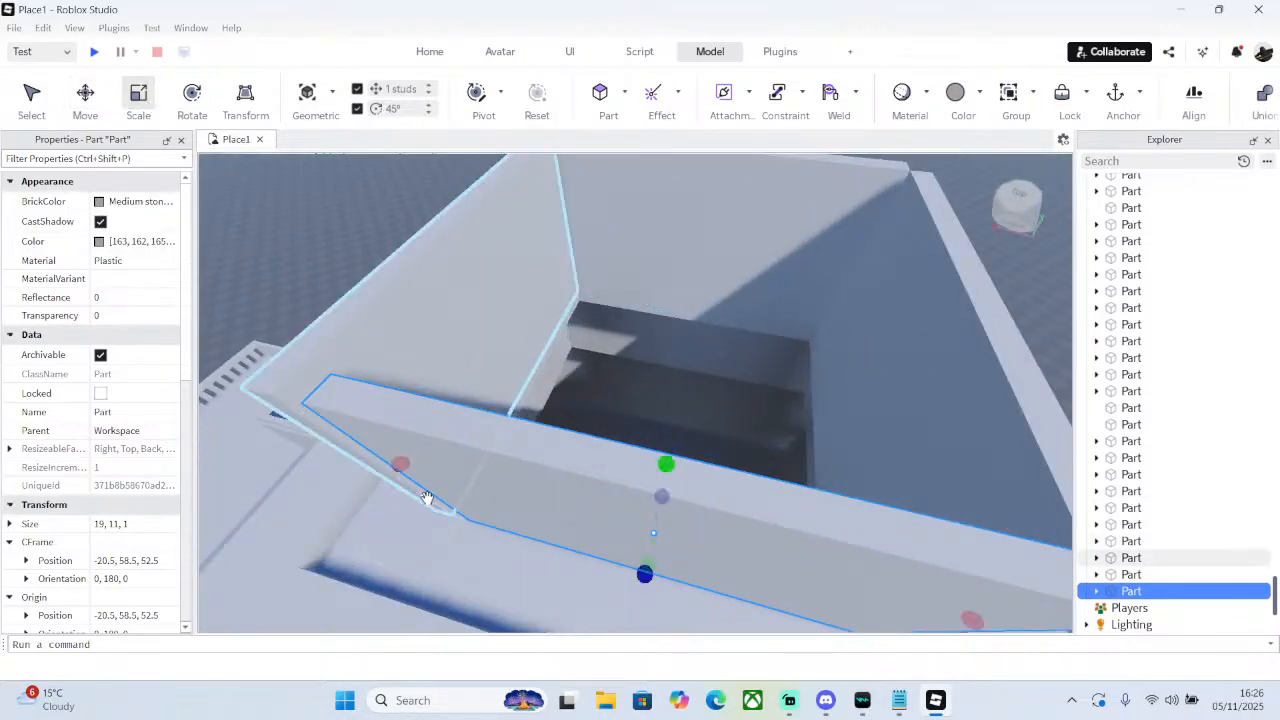
pyautogui.moveTo(404, 467); pyautogui.dragTo(390, 460)
pyautogui.moveTo(676, 401); pyautogui.dragTo(690, 400, button='right')
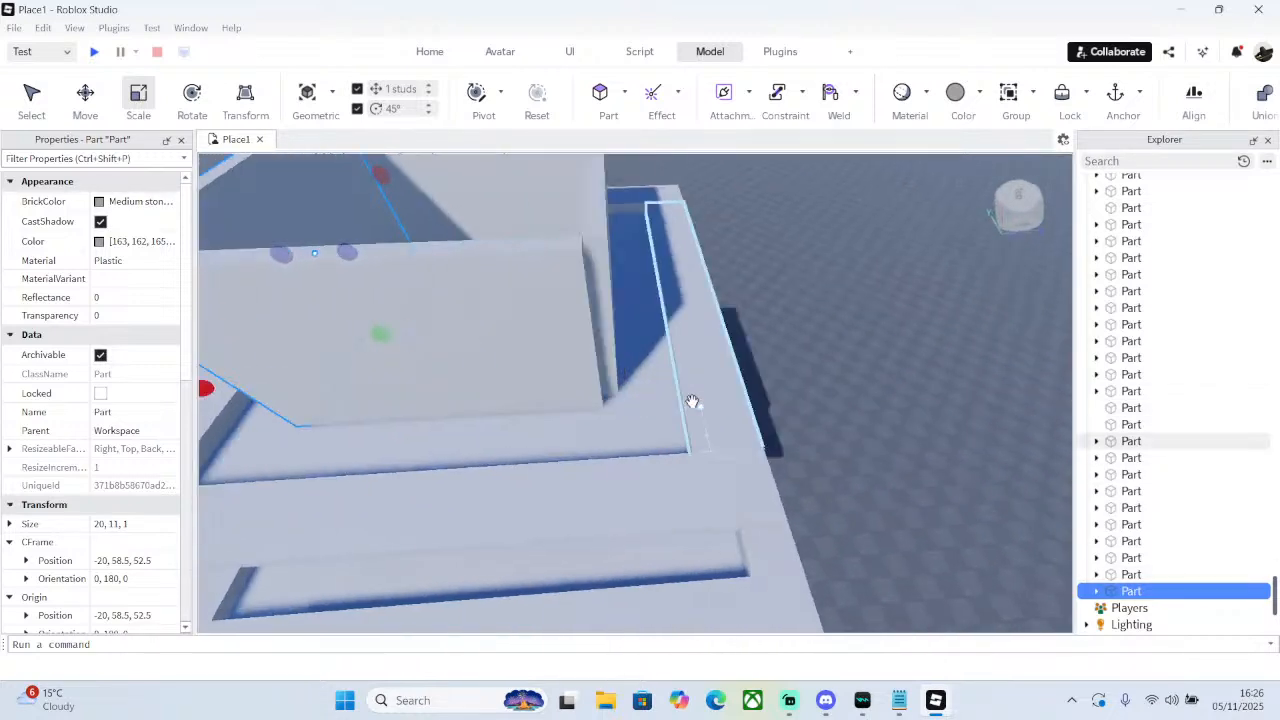
# - Extend the adjoining wall outward at the remaining open corner to close the storey's enclosure
pyautogui.click(595, 384)
pyautogui.moveTo(617, 341); pyautogui.dragTo(639, 339)
pyautogui.click(820, 322)
pyautogui.press('a')
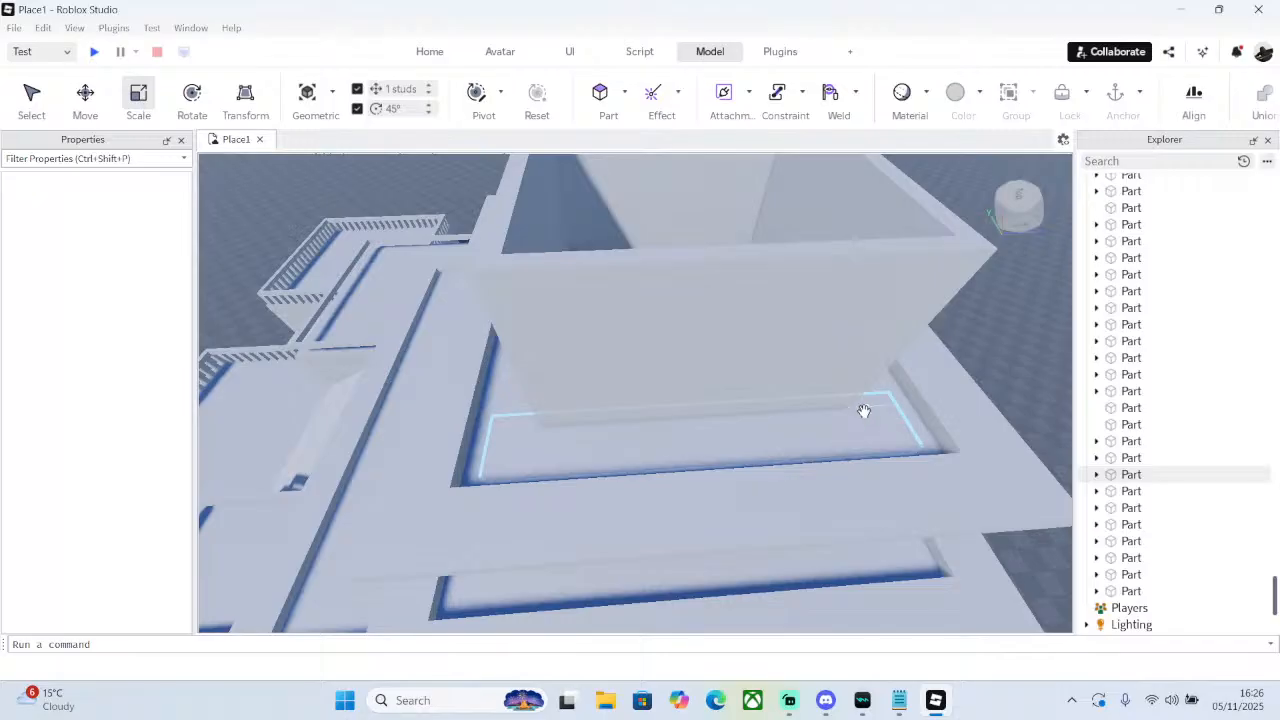
# - Duplicate the 4 × 1 × 36 ledge slab and move the copy above the new walls to position -7, 64.5, 62
pyautogui.scroll(-10, 866, 410)
pyautogui.moveTo(745, 365); pyautogui.dragTo(821, 378, button='right')
pyautogui.press('w')
pyautogui.press('e')
pyautogui.click(475, 464)
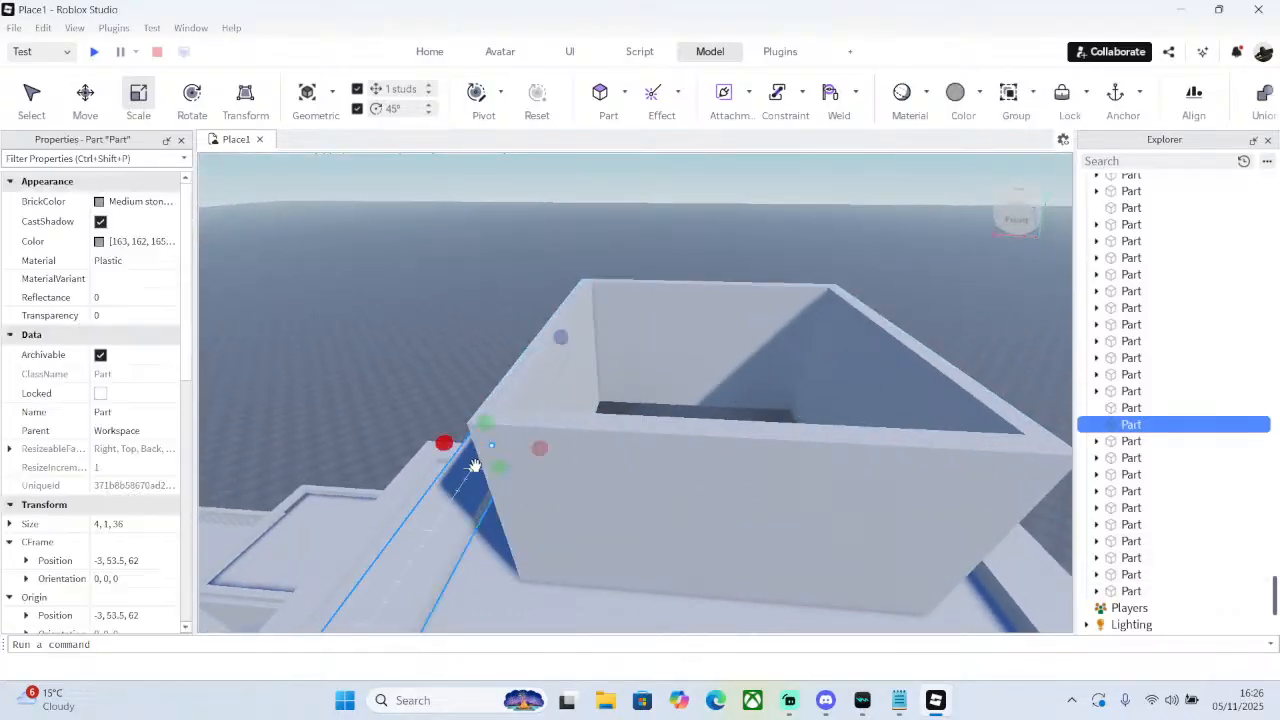
pyautogui.rightClick(475, 464)
pyautogui.click(515, 118)
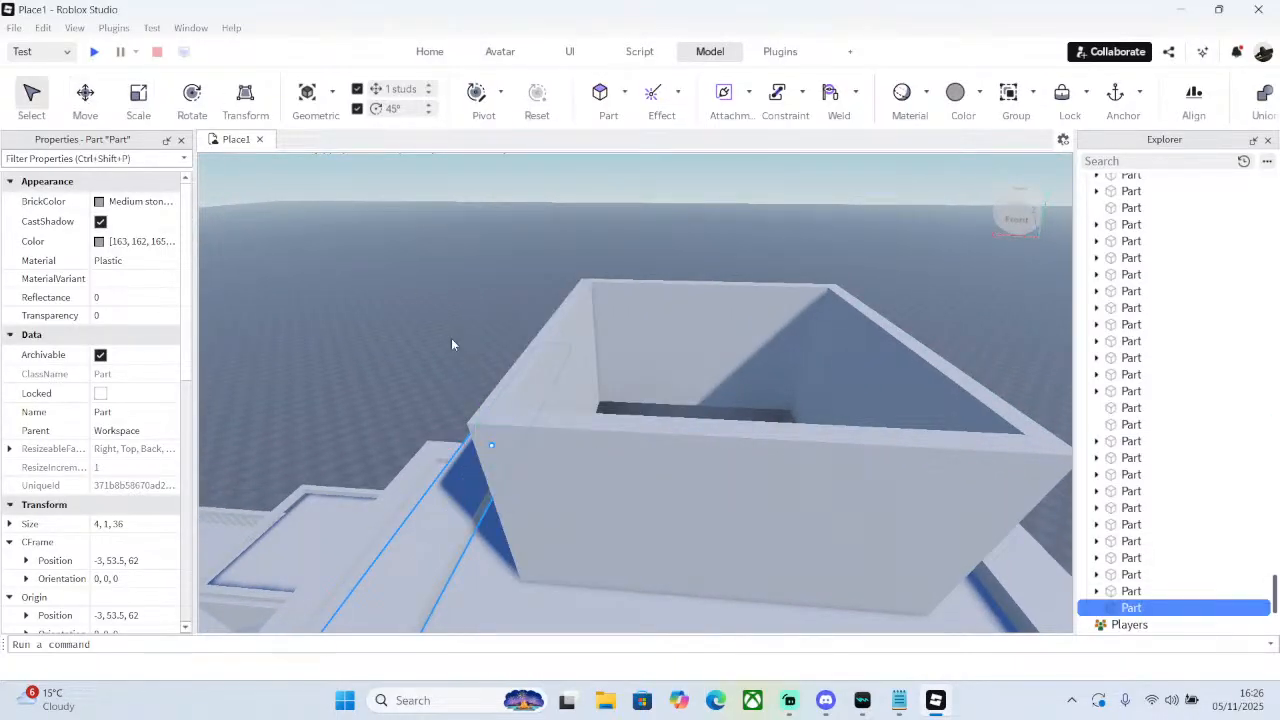
pyautogui.moveTo(467, 364); pyautogui.dragTo(461, 252)
pyautogui.moveTo(537, 356); pyautogui.dragTo(736, 368)
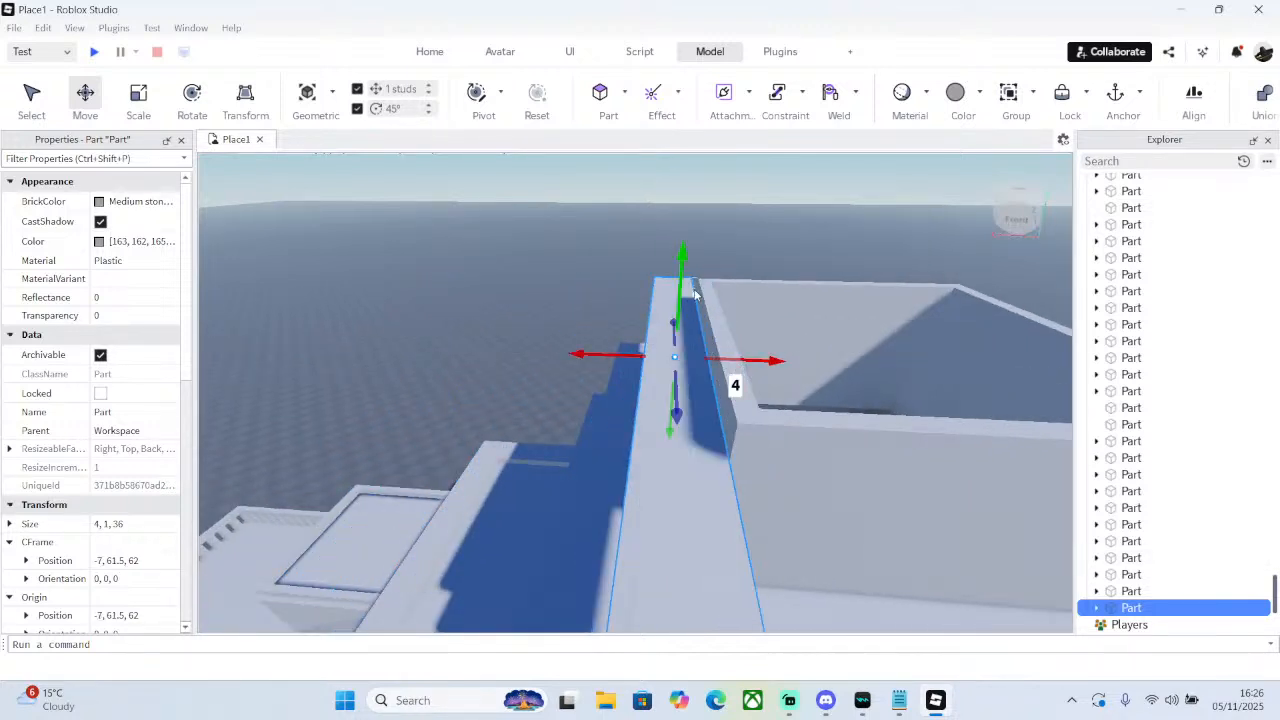
pyautogui.moveTo(745, 329); pyautogui.dragTo(782, 364, button='right')
pyautogui.press('d')
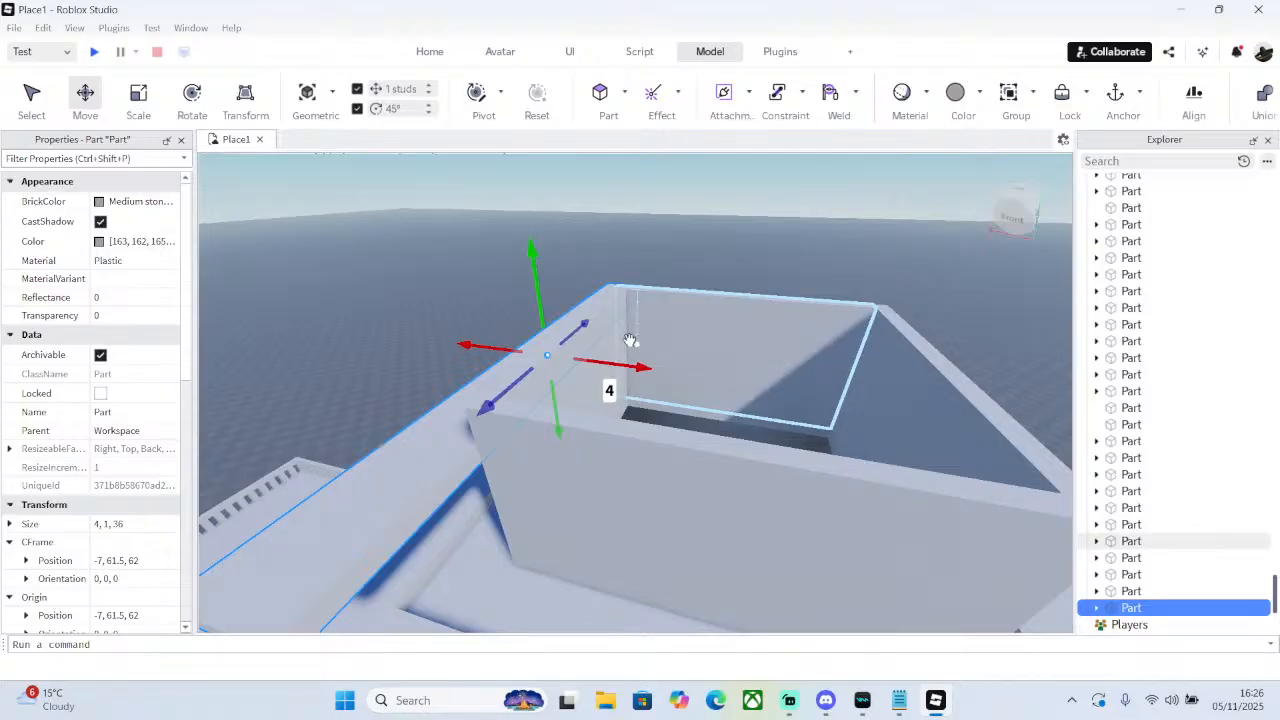
pyautogui.moveTo(532, 285); pyautogui.dragTo(530, 232)
# - Shorten the copied slab to 4 × 1 × 28 studs by trimming 4 studs from each end
pyautogui.click(138, 100)
pyautogui.moveTo(595, 290); pyautogui.dragTo(412, 329, button='right')
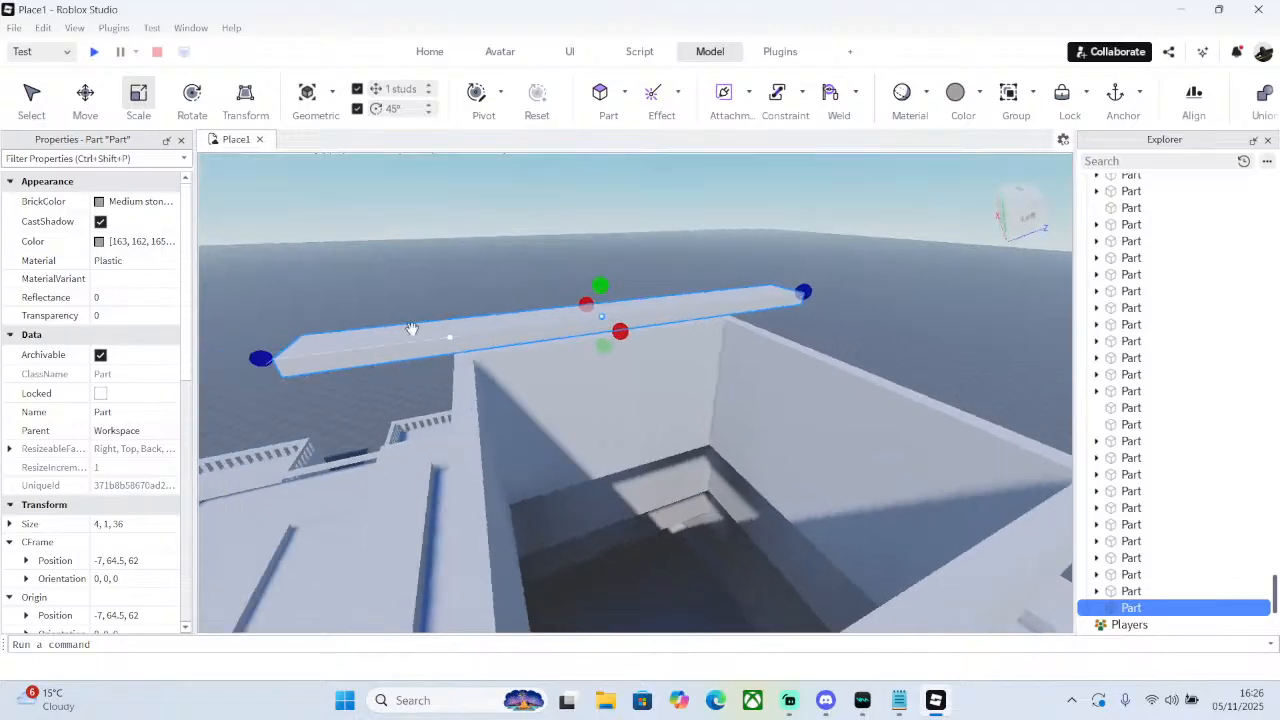
pyautogui.moveTo(262, 356); pyautogui.dragTo(357, 337)
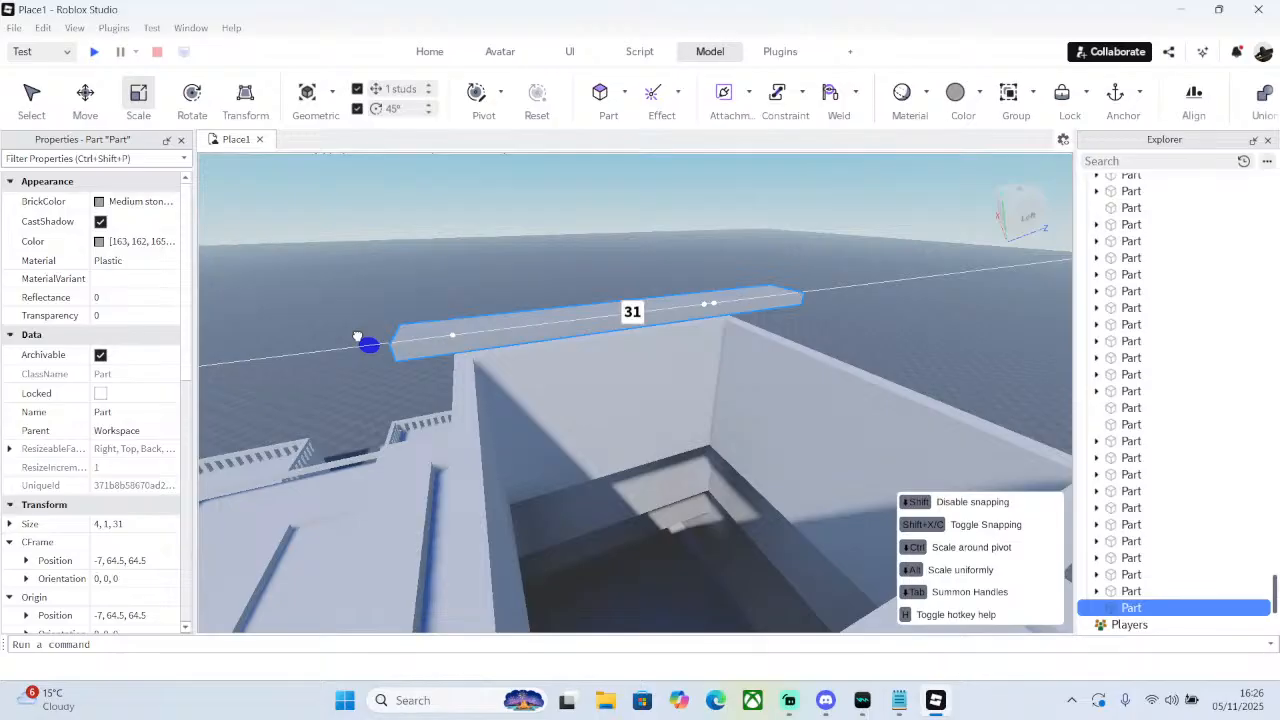
pyautogui.moveTo(357, 337)
pyautogui.mouseDown()
pyautogui.moveTo(382, 340)
pyautogui.moveTo(345, 350)
pyautogui.mouseUp()
pyautogui.moveTo(345, 350); pyautogui.dragTo(660, 349, button='right')
pyautogui.moveTo(660, 349); pyautogui.dragTo(598, 343)
pyautogui.moveTo(598, 343); pyautogui.dragTo(677, 340, button='right')
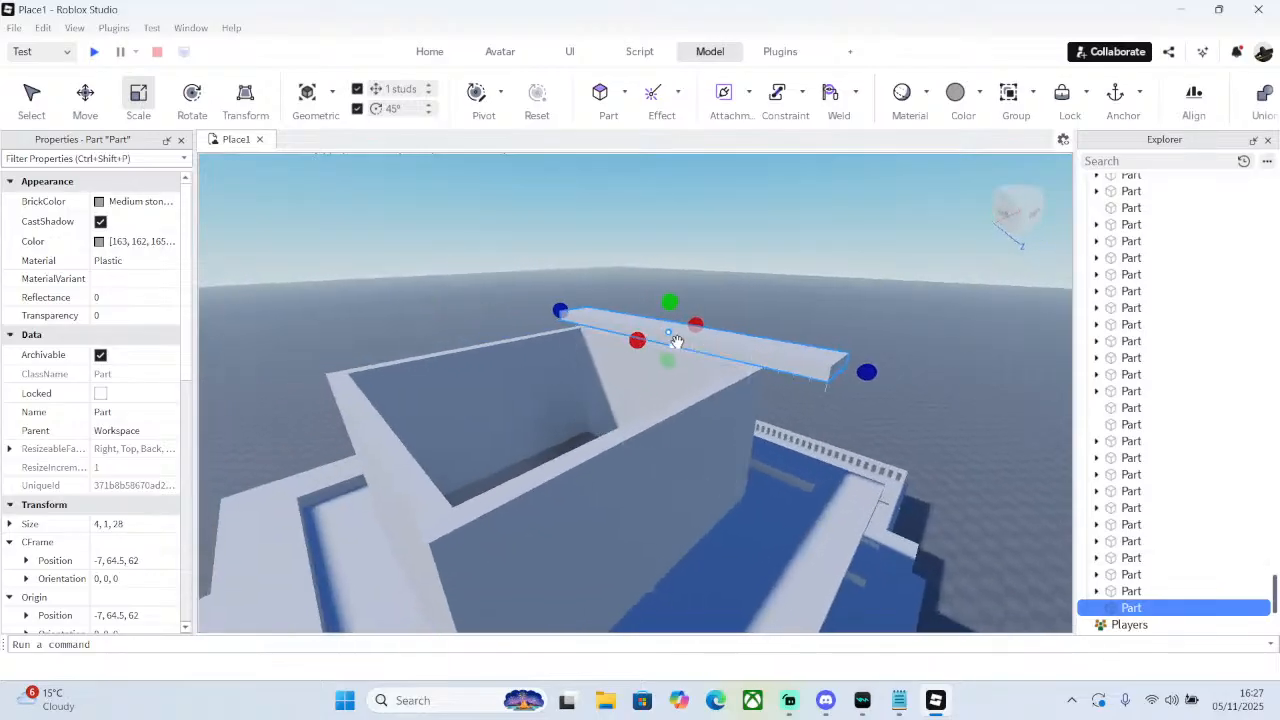
pyautogui.rightClick(677, 340)
pyautogui.click(714, 119)
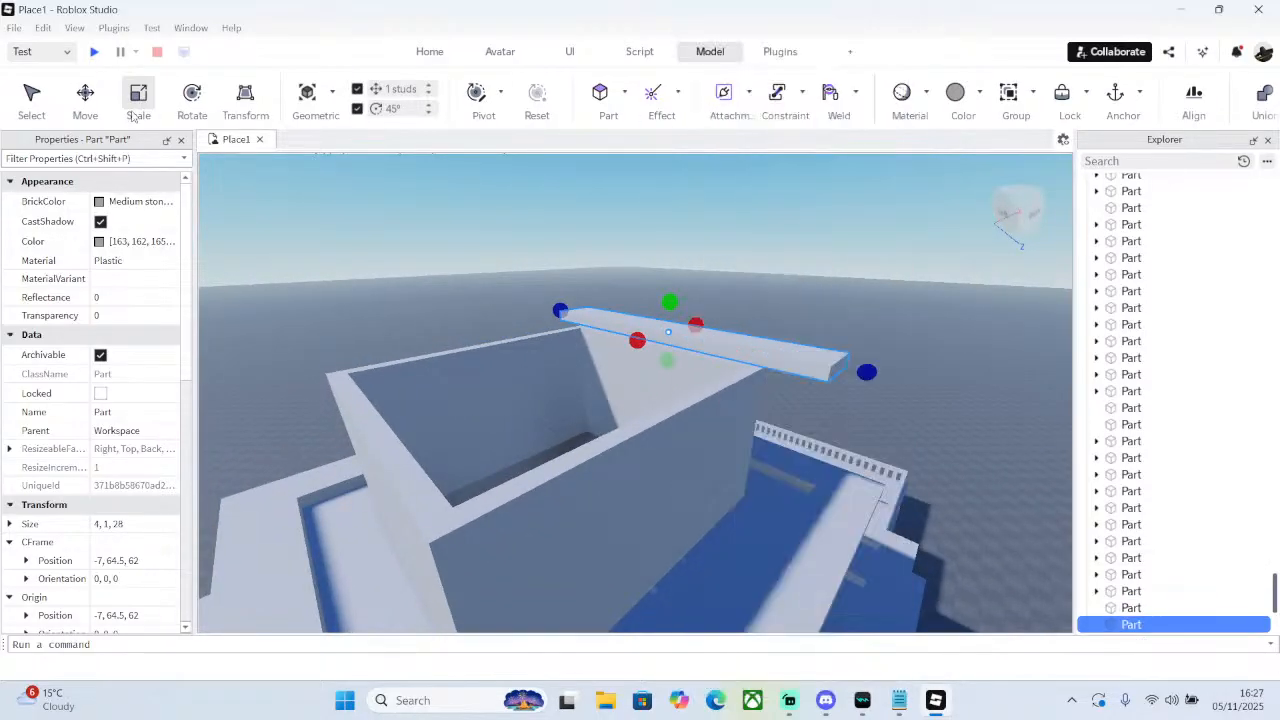
pyautogui.click(85, 97)
pyautogui.moveTo(880, 345); pyautogui.dragTo(795, 344, button='right')
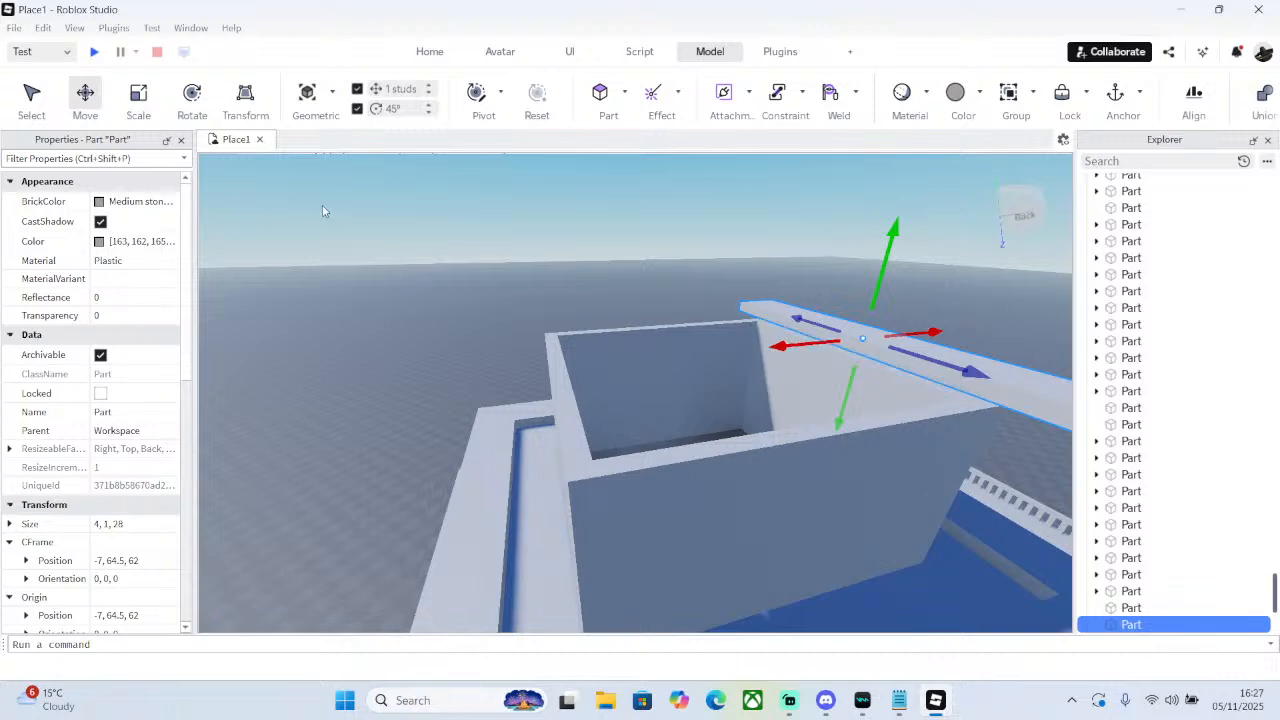
pyautogui.hotkey('ctrl', 'z')
# - Widen the 28-stud slab across the open walls to form an overhanging roof for the top storey
pyautogui.click(797, 316)
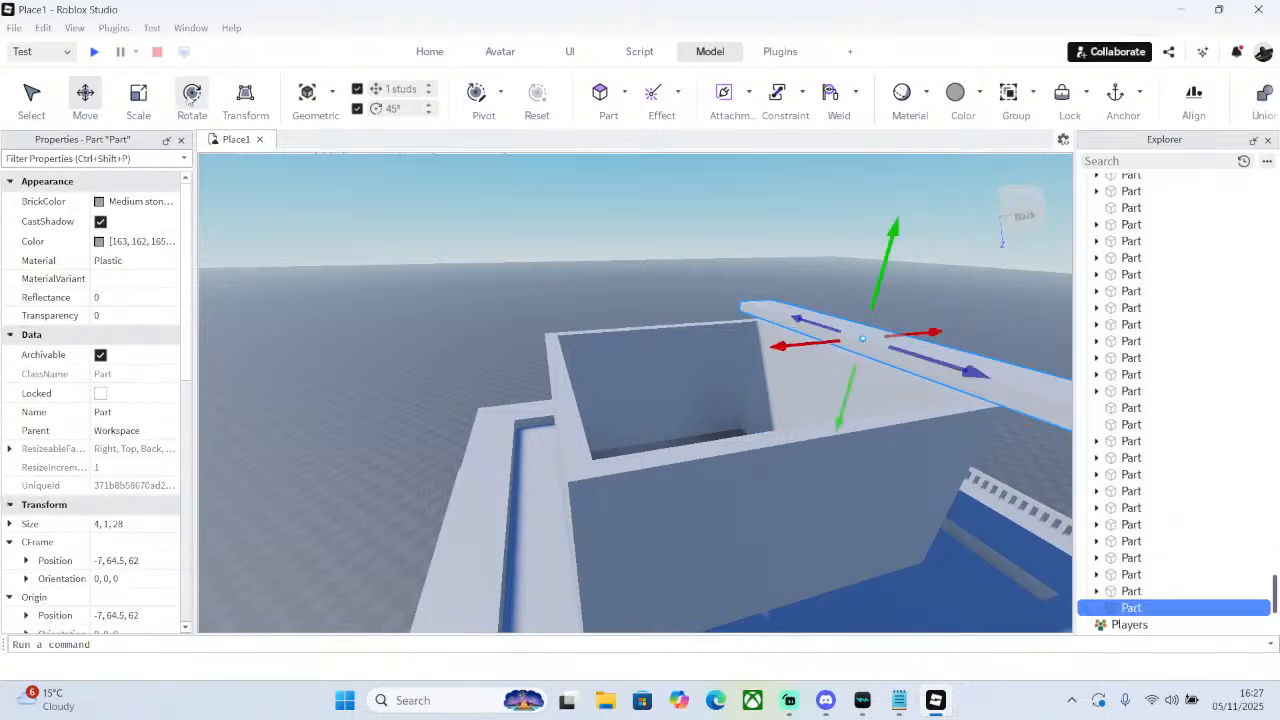
pyautogui.click(138, 97)
pyautogui.moveTo(828, 342); pyautogui.dragTo(586, 266)
pyautogui.click(773, 318)
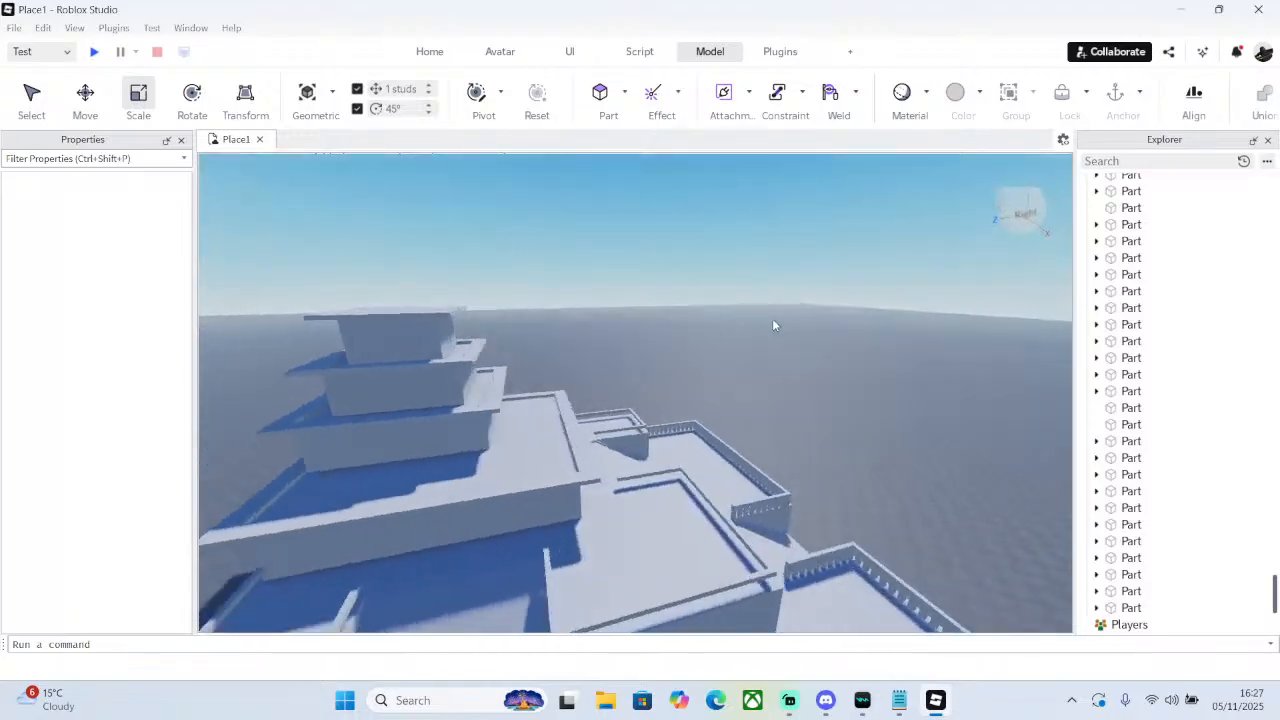
# - Examine the whole building from the front and side, from the stacked tower down to the terraces and balustrades
pyautogui.moveTo(773, 318); pyautogui.dragTo(688, 420, button='right')
pyautogui.scroll(-10, 780, 326)
pyautogui.scroll(-5, 905, 361)
pyautogui.scroll(5, 904, 356)
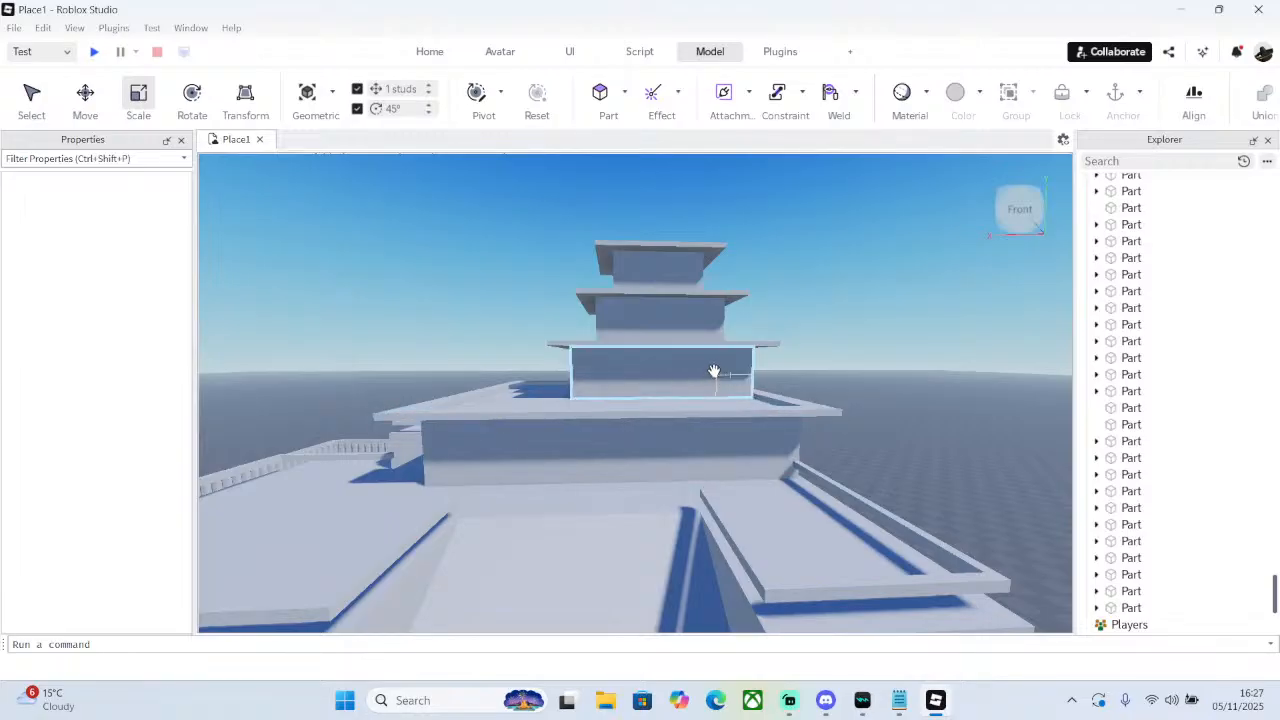
pyautogui.scroll(-2, 714, 371)
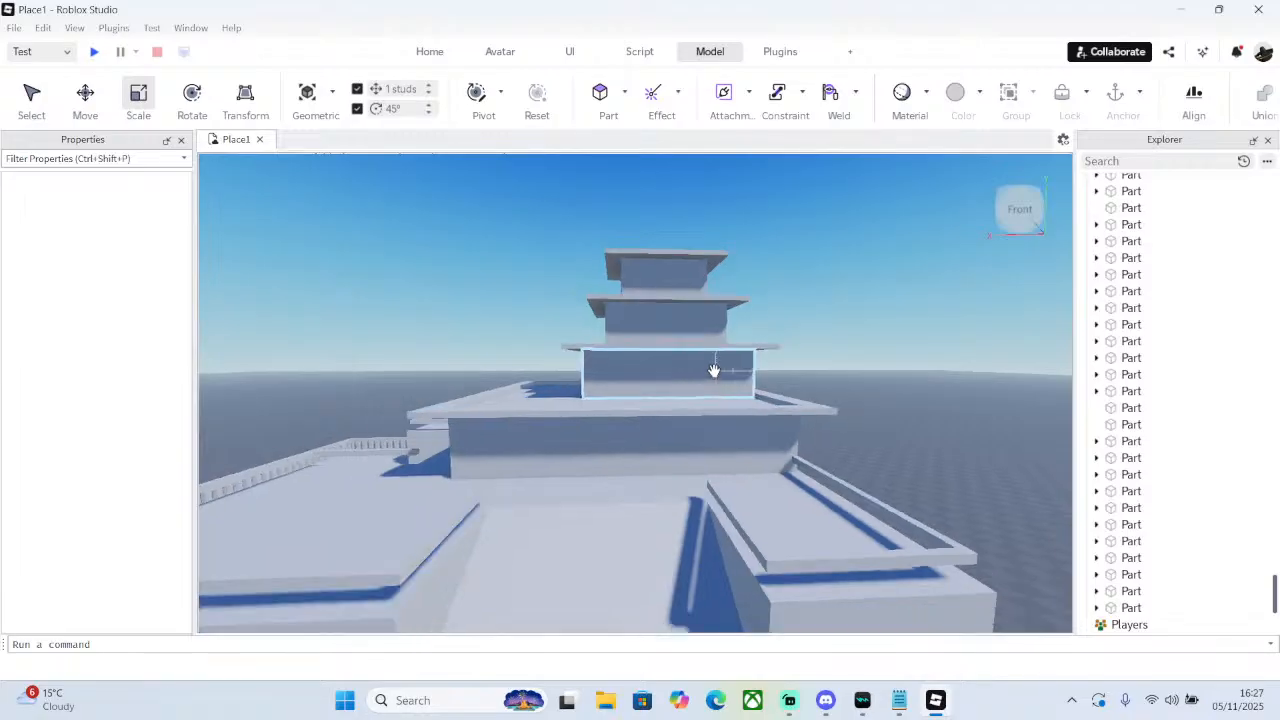
pyautogui.moveTo(726, 397); pyautogui.dragTo(788, 377, button='right')
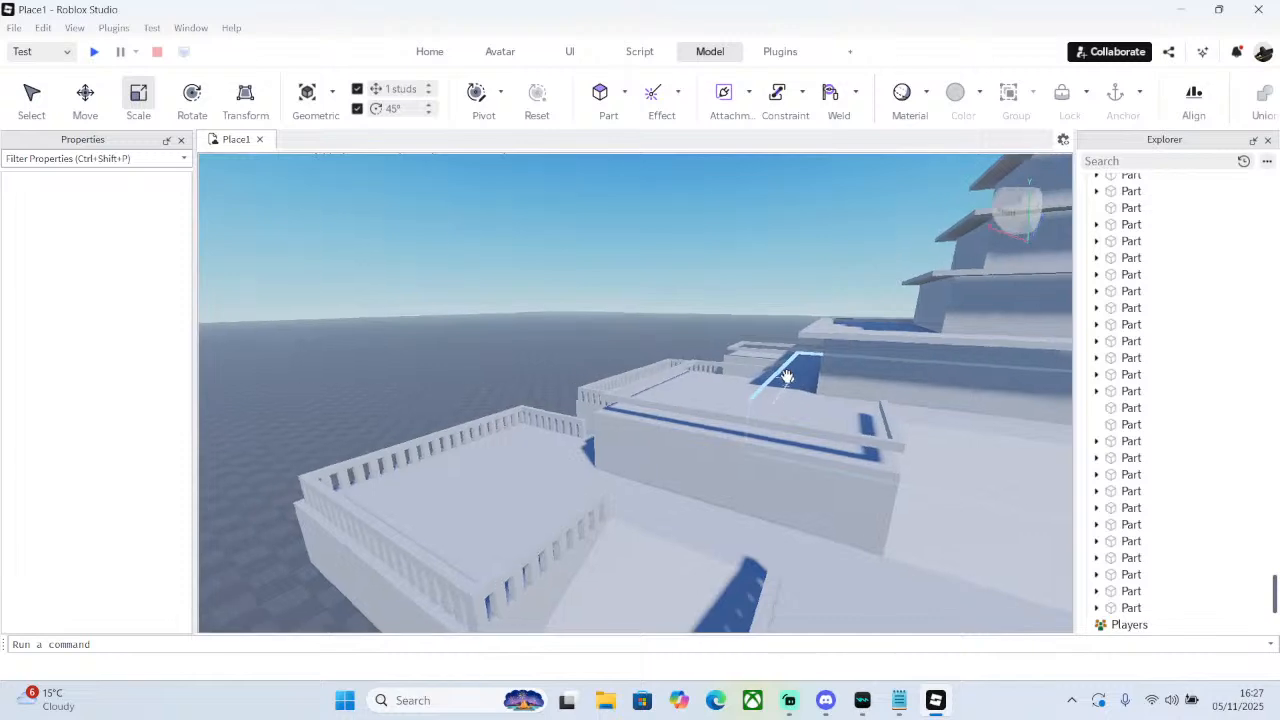
pyautogui.scroll(-2, 651, 406)
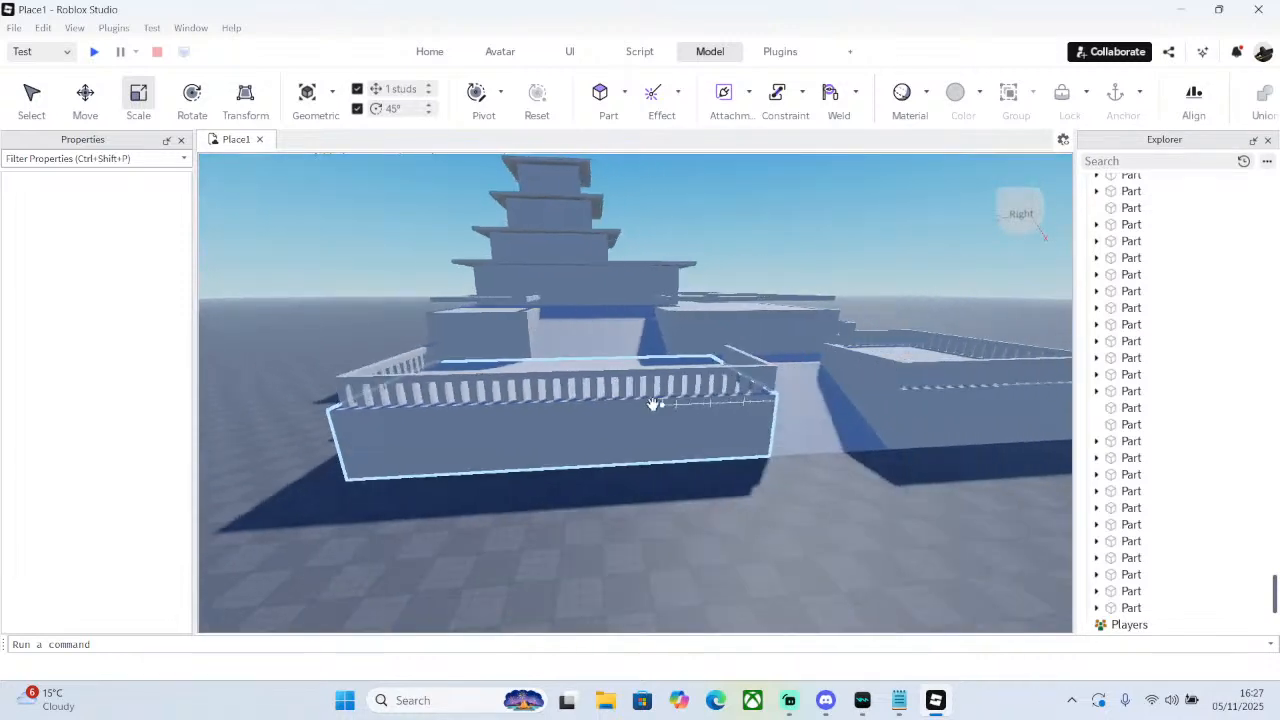
pyautogui.moveTo(644, 406); pyautogui.dragTo(643, 406, button='right')
pyautogui.scroll(2, 643, 406)
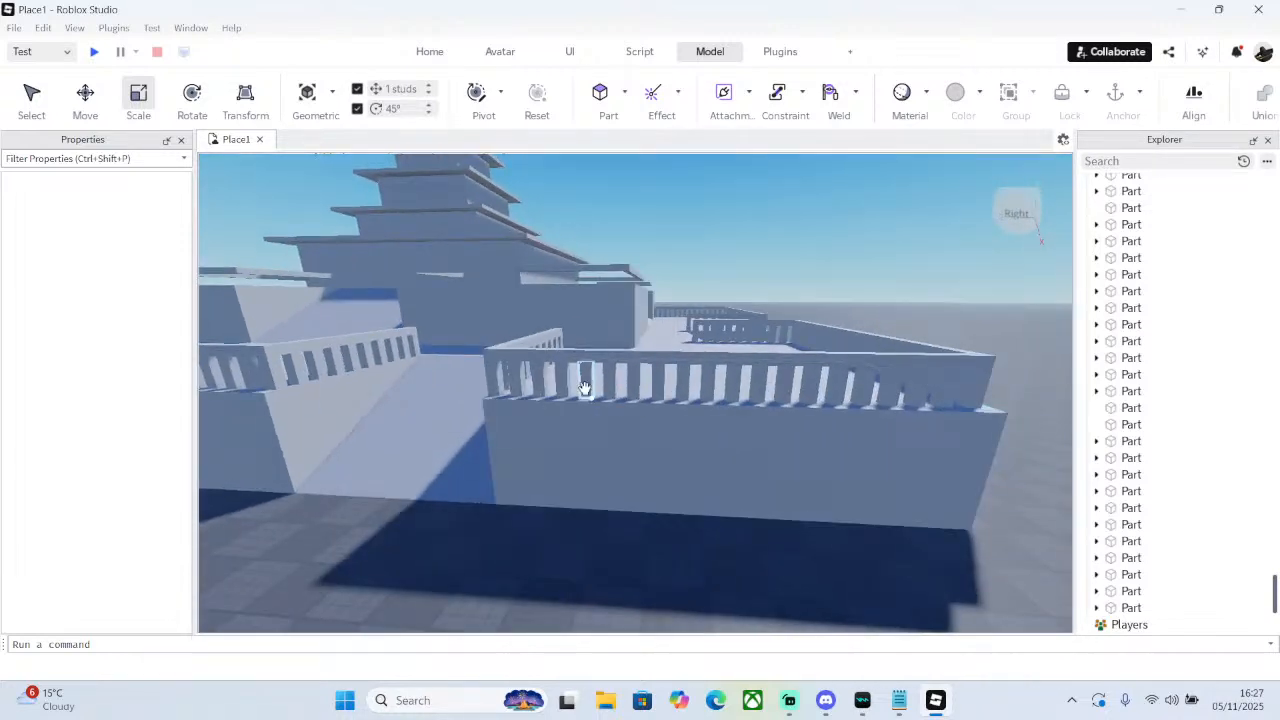
pyautogui.click(493, 372)
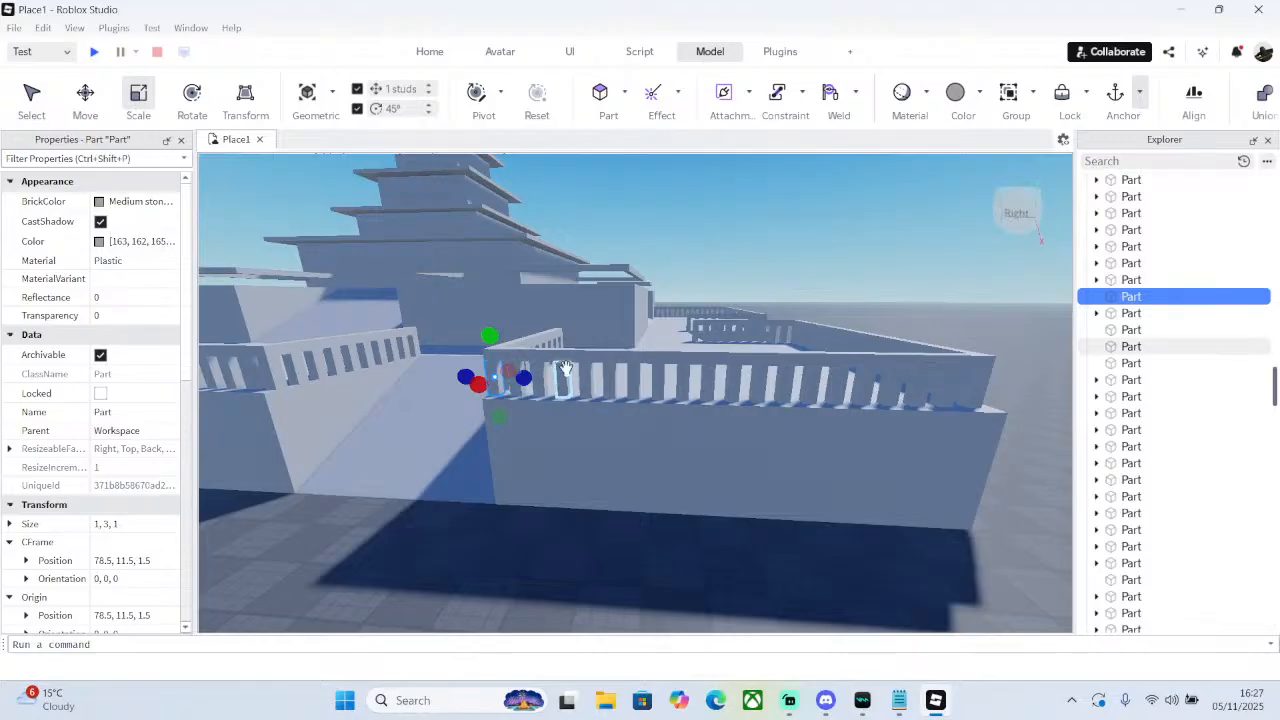
pyautogui.moveTo(563, 374); pyautogui.dragTo(563, 374, button='right')
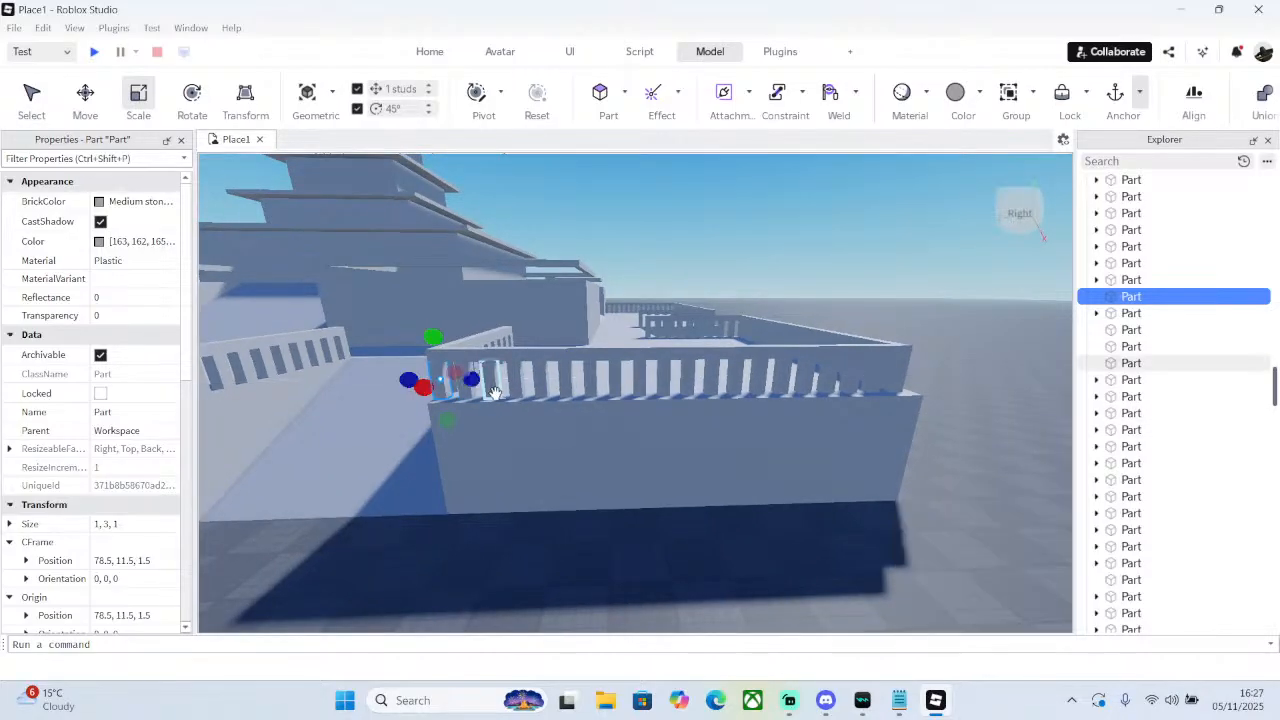
pyautogui.keyDown('ctrl'); pyautogui.click(895, 378); pyautogui.keyUp('ctrl')
pyautogui.click(983, 378)
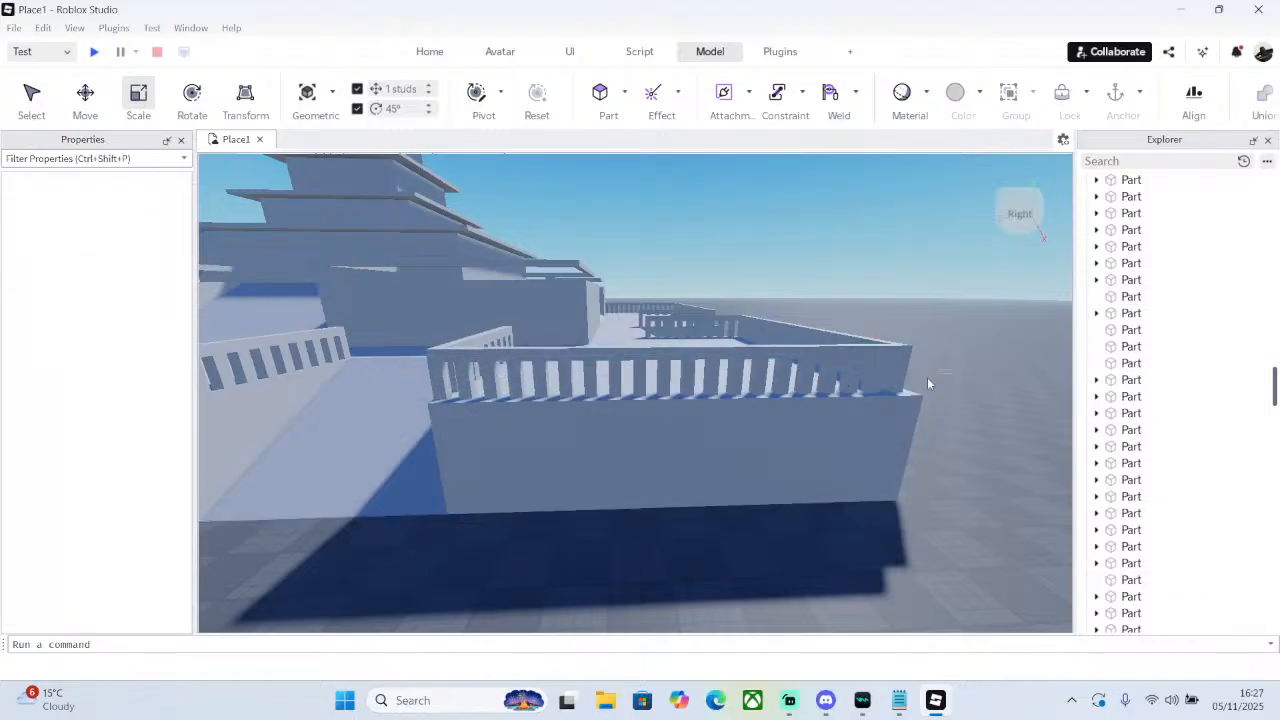
pyautogui.moveTo(927, 377); pyautogui.dragTo(965, 358)
pyautogui.moveTo(965, 358); pyautogui.dragTo(965, 358, button='right')
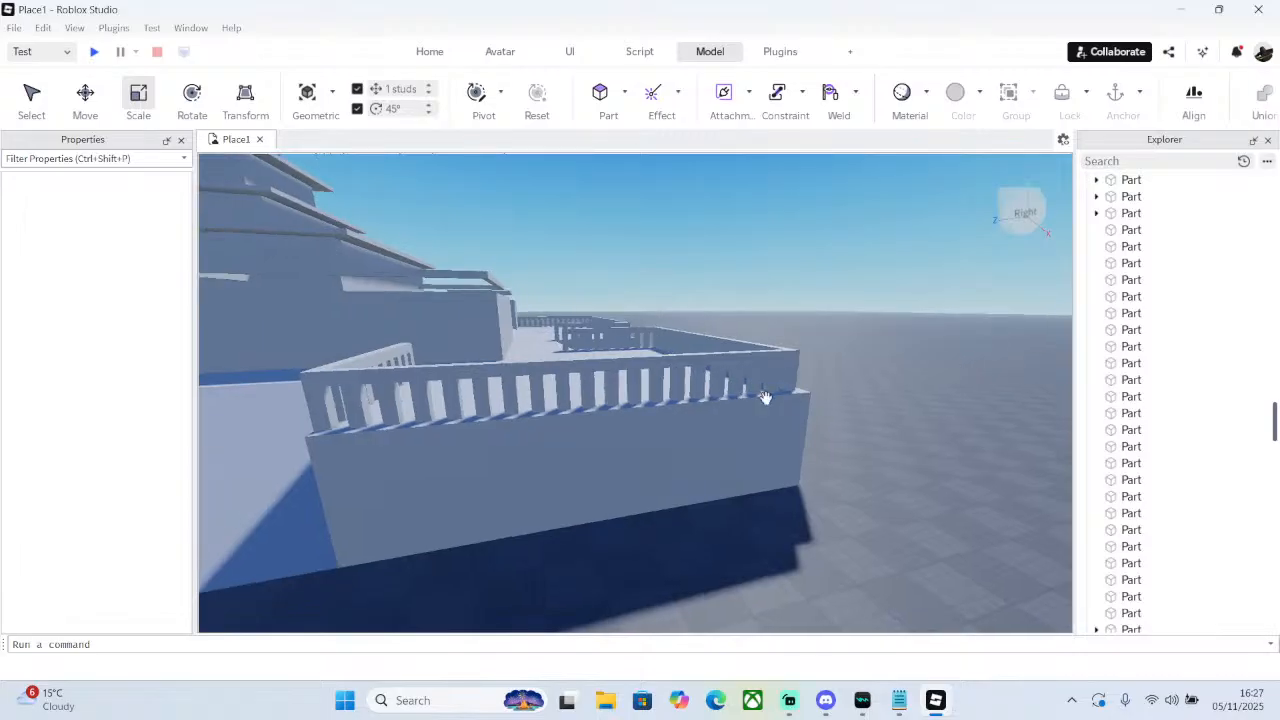
# - Try to select the 18 railing parts along the lower terrace and scale them down to 1 stud high
pyautogui.click(357, 402)
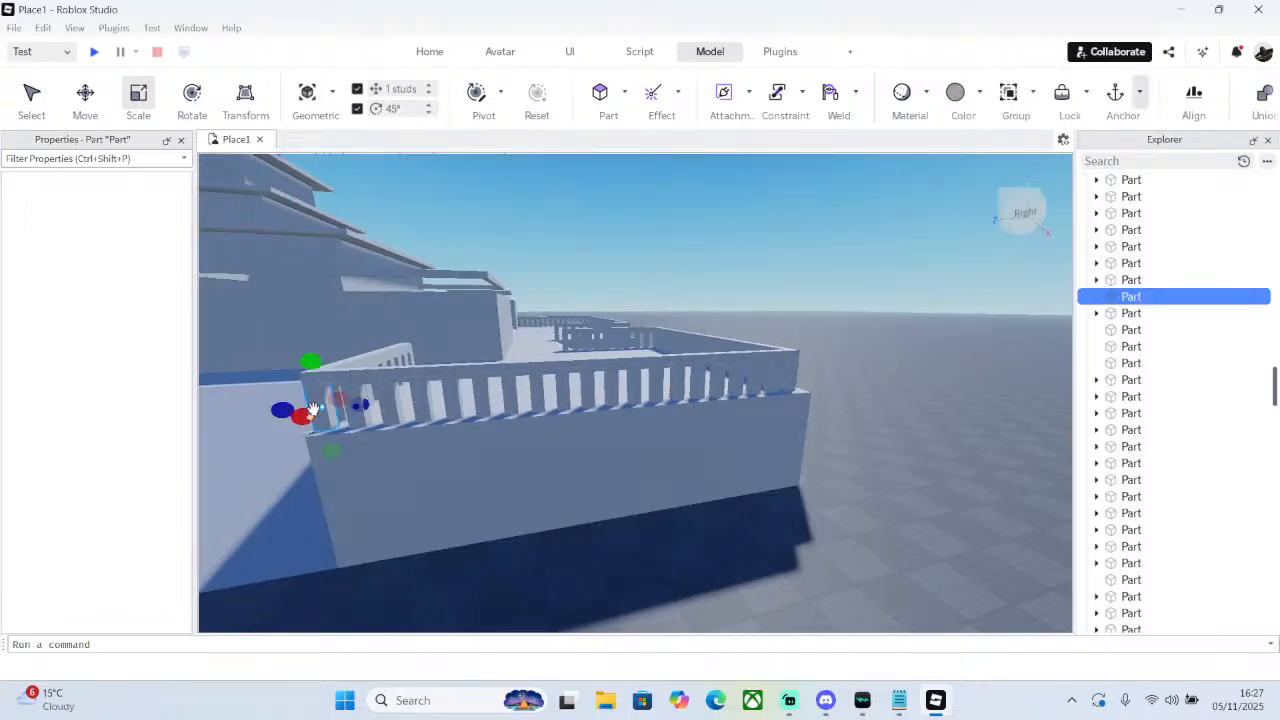
pyautogui.keyDown('ctrl'); pyautogui.click(398, 394); pyautogui.keyUp('ctrl')
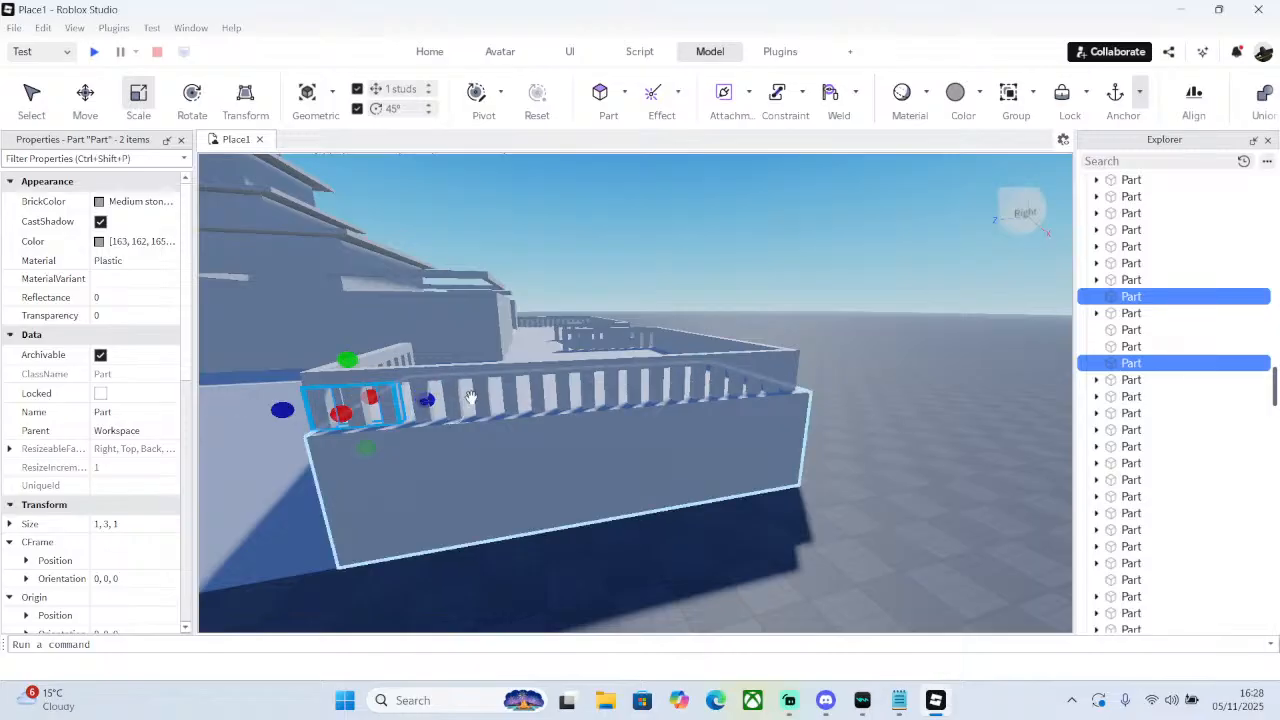
pyautogui.keyDown('ctrl'); pyautogui.click(792, 370); pyautogui.keyUp('ctrl')
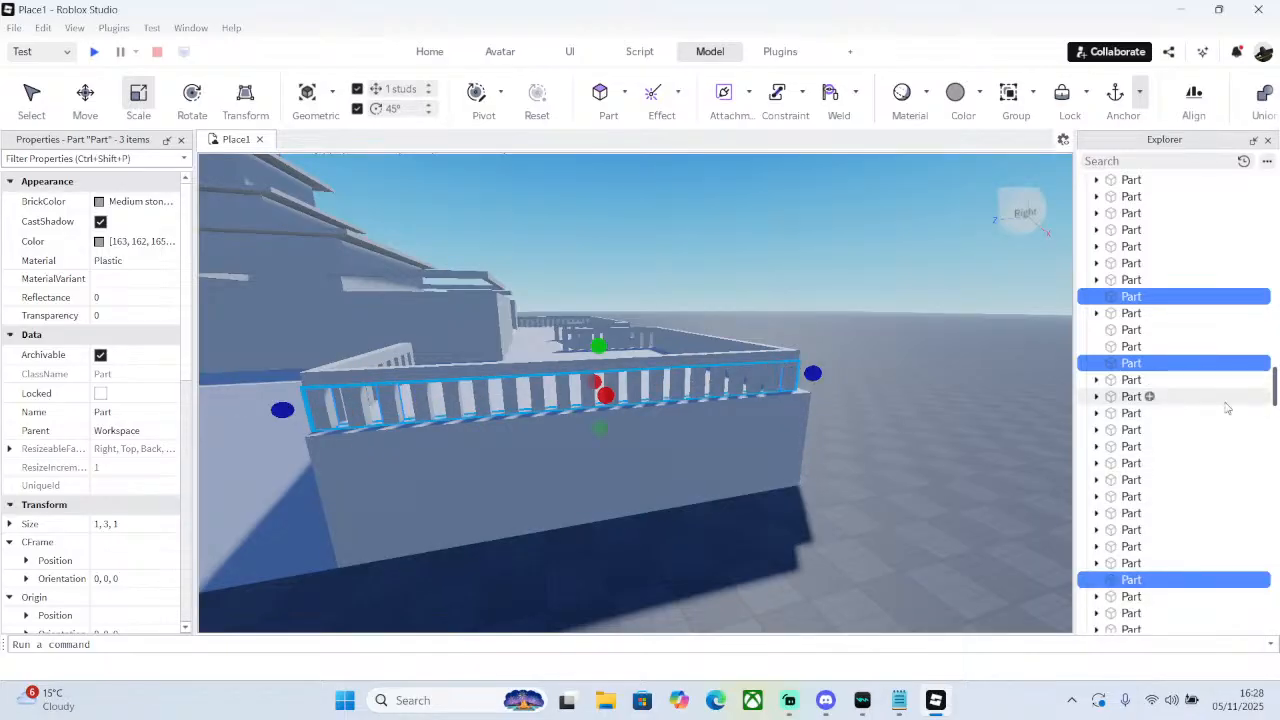
pyautogui.keyDown('shift'); pyautogui.click(1133, 313); pyautogui.keyUp('shift')
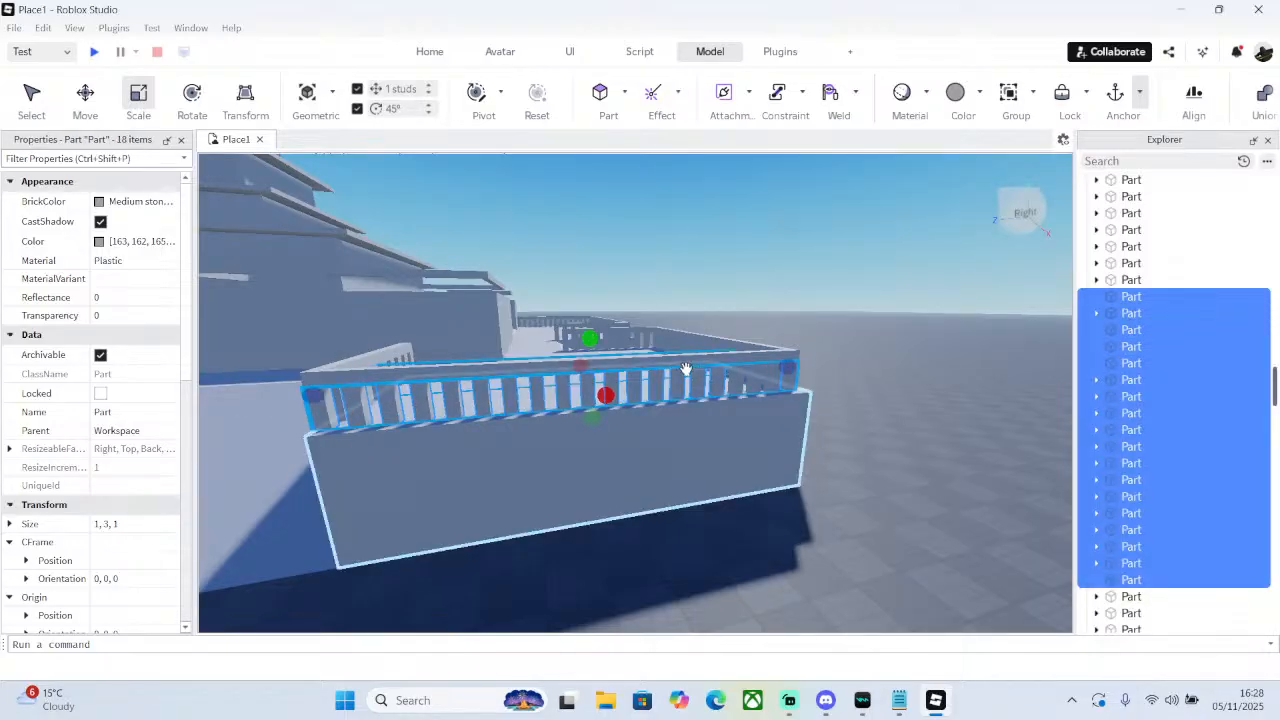
pyautogui.moveTo(590, 338); pyautogui.dragTo(599, 386)
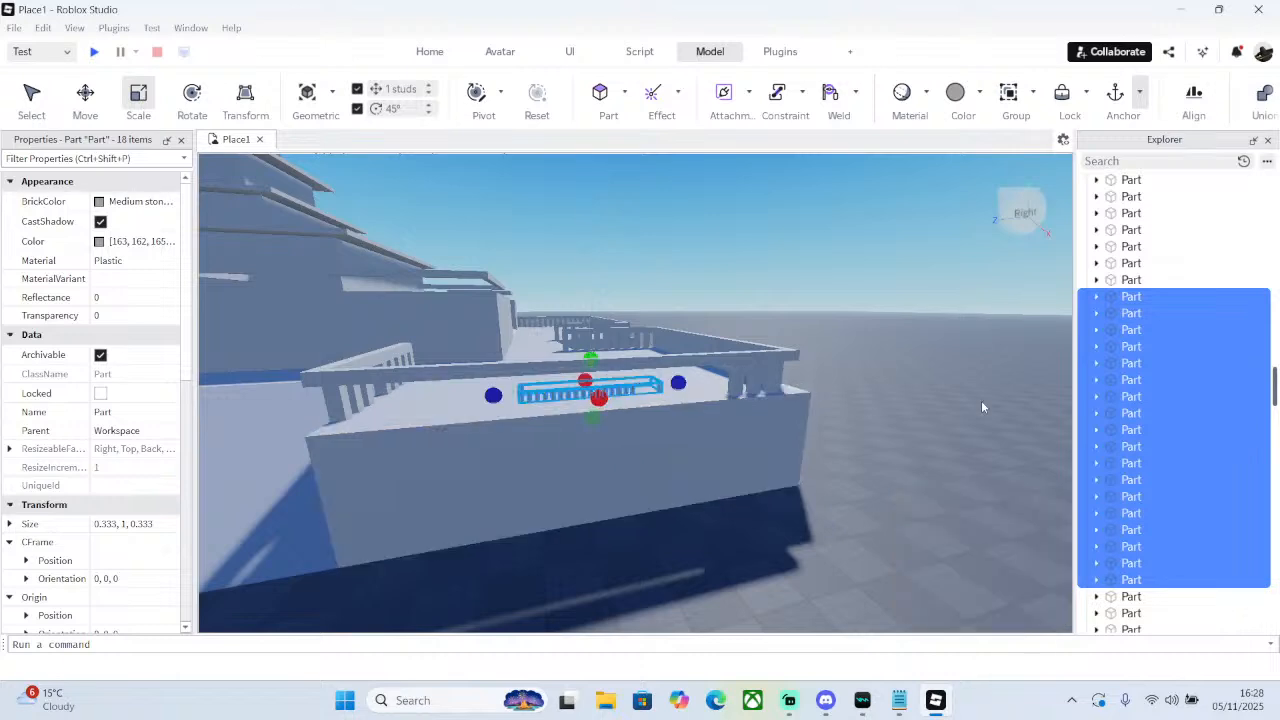
pyautogui.press('w')
pyautogui.moveTo(935, 380); pyautogui.dragTo(935, 380, button='right')
pyautogui.press('a')
pyautogui.press('d')
pyautogui.press('d')
pyautogui.moveTo(798, 362); pyautogui.dragTo(697, 303, button='right')
pyautogui.hotkey('ctrl', 'd')
pyautogui.press('s')
pyautogui.press('a')
pyautogui.click(846, 322)
pyautogui.moveTo(846, 322); pyautogui.dragTo(846, 323, button='right')
pyautogui.press('q')
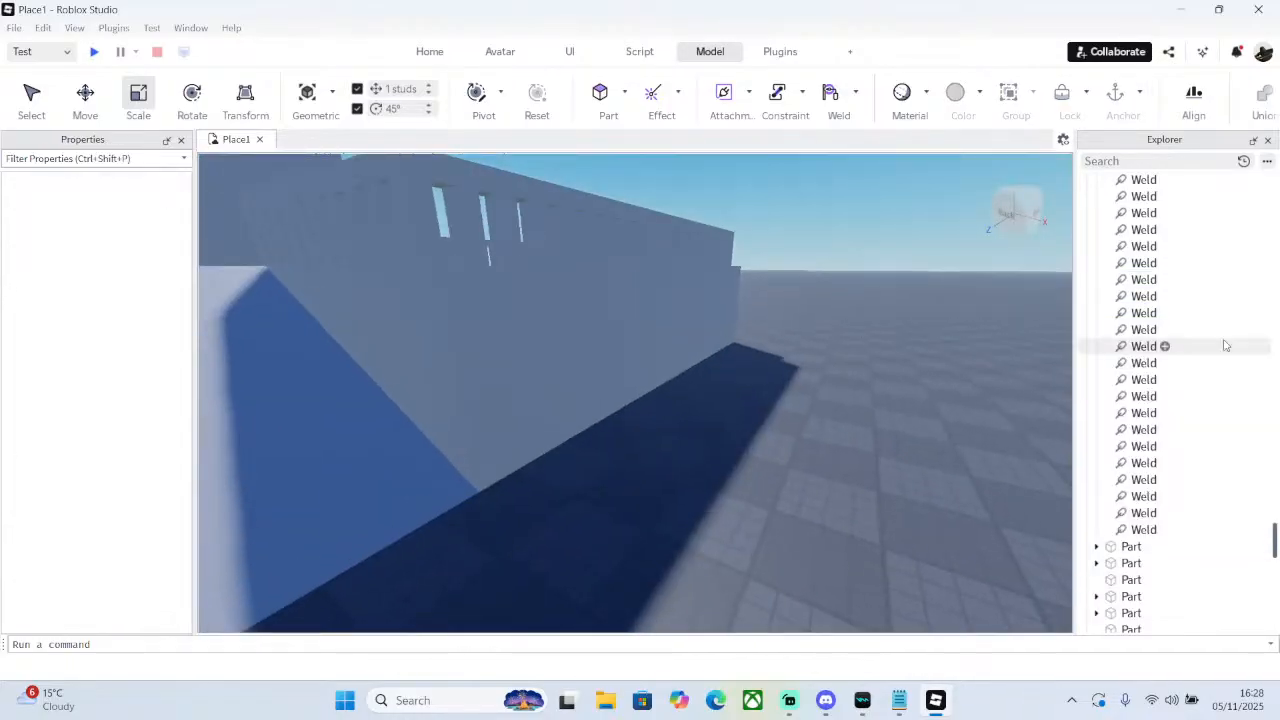
pyautogui.scroll(5, 1243, 337)
pyautogui.scroll(5, 1243, 337)
pyautogui.click(1243, 313)
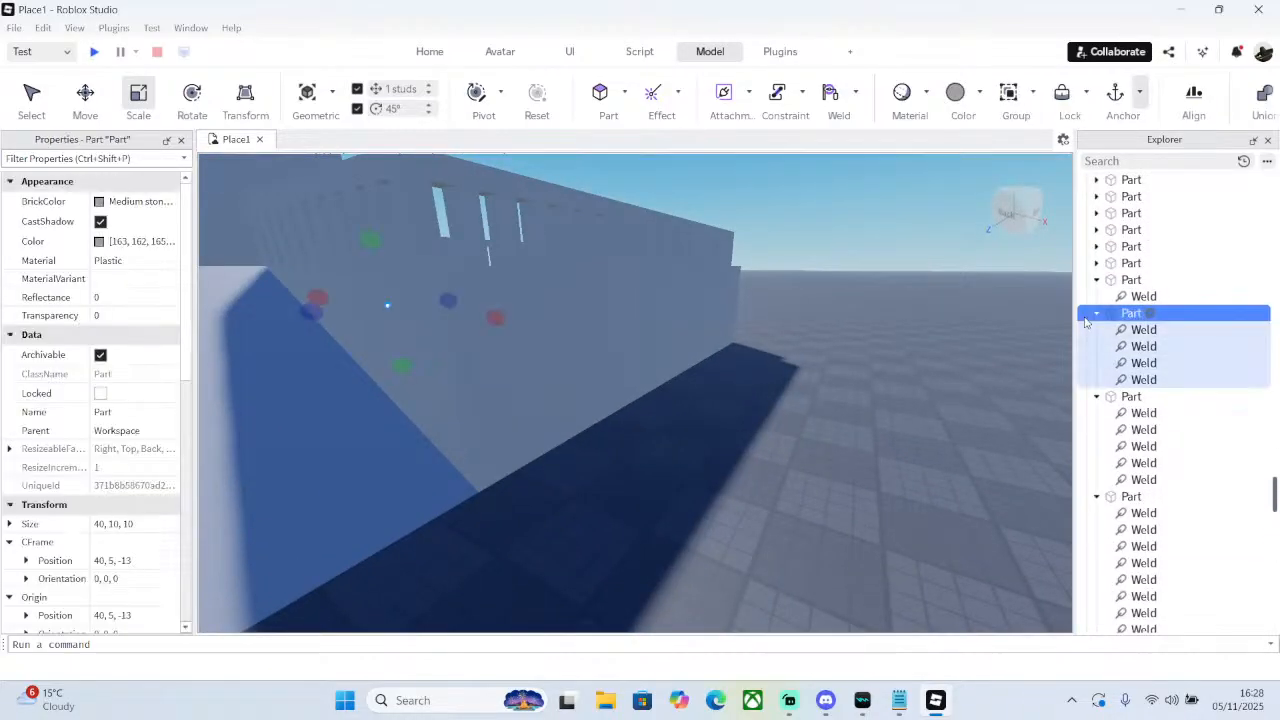
# - Undo the scaling of the lower terrace's railing parts and clear the selection
pyautogui.click(905, 375)
pyautogui.hotkey('ctrl', 'z')
pyautogui.hotkey('ctrl', 'z')
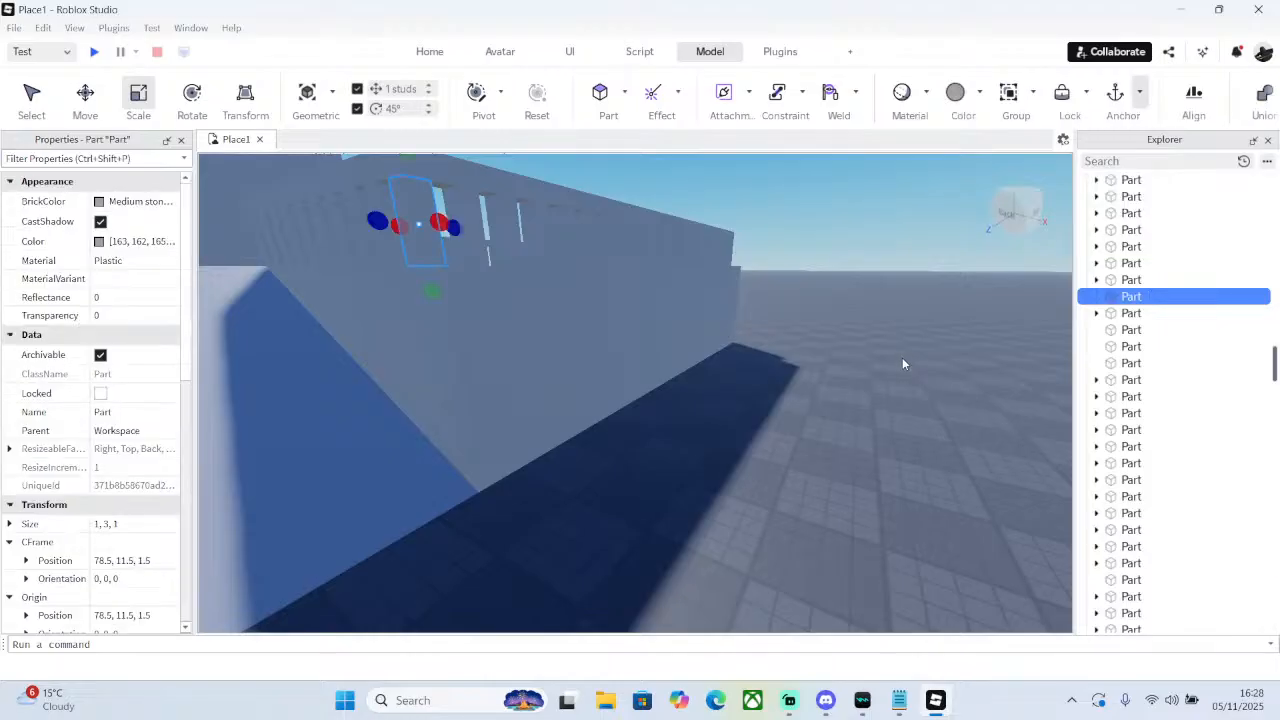
pyautogui.click(919, 304)
pyautogui.moveTo(919, 304); pyautogui.dragTo(919, 304, button='right')
pyautogui.press('d')
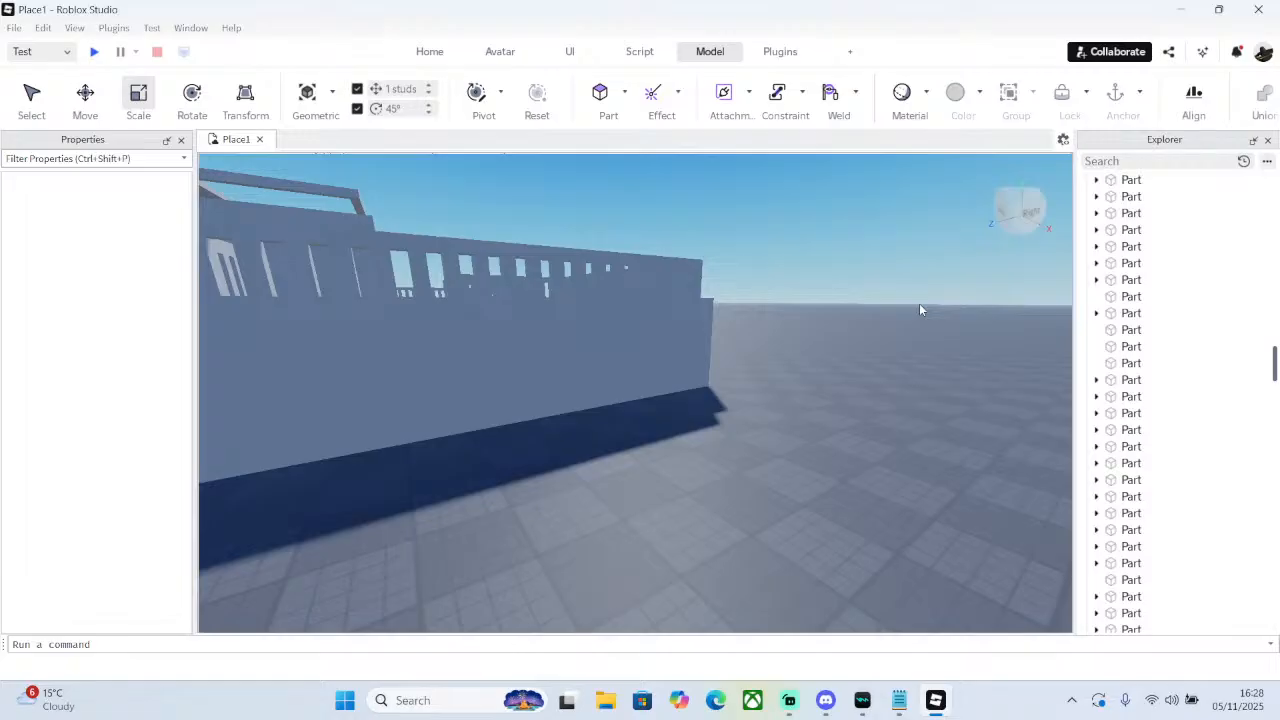
pyautogui.press('s')
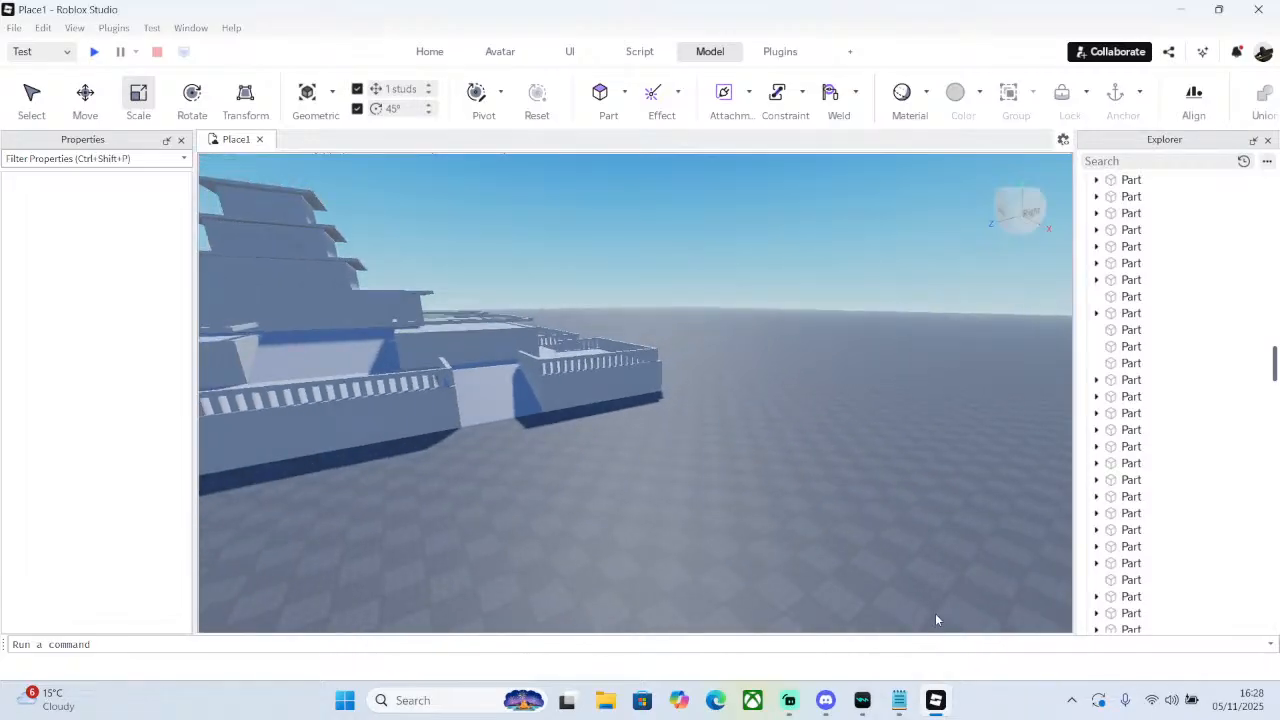
# - Switch to Notepad, select all of the Game Brief Idea note's text, and return to Roblox Studio
pyautogui.click(899, 700)
pyautogui.hotkey('ctrl', 'a')
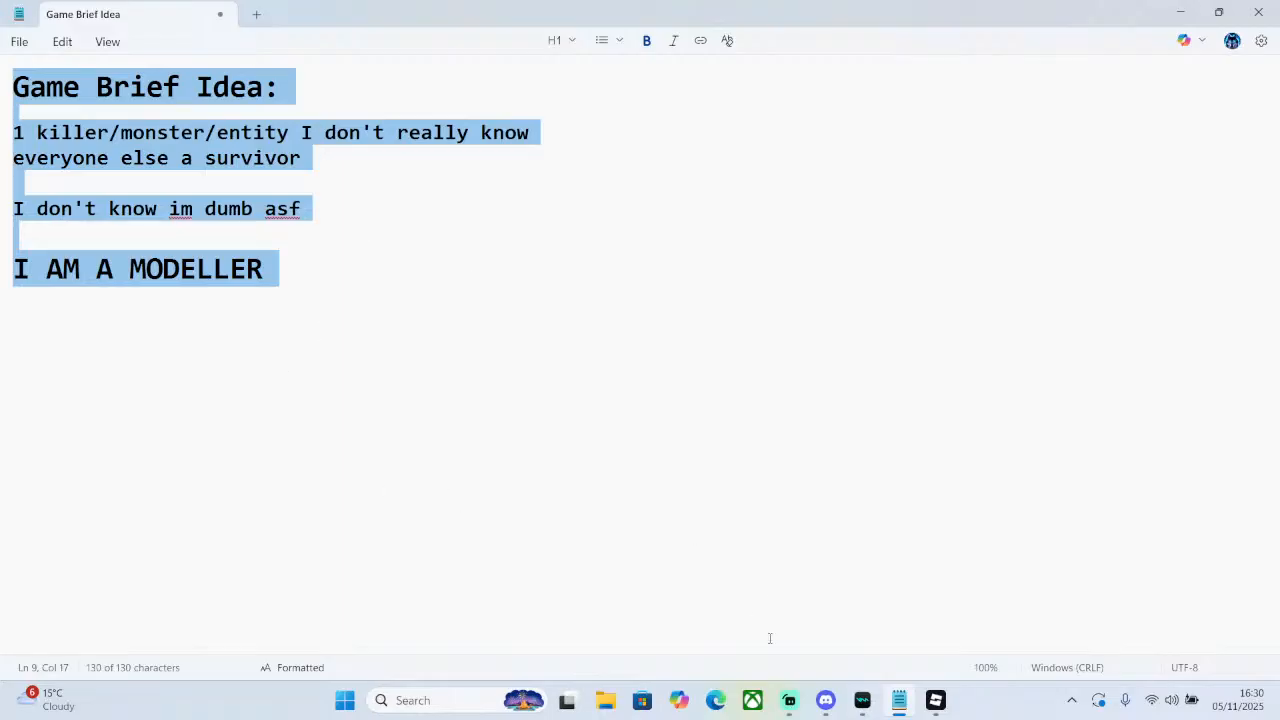
pyautogui.click(933, 699)
pyautogui.moveTo(825, 381); pyautogui.dragTo(820, 380, button='right')
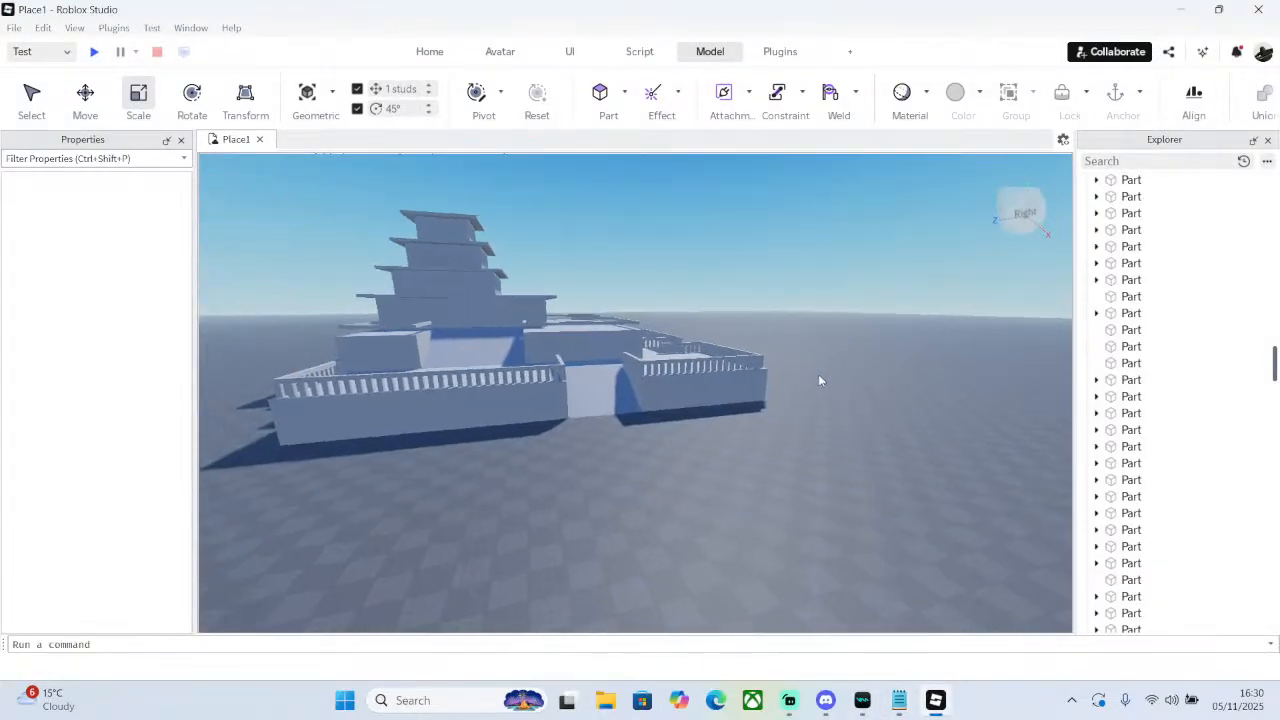
# - Select the first six balusters at the ramp end of the lower terrace's railing and duplicate them
pyautogui.press('w')
pyautogui.moveTo(843, 471); pyautogui.dragTo(843, 471, button='right')
pyautogui.click(530, 336)
pyautogui.click(540, 328)
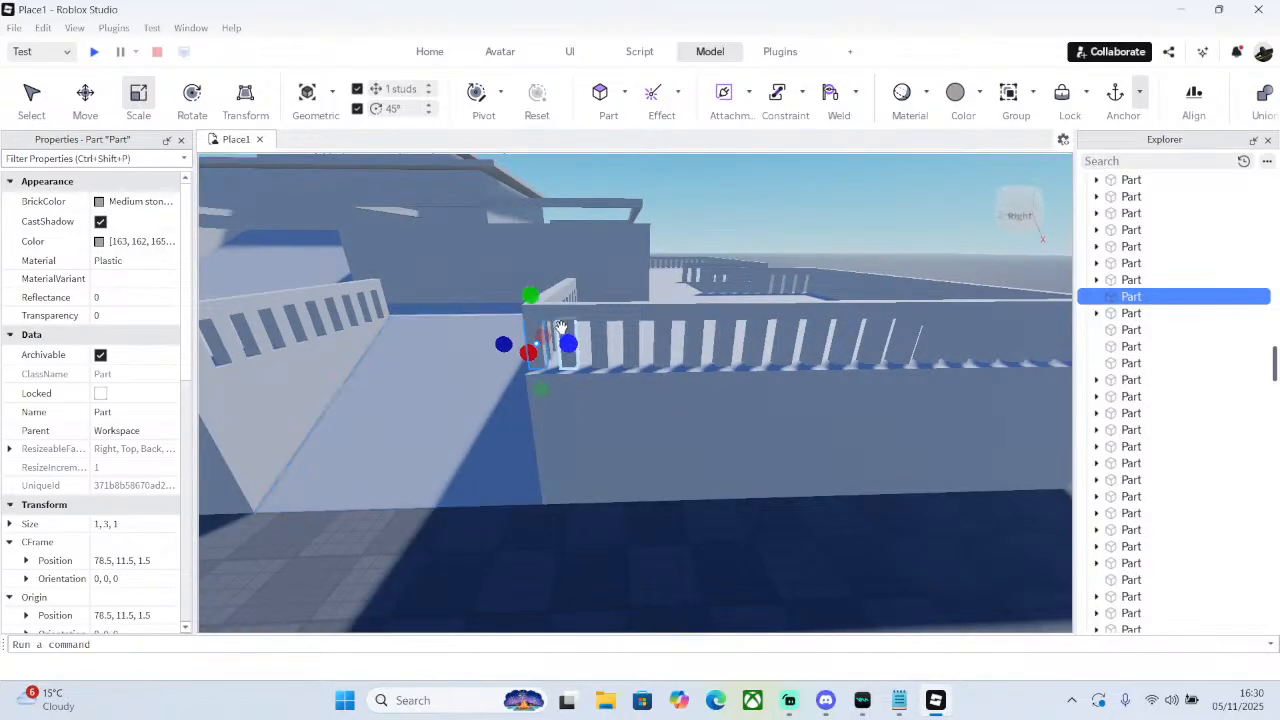
pyautogui.moveTo(608, 331)
pyautogui.mouseDown()
pyautogui.moveTo(815, 350)
pyautogui.moveTo(610, 348)
pyautogui.mouseUp()
pyautogui.keyDown('ctrl'); pyautogui.click(604, 364); pyautogui.keyUp('ctrl')
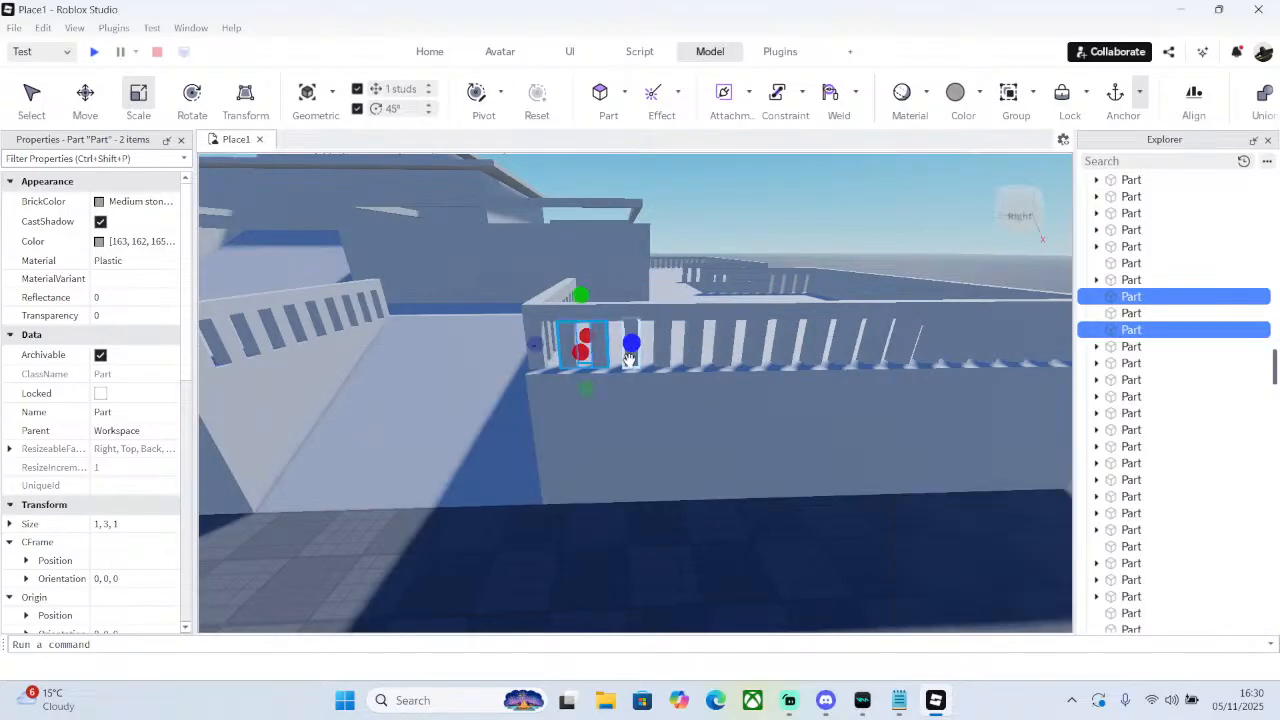
pyautogui.keyDown('ctrl'); pyautogui.click(640, 362); pyautogui.keyUp('ctrl')
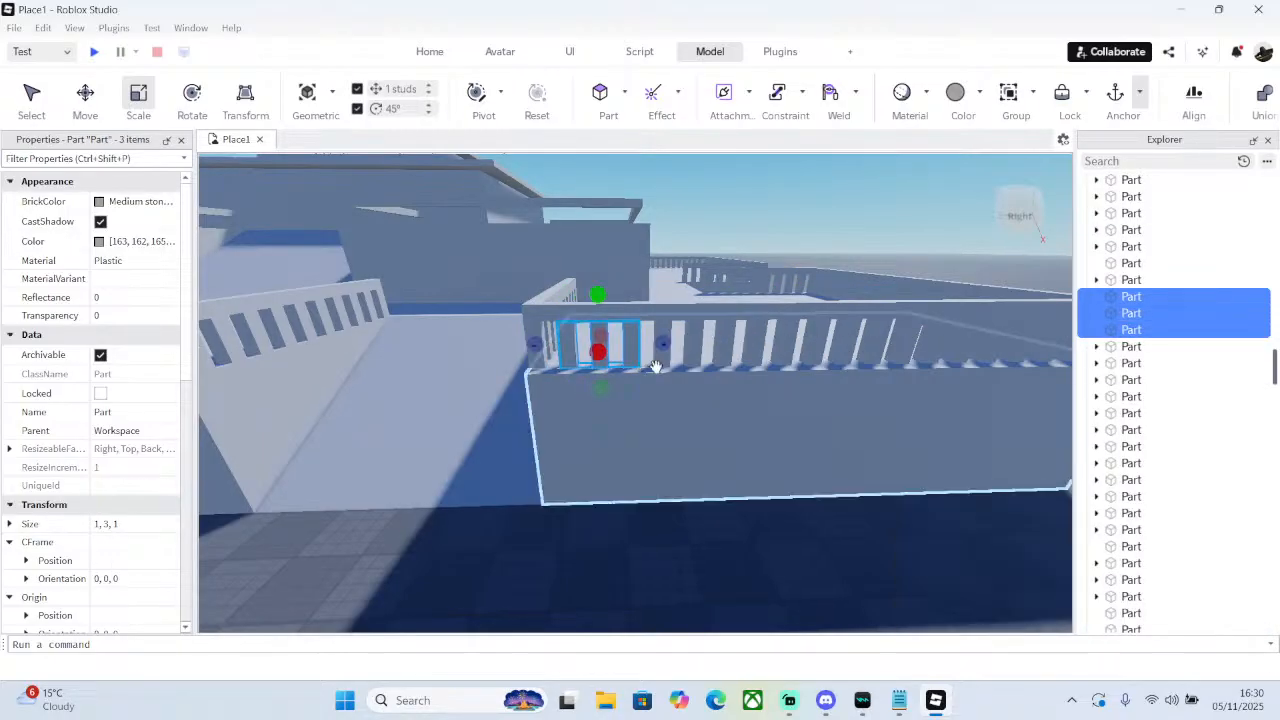
pyautogui.keyDown('ctrl'); pyautogui.click(662, 364); pyautogui.keyUp('ctrl')
pyautogui.keyDown('ctrl'); pyautogui.click(690, 360); pyautogui.keyUp('ctrl')
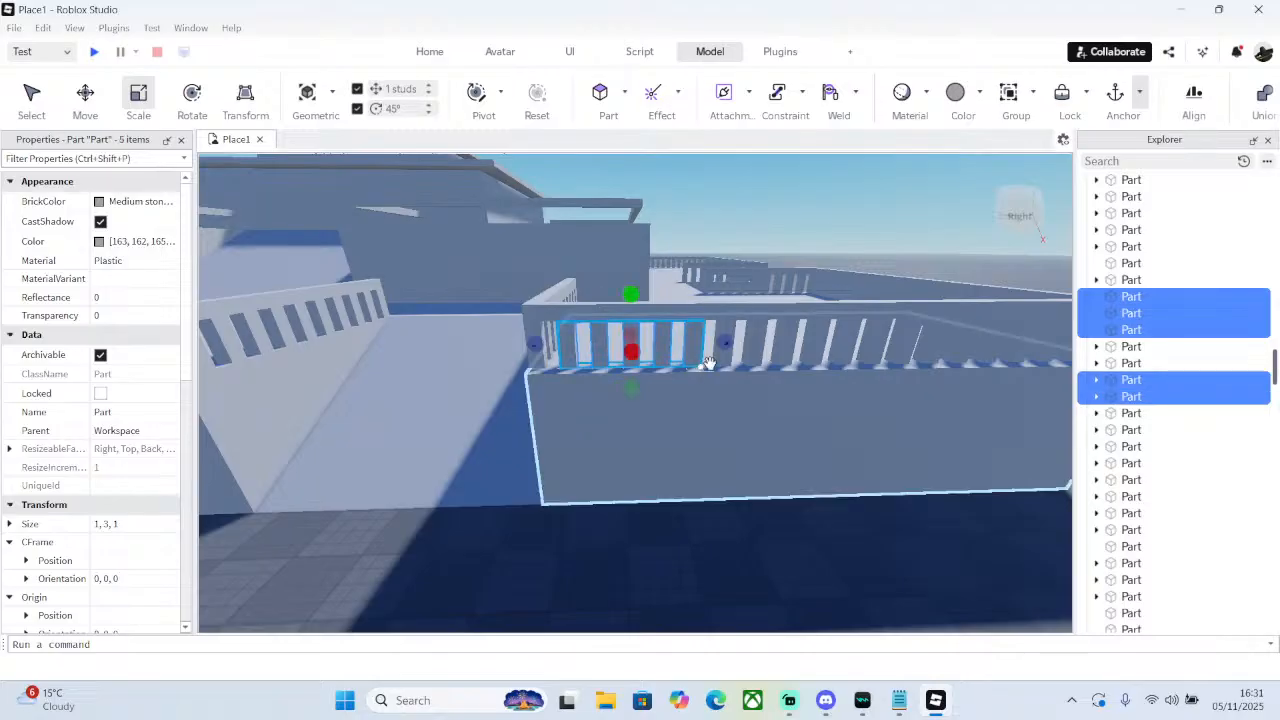
pyautogui.keyDown('ctrl'); pyautogui.click(714, 364); pyautogui.keyUp('ctrl')
pyautogui.rightClick(690, 342)
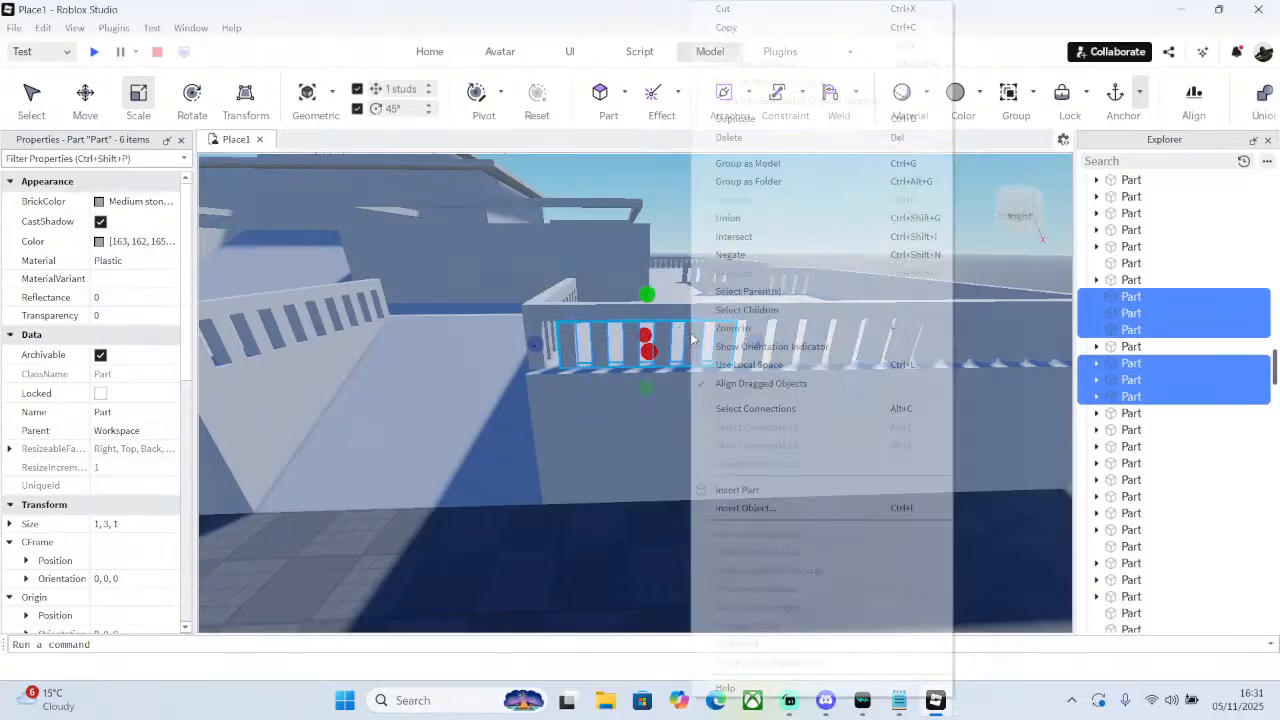
pyautogui.click(735, 119)
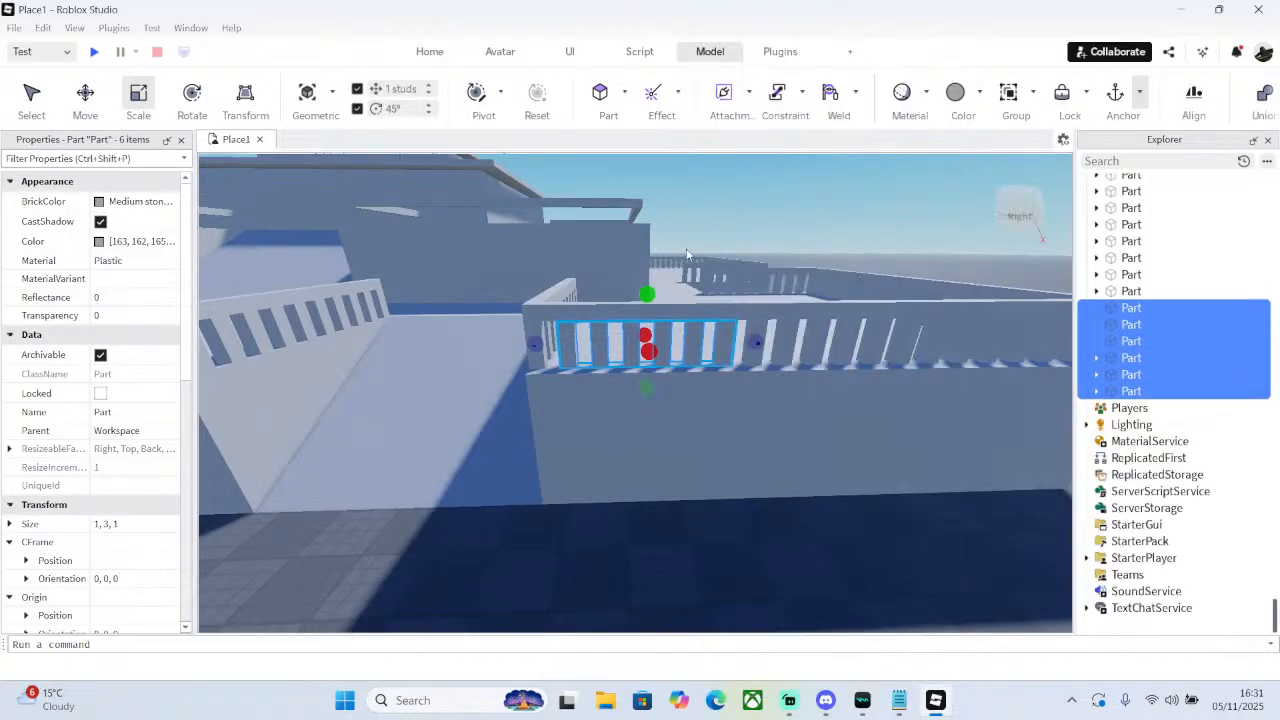
# - Move the six duplicated balusters up onto the upper terrace, under the corner of its side railing
pyautogui.moveTo(628, 335); pyautogui.dragTo(629, 286)
pyautogui.hotkey('ctrl', 'z')
pyautogui.click(85, 92)
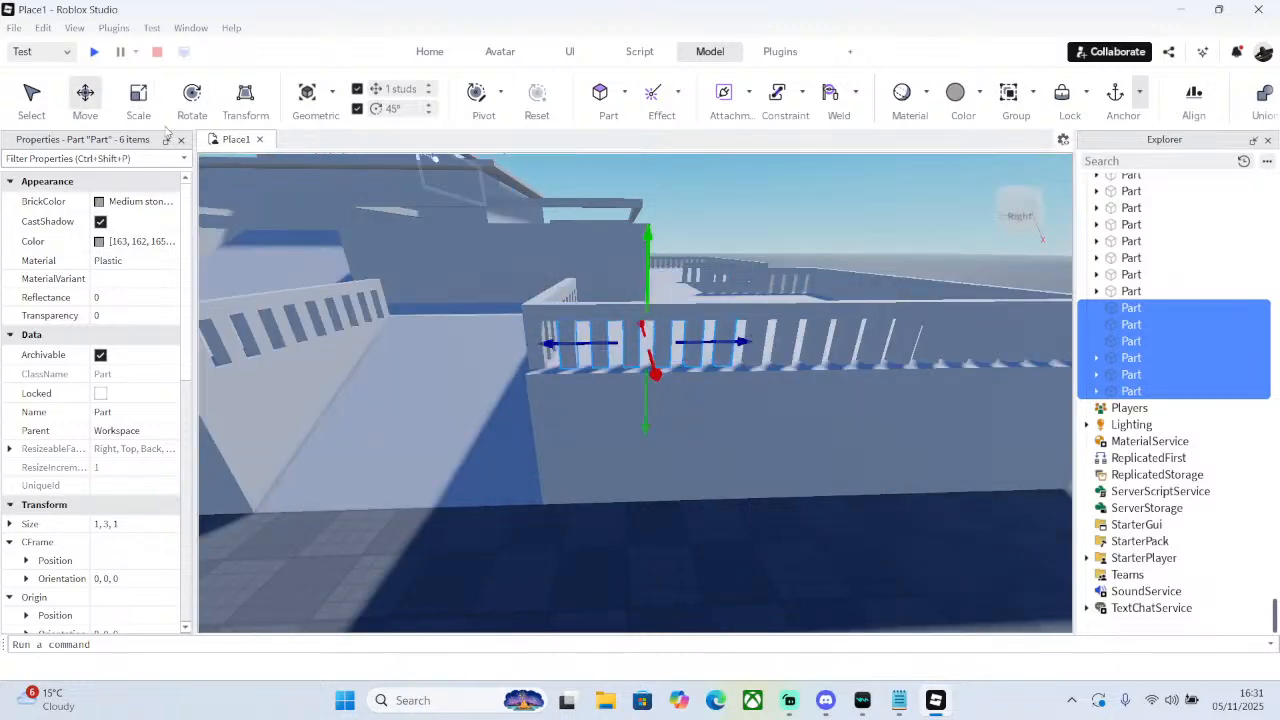
pyautogui.moveTo(594, 294); pyautogui.dragTo(595, 298, button='right')
pyautogui.scroll(-5, 595, 298)
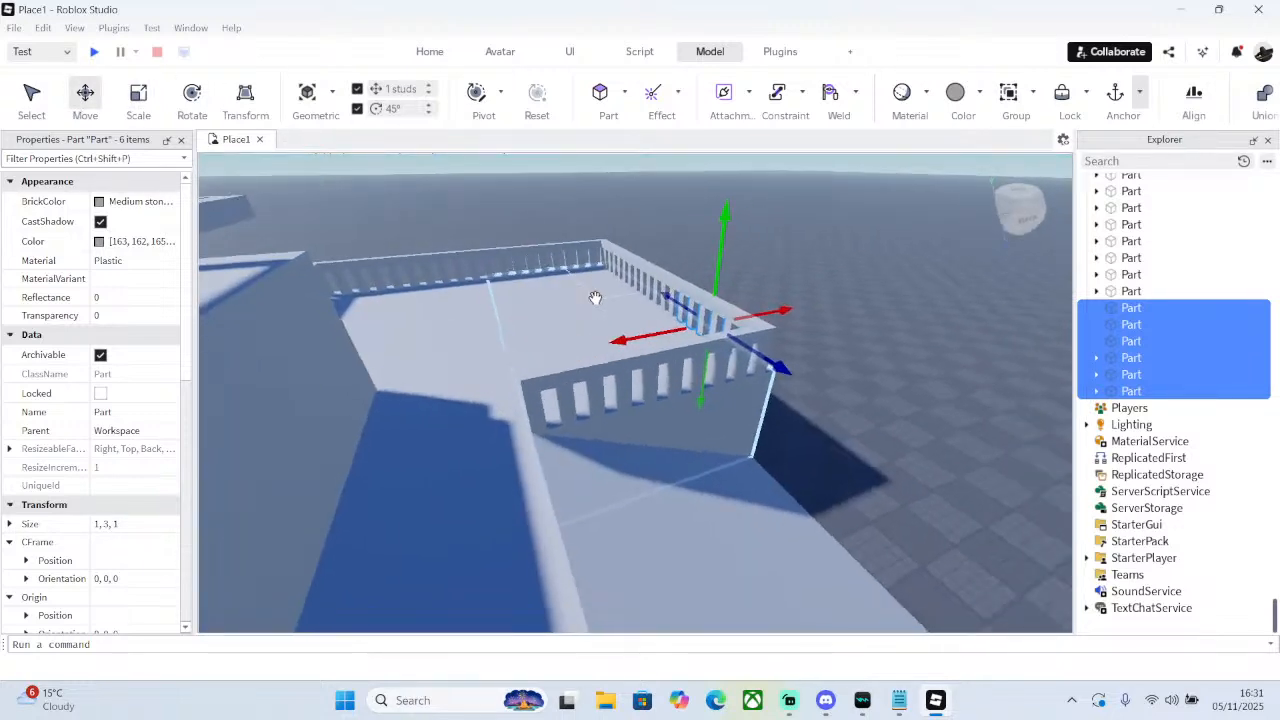
pyautogui.moveTo(657, 331); pyautogui.dragTo(527, 234)
pyautogui.moveTo(526, 234); pyautogui.dragTo(556, 246, button='right')
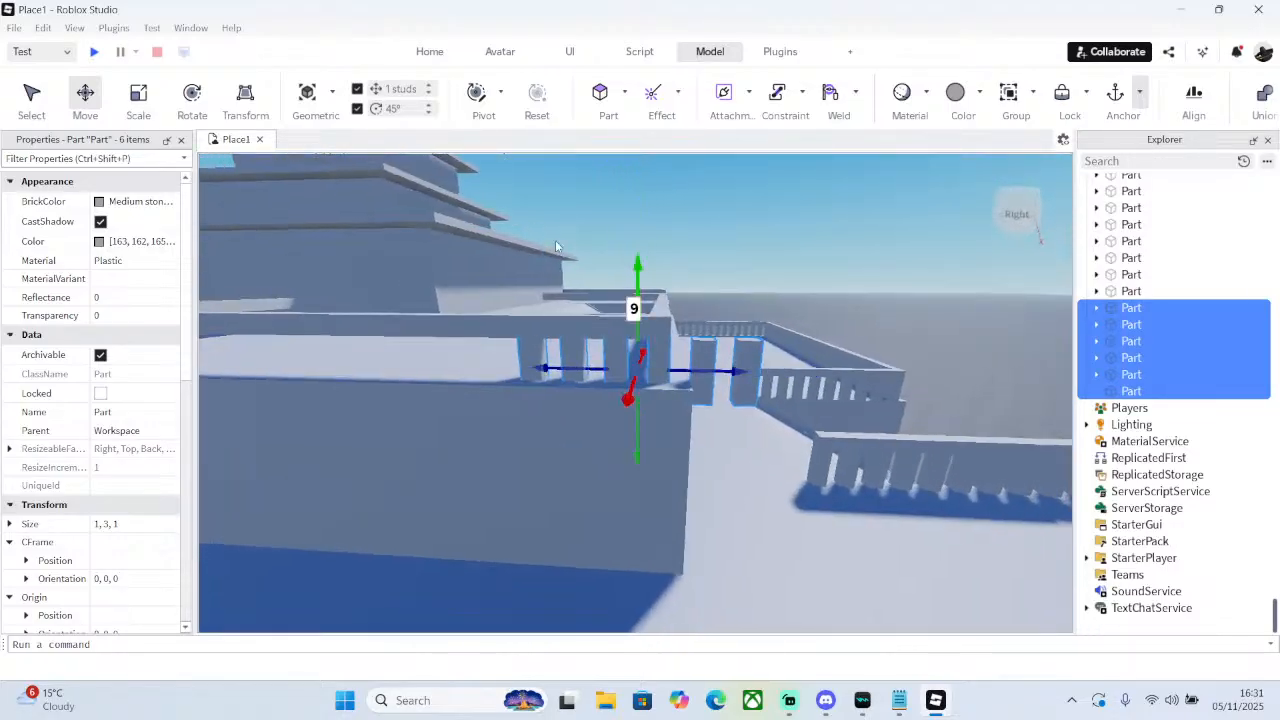
pyautogui.moveTo(648, 291); pyautogui.dragTo(640, 262)
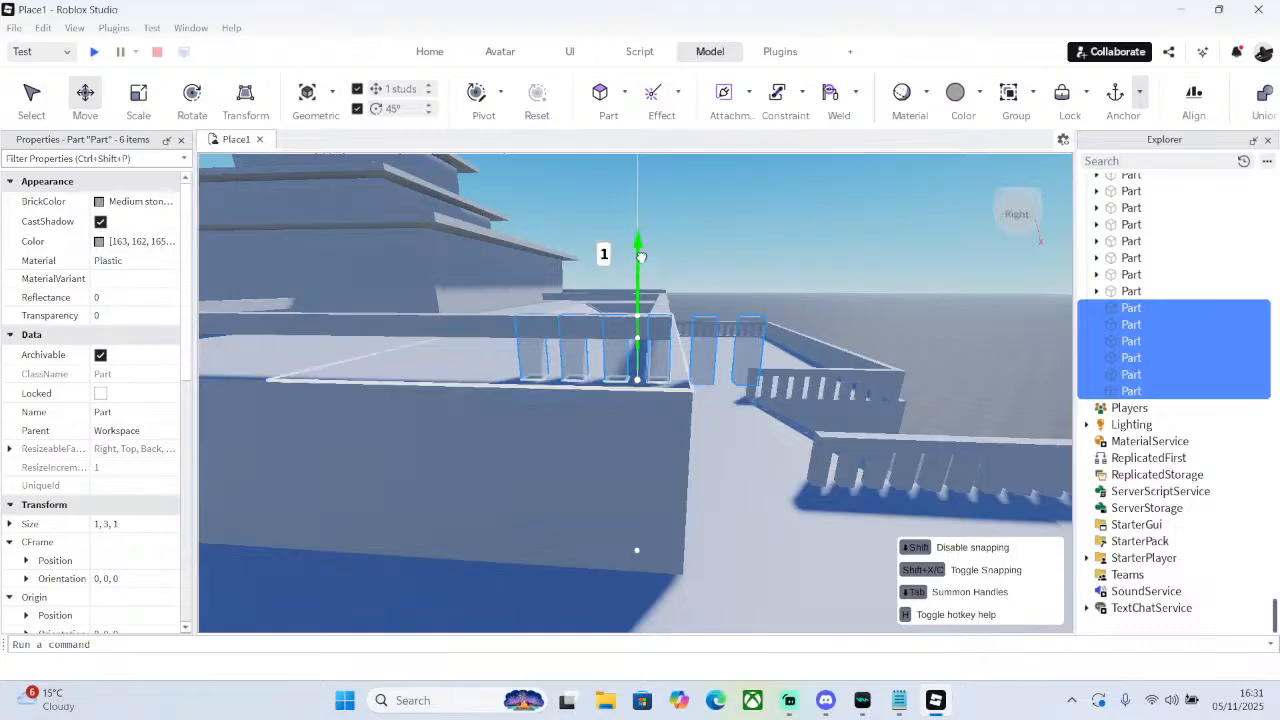
pyautogui.moveTo(640, 262); pyautogui.dragTo(650, 266, button='right')
pyautogui.moveTo(1003, 350); pyautogui.dragTo(908, 360)
# - Select the ten top rails around the upper terraces, raise them together above the balusters, and clear the selection
pyautogui.moveTo(910, 361); pyautogui.dragTo(929, 508, button='right')
pyautogui.click(929, 508)
pyautogui.keyDown('ctrl'); pyautogui.click(924, 398); pyautogui.keyUp('ctrl')
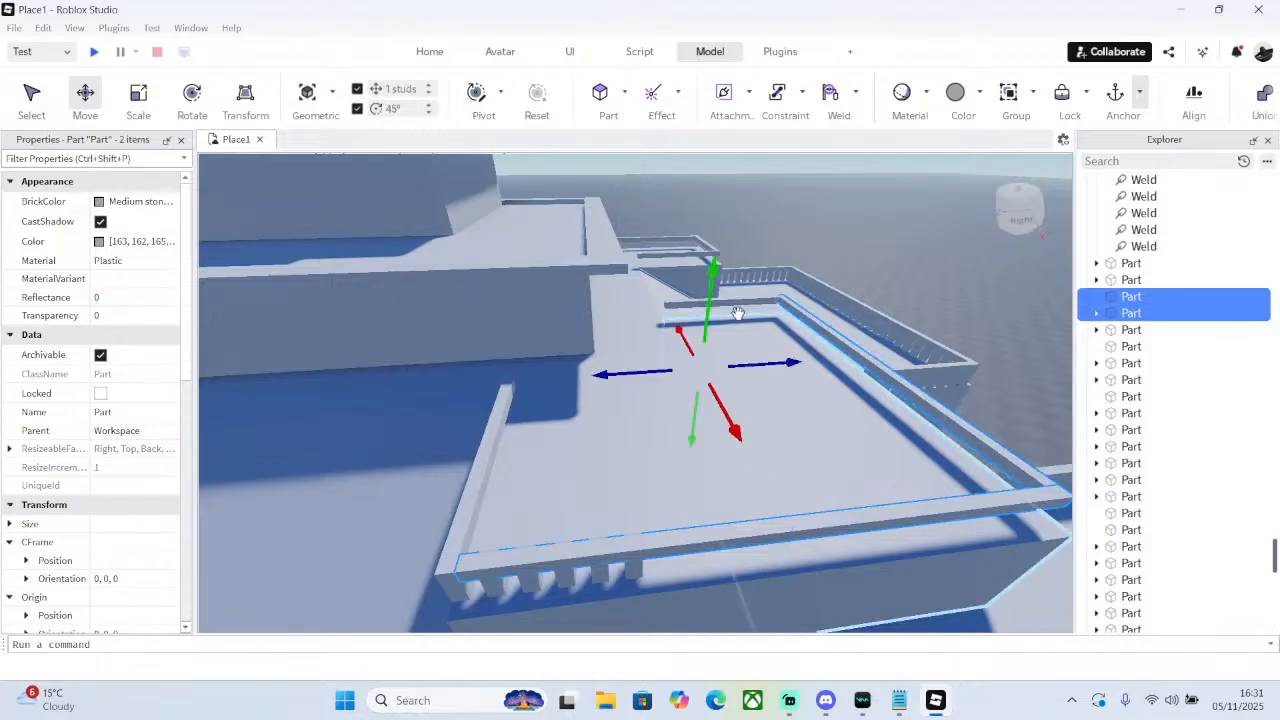
pyautogui.keyDown('ctrl'); pyautogui.click(733, 303); pyautogui.keyUp('ctrl')
pyautogui.keyDown('ctrl'); pyautogui.click(507, 392); pyautogui.keyUp('ctrl')
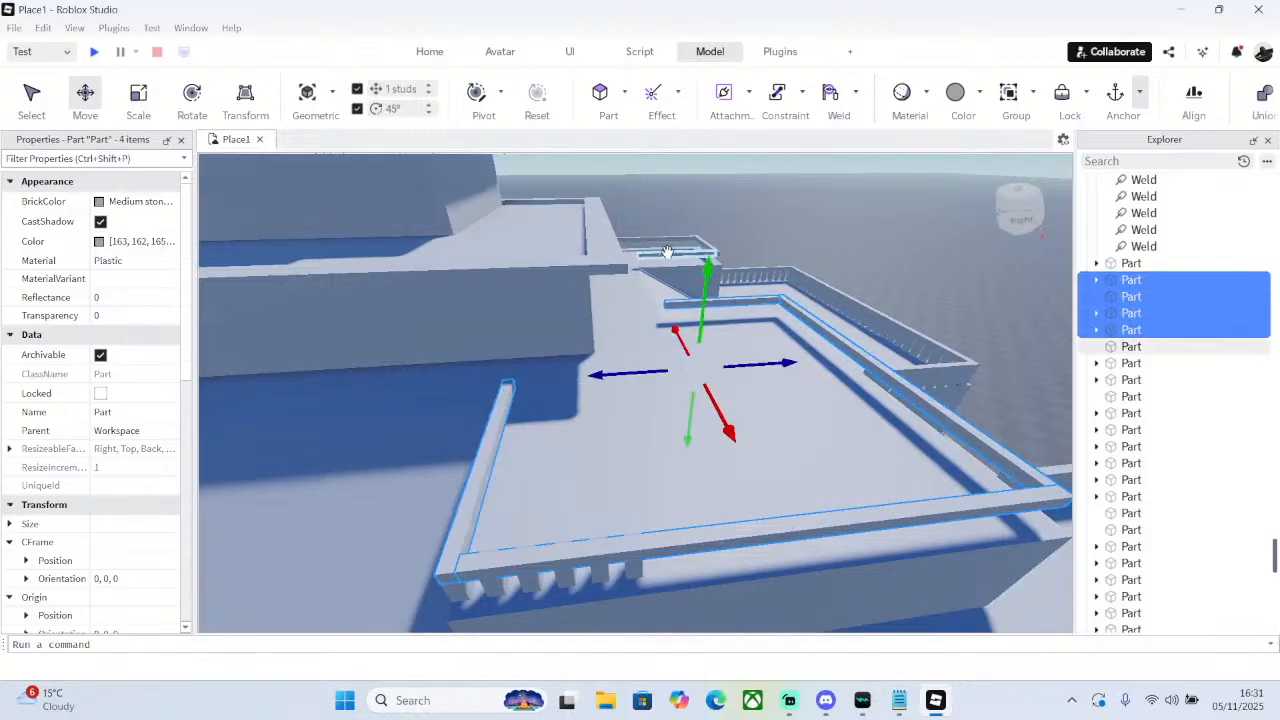
pyautogui.keyDown('ctrl'); pyautogui.click(687, 241); pyautogui.keyUp('ctrl')
pyautogui.keyDown('ctrl'); pyautogui.click(720, 290); pyautogui.keyUp('ctrl')
pyautogui.keyDown('ctrl'); pyautogui.click(700, 245); pyautogui.keyUp('ctrl')
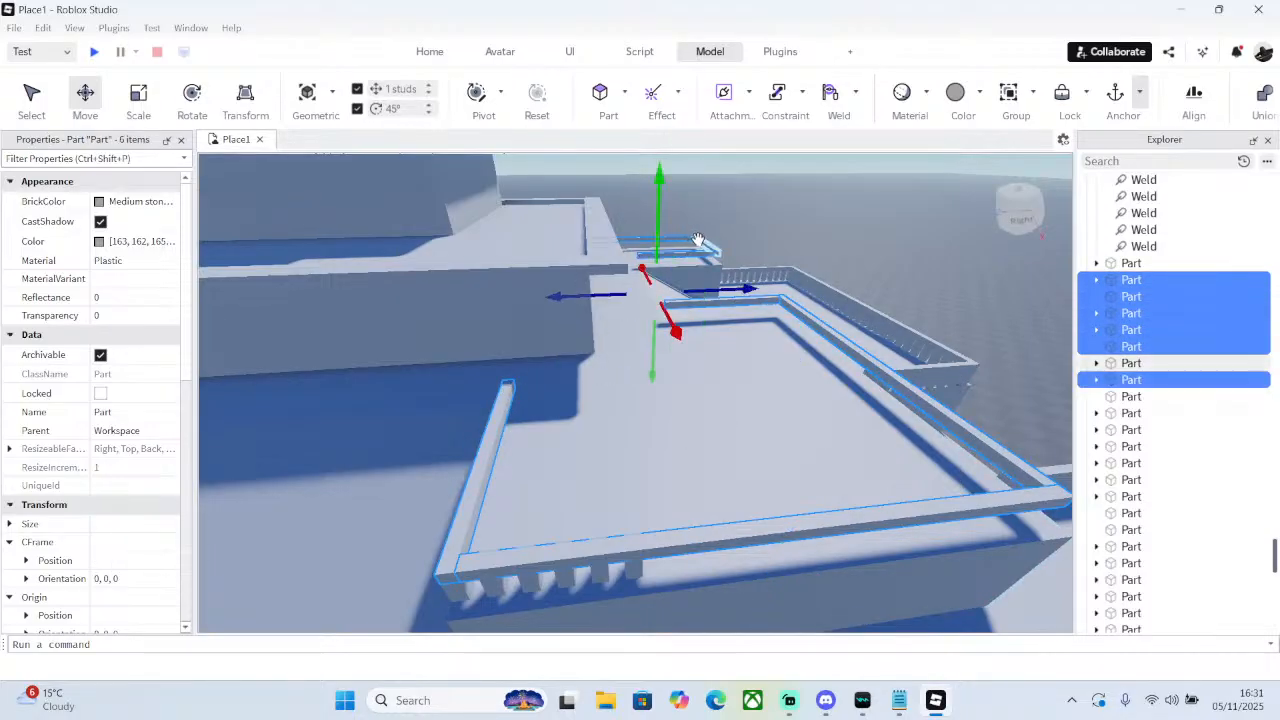
pyautogui.moveTo(700, 245); pyautogui.dragTo(537, 314, button='right')
pyautogui.keyDown('ctrl'); pyautogui.click(527, 333); pyautogui.keyUp('ctrl')
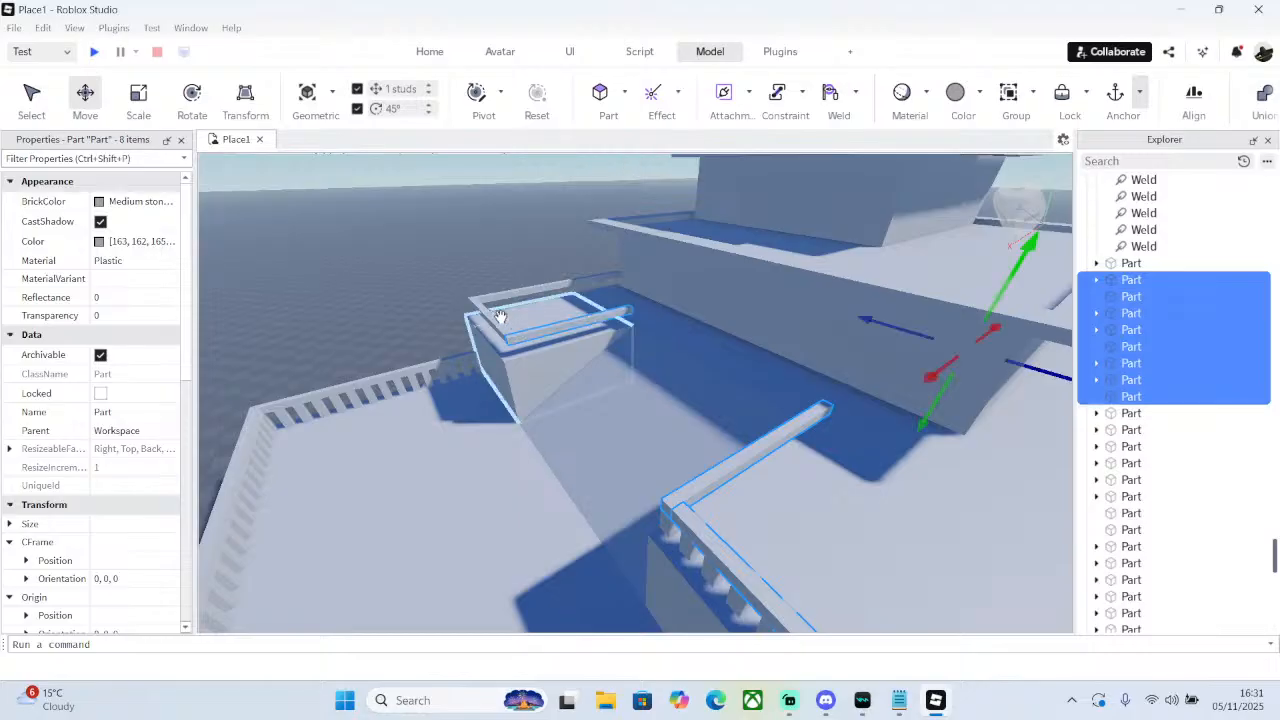
pyautogui.keyDown('ctrl'); pyautogui.click(488, 318); pyautogui.keyUp('ctrl')
pyautogui.keyDown('ctrl'); pyautogui.click(560, 288); pyautogui.keyUp('ctrl')
pyautogui.moveTo(698, 346); pyautogui.dragTo(818, 305, button='right')
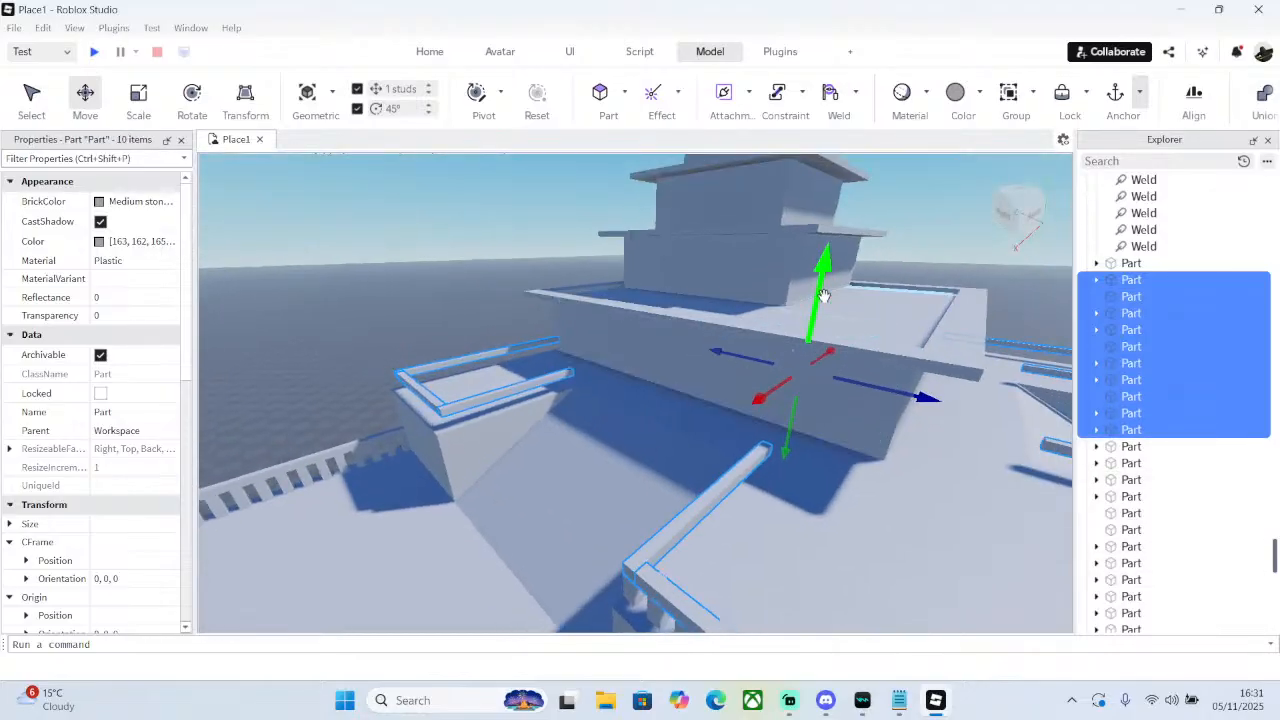
pyautogui.moveTo(818, 305); pyautogui.dragTo(823, 290)
pyautogui.click(491, 257)
# - Select the six balusters under the upper terrace's side rail, duplicate them and shift the copies 12 studs along the rail
pyautogui.moveTo(491, 257); pyautogui.dragTo(716, 354, button='right')
pyautogui.scroll(8, 716, 354)
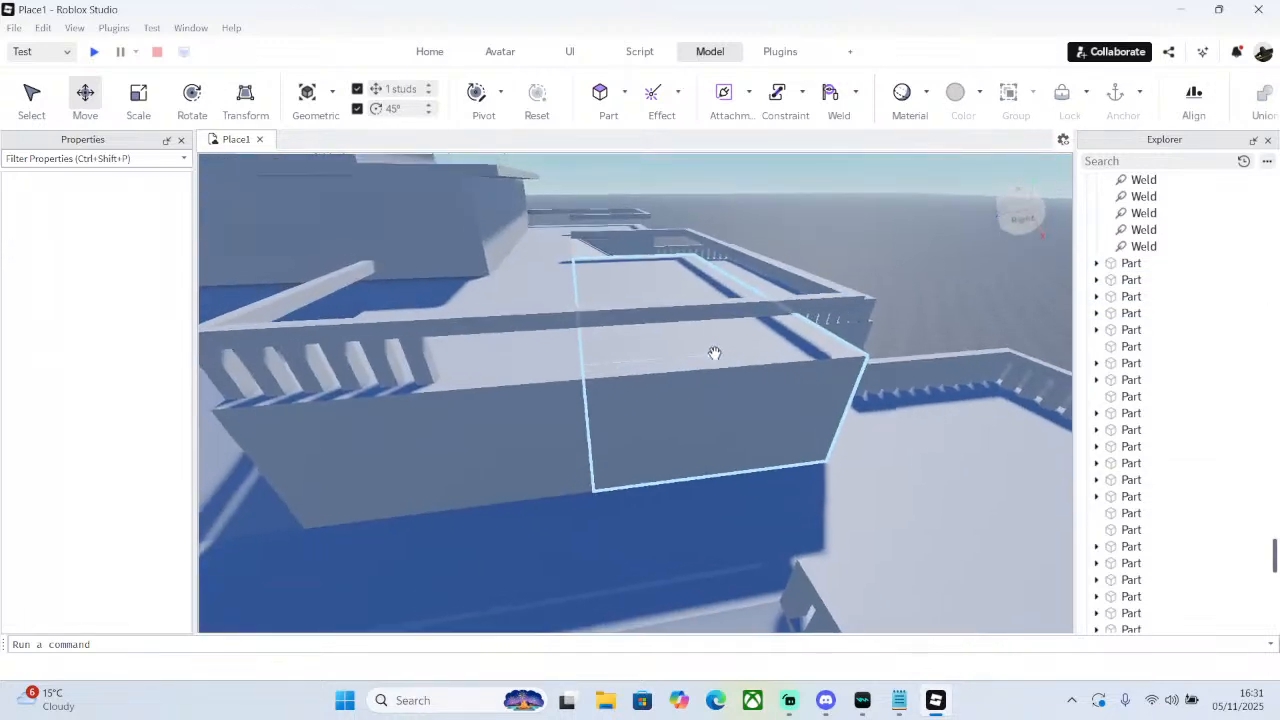
pyautogui.moveTo(714, 357); pyautogui.dragTo(443, 346, button='right')
pyautogui.click(288, 340)
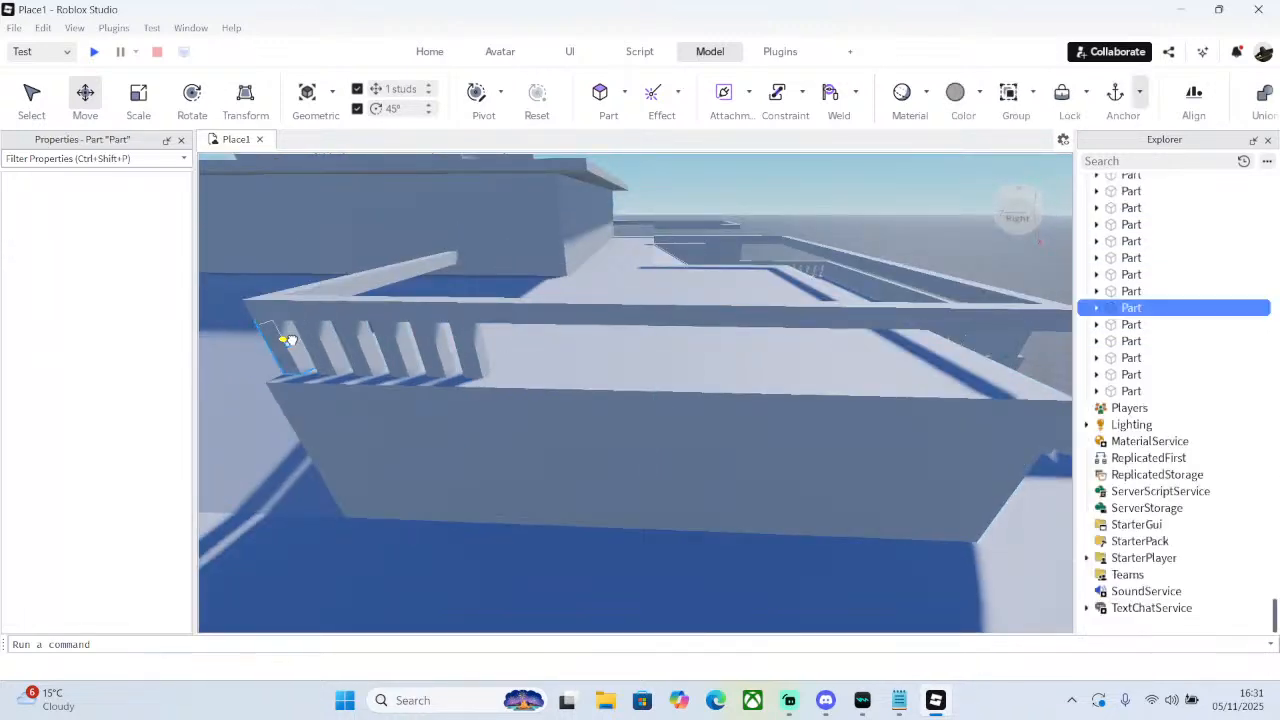
pyautogui.keyDown('ctrl'); pyautogui.click(368, 345); pyautogui.keyUp('ctrl')
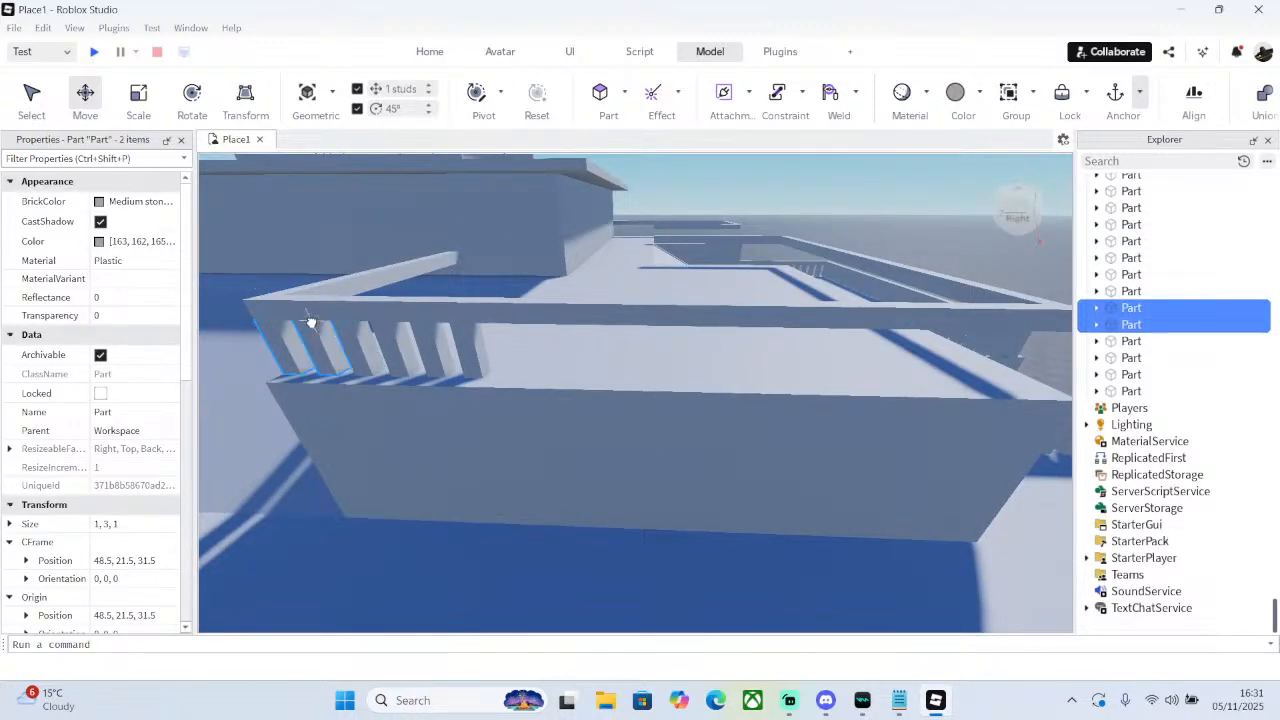
pyautogui.keyDown('ctrl'); pyautogui.click(408, 365); pyautogui.keyUp('ctrl')
pyautogui.keyDown('ctrl'); pyautogui.click(335, 350); pyautogui.keyUp('ctrl')
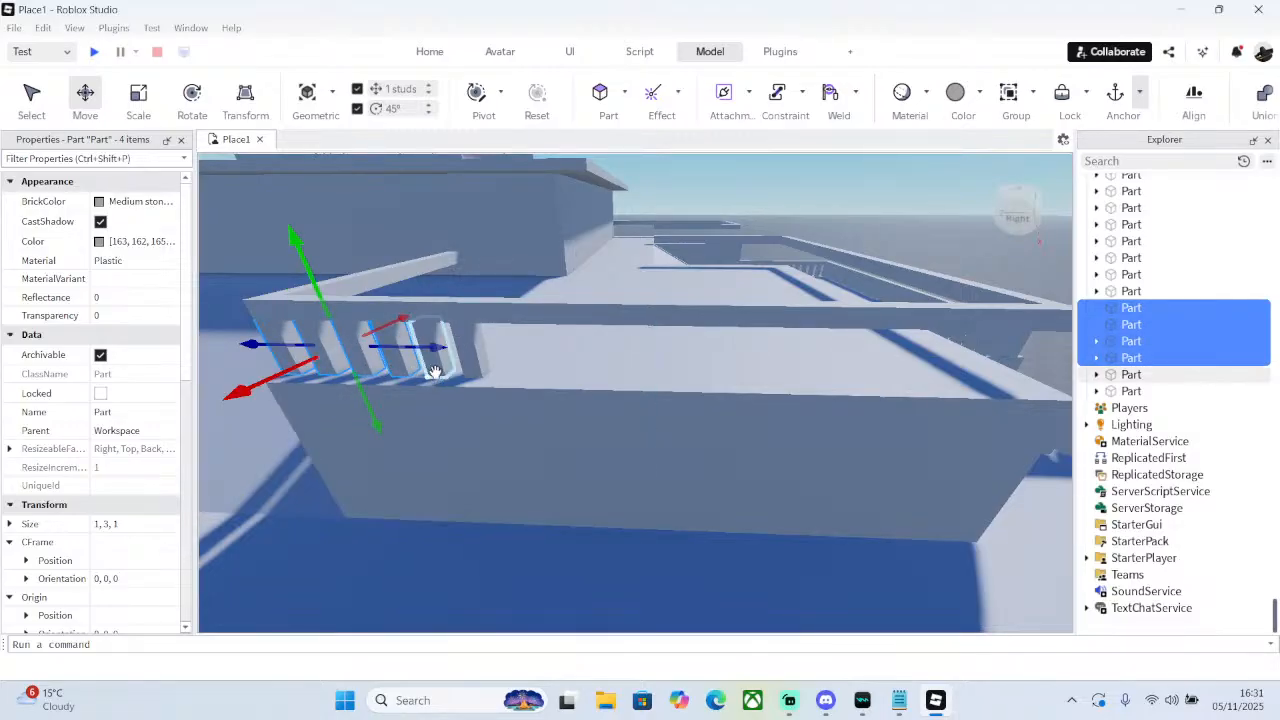
pyautogui.keyDown('ctrl'); pyautogui.click(443, 365); pyautogui.keyUp('ctrl')
pyautogui.keyDown('ctrl'); pyautogui.click(478, 362); pyautogui.keyUp('ctrl')
pyautogui.rightClick(480, 365)
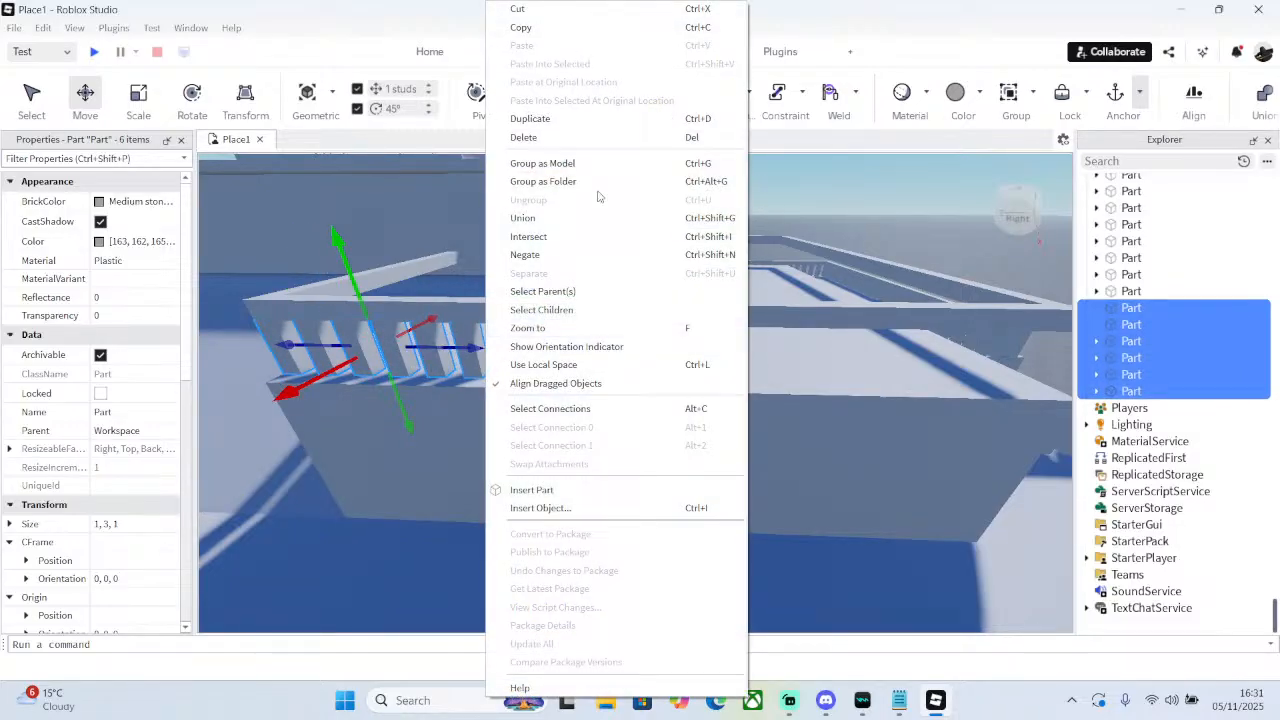
pyautogui.click(594, 120)
pyautogui.moveTo(443, 340); pyautogui.dragTo(671, 371)
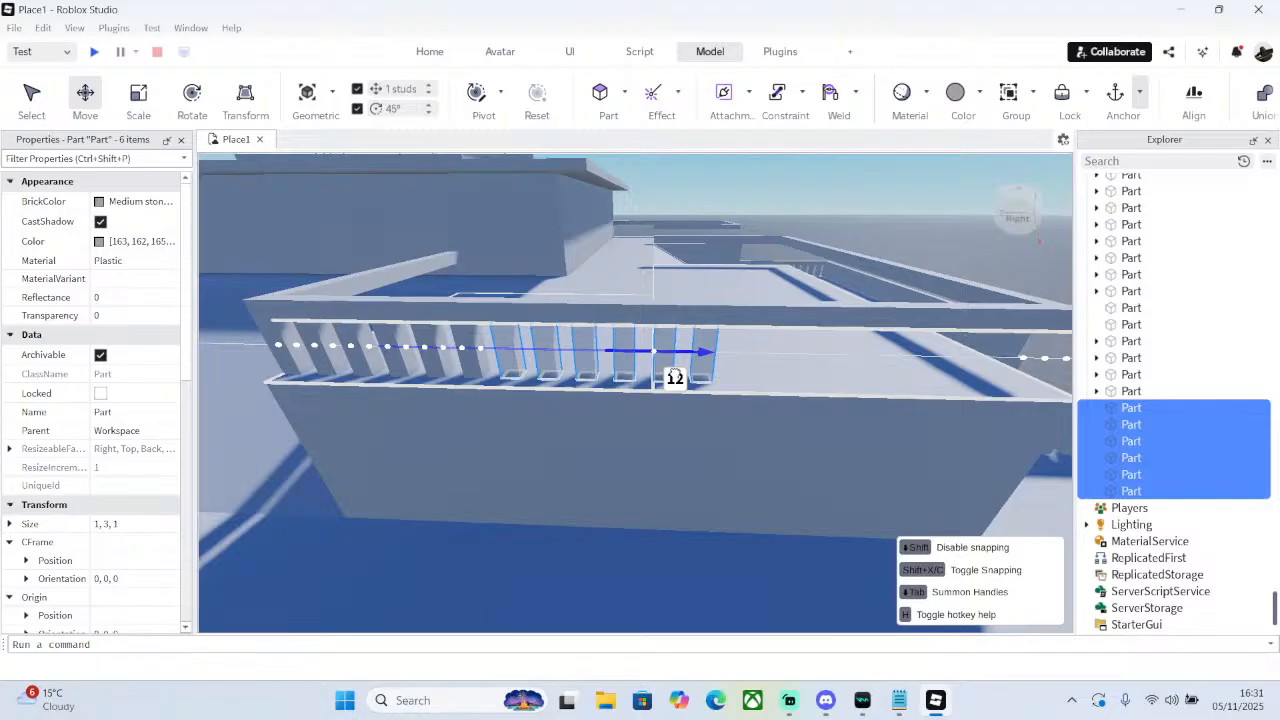
# - Duplicate the second set of six balusters and move the copies another 12 studs along the side rail
pyautogui.rightClick(702, 368)
pyautogui.click(798, 120)
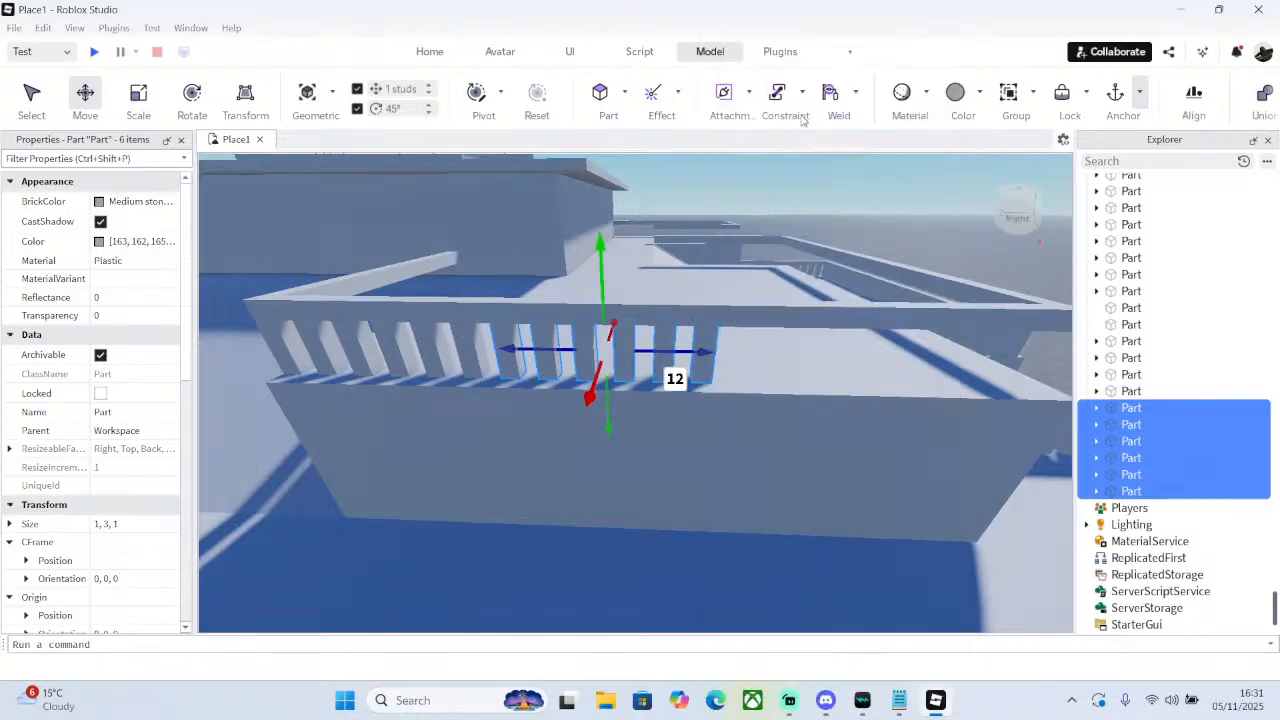
pyautogui.moveTo(700, 326); pyautogui.dragTo(900, 338)
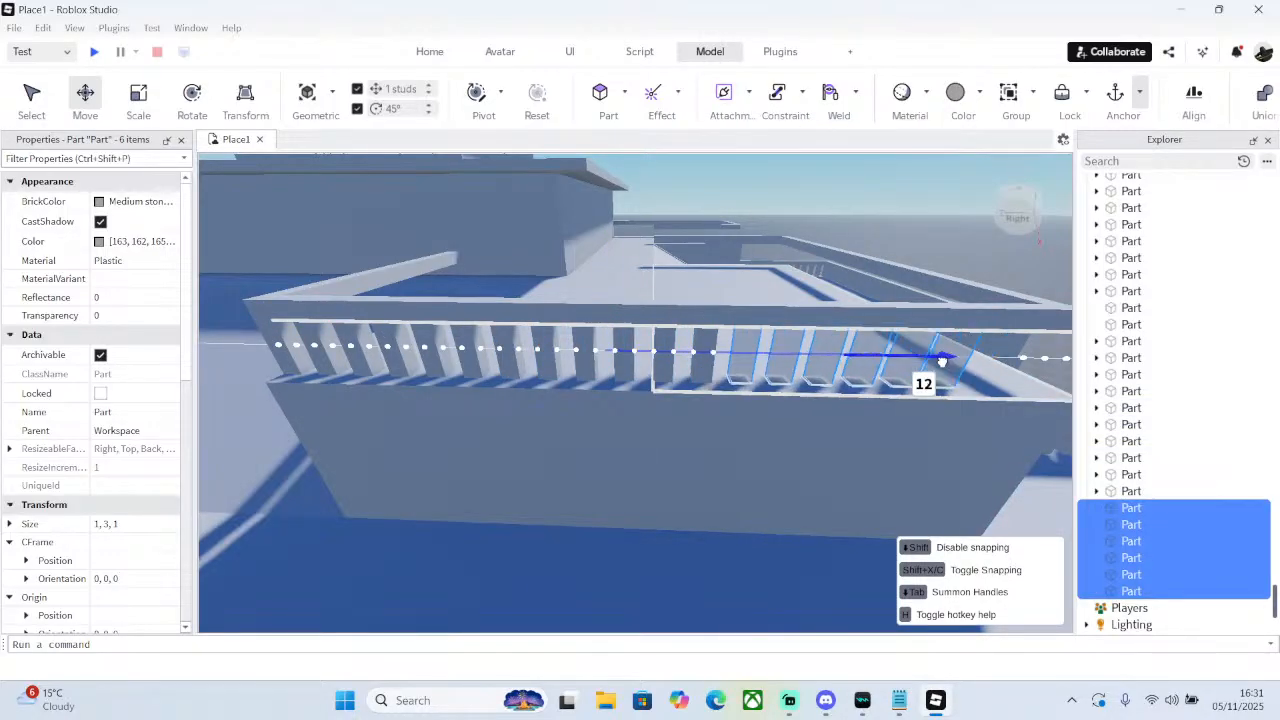
pyautogui.moveTo(900, 338); pyautogui.dragTo(985, 330, button='right')
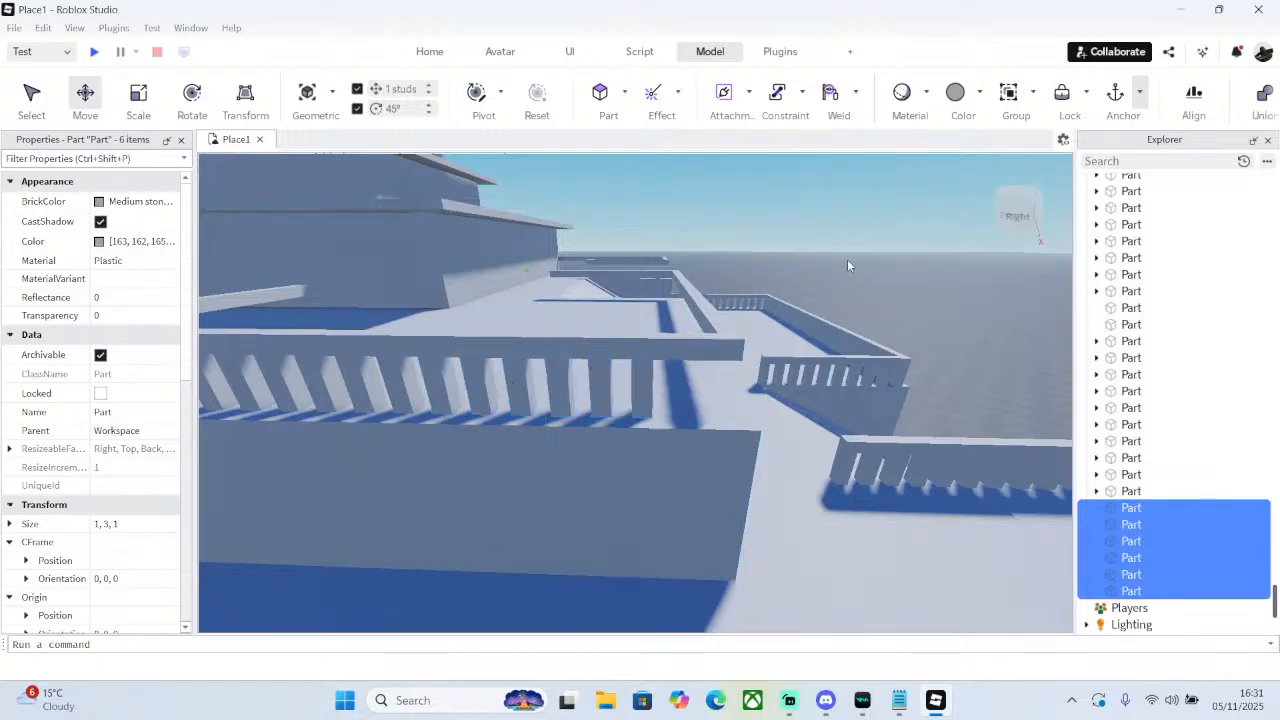
# - Duplicate the row's last single baluster twice at 2-stud spacing to fill the side railing up to its corner
pyautogui.click(641, 371)
pyautogui.rightClick(644, 372)
pyautogui.click(714, 120)
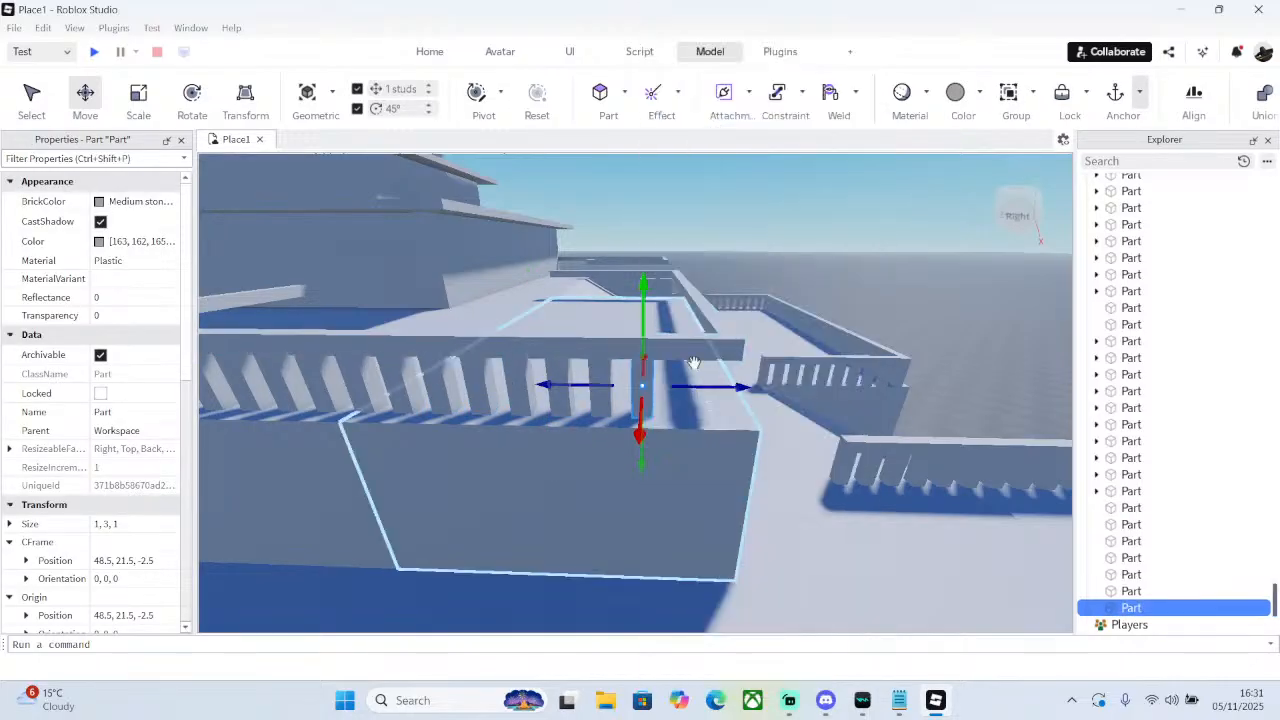
pyautogui.moveTo(692, 384); pyautogui.dragTo(787, 382)
pyautogui.rightClick(688, 384)
pyautogui.click(714, 121)
pyautogui.click(926, 240)
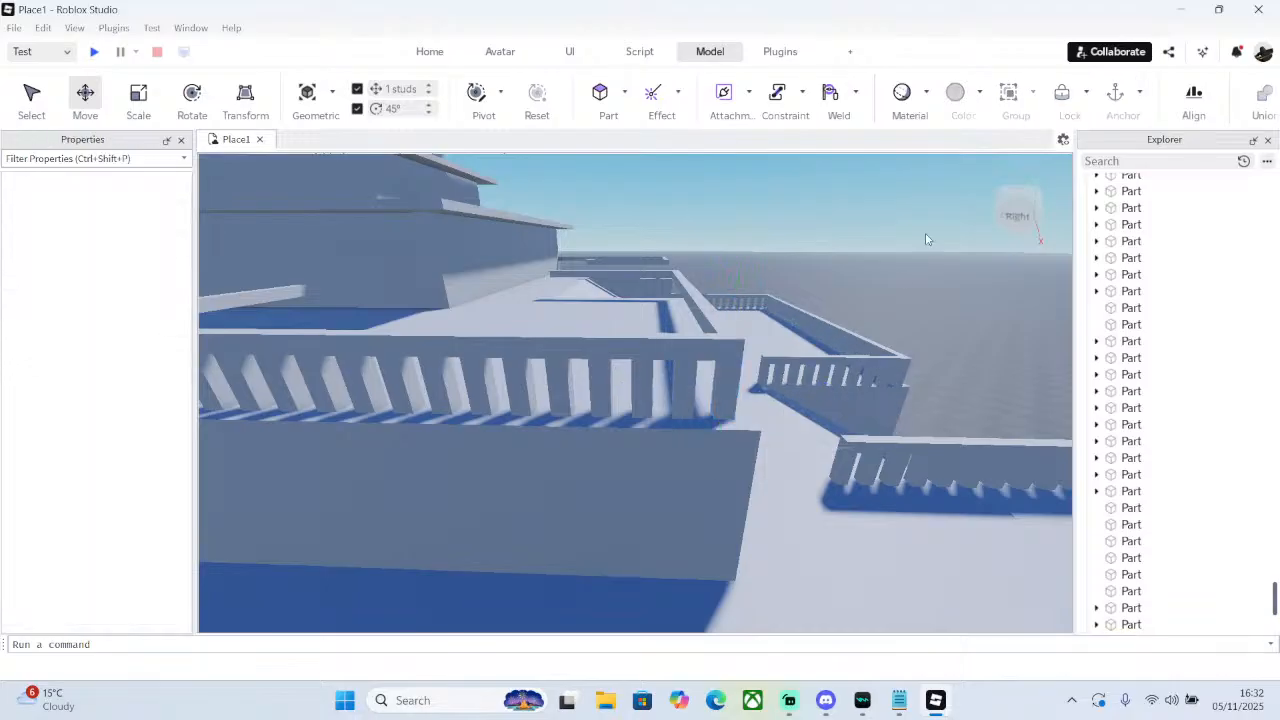
# - Duplicate the corner baluster twice at 2-stud spacing to start the row along the upper terrace's front railing
pyautogui.moveTo(843, 251); pyautogui.dragTo(842, 251, button='right')
pyautogui.click(450, 324)
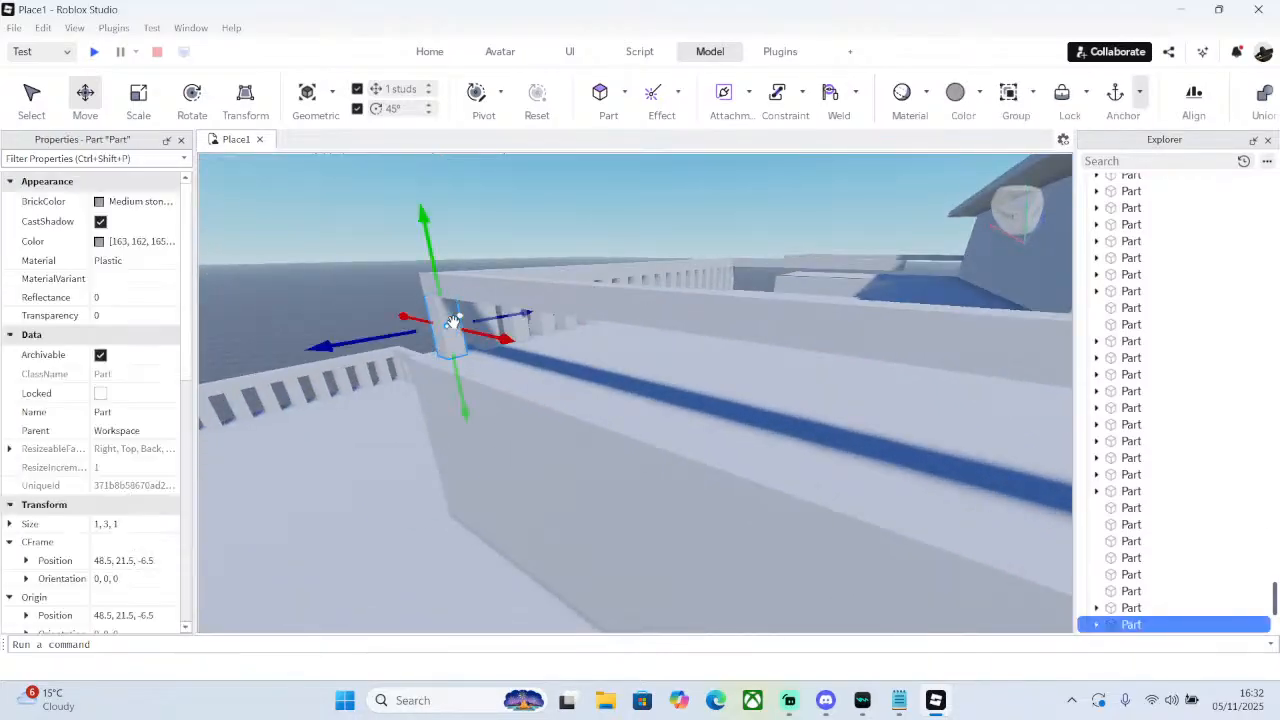
pyautogui.rightClick(452, 324)
pyautogui.click(500, 121)
pyautogui.moveTo(651, 262); pyautogui.dragTo(600, 340, button='right')
pyautogui.moveTo(500, 350); pyautogui.dragTo(581, 343)
pyautogui.rightClick(498, 328)
pyautogui.click(500, 121)
pyautogui.rightClick(514, 355)
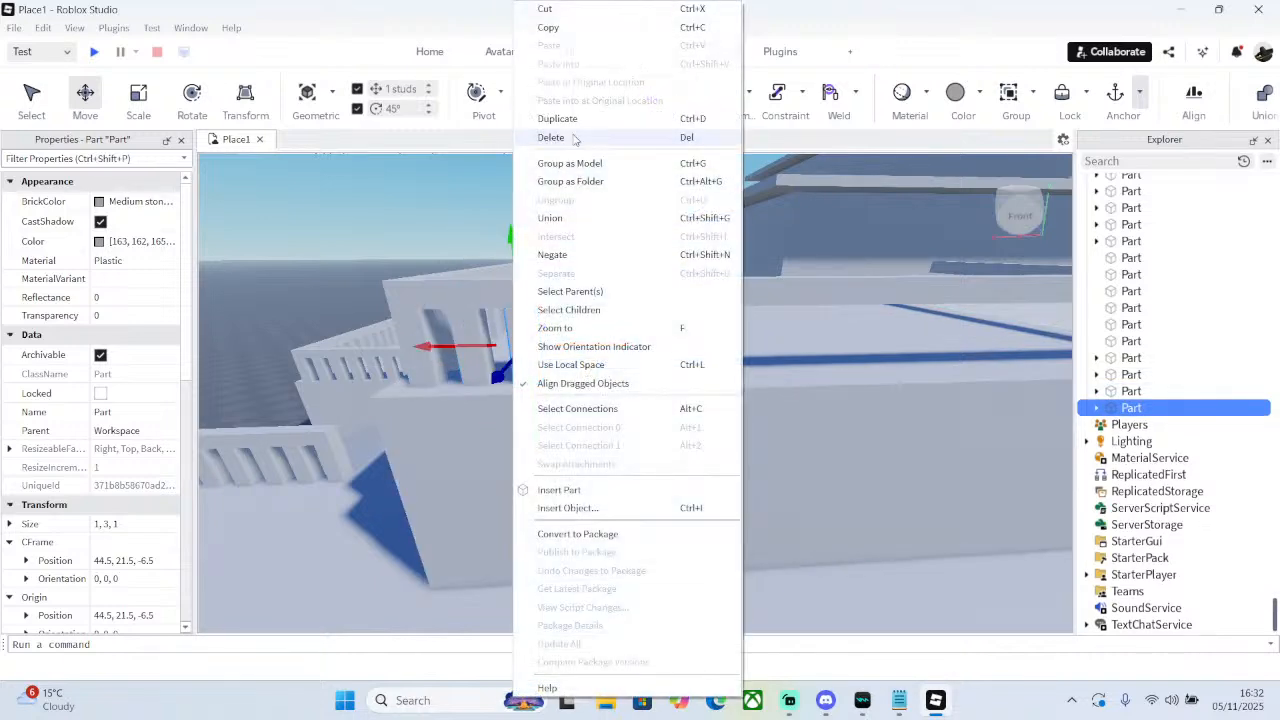
pyautogui.click(578, 139)
pyautogui.hotkey('ctrl', 'z')
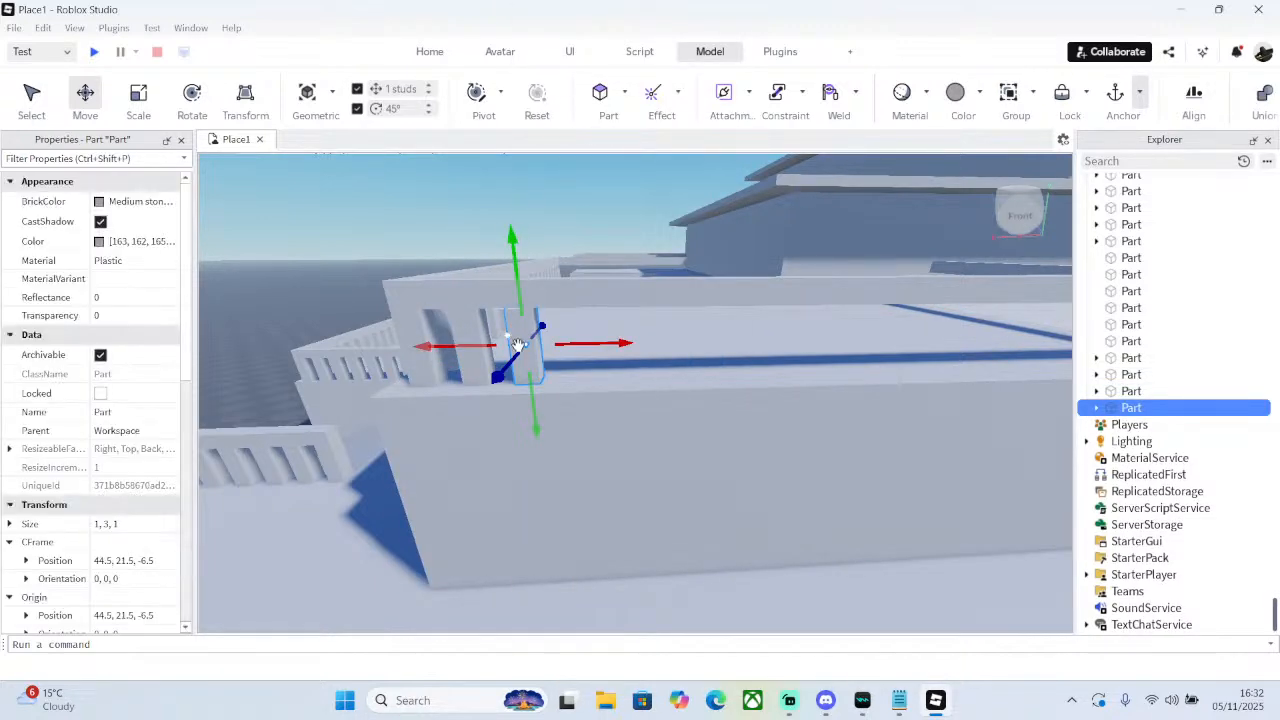
# - Add two more copies of the last front baluster, each 2 studs further along the railing
pyautogui.rightClick(520, 345)
pyautogui.click(546, 117)
pyautogui.moveTo(606, 335); pyautogui.dragTo(680, 338)
pyautogui.rightClick(588, 350)
pyautogui.click(642, 122)
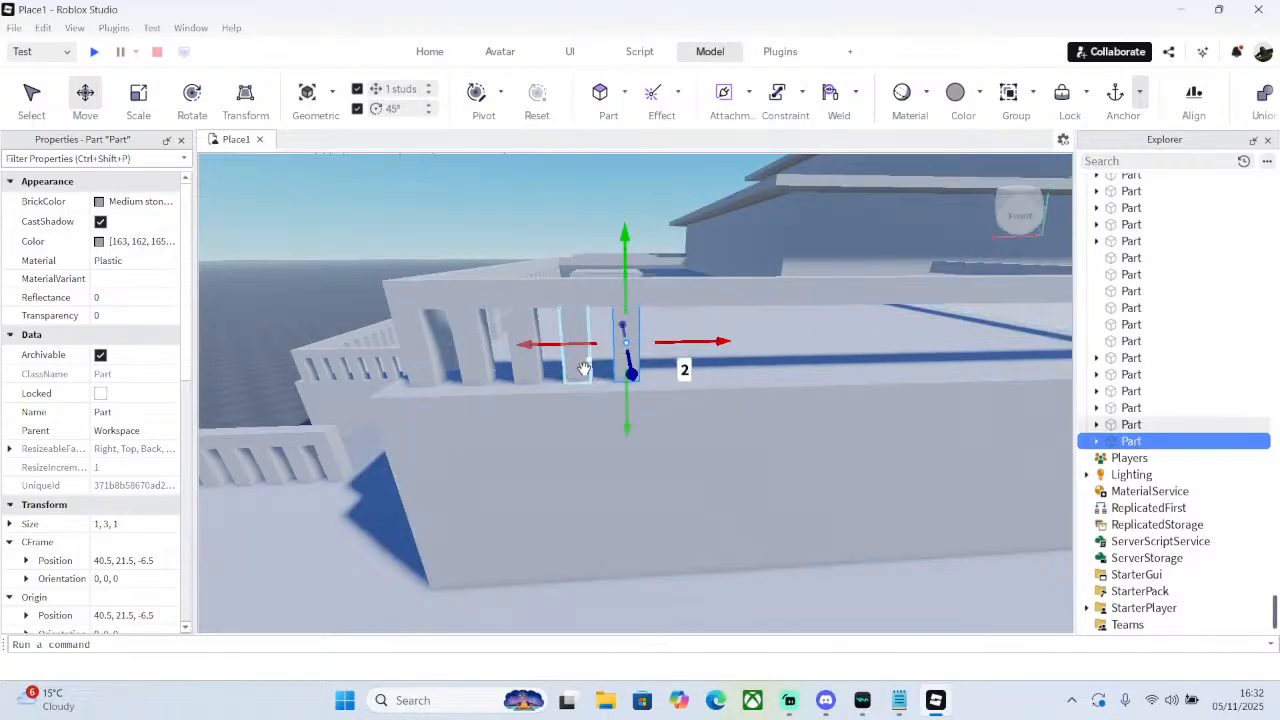
# - Select the five front balusters, duplicate them and move the copies along the rail to continue the row
pyautogui.keyDown('ctrl'); pyautogui.click(512, 365); pyautogui.keyUp('ctrl')
pyautogui.keyDown('ctrl'); pyautogui.click(475, 372); pyautogui.keyUp('ctrl')
pyautogui.keyDown('ctrl'); pyautogui.click(440, 360); pyautogui.keyUp('ctrl')
pyautogui.keyDown('ctrl'); pyautogui.click(428, 366); pyautogui.keyUp('ctrl')
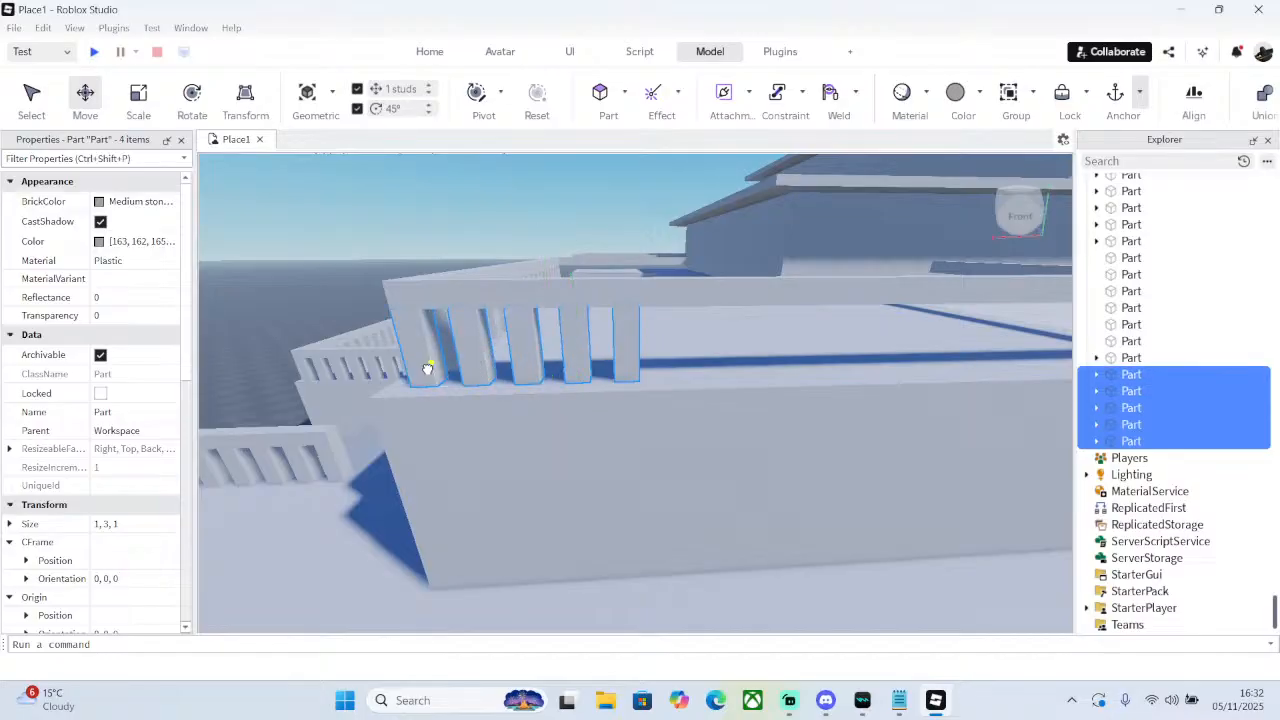
pyautogui.rightClick(466, 368)
pyautogui.click(523, 117)
pyautogui.moveTo(663, 295); pyautogui.dragTo(566, 309, button='right')
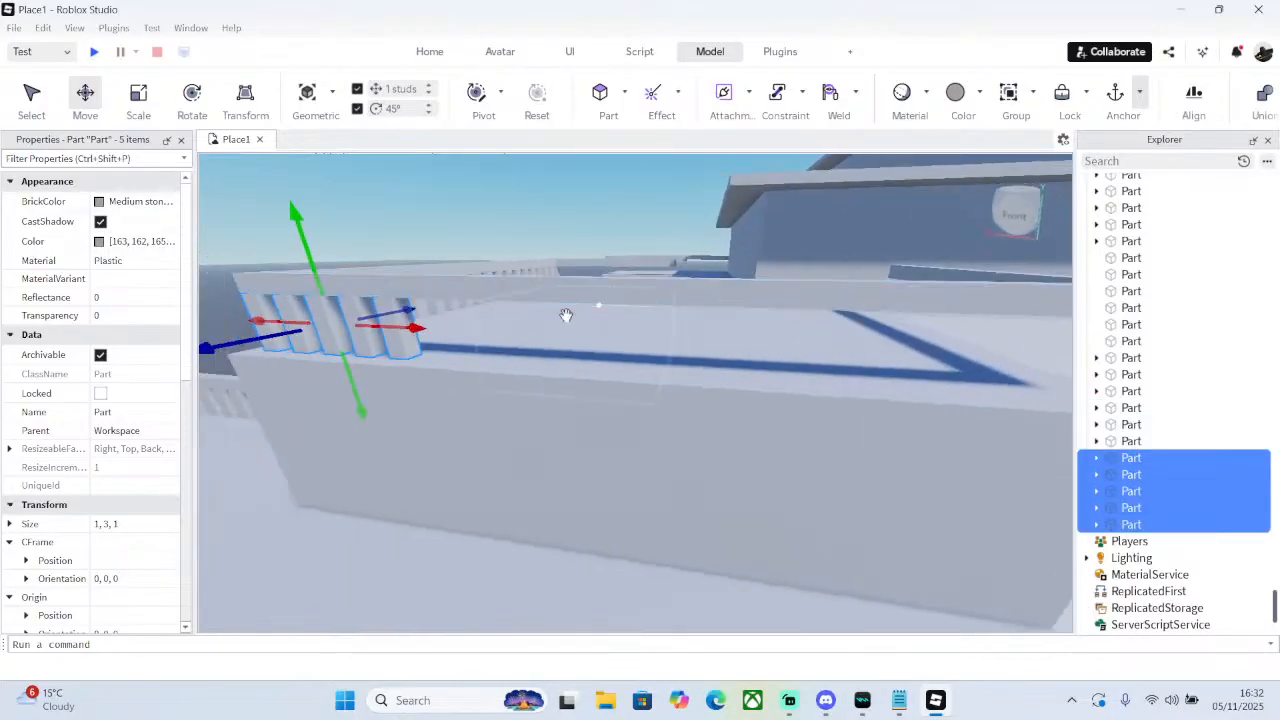
pyautogui.moveTo(423, 325); pyautogui.dragTo(609, 368)
# - Duplicate the group of five balusters twice more along the front rail until the row reaches the far corner
pyautogui.rightClick(609, 368)
pyautogui.click(679, 127)
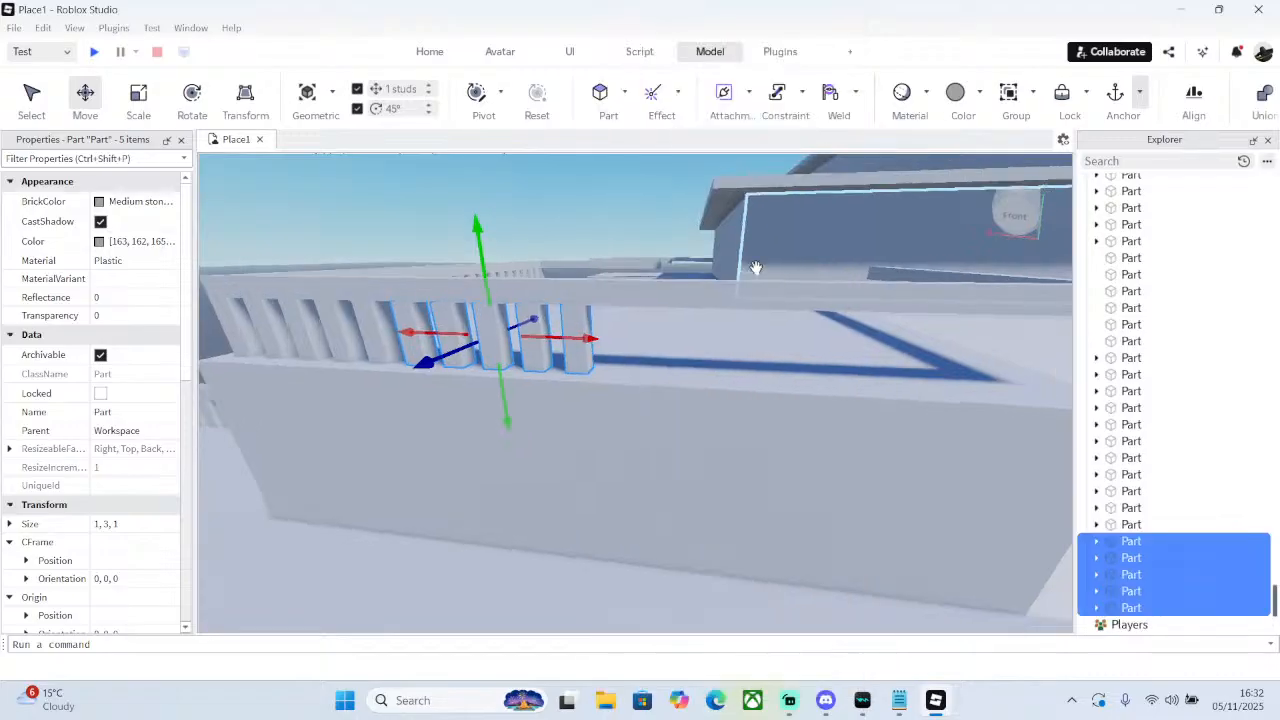
pyautogui.moveTo(560, 330); pyautogui.dragTo(443, 340, button='right')
pyautogui.moveTo(300, 343); pyautogui.dragTo(779, 348)
pyautogui.rightClick(537, 368)
pyautogui.click(625, 128)
pyautogui.moveTo(779, 348); pyautogui.dragTo(839, 345, button='right')
pyautogui.click(786, 294)
pyautogui.rightClick(768, 354)
# - Duplicate the corner baluster three times at 2-stud spacing to start the row under the upper terrace's short side railing
pyautogui.click(511, 396)
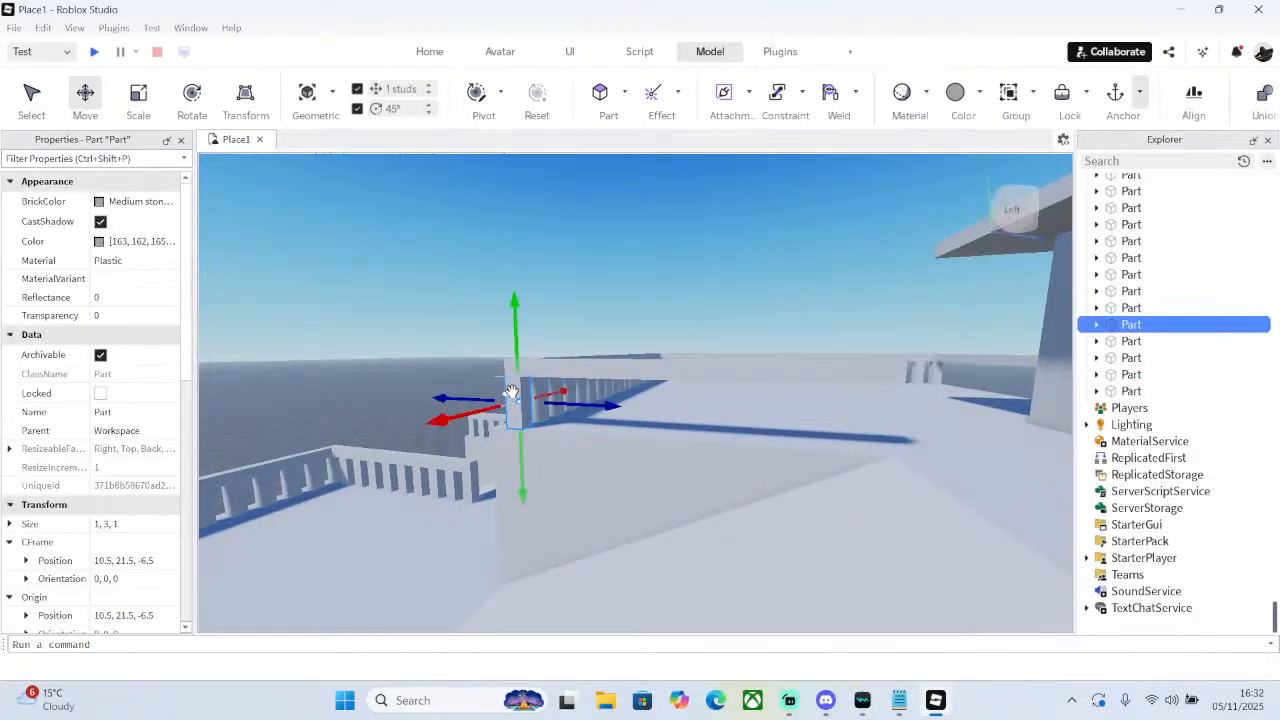
pyautogui.rightClick(511, 389)
pyautogui.click(618, 120)
pyautogui.moveTo(700, 261); pyautogui.dragTo(690, 265, button='right')
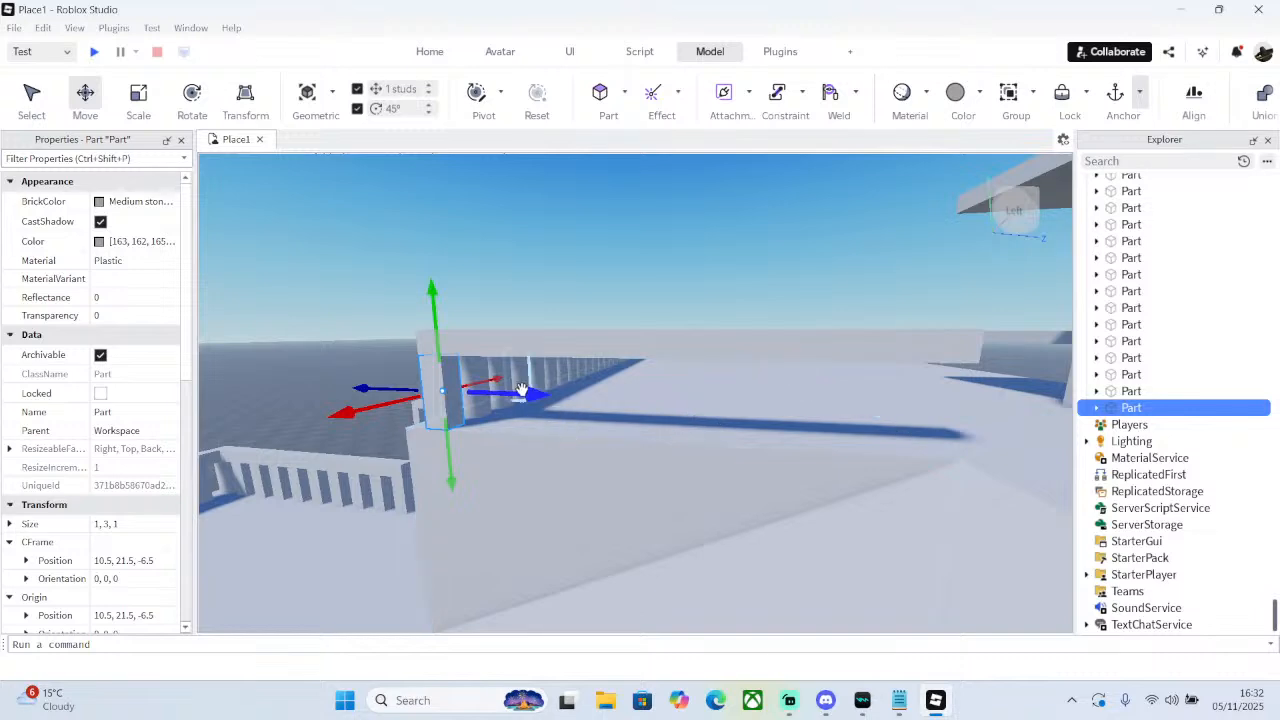
pyautogui.moveTo(432, 392); pyautogui.dragTo(486, 380)
pyautogui.rightClick(486, 380)
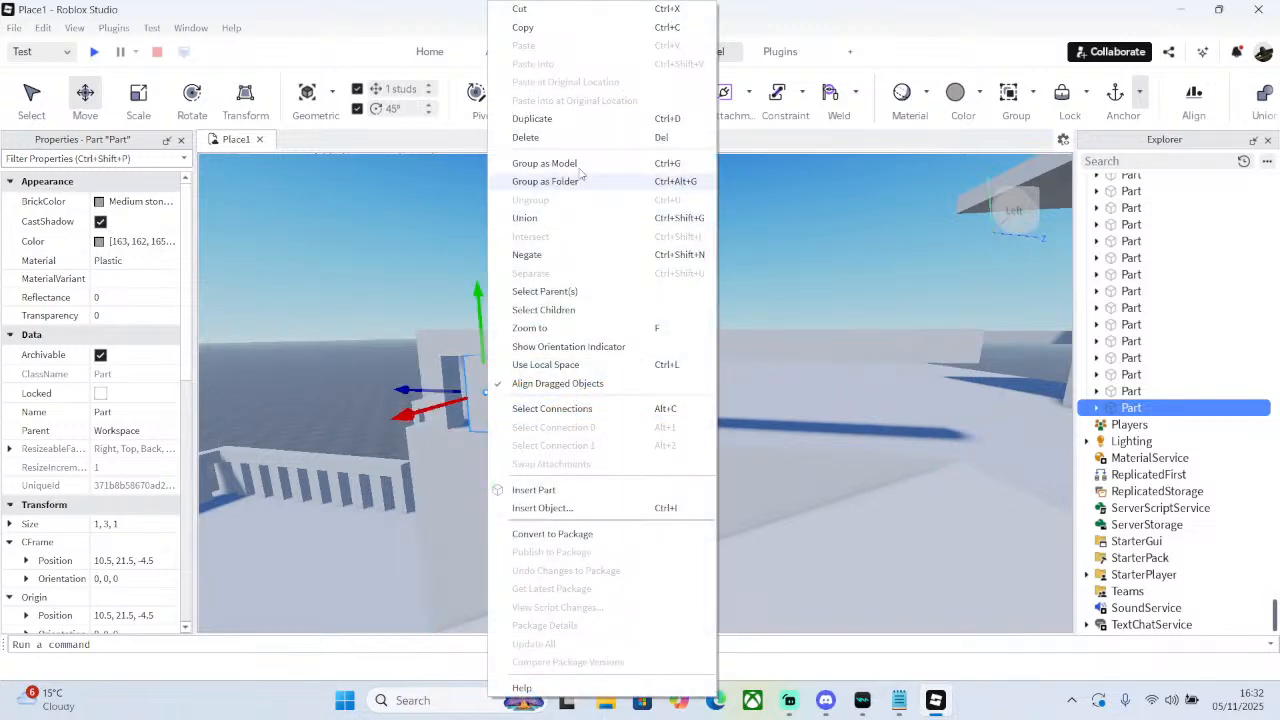
pyautogui.click(610, 118)
pyautogui.moveTo(578, 395); pyautogui.dragTo(645, 396)
pyautogui.rightClick(545, 390)
pyautogui.click(612, 118)
# - Add three more copies of the last side-rail baluster, each 2 studs further along
pyautogui.rightClick(578, 395)
pyautogui.click(665, 119)
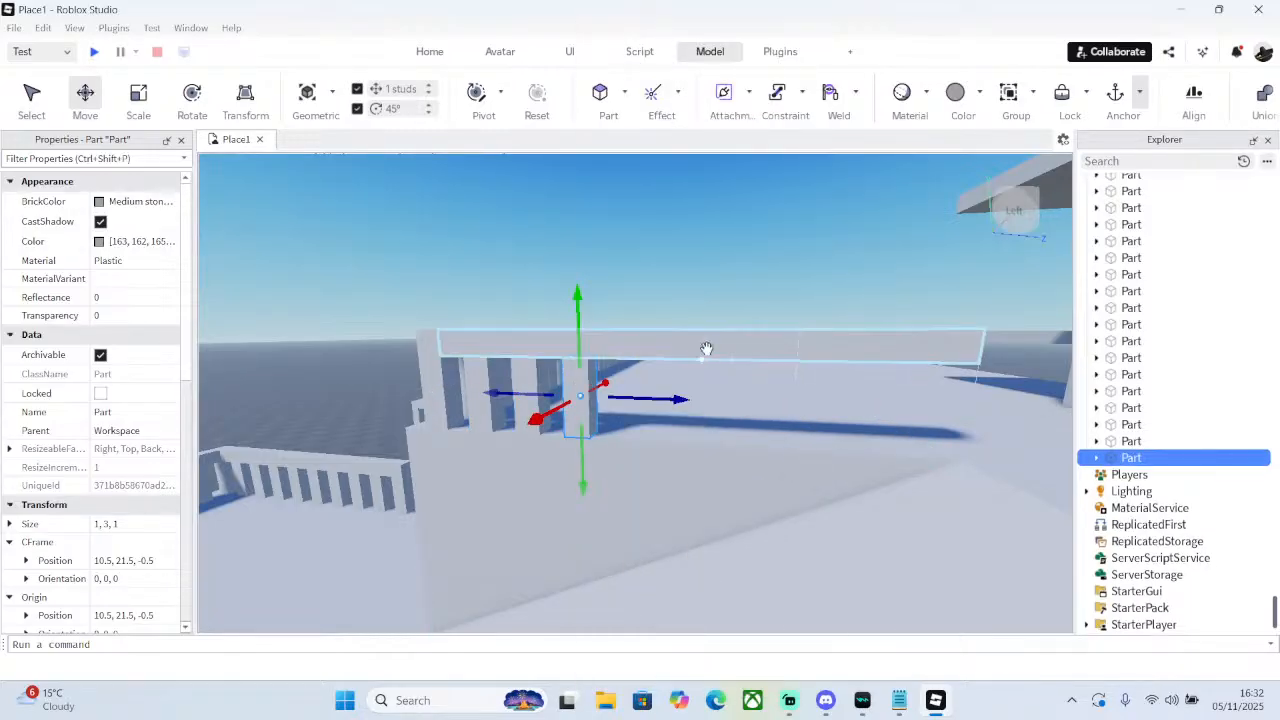
pyautogui.moveTo(661, 393); pyautogui.dragTo(815, 405)
pyautogui.rightClick(667, 388)
pyautogui.click(750, 122)
pyautogui.rightClick(708, 395)
pyautogui.click(797, 124)
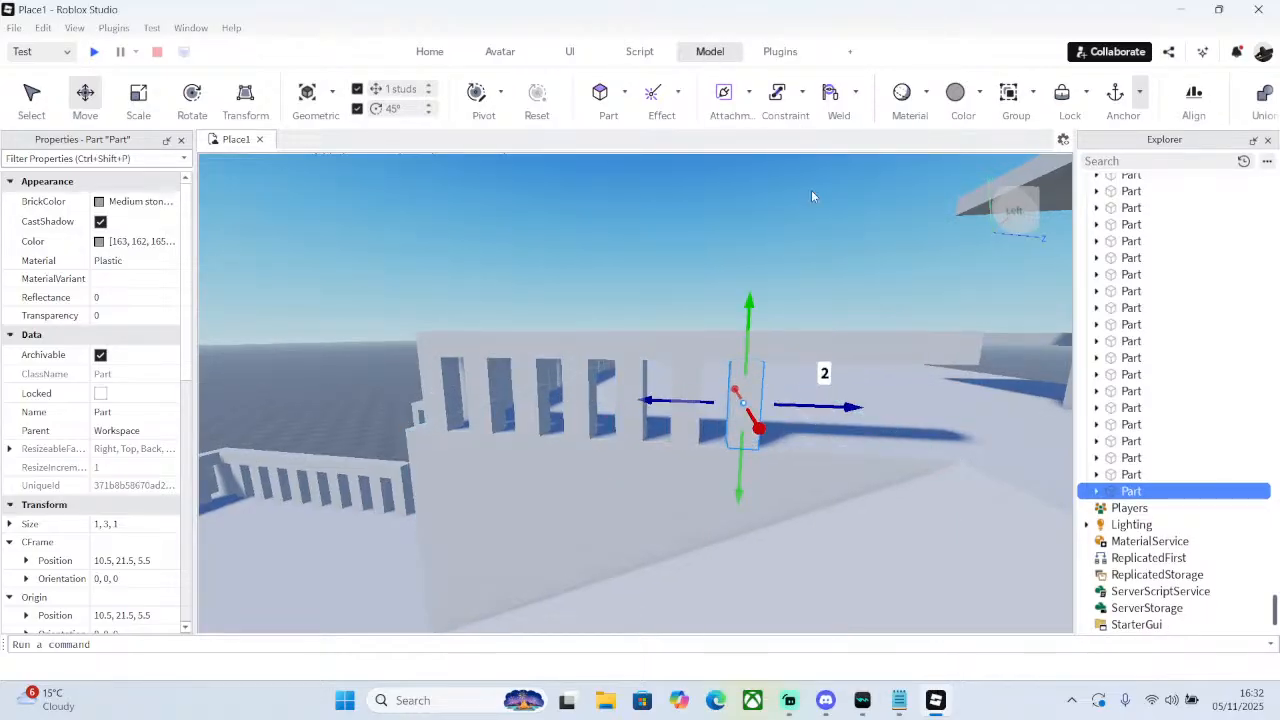
# - Place the final three balusters at 2-stud spacing until the side row reaches the railing's inner end
pyautogui.rightClick(728, 400)
pyautogui.click(802, 122)
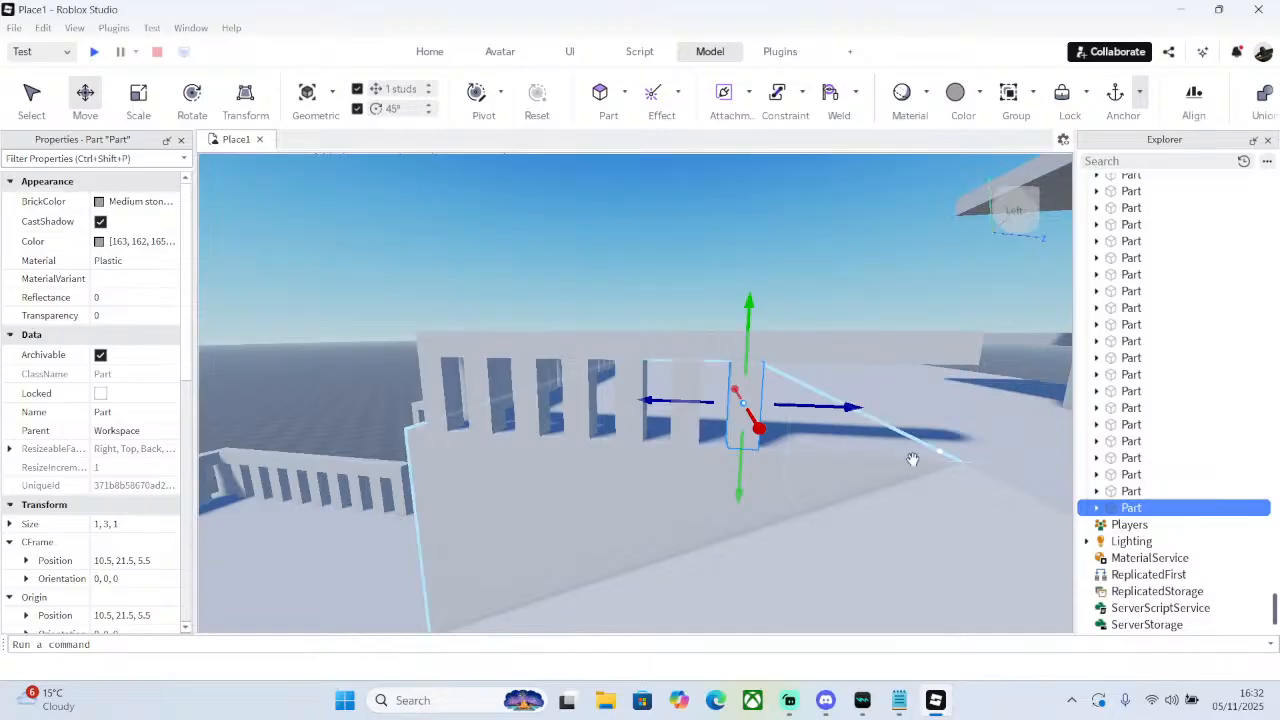
pyautogui.moveTo(820, 401); pyautogui.dragTo(880, 404)
pyautogui.rightClick(822, 405)
pyautogui.click(880, 120)
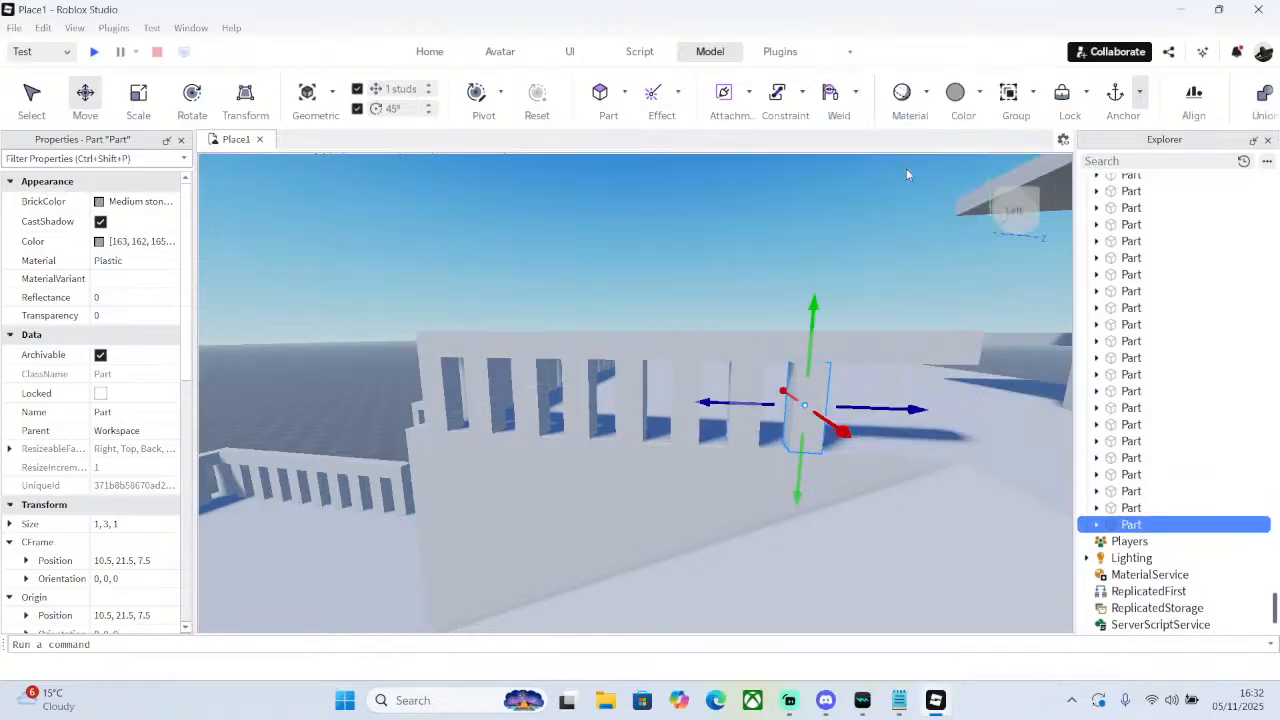
pyautogui.moveTo(897, 399); pyautogui.dragTo(1002, 409)
pyautogui.rightClick(884, 400)
pyautogui.click(930, 118)
pyautogui.click(883, 206)
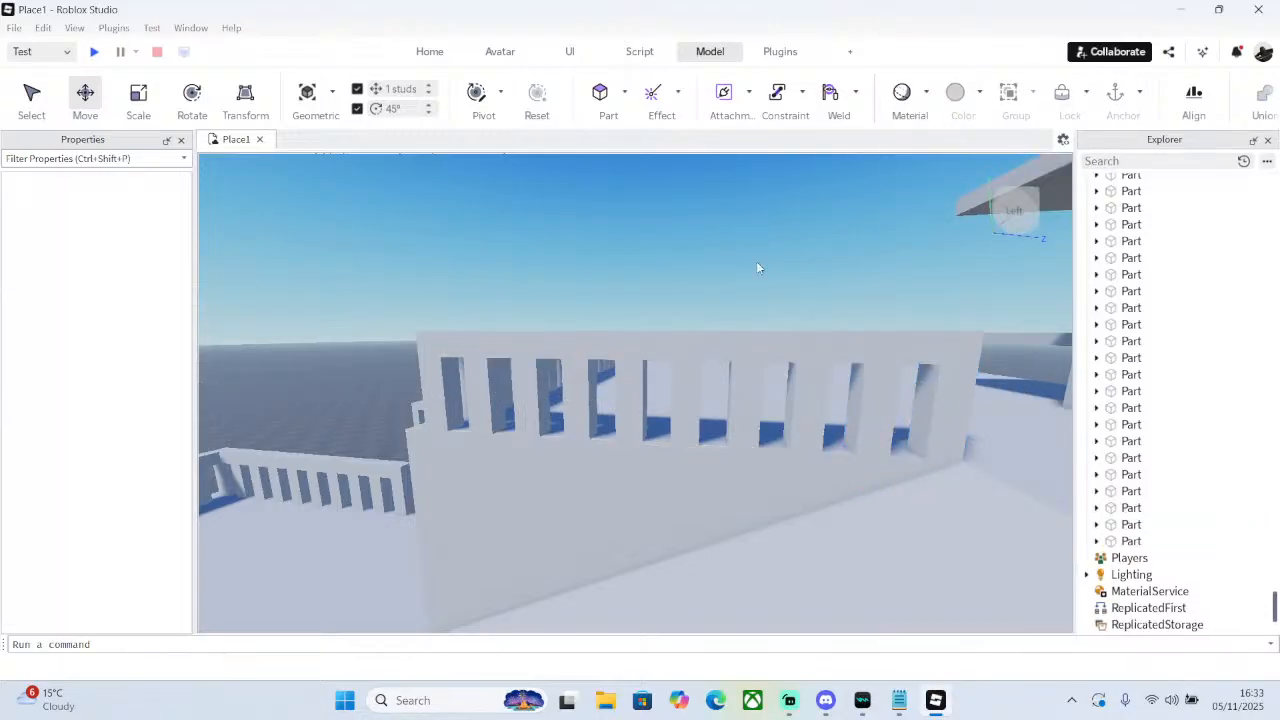
# - Look over the whole building from outside and above to check which terrace railings still lack balusters
pyautogui.press('s')
pyautogui.moveTo(757, 265); pyautogui.dragTo(756, 262, button='right')
pyautogui.press('w')
pyautogui.press('s')
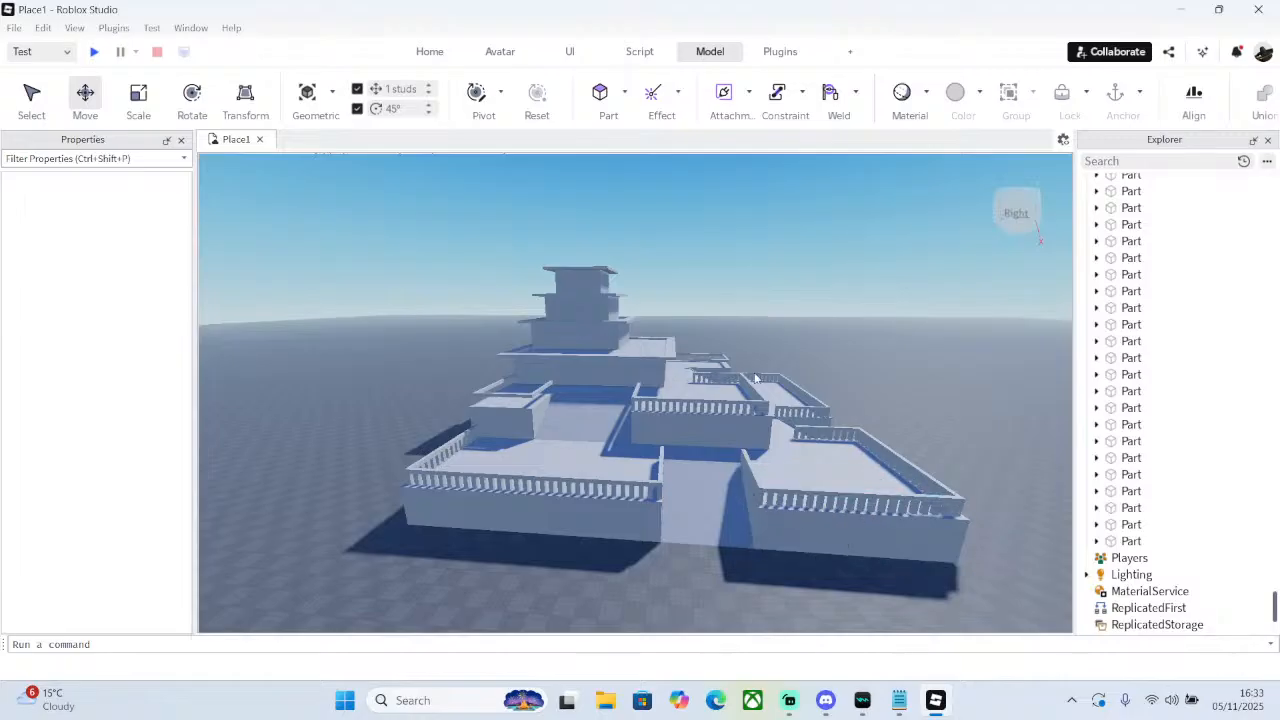
pyautogui.scroll(10, 816, 395)
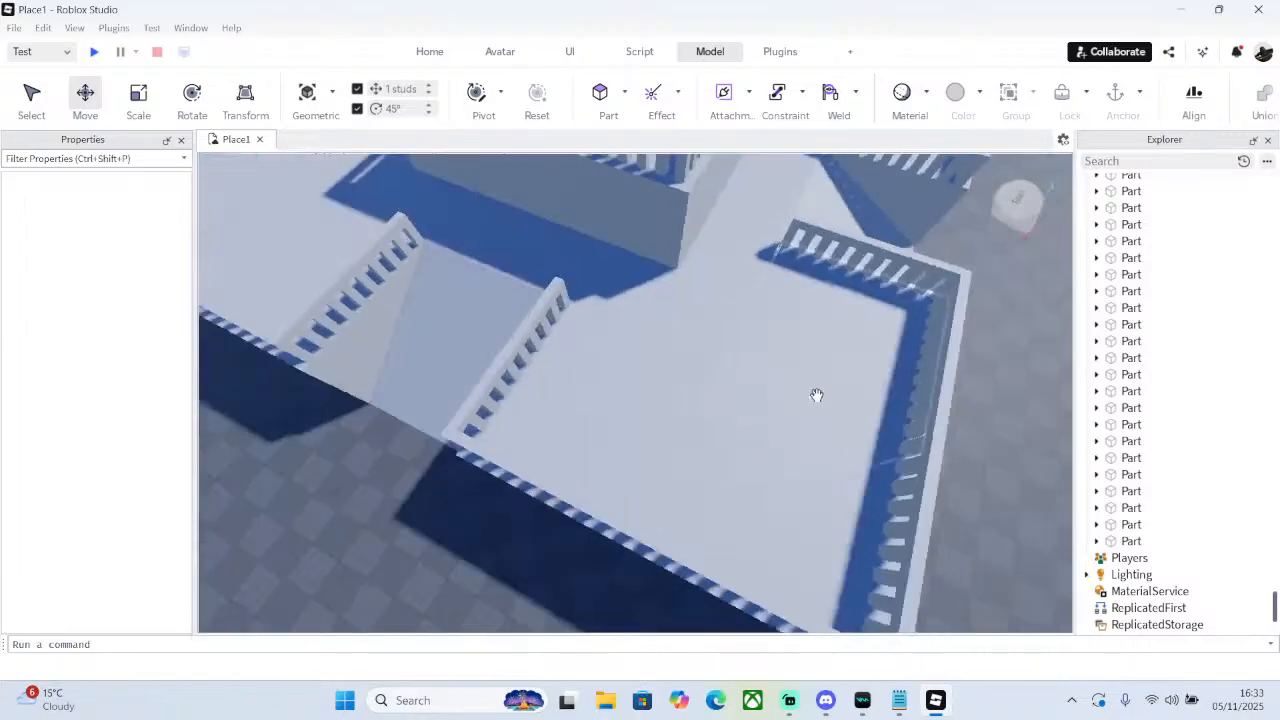
pyautogui.moveTo(816, 395); pyautogui.dragTo(768, 366, button='right')
pyautogui.scroll(-5, 804, 386)
pyautogui.scroll(4, 803, 389)
pyautogui.scroll(5, 769, 366)
pyautogui.scroll(-4, 768, 366)
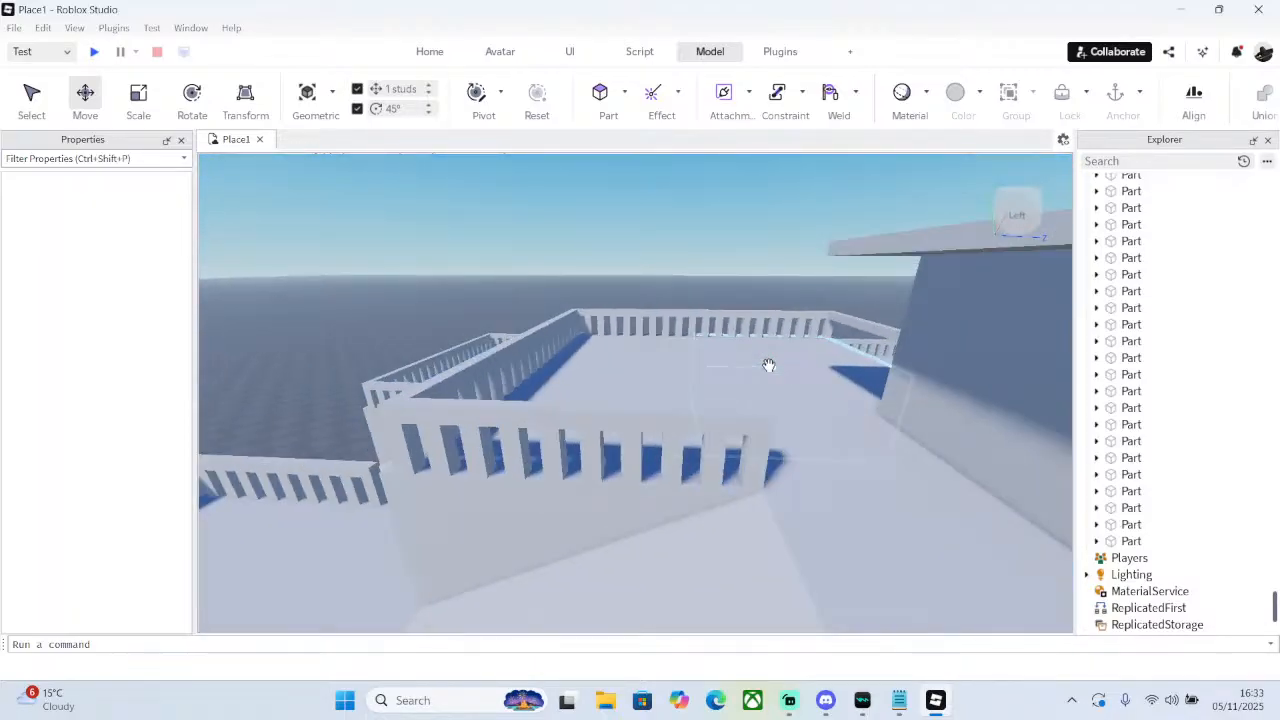
# - Select all ten balusters of the finished side railing and duplicate them
pyautogui.moveTo(769, 366); pyautogui.dragTo(769, 367, button='right')
pyautogui.press('q')
pyautogui.click(404, 396)
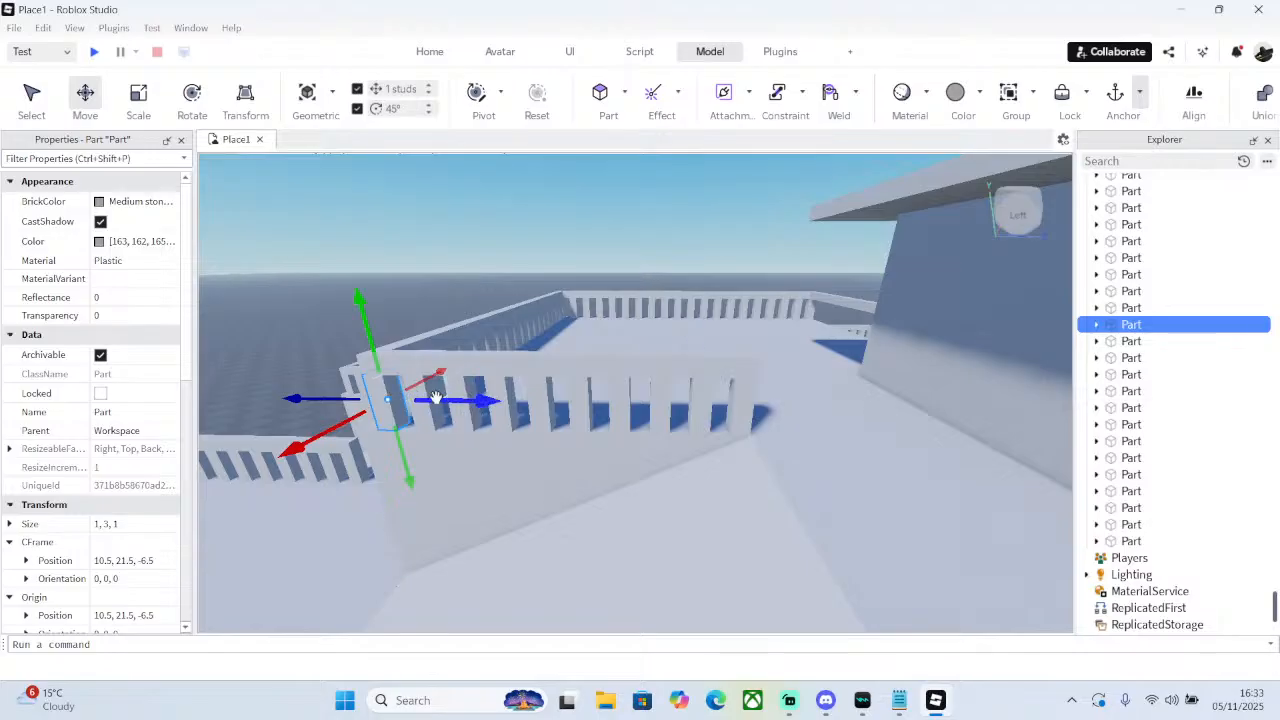
pyautogui.keyDown('ctrl'); pyautogui.click(431, 425); pyautogui.keyUp('ctrl')
pyautogui.keyDown('ctrl'); pyautogui.click(470, 423); pyautogui.keyUp('ctrl')
pyautogui.keyDown('ctrl'); pyautogui.click(507, 422); pyautogui.keyUp('ctrl')
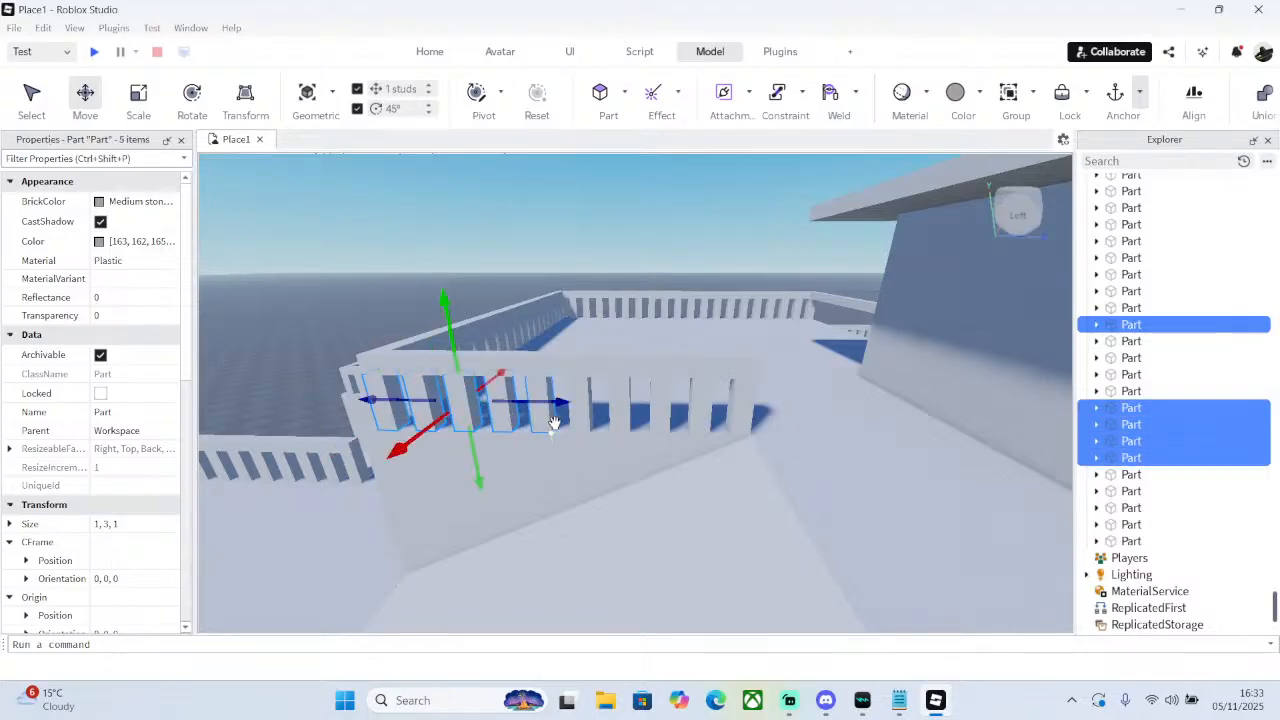
pyautogui.keyDown('ctrl'); pyautogui.click(600, 418); pyautogui.keyUp('ctrl')
pyautogui.keyDown('ctrl'); pyautogui.click(655, 420); pyautogui.keyUp('ctrl')
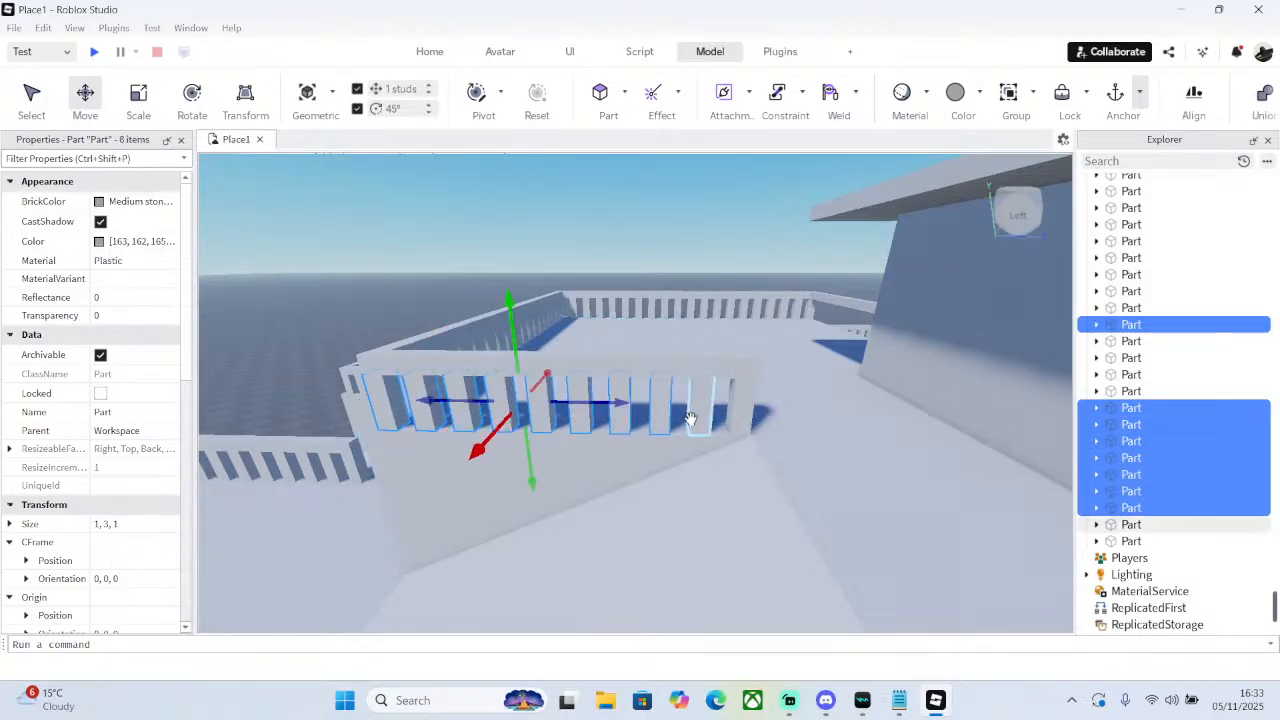
pyautogui.keyDown('ctrl'); pyautogui.click(730, 418); pyautogui.keyUp('ctrl')
pyautogui.rightClick(731, 421)
pyautogui.click(775, 119)
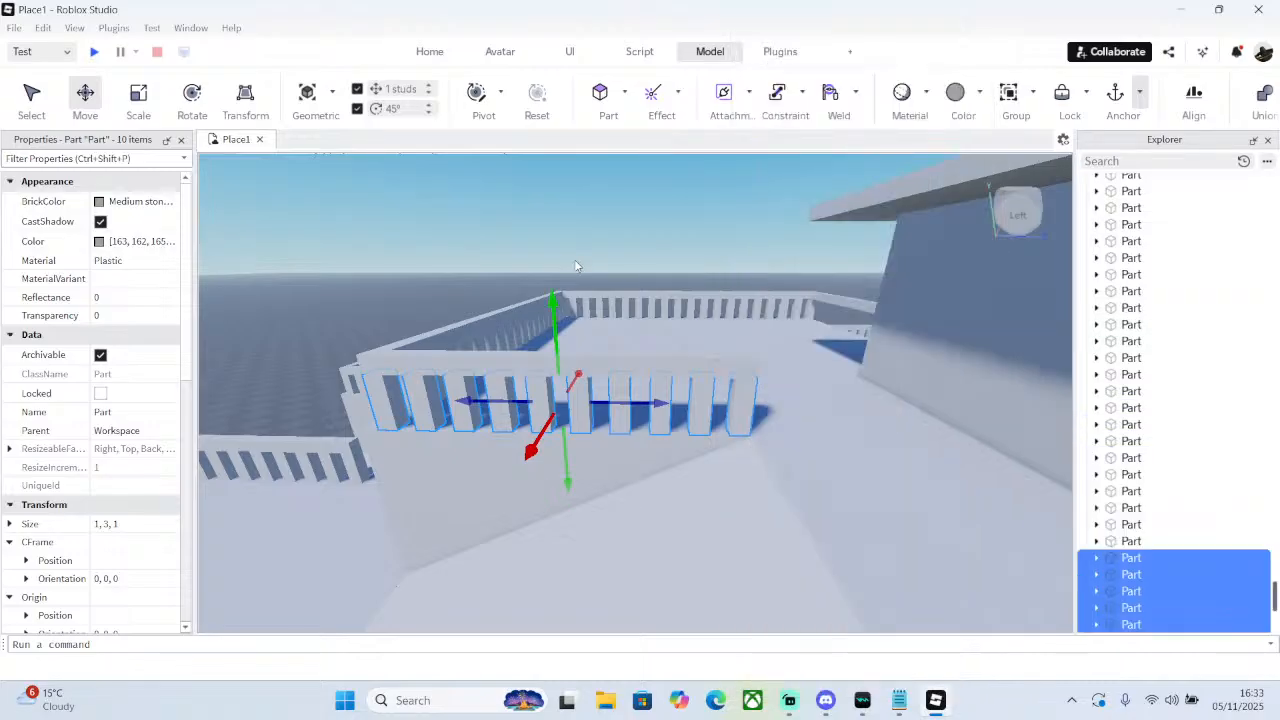
# - Move the duplicated row across to the inner side railing of the opposite upper terrace
pyautogui.moveTo(574, 262); pyautogui.dragTo(494, 355, button='right')
pyautogui.press('s')
pyautogui.moveTo(365, 396); pyautogui.dragTo(858, 471)
pyautogui.moveTo(858, 471); pyautogui.dragTo(858, 471, button='right')
pyautogui.press('d')
# - Duplicate the ten-baluster row again and move the copies under the same terrace's outer side railing
pyautogui.rightClick(439, 324)
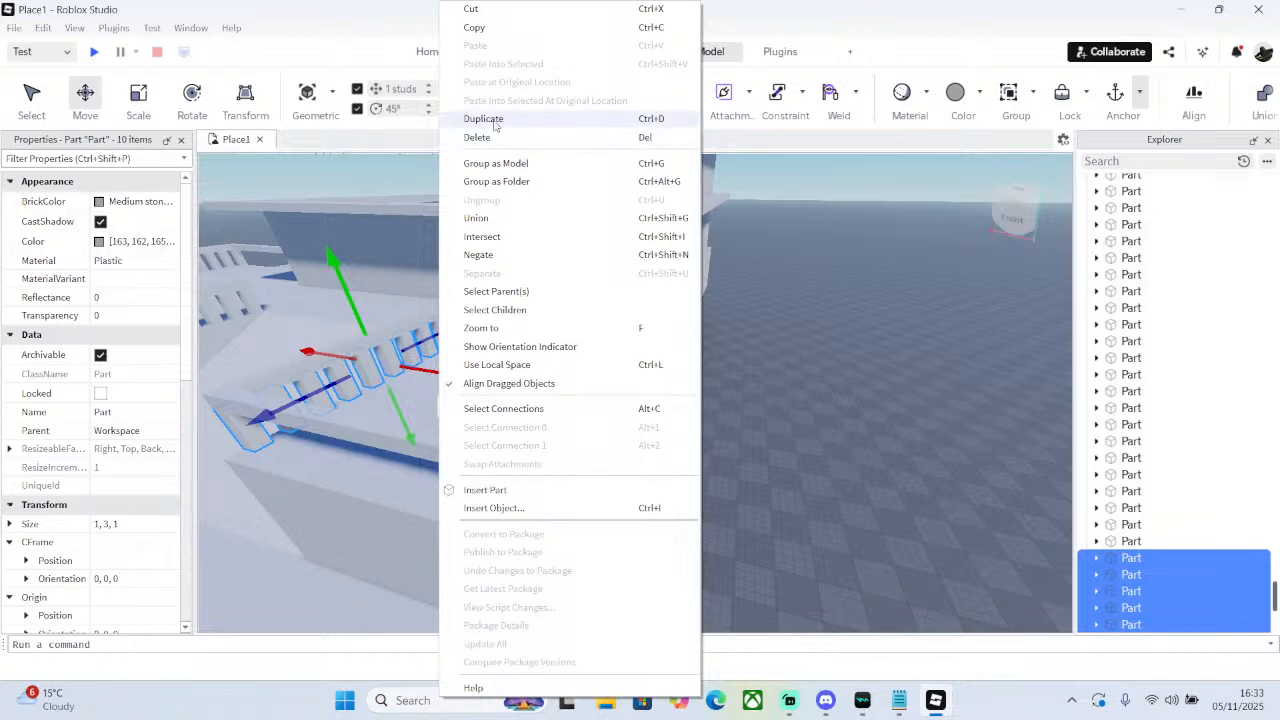
pyautogui.click(490, 119)
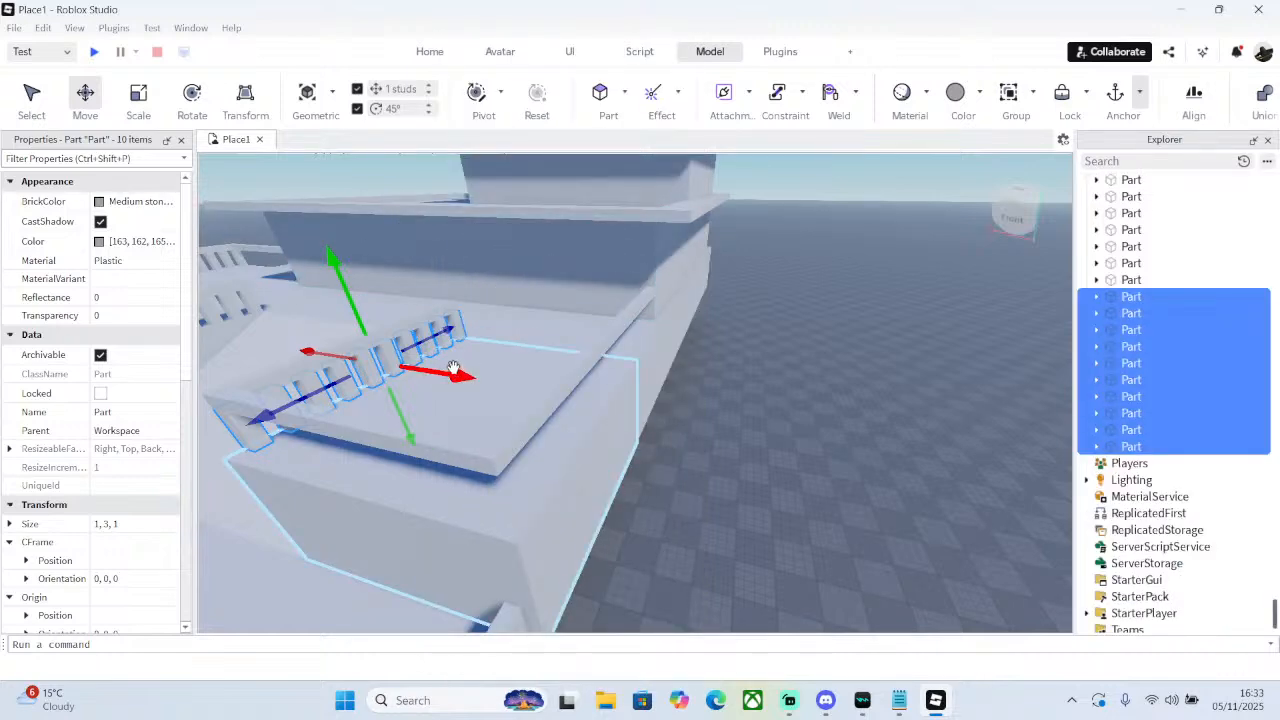
pyautogui.moveTo(453, 368); pyautogui.dragTo(674, 409)
pyautogui.moveTo(675, 408); pyautogui.dragTo(694, 398, button='right')
pyautogui.press('a')
pyautogui.click(794, 374)
# - Duplicate the last baluster of the outer side railing twice, extending the row toward the wall at 2-stud spacing
pyautogui.moveTo(762, 364); pyautogui.dragTo(762, 364, button='right')
pyautogui.press('w')
pyautogui.press('d')
pyautogui.click(455, 466)
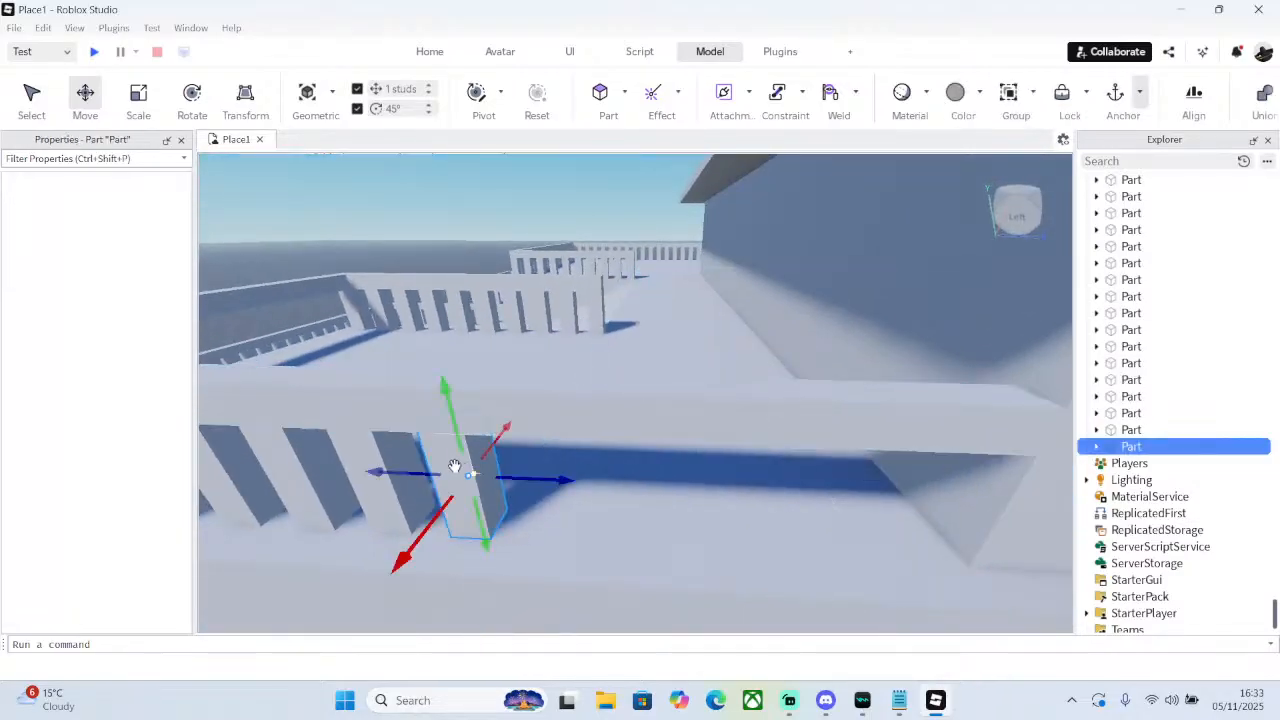
pyautogui.rightClick(455, 466)
pyautogui.click(523, 122)
pyautogui.moveTo(420, 473); pyautogui.dragTo(545, 462)
pyautogui.rightClick(545, 462)
pyautogui.click(620, 118)
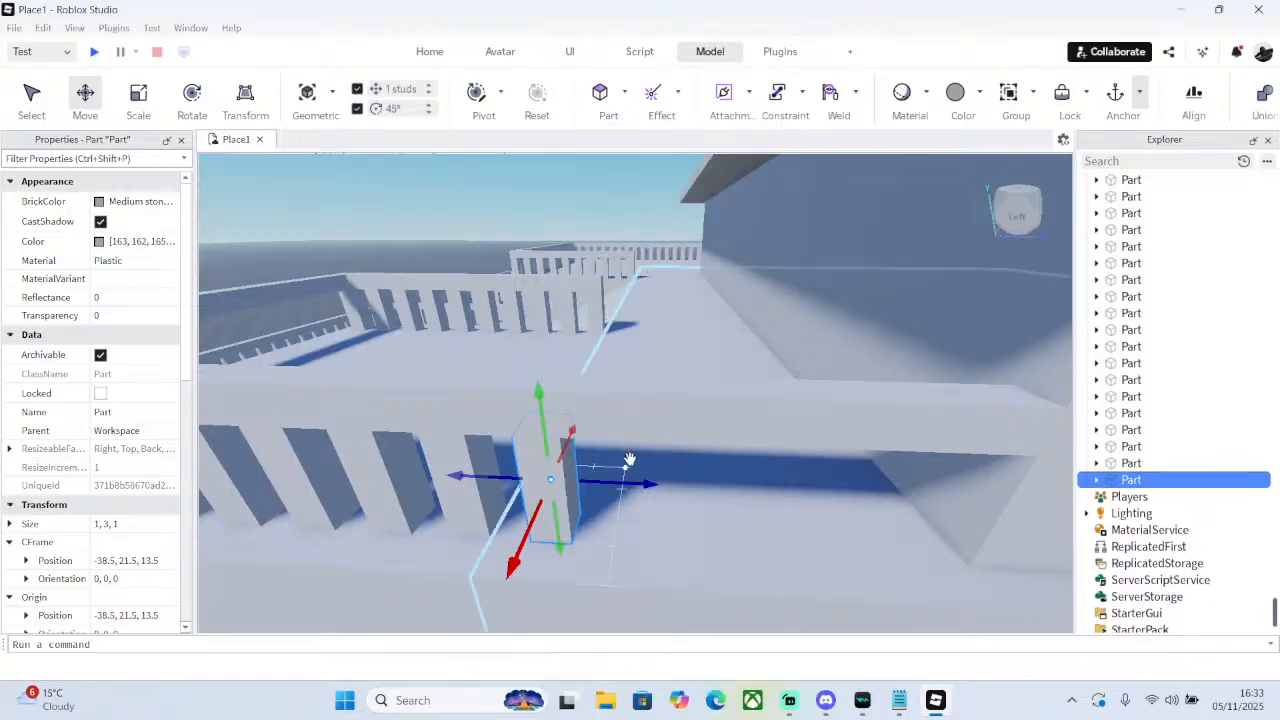
pyautogui.moveTo(626, 457); pyautogui.dragTo(694, 466)
# - Add three more balusters 2 studs apart to complete the outer side railing up to the wall
pyautogui.rightClick(641, 455)
pyautogui.click(684, 118)
pyautogui.rightClick(694, 466)
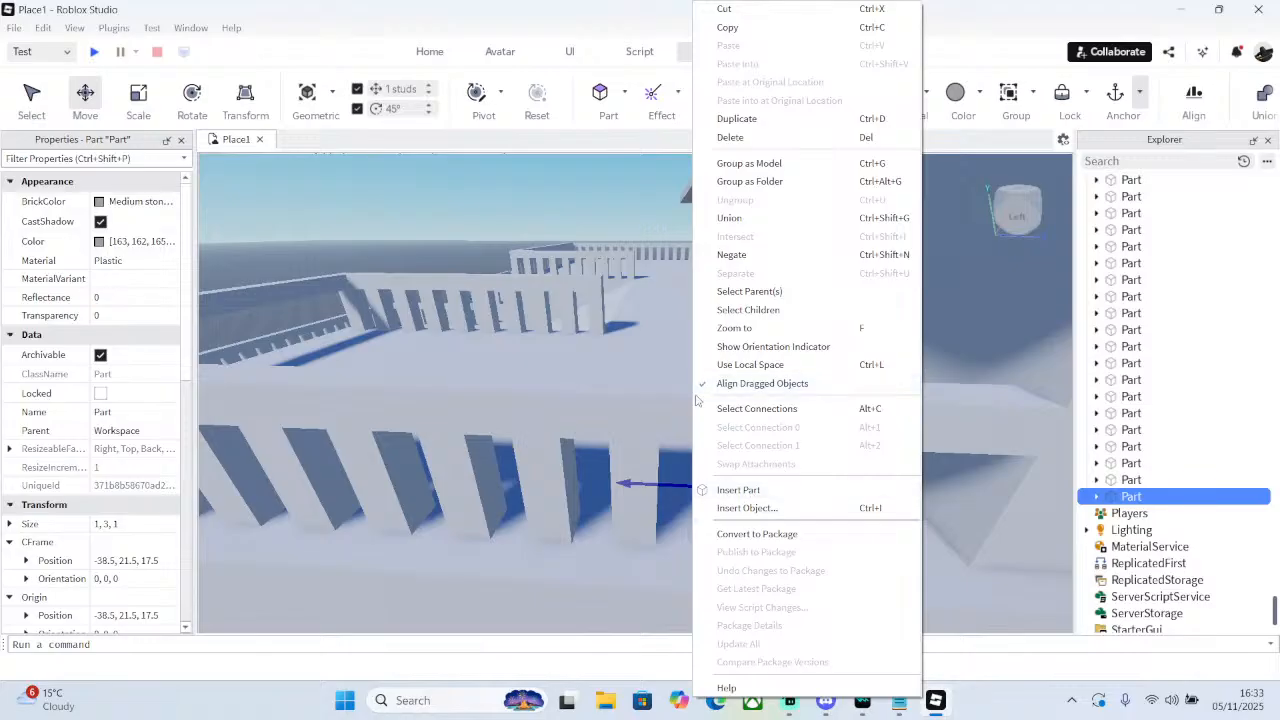
pyautogui.click(750, 117)
pyautogui.moveTo(652, 488); pyautogui.dragTo(745, 482)
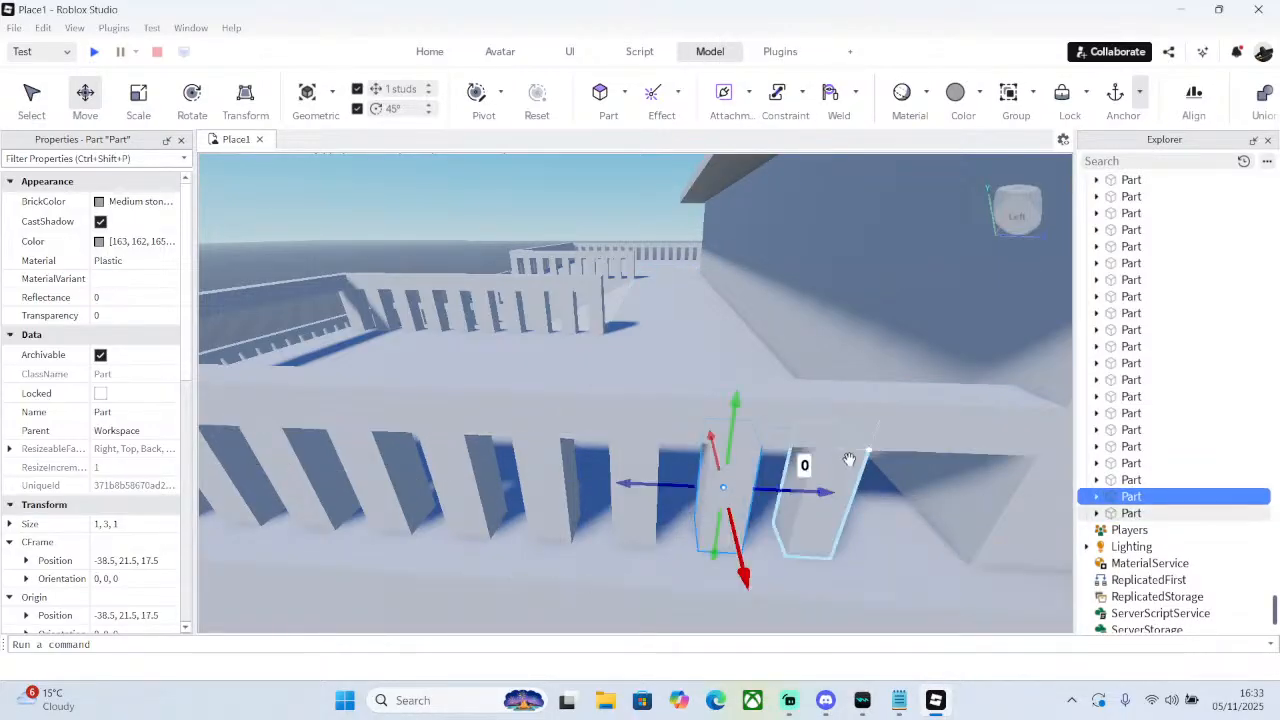
pyautogui.rightClick(860, 453)
pyautogui.click(908, 119)
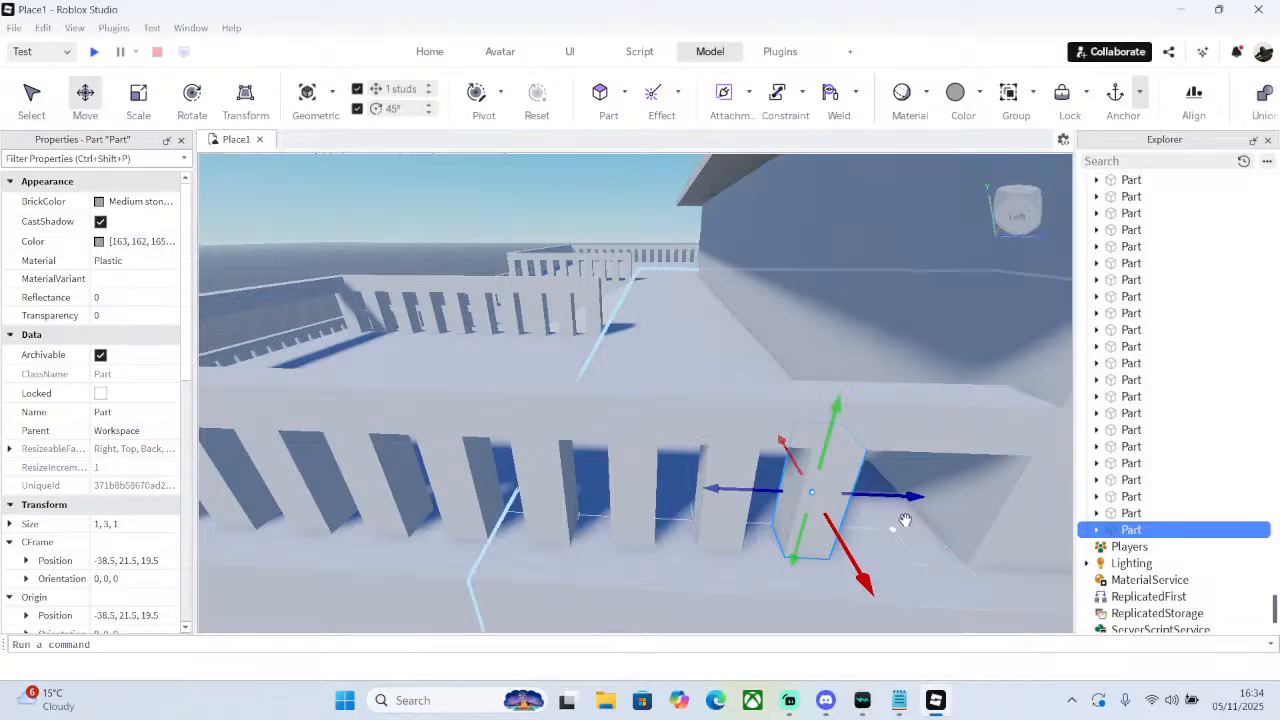
pyautogui.moveTo(900, 497); pyautogui.dragTo(972, 497)
pyautogui.scroll(-5, 972, 497)
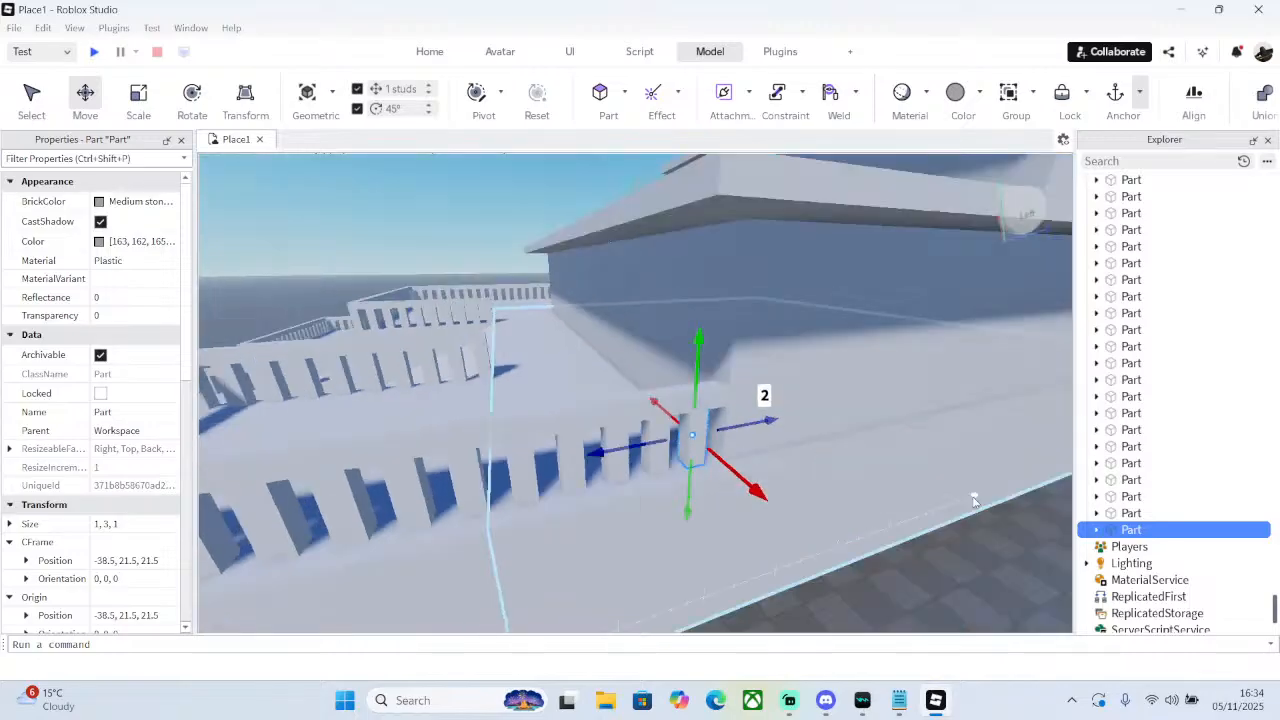
pyautogui.click(972, 497)
# - Duplicate the inner corner baluster 2 studs along the terrace's front railing, then duplicate that pair further along the rail
pyautogui.moveTo(973, 498); pyautogui.dragTo(969, 498, button='right')
pyautogui.scroll(5, 615, 356)
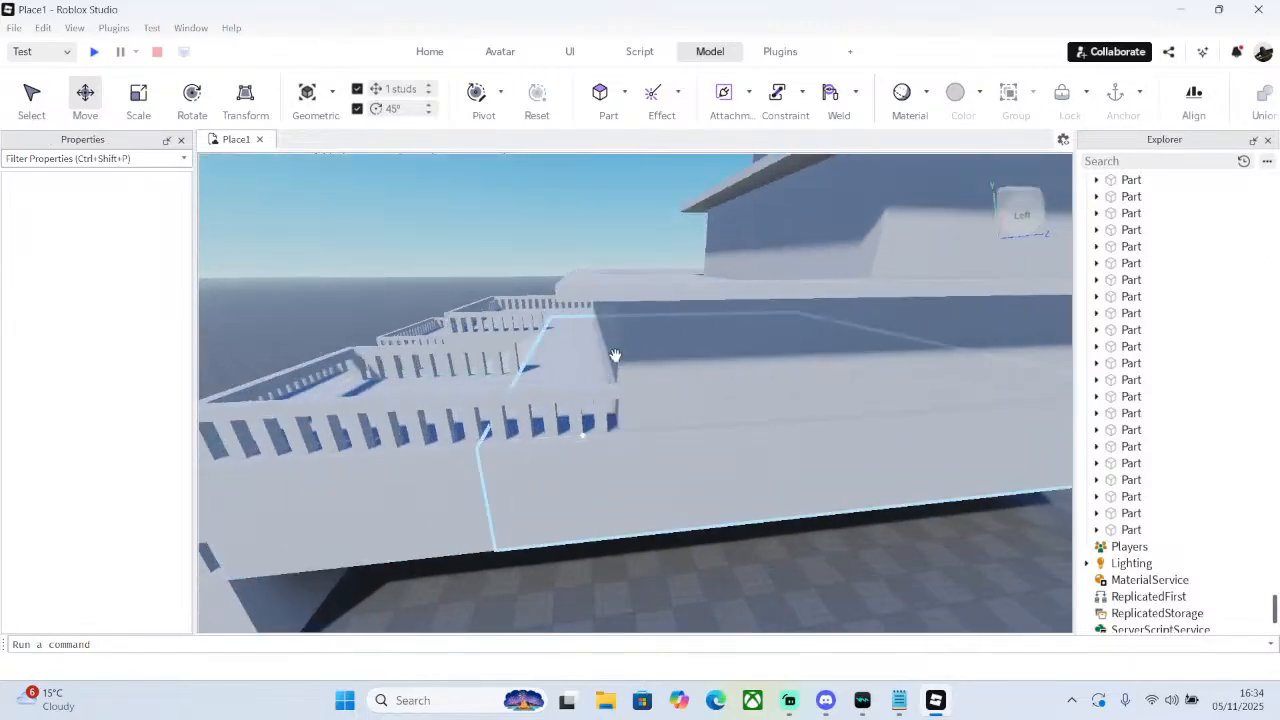
pyautogui.moveTo(483, 423); pyautogui.dragTo(653, 471, button='right')
pyautogui.rightClick(381, 471)
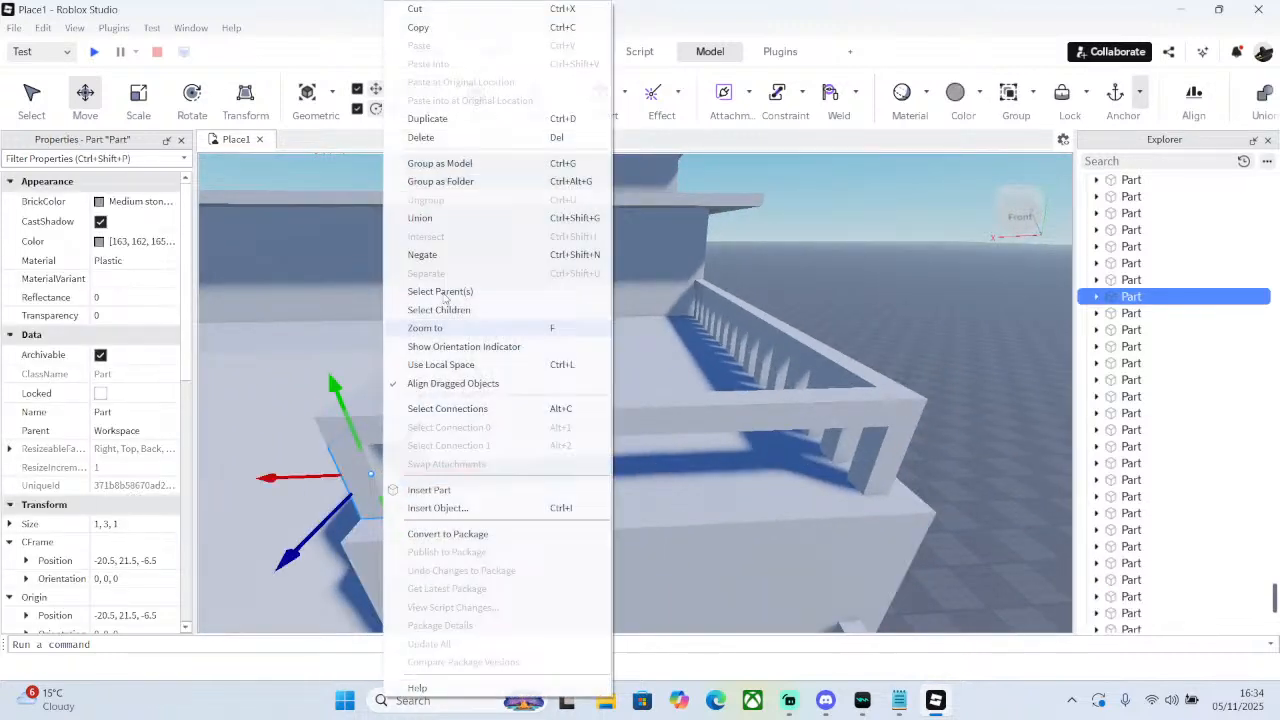
pyautogui.click(430, 117)
pyautogui.moveTo(430, 471); pyautogui.dragTo(530, 470)
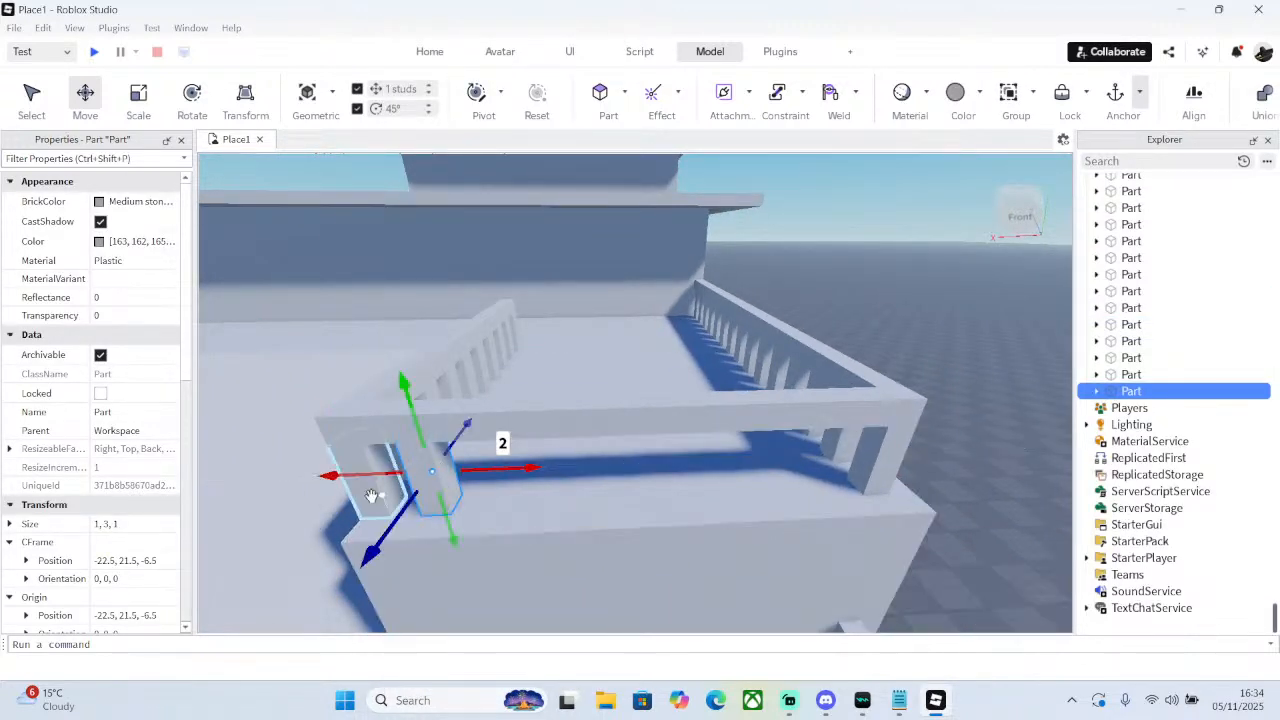
pyautogui.keyDown('ctrl'); pyautogui.click(400, 480); pyautogui.keyUp('ctrl')
pyautogui.rightClick(372, 480)
pyautogui.click(435, 120)
pyautogui.moveTo(430, 470); pyautogui.dragTo(770, 458)
# - Keep duplicating the balusters along the front railing until the row reaches the outer corner
pyautogui.rightClick(540, 440)
pyautogui.click(583, 118)
pyautogui.rightClick(645, 478)
pyautogui.click(675, 118)
pyautogui.click(1008, 444)
pyautogui.rightClick(898, 450)
pyautogui.click(935, 118)
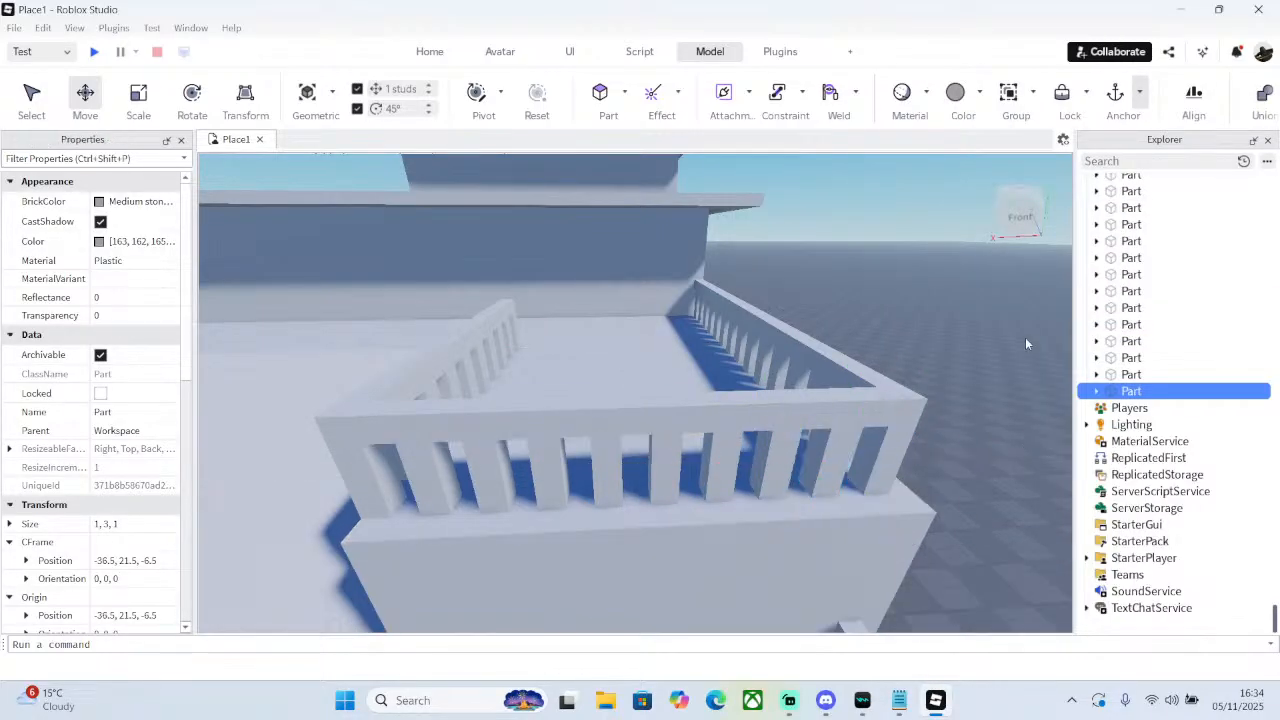
pyautogui.click(1025, 337)
# - Duplicate the corner baluster of the other upper terrace's back railing four times at 2-stud spacing
pyautogui.scroll(-10, 958, 400)
pyautogui.moveTo(958, 405); pyautogui.dragTo(962, 400, button='right')
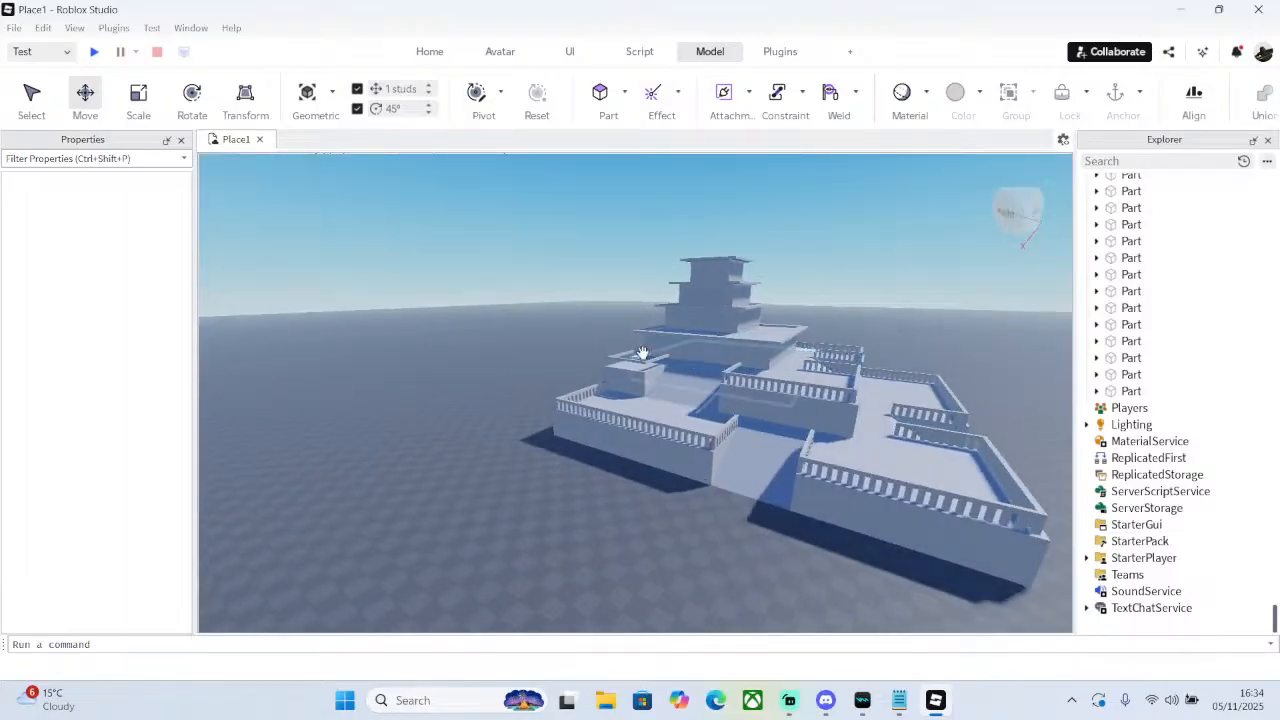
pyautogui.scroll(10, 712, 362)
pyautogui.moveTo(712, 362); pyautogui.dragTo(711, 357, button='right')
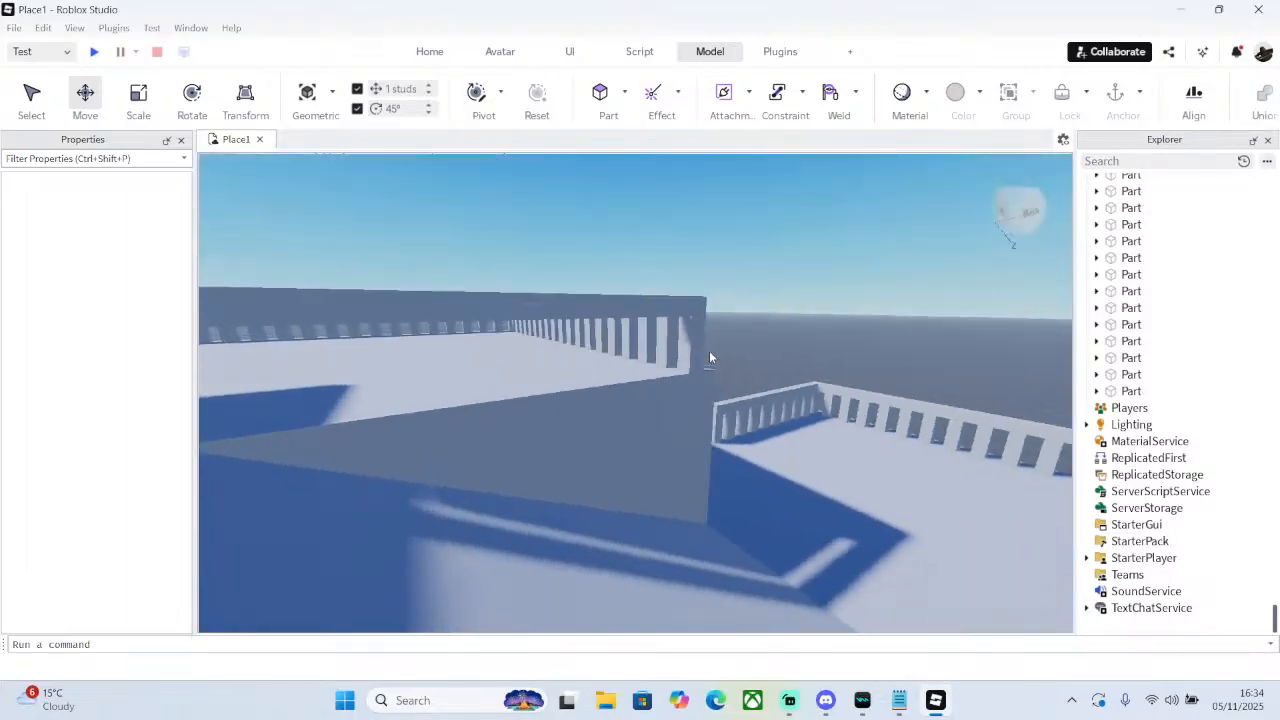
pyautogui.rightClick(688, 350)
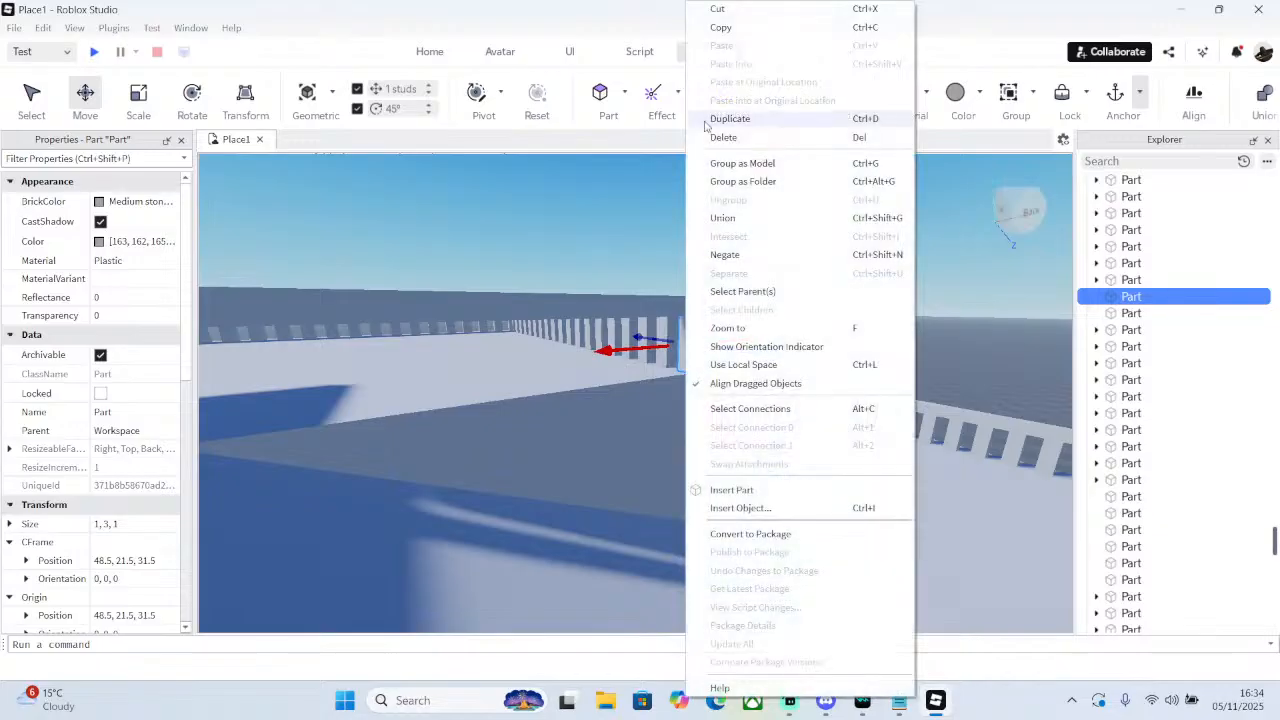
pyautogui.click(728, 118)
pyautogui.moveTo(863, 428); pyautogui.dragTo(863, 428, button='right')
pyautogui.moveTo(870, 420); pyautogui.dragTo(620, 428)
pyautogui.rightClick(938, 224)
pyautogui.click(960, 141)
pyautogui.rightClick(855, 433)
pyautogui.click(884, 118)
pyautogui.rightClick(795, 410)
pyautogui.click(862, 118)
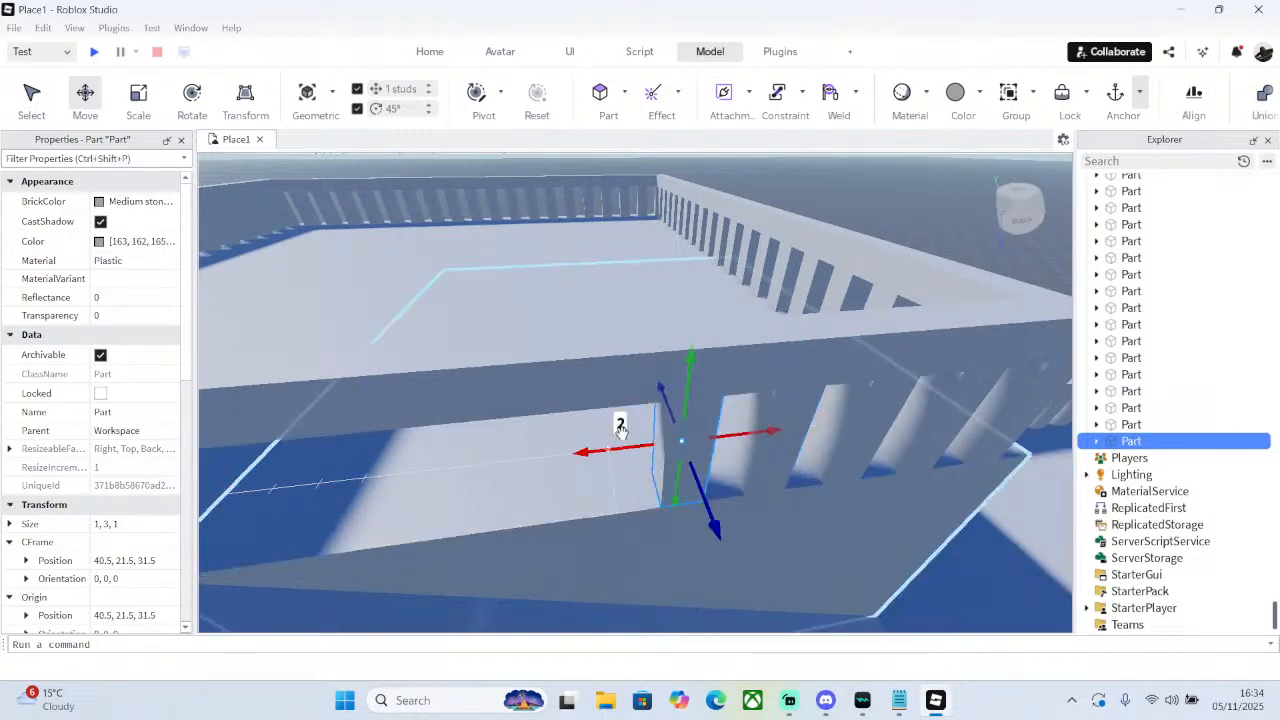
# - Add two more balusters along the back railing, each 2 studs further toward its open end
pyautogui.rightClick(688, 430)
pyautogui.click(757, 118)
pyautogui.moveTo(860, 300); pyautogui.dragTo(872, 305, button='right')
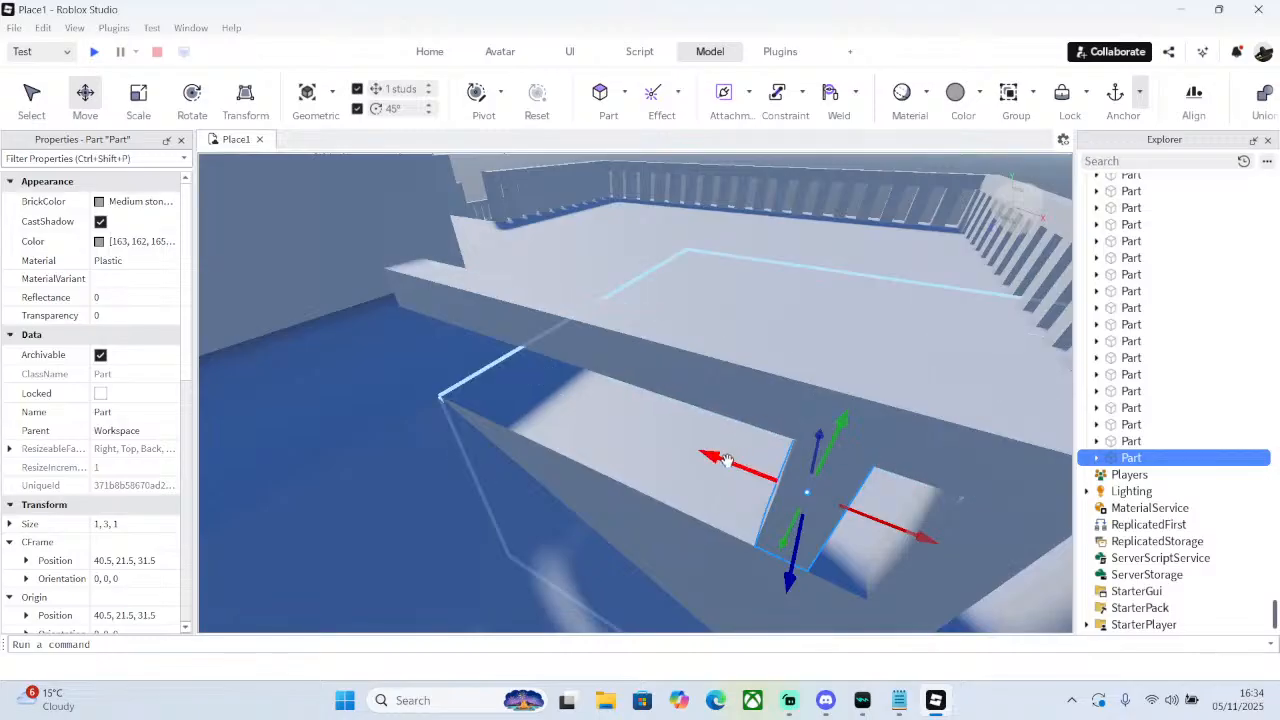
pyautogui.moveTo(726, 460); pyautogui.dragTo(645, 445)
pyautogui.rightClick(680, 445)
pyautogui.click(757, 137)
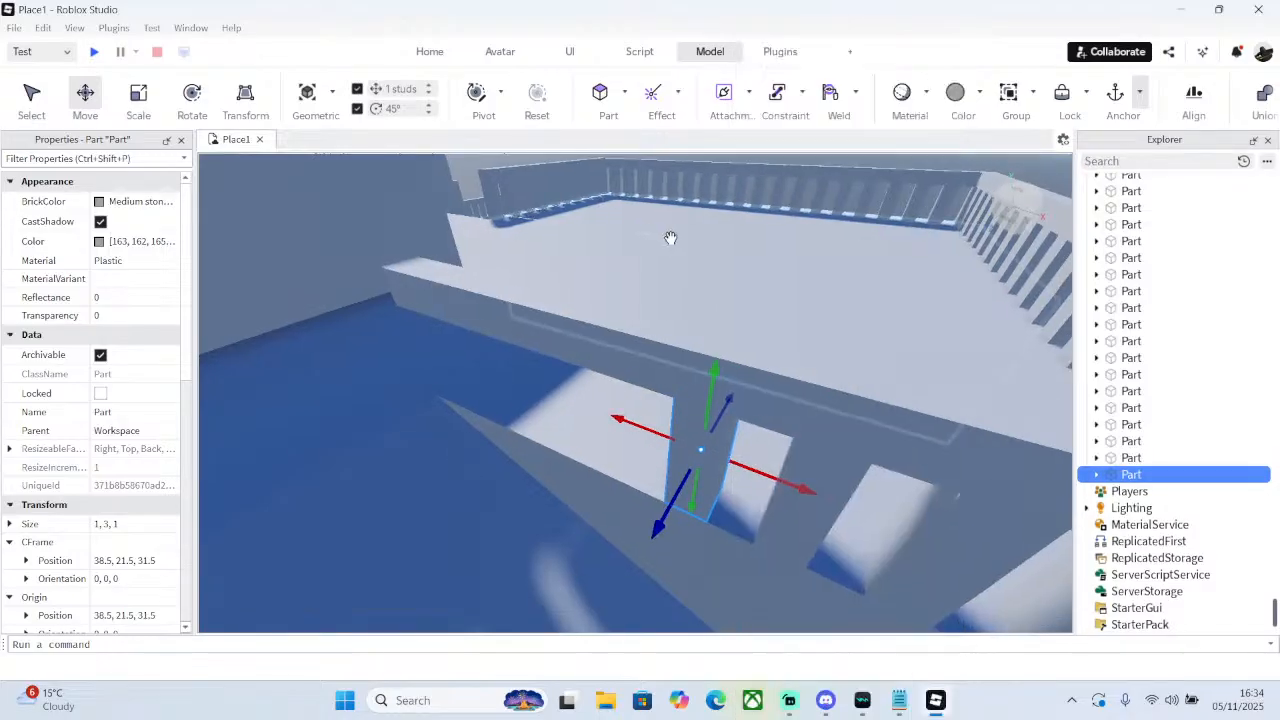
pyautogui.moveTo(670, 238); pyautogui.dragTo(737, 277, button='right')
pyautogui.moveTo(751, 330); pyautogui.dragTo(686, 355)
pyautogui.moveTo(686, 355); pyautogui.dragTo(700, 350, button='right')
# - Place the last three balusters at 2-stud spacing to fill the back railing up to its inner end
pyautogui.rightClick(775, 335)
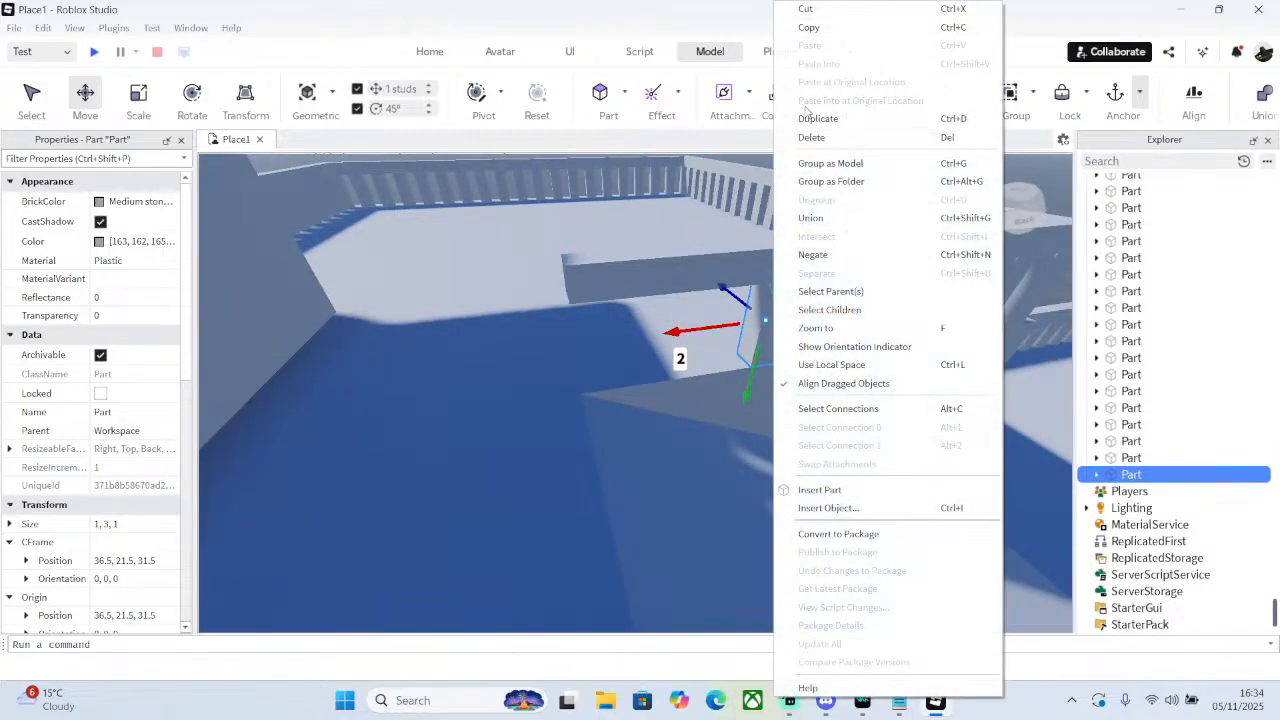
pyautogui.click(800, 118)
pyautogui.moveTo(700, 330); pyautogui.dragTo(622, 338)
pyautogui.rightClick(737, 335)
pyautogui.click(780, 118)
pyautogui.rightClick(654, 340)
pyautogui.click(735, 118)
pyautogui.moveTo(511, 352); pyautogui.dragTo(543, 346)
pyautogui.moveTo(543, 346); pyautogui.dragTo(509, 334, button='right')
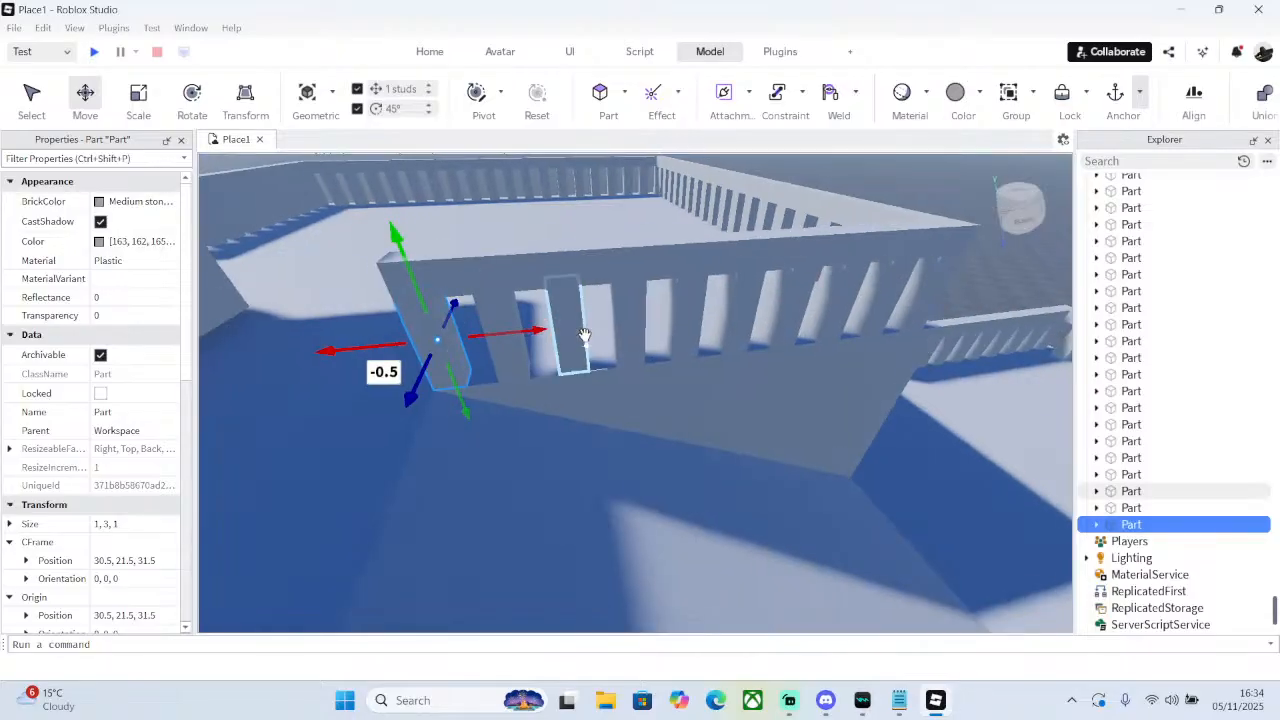
# - Duplicate the ten balusters of the finished back railing together and move the copies 31 studs to the next parallel railing
pyautogui.keyDown('ctrl'); pyautogui.click(525, 335); pyautogui.keyUp('ctrl')
pyautogui.keyDown('ctrl'); pyautogui.click(592, 335); pyautogui.keyUp('ctrl')
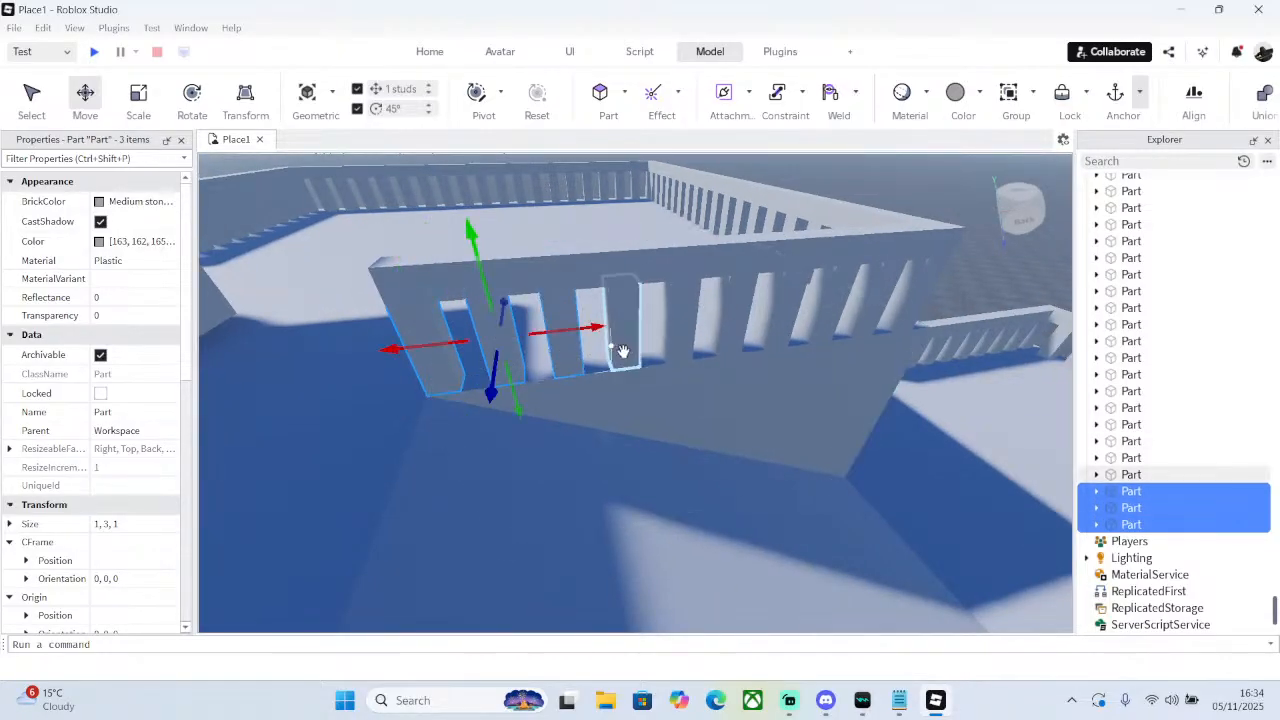
pyautogui.keyDown('ctrl'); pyautogui.click(655, 335); pyautogui.keyUp('ctrl')
pyautogui.keyDown('ctrl'); pyautogui.click(732, 333); pyautogui.keyUp('ctrl')
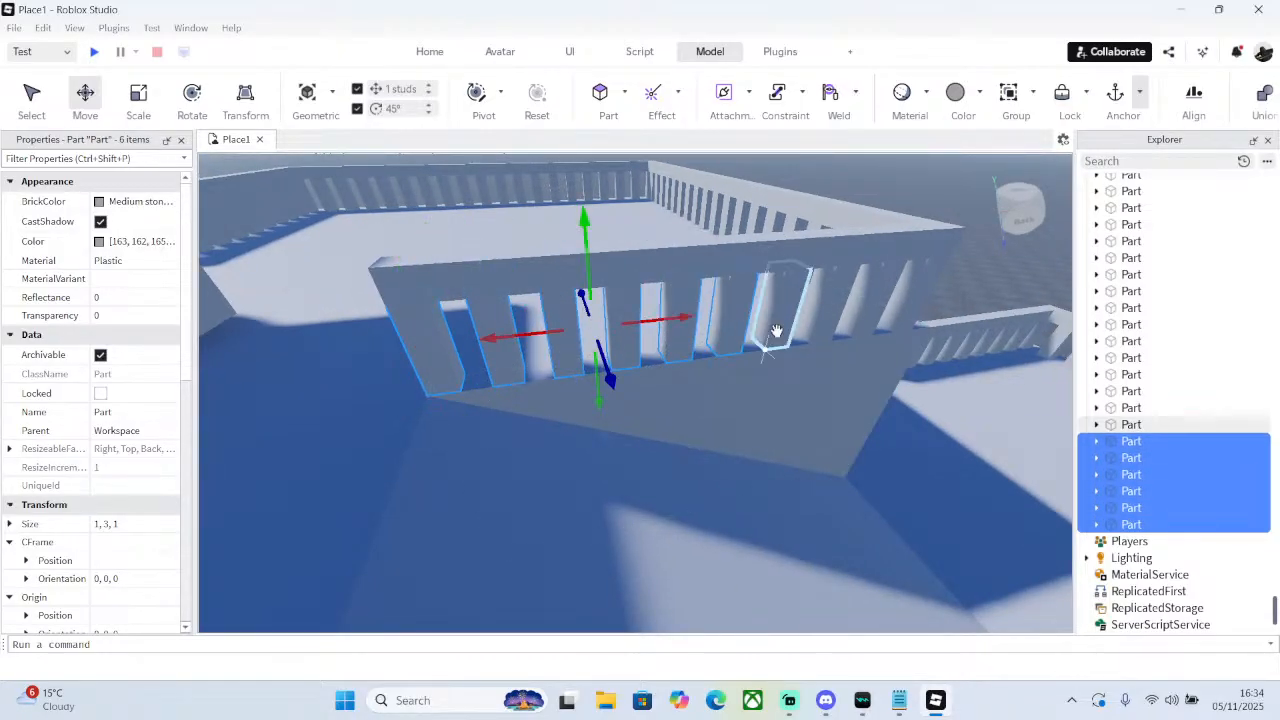
pyautogui.keyDown('ctrl'); pyautogui.click(857, 309); pyautogui.keyUp('ctrl')
pyautogui.keyDown('ctrl'); pyautogui.click(880, 306); pyautogui.keyUp('ctrl')
pyautogui.keyDown('ctrl'); pyautogui.click(903, 303); pyautogui.keyUp('ctrl')
pyautogui.rightClick(903, 303)
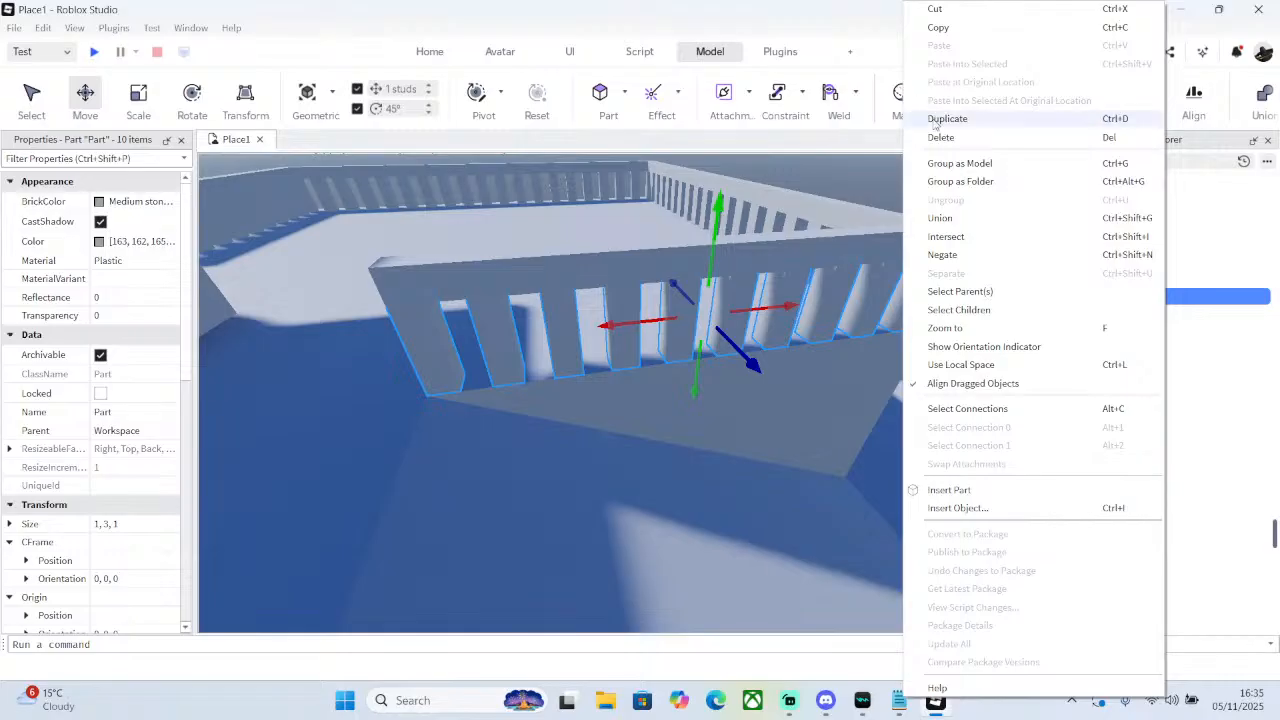
pyautogui.click(934, 119)
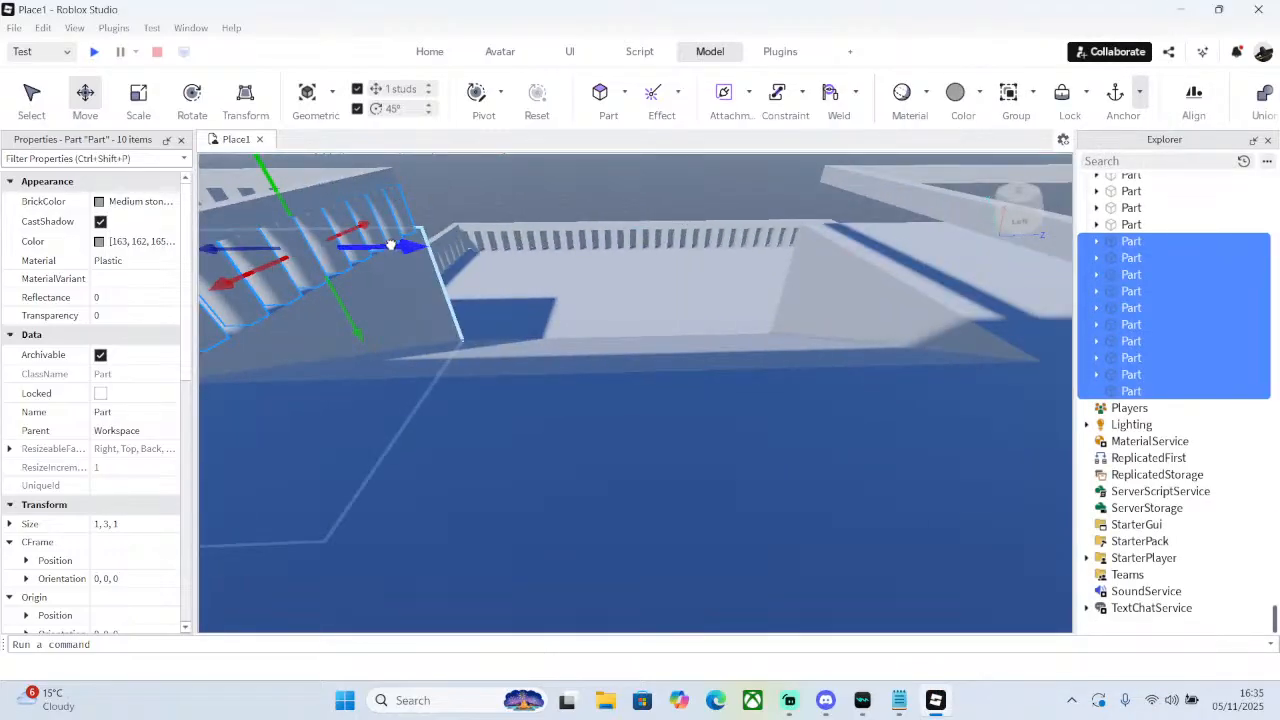
pyautogui.moveTo(390, 245); pyautogui.dragTo(923, 315)
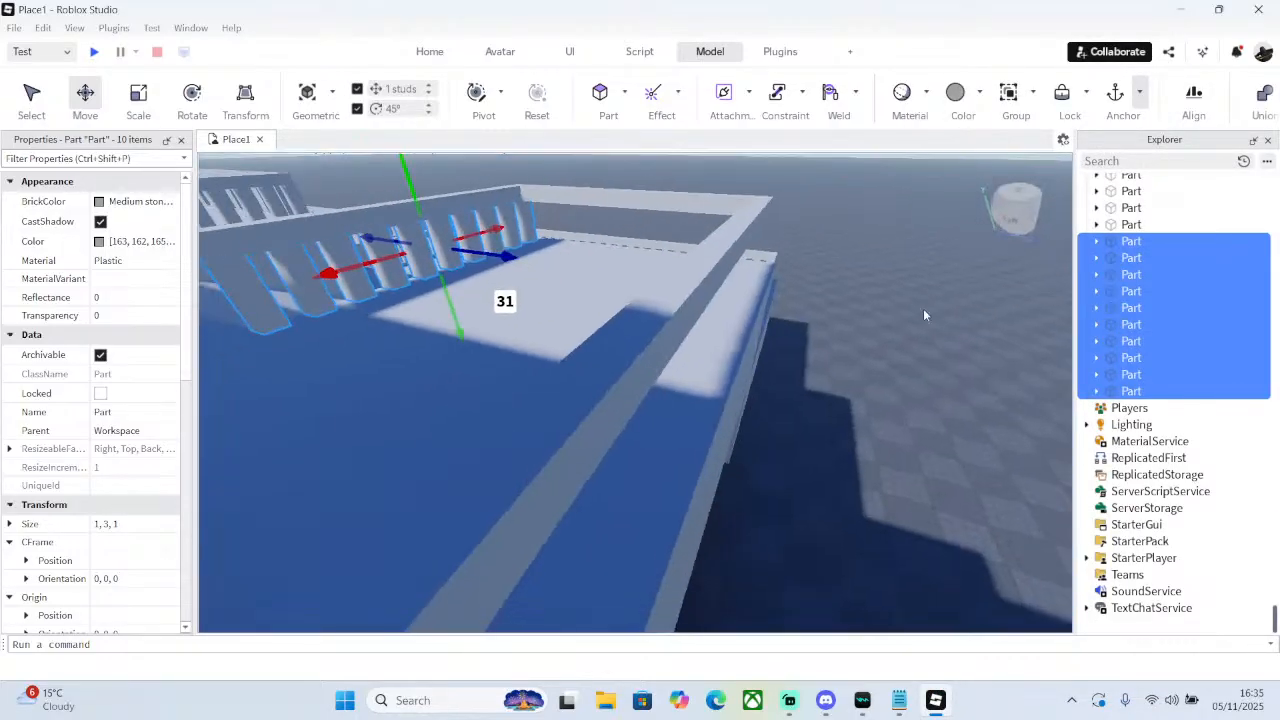
# - Duplicate the copied row of ten balusters again and move it across to the outermost parallel railing
pyautogui.rightClick(497, 220)
pyautogui.click(565, 112)
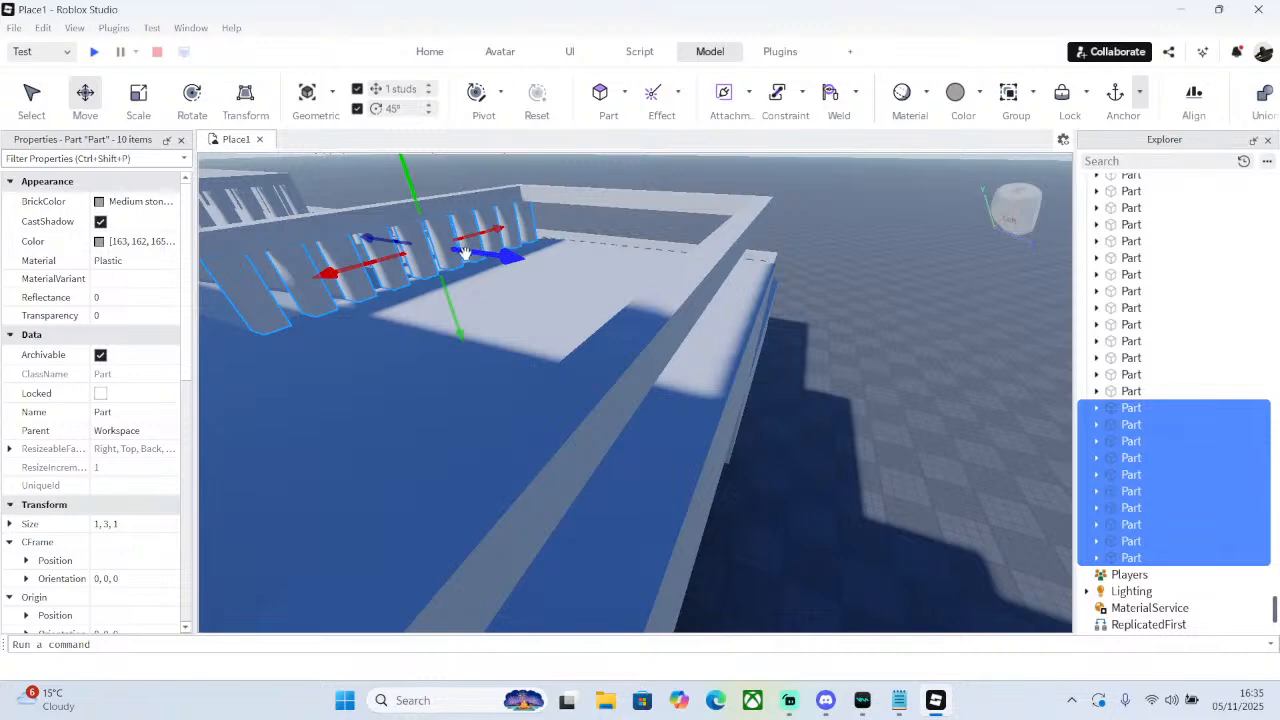
pyautogui.moveTo(465, 252); pyautogui.dragTo(902, 322)
pyautogui.moveTo(867, 279); pyautogui.dragTo(782, 353, button='right')
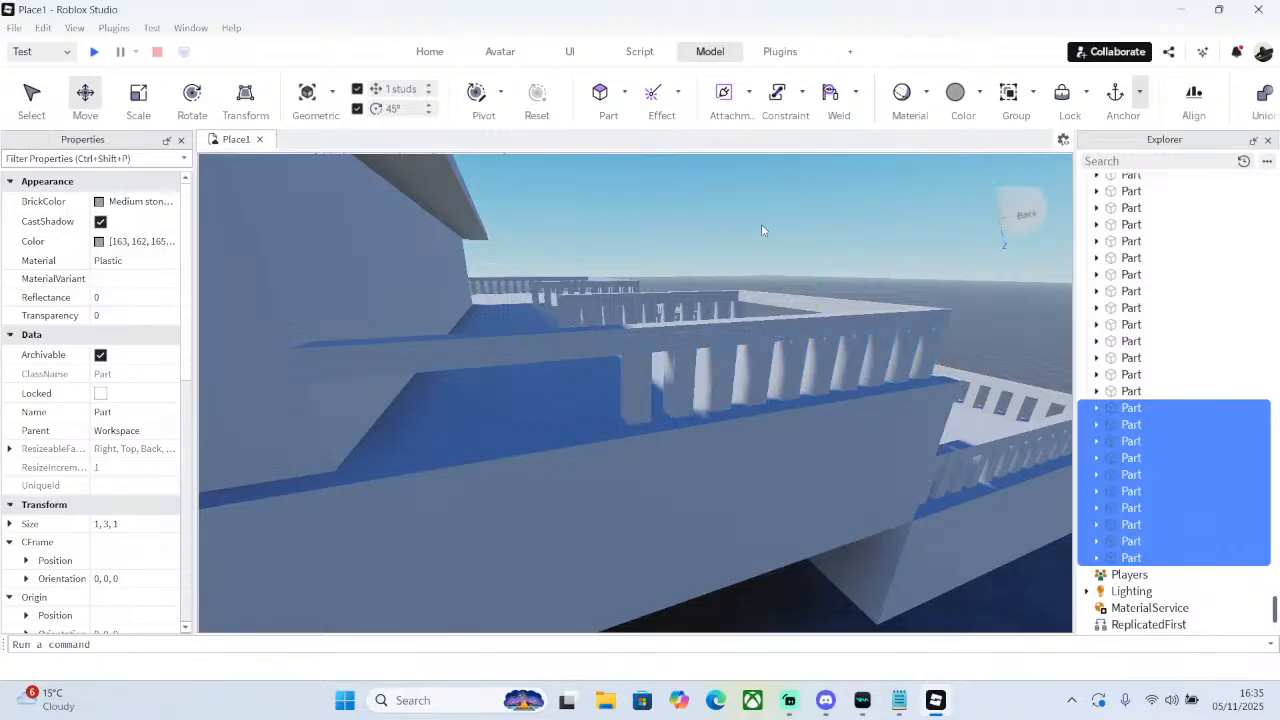
# - Duplicate the row's five innermost balusters and shift the copies along the longer railing to fill its empty end beside the tower
pyautogui.click(634, 385)
pyautogui.keyDown('ctrl'); pyautogui.click(680, 392); pyautogui.keyUp('ctrl')
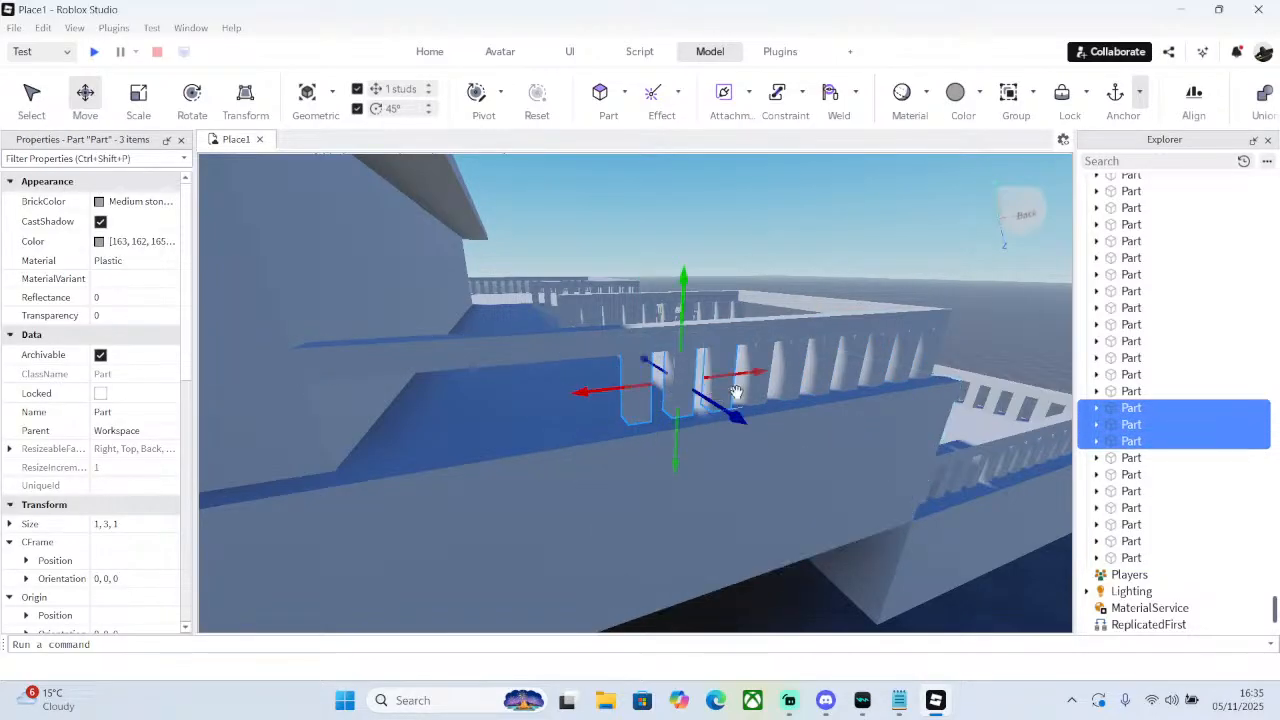
pyautogui.rightClick(783, 390)
pyautogui.click(849, 119)
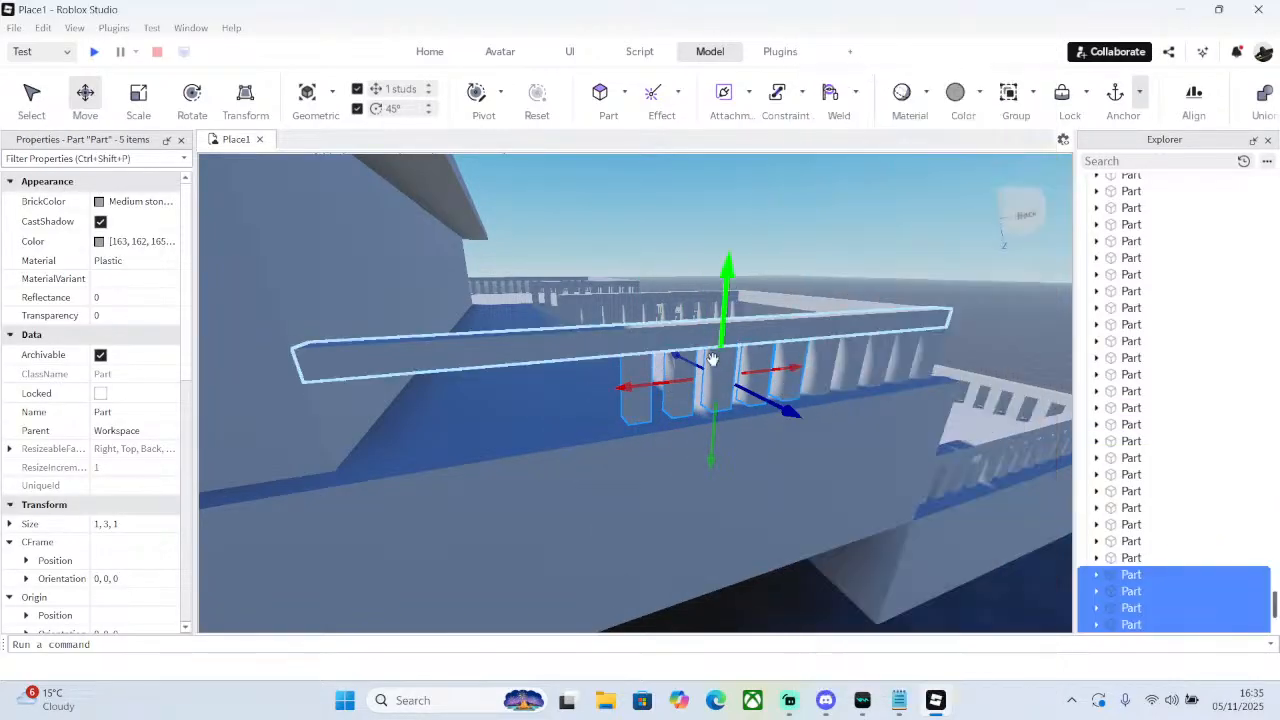
pyautogui.moveTo(668, 378); pyautogui.dragTo(409, 411)
pyautogui.click(820, 243)
pyautogui.moveTo(820, 243); pyautogui.dragTo(673, 395, button='right')
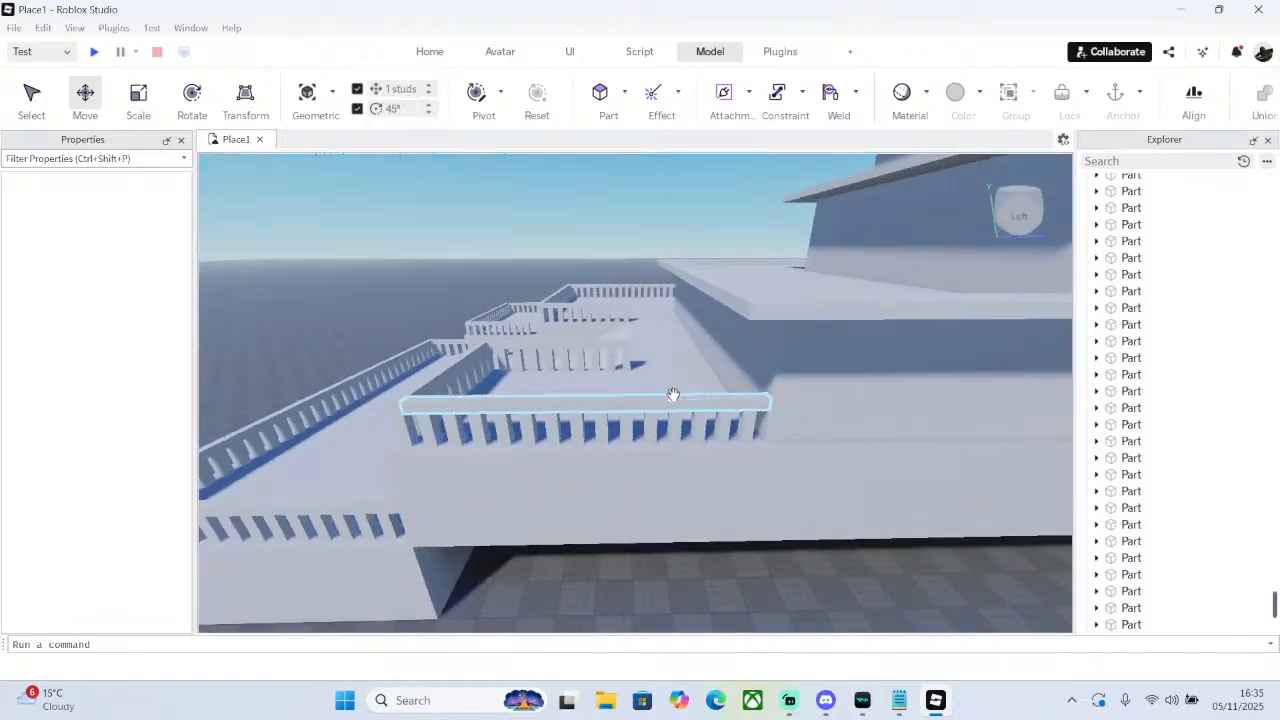
pyautogui.click(784, 330)
pyautogui.moveTo(880, 366); pyautogui.dragTo(529, 294, button='right')
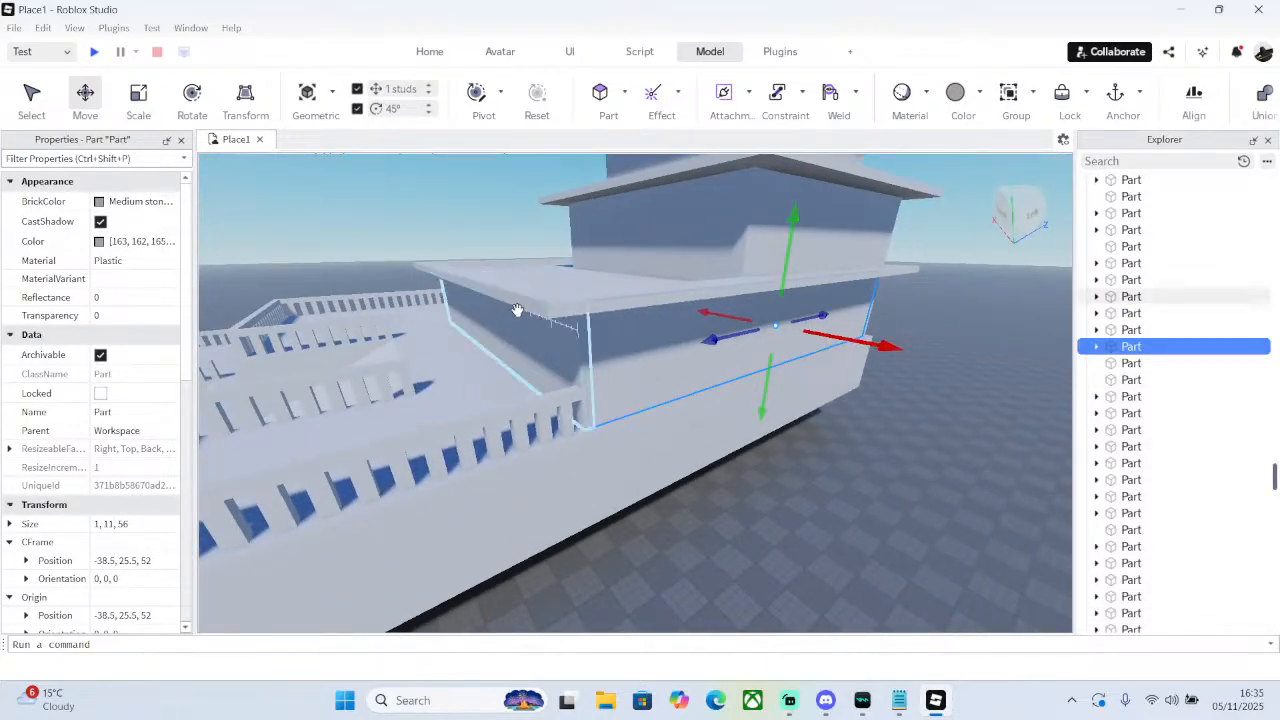
pyautogui.click(529, 346)
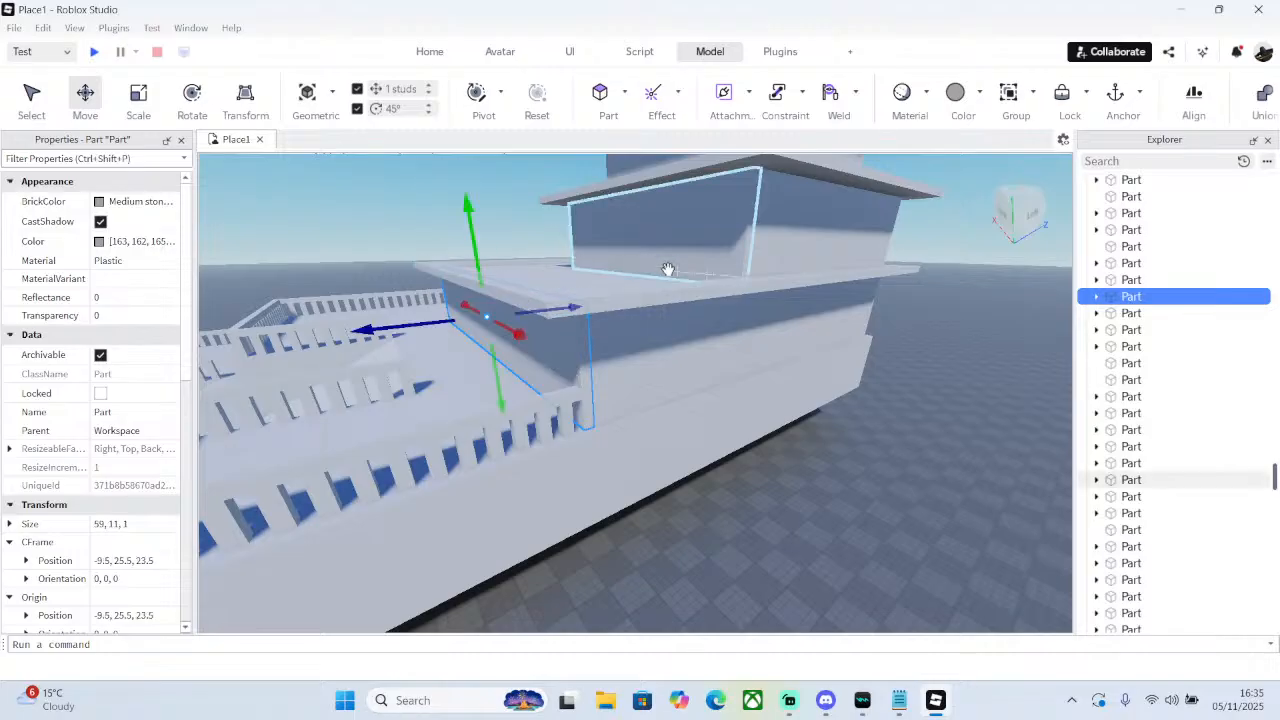
pyautogui.moveTo(666, 271); pyautogui.dragTo(680, 298, button='right')
pyautogui.click(822, 396)
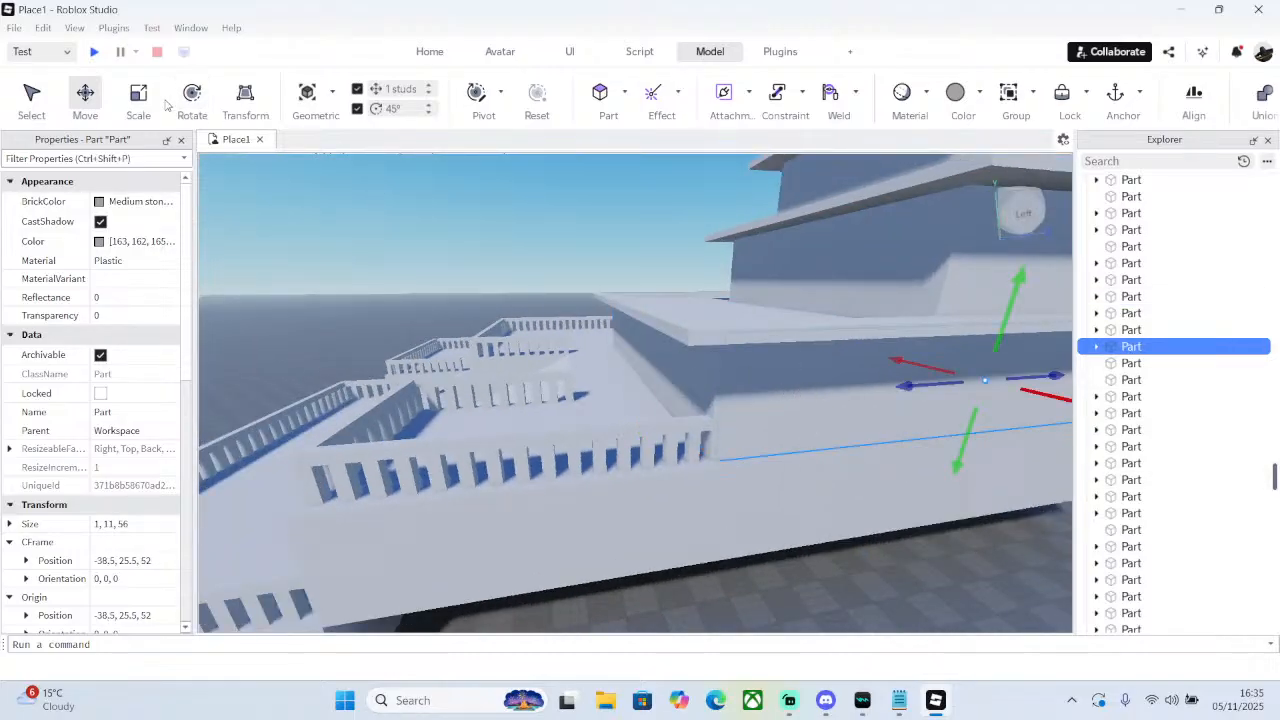
pyautogui.moveTo(276, 184); pyautogui.dragTo(420, 200, button='right')
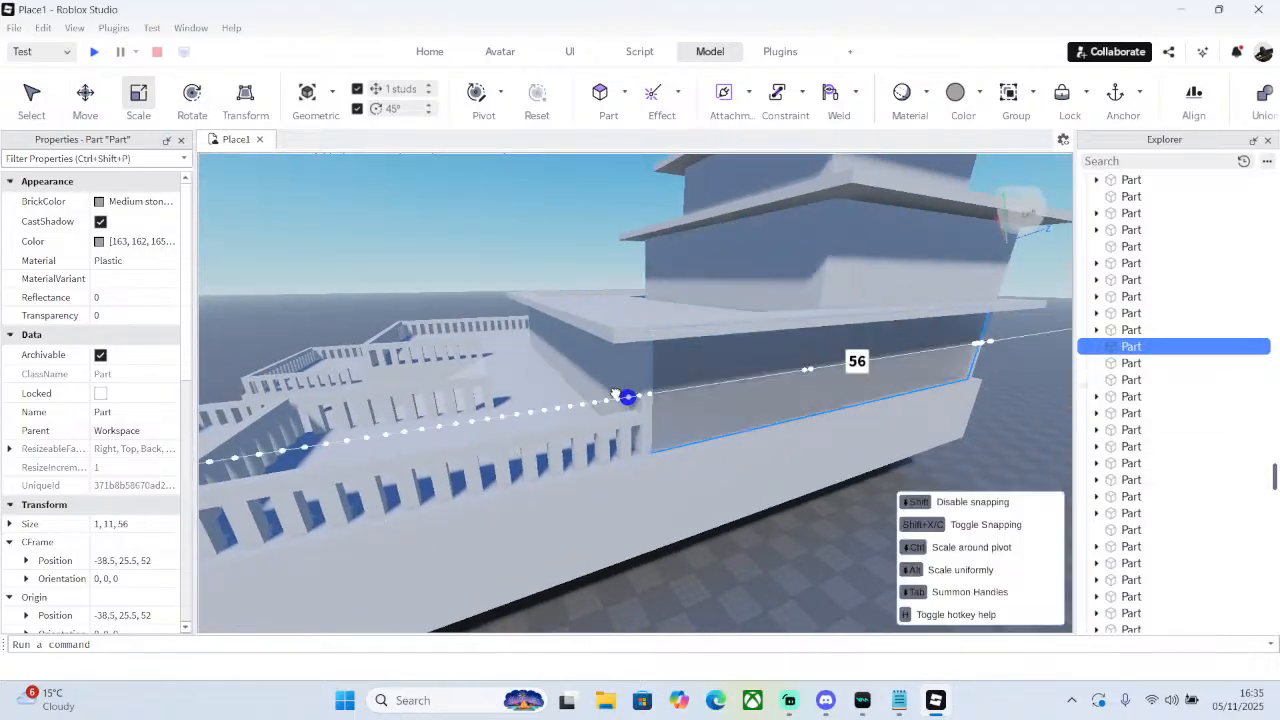
# - Shorten the top rail of the terrace's side railing to 28 studs where it meets the tower
pyautogui.click(645, 390)
pyautogui.moveTo(657, 401); pyautogui.dragTo(658, 402)
pyautogui.moveTo(658, 402); pyautogui.dragTo(632, 368, button='right')
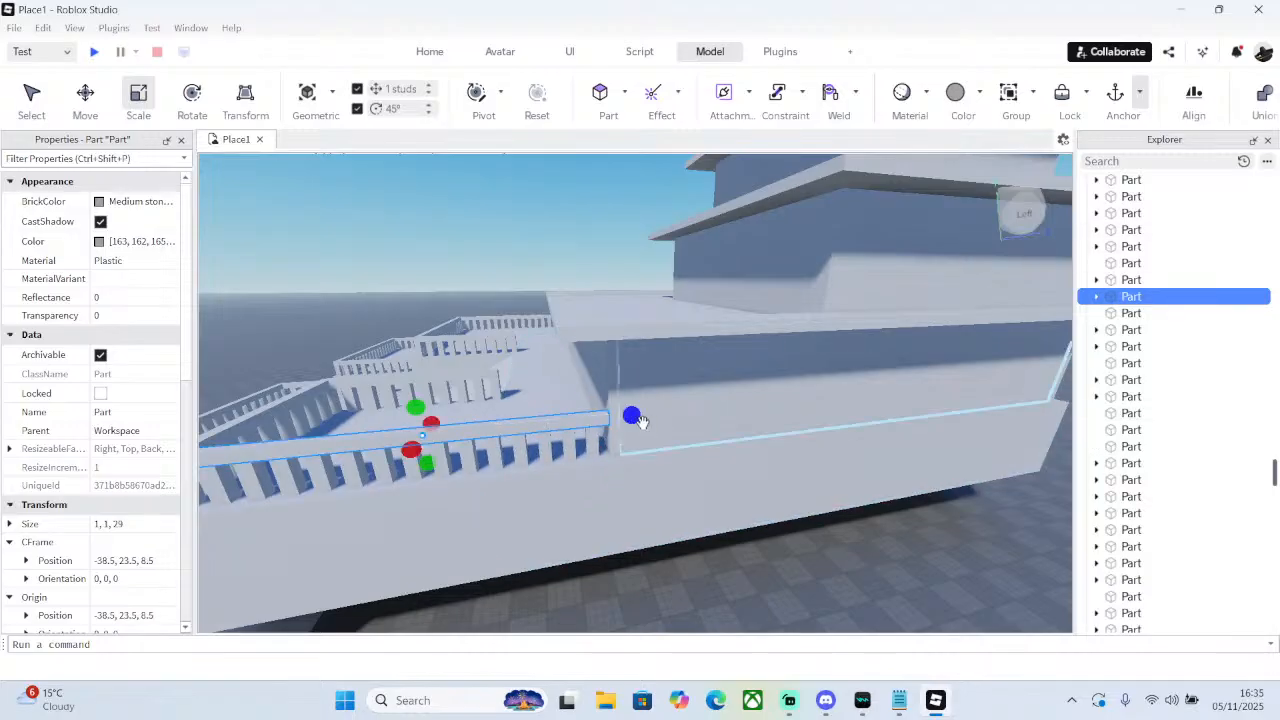
pyautogui.moveTo(640, 420); pyautogui.dragTo(628, 420)
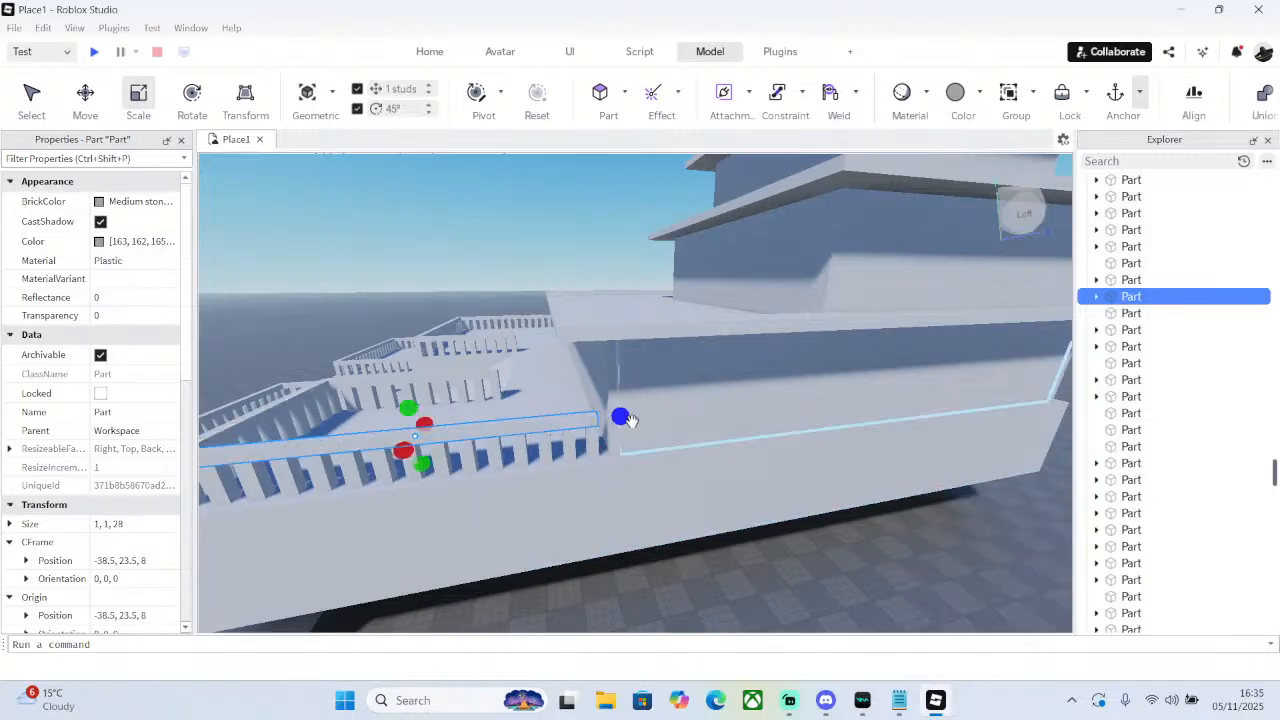
pyautogui.click(604, 370)
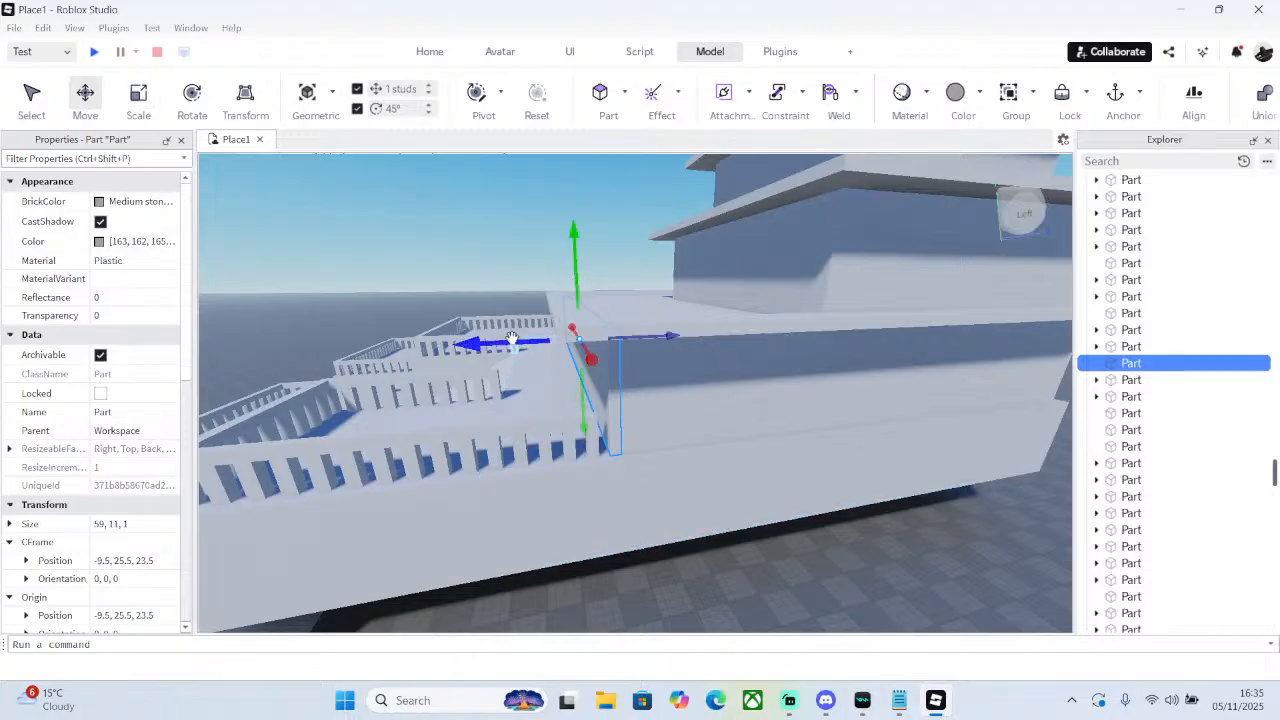
pyautogui.moveTo(515, 345); pyautogui.dragTo(519, 344)
pyautogui.moveTo(529, 341); pyautogui.dragTo(529, 342, button='right')
pyautogui.click(626, 323)
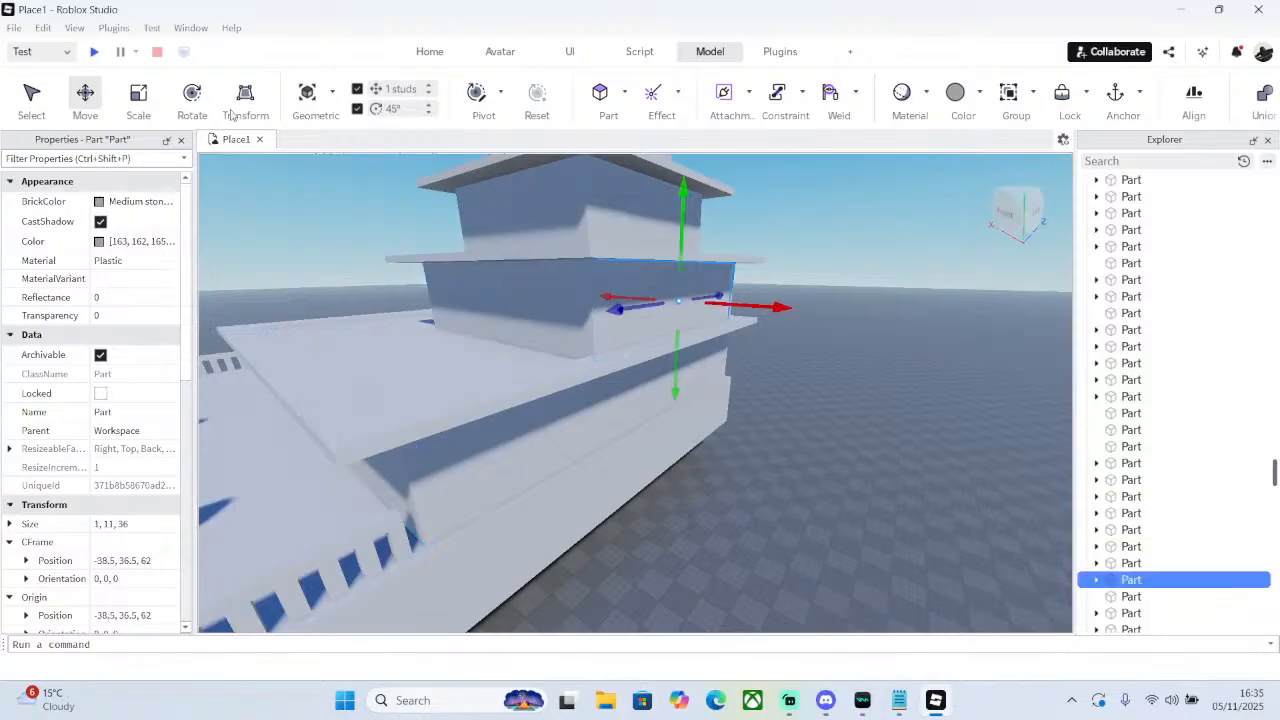
pyautogui.click(500, 310)
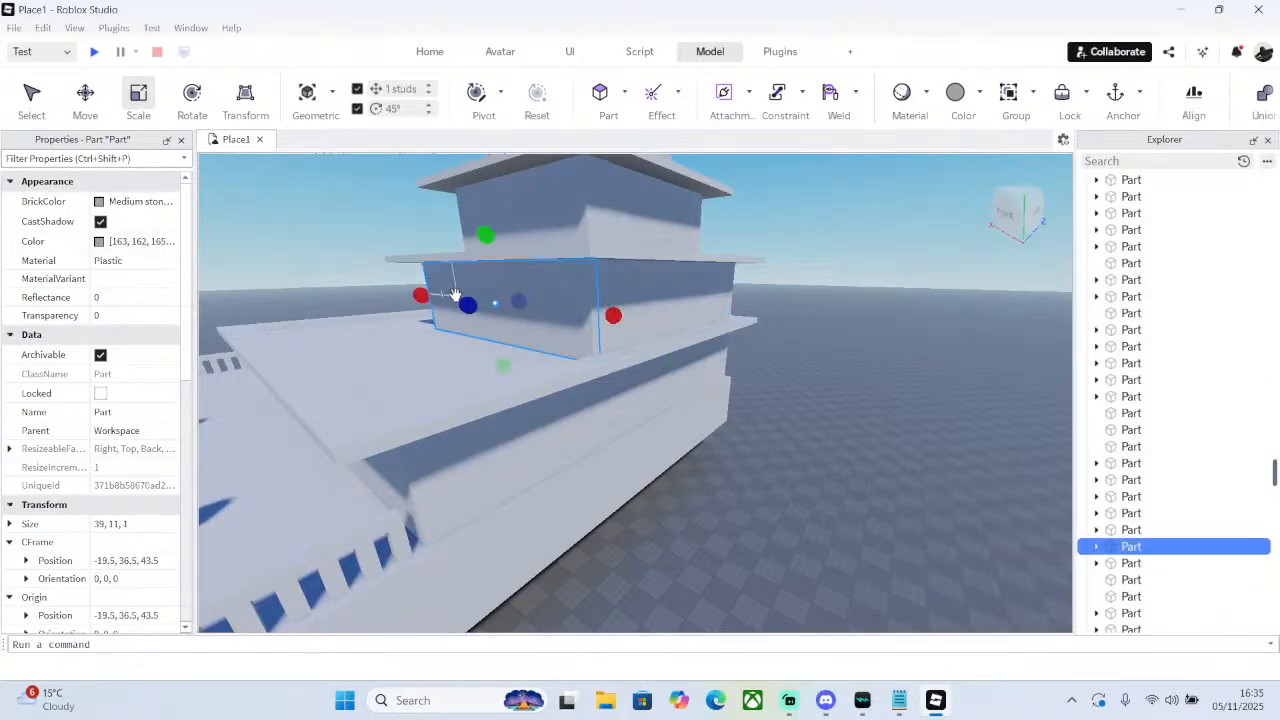
pyautogui.moveTo(423, 293); pyautogui.dragTo(420, 295)
pyautogui.moveTo(610, 314); pyautogui.dragTo(623, 338, button='right')
pyautogui.click(814, 549)
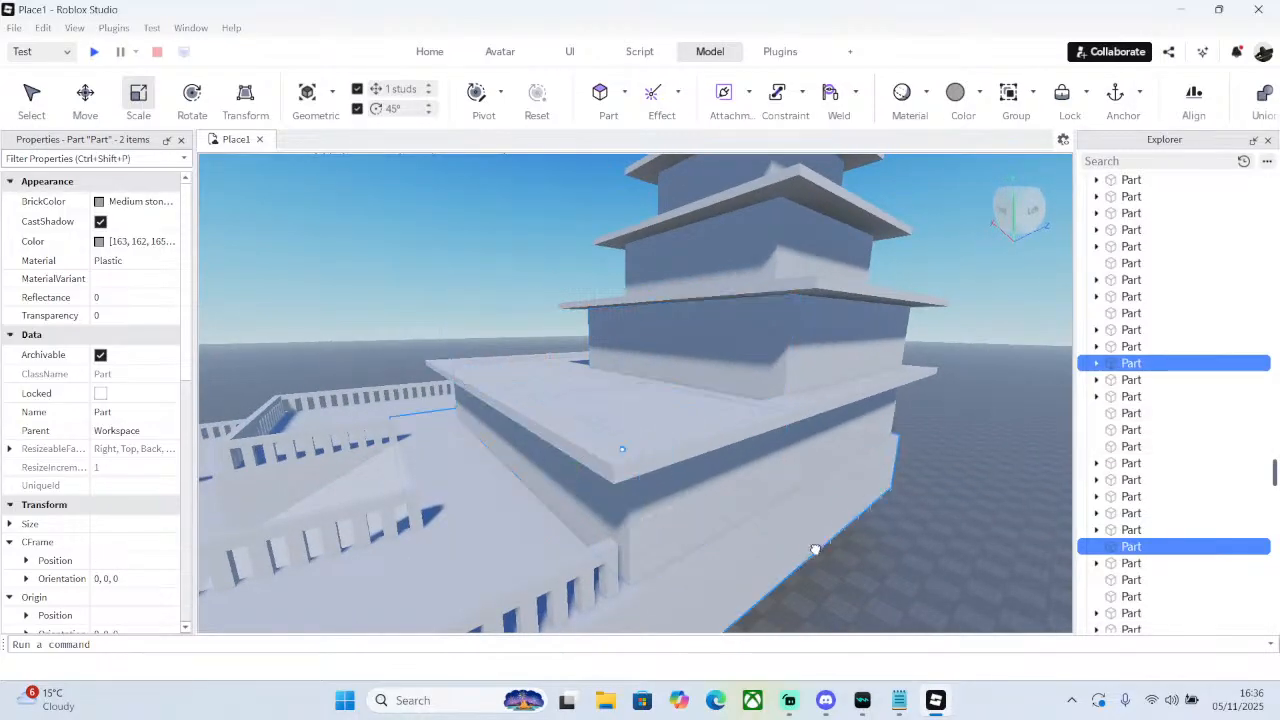
# - Select the eight front walls and front roof strips of the tower's storeys together and move them 1 stud outward toward the terraces
pyautogui.click(569, 494)
pyautogui.keyDown('shift'); pyautogui.click(567, 440); pyautogui.keyUp('shift')
pyautogui.keyDown('shift'); pyautogui.click(724, 367); pyautogui.keyUp('shift')
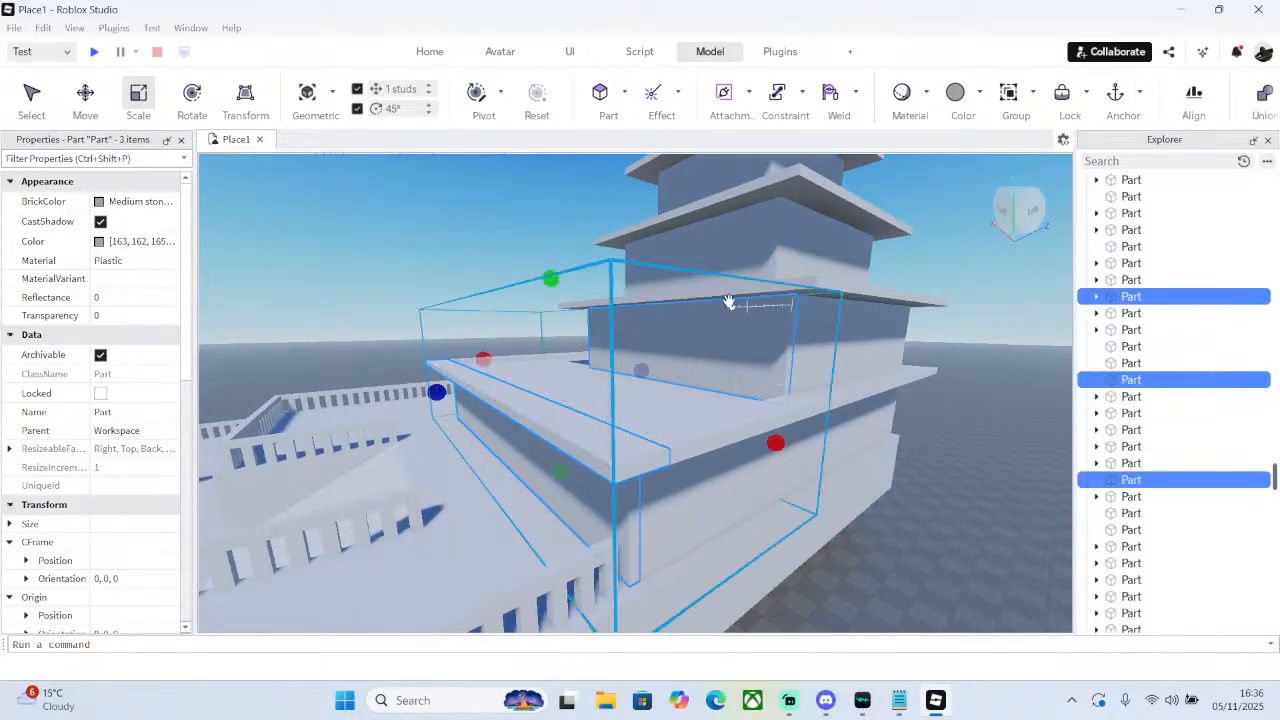
pyautogui.keyDown('shift'); pyautogui.click(730, 294); pyautogui.keyUp('shift')
pyautogui.moveTo(808, 334); pyautogui.dragTo(808, 337, button='right')
pyautogui.keyDown('shift'); pyautogui.click(683, 318); pyautogui.keyUp('shift')
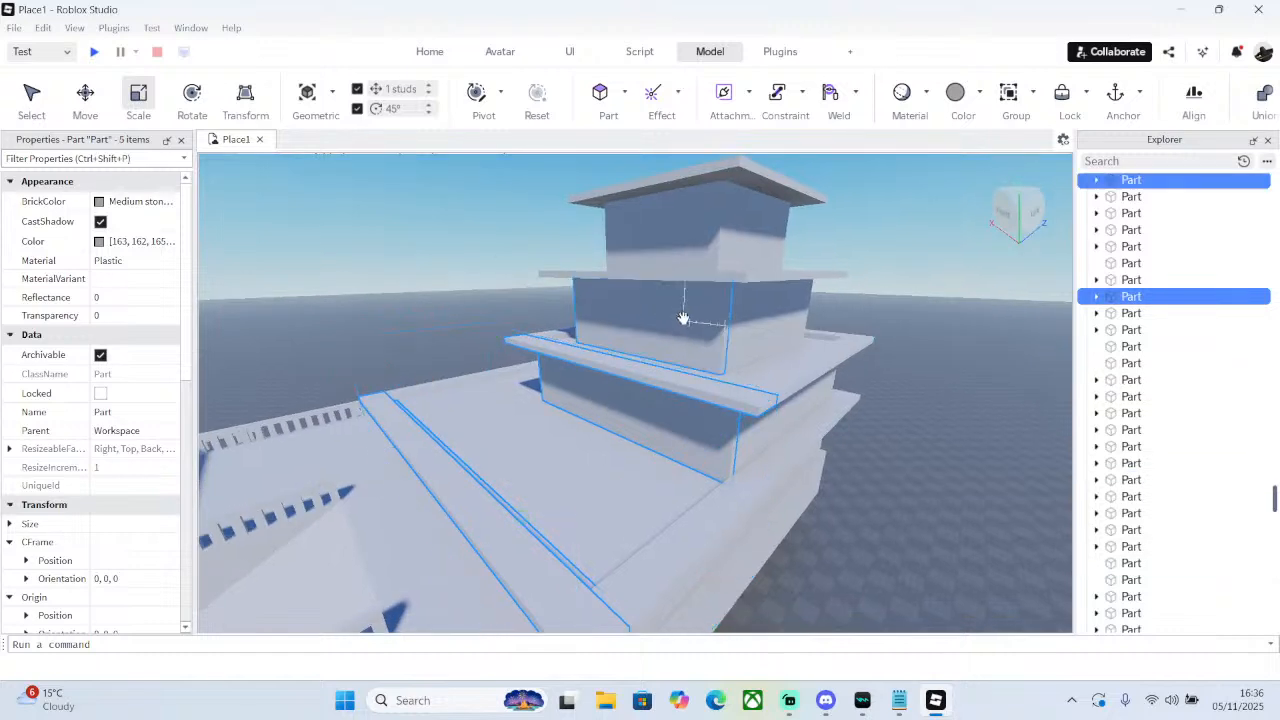
pyautogui.keyDown('shift'); pyautogui.click(697, 279); pyautogui.keyUp('shift')
pyautogui.keyDown('shift'); pyautogui.click(693, 222); pyautogui.keyUp('shift')
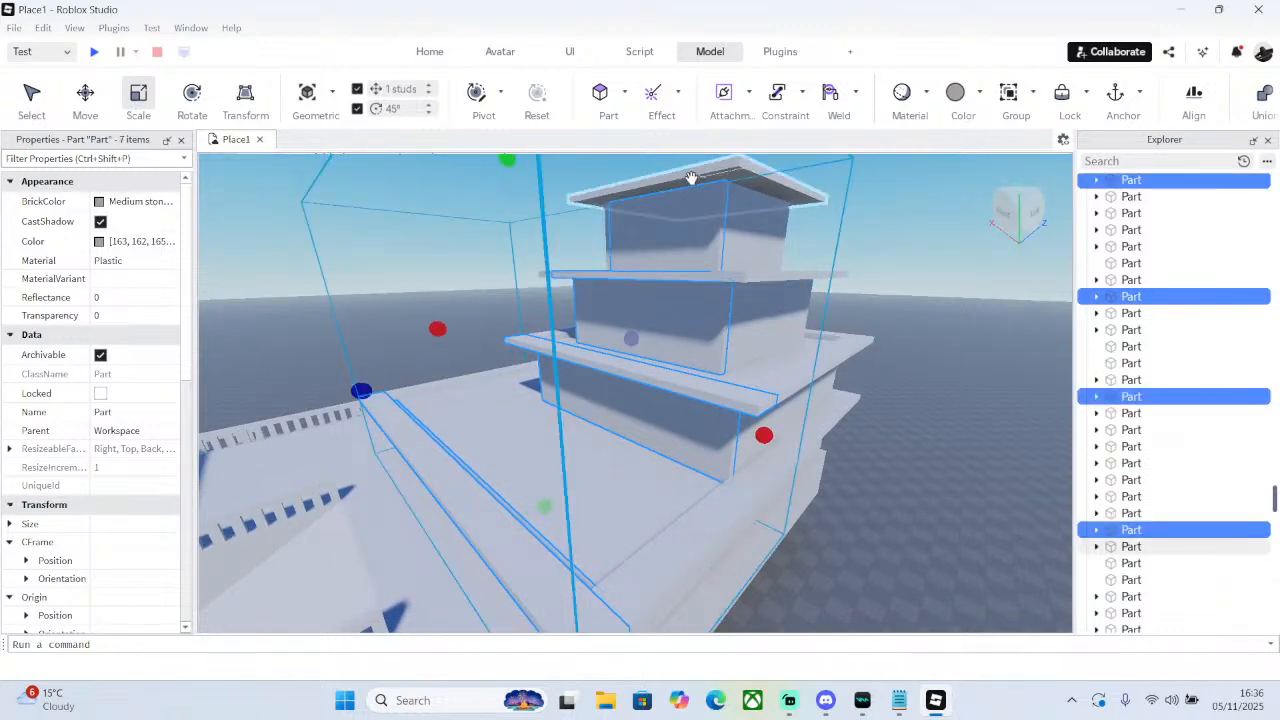
pyautogui.keyDown('shift'); pyautogui.click(760, 240); pyautogui.keyUp('shift')
pyautogui.click(90, 97)
pyautogui.moveTo(637, 300); pyautogui.dragTo(652, 333, button='right')
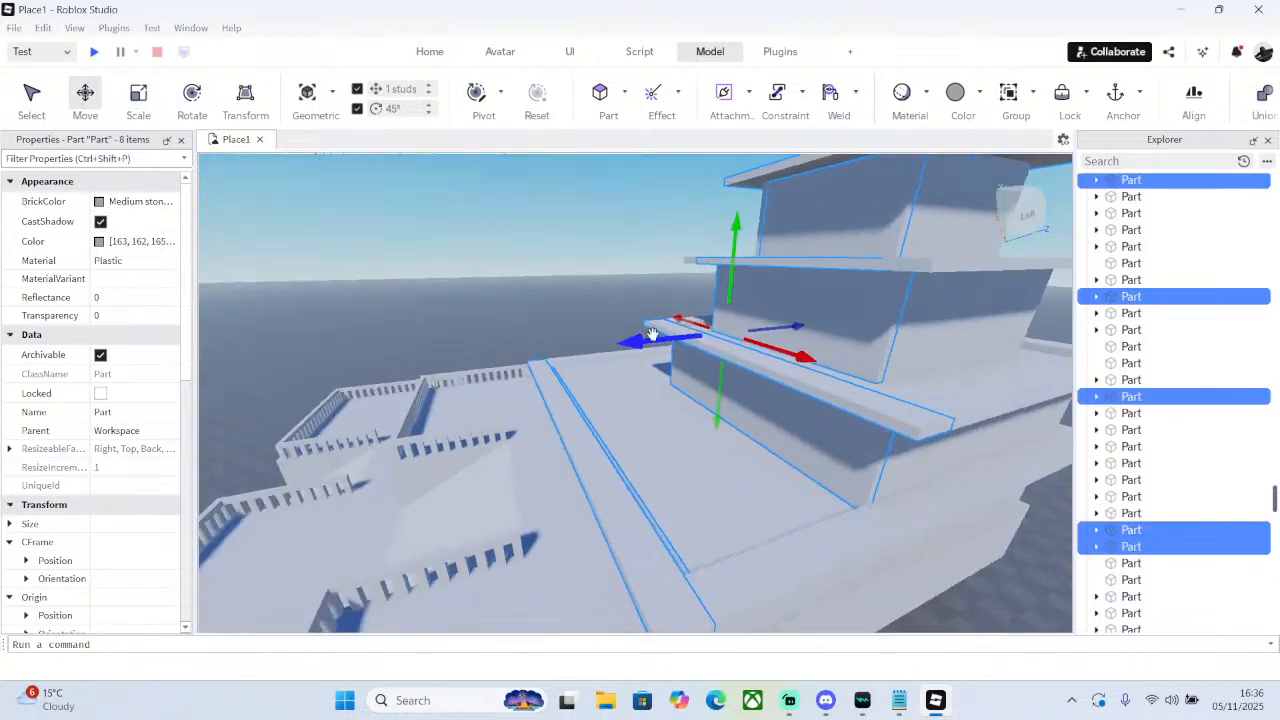
pyautogui.moveTo(642, 338); pyautogui.dragTo(634, 339)
# - Resize the tower's topmost roof slab along its front-to-back length
pyautogui.click(890, 345)
pyautogui.moveTo(883, 374); pyautogui.dragTo(884, 345, button='right')
pyautogui.click(772, 312)
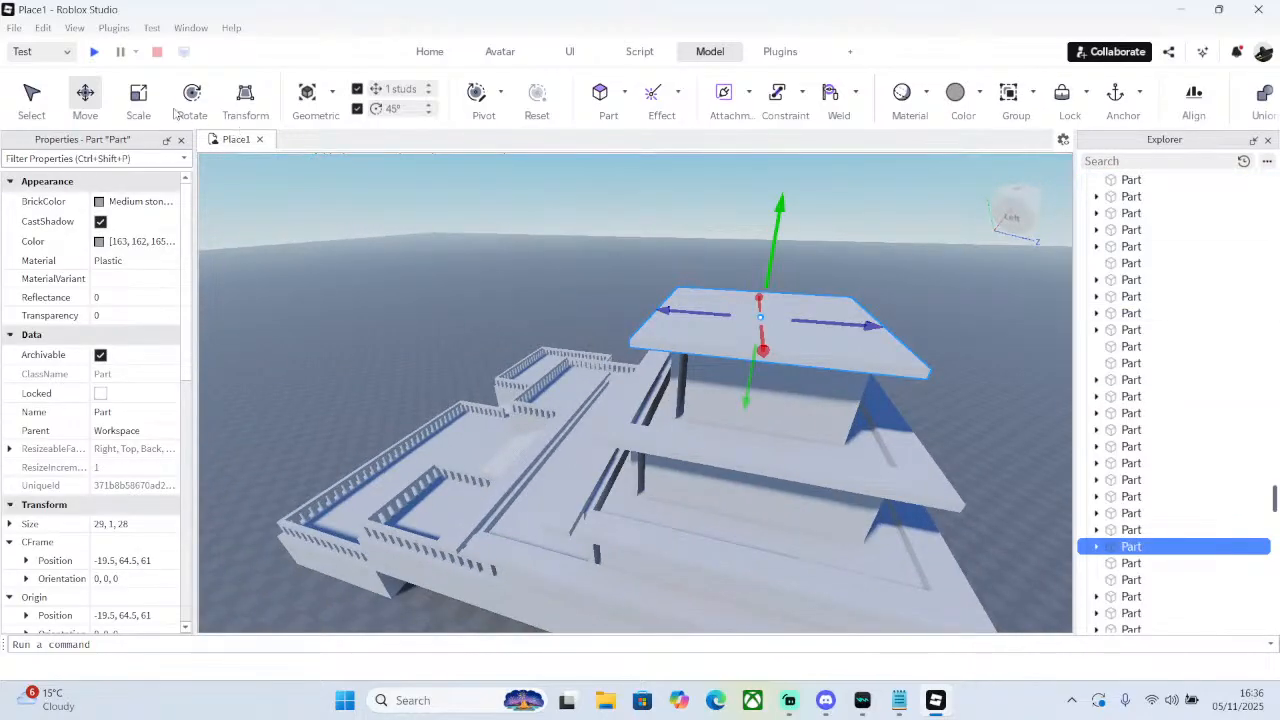
pyautogui.moveTo(912, 332); pyautogui.dragTo(914, 331)
pyautogui.moveTo(666, 391); pyautogui.dragTo(648, 377, button='right')
# - Extend the top storey's left wall one stud to its front wall and move the ledge strip at its base 1 stud forward
pyautogui.click(673, 360)
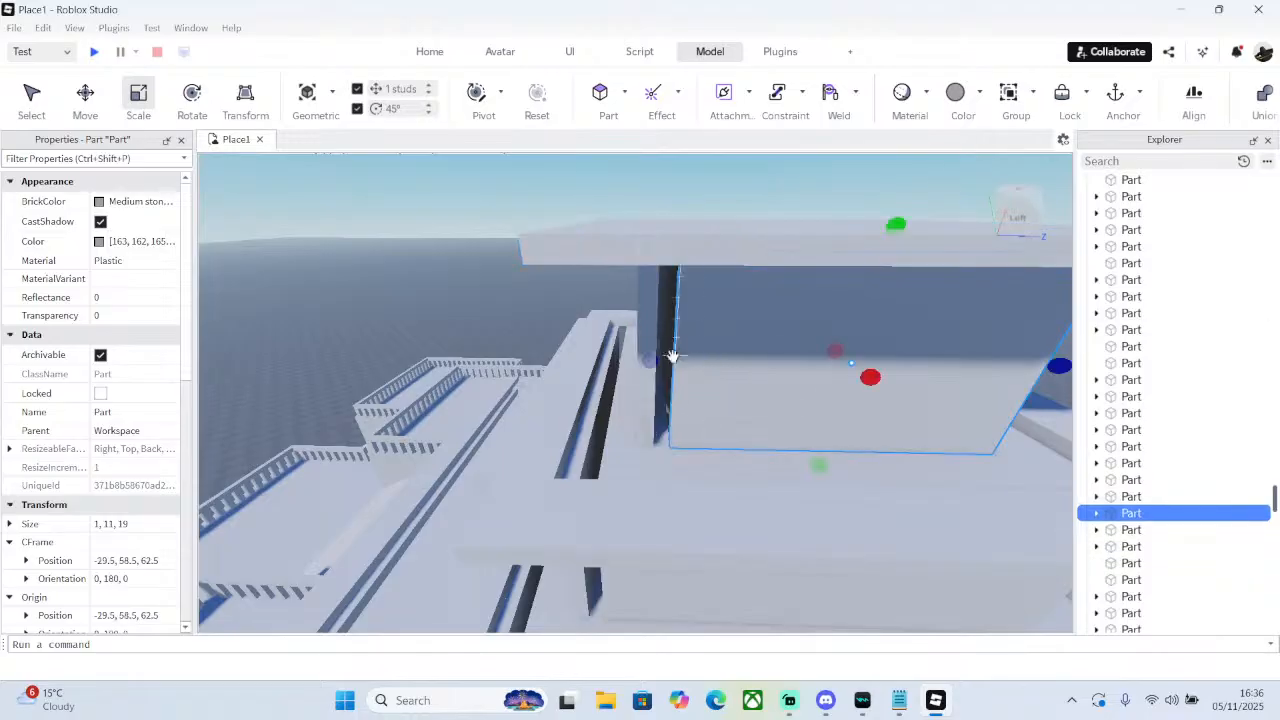
pyautogui.moveTo(650, 360); pyautogui.dragTo(629, 360)
pyautogui.click(614, 403)
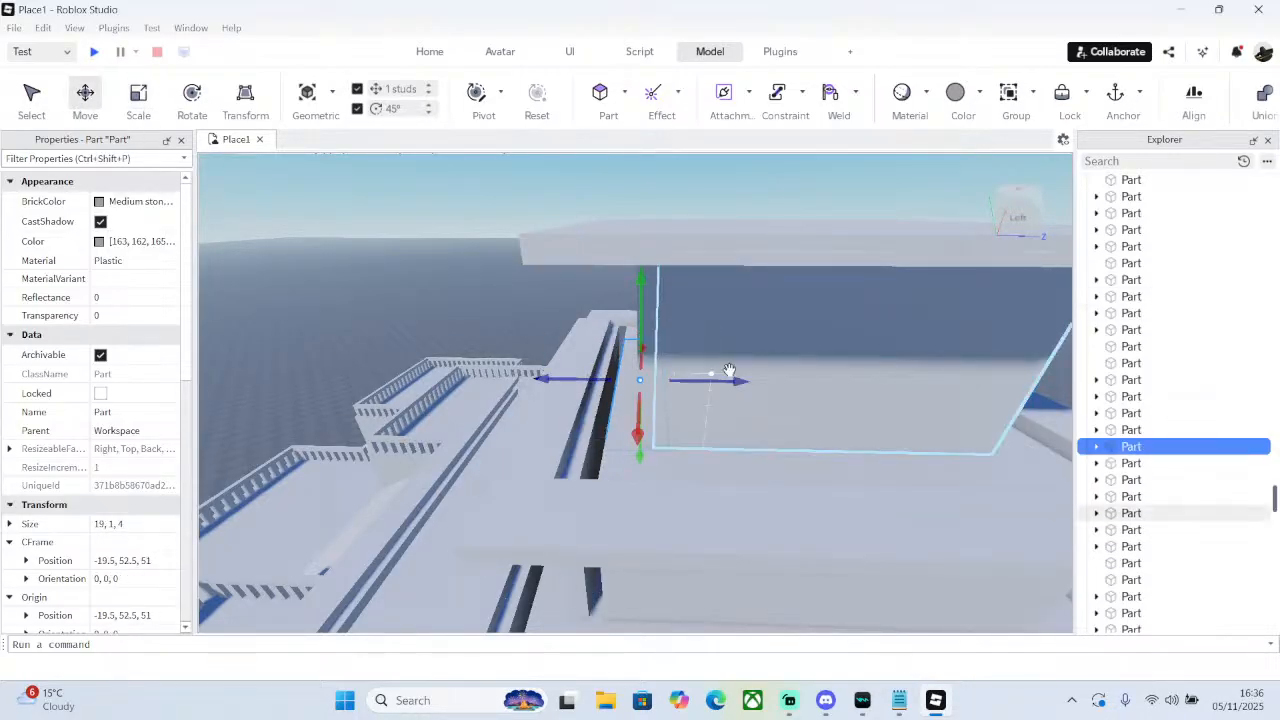
pyautogui.moveTo(729, 371); pyautogui.dragTo(670, 429)
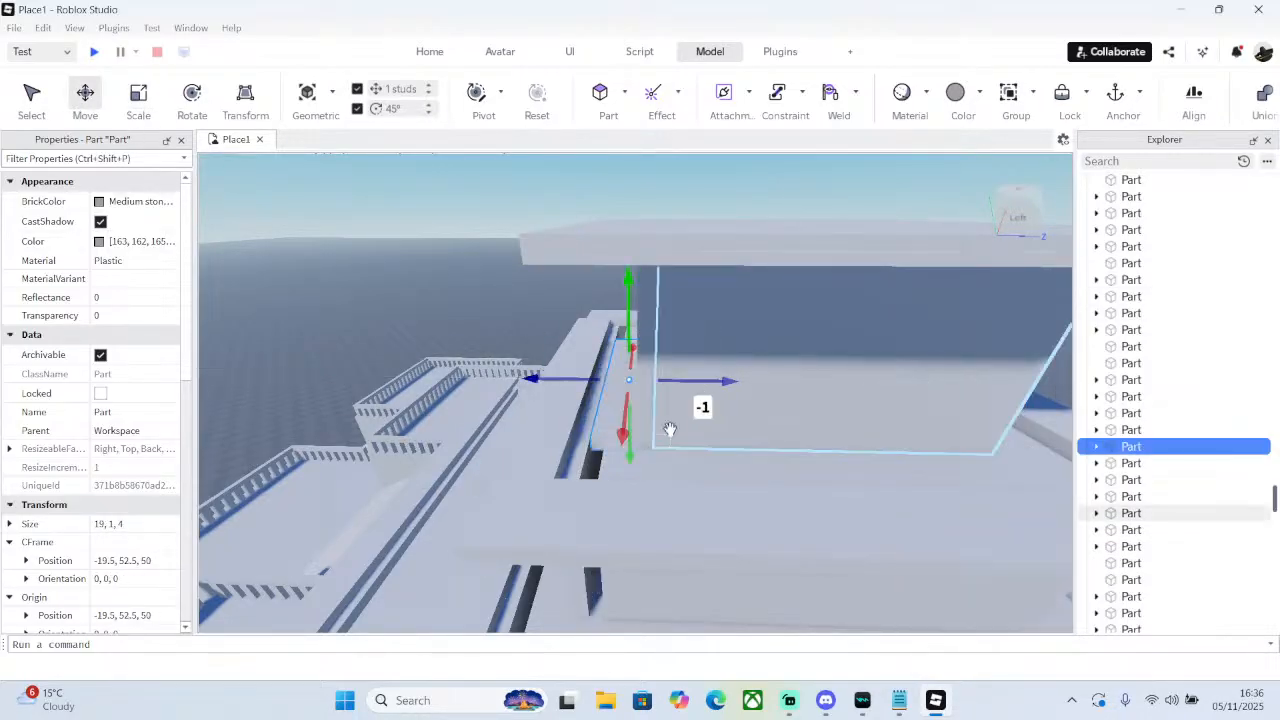
# - Extend the side ledge slabs around the top storey's base to close the gaps beside the shifted front strips
pyautogui.click(817, 491)
pyautogui.click(764, 454)
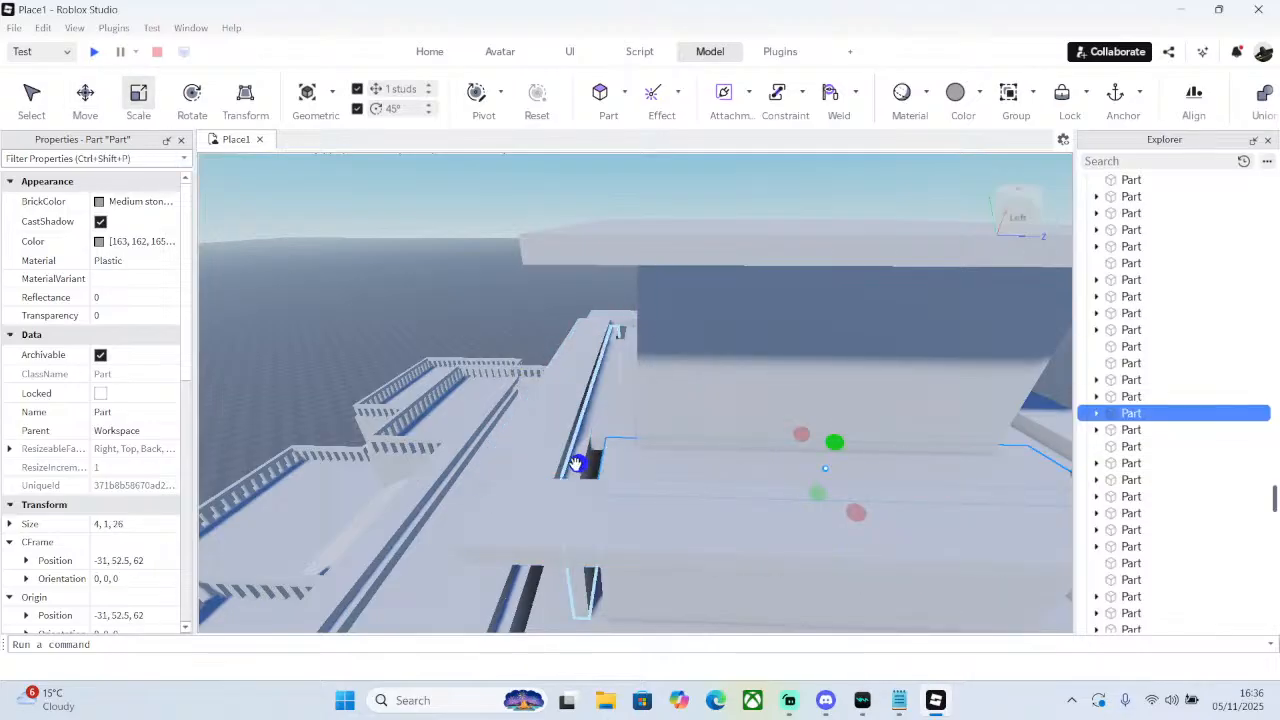
pyautogui.moveTo(577, 463); pyautogui.dragTo(563, 463)
pyautogui.press('w')
pyautogui.moveTo(553, 352); pyautogui.dragTo(557, 351, button='right')
pyautogui.click(568, 342)
pyautogui.moveTo(612, 332); pyautogui.dragTo(632, 334)
pyautogui.press('d')
pyautogui.moveTo(586, 387); pyautogui.dragTo(600, 397, button='right')
pyautogui.click(587, 387)
pyautogui.press('a')
pyautogui.moveTo(576, 464); pyautogui.dragTo(594, 465)
# - Extend the third storey's left wall to 27 studs and lengthen the second storey's left wall to meet its shifted front wall
pyautogui.press('a')
pyautogui.moveTo(594, 465); pyautogui.dragTo(591, 462, button='right')
pyautogui.press('a')
pyautogui.moveTo(584, 405); pyautogui.dragTo(584, 402, button='right')
pyautogui.click(575, 382)
pyautogui.moveTo(437, 361); pyautogui.dragTo(430, 362)
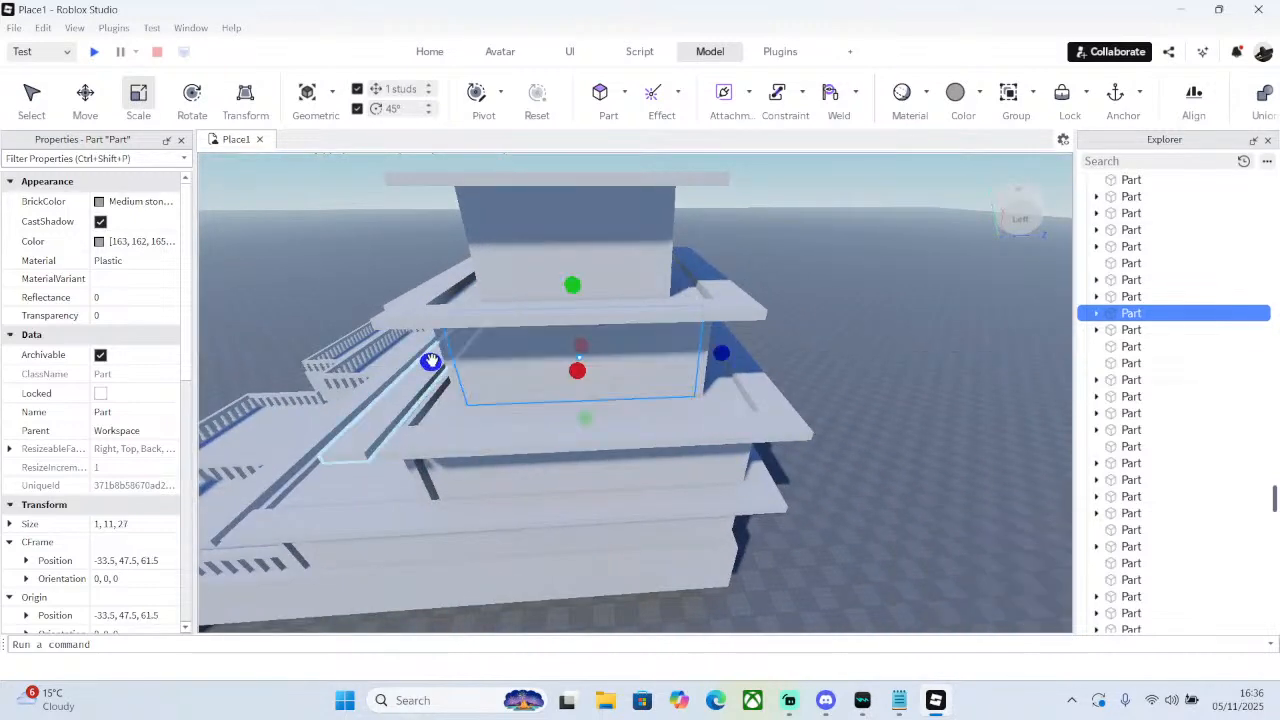
pyautogui.click(465, 474)
pyautogui.moveTo(399, 474); pyautogui.dragTo(393, 474)
# - Extend the second storey's right wall to 37 studs so it reaches the shifted front wall
pyautogui.press('d')
pyautogui.moveTo(466, 455); pyautogui.dragTo(467, 458, button='right')
pyautogui.click(563, 500)
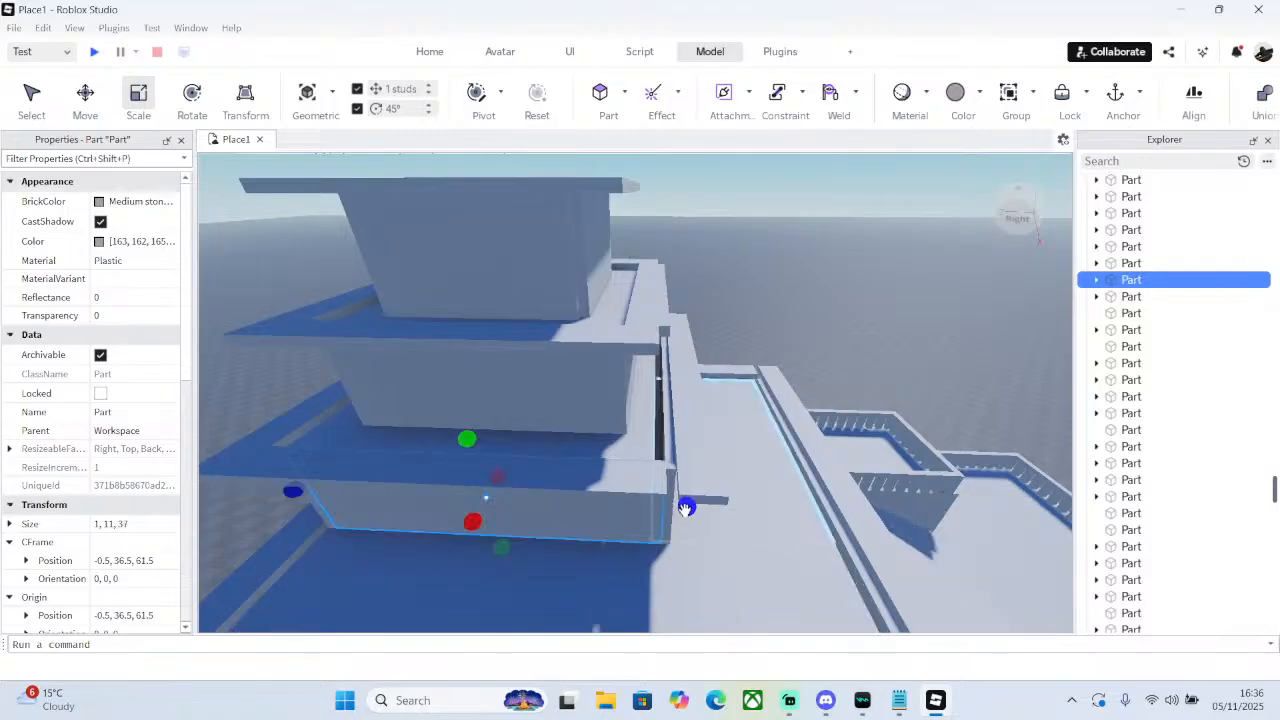
# - Move the ledge strip at the third storey's base forward and extend that storey's right wall to 27 studs
pyautogui.click(648, 415)
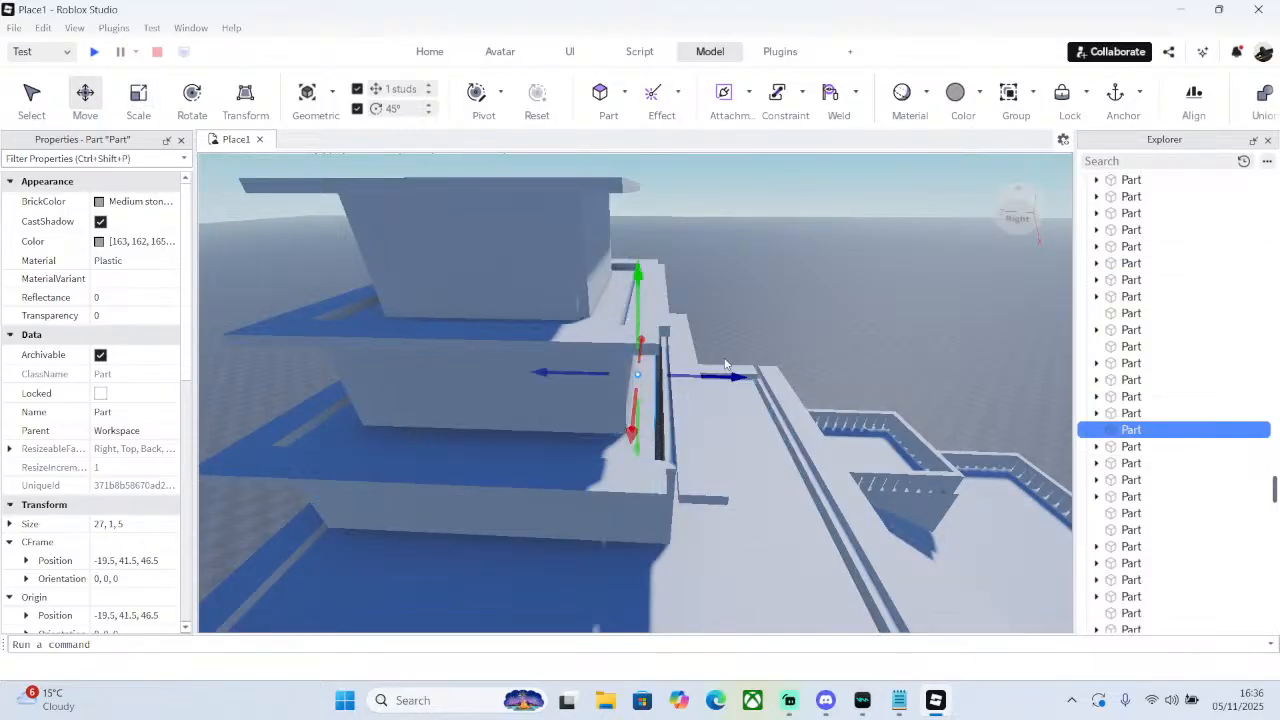
pyautogui.moveTo(703, 374); pyautogui.dragTo(710, 375)
pyautogui.click(484, 375)
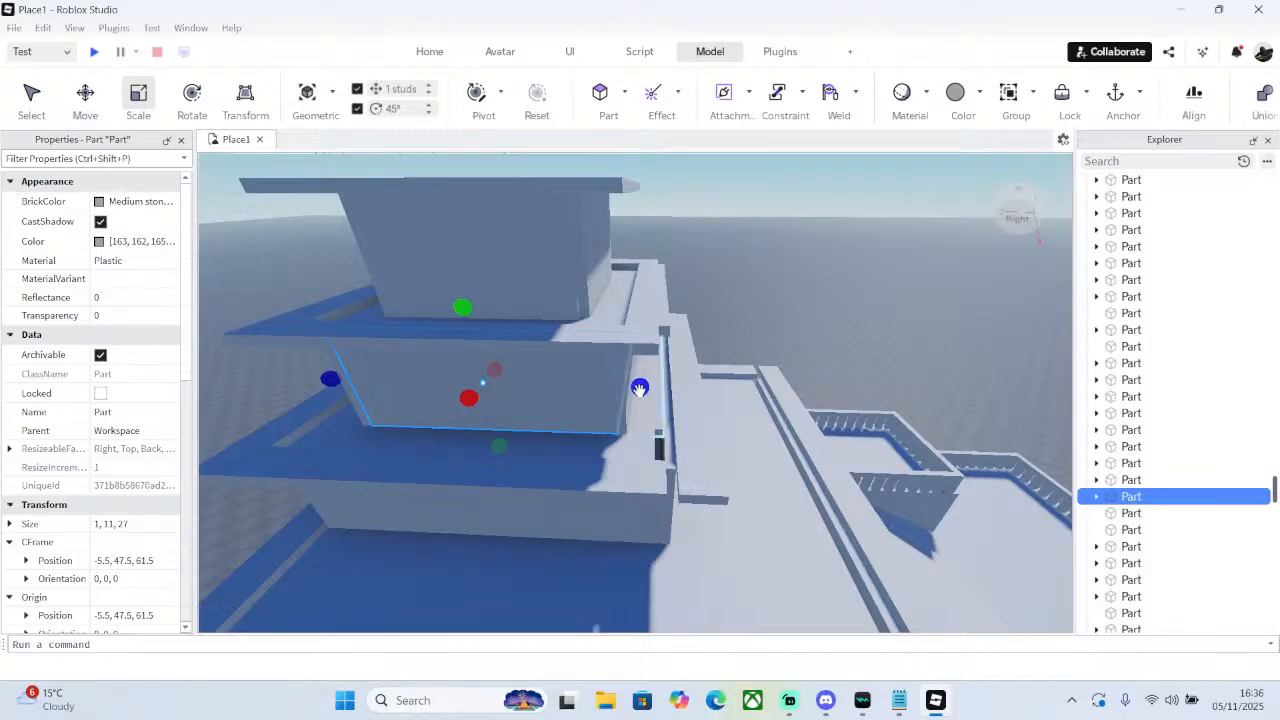
# - Extend the top storey's right wall forward until it meets the shifted front wall
pyautogui.scroll(2, 640, 388)
pyautogui.click(583, 249)
pyautogui.scroll(-2, 582, 250)
pyautogui.click(546, 292)
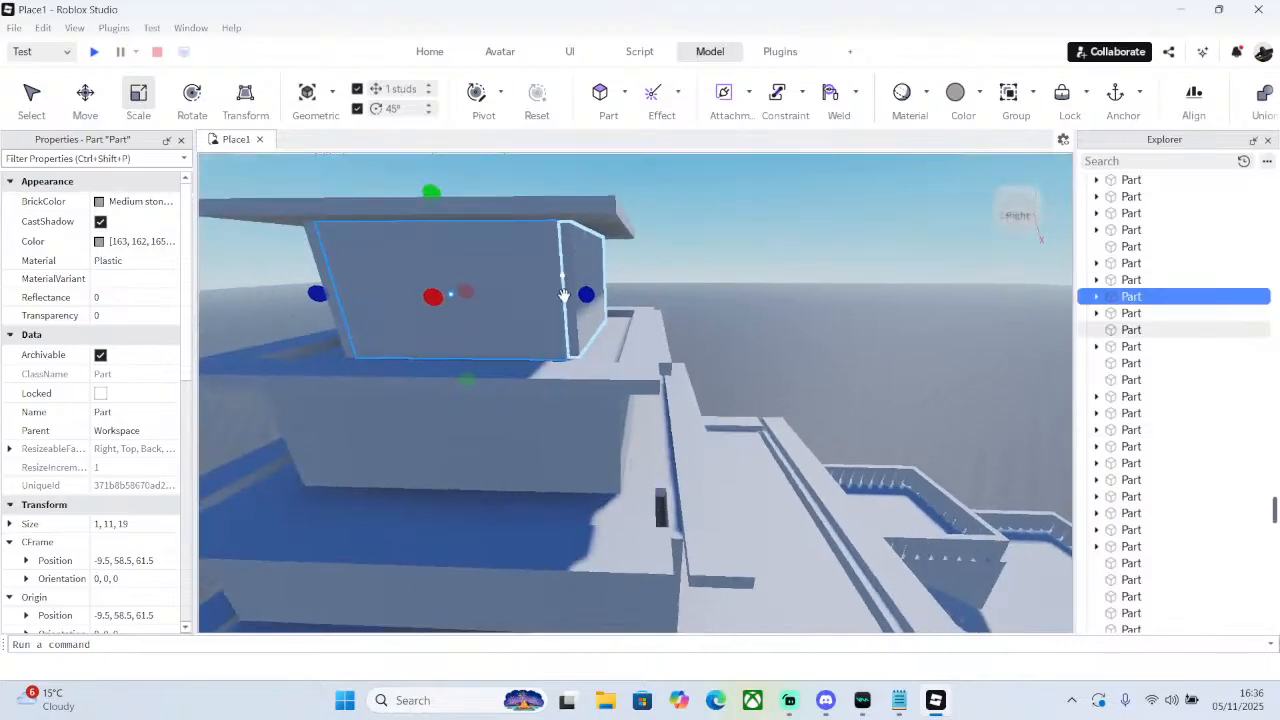
pyautogui.moveTo(586, 295); pyautogui.dragTo(603, 299)
pyautogui.moveTo(603, 299); pyautogui.dragTo(606, 300, button='right')
# - Resize the top storey's front wall to 20 studs wide
pyautogui.click(717, 394)
pyautogui.moveTo(935, 411); pyautogui.dragTo(945, 409)
pyautogui.moveTo(945, 409); pyautogui.dragTo(941, 412, button='right')
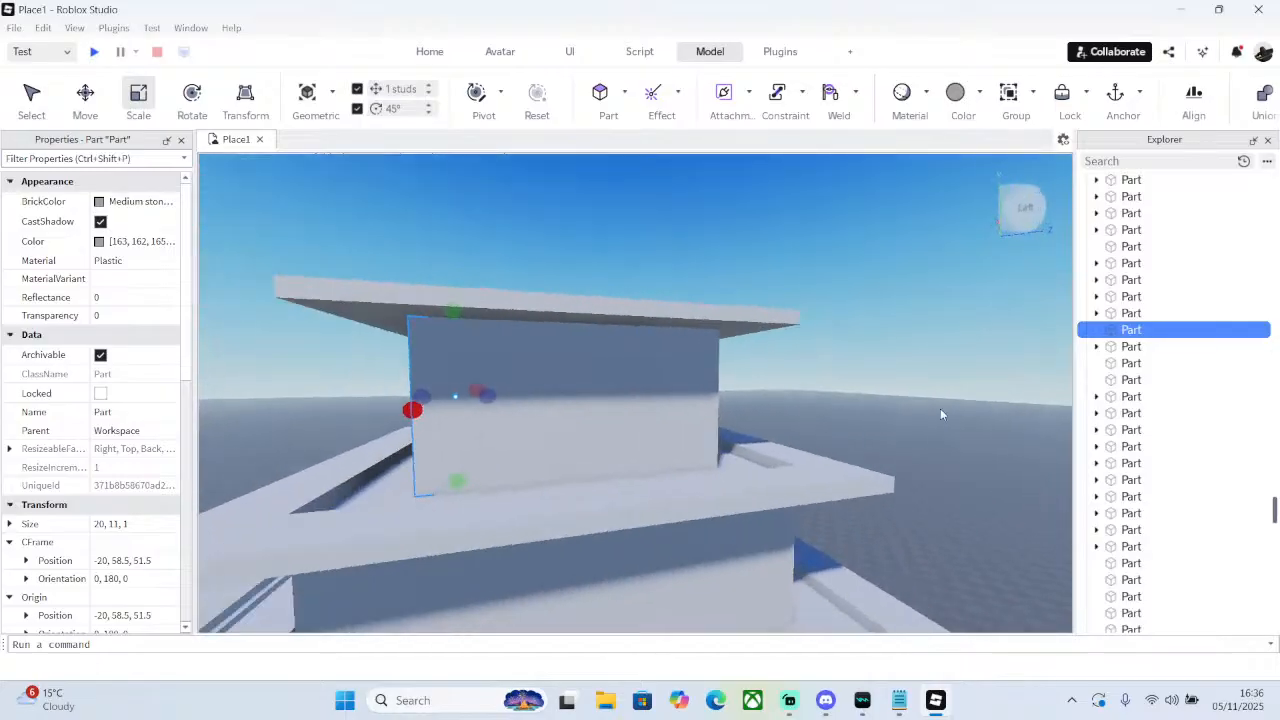
# - Extend the ledge strips on both sides of the third storey's base to 39 studs
pyautogui.click(634, 374)
pyautogui.moveTo(778, 375); pyautogui.dragTo(781, 372, button='right')
pyautogui.click(778, 375)
pyautogui.press('d')
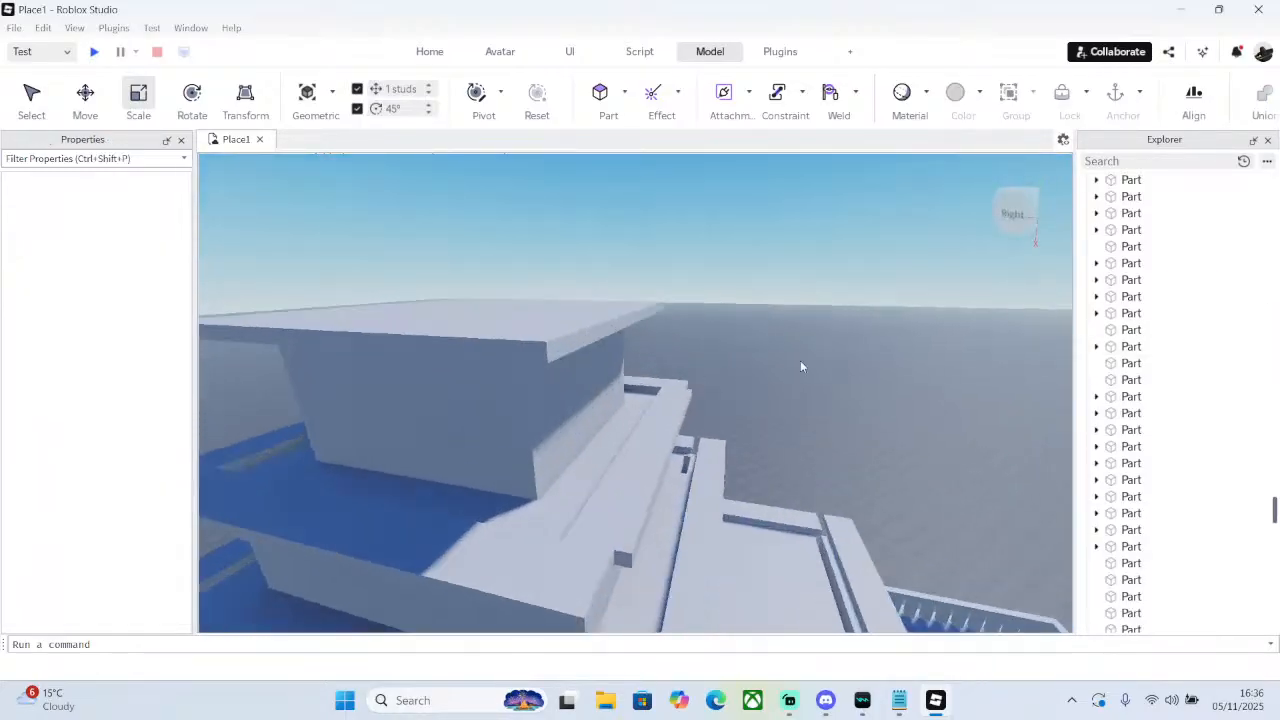
pyautogui.moveTo(698, 416); pyautogui.dragTo(700, 406, button='right')
pyautogui.click(646, 443)
pyautogui.moveTo(646, 443); pyautogui.dragTo(620, 493)
pyautogui.press('a')
pyautogui.moveTo(620, 493); pyautogui.dragTo(621, 489, button='right')
pyautogui.click(632, 469)
pyautogui.moveTo(691, 480); pyautogui.dragTo(638, 555)
pyautogui.click(617, 512)
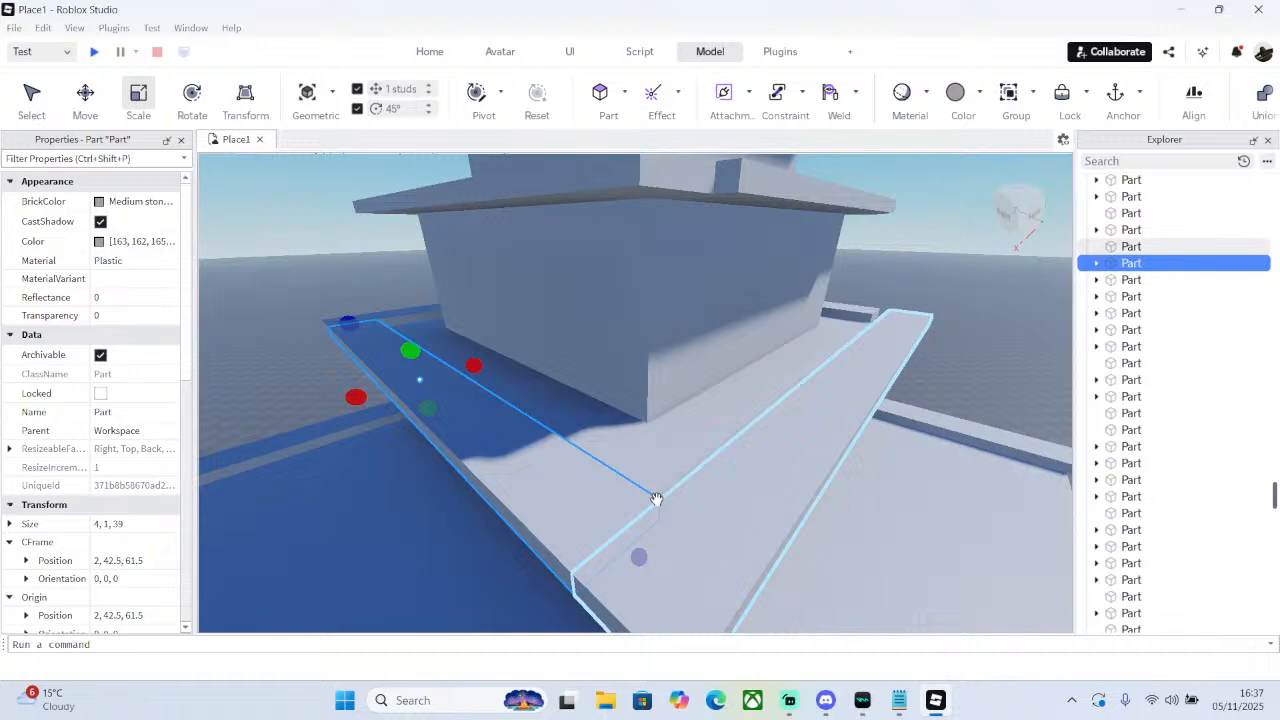
pyautogui.click(864, 311)
pyautogui.moveTo(847, 344); pyautogui.dragTo(847, 344, button='right')
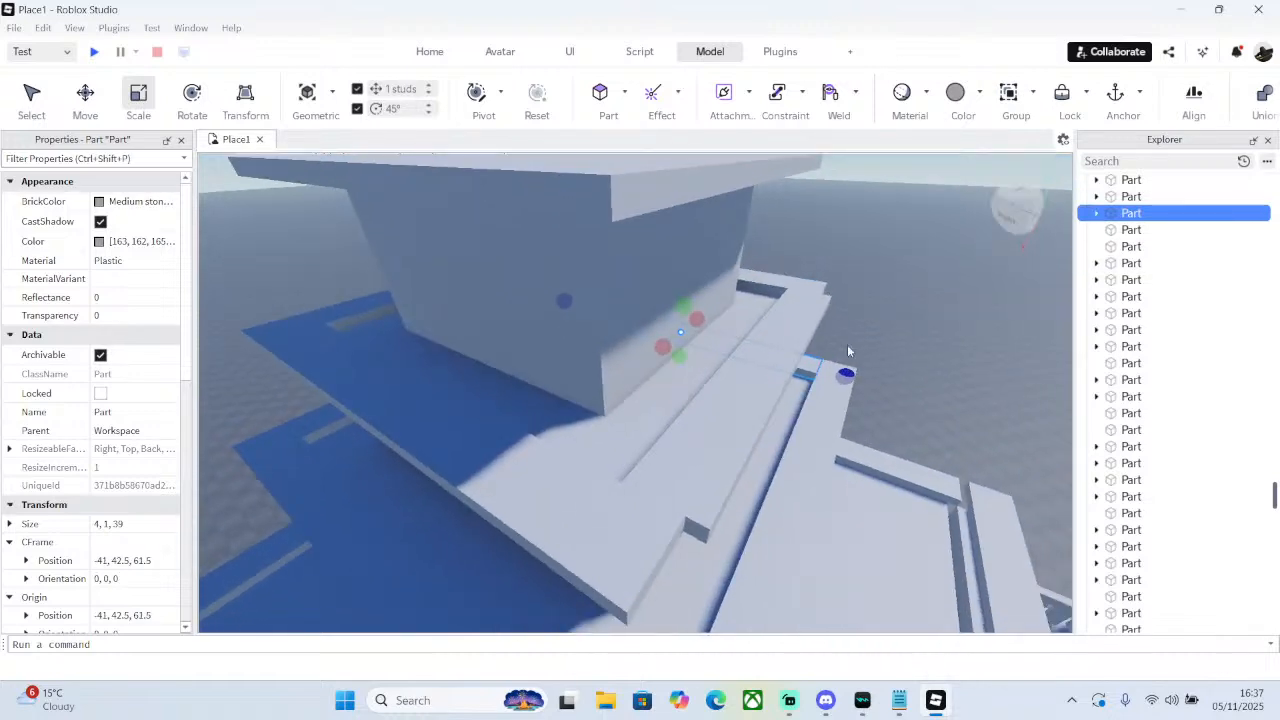
# - Extend the floor strip beside the top storey's base to 27 studs so it reaches the shifted front wall
pyautogui.click(582, 421)
pyautogui.press('a')
pyautogui.moveTo(634, 420); pyautogui.dragTo(637, 420, button='right')
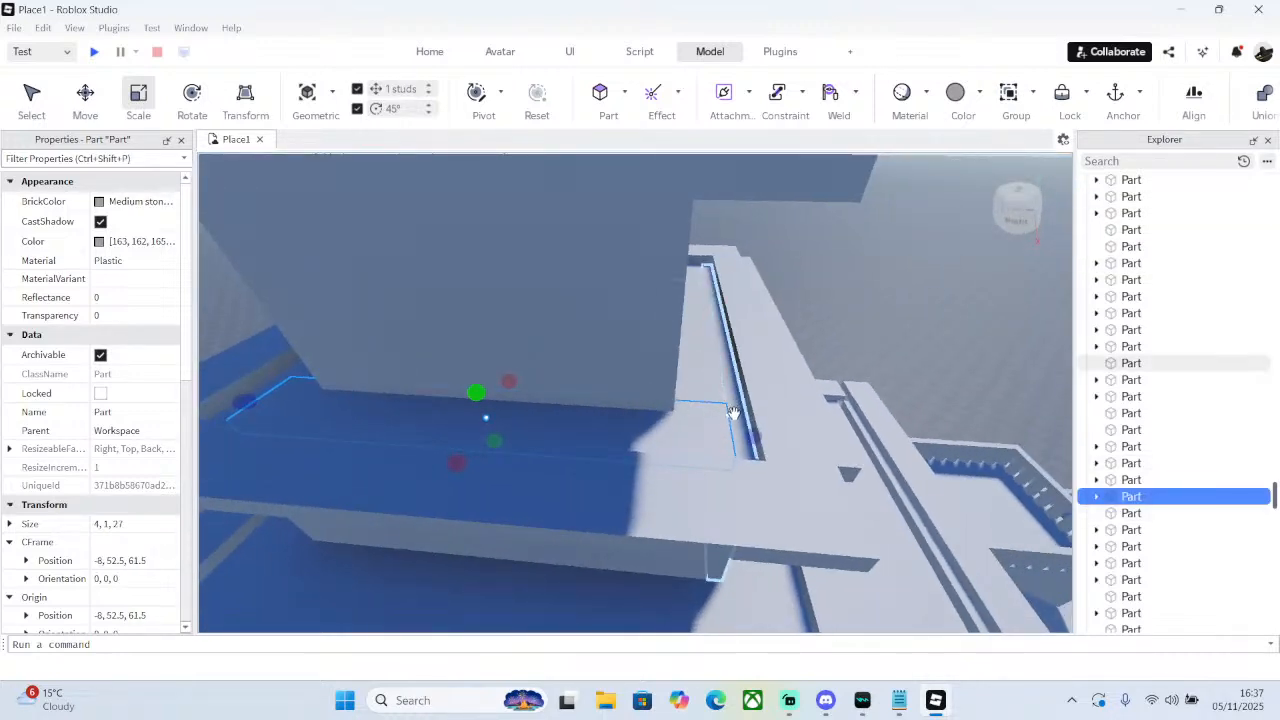
pyautogui.click(733, 412)
pyautogui.click(840, 266)
pyautogui.moveTo(840, 266); pyautogui.dragTo(824, 268, button='right')
pyautogui.press('d')
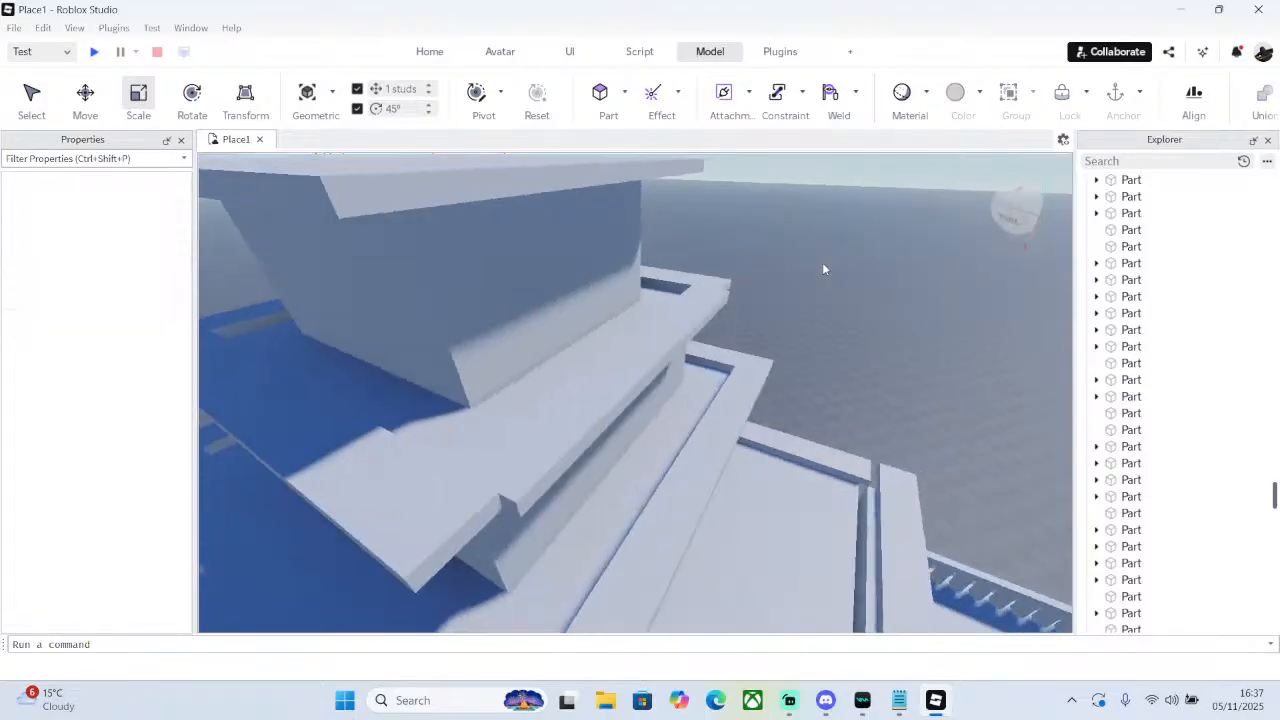
# - Extend the right ledge at the top storey's base to 37 studs and lengthen the left ledge forward to close its corner
pyautogui.click(450, 480)
pyautogui.moveTo(480, 545); pyautogui.dragTo(494, 560)
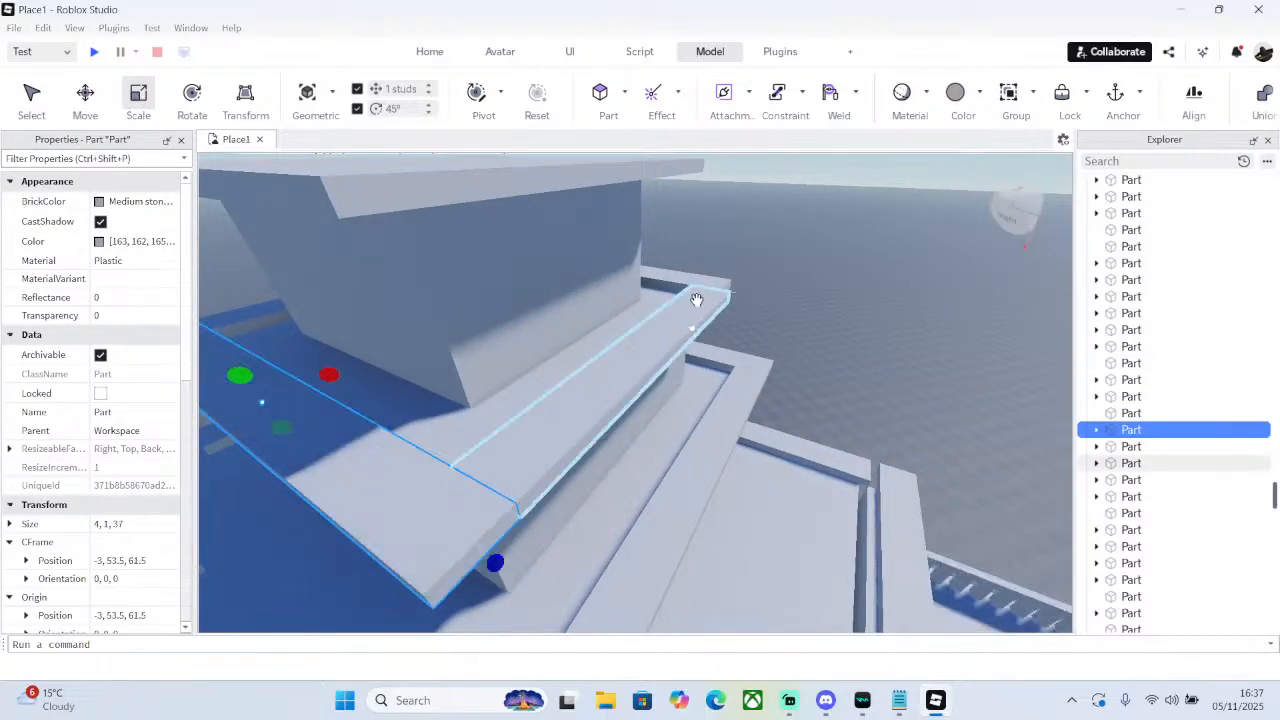
pyautogui.click(726, 281)
pyautogui.moveTo(751, 291); pyautogui.dragTo(757, 291)
pyautogui.click(822, 286)
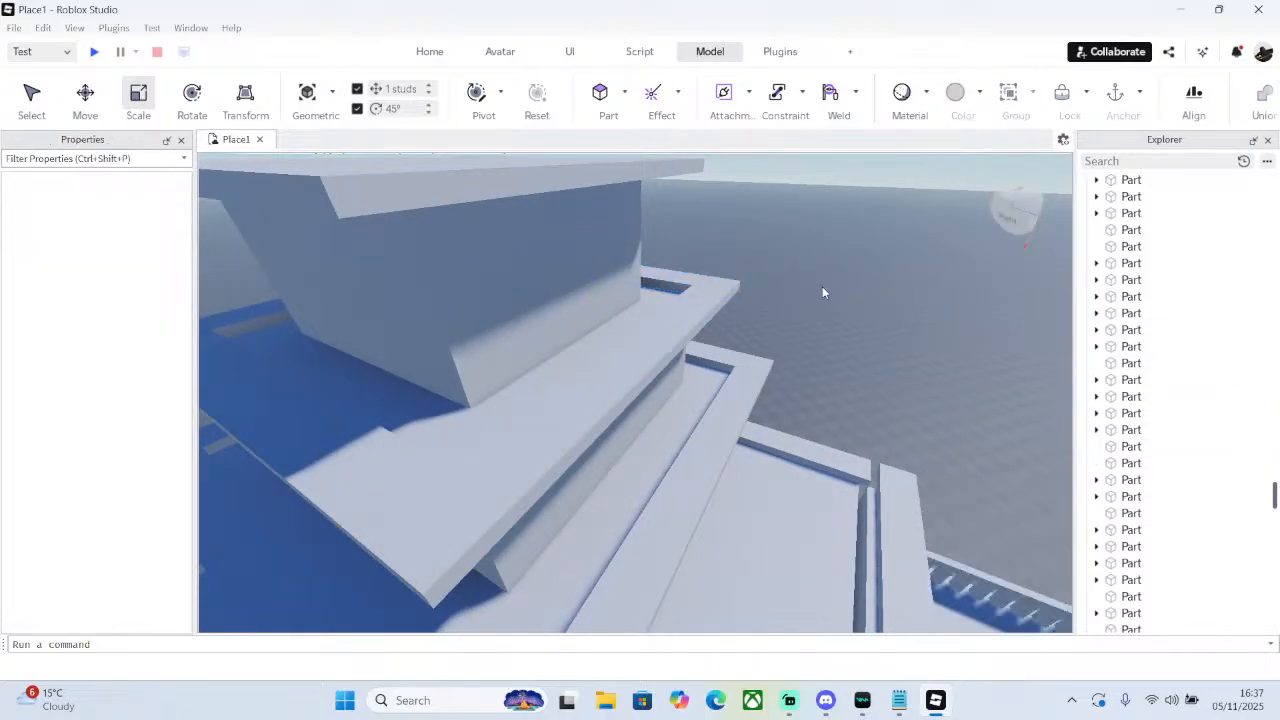
# - Extend the first storey's right wall to 57 studs and lengthen its left wall forward to close the corner gap
pyautogui.press('s')
pyautogui.press('s')
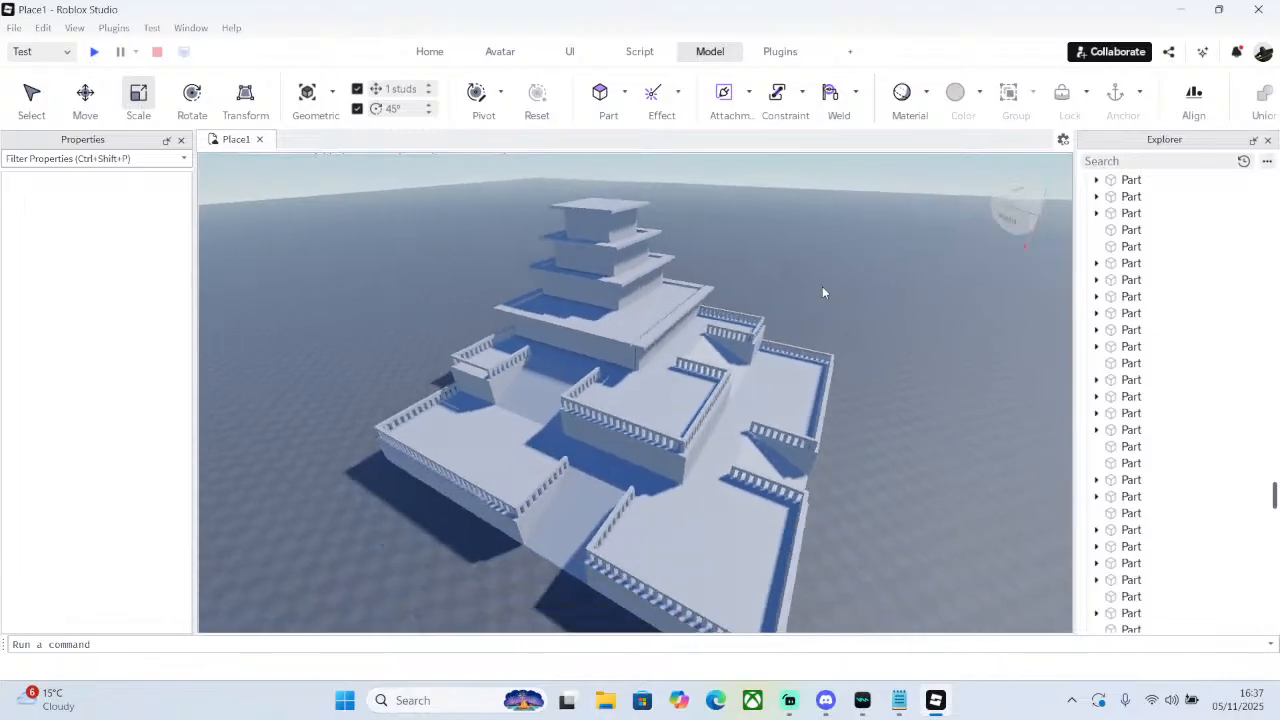
pyautogui.press('w')
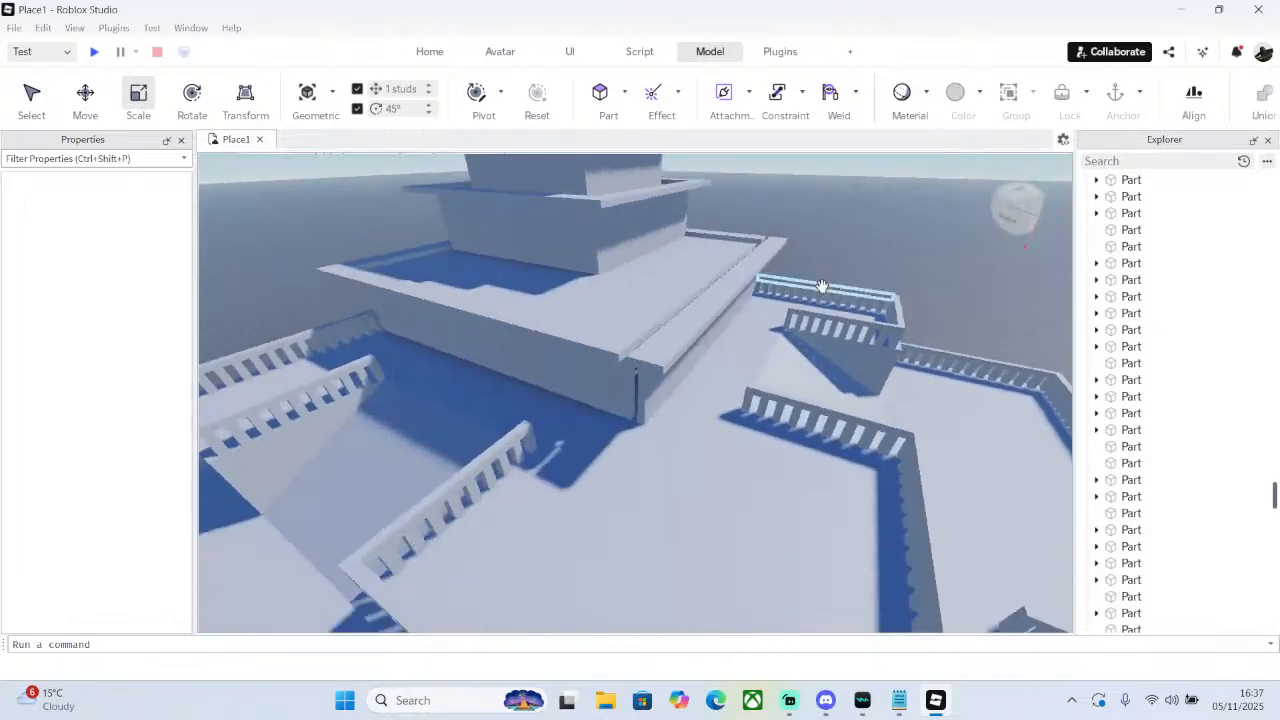
pyautogui.click(634, 360)
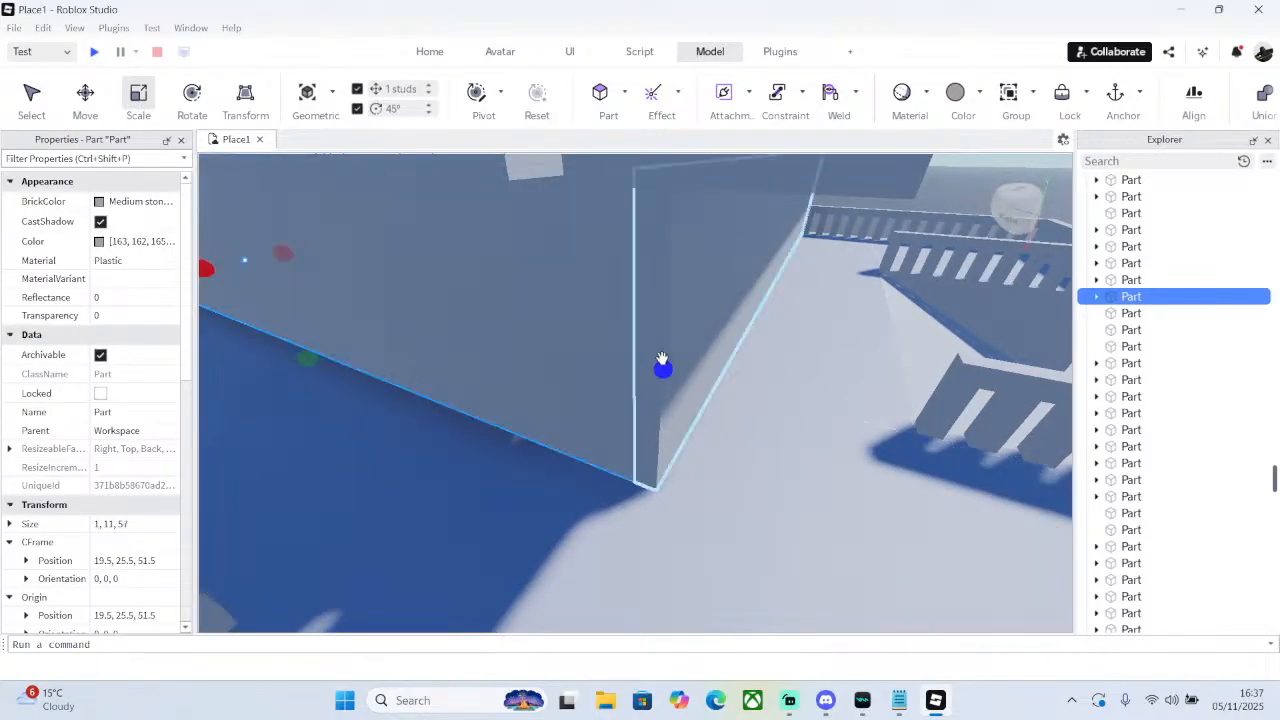
pyautogui.moveTo(663, 366); pyautogui.dragTo(723, 408, button='right')
pyautogui.click(641, 395)
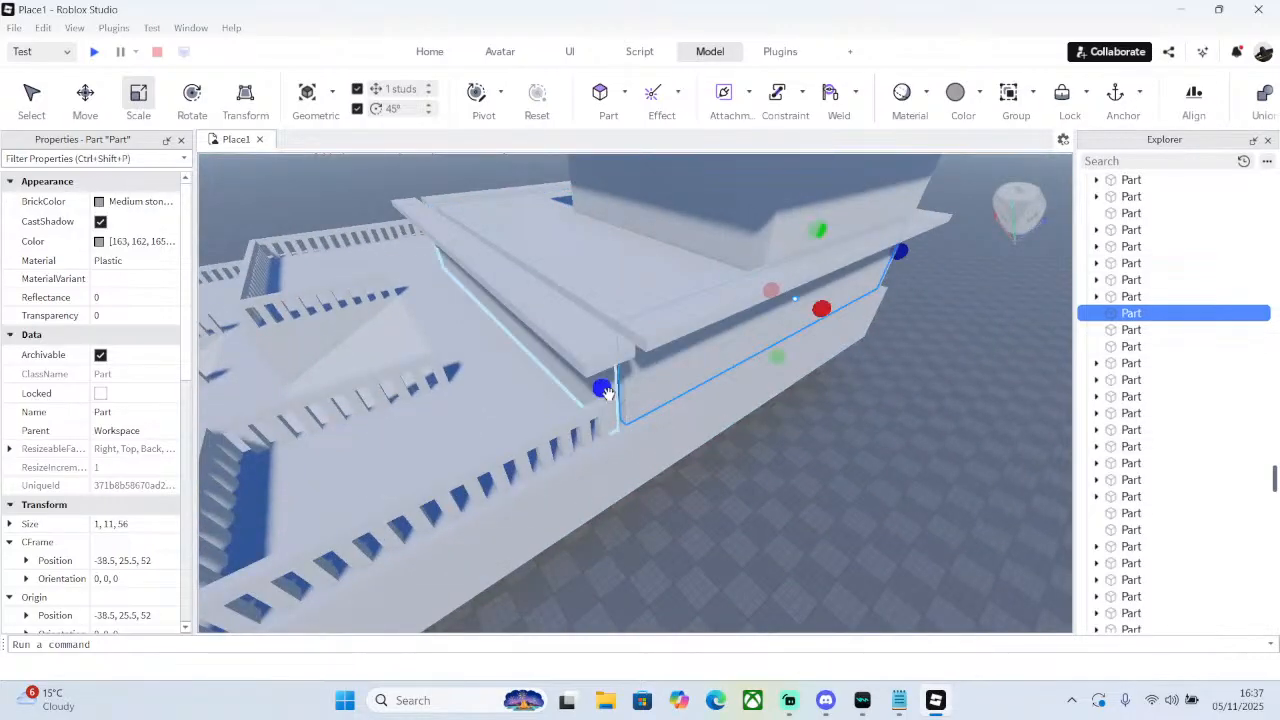
pyautogui.moveTo(606, 393); pyautogui.dragTo(594, 380)
# - Extend the left ledge at the second storey's base to 59 studs
pyautogui.click(594, 273)
pyautogui.moveTo(500, 272); pyautogui.dragTo(494, 272)
pyautogui.click(600, 330)
pyautogui.moveTo(608, 337); pyautogui.dragTo(629, 338)
pyautogui.click(627, 338)
pyautogui.scroll(5, 627, 338)
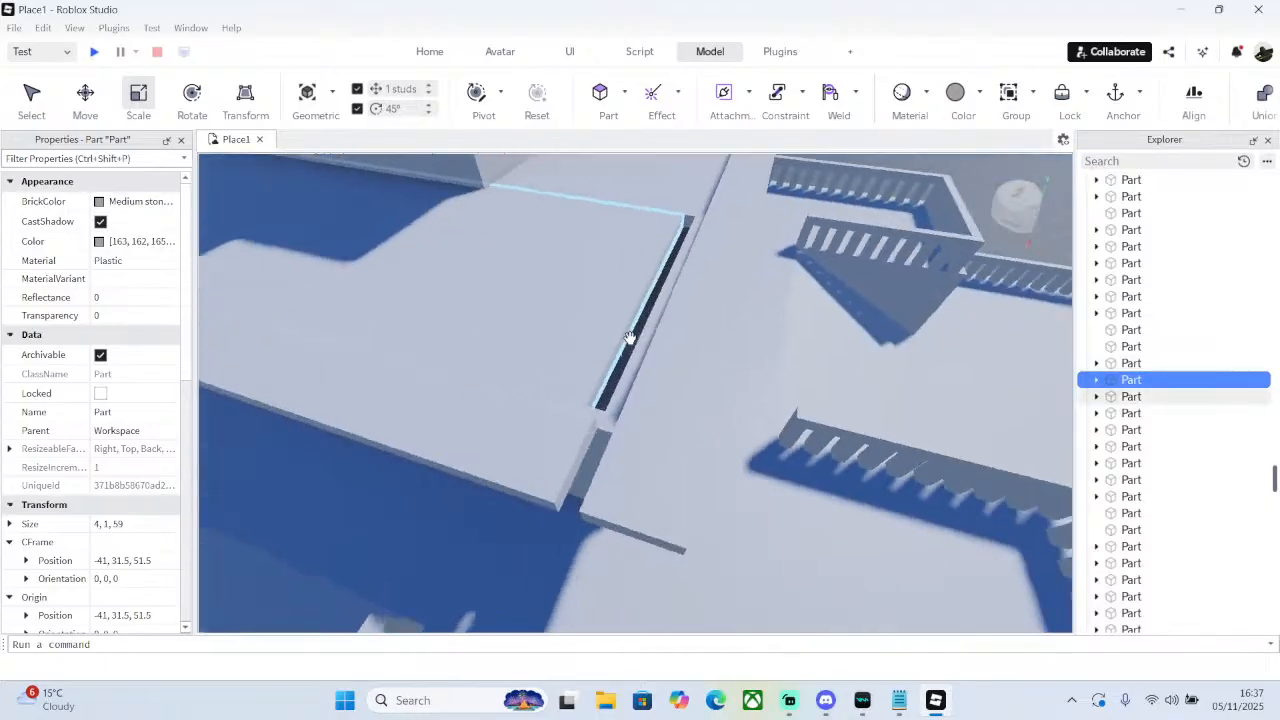
# - Extend the right floor slab at the second storey's base to 57 studs and the right ledge beside it to 59 studs
pyautogui.moveTo(661, 297); pyautogui.dragTo(676, 298)
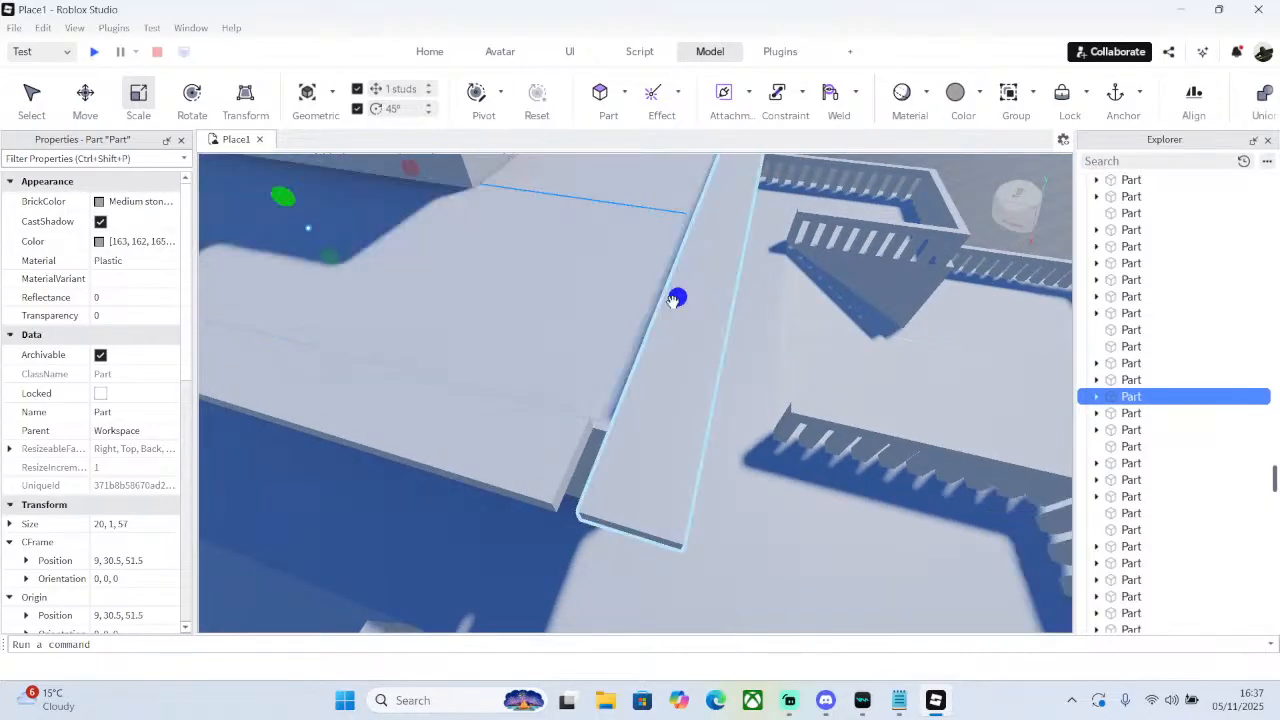
pyautogui.click(488, 421)
pyautogui.moveTo(600, 460); pyautogui.dragTo(602, 462)
pyautogui.moveTo(794, 378); pyautogui.dragTo(816, 300, button='right')
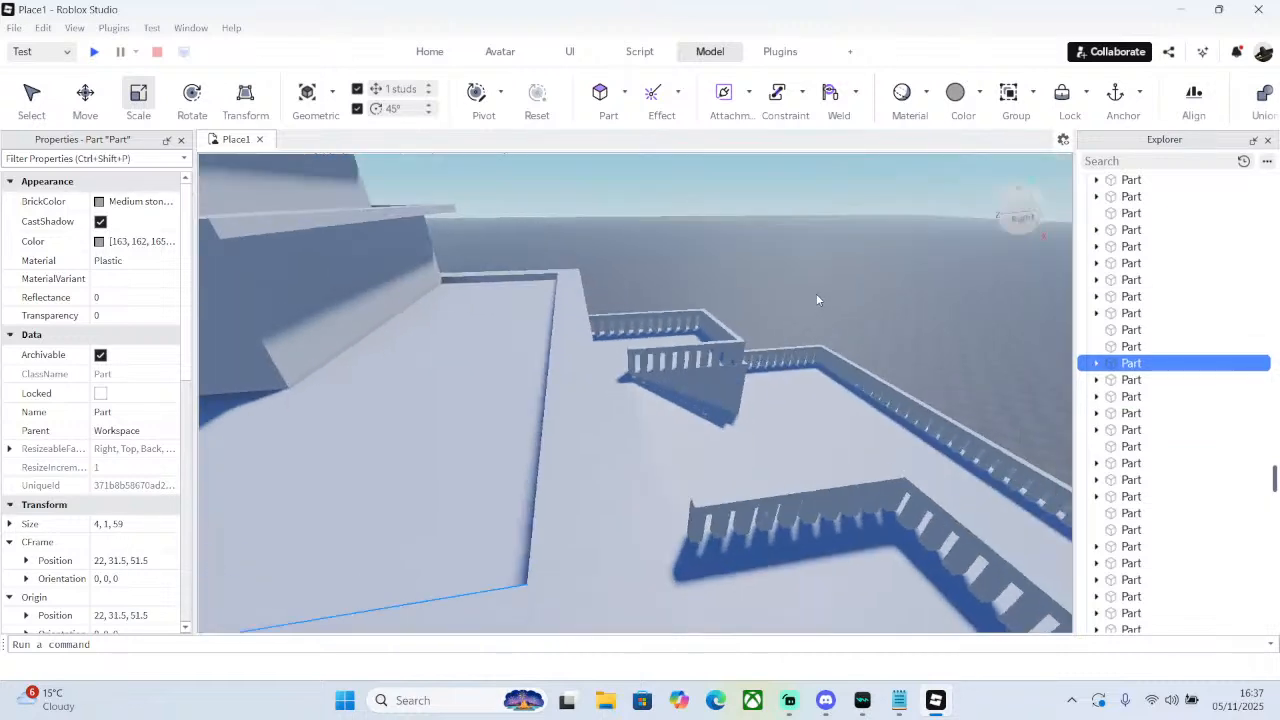
pyautogui.click(816, 300)
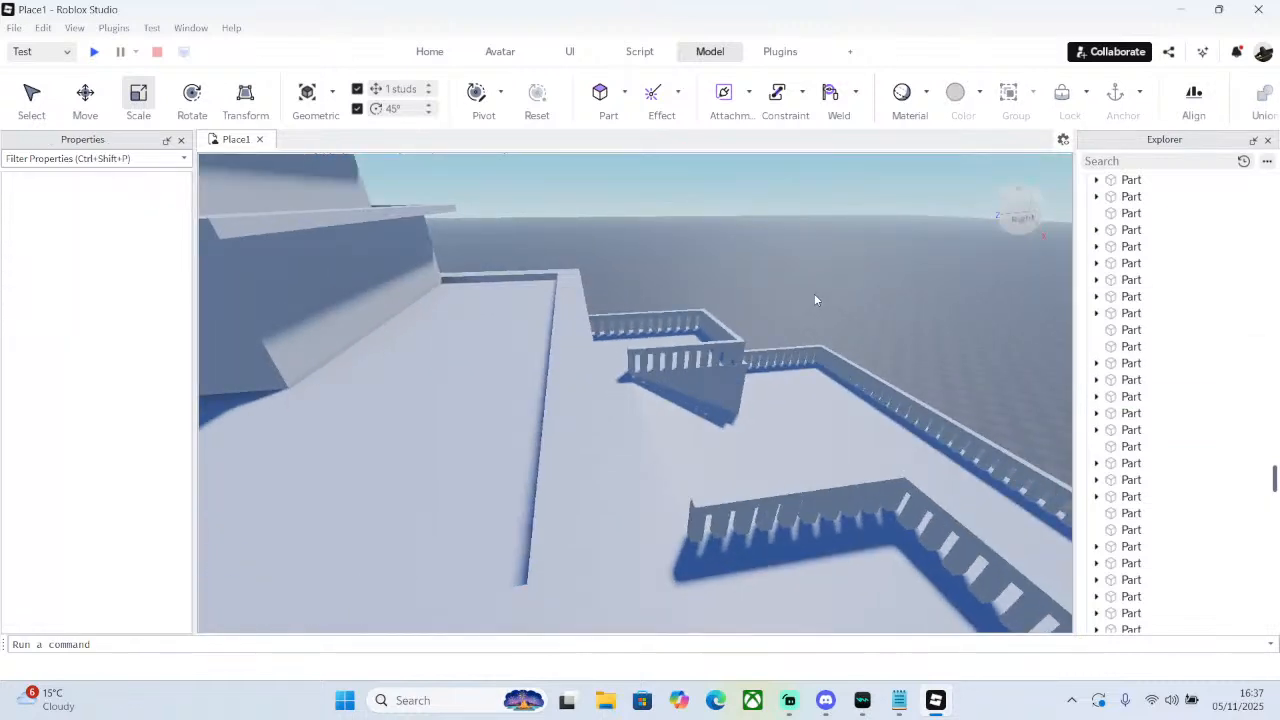
# - Examine the whole building from the front, the side and underneath for remaining gaps
pyautogui.scroll(-10, 815, 299)
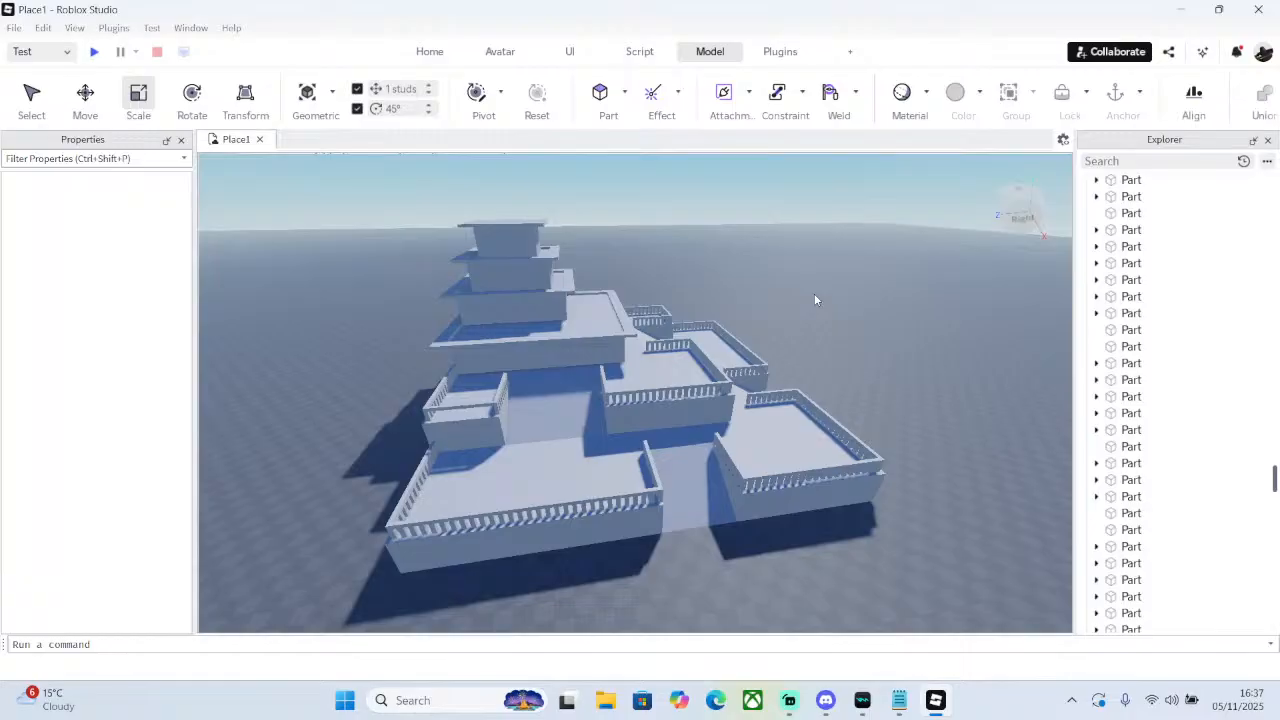
pyautogui.scroll(8, 816, 330)
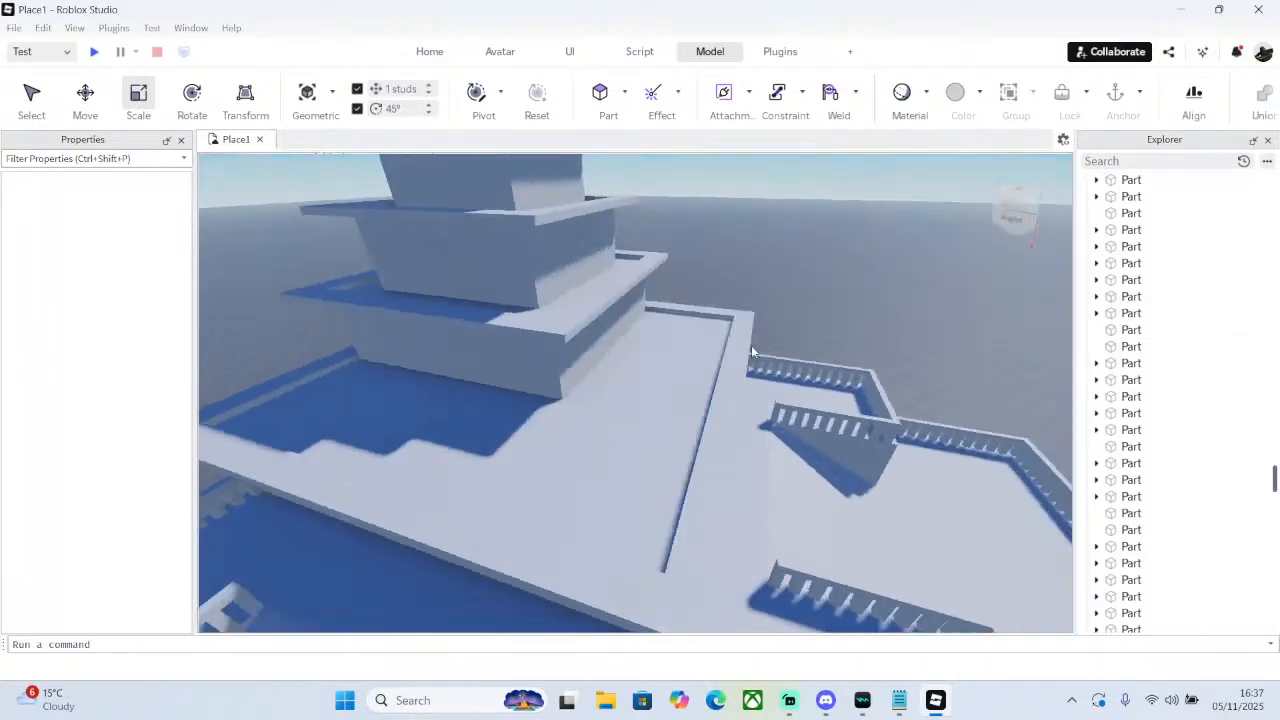
pyautogui.scroll(-5, 750, 345)
pyautogui.moveTo(749, 345); pyautogui.dragTo(749, 345, button='right')
pyautogui.scroll(6, 749, 345)
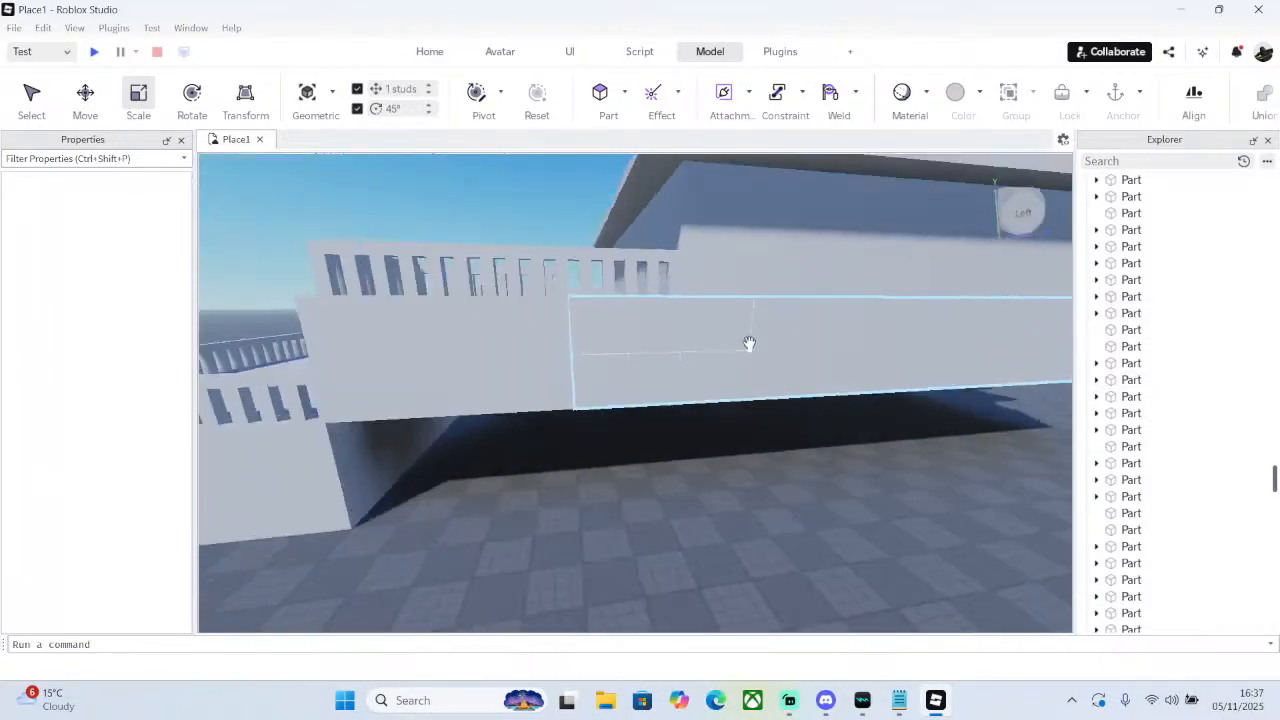
pyautogui.scroll(3, 699, 357)
pyautogui.scroll(-6, 796, 365)
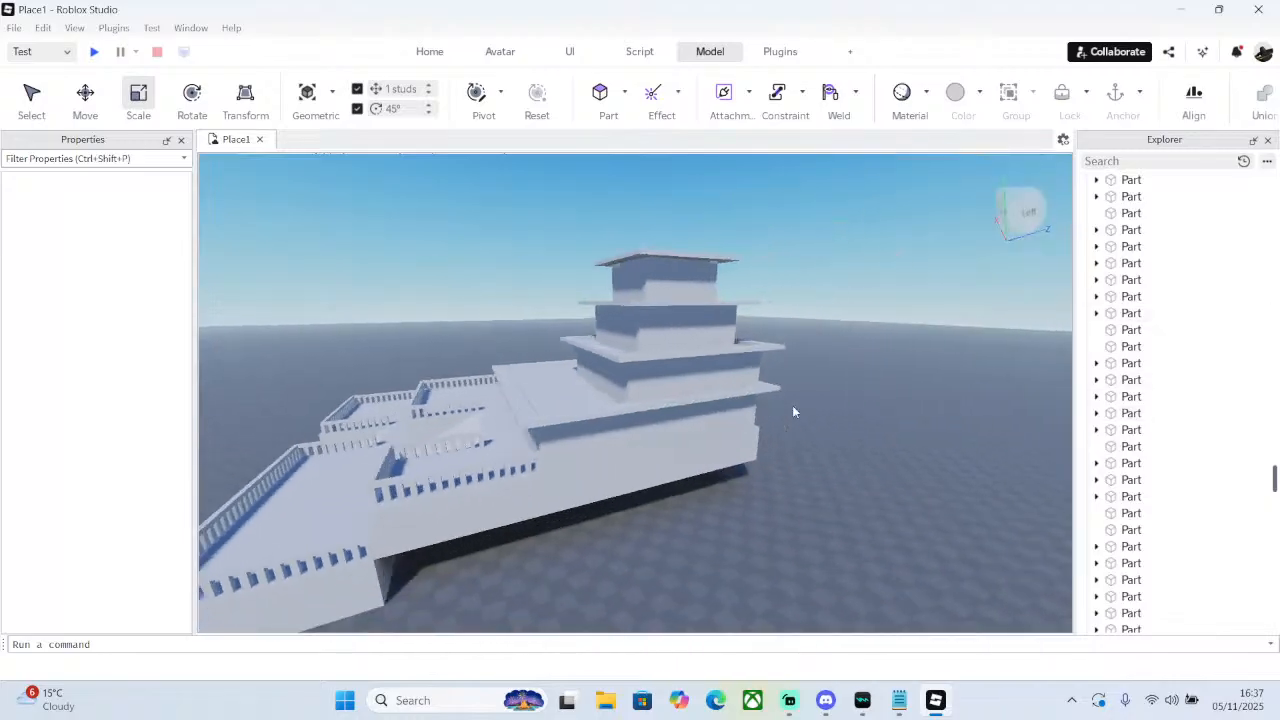
pyautogui.scroll(2, 792, 405)
pyautogui.moveTo(792, 405); pyautogui.dragTo(792, 410, button='right')
pyautogui.scroll(-5, 792, 405)
pyautogui.scroll(5, 792, 406)
pyautogui.scroll(-10, 792, 405)
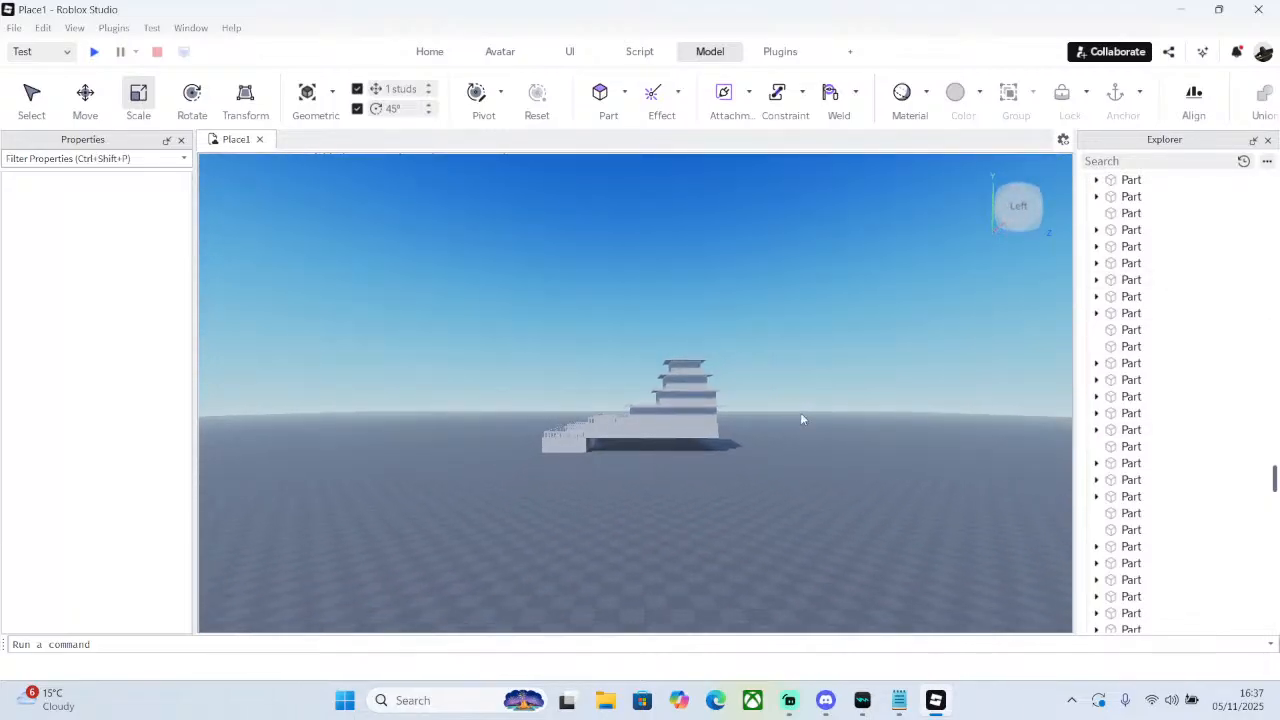
pyautogui.scroll(3, 820, 395)
pyautogui.scroll(10, 751, 363)
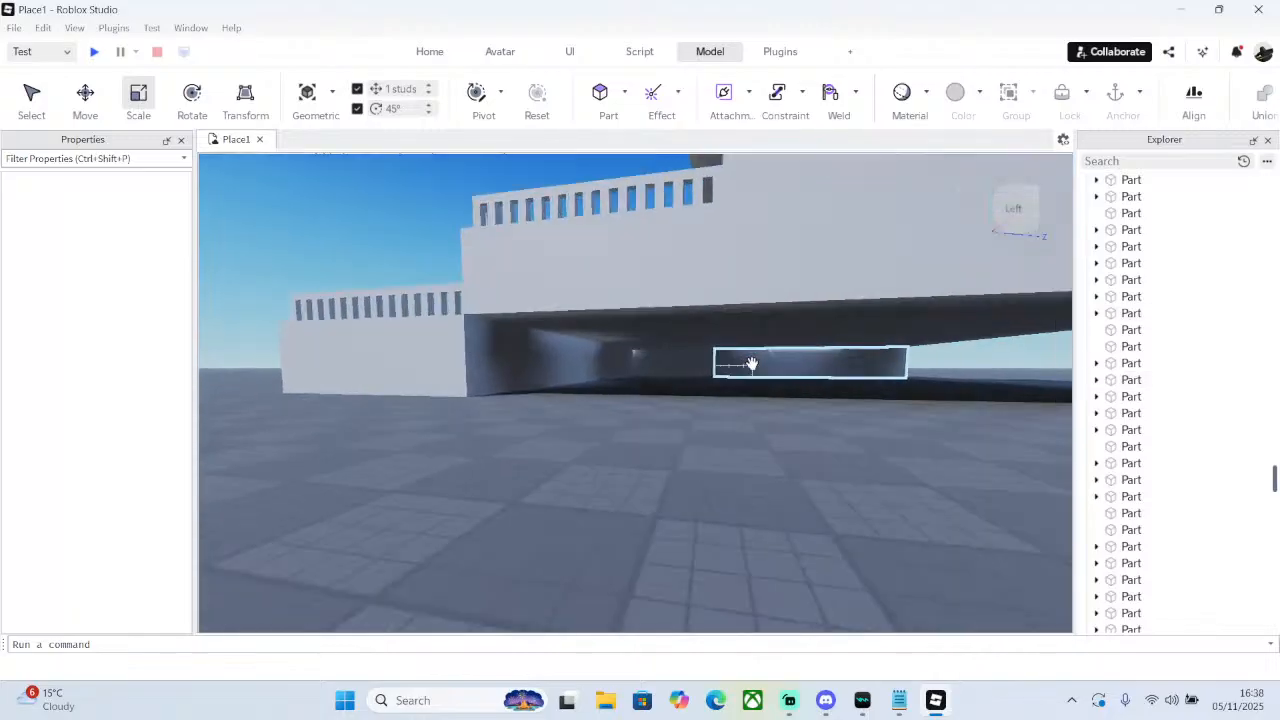
pyautogui.scroll(-5, 753, 370)
pyautogui.scroll(5, 753, 370)
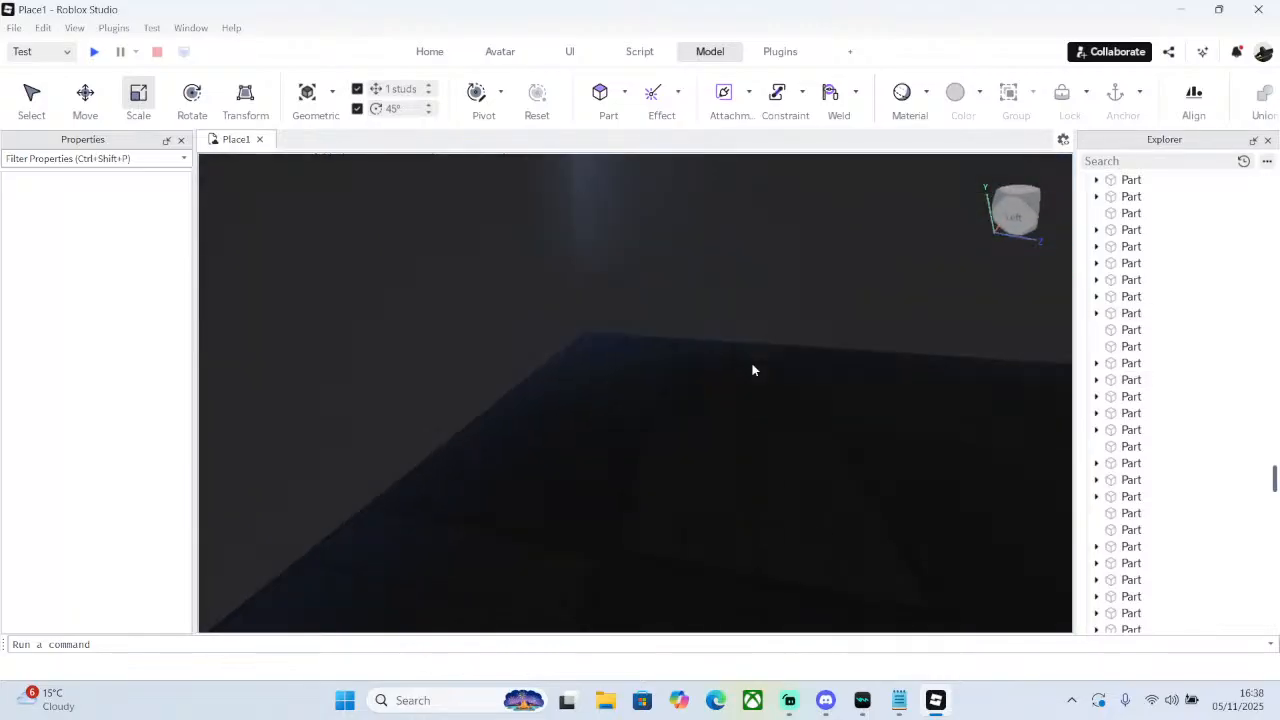
# - Insert a new block part in the corner beneath the raised terrace and raise its height to 10 studs
pyautogui.click(612, 98)
pyautogui.moveTo(650, 372); pyautogui.dragTo(596, 357)
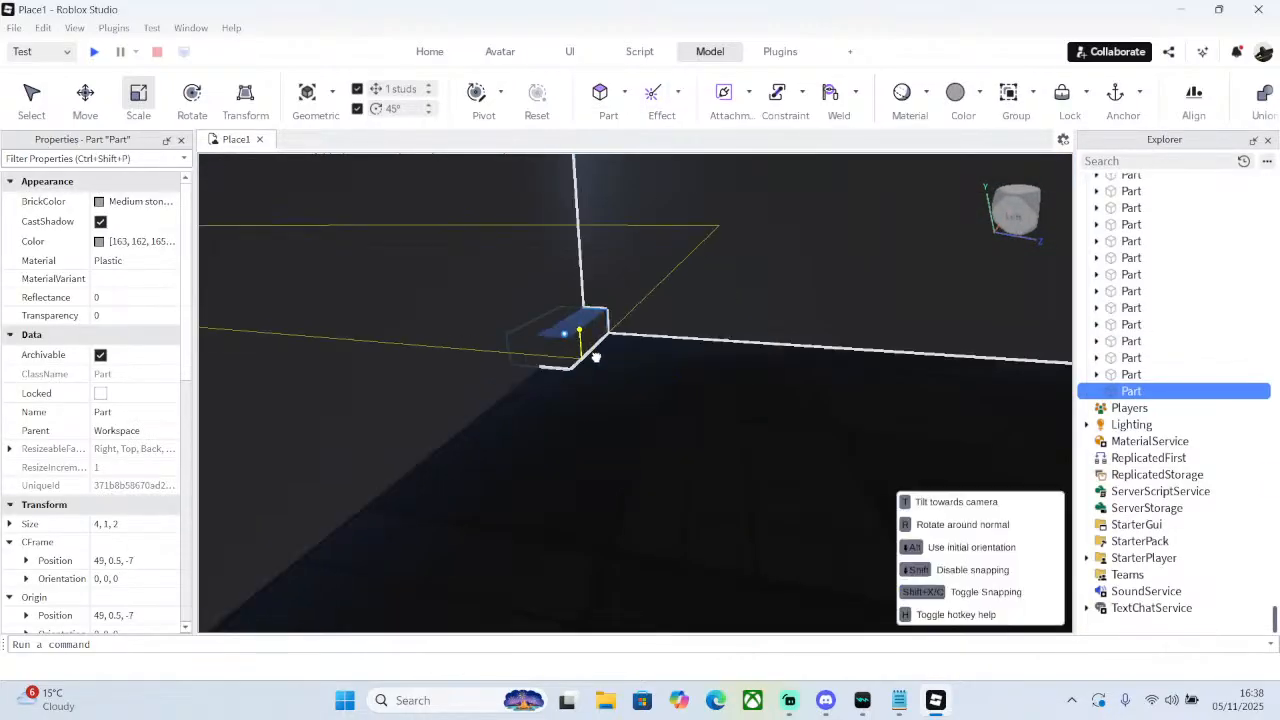
pyautogui.moveTo(604, 366); pyautogui.dragTo(617, 357, button='right')
pyautogui.moveTo(654, 437); pyautogui.dragTo(668, 284)
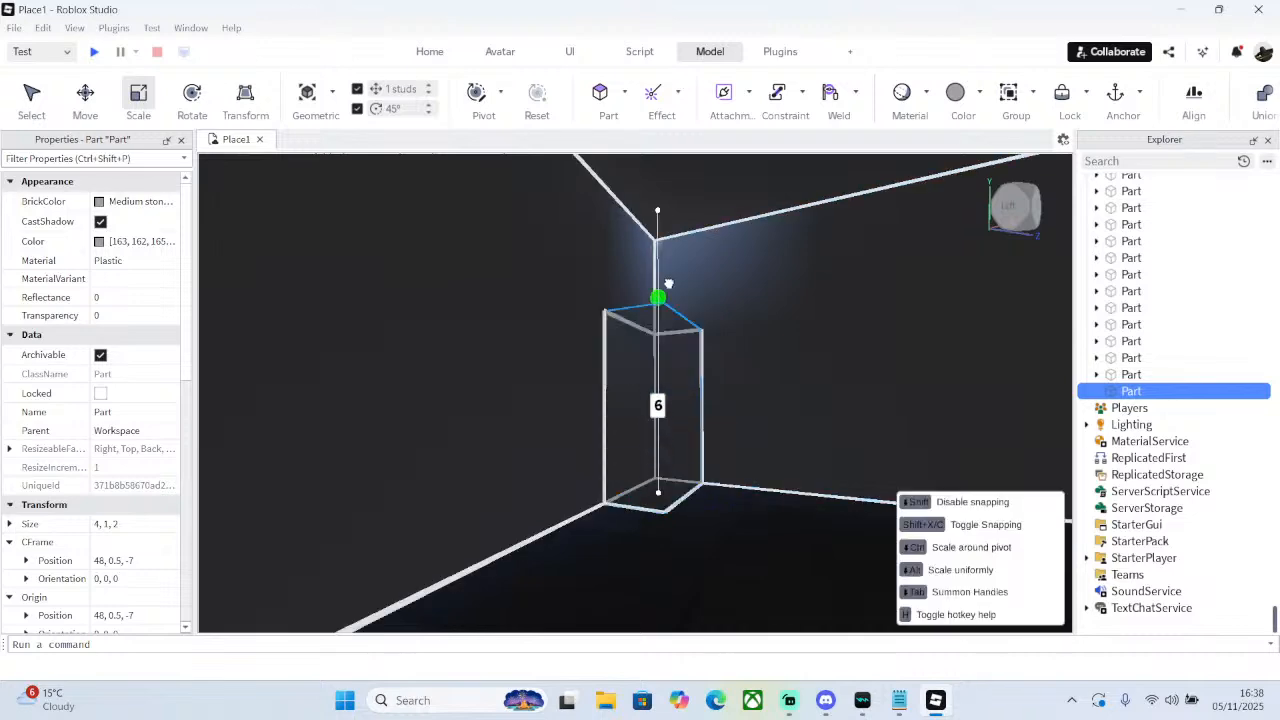
pyautogui.moveTo(684, 184); pyautogui.dragTo(901, 297, button='right')
# - Stretch the new block across the space beneath the terrace to a length of 87 studs
pyautogui.moveTo(901, 297); pyautogui.dragTo(887, 280)
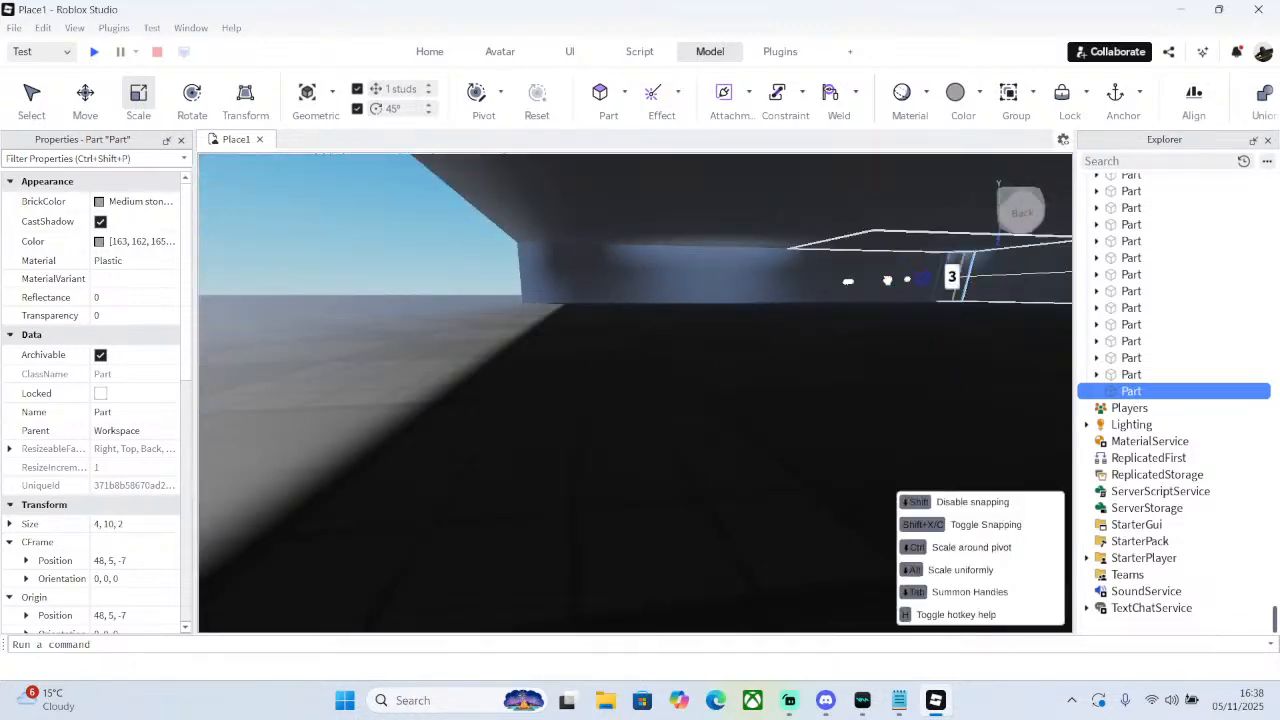
pyautogui.moveTo(717, 306); pyautogui.dragTo(848, 328)
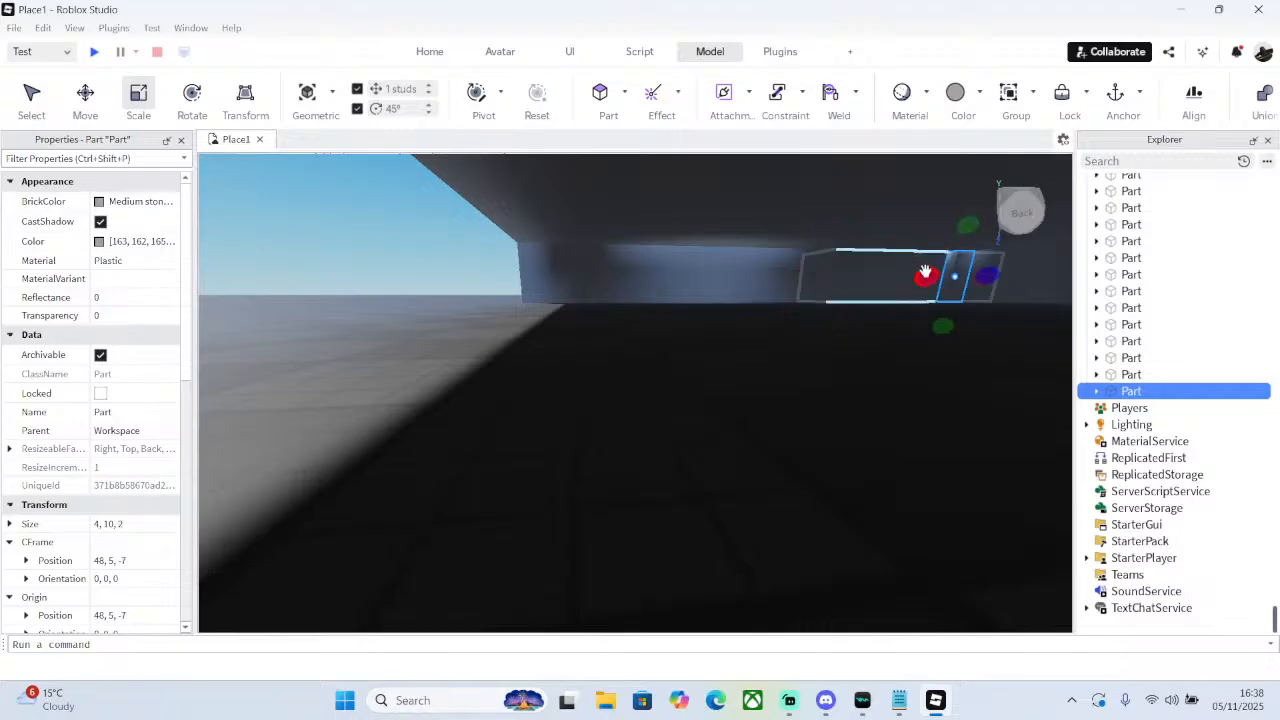
pyautogui.moveTo(925, 272); pyautogui.dragTo(925, 272)
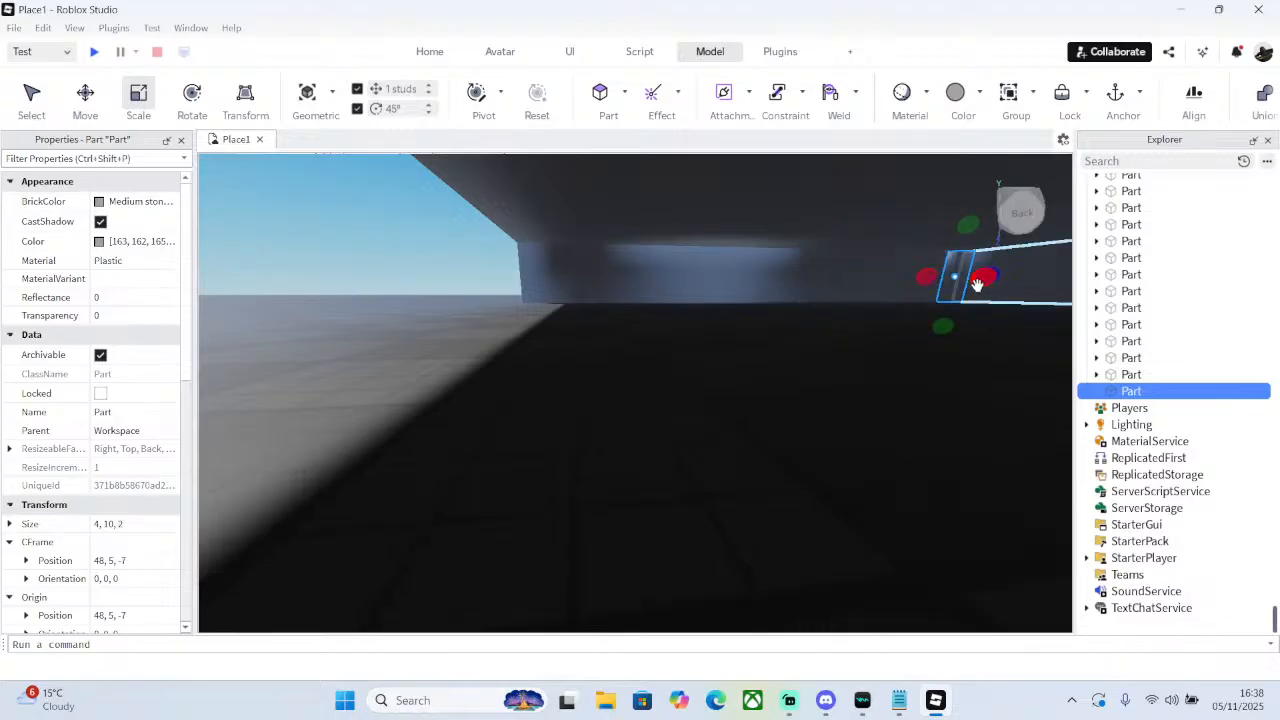
pyautogui.moveTo(977, 285); pyautogui.dragTo(728, 290, button='right')
pyautogui.moveTo(753, 298); pyautogui.dragTo(343, 340)
pyautogui.moveTo(343, 340); pyautogui.dragTo(408, 316, button='right')
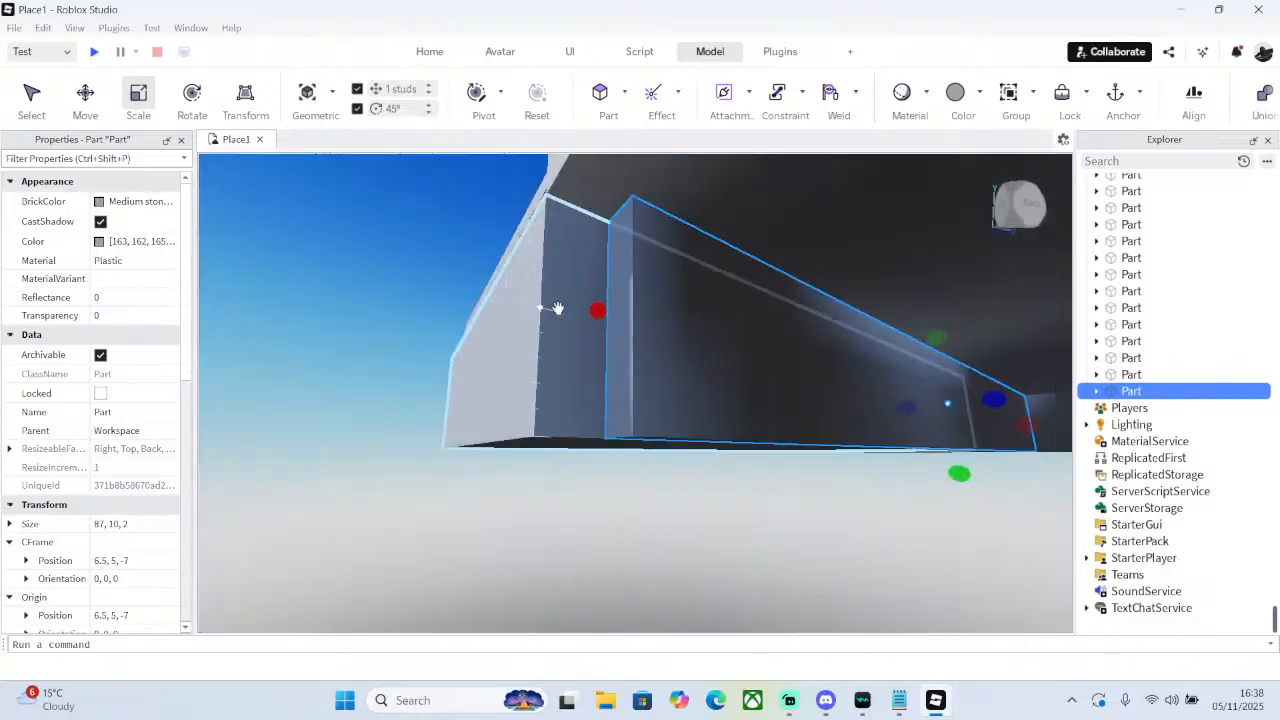
# - Extend the block out to the building's side and back beneath the upper levels to close the open underside
pyautogui.moveTo(597, 310); pyautogui.dragTo(550, 299)
pyautogui.moveTo(550, 299); pyautogui.dragTo(553, 300, button='right')
pyautogui.moveTo(427, 296); pyautogui.dragTo(783, 307)
pyautogui.click(878, 306)
pyautogui.moveTo(878, 306); pyautogui.dragTo(811, 329, button='right')
pyautogui.scroll(3, 774, 346)
pyautogui.click(717, 334)
pyautogui.scroll(-5, 708, 331)
pyautogui.click(922, 354)
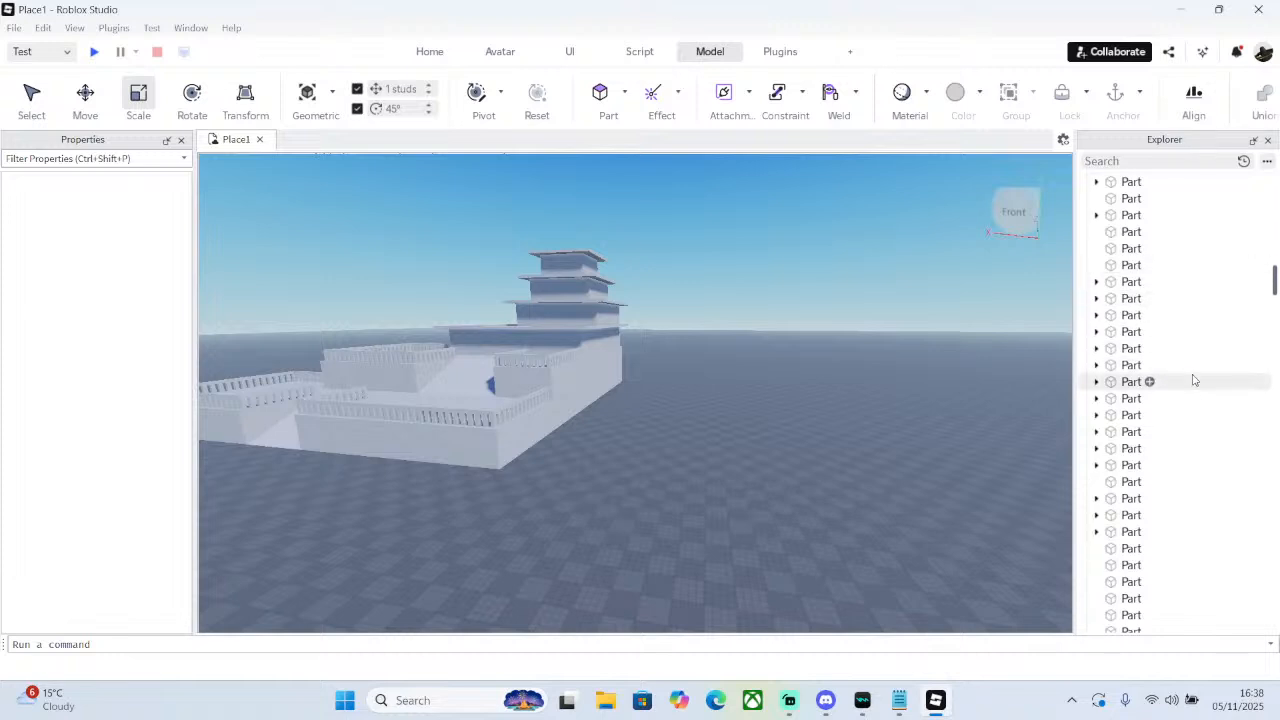
pyautogui.moveTo(1275, 297); pyautogui.dragTo(1275, 378)
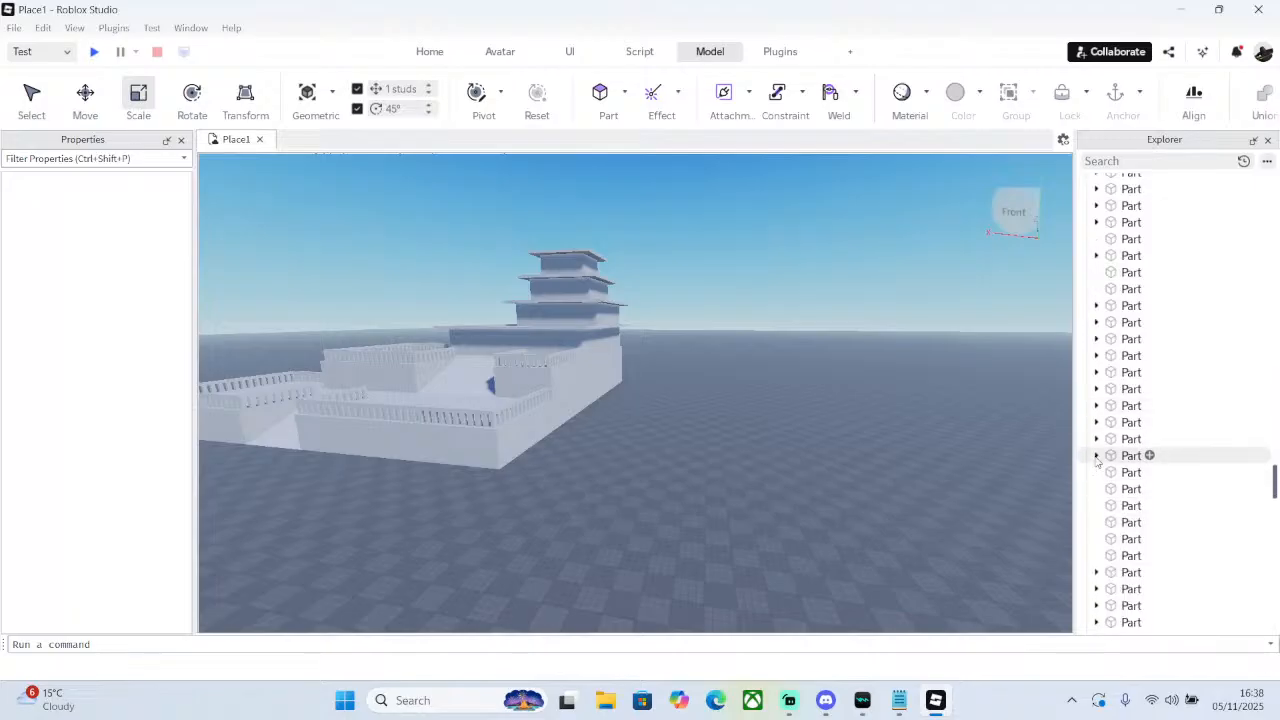
pyautogui.click(1097, 456)
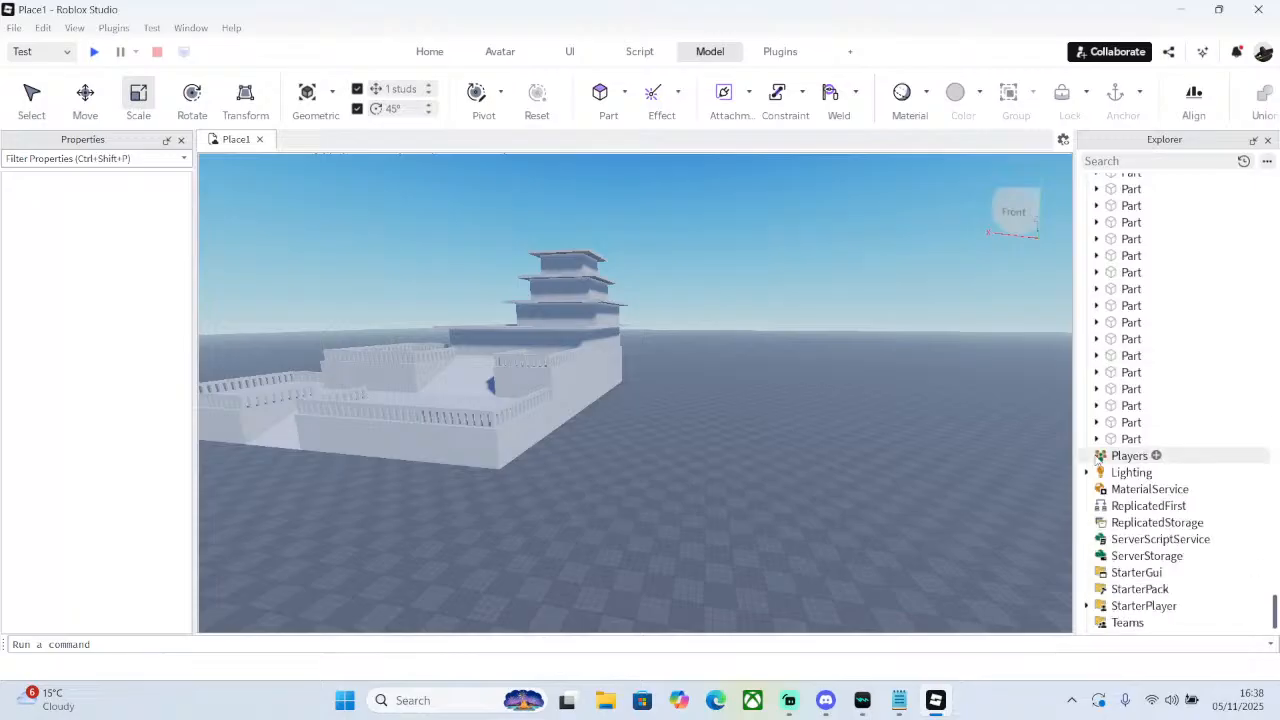
pyautogui.click(1097, 456)
pyautogui.moveTo(1276, 560); pyautogui.dragTo(1275, 180)
# - Select all of the building's parts together and clear the selection again
pyautogui.moveTo(1060, 222); pyautogui.dragTo(908, 268, button='right')
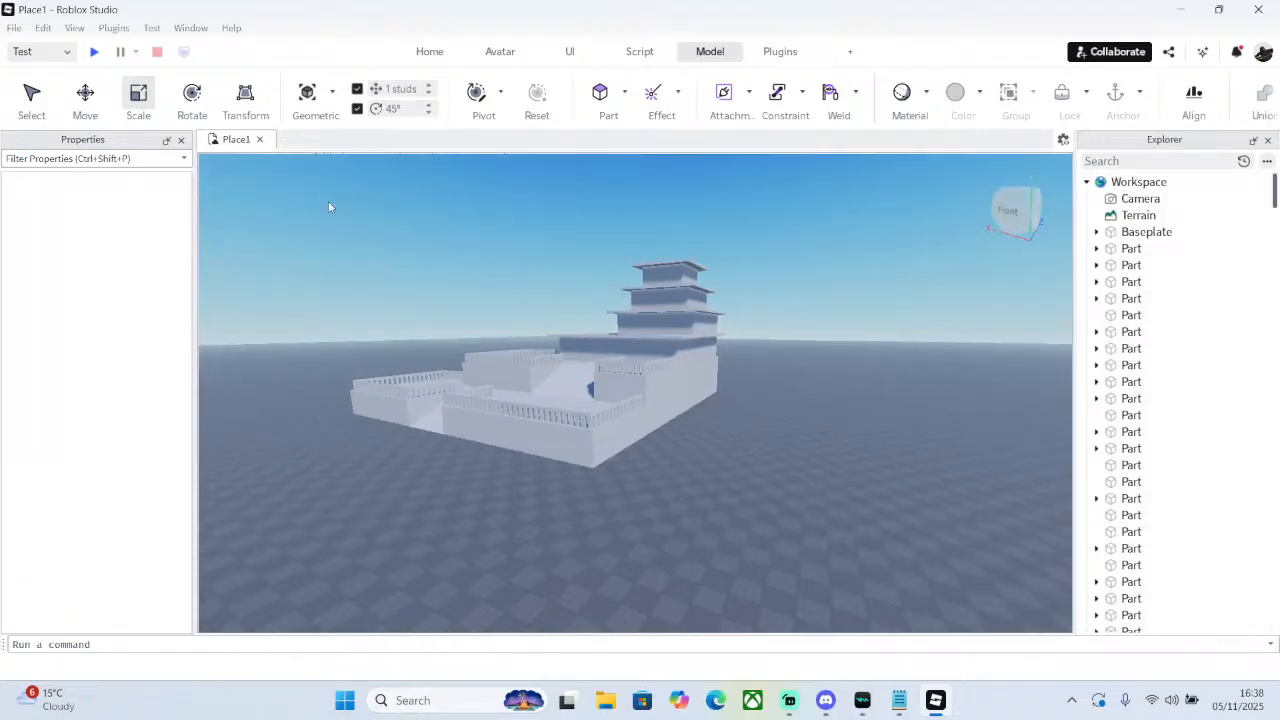
pyautogui.moveTo(328, 206); pyautogui.dragTo(837, 540)
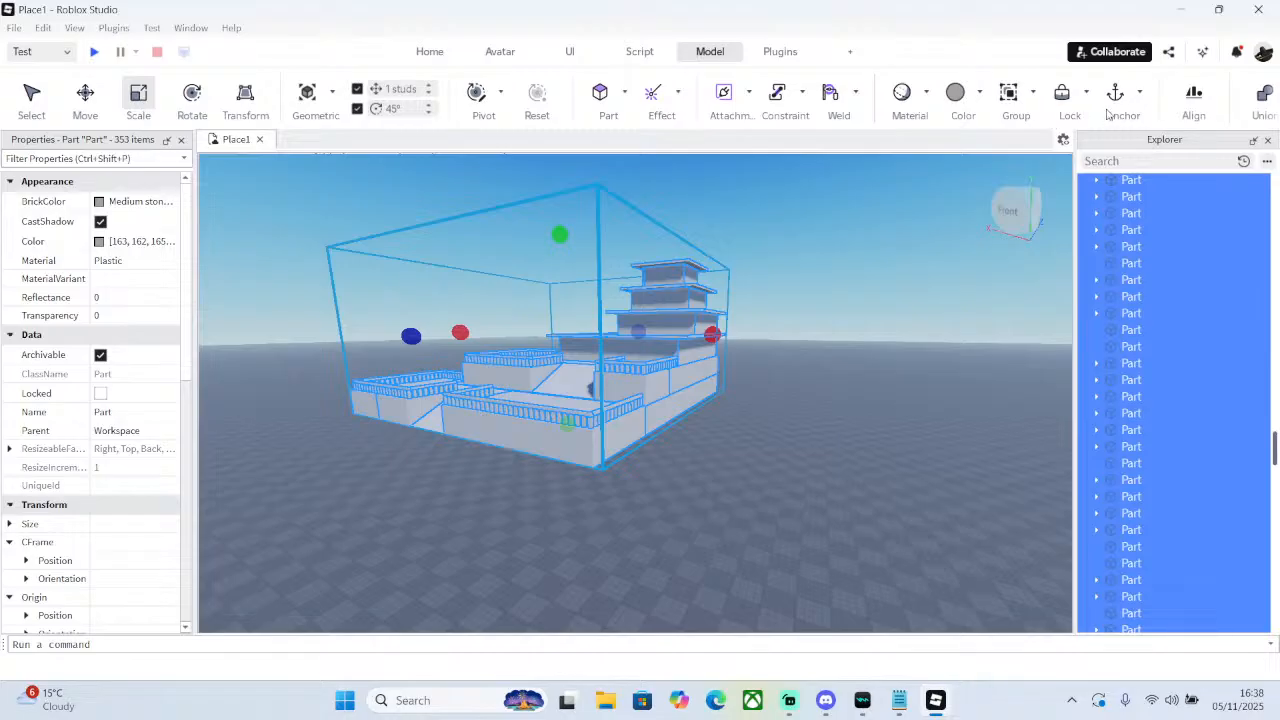
pyautogui.click(925, 273)
pyautogui.scroll(6, 826, 262)
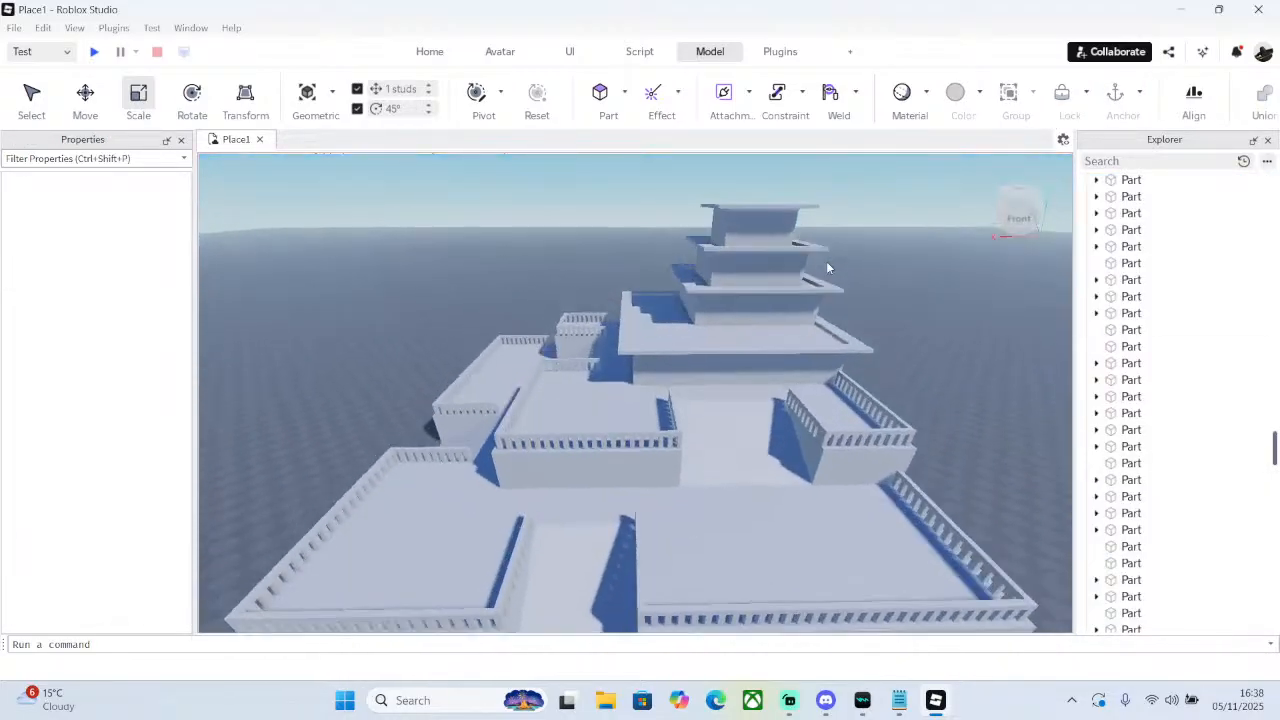
pyautogui.moveTo(826, 264); pyautogui.dragTo(786, 314, button='right')
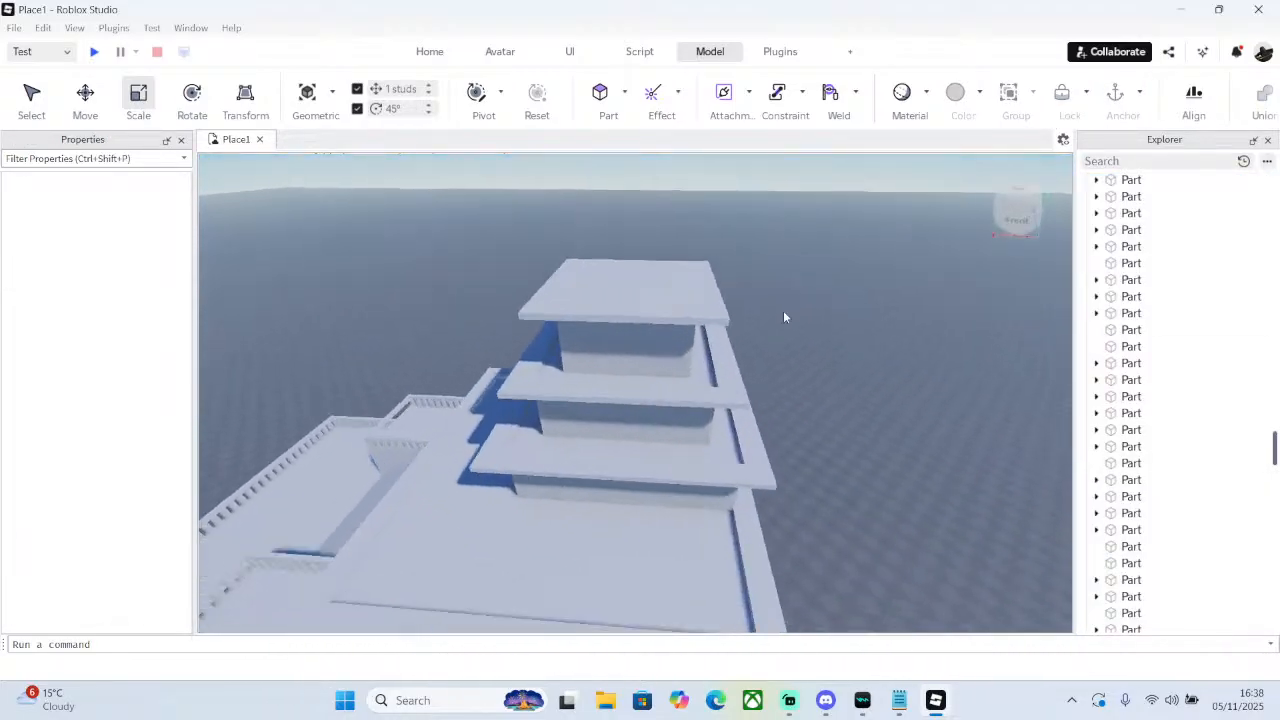
# - Give the tower's topmost roof slab the Clay Roof Tiles material and colour it Bright red
pyautogui.scroll(3, 686, 294)
pyautogui.click(680, 298)
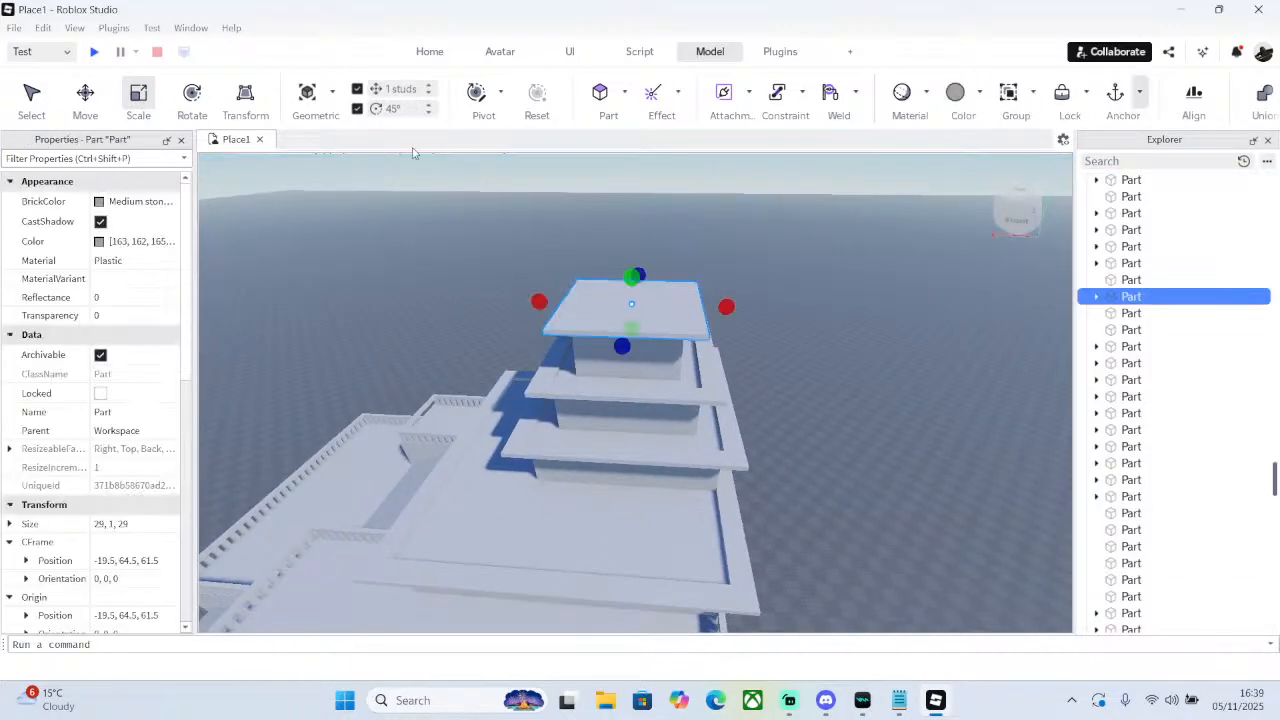
pyautogui.click(926, 98)
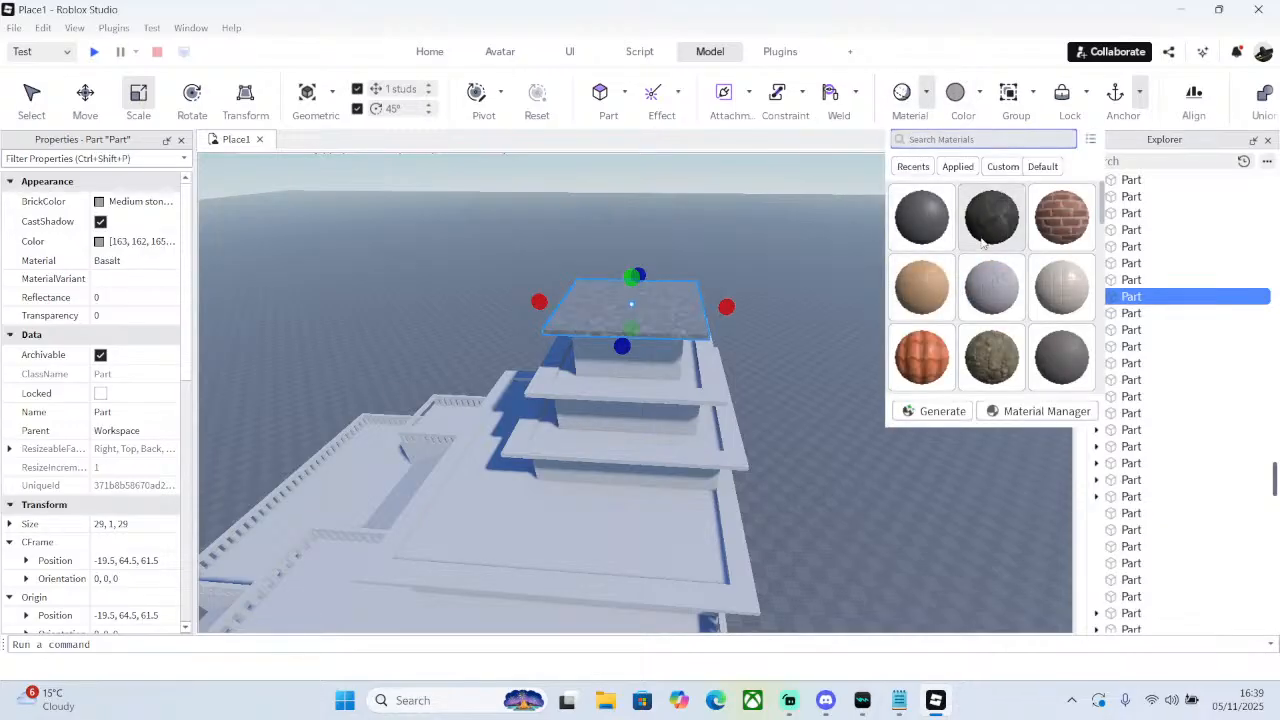
pyautogui.click(935, 356)
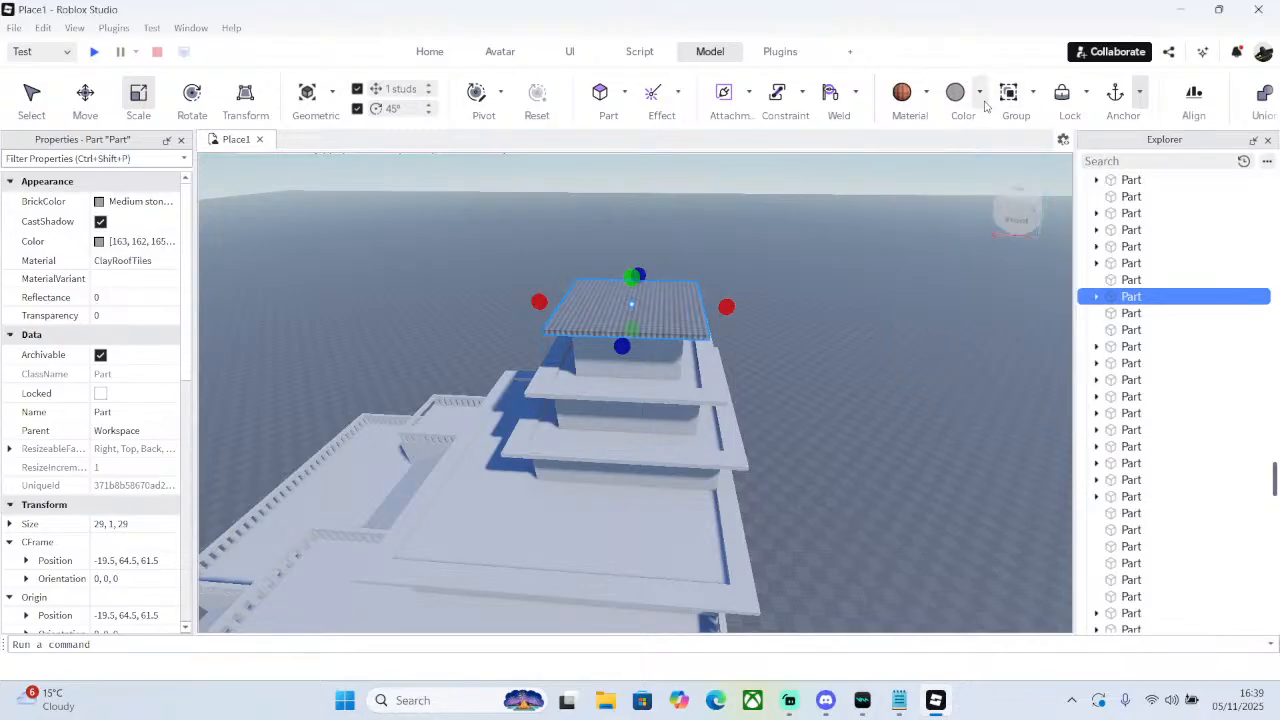
pyautogui.click(980, 93)
pyautogui.click(1207, 263)
pyautogui.click(824, 352)
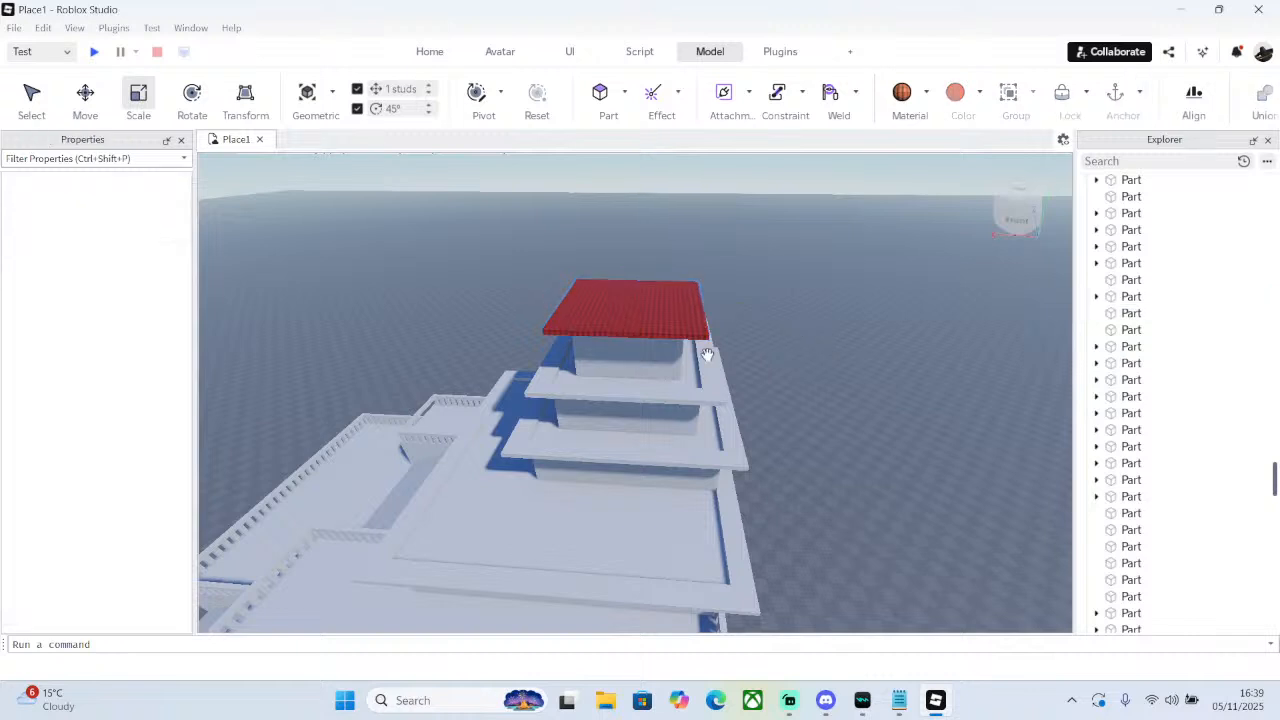
pyautogui.click(707, 361)
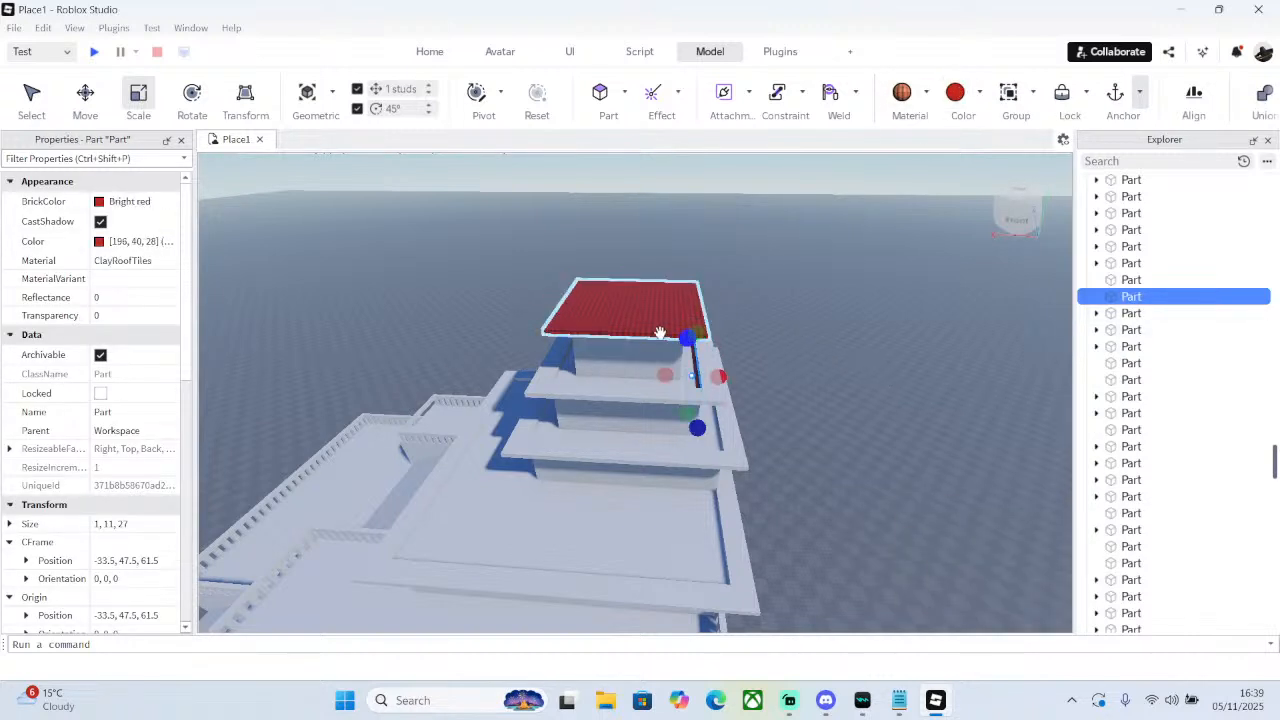
pyautogui.hotkey('ctrl', 'z')
pyautogui.hotkey('ctrl', 'z')
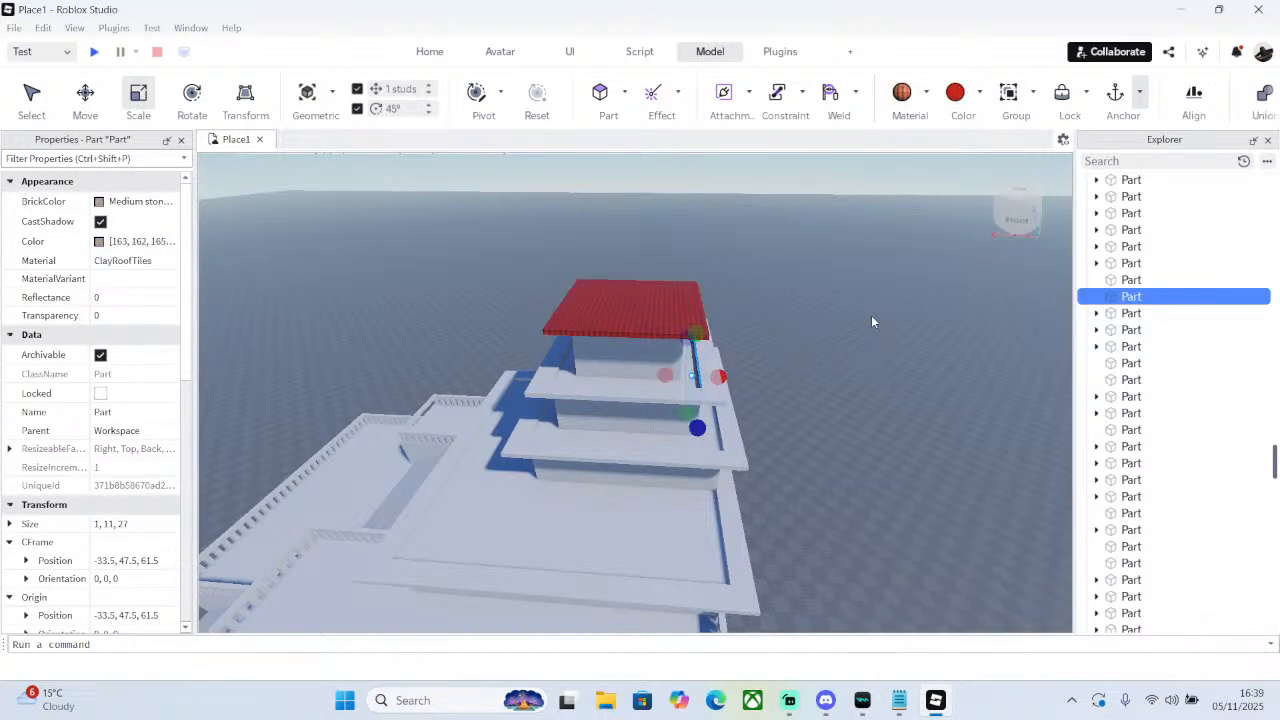
pyautogui.click(828, 361)
# - Apply Clay Roof Tiles and Bright red to the four ledge pieces directly below the topmost roof
pyautogui.press('d')
pyautogui.press('w')
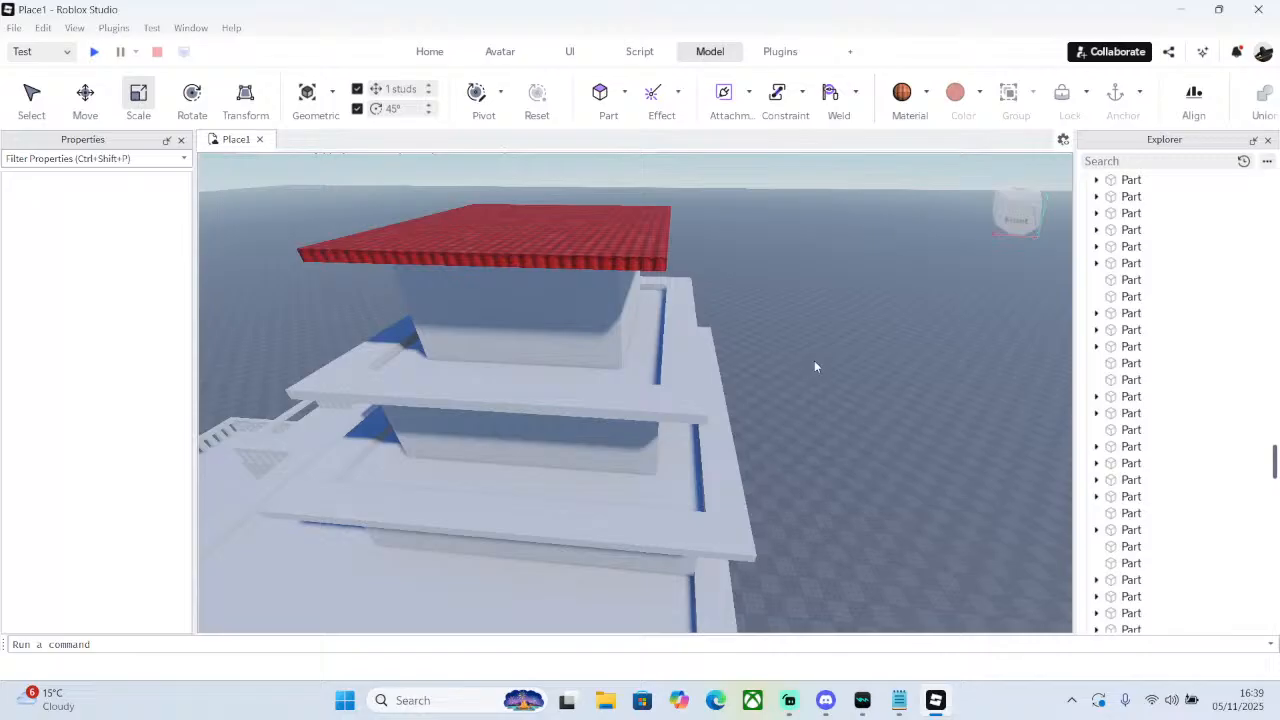
pyautogui.click(527, 387)
pyautogui.keyDown('ctrl'); pyautogui.click(374, 342); pyautogui.keyUp('ctrl')
pyautogui.keyDown('ctrl'); pyautogui.click(637, 284); pyautogui.keyUp('ctrl')
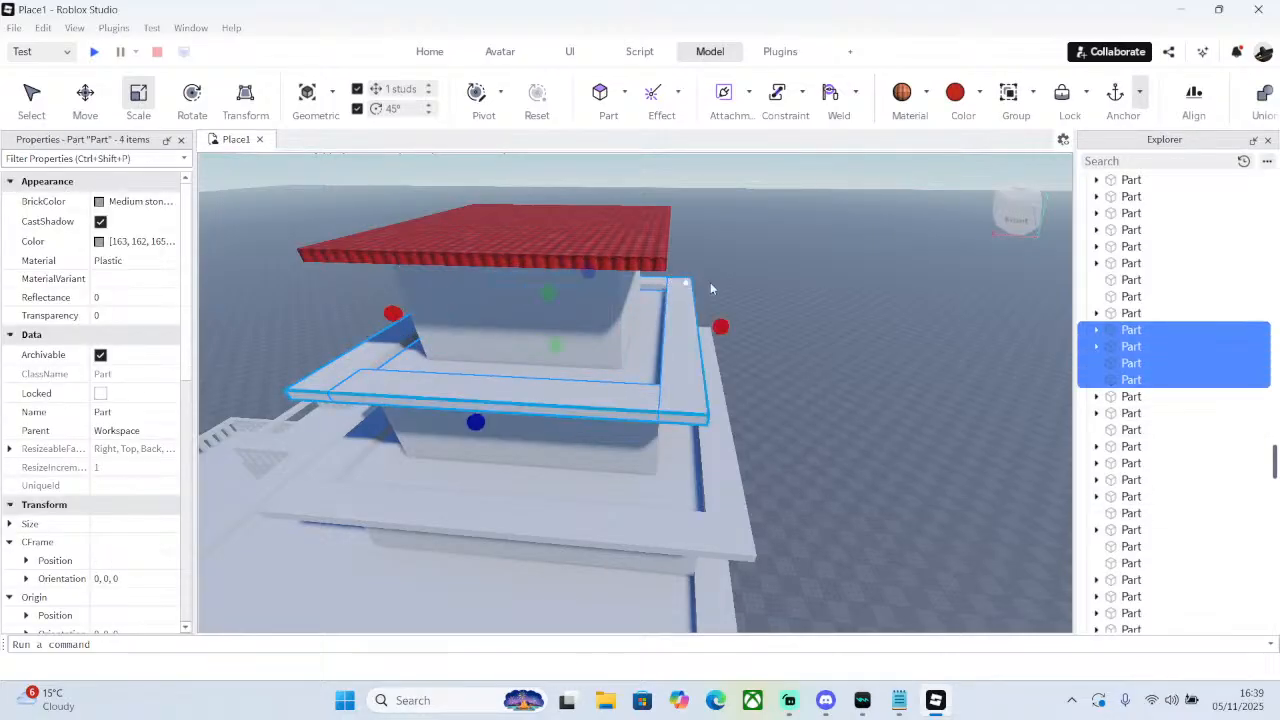
pyautogui.click(902, 91)
pyautogui.click(955, 91)
pyautogui.click(971, 287)
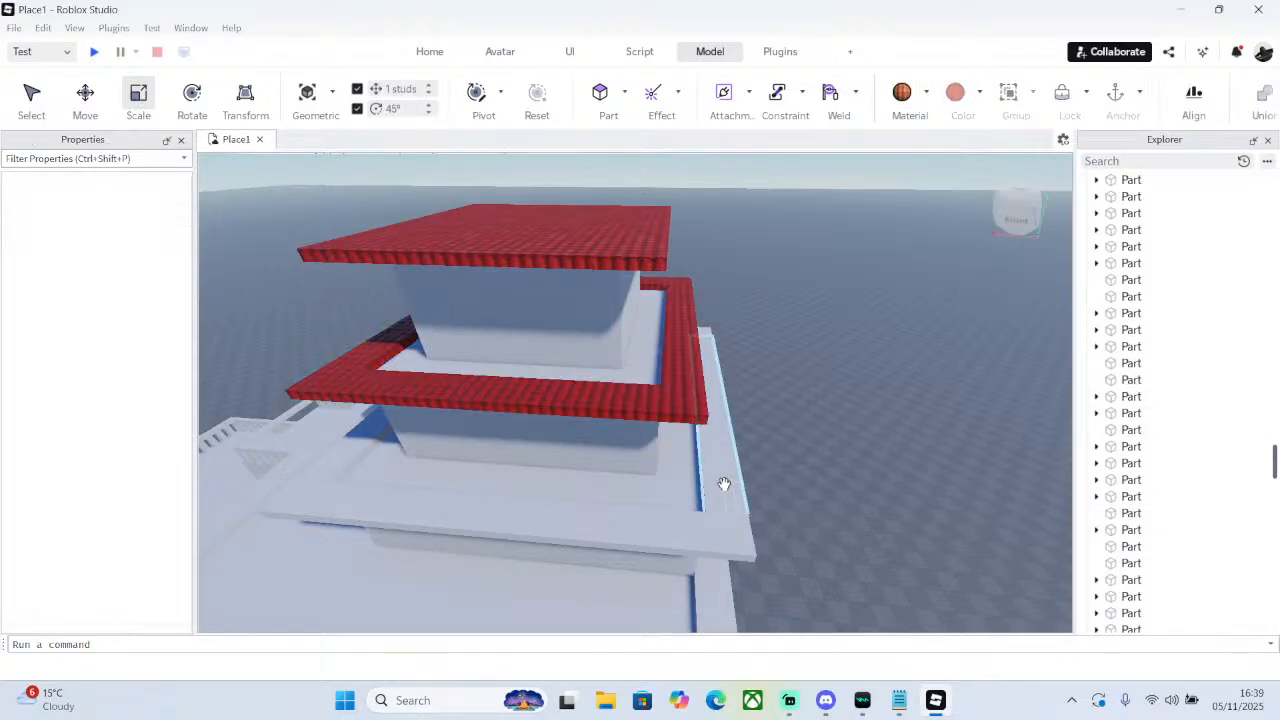
# - Apply Clay Roof Tiles and Bright red to the four pieces of the tower's next ledge down
pyautogui.click(722, 533)
pyautogui.keyDown('ctrl'); pyautogui.click(330, 462); pyautogui.keyUp('ctrl')
pyautogui.keyDown('ctrl'); pyautogui.click(367, 497); pyautogui.keyUp('ctrl')
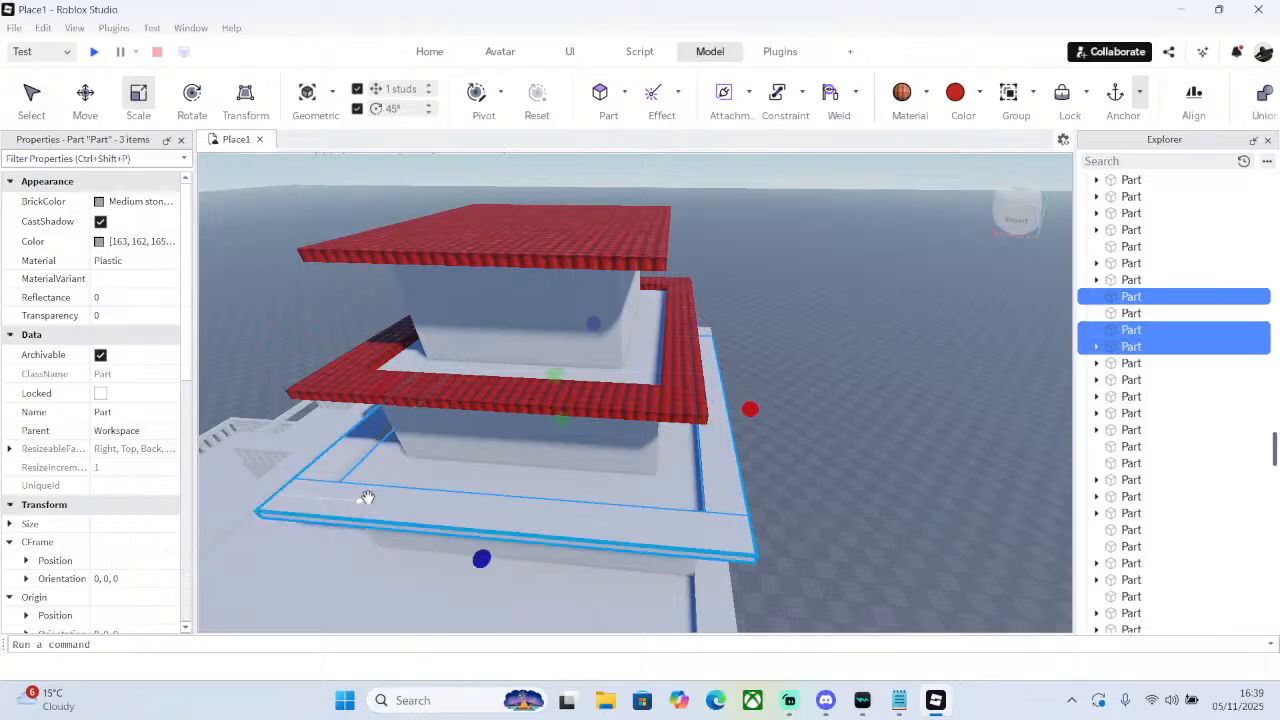
pyautogui.press('d')
pyautogui.moveTo(783, 273); pyautogui.dragTo(779, 271, button='right')
pyautogui.keyDown('ctrl'); pyautogui.click(642, 341); pyautogui.keyUp('ctrl')
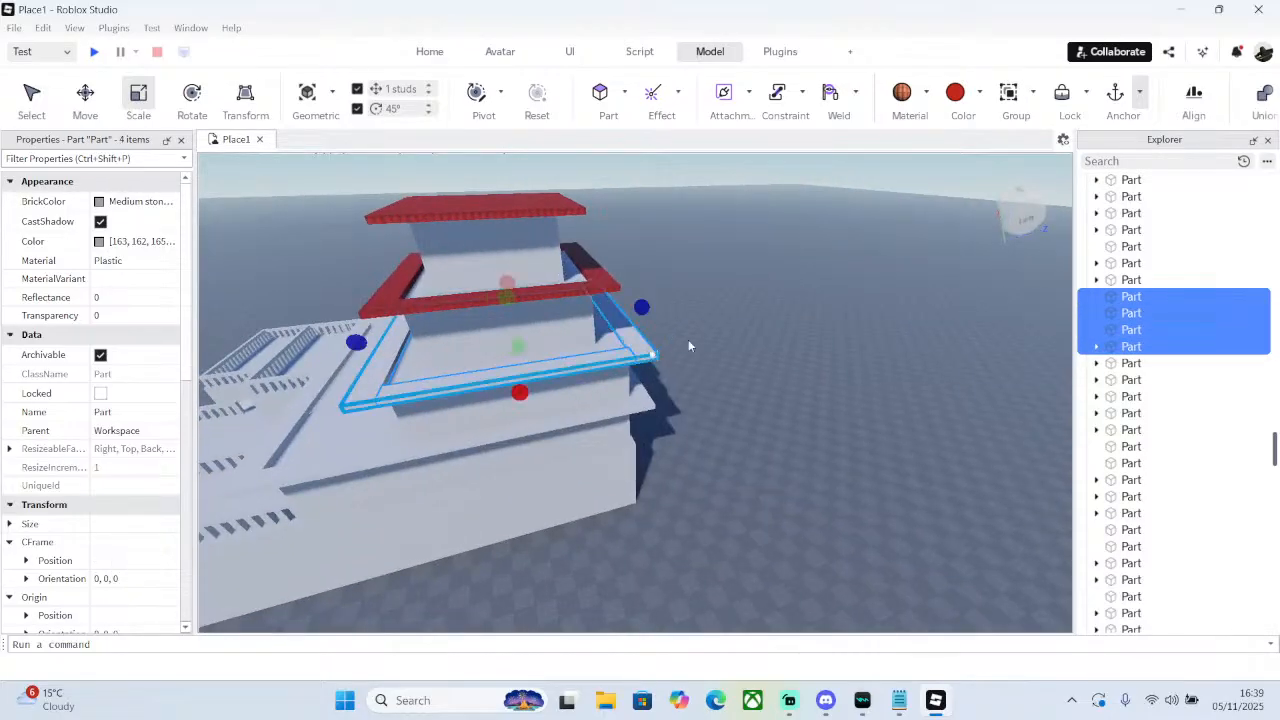
pyautogui.click(905, 92)
pyautogui.click(955, 91)
pyautogui.click(705, 390)
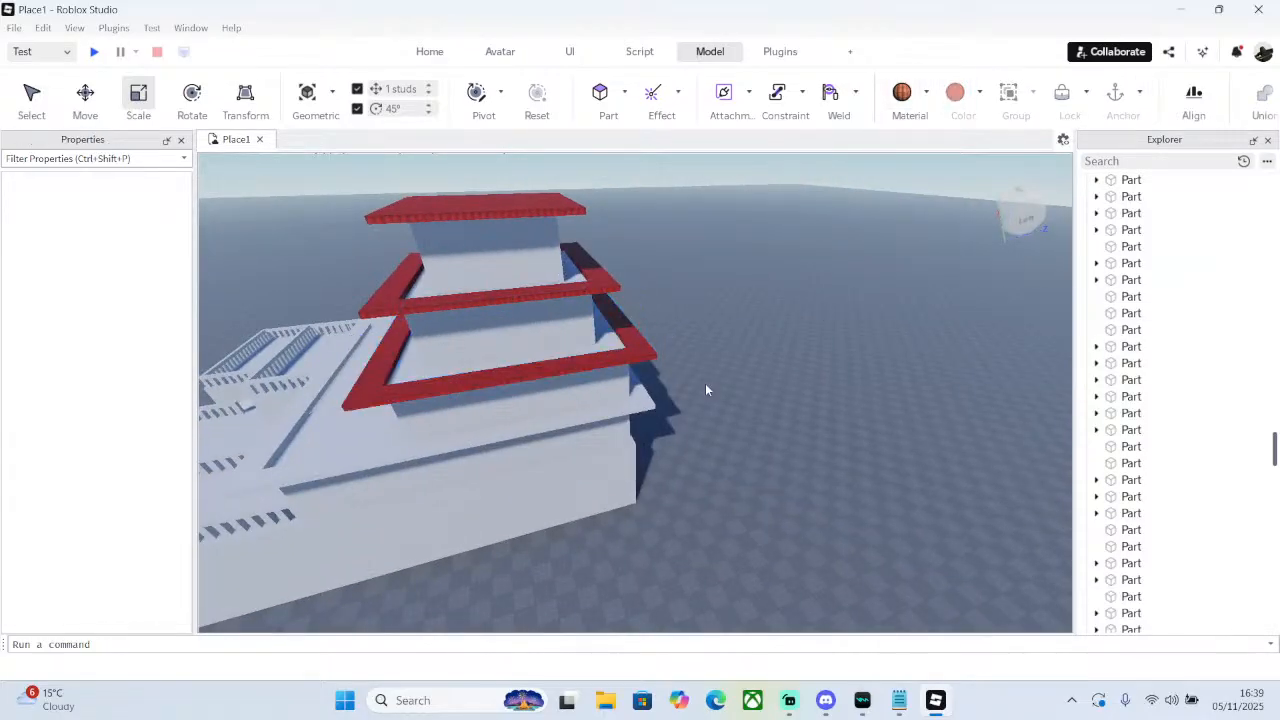
# - Apply Clay Roof Tiles and Bright red to all four pieces of the wide ledge at the tower's base
pyautogui.click(648, 397)
pyautogui.keyDown('ctrl'); pyautogui.click(612, 406); pyautogui.keyUp('ctrl')
pyautogui.click(903, 101)
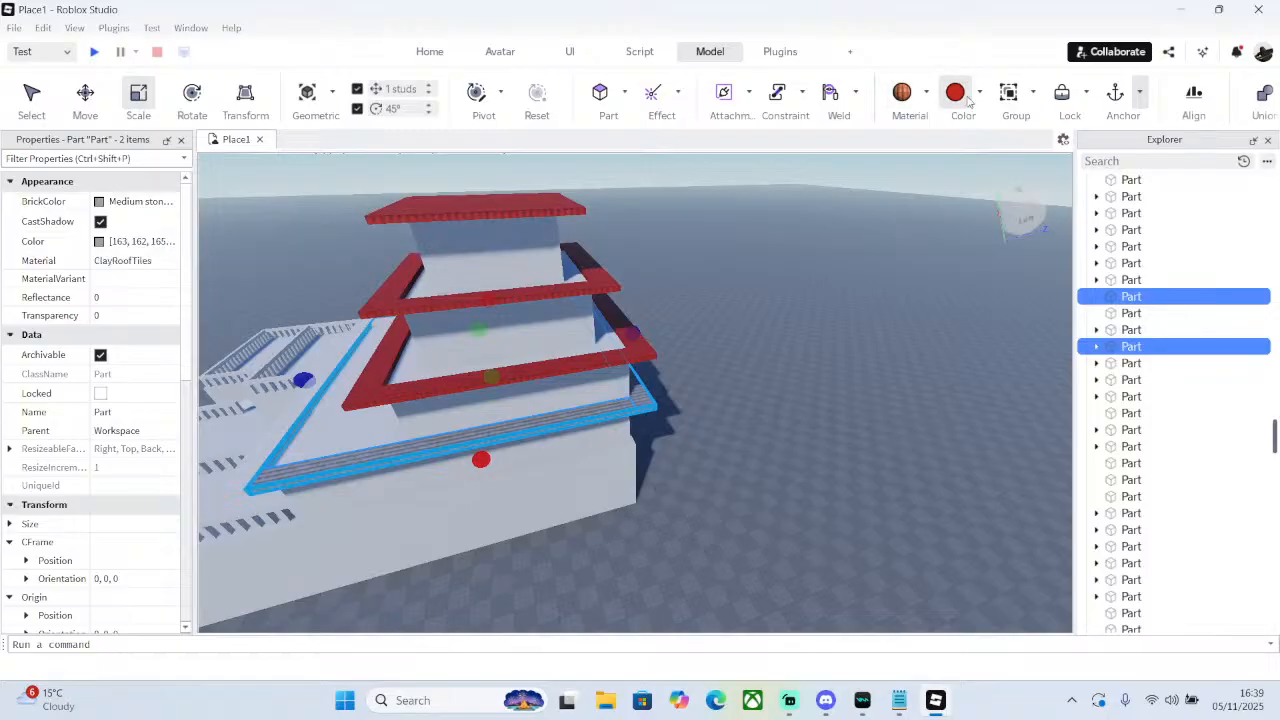
pyautogui.click(958, 94)
pyautogui.moveTo(768, 332); pyautogui.dragTo(763, 331, button='right')
pyautogui.click(698, 348)
pyautogui.click(698, 355)
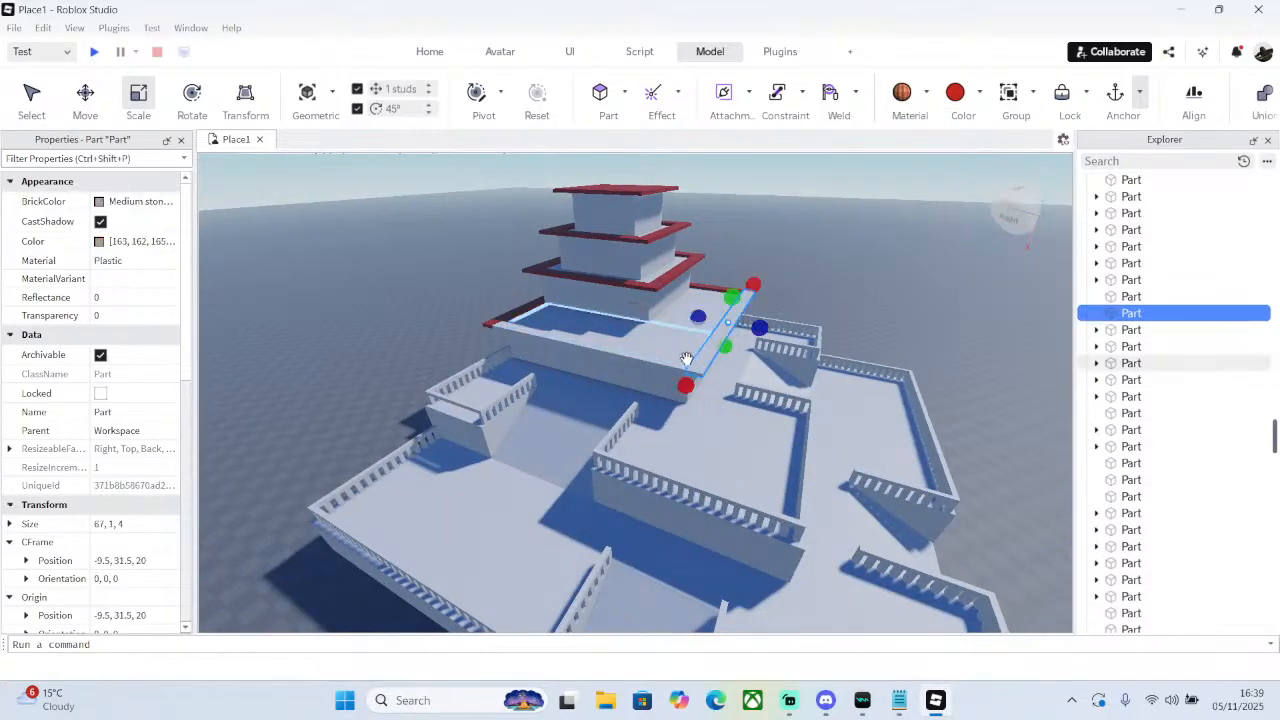
pyautogui.keyDown('ctrl'); pyautogui.click(686, 358); pyautogui.keyUp('ctrl')
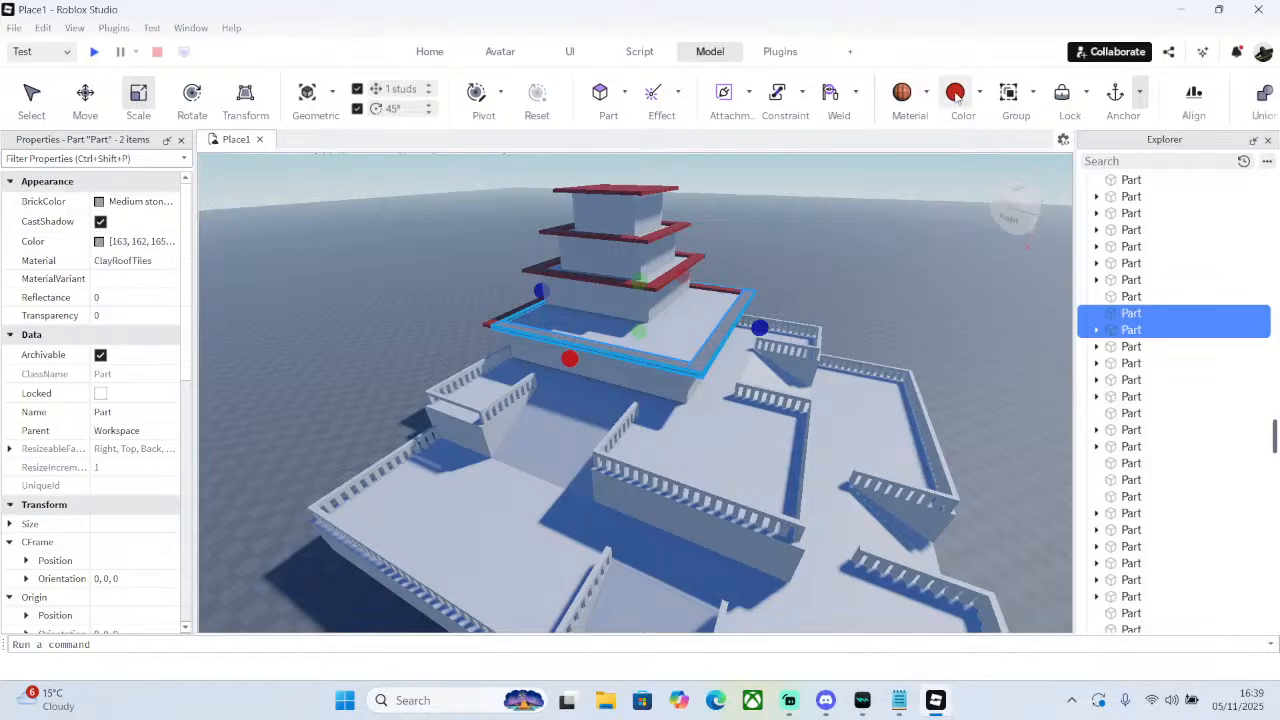
pyautogui.click(703, 292)
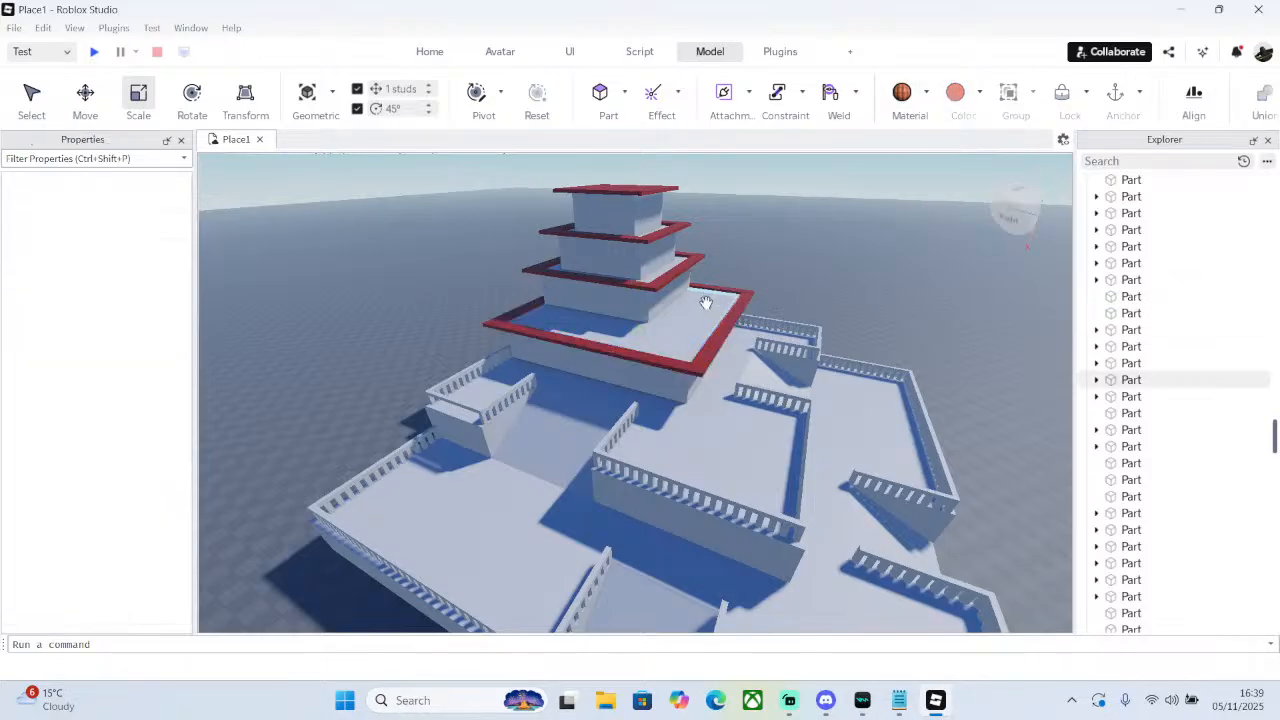
# - Colour the roof floor inside the tower's lowest red ledge Daisy orange and give it Clay Roof Tiles
pyautogui.keyDown('ctrl'); pyautogui.click(637, 339); pyautogui.keyUp('ctrl')
pyautogui.click(980, 92)
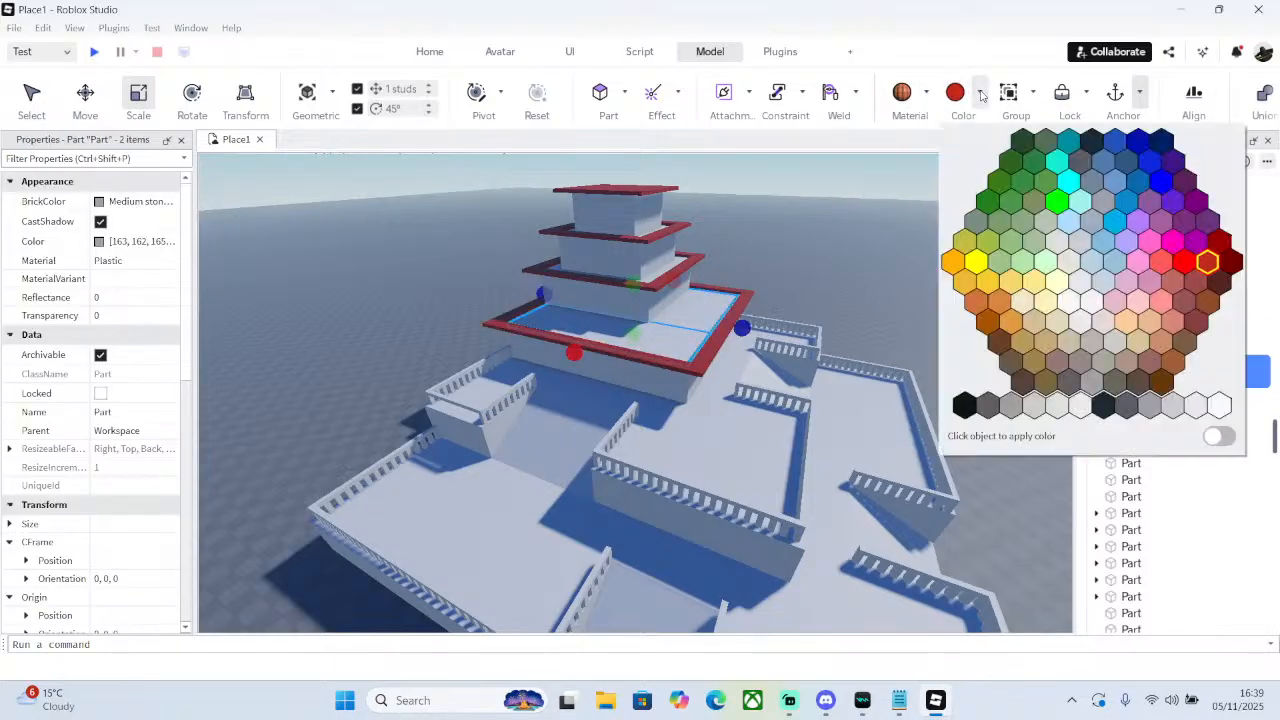
pyautogui.click(1023, 301)
pyautogui.click(918, 93)
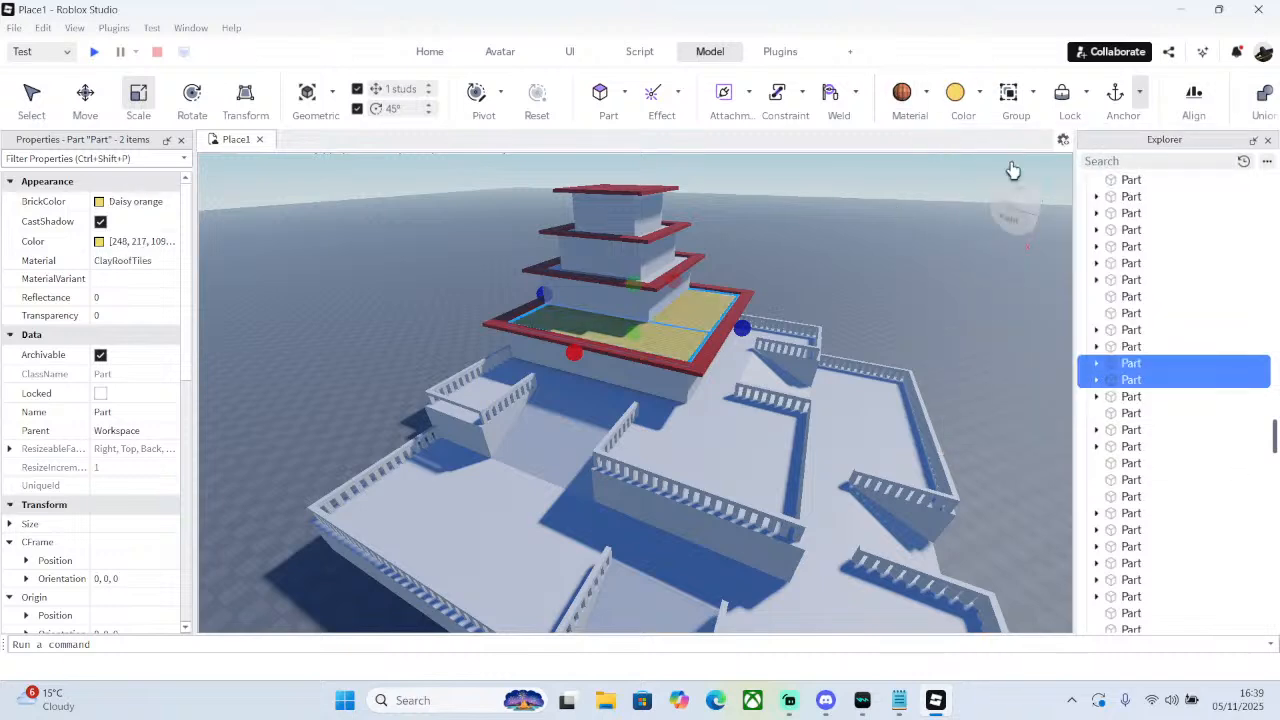
# - Apply Clay Roof Tiles and Daisy orange to the four floor strips inside the tower's middle red ledge
pyautogui.press('f')
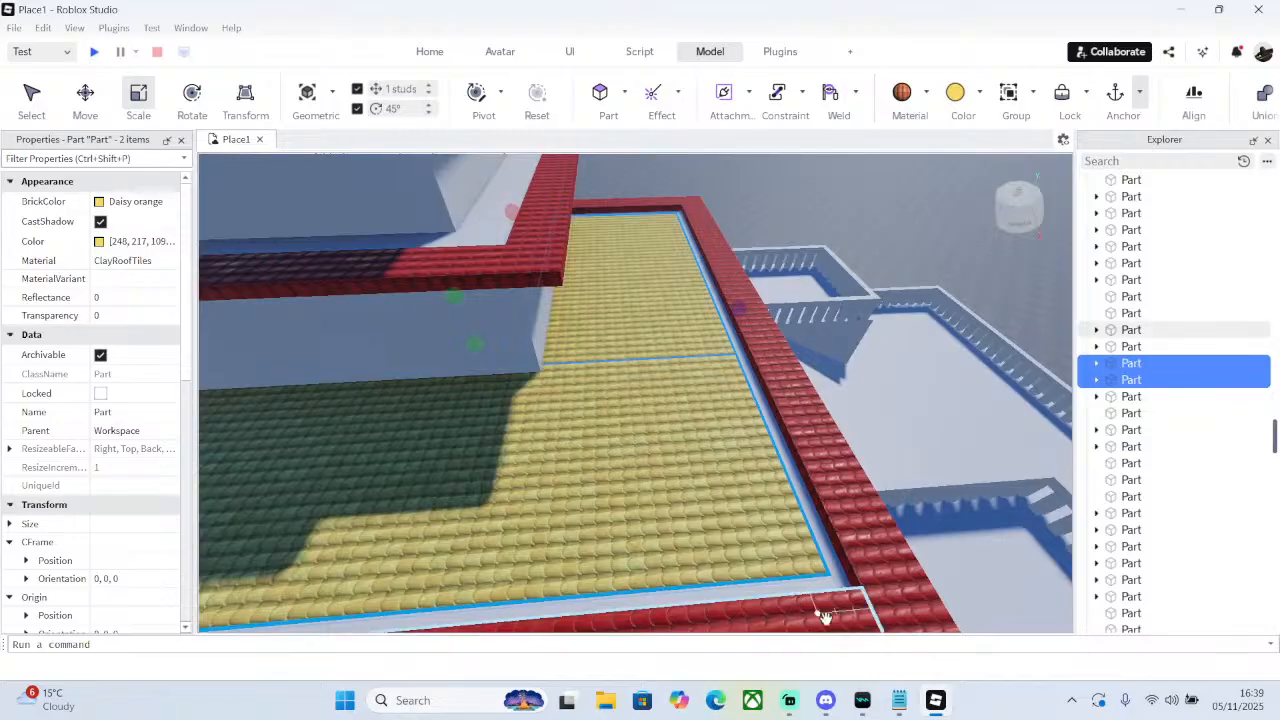
pyautogui.moveTo(837, 503); pyautogui.dragTo(561, 219, button='right')
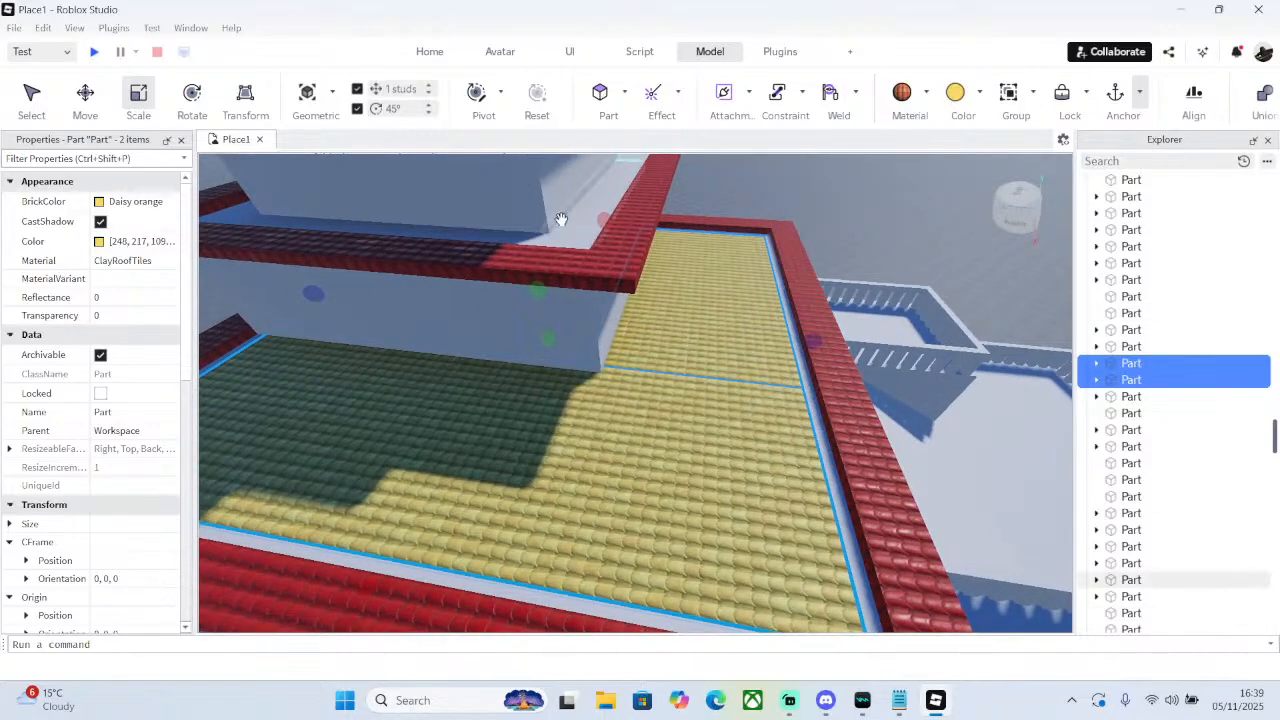
pyautogui.click(561, 219)
pyautogui.moveTo(741, 248); pyautogui.dragTo(743, 249, button='right')
pyautogui.keyDown('ctrl'); pyautogui.click(488, 371); pyautogui.keyUp('ctrl')
pyautogui.keyDown('ctrl'); pyautogui.click(588, 401); pyautogui.keyUp('ctrl')
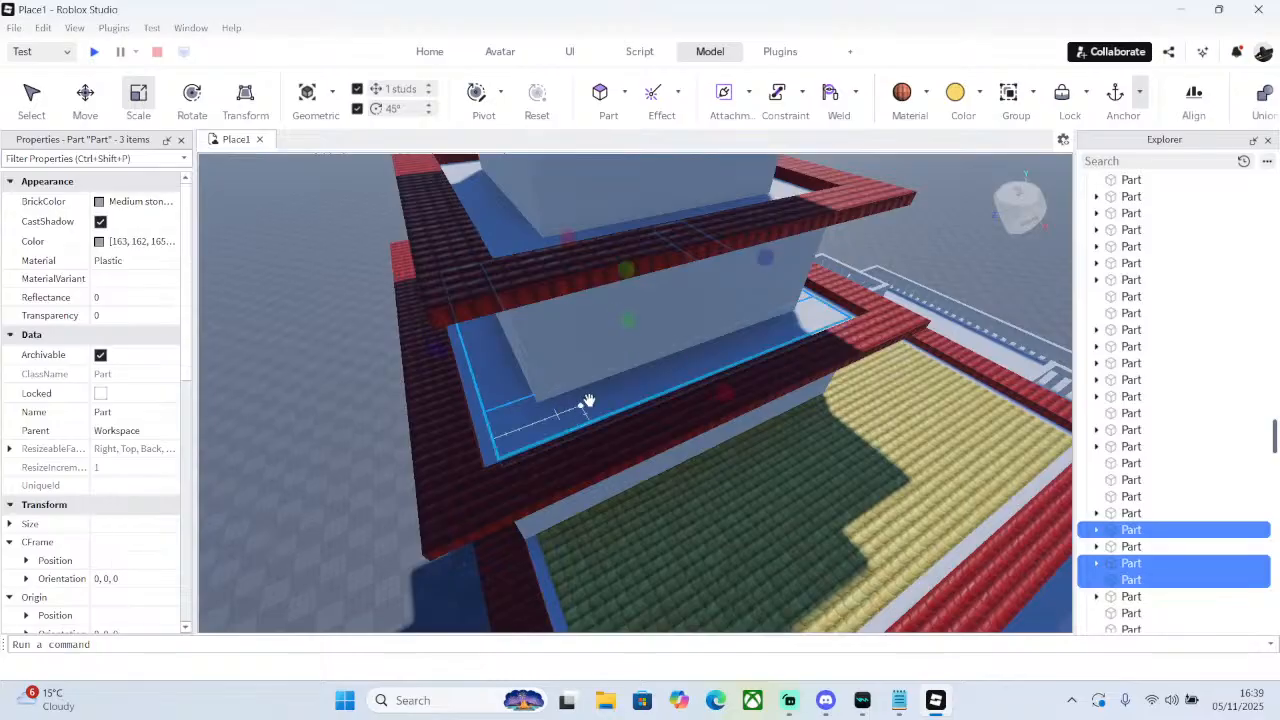
pyautogui.click(902, 95)
pyautogui.click(955, 95)
pyautogui.moveTo(548, 385); pyautogui.dragTo(548, 385, button='right')
pyautogui.click(565, 401)
pyautogui.click(927, 94)
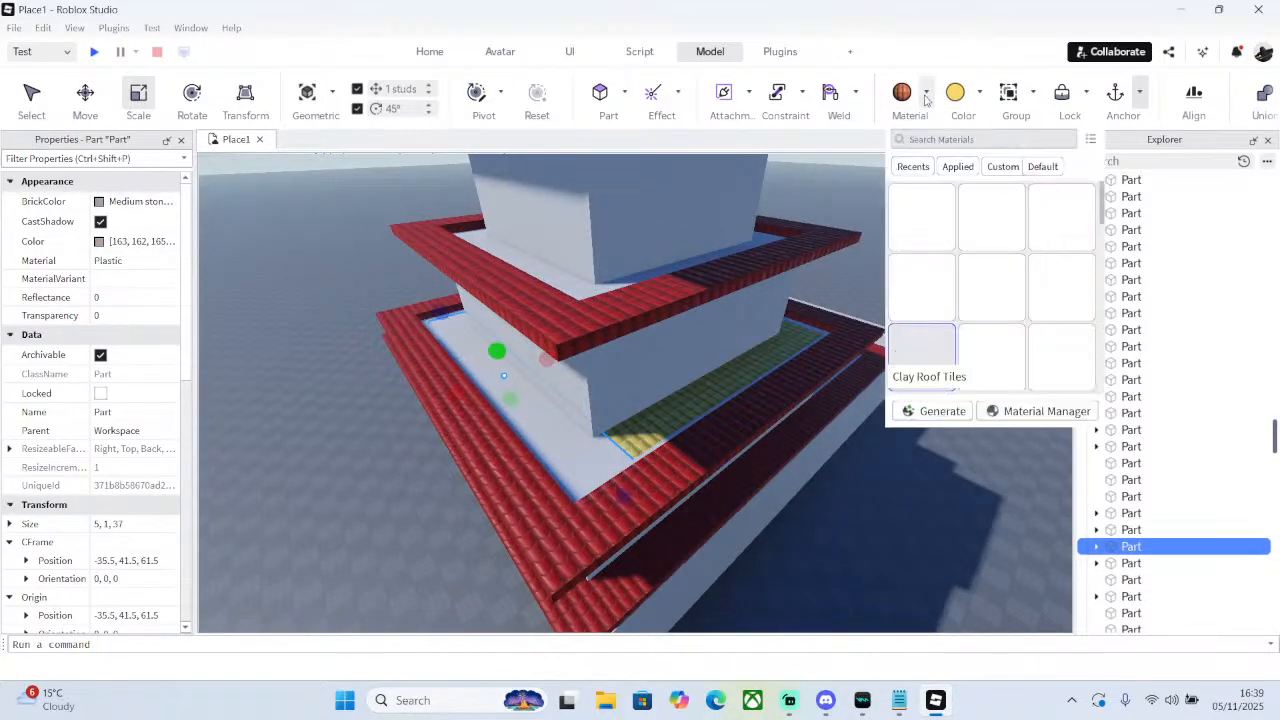
pyautogui.click(920, 346)
# - Examine the tower's tiled roofs and ledges from above and from a distance
pyautogui.moveTo(843, 214); pyautogui.dragTo(843, 214, button='right')
pyautogui.press('e')
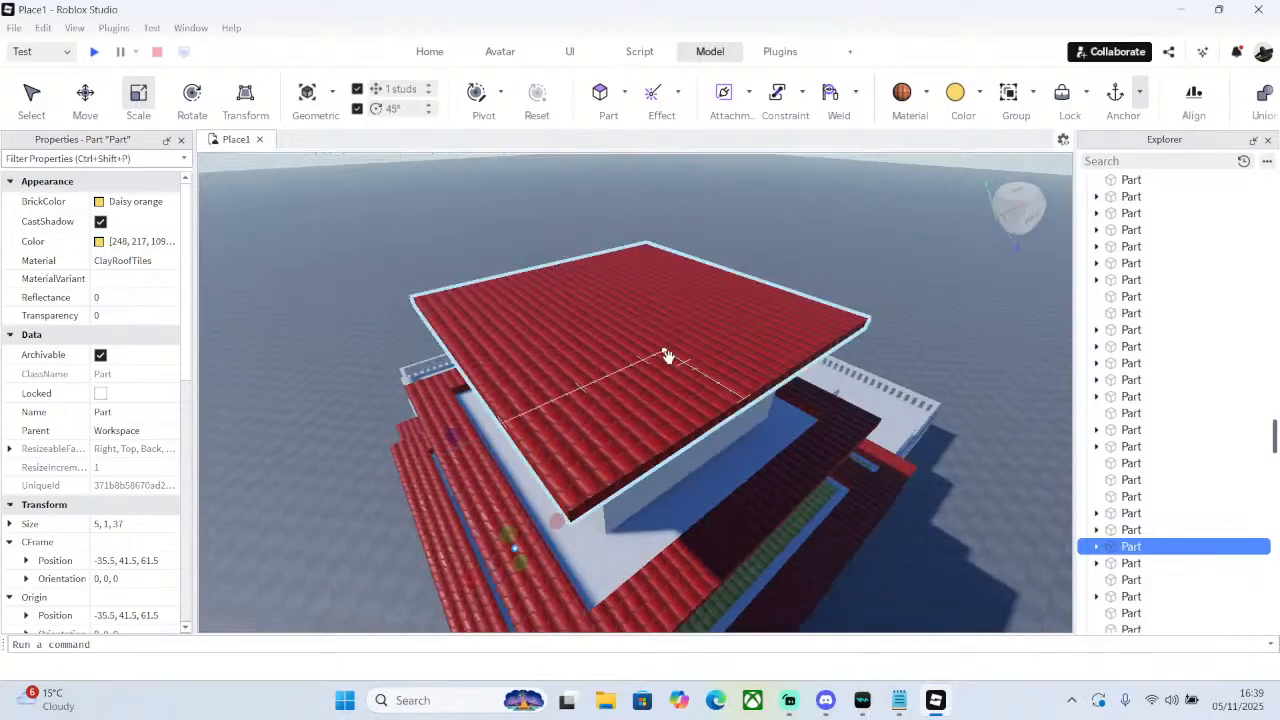
pyautogui.click(880, 238)
pyautogui.moveTo(841, 263); pyautogui.dragTo(843, 263, button='right')
pyautogui.press('s')
pyautogui.press('w')
pyautogui.press('d')
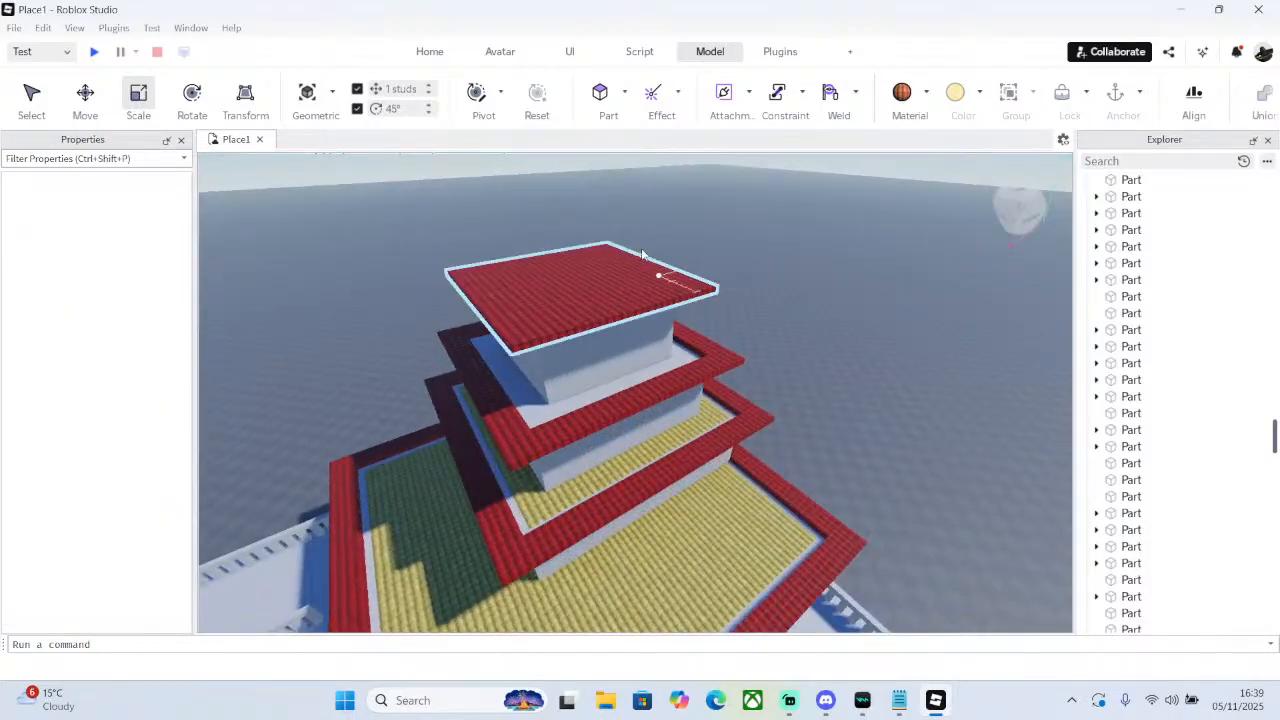
pyautogui.press('s')
pyautogui.press('q')
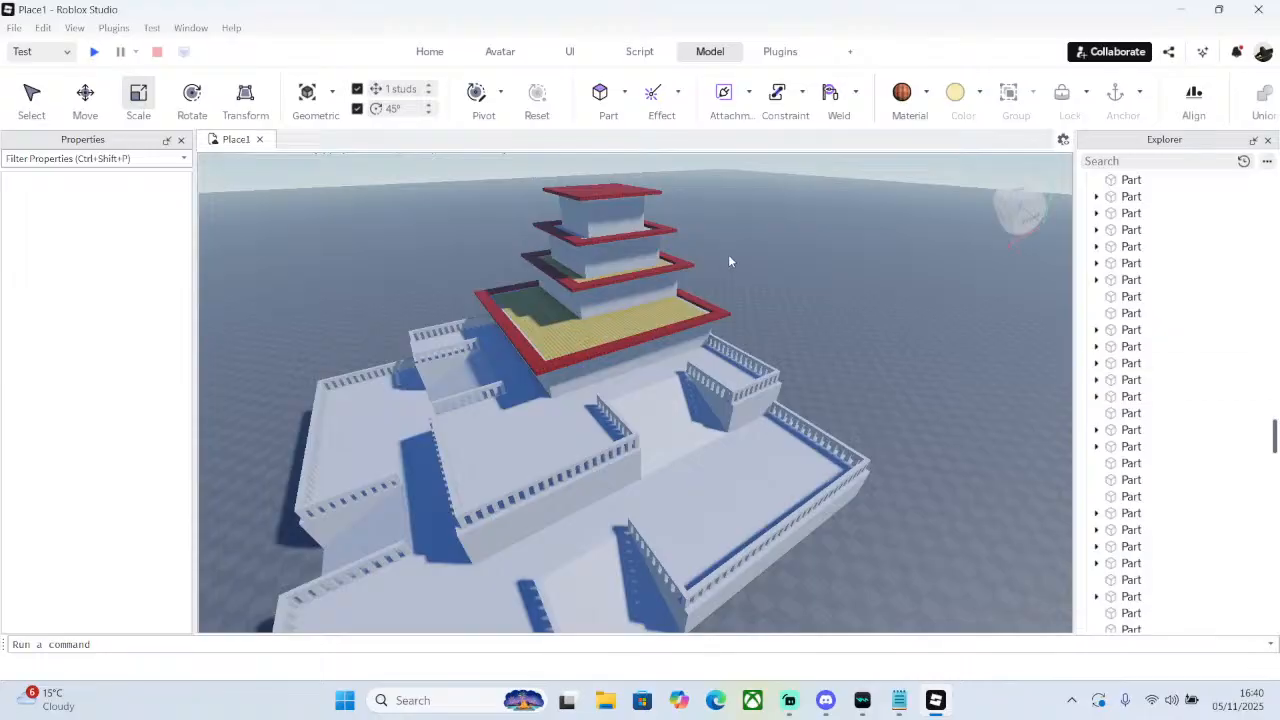
# - Apply Clay Roof Tiles and Daisy orange to the four floor strips inside the red ledge below the topmost roof
pyautogui.press('w')
pyautogui.click(524, 372)
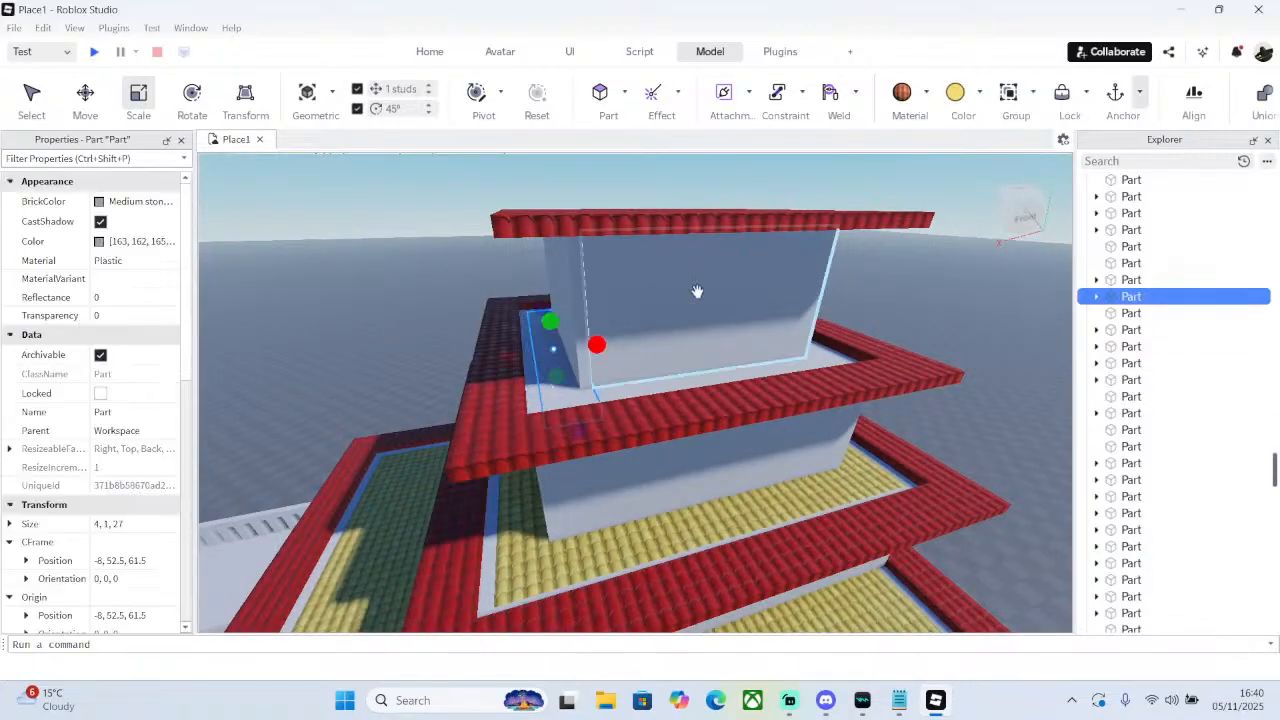
pyautogui.click(952, 92)
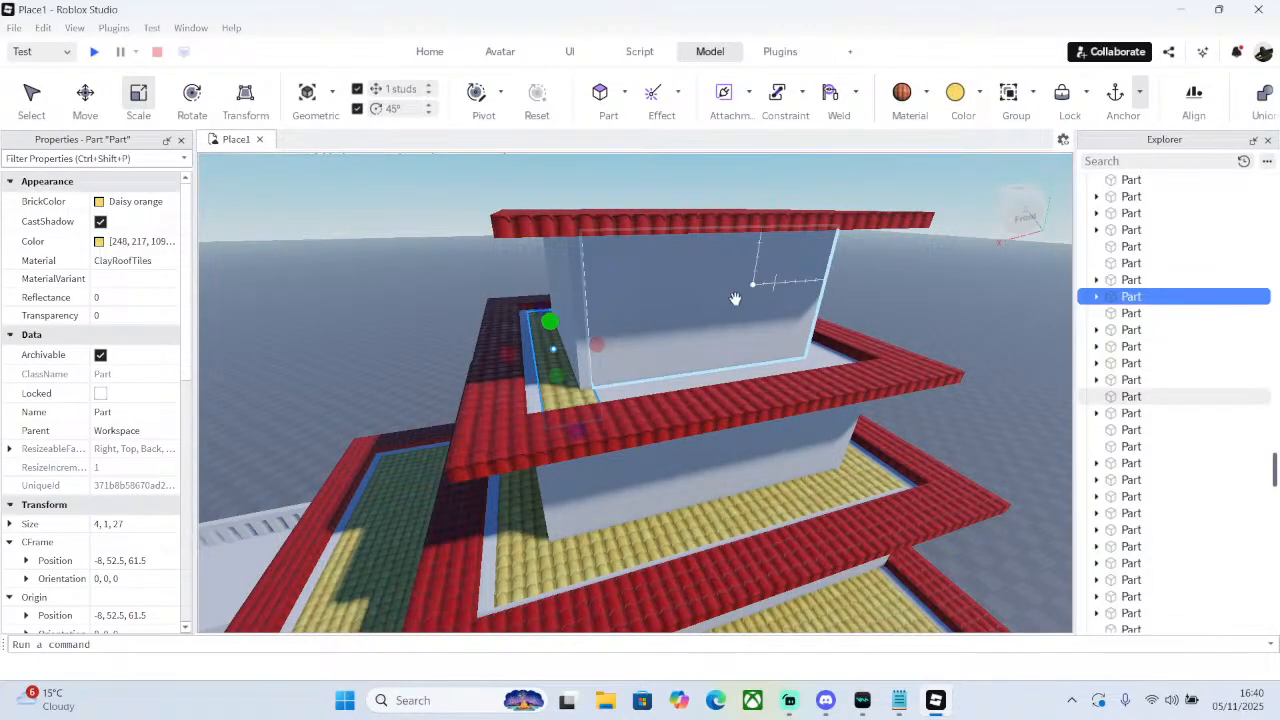
pyautogui.click(686, 372)
pyautogui.click(955, 92)
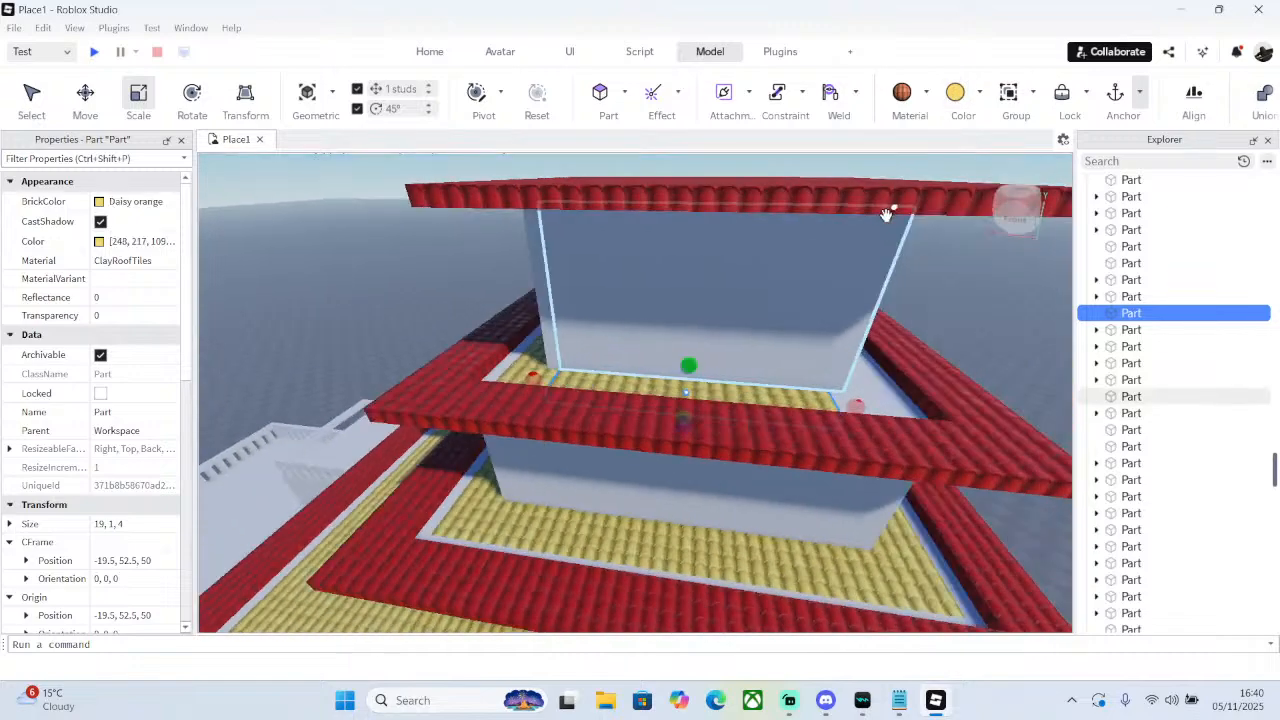
pyautogui.moveTo(850, 240); pyautogui.dragTo(843, 232, button='right')
pyautogui.click(827, 333)
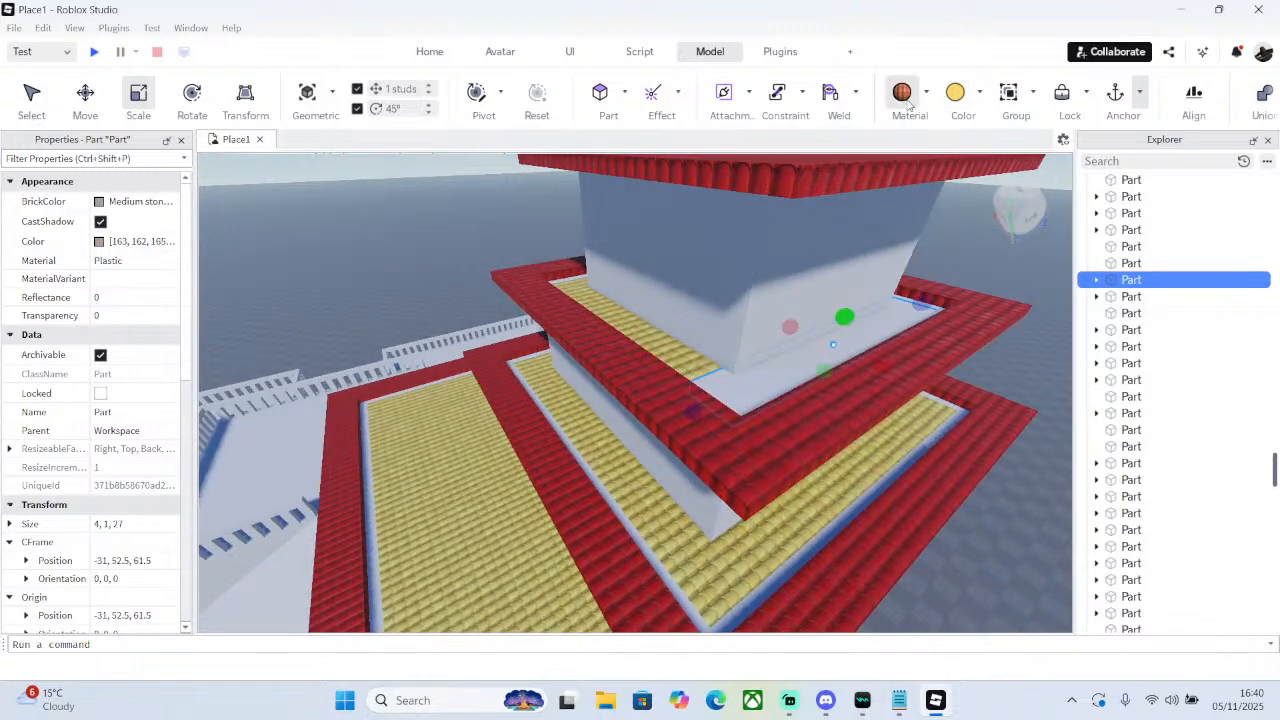
pyautogui.click(955, 92)
pyautogui.moveTo(776, 270); pyautogui.dragTo(674, 340, button='right')
pyautogui.click(674, 340)
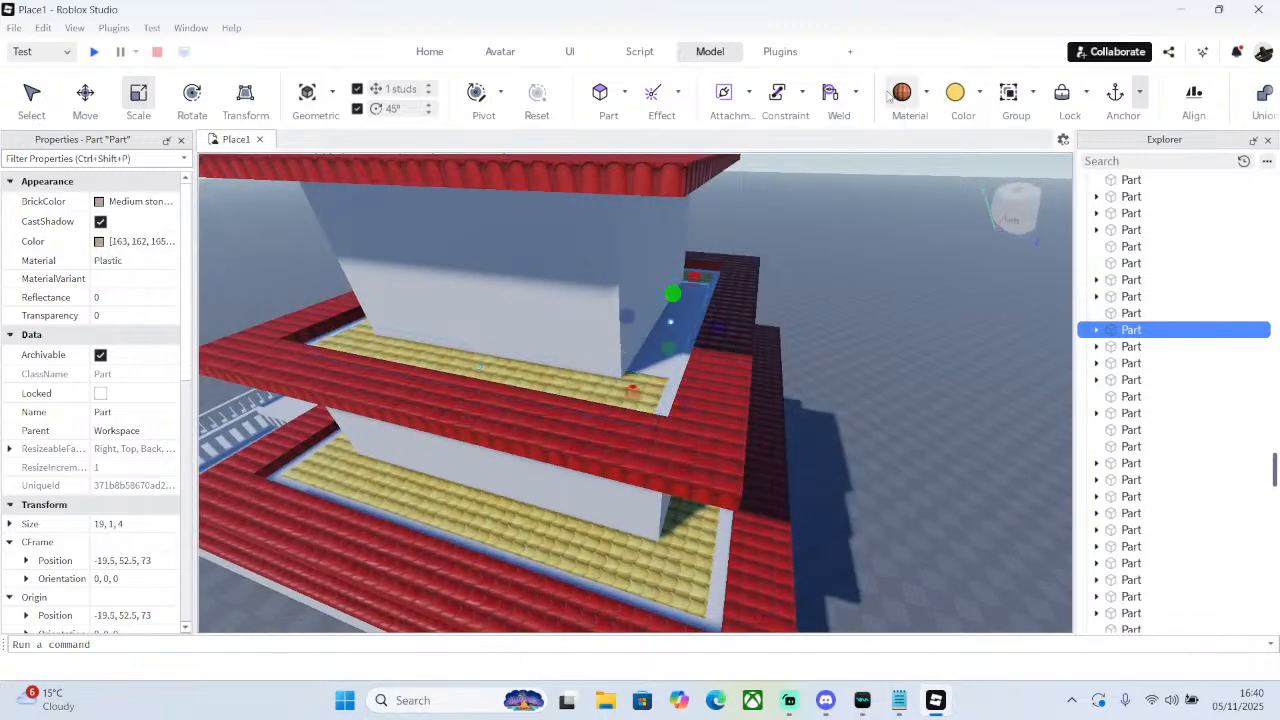
pyautogui.click(883, 269)
# - Apply Cobblestone and the Fossil colour to the large 30 × 10 × 60 terrace beside the tower
pyautogui.scroll(-10, 882, 263)
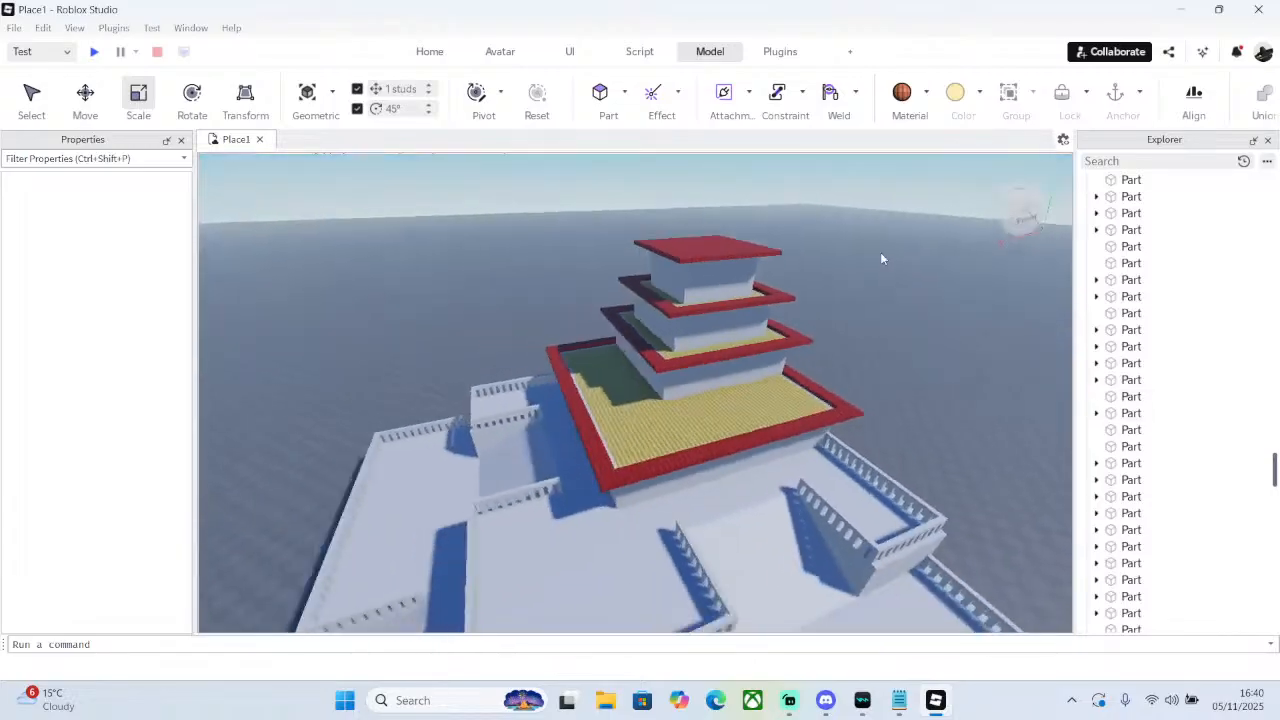
pyautogui.scroll(5, 868, 248)
pyautogui.scroll(-8, 726, 251)
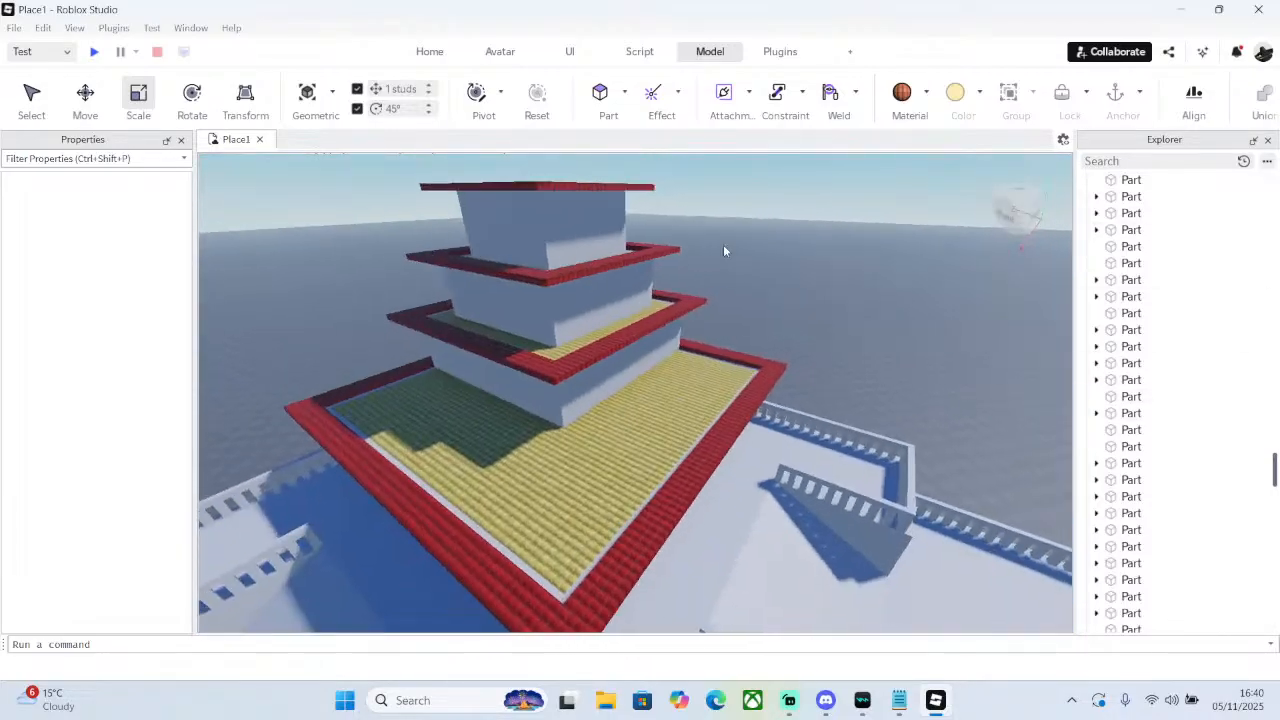
pyautogui.scroll(6, 723, 244)
pyautogui.moveTo(723, 244); pyautogui.dragTo(600, 330, button='right')
pyautogui.click(600, 330)
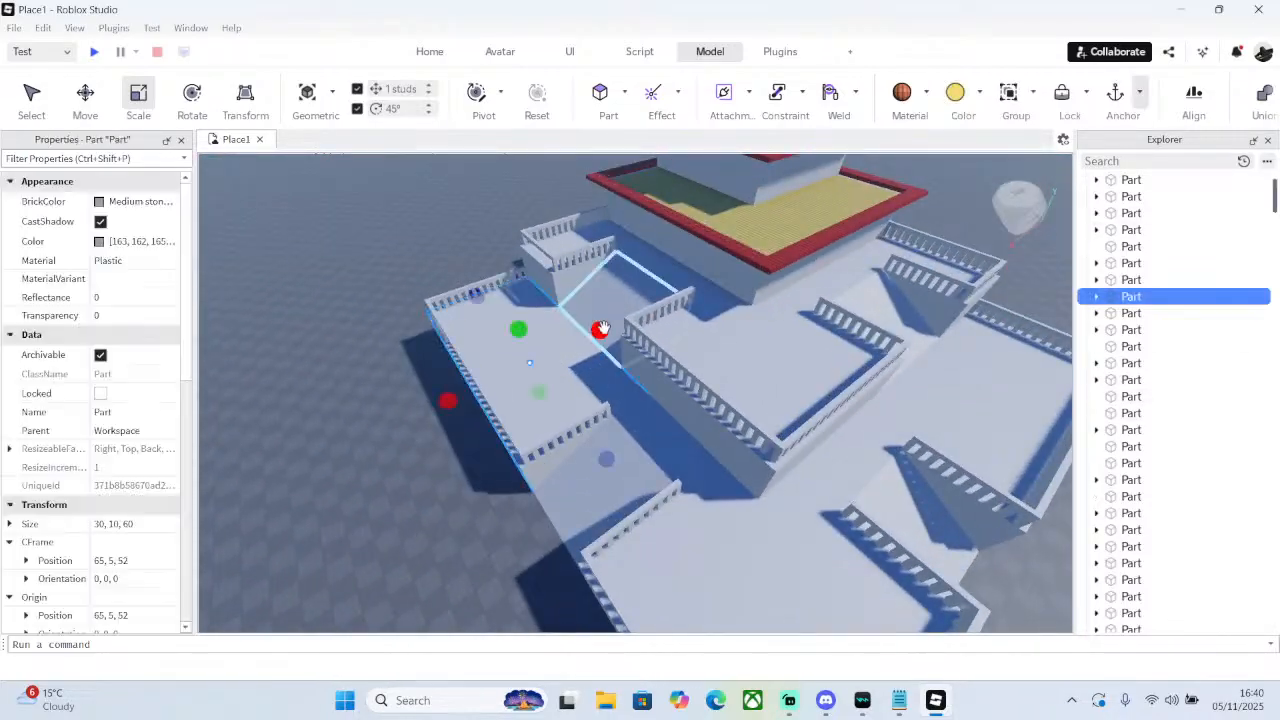
pyautogui.click(926, 90)
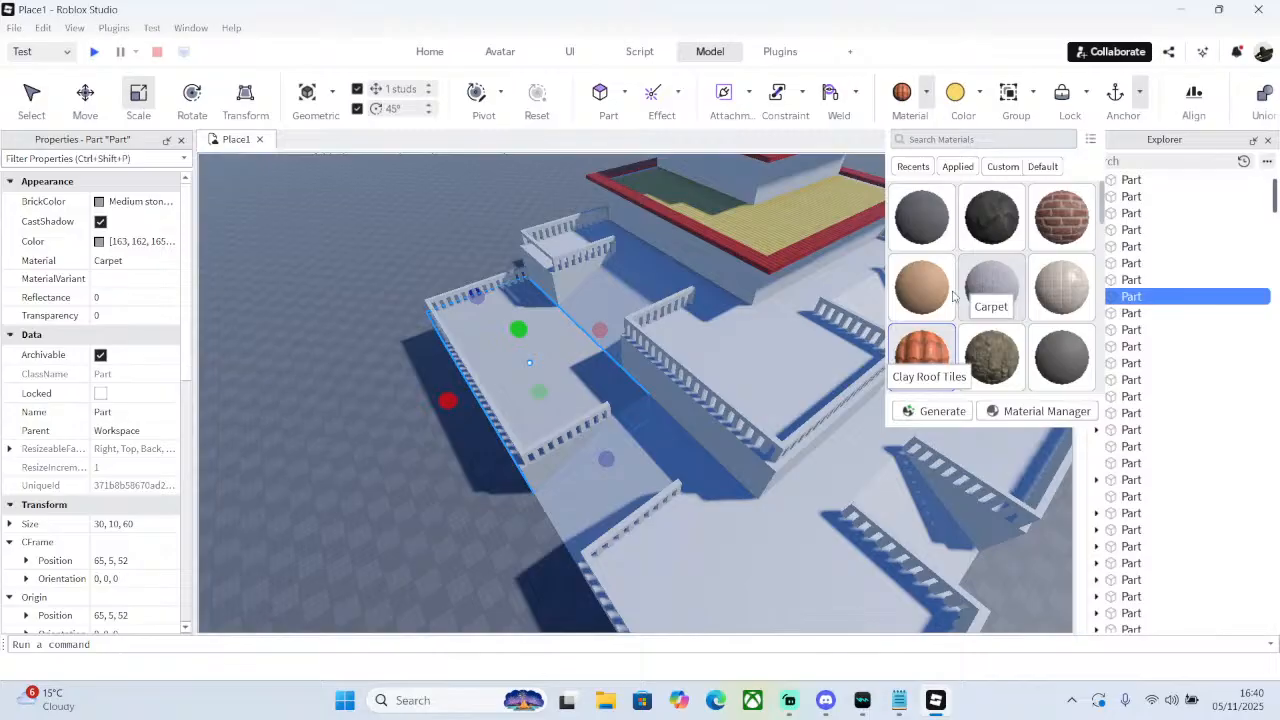
pyautogui.click(1040, 240)
pyautogui.click(1019, 258)
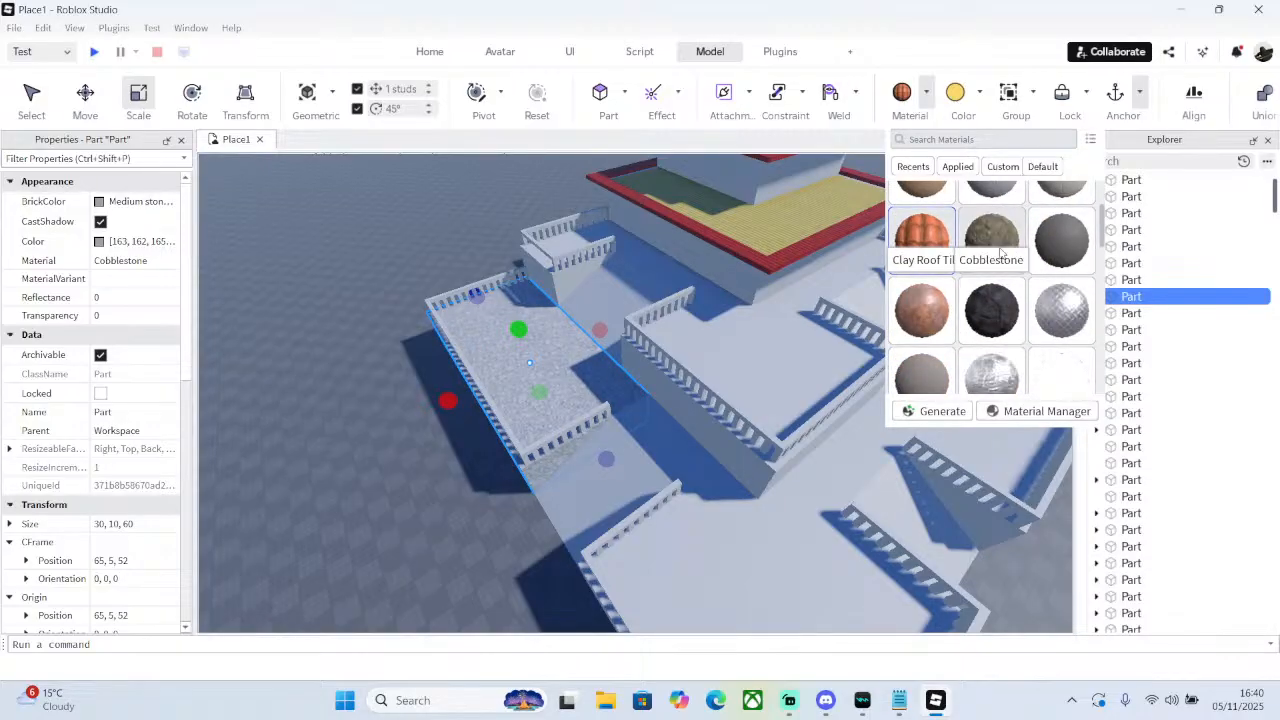
pyautogui.click(997, 200)
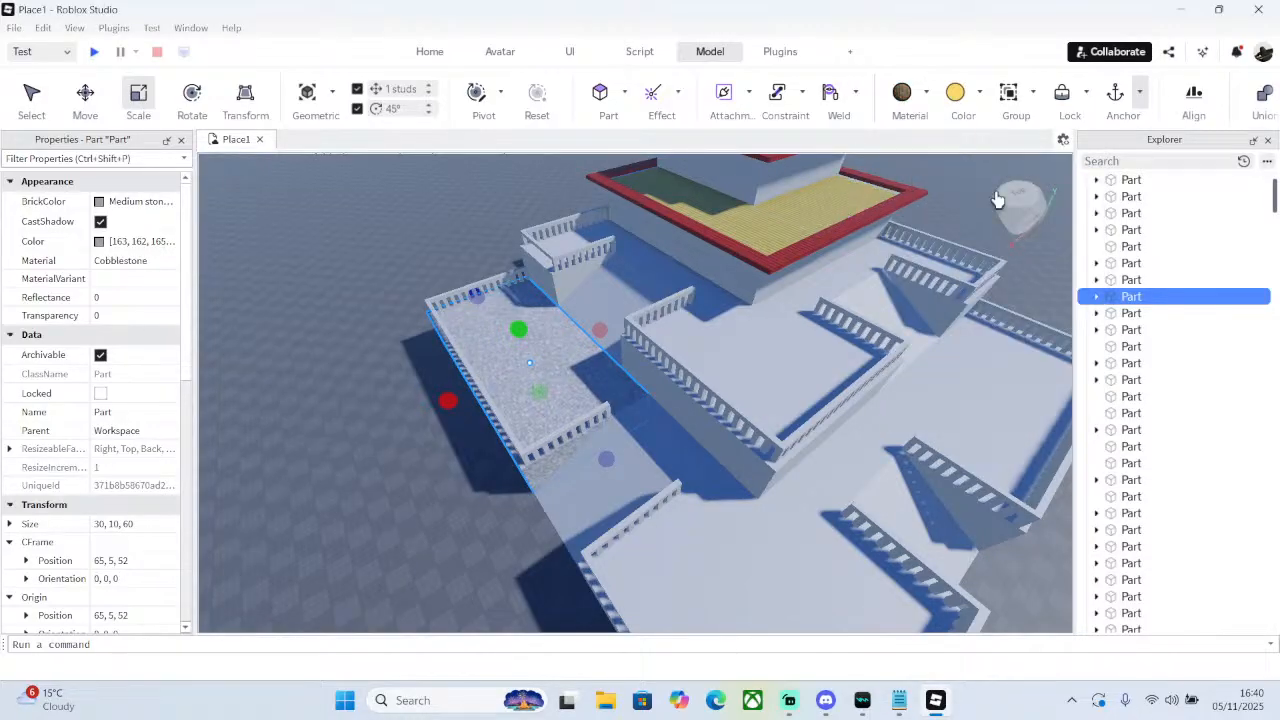
pyautogui.click(980, 92)
pyautogui.click(1172, 406)
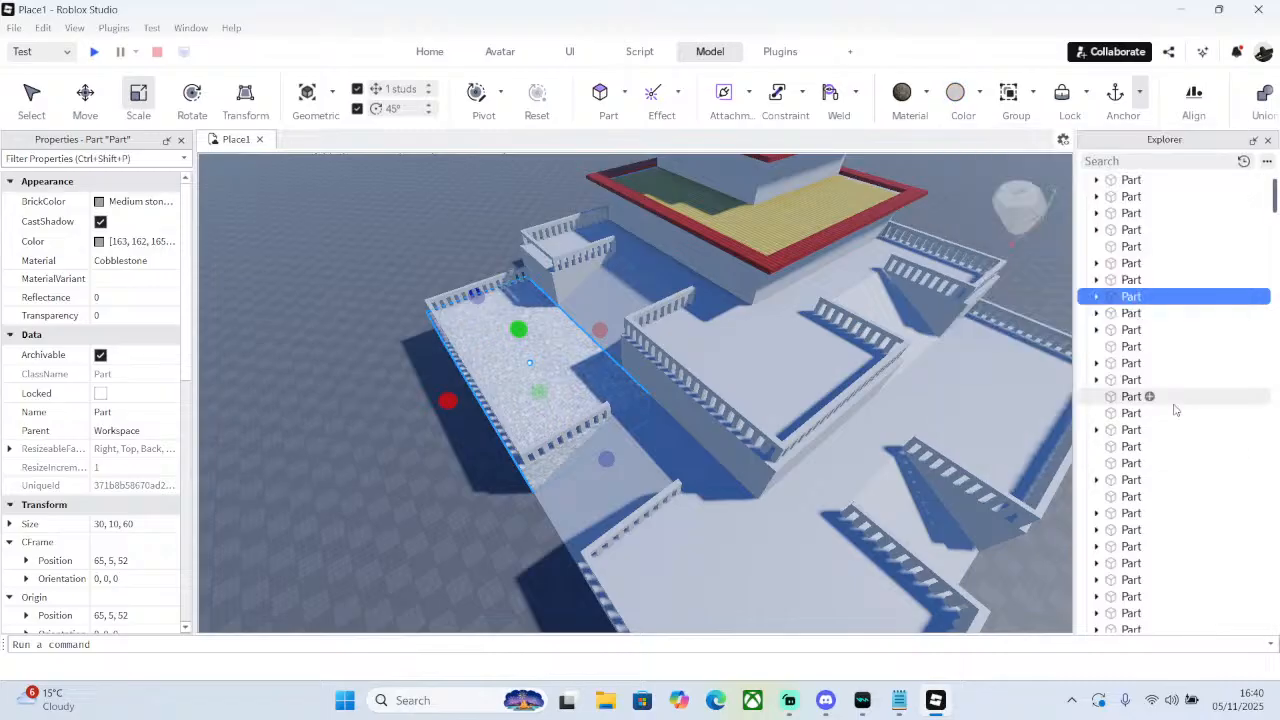
# - Give the ramp adjoining the cobbled terrace the Cobblestone material and Fossil colour
pyautogui.click(618, 300)
pyautogui.click(900, 90)
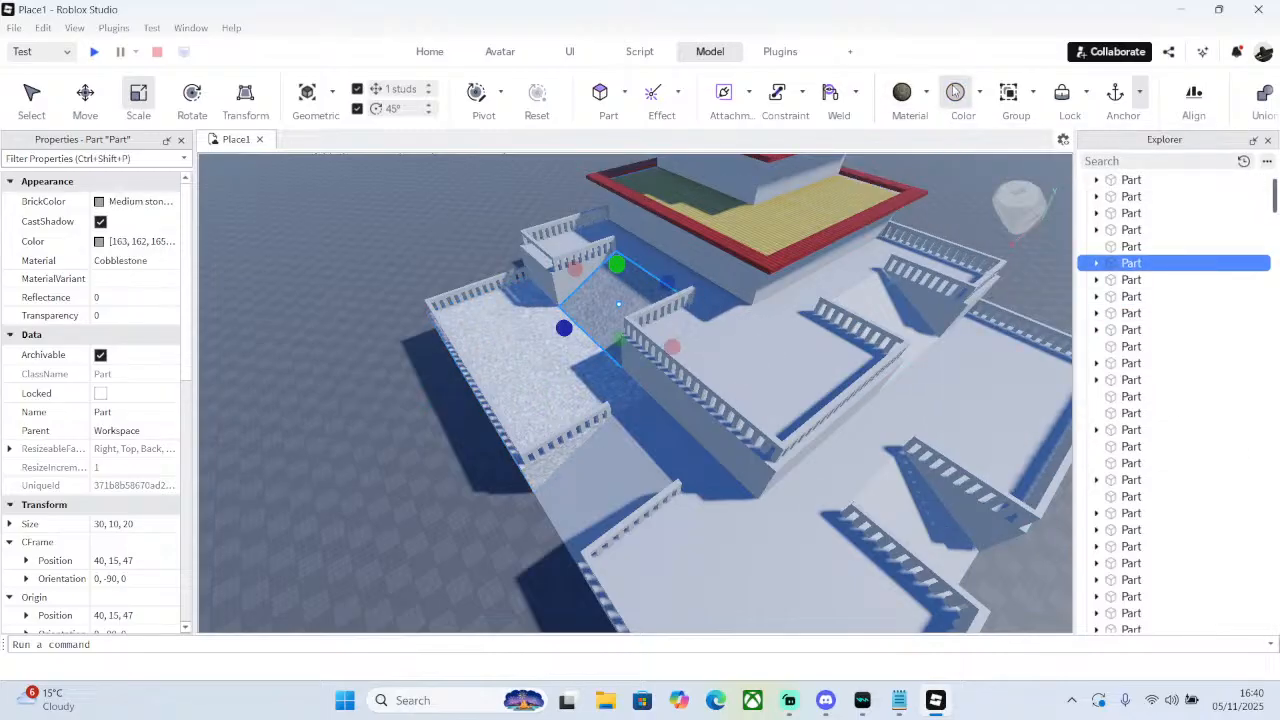
pyautogui.click(955, 92)
pyautogui.click(980, 92)
pyautogui.click(1148, 405)
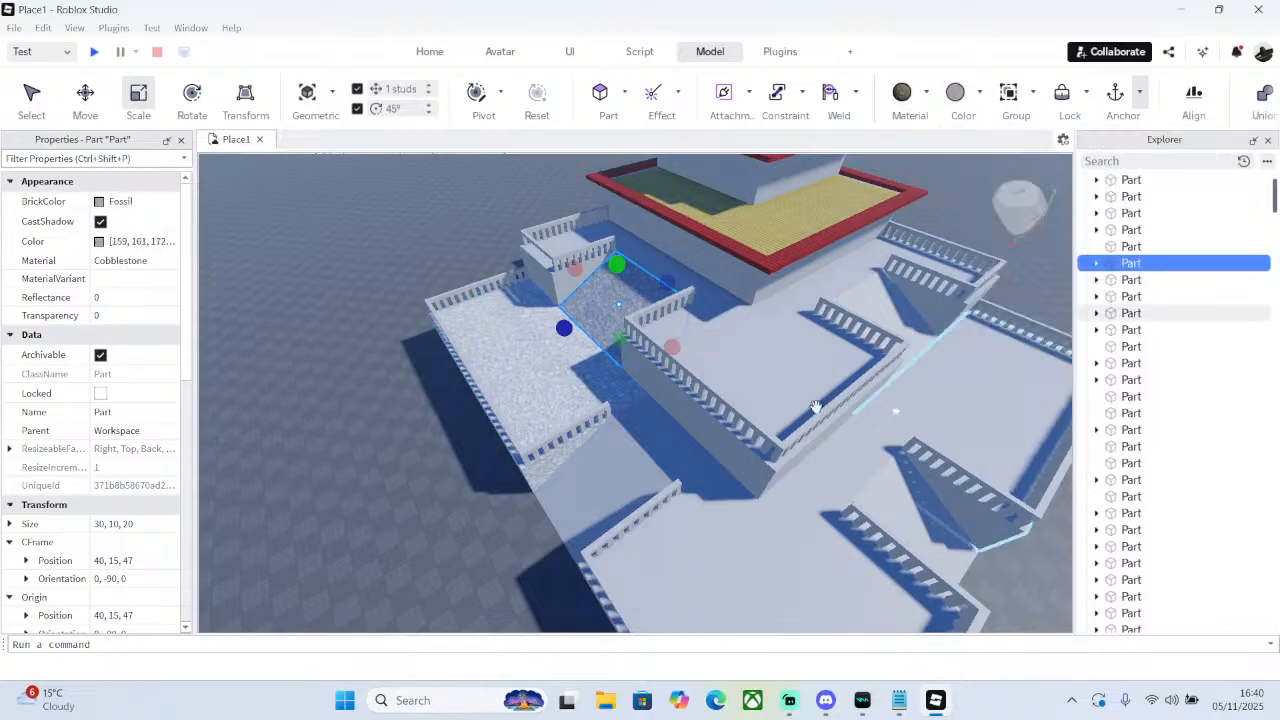
# - Recolour the cobbled terrace and its adjoining ramp Smoky grey
pyautogui.click(540, 370)
pyautogui.click(955, 92)
pyautogui.click(983, 98)
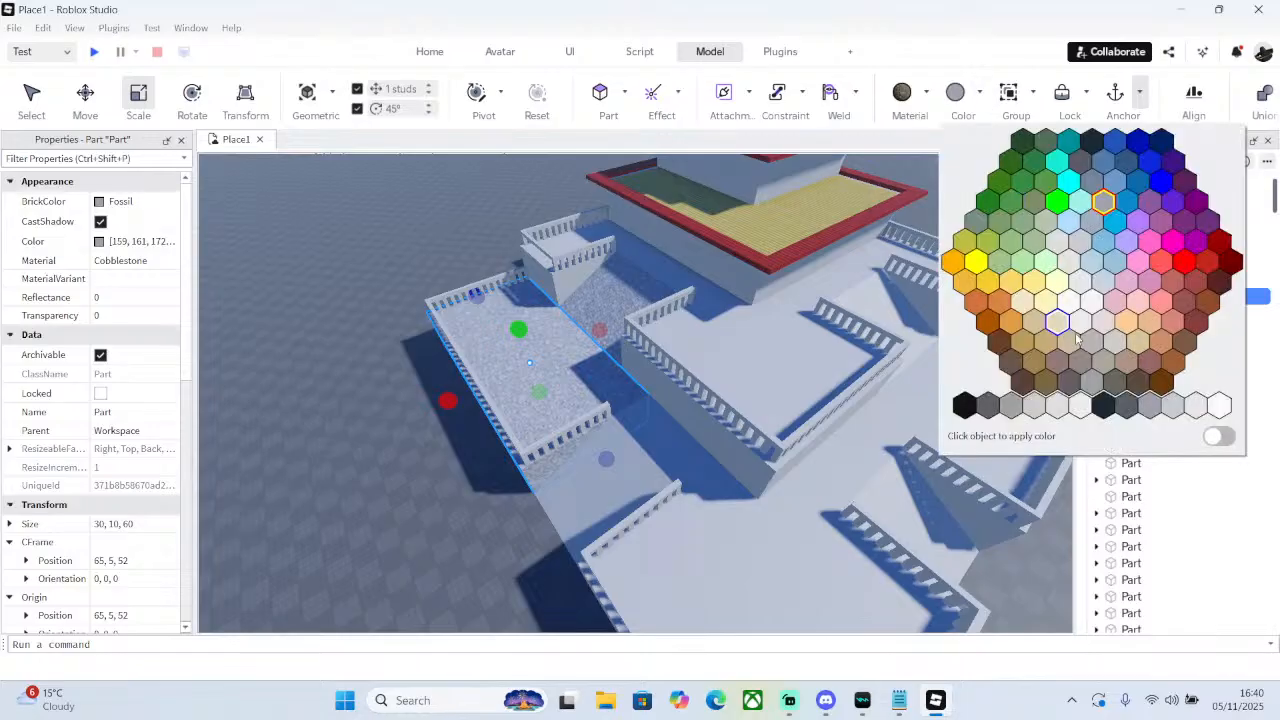
pyautogui.click(1122, 404)
pyautogui.click(615, 295)
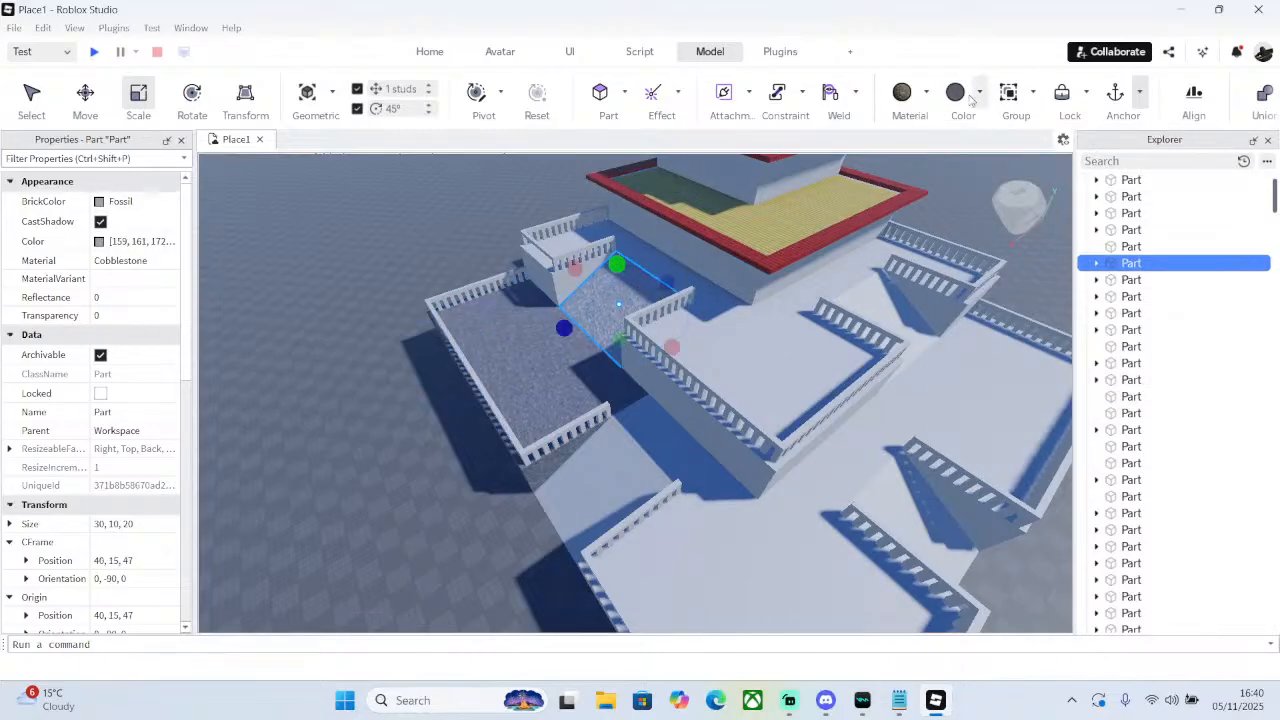
pyautogui.click(955, 92)
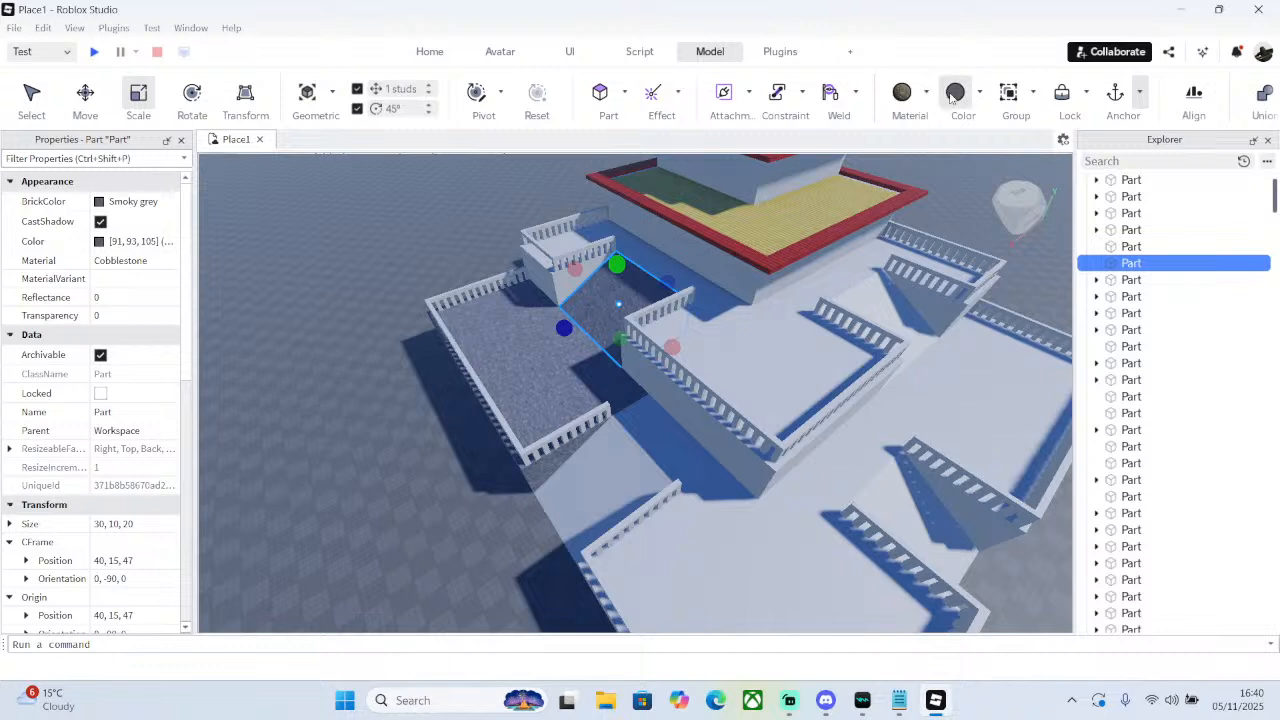
# - Apply Cobblestone and Smoky grey to five blocks of the raised terraces around the tower's base
pyautogui.click(565, 232)
pyautogui.keyDown('ctrl'); pyautogui.click(634, 251); pyautogui.keyUp('ctrl')
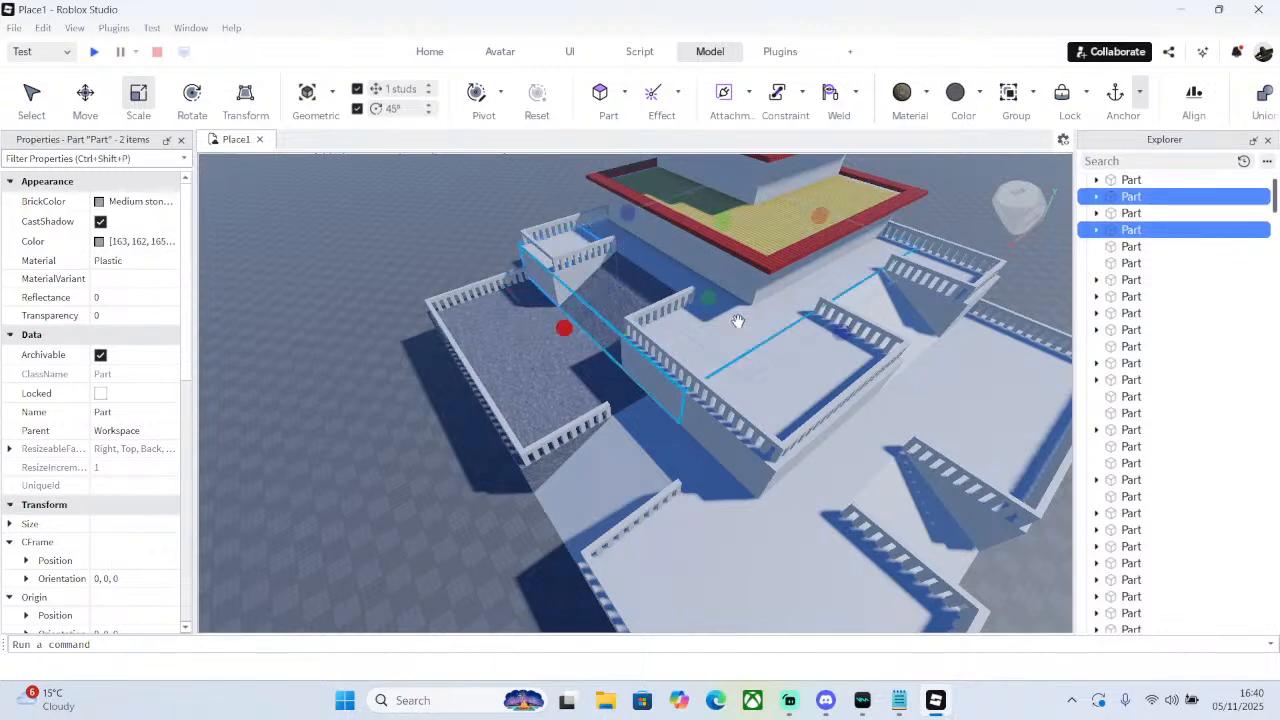
pyautogui.keyDown('ctrl'); pyautogui.click(800, 350); pyautogui.keyUp('ctrl')
pyautogui.keyDown('ctrl'); pyautogui.click(916, 293); pyautogui.keyUp('ctrl')
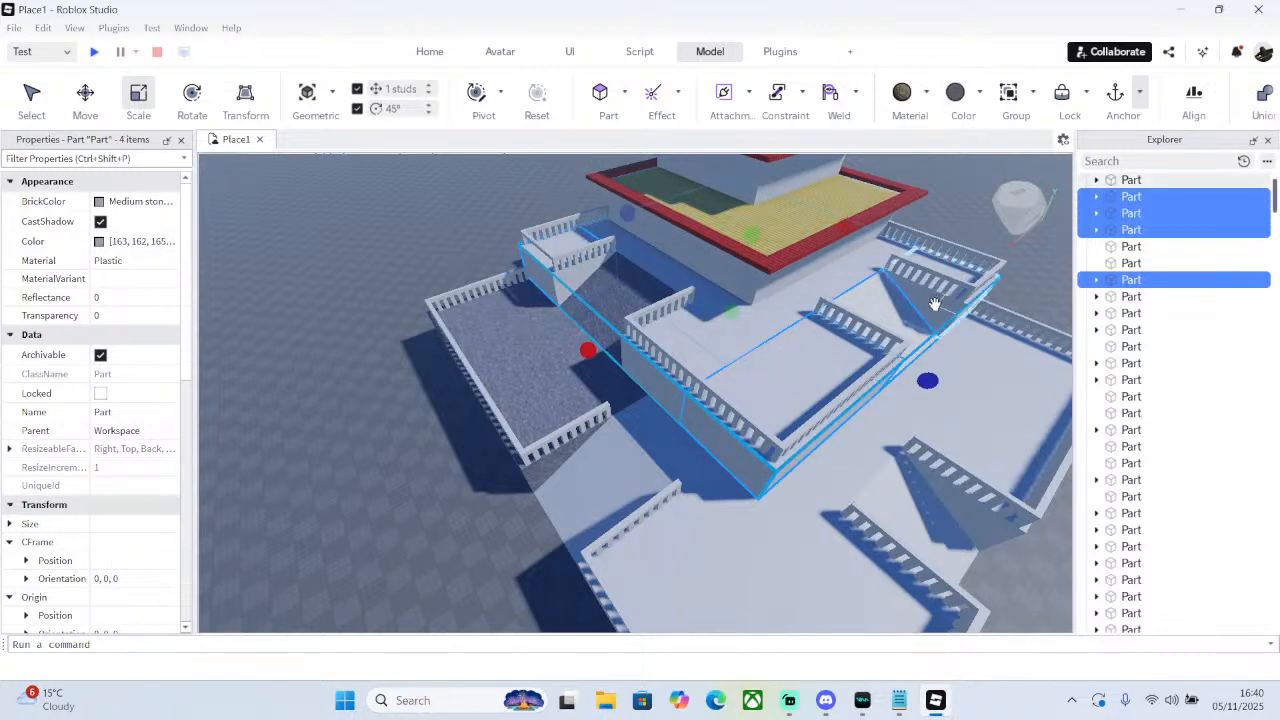
pyautogui.keyDown('ctrl'); pyautogui.click(934, 303); pyautogui.keyUp('ctrl')
pyautogui.click(953, 93)
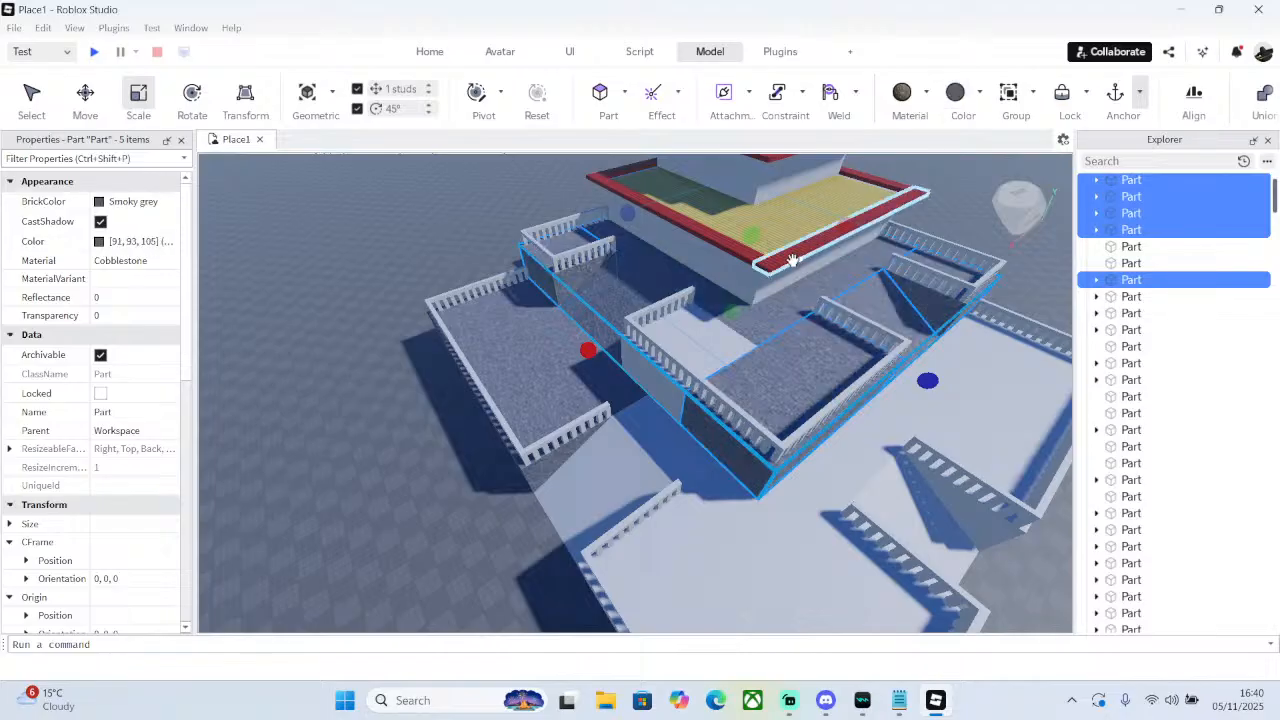
# - Give the remaining white 20 × 10 × 20 block of the raised terrace Cobblestone and Smoky grey
pyautogui.click(719, 329)
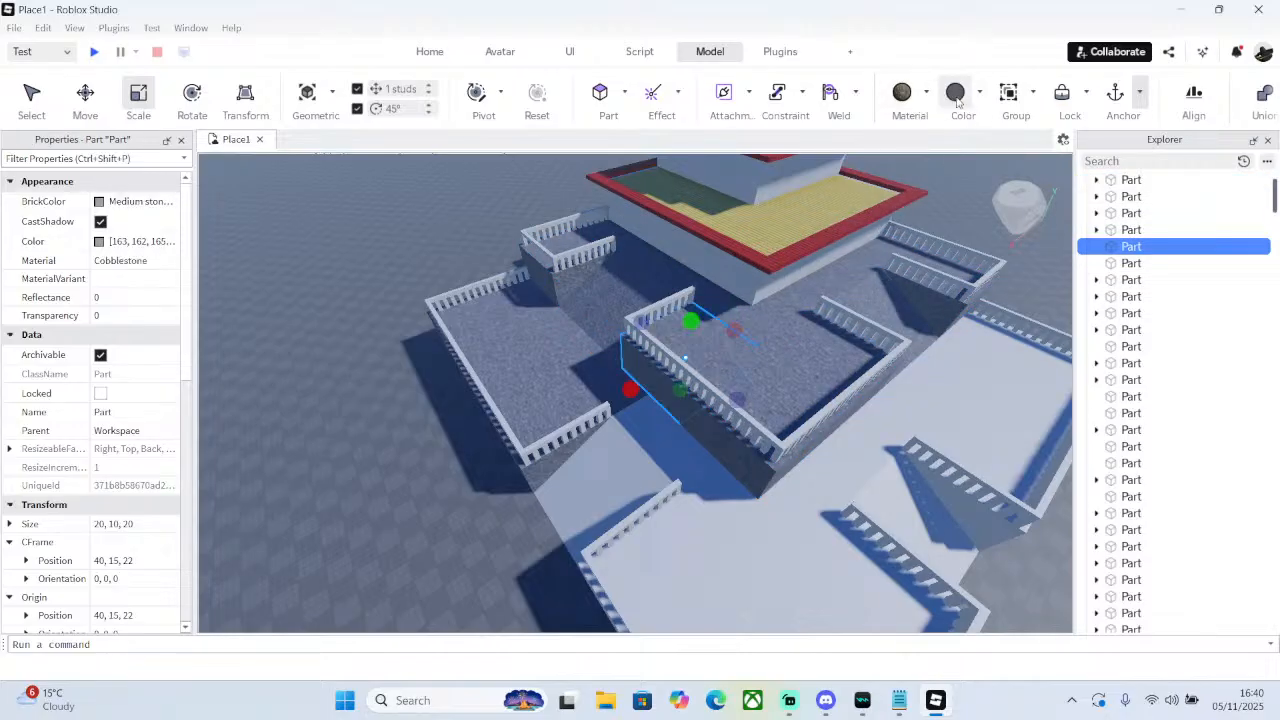
pyautogui.moveTo(856, 204); pyautogui.dragTo(844, 202, button='right')
pyautogui.keyDown('ctrl'); pyautogui.click(785, 312); pyautogui.keyUp('ctrl')
pyautogui.click(956, 354)
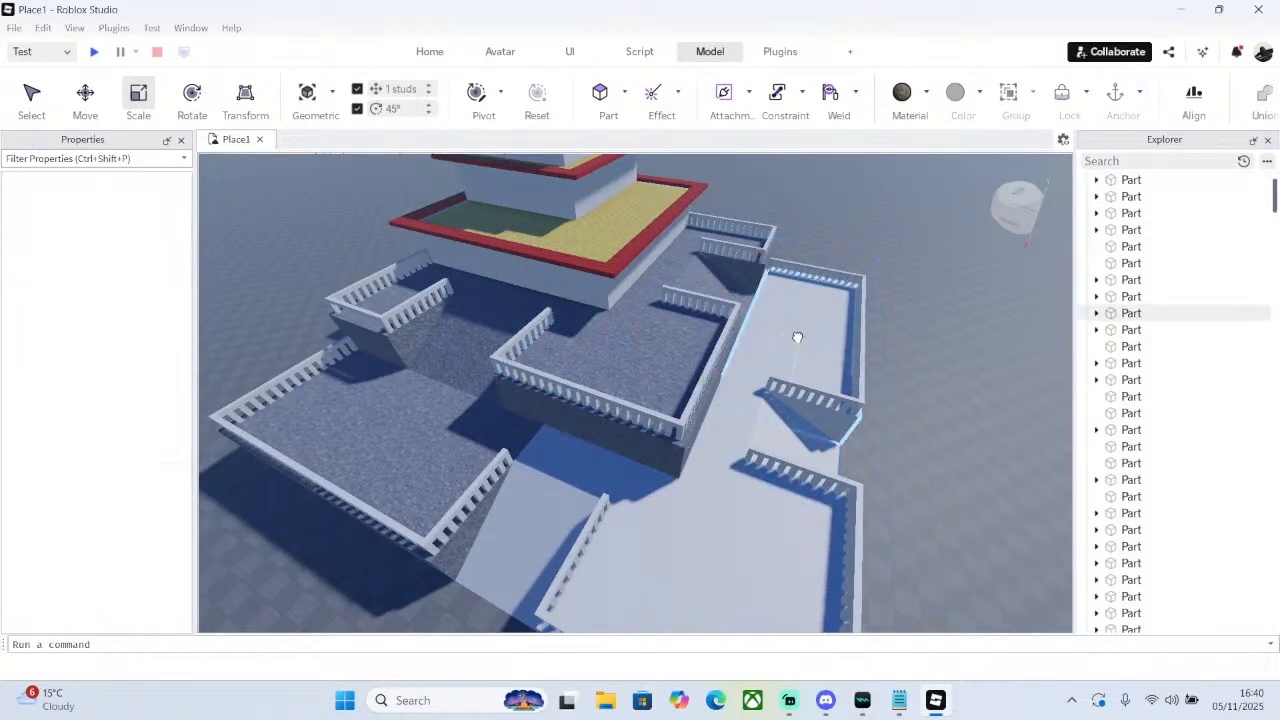
# - Apply Cobblestone and Smoky grey to the seven remaining floor and ramp blocks of the lower terraces
pyautogui.click(732, 390)
pyautogui.moveTo(790, 420); pyautogui.dragTo(740, 318, button='middle')
pyautogui.keyDown('ctrl'); pyautogui.click(750, 364); pyautogui.keyUp('ctrl')
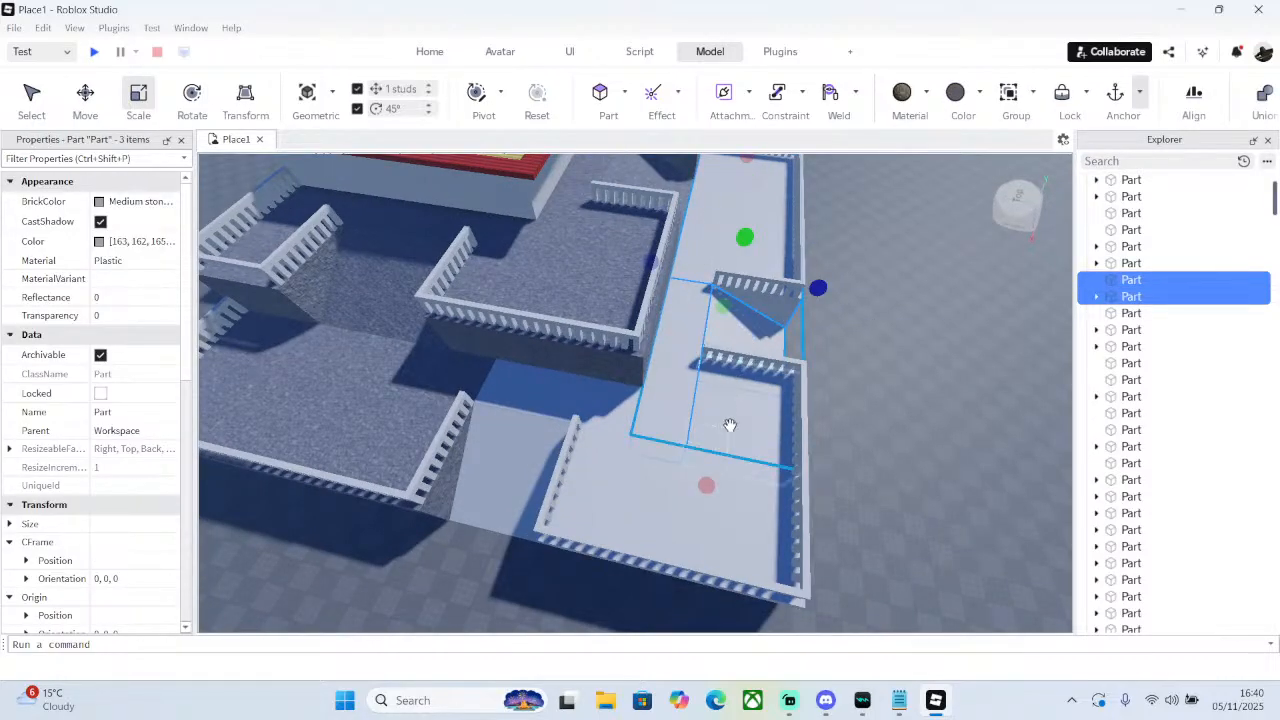
pyautogui.keyDown('ctrl'); pyautogui.click(690, 450); pyautogui.keyUp('ctrl')
pyautogui.keyDown('ctrl'); pyautogui.click(646, 480); pyautogui.keyUp('ctrl')
pyautogui.keyDown('ctrl'); pyautogui.click(580, 423); pyautogui.keyUp('ctrl')
pyautogui.keyDown('ctrl'); pyautogui.click(529, 442); pyautogui.keyUp('ctrl')
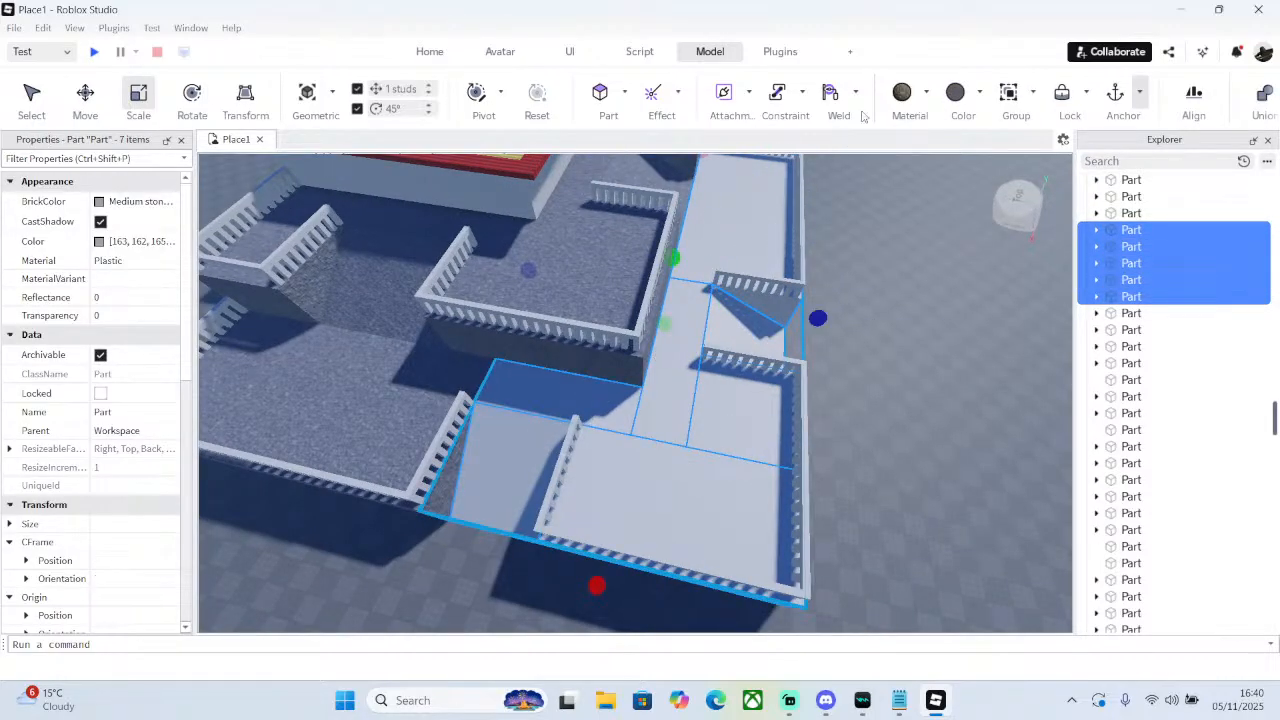
pyautogui.click(902, 92)
pyautogui.click(955, 92)
pyautogui.click(1000, 330)
# - Apply Cobblestone and Smoky grey to the large 90 × 10 × 90 base block under the tower
pyautogui.moveTo(1000, 330); pyautogui.dragTo(948, 297, button='right')
pyautogui.click(585, 385)
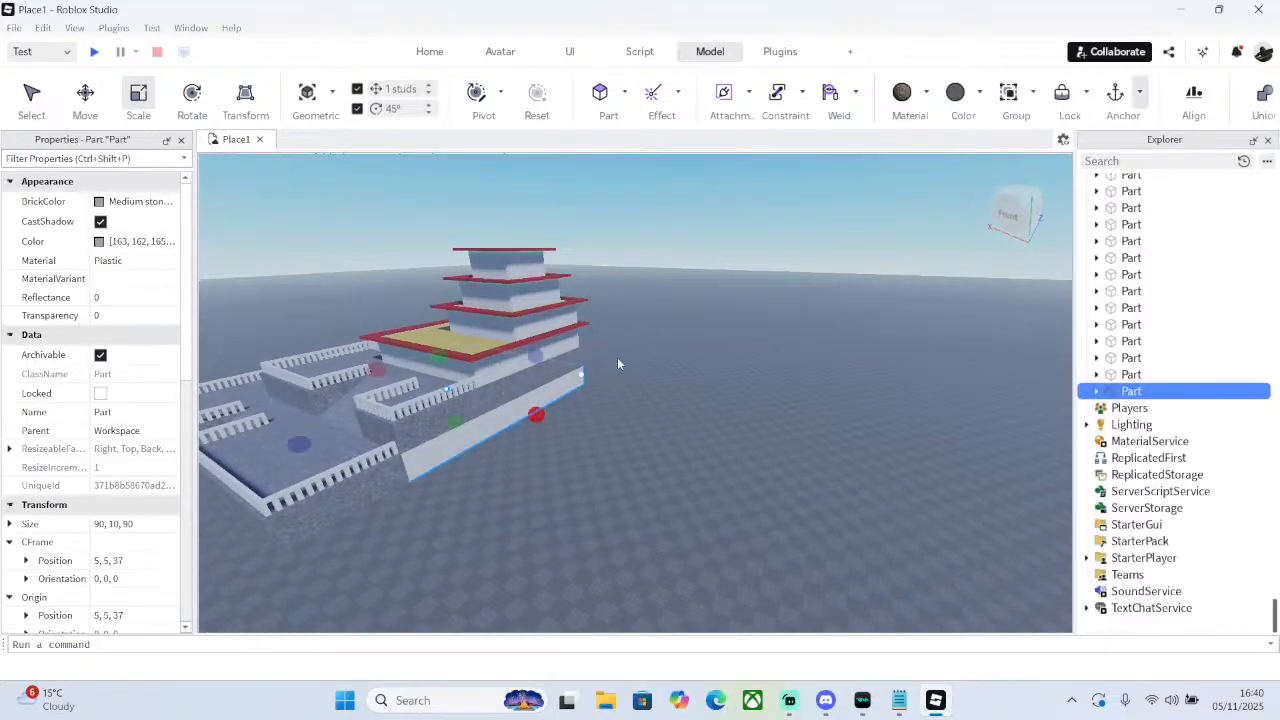
pyautogui.click(912, 93)
pyautogui.click(955, 92)
pyautogui.click(735, 266)
pyautogui.scroll(5, 735, 266)
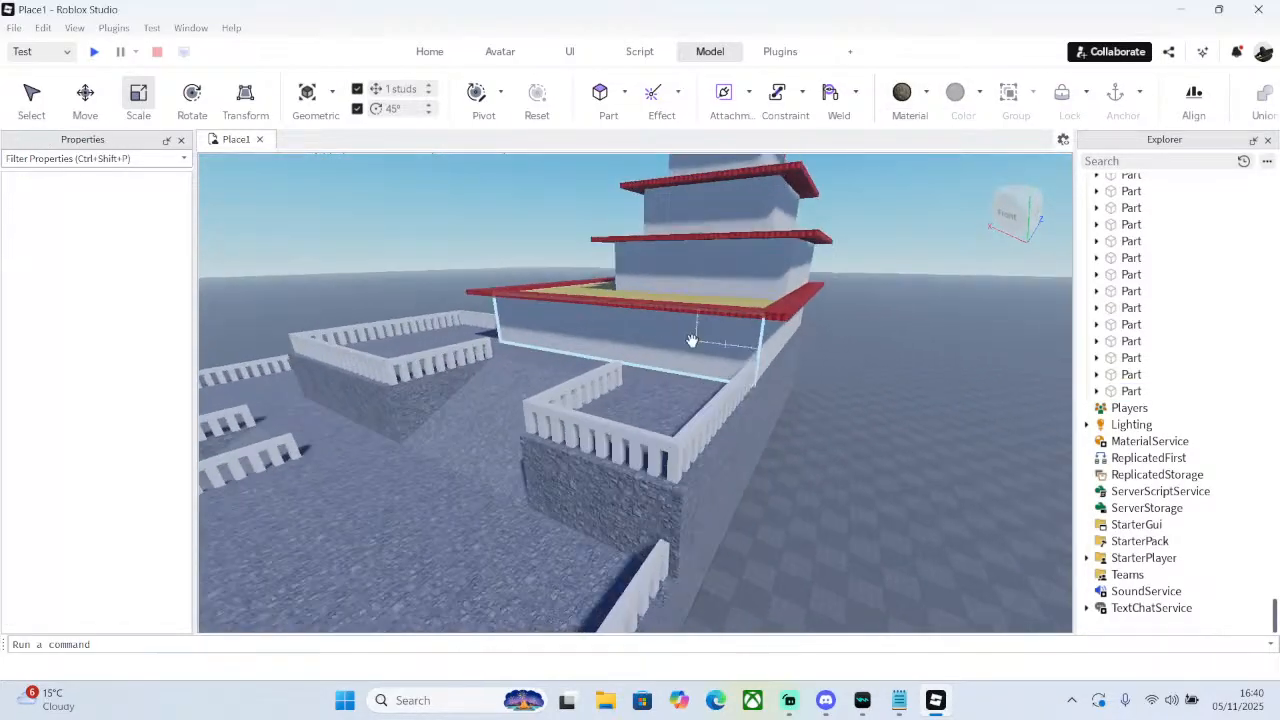
pyautogui.click(692, 341)
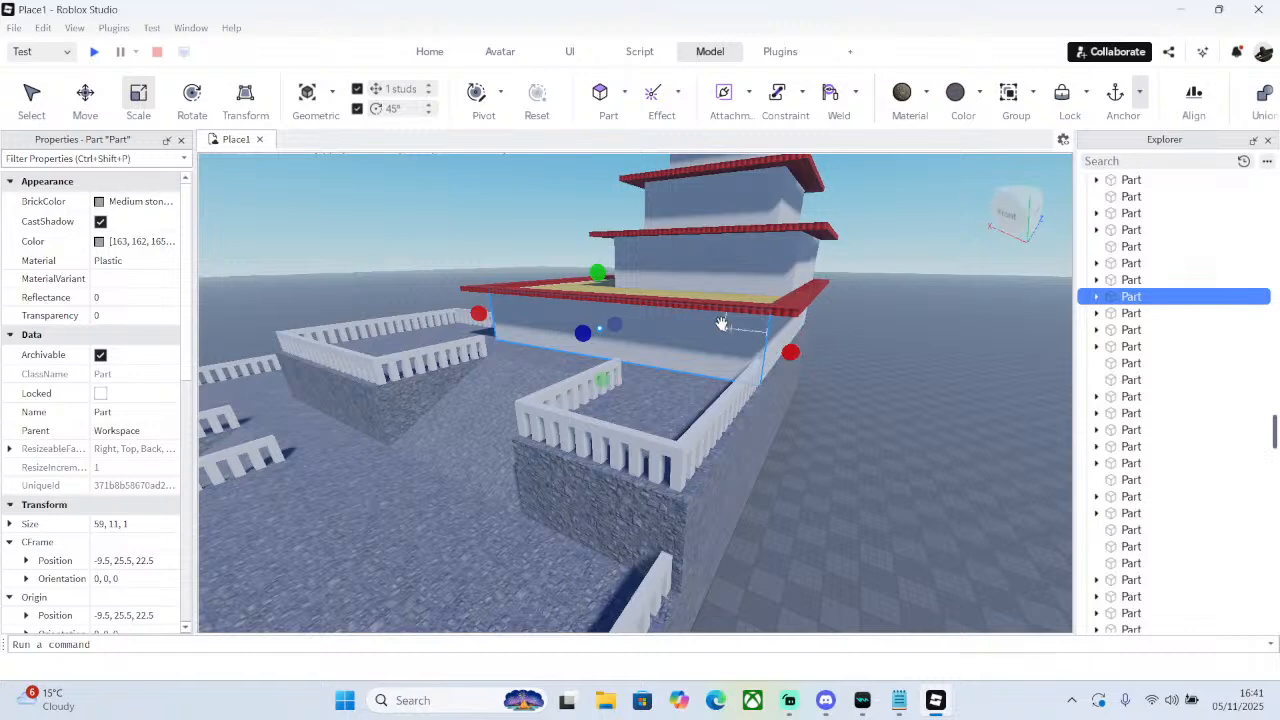
pyautogui.moveTo(722, 323); pyautogui.dragTo(722, 323, button='right')
pyautogui.click(980, 93)
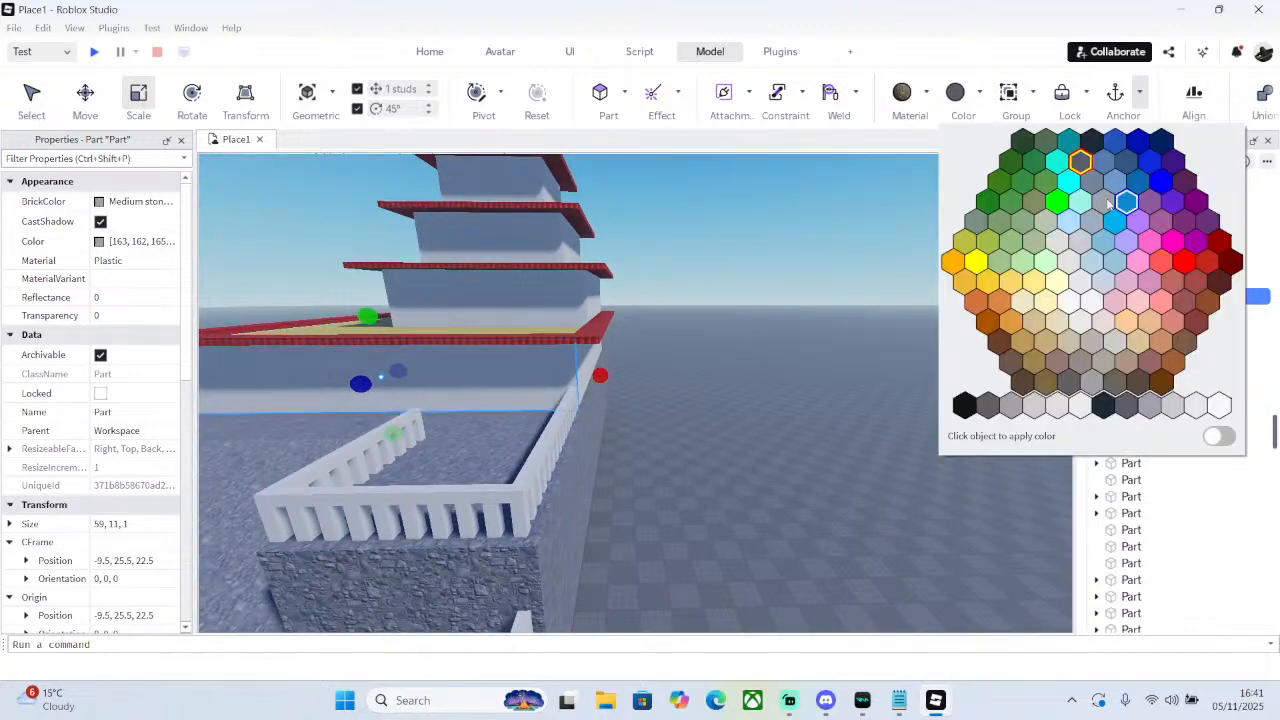
pyautogui.moveTo(690, 217); pyautogui.dragTo(706, 222, button='right')
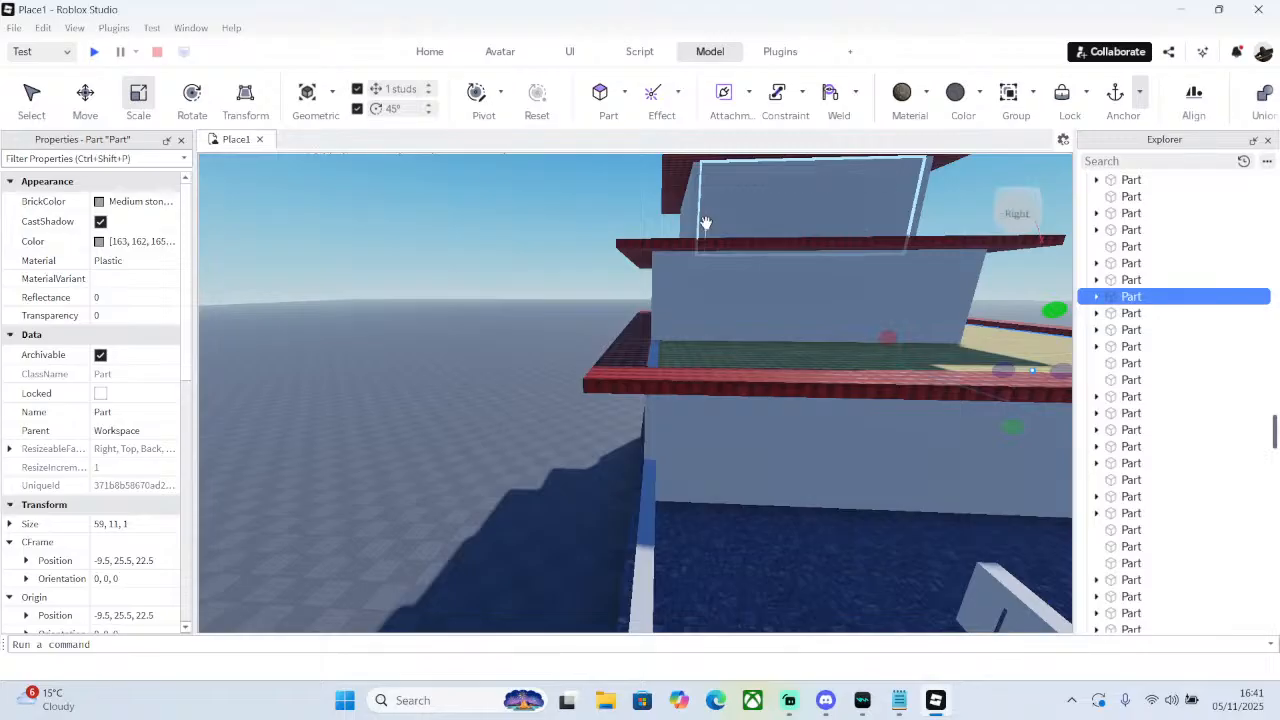
# - Examine the tower walls, white balustrades and cobbled terraces up close and from a distance
pyautogui.moveTo(698, 220); pyautogui.dragTo(880, 288, button='right')
pyautogui.click(845, 270)
pyautogui.scroll(5, 702, 292)
pyautogui.click(606, 371)
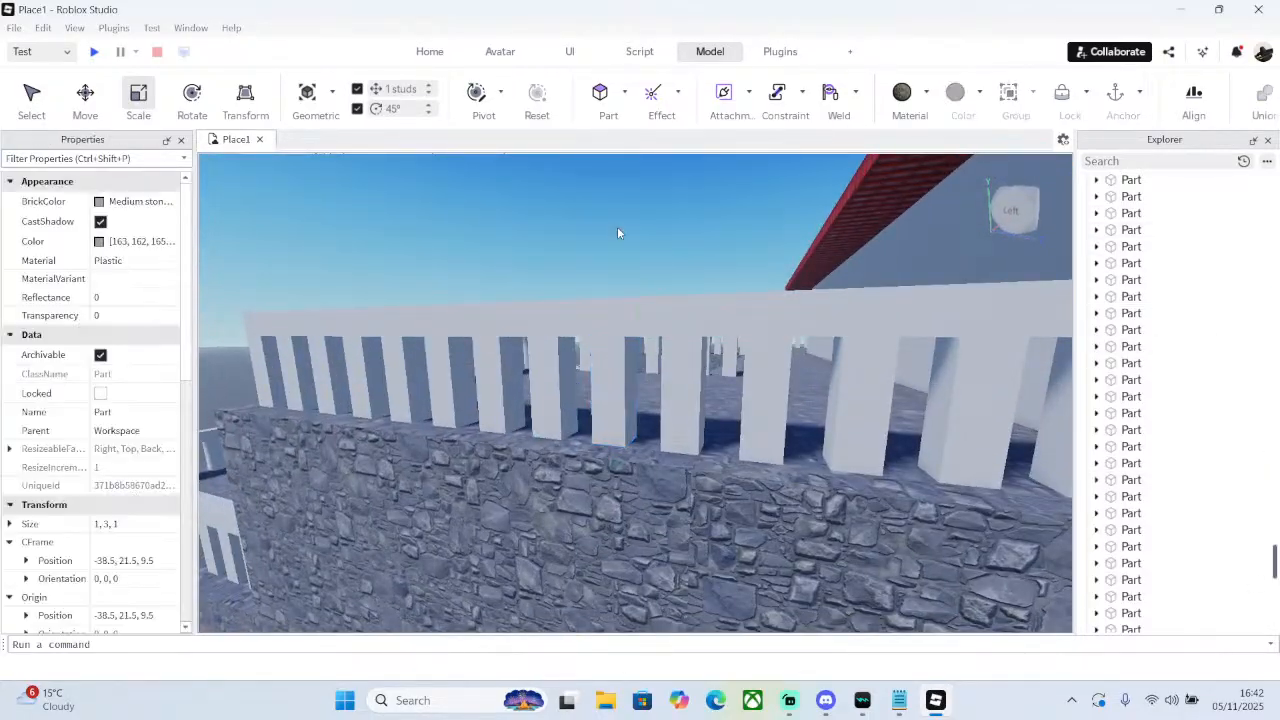
pyautogui.moveTo(617, 226); pyautogui.dragTo(617, 226, button='right')
pyautogui.click(665, 266)
pyautogui.moveTo(665, 266); pyautogui.dragTo(671, 347, button='right')
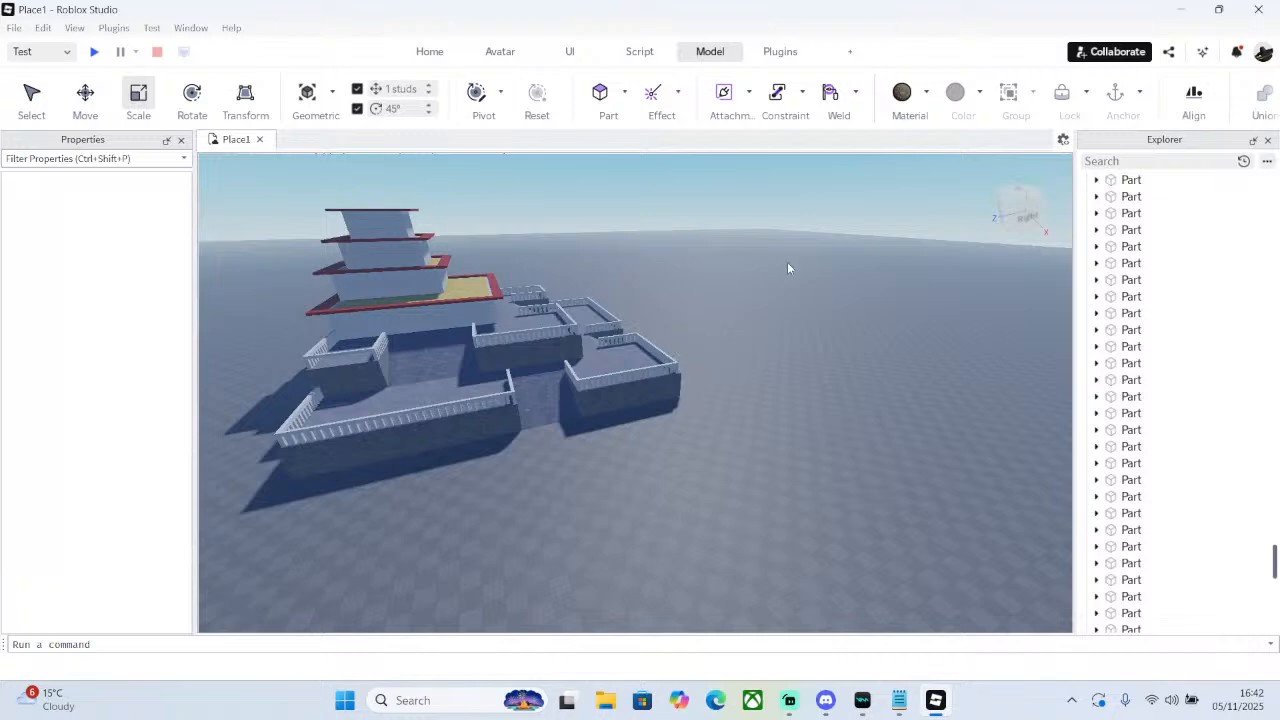
pyautogui.moveTo(695, 248); pyautogui.dragTo(706, 97, button='right')
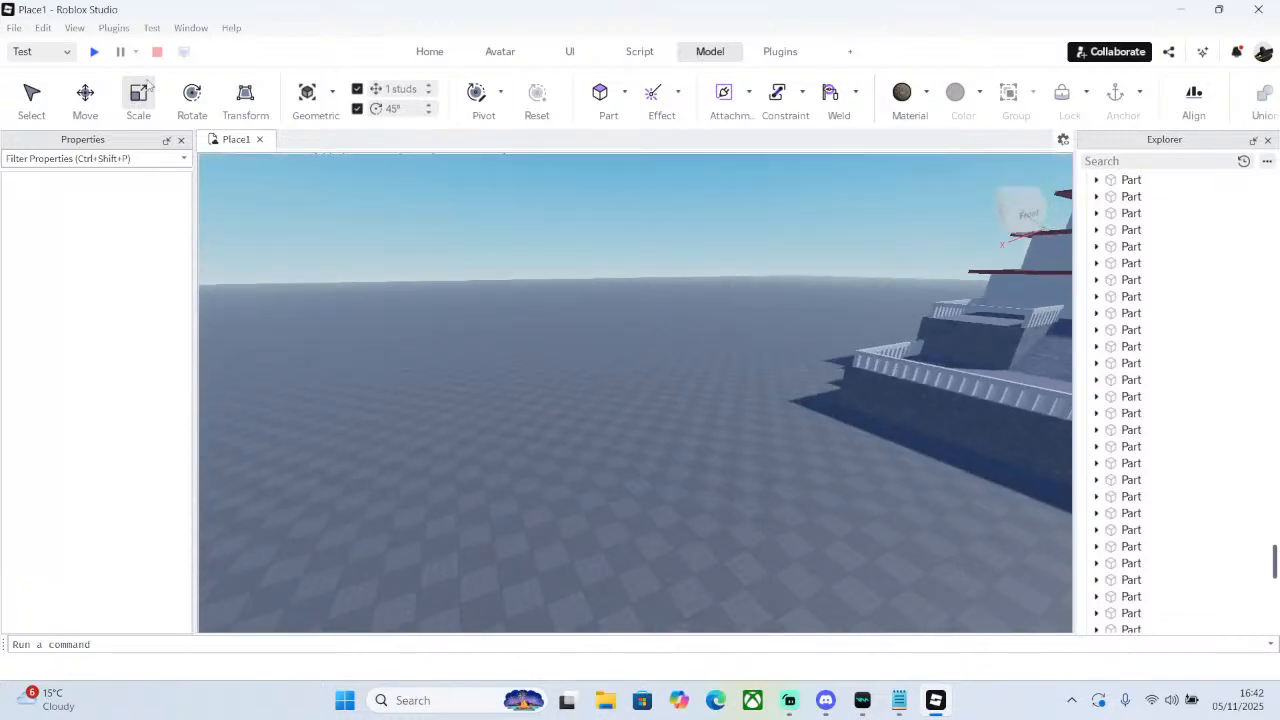
# - Start a playtest and walk the avatar across the lower cobbled terraces along the white balustrades
pyautogui.click(94, 51)
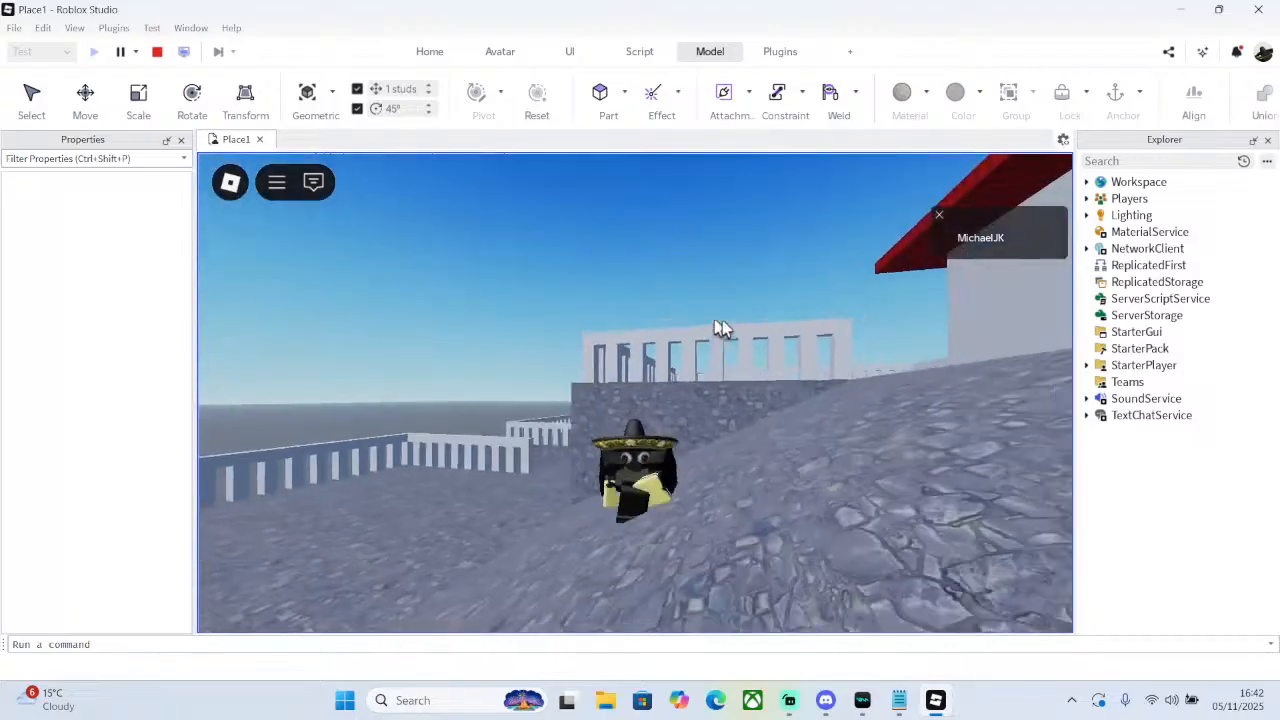
pyautogui.press('w')
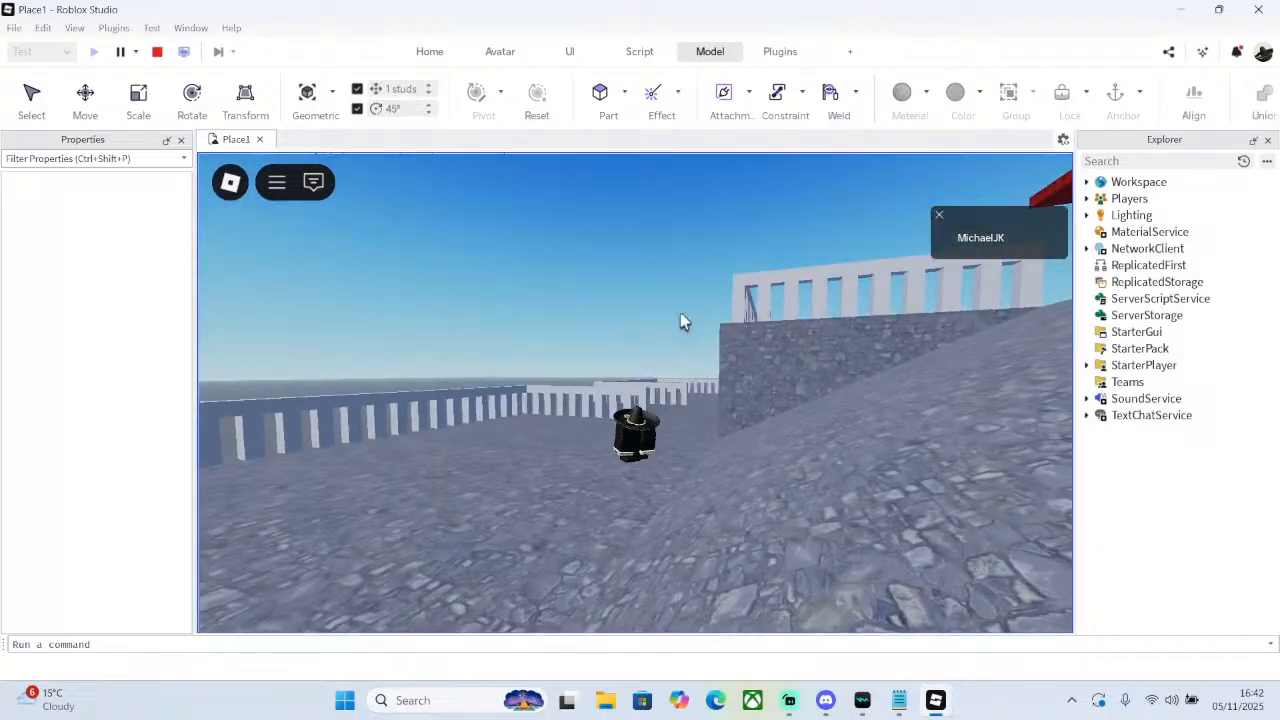
pyautogui.press('w')
pyautogui.scroll(-5, 693, 320)
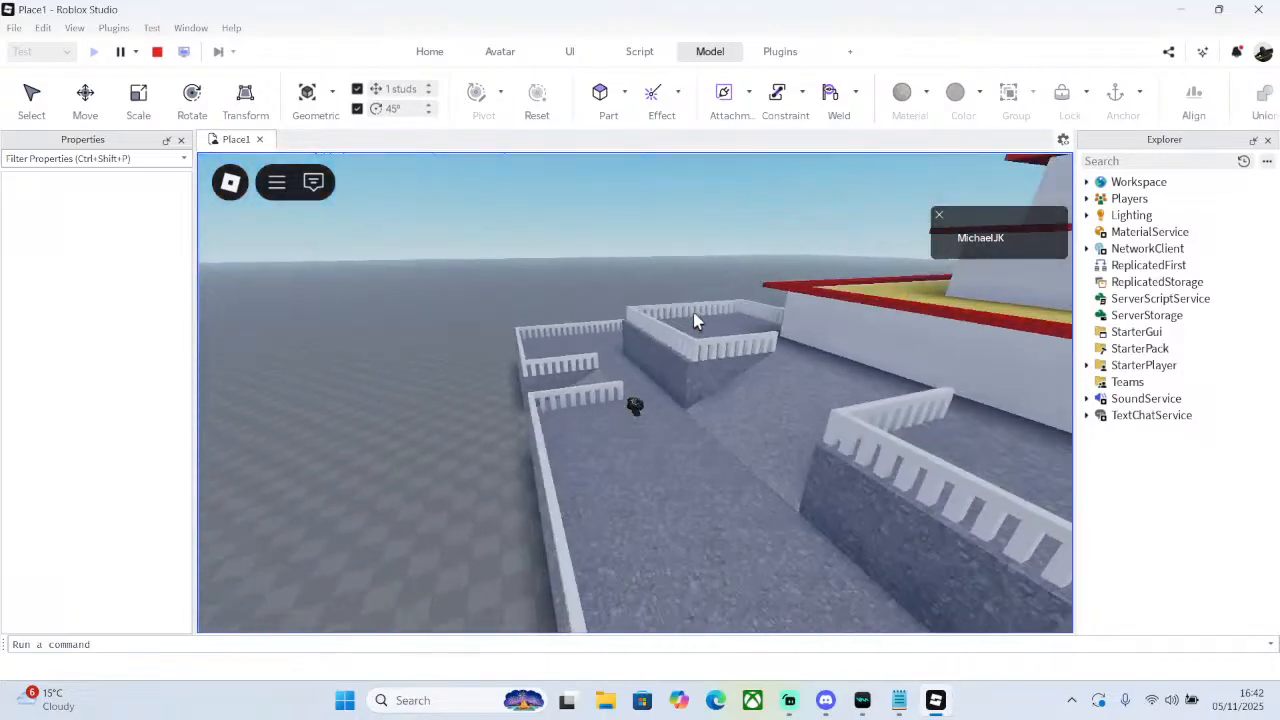
pyautogui.moveTo(693, 312); pyautogui.dragTo(693, 312, button='right')
pyautogui.scroll(5, 693, 312)
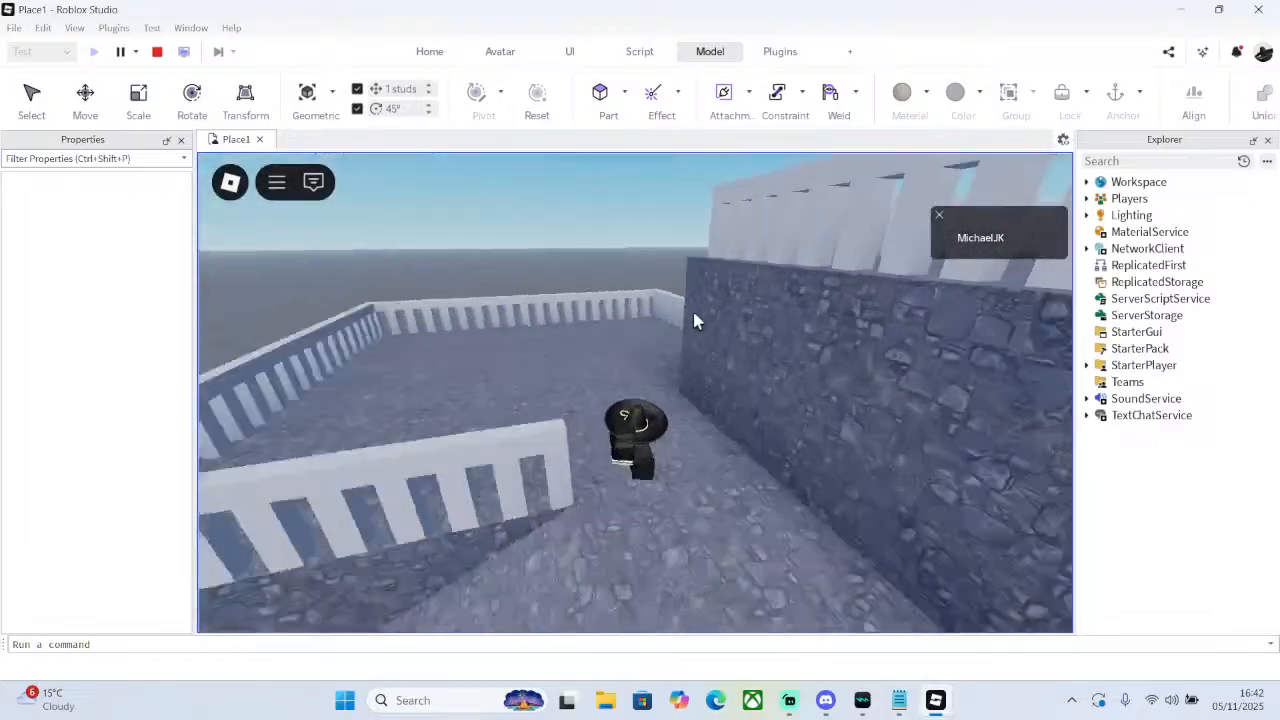
pyautogui.press('w')
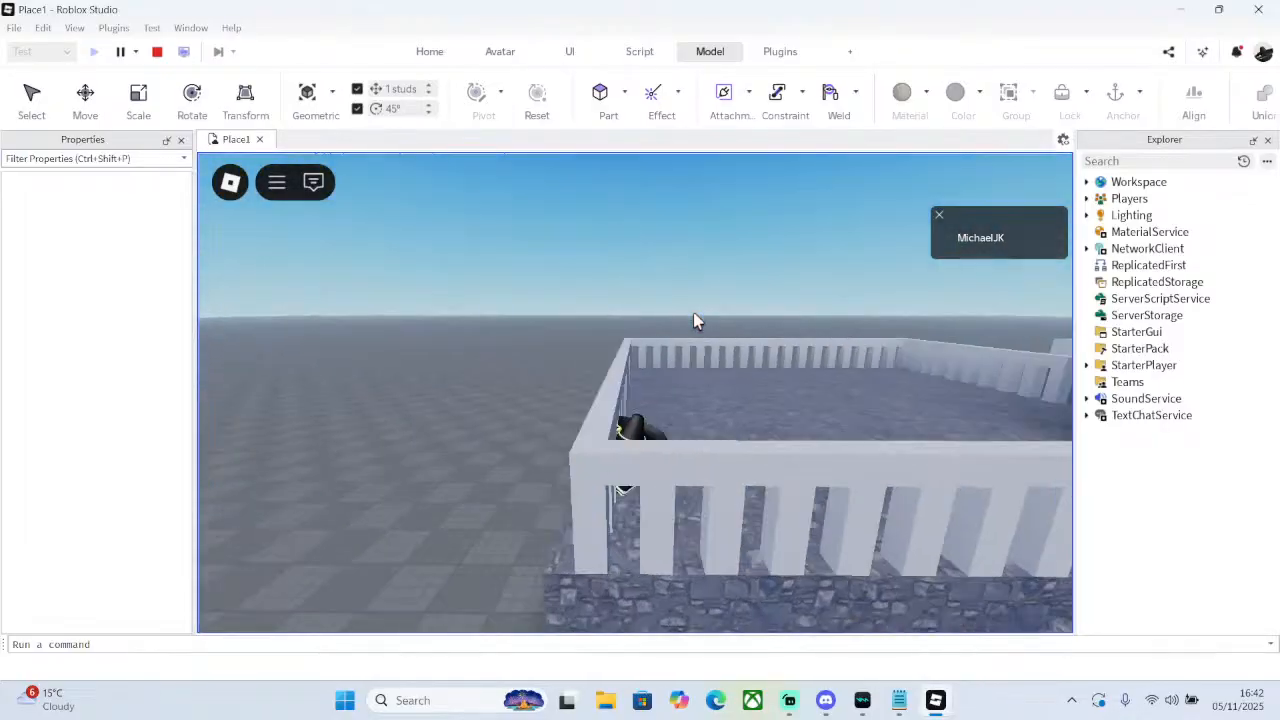
pyautogui.press('w')
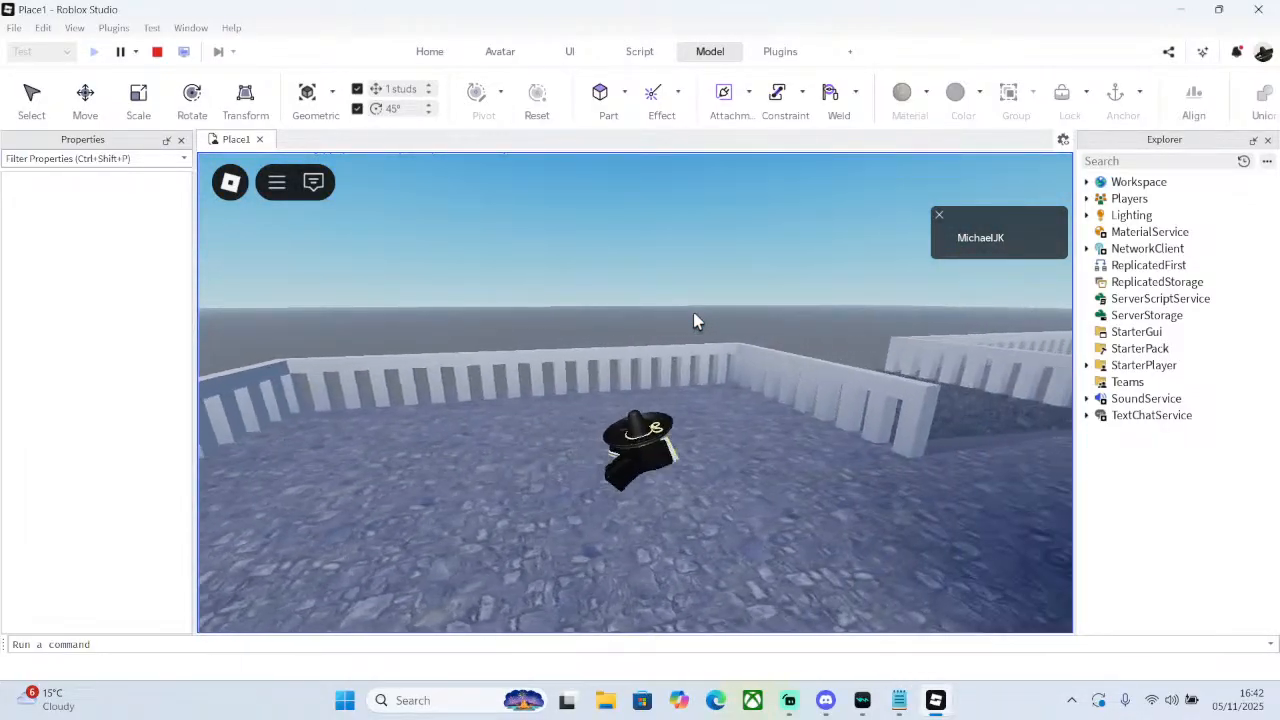
# - Walk and jump the avatar up to the small raised terrace to inspect its railings, and end the playtest
pyautogui.press('d')
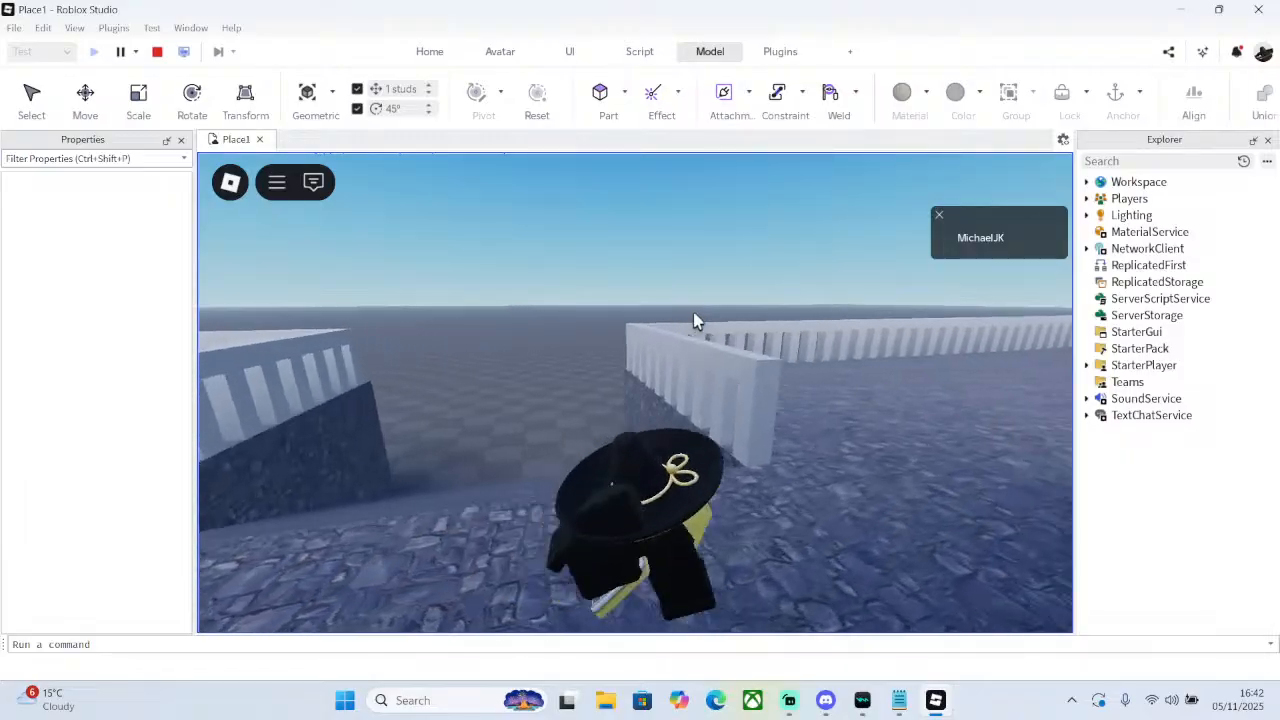
pyautogui.press('w')
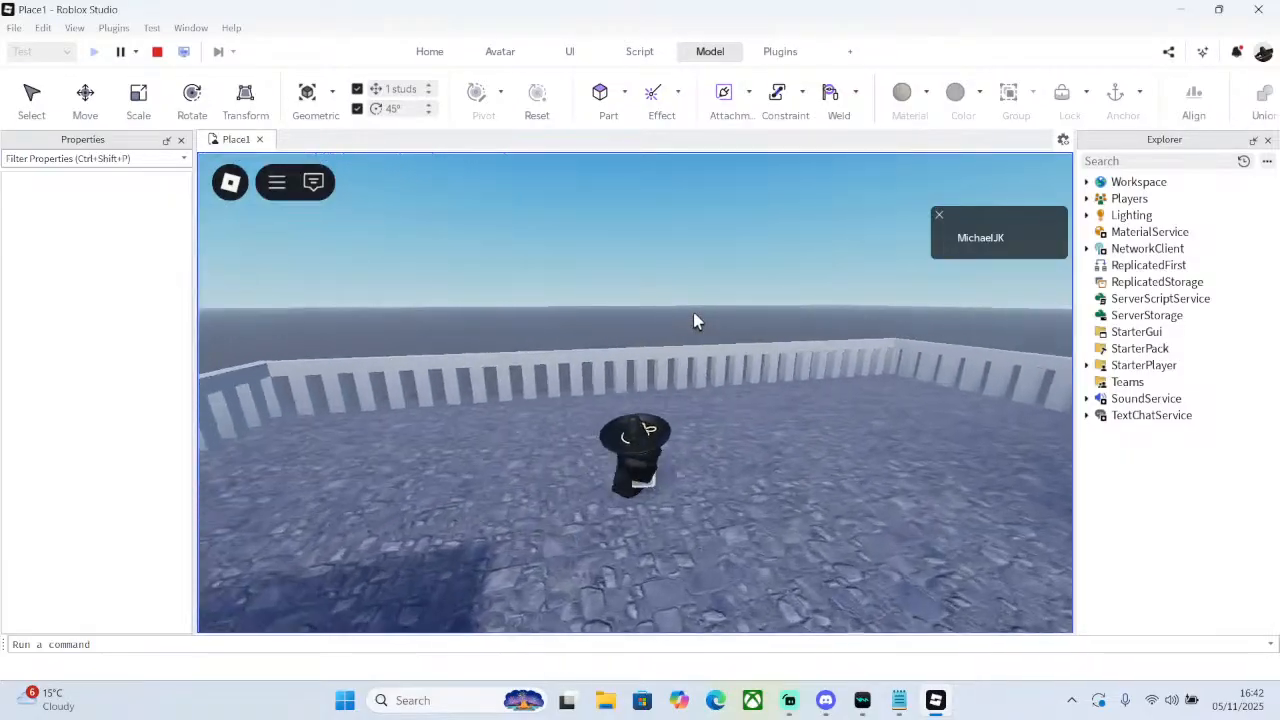
pyautogui.press('w')
pyautogui.moveTo(587, 279); pyautogui.dragTo(587, 279, button='right')
pyautogui.press('space')
pyautogui.press('w')
pyautogui.press('w')
pyautogui.press('space')
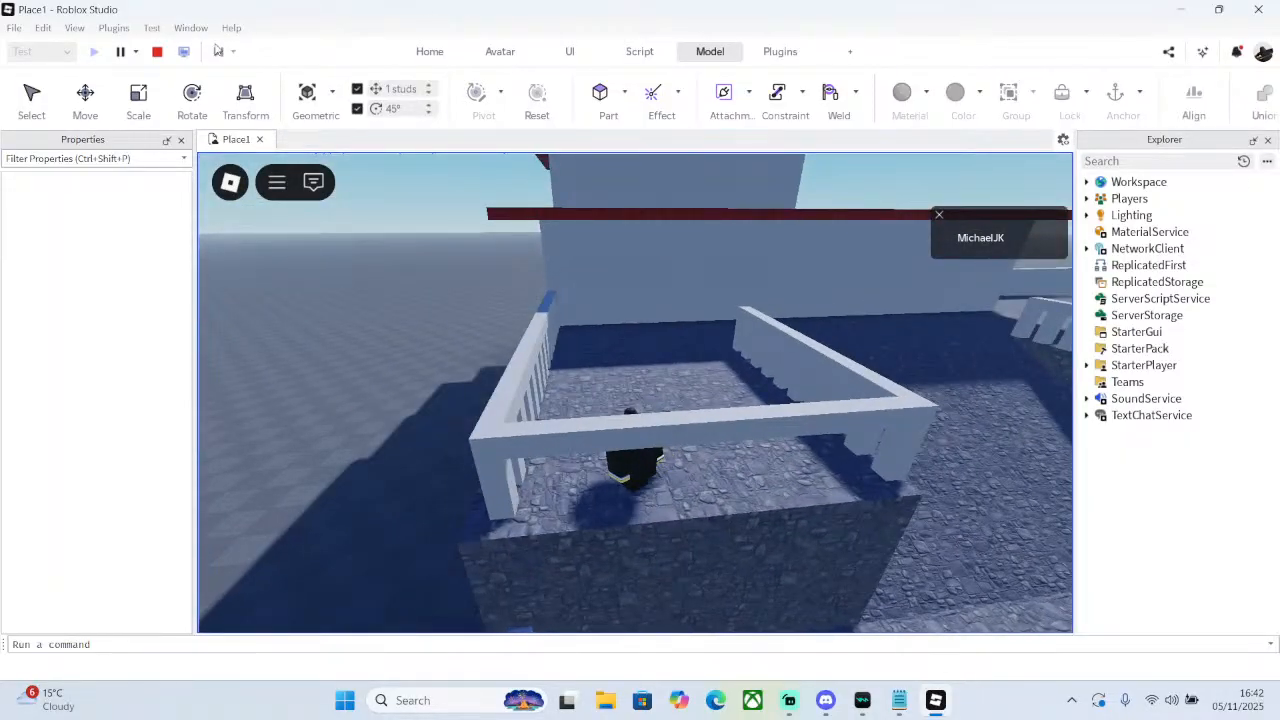
pyautogui.hotkey('shift', 'F5')
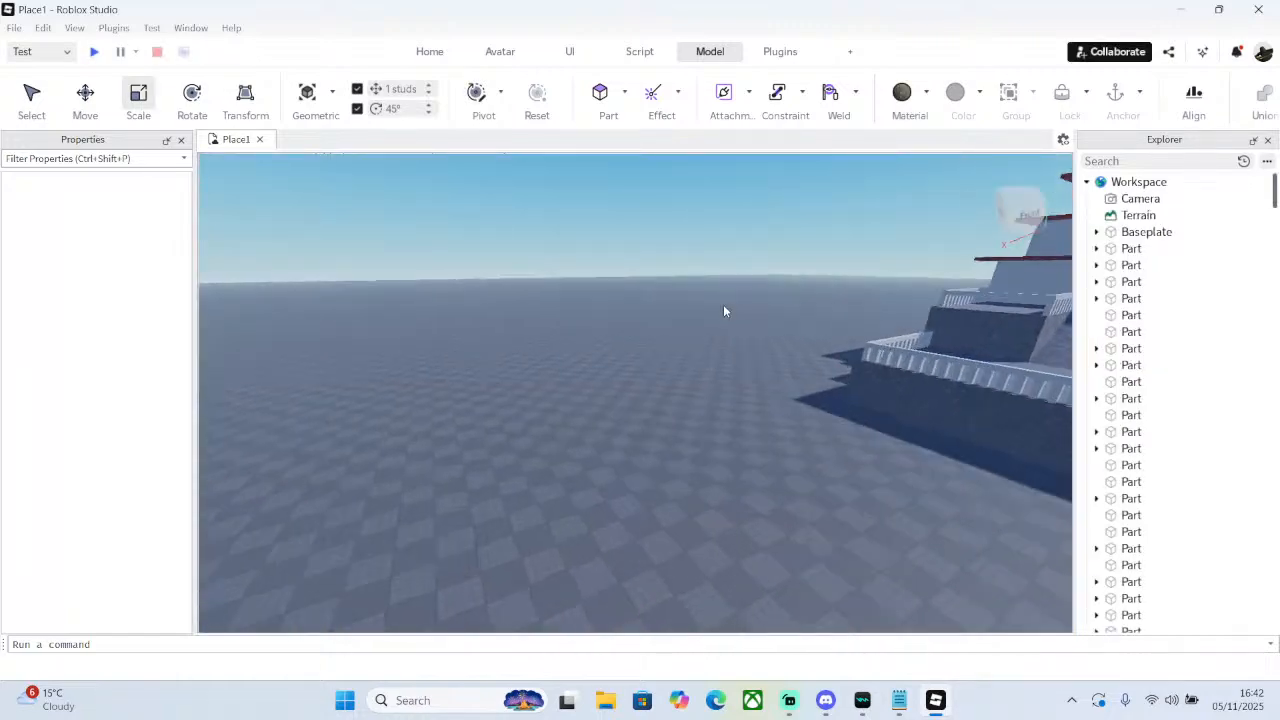
# - Duplicate the corner baluster under the small raised terrace's outer rail and move the copy along the rail
pyautogui.press('w')
pyautogui.moveTo(723, 304); pyautogui.dragTo(723, 304, button='right')
pyautogui.press('w')
pyautogui.rightClick(301, 316)
pyautogui.click(376, 119)
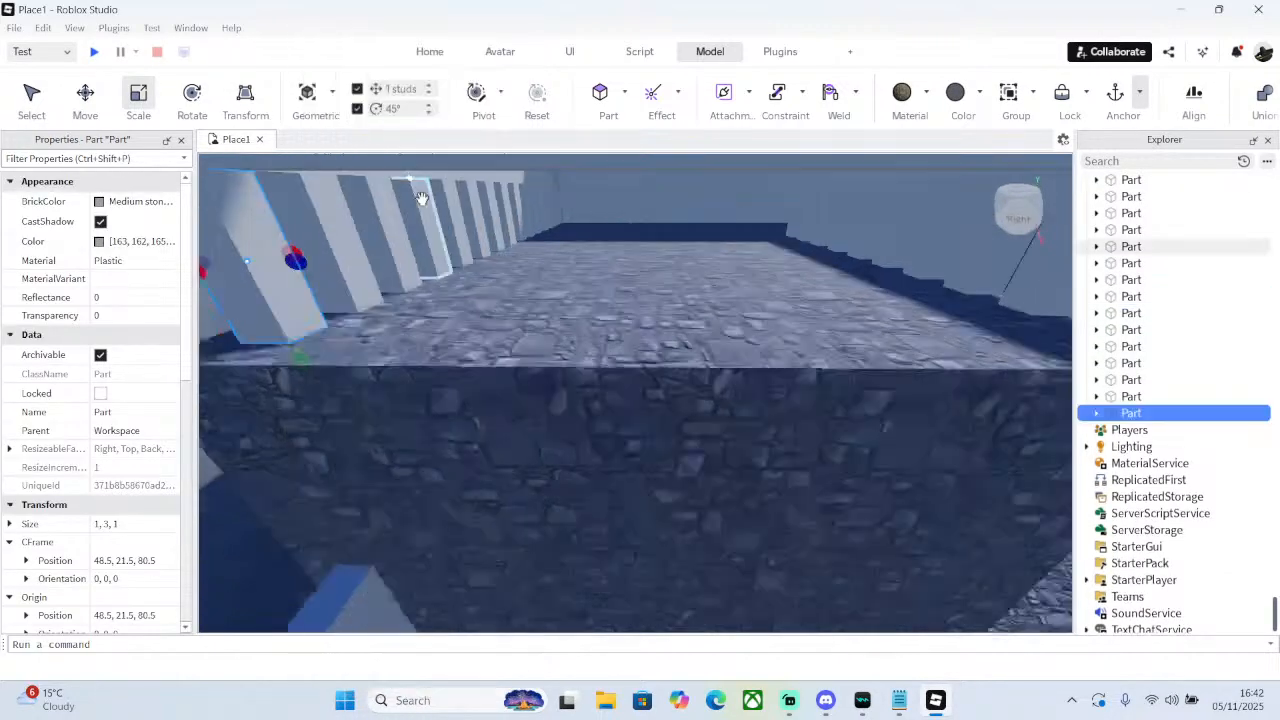
pyautogui.press('f')
pyautogui.click(85, 106)
pyautogui.scroll(4, 508, 294)
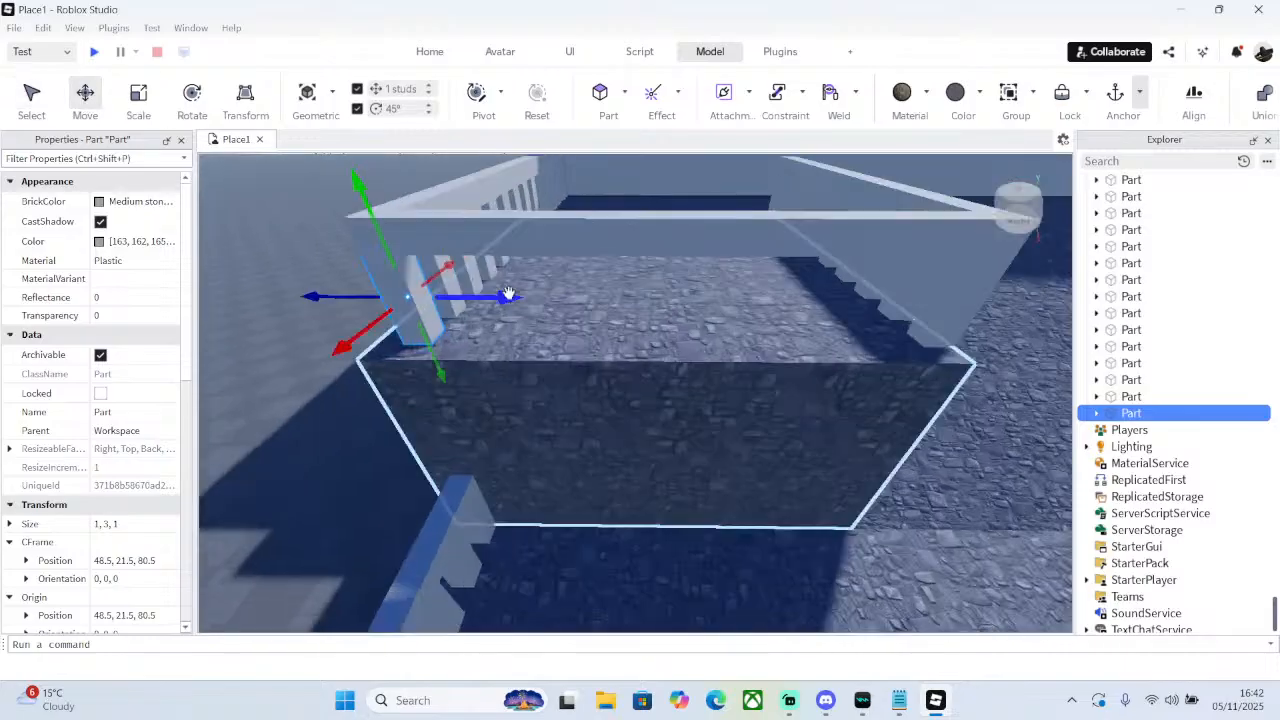
pyautogui.moveTo(478, 297); pyautogui.dragTo(866, 309)
# - Select both balusters and duplicate the pair repeatedly along the raised terrace's outer rail, offsetting the last pair 4 studs
pyautogui.keyDown('ctrl'); pyautogui.click(411, 287); pyautogui.keyUp('ctrl')
pyautogui.rightClick(417, 278)
pyautogui.click(499, 125)
pyautogui.rightClick(559, 279)
pyautogui.click(610, 118)
pyautogui.rightClick(712, 282)
pyautogui.click(765, 114)
pyautogui.moveTo(868, 307); pyautogui.dragTo(888, 256, button='right')
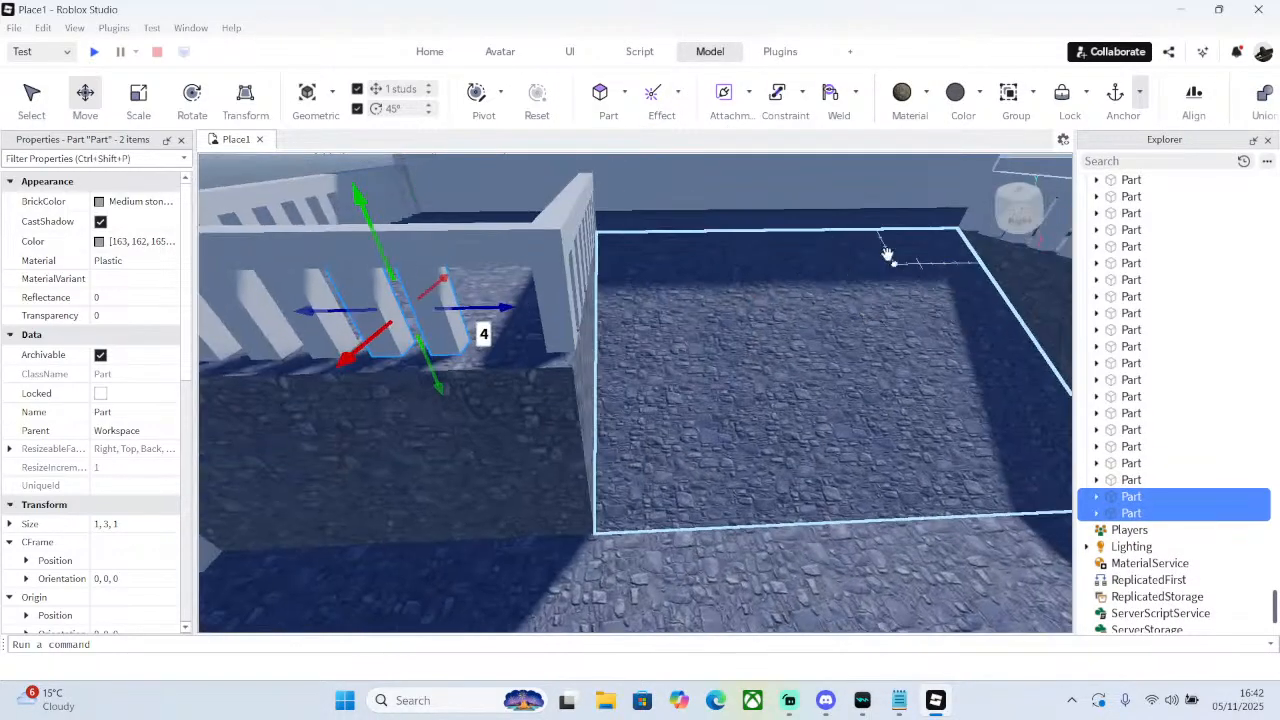
pyautogui.moveTo(811, 416); pyautogui.dragTo(812, 386, button='right')
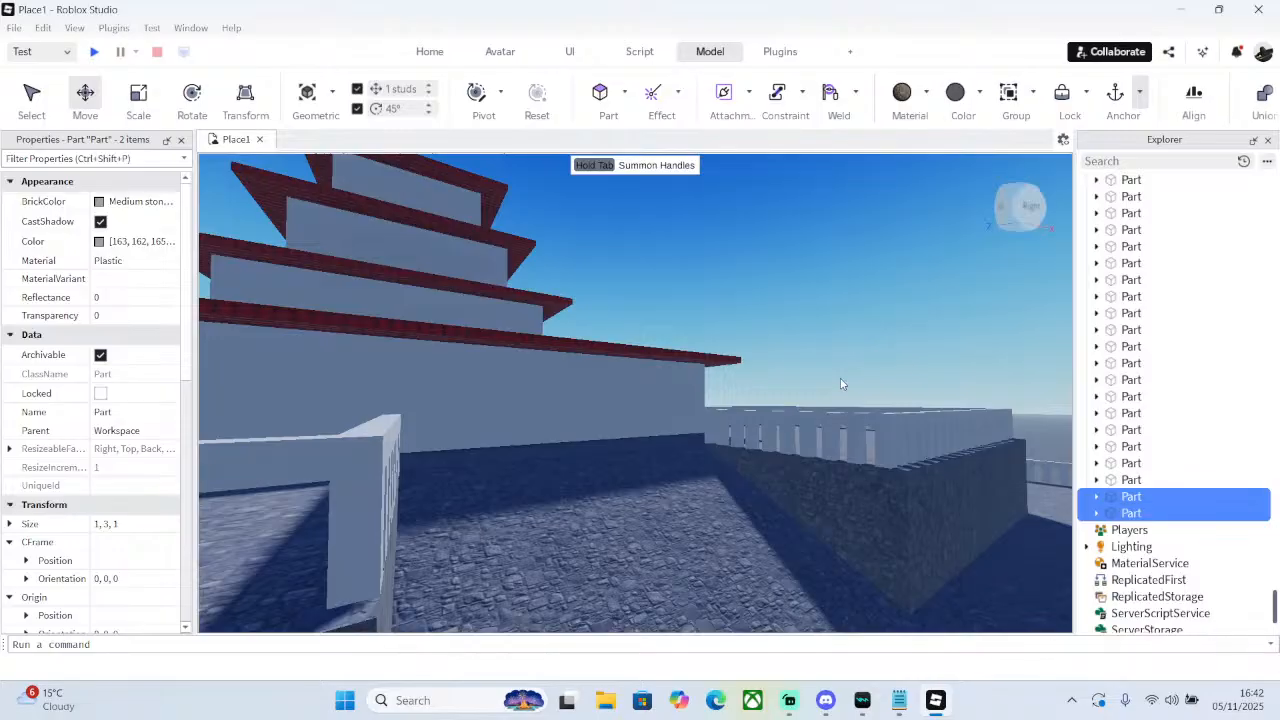
# - Duplicate the last single baluster and move the copy into the remaining gap beside the rail's end post
pyautogui.click(869, 354)
pyautogui.moveTo(869, 354); pyautogui.dragTo(807, 390, button='right')
pyautogui.click(498, 454)
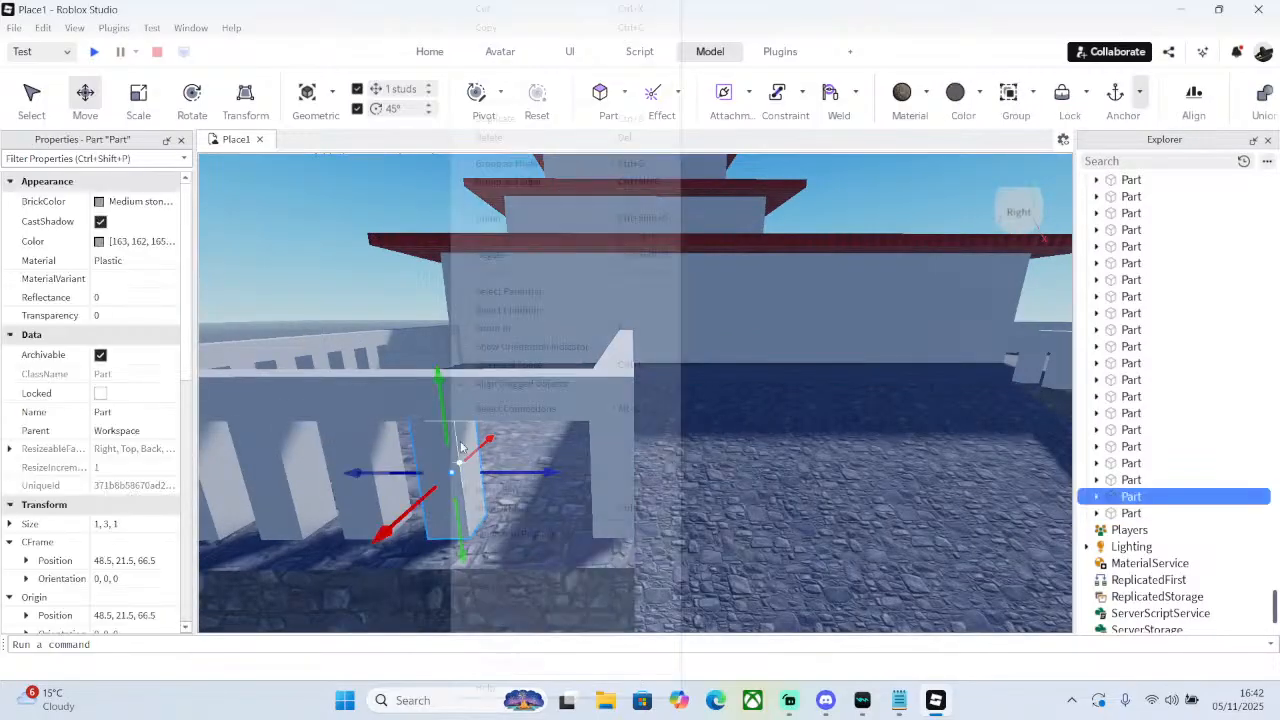
pyautogui.rightClick(460, 458)
pyautogui.click(520, 114)
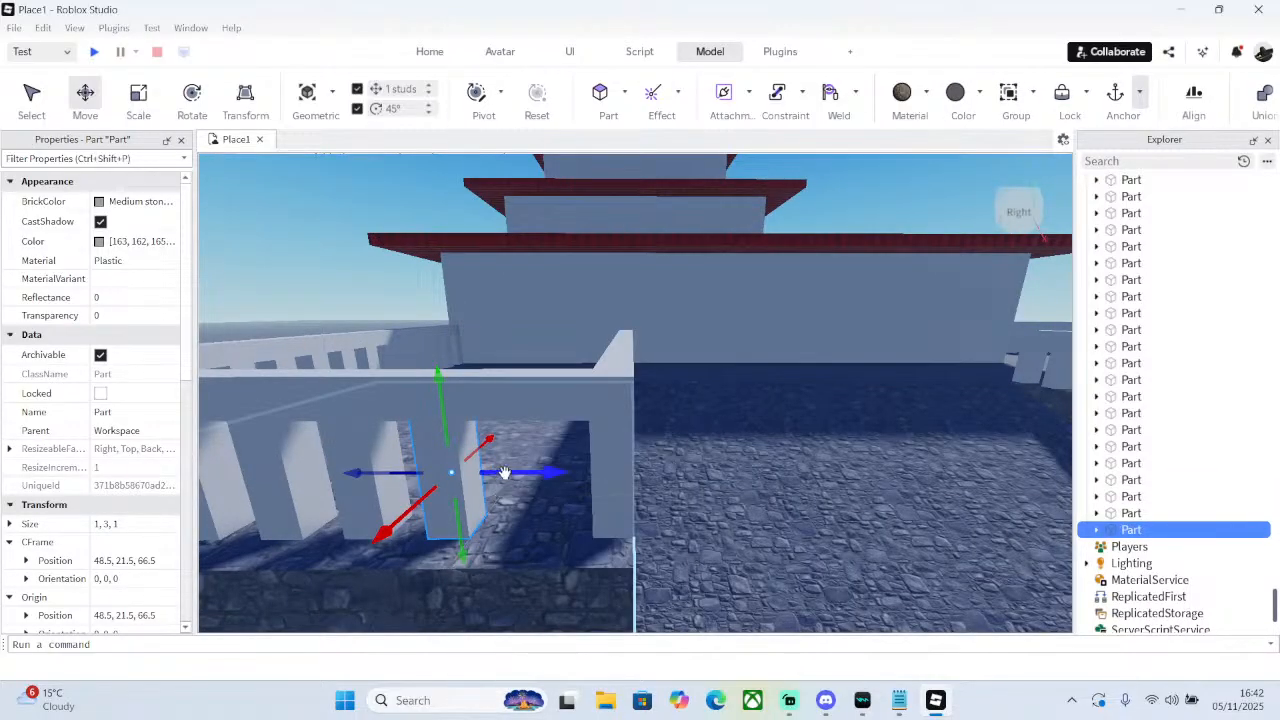
pyautogui.moveTo(504, 472); pyautogui.dragTo(569, 472)
pyautogui.moveTo(572, 468); pyautogui.dragTo(687, 333, button='right')
pyautogui.click(687, 333)
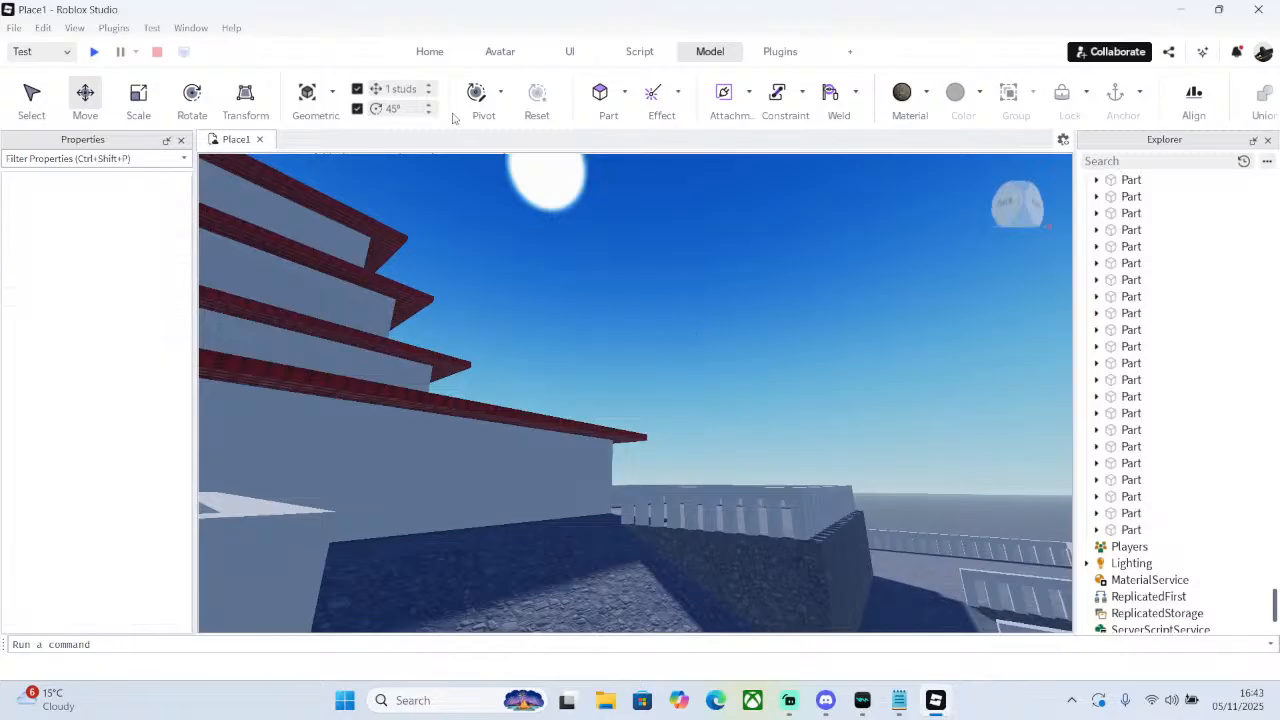
# - Start another playtest and view the terraces and tower from a distance while moving the avatar up the ramps
pyautogui.click(94, 51)
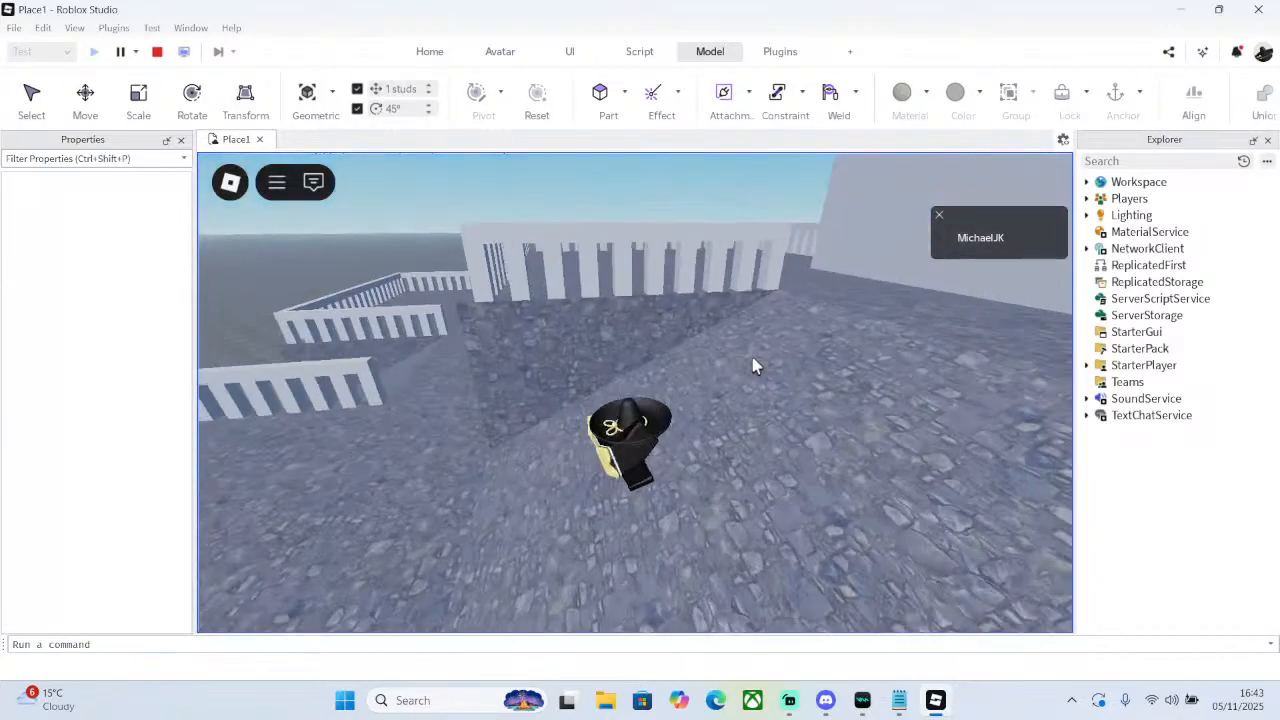
pyautogui.press('s')
pyautogui.scroll(-5, 752, 357)
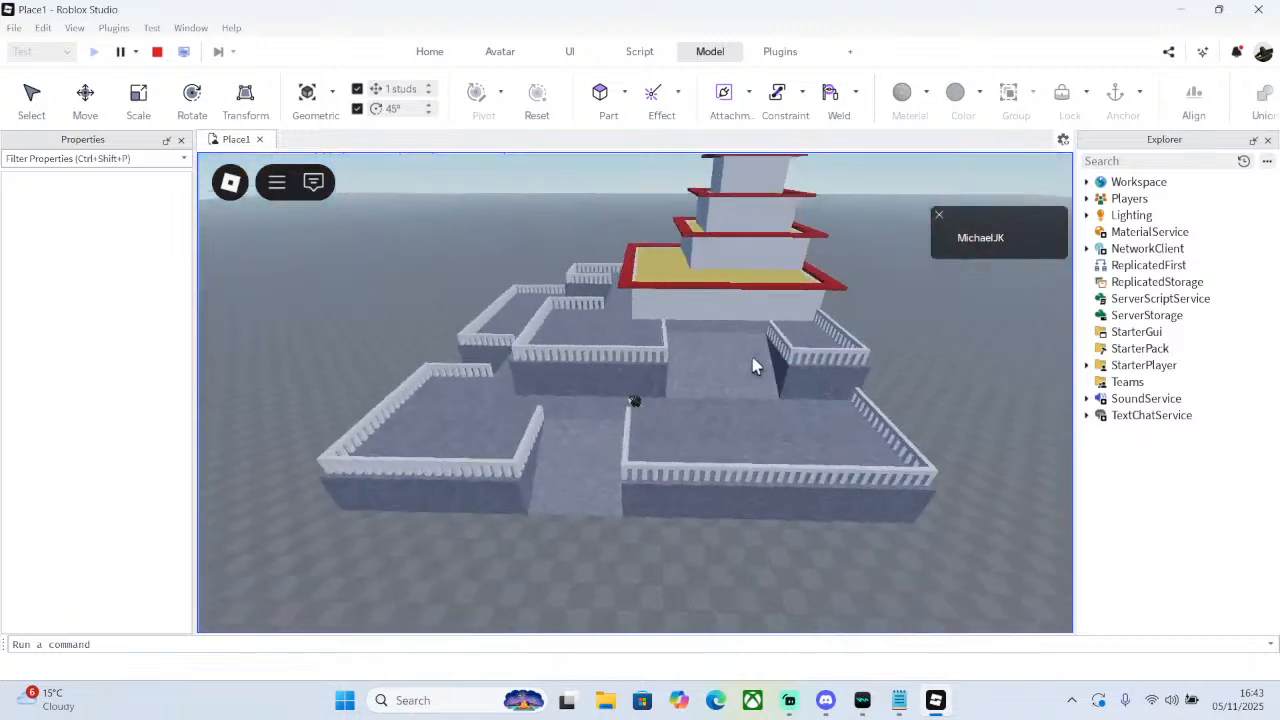
pyautogui.moveTo(752, 357); pyautogui.dragTo(752, 358, button='right')
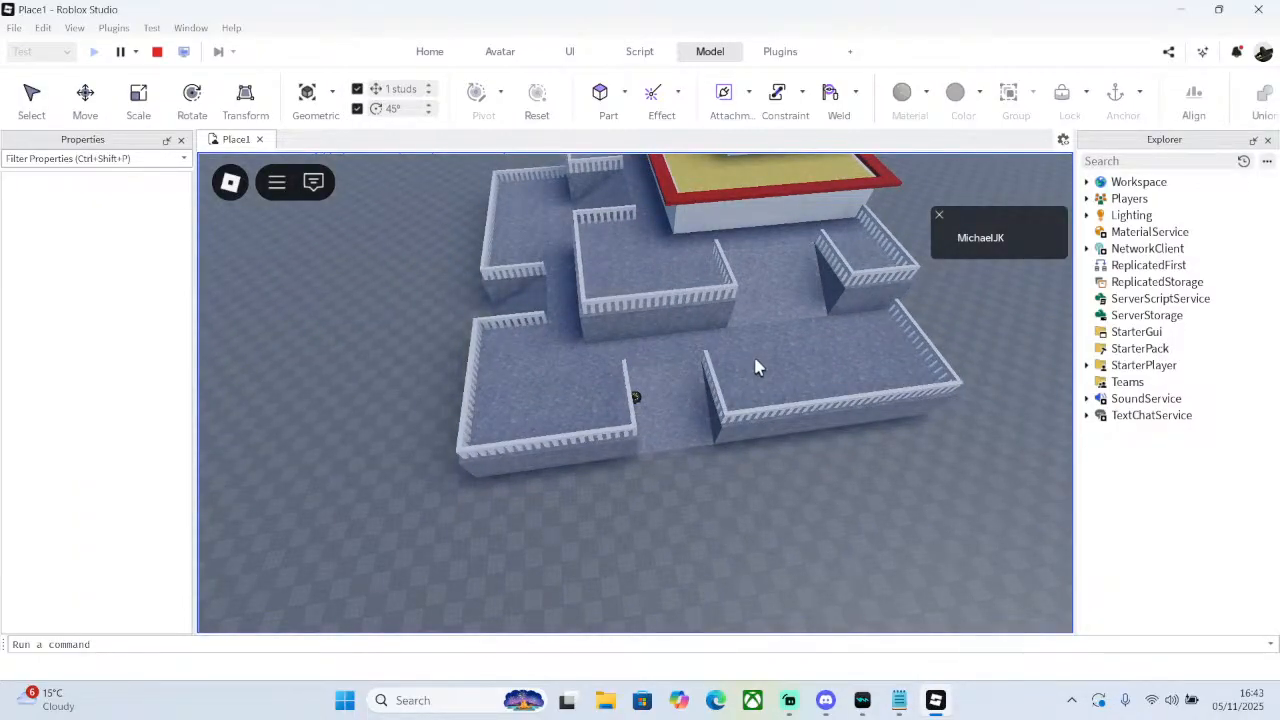
pyautogui.moveTo(743, 418); pyautogui.dragTo(743, 418, button='right')
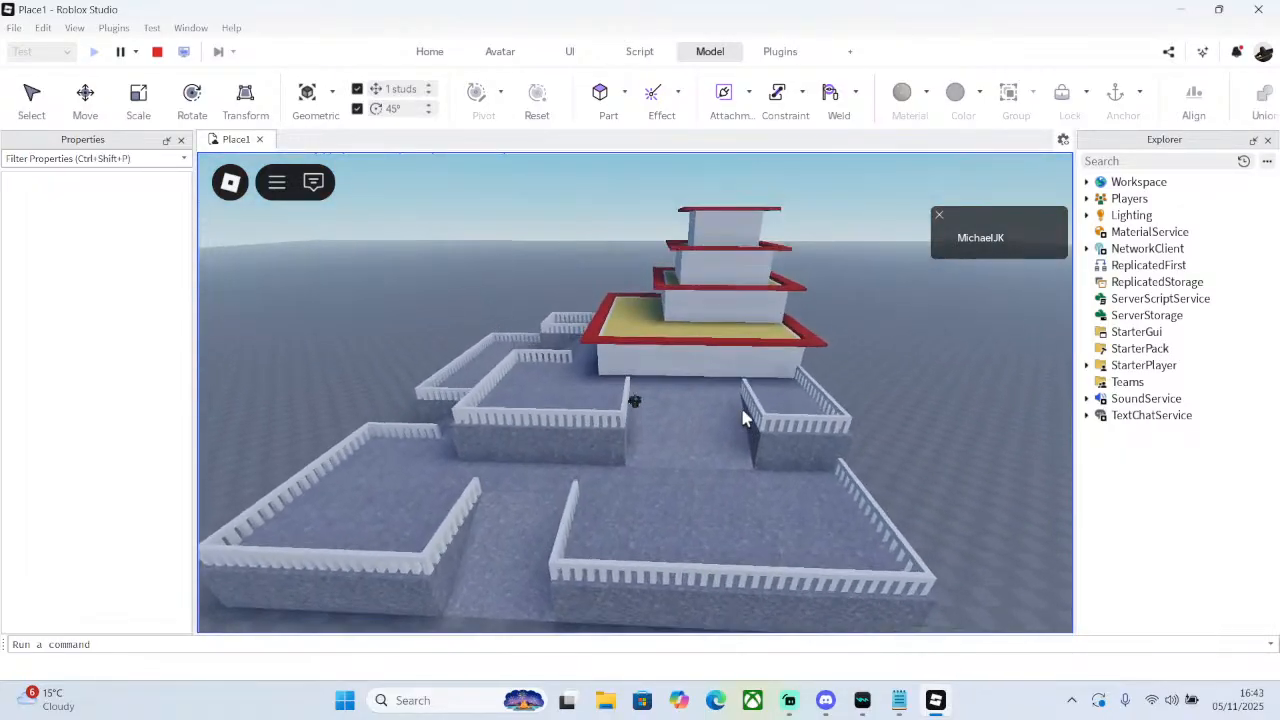
pyautogui.scroll(1, 743, 418)
pyautogui.moveTo(742, 418); pyautogui.dragTo(729, 450, button='right')
pyautogui.press('d')
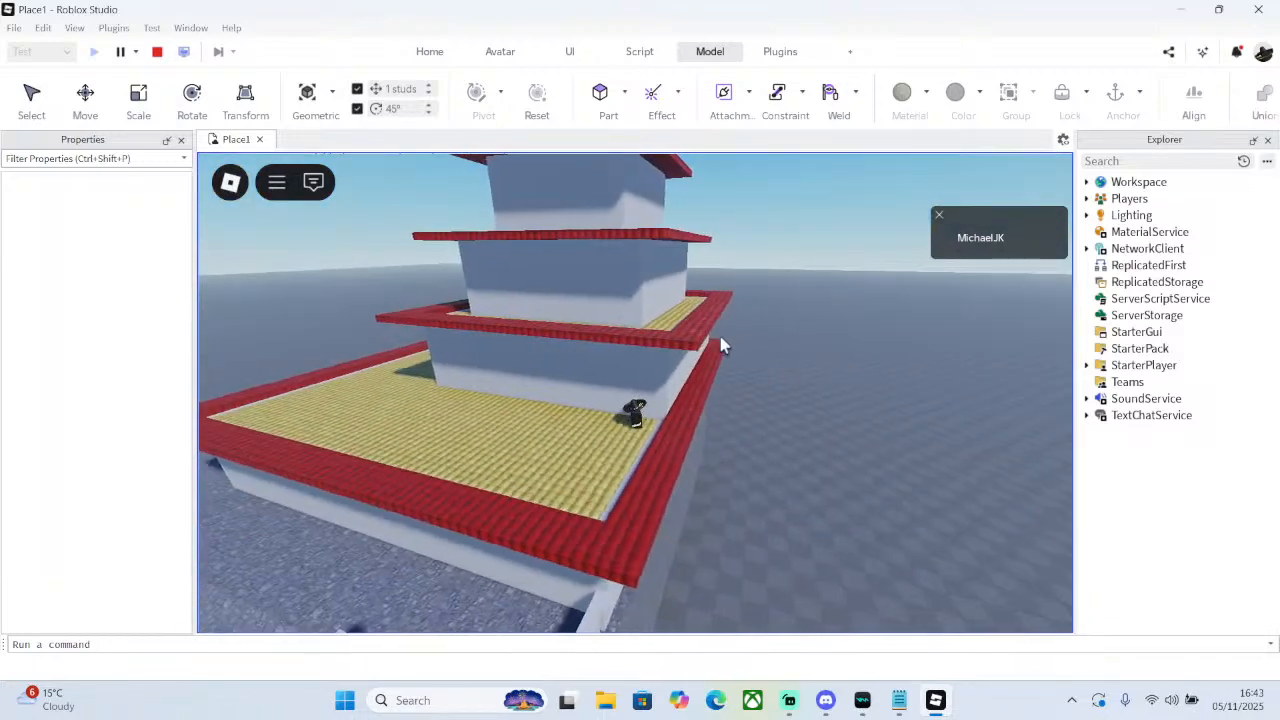
# - Examine the tiled roofs, tower and terraces from several angles, from the lowest roof down to the ramps
pyautogui.moveTo(733, 346); pyautogui.dragTo(733, 346, button='right')
pyautogui.moveTo(551, 321); pyautogui.dragTo(551, 321, button='right')
pyautogui.scroll(-10, 551, 321)
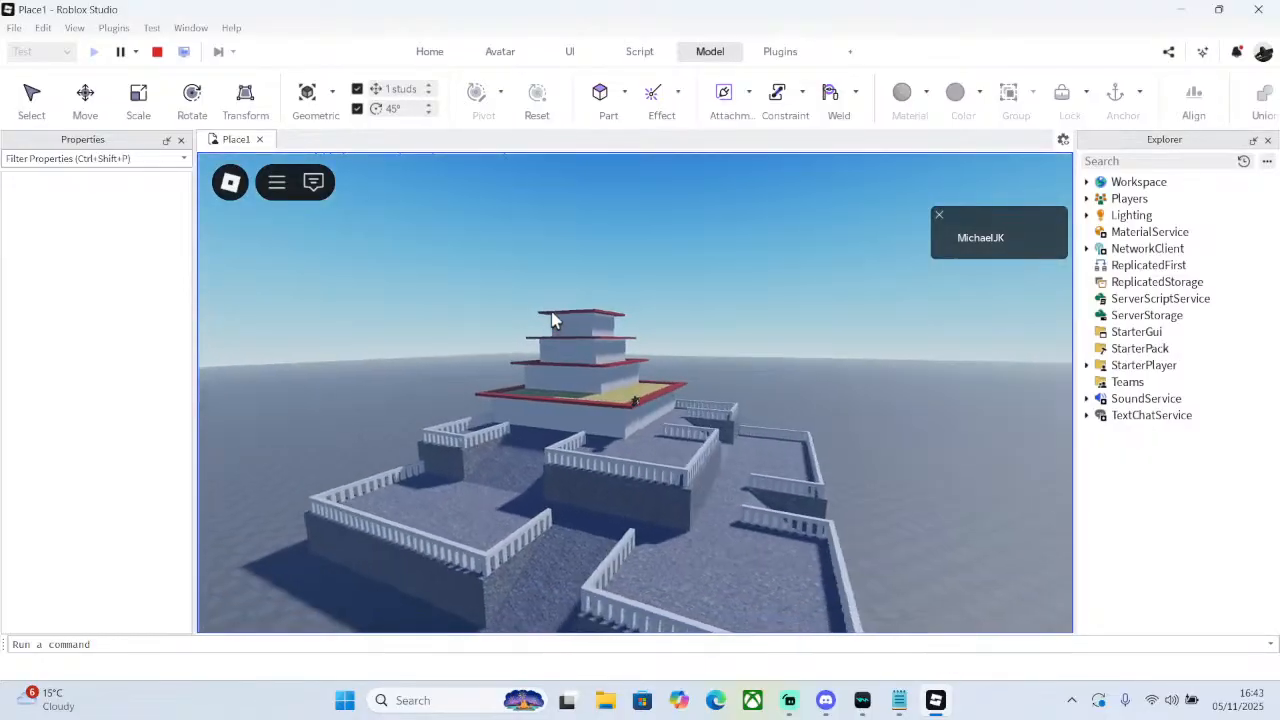
pyautogui.moveTo(551, 321); pyautogui.dragTo(551, 321, button='right')
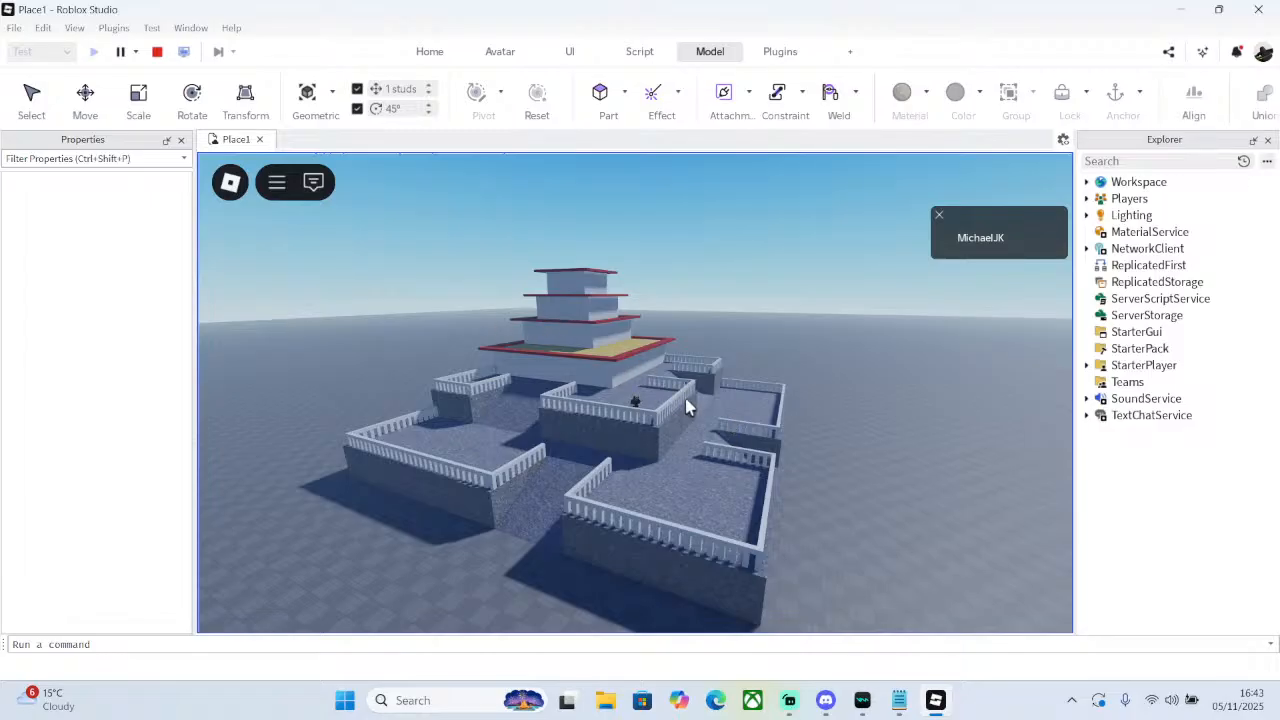
pyautogui.moveTo(683, 371); pyautogui.dragTo(743, 368, button='right')
pyautogui.scroll(5, 749, 366)
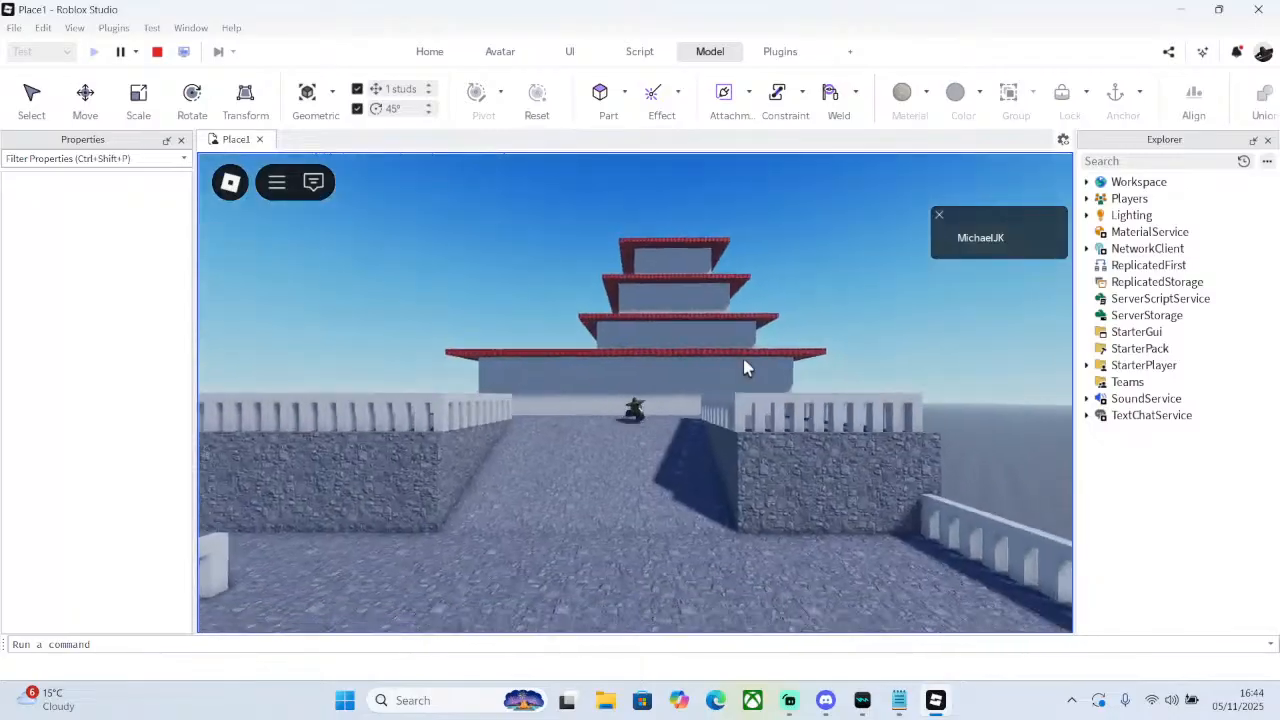
pyautogui.scroll(-5, 743, 359)
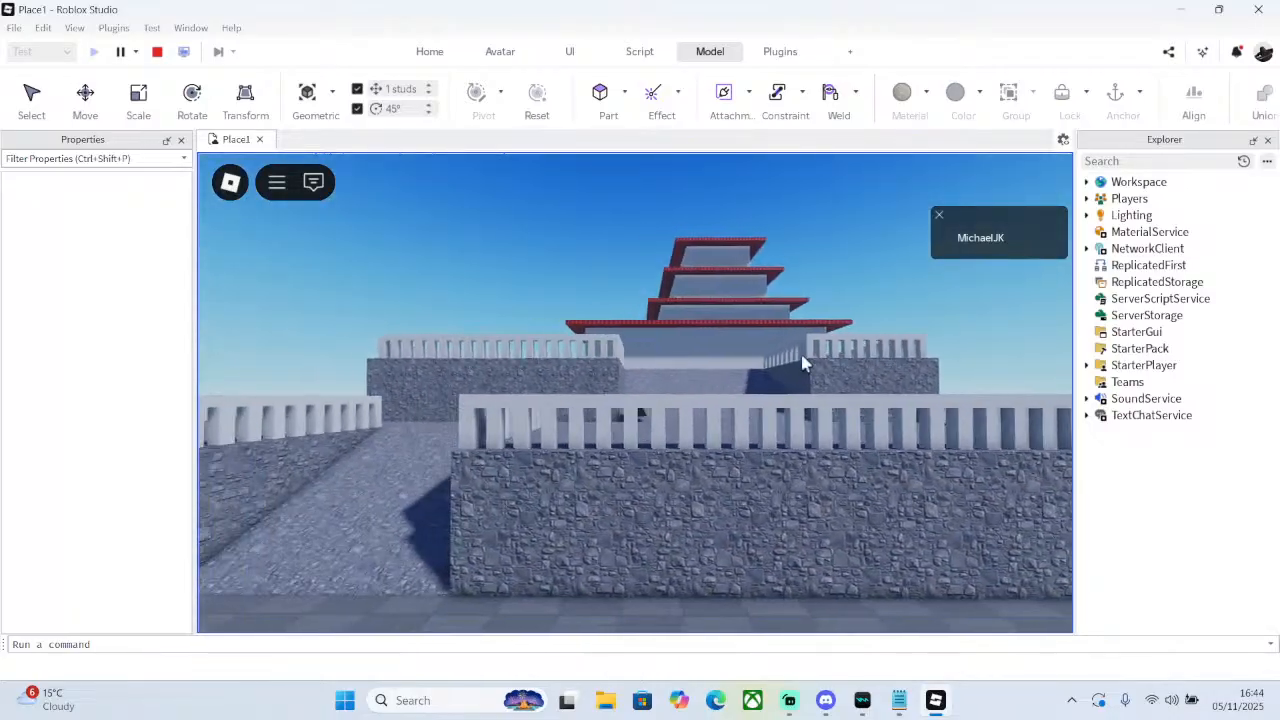
# - Walk the avatar down the entrance ramp and around the outer terrace walls on the baseplate
pyautogui.moveTo(688, 388); pyautogui.dragTo(678, 425, button='right')
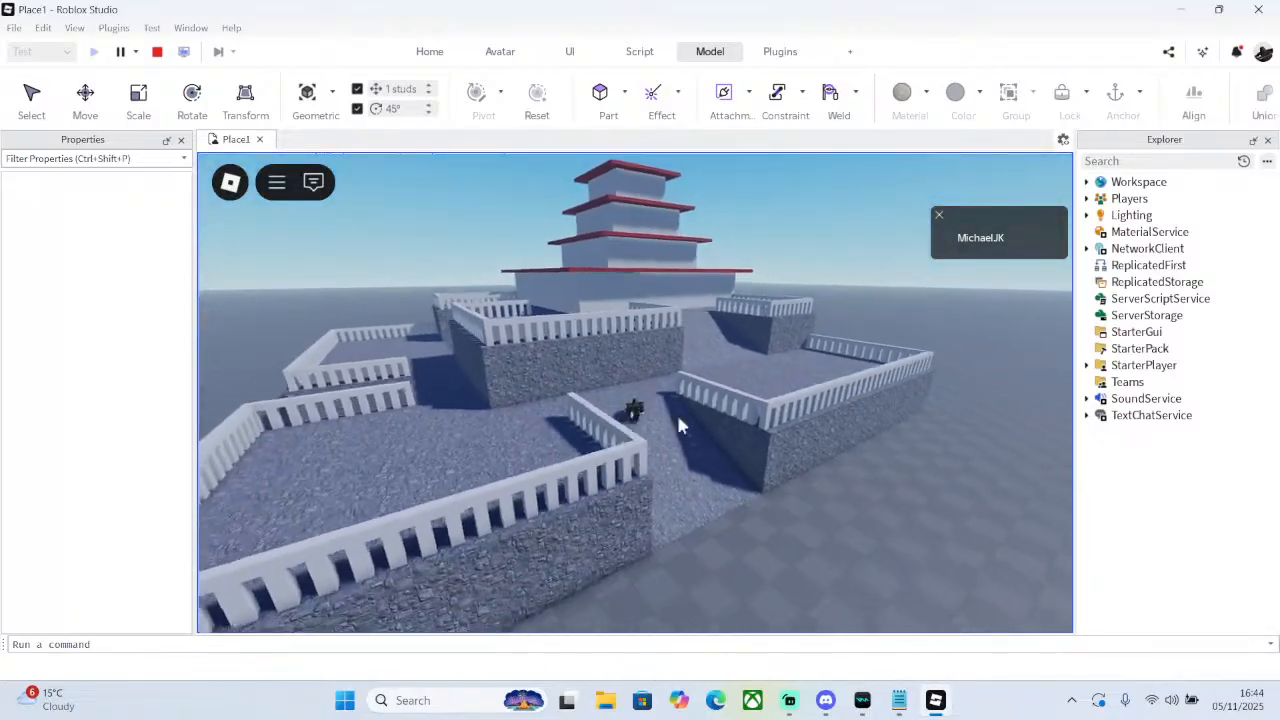
pyautogui.scroll(5, 466, 426)
pyautogui.scroll(-5, 649, 469)
pyautogui.moveTo(549, 437); pyautogui.dragTo(655, 474, button='right')
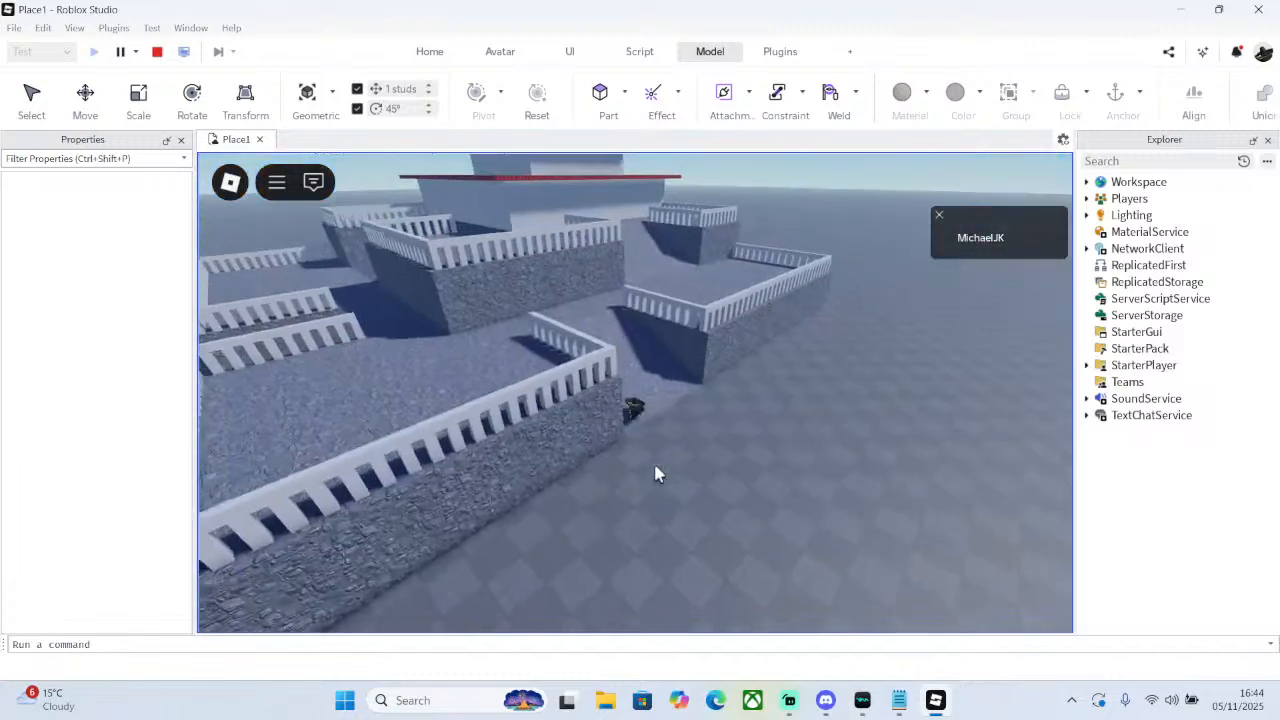
pyautogui.press('s')
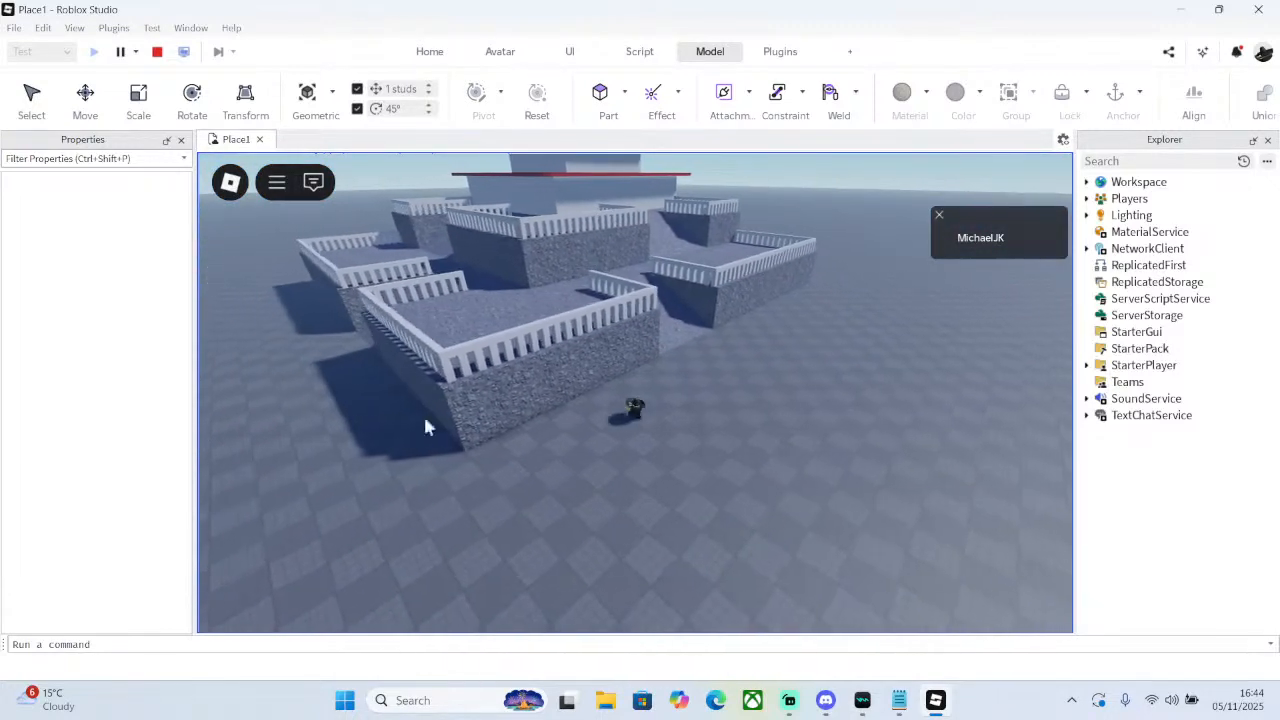
pyautogui.press('a')
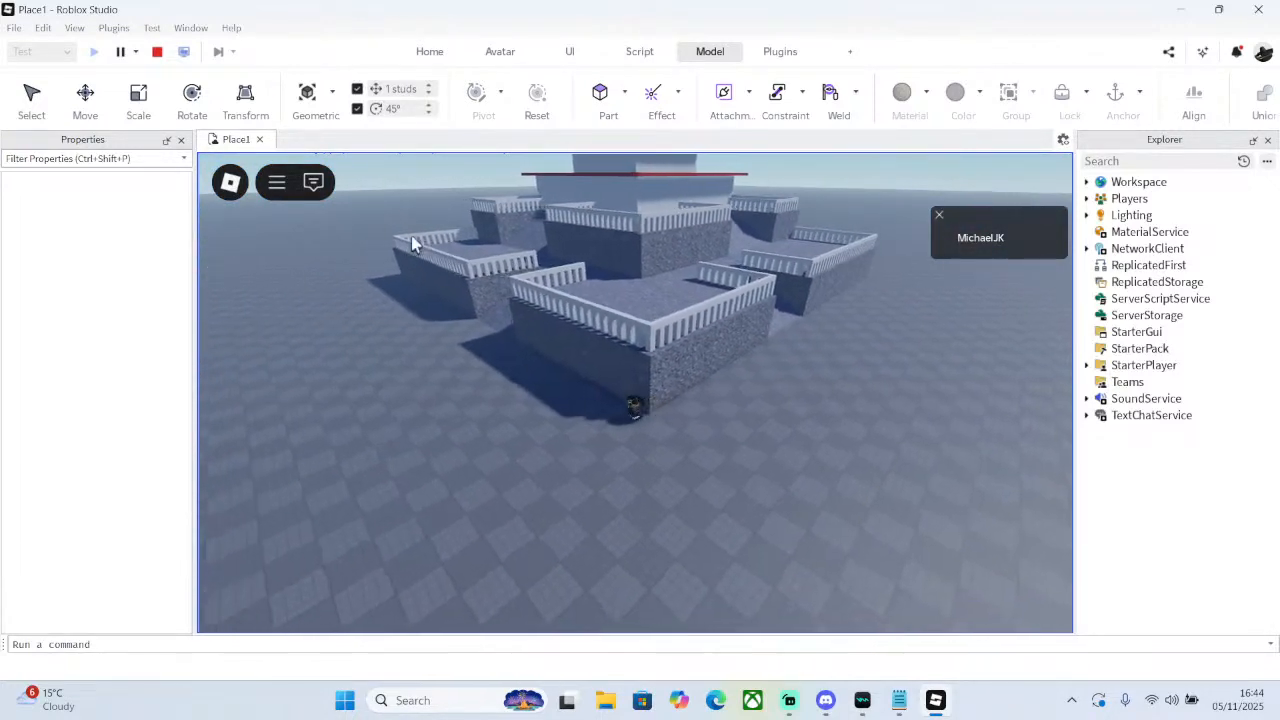
pyautogui.press('a')
pyautogui.moveTo(625, 294); pyautogui.dragTo(715, 400, button='right')
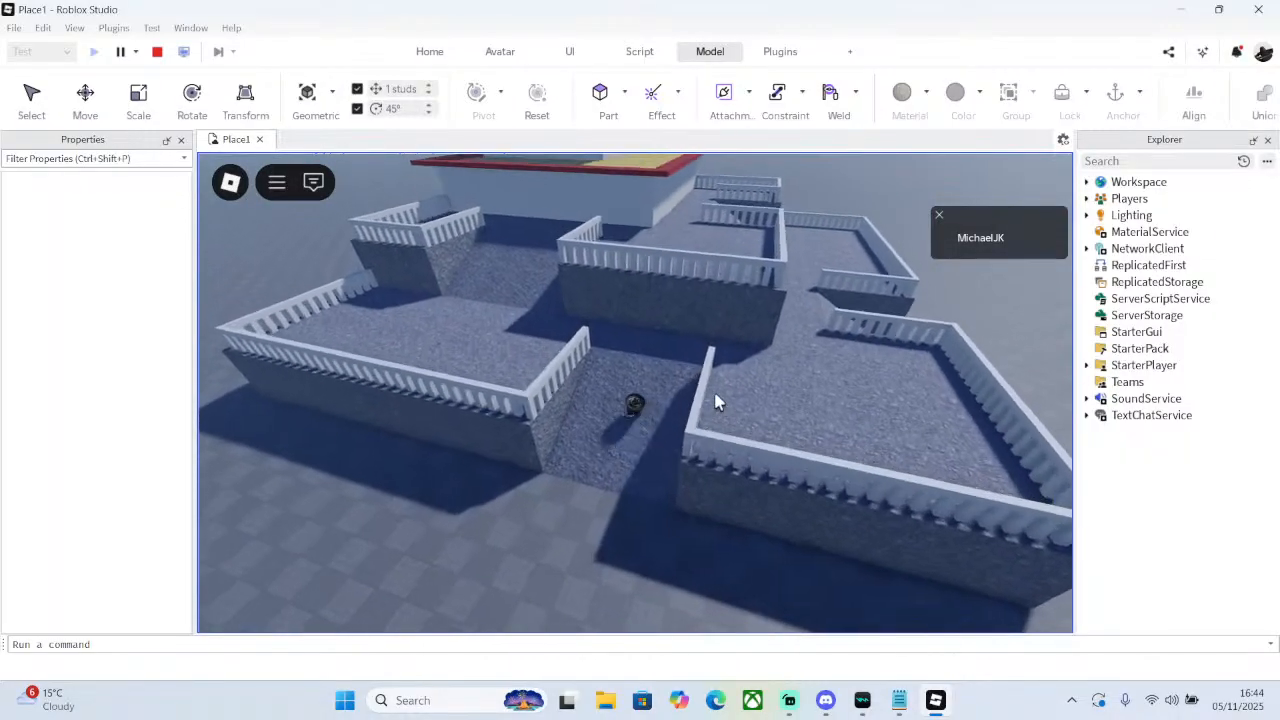
# - View the whole building from far away and inspect the yellow and red tiled roof up close
pyautogui.scroll(-10, 715, 400)
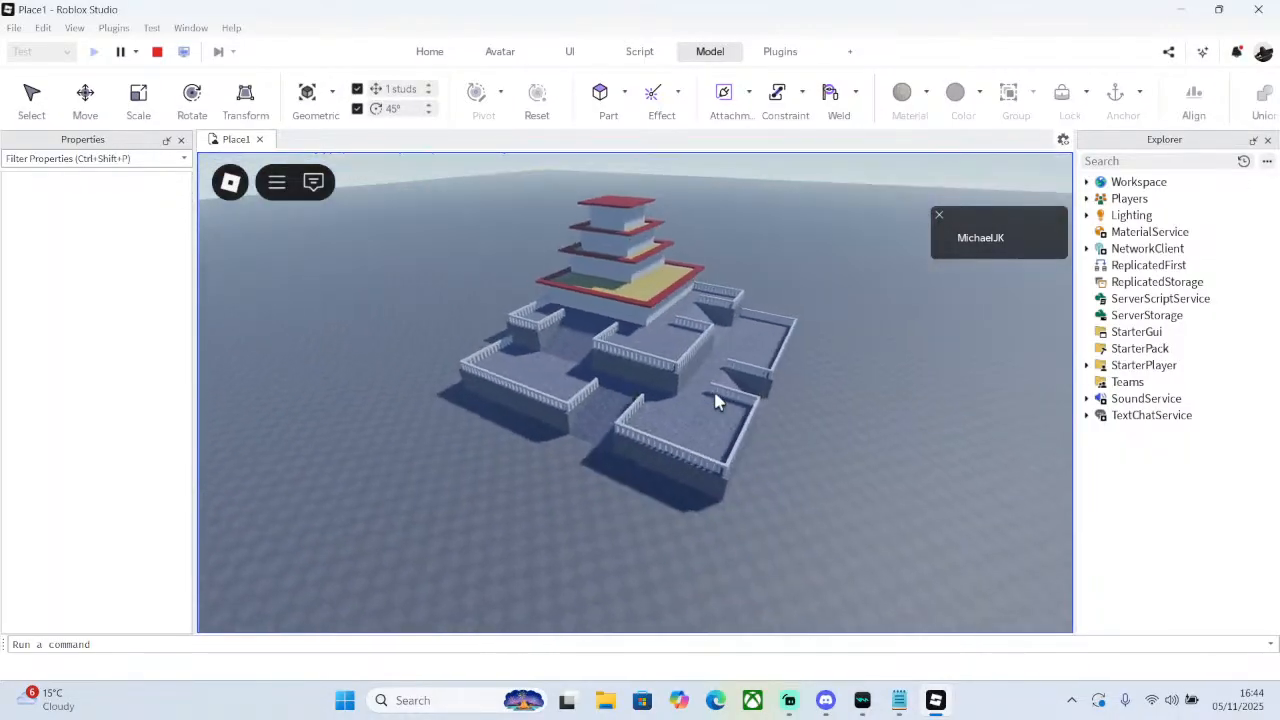
pyautogui.scroll(5, 715, 400)
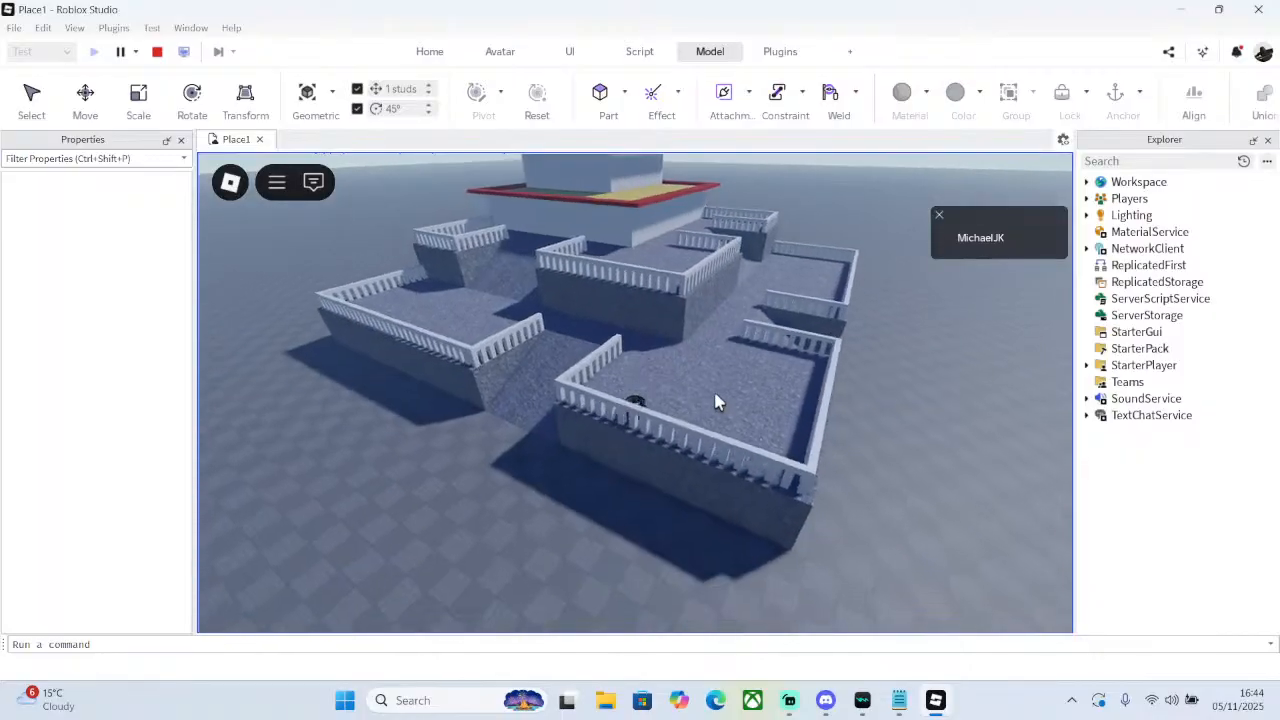
pyautogui.moveTo(715, 400); pyautogui.dragTo(768, 394, button='right')
pyautogui.scroll(5, 766, 394)
pyautogui.press('s')
pyautogui.scroll(-8, 766, 394)
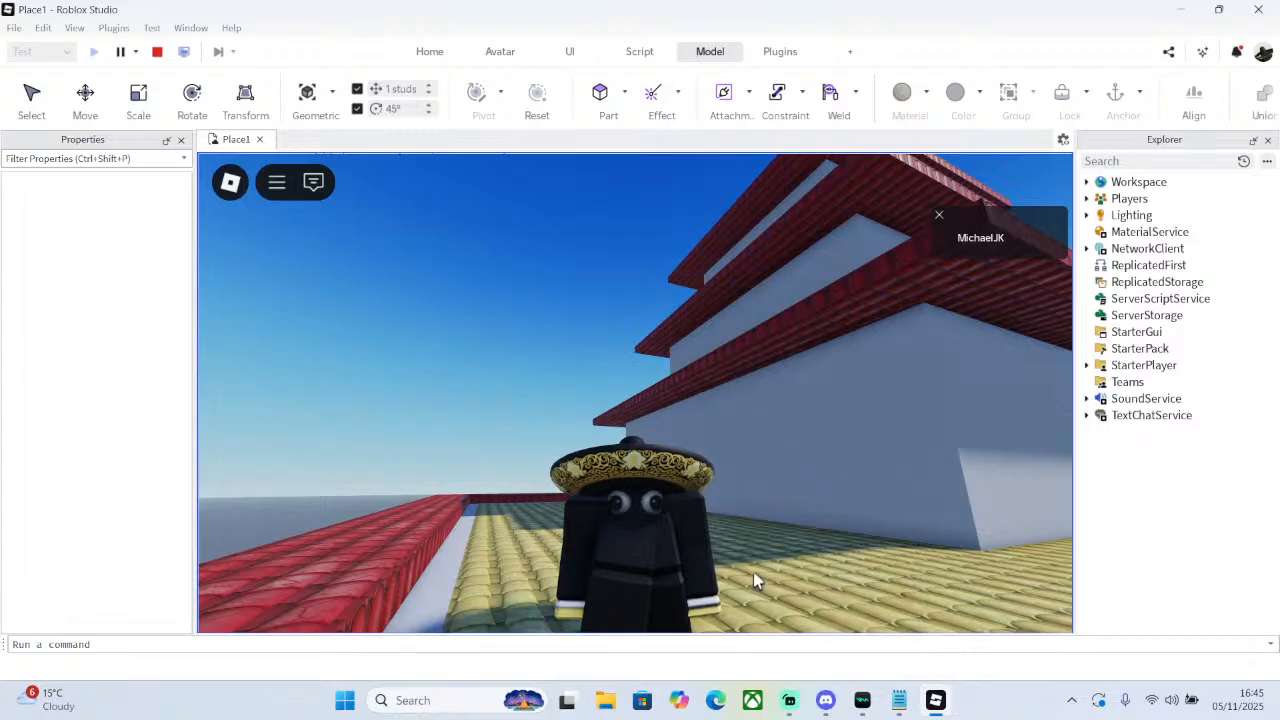
# - Switch to Streamlabs Desktop and activate the END OF STREAM scene
pyautogui.click(789, 700)
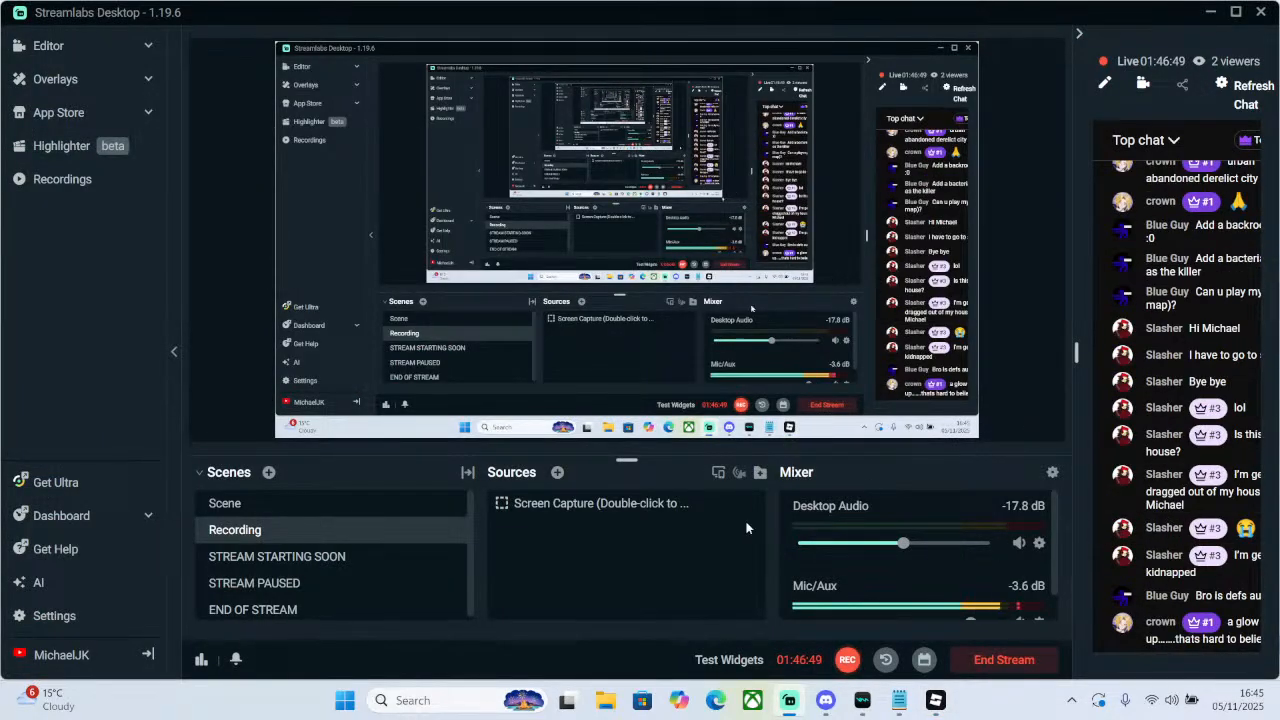
pyautogui.click(323, 609)
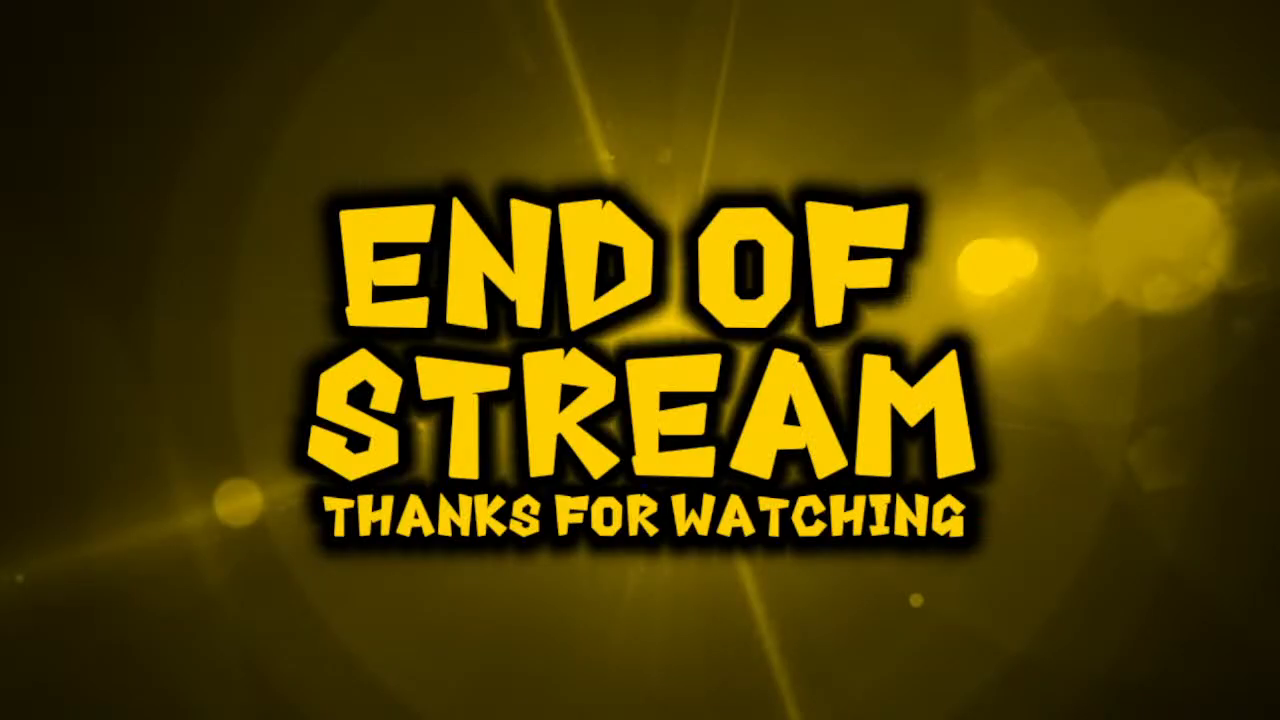